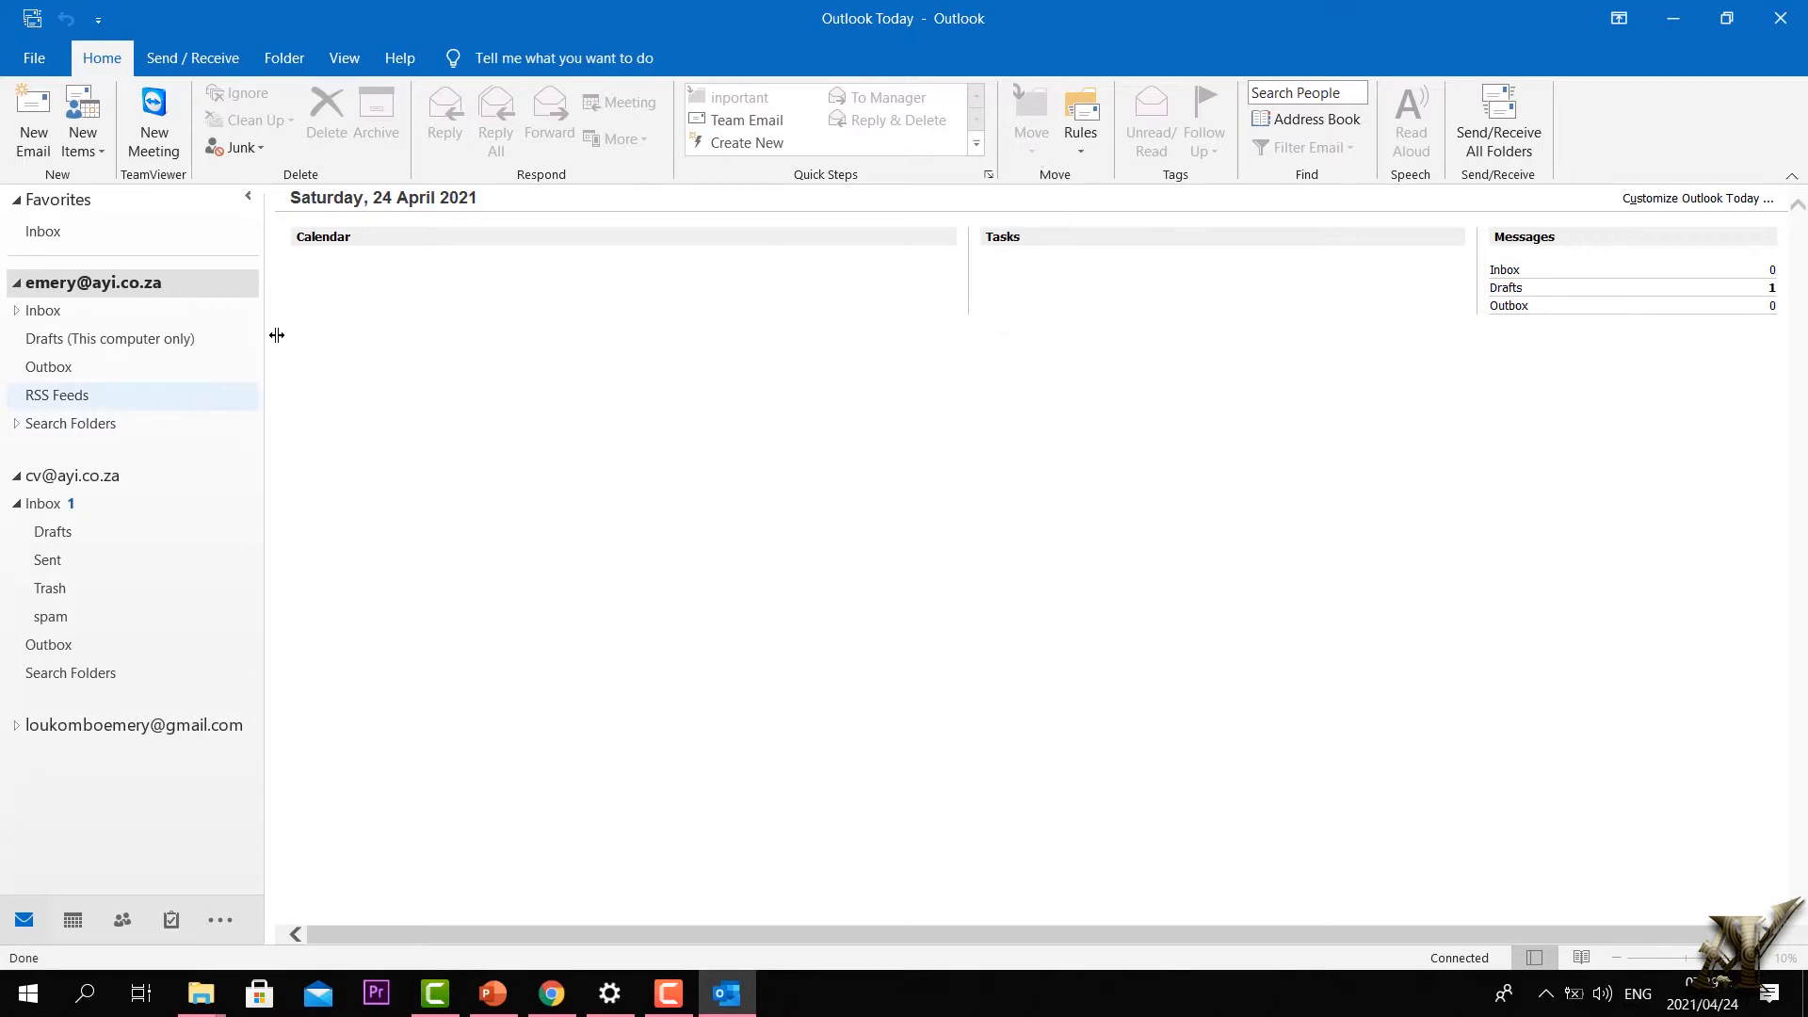
# Step: Expand the work account's Inbox and the Gmail [Gmail] folder, then select the Gmail Inbox
pyautogui.click(80, 317)
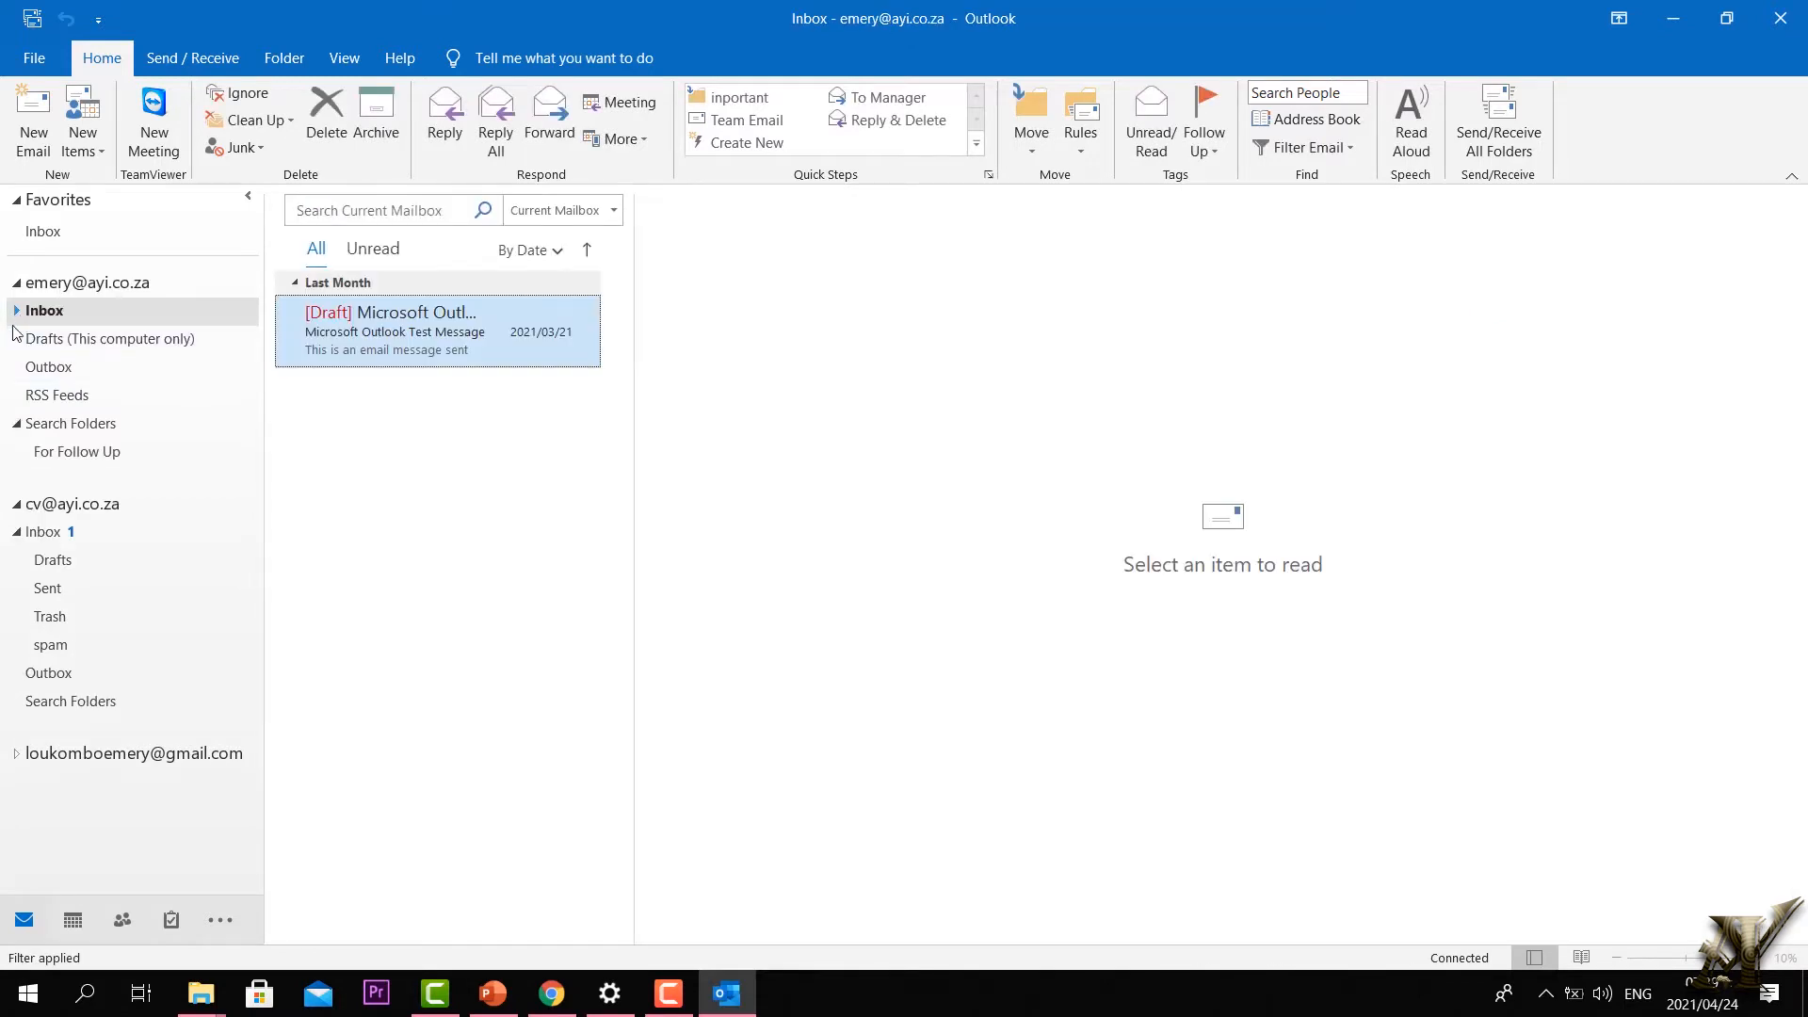
pyautogui.click(15, 311)
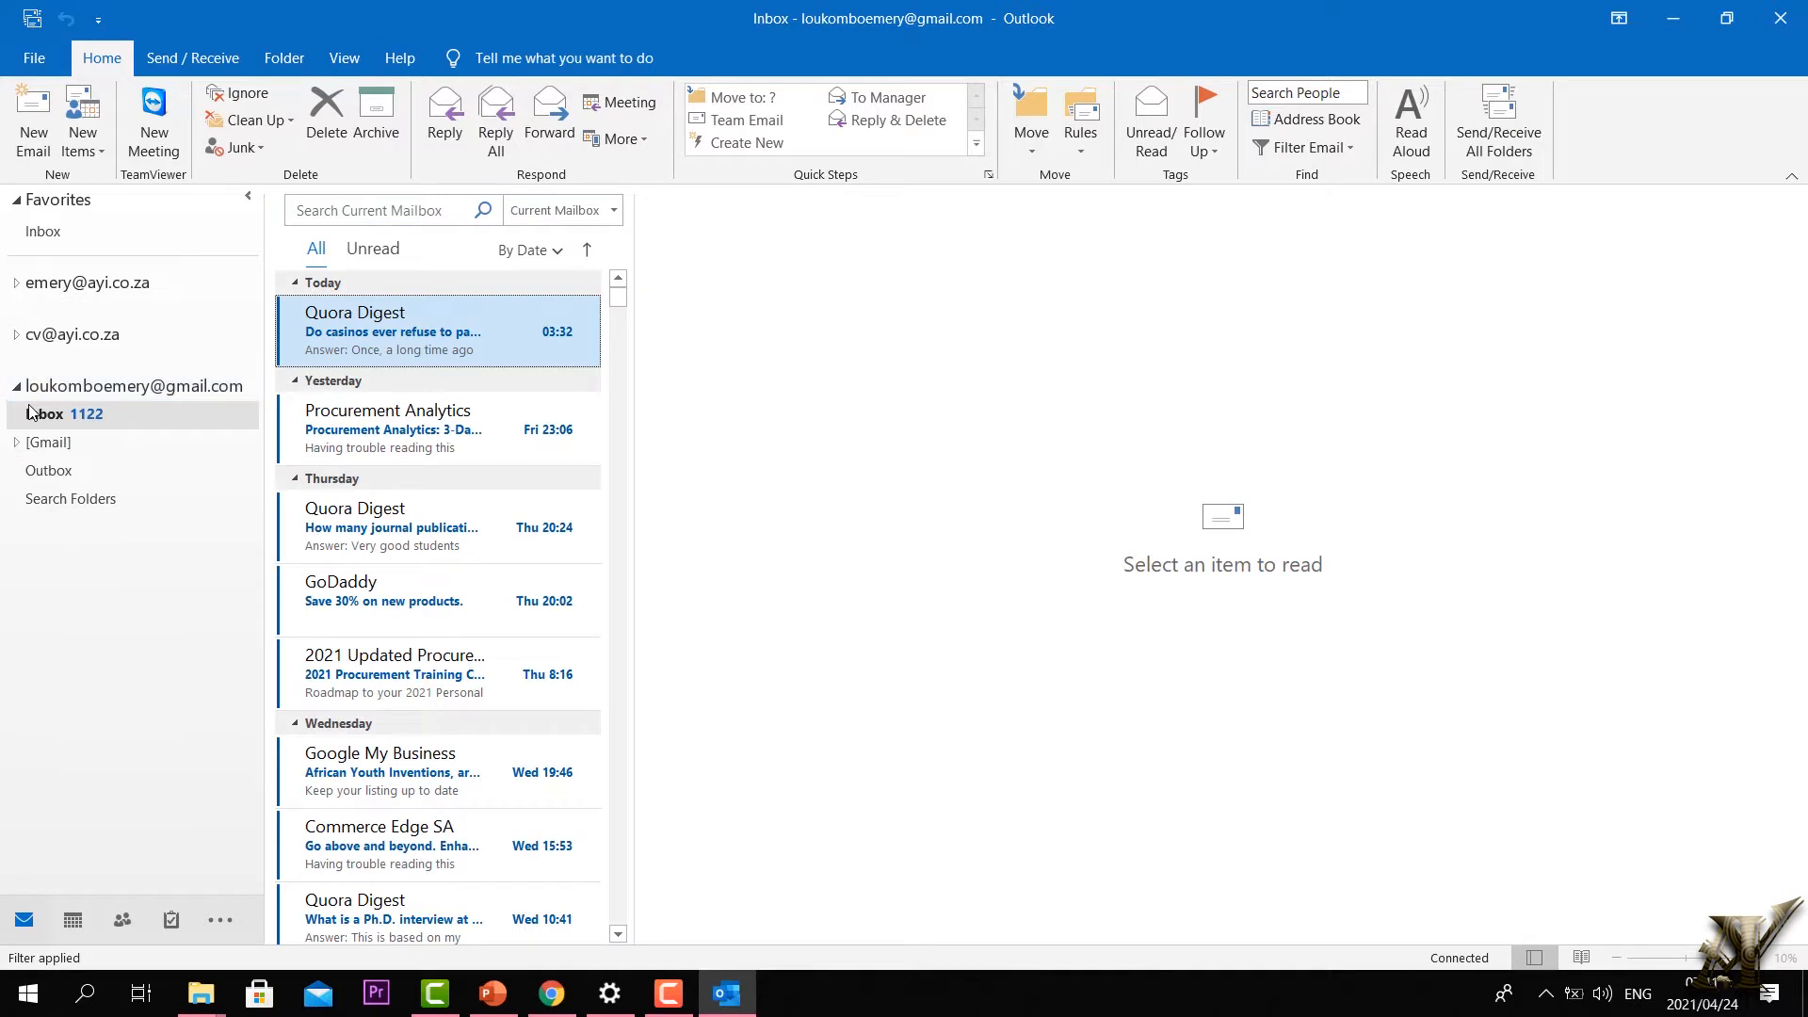
pyautogui.click(15, 444)
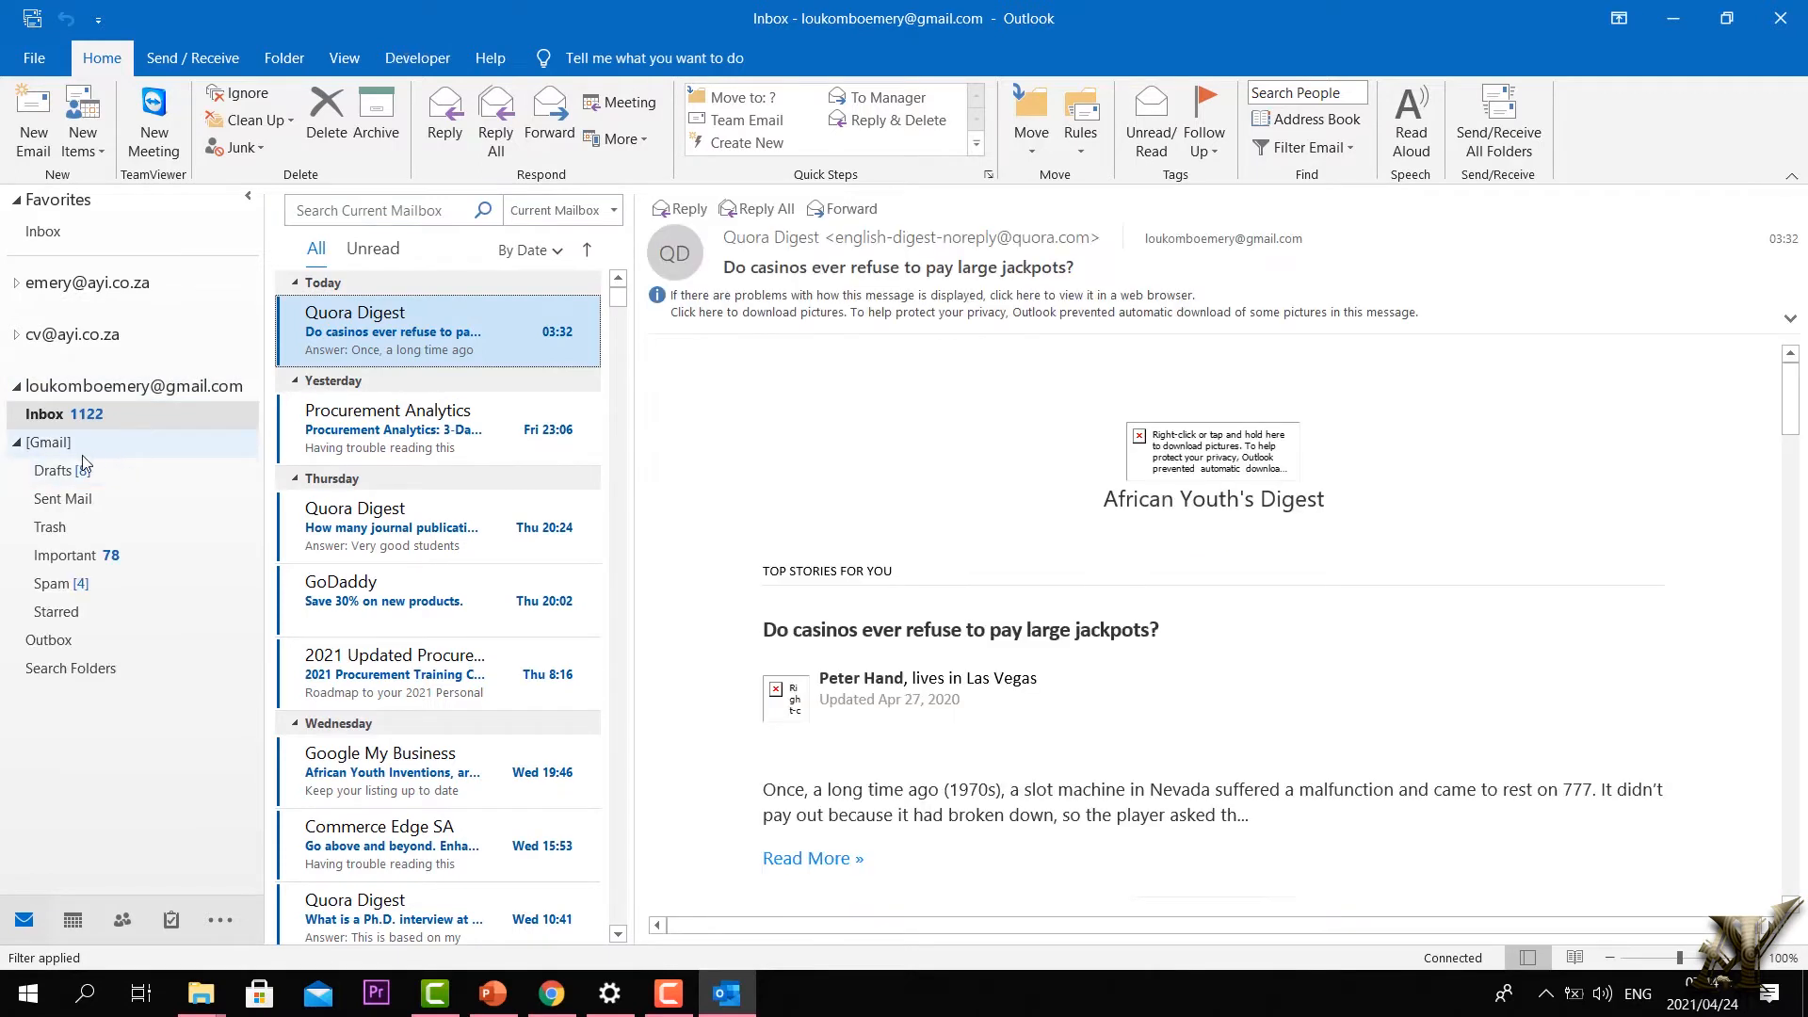
pyautogui.click(80, 444)
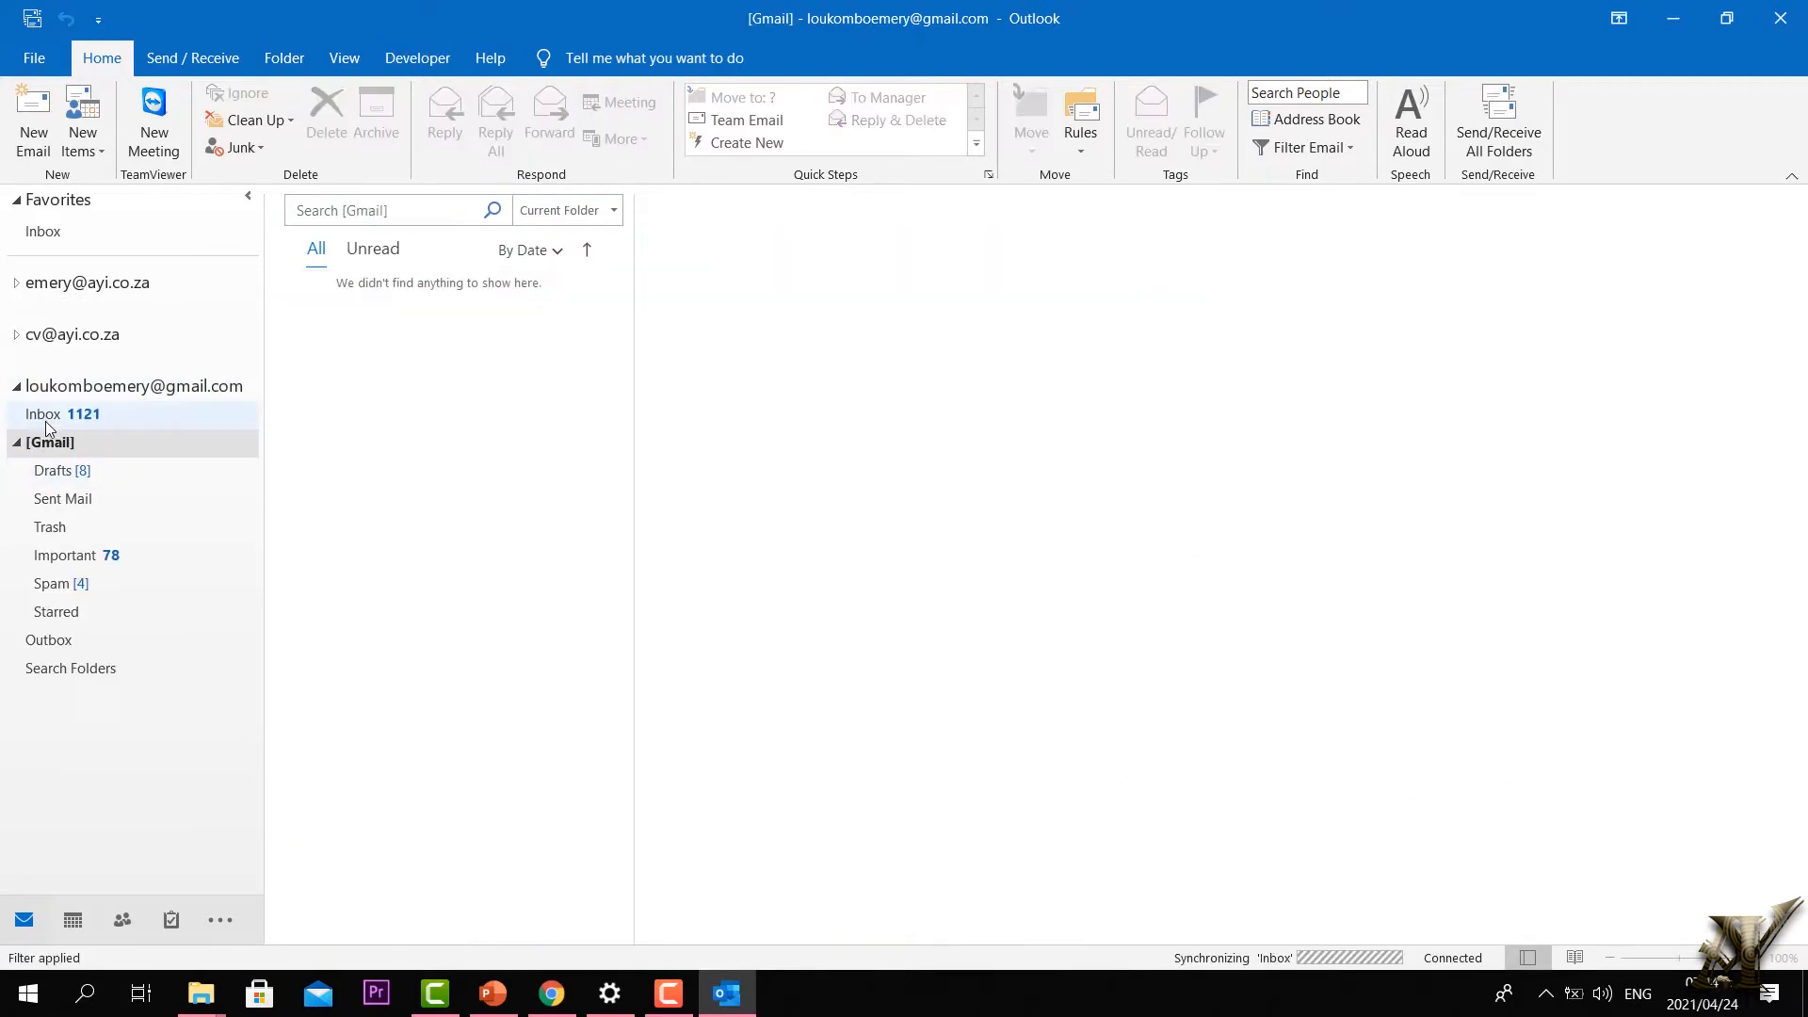
pyautogui.click(53, 424)
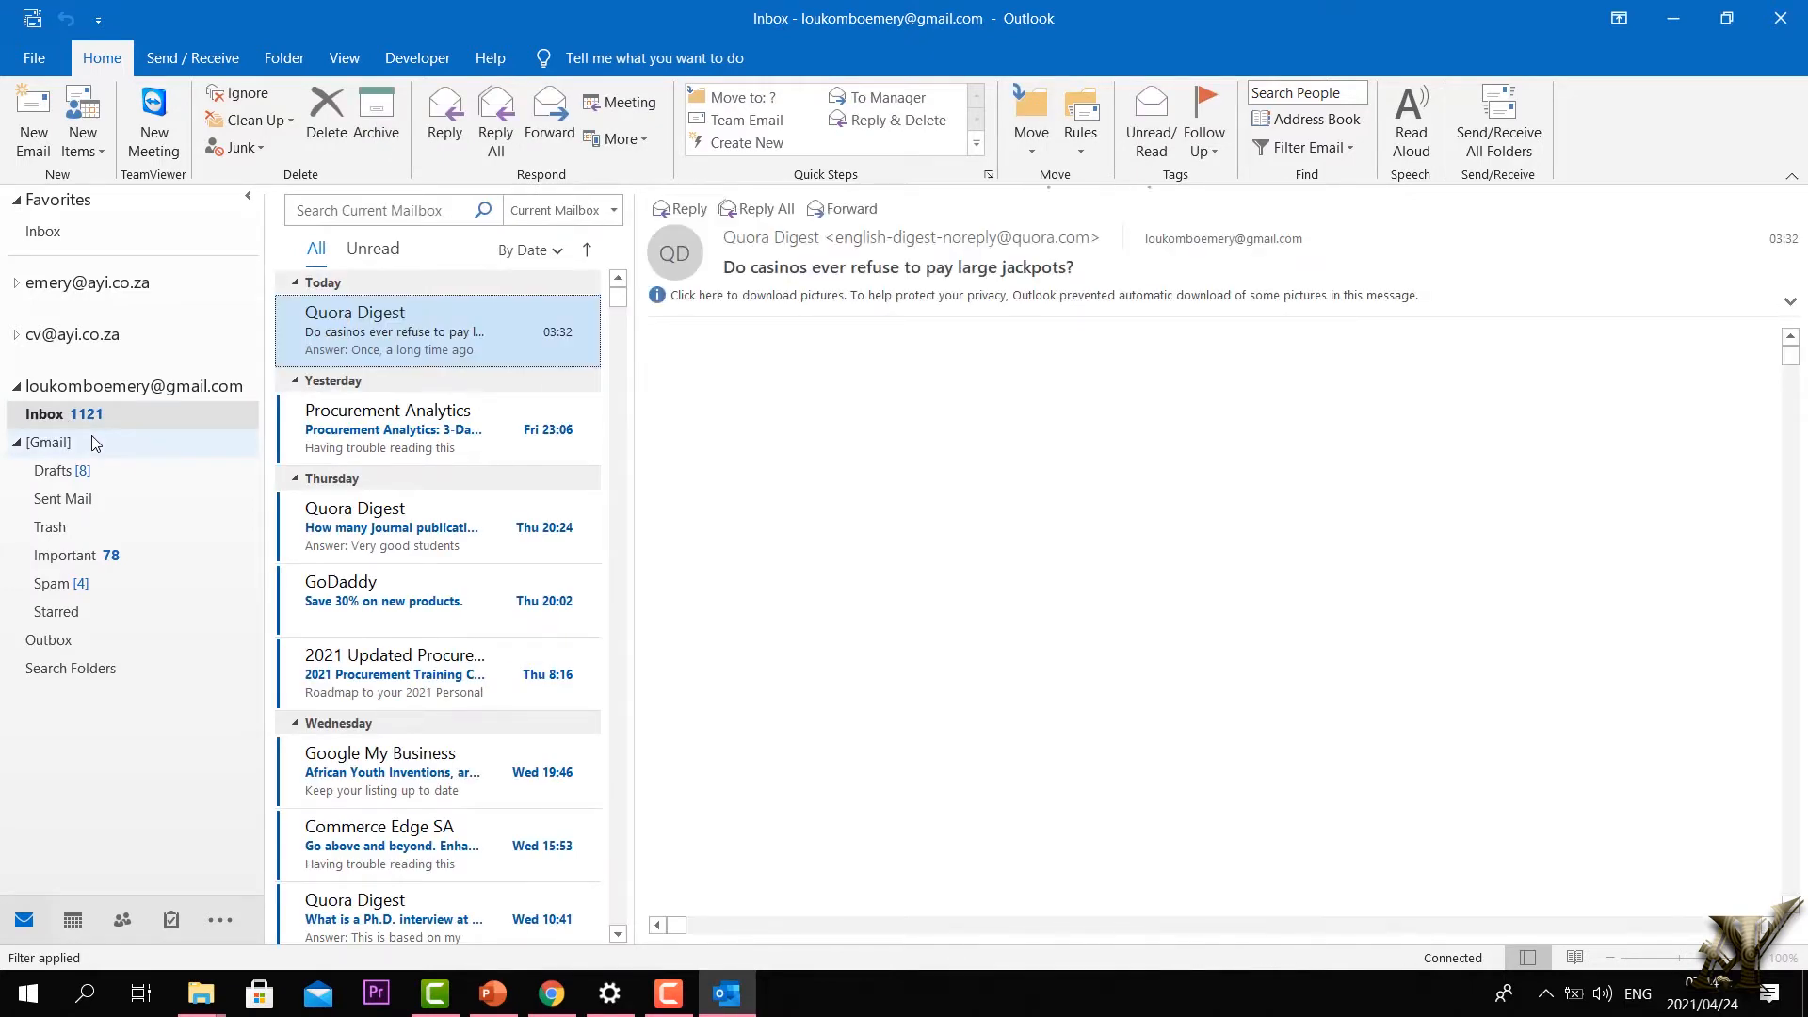
# Step: Create an 'email not important' subfolder under [Gmail], then open the Procurement Analytics email
pyautogui.rightClick(123, 449)
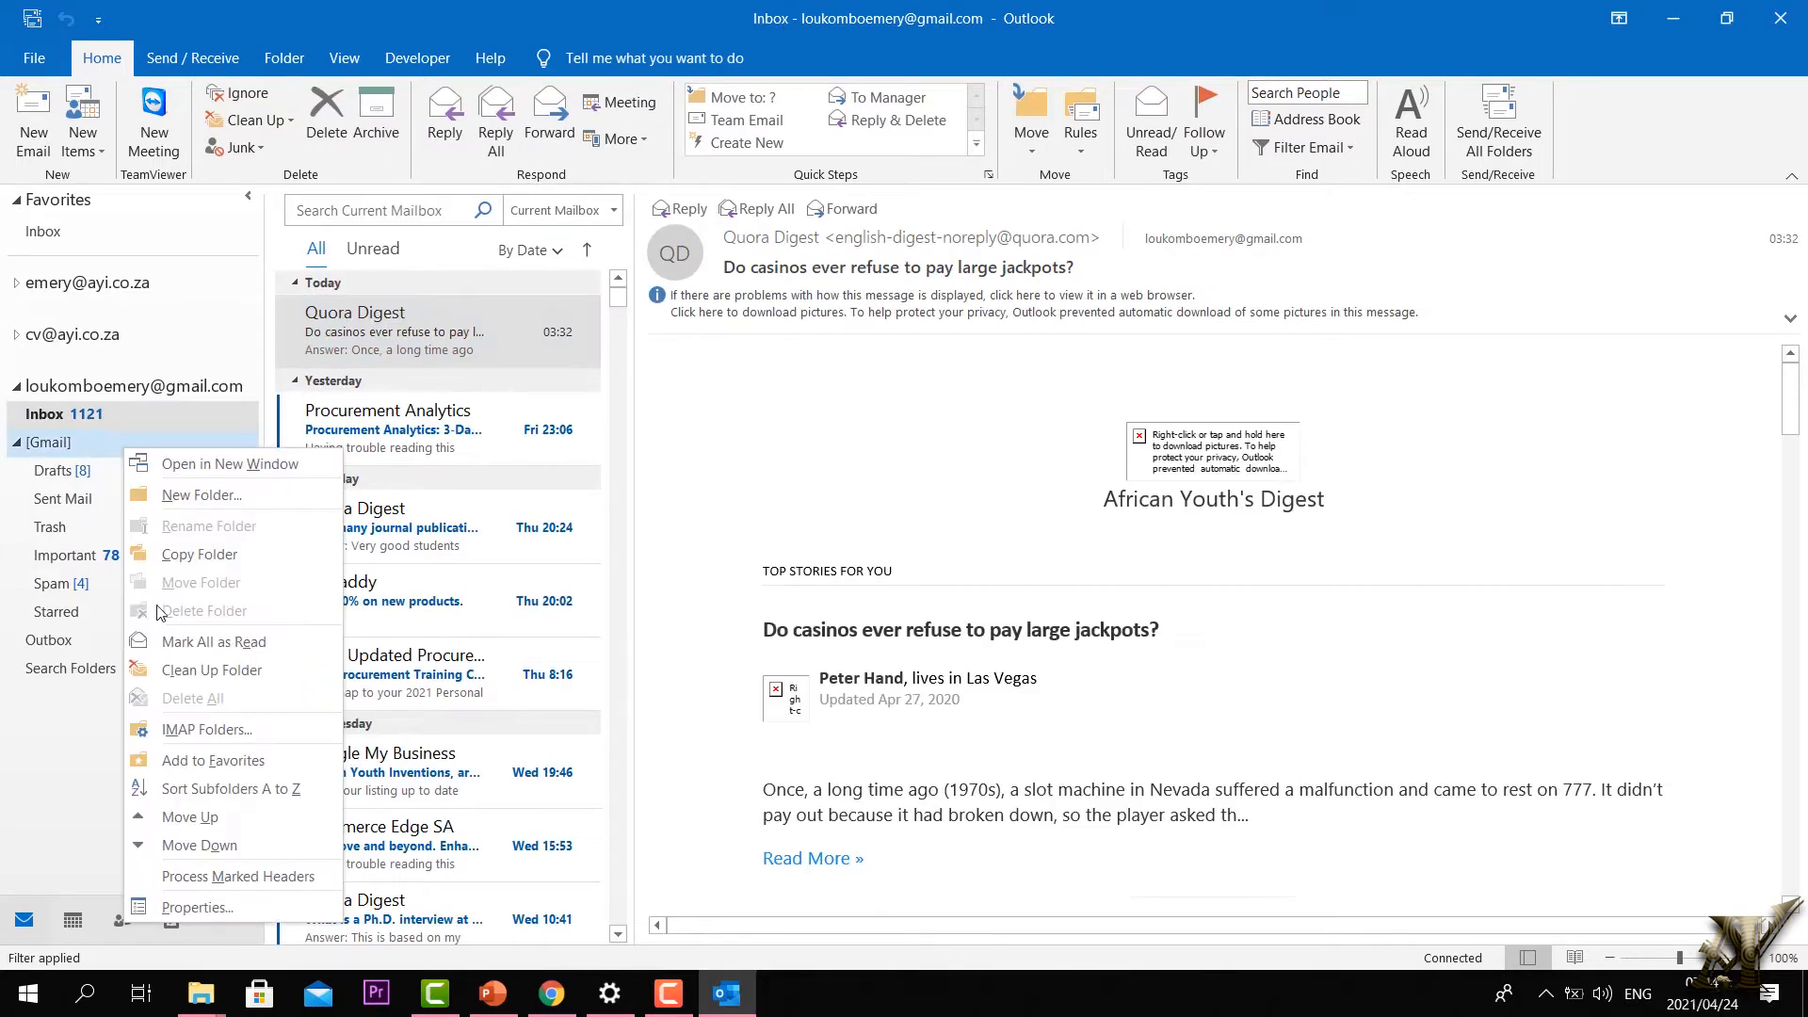
pyautogui.click(188, 498)
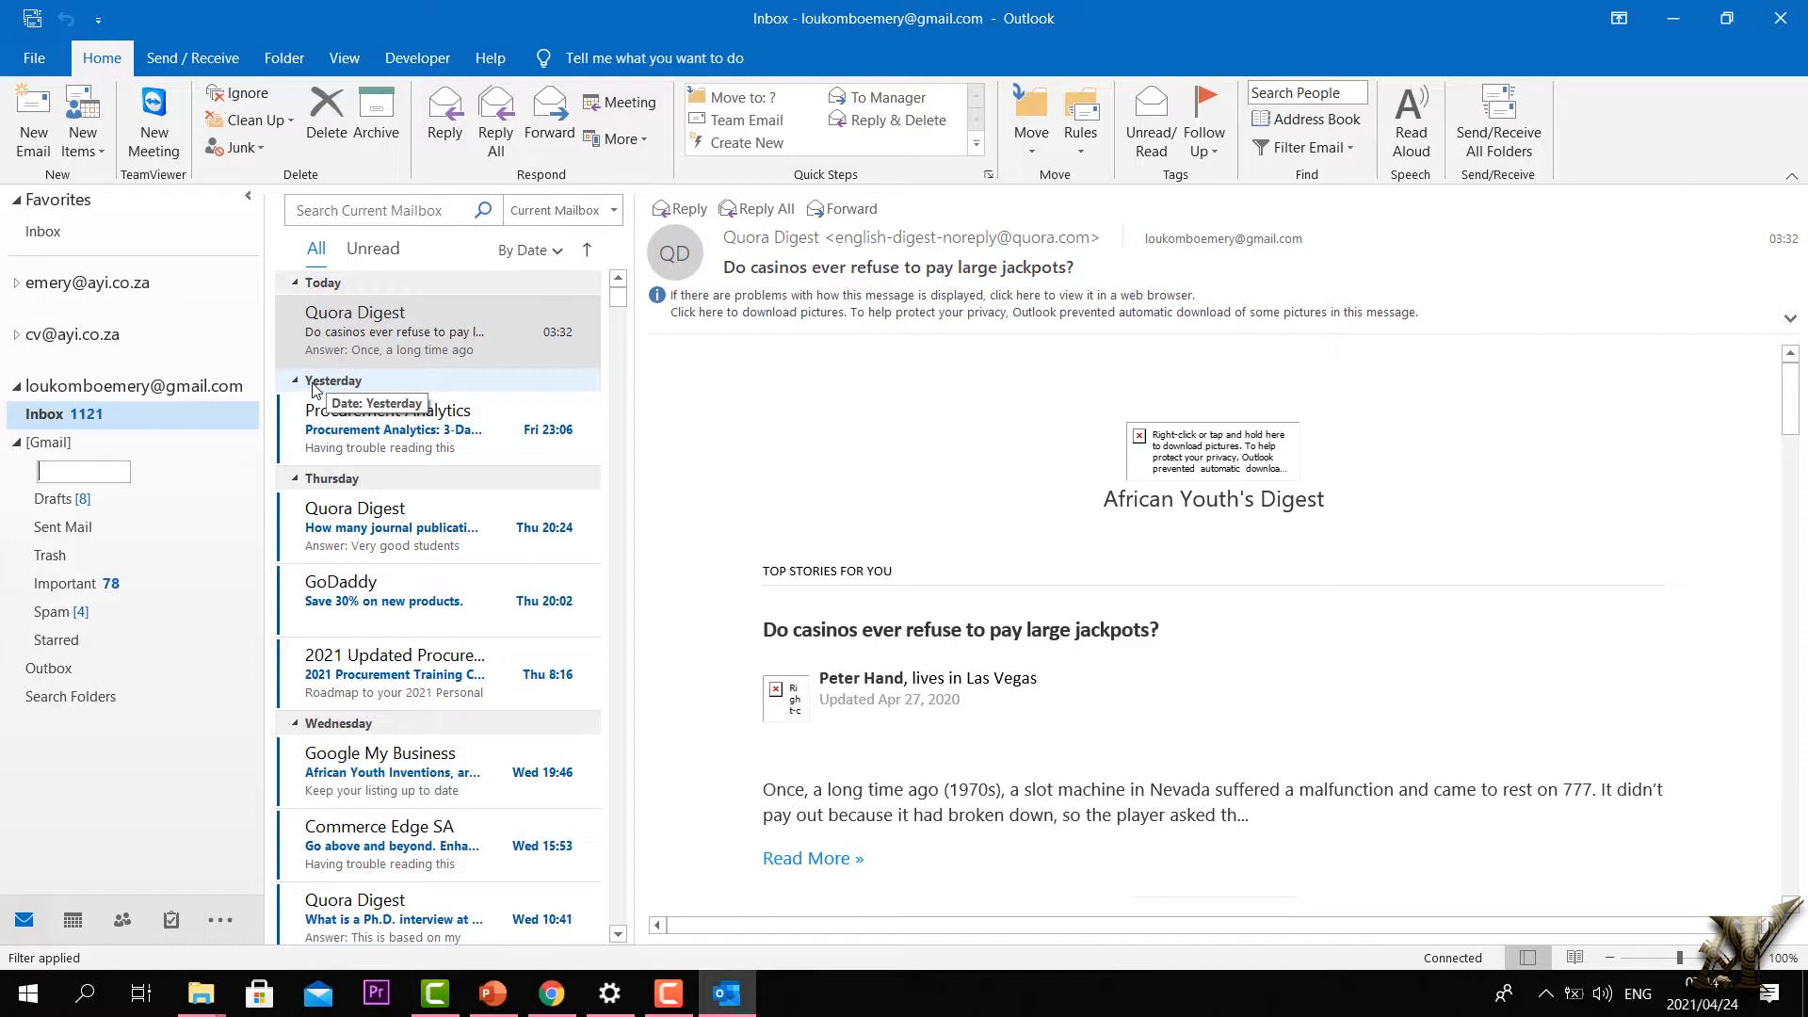
pyautogui.write('e')
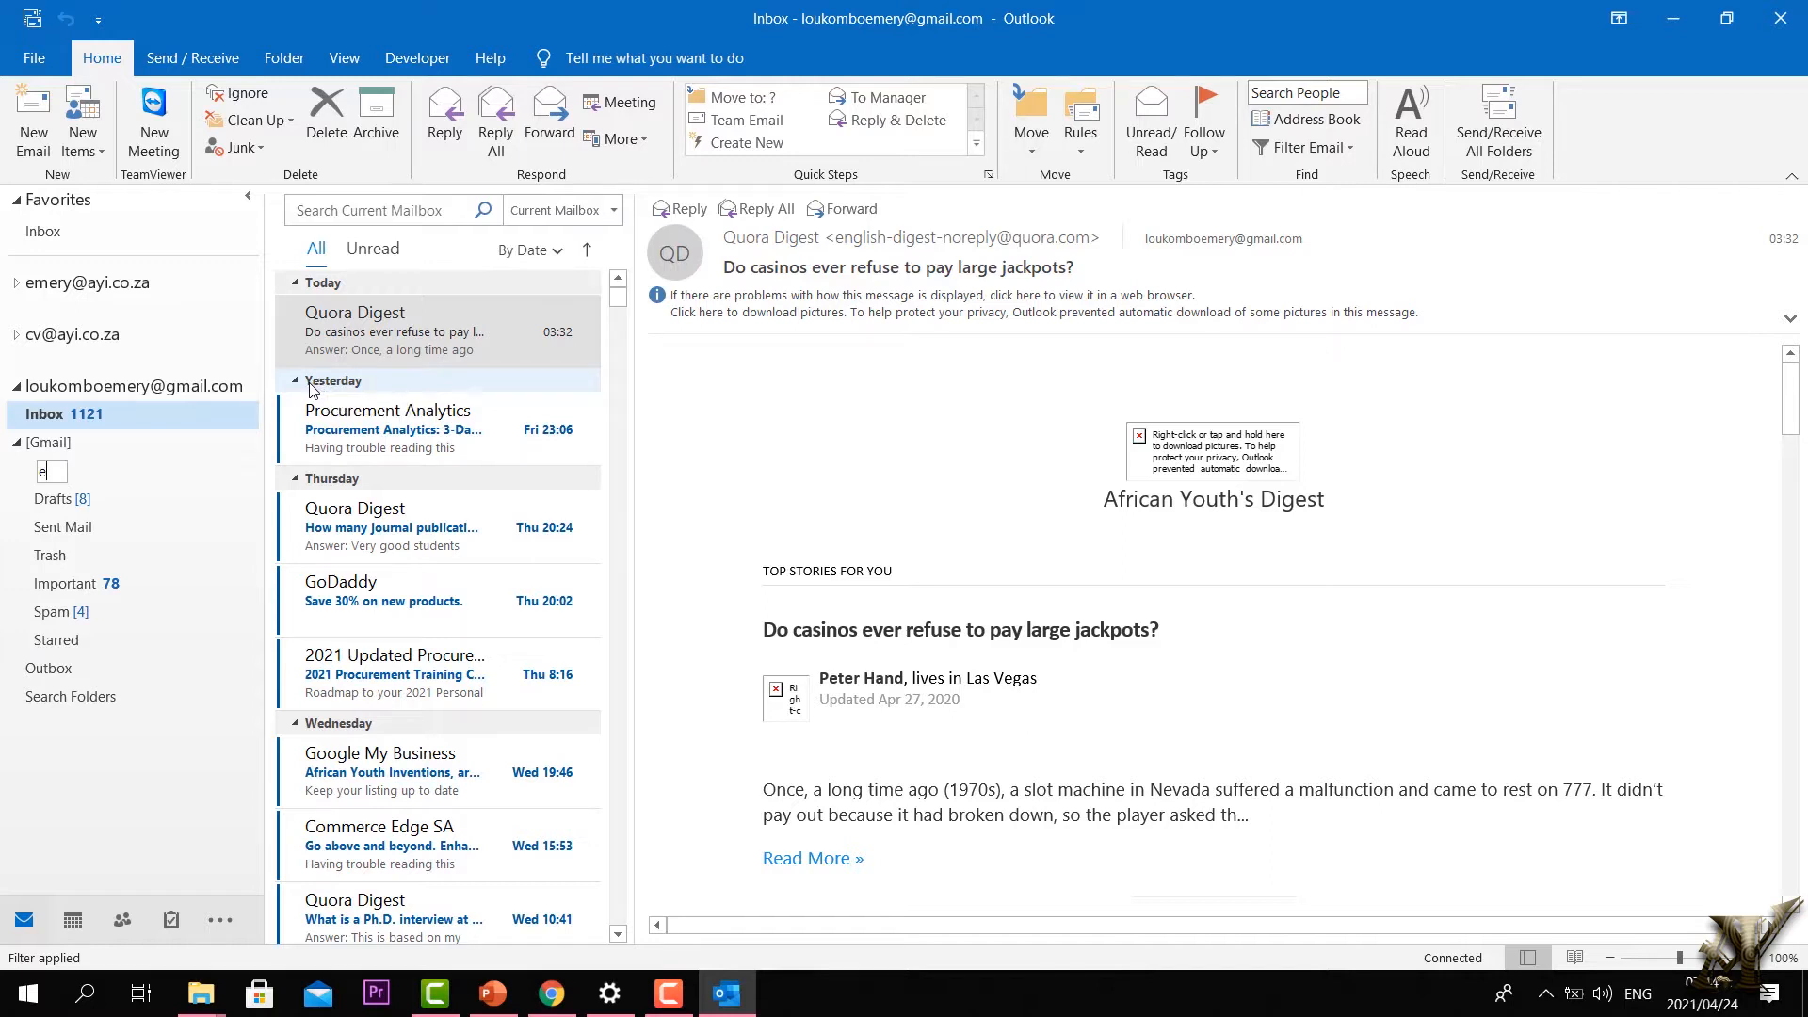
pyautogui.write('mail not important')
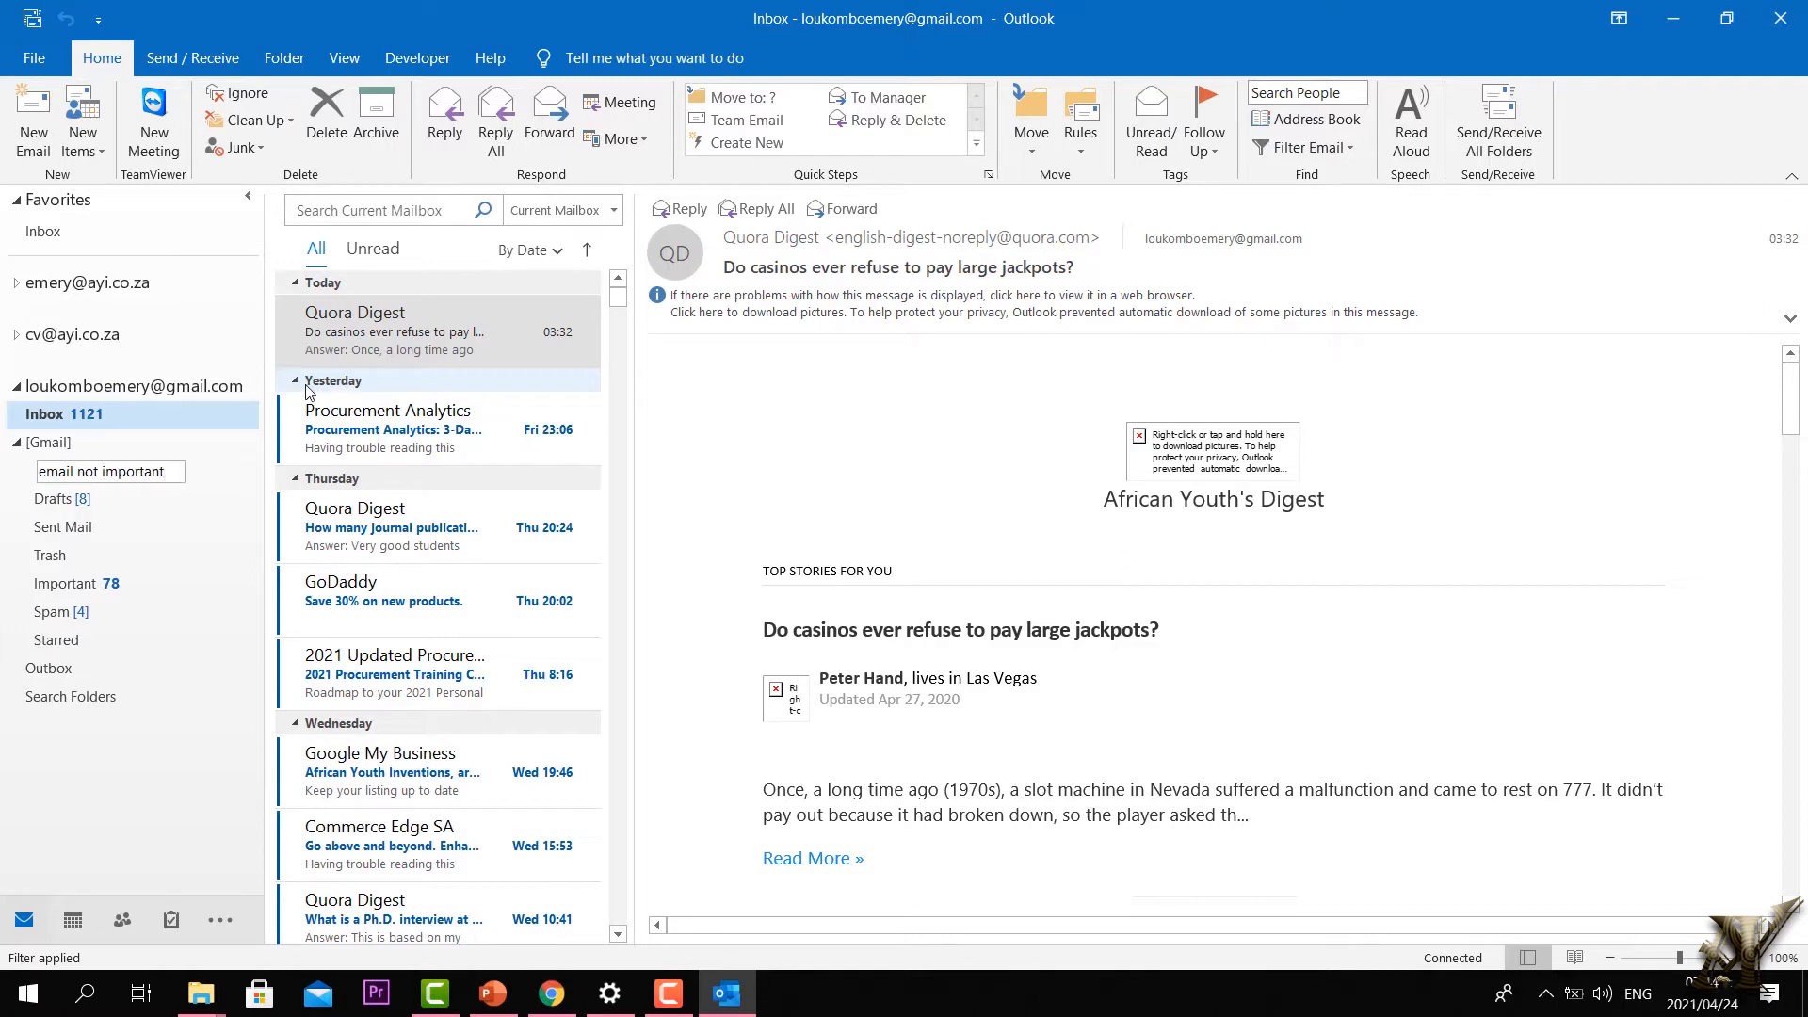
pyautogui.press('Return')
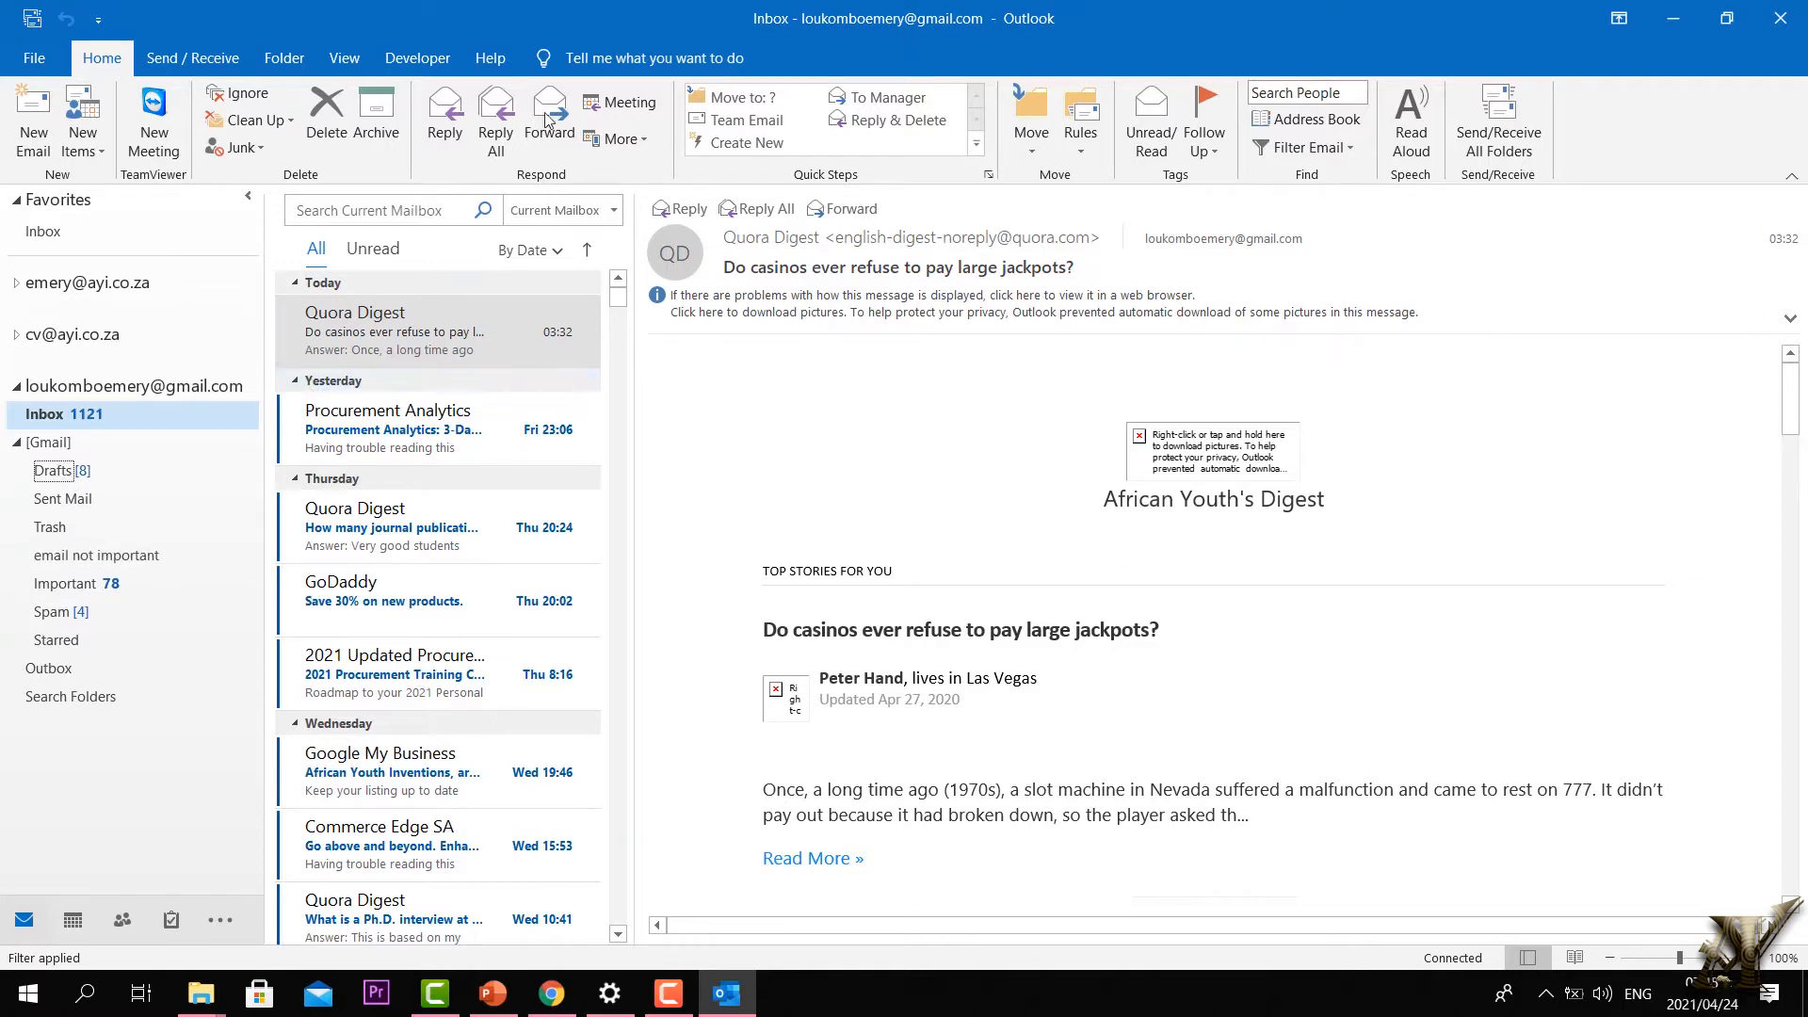
pyautogui.click(424, 456)
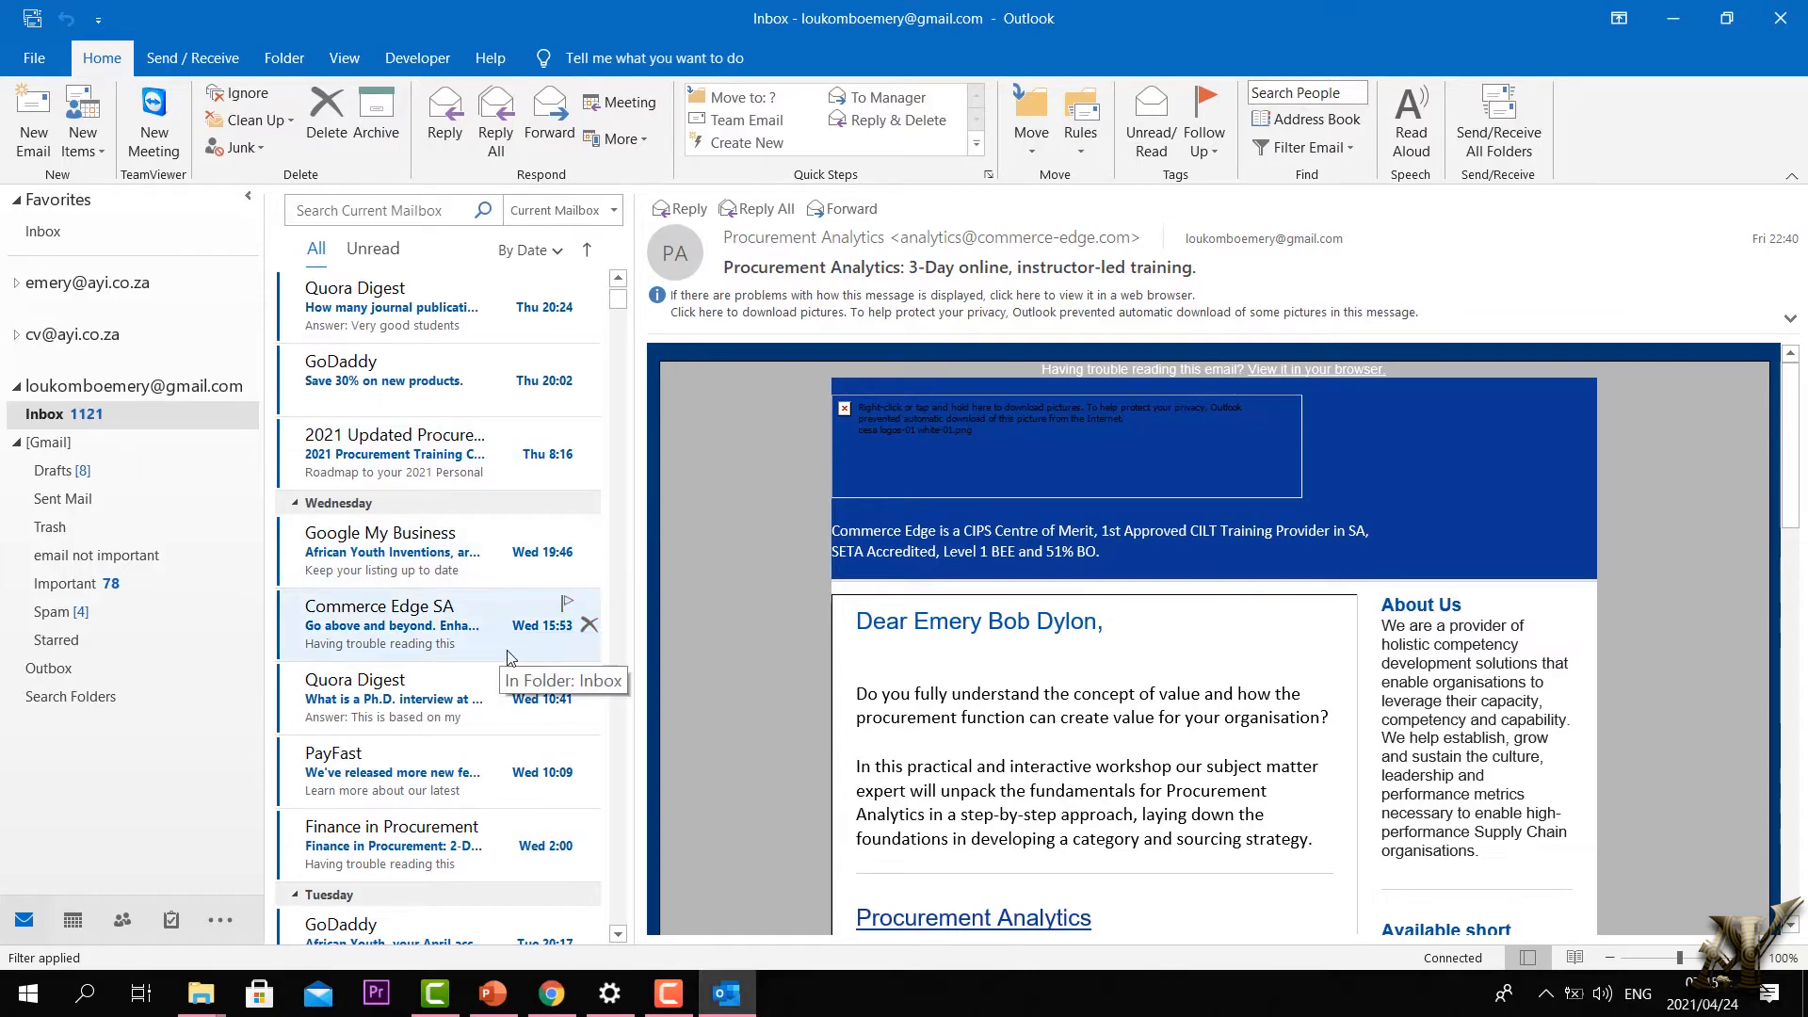
# Step: Move the Quora Digest email via Other Folder into [Gmail] > email not important
pyautogui.scroll(-2, 663, 623)
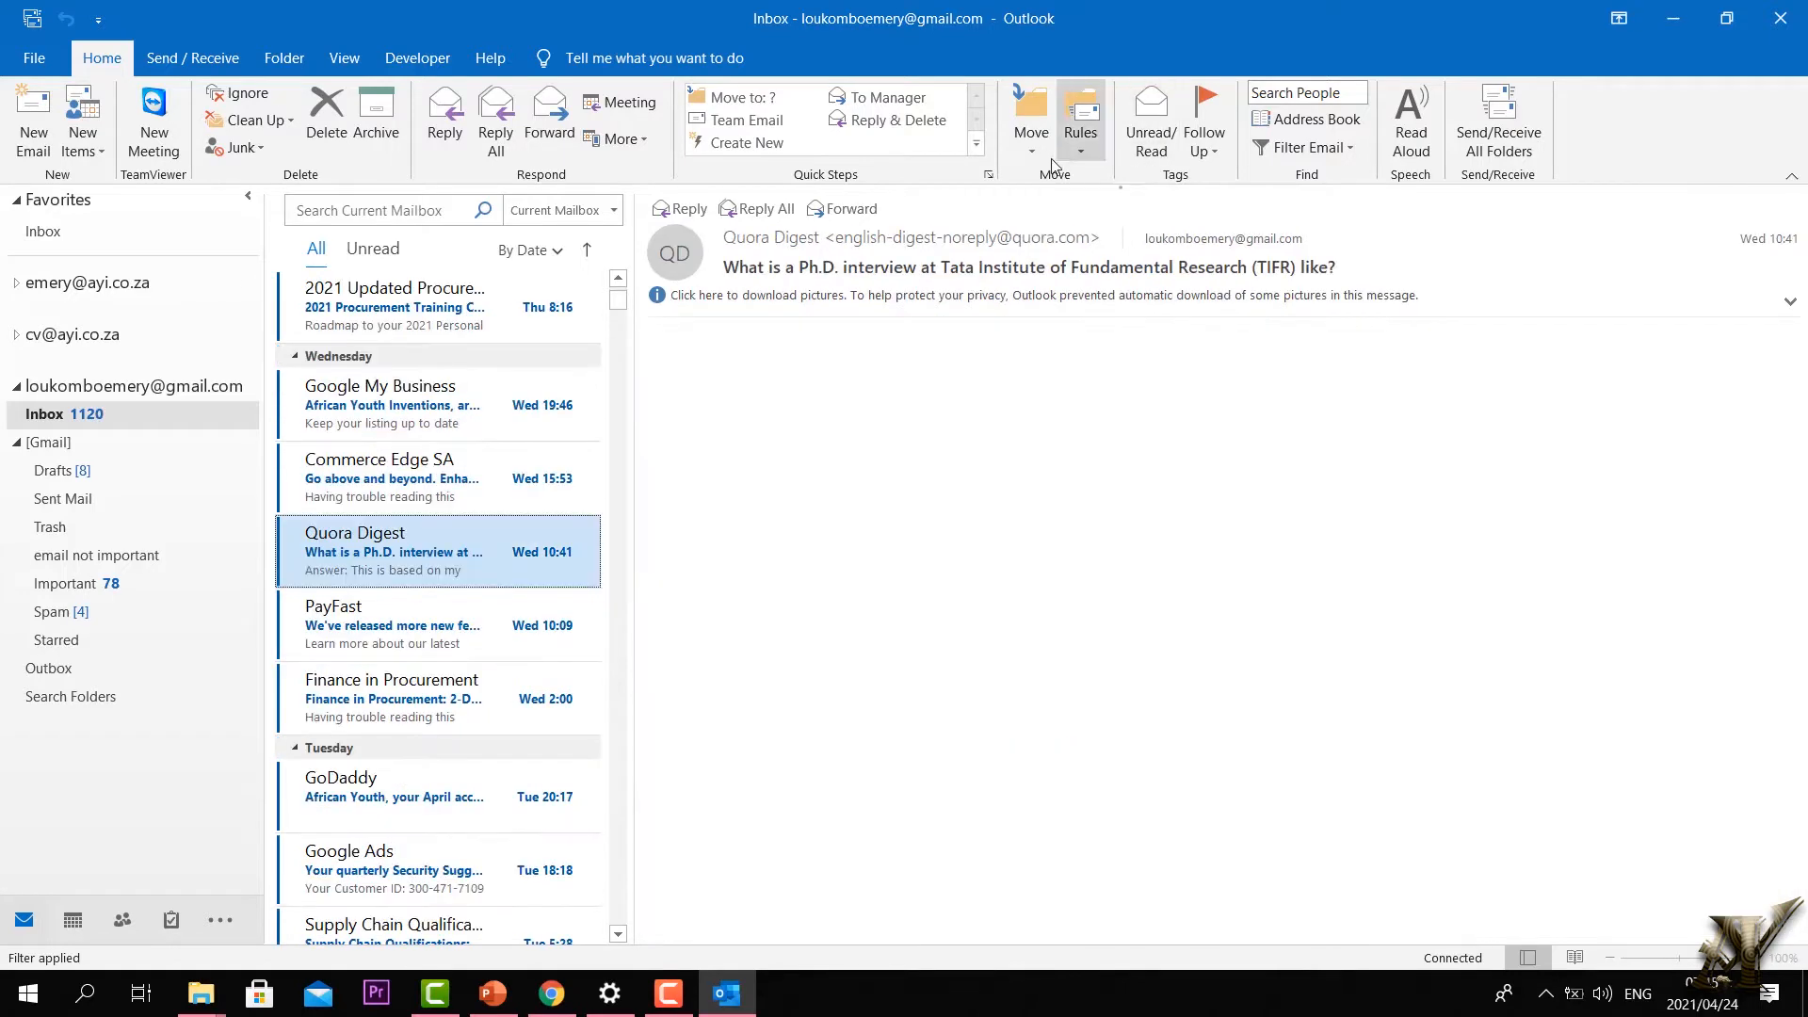
pyautogui.click(1041, 152)
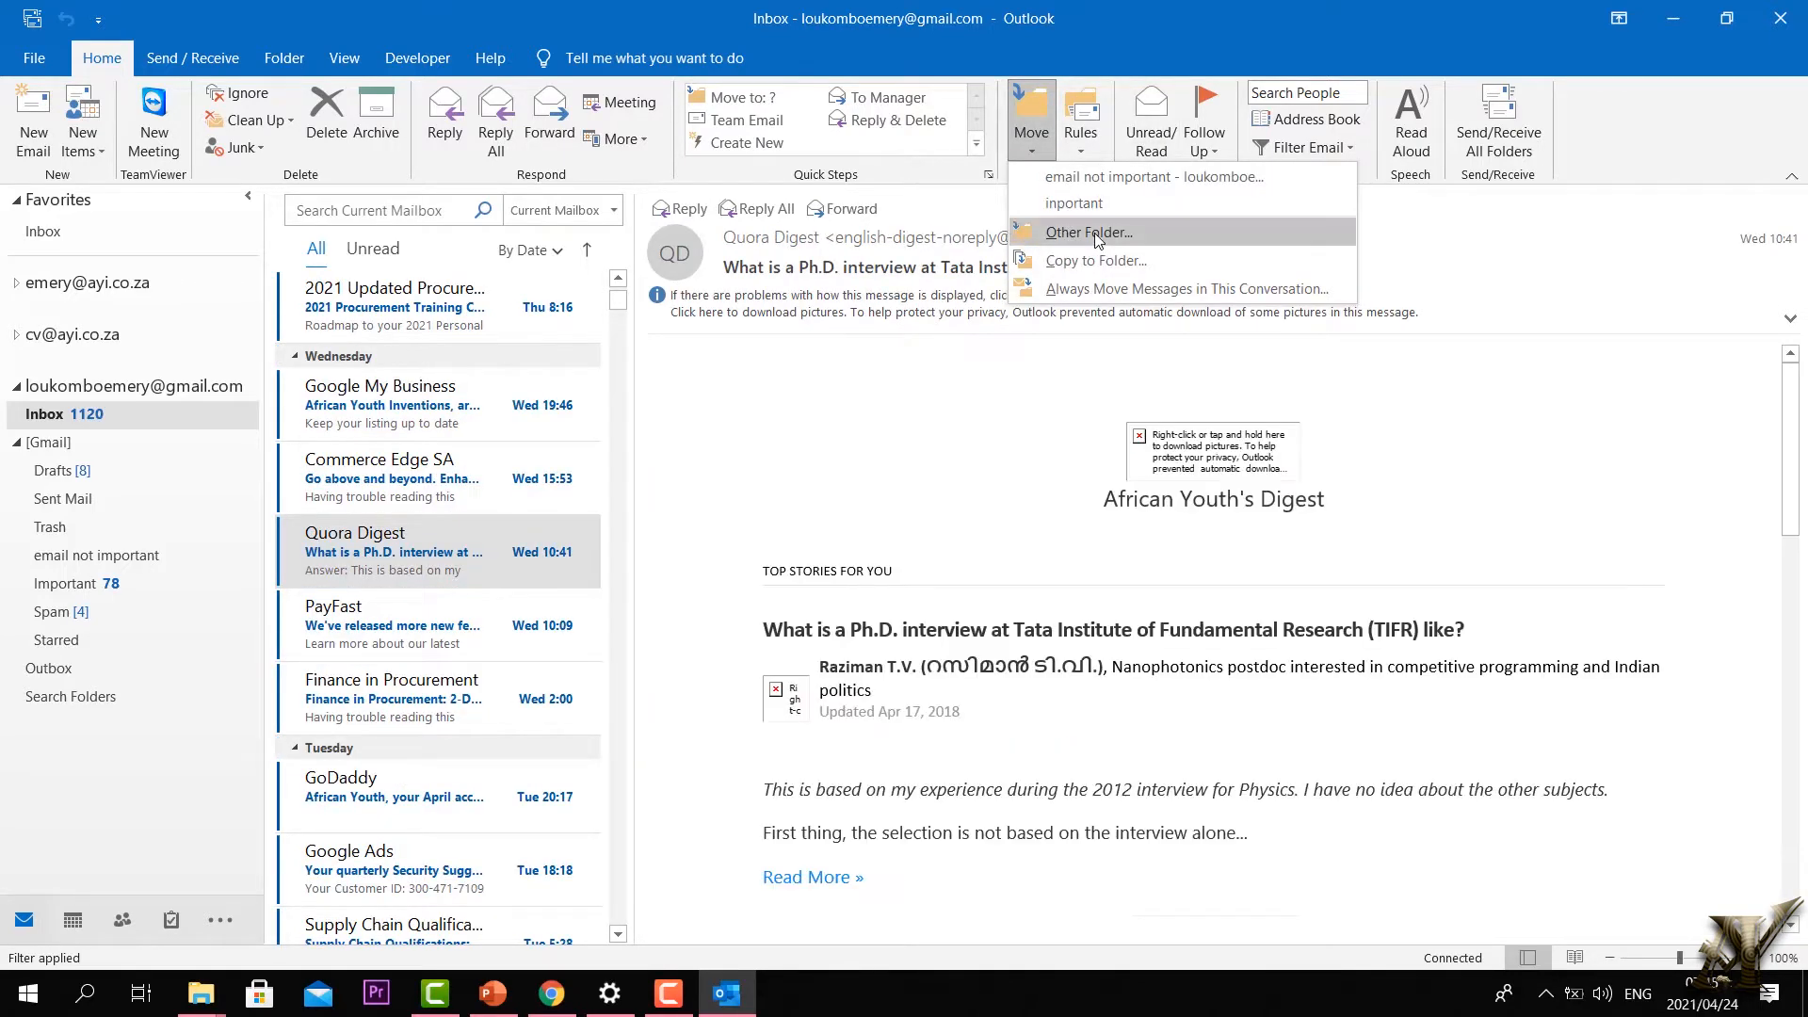
pyautogui.click(1094, 242)
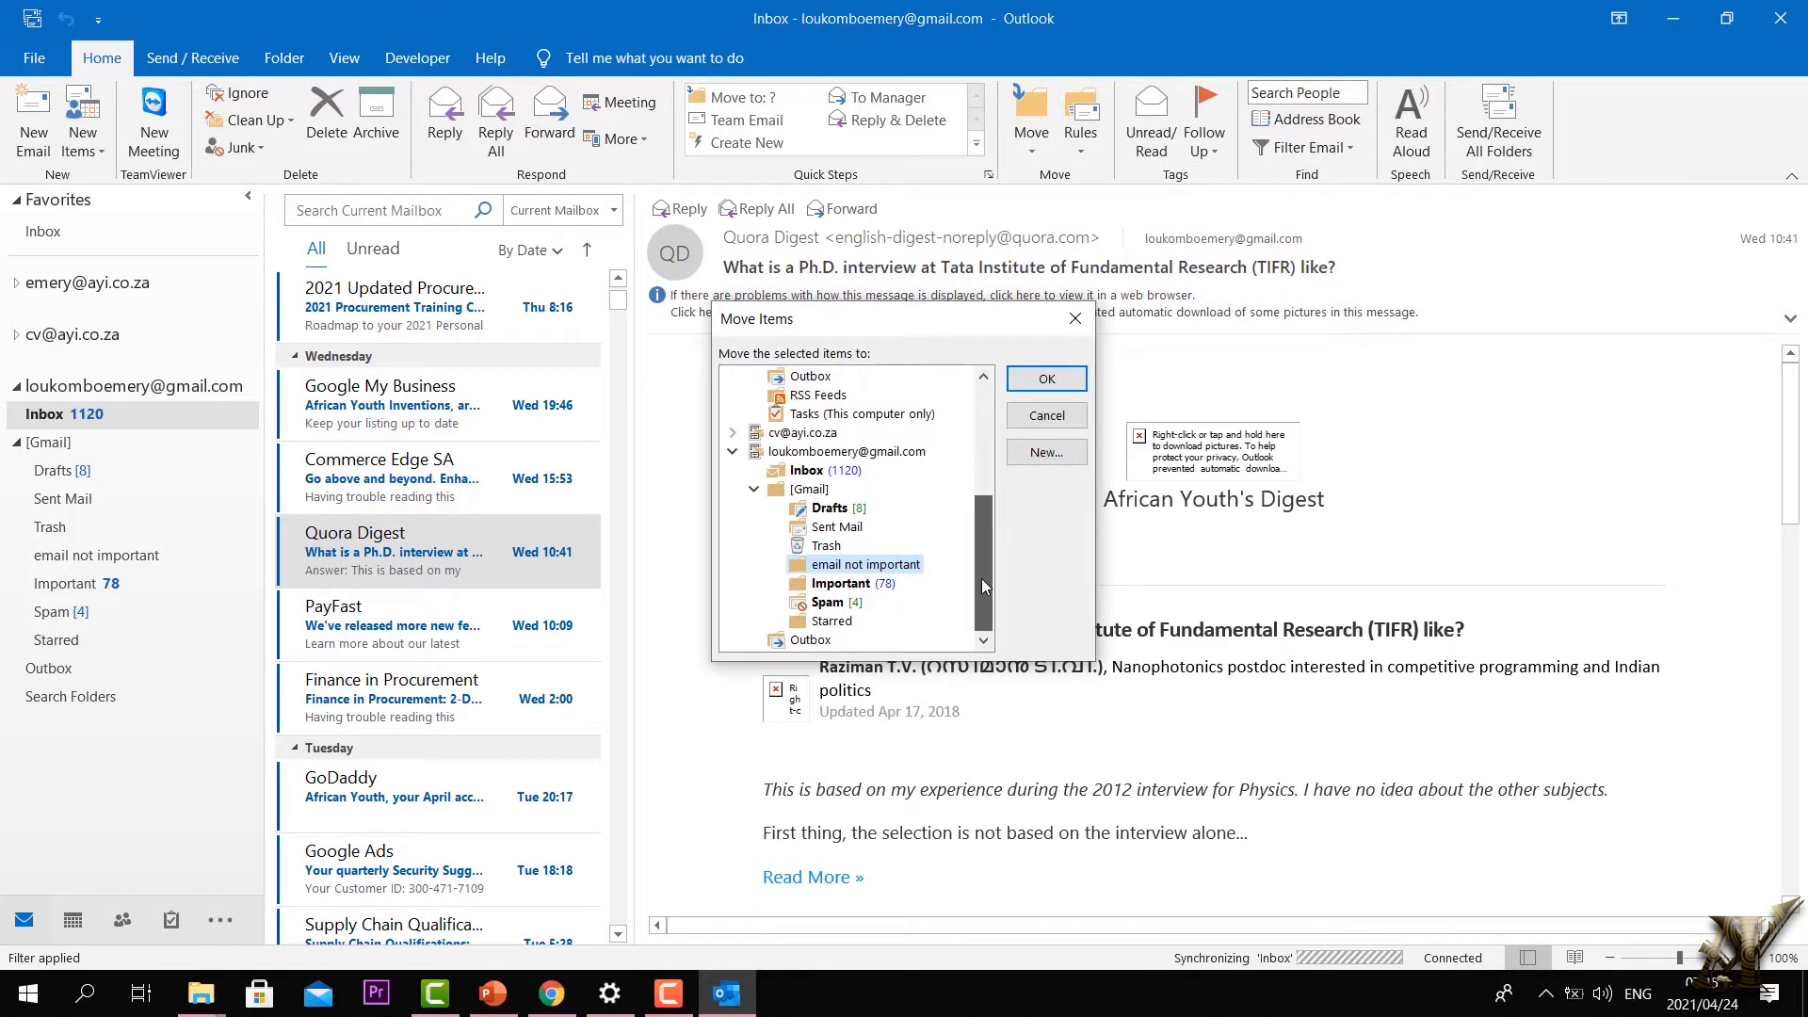
pyautogui.scroll(4, 981, 579)
pyautogui.scroll(1, 984, 442)
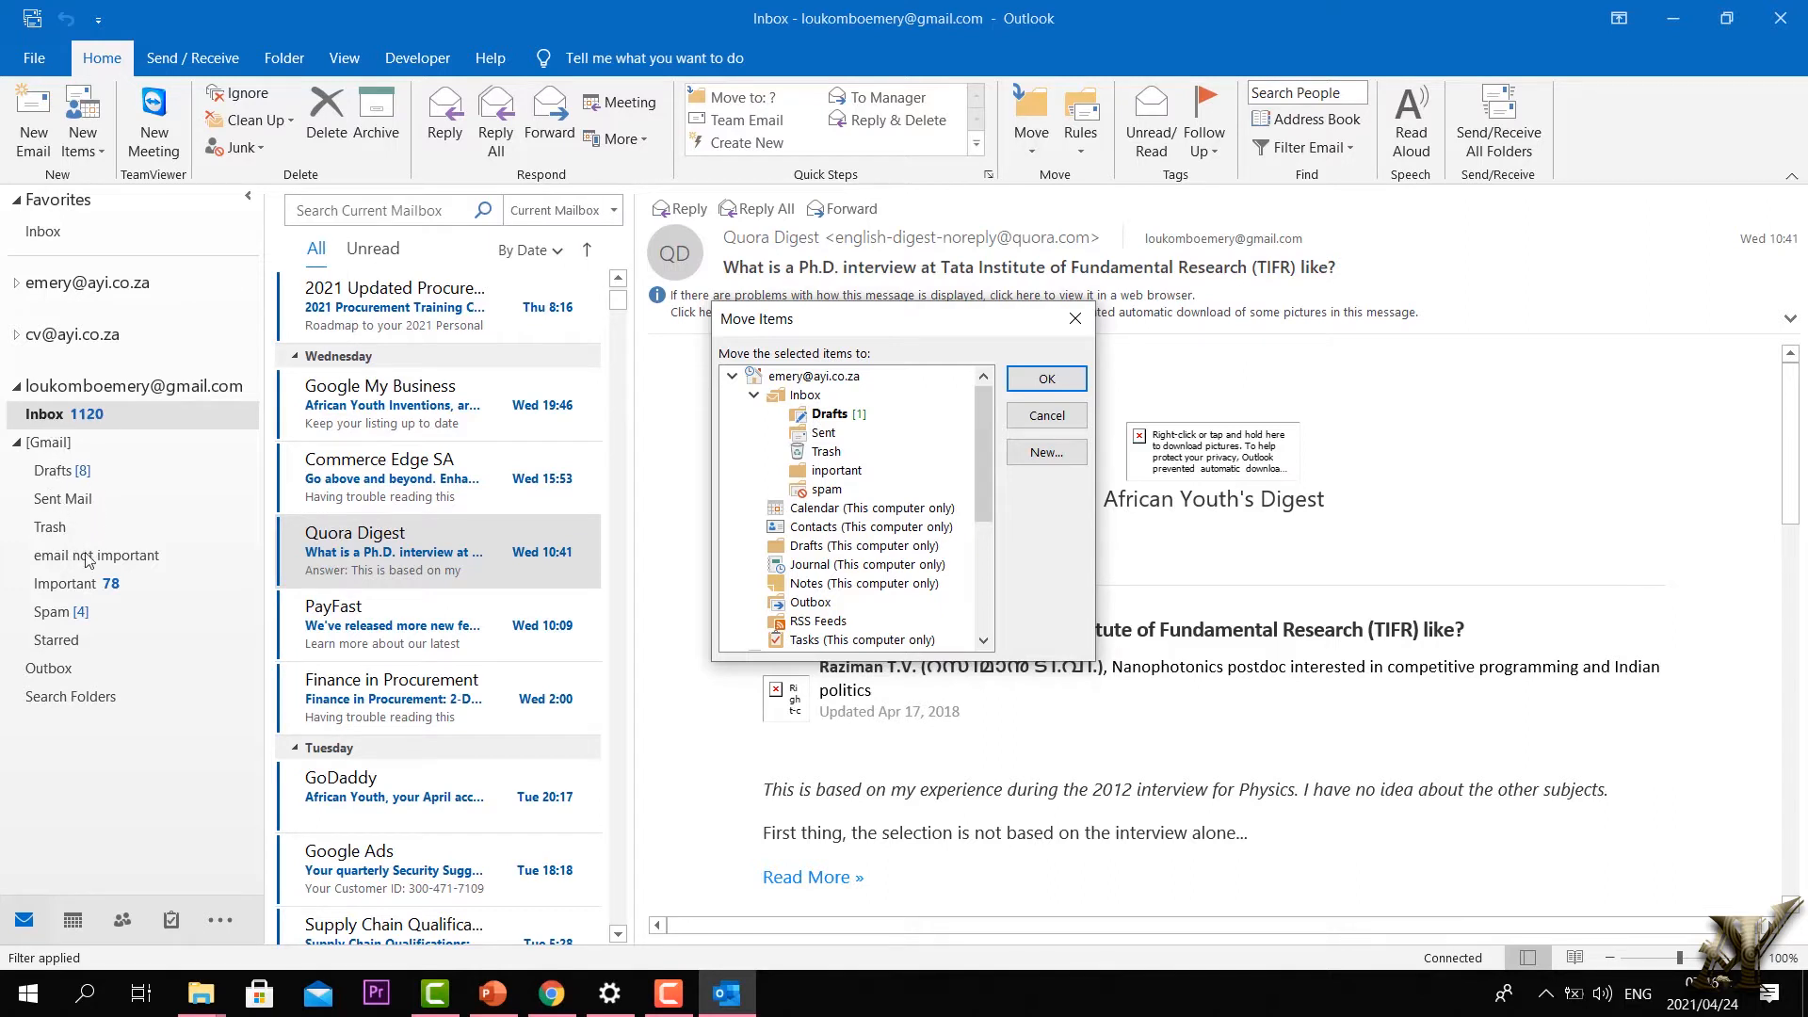
pyautogui.click(733, 378)
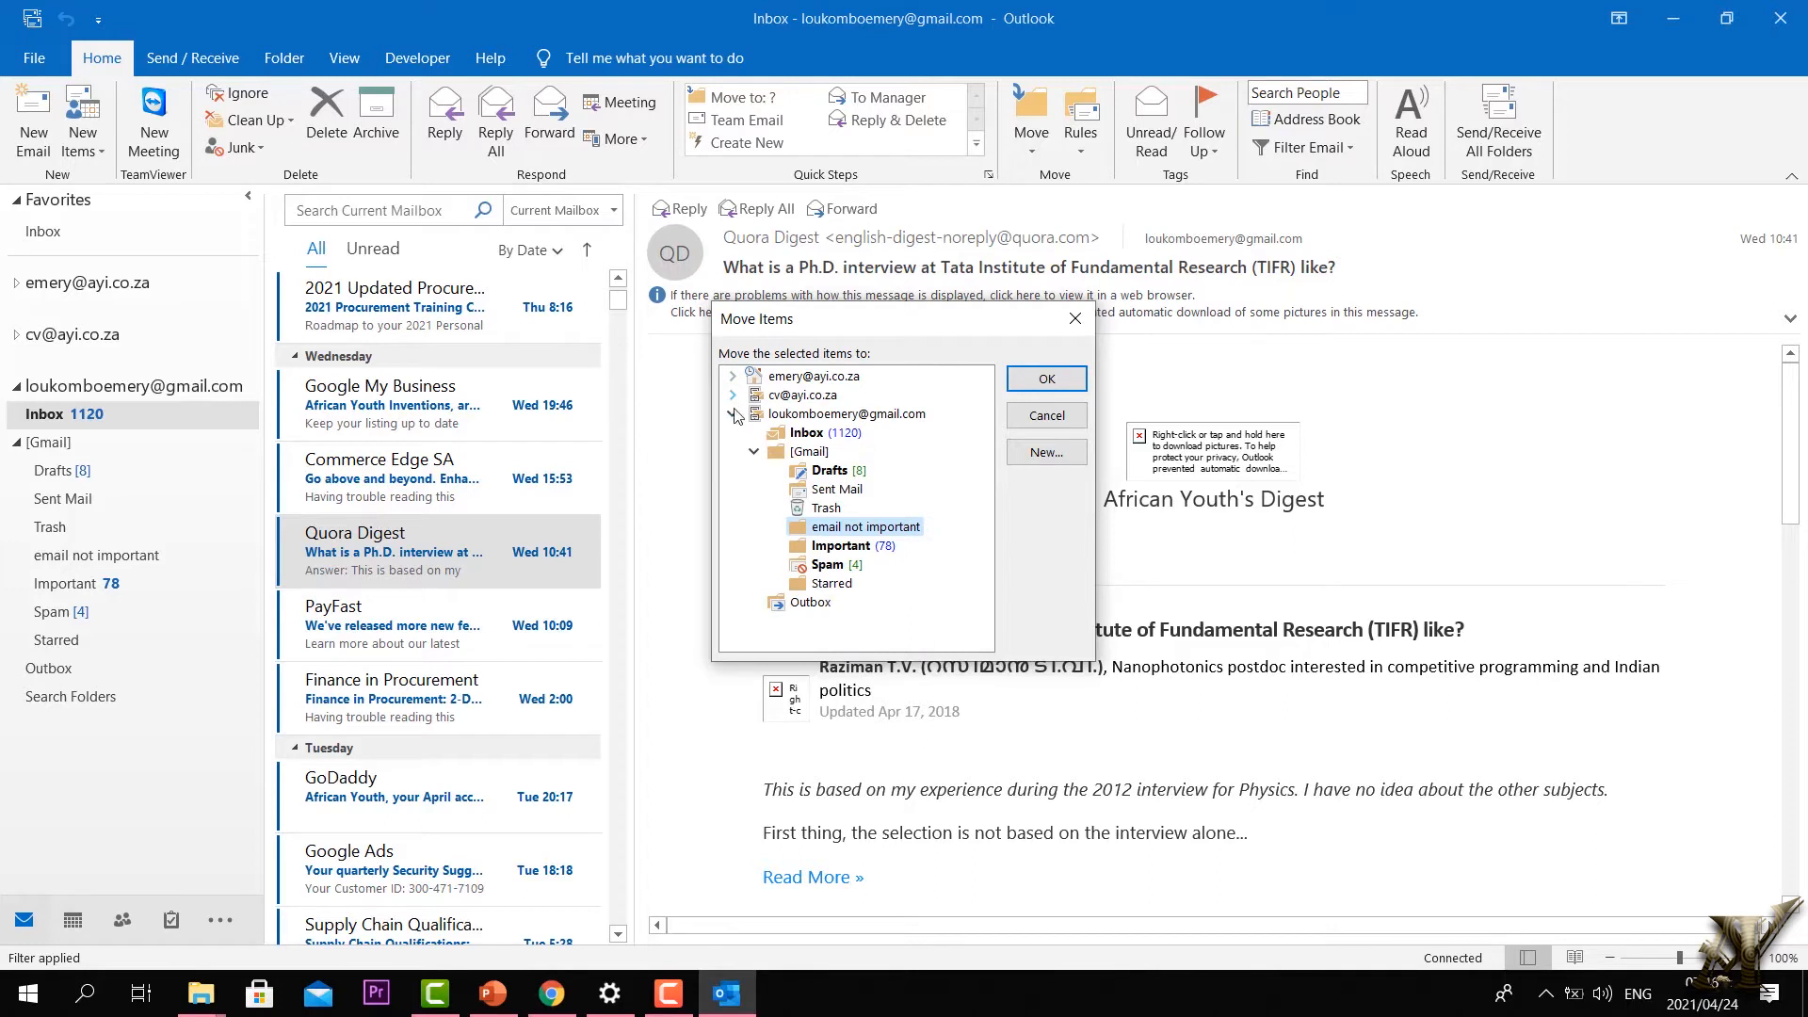
pyautogui.click(734, 415)
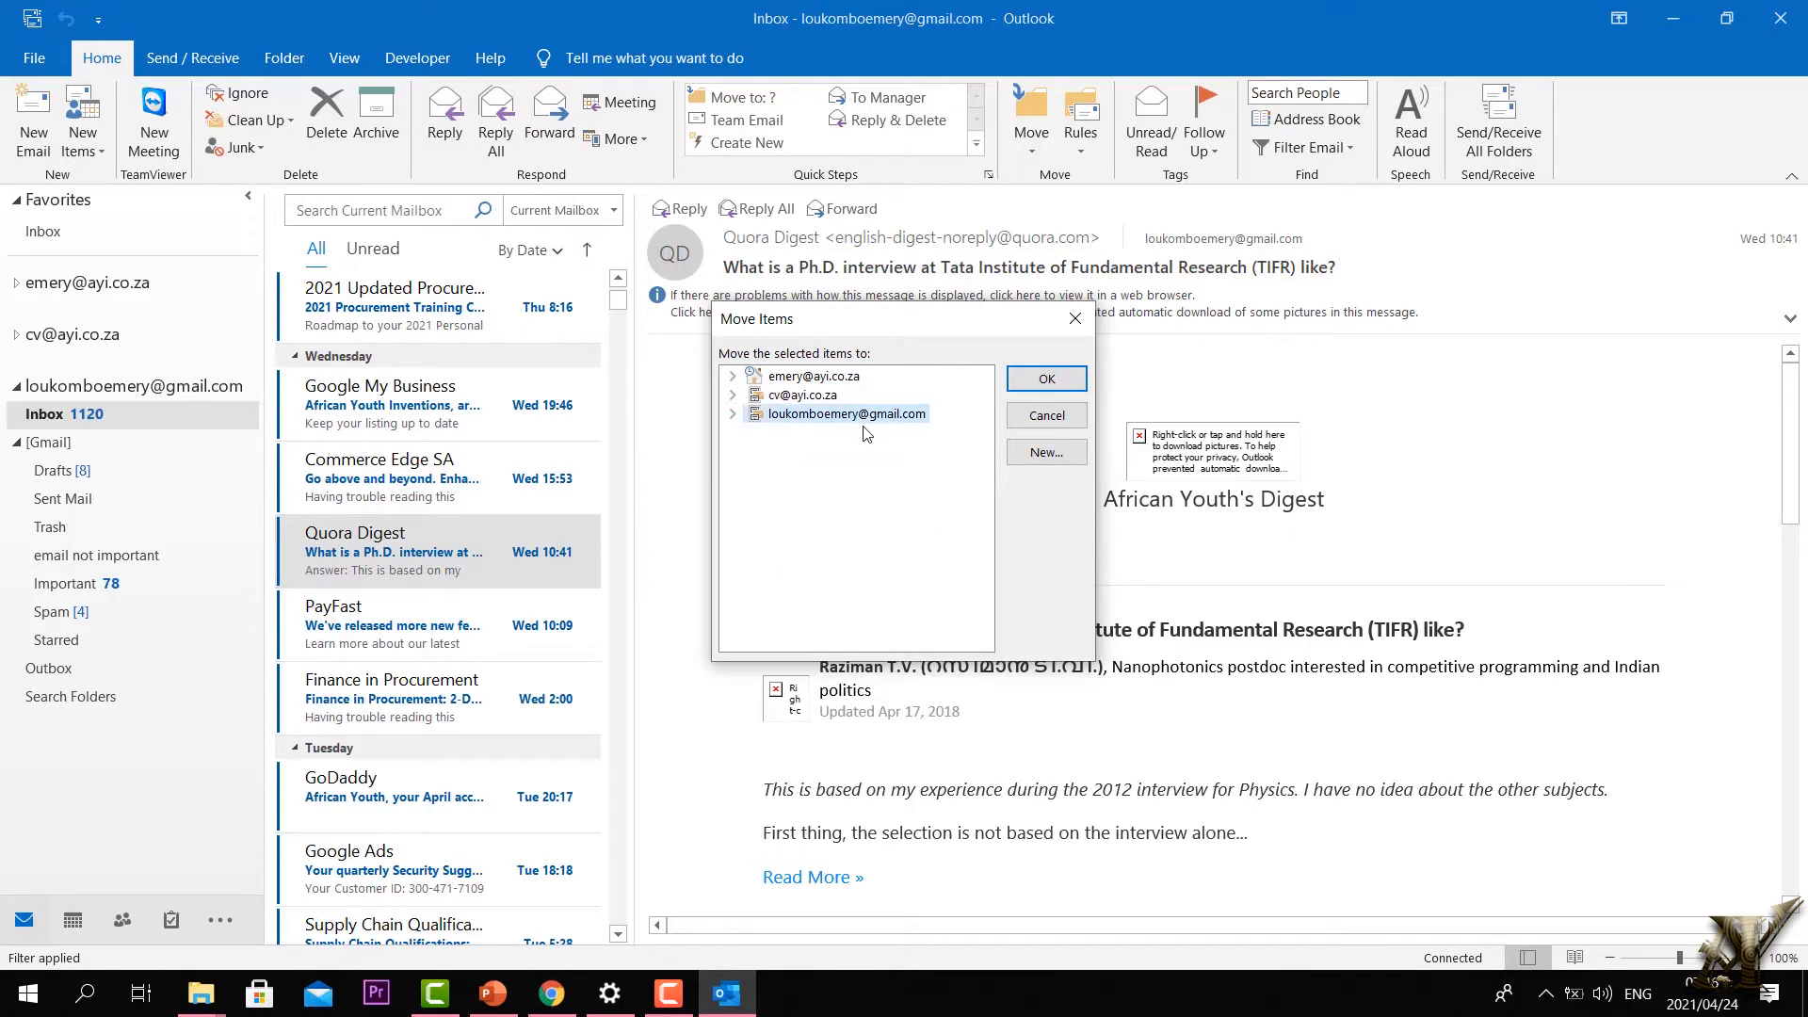
pyautogui.click(734, 414)
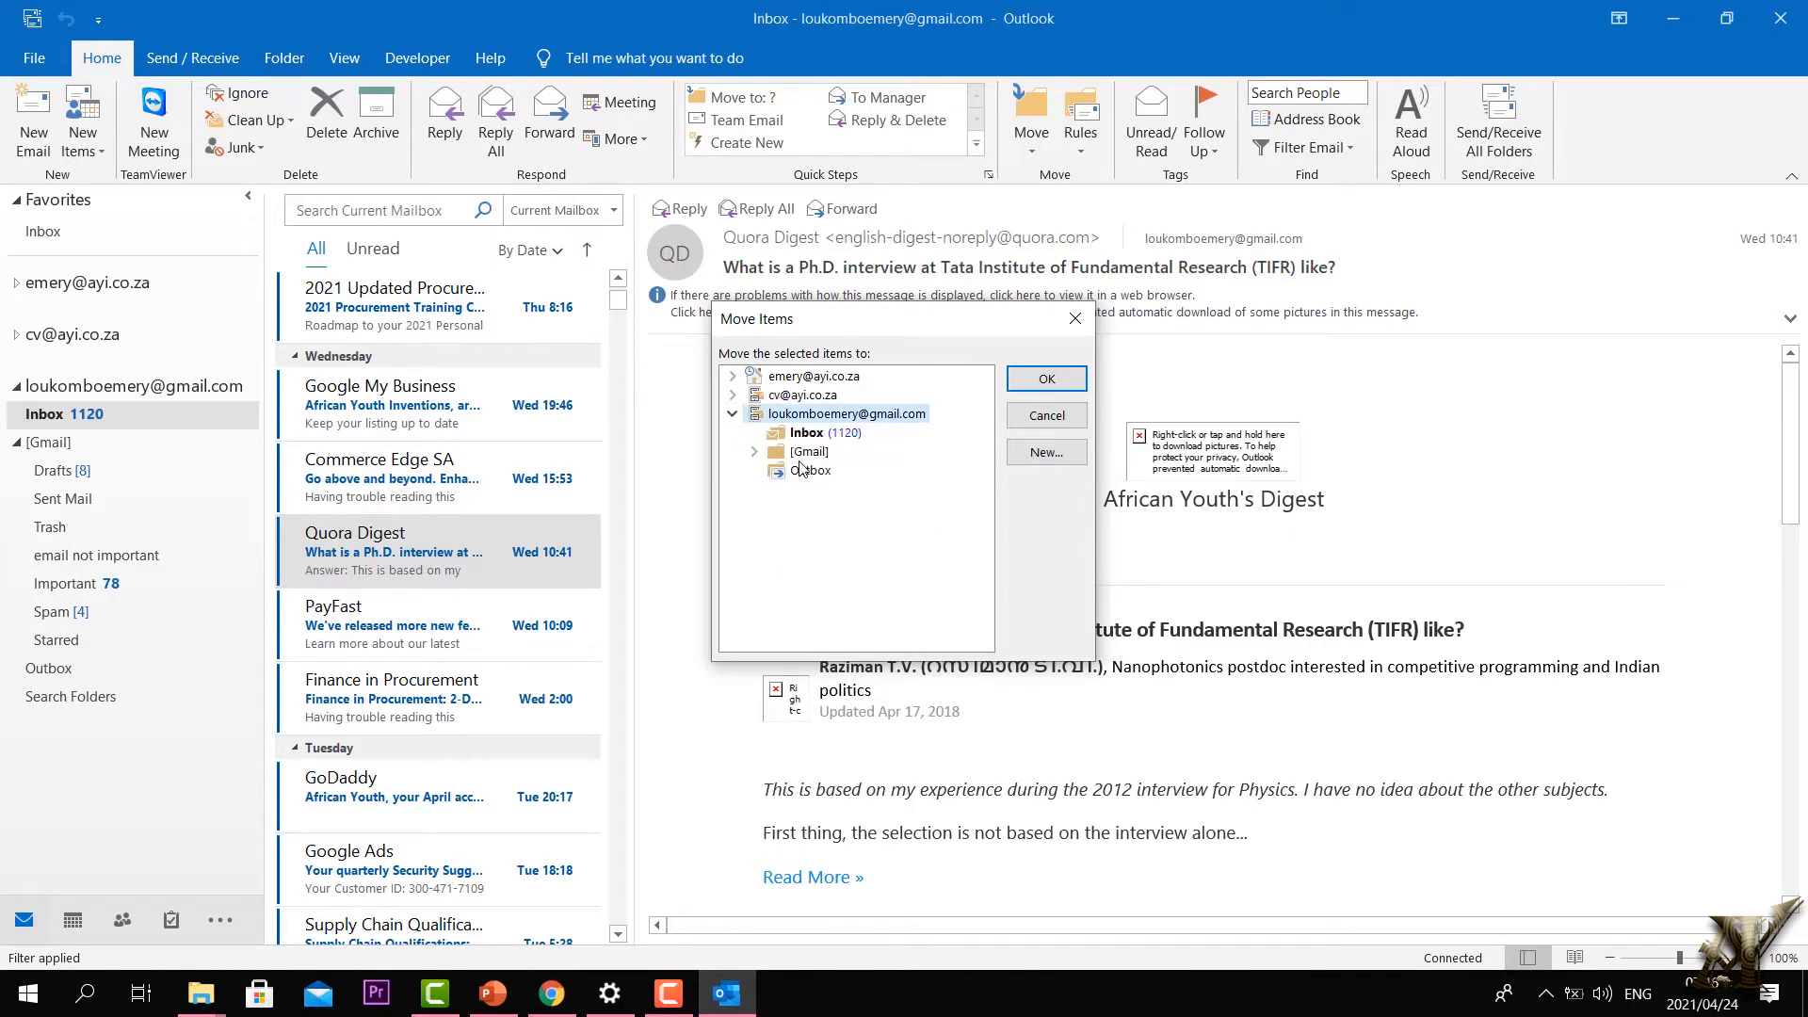
pyautogui.click(754, 452)
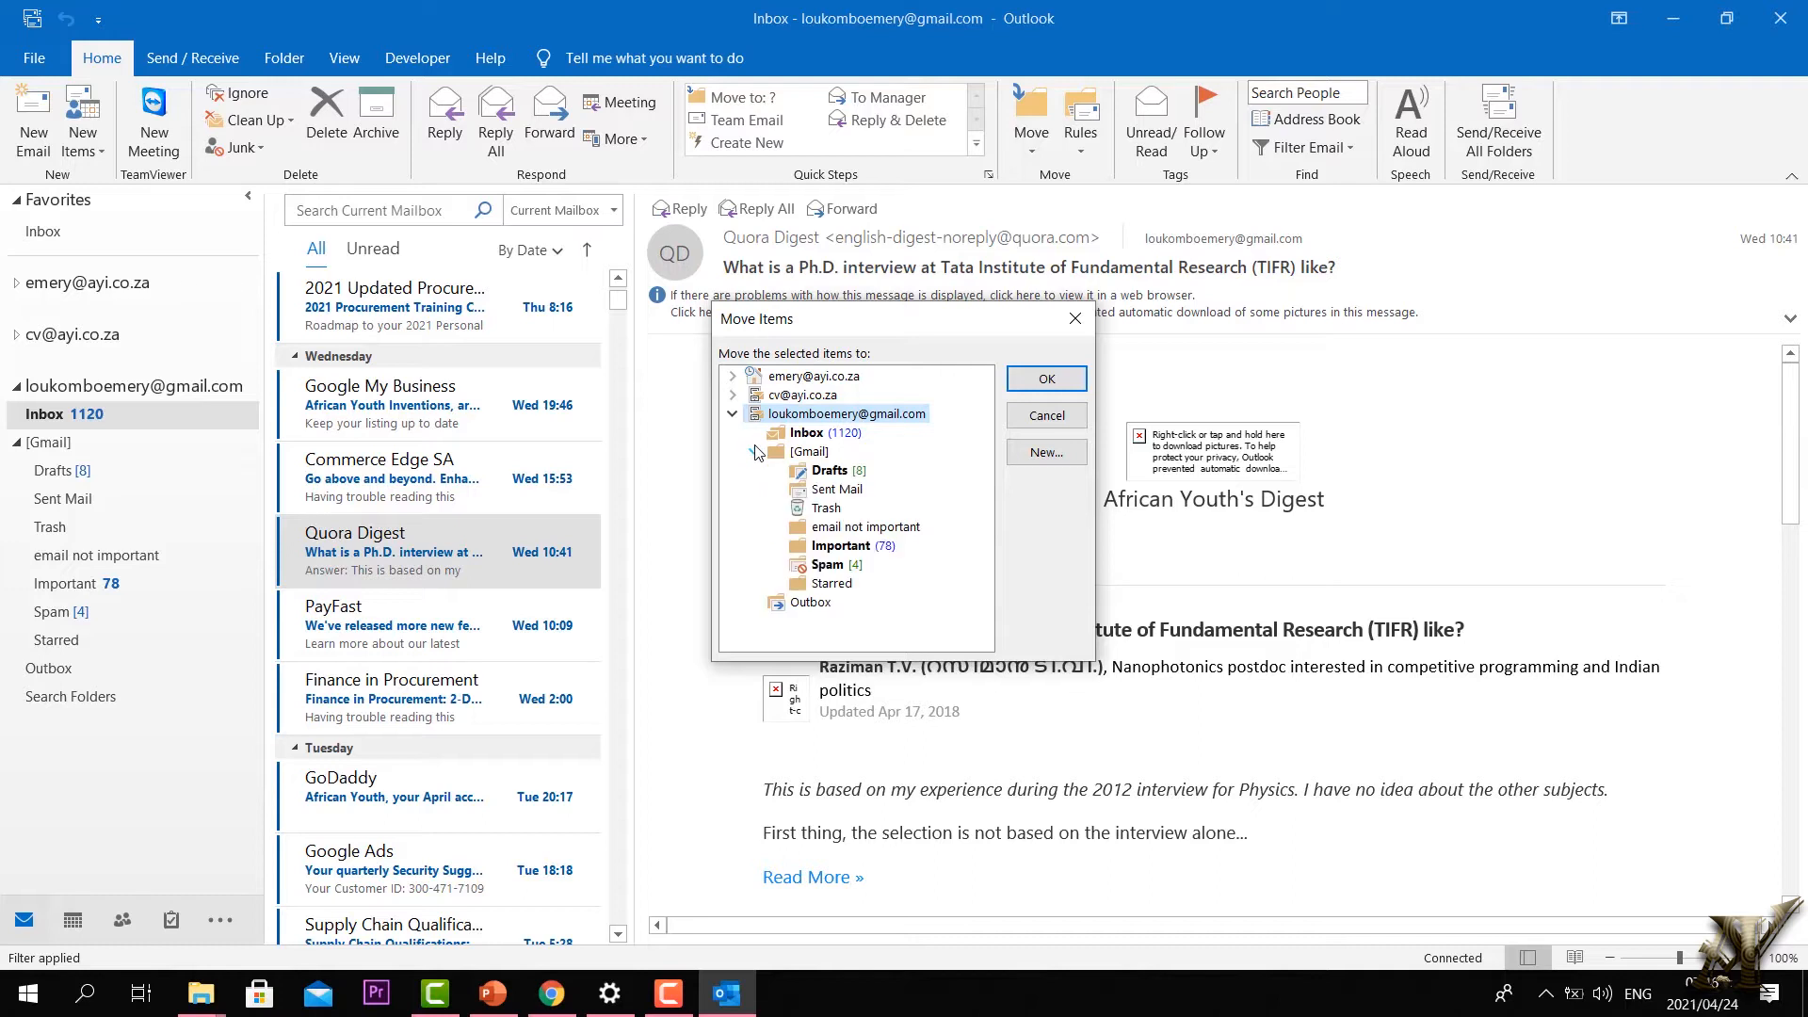
pyautogui.click(833, 530)
pyautogui.click(1036, 383)
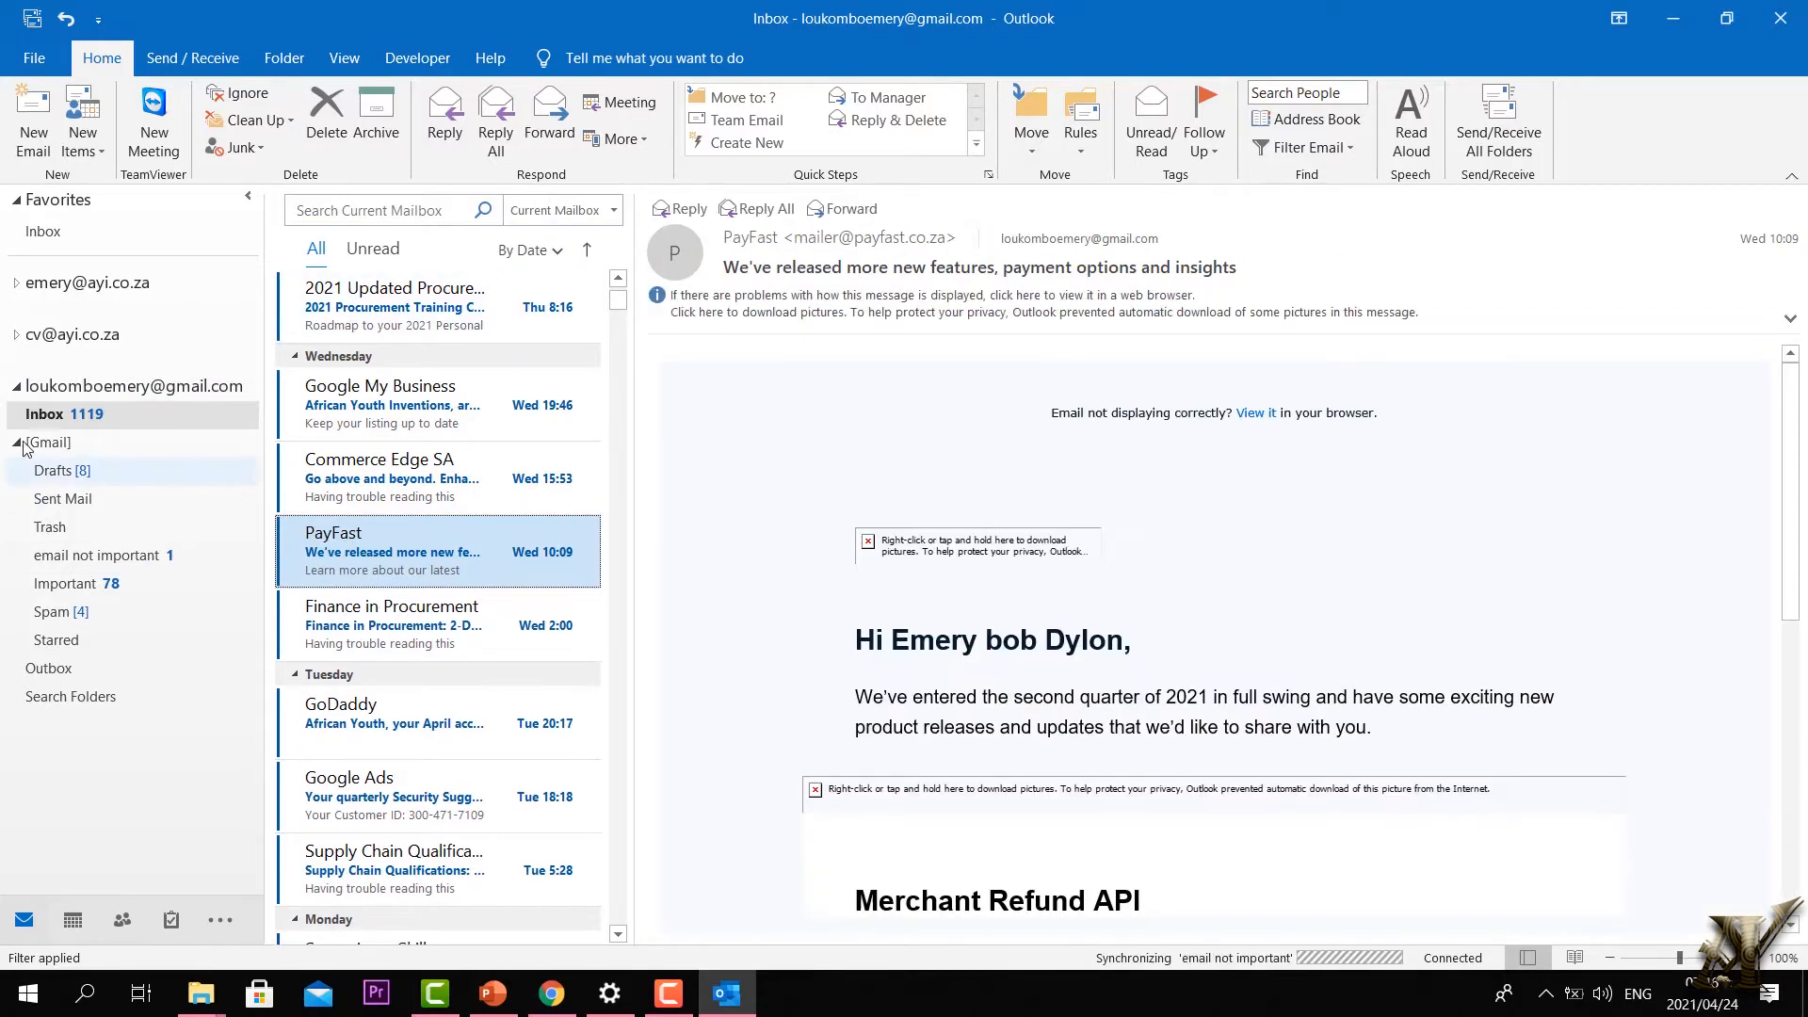
# Step: Reopen the [Gmail] subfolders and check the email not important folder
pyautogui.doubleClick(64, 449)
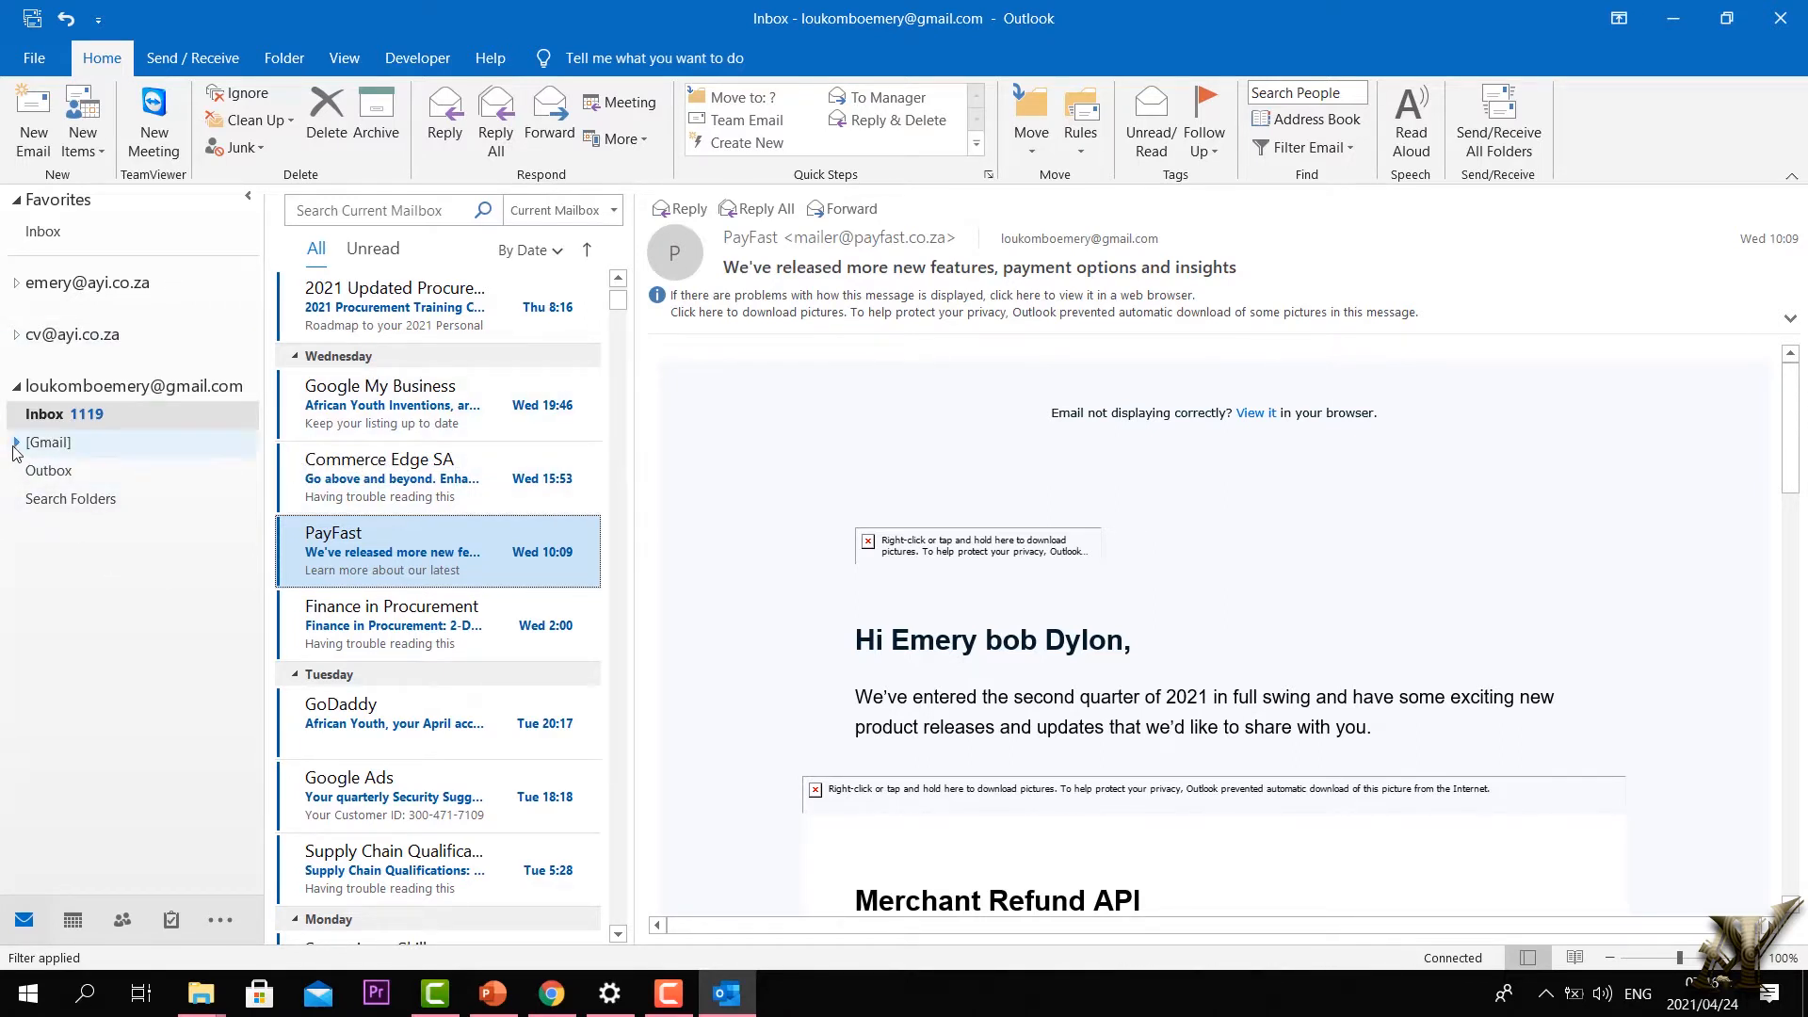
pyautogui.doubleClick(61, 442)
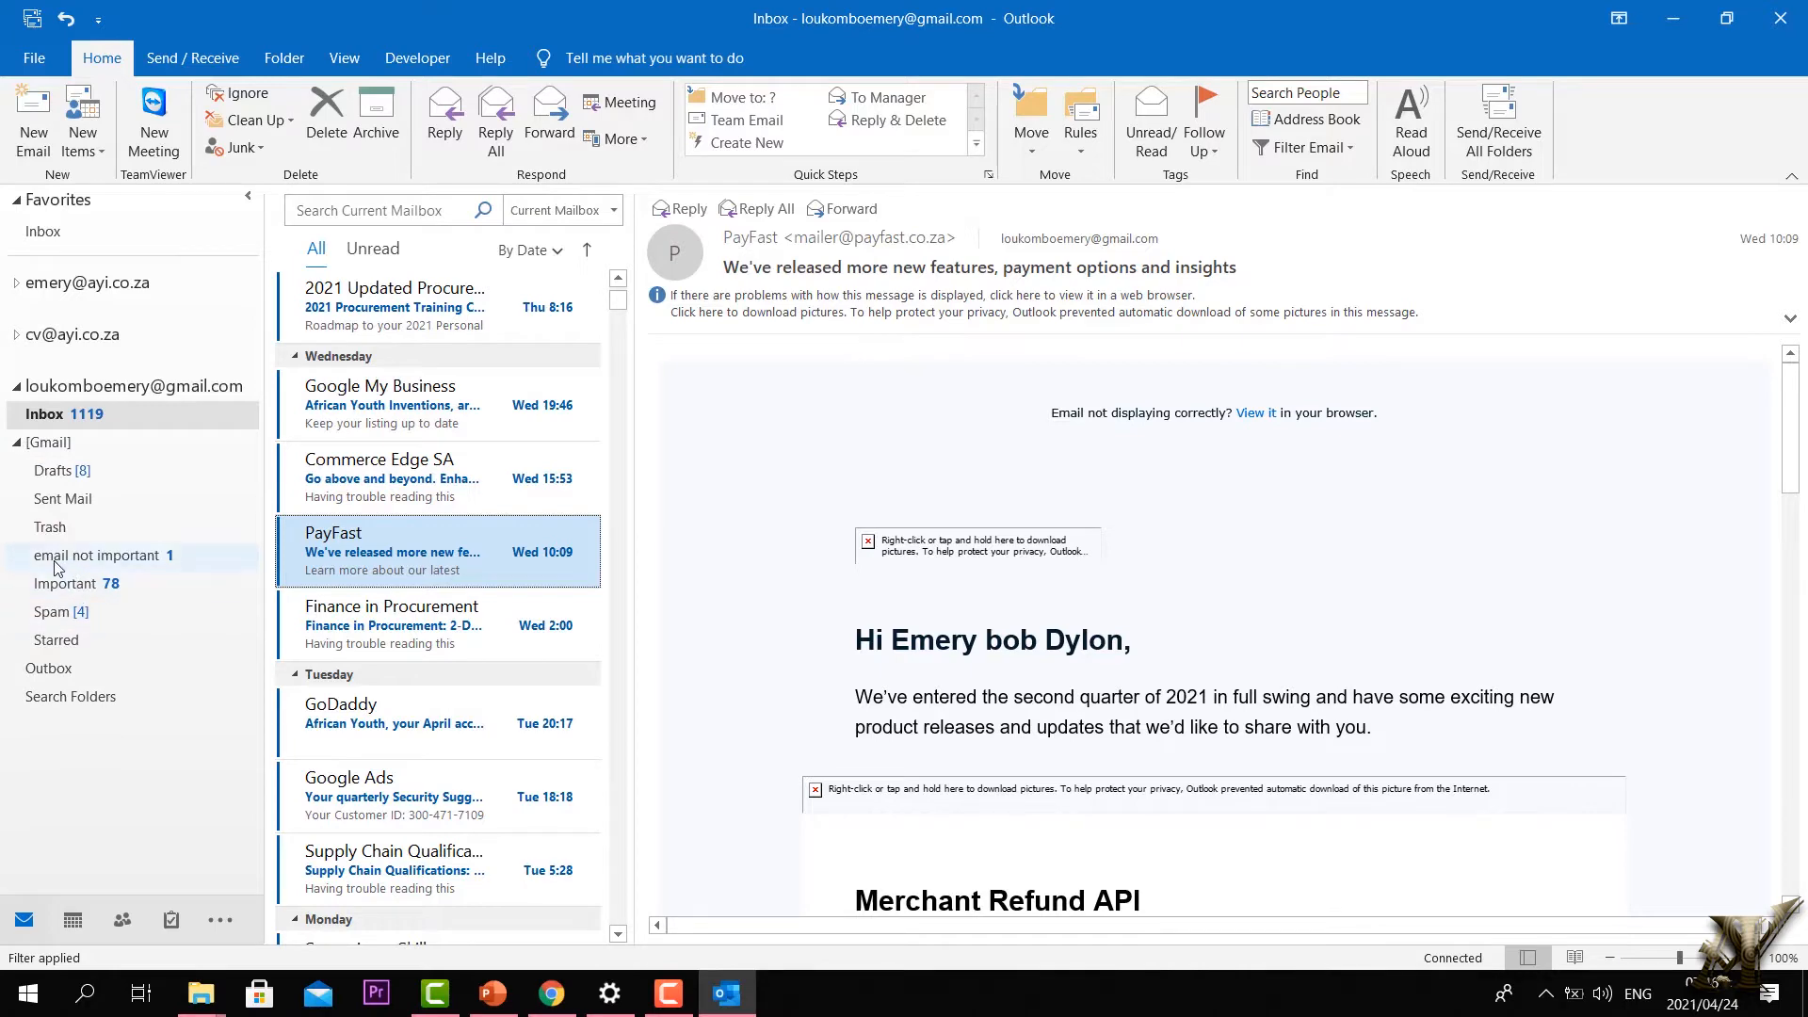
pyautogui.click(101, 557)
pyautogui.click(101, 557)
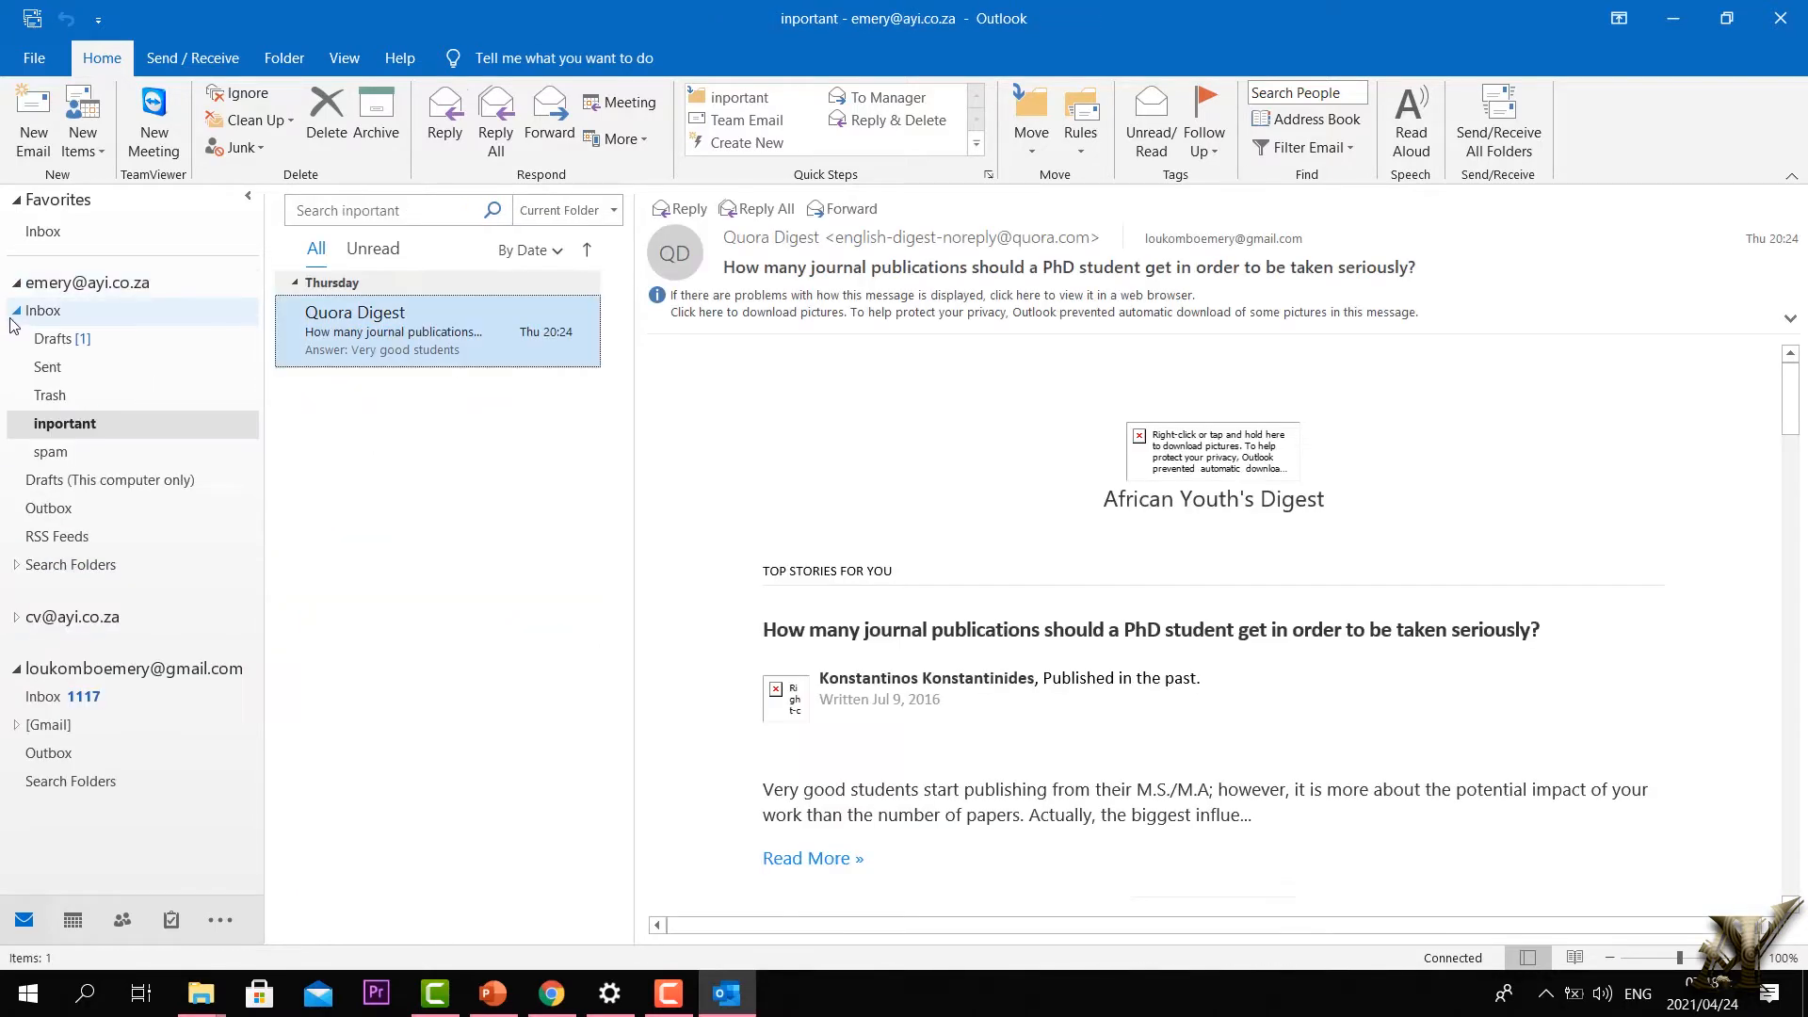
# Step: Return to the Gmail Inbox and open the Thursday Quora Digest email on journal publications
pyautogui.click(16, 310)
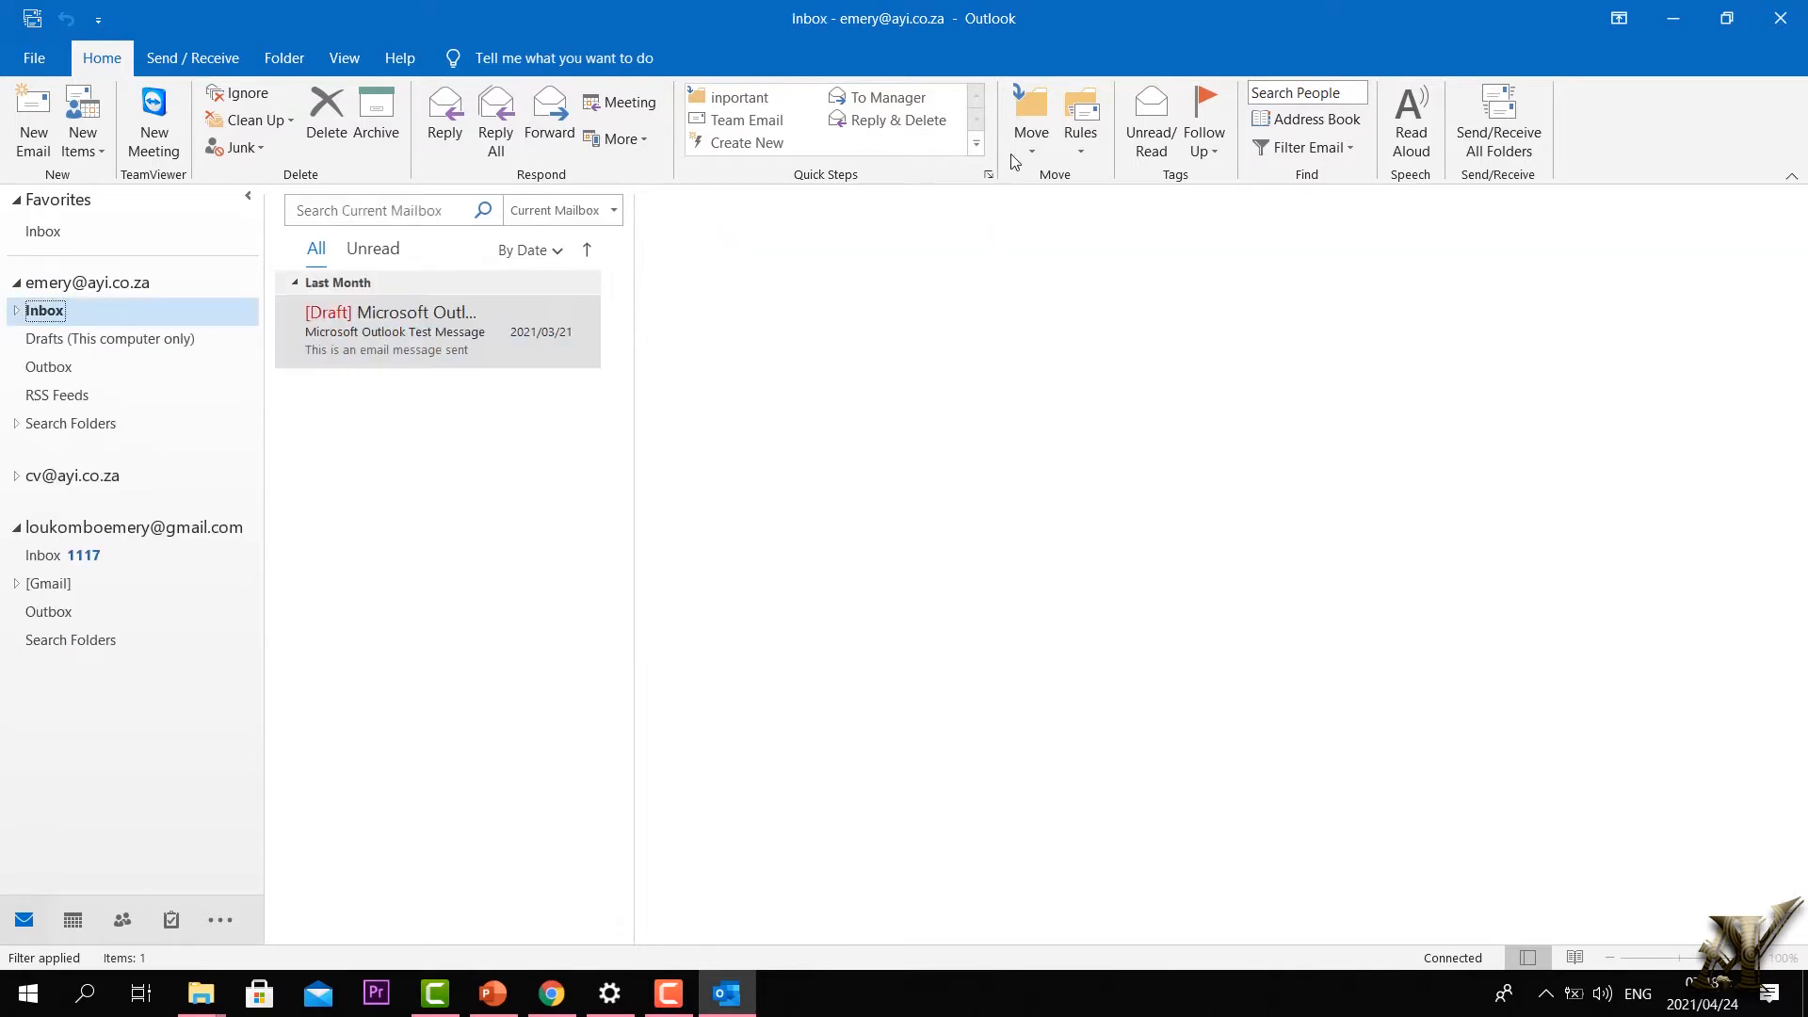
pyautogui.click(16, 528)
pyautogui.click(16, 530)
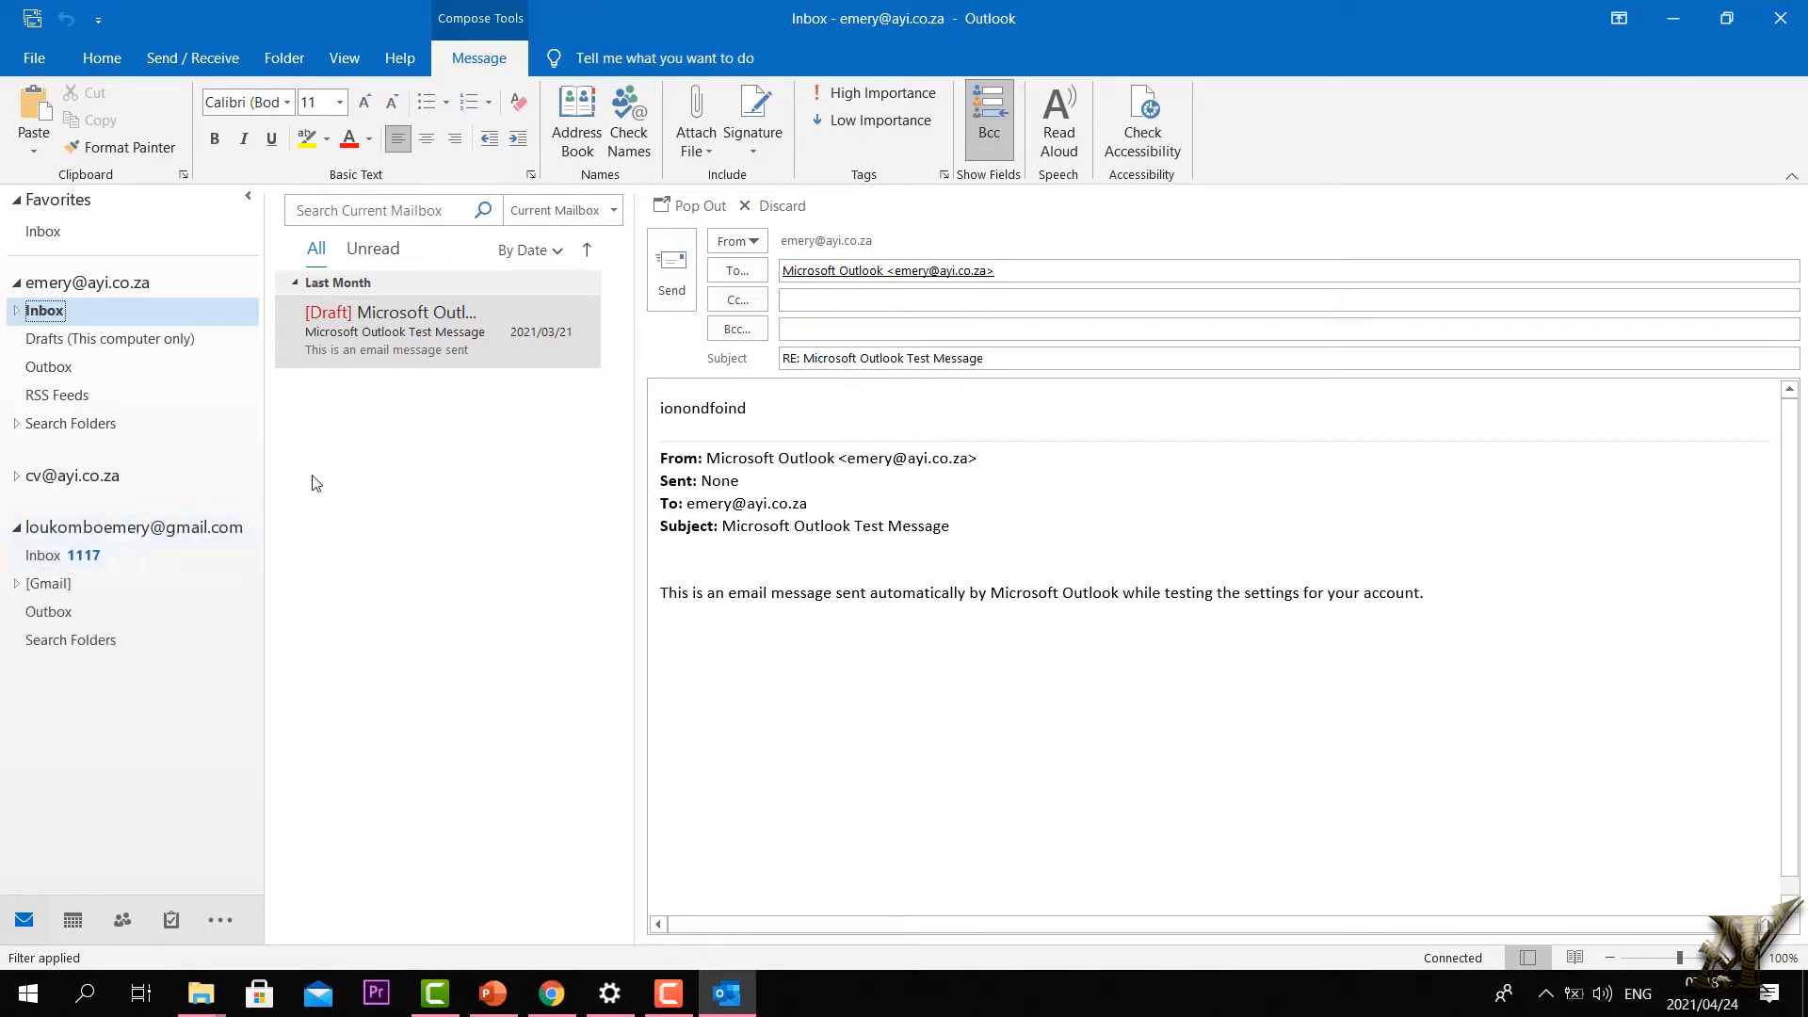
pyautogui.click(104, 555)
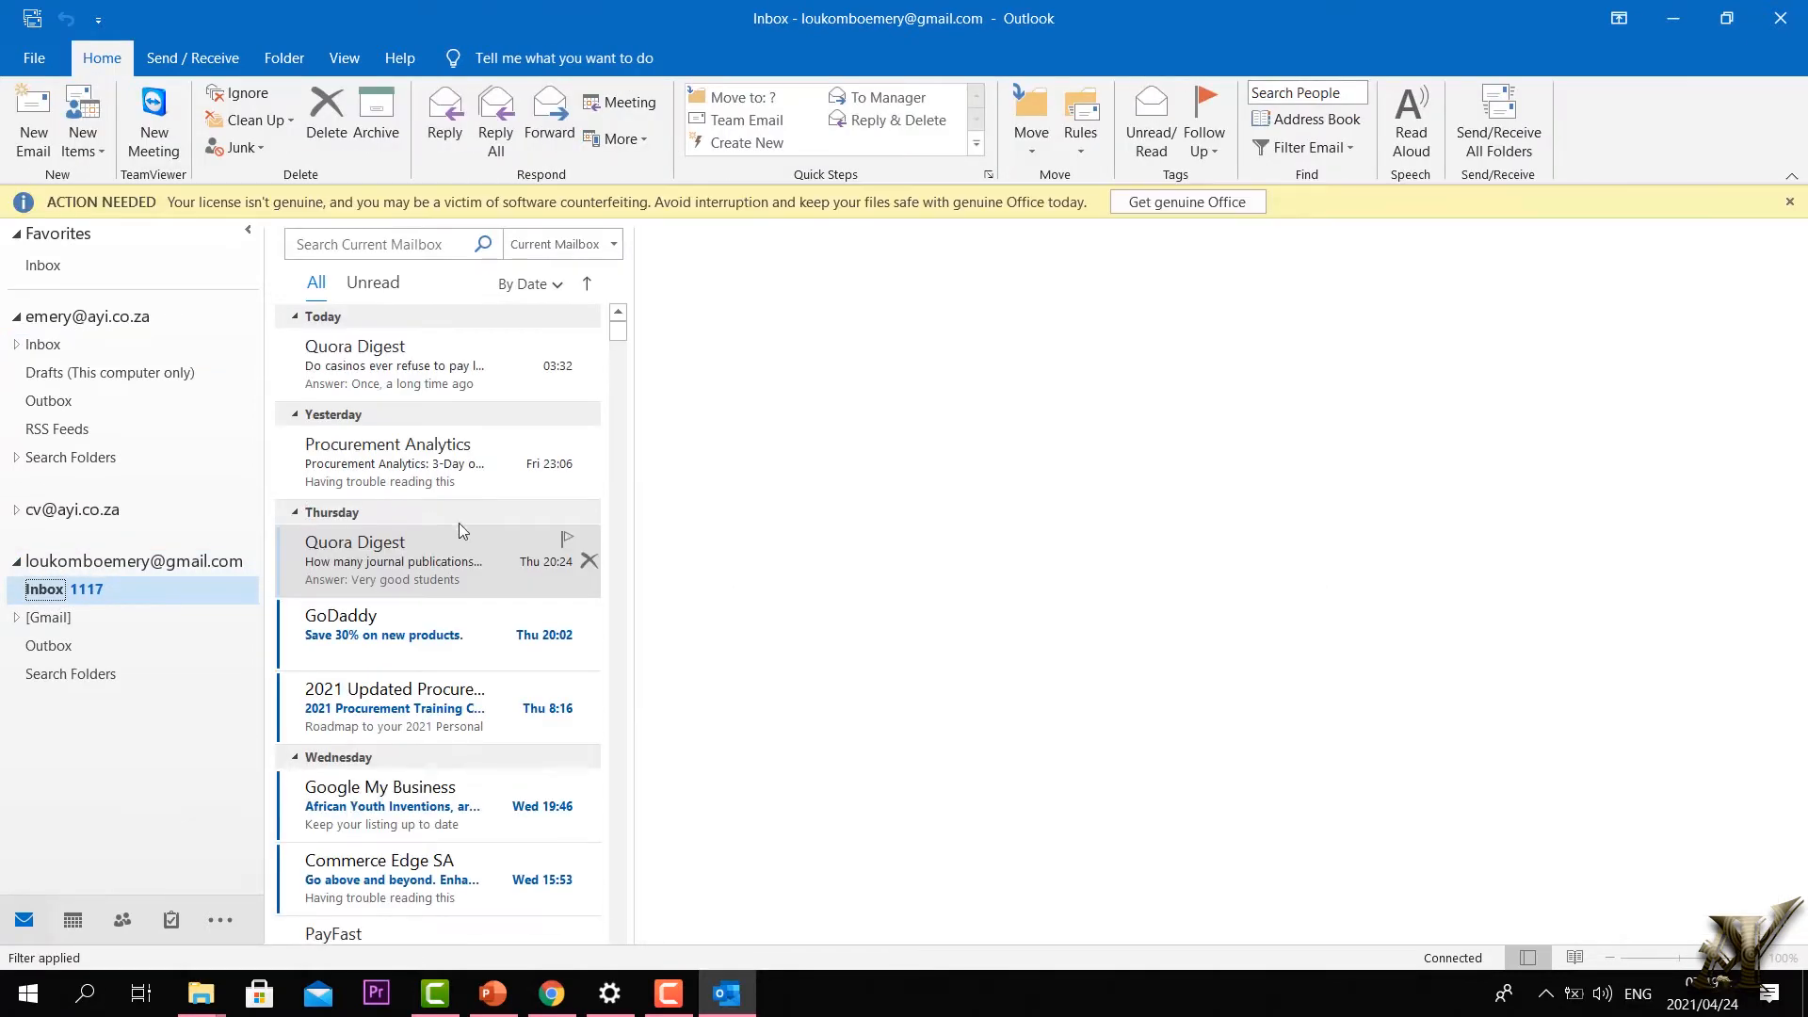
pyautogui.click(459, 532)
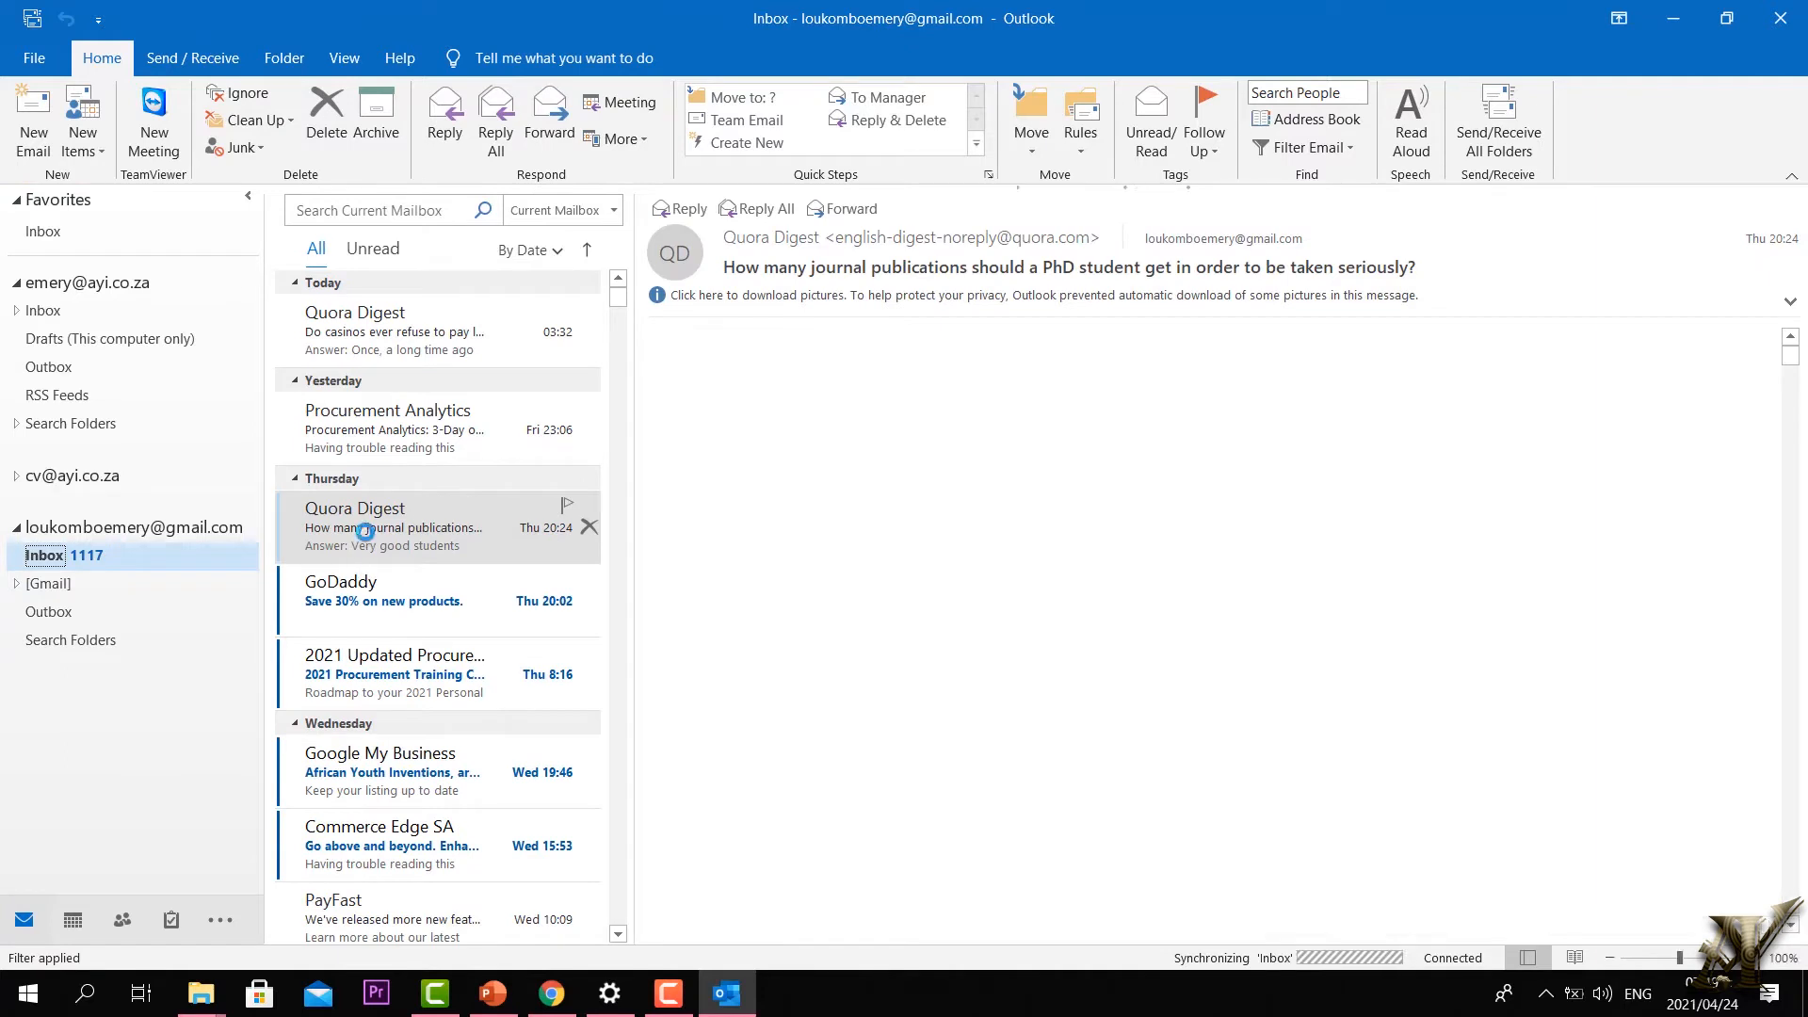
# Step: Look at the email's Copy to Folder and Rules options, closing both without changes
pyautogui.click(1032, 157)
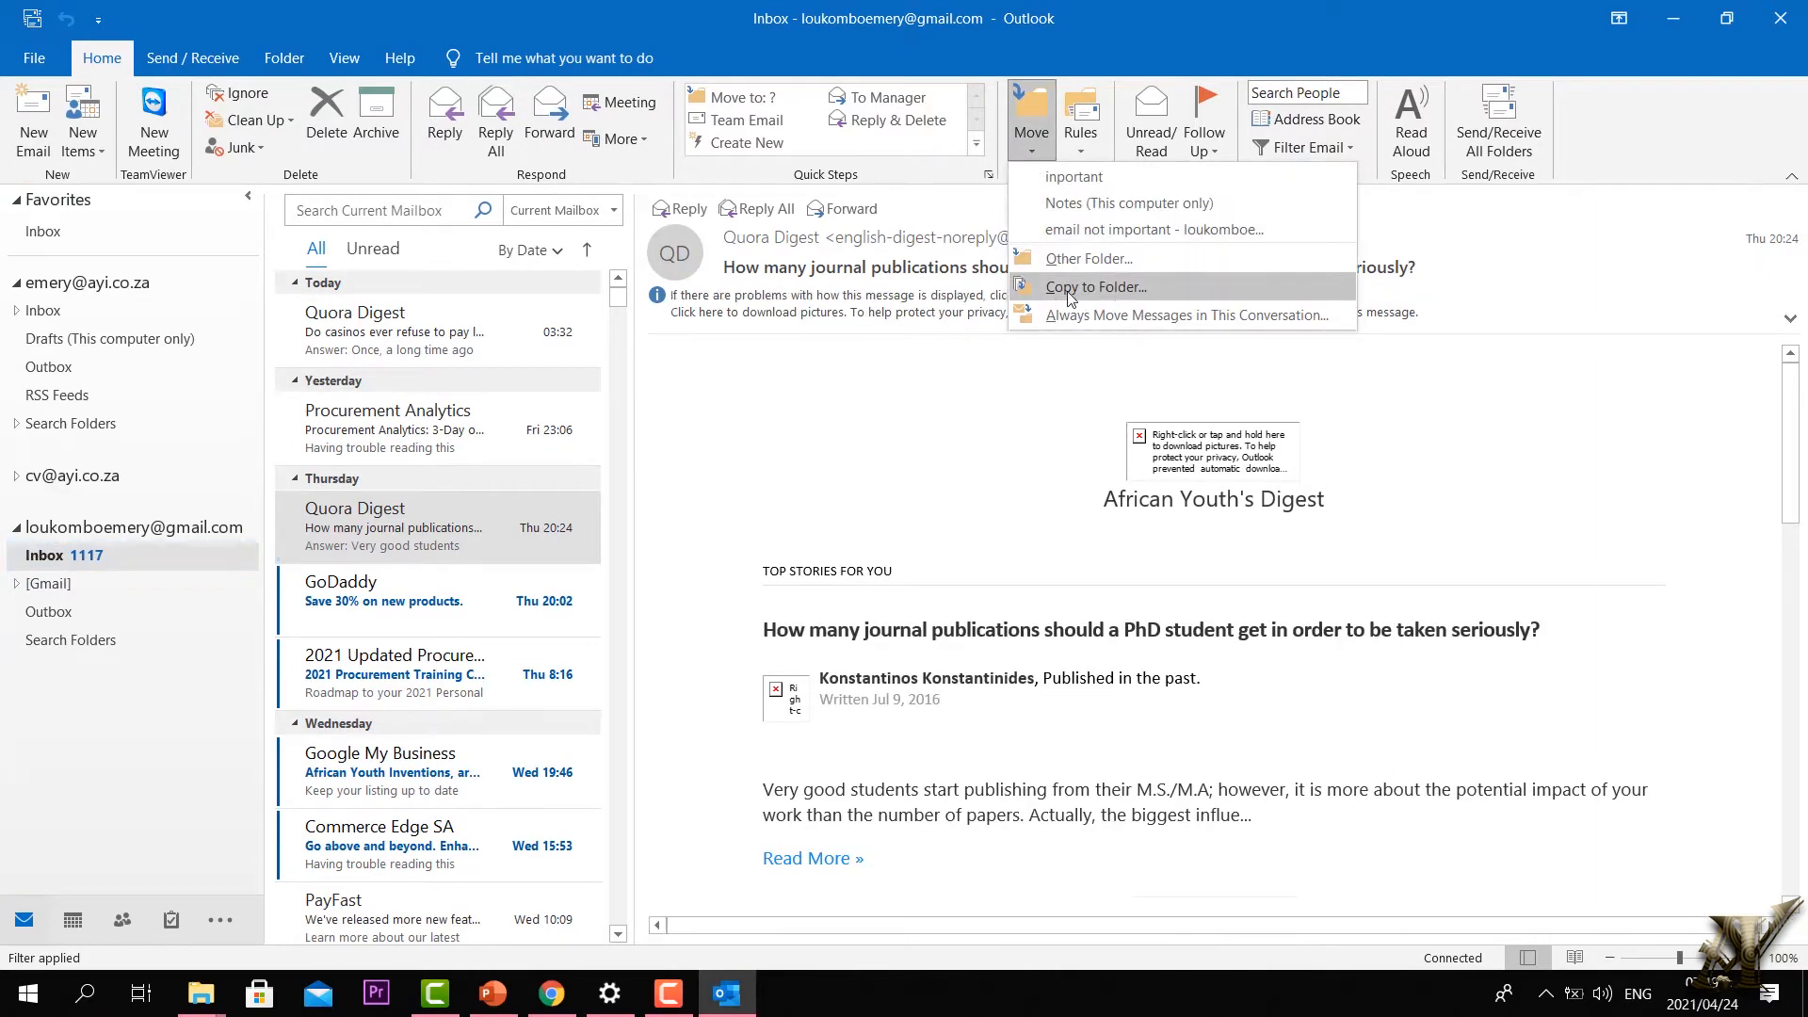
pyautogui.click(1134, 298)
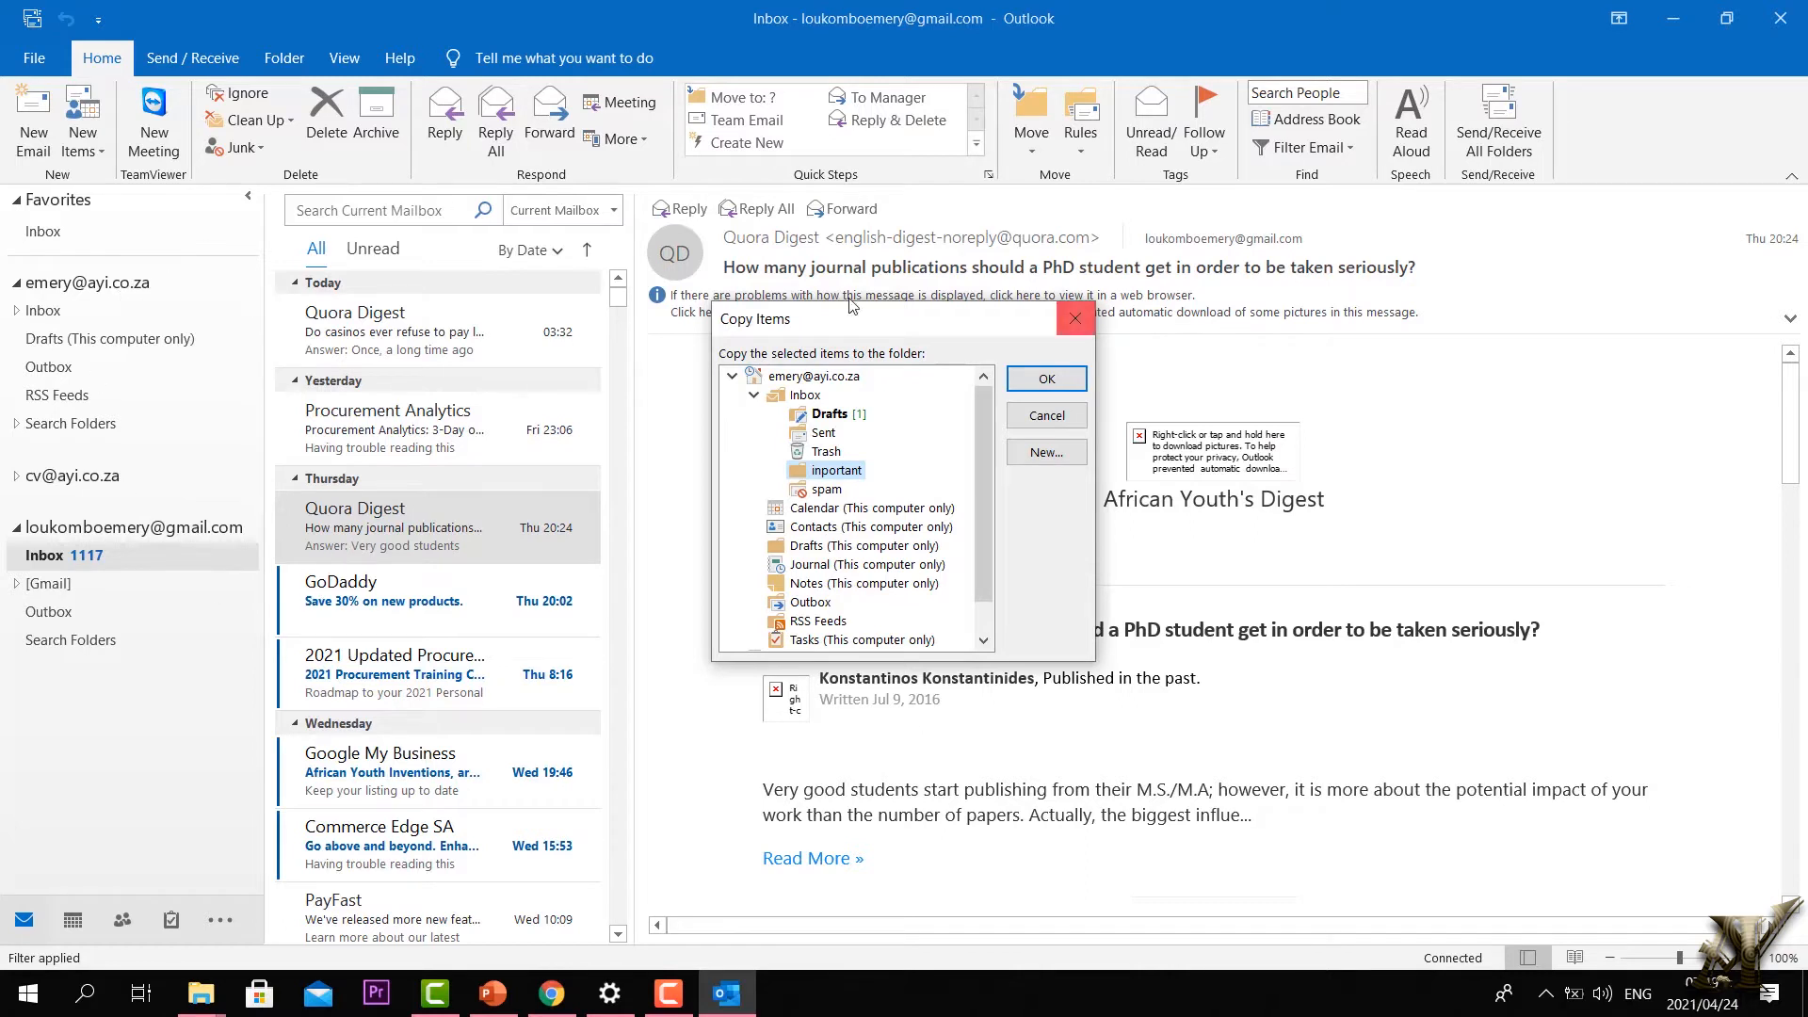
pyautogui.click(1074, 319)
pyautogui.click(1080, 141)
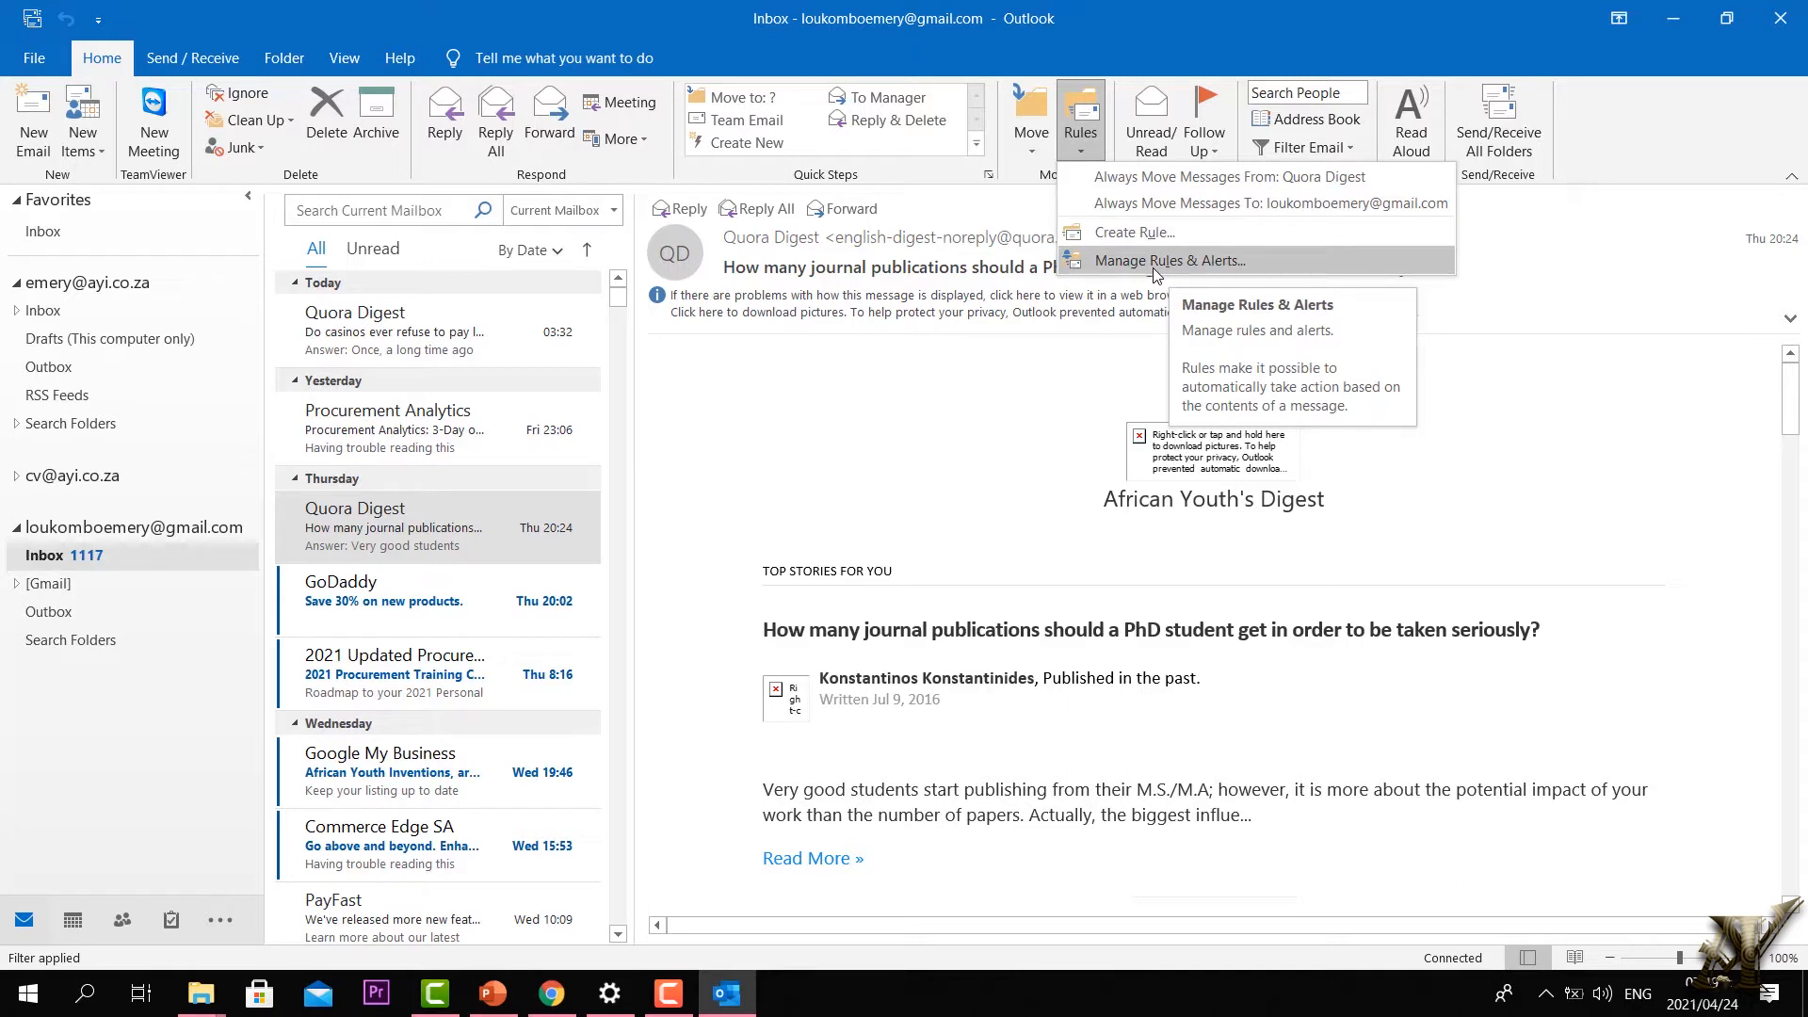
pyautogui.click(19, 527)
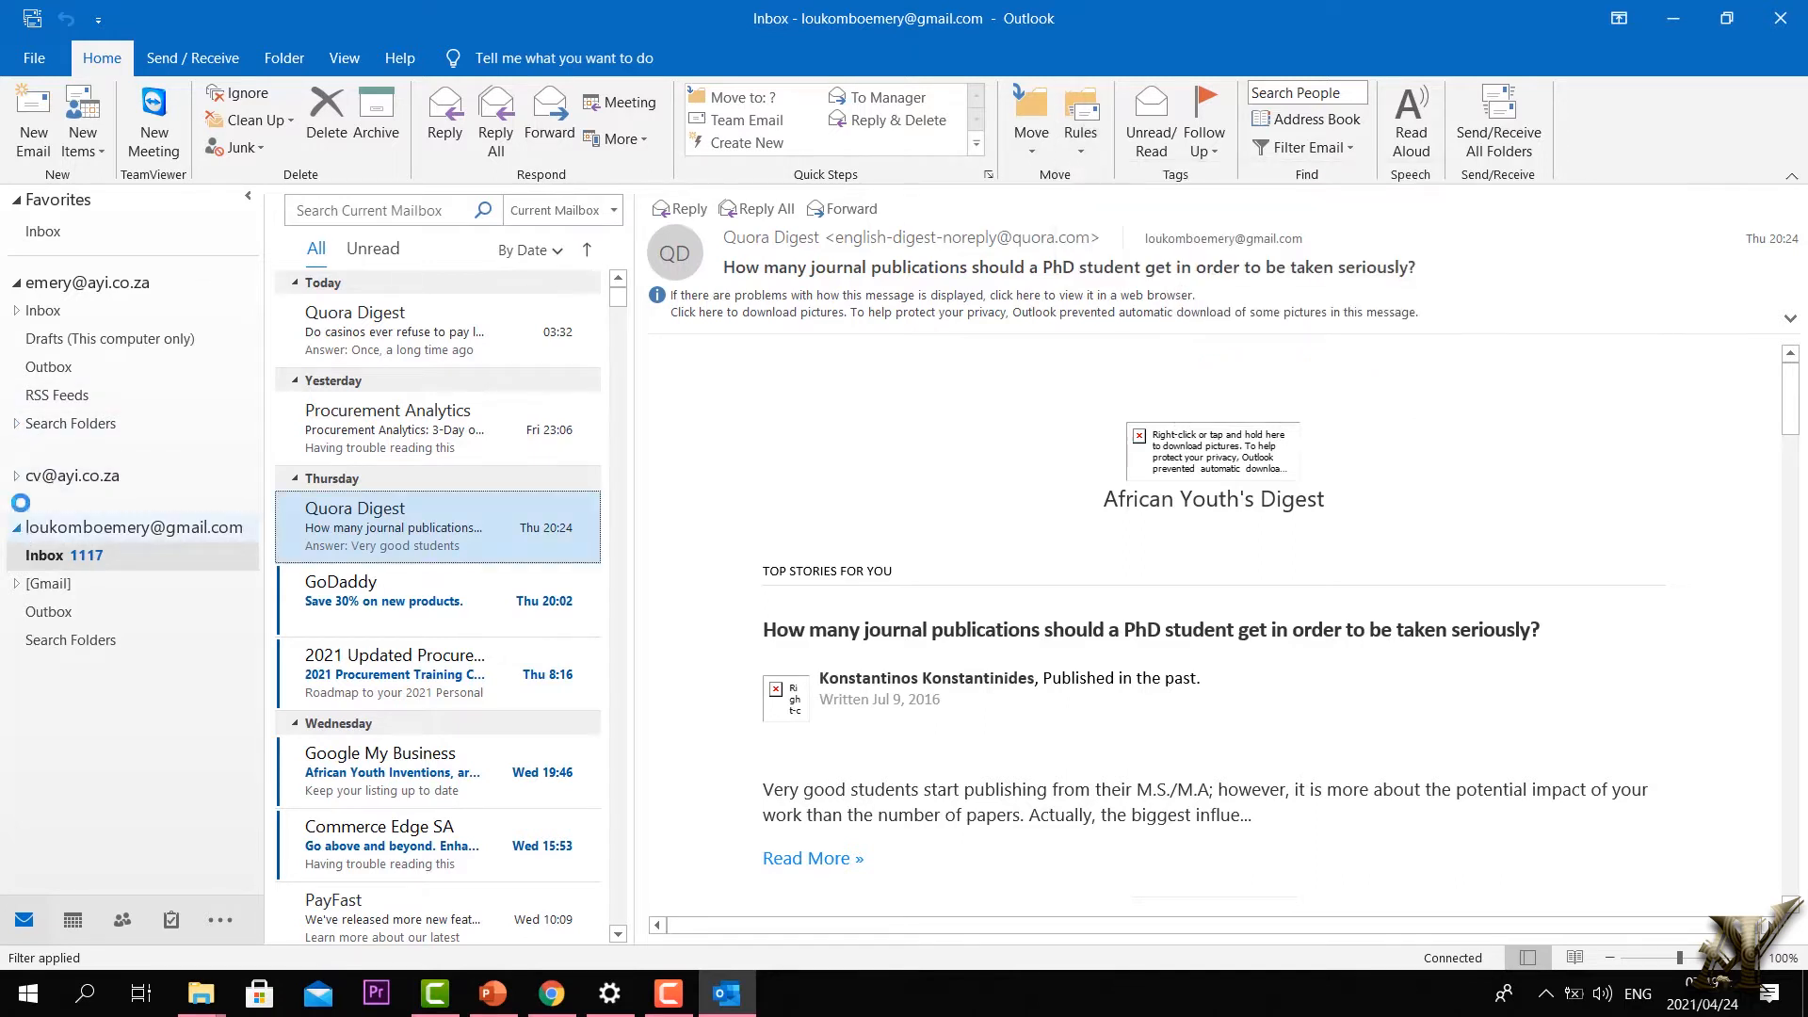
pyautogui.click(16, 528)
# Step: In the second work account, create a 'reception' subfolder inside Trash
pyautogui.click(17, 476)
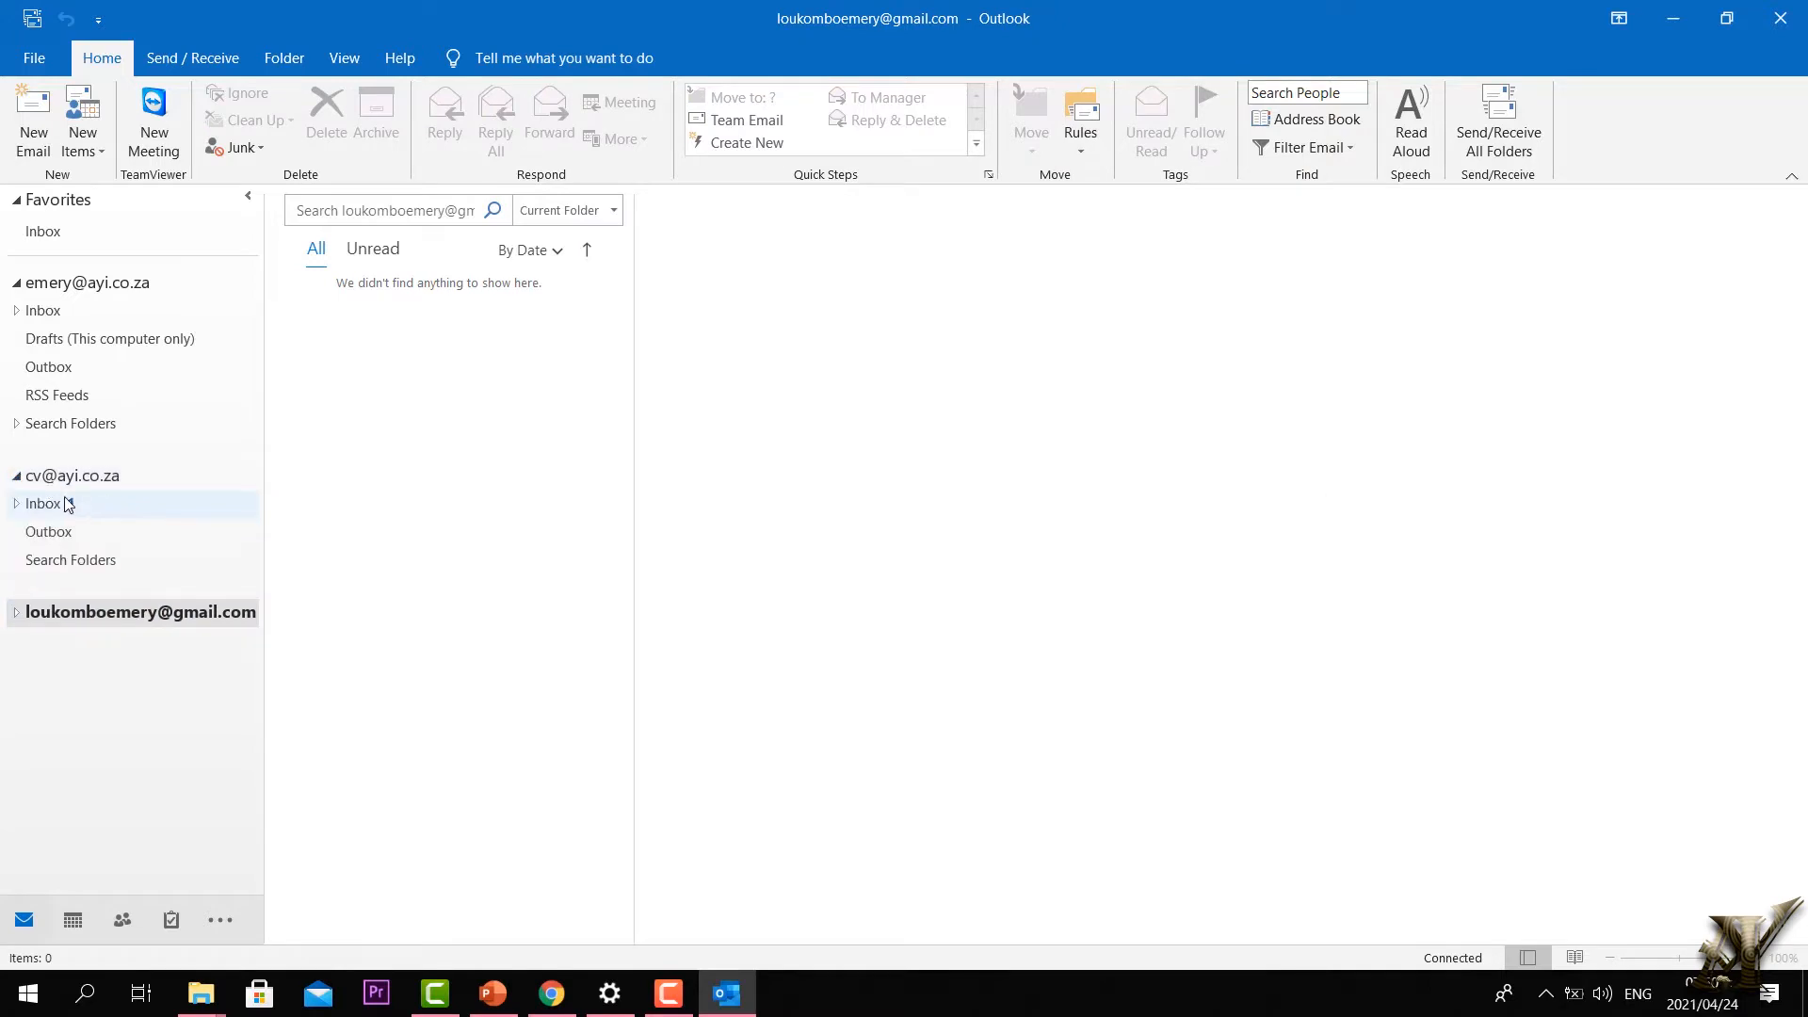
pyautogui.click(17, 477)
pyautogui.click(17, 477)
pyautogui.click(42, 503)
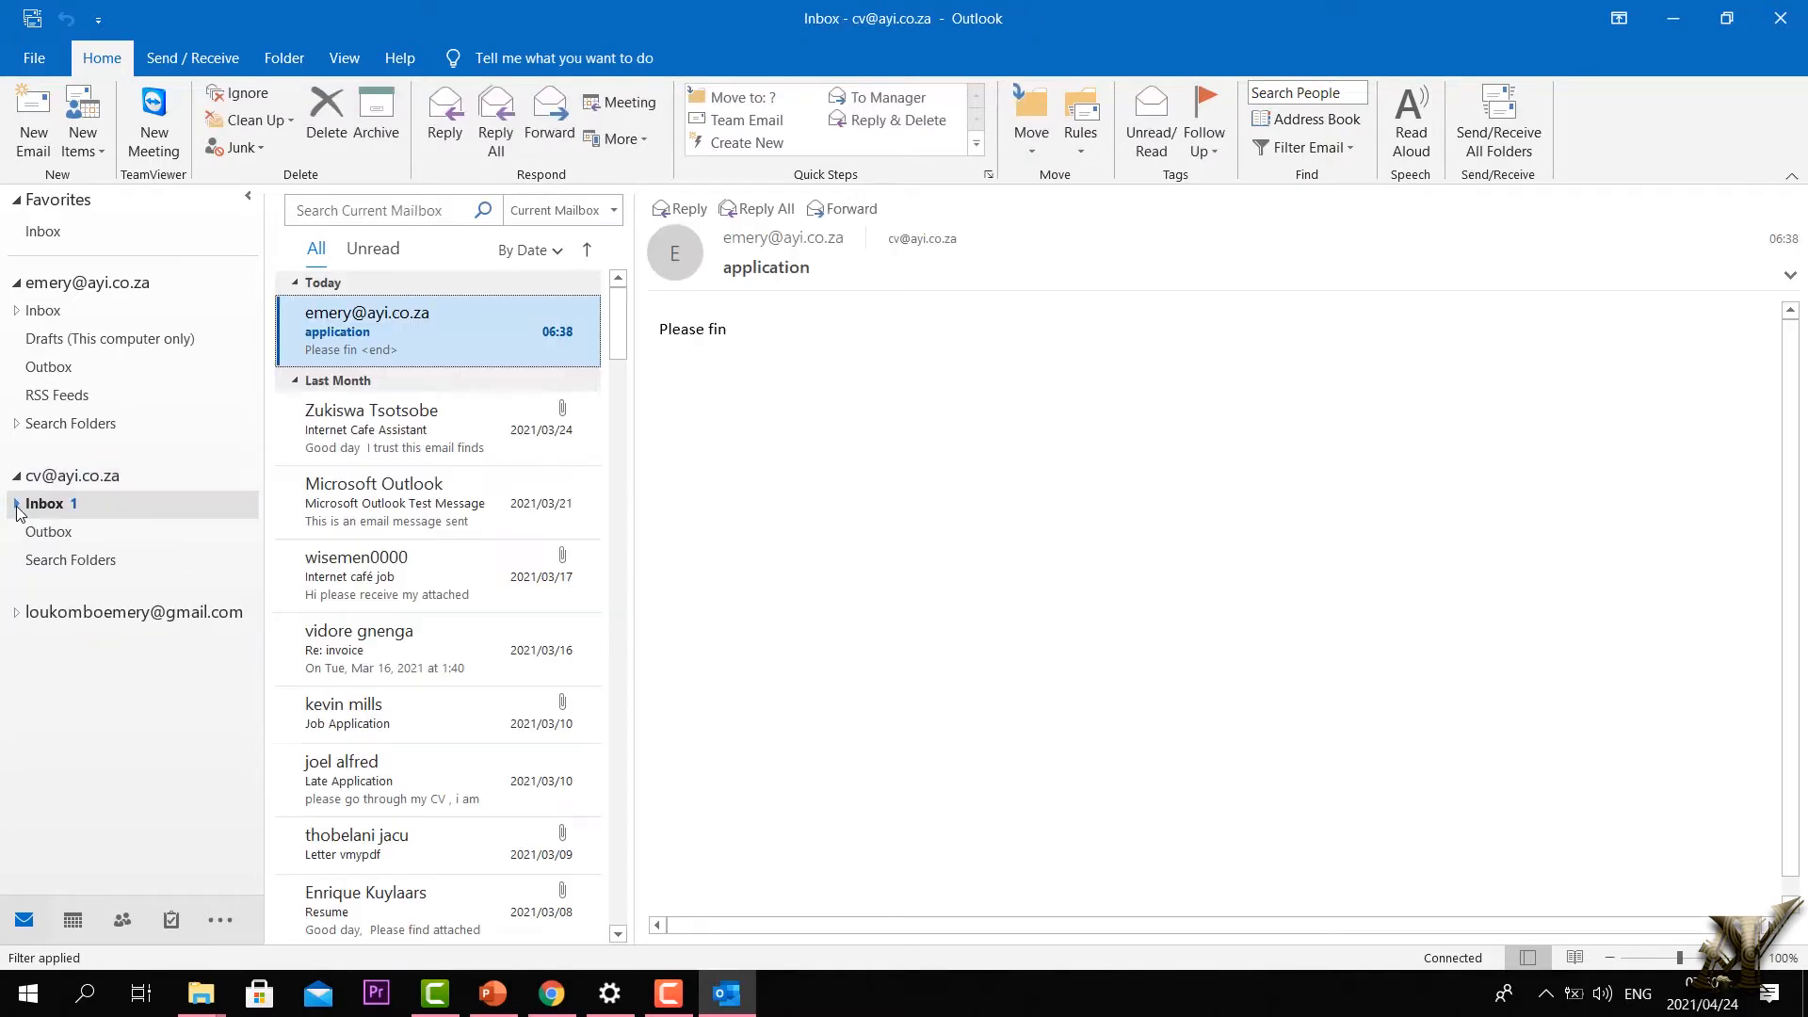
pyautogui.click(16, 503)
pyautogui.rightClick(96, 600)
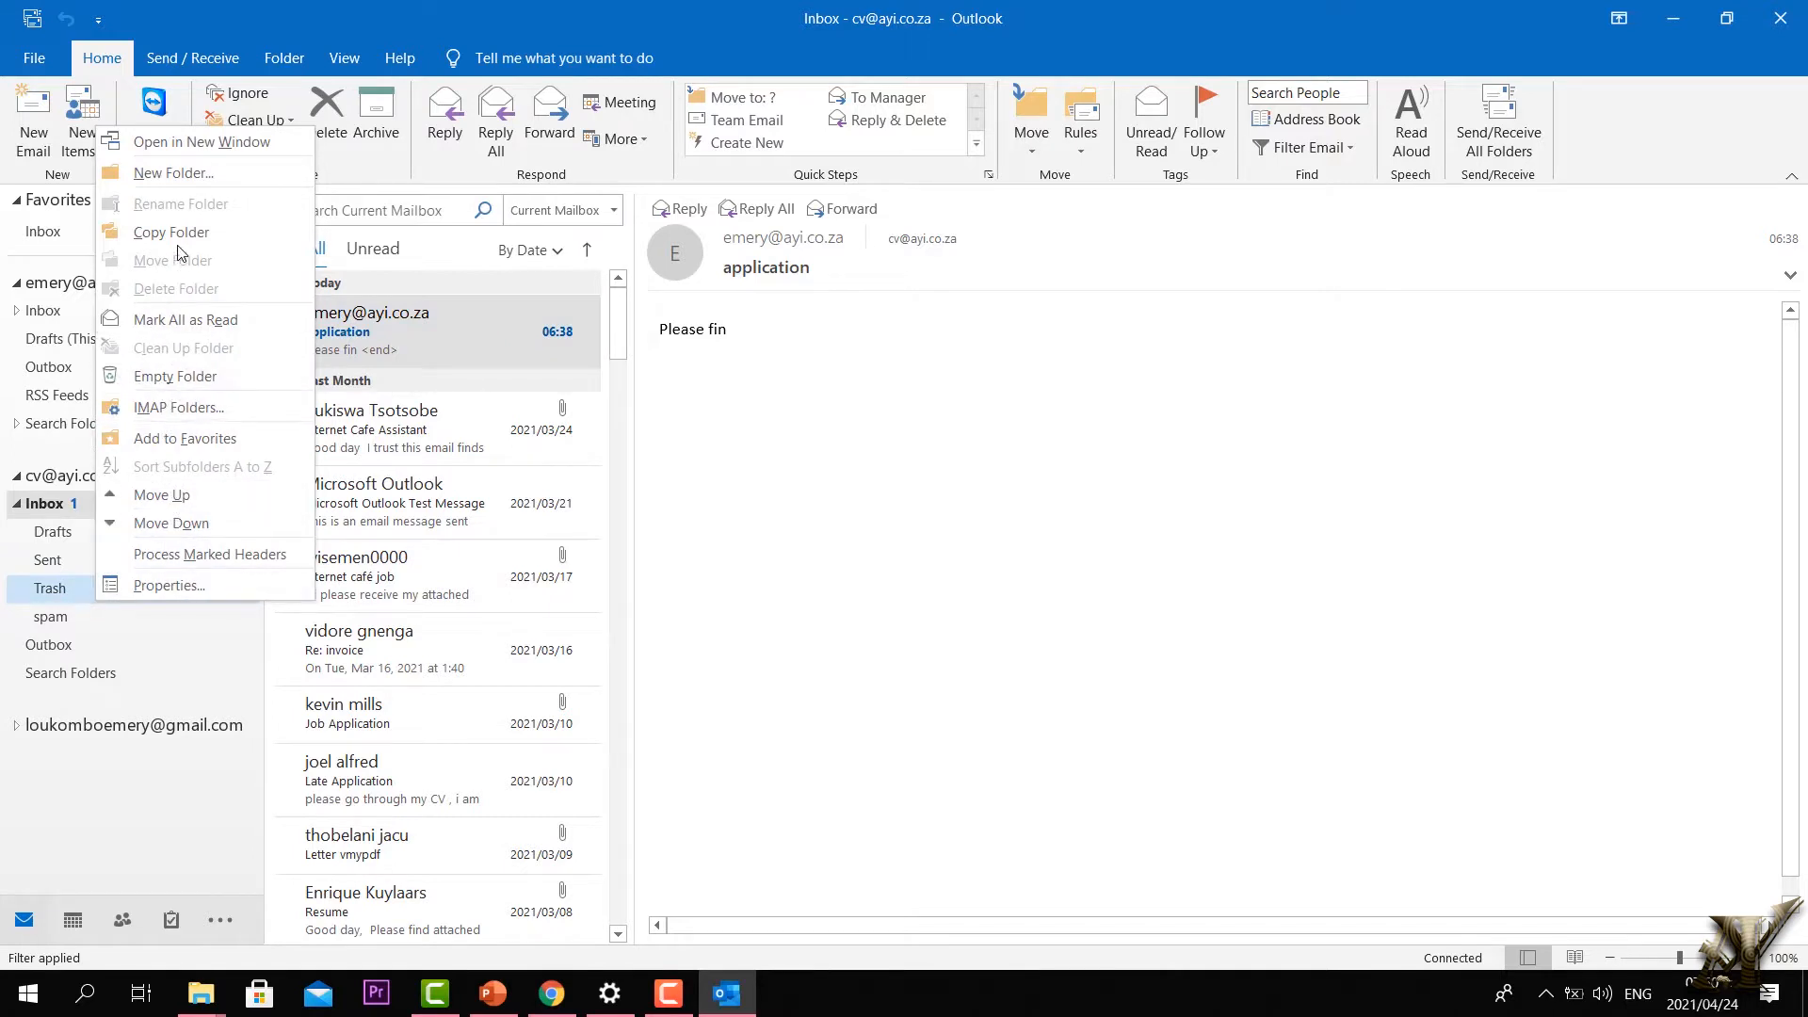
pyautogui.click(177, 175)
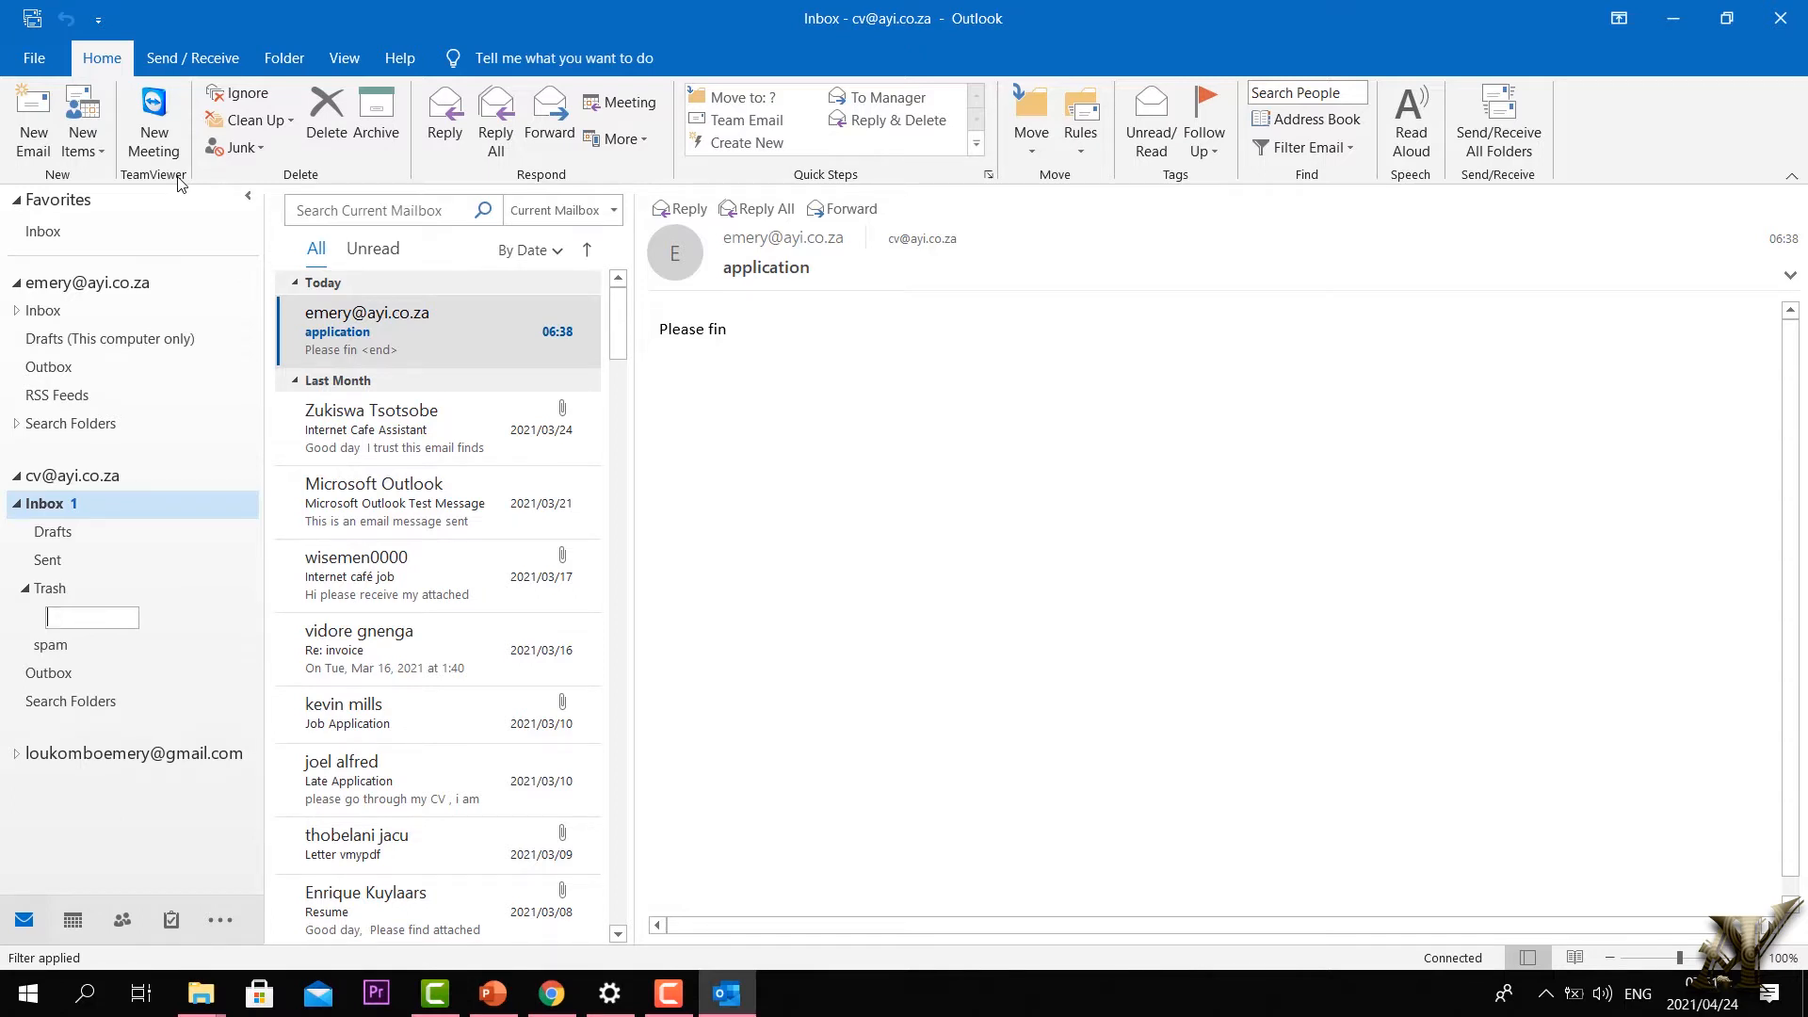
pyautogui.write('reception')
pyautogui.press('Return')
# Step: Create a 'marketing' subfolder inside spam
pyautogui.rightClick(83, 637)
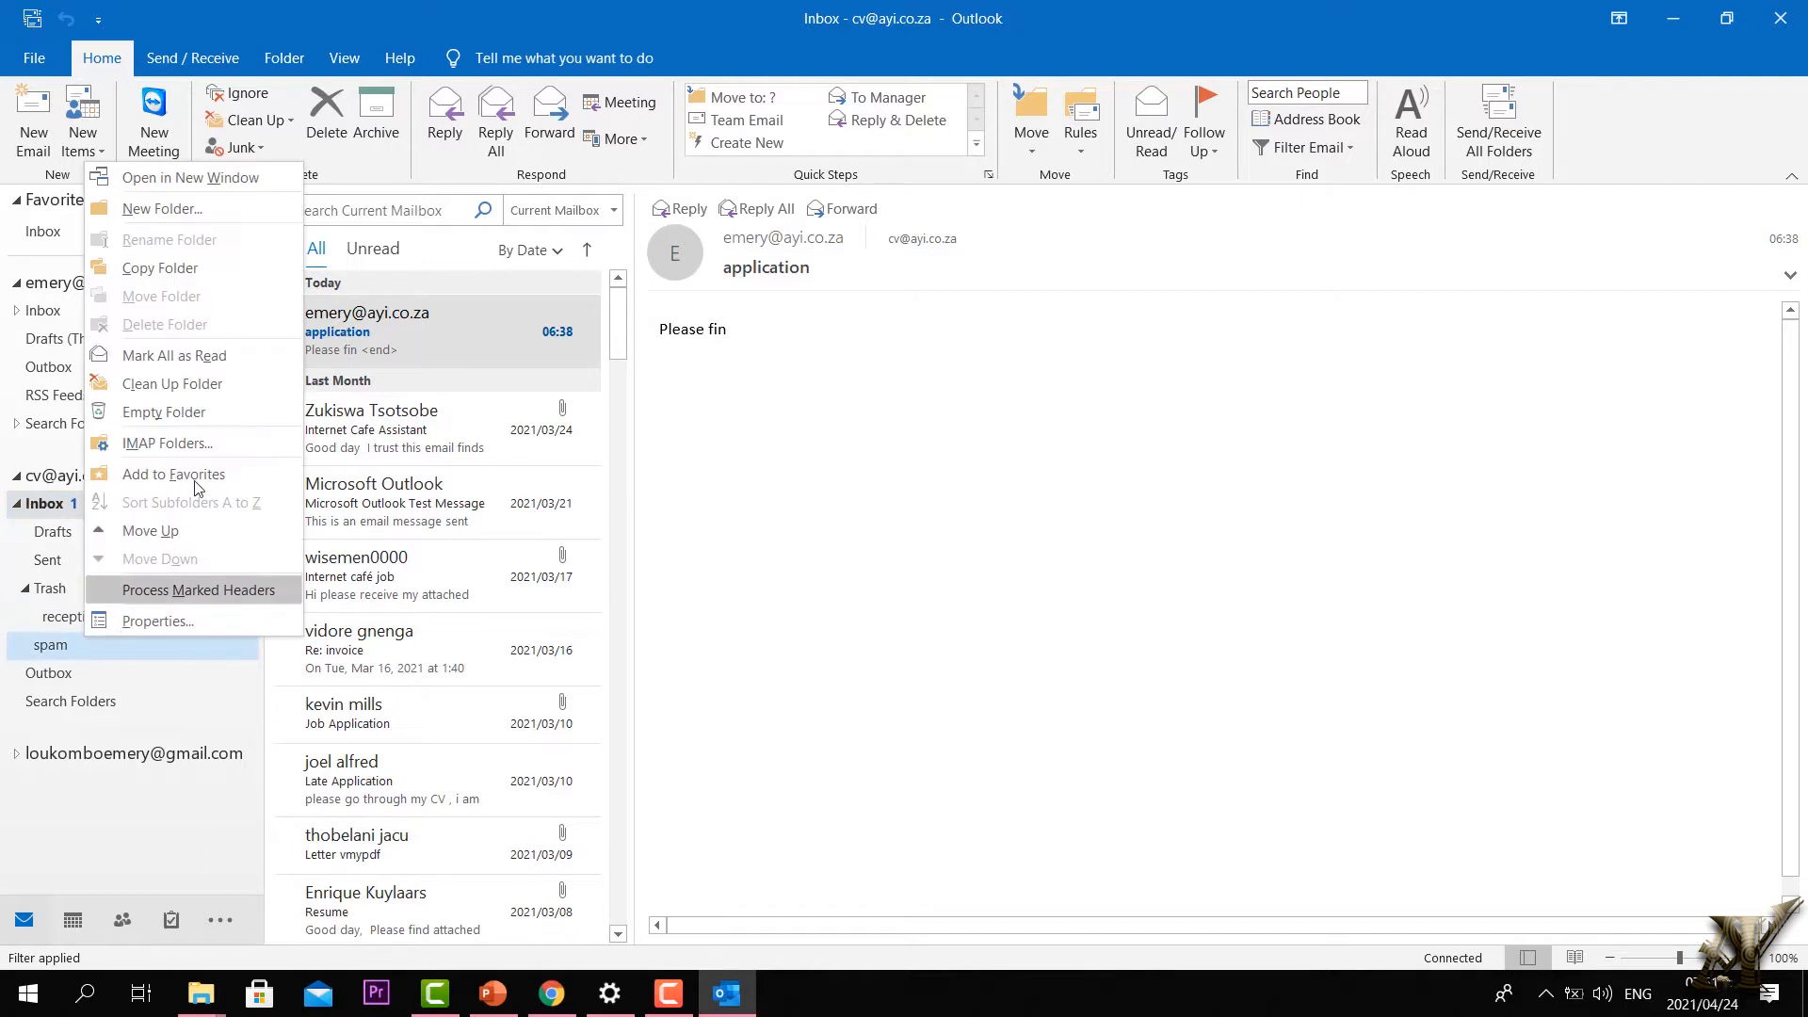
pyautogui.click(155, 209)
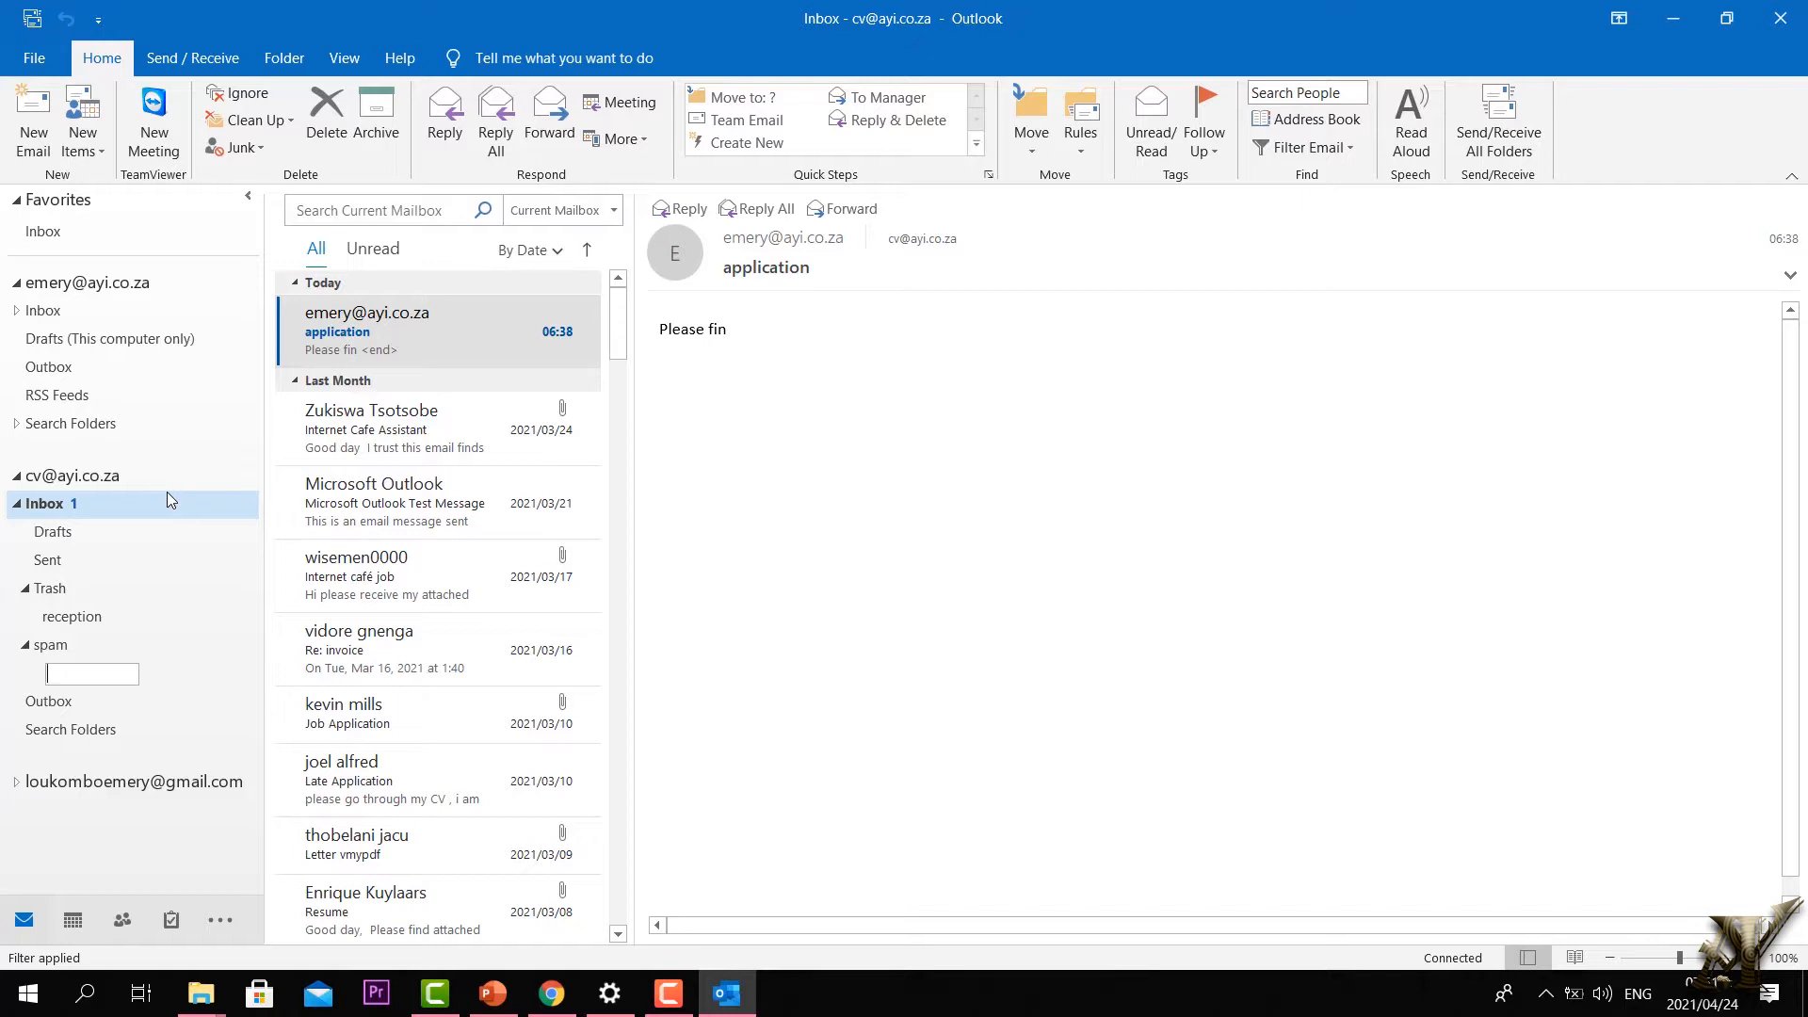
pyautogui.write('marketing')
pyautogui.press('Return')
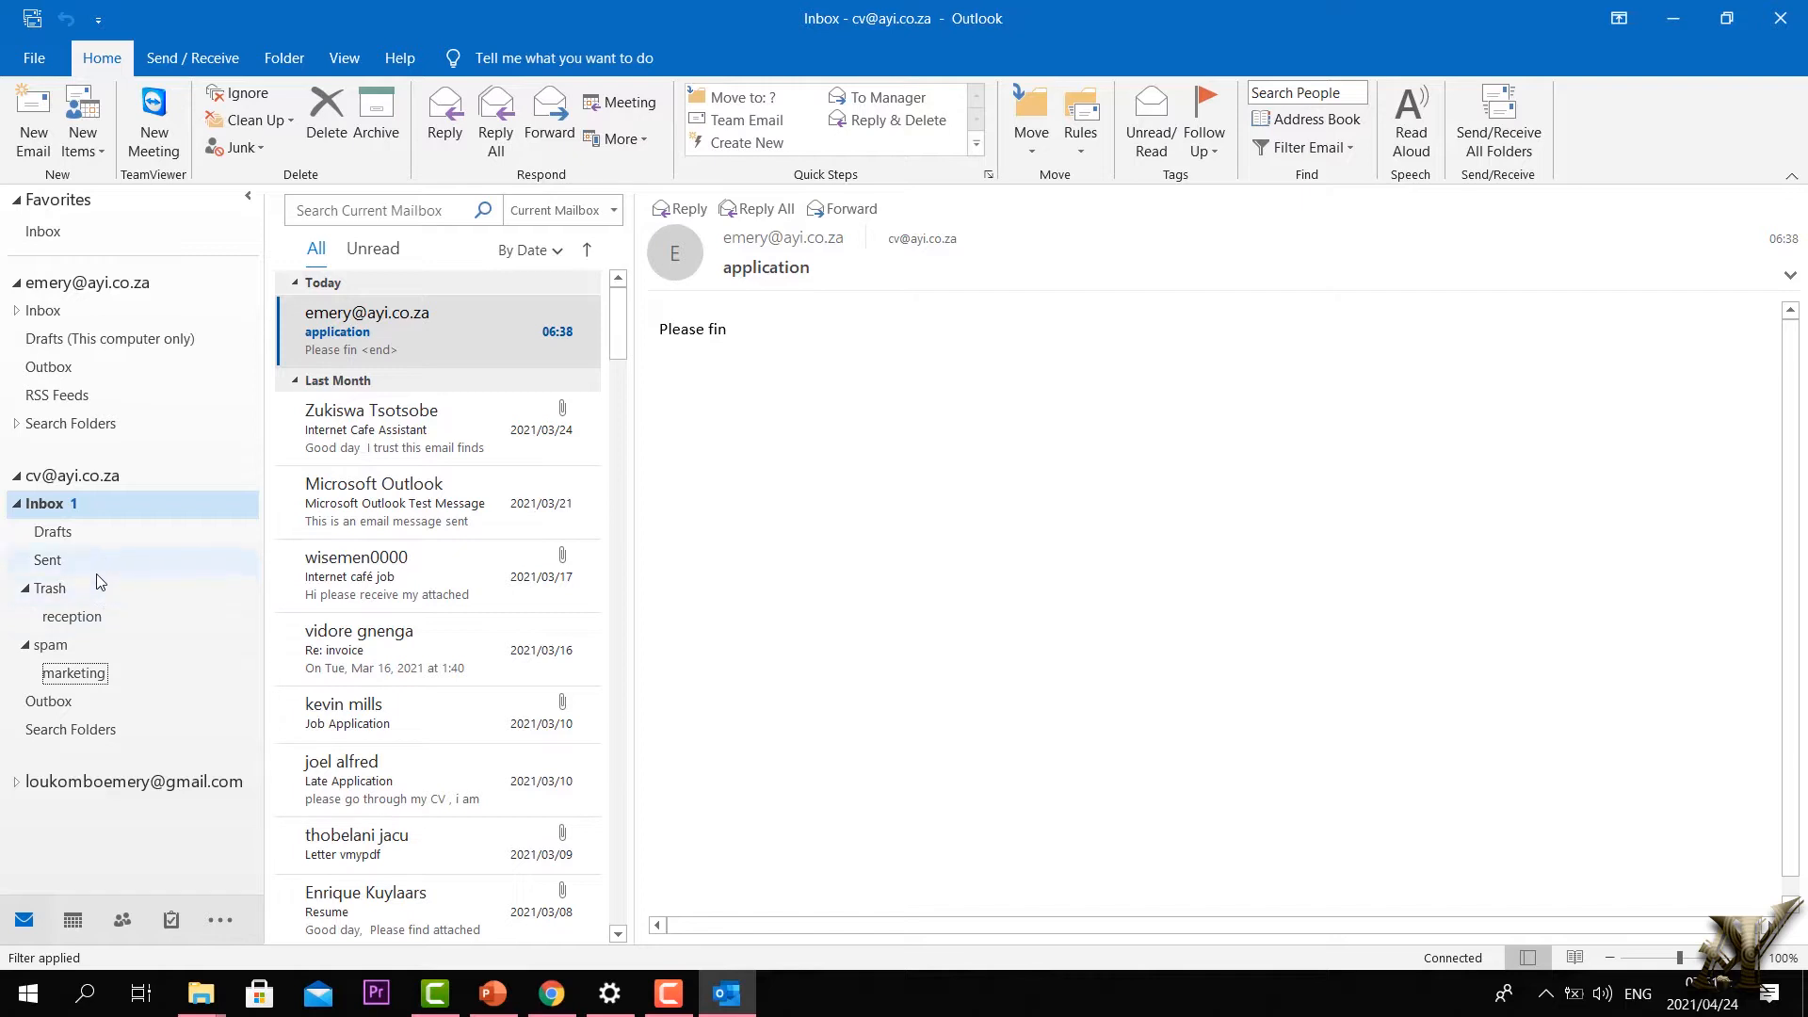
# Step: Open the new reception and marketing folders to confirm they are empty
pyautogui.click(90, 625)
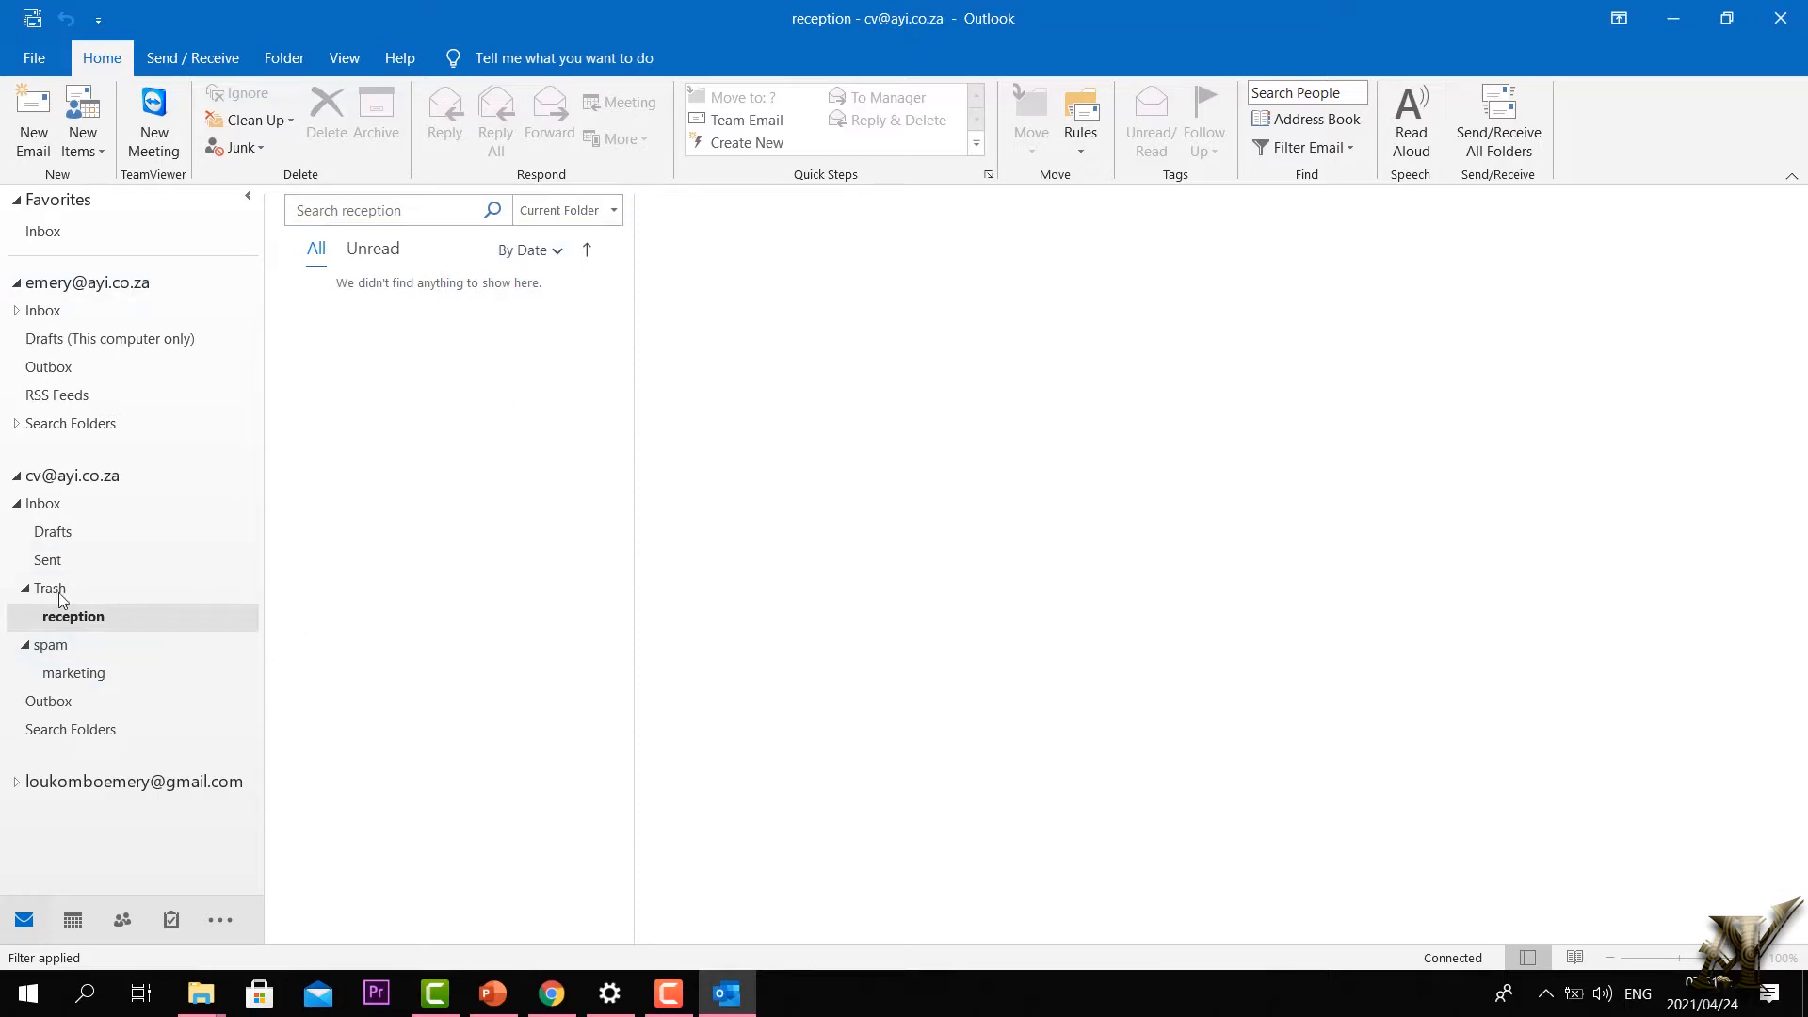
pyautogui.click(85, 678)
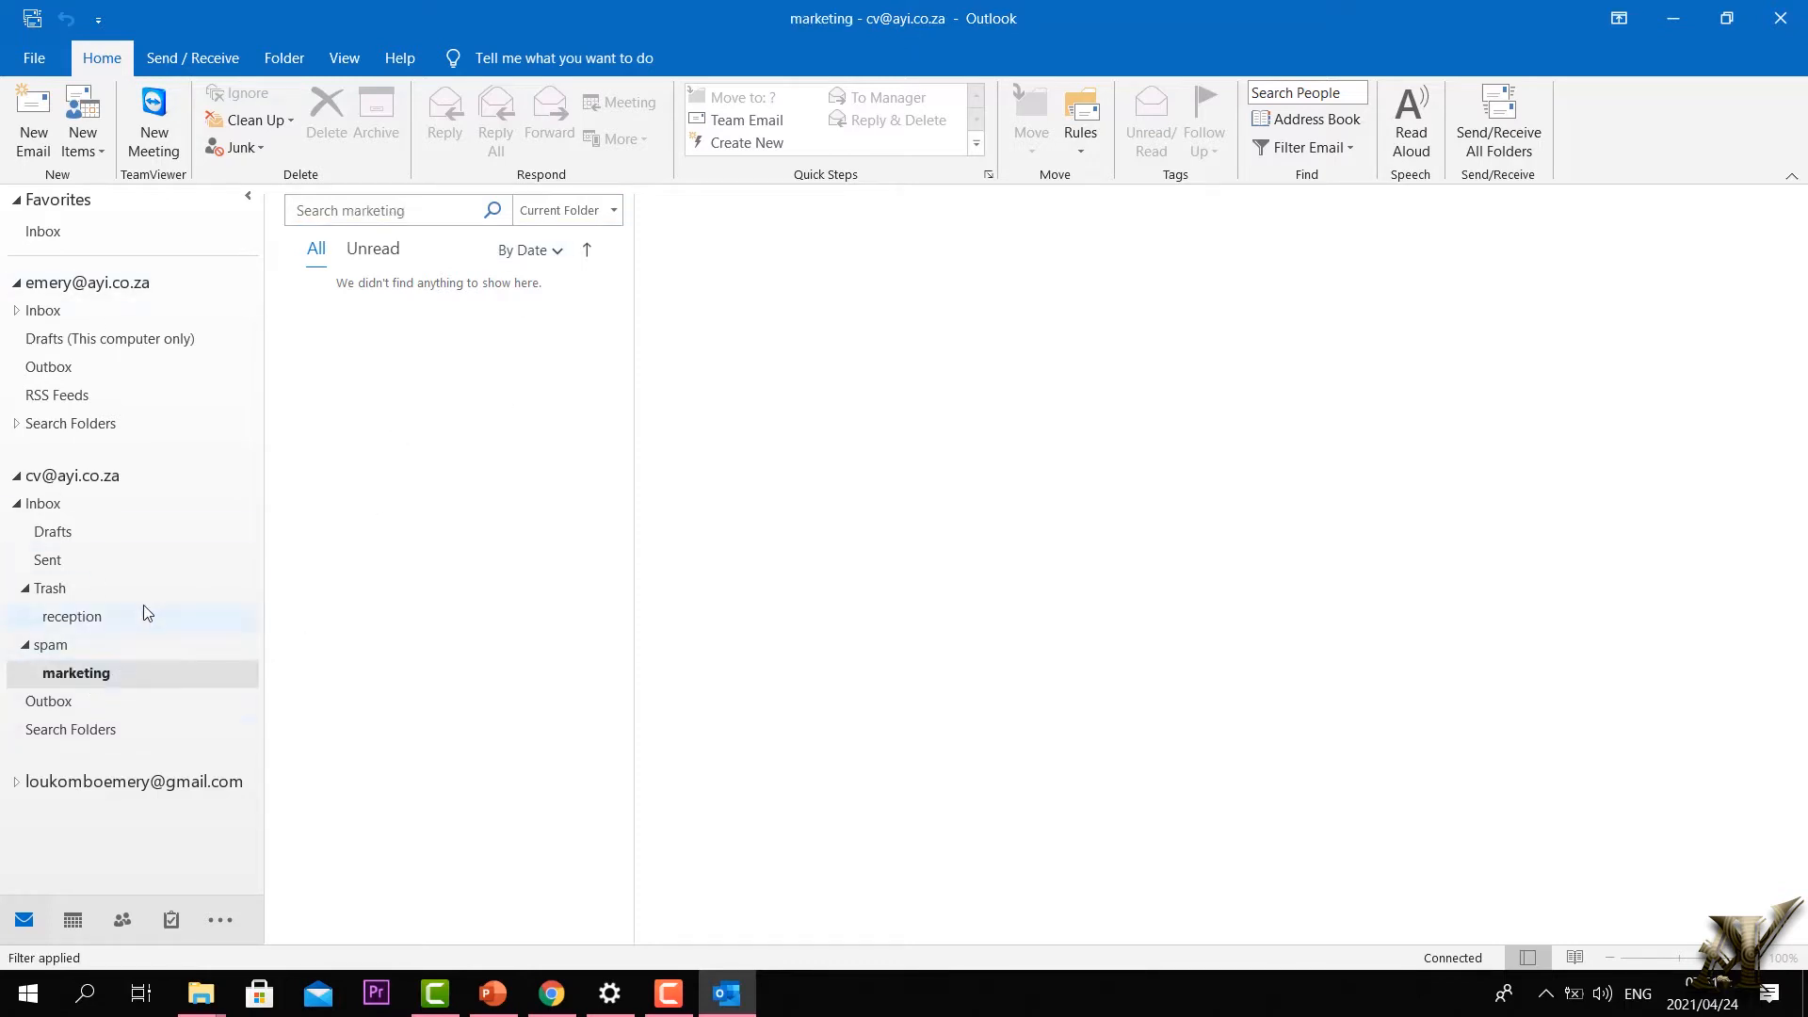
pyautogui.click(72, 621)
# Step: Scroll through the second account's Inbox messages, then select the account's top level
pyautogui.doubleClick(44, 504)
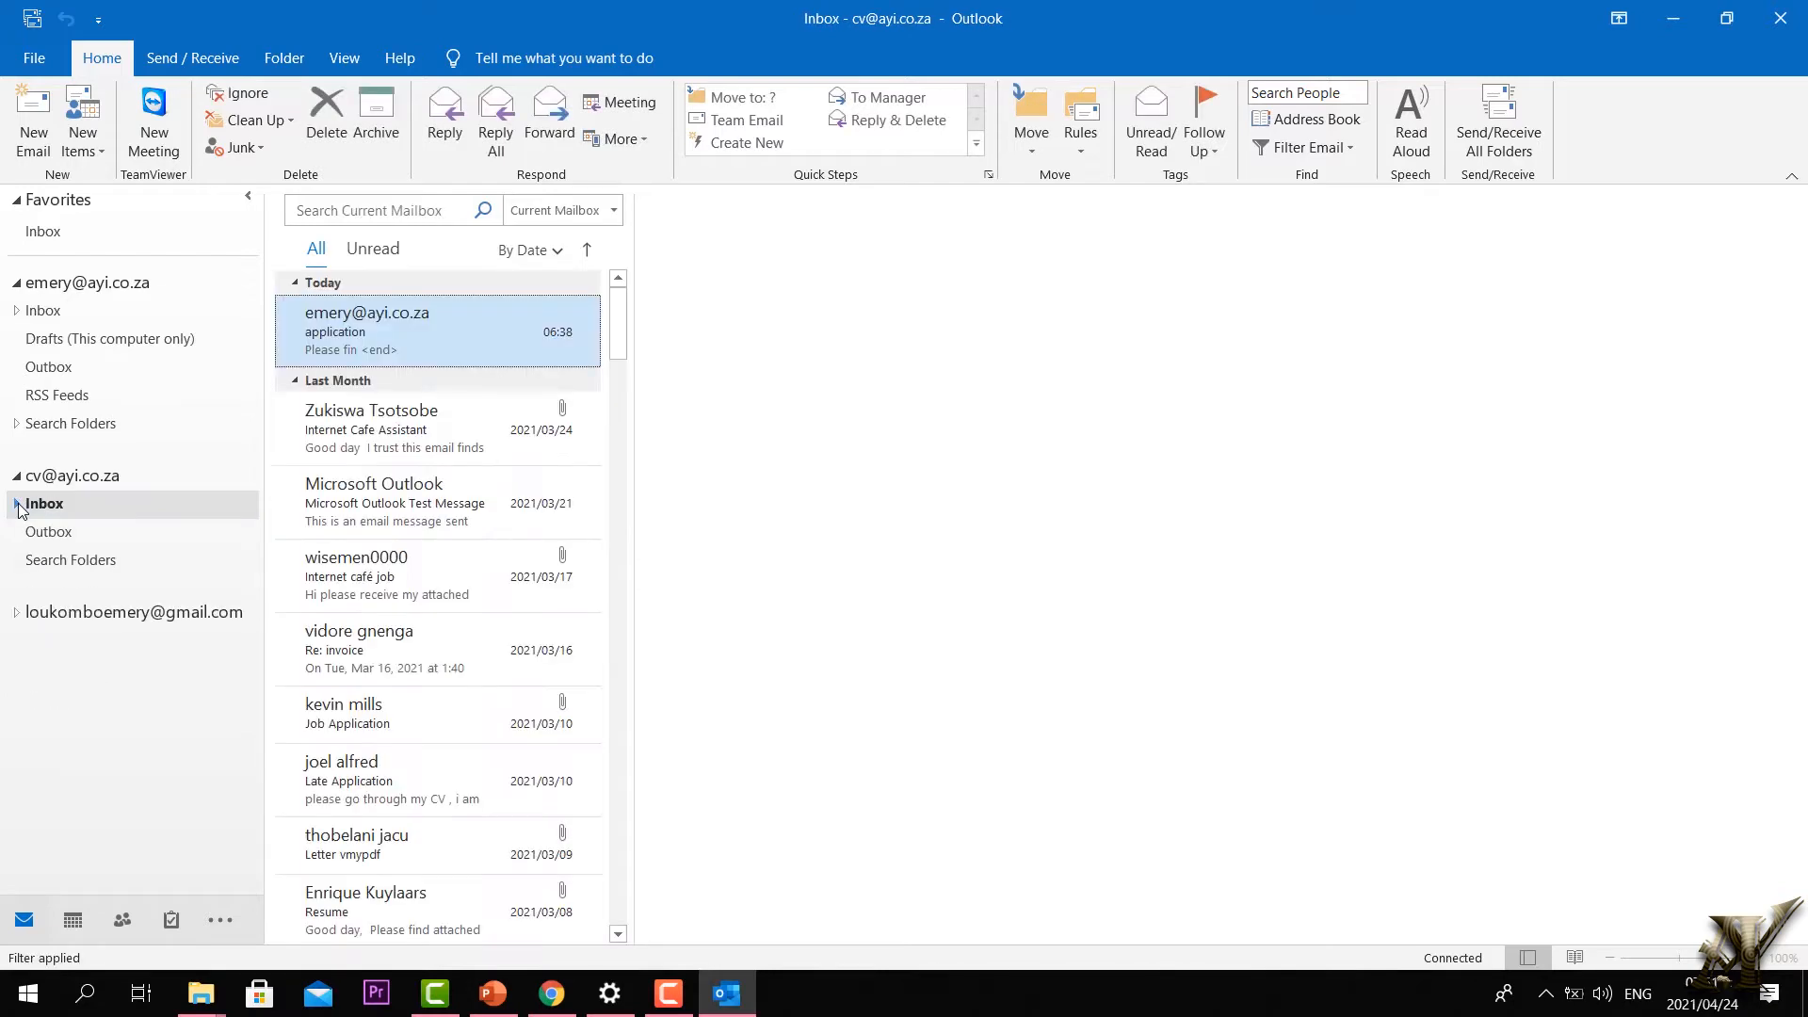
pyautogui.scroll(-10, 415, 471)
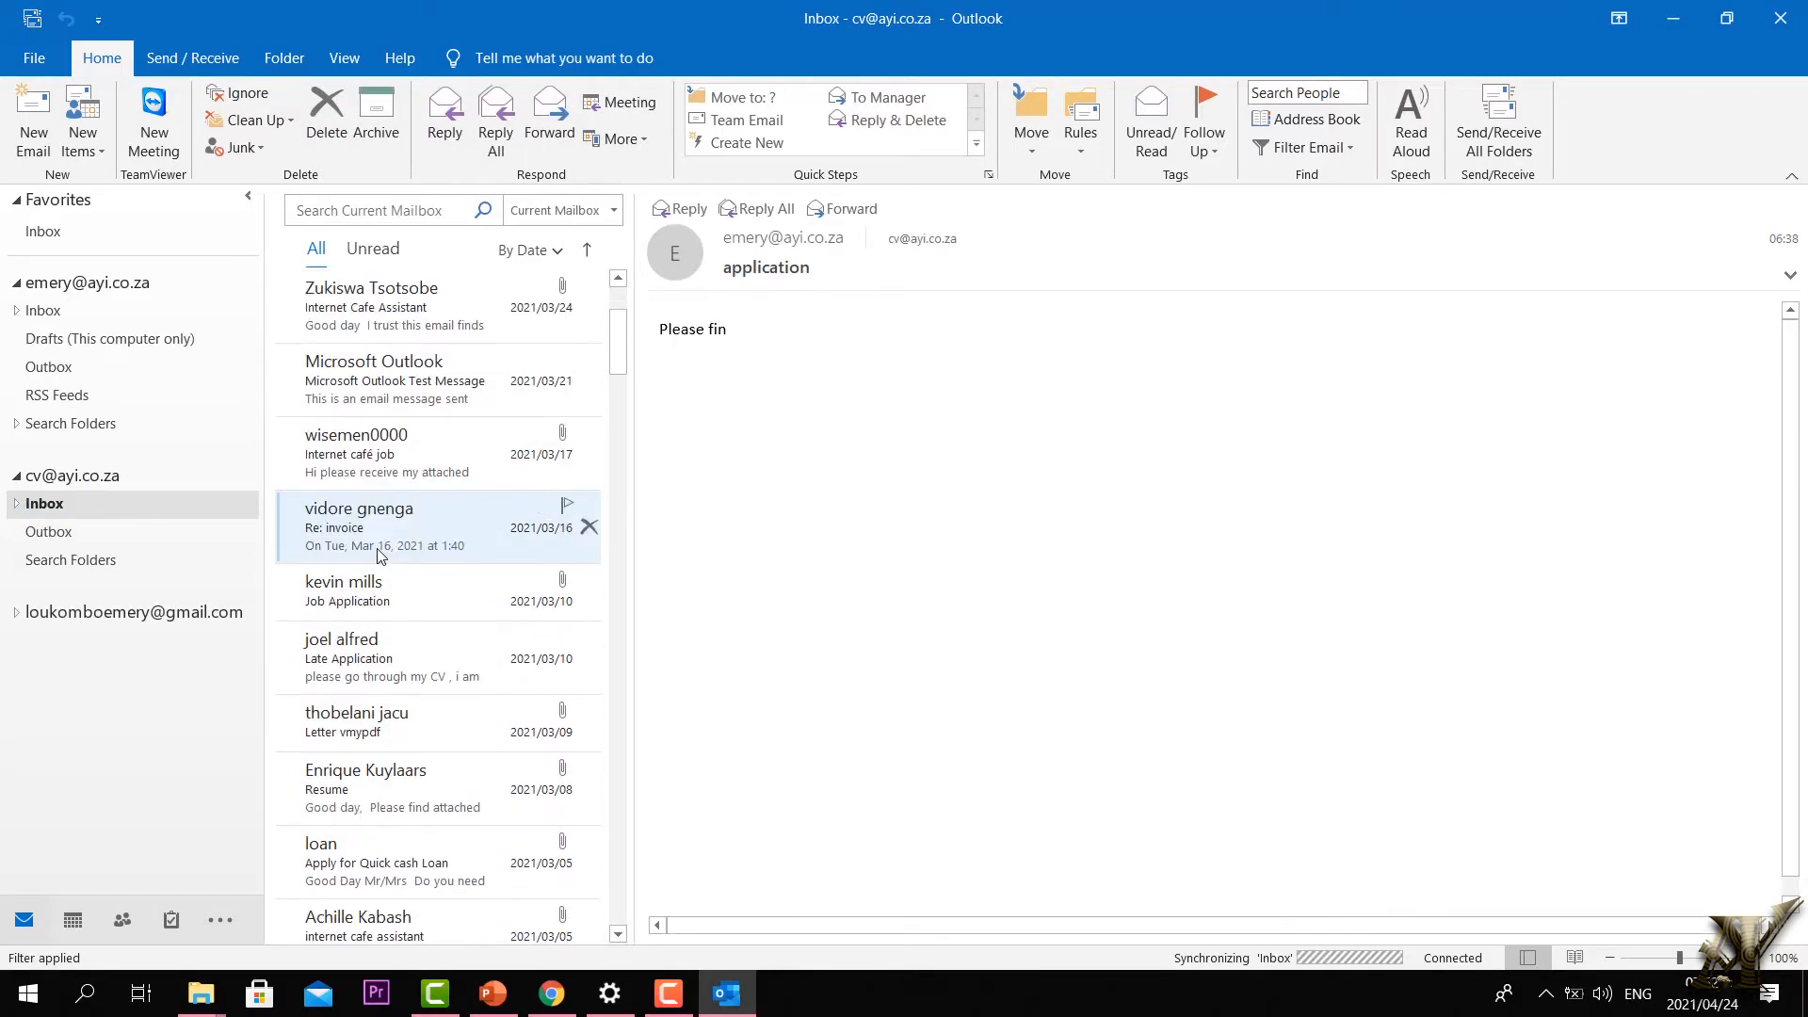
pyautogui.scroll(-15, 383, 554)
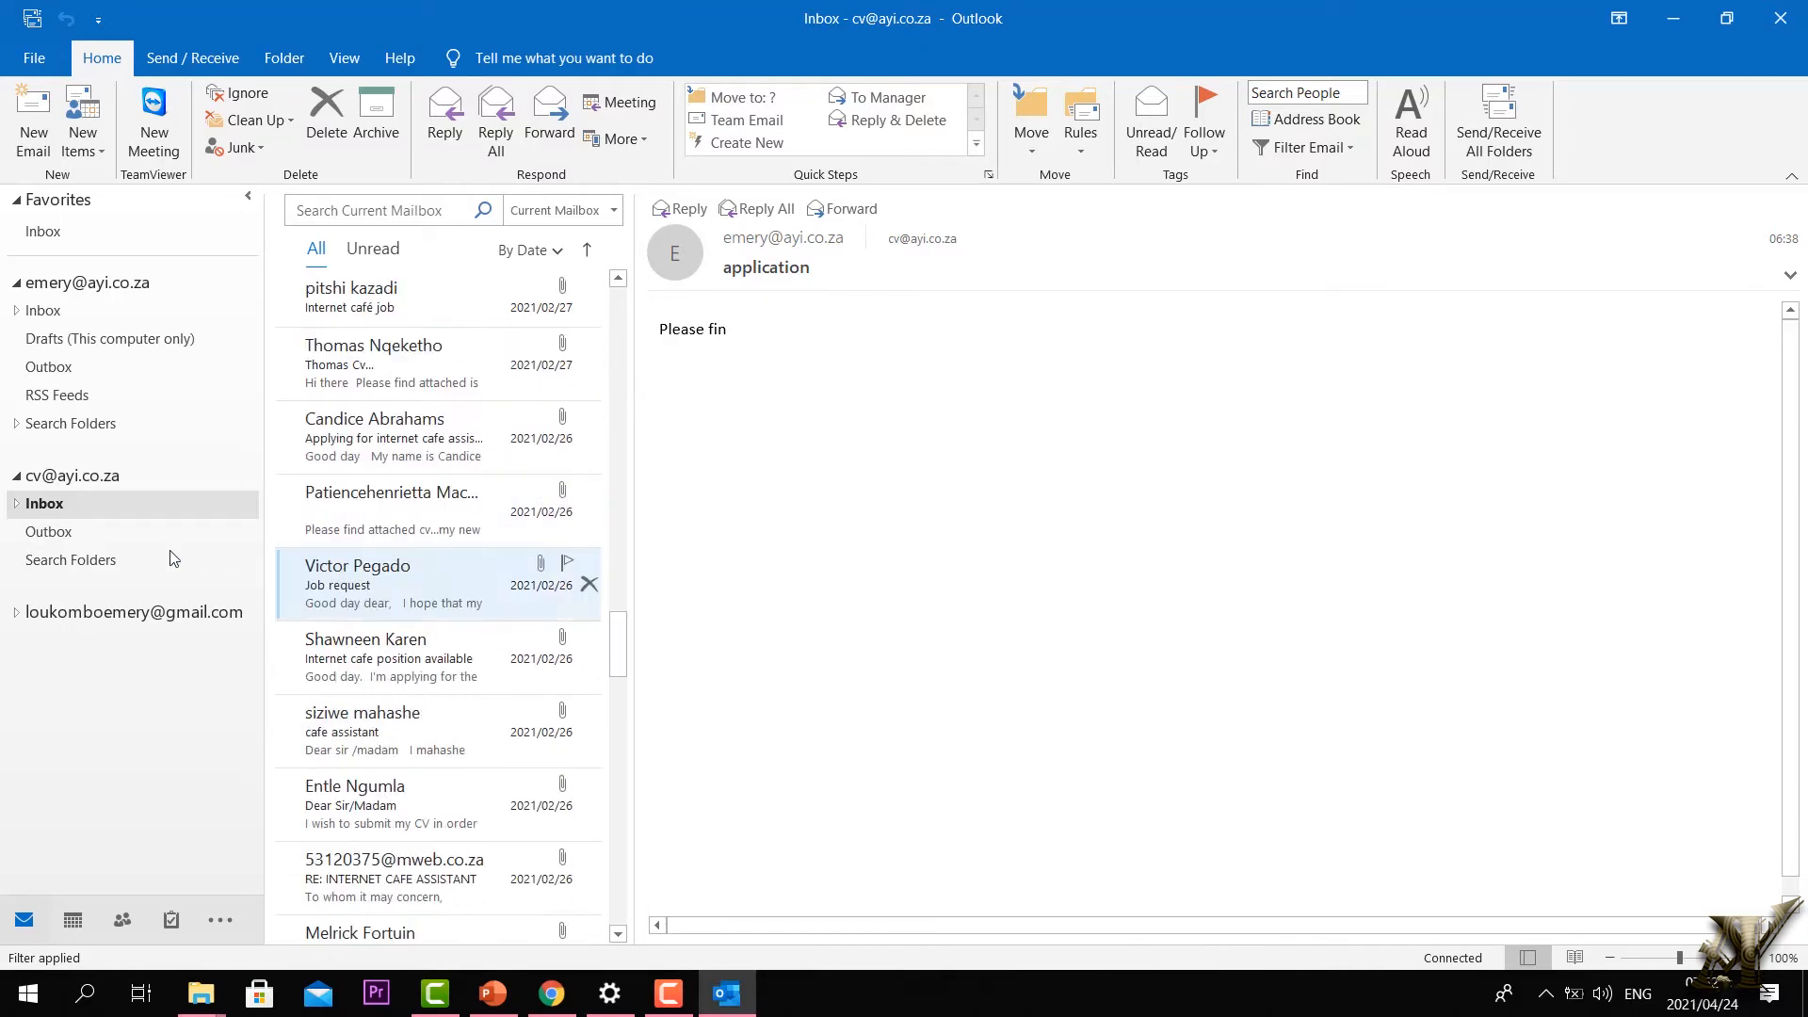
pyautogui.doubleClick(43, 504)
pyautogui.click(84, 477)
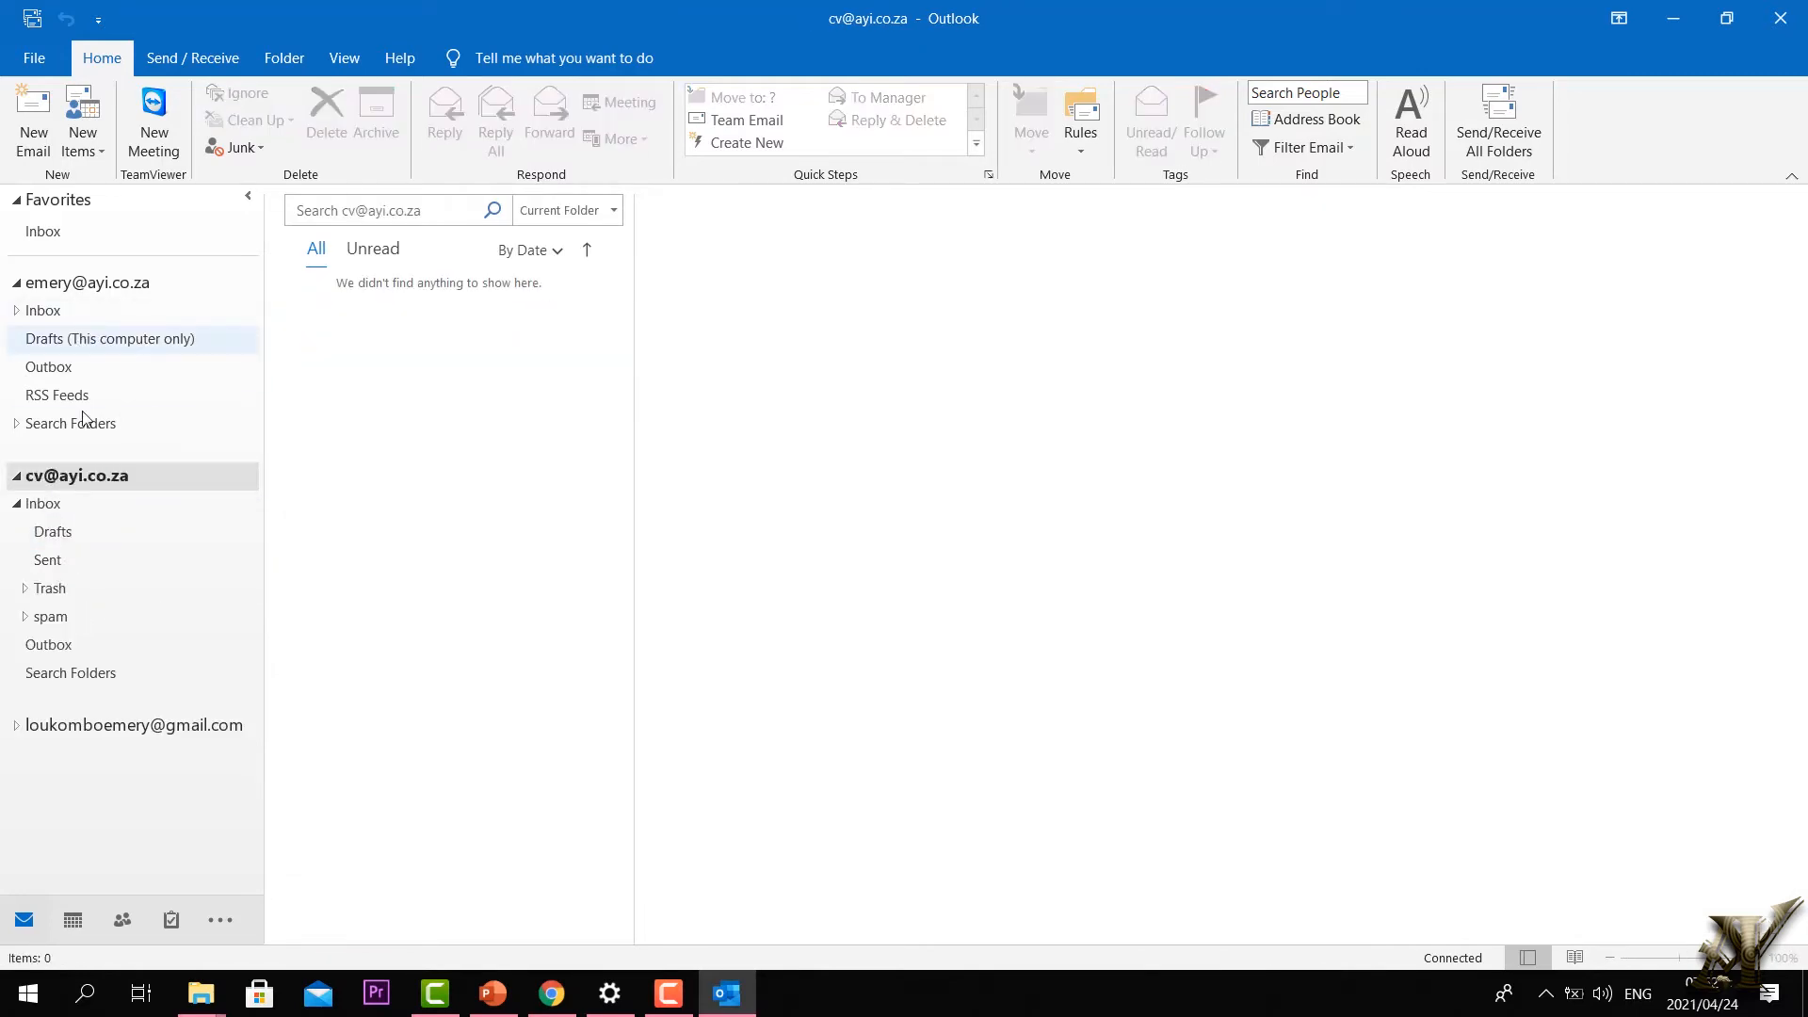
# Step: Drag the marketing folder from spam onto Inbox and confirm the move
pyautogui.click(25, 616)
pyautogui.click(49, 667)
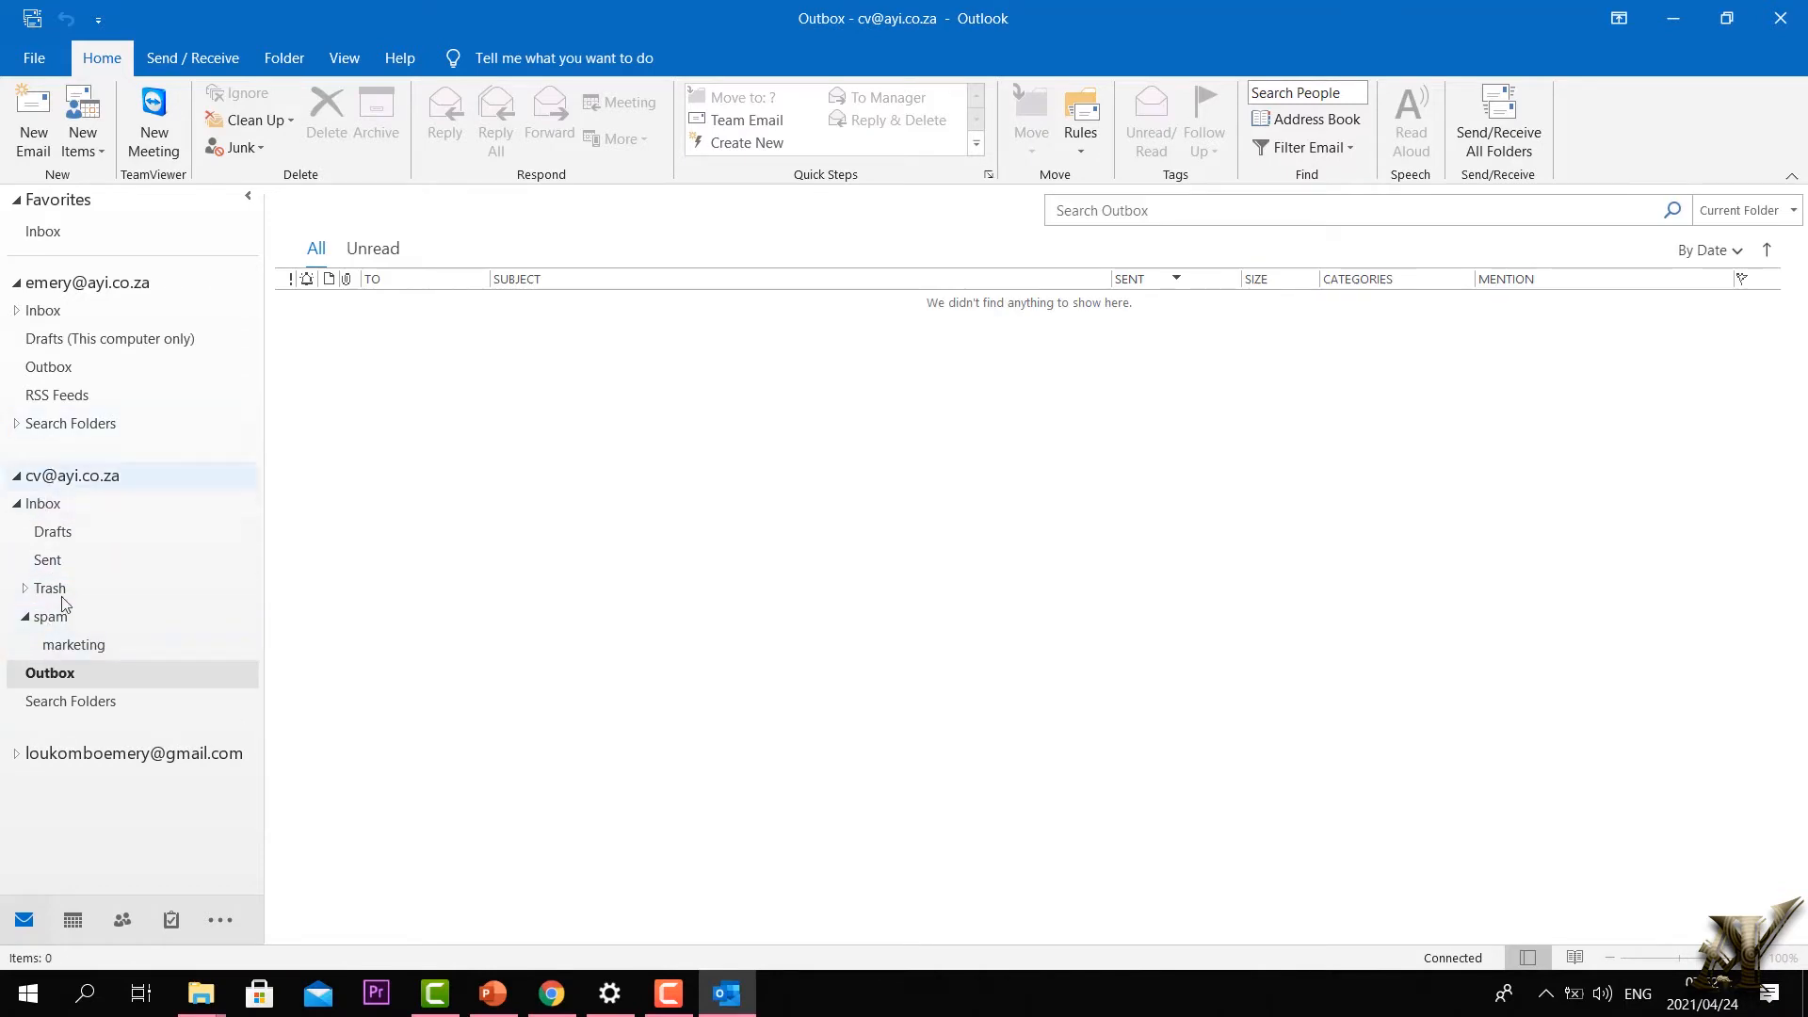
pyautogui.click(57, 648)
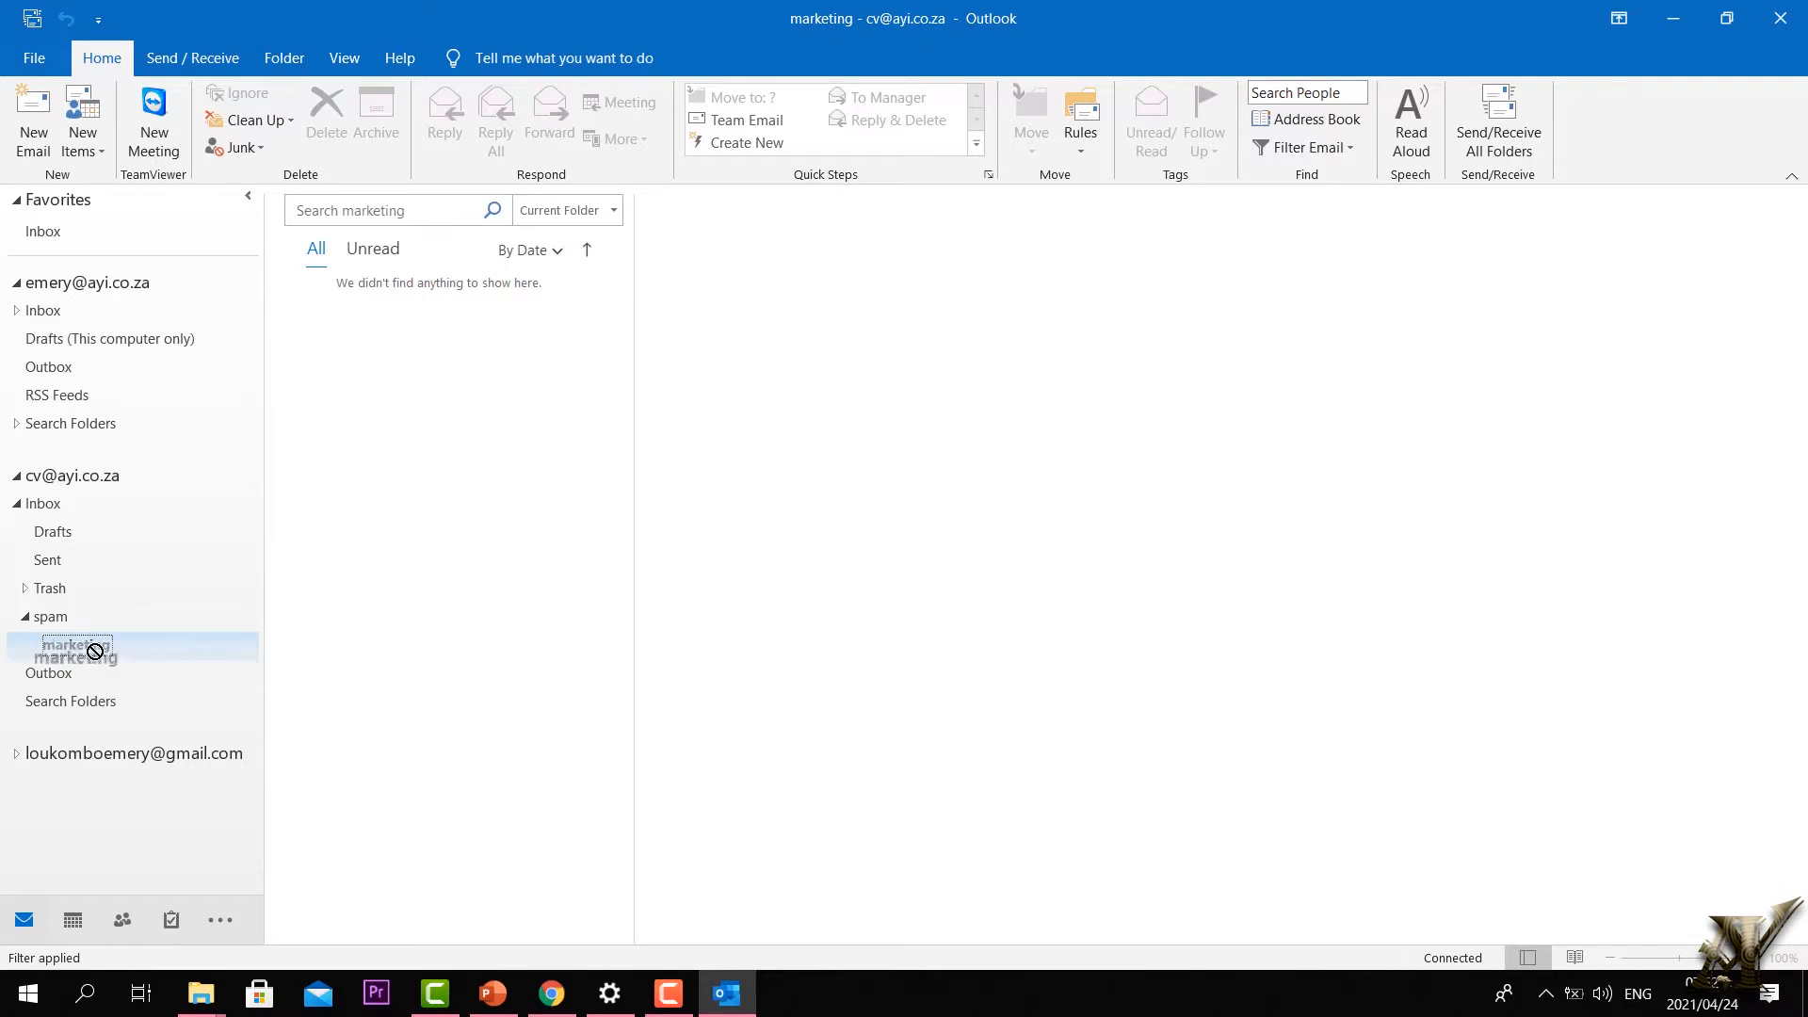
pyautogui.moveTo(76, 652); pyautogui.dragTo(99, 520)
pyautogui.click(862, 562)
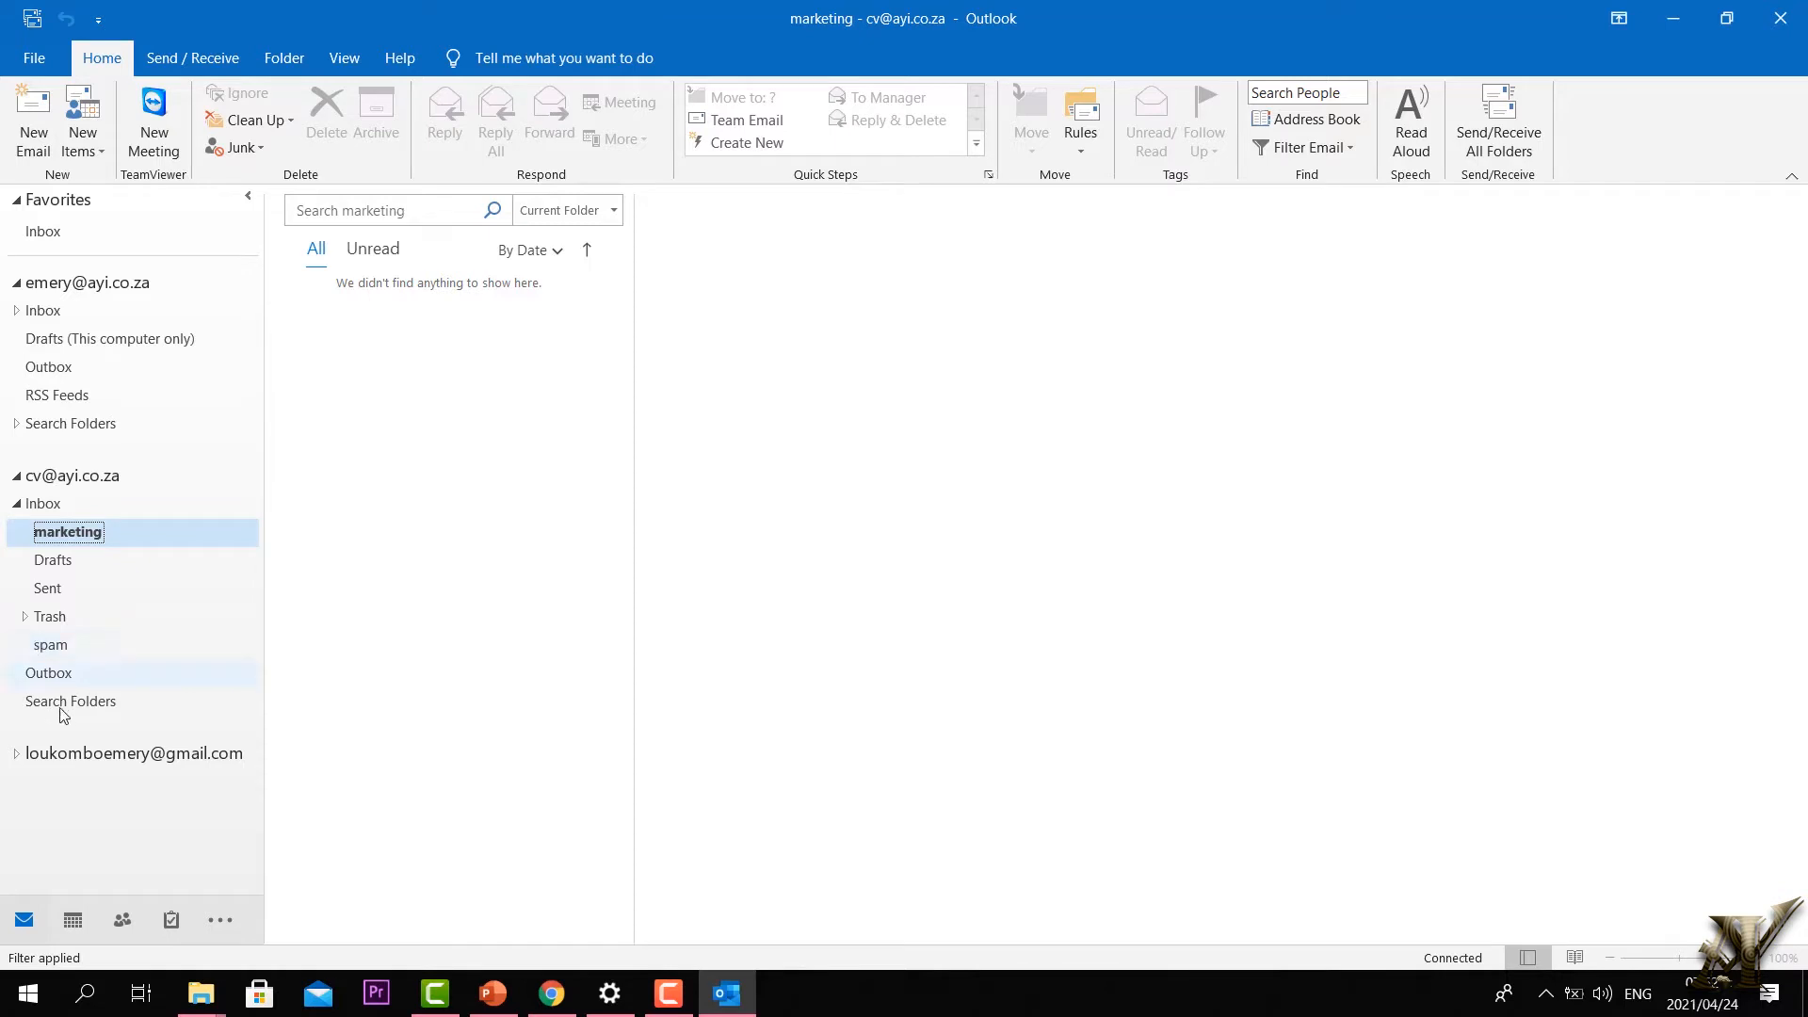
# Step: Drag the reception folder from Trash onto Inbox and confirm the move
pyautogui.click(27, 618)
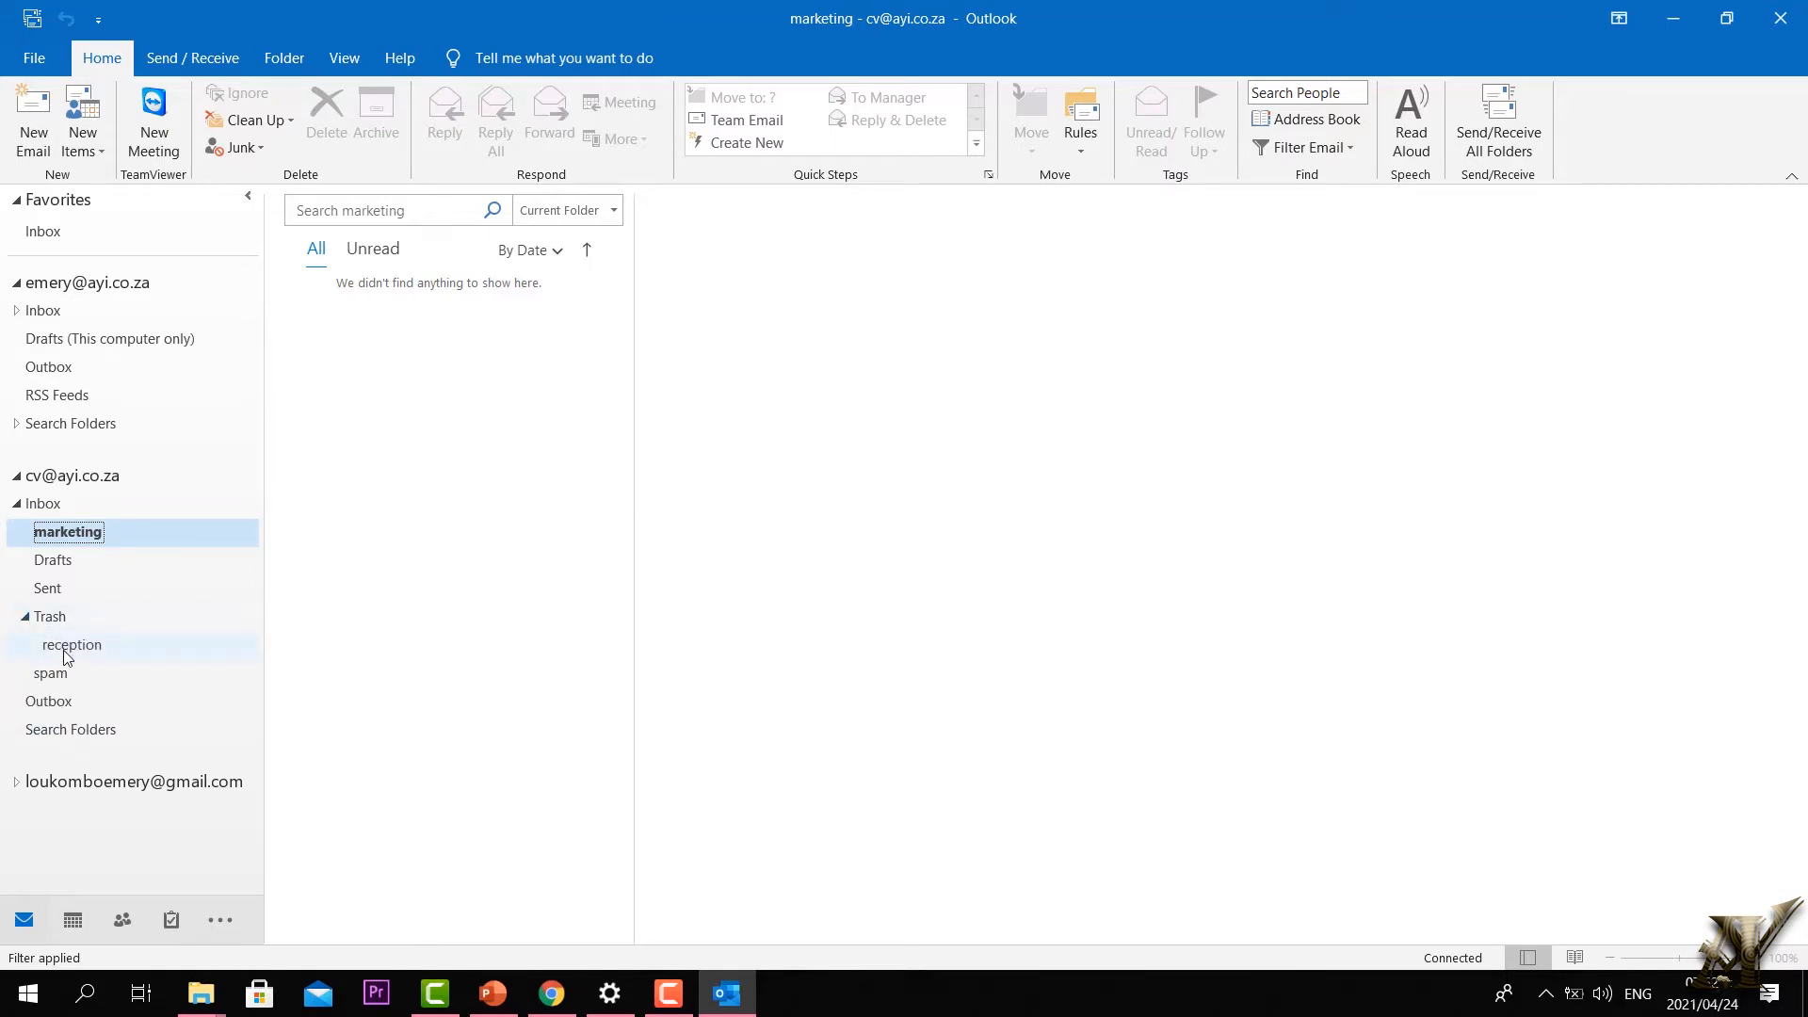
pyautogui.moveTo(66, 656); pyautogui.dragTo(81, 552)
pyautogui.press('Return')
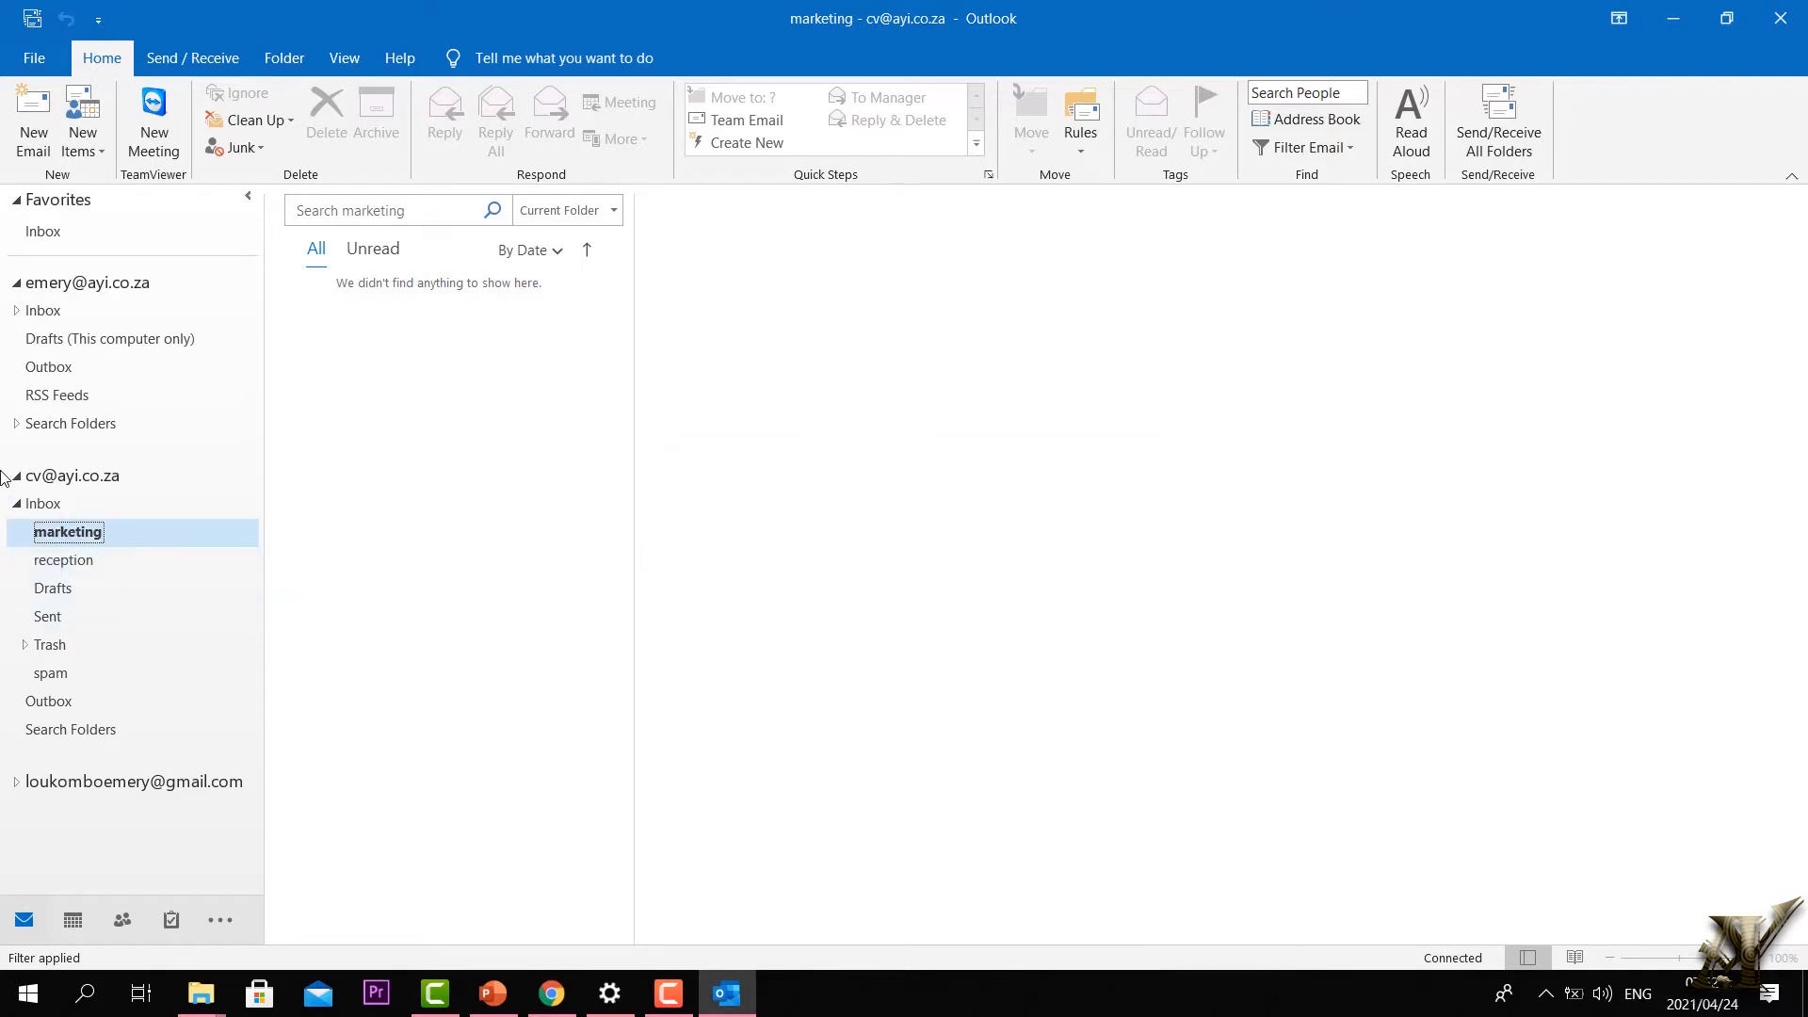
# Step: Check the marketing folder now under Inbox, then return to the Inbox messages
pyautogui.click(17, 504)
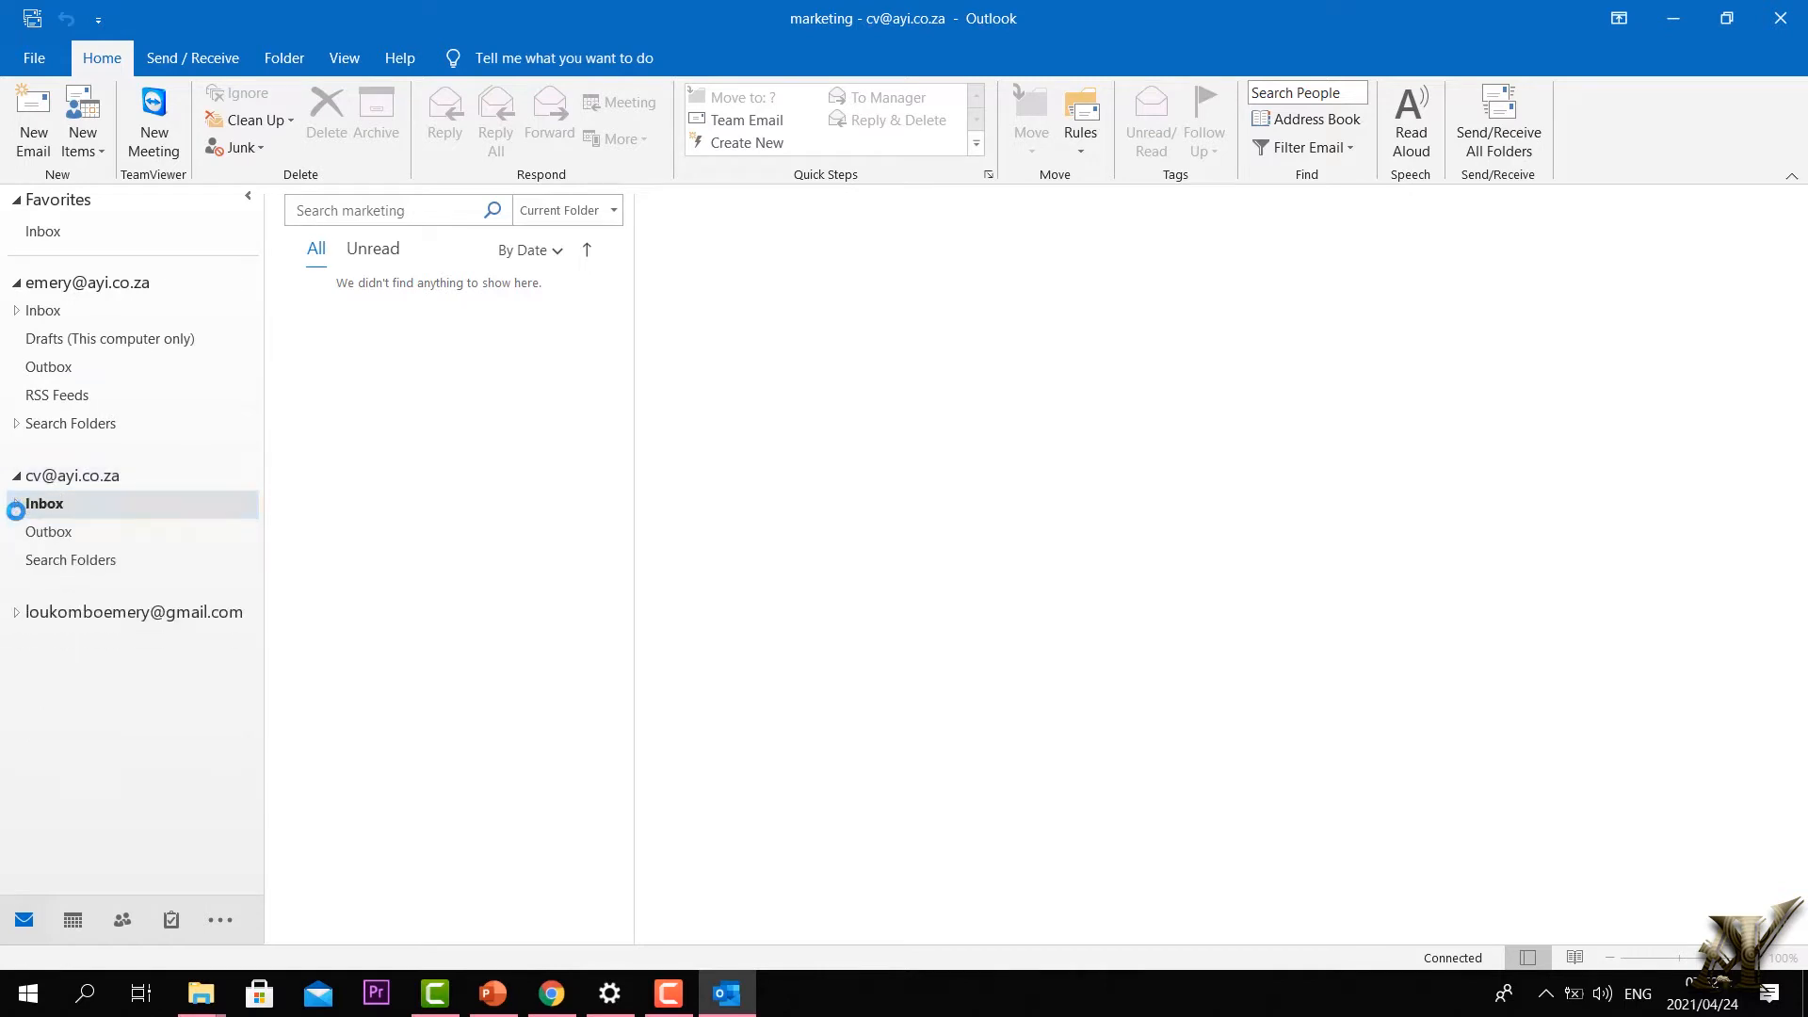
pyautogui.click(17, 507)
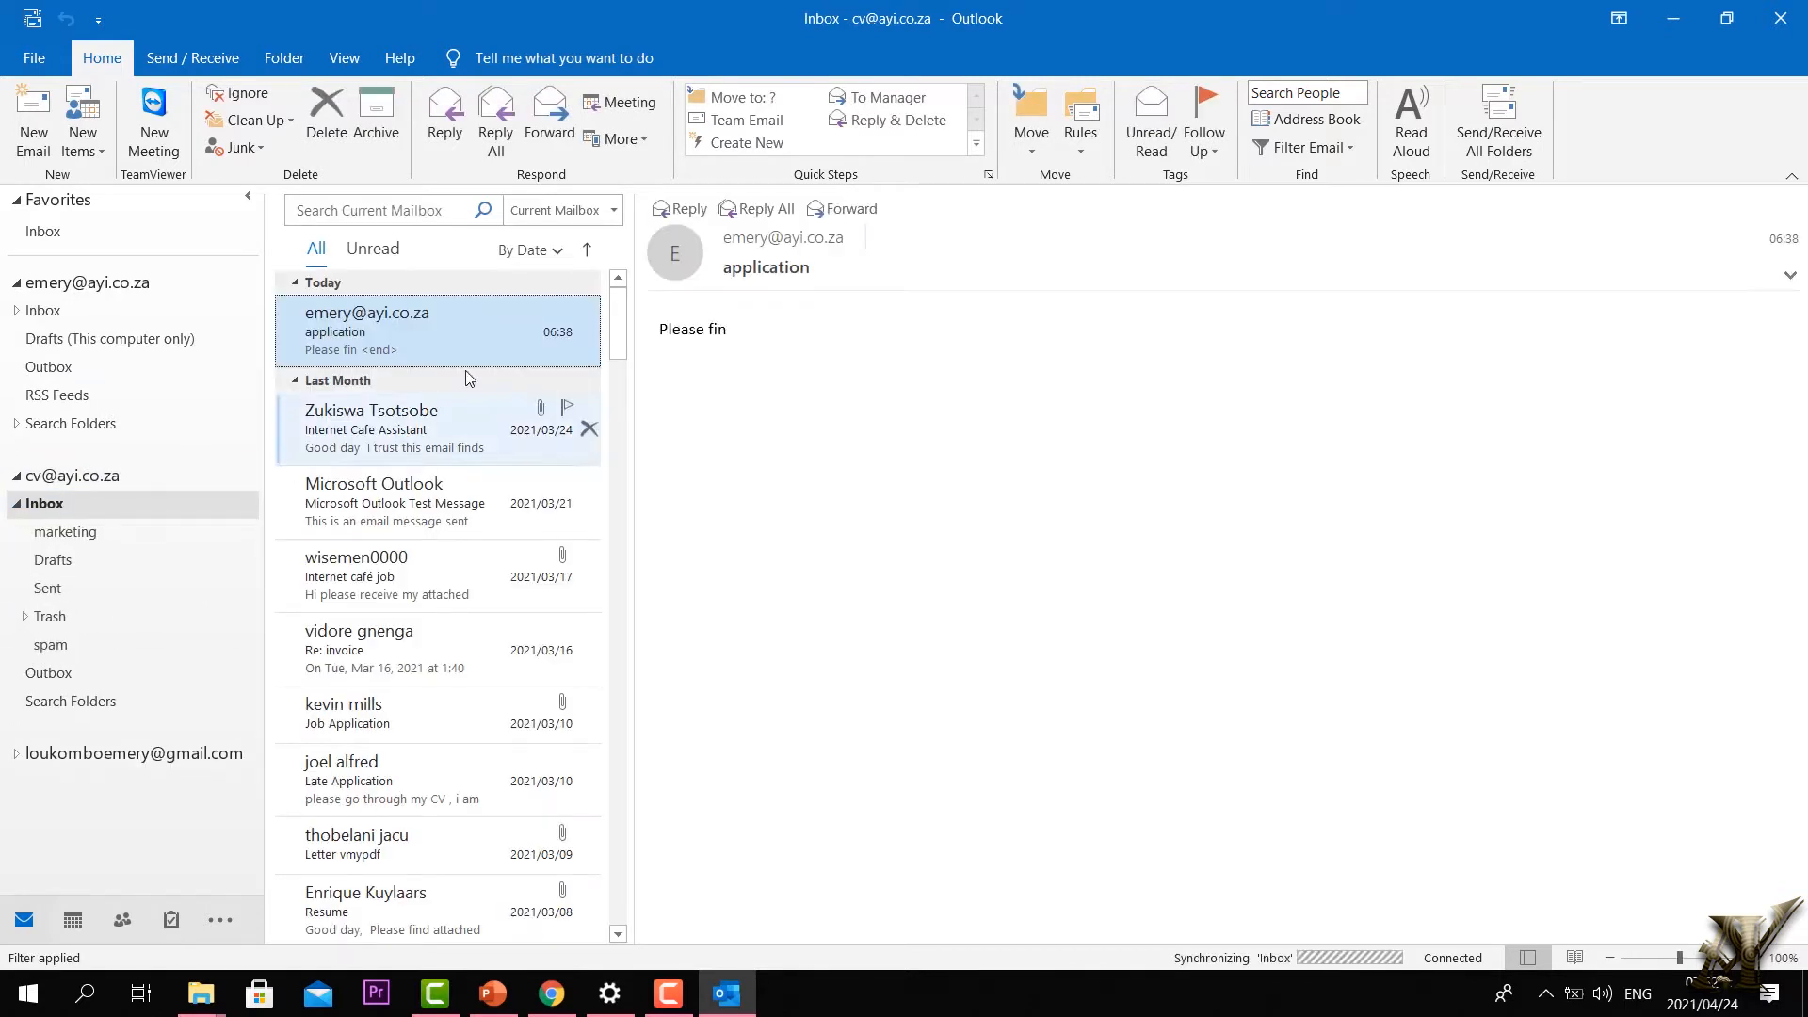
pyautogui.click(25, 505)
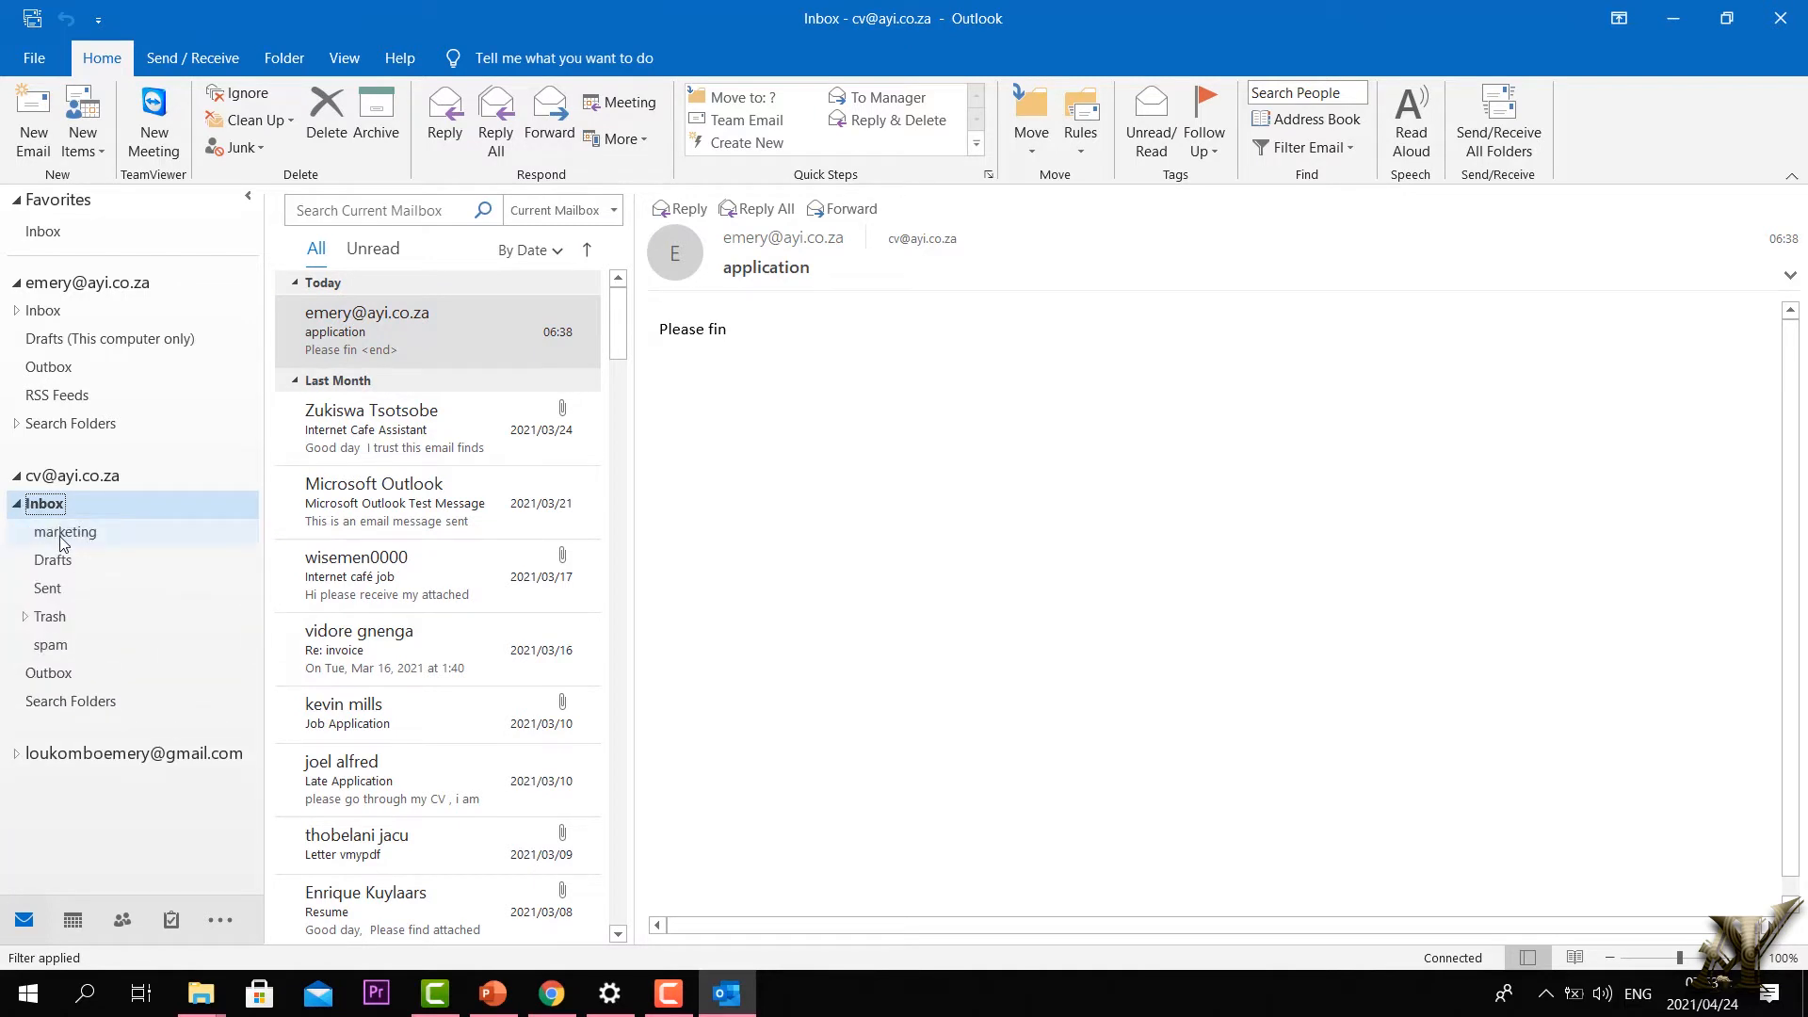
pyautogui.click(62, 536)
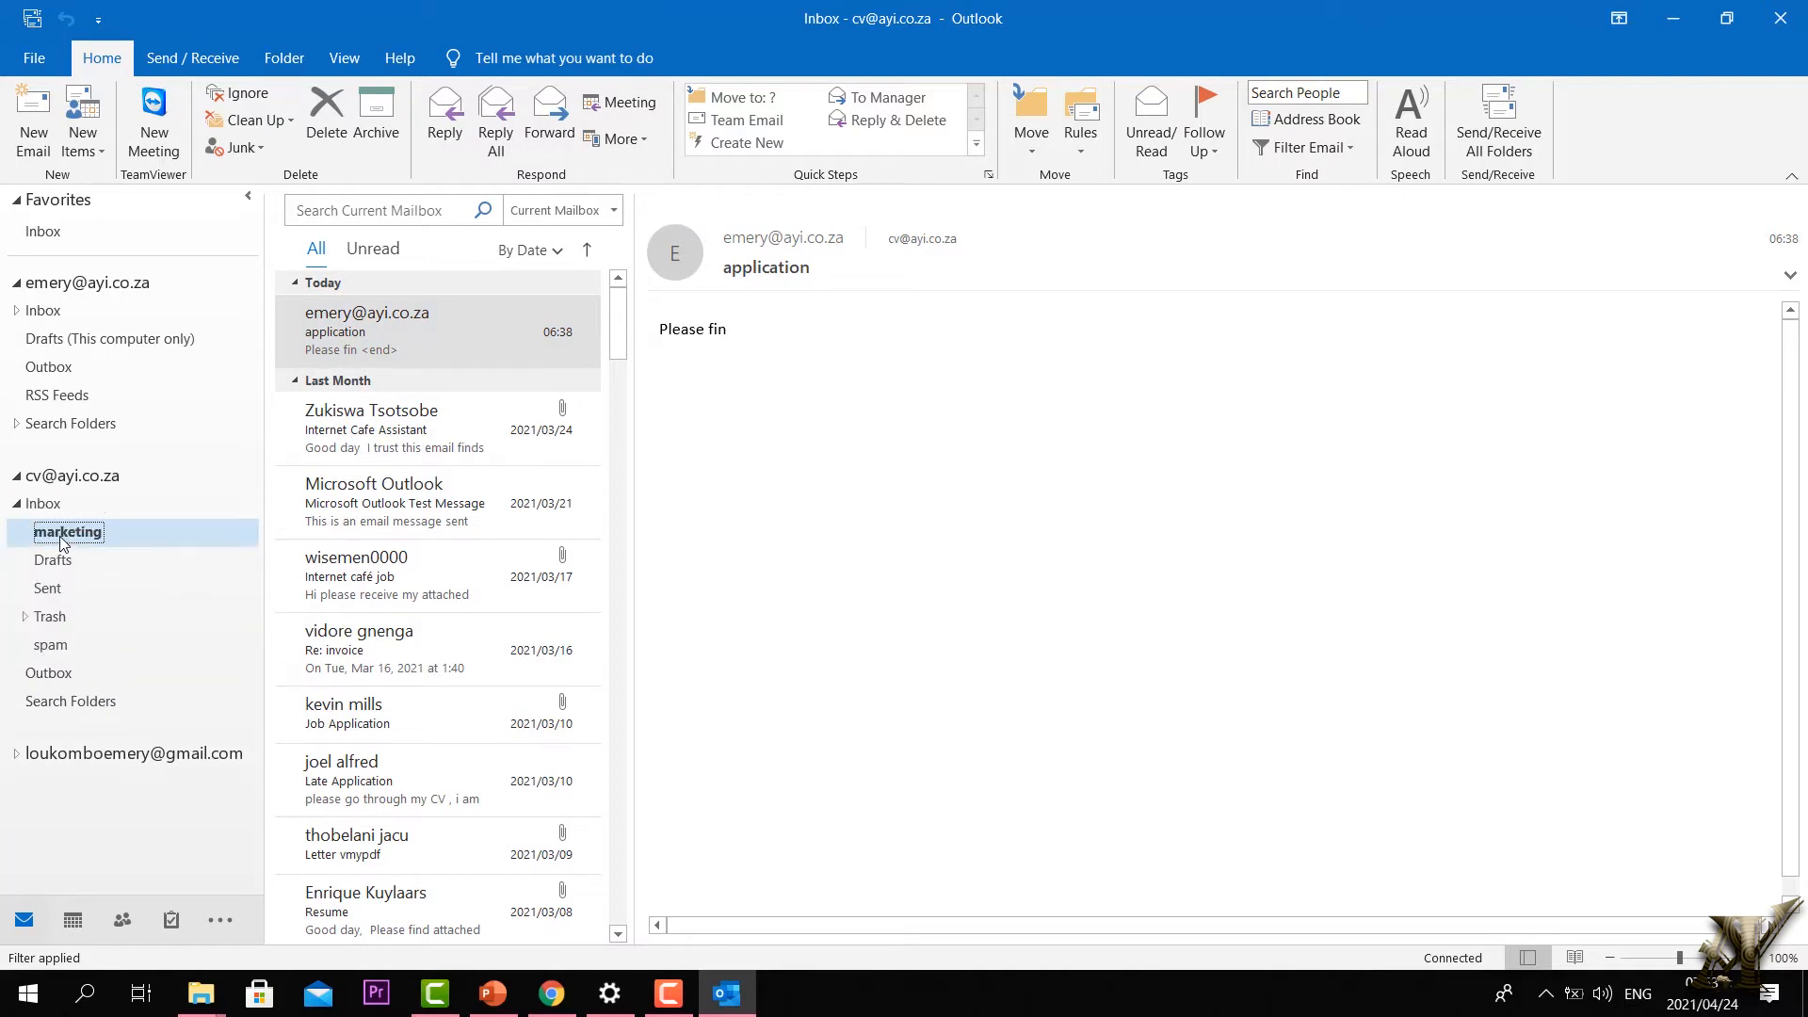
pyautogui.click(17, 505)
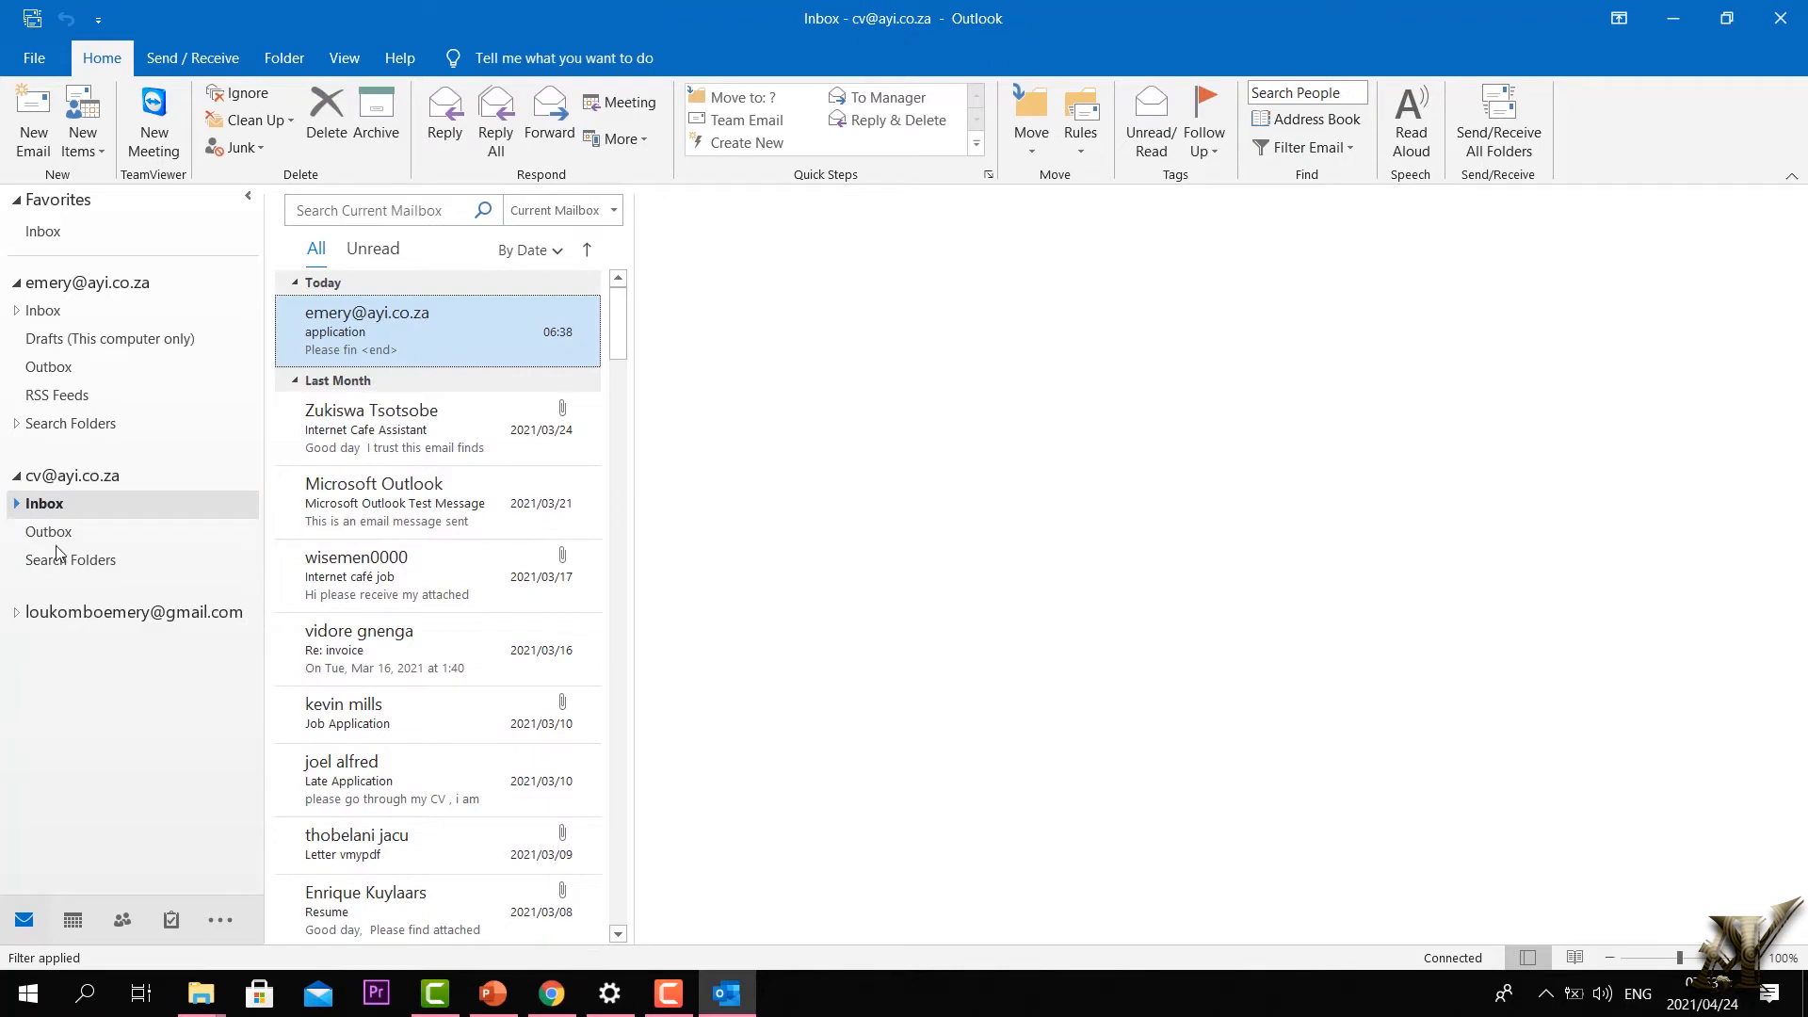
pyautogui.click(17, 505)
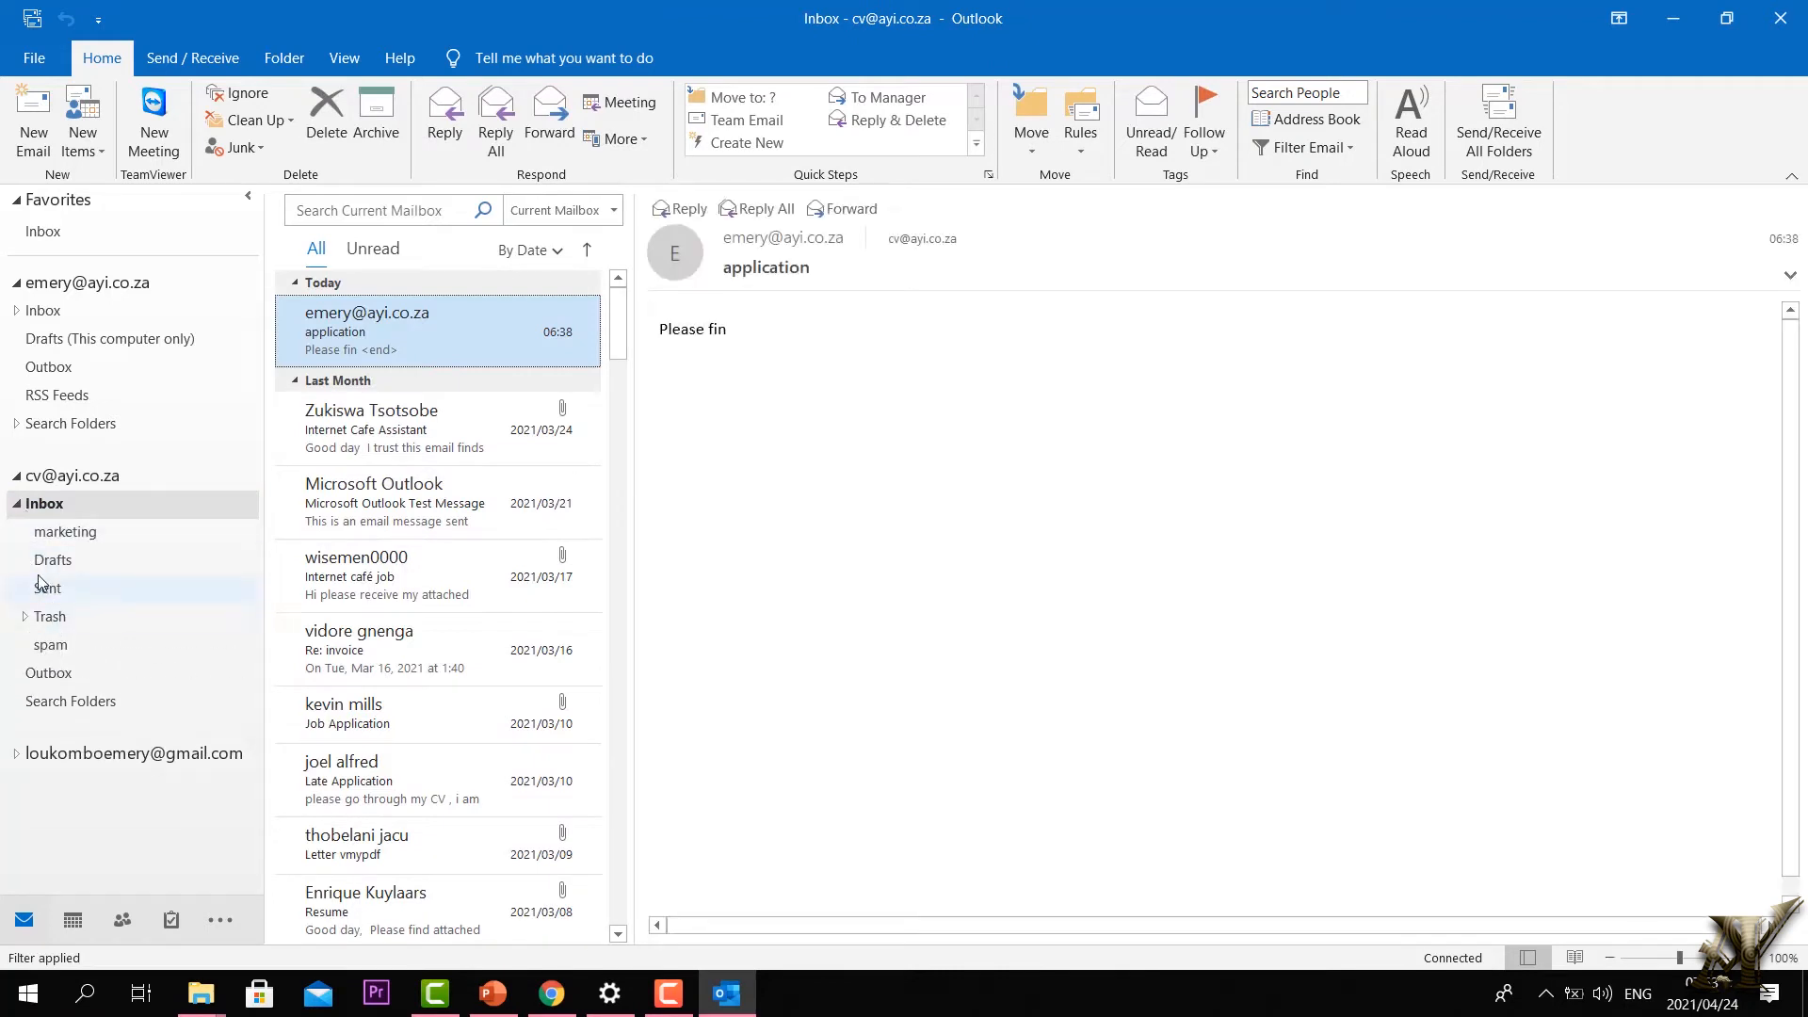
pyautogui.click(39, 535)
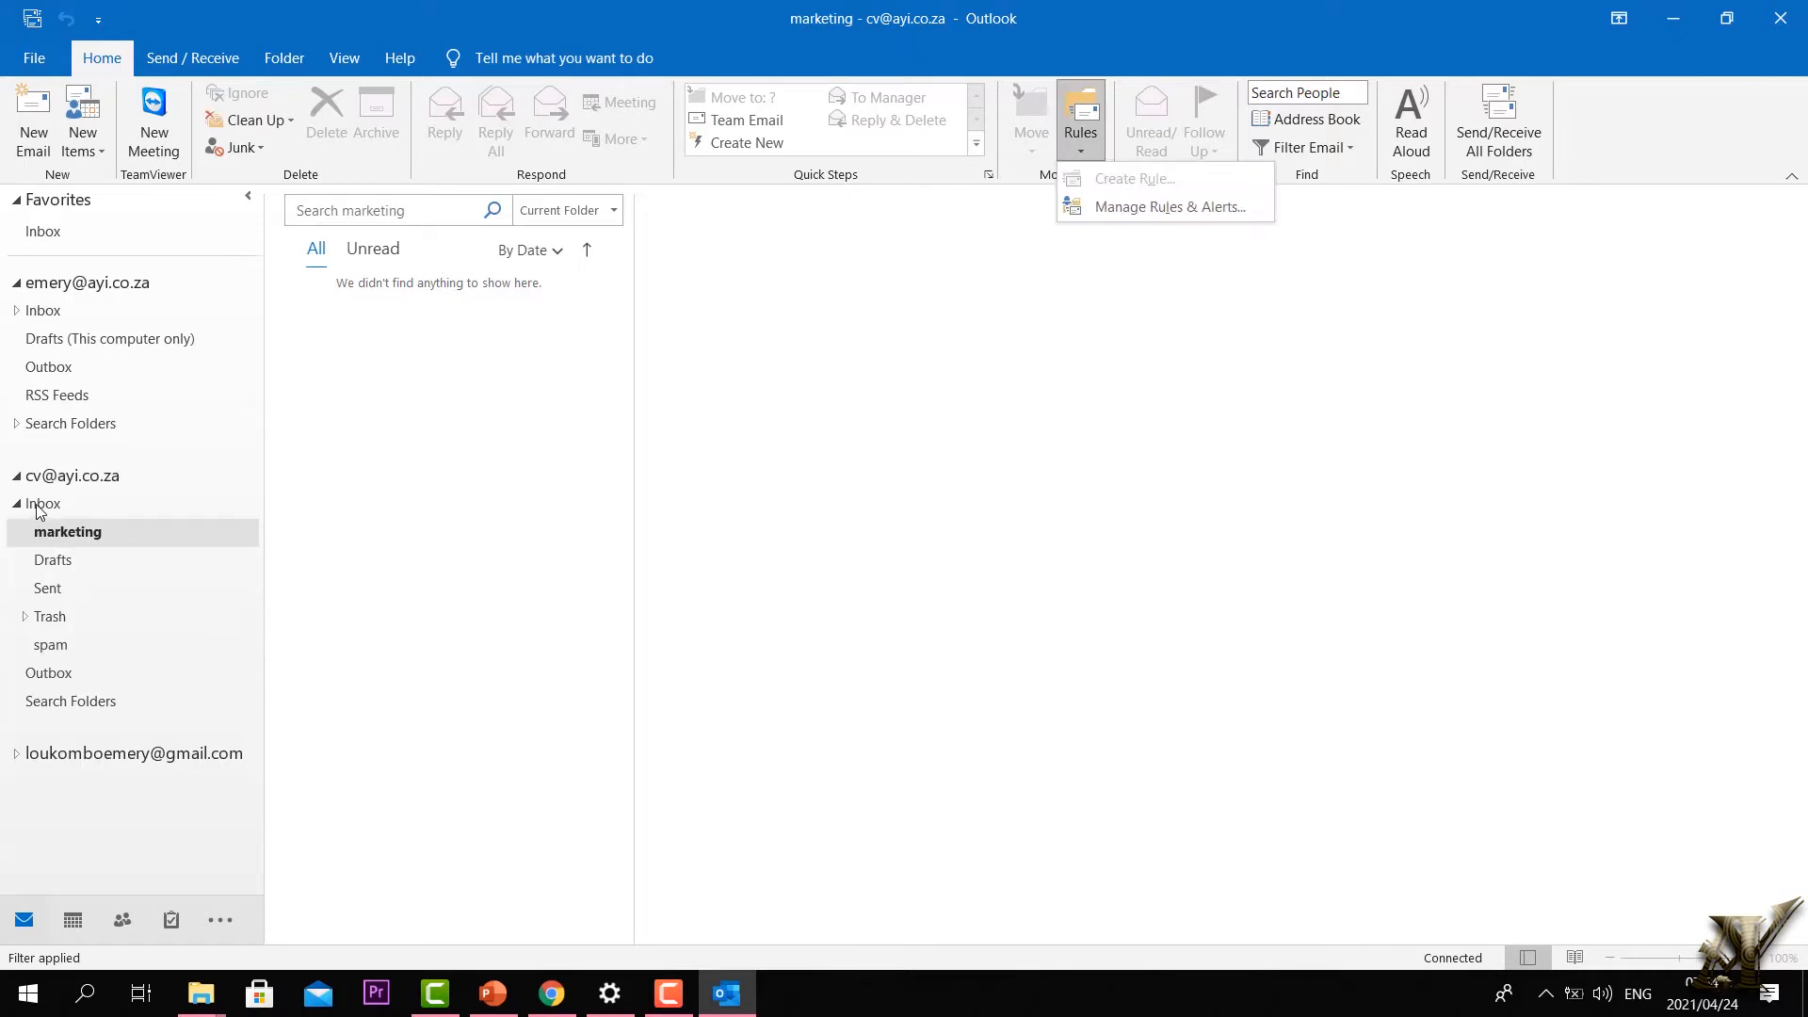
pyautogui.click(42, 506)
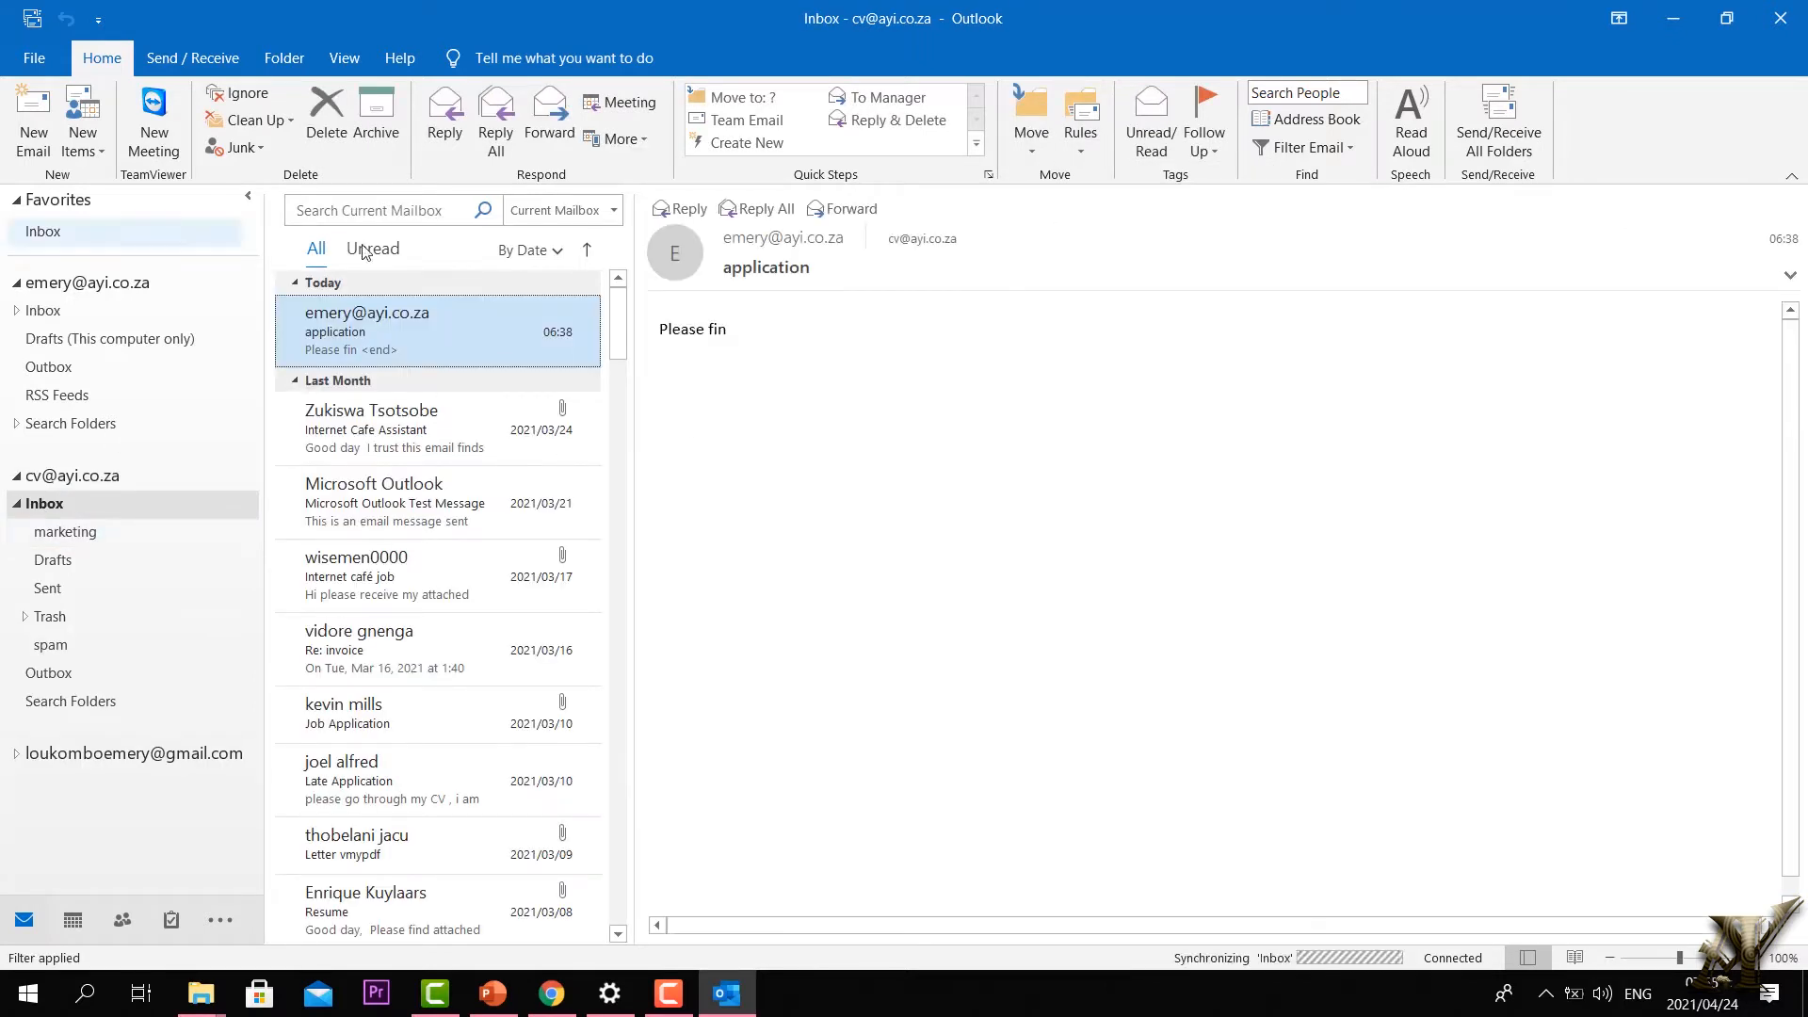
# Step: Create a rule from the application email using its subject, and open Advanced Options
pyautogui.click(1083, 150)
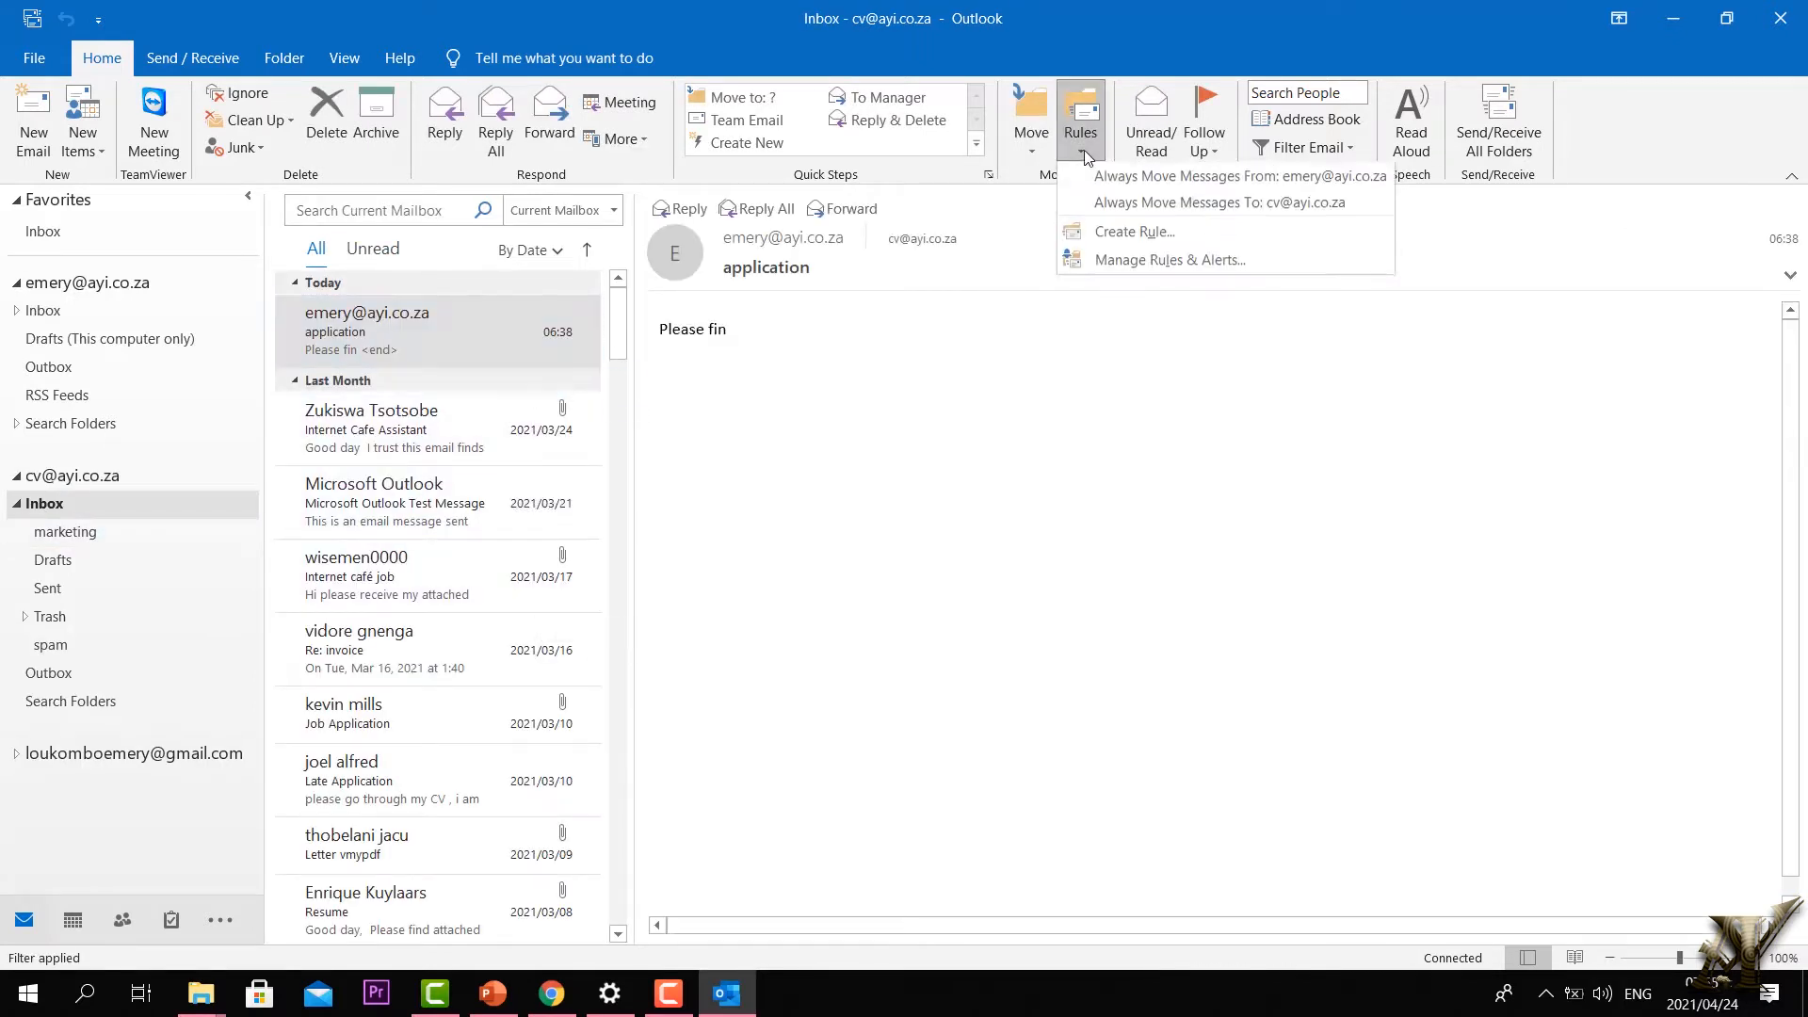
pyautogui.click(1138, 233)
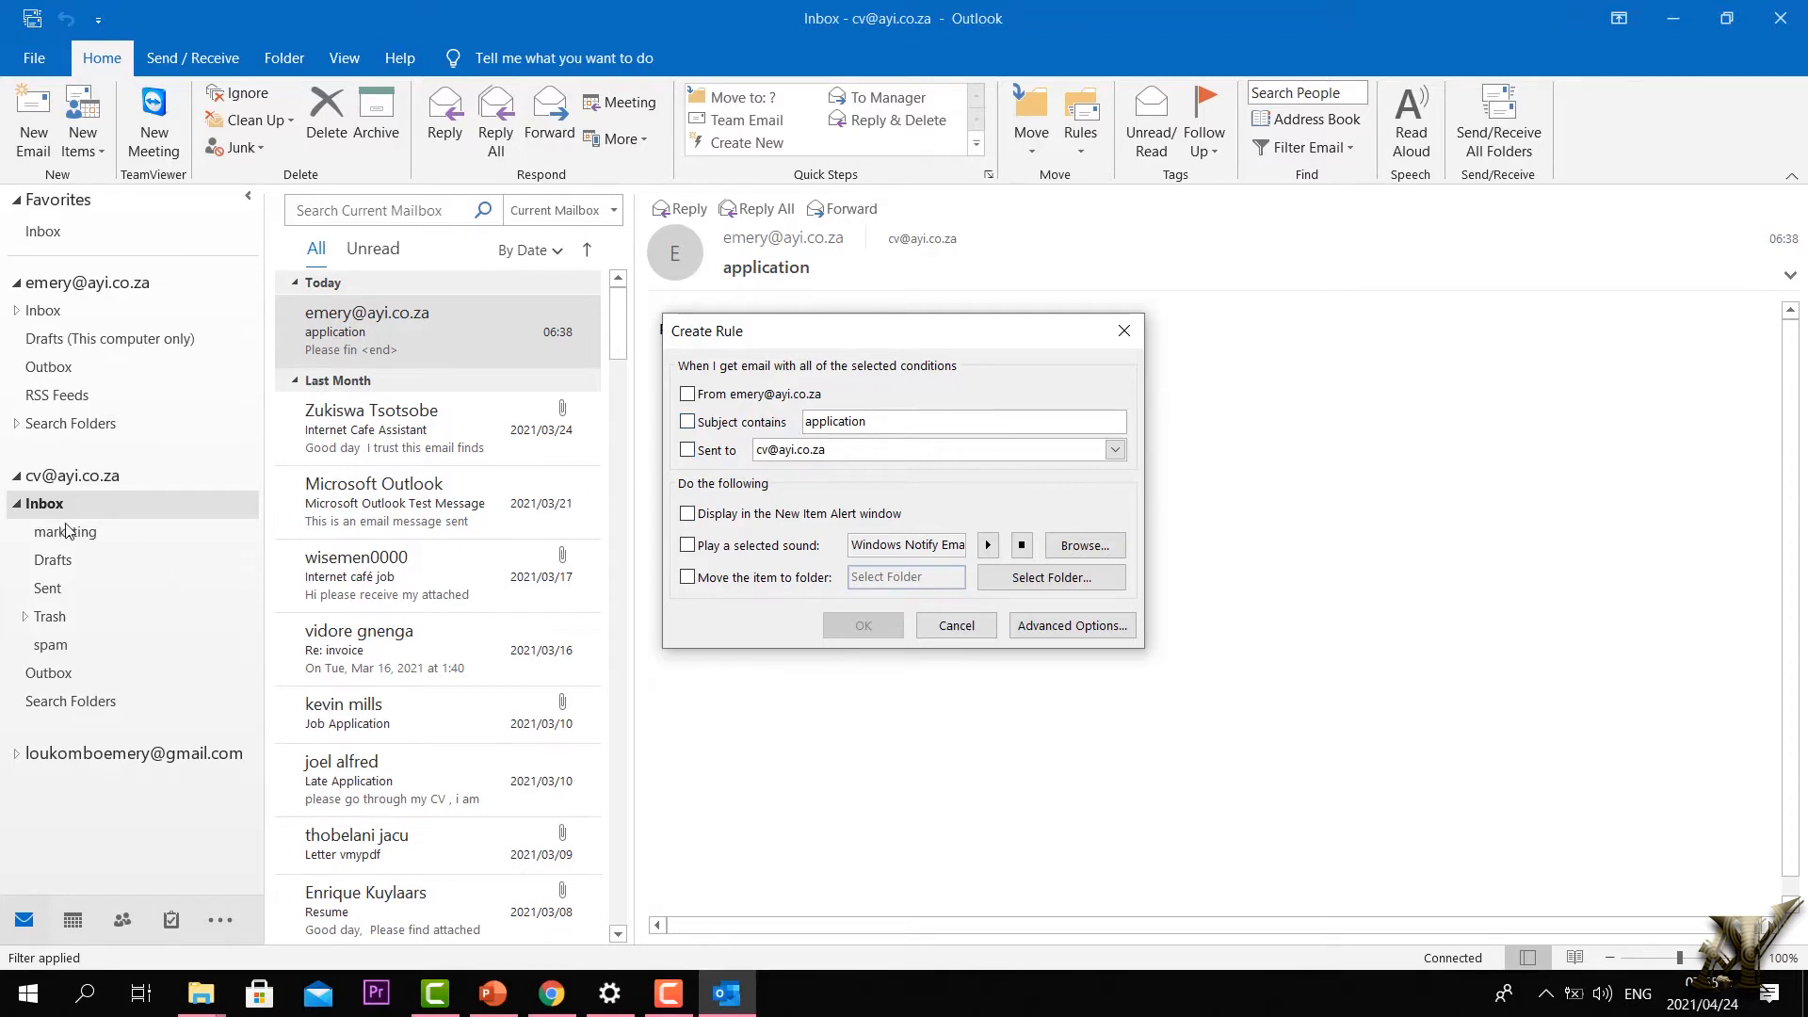
pyautogui.click(1052, 581)
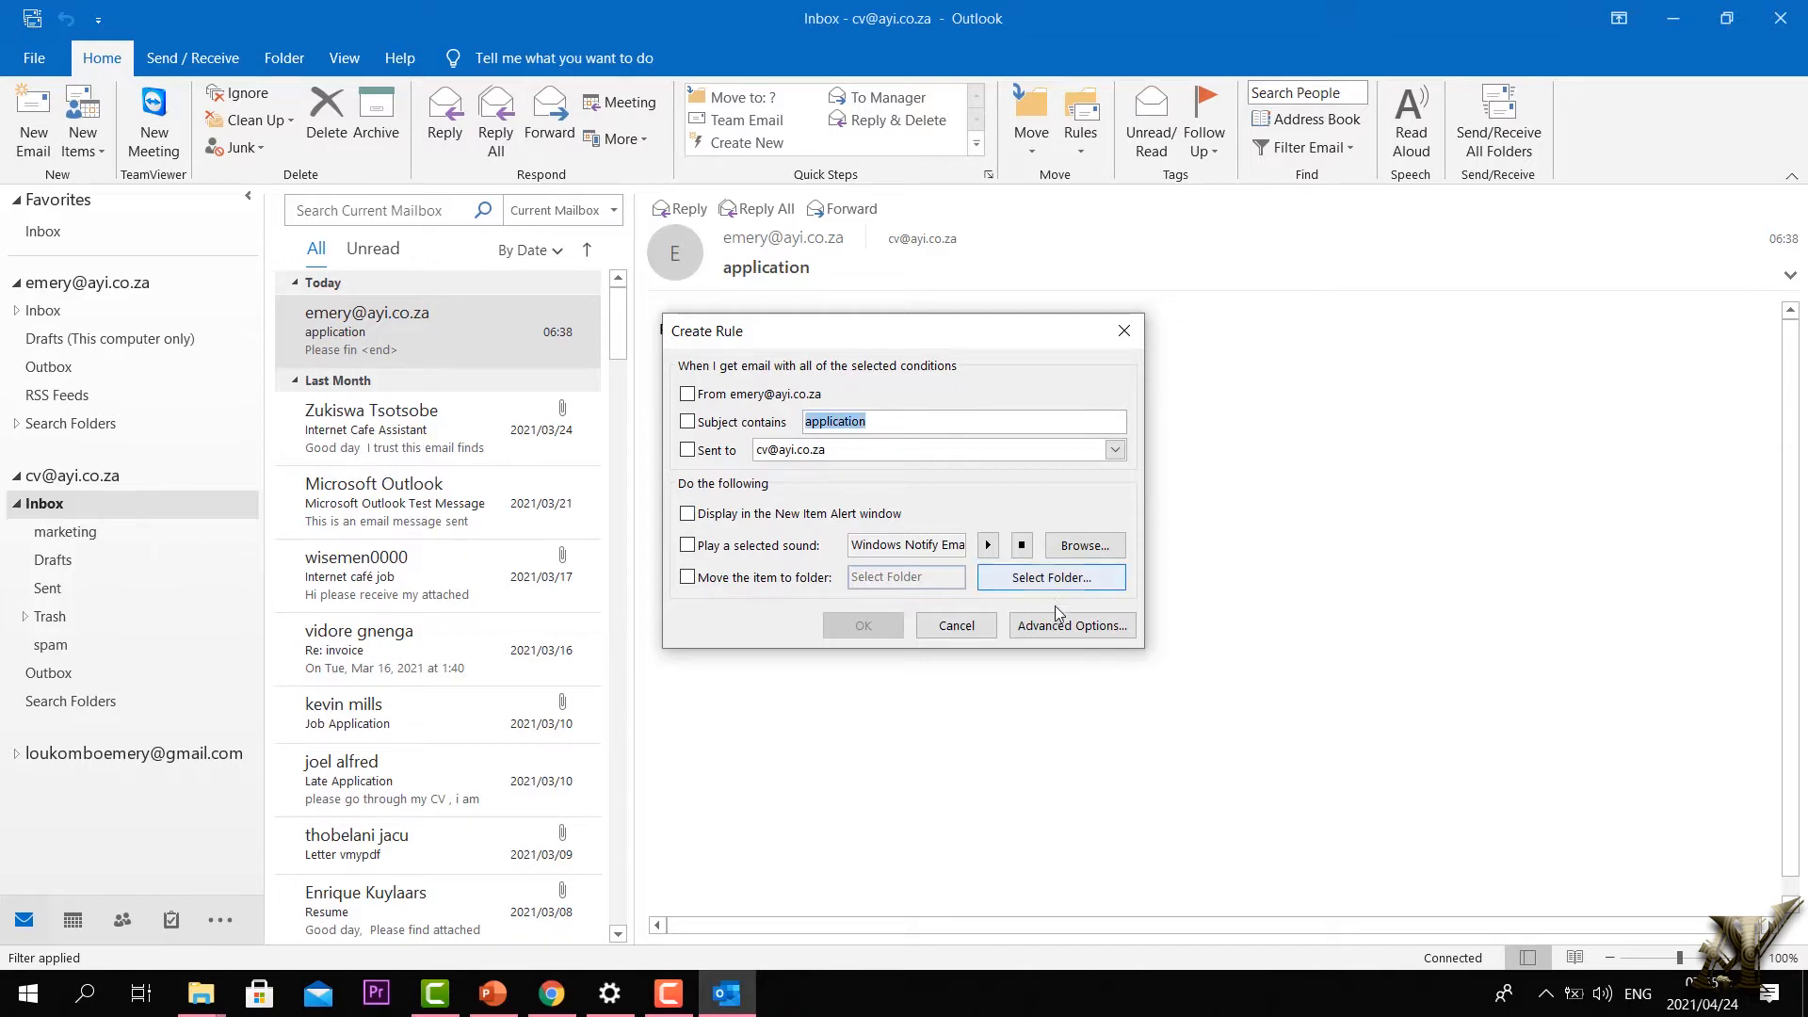
pyautogui.click(1060, 627)
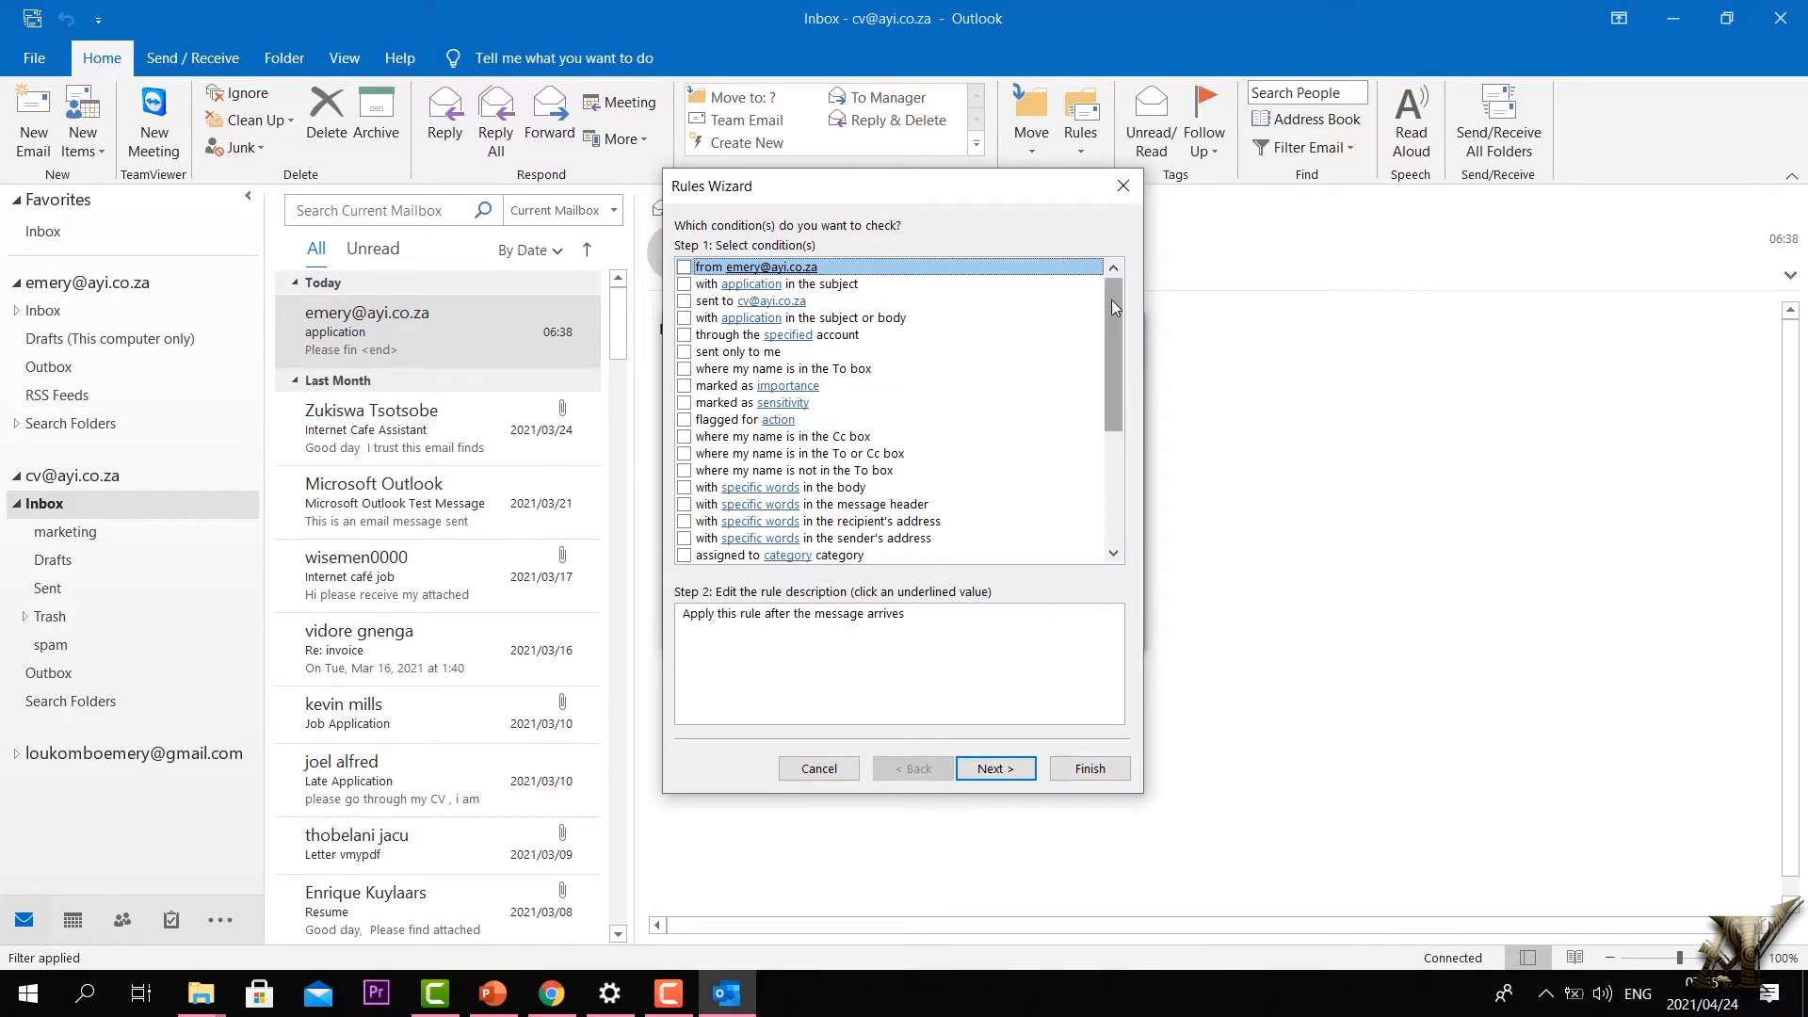
# Step: Turn on the 'with specific words in the subject or body' condition
pyautogui.scroll(-2, 1111, 299)
pyautogui.scroll(-3, 810, 443)
pyautogui.scroll(4, 828, 438)
pyautogui.scroll(-3, 868, 415)
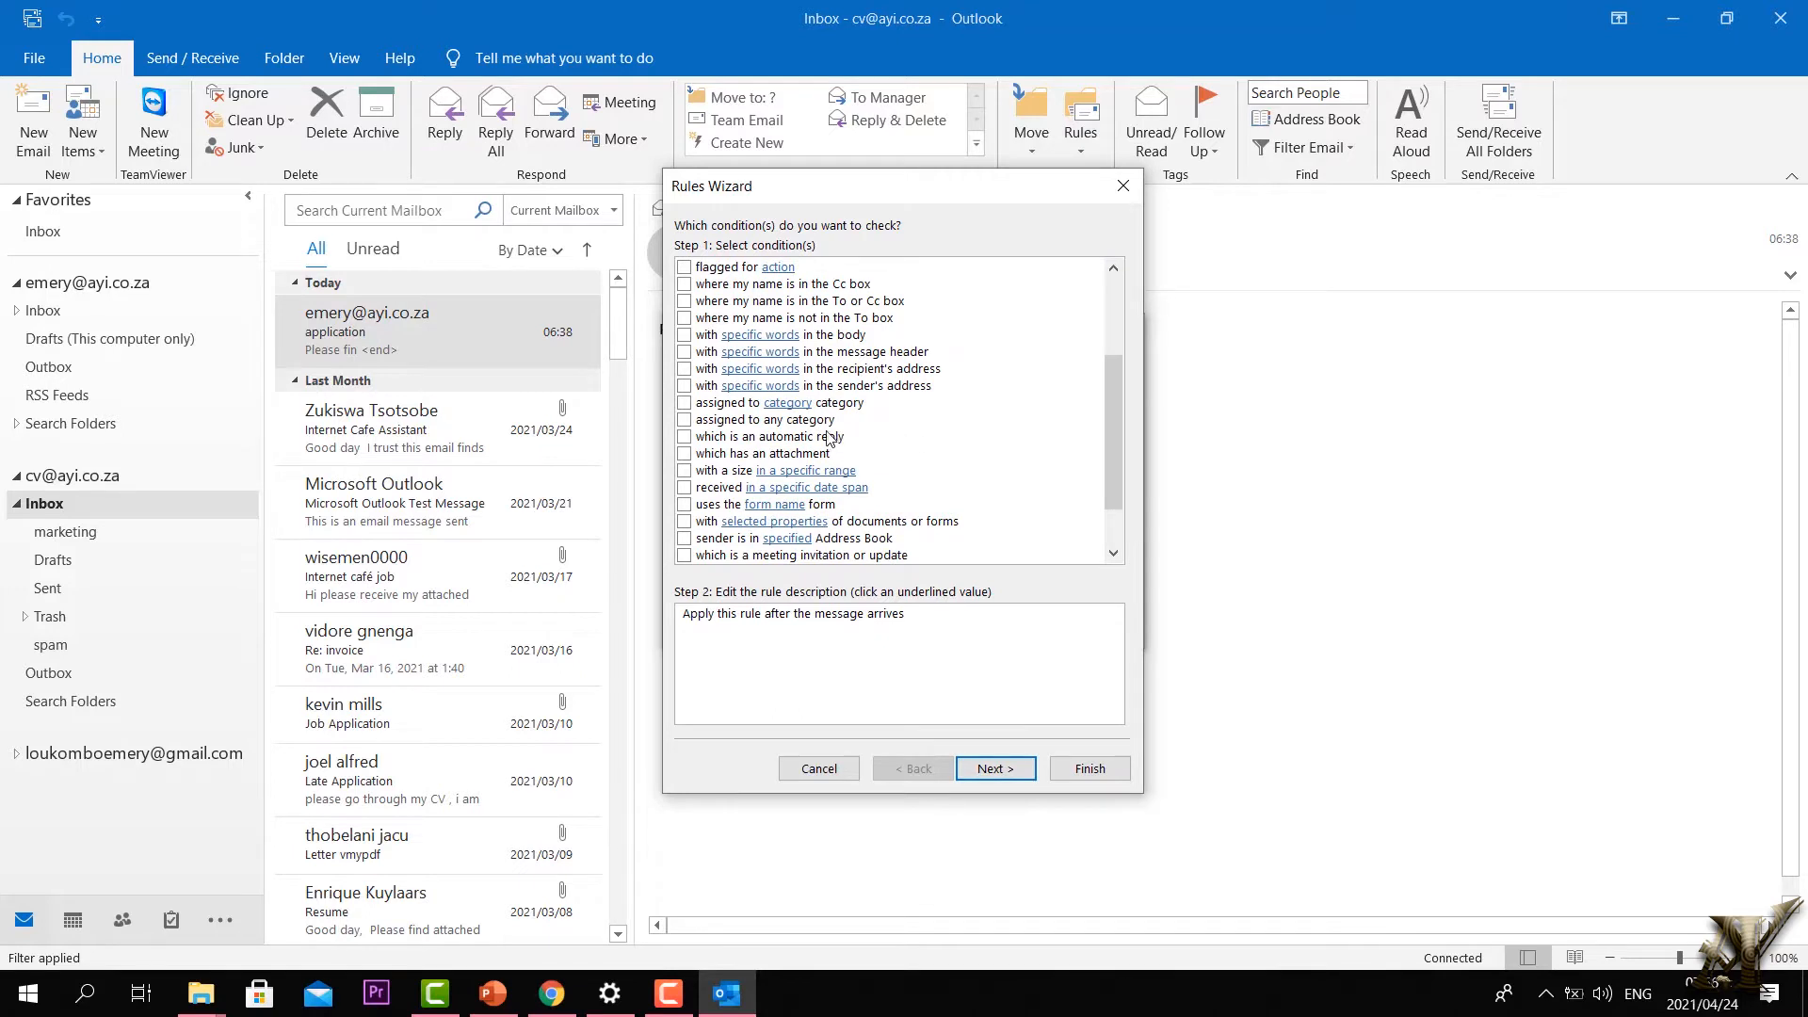
pyautogui.scroll(-1, 753, 464)
pyautogui.scroll(3, 796, 460)
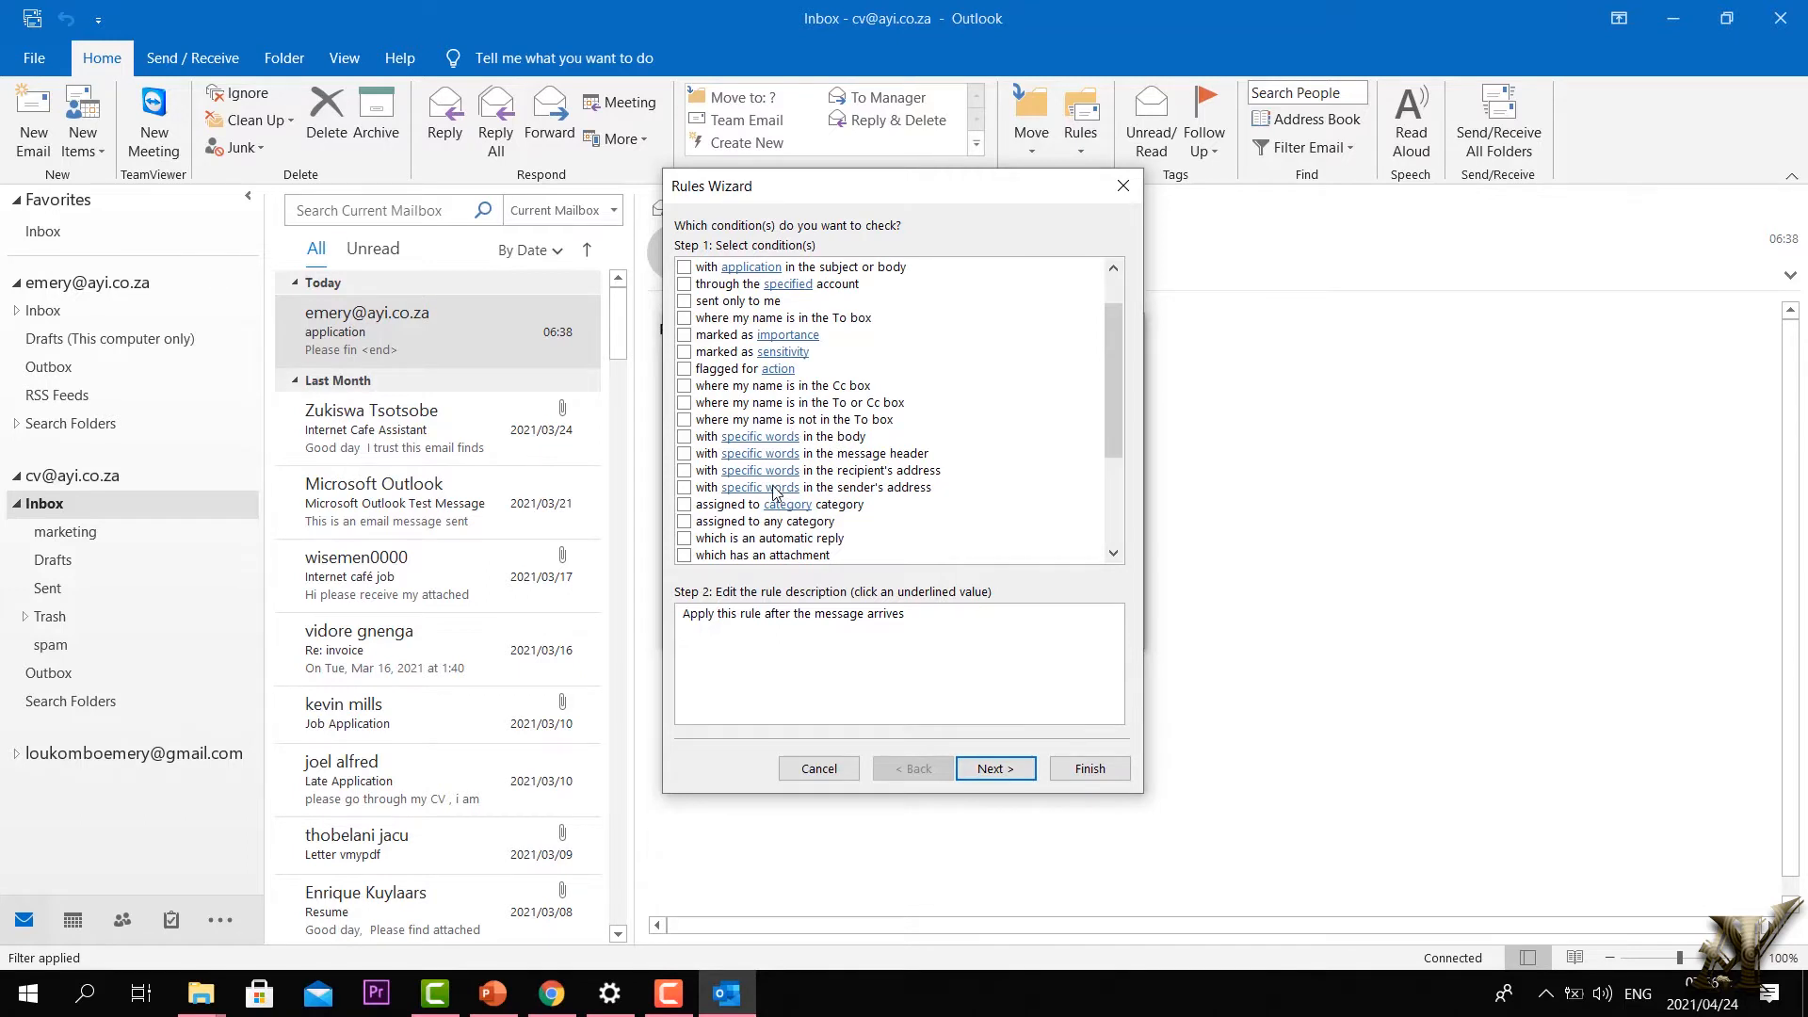
pyautogui.scroll(1, 762, 443)
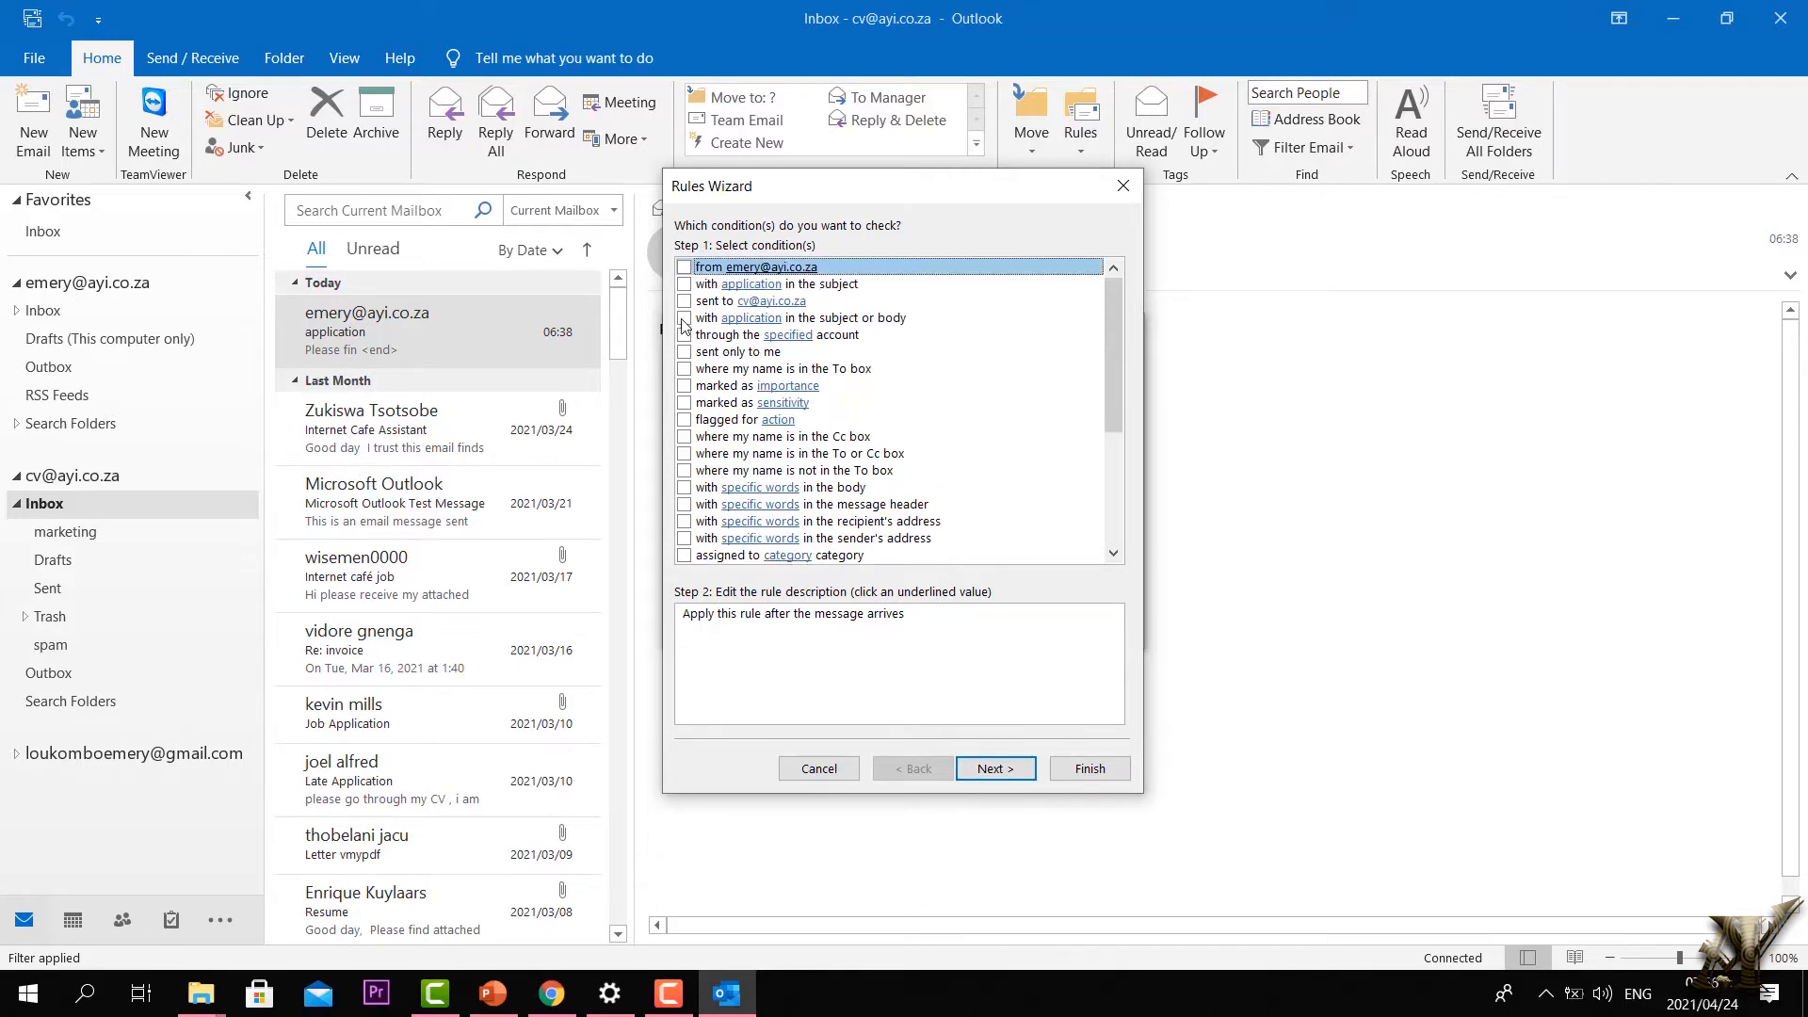
pyautogui.click(764, 320)
pyautogui.click(744, 630)
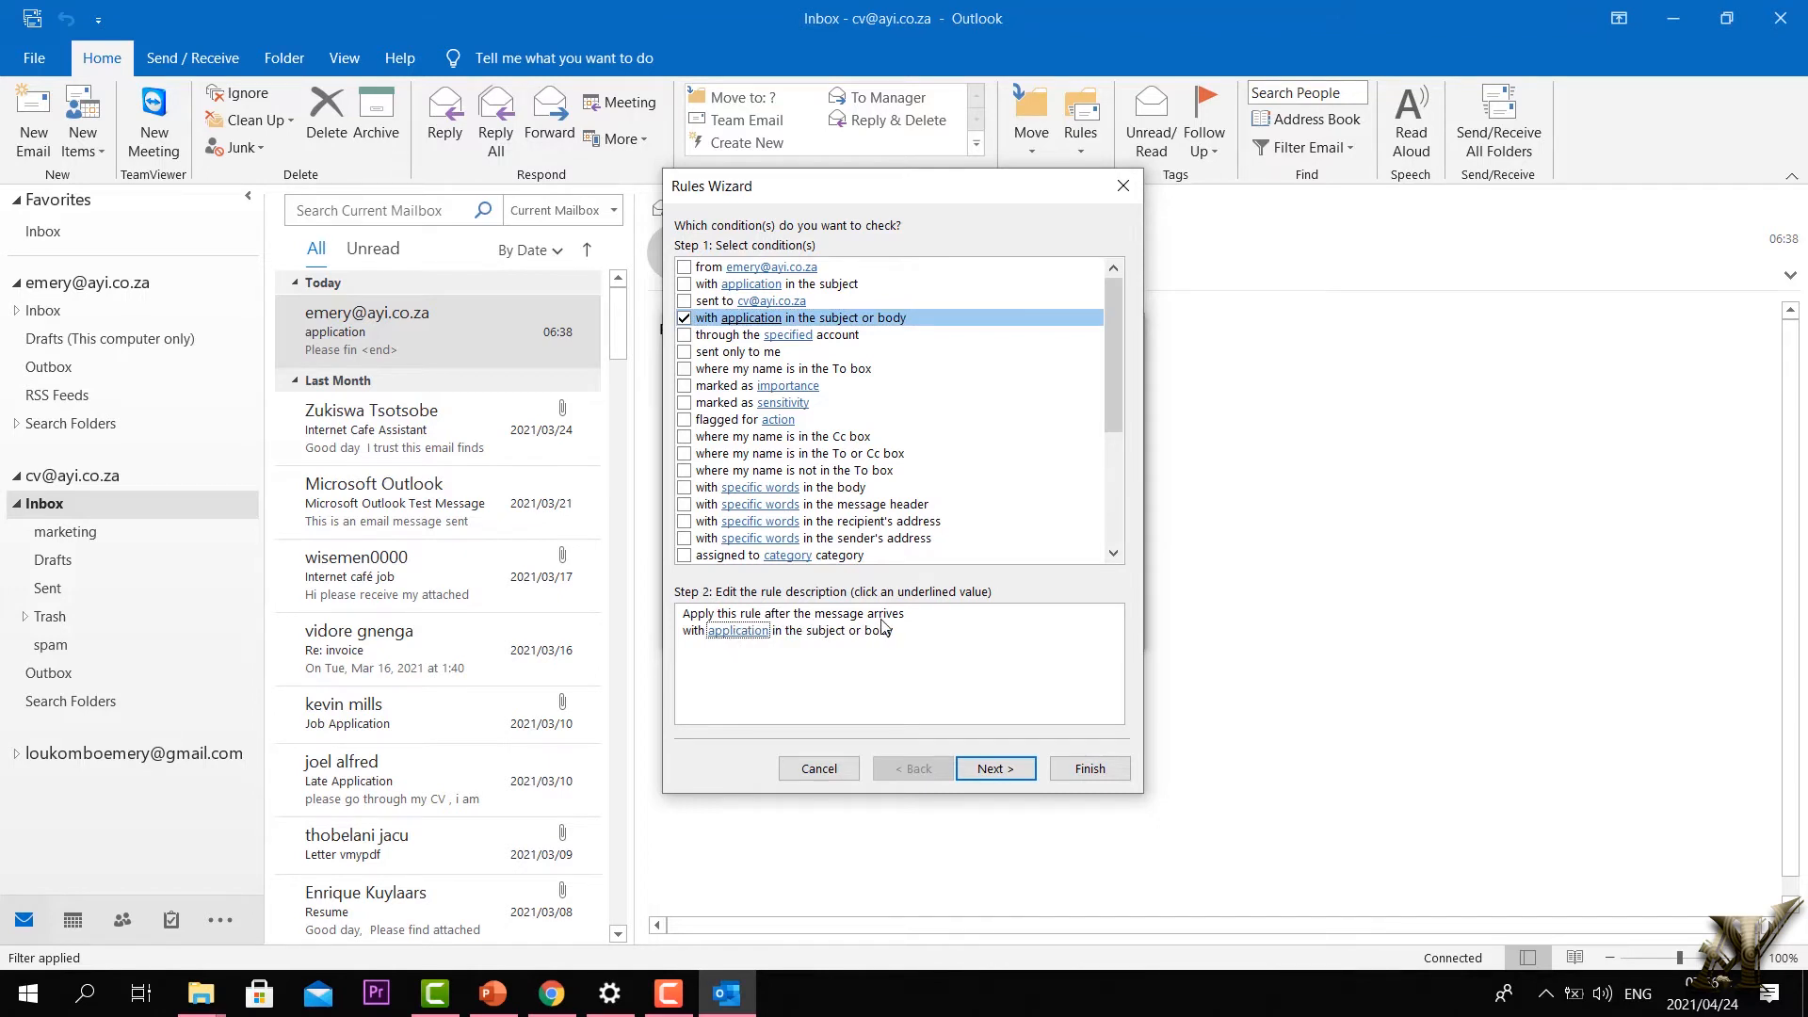
# Step: Add 'marketing' alongside 'application' to the keyword list and proceed to actions
pyautogui.click(739, 634)
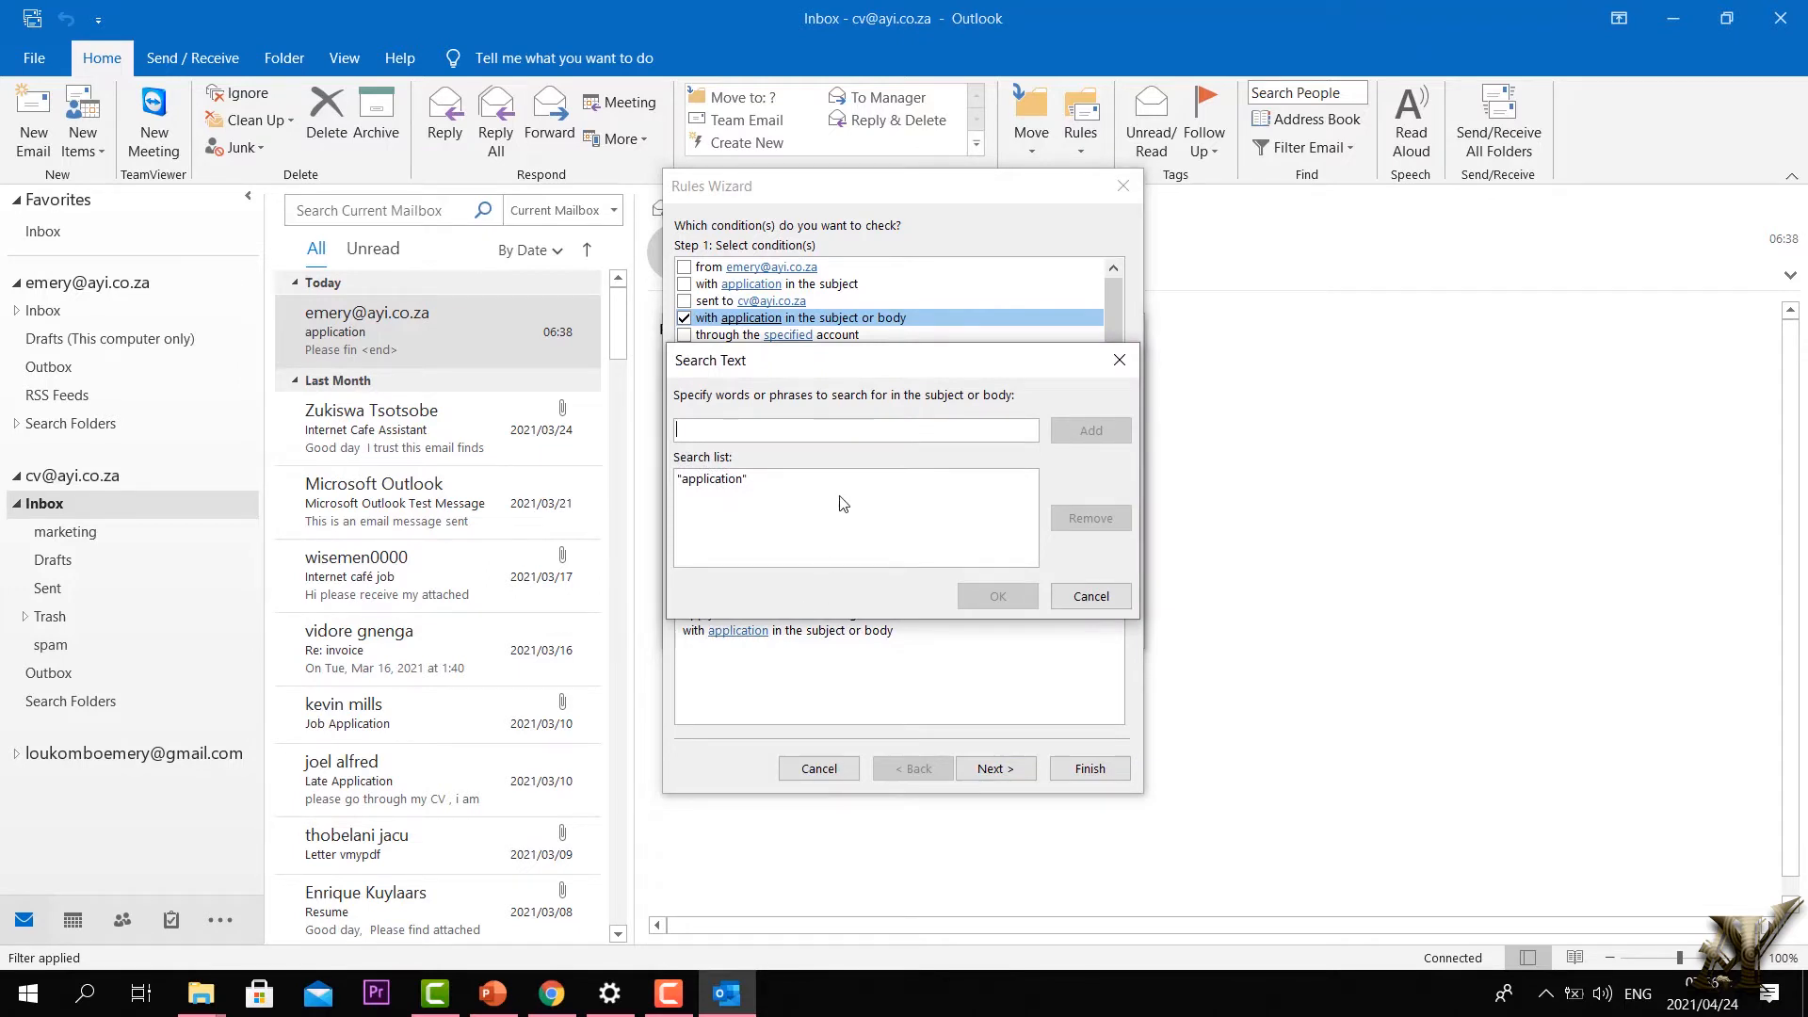
pyautogui.write('marketing')
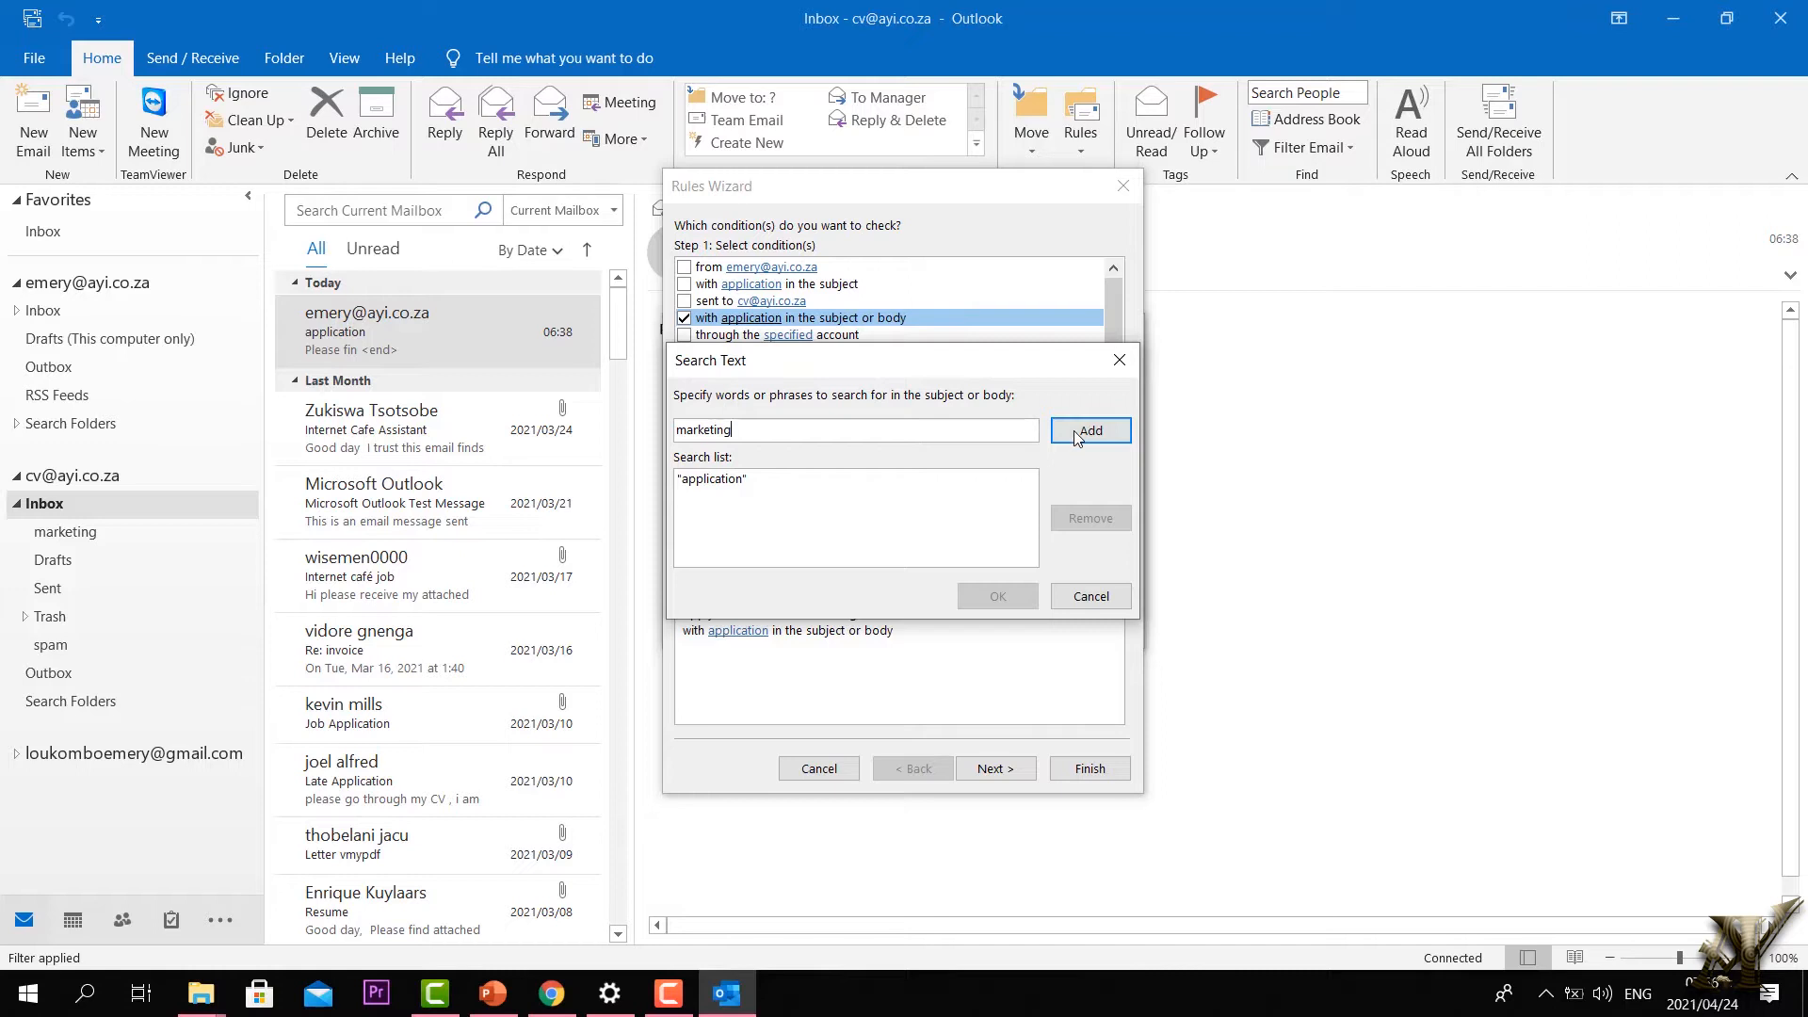
pyautogui.click(1089, 431)
pyautogui.click(999, 595)
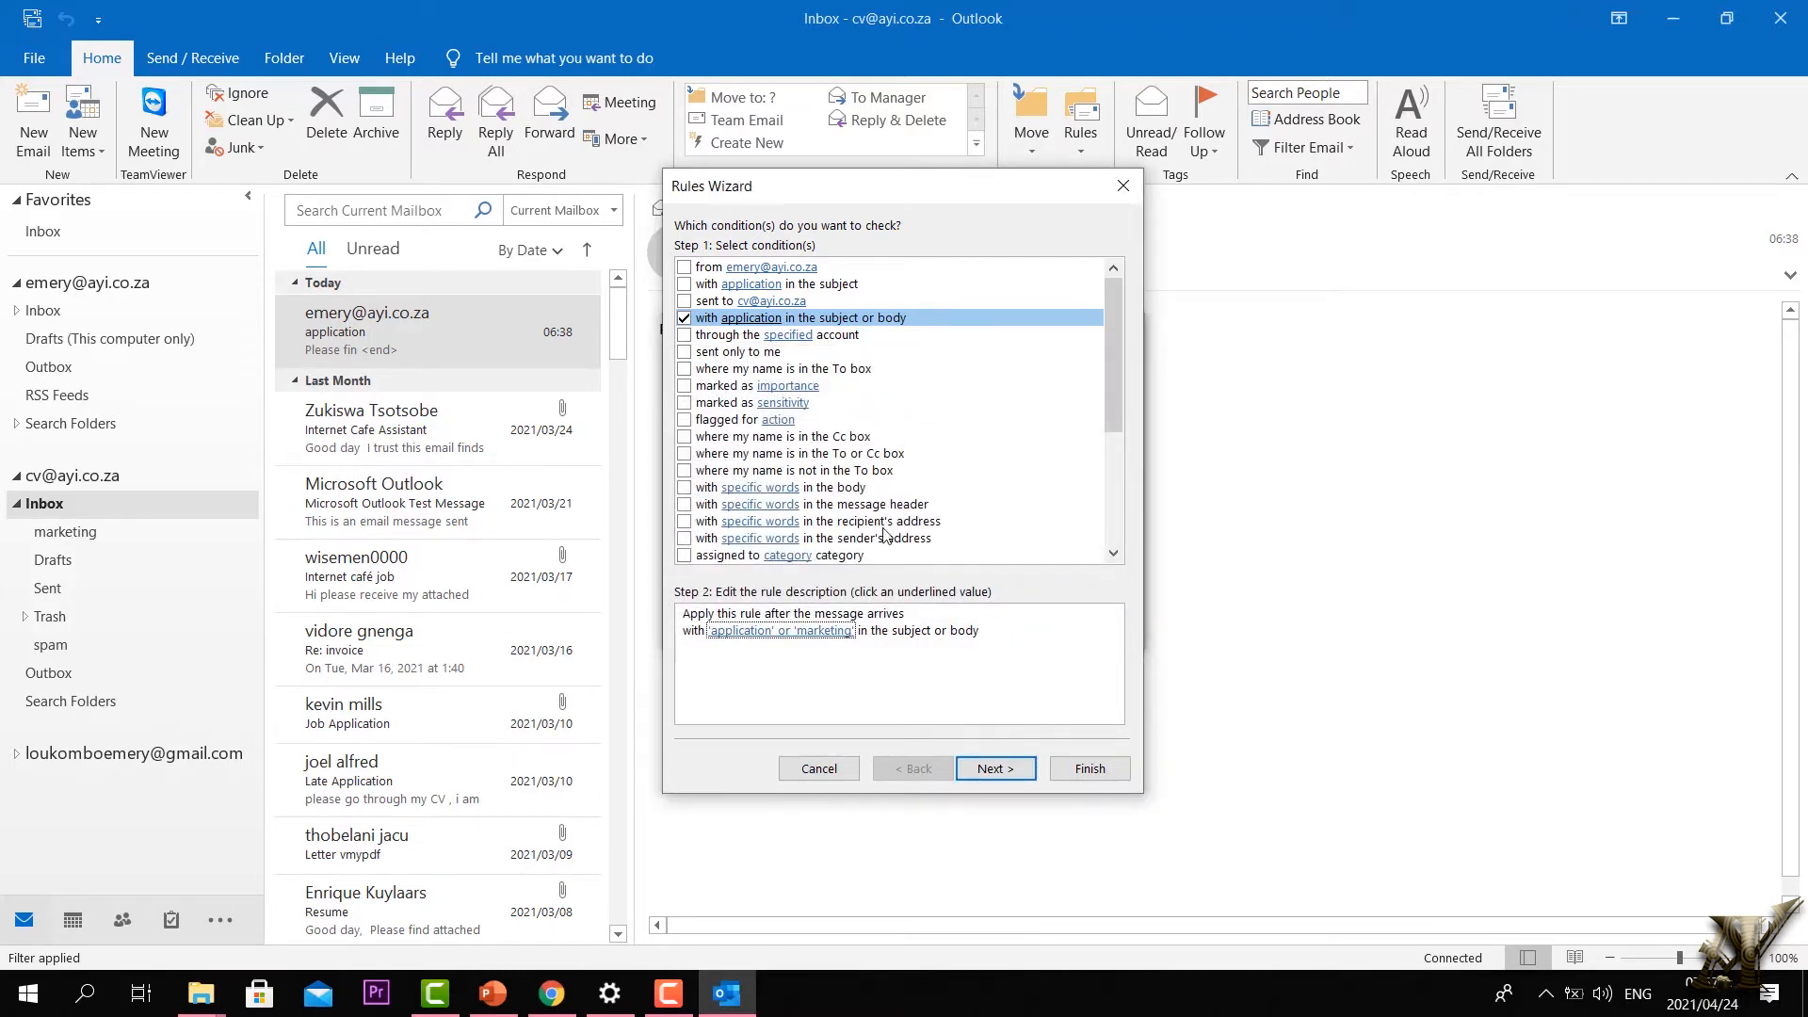
pyautogui.click(994, 771)
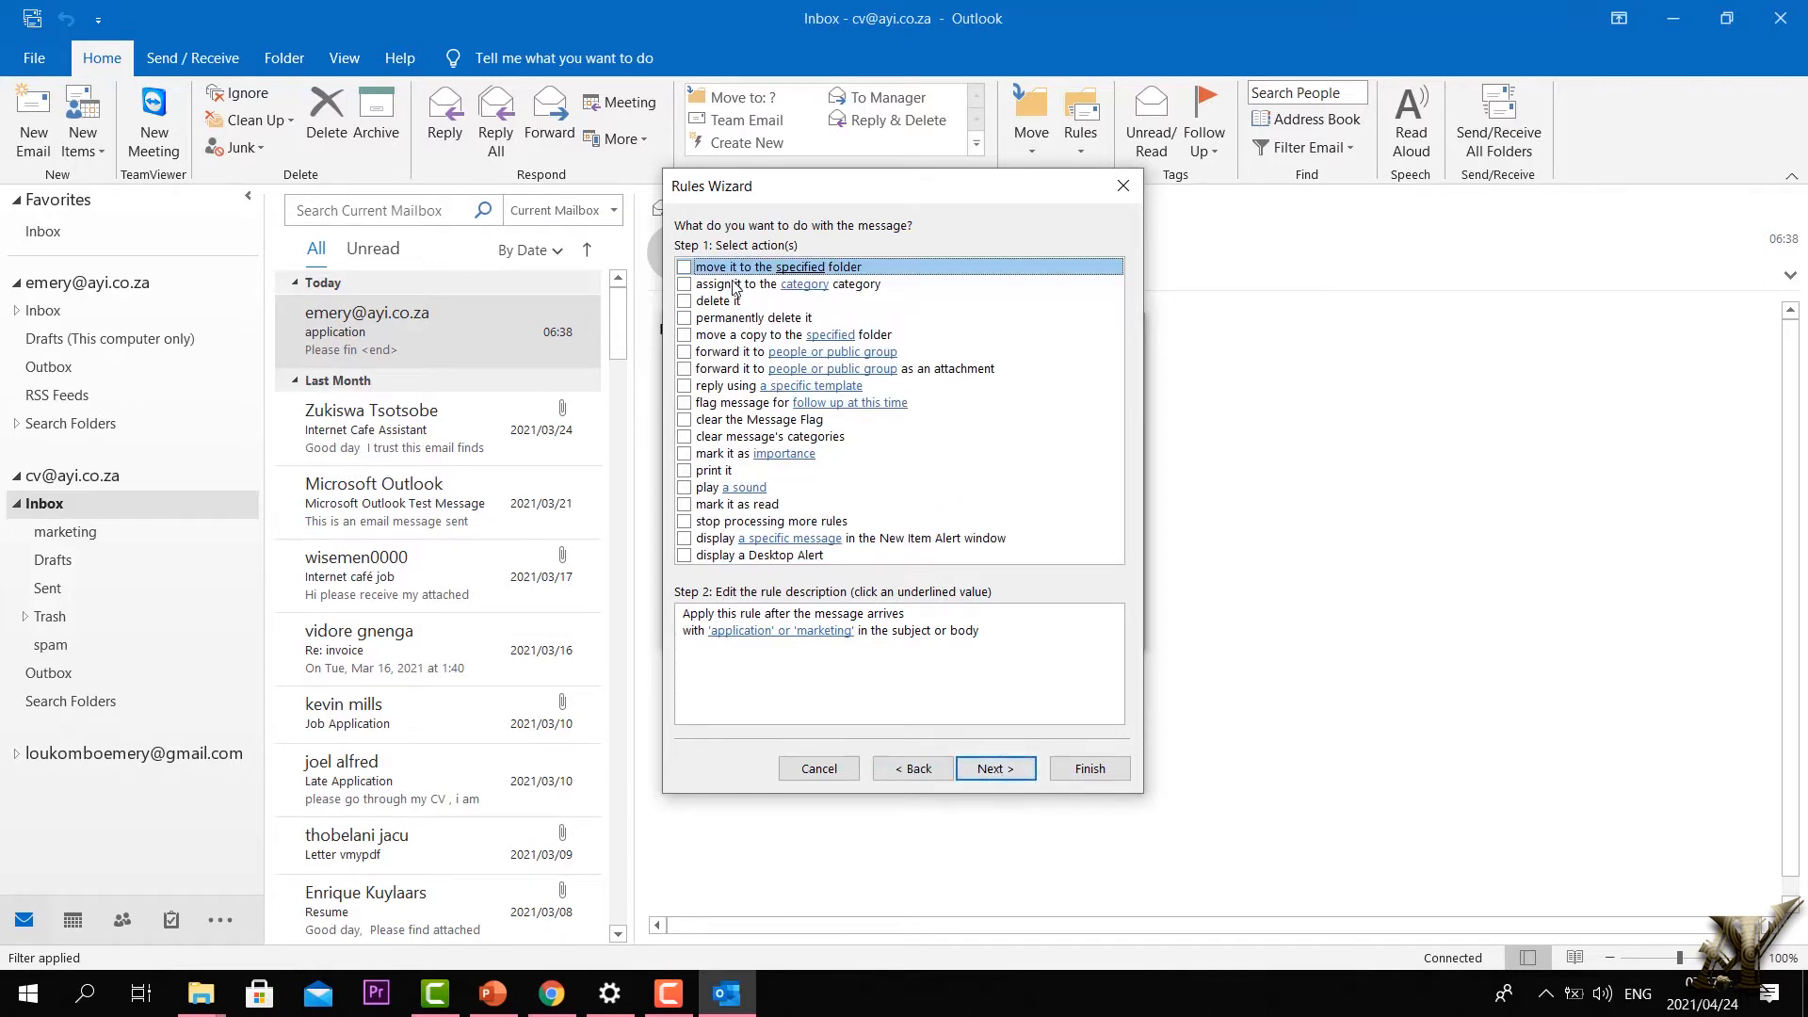
# Step: Add the 'move it to the specified folder' action with Inbox > marketing as destination, then continue
pyautogui.click(685, 268)
pyautogui.click(810, 690)
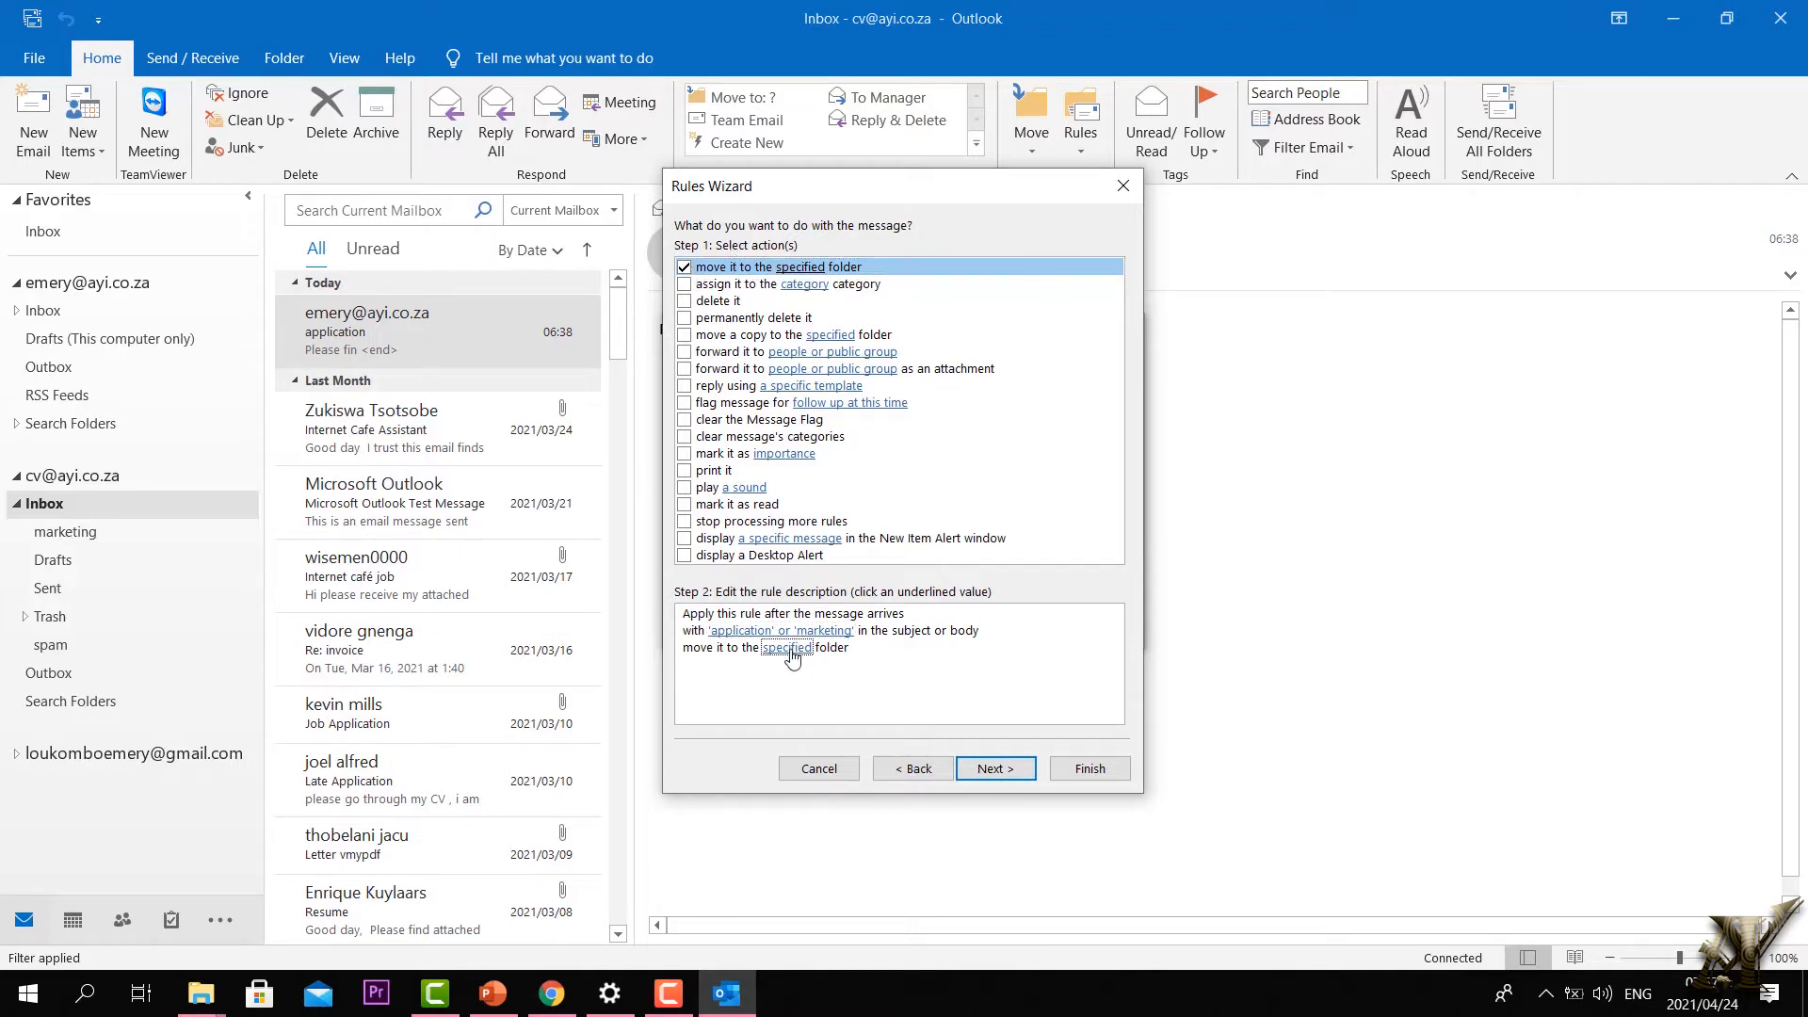
pyautogui.click(791, 648)
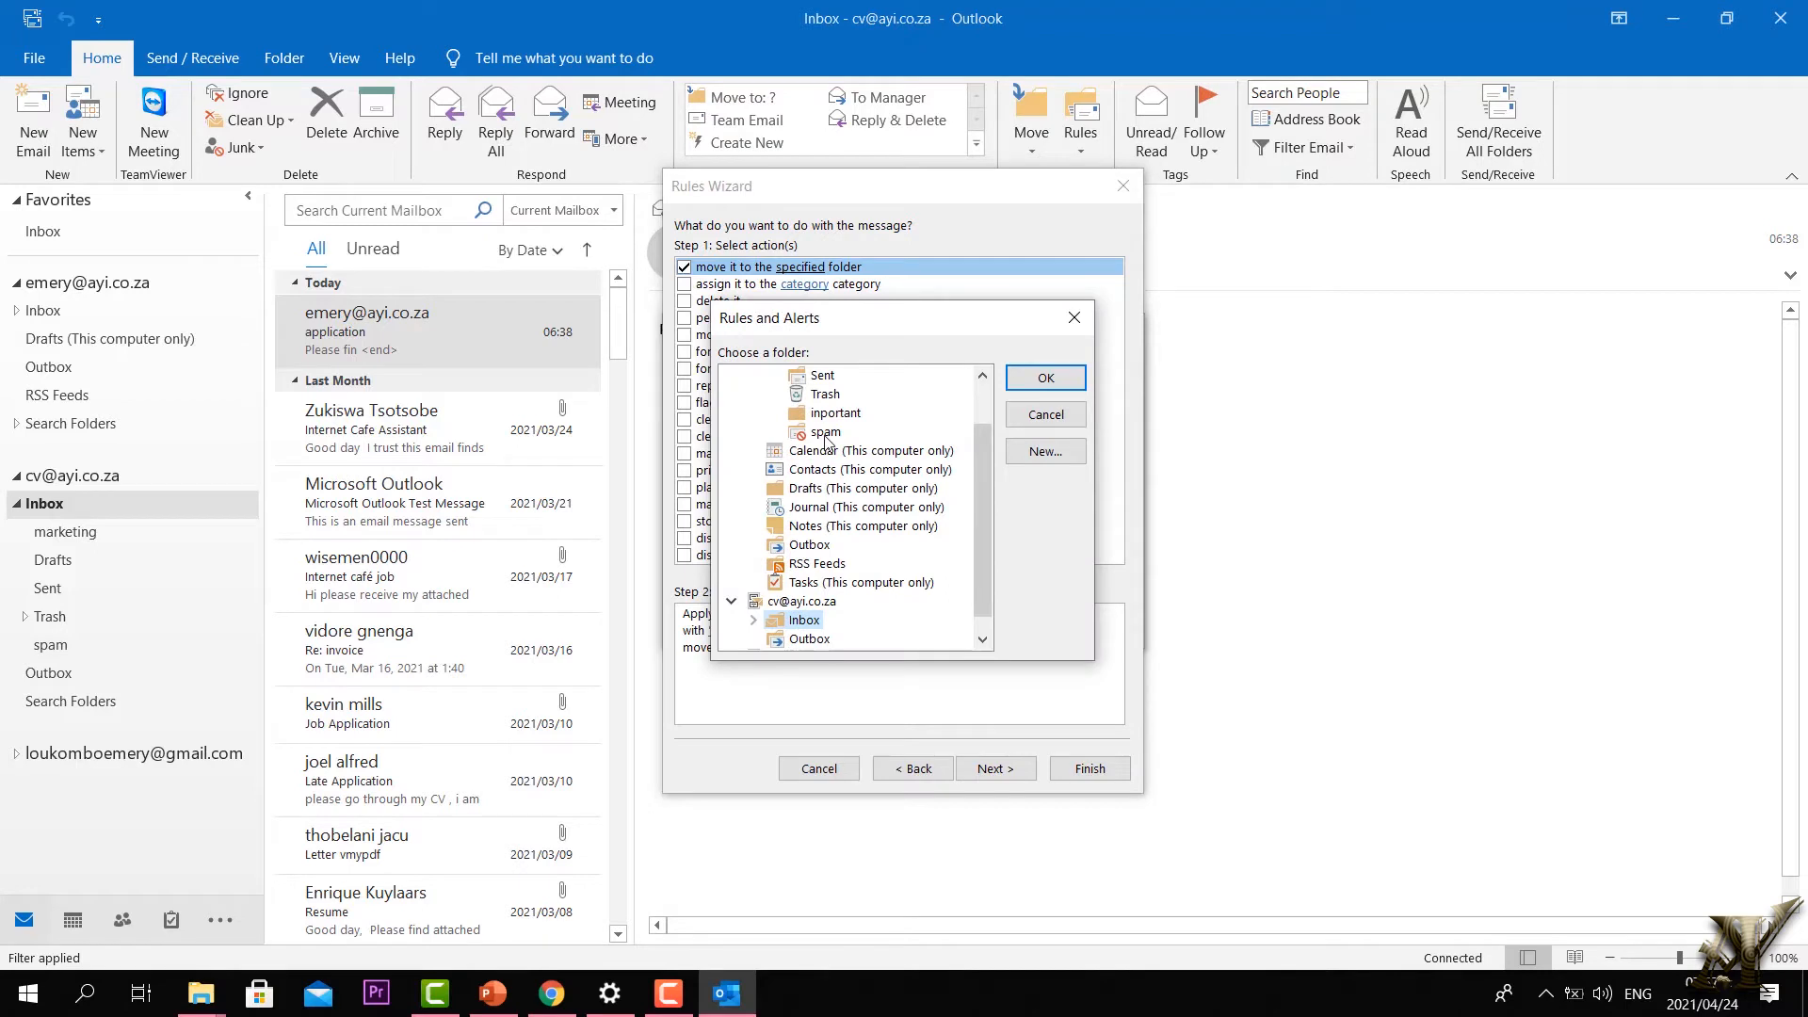
pyautogui.scroll(1, 827, 440)
pyautogui.scroll(-2, 827, 447)
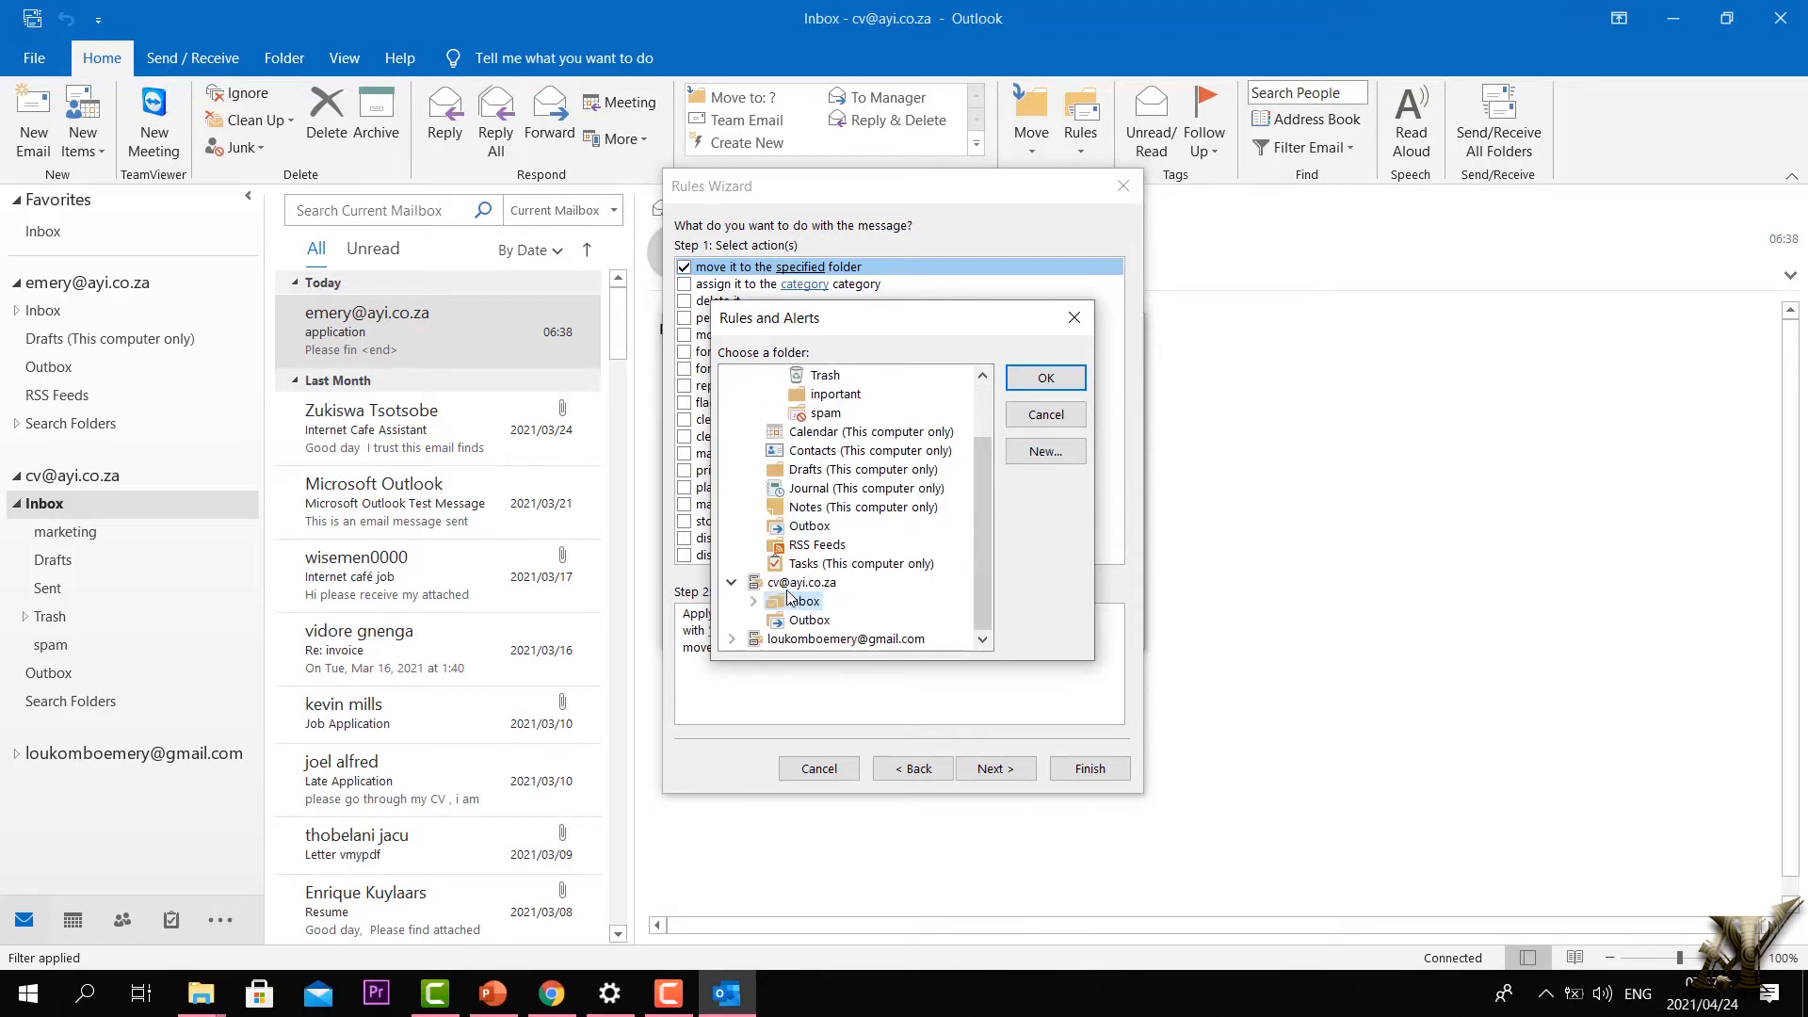
pyautogui.click(732, 582)
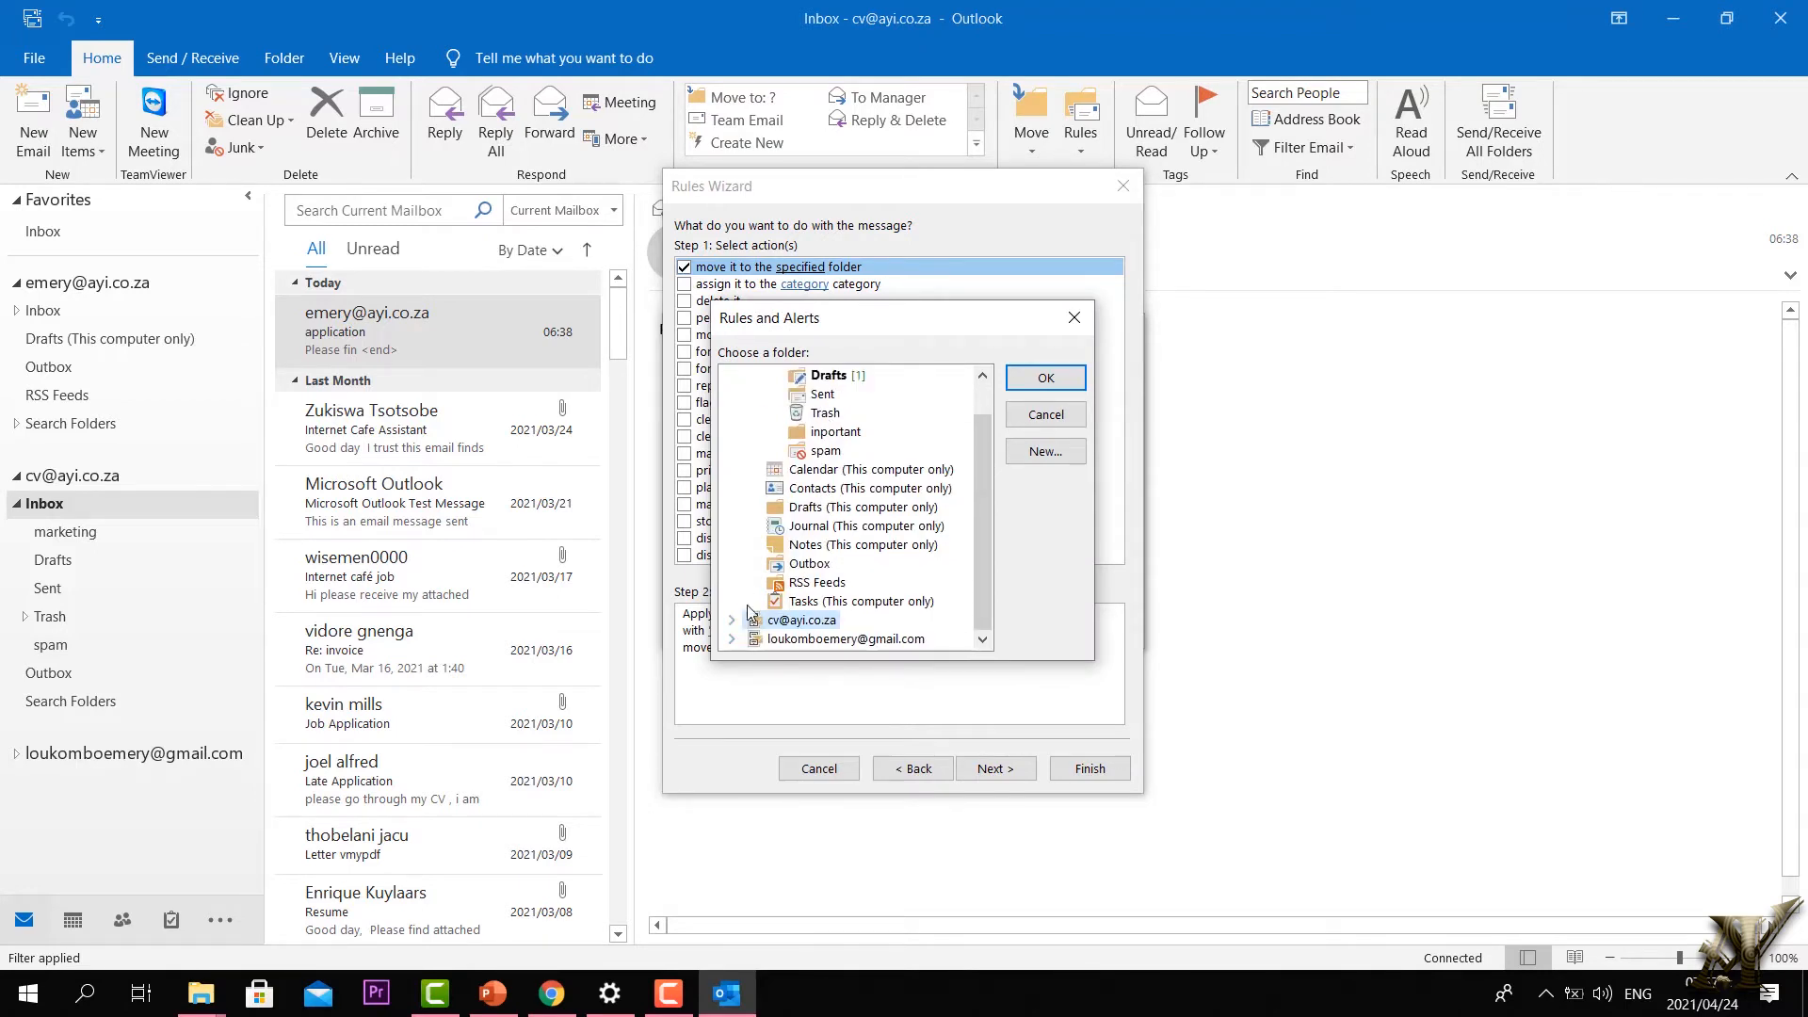
pyautogui.scroll(2, 767, 471)
pyautogui.click(733, 376)
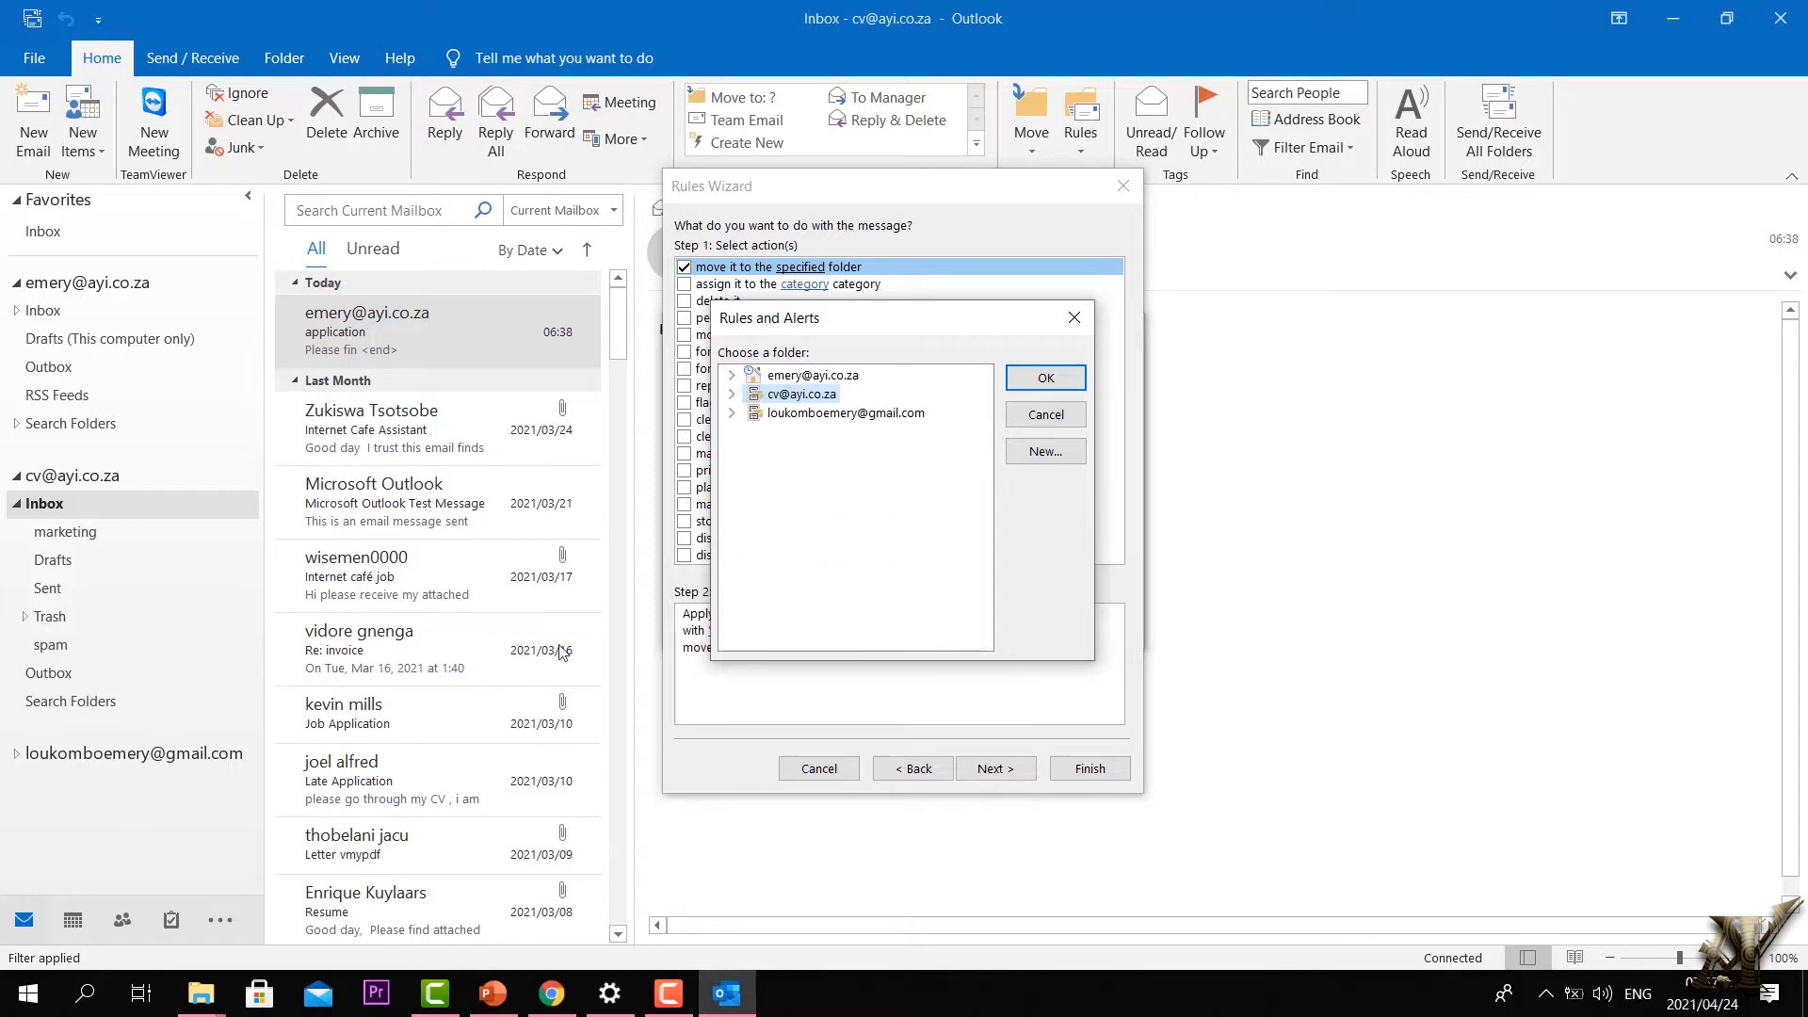
pyautogui.click(732, 394)
pyautogui.click(754, 414)
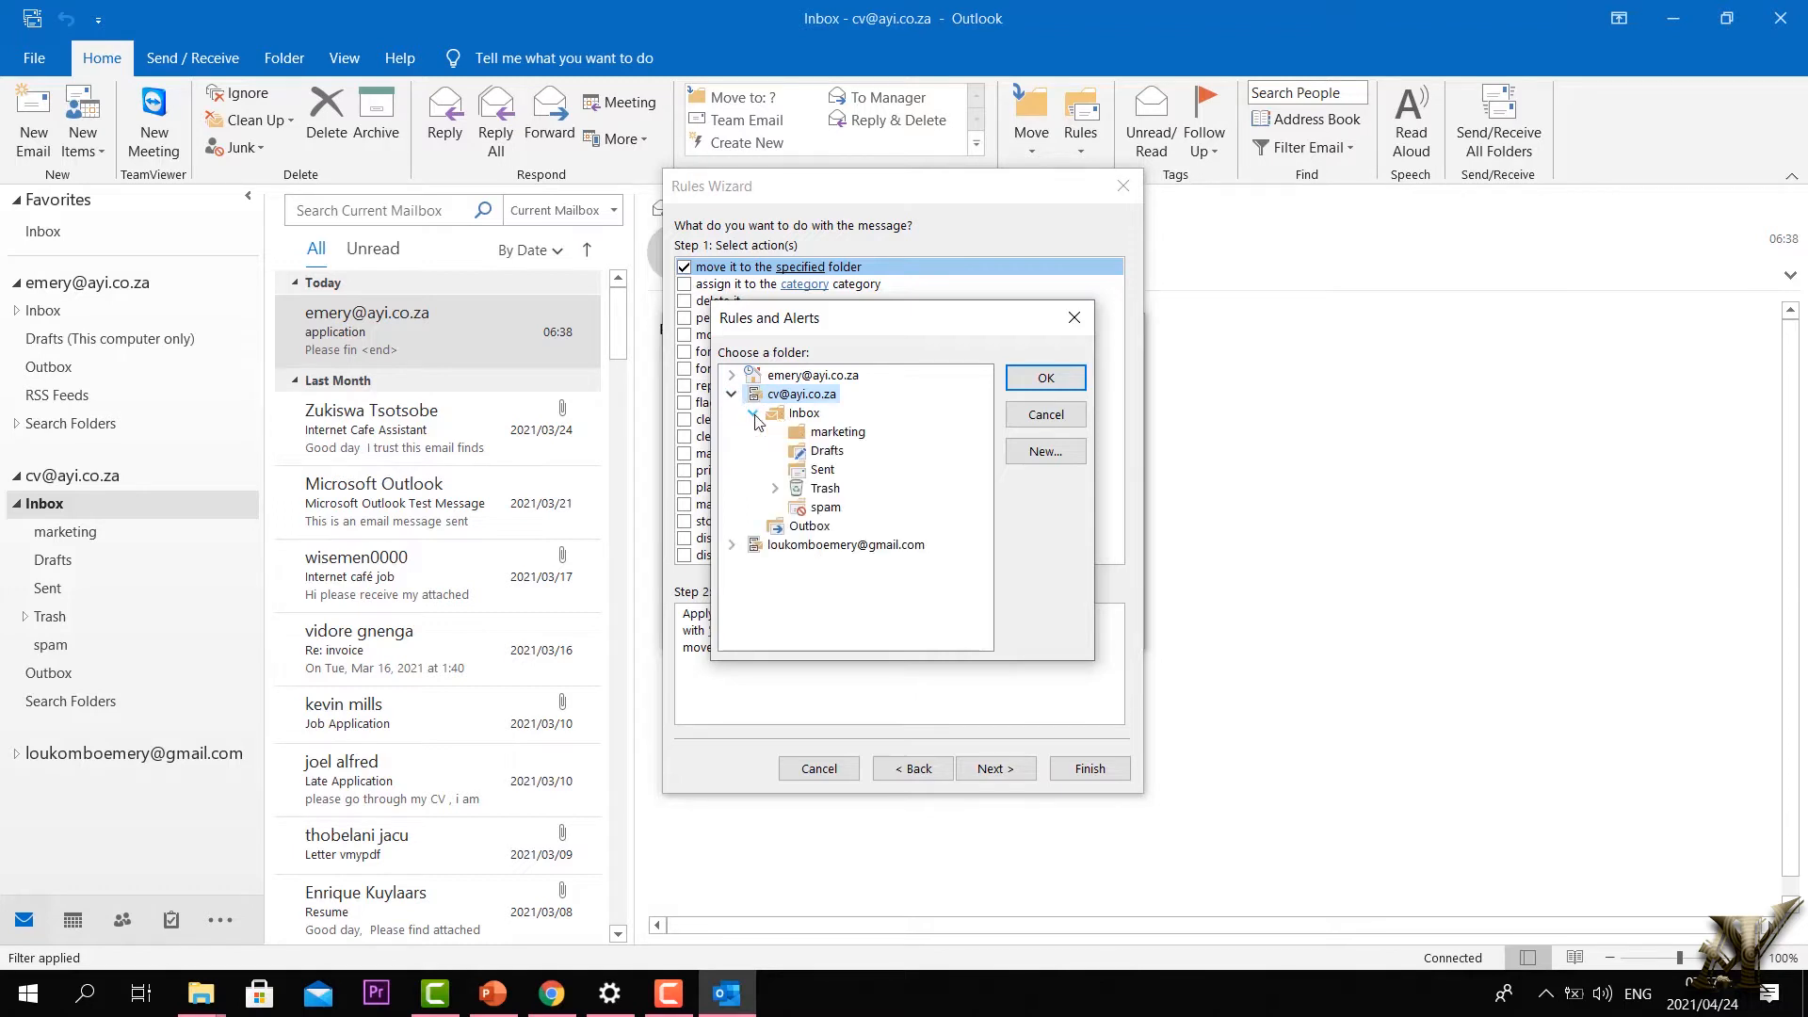
pyautogui.click(829, 434)
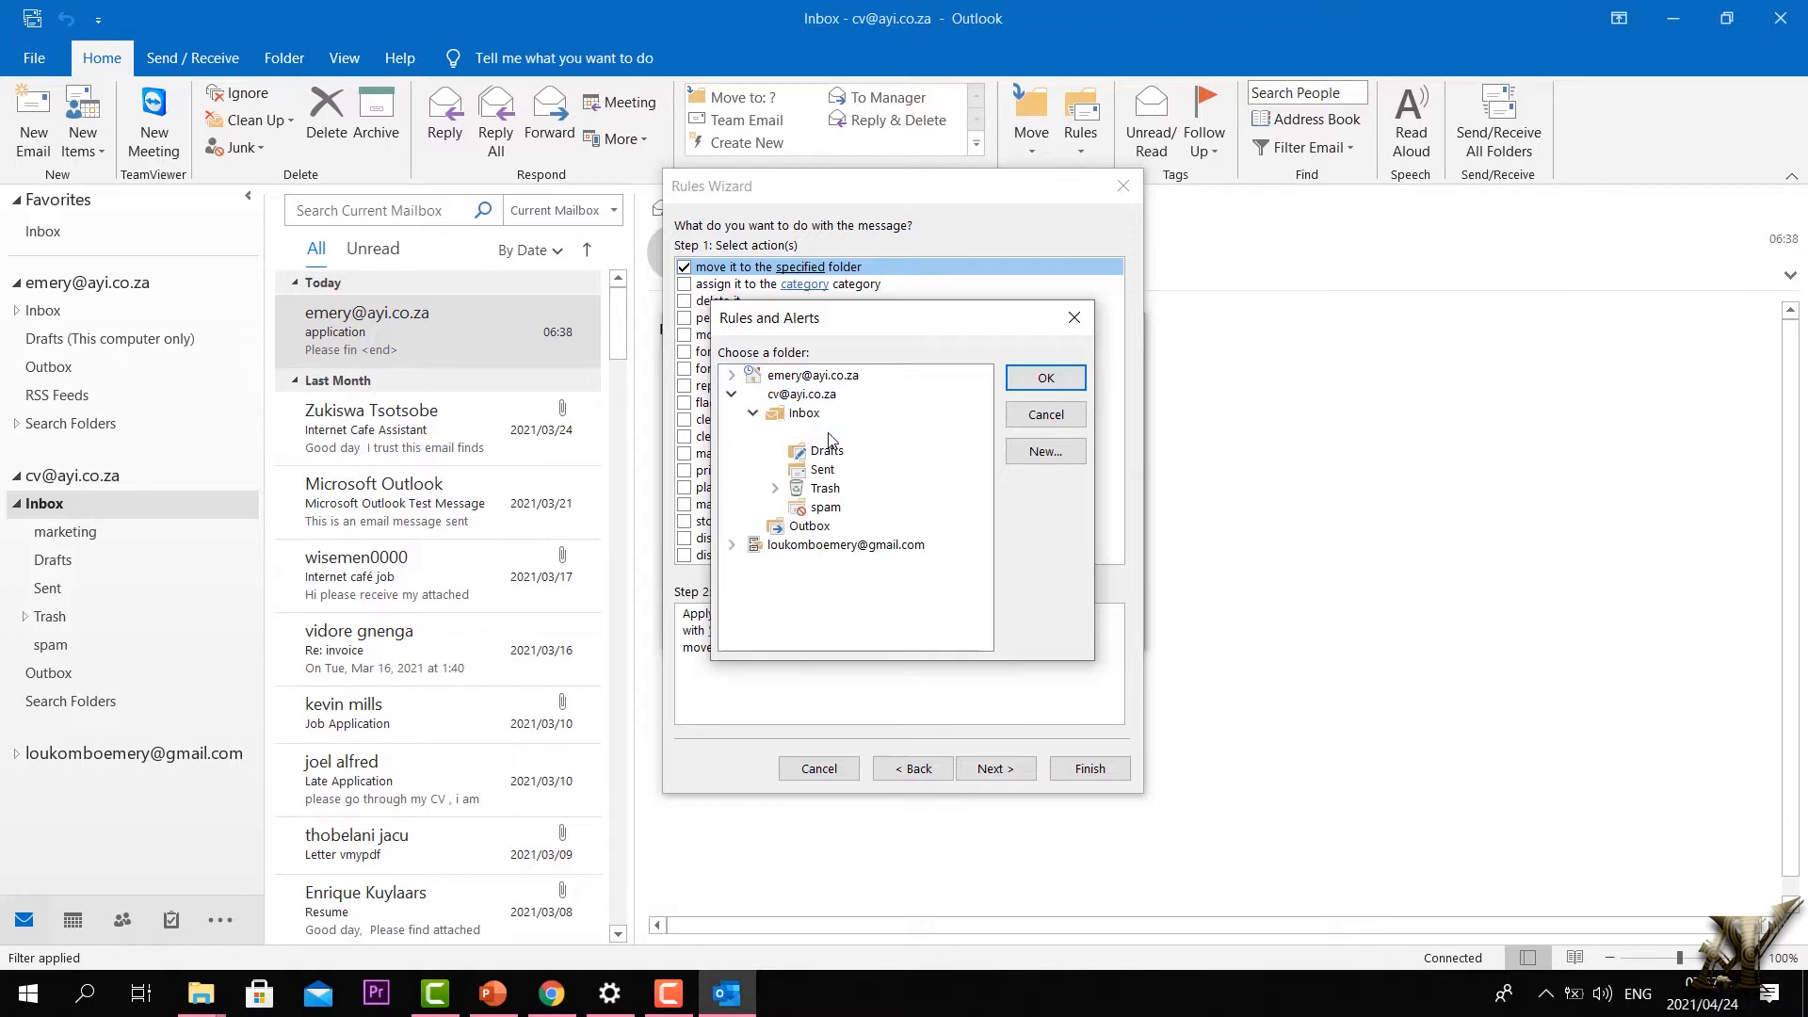
pyautogui.click(1047, 378)
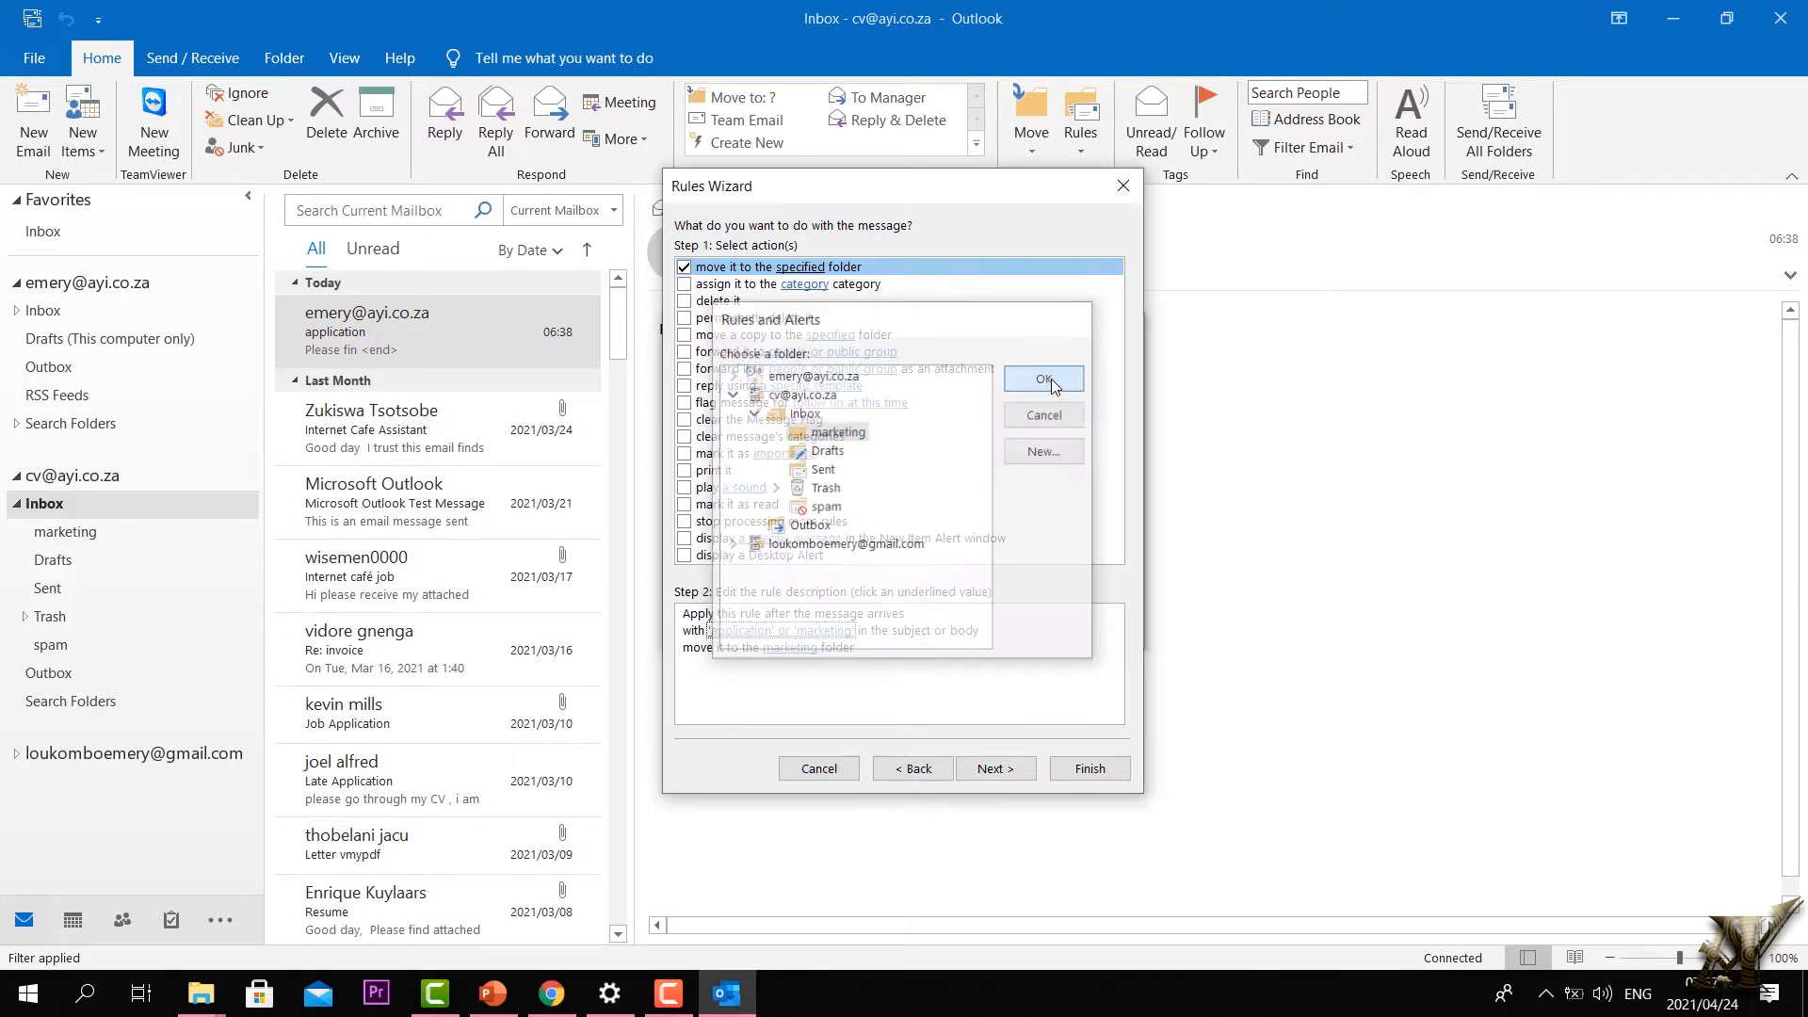
pyautogui.click(994, 780)
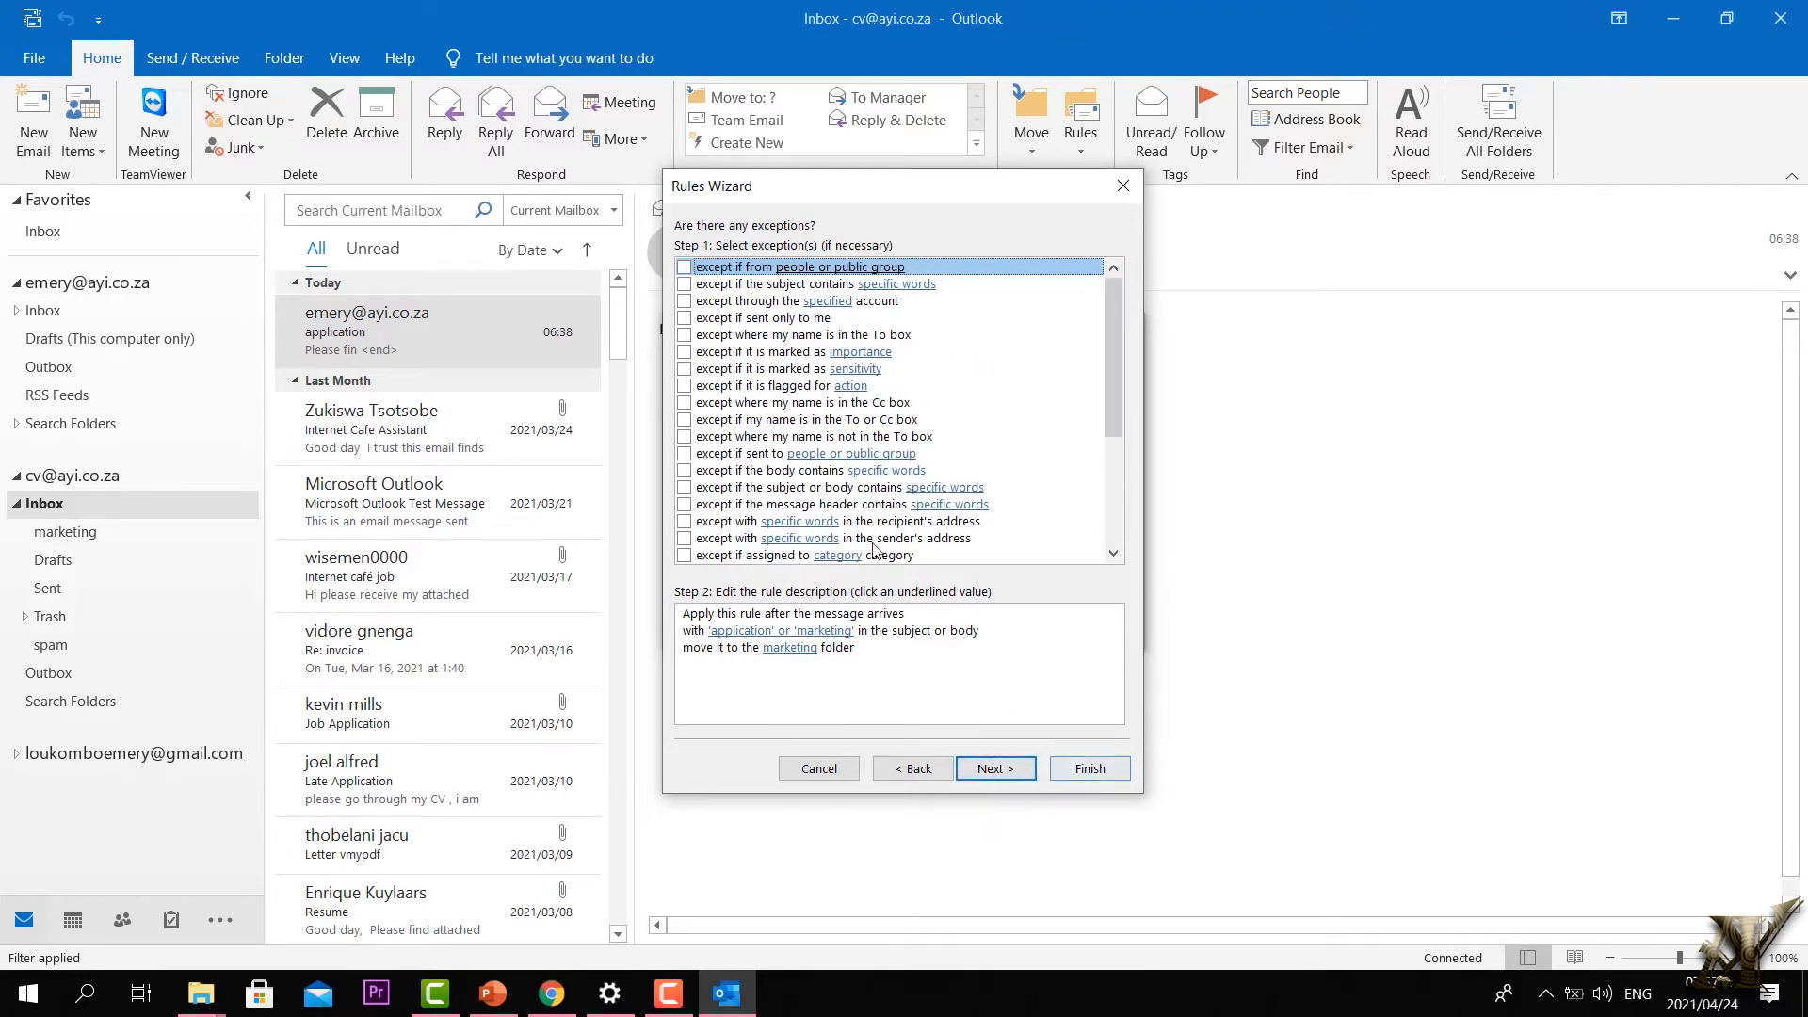
# Step: Skip all exceptions and finish saving the marketing rule
pyautogui.press('Tab')
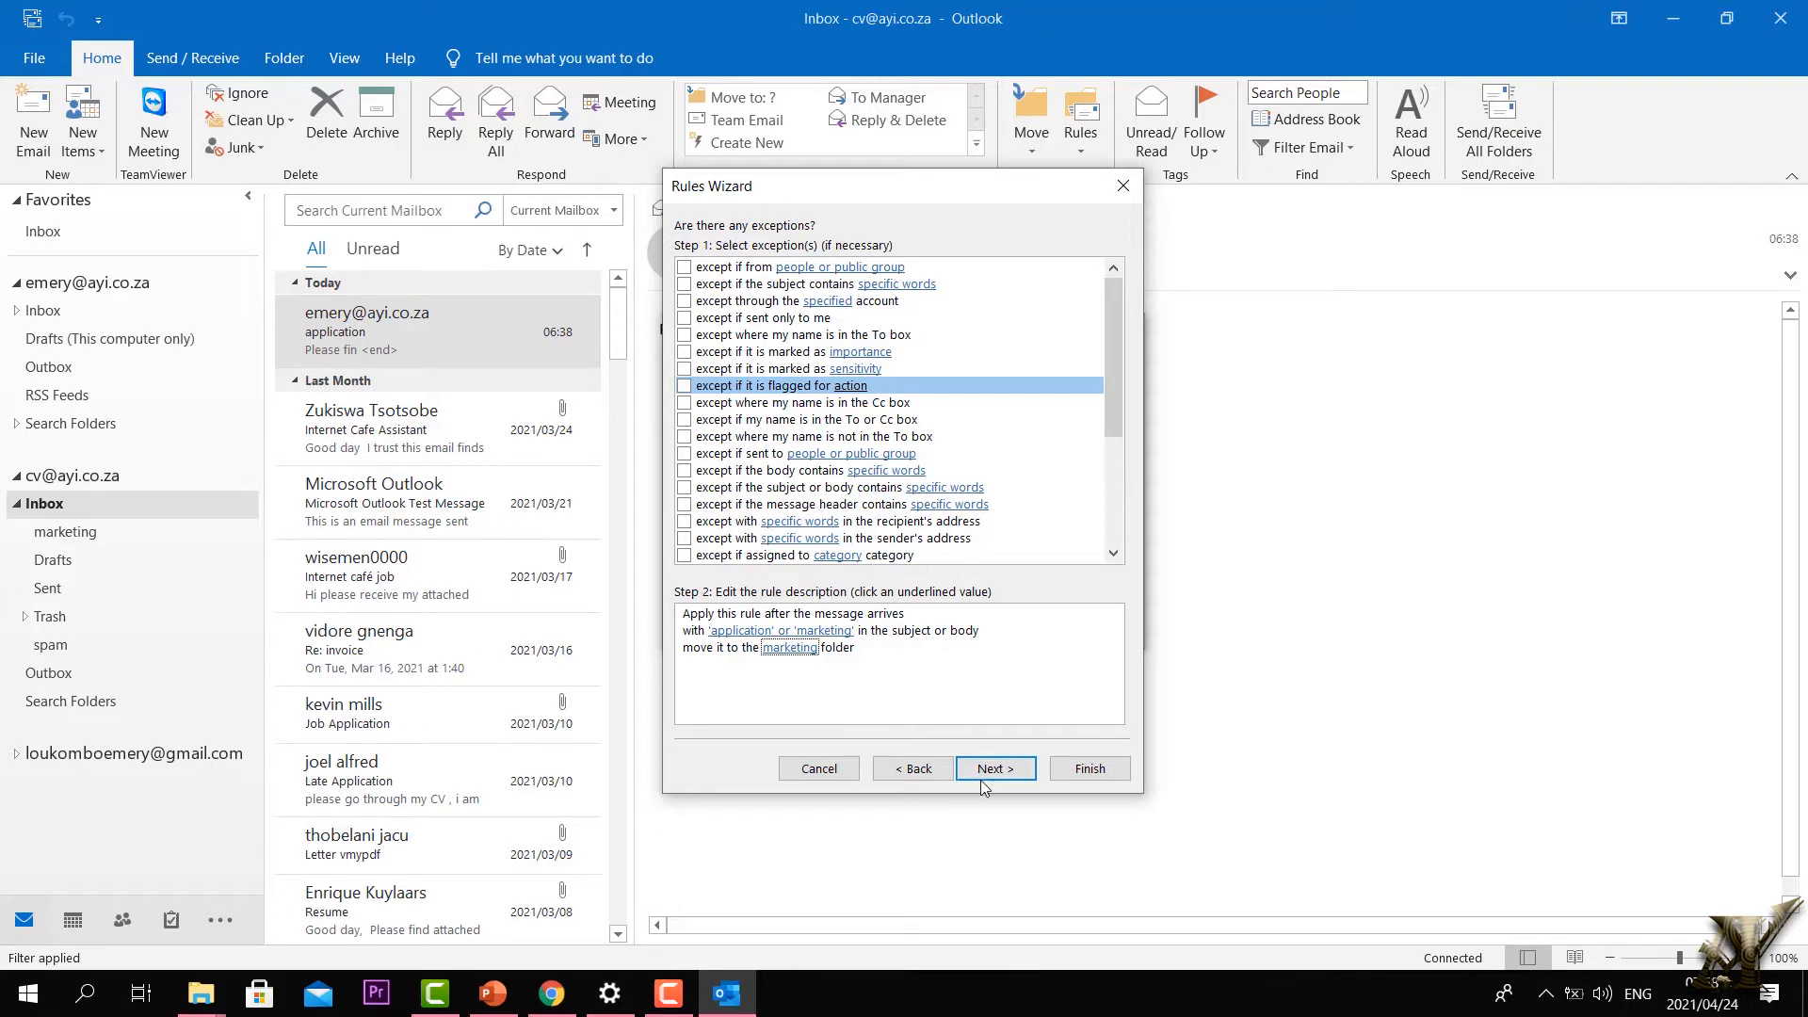
pyautogui.click(983, 776)
pyautogui.click(1078, 765)
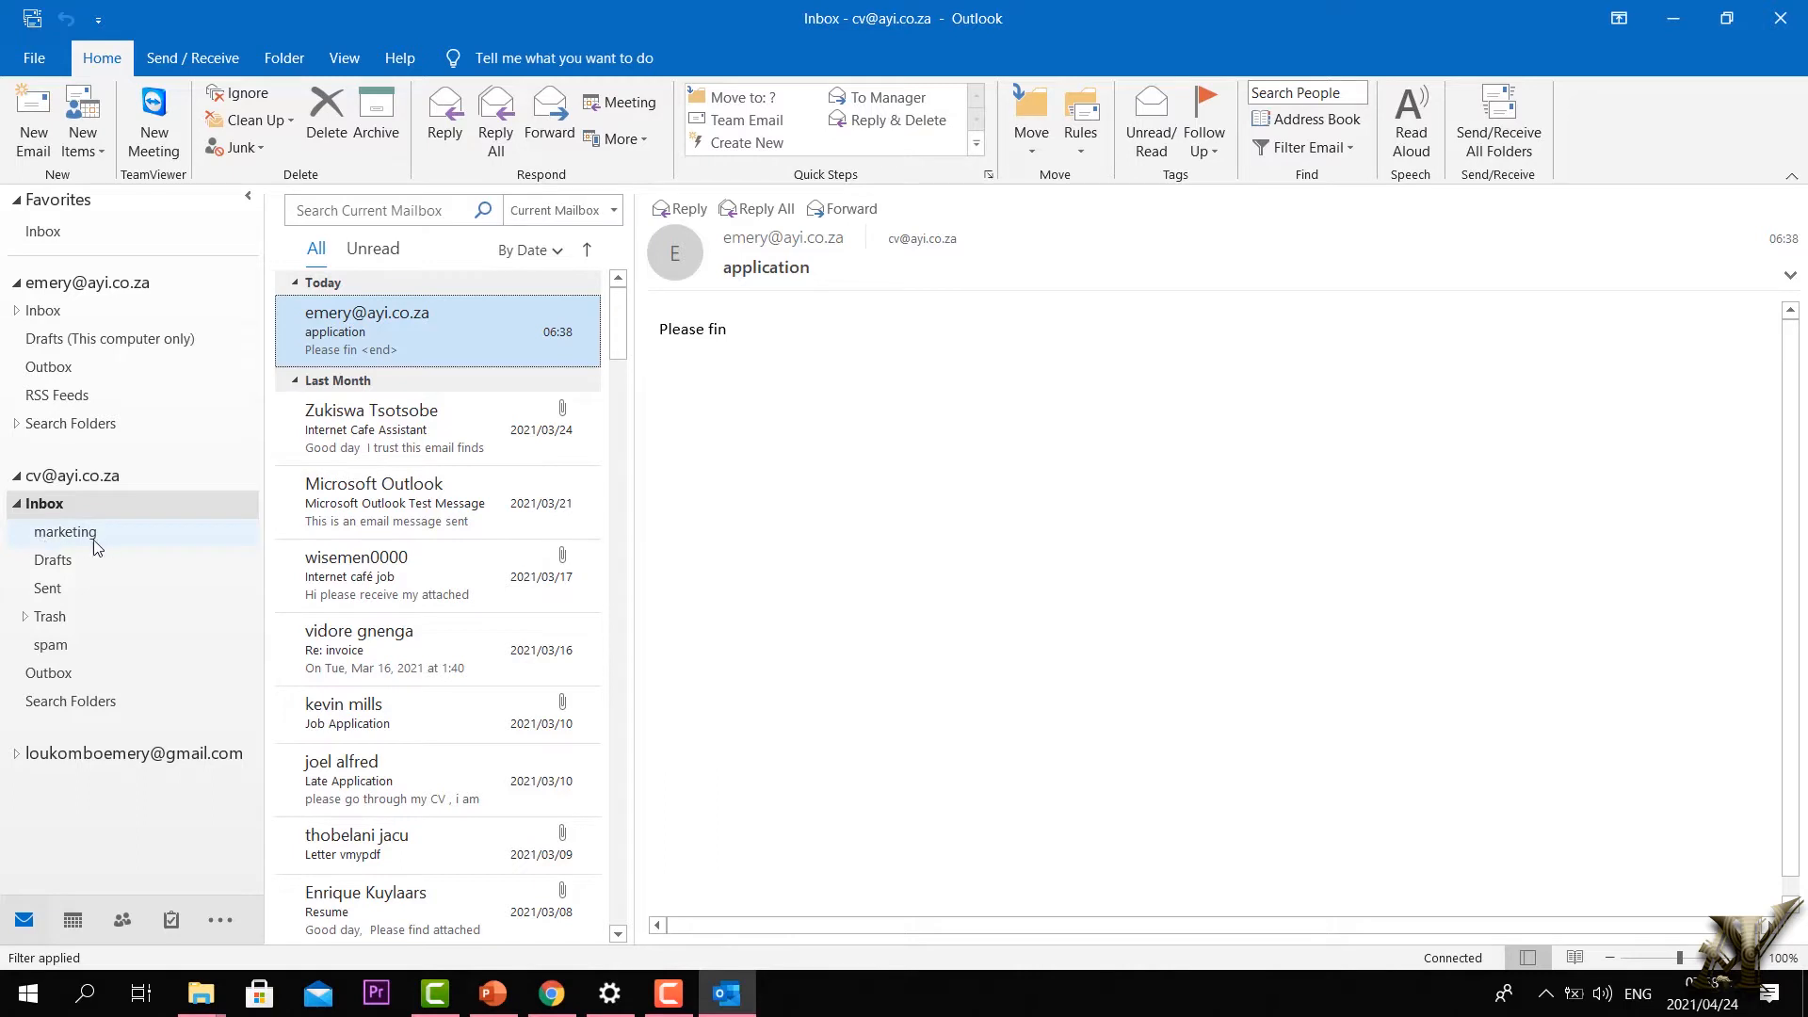
# Step: Check the marketing and reception folders, then return to the Inbox
pyautogui.click(63, 537)
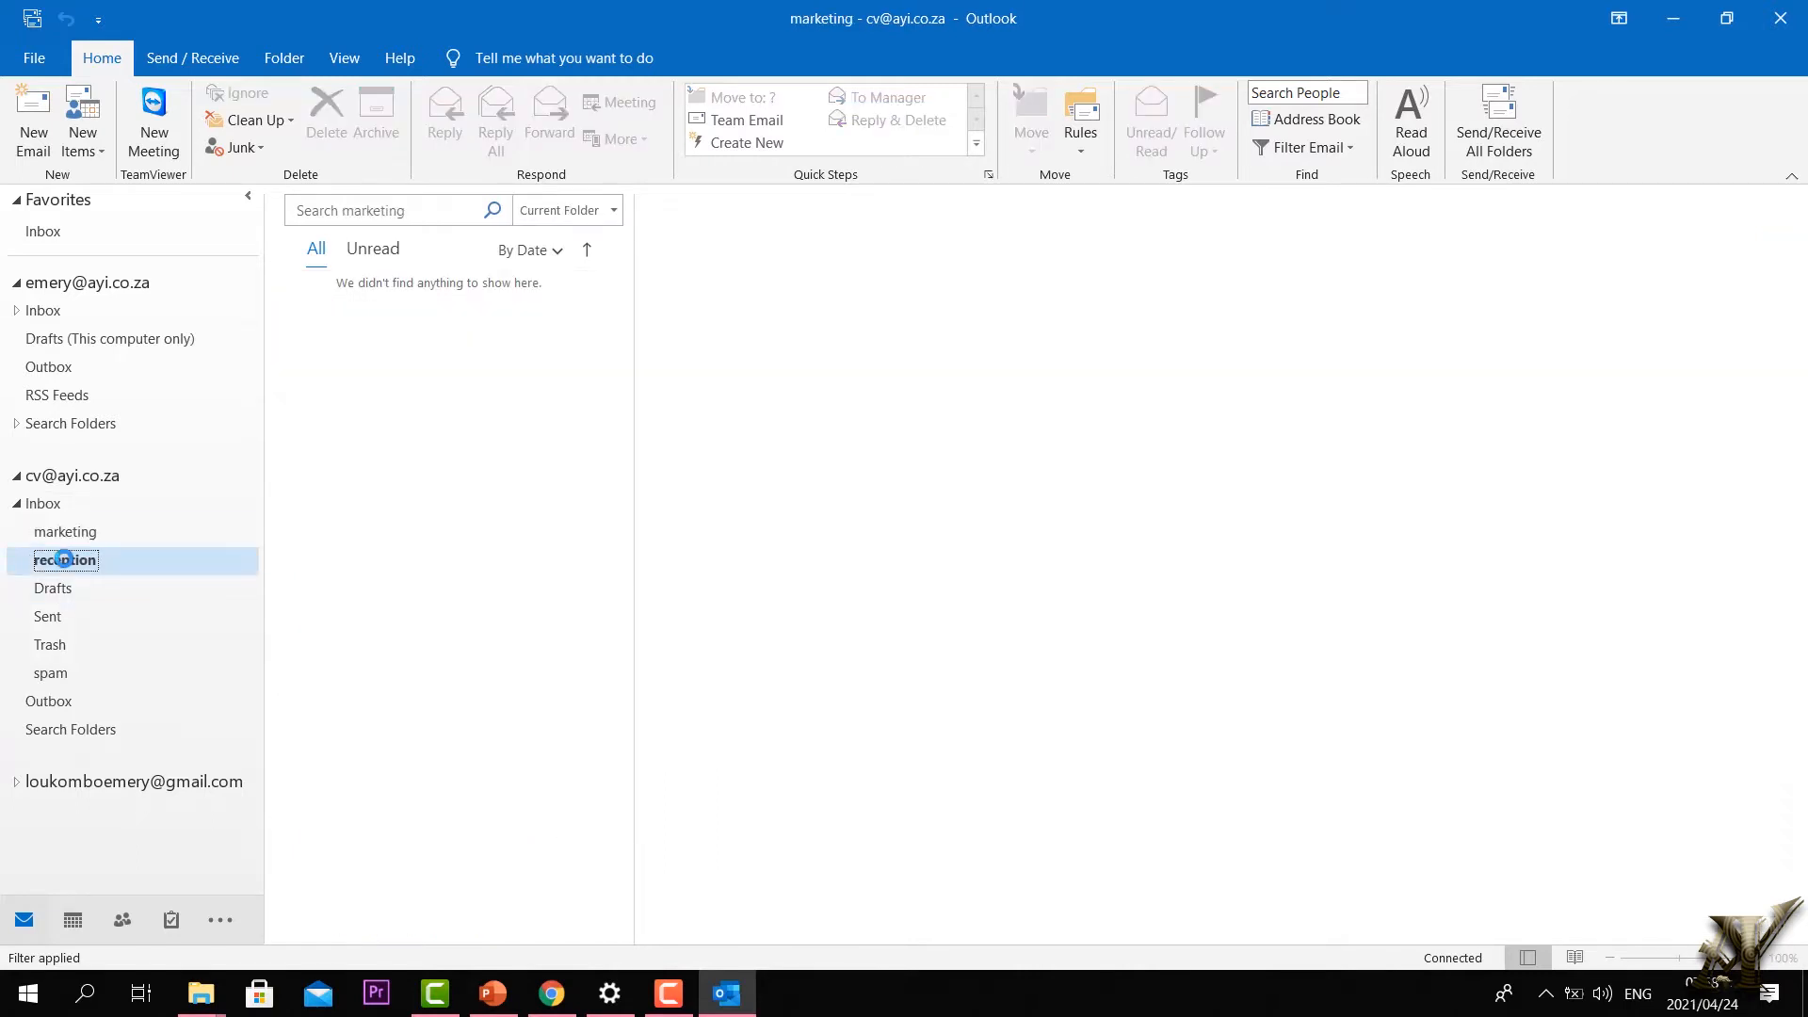
pyautogui.click(63, 560)
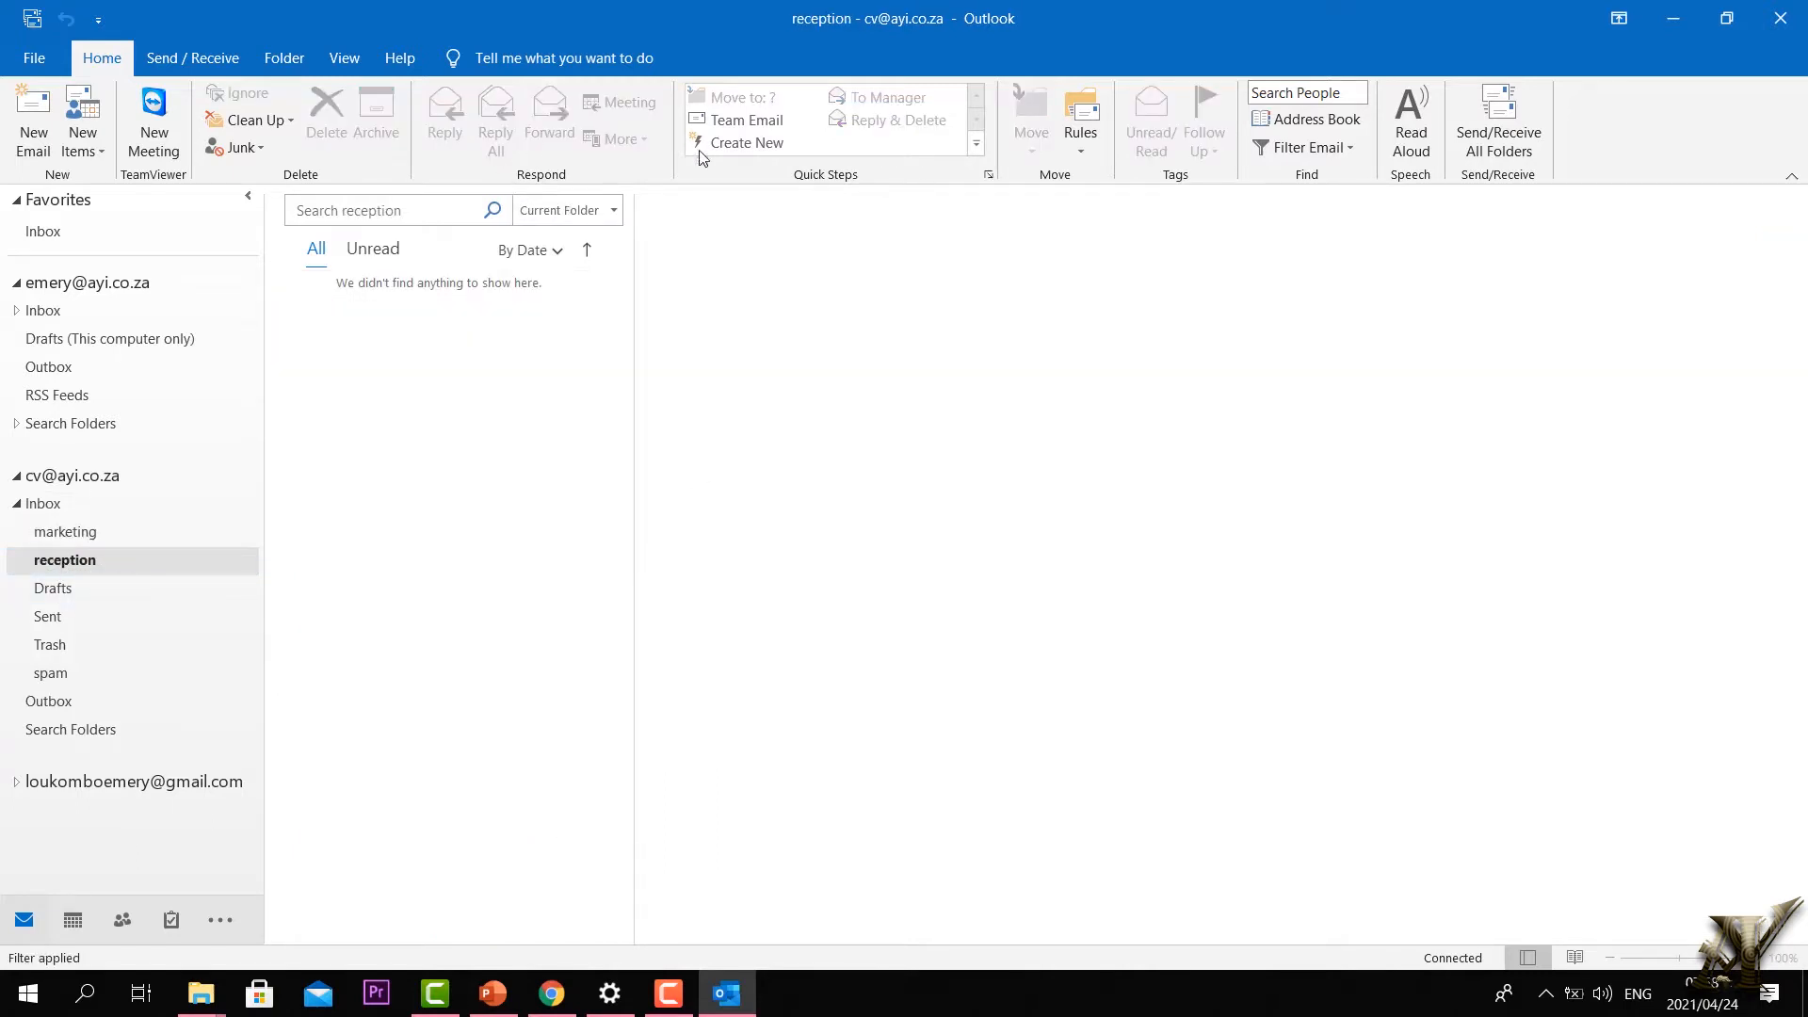
pyautogui.click(1080, 134)
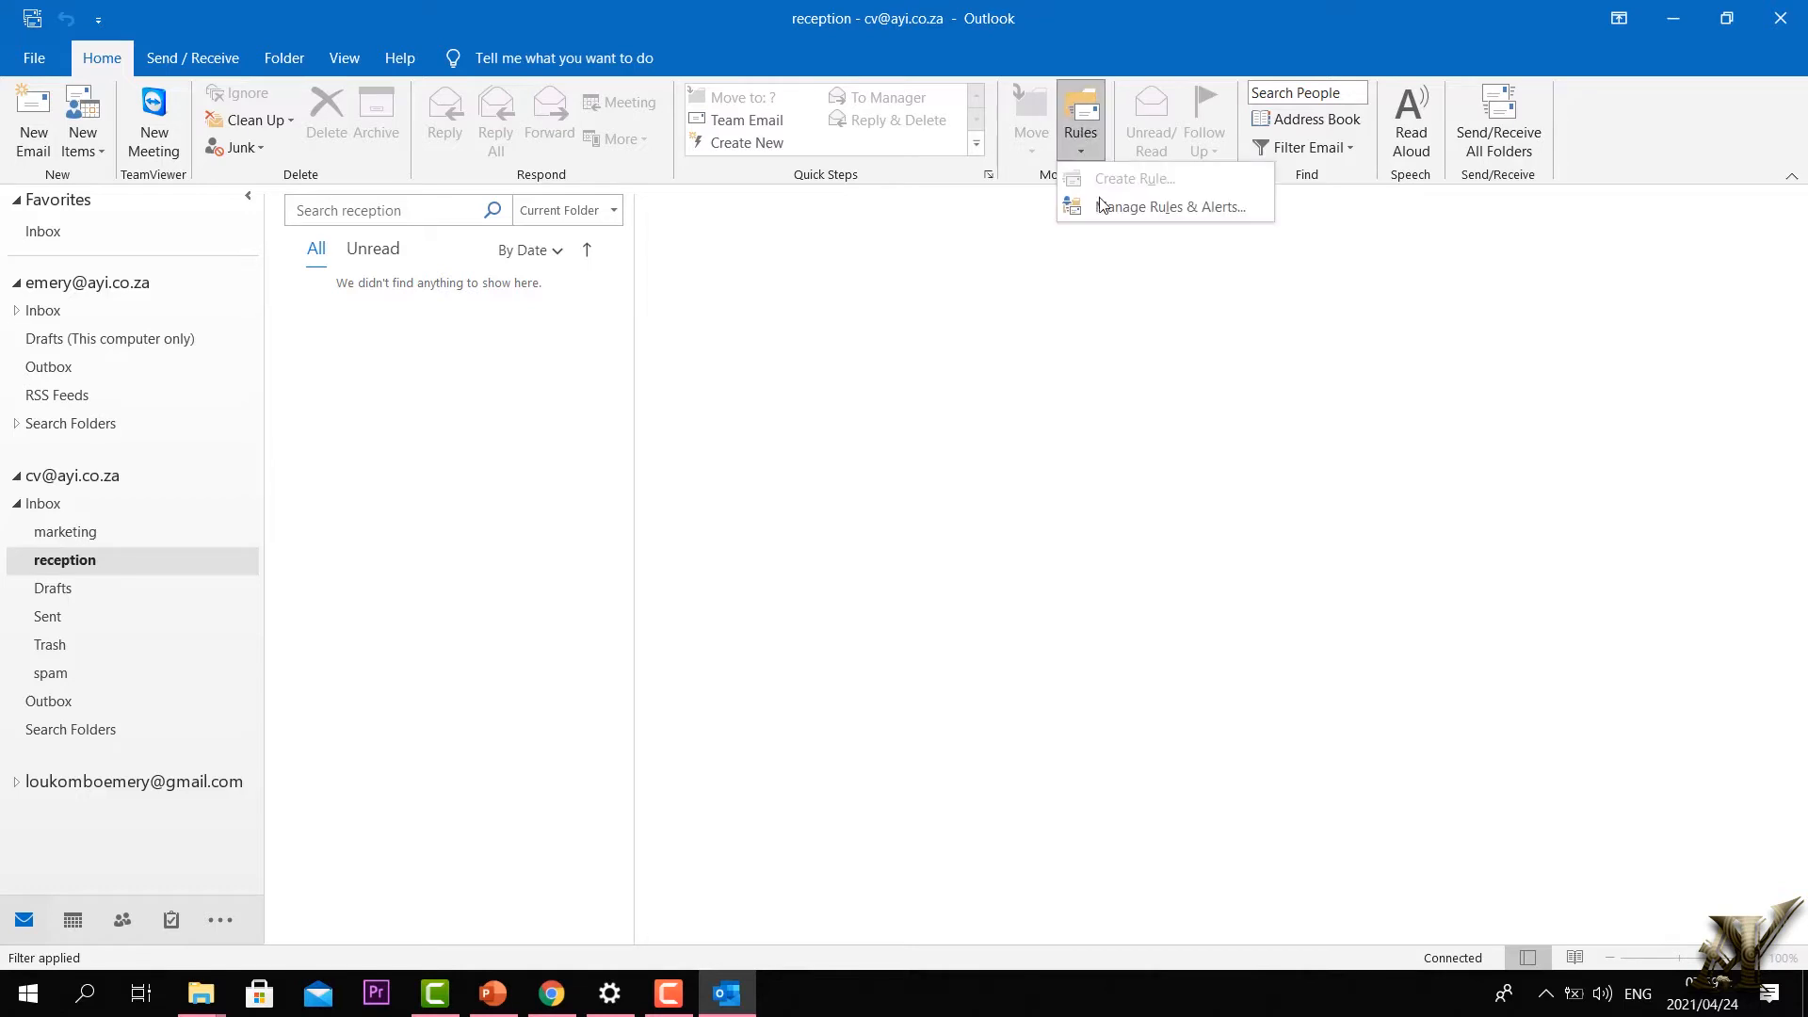
pyautogui.click(132, 640)
pyautogui.click(56, 509)
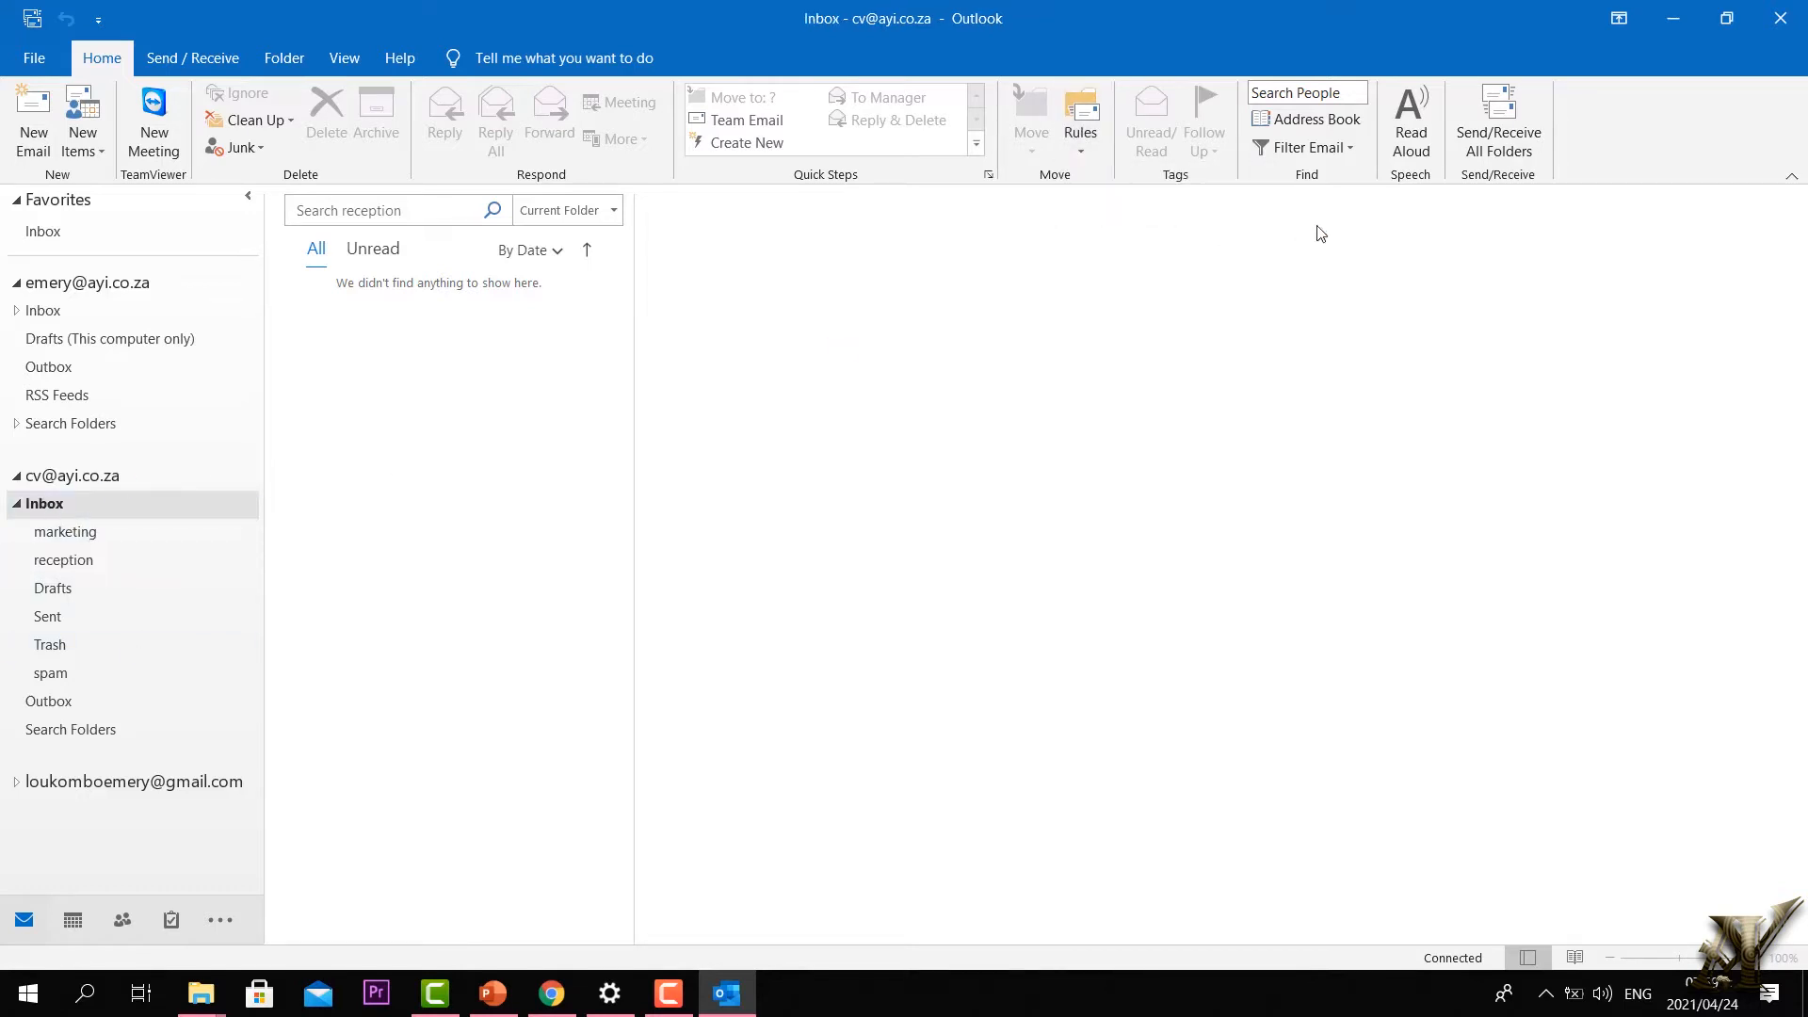
# Step: Start a new rule from the application email using Create Rule's Advanced Options
pyautogui.click(1081, 137)
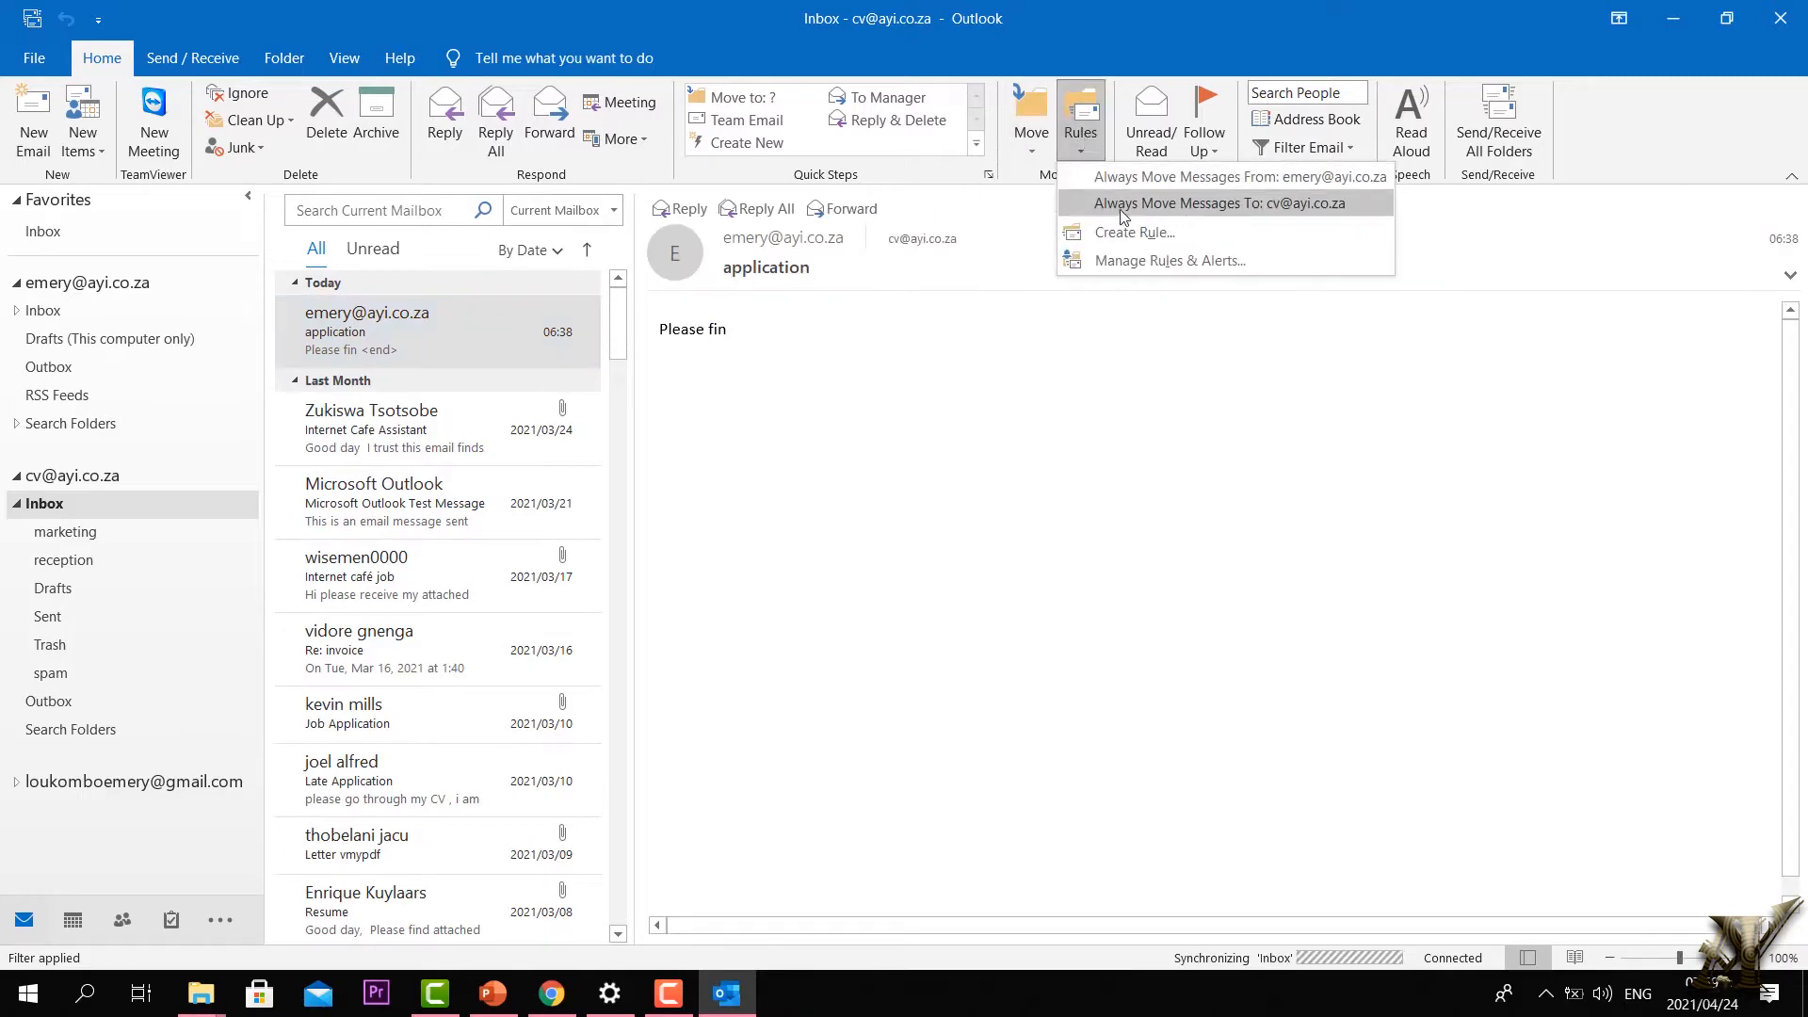
pyautogui.click(1124, 236)
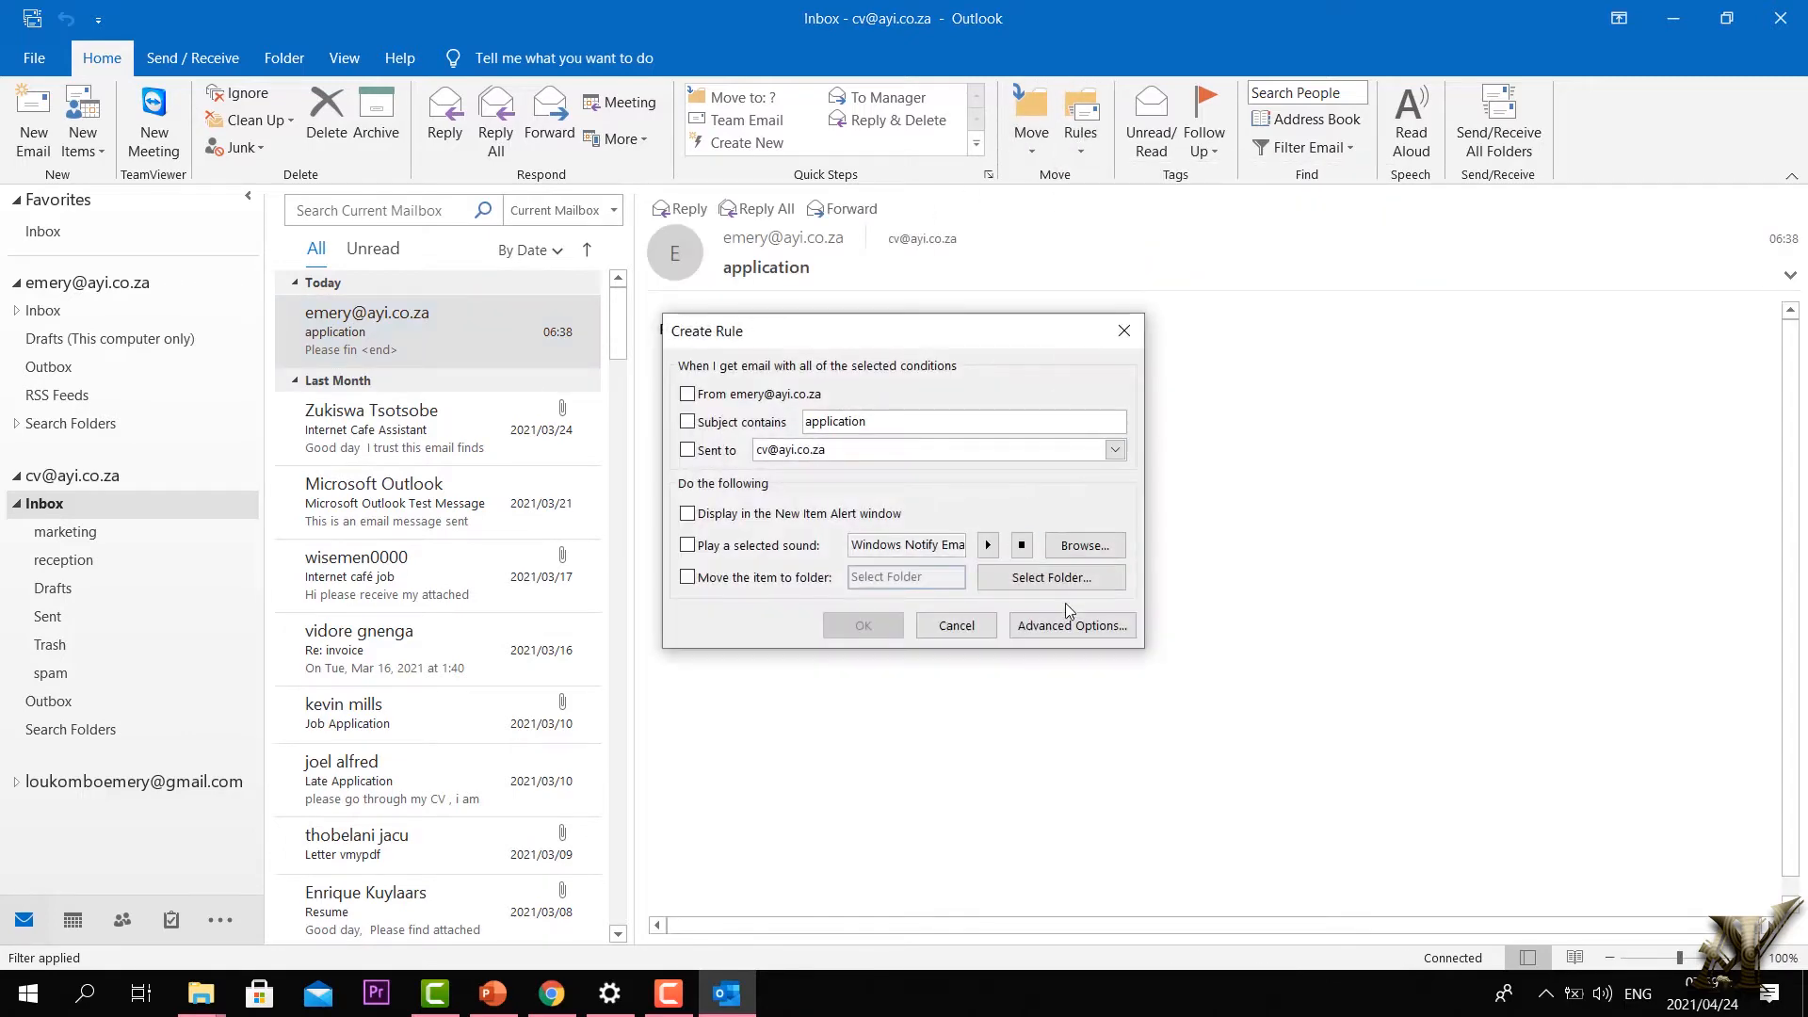
pyautogui.click(1062, 625)
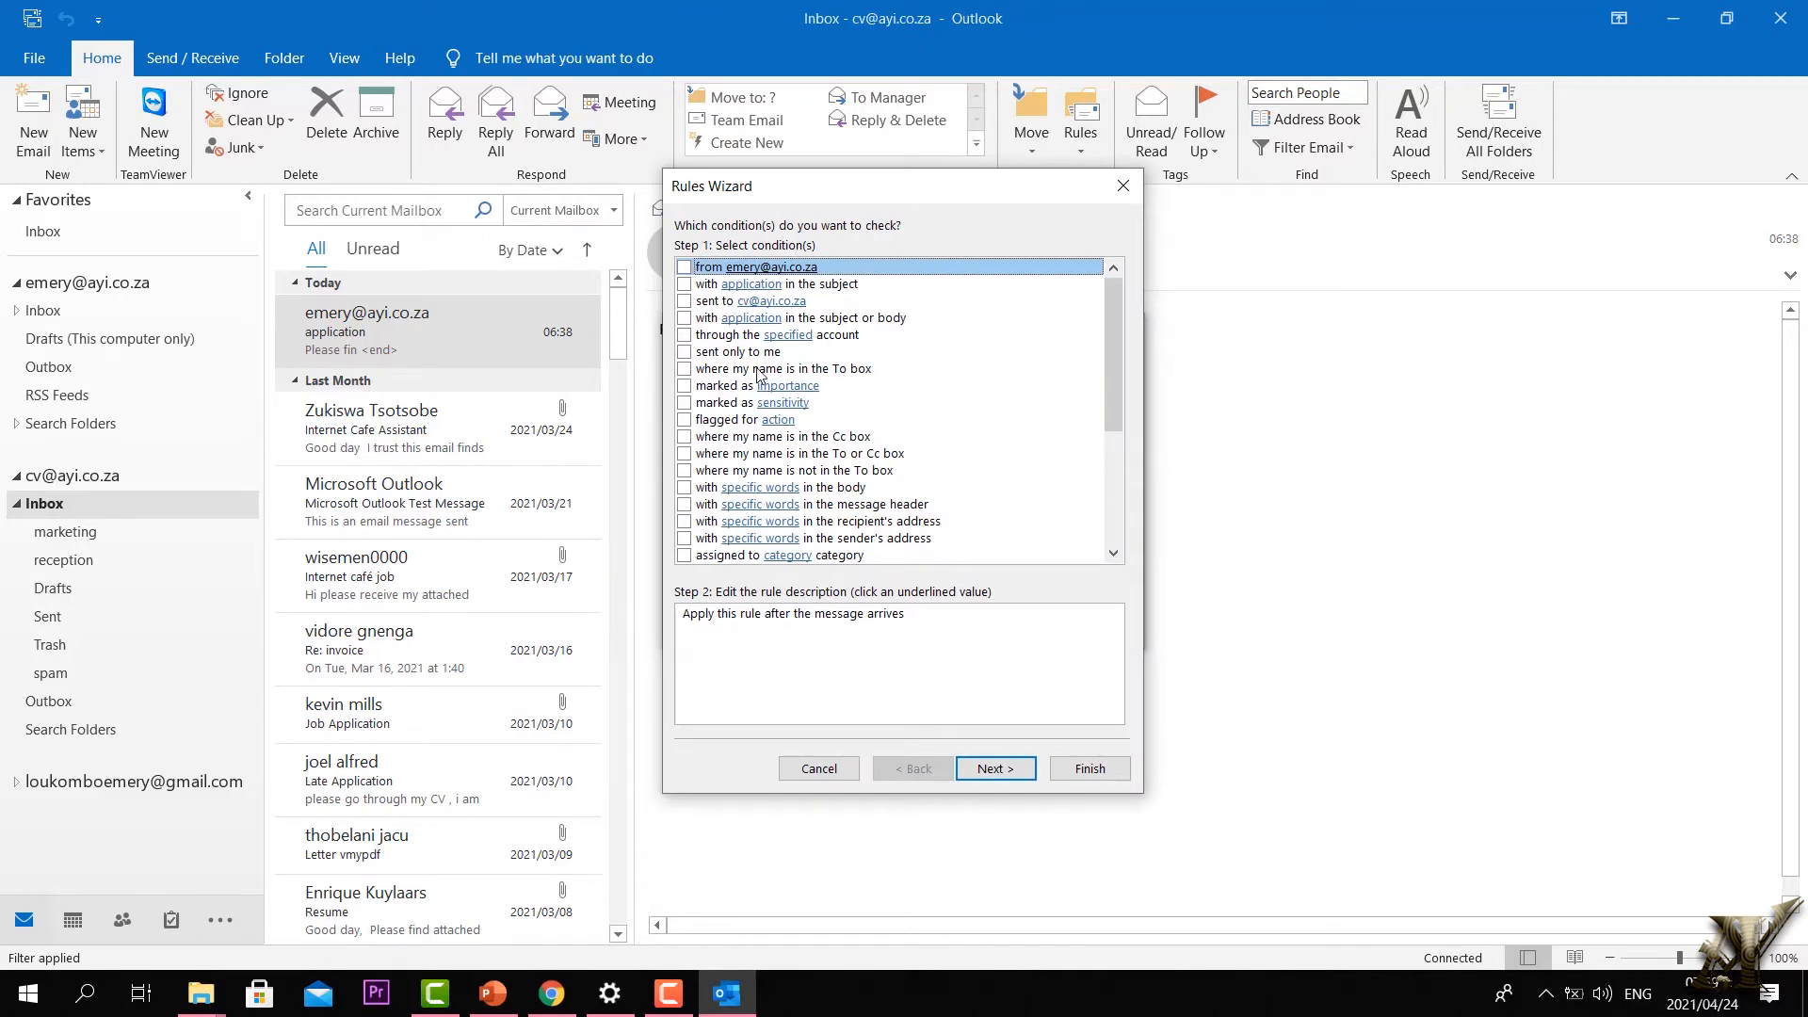
# Step: Set the condition to subject containing 'application' or 'reception' and continue to actions
pyautogui.click(833, 285)
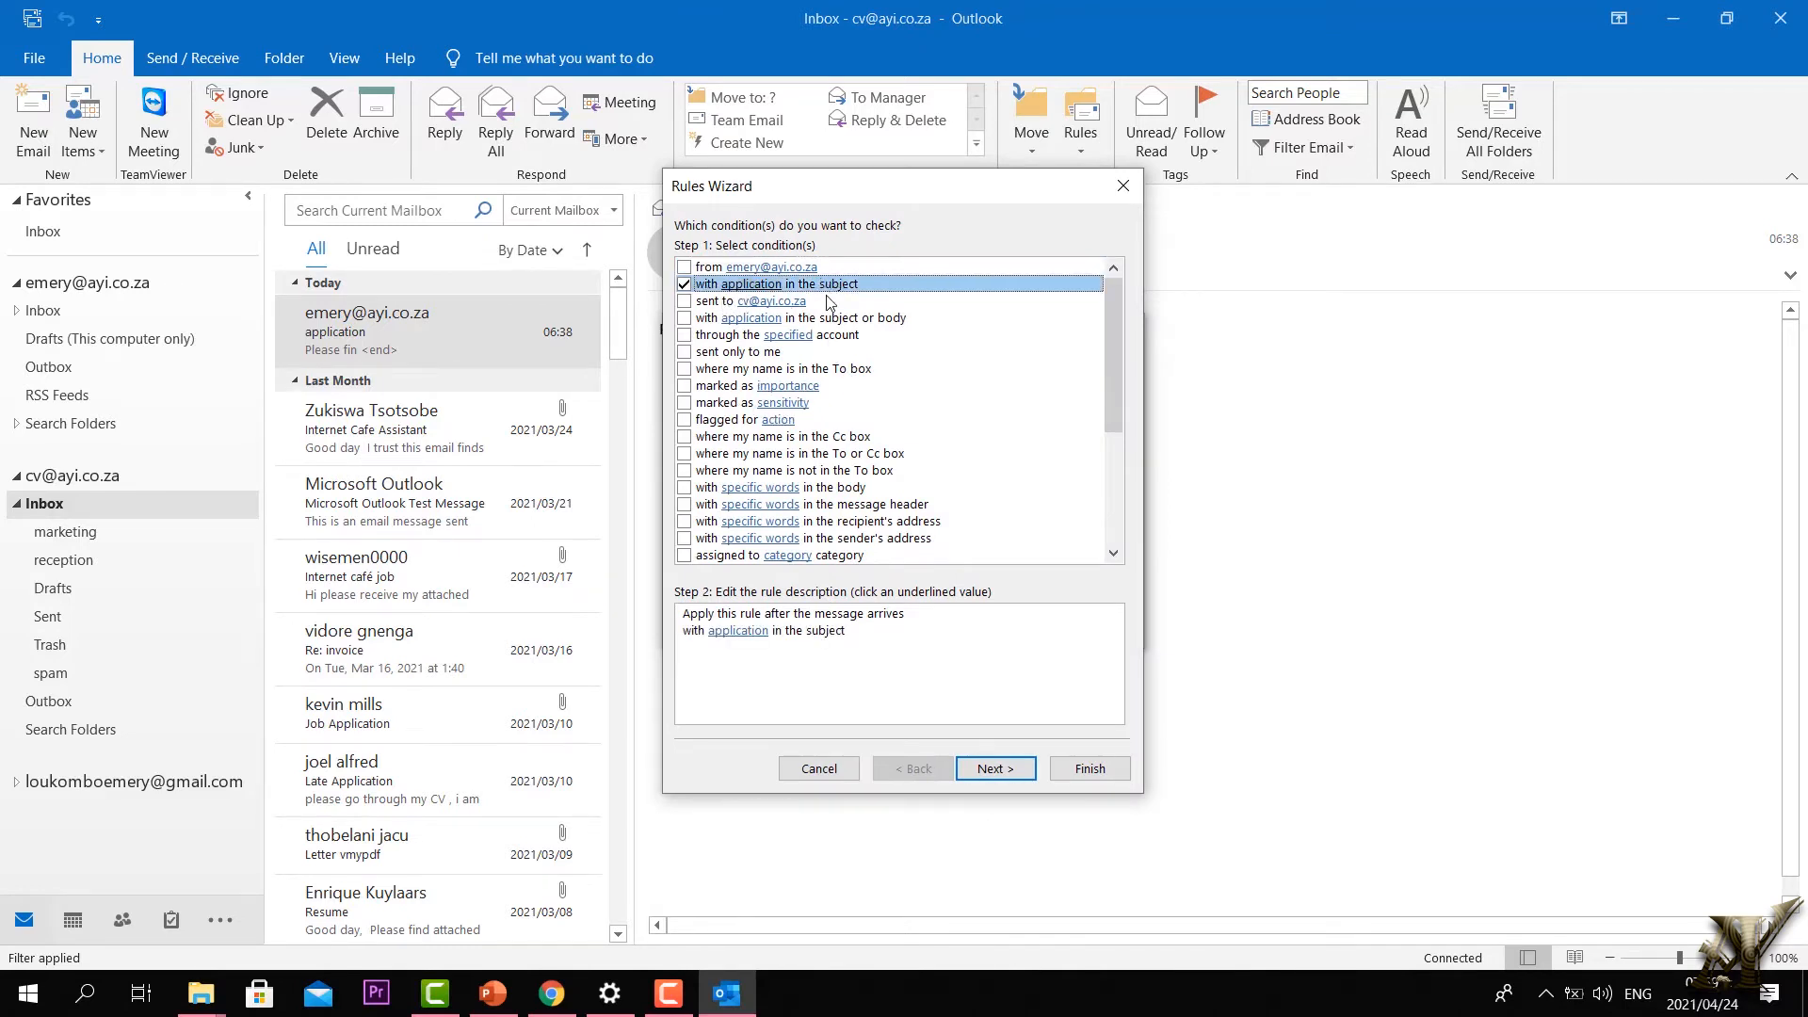
pyautogui.click(747, 638)
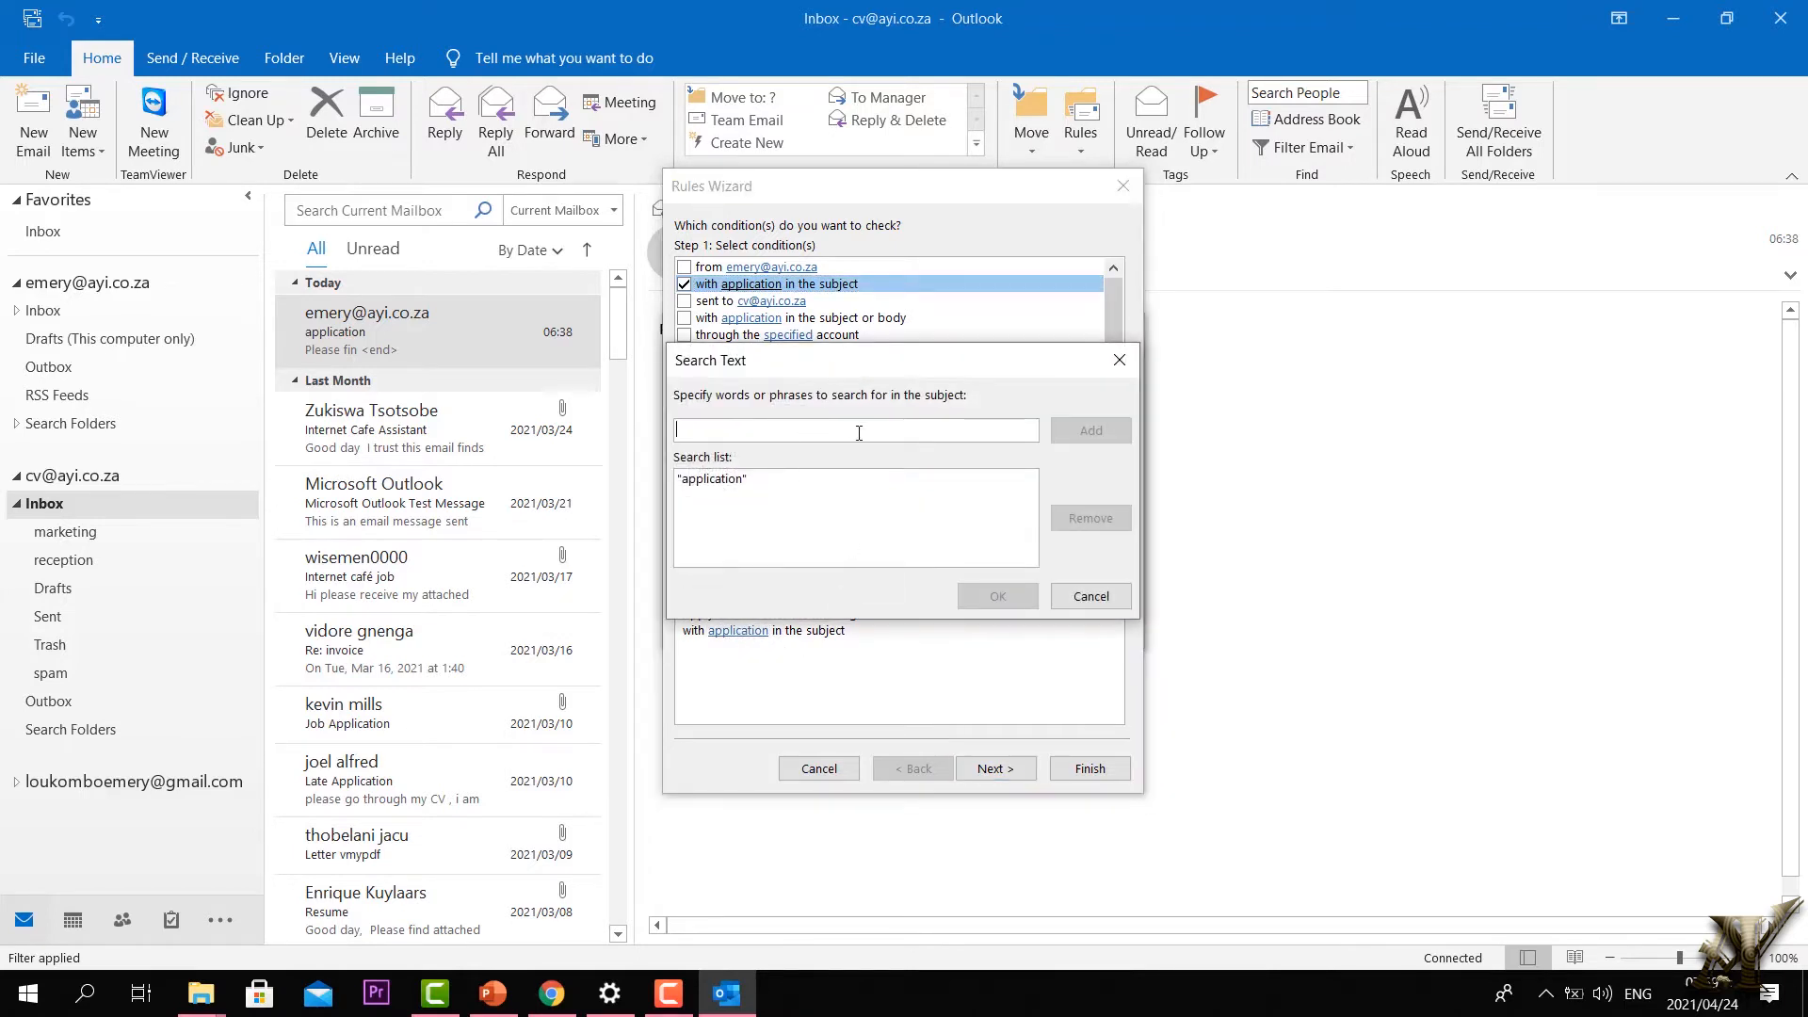
pyautogui.write('reception')
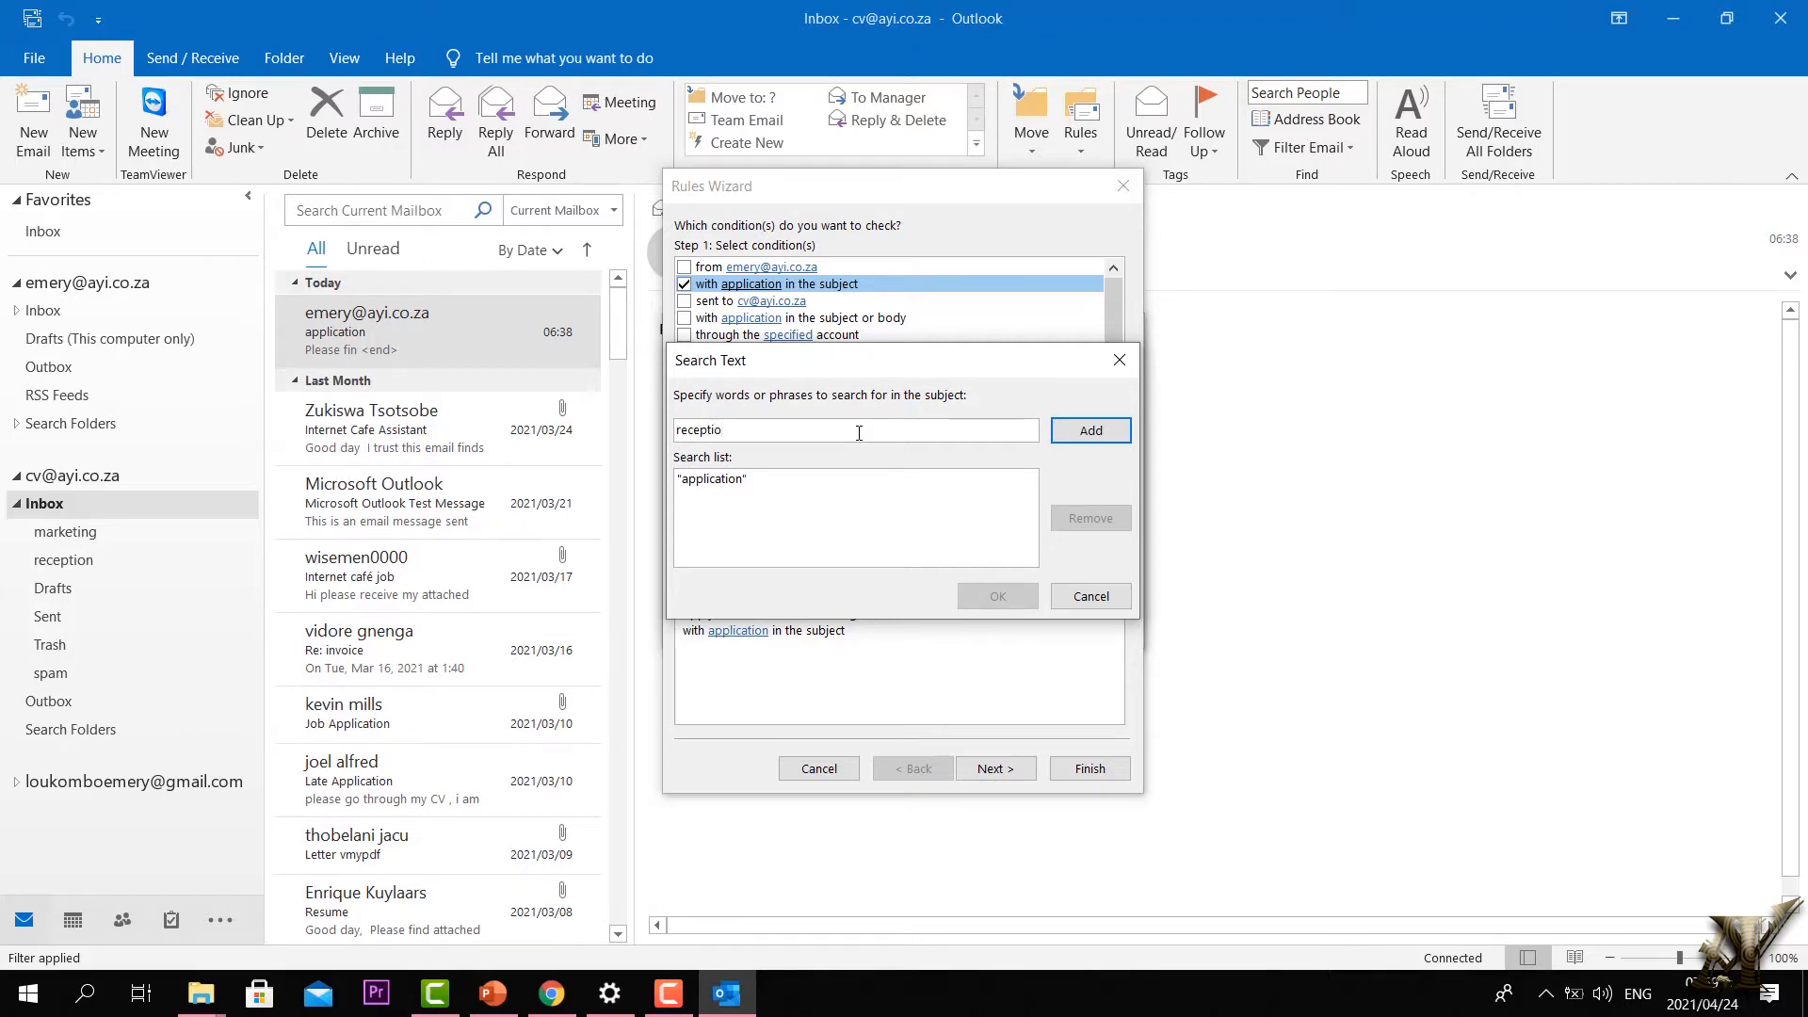
pyautogui.click(1083, 426)
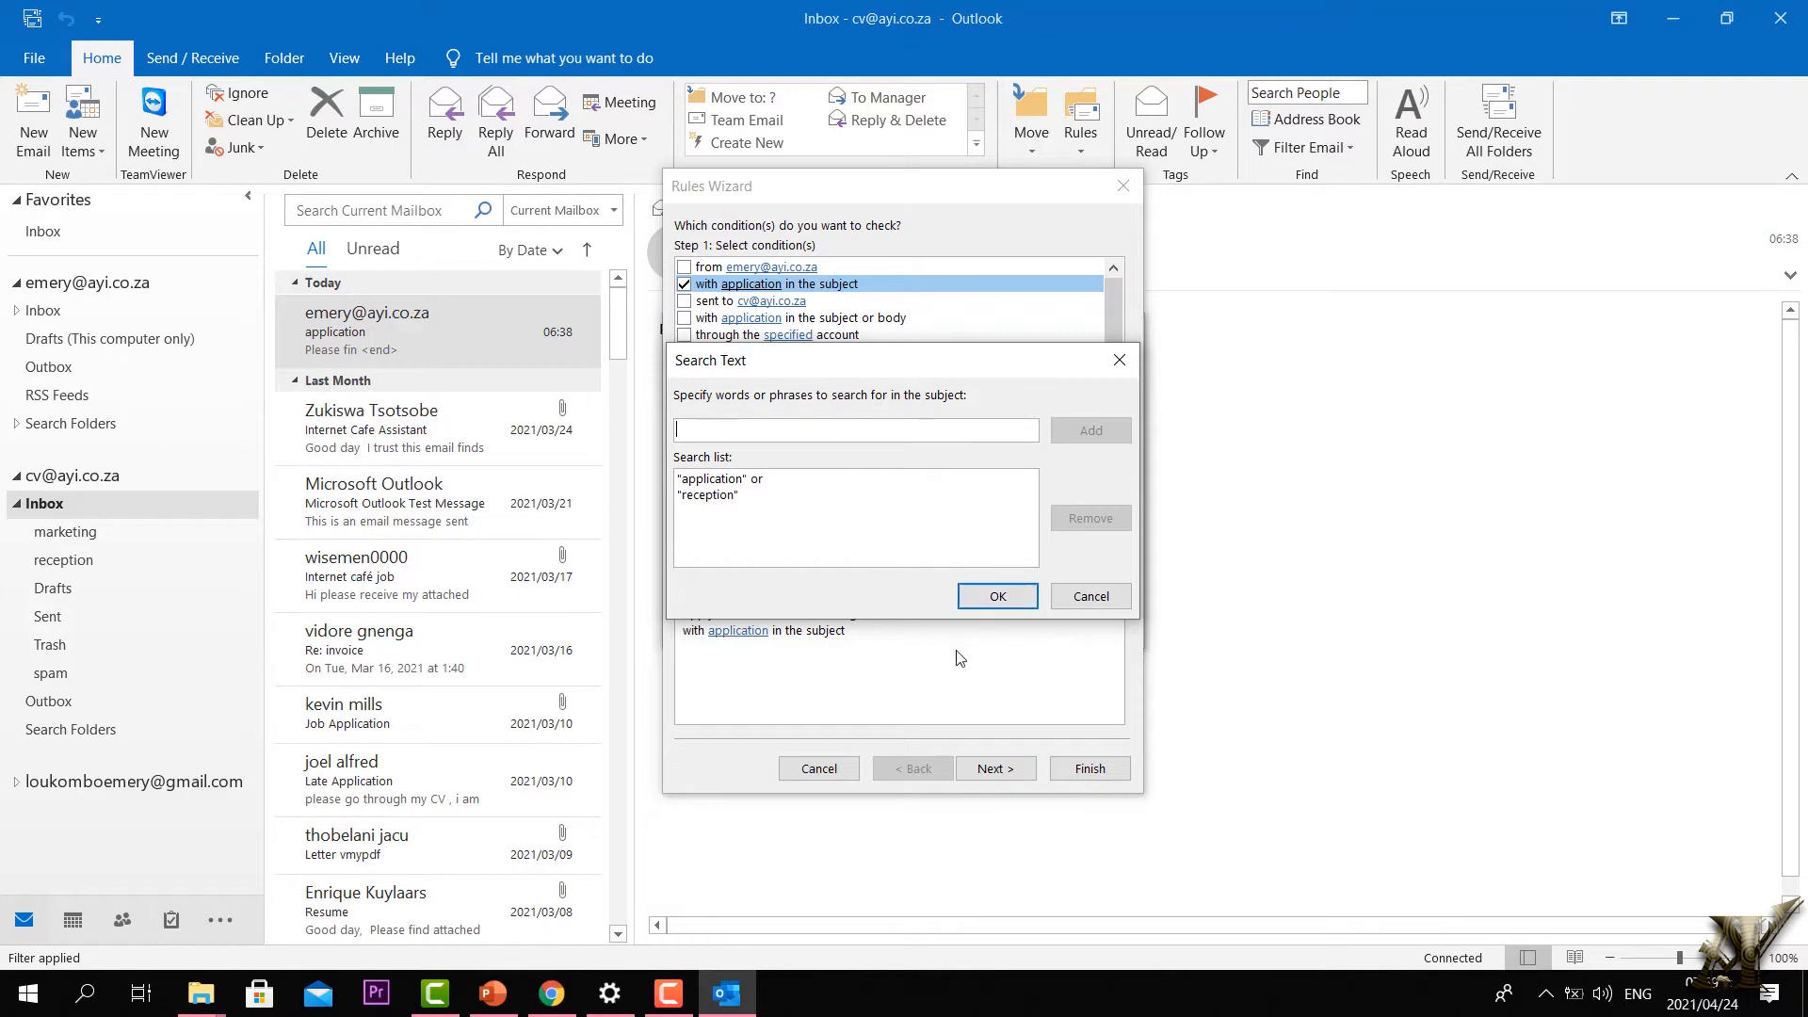
pyautogui.click(996, 598)
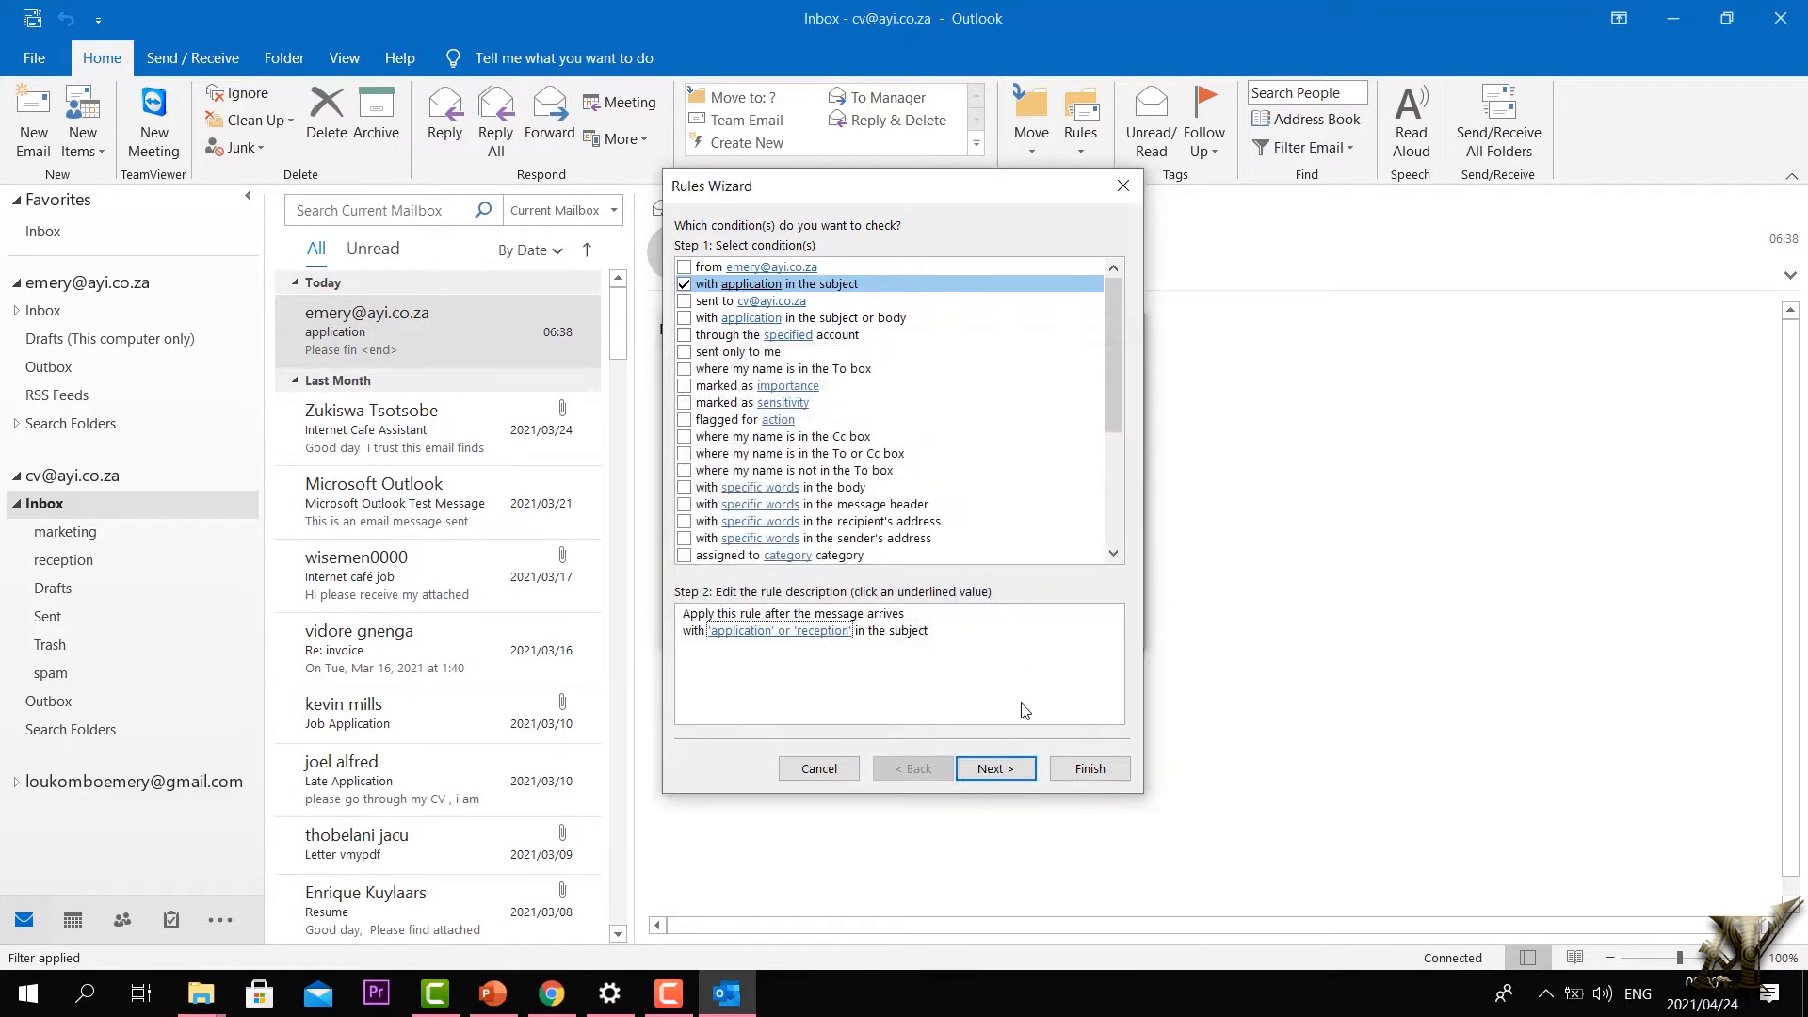
pyautogui.click(994, 769)
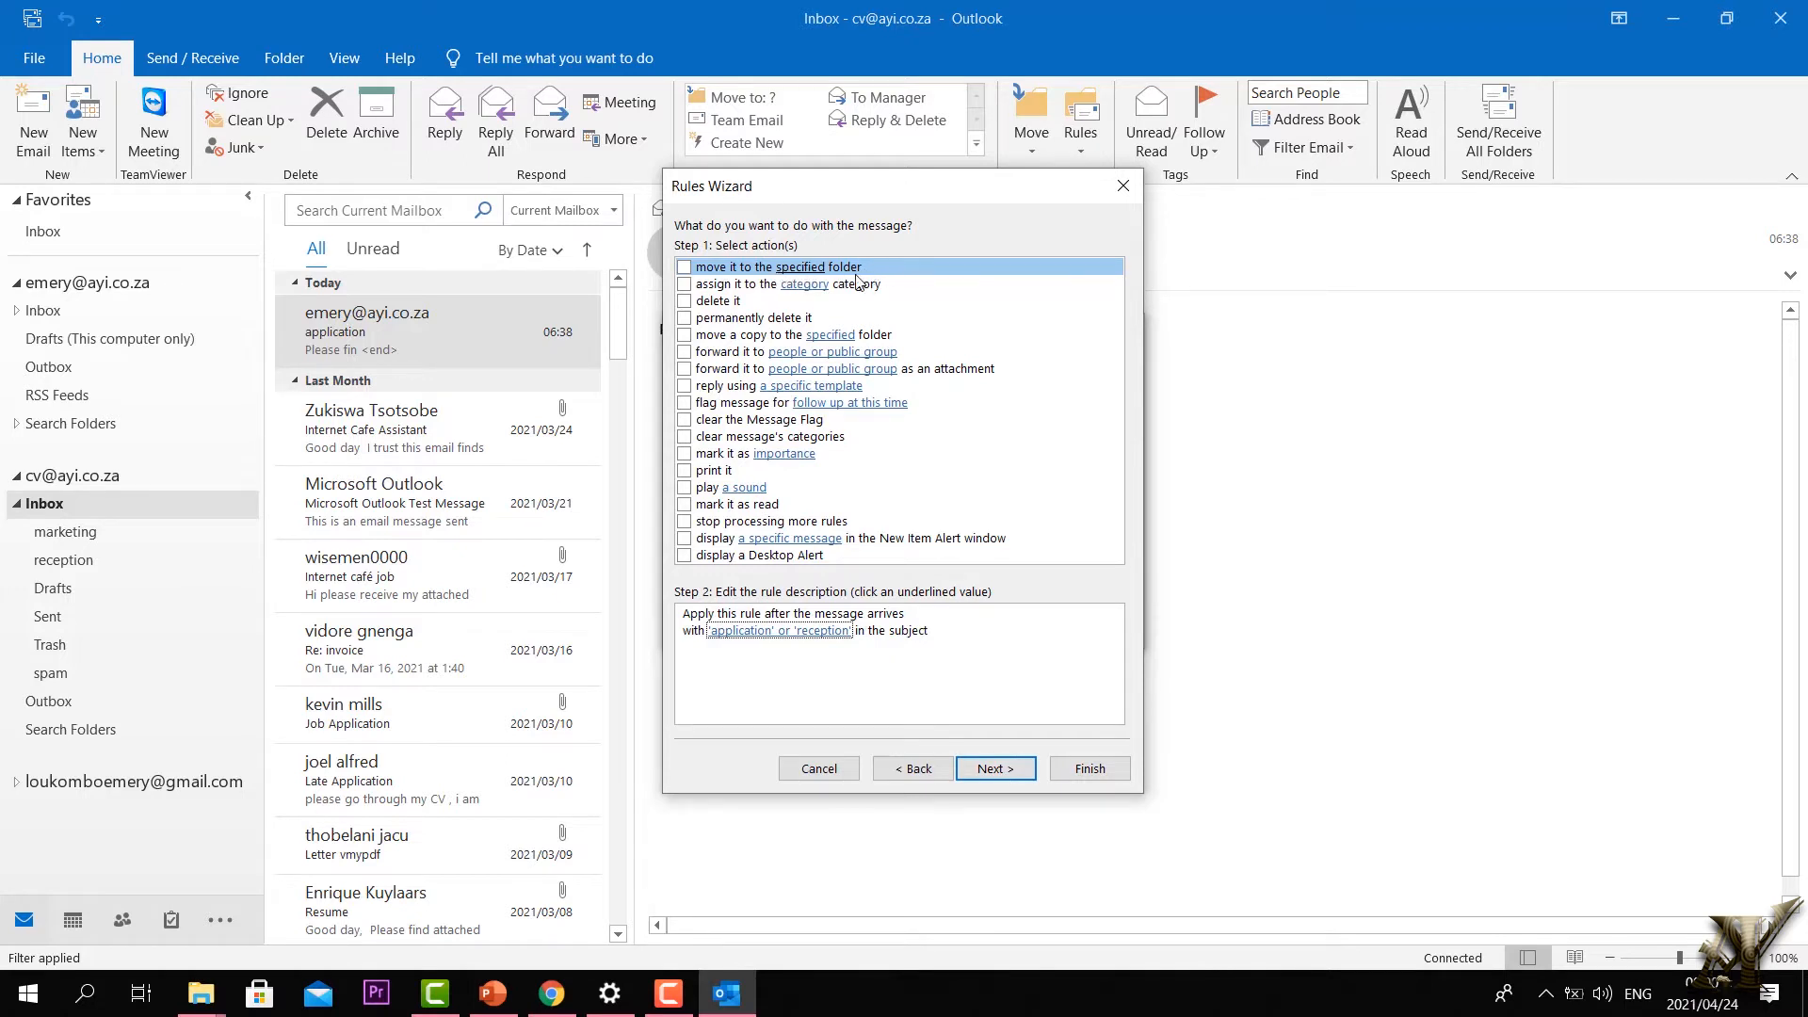
# Step: Make the rule move matching messages to the reception folder and finish it
pyautogui.click(685, 267)
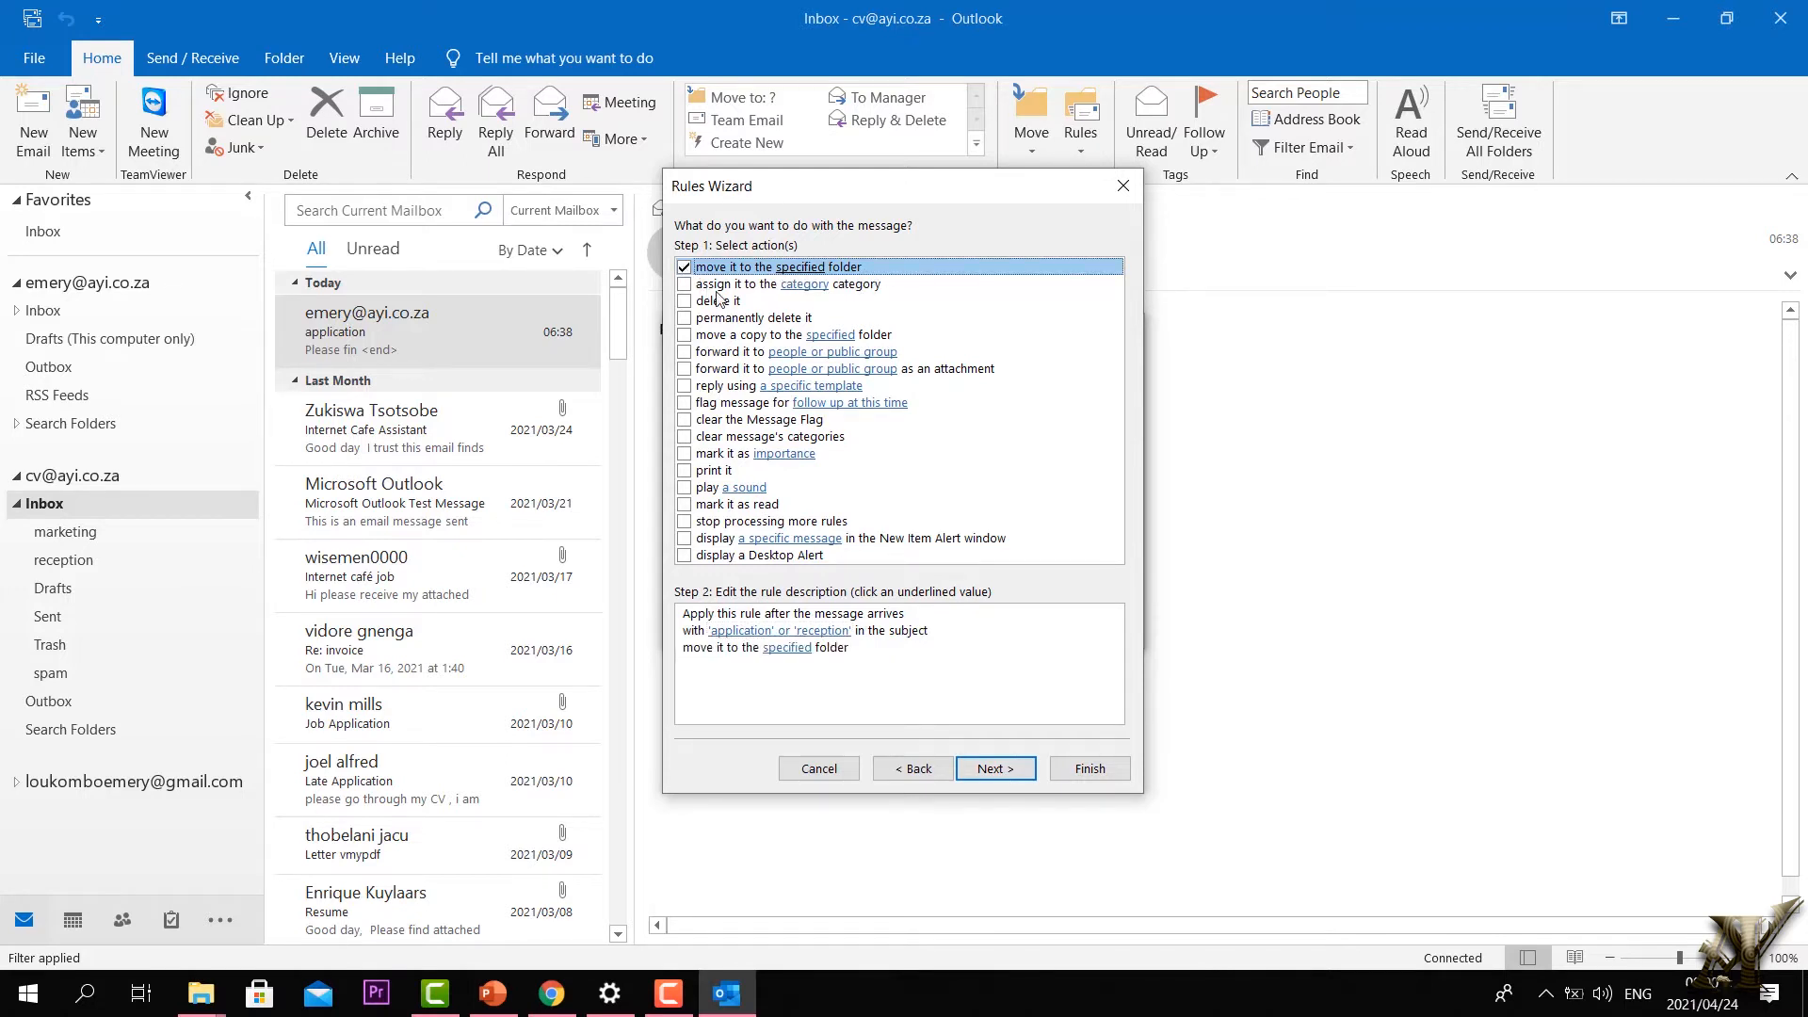
pyautogui.click(789, 649)
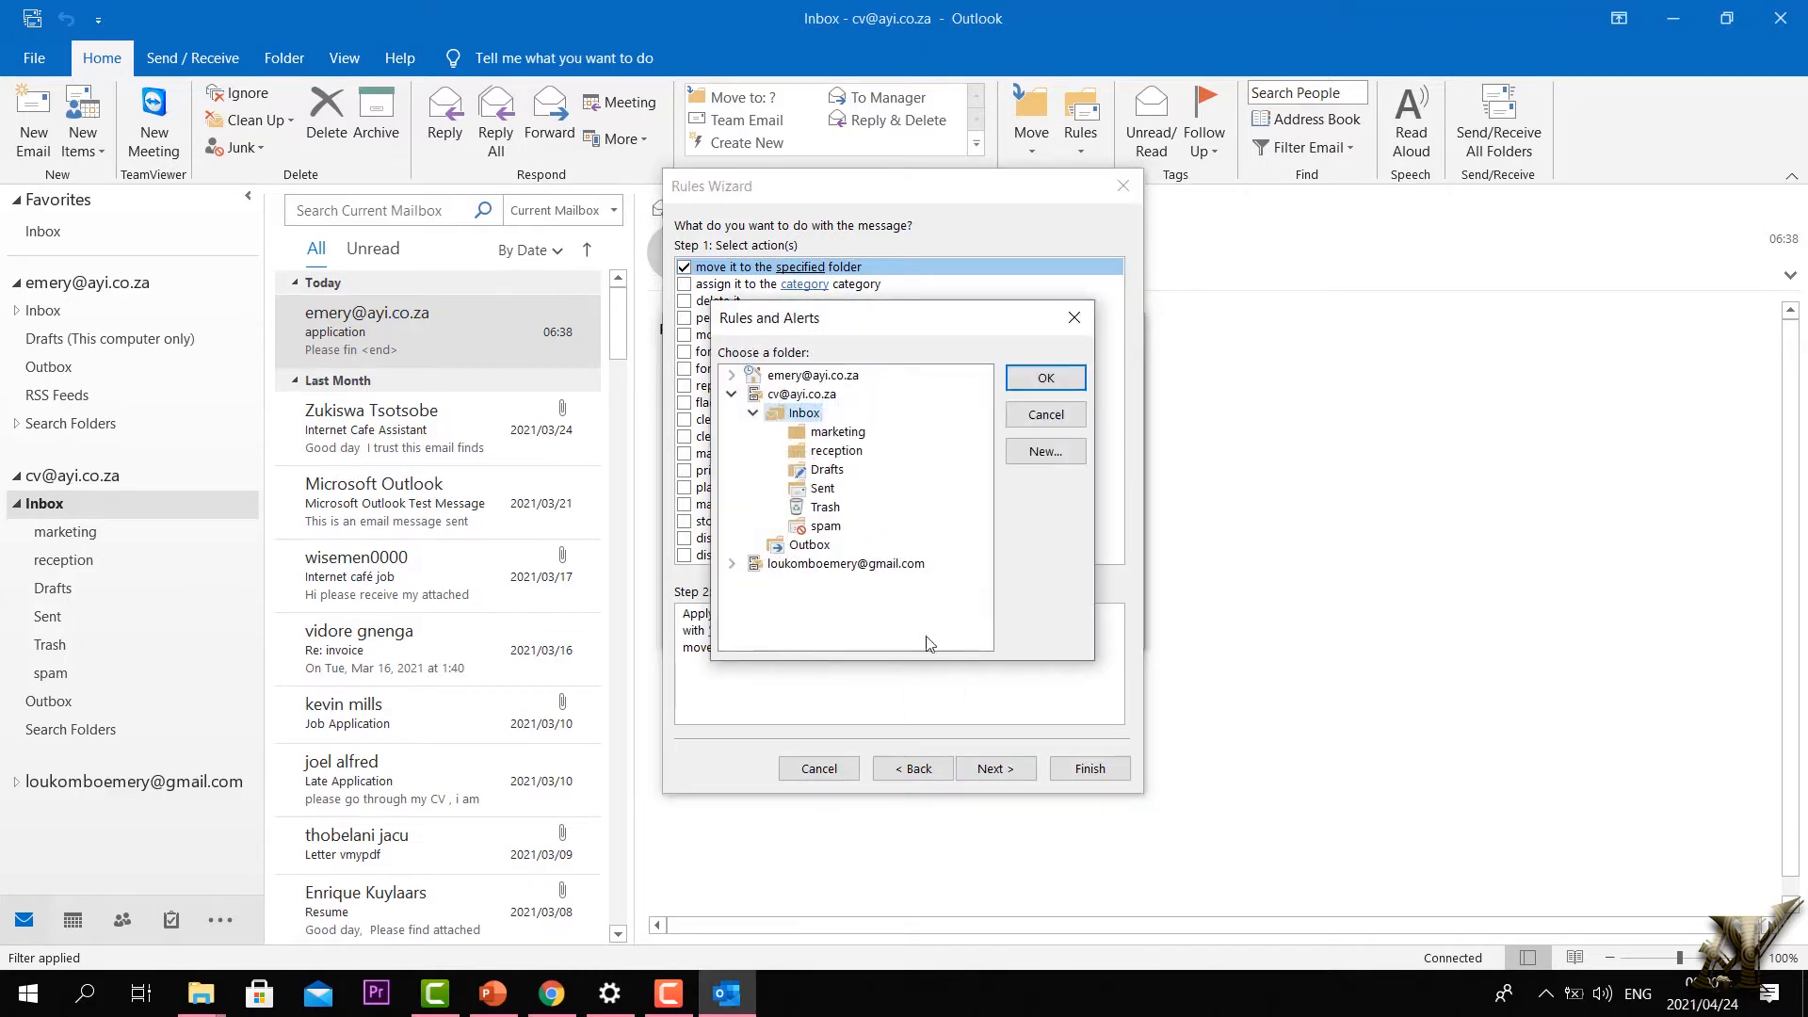
pyautogui.click(803, 450)
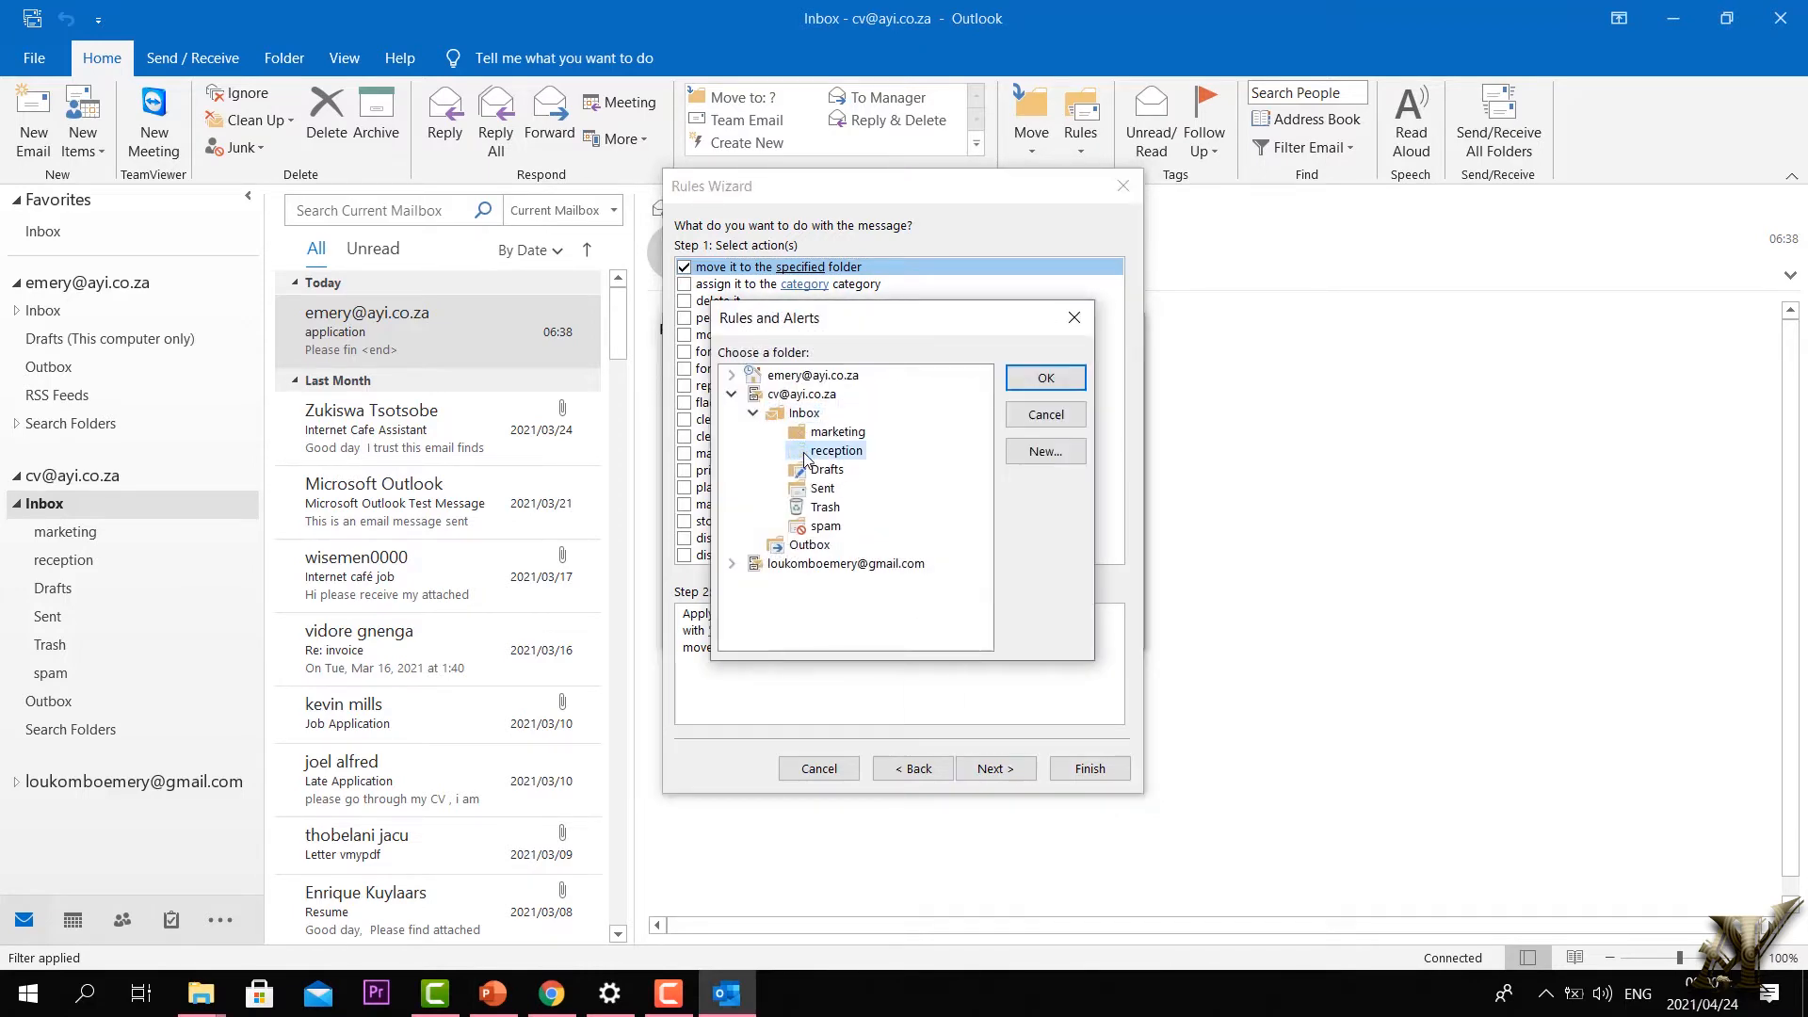
pyautogui.click(1016, 382)
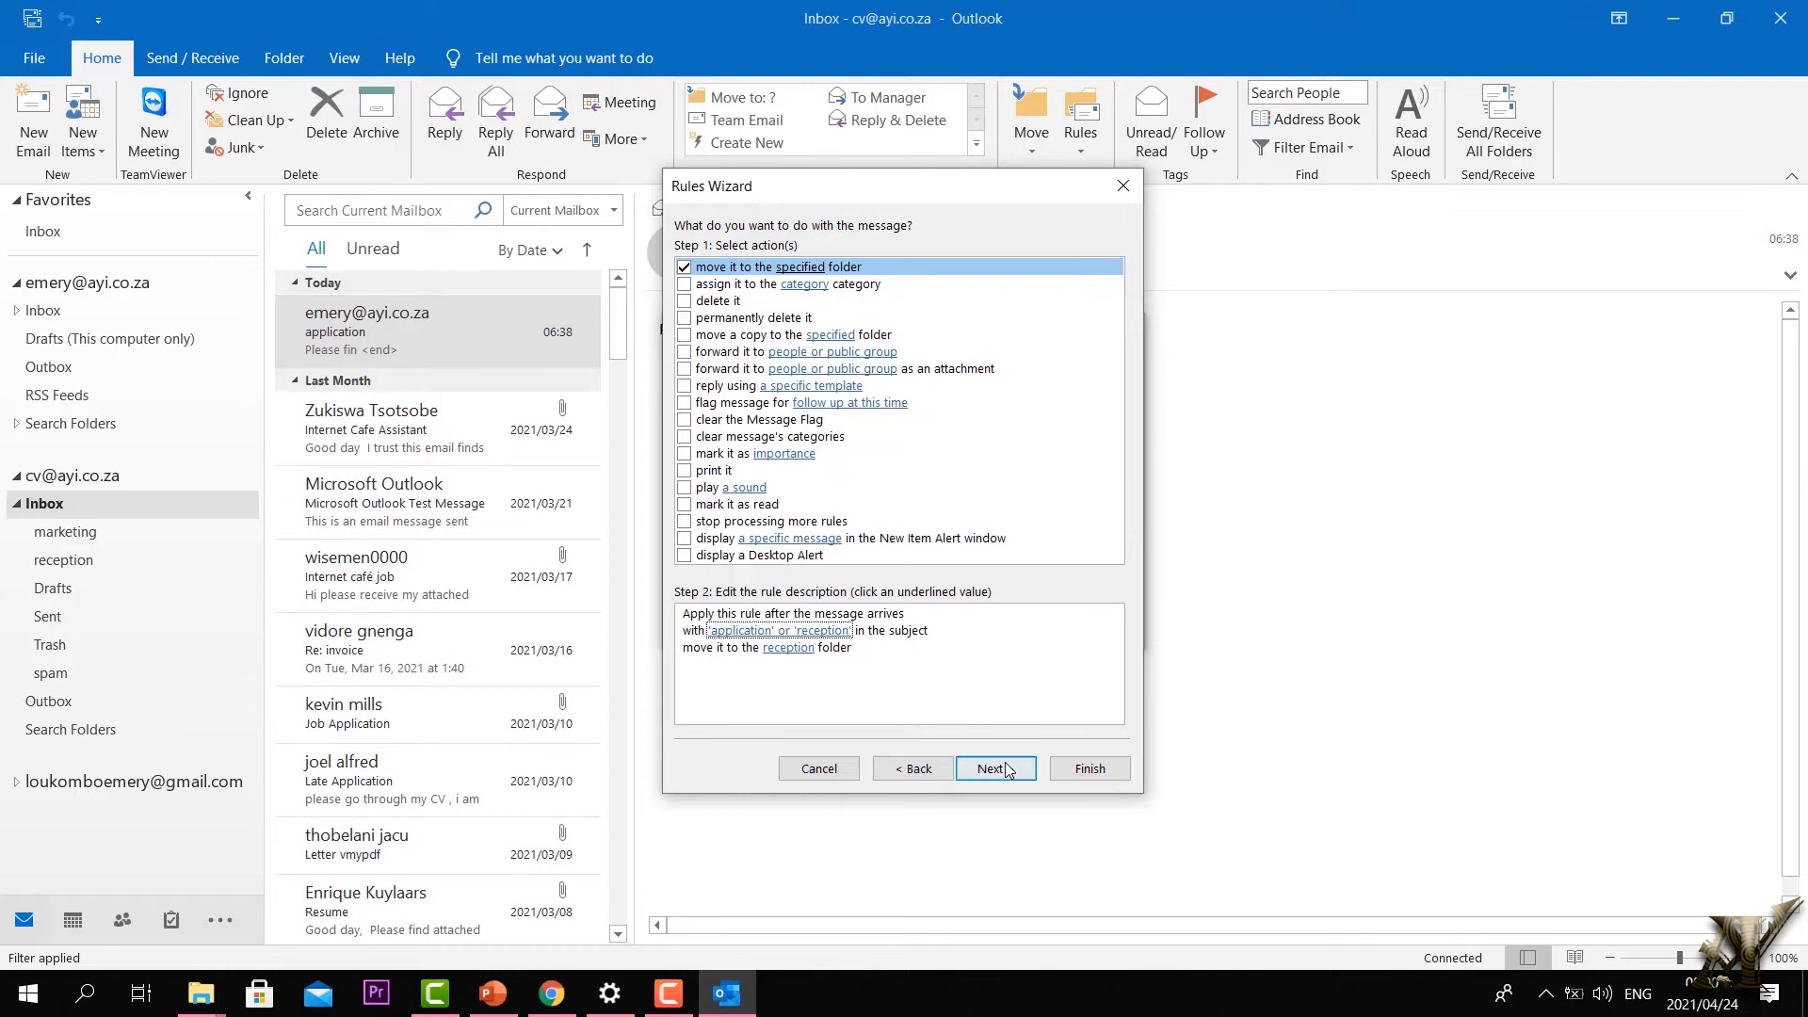
pyautogui.click(1090, 769)
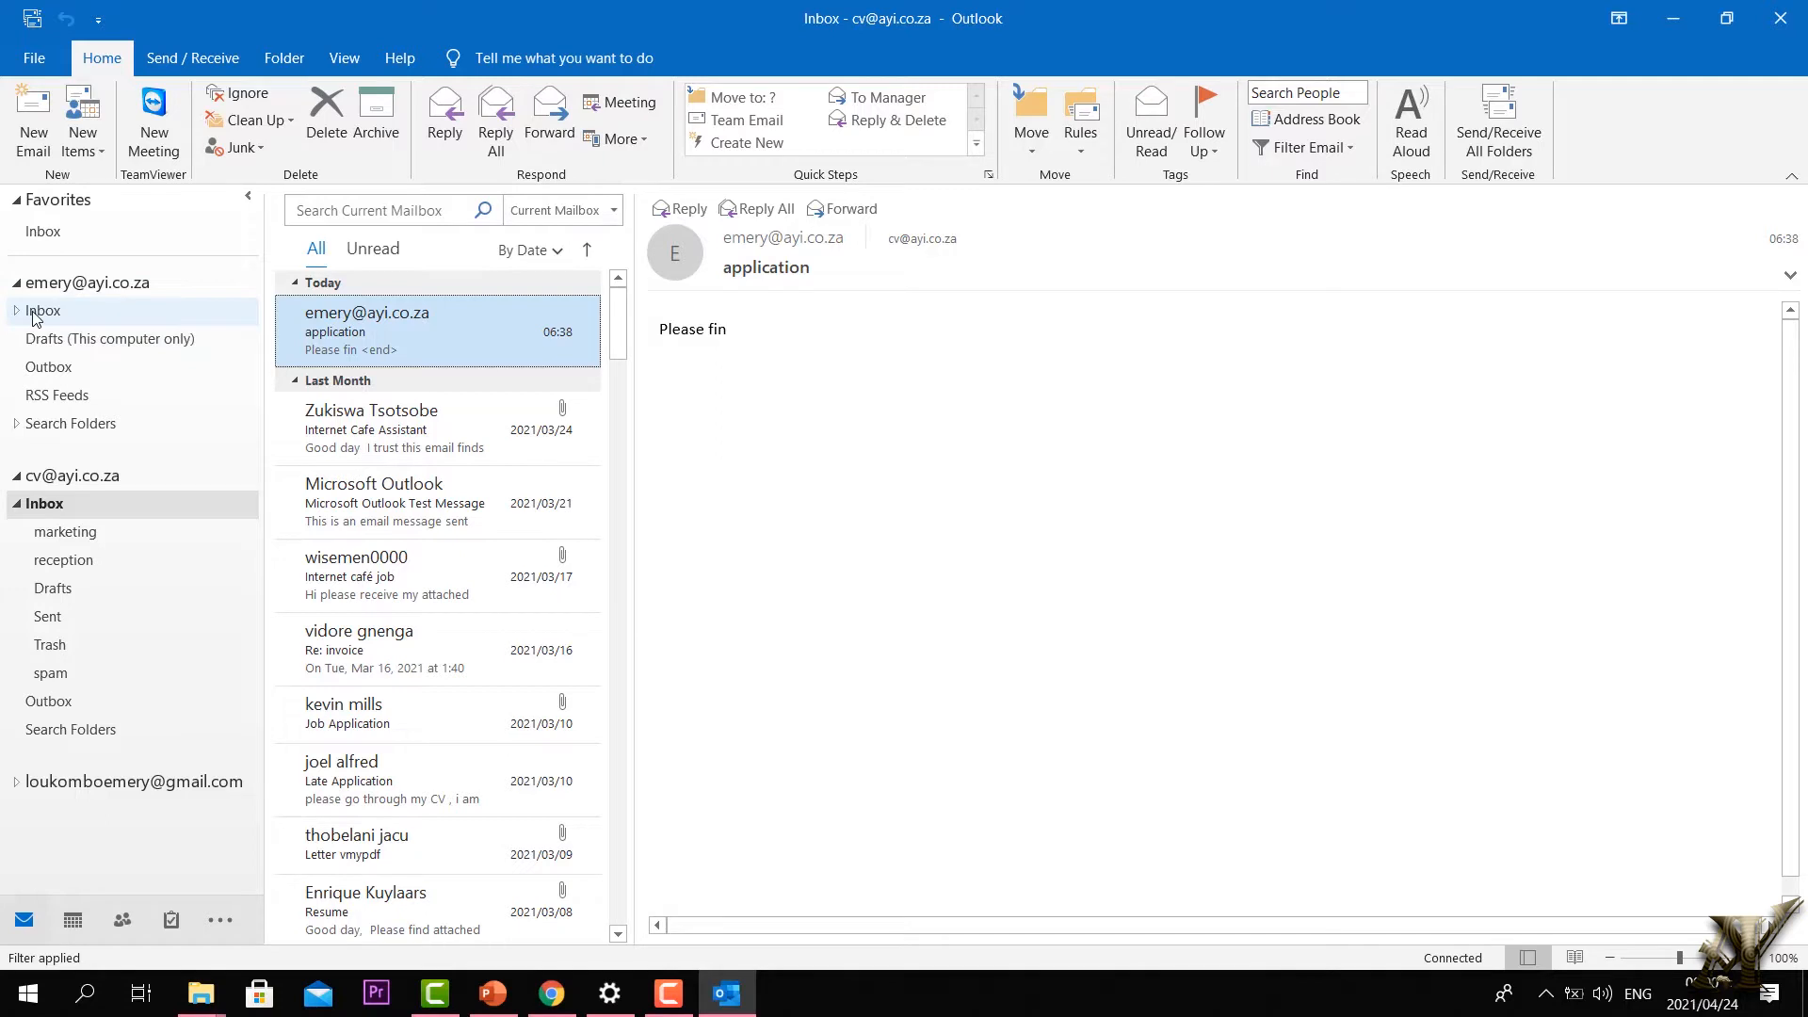
# Step: Expand the test account's Inbox and open the marketing and reception folders to confirm they're empty
pyautogui.click(17, 284)
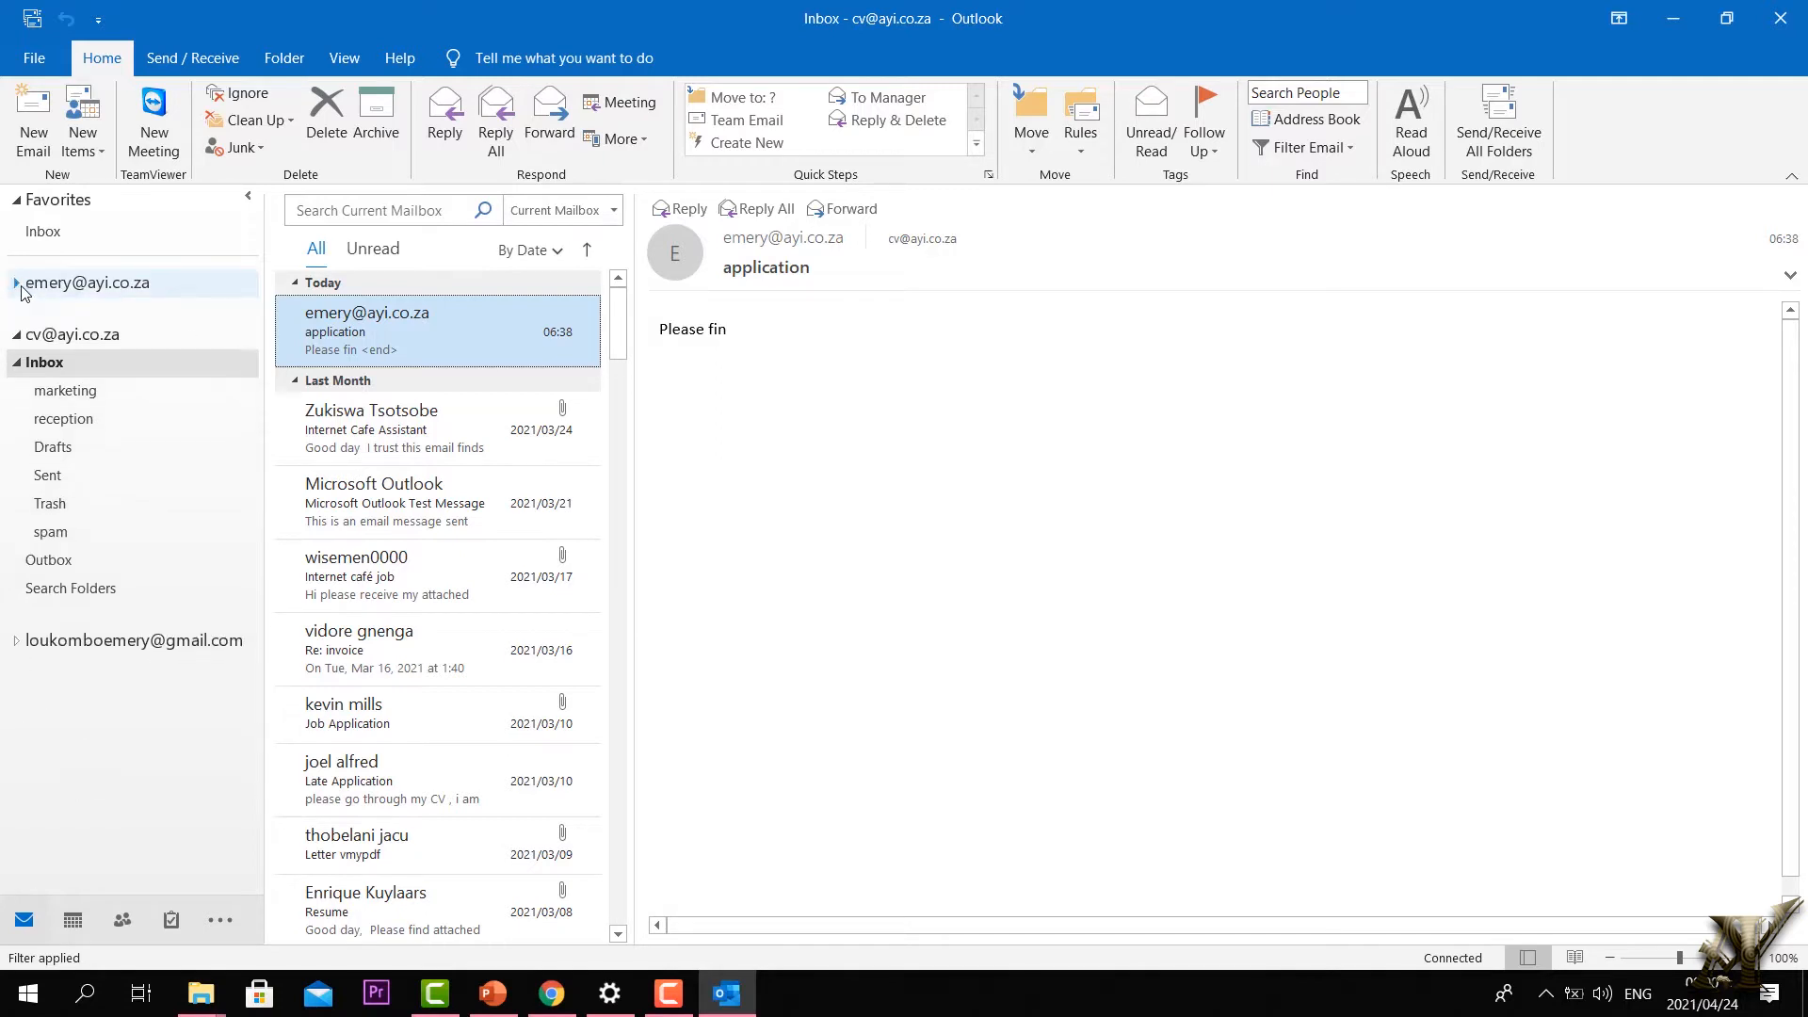
pyautogui.click(18, 285)
pyautogui.click(16, 477)
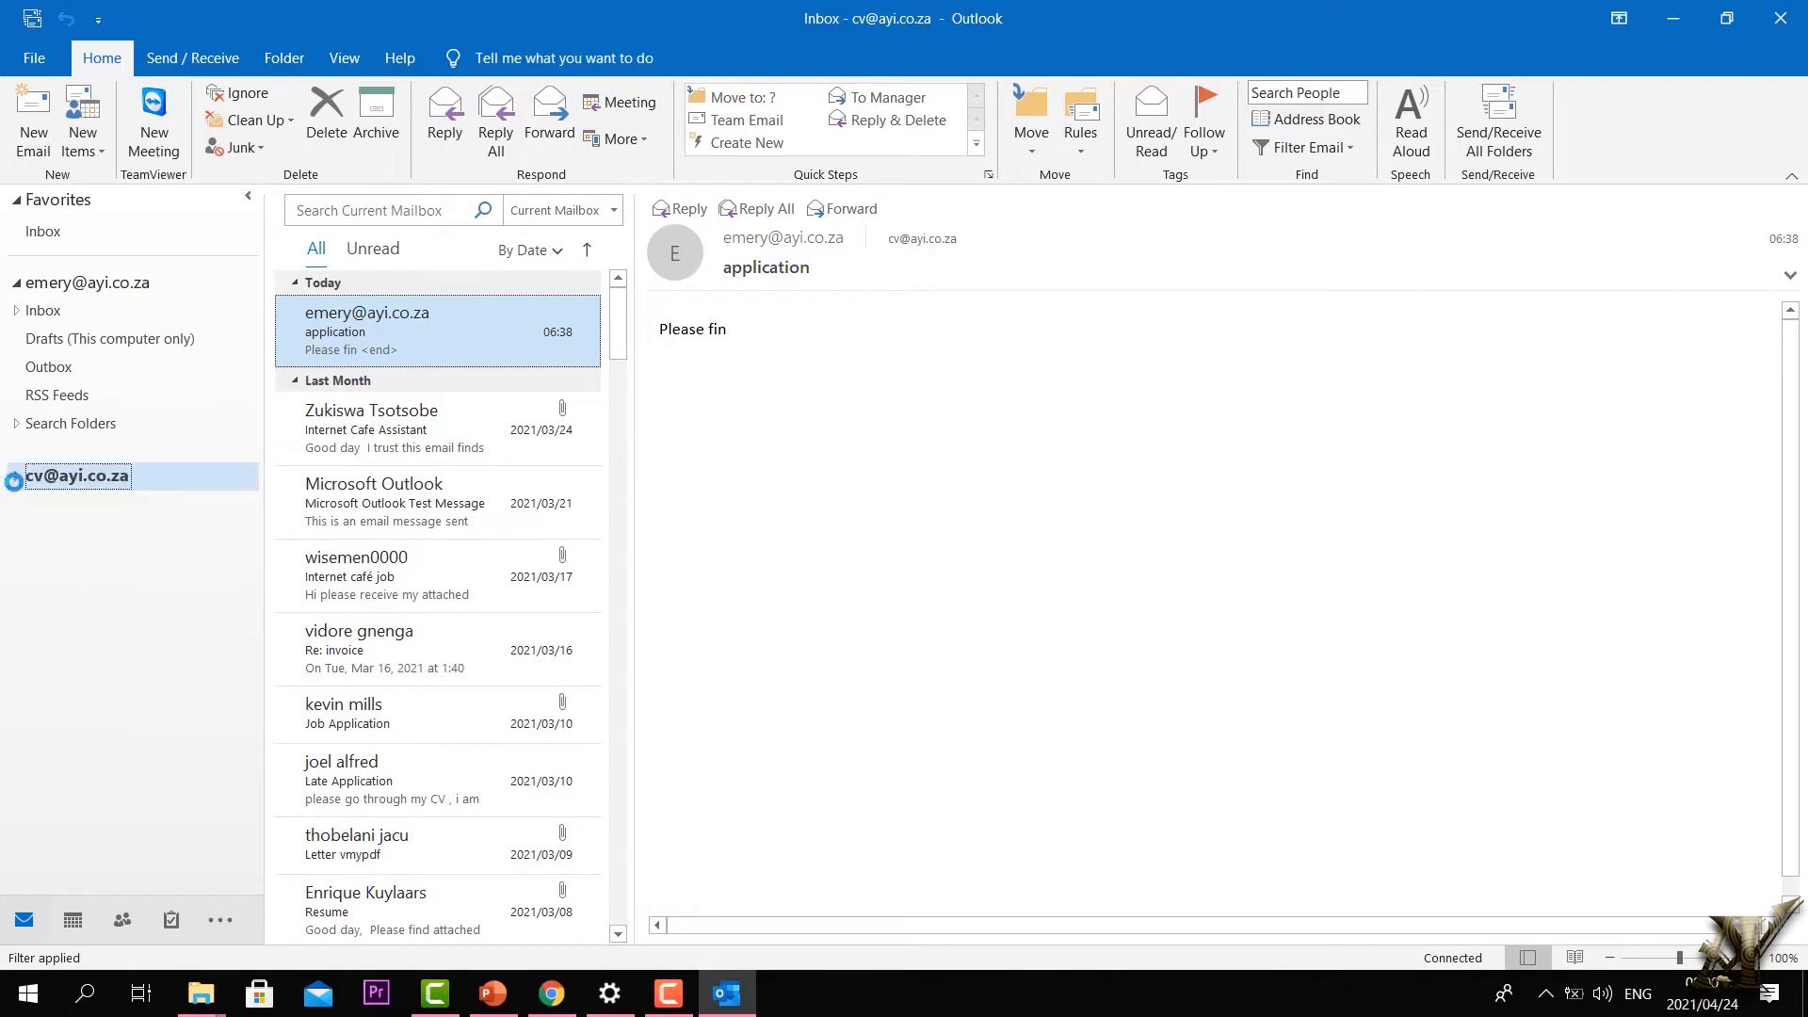
pyautogui.click(15, 285)
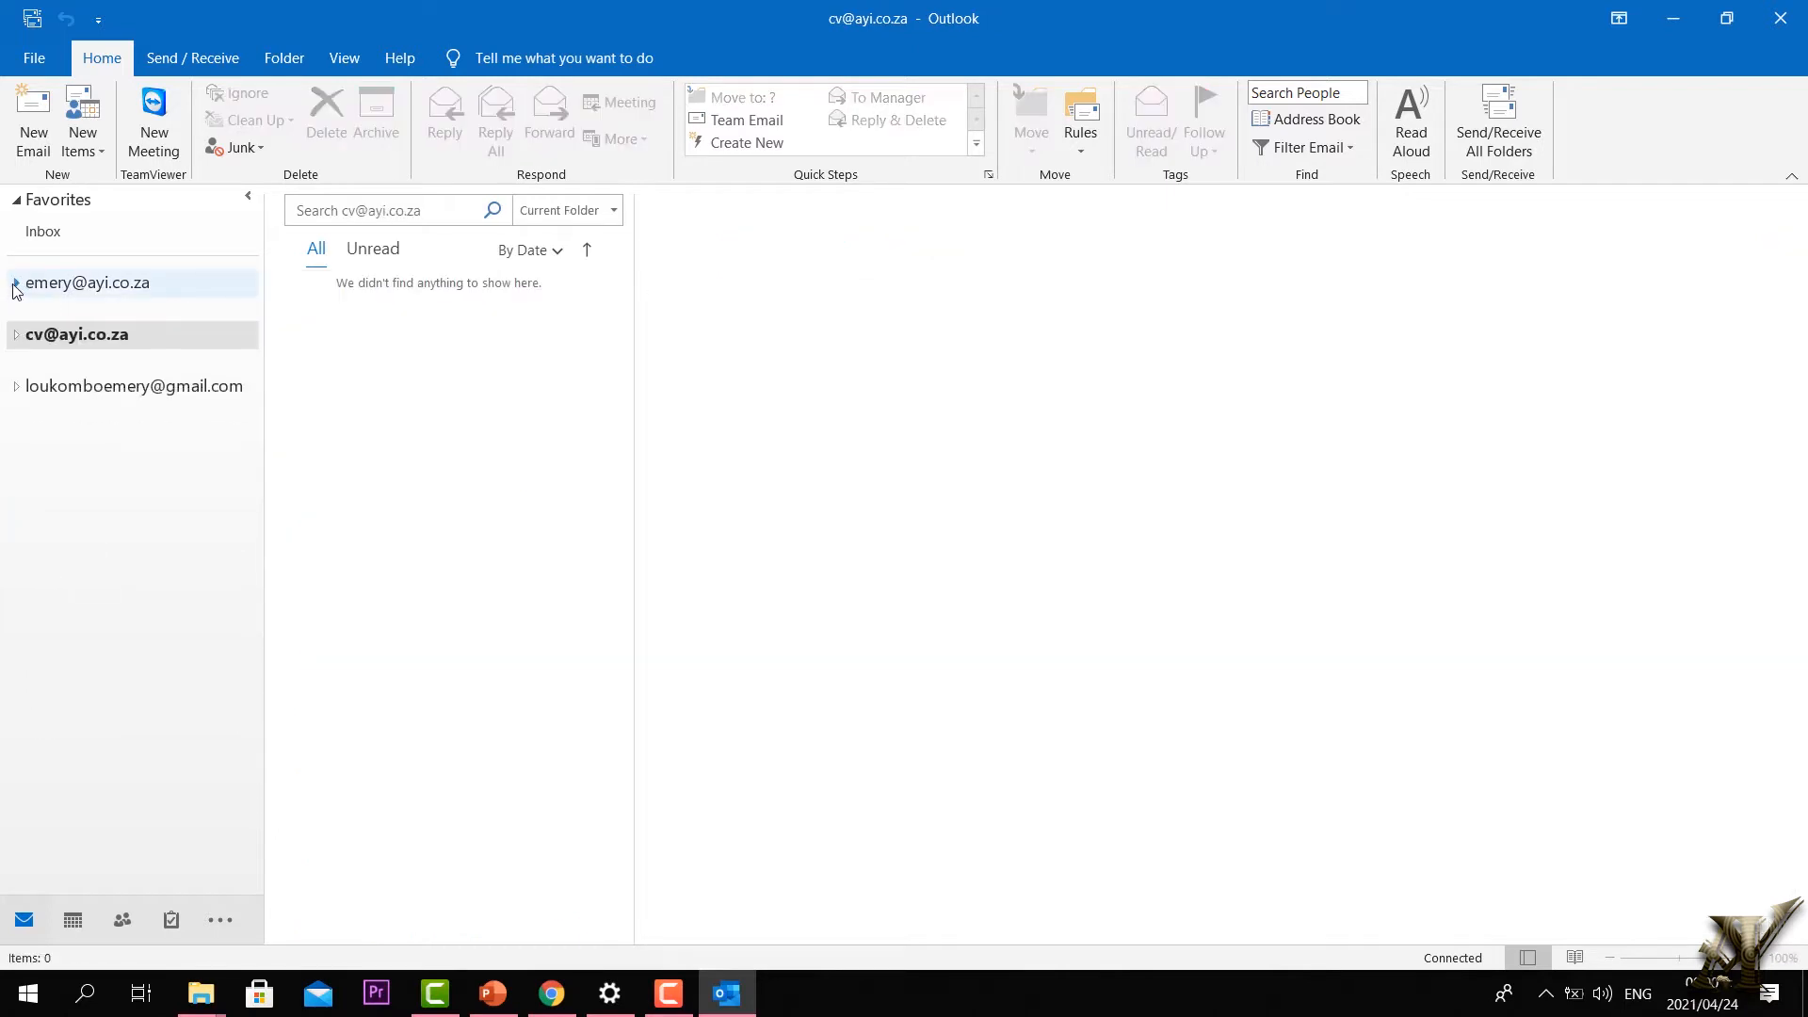
pyautogui.click(16, 285)
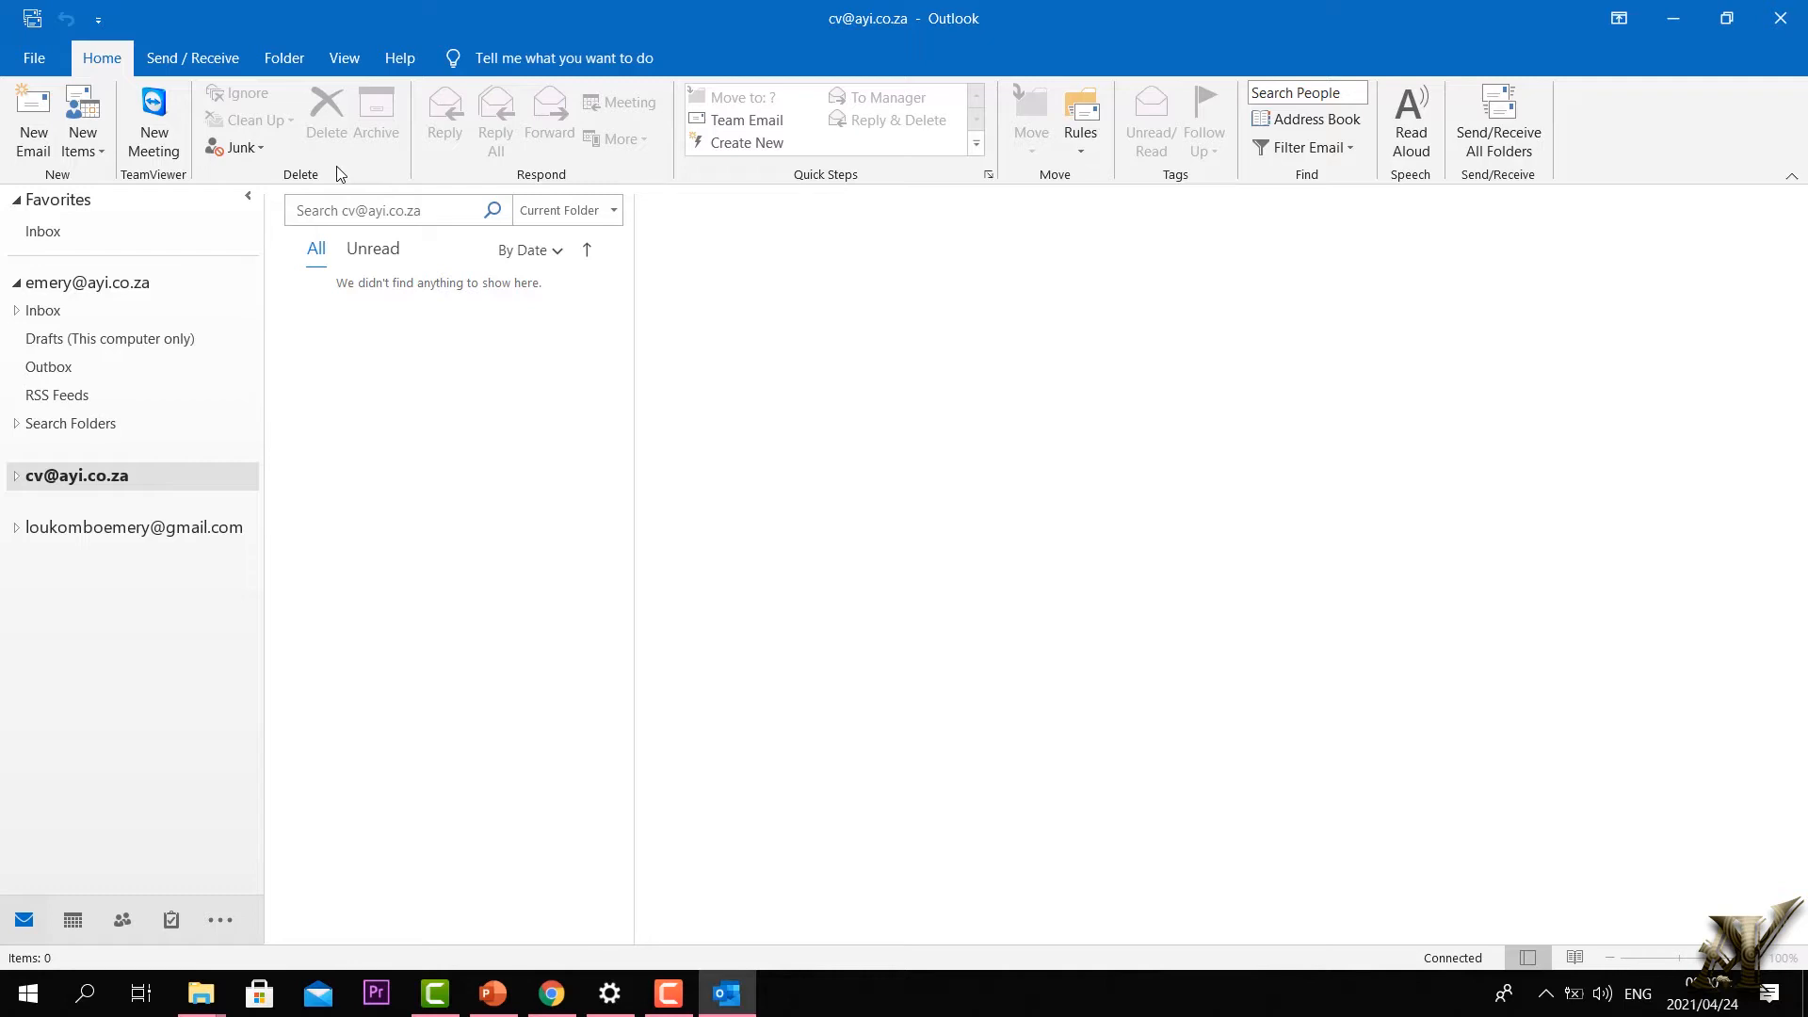
pyautogui.click(16, 476)
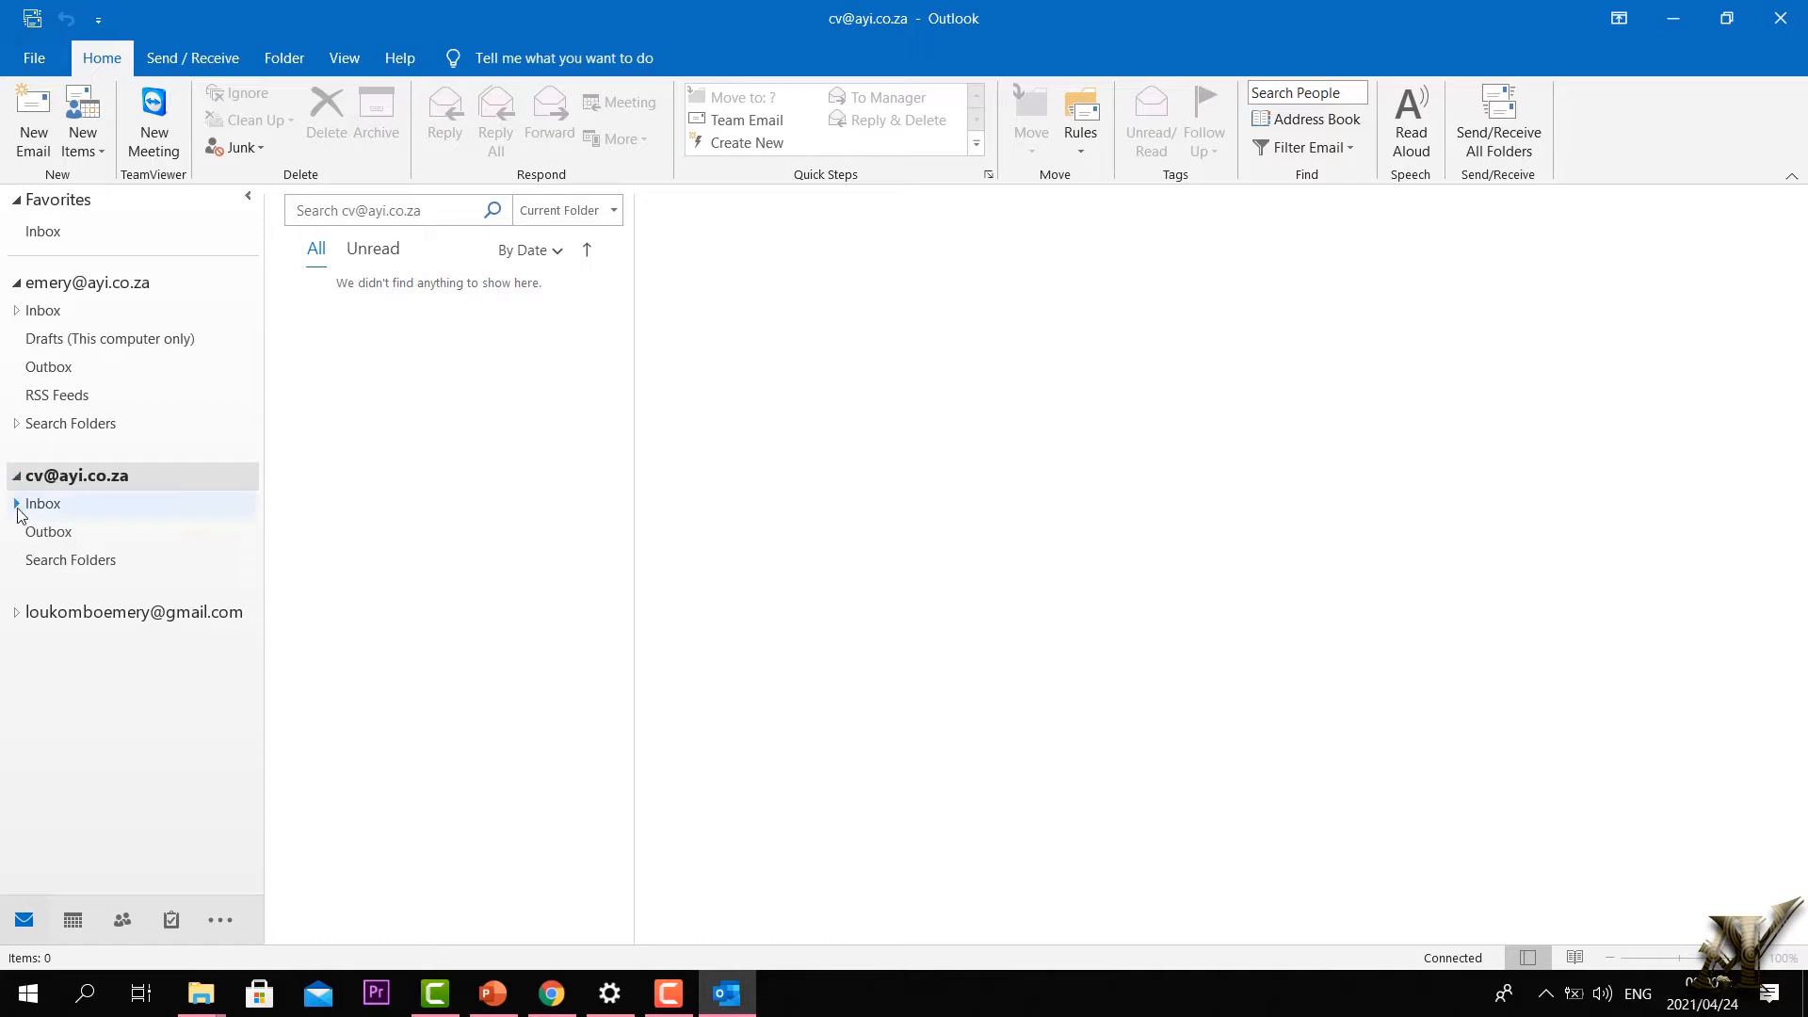
pyautogui.click(17, 504)
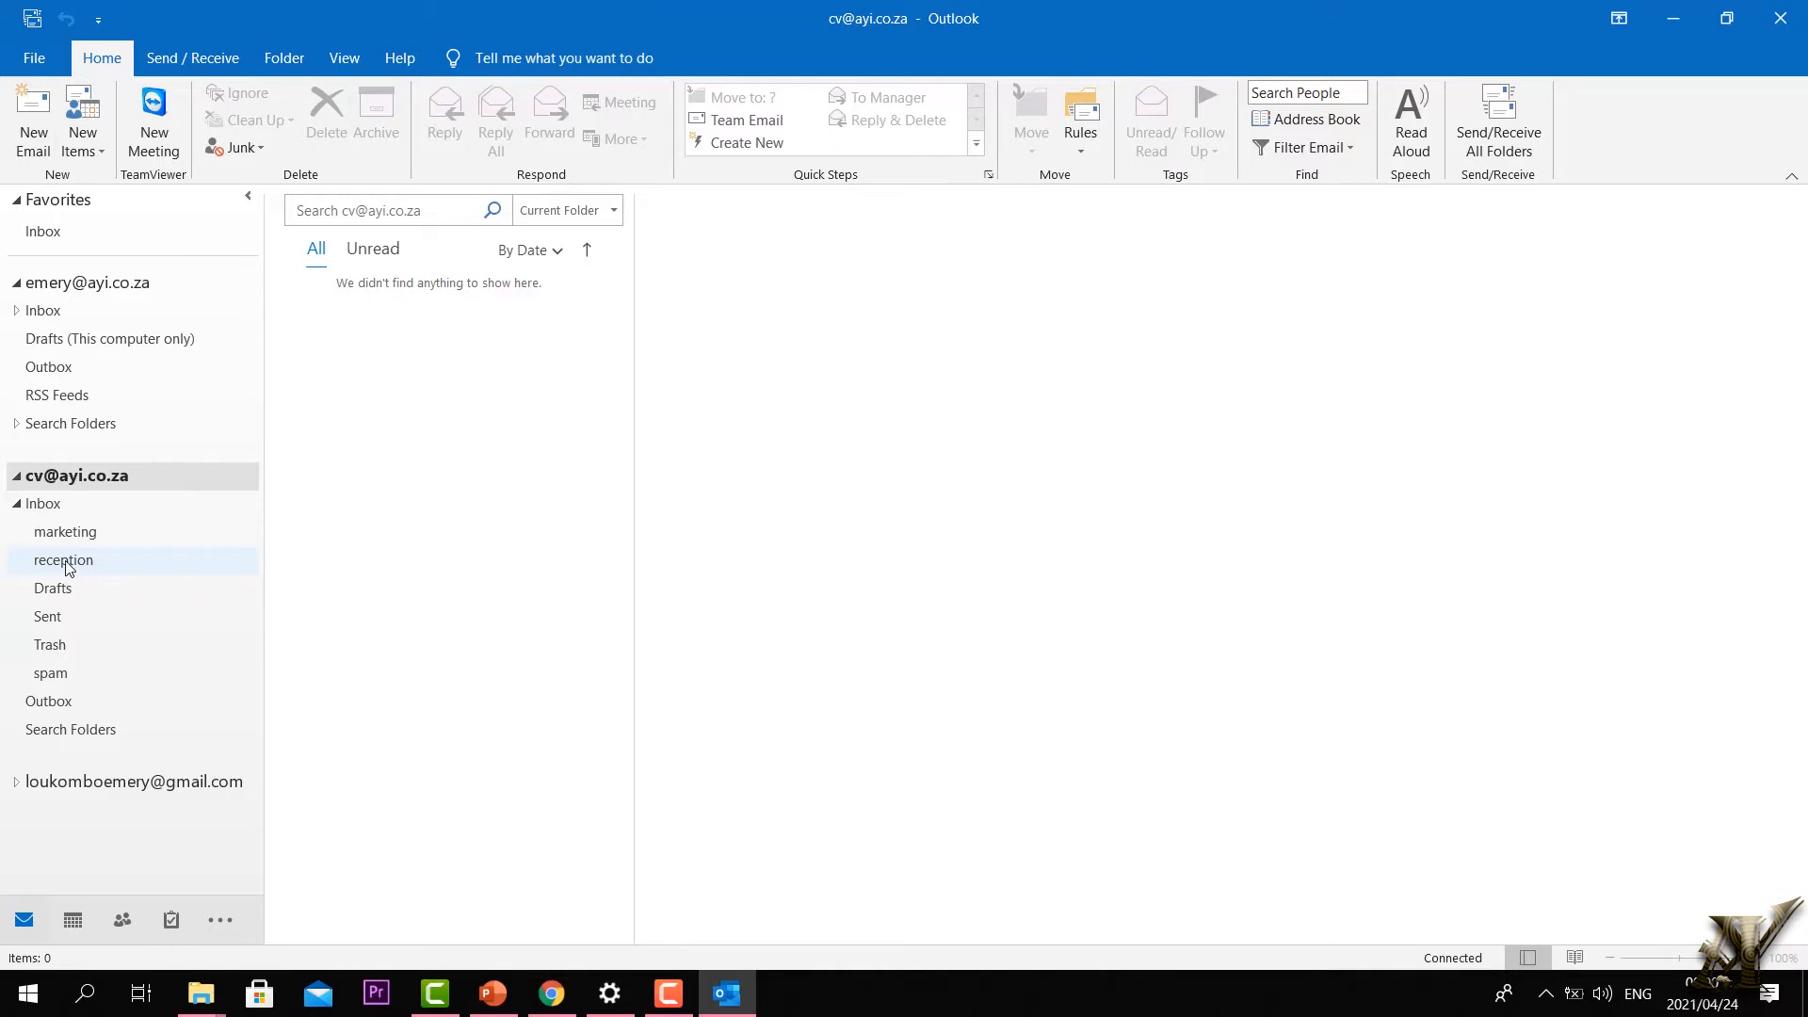
pyautogui.click(64, 534)
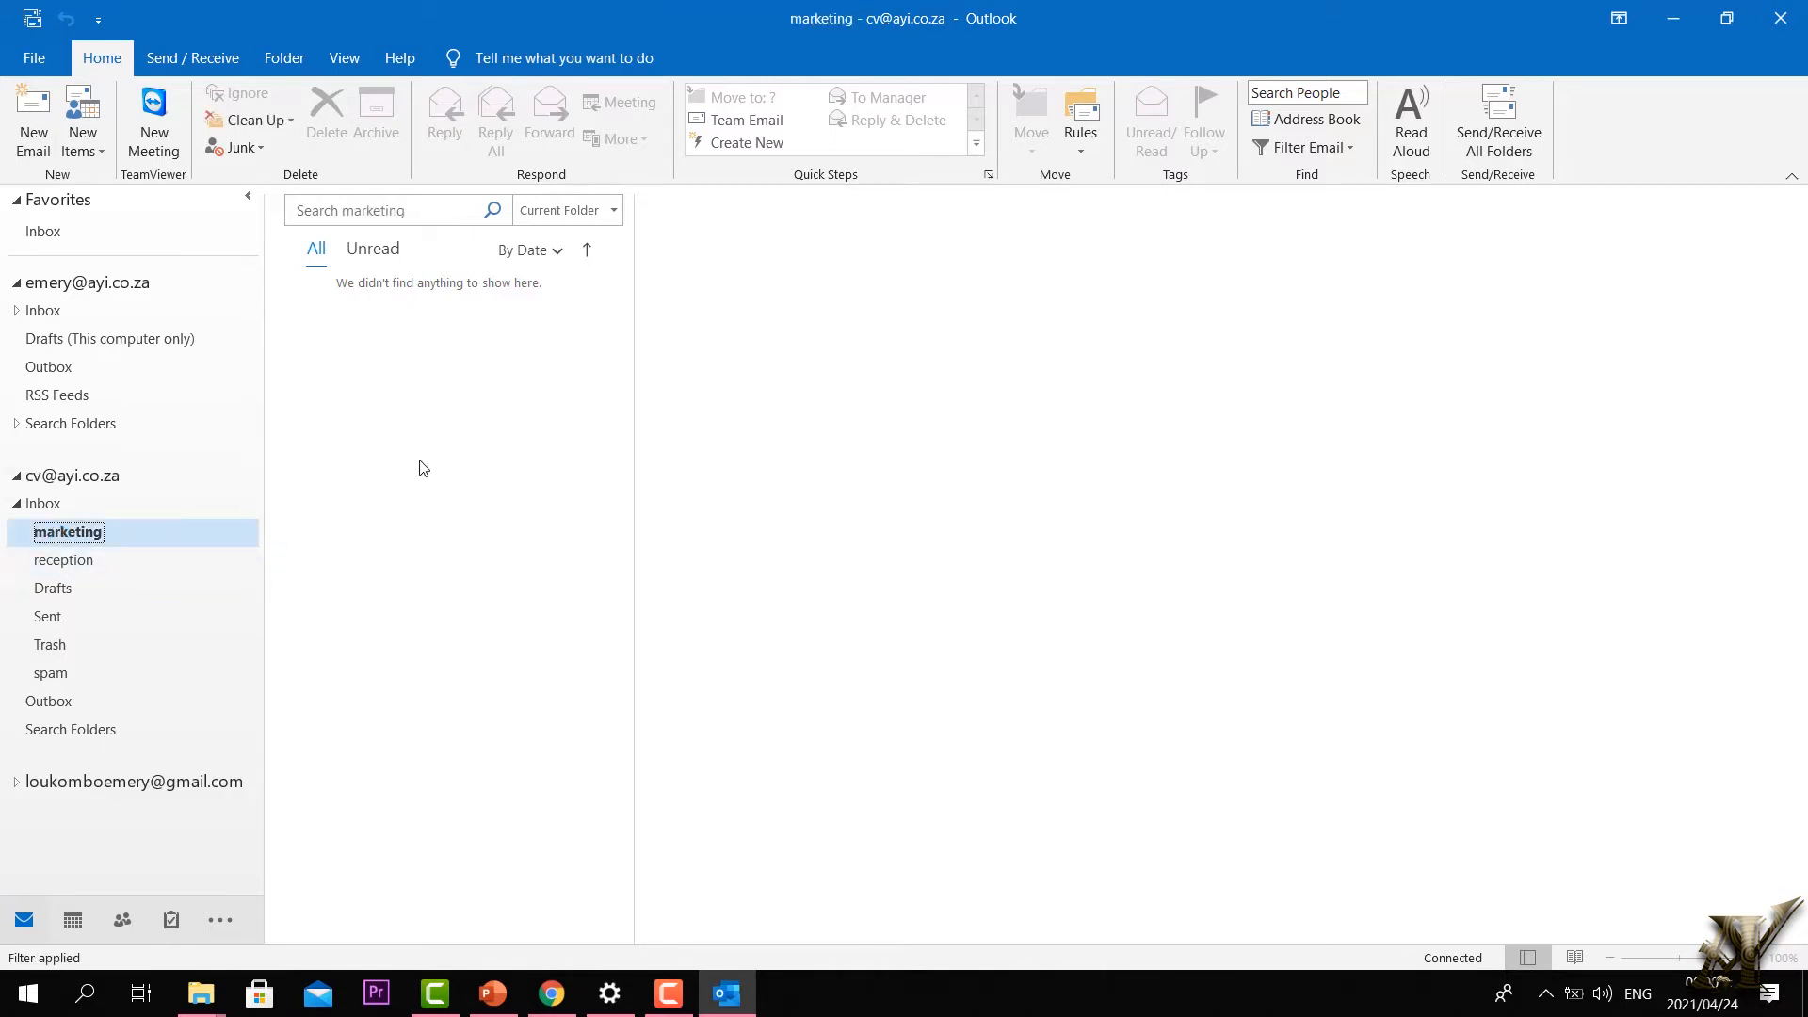
pyautogui.click(72, 565)
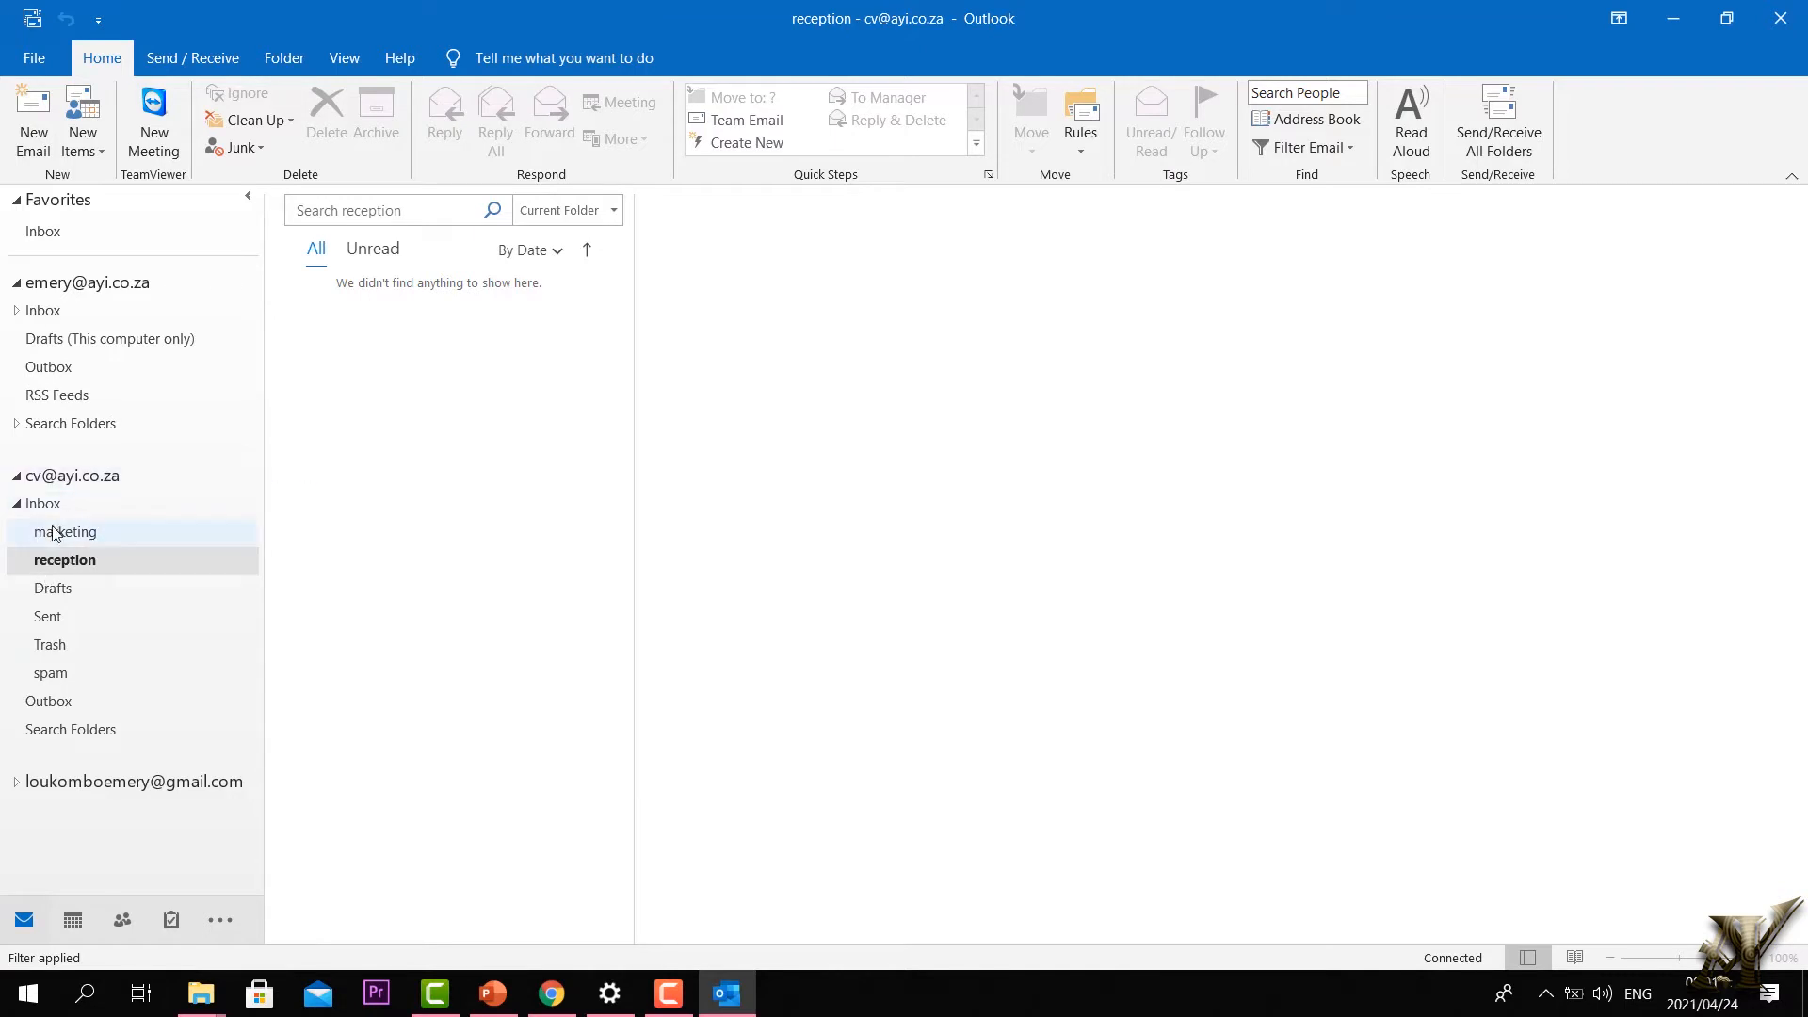
# Step: Recheck the marketing folder, then open the work account's Outlook Today overview
pyautogui.click(15, 505)
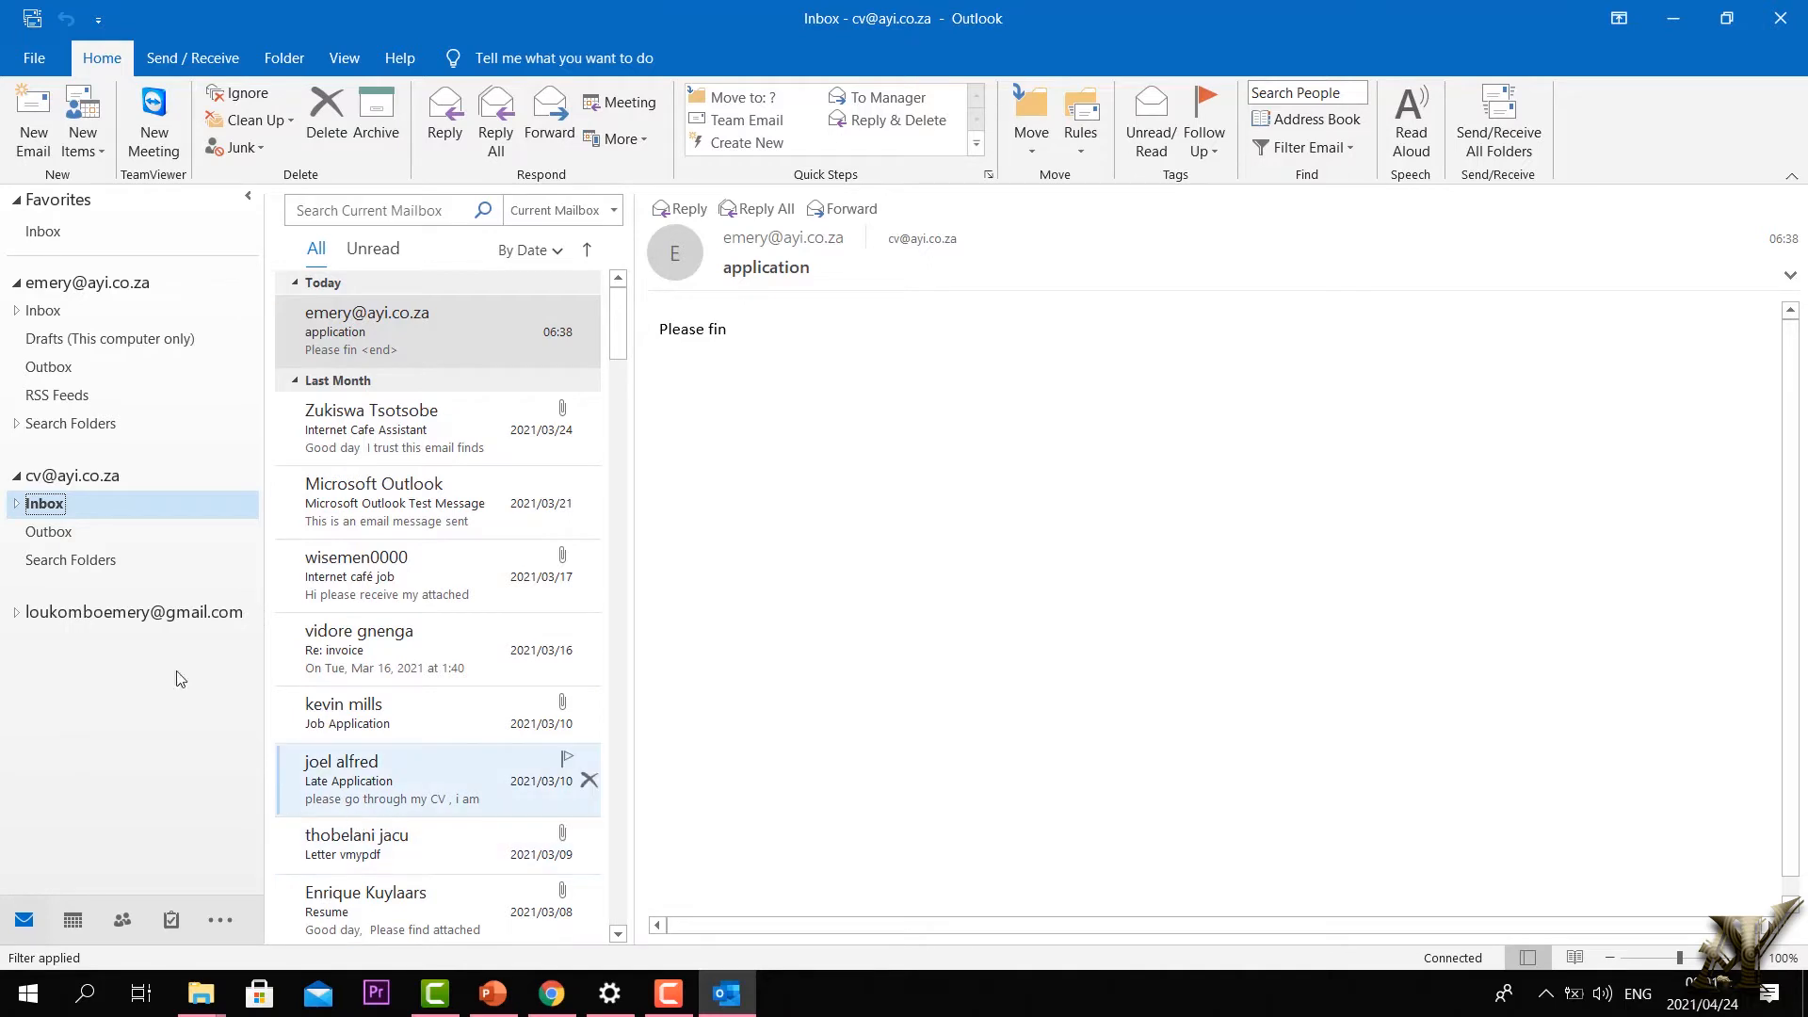
pyautogui.click(17, 504)
pyautogui.click(31, 534)
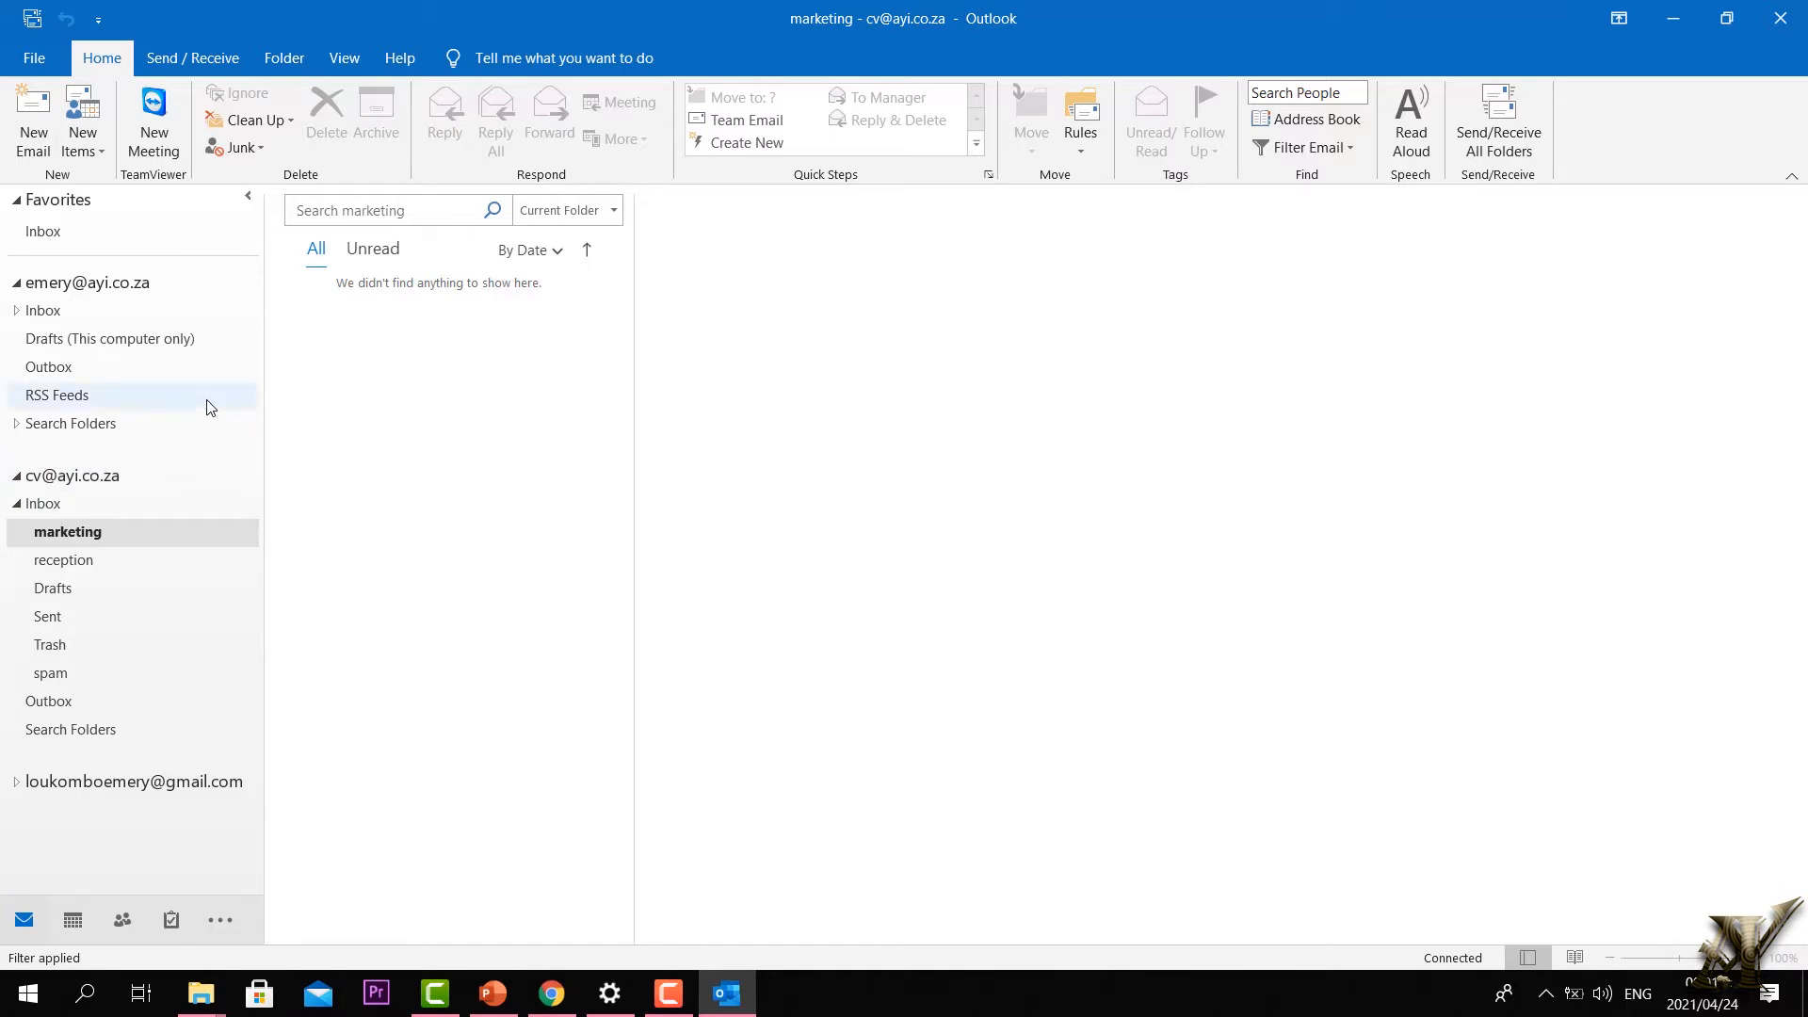
pyautogui.doubleClick(86, 283)
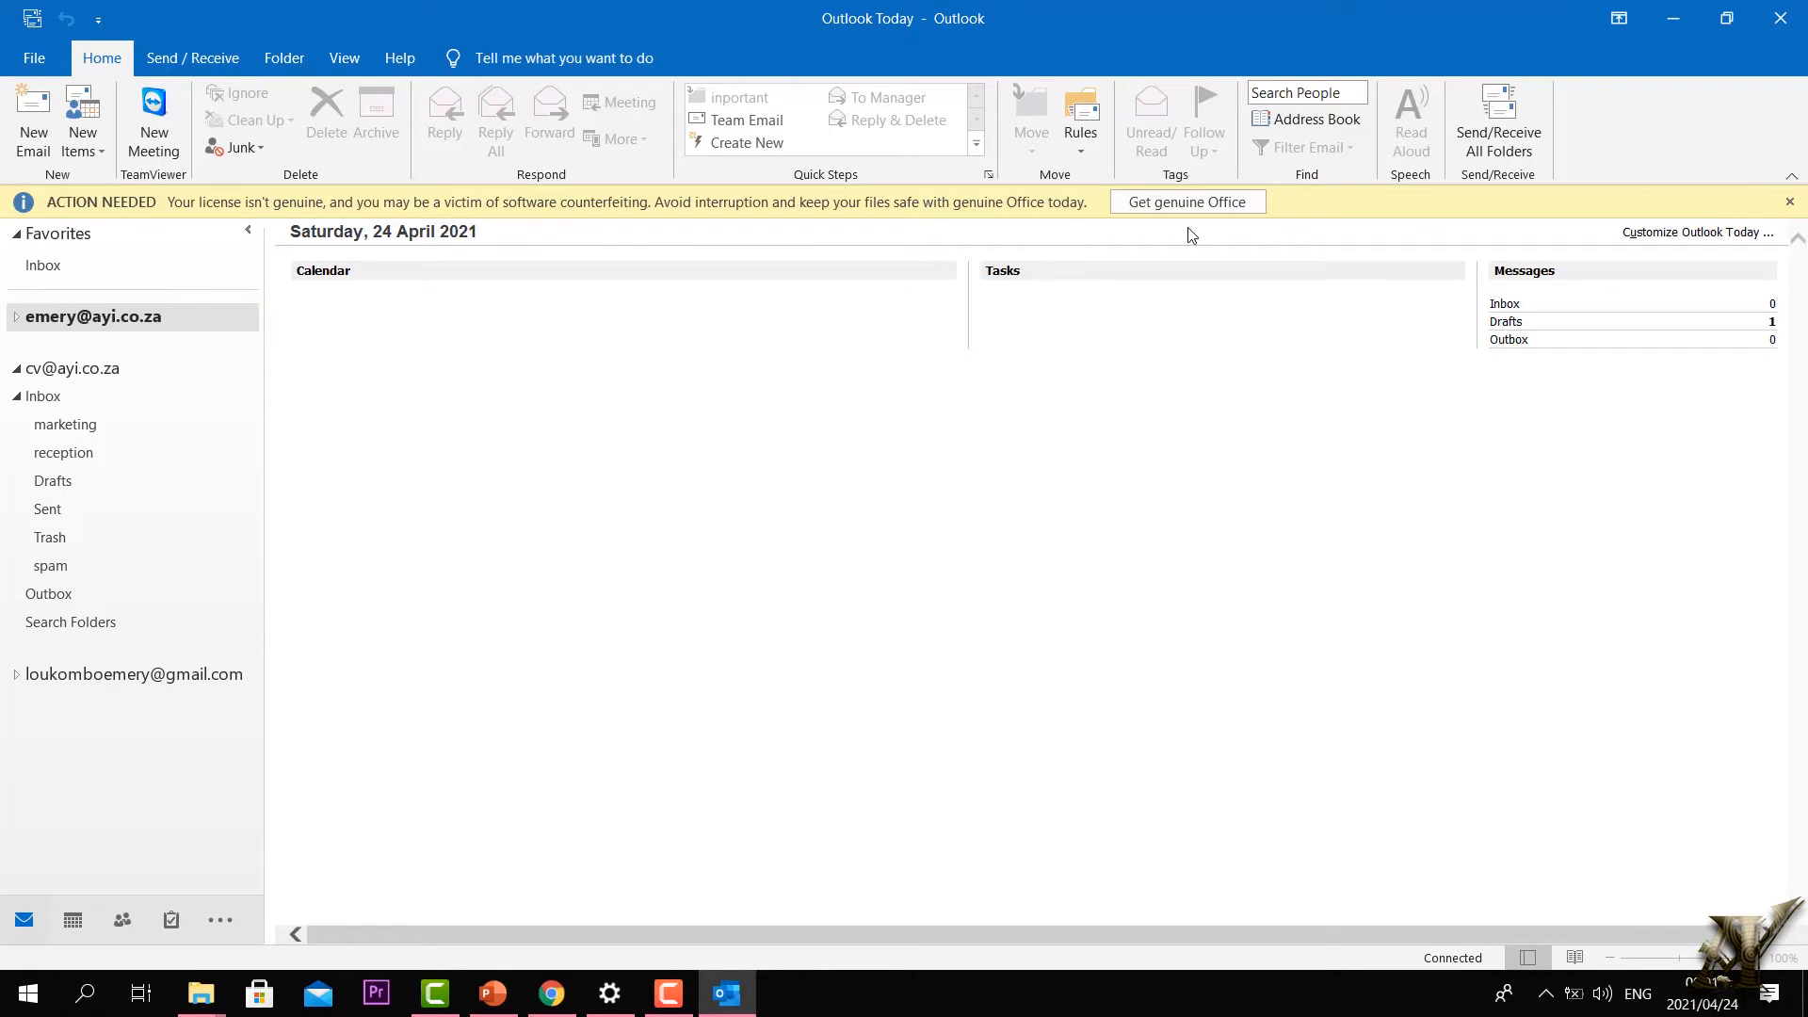
# Step: Compose an email to the cv address with subject 'marketing' and body 'Please find my cv attached'
pyautogui.click(1787, 200)
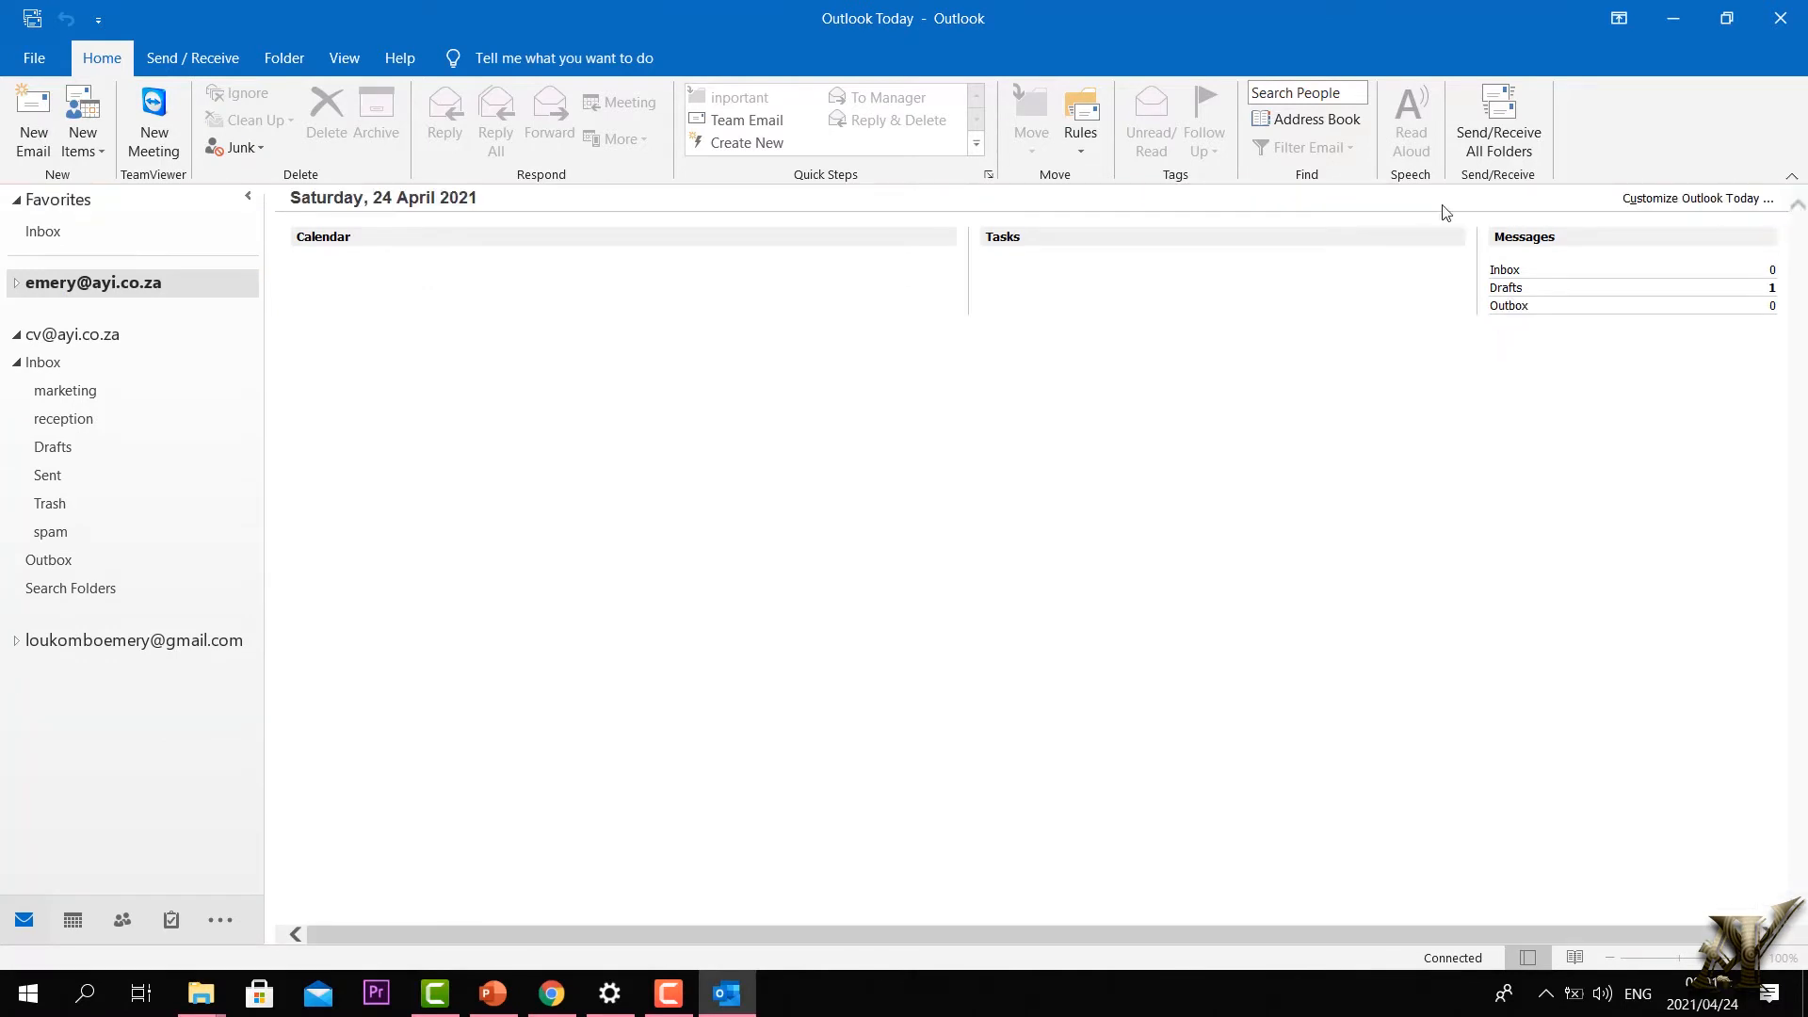
pyautogui.click(47, 127)
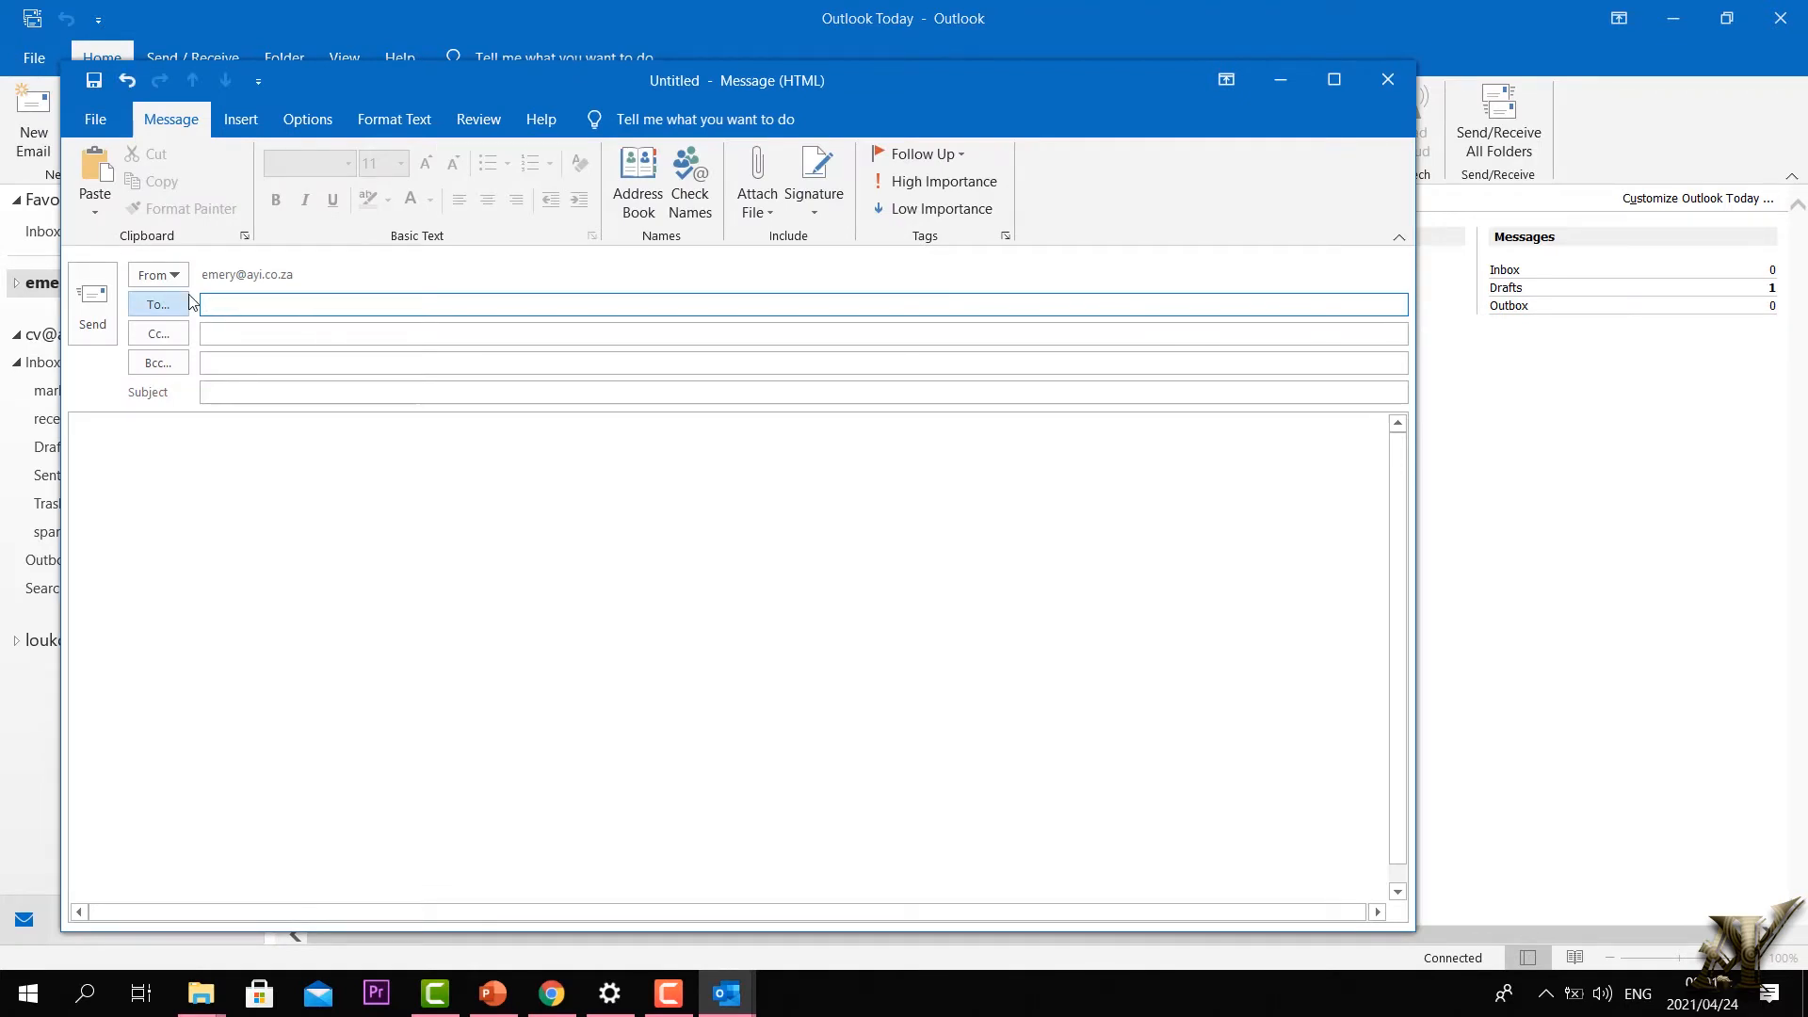
pyautogui.write('c')
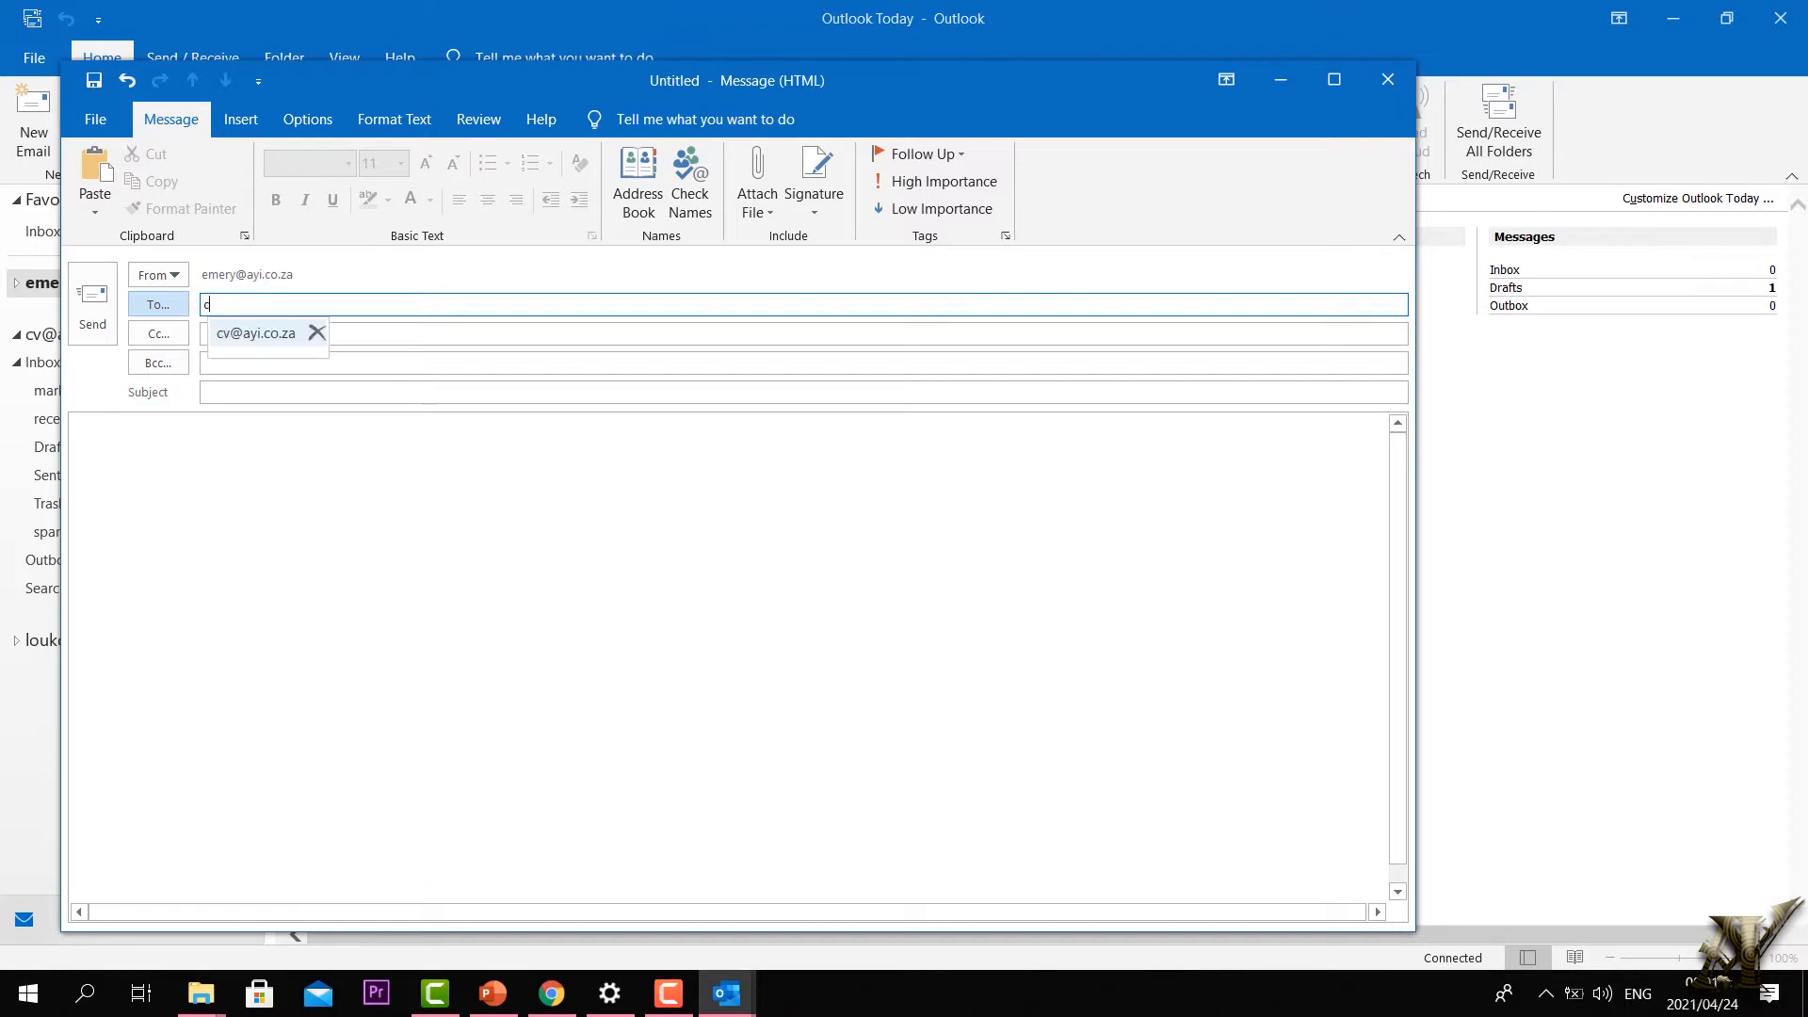
pyautogui.write('v')
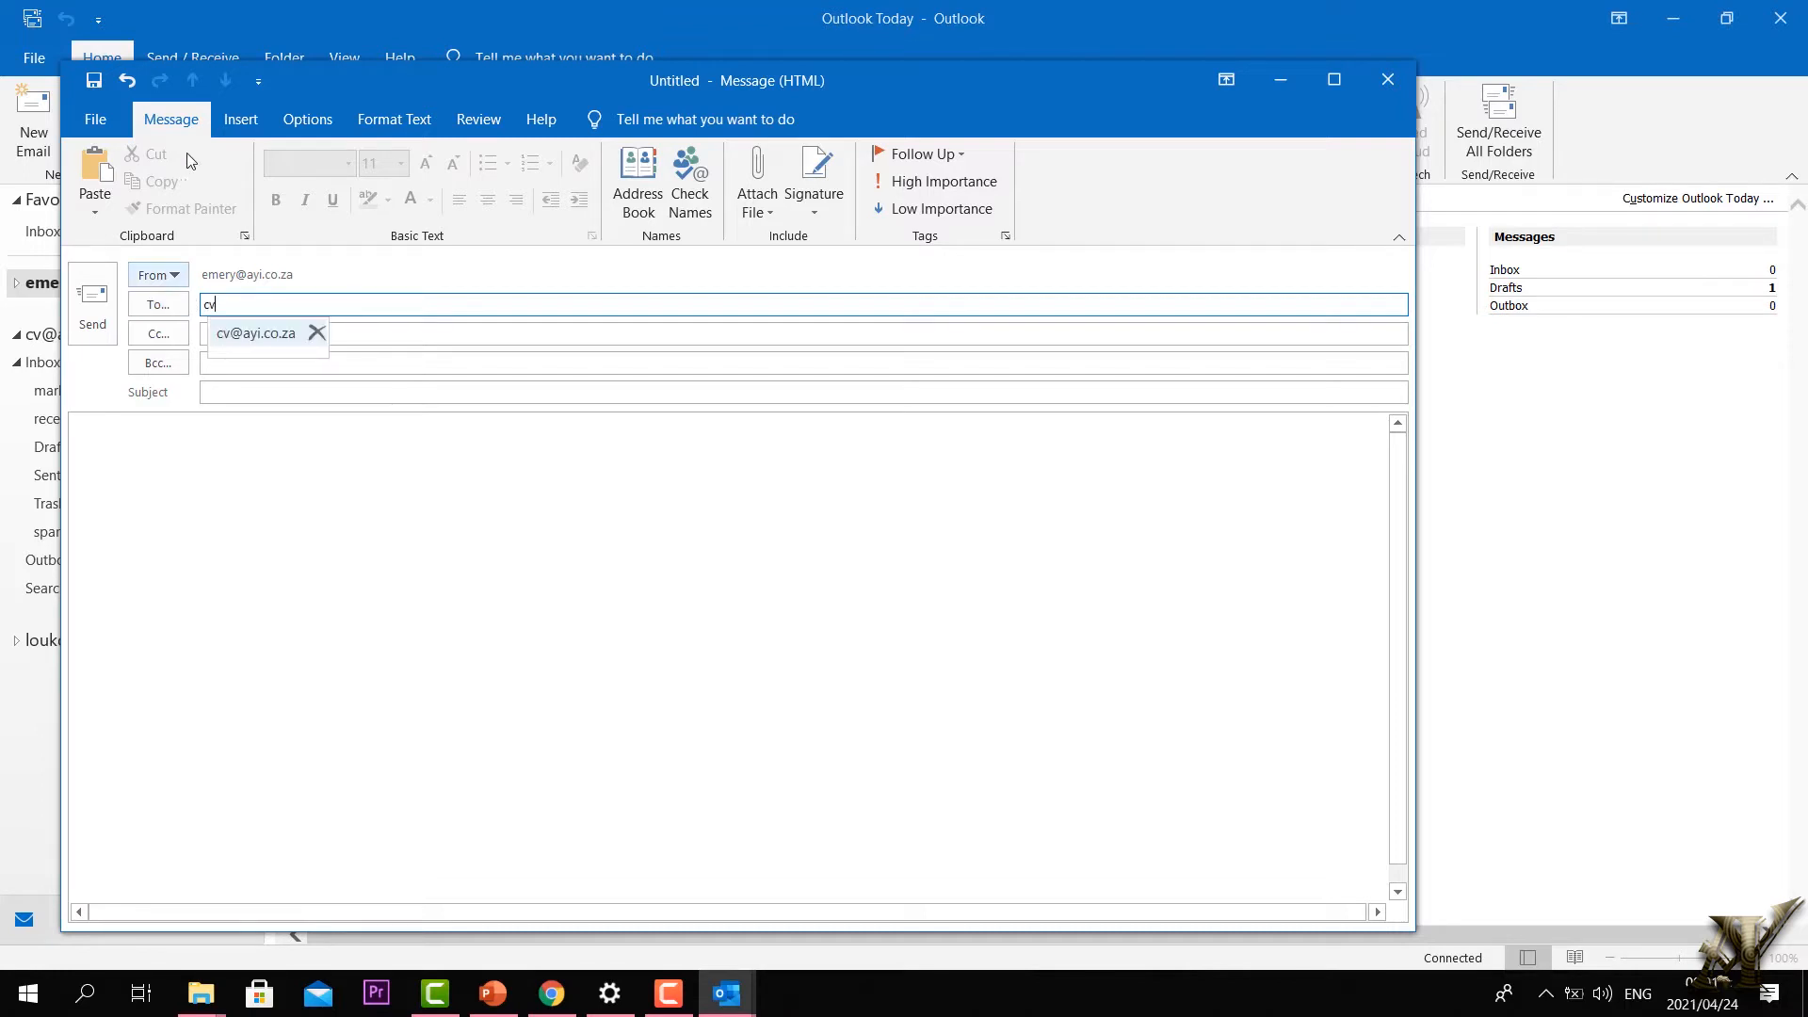
pyautogui.click(257, 363)
pyautogui.click(245, 390)
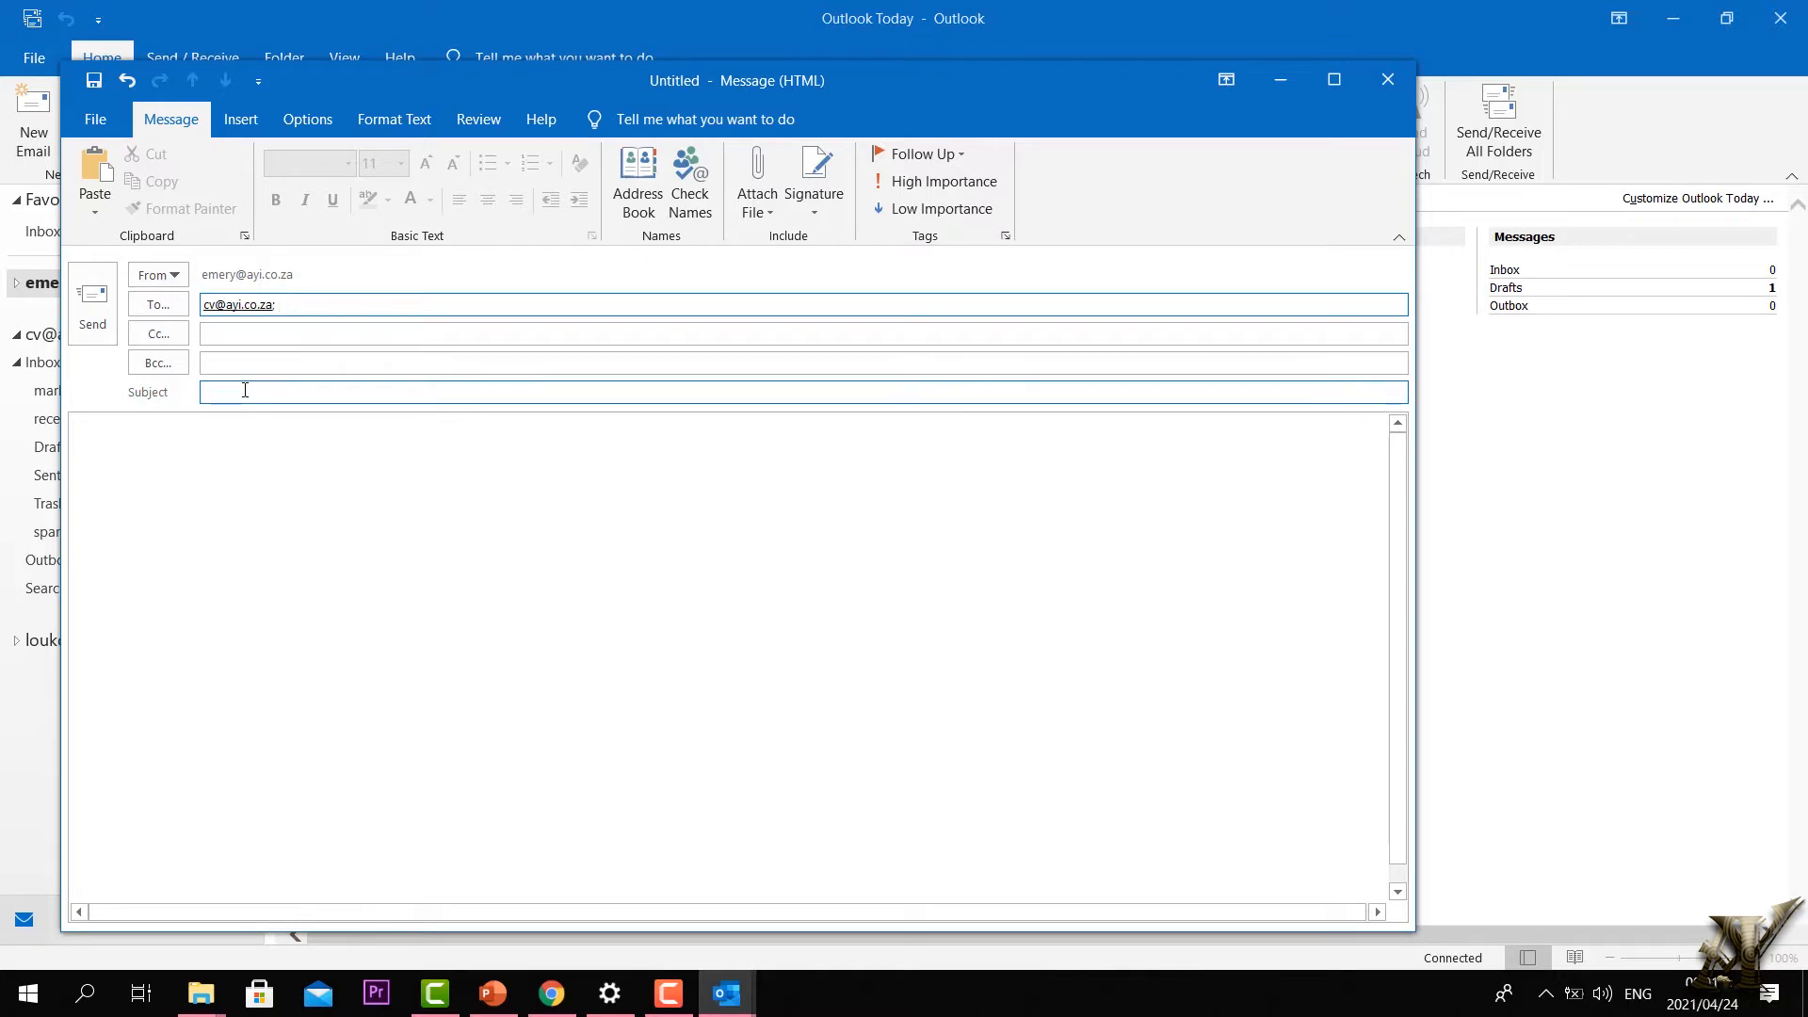
pyautogui.click(242, 388)
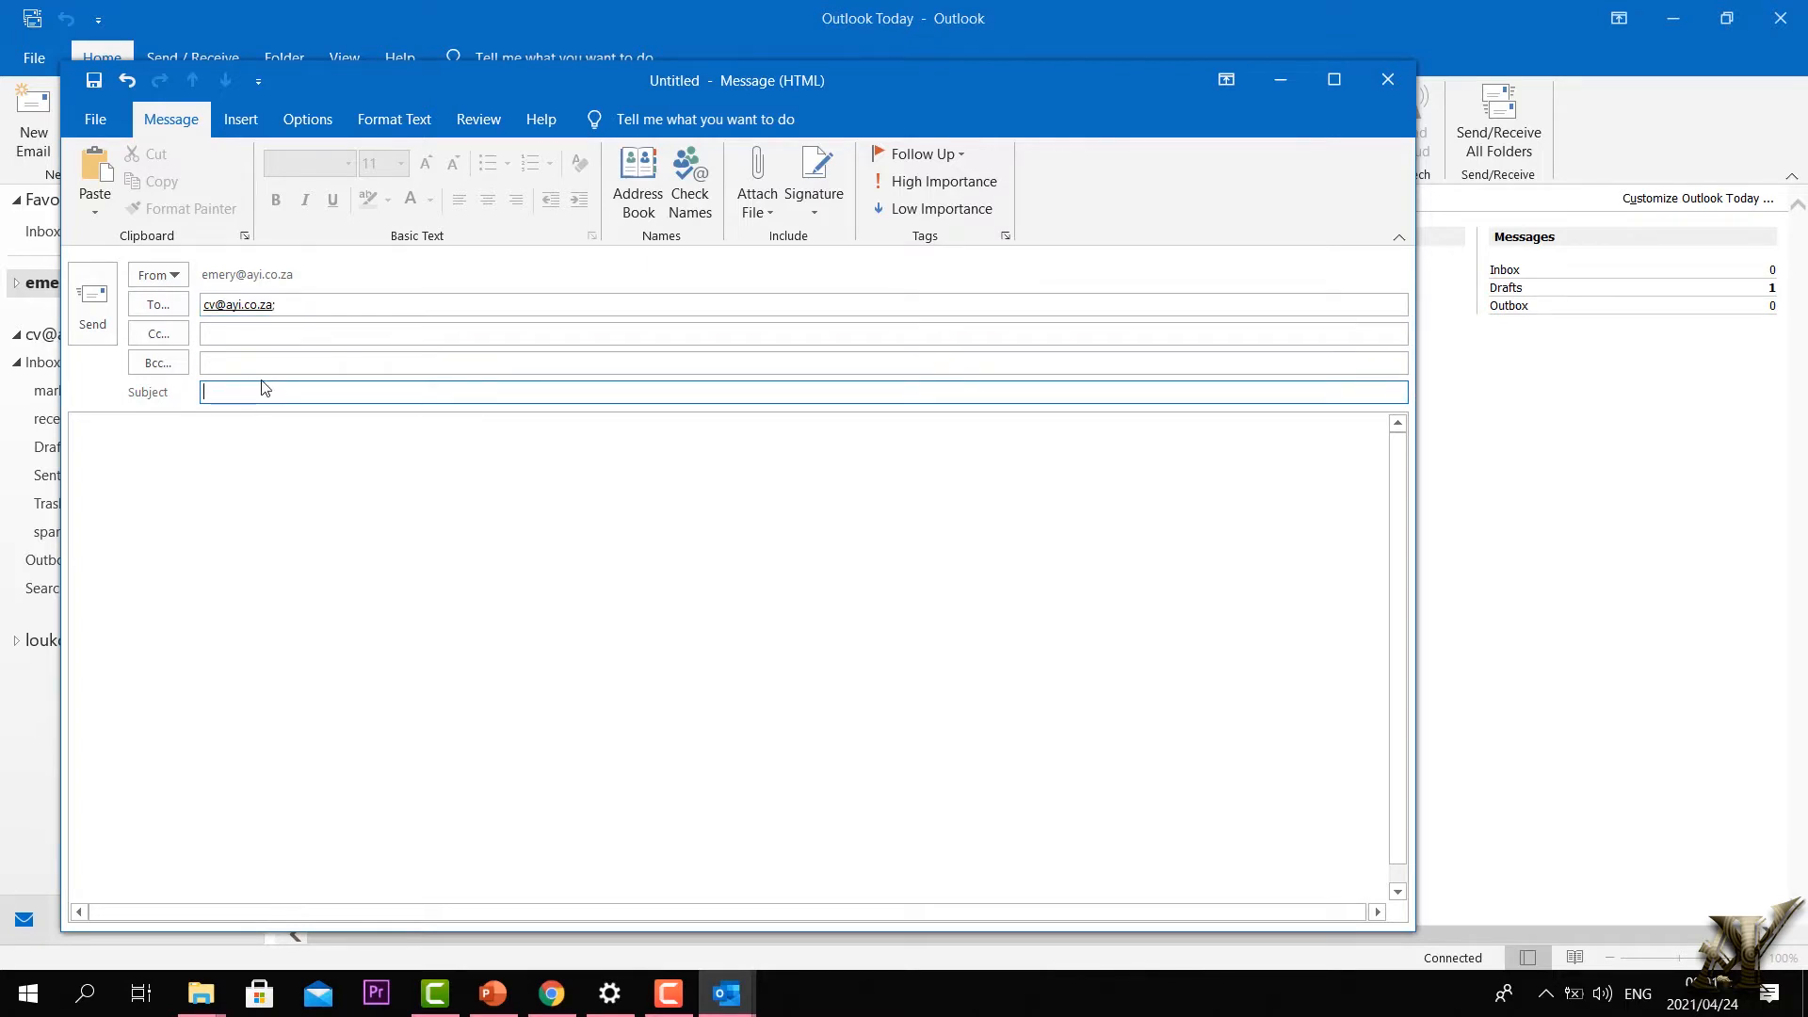
pyautogui.write('marketing')
pyautogui.click(358, 509)
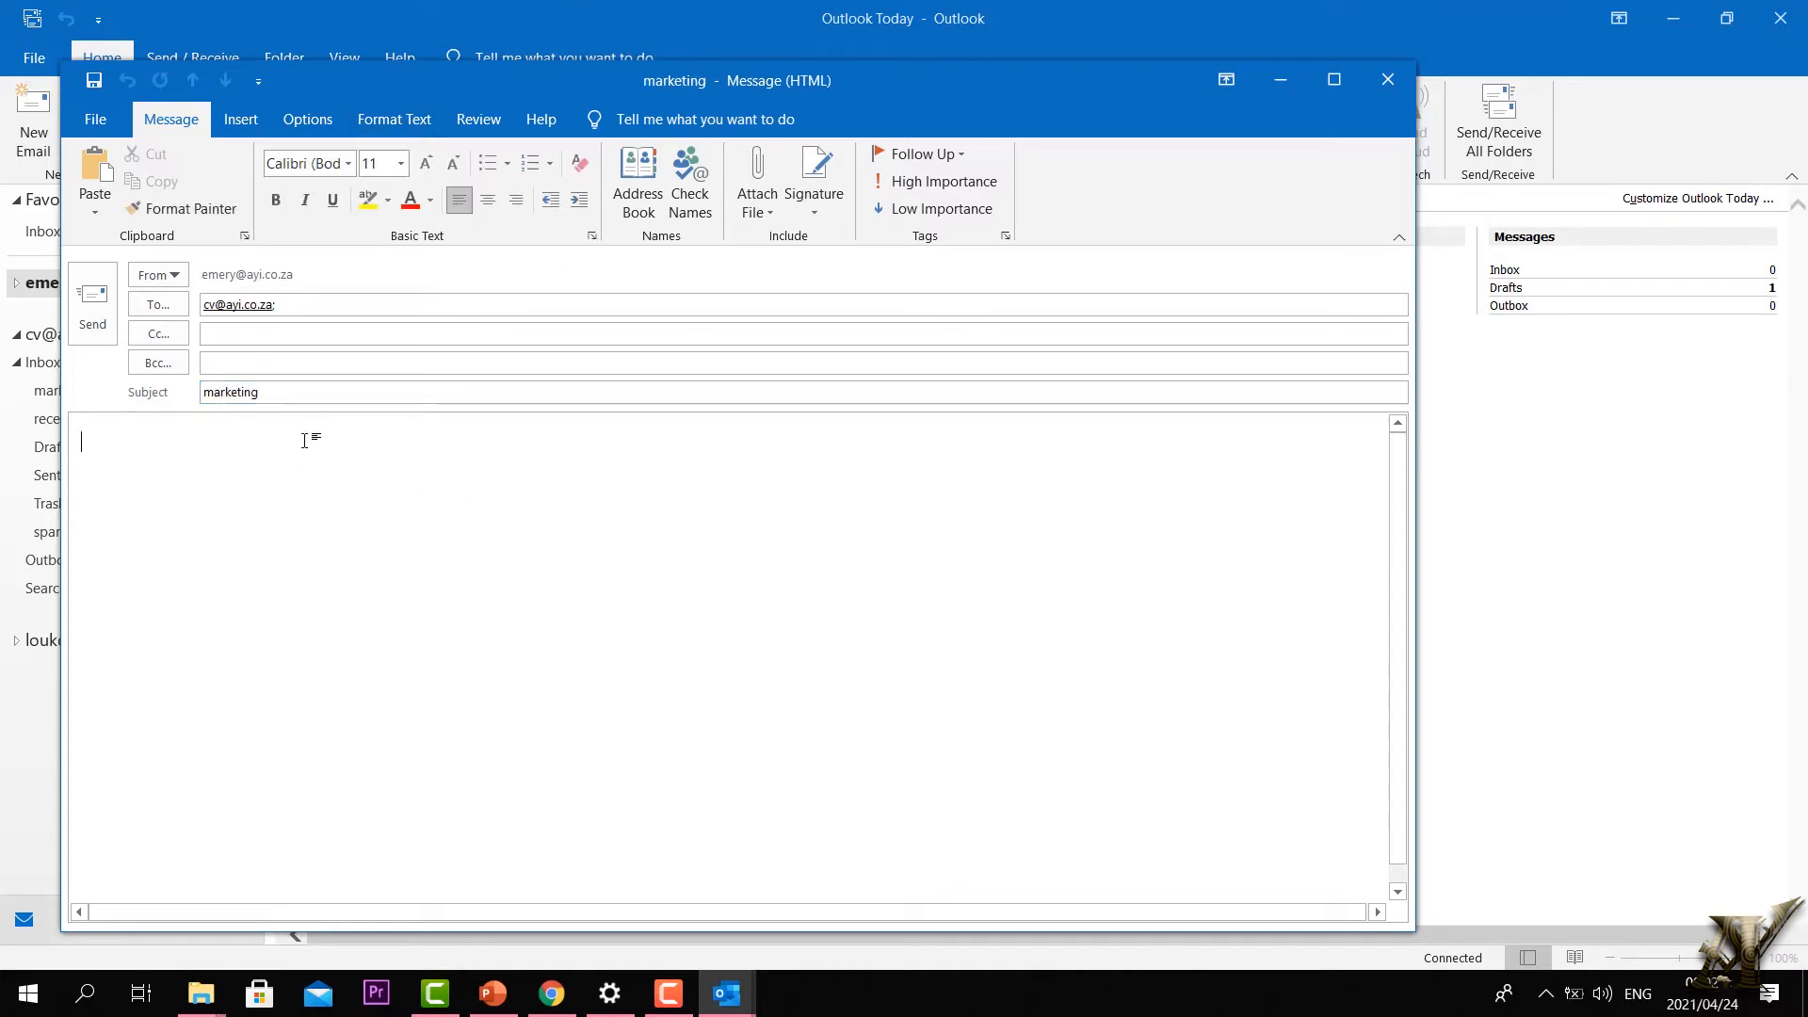
pyautogui.write('please find my cv attached')
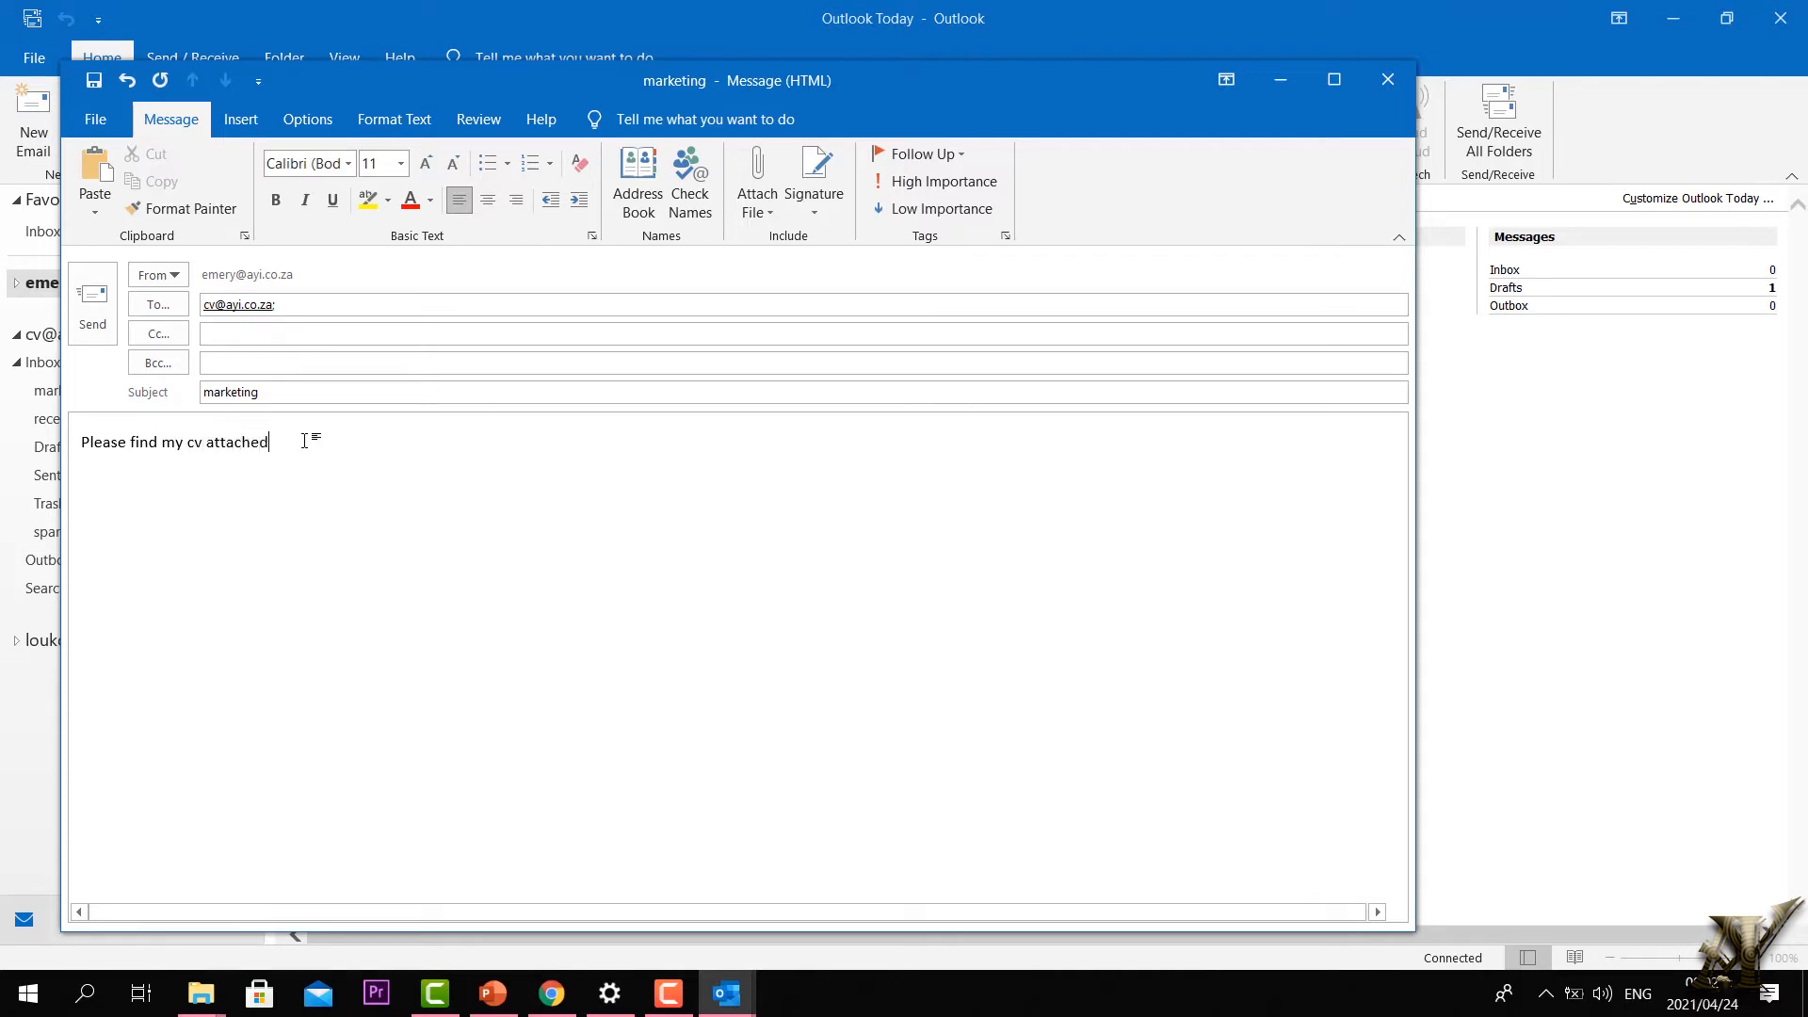
# Step: Attach Doc1.docx from recent files and send the marketing email
pyautogui.click(772, 217)
pyautogui.click(771, 212)
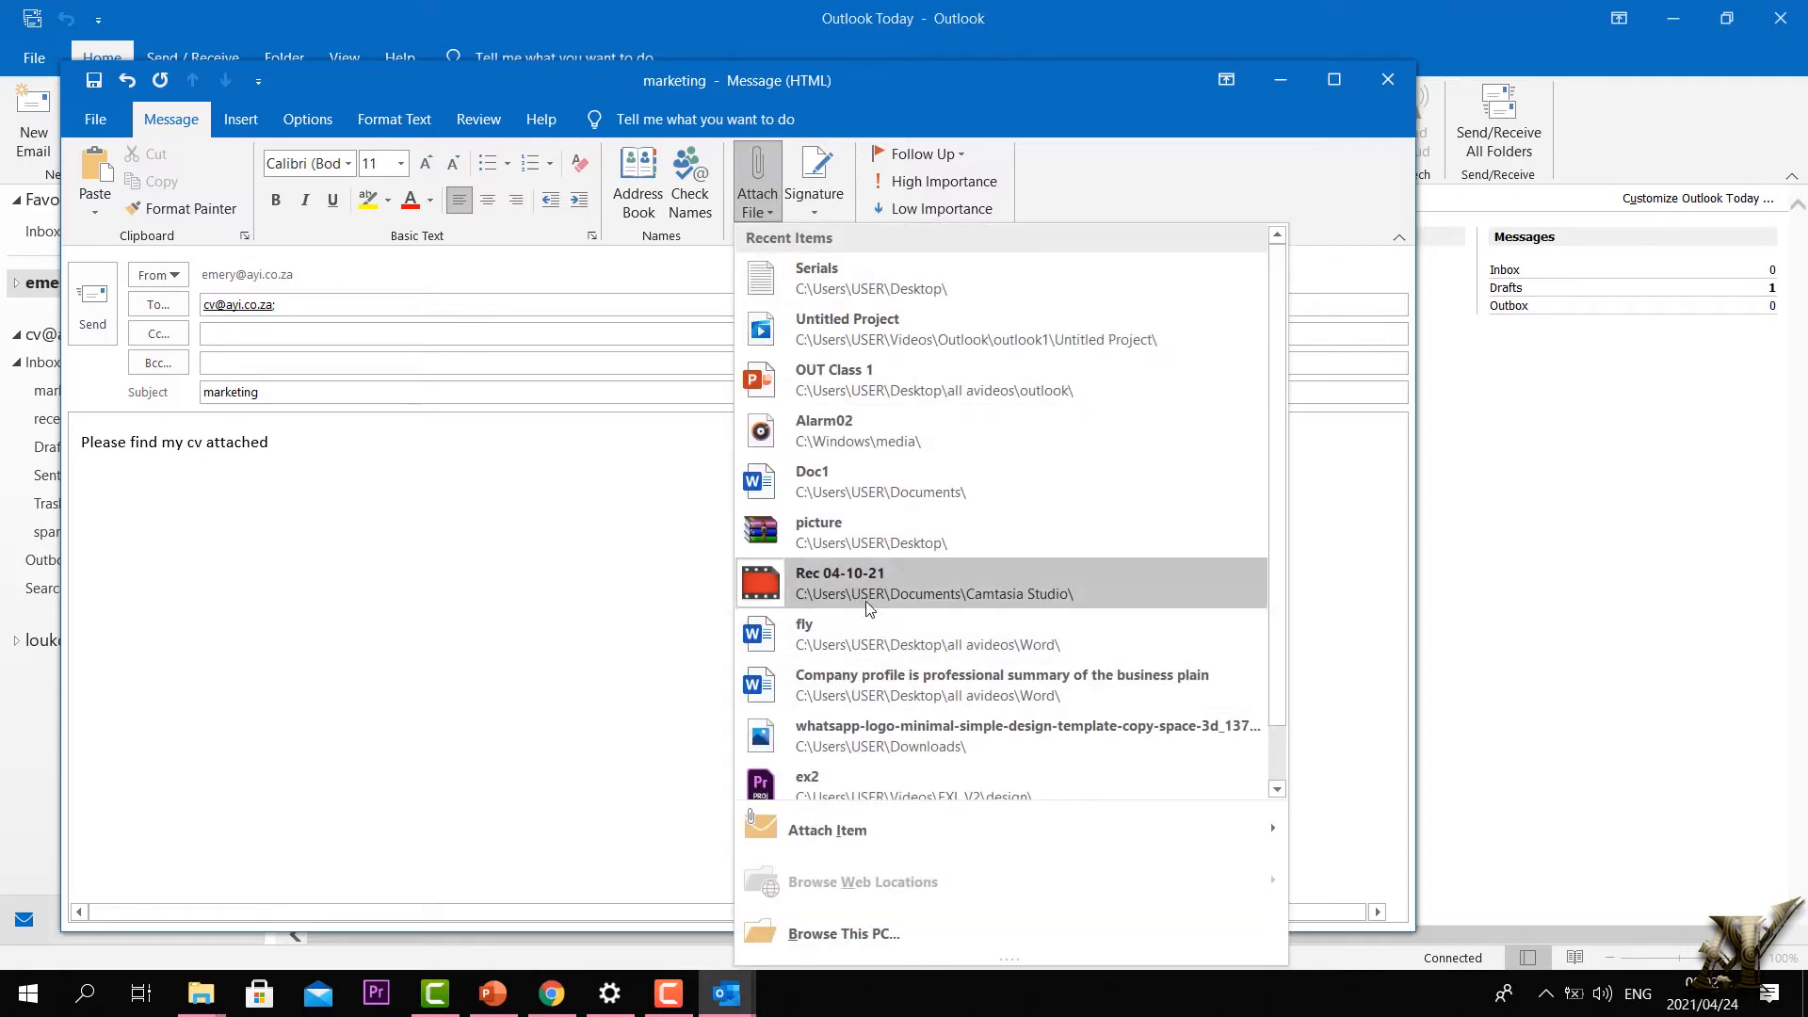
pyautogui.click(868, 498)
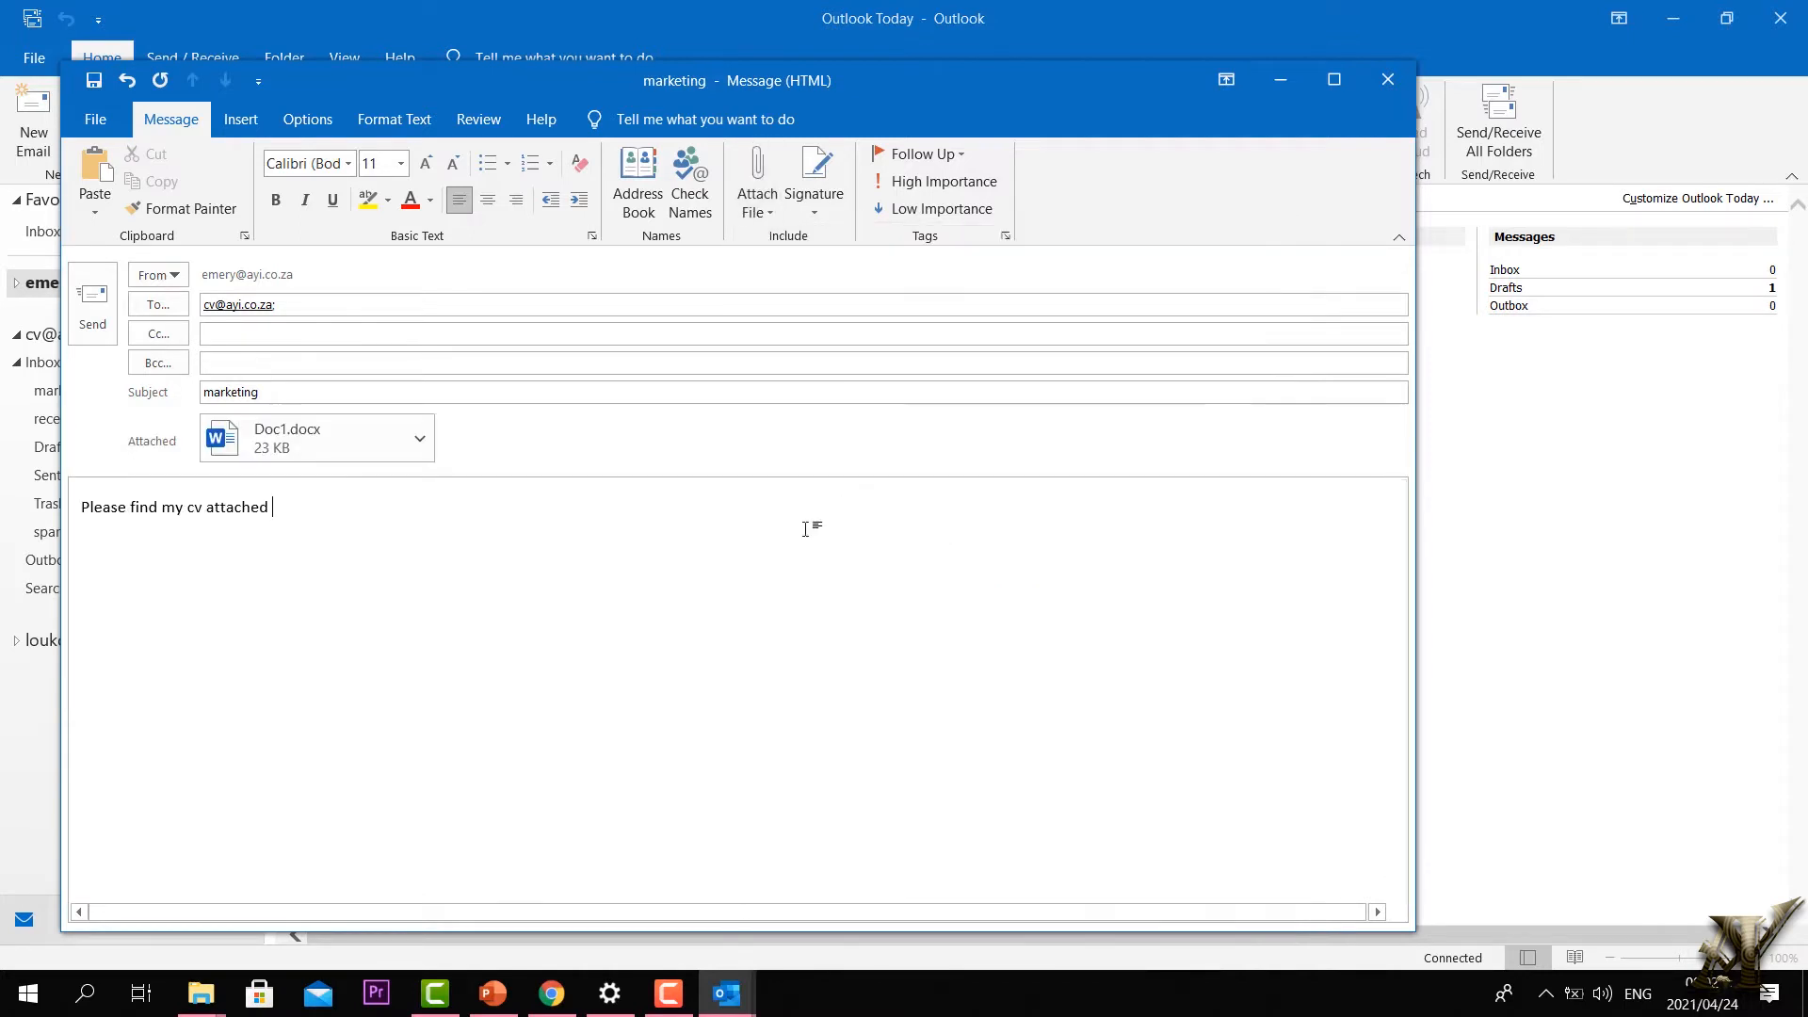
pyautogui.click(81, 320)
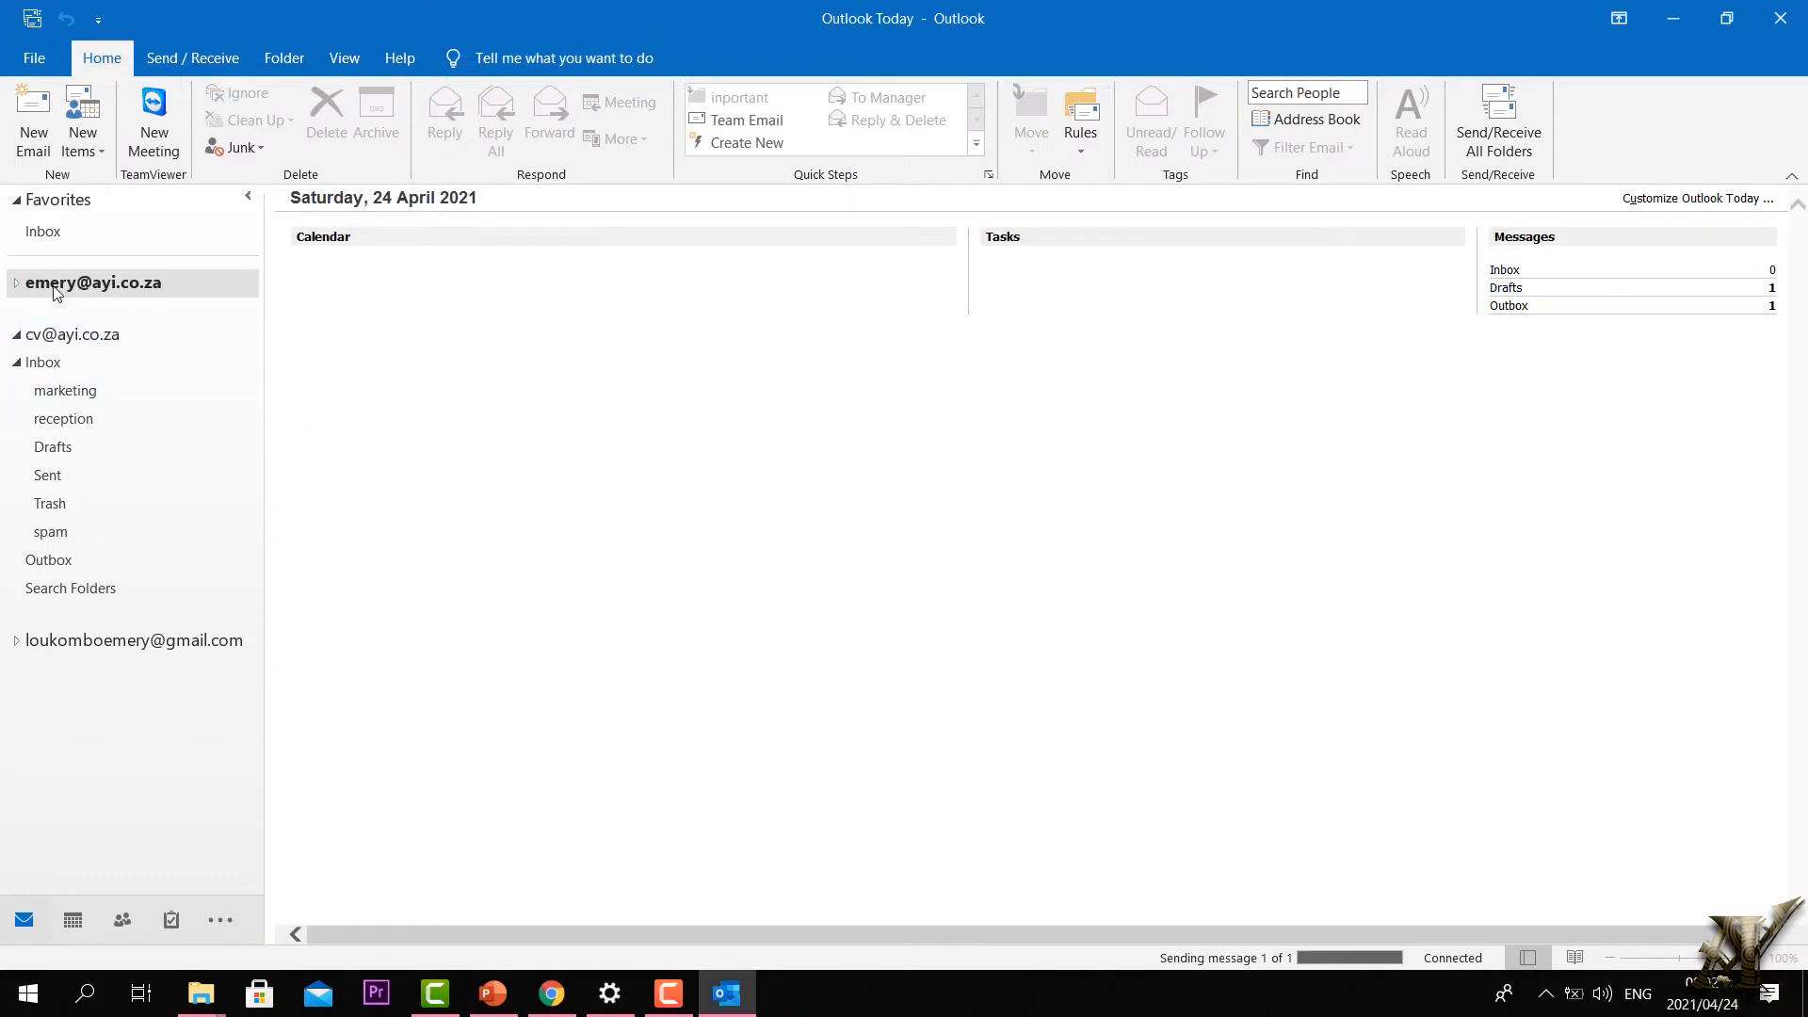
# Step: Compose a second email to the cv address with subject 'recption' and body 'Please find my cv attached'
pyautogui.click(43, 124)
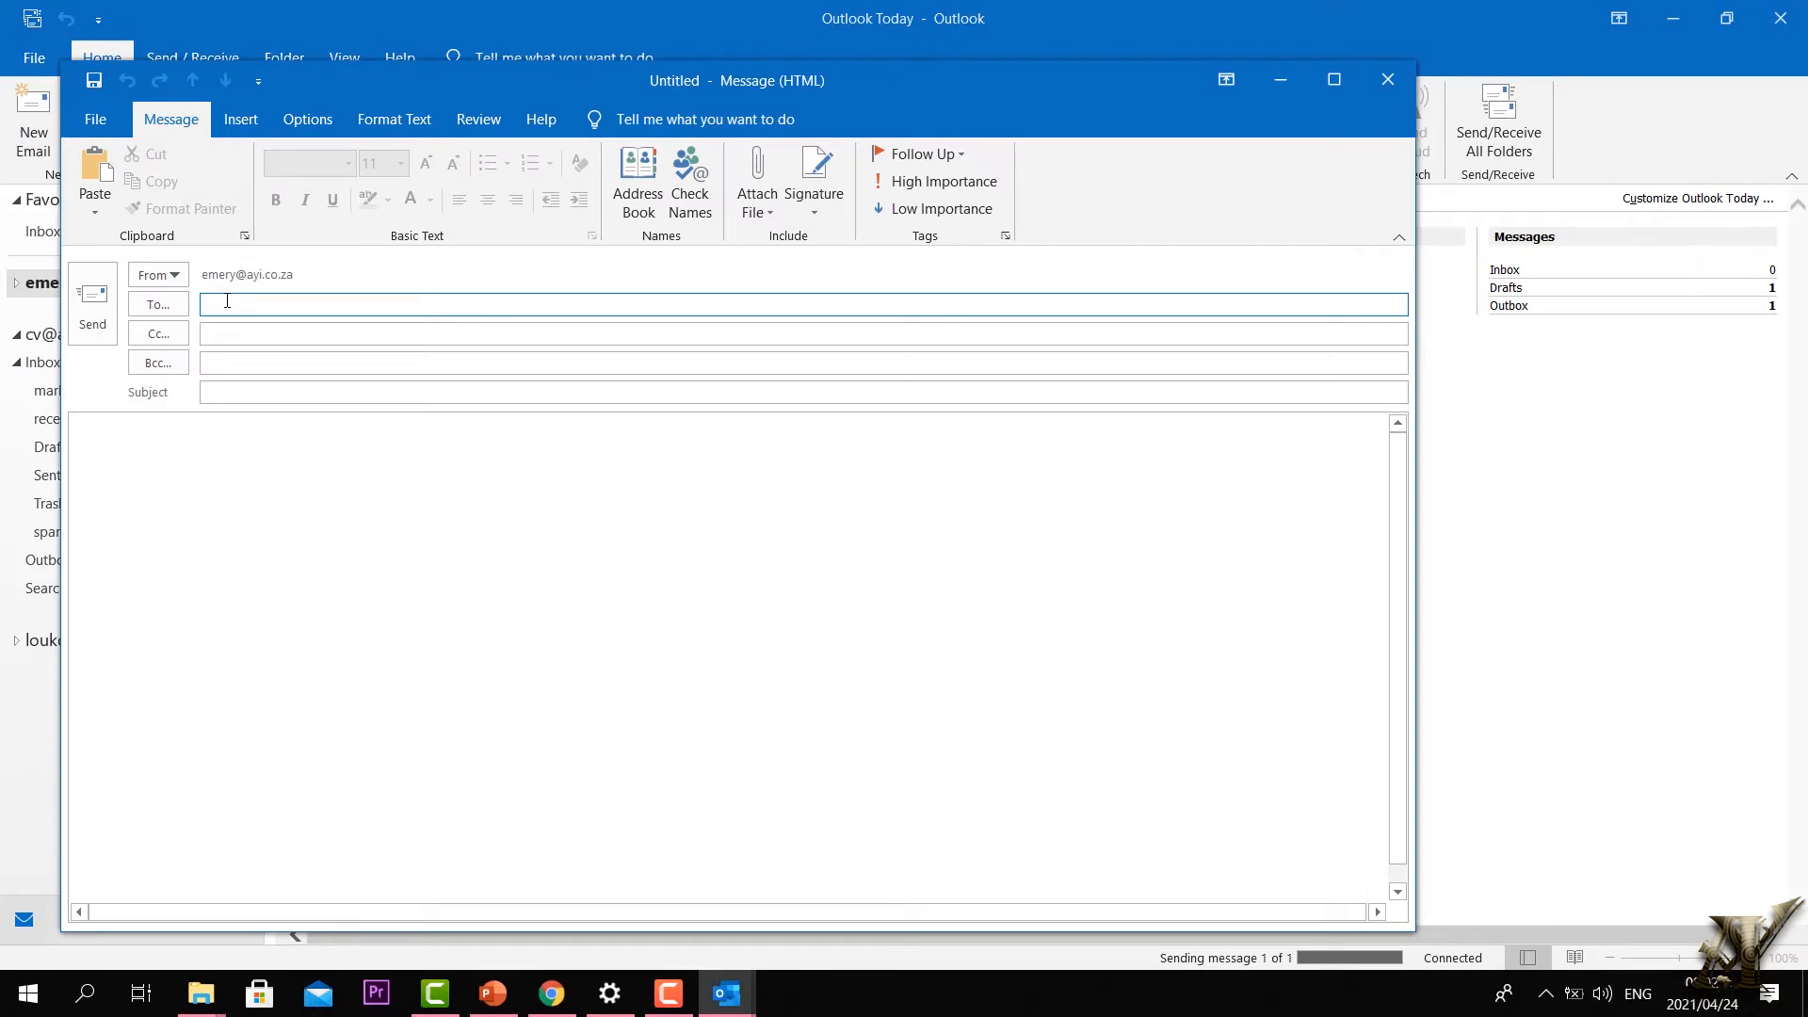
pyautogui.write('cv')
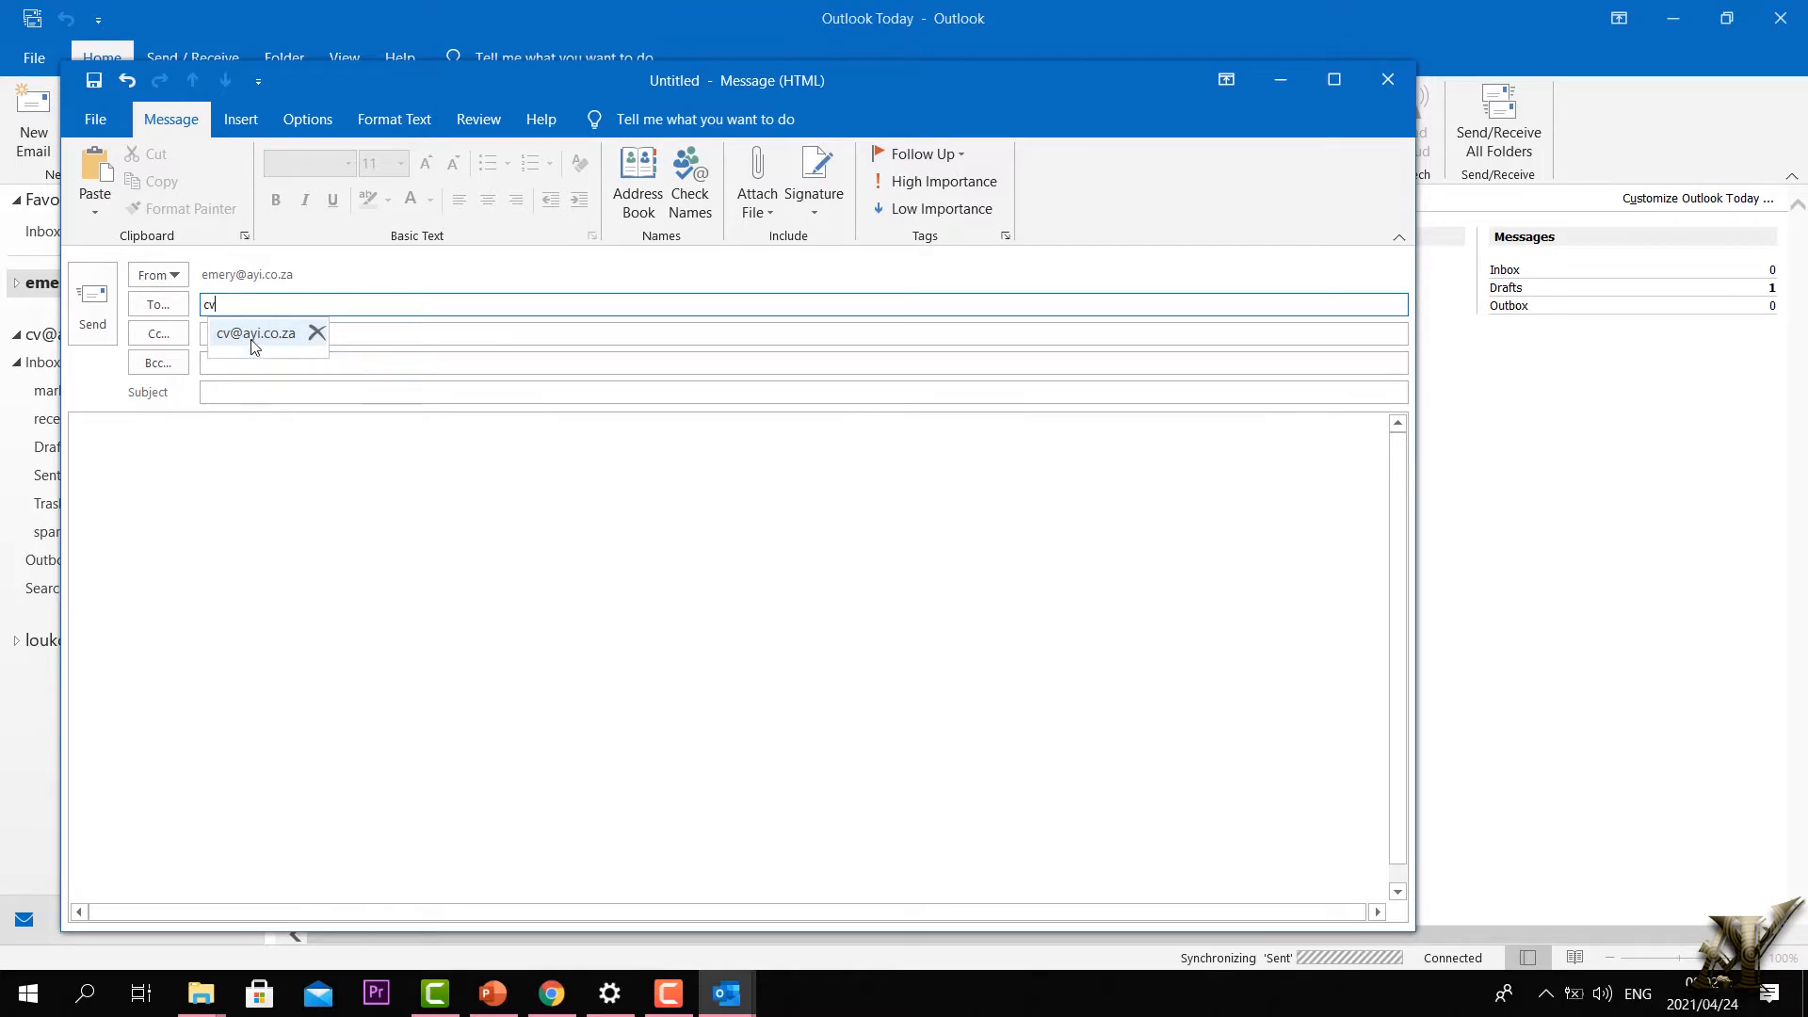
pyautogui.click(254, 336)
pyautogui.click(235, 392)
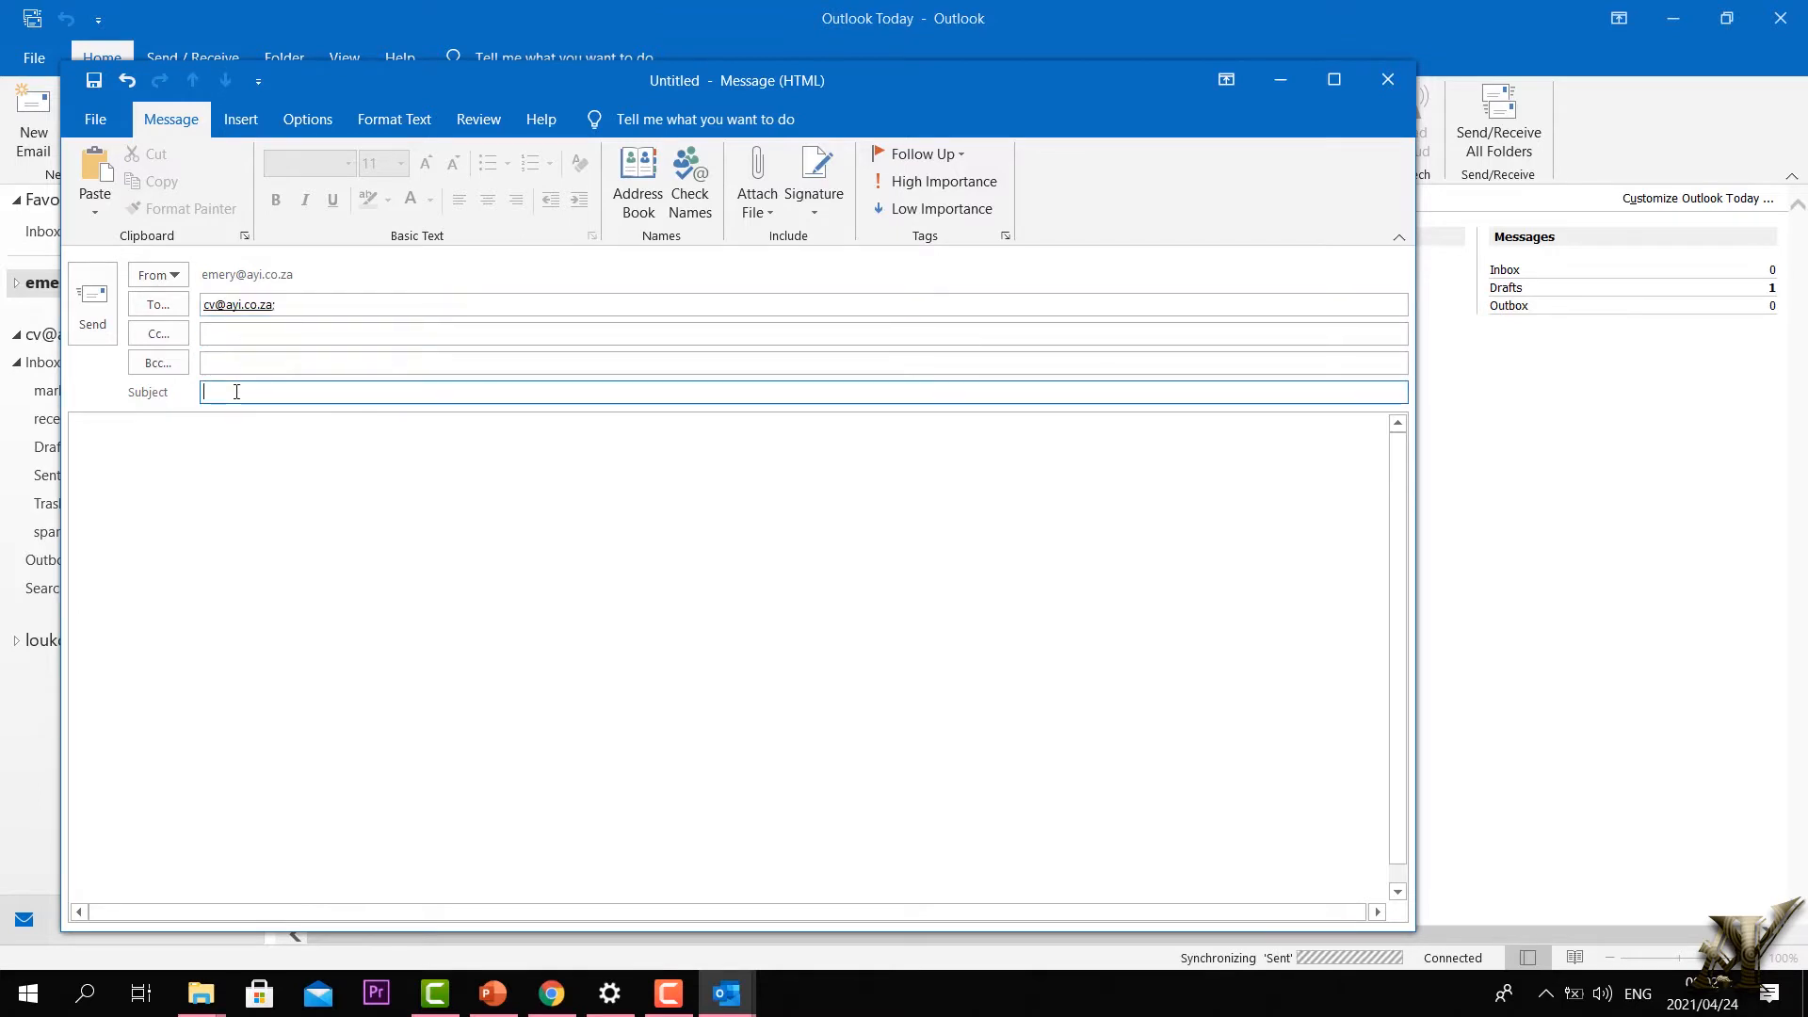
pyautogui.write('recption')
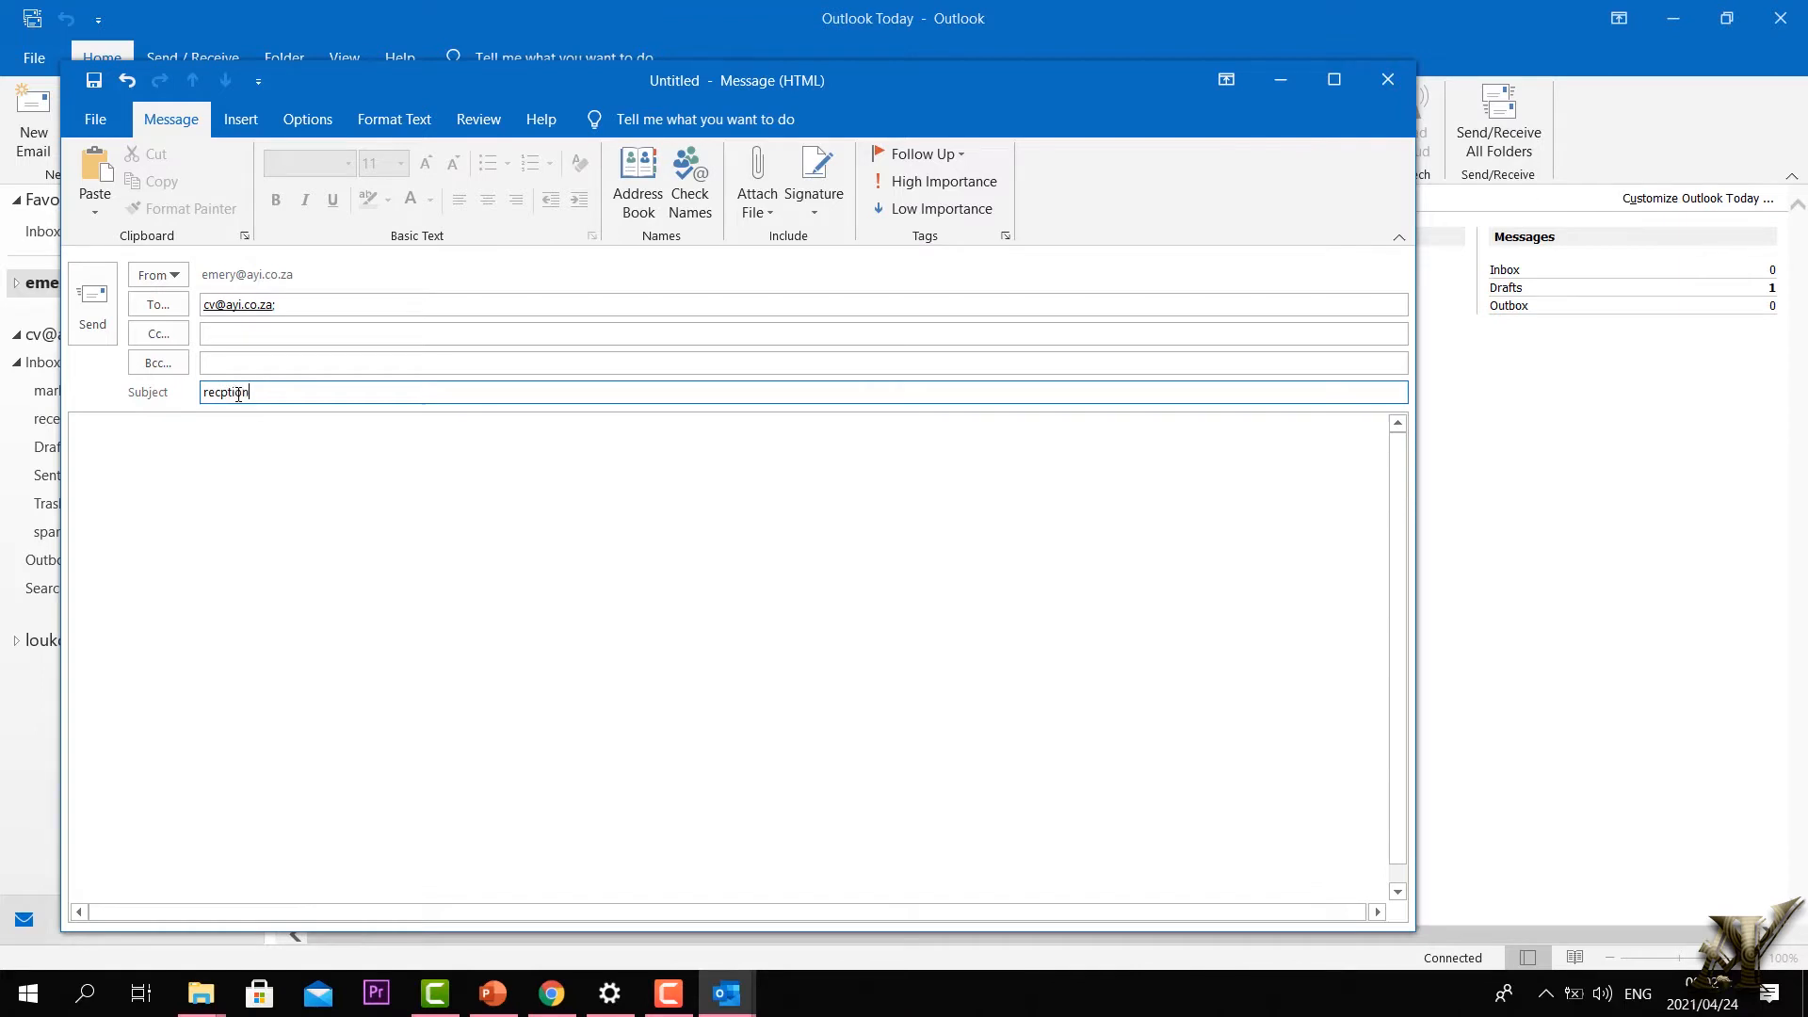
pyautogui.click(396, 452)
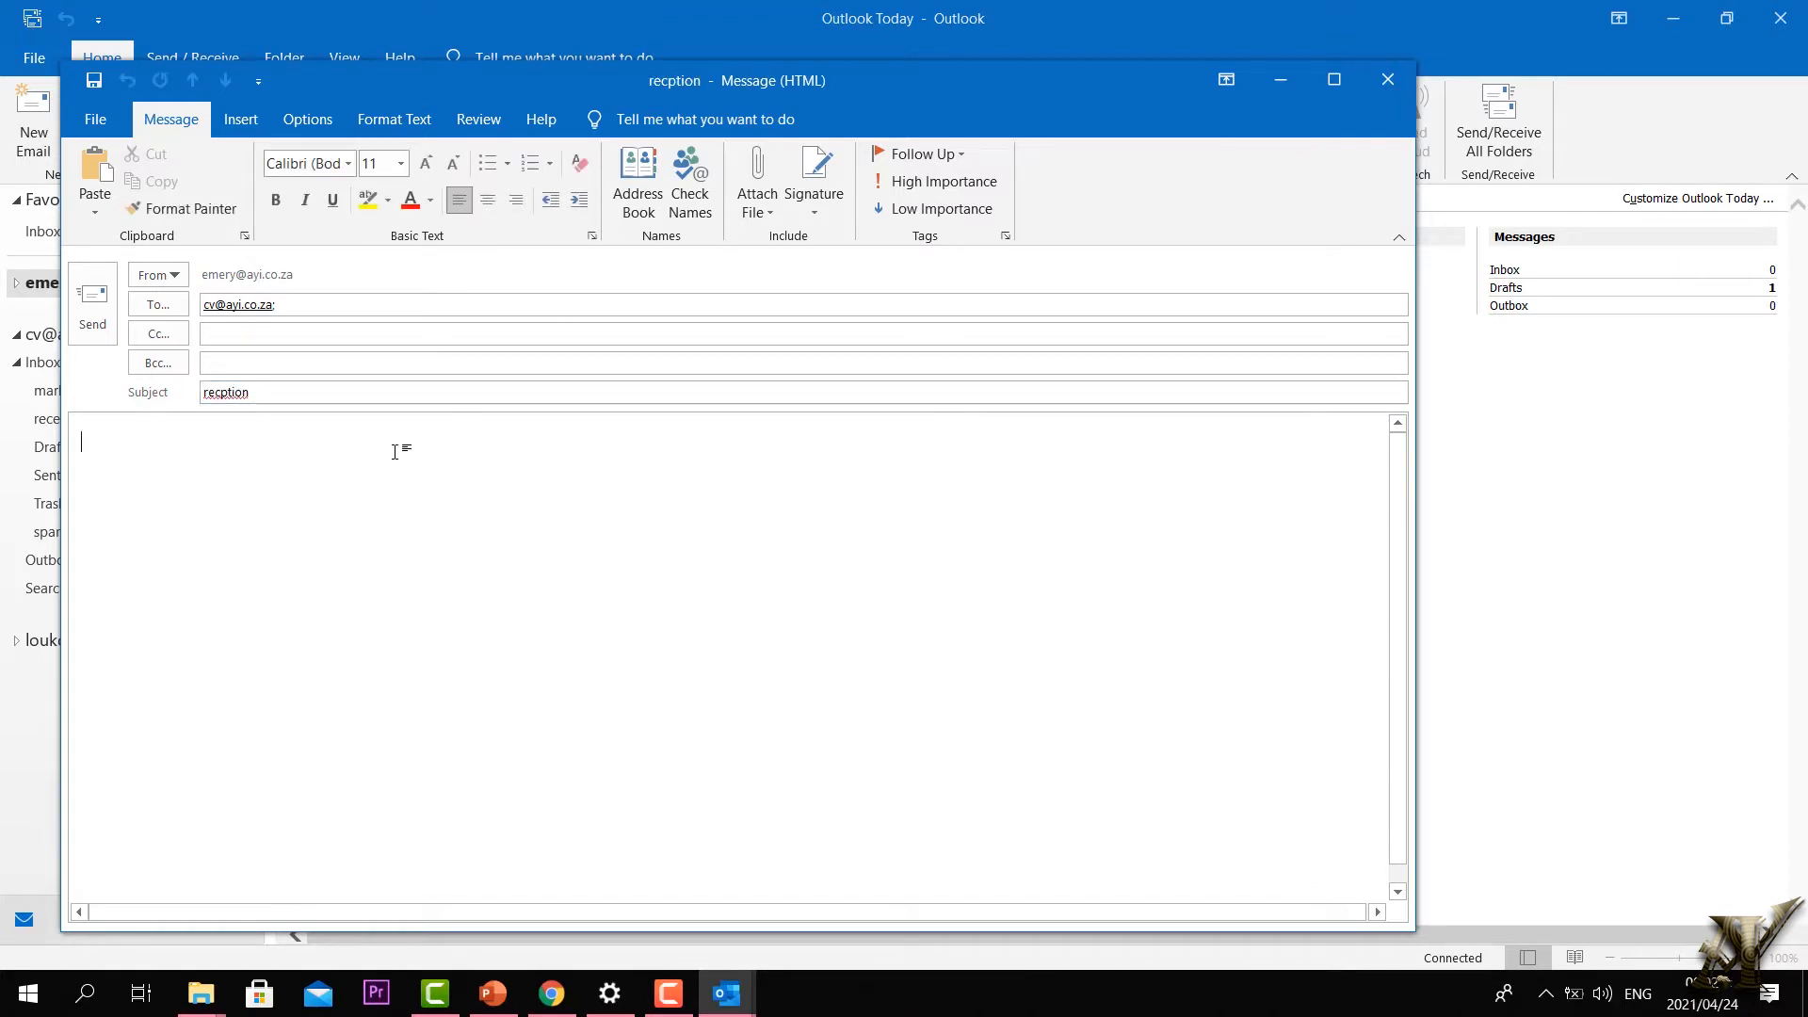
pyautogui.write('please')
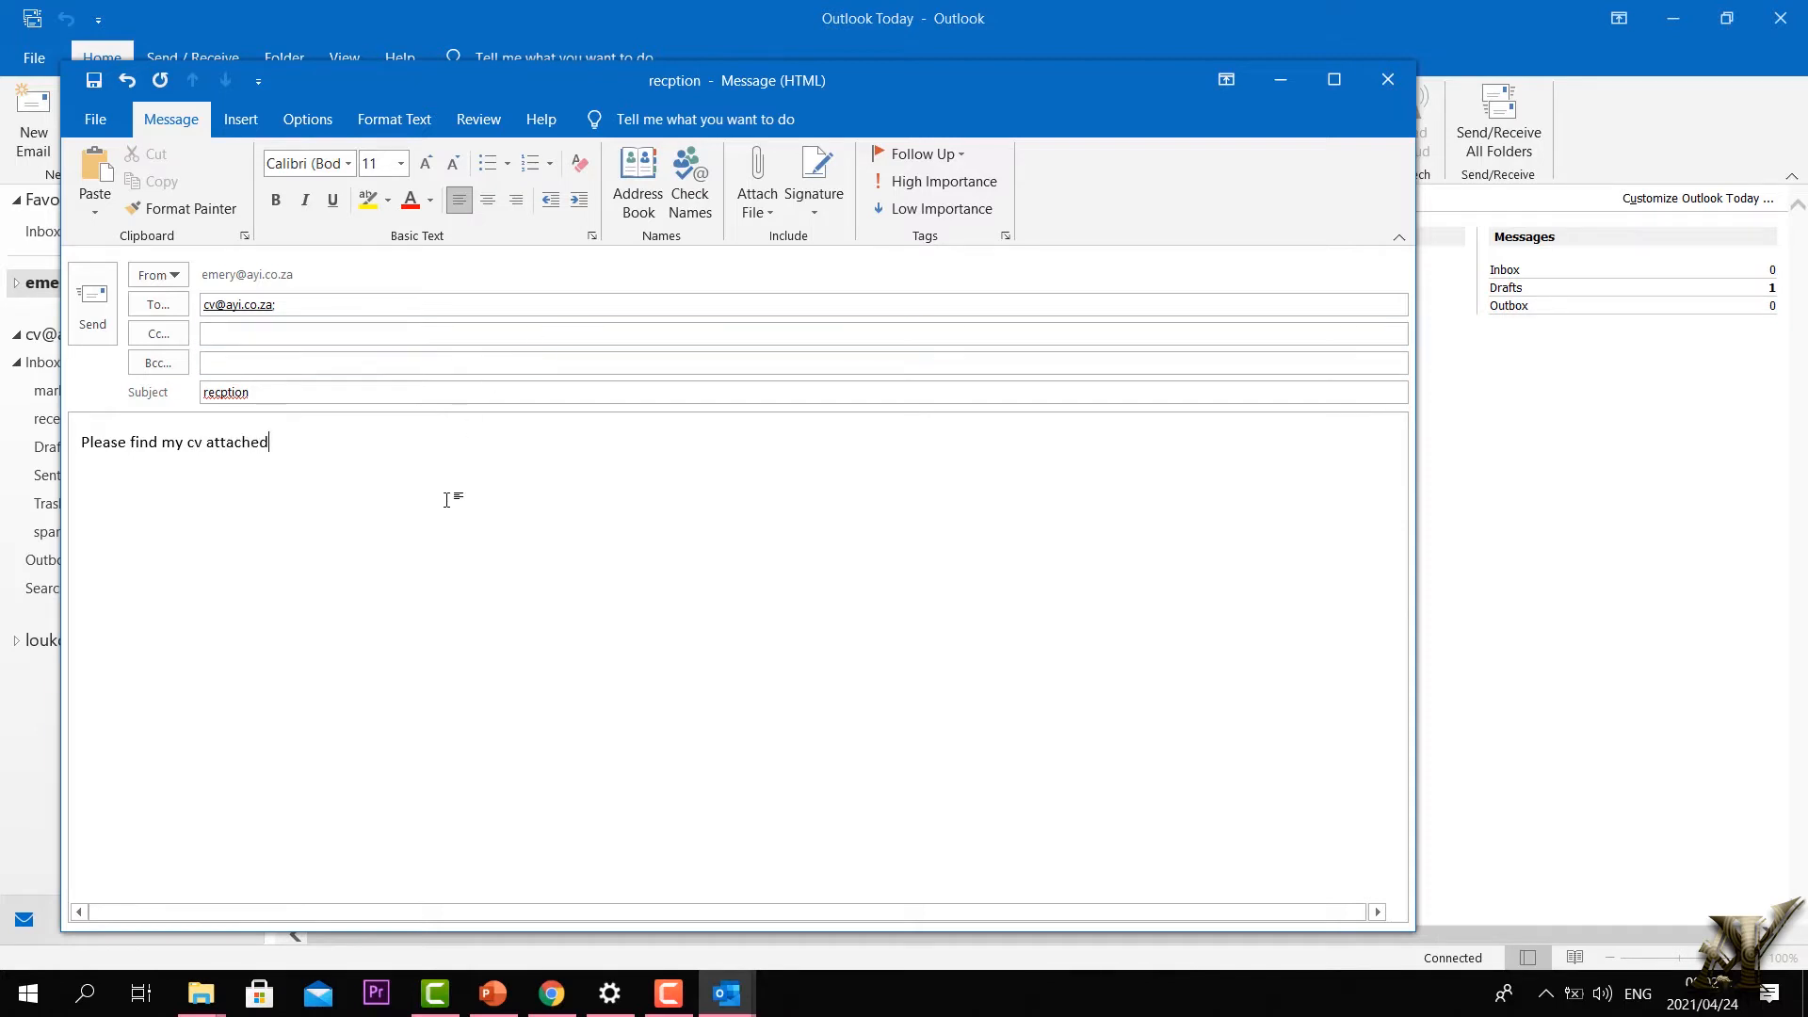
# Step: Attach fly.docx from recent items and send the email
pyautogui.click(761, 212)
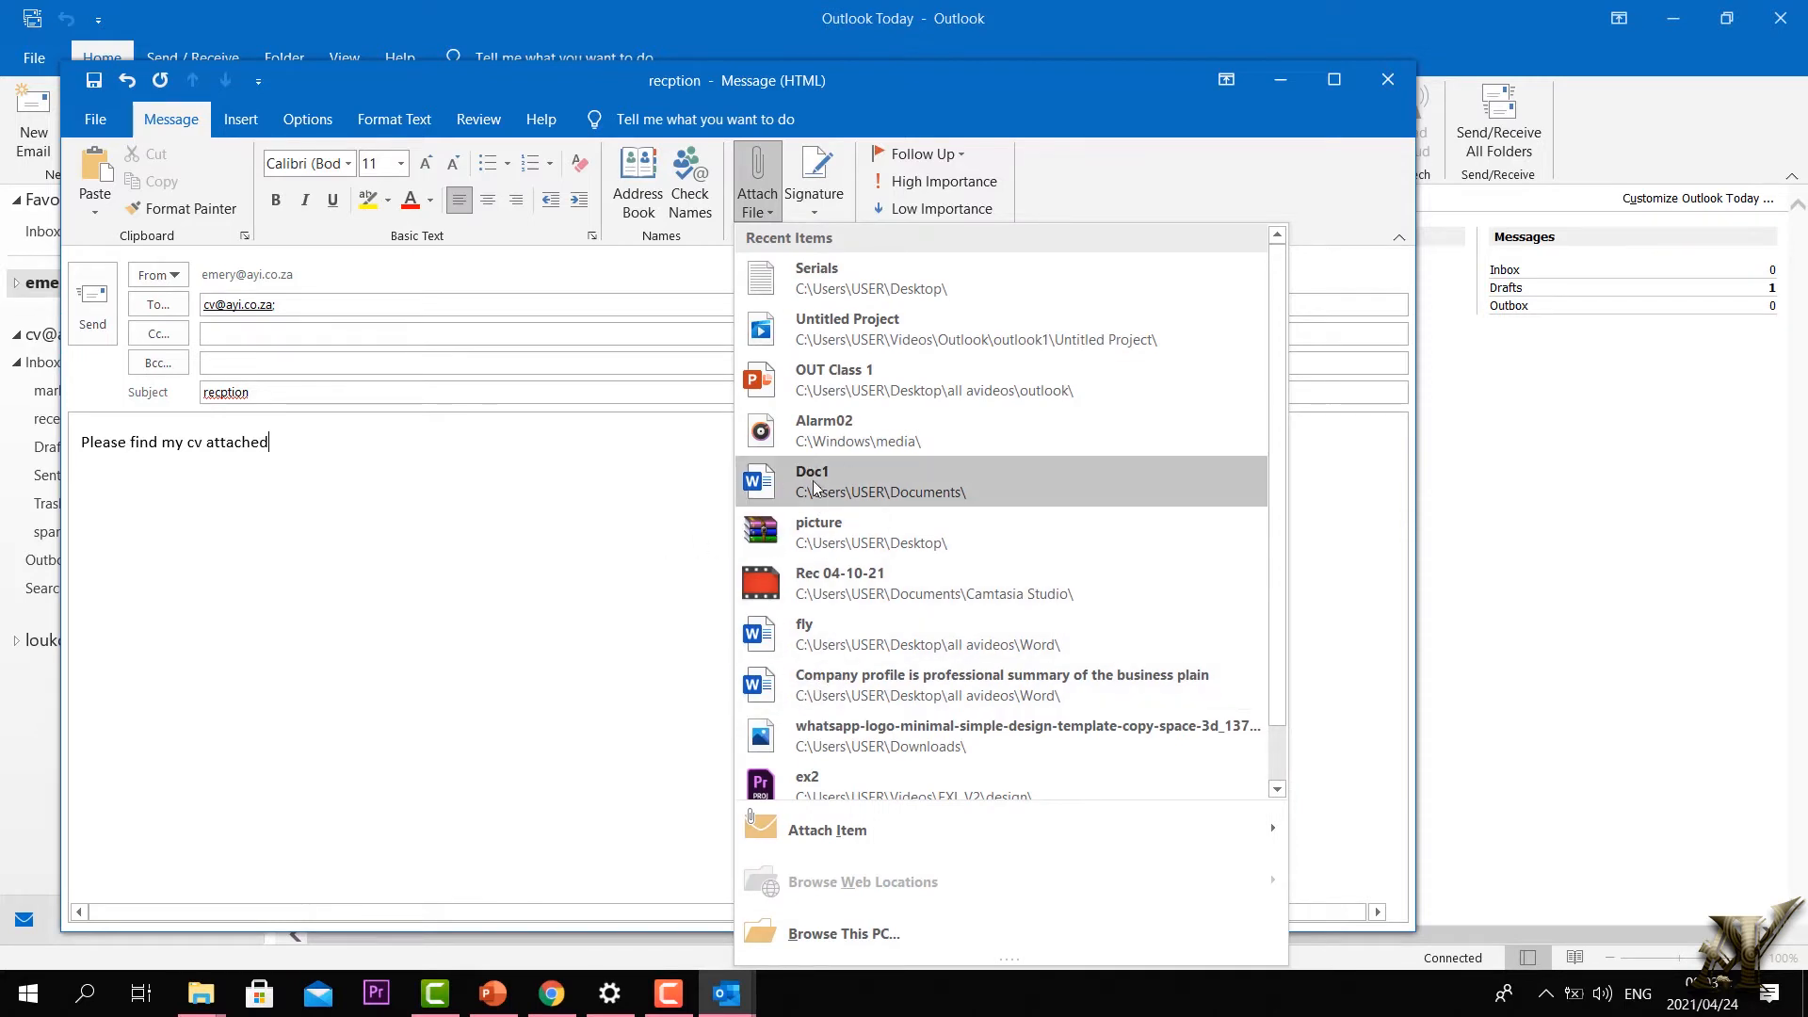
pyautogui.click(810, 641)
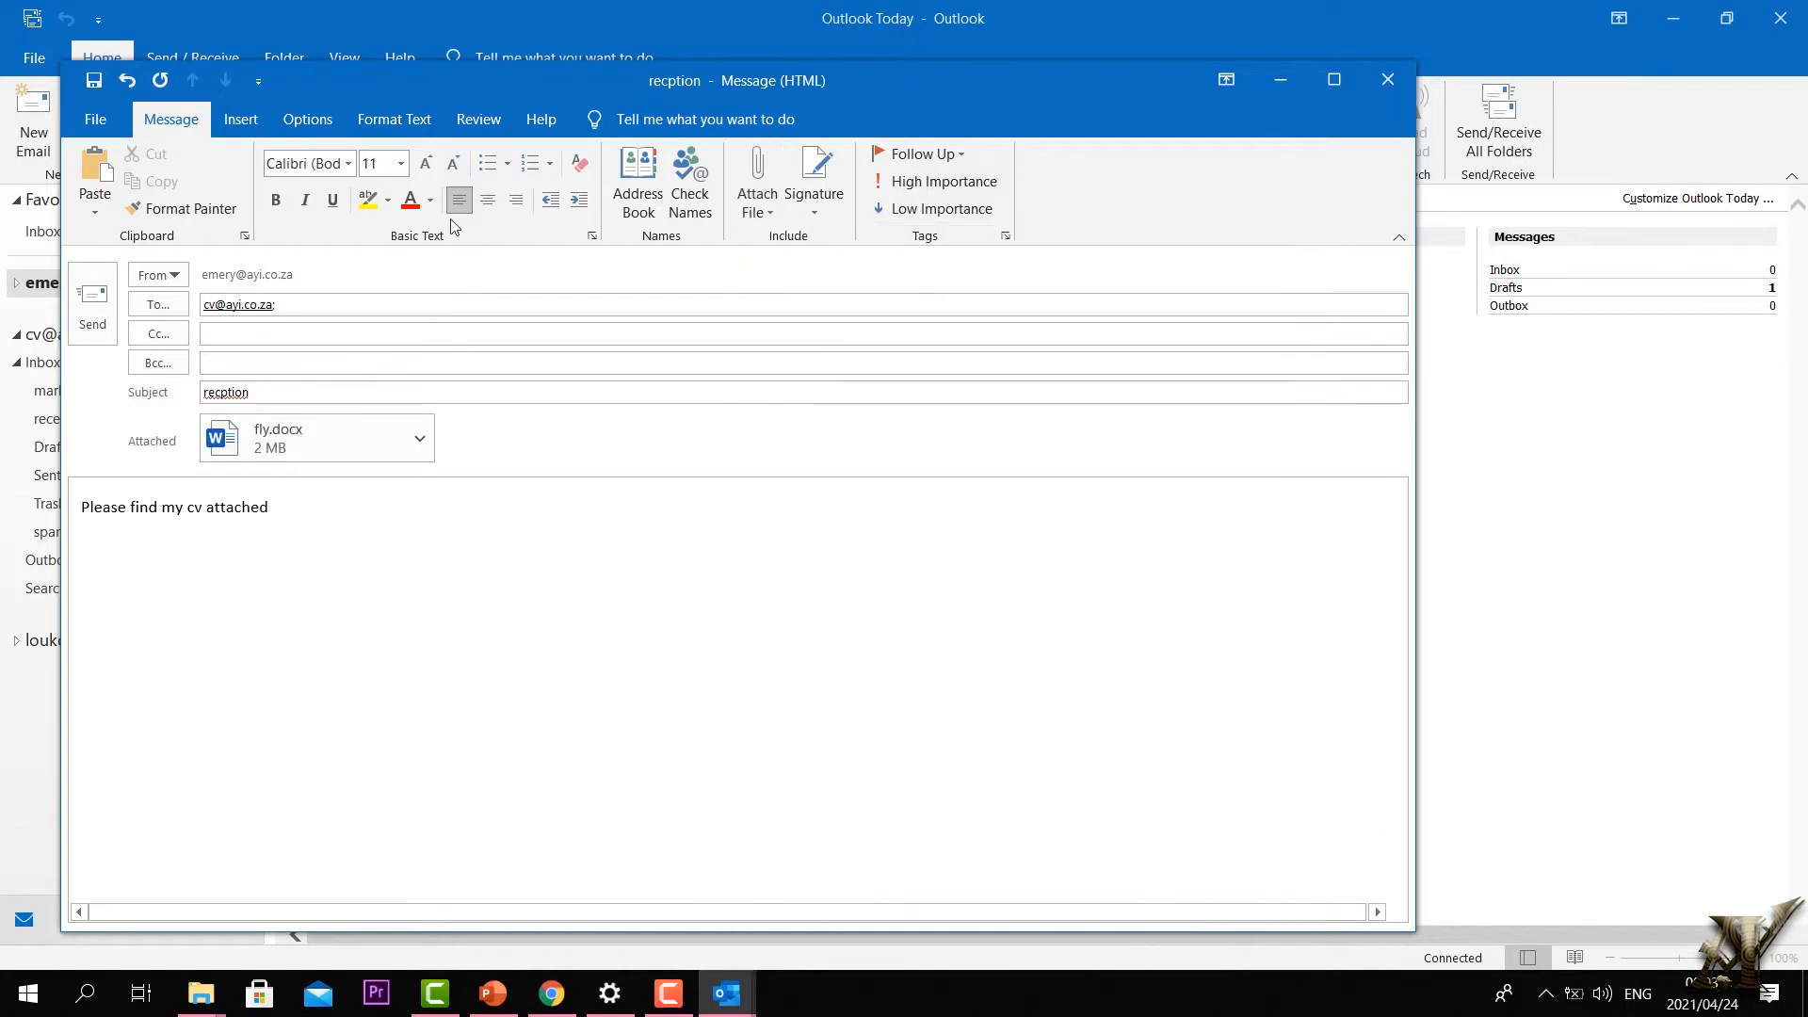
pyautogui.click(93, 303)
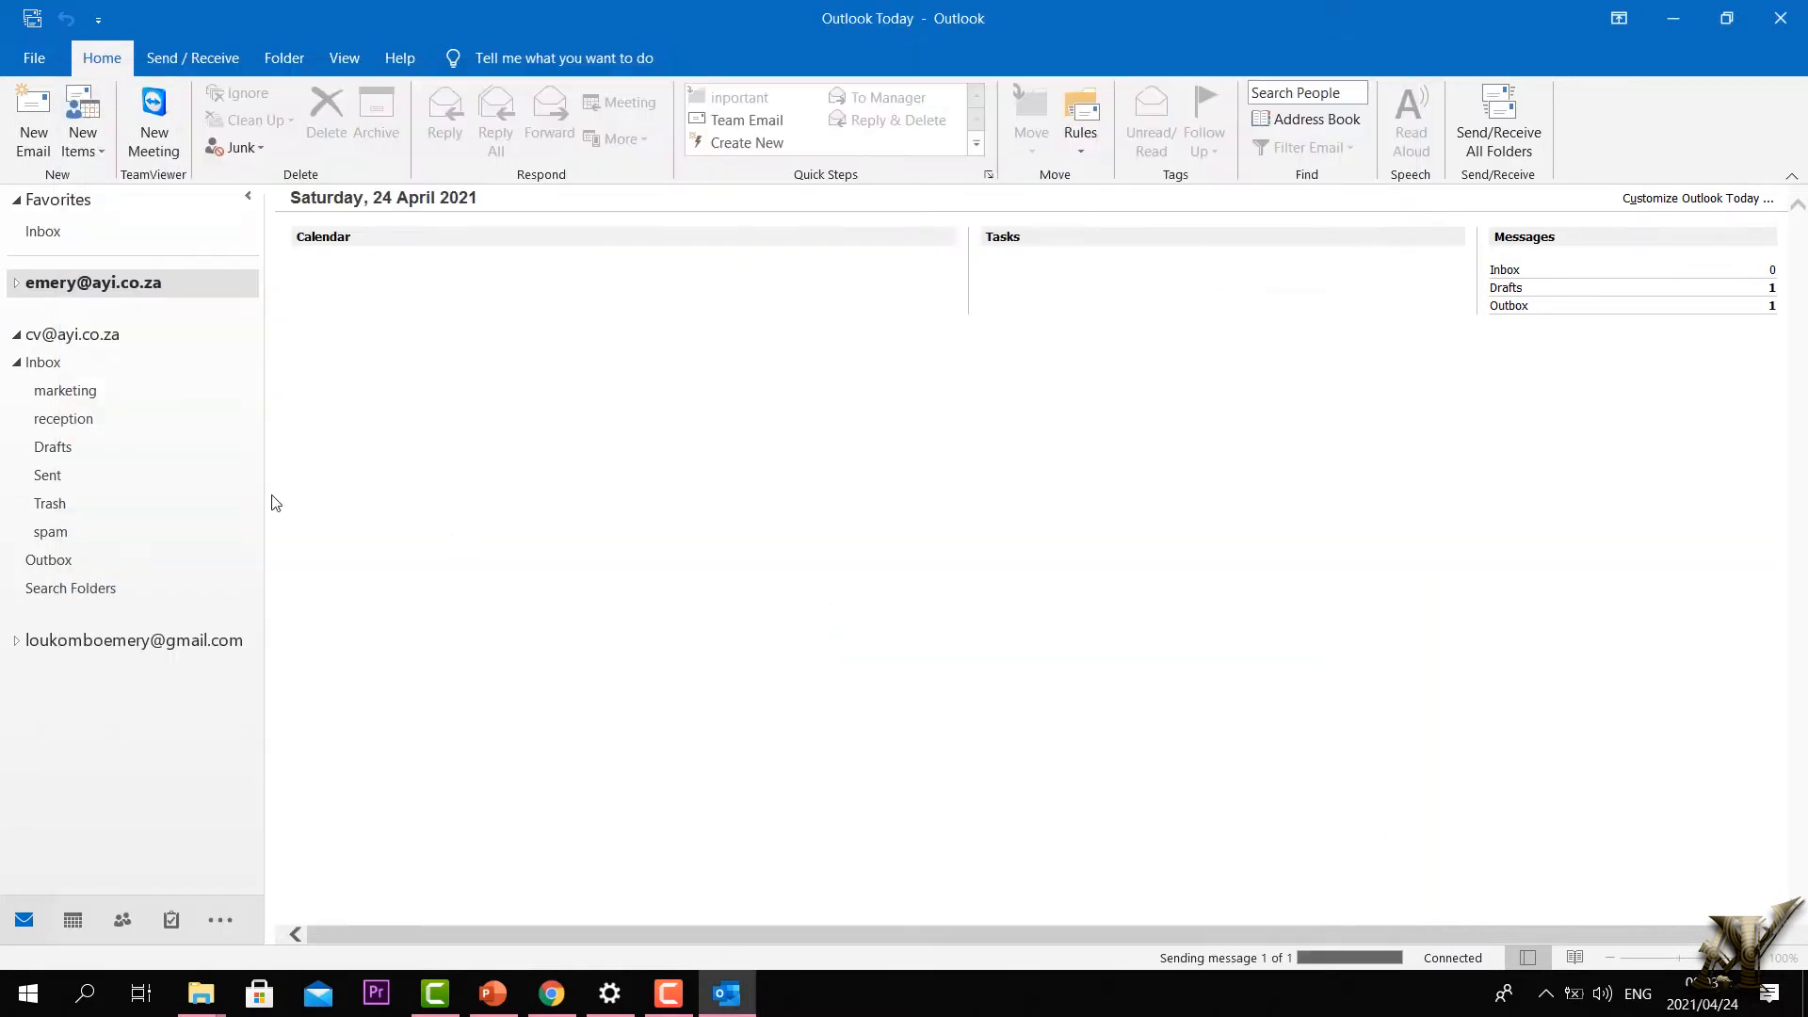
# Step: Collapse the cv account's Inbox and folders, expand the Gmail account, and open its Inbox
pyautogui.click(16, 362)
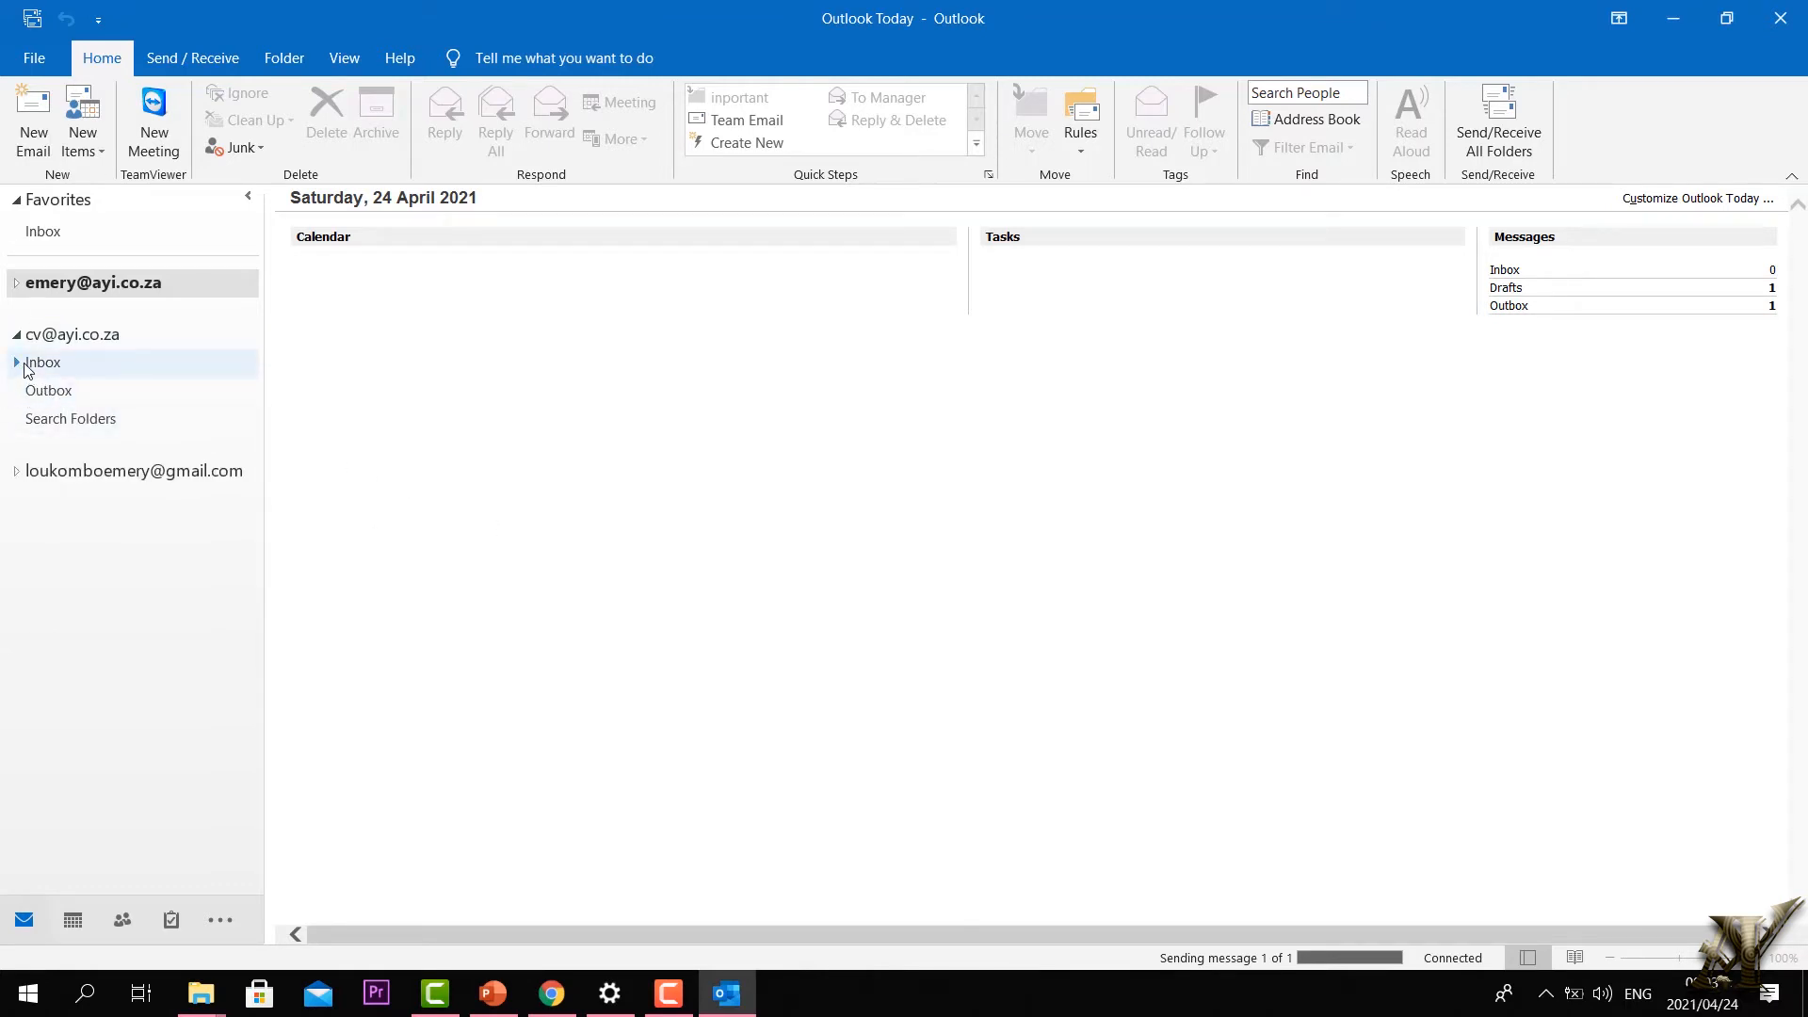
pyautogui.click(18, 335)
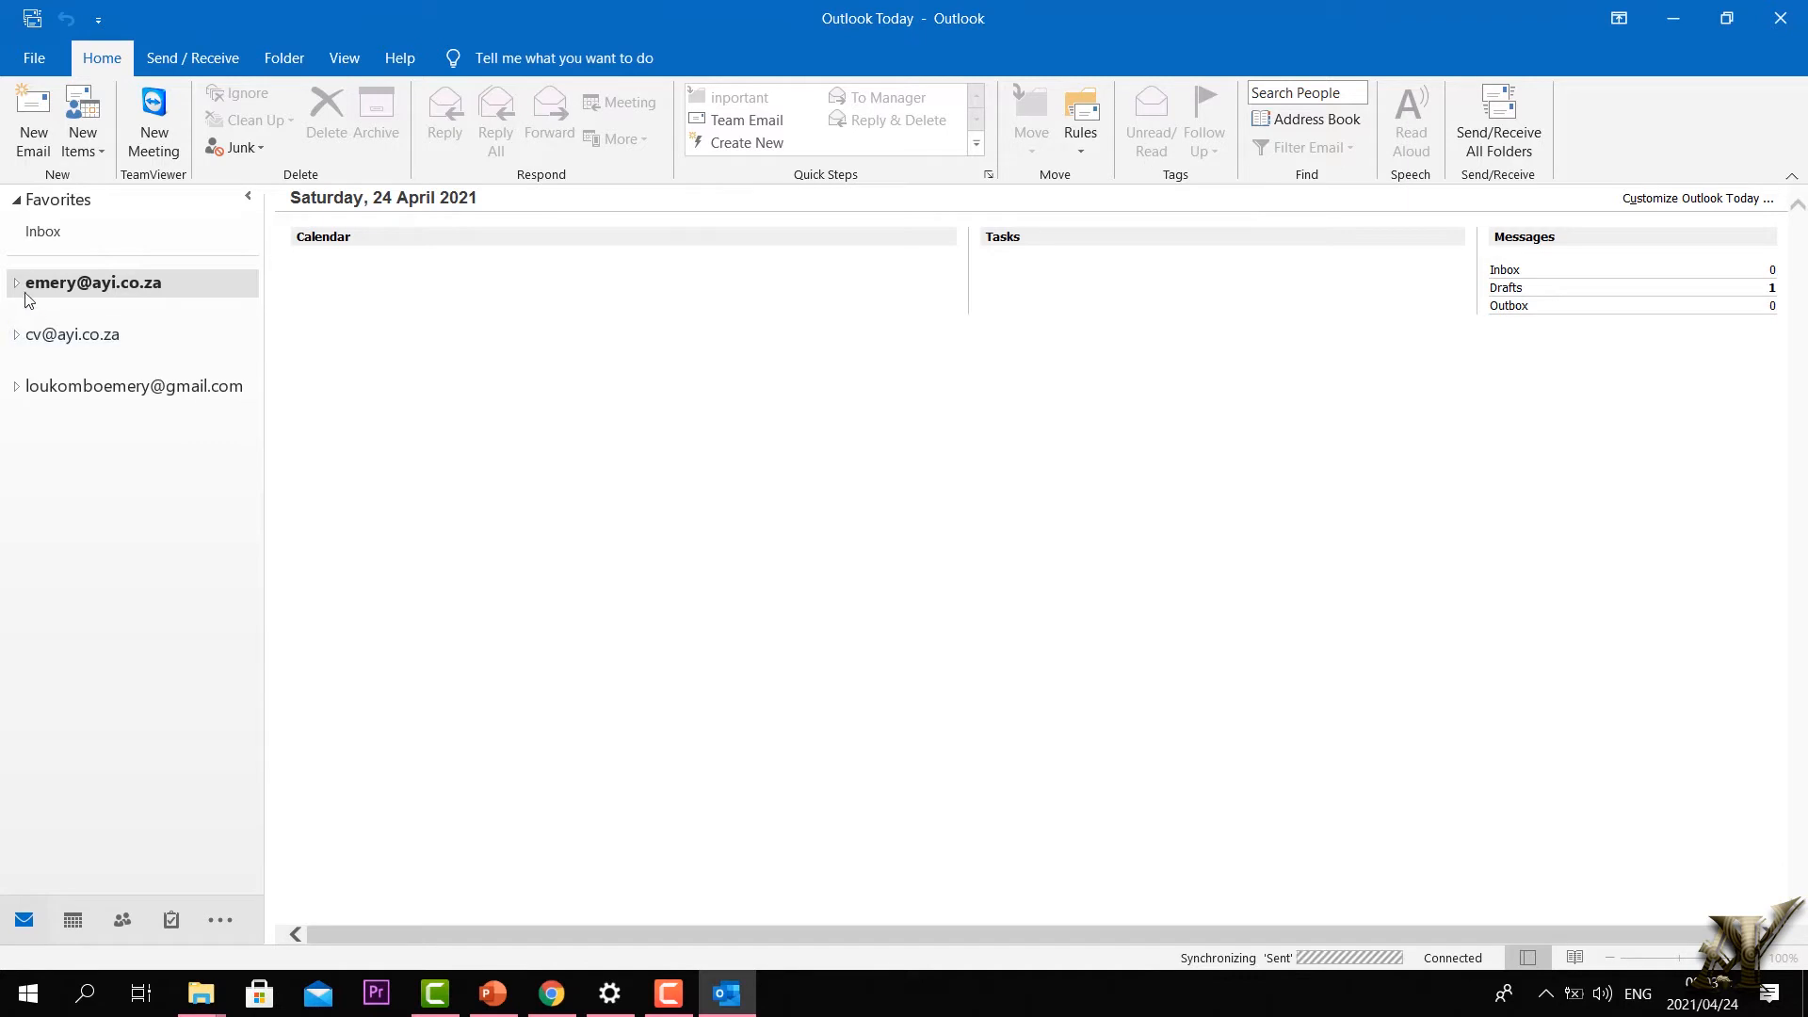
pyautogui.click(16, 386)
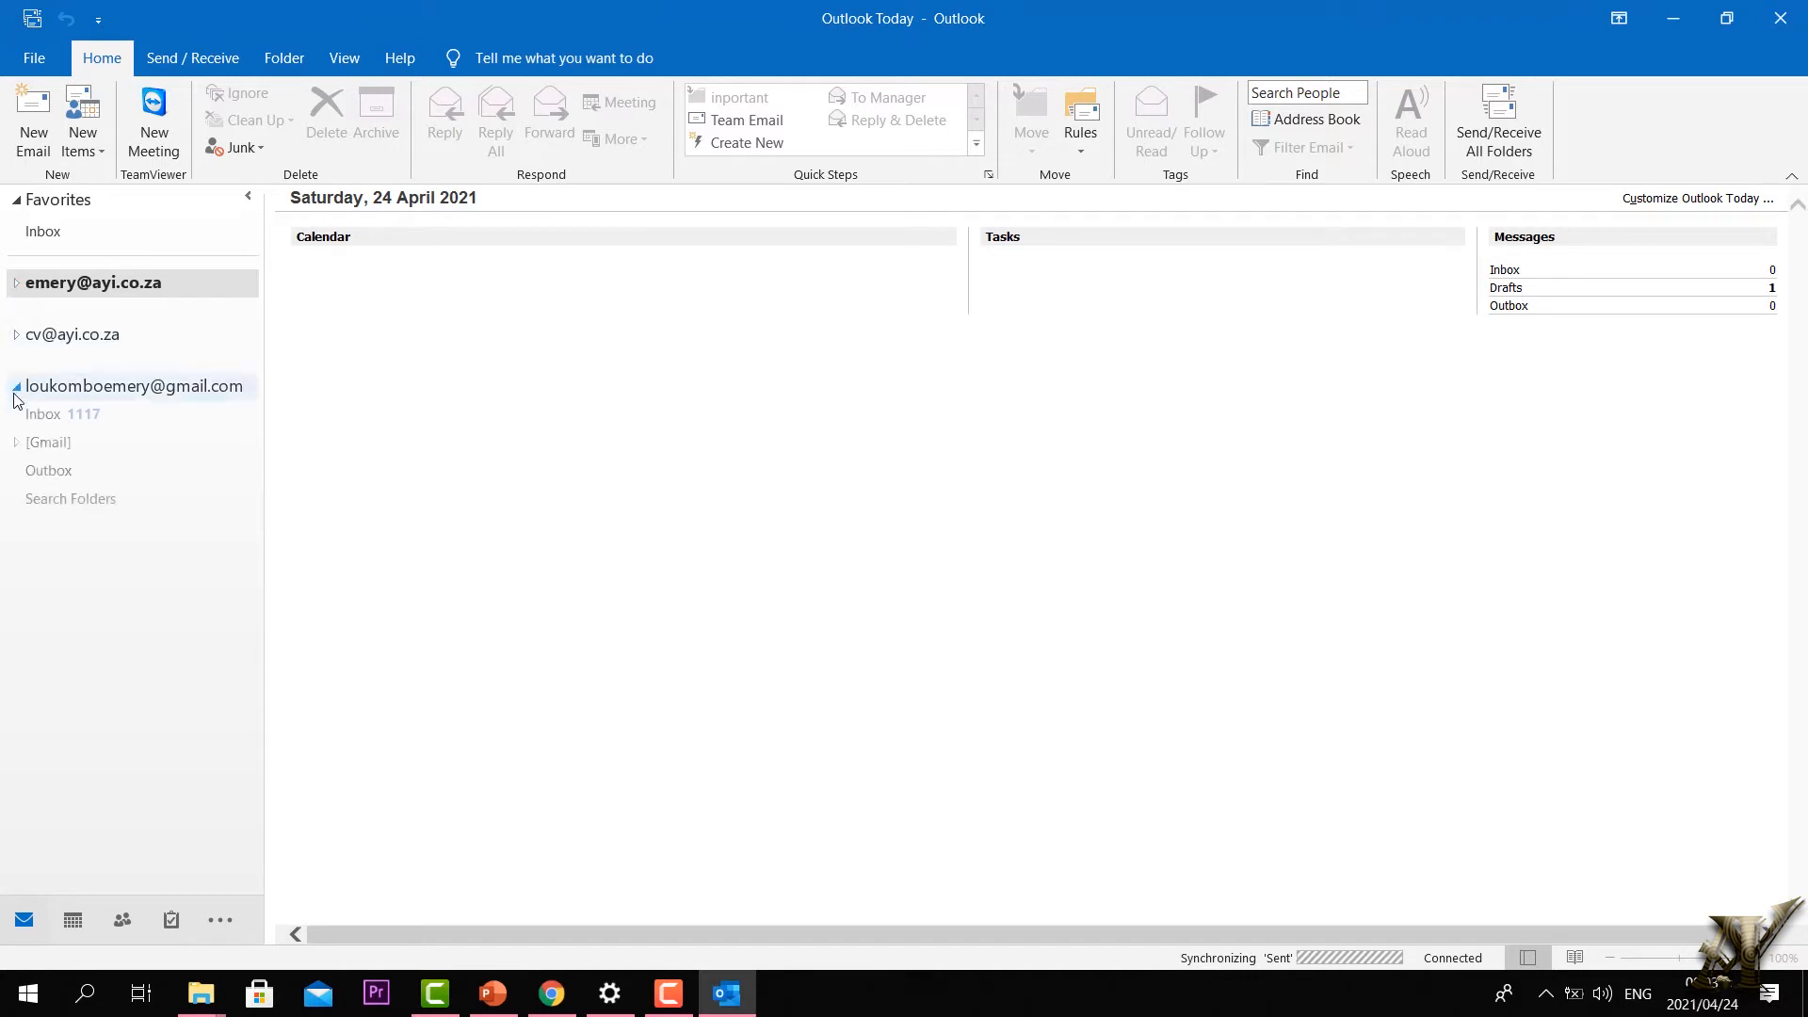
pyautogui.click(43, 419)
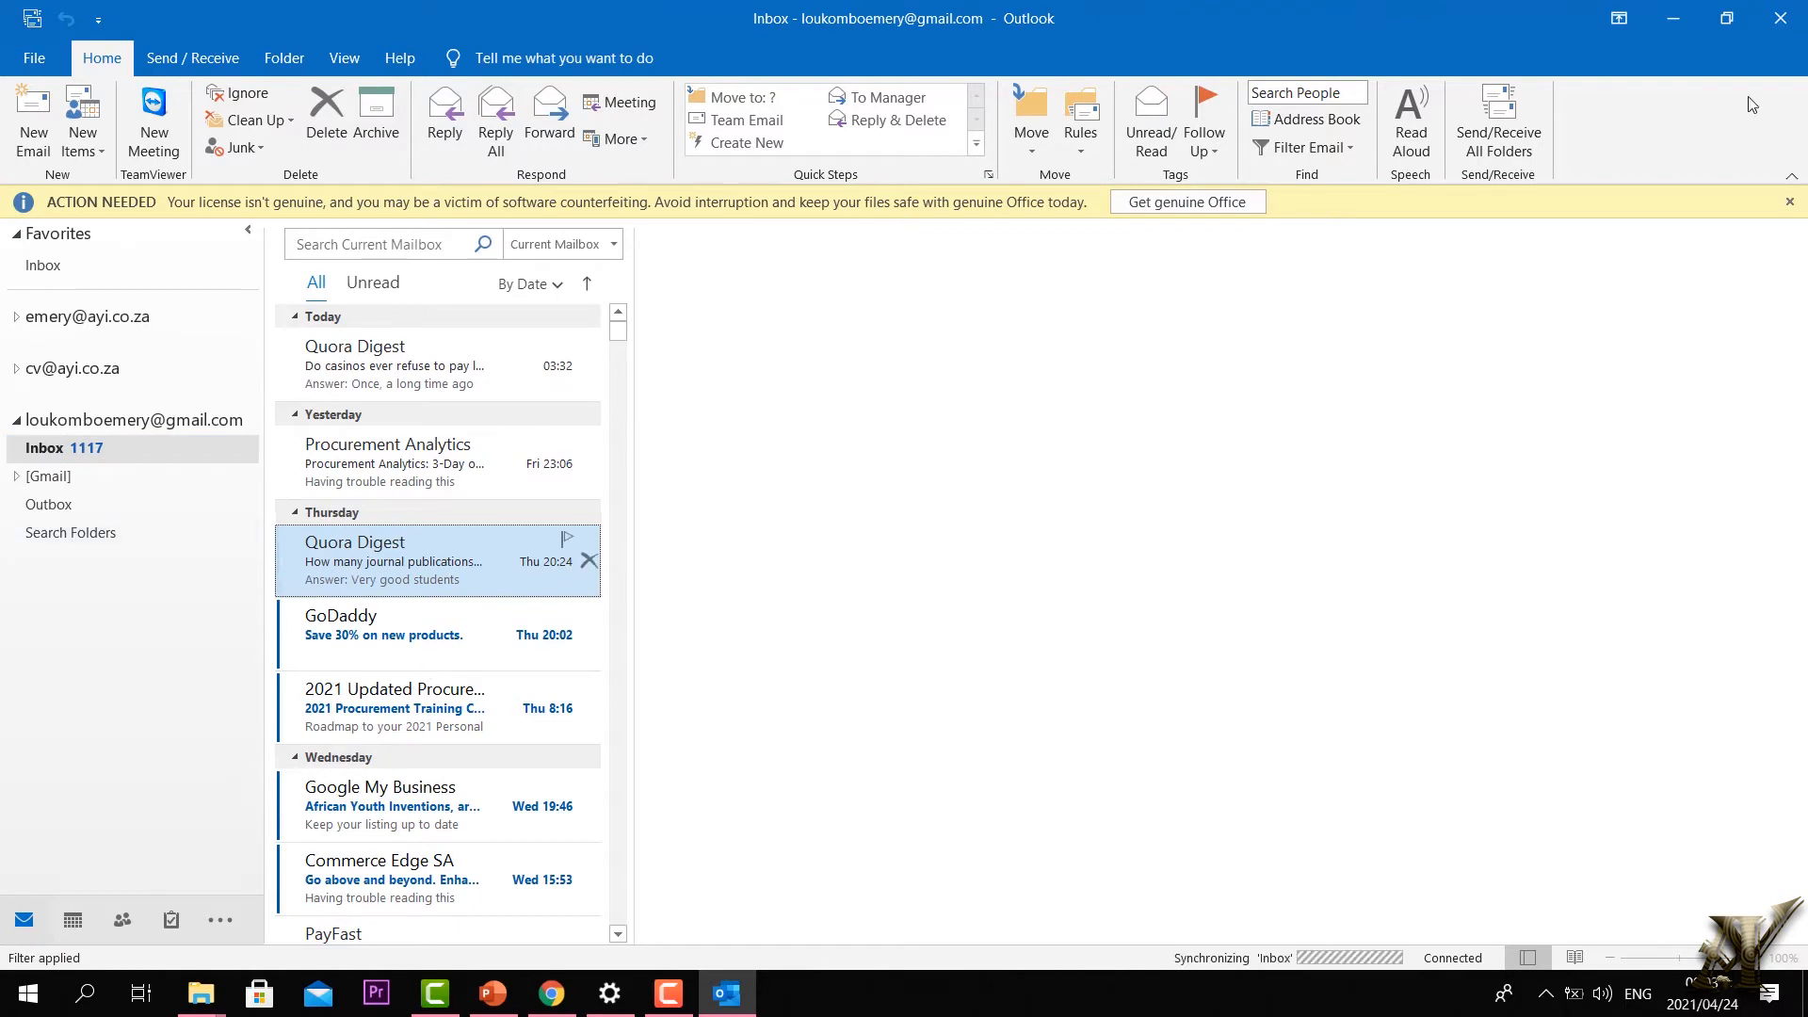
# Step: Dismiss the ACTION NEEDED licence banner and open the Commerce Edge SA email
pyautogui.click(1790, 202)
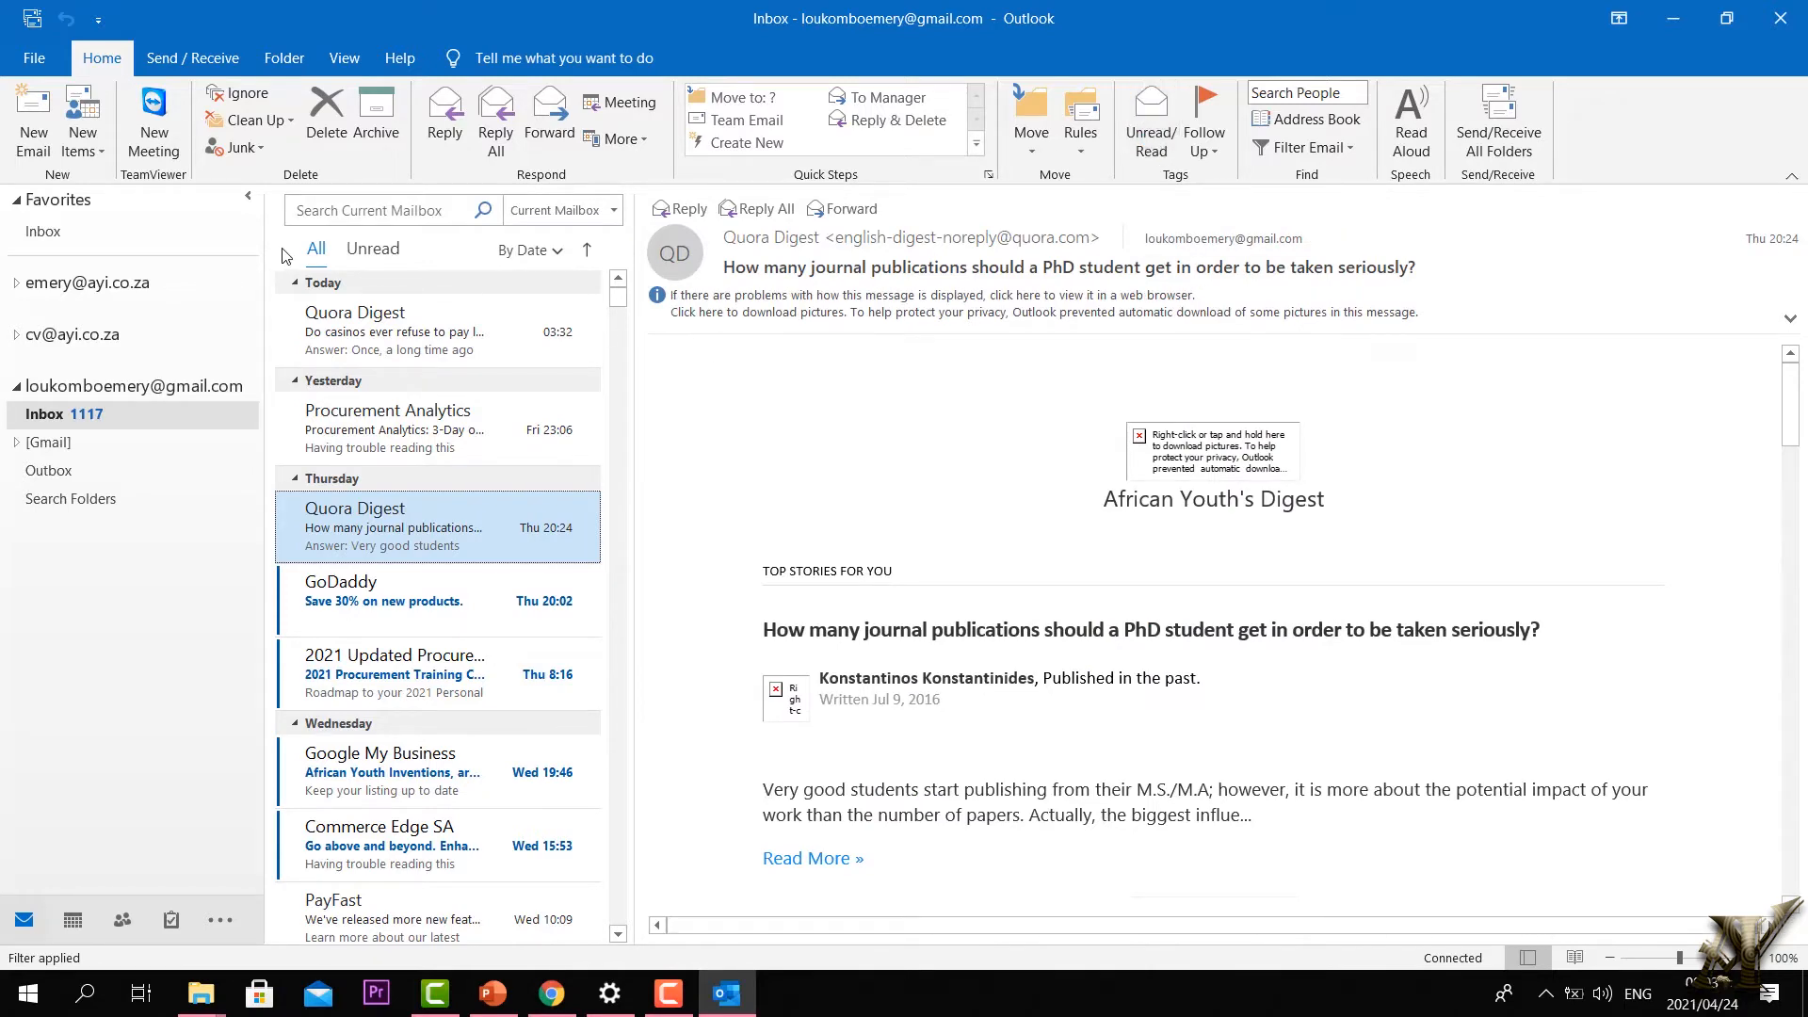
pyautogui.scroll(-2, 348, 668)
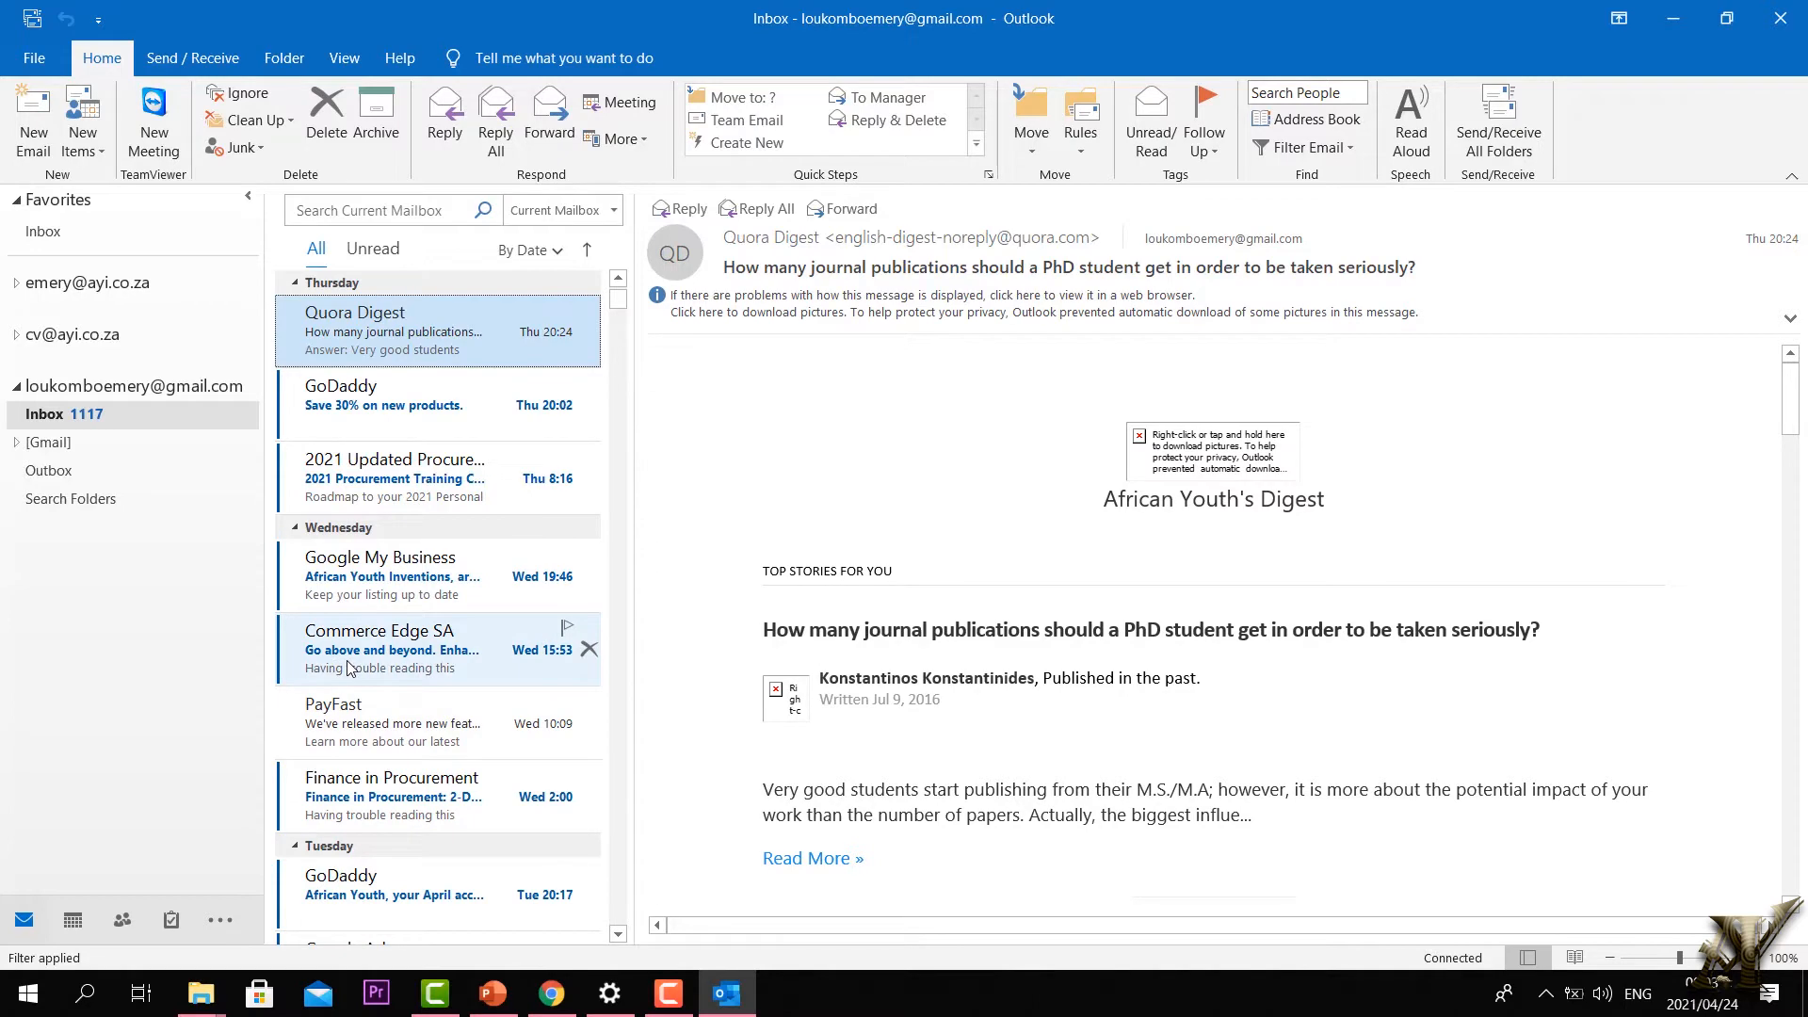
pyautogui.click(348, 668)
# Step: Read the 04/14 Quora Digest email, view its Follow Up options, then collapse the Gmail account
pyautogui.scroll(-5, 353, 716)
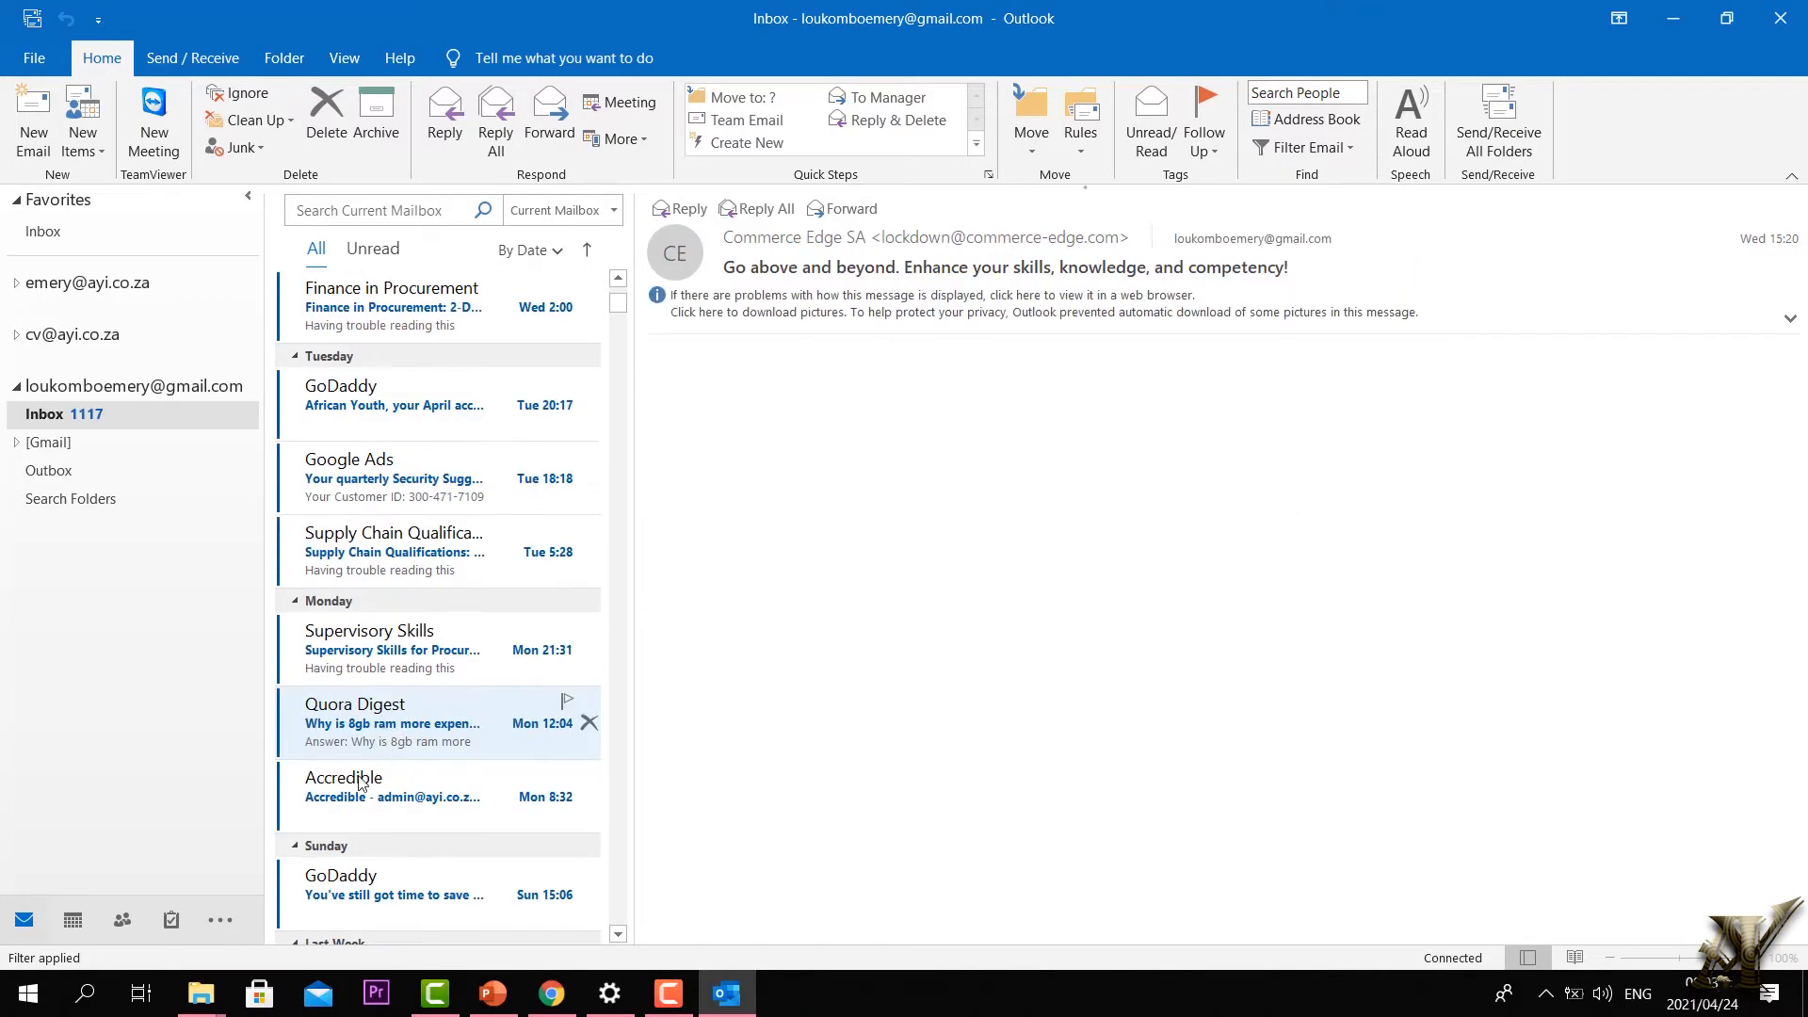
pyautogui.scroll(-4, 361, 784)
pyautogui.scroll(-6, 359, 785)
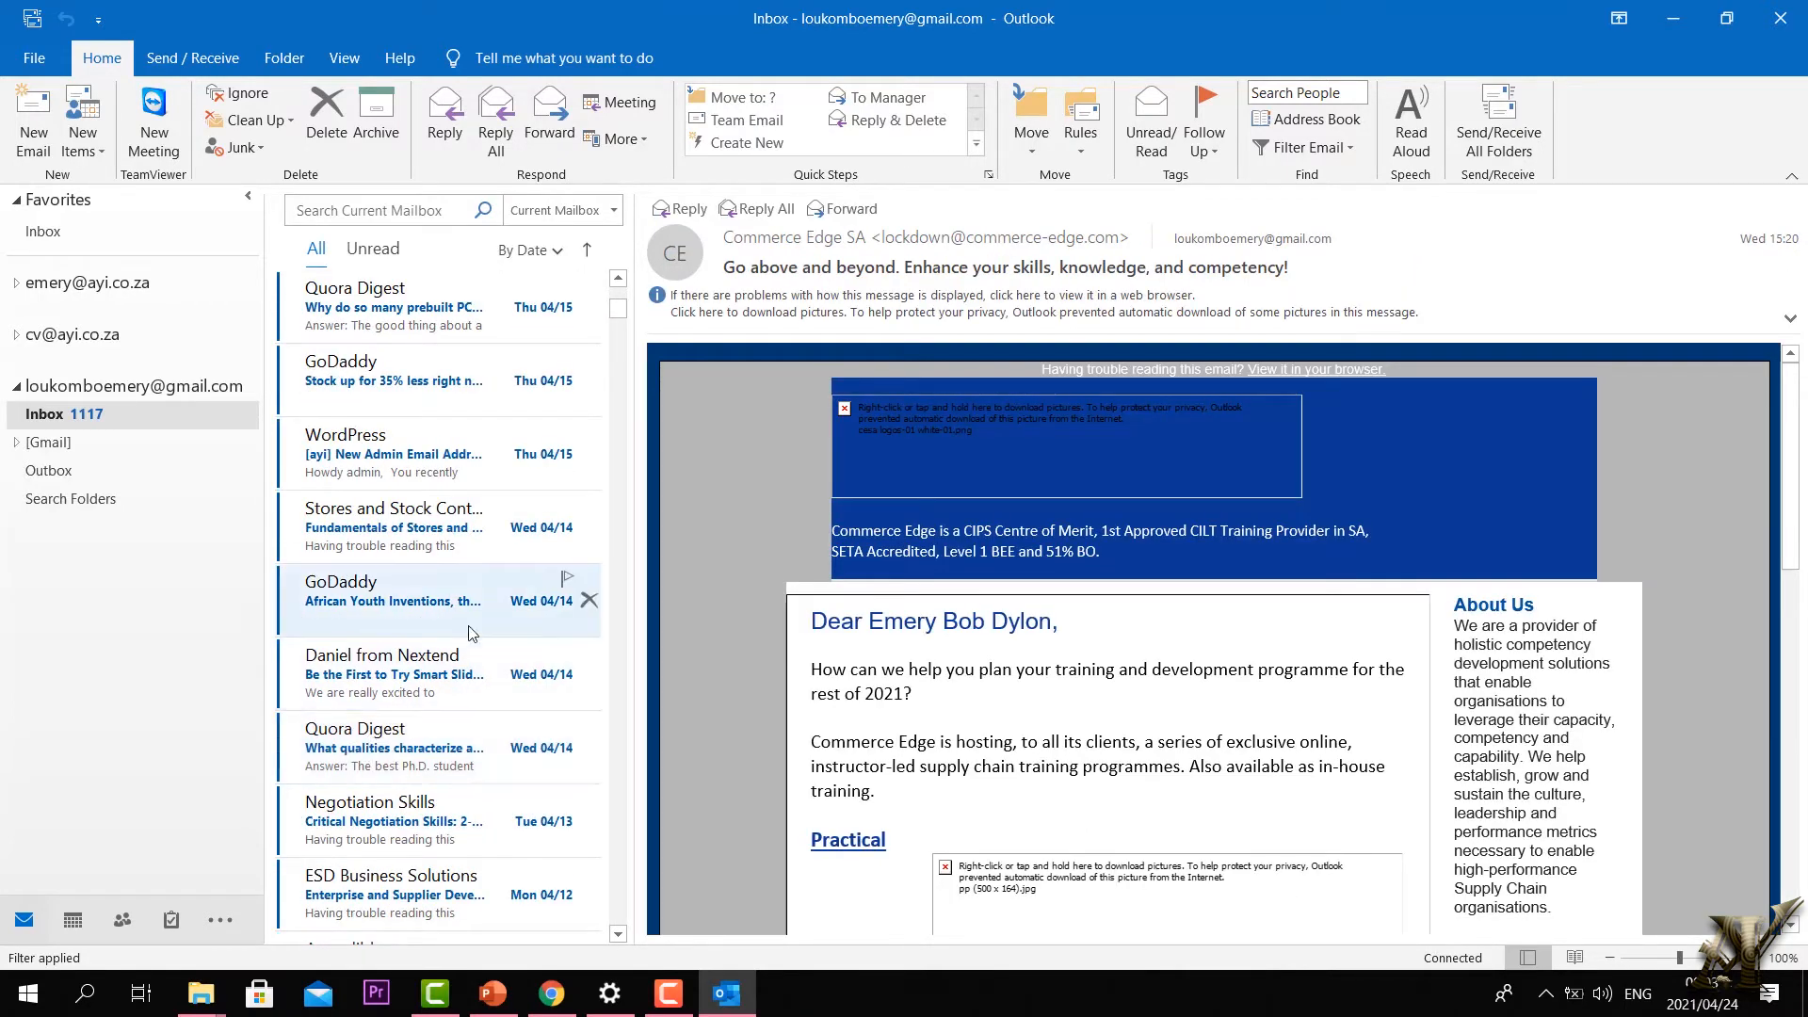
pyautogui.click(332, 772)
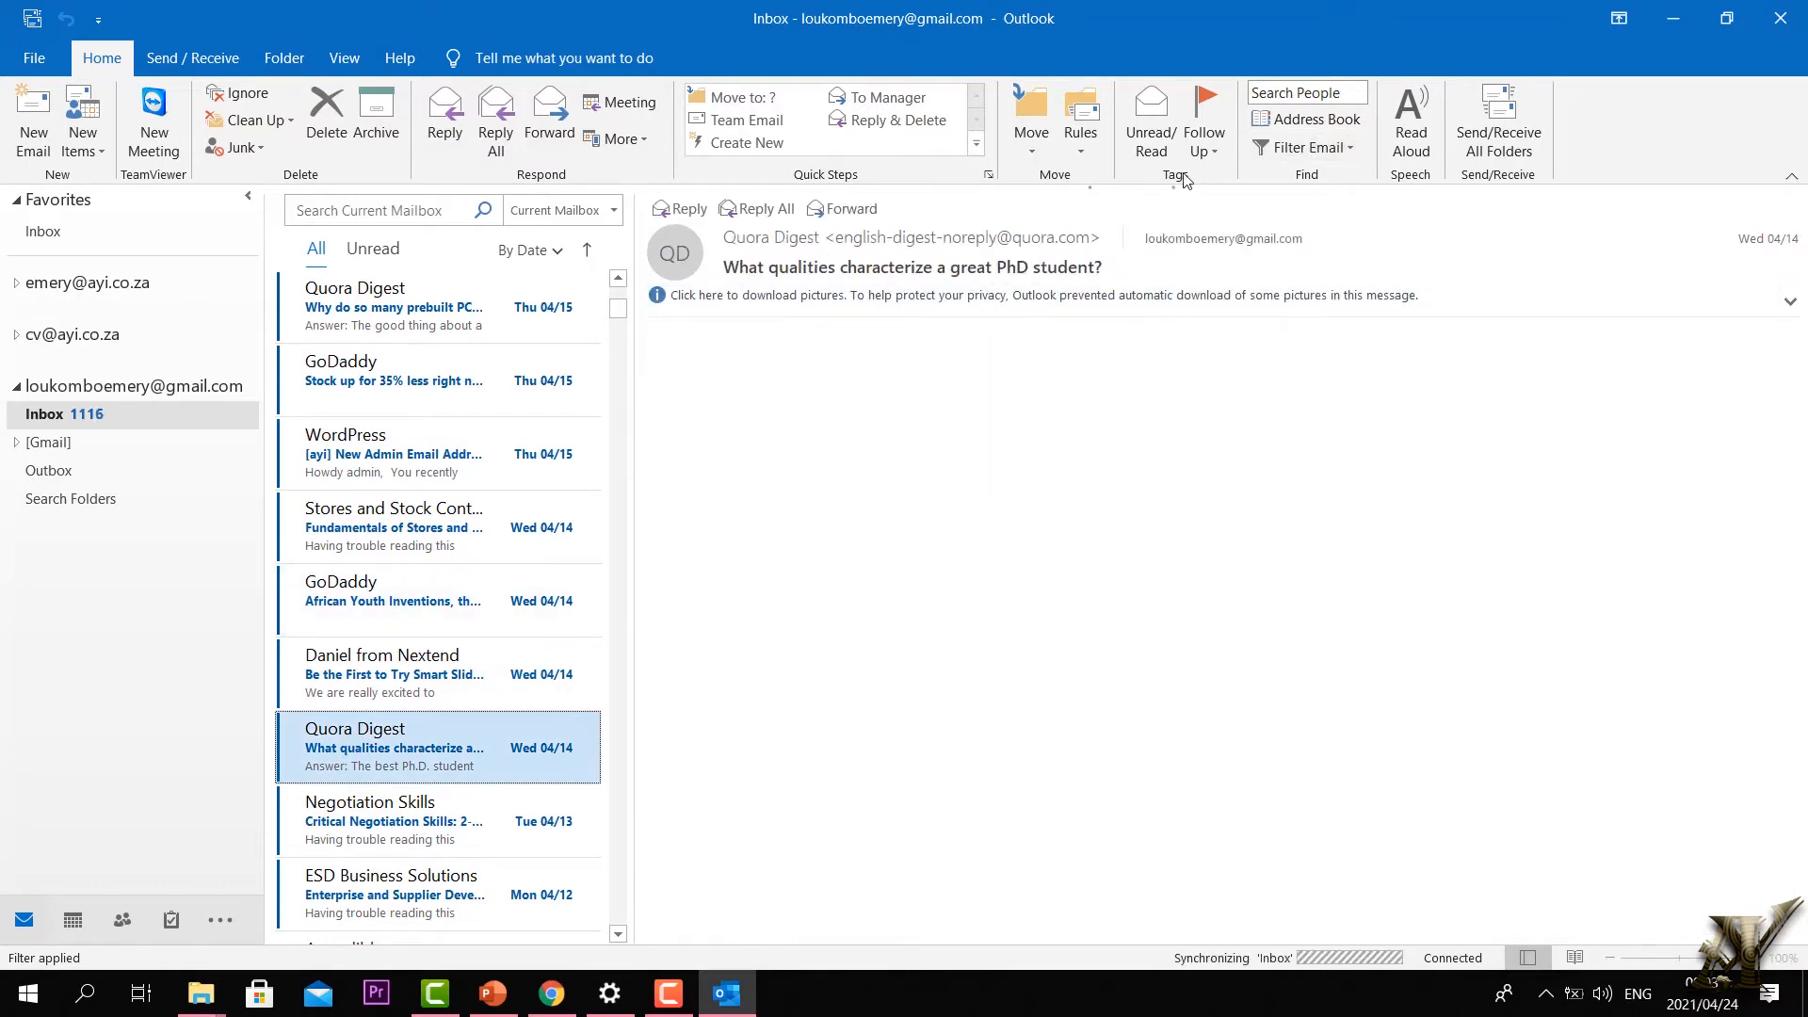
pyautogui.click(1148, 137)
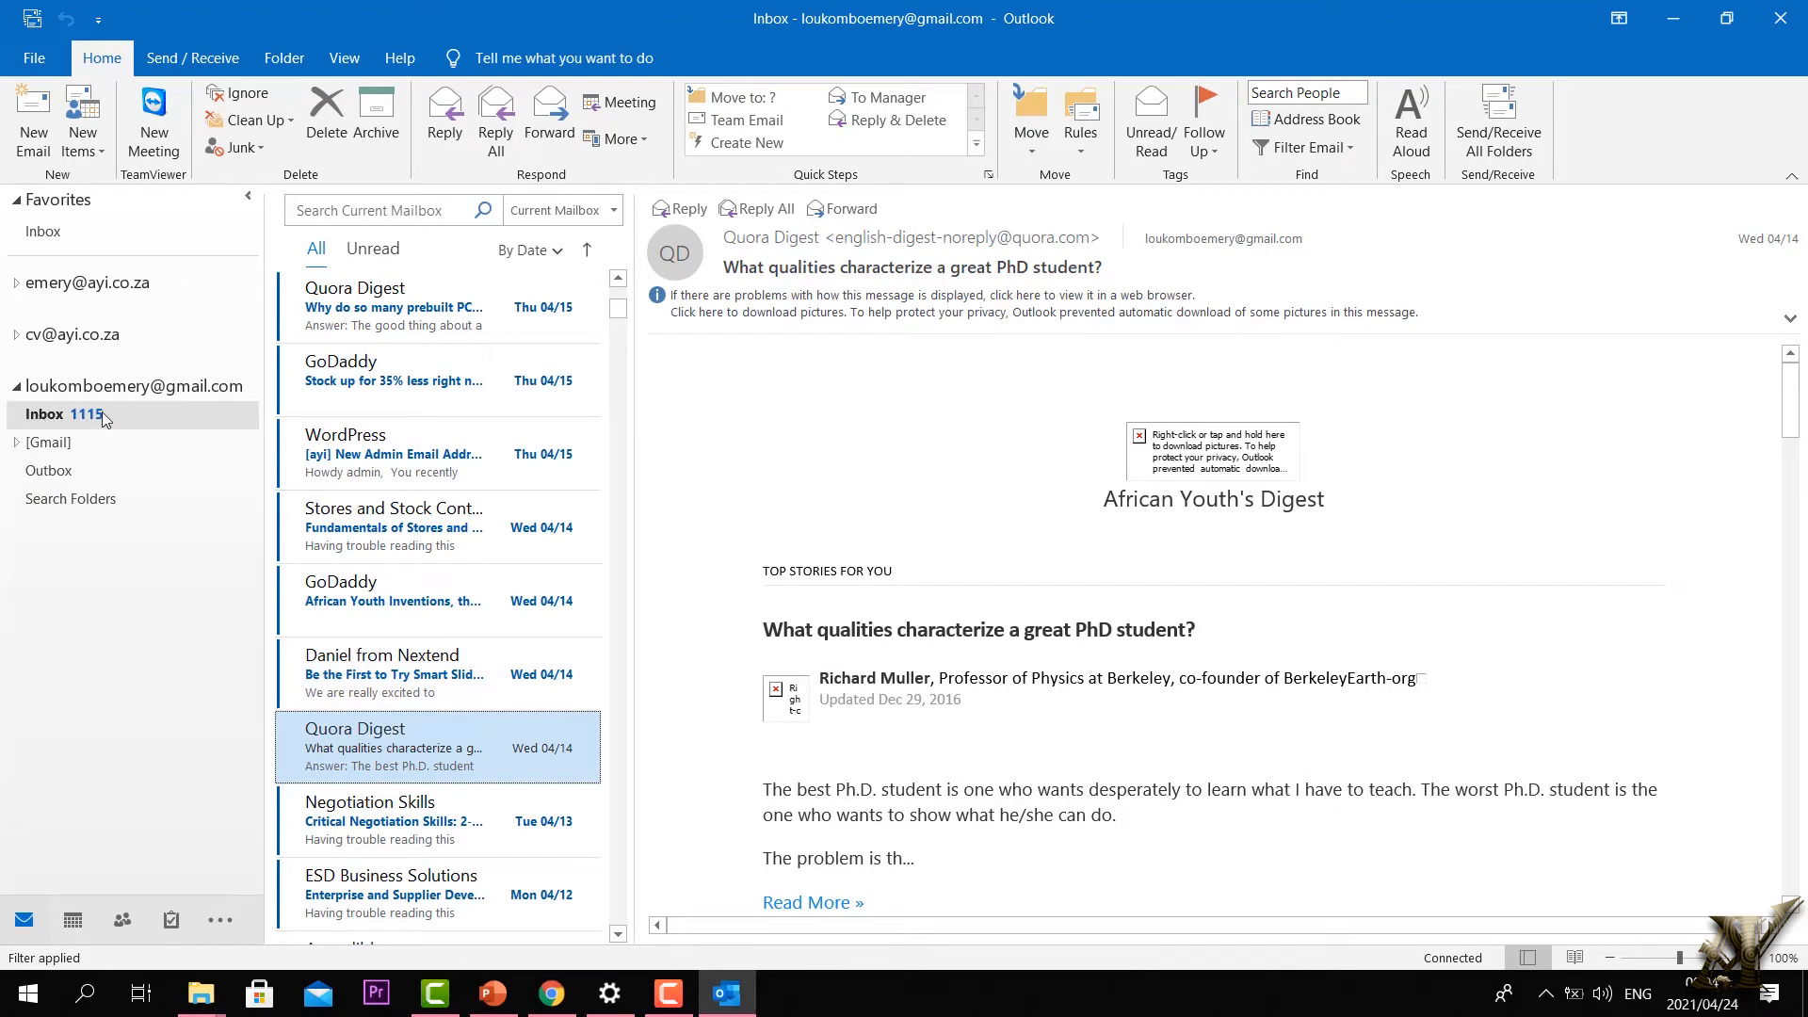
pyautogui.scroll(-2, 424, 542)
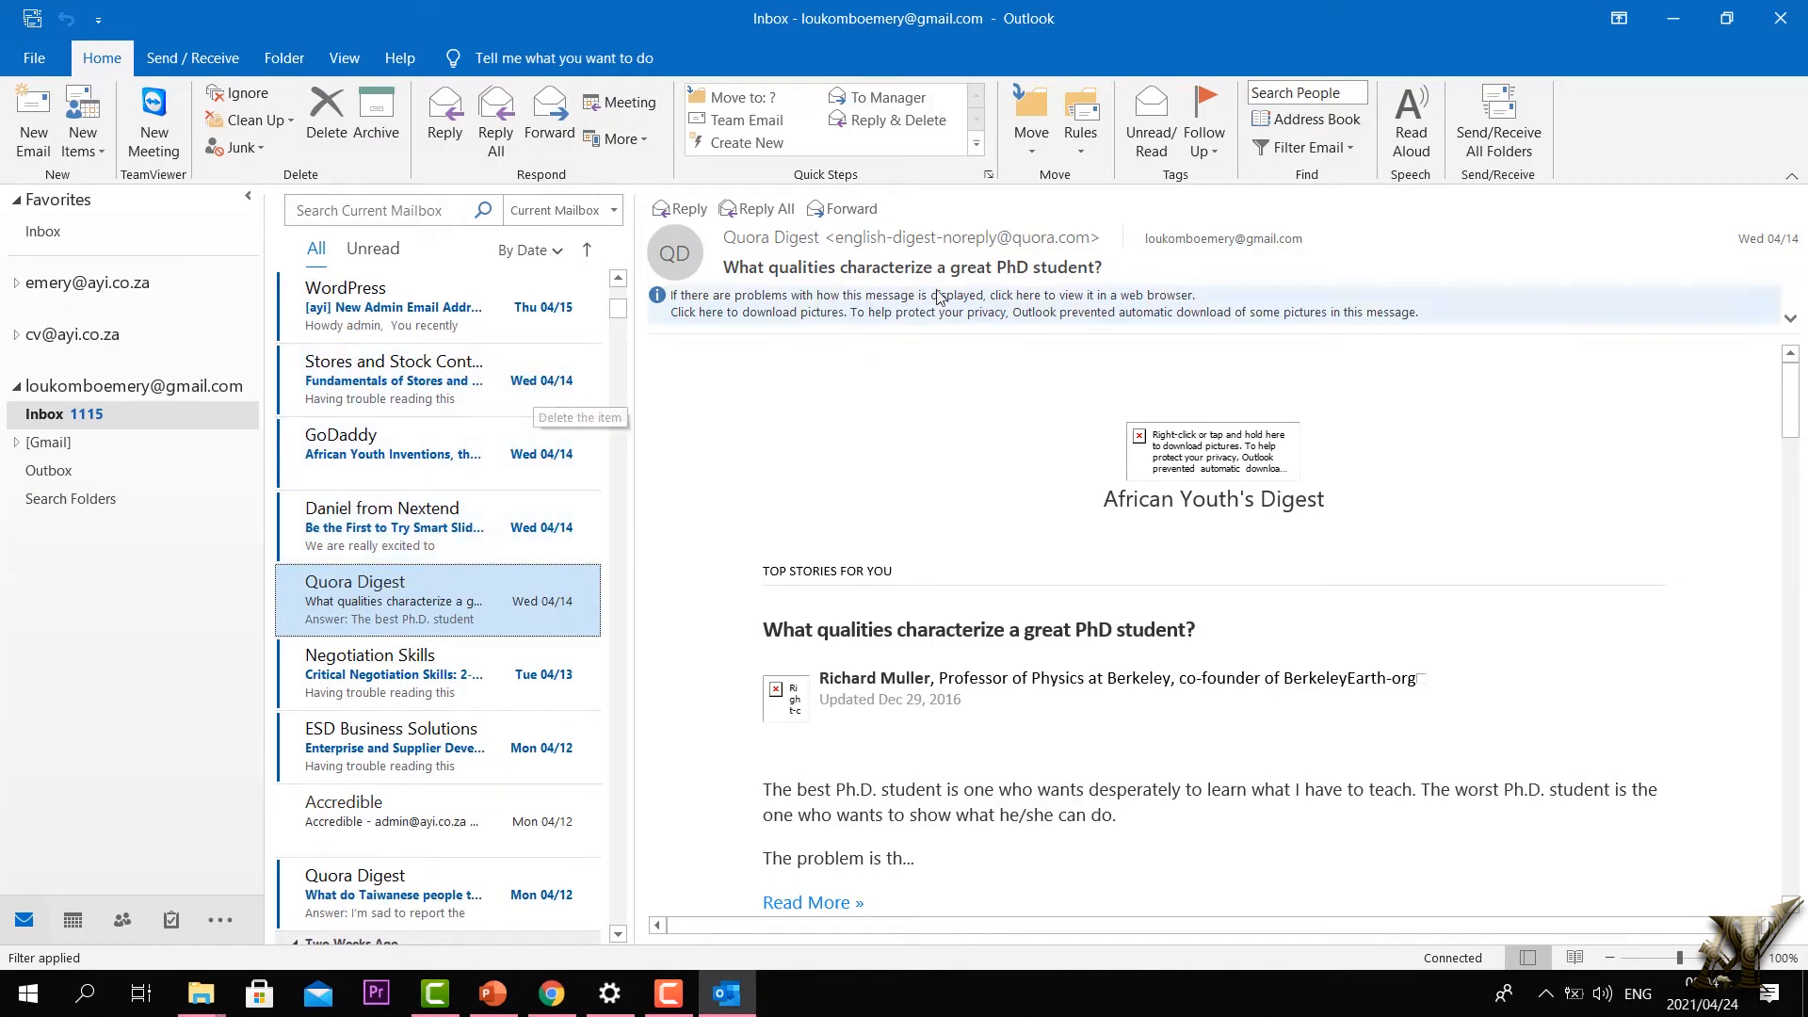
pyautogui.click(1215, 146)
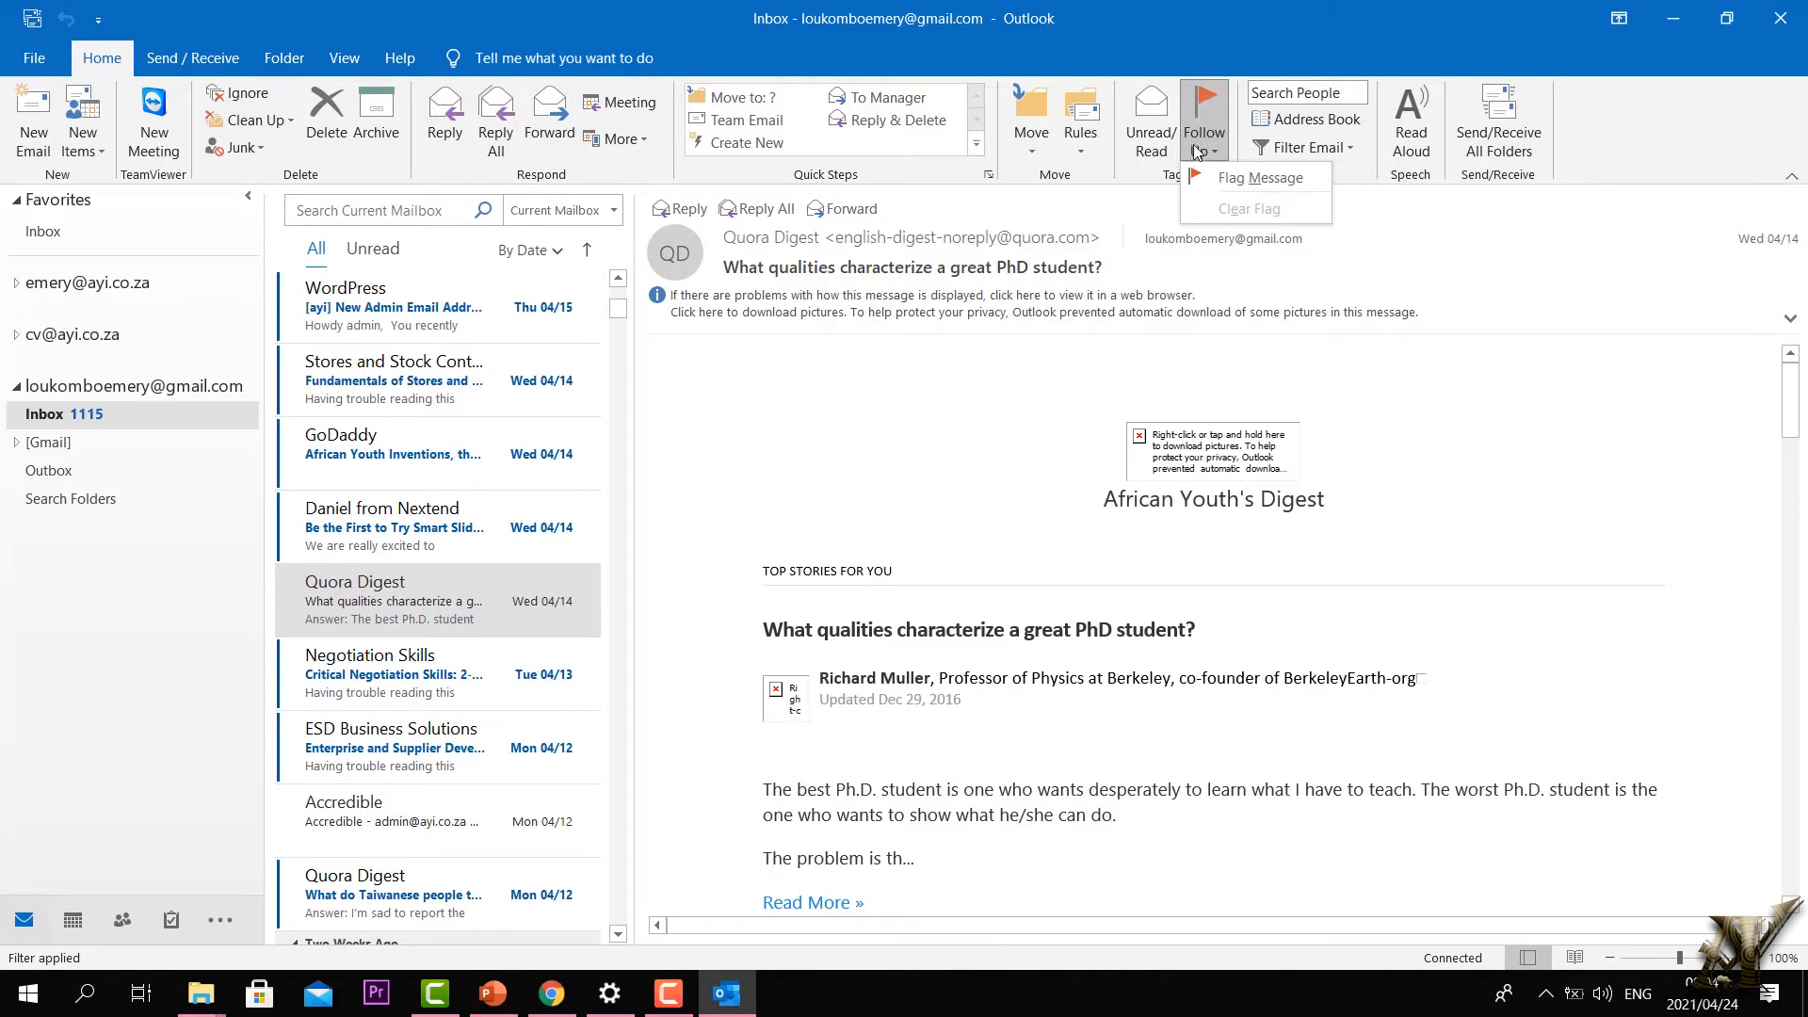
pyautogui.click(16, 386)
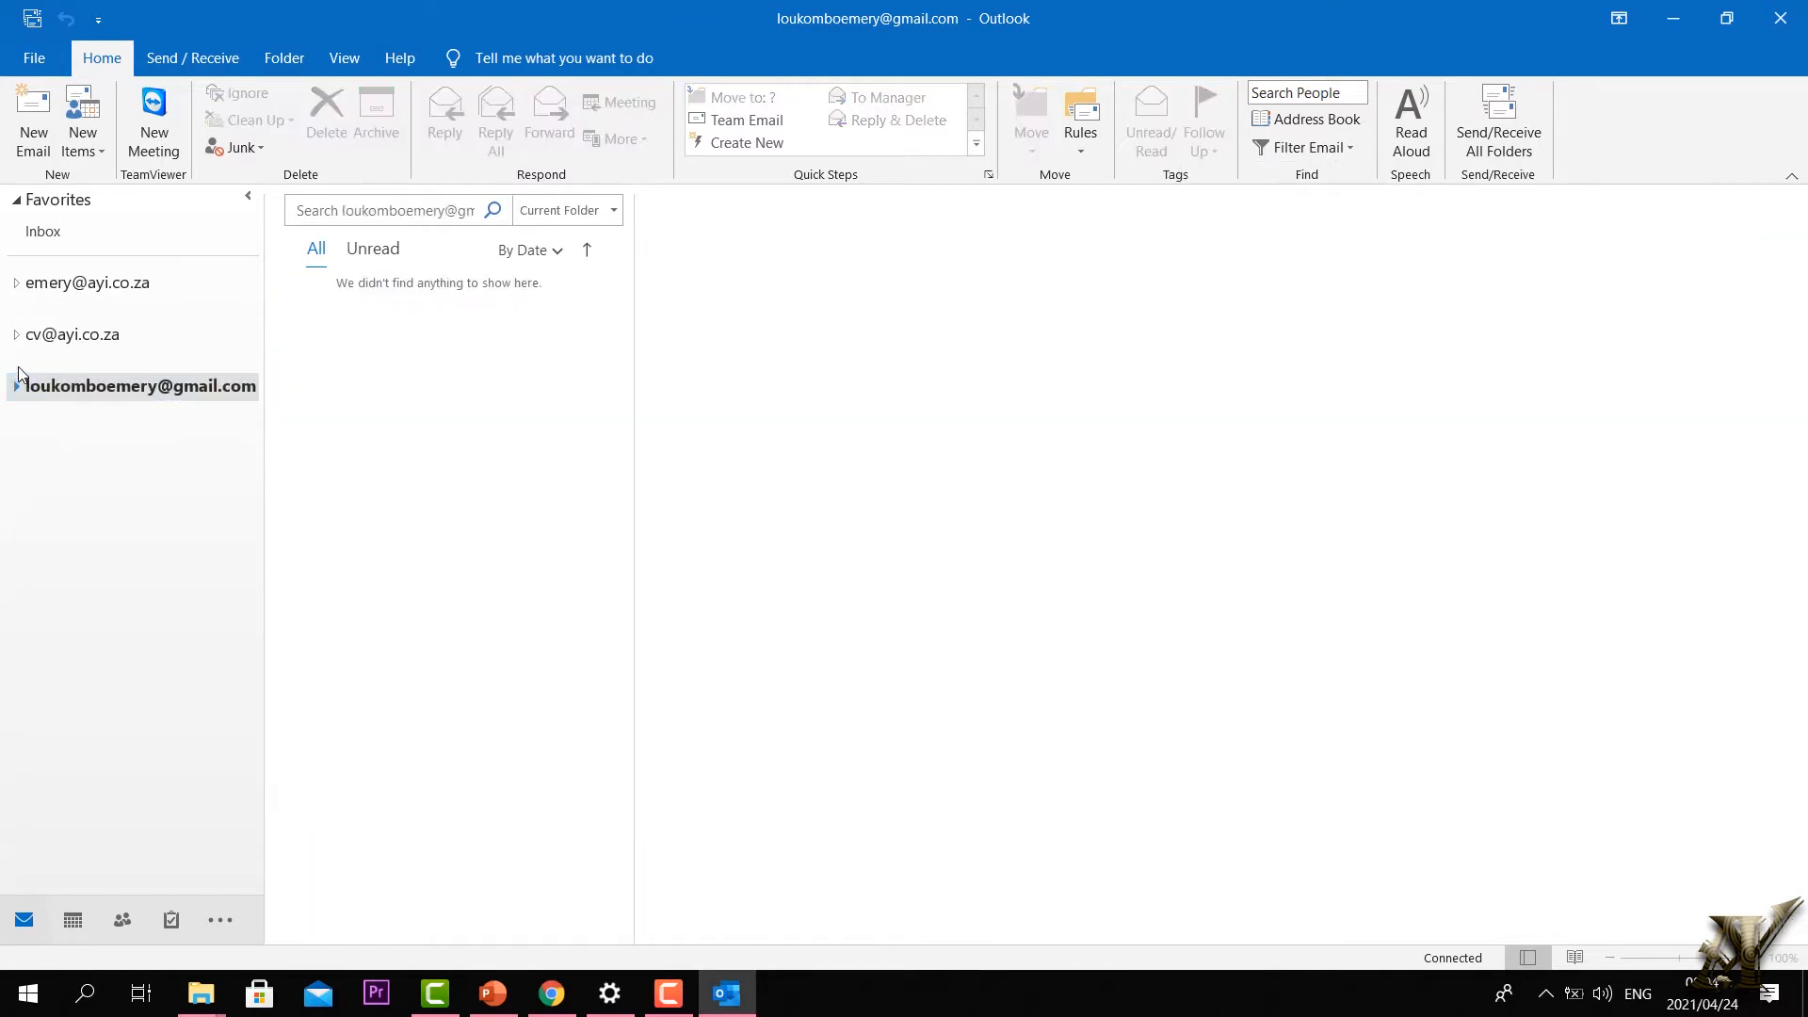
# Step: Open the first account's Inbox and start a new email from the Home tab
pyautogui.click(16, 282)
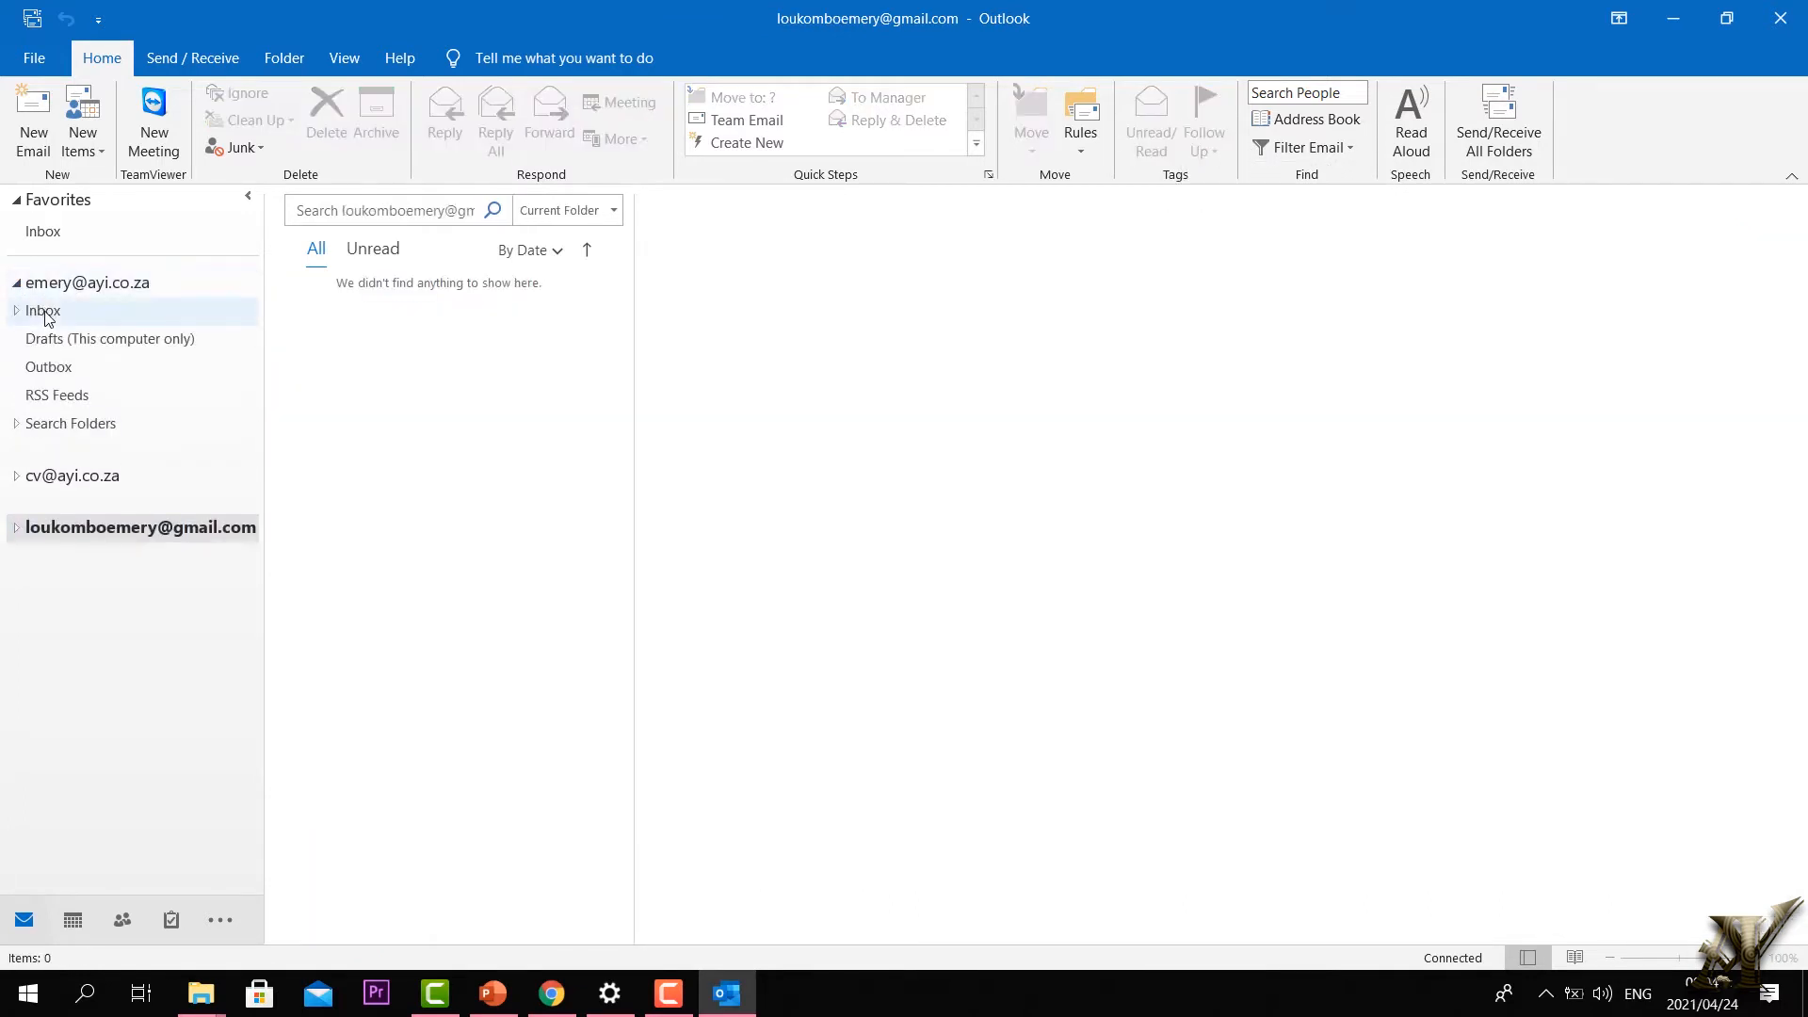
pyautogui.click(44, 311)
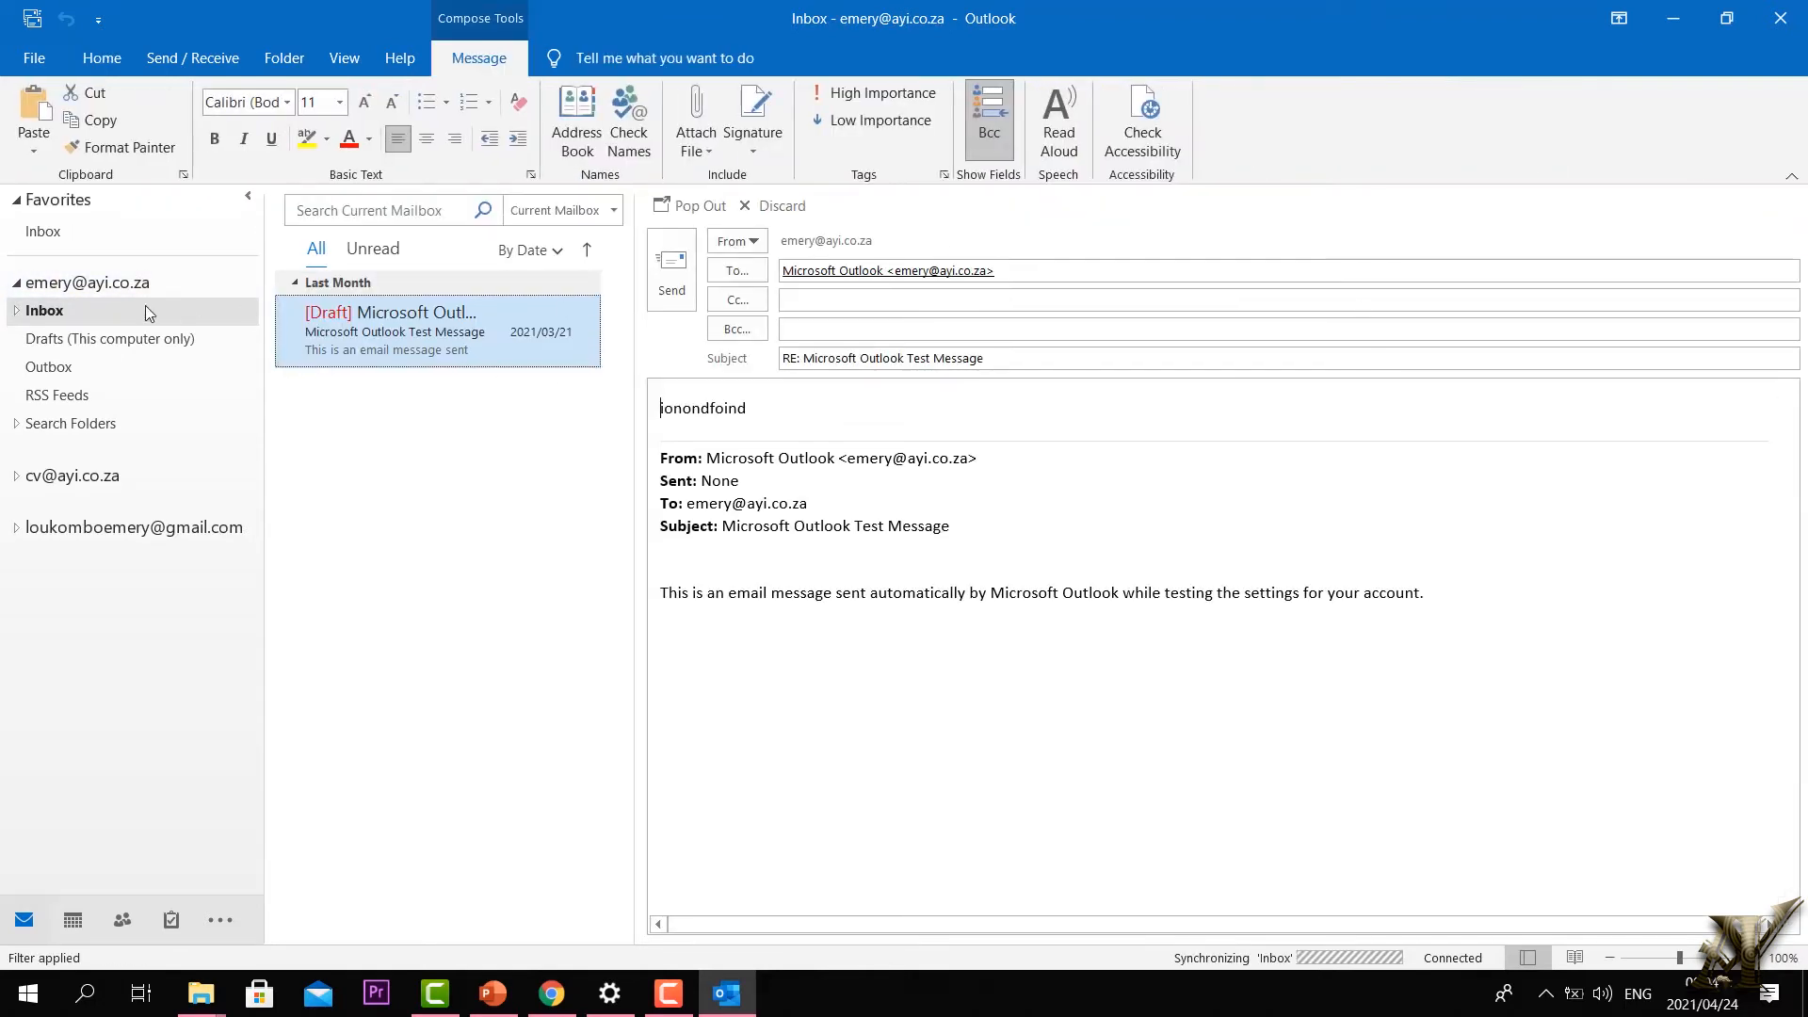
pyautogui.click(100, 62)
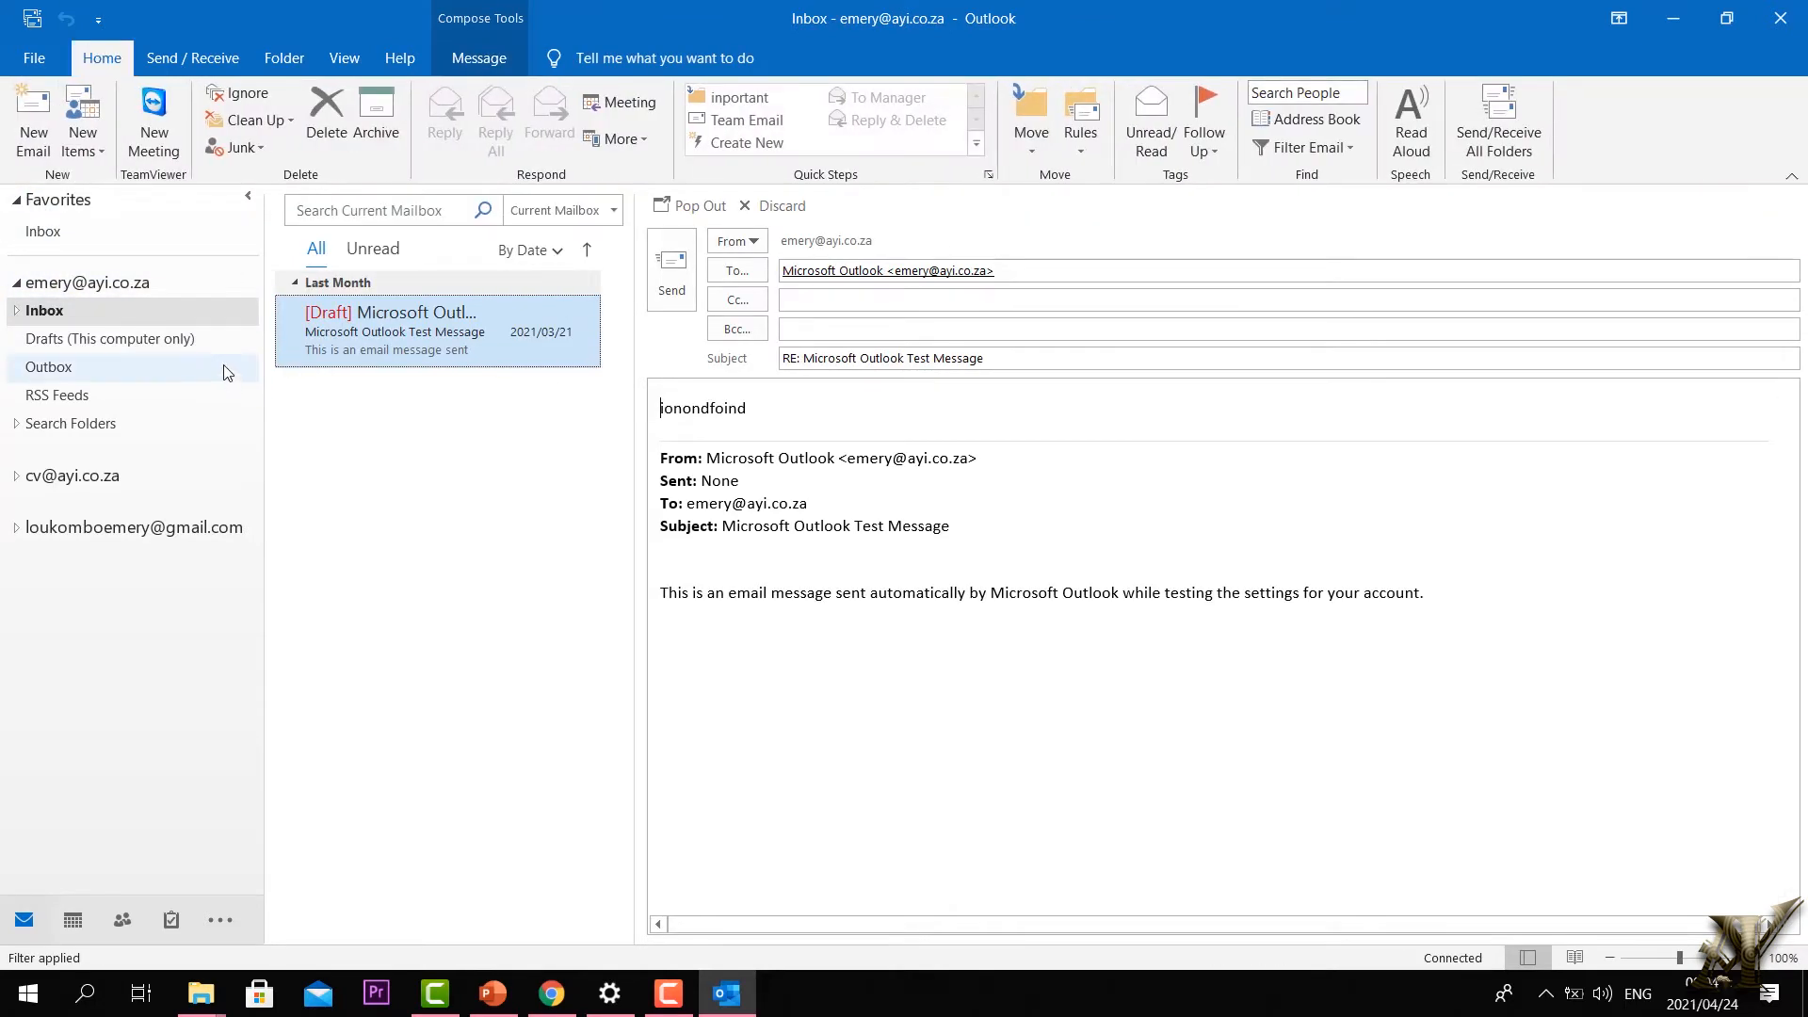
pyautogui.click(38, 143)
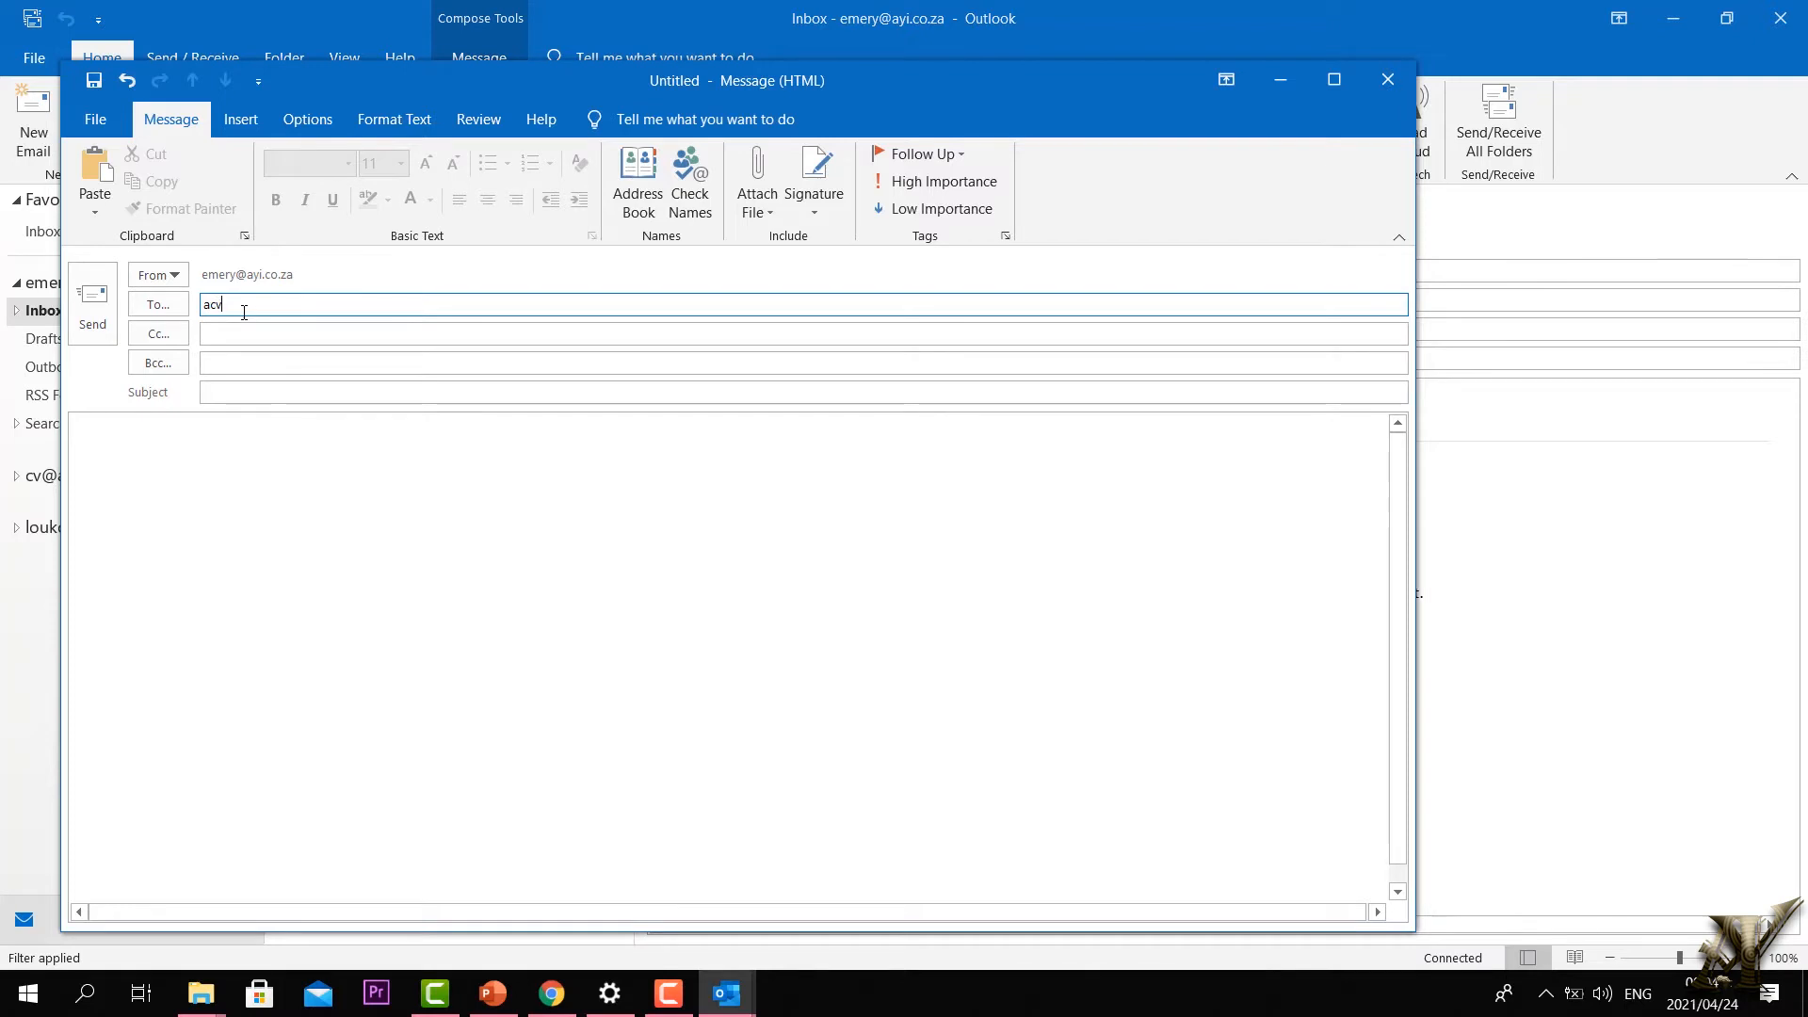
# Step: Address the new message to the suggested cv account and move to the body
pyautogui.write('c')
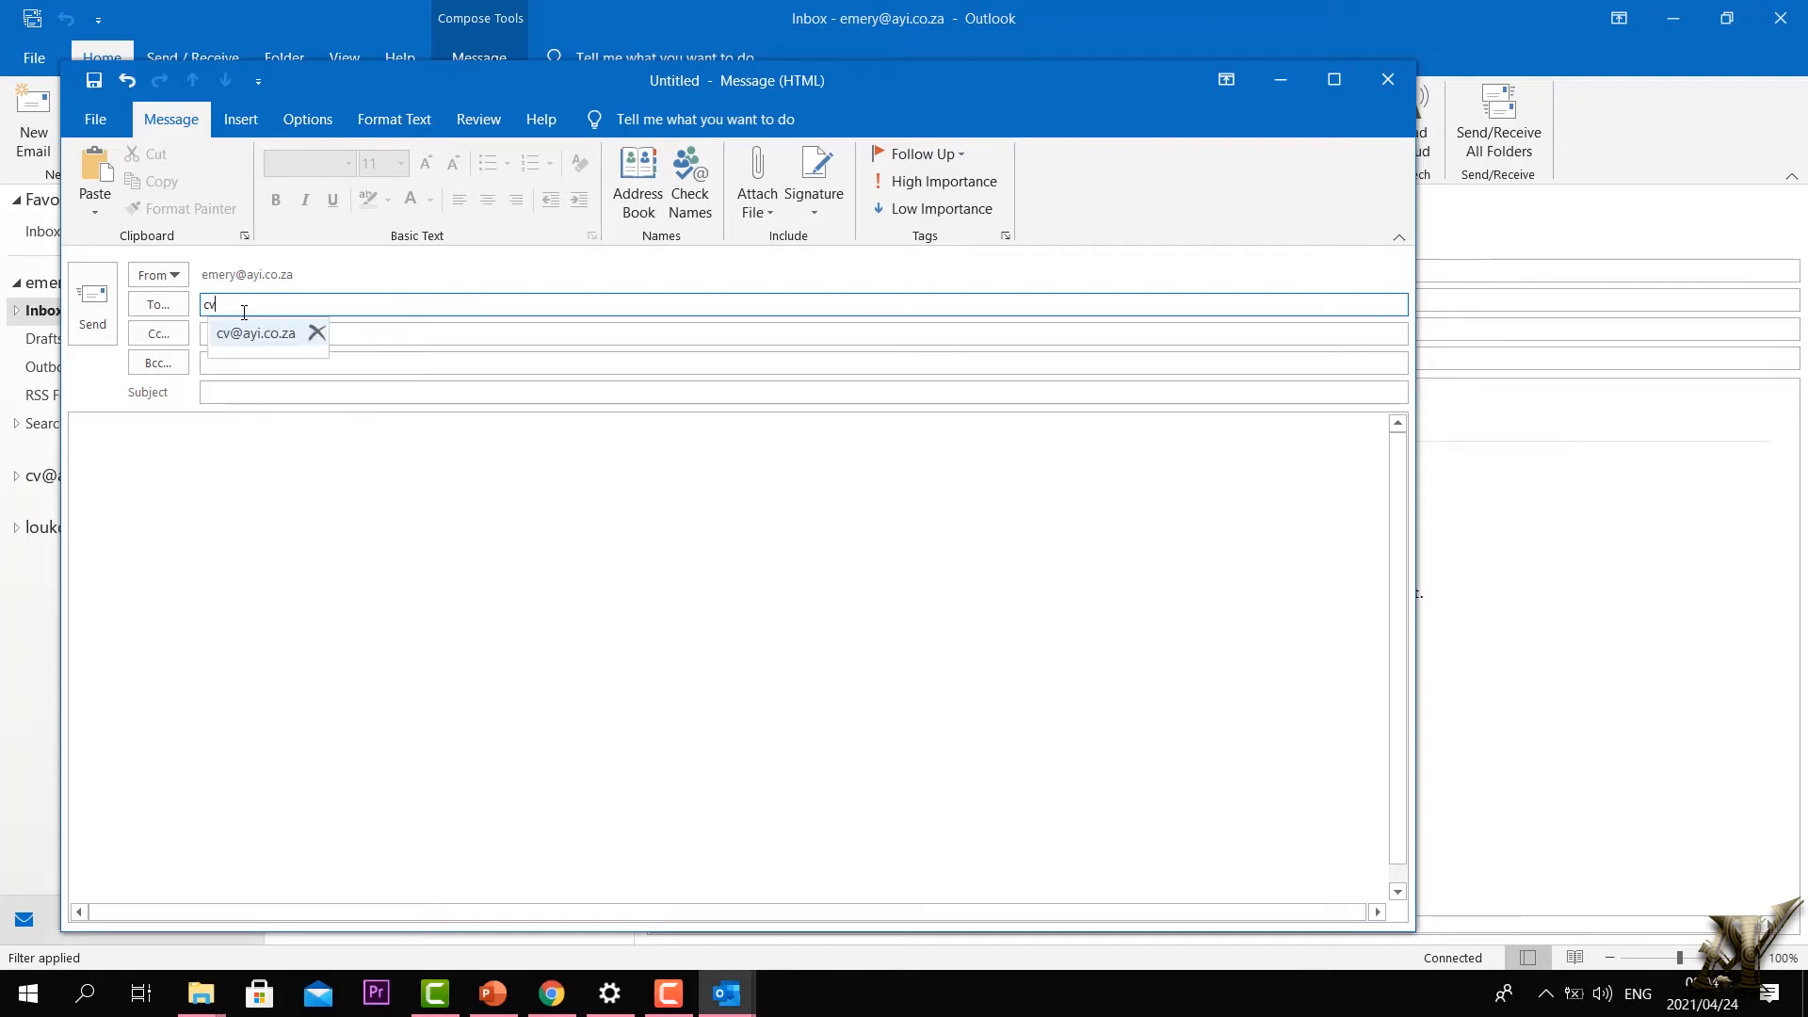
pyautogui.write('v')
pyautogui.click(255, 333)
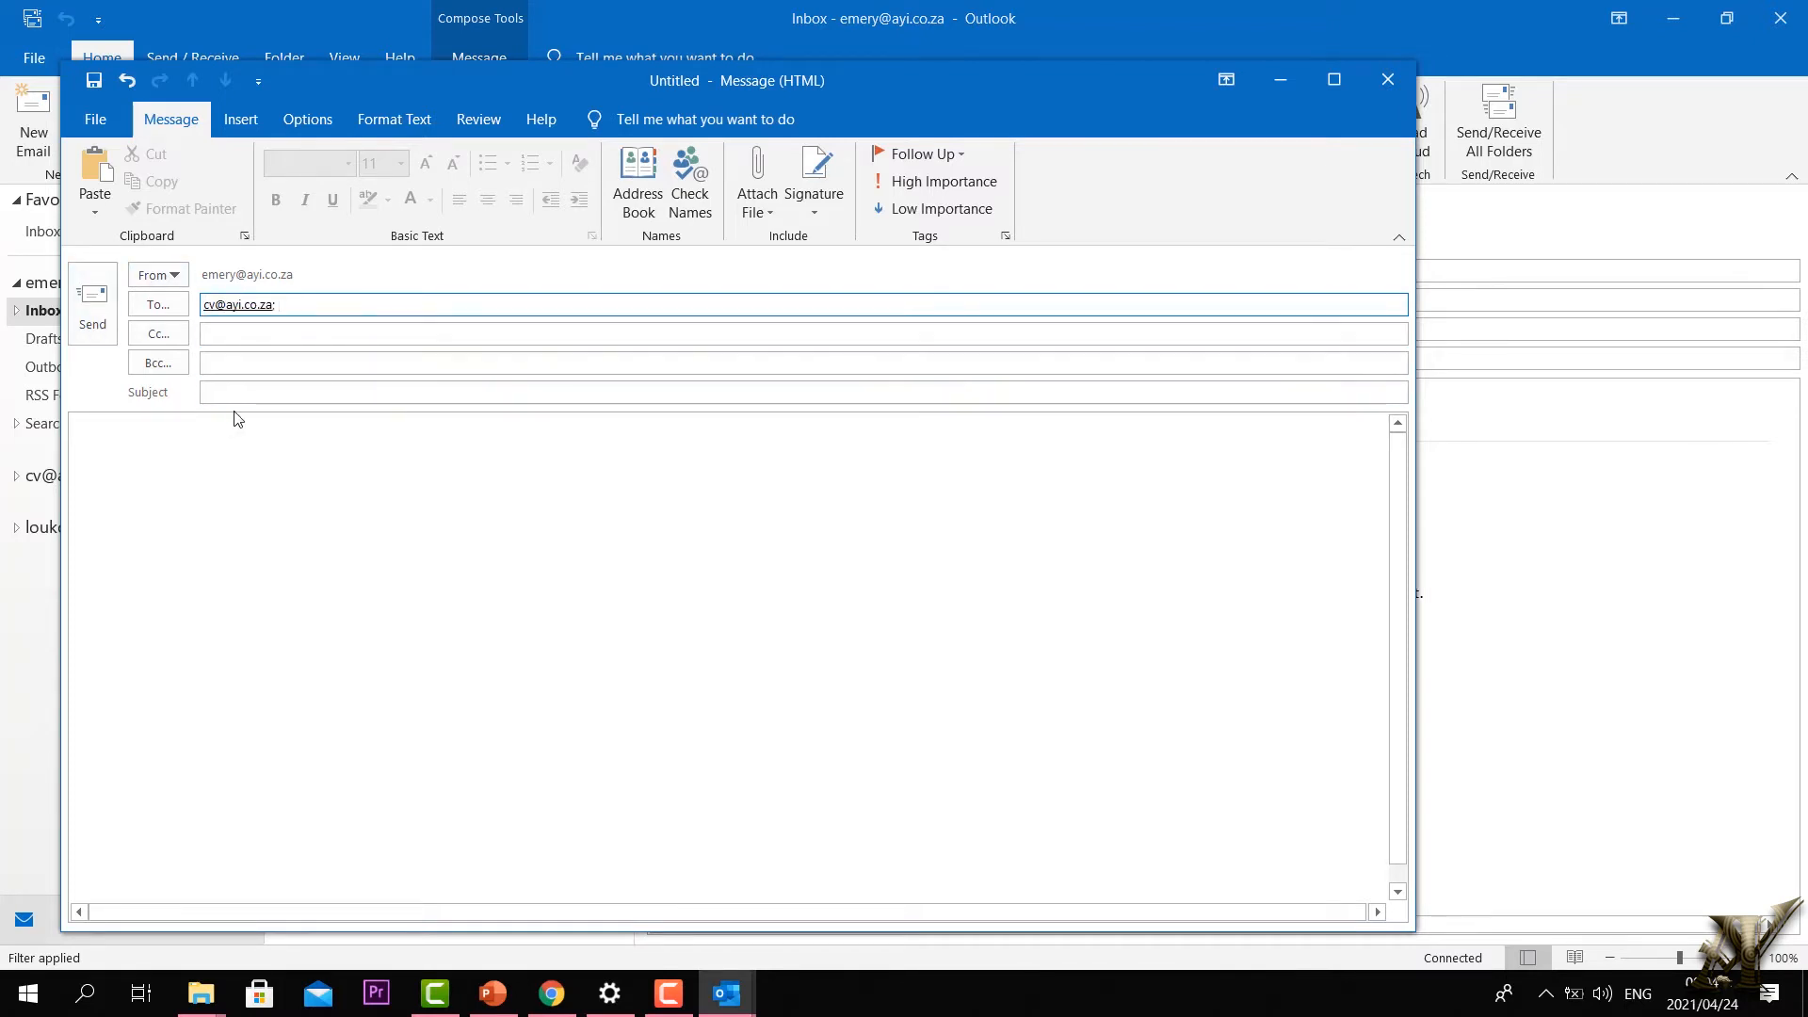
pyautogui.click(254, 395)
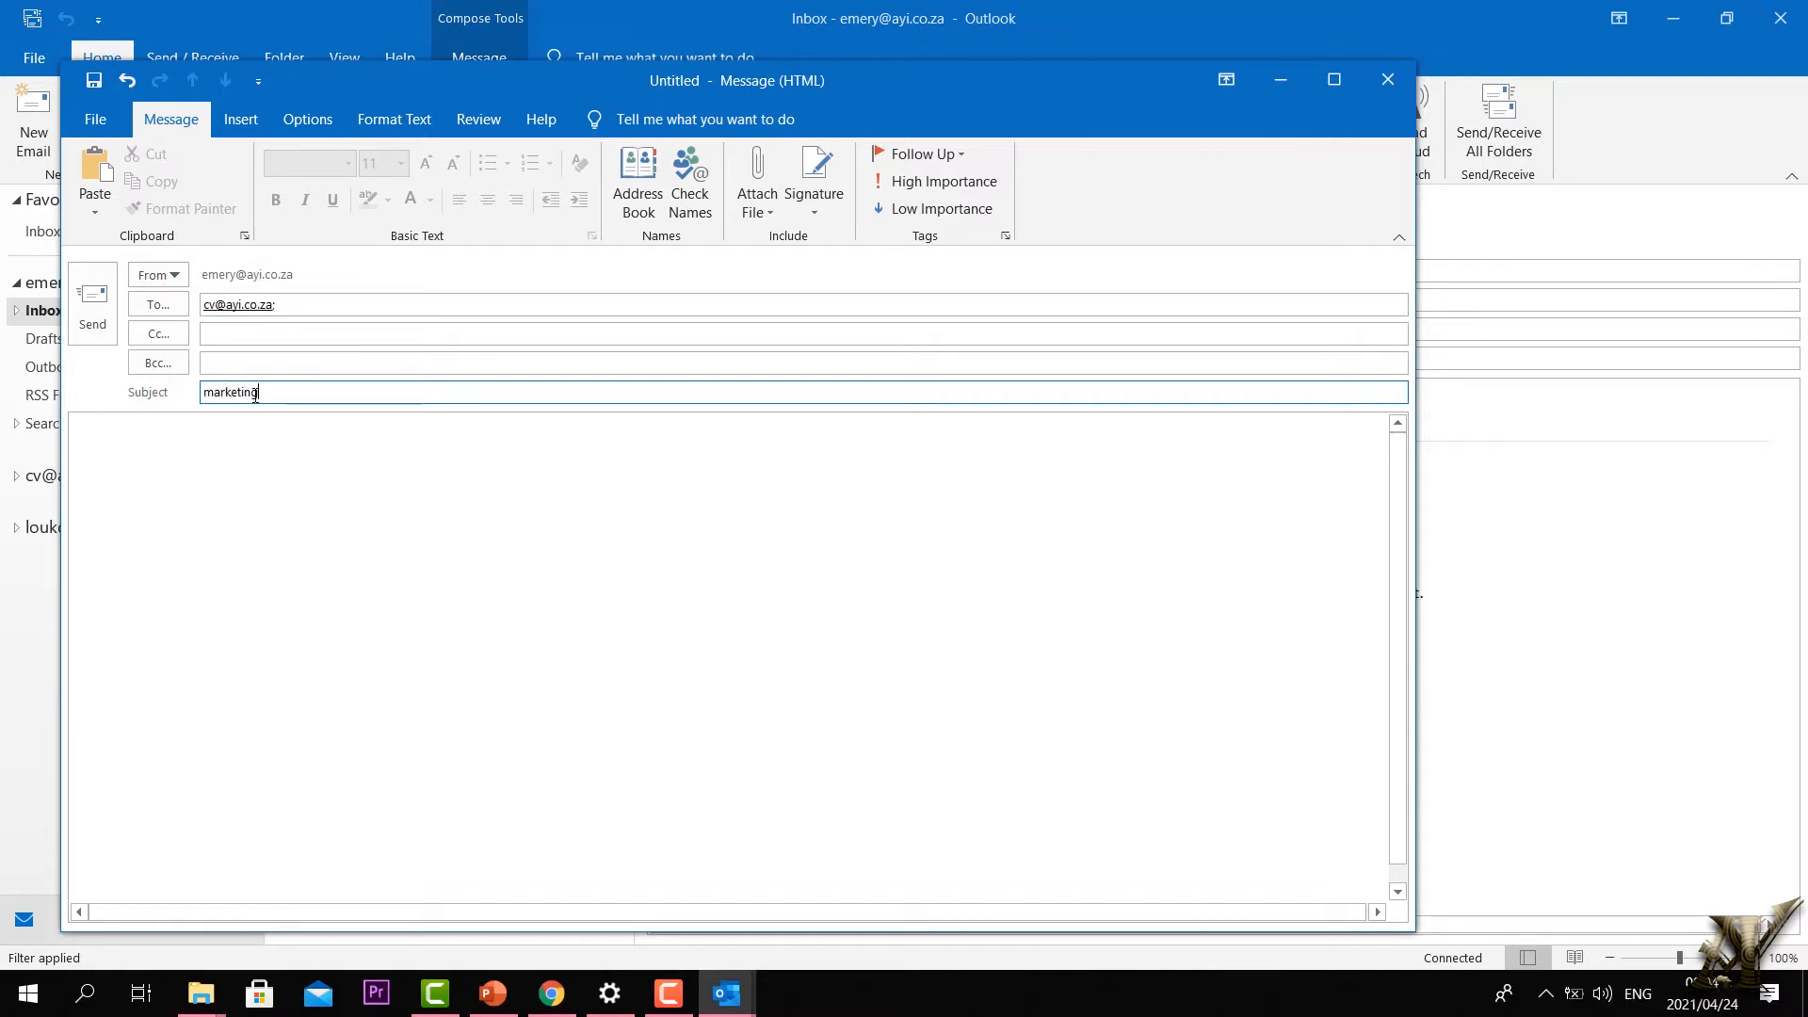
pyautogui.click(311, 565)
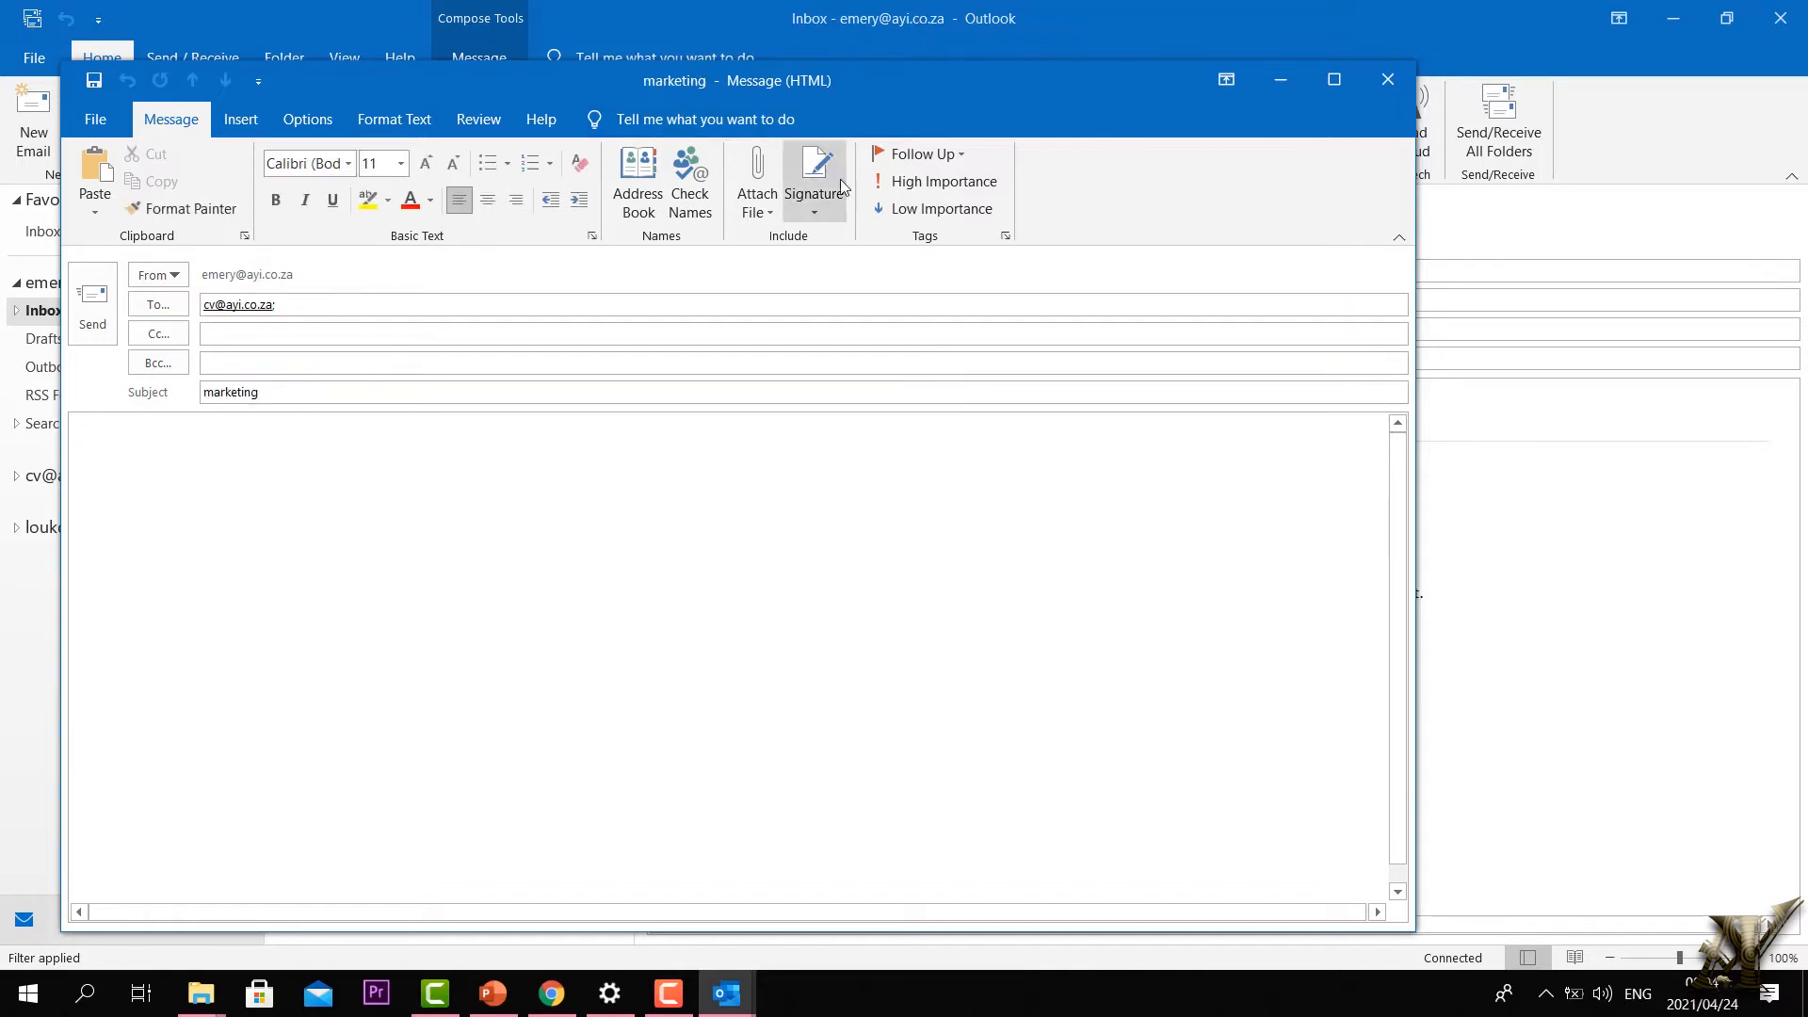
# Step: Flag the message for follow-up and clean the body to read 'please fund a cv'
pyautogui.click(937, 157)
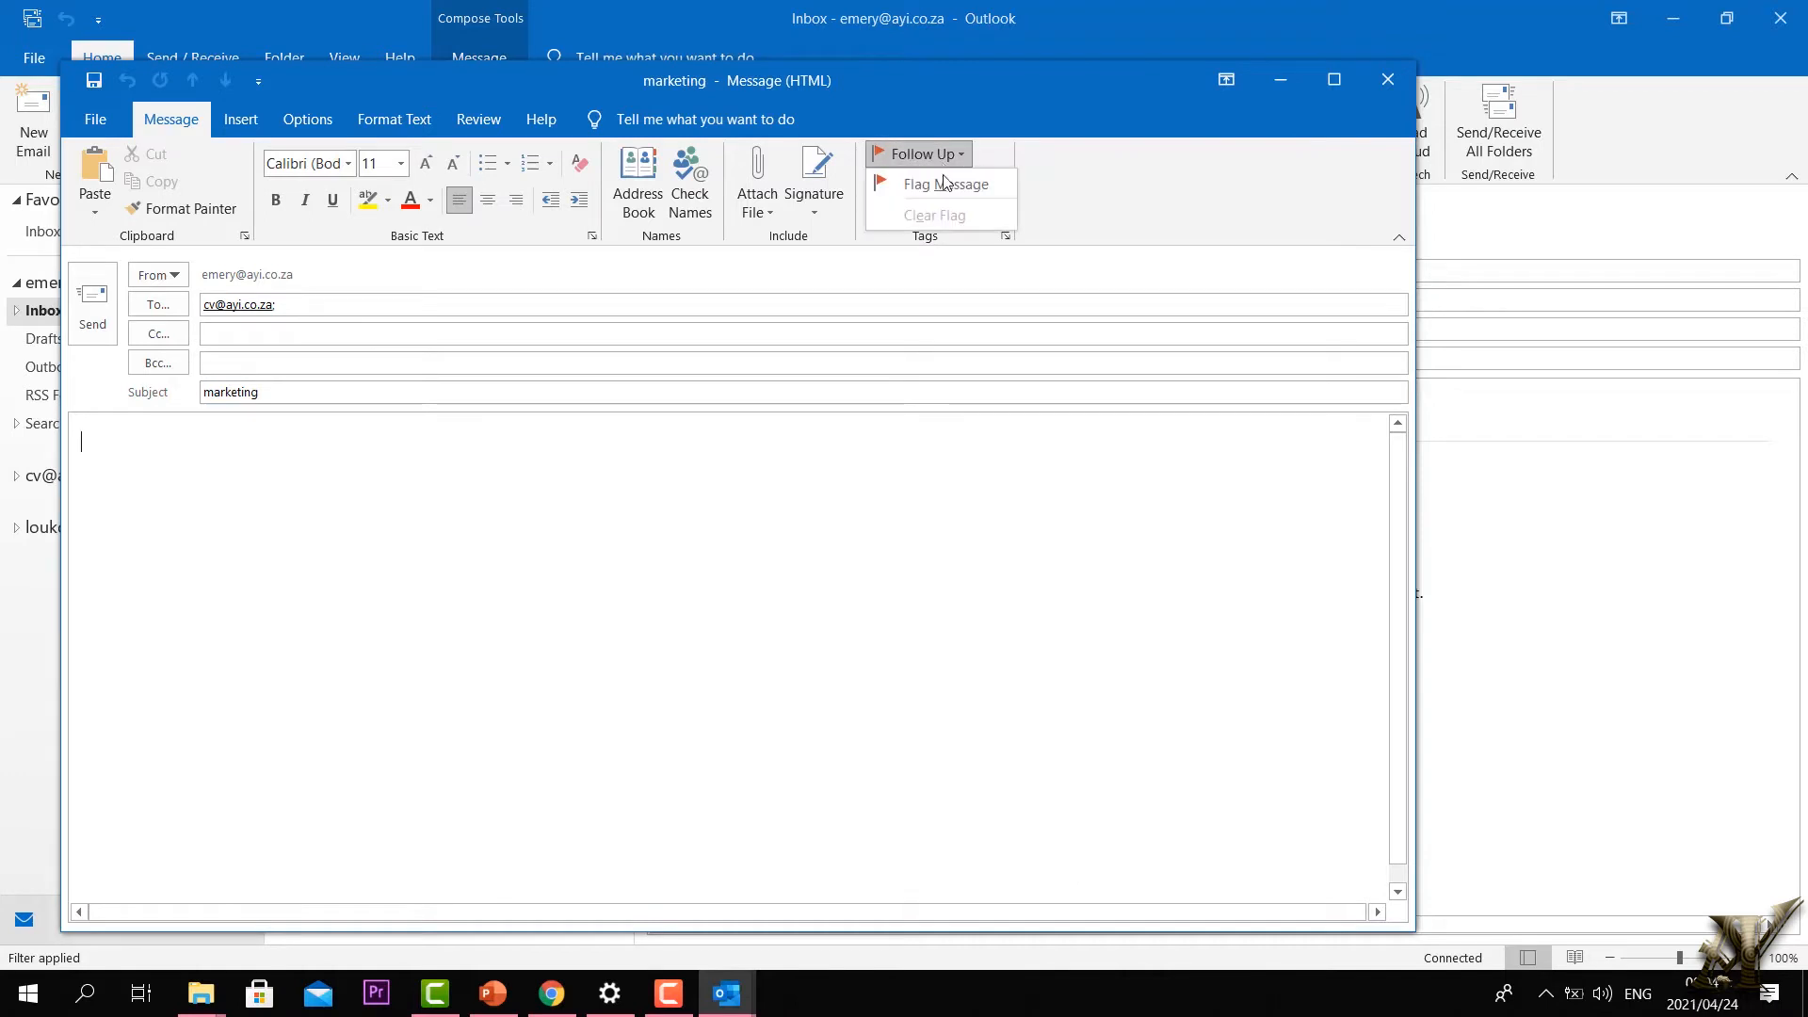
pyautogui.click(943, 184)
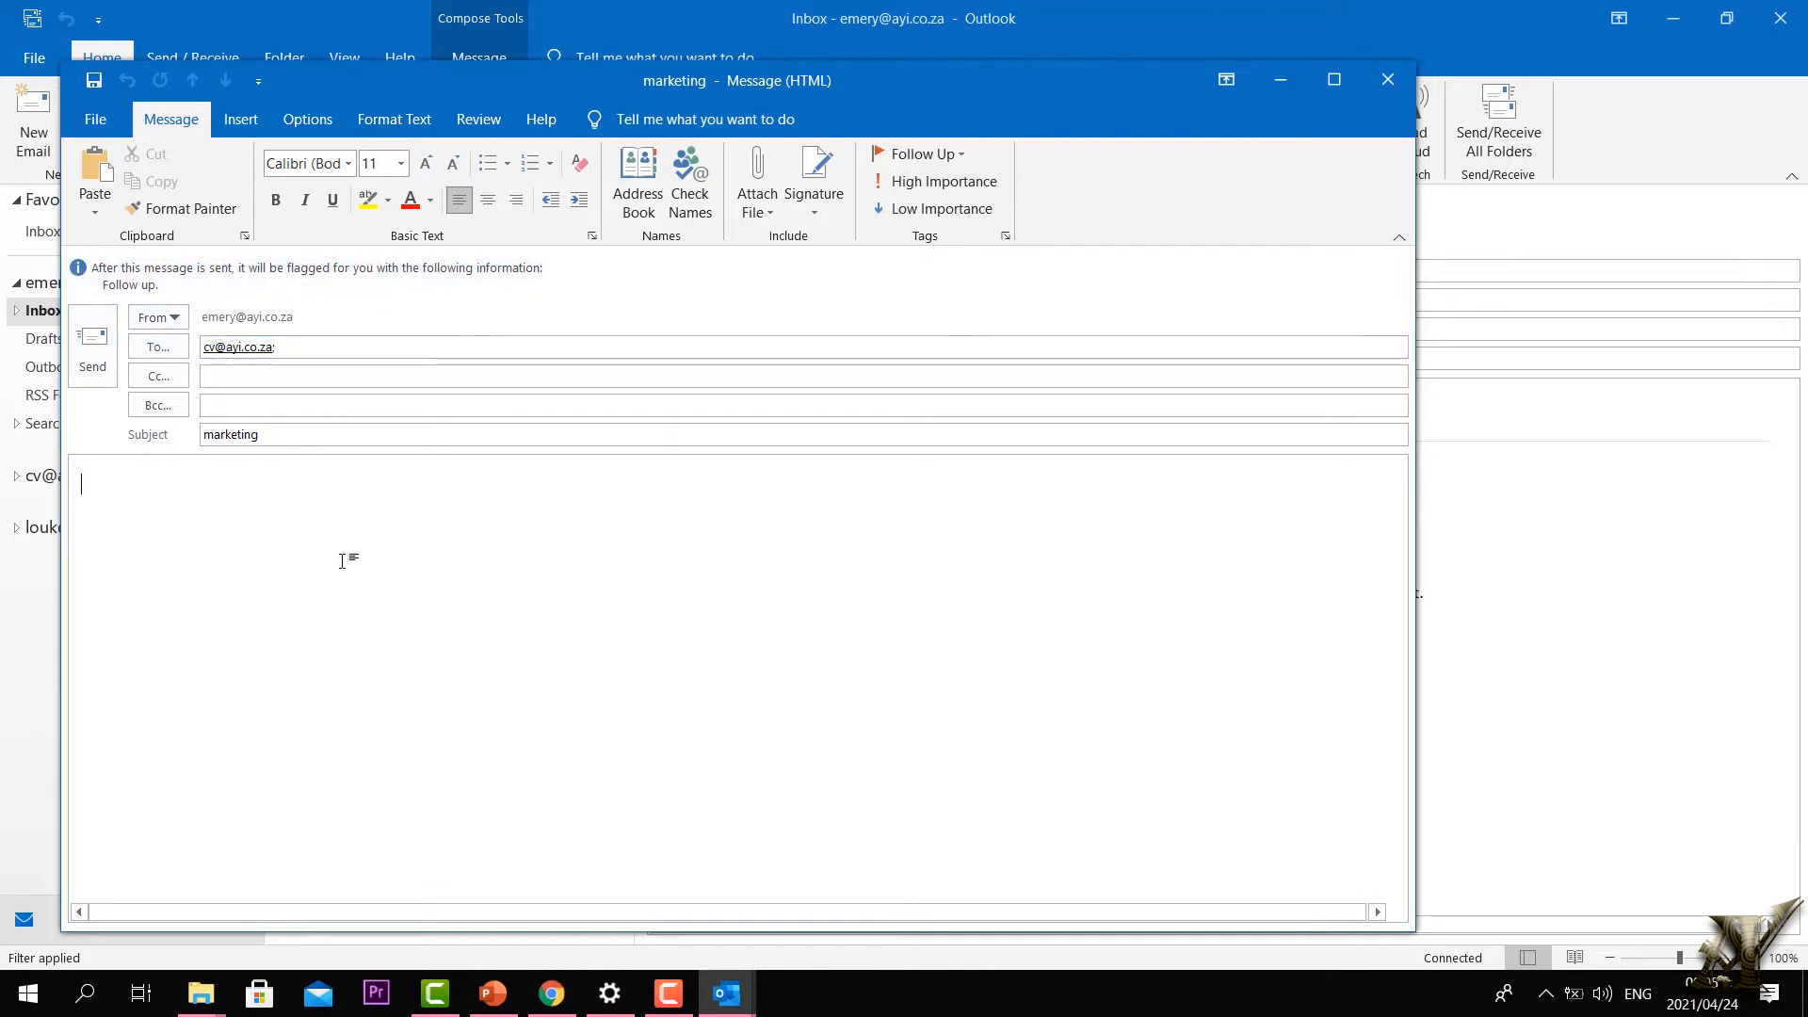
pyautogui.write('ljljmlkm')
pyautogui.write('p')
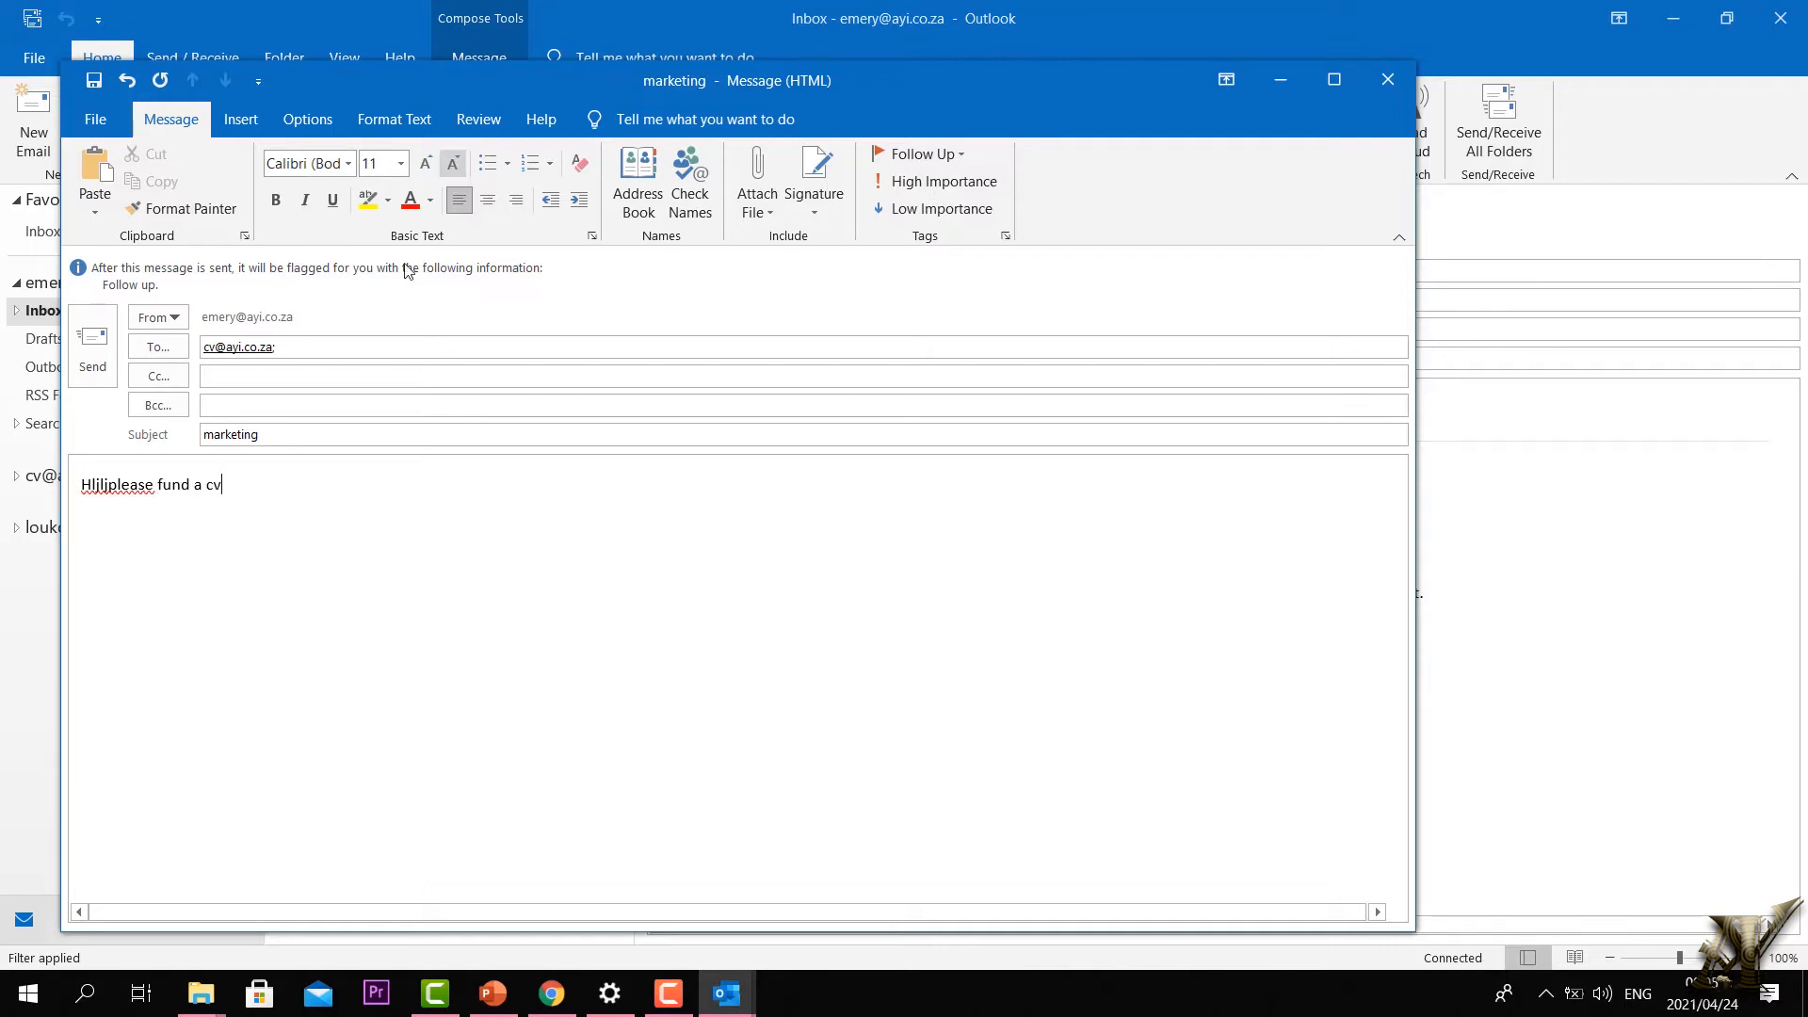
pyautogui.moveTo(108, 484); pyautogui.dragTo(2, 484)
pyautogui.press('BackSpace')
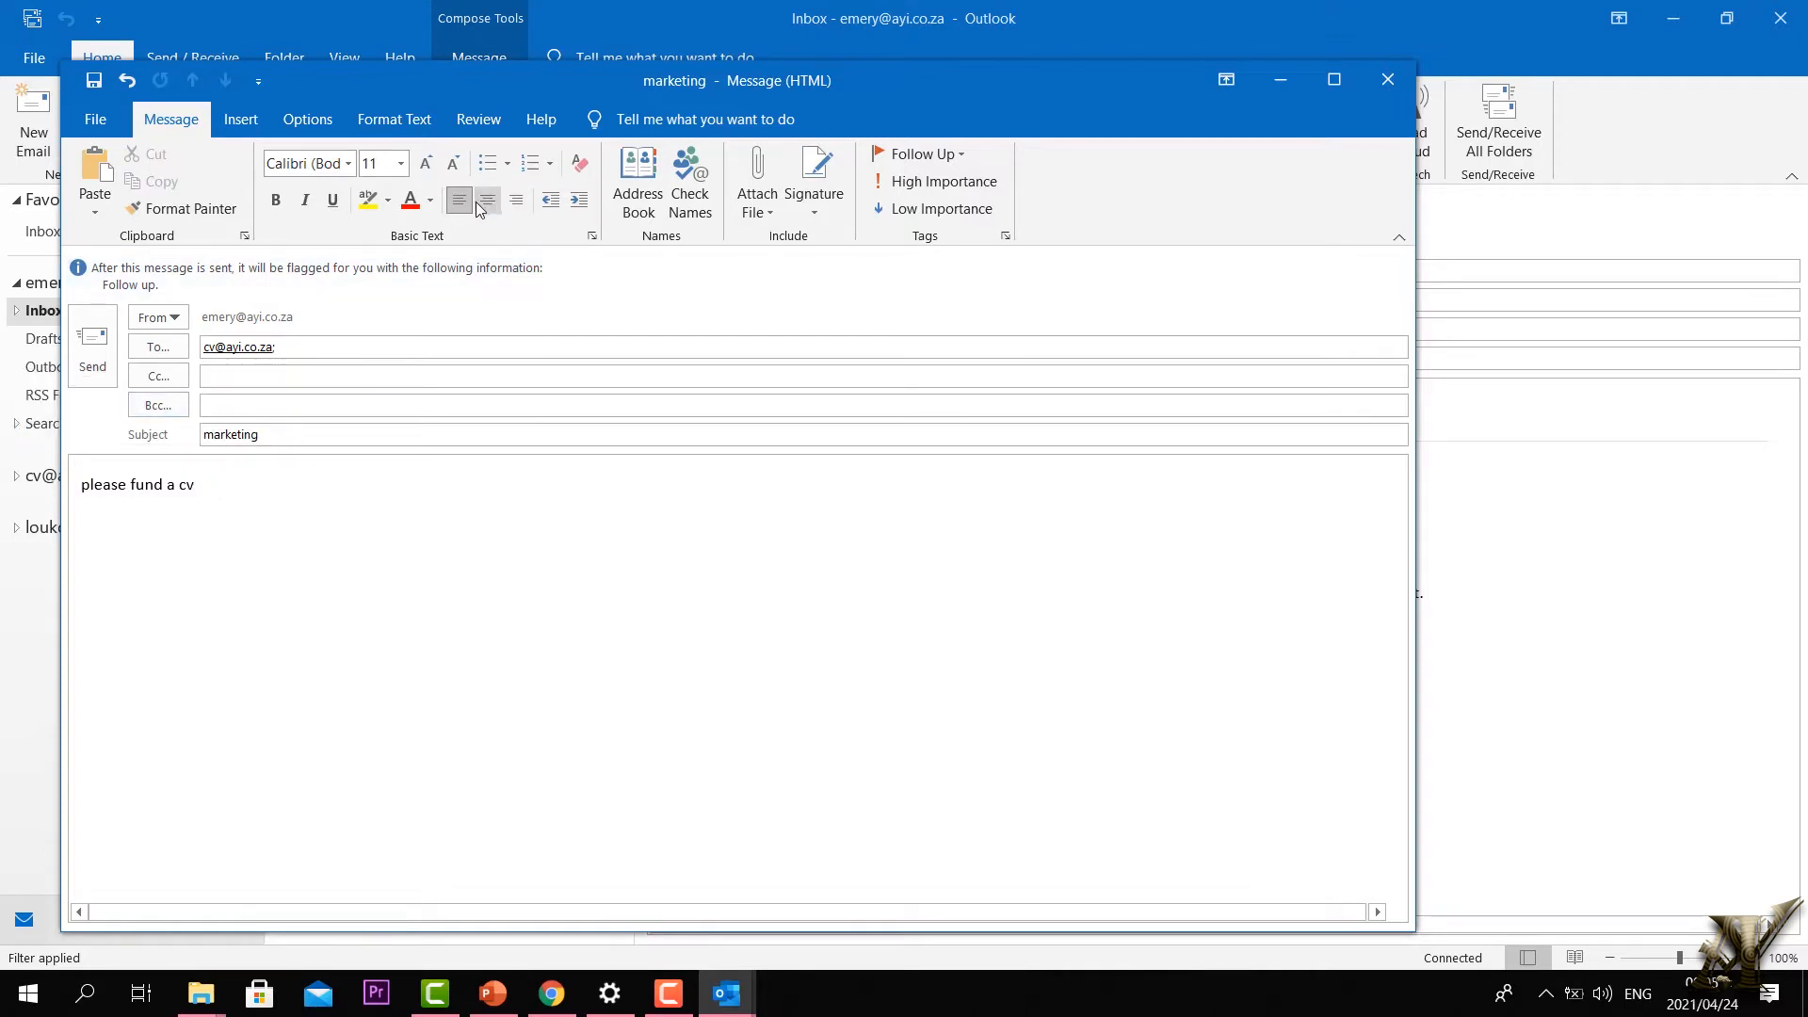
# Step: Attach OUT Class 1.pptx, set Low Importance, and send the marketing message
pyautogui.click(742, 198)
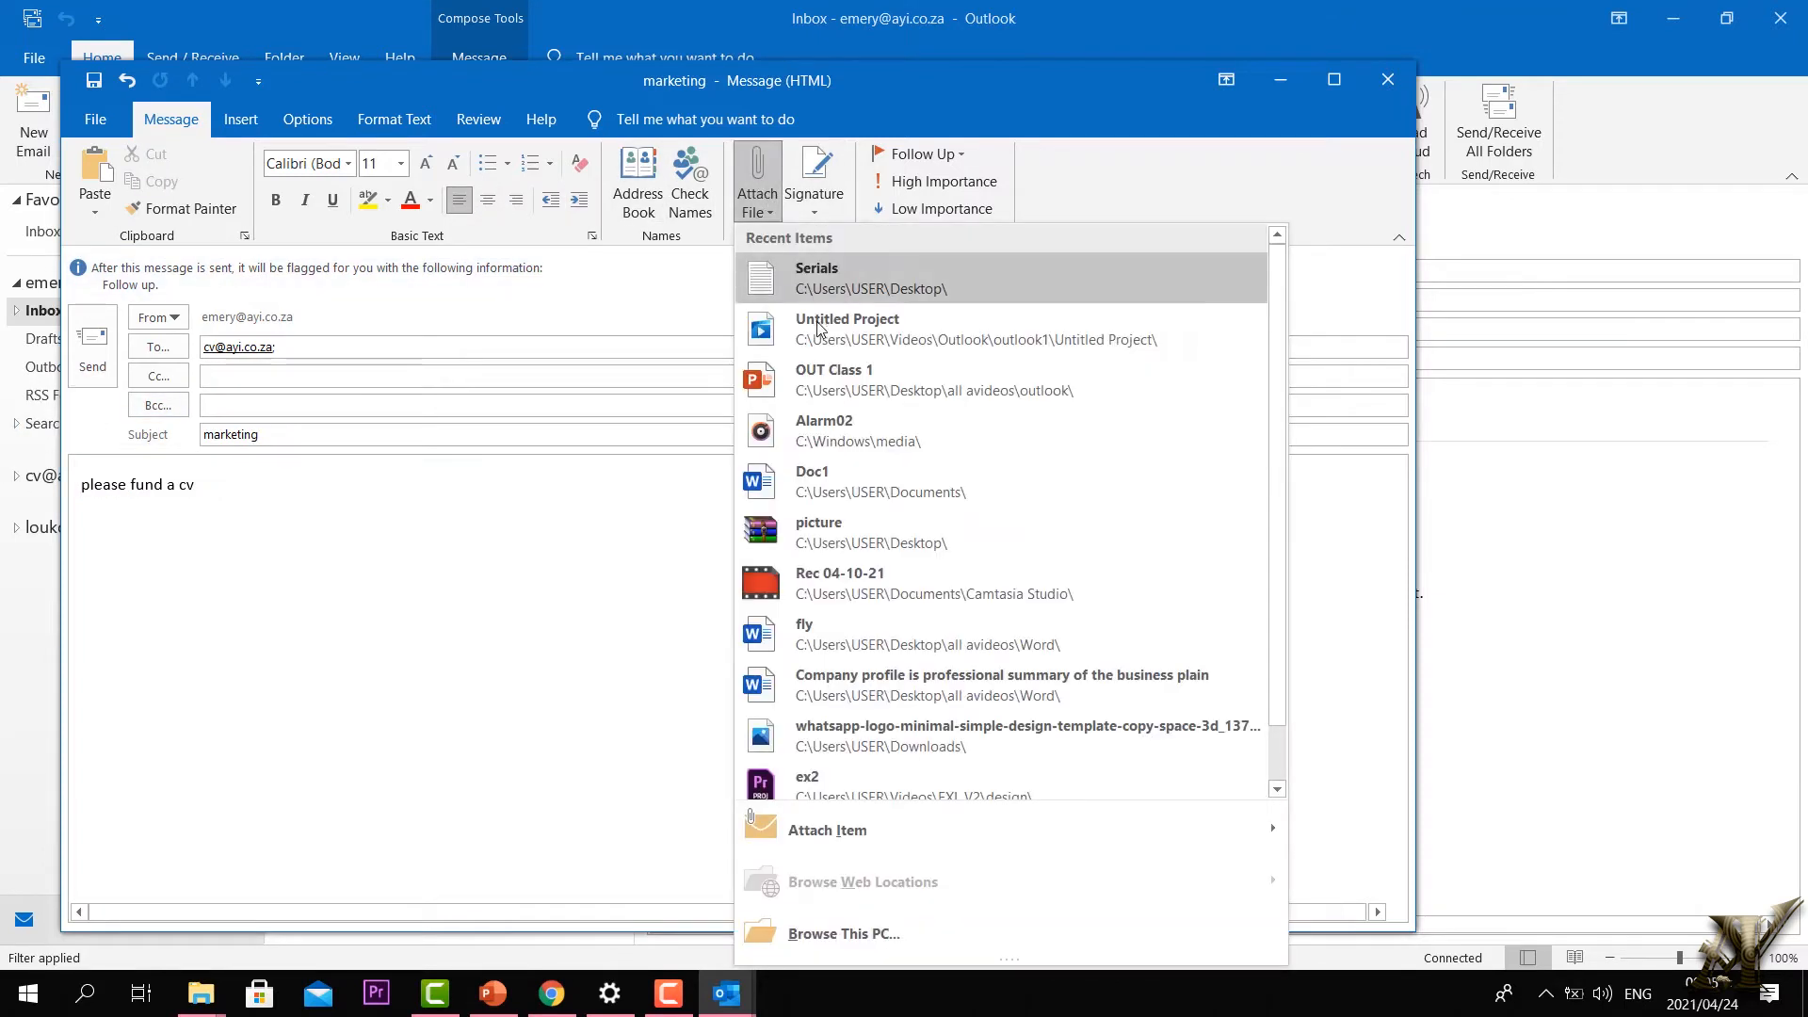
pyautogui.click(847, 379)
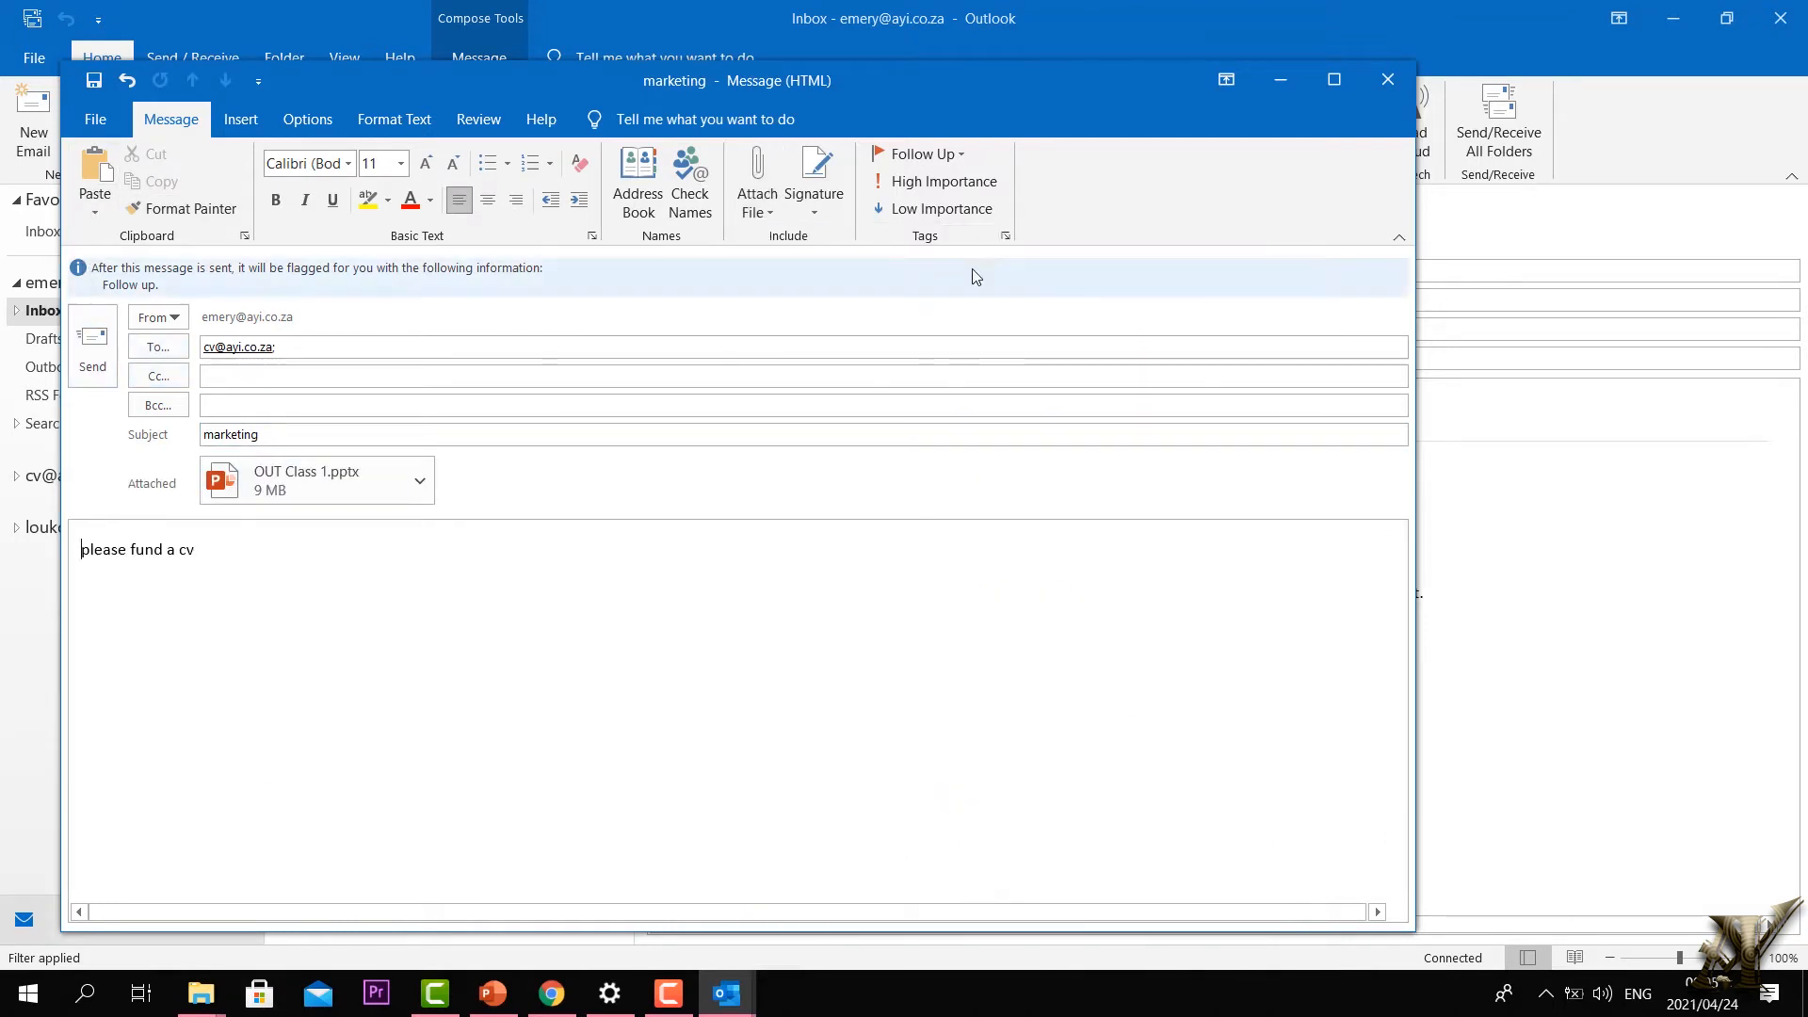
pyautogui.click(932, 208)
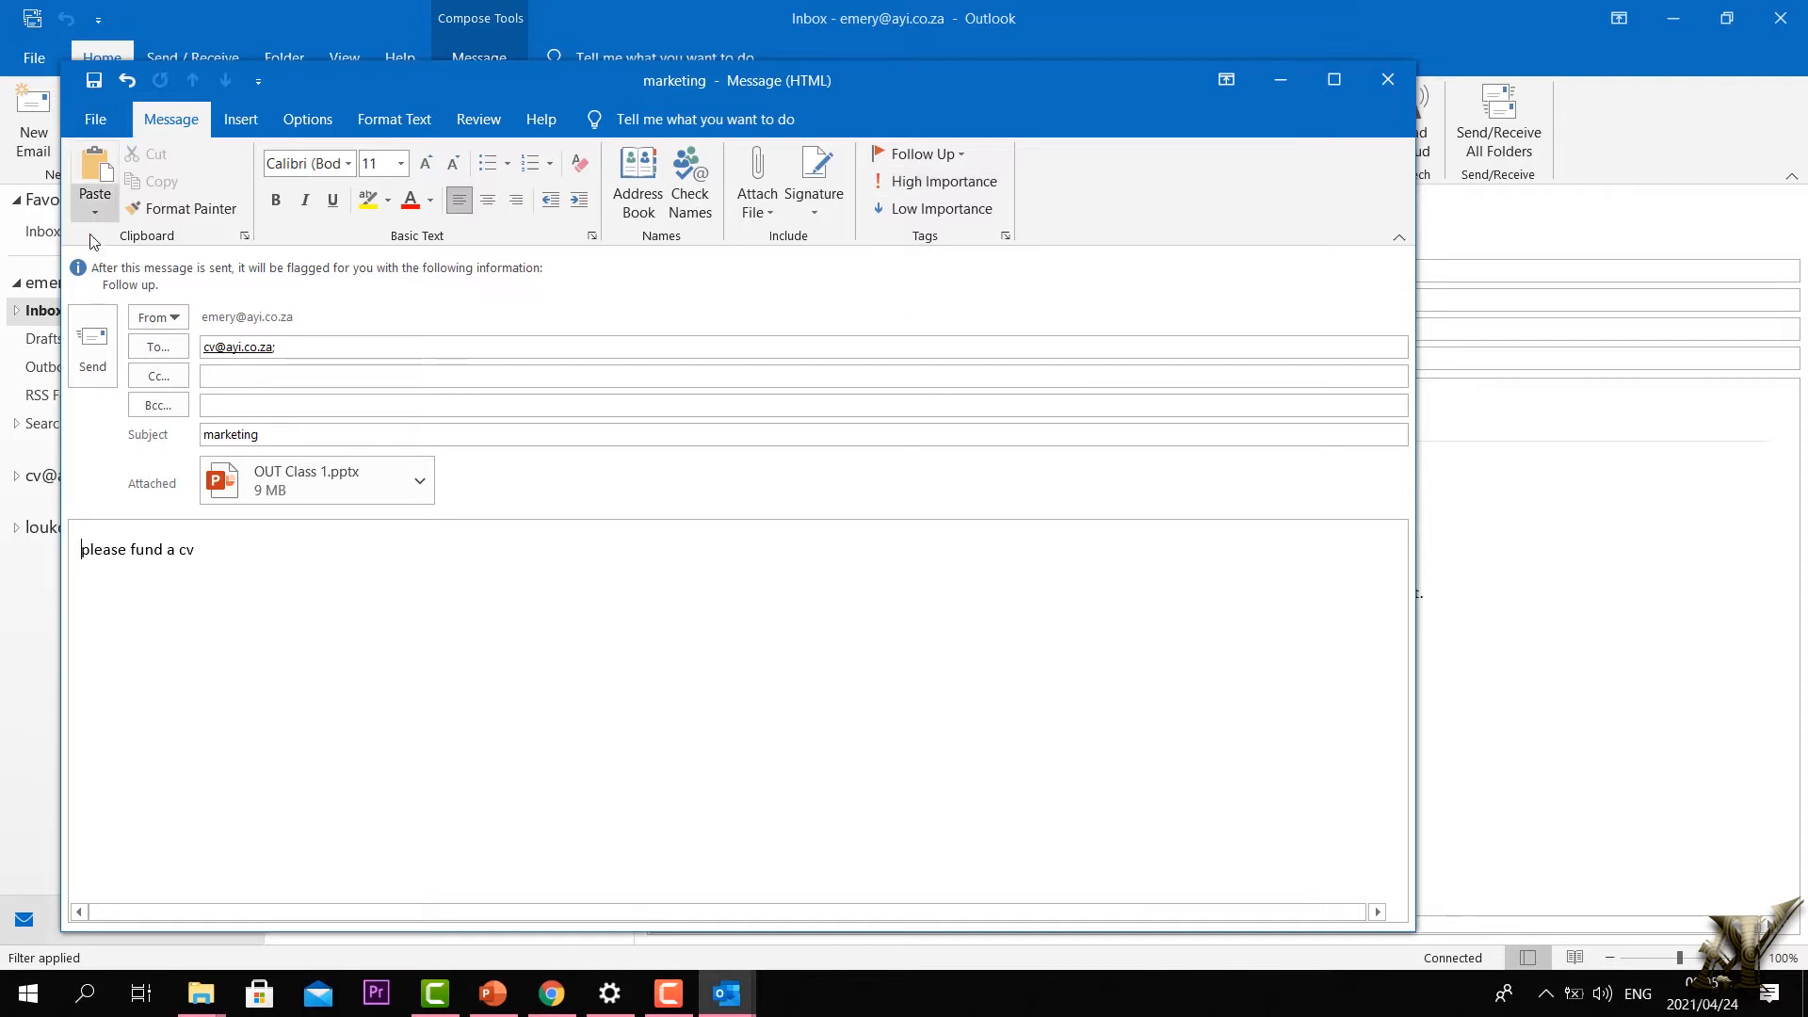
pyautogui.click(93, 348)
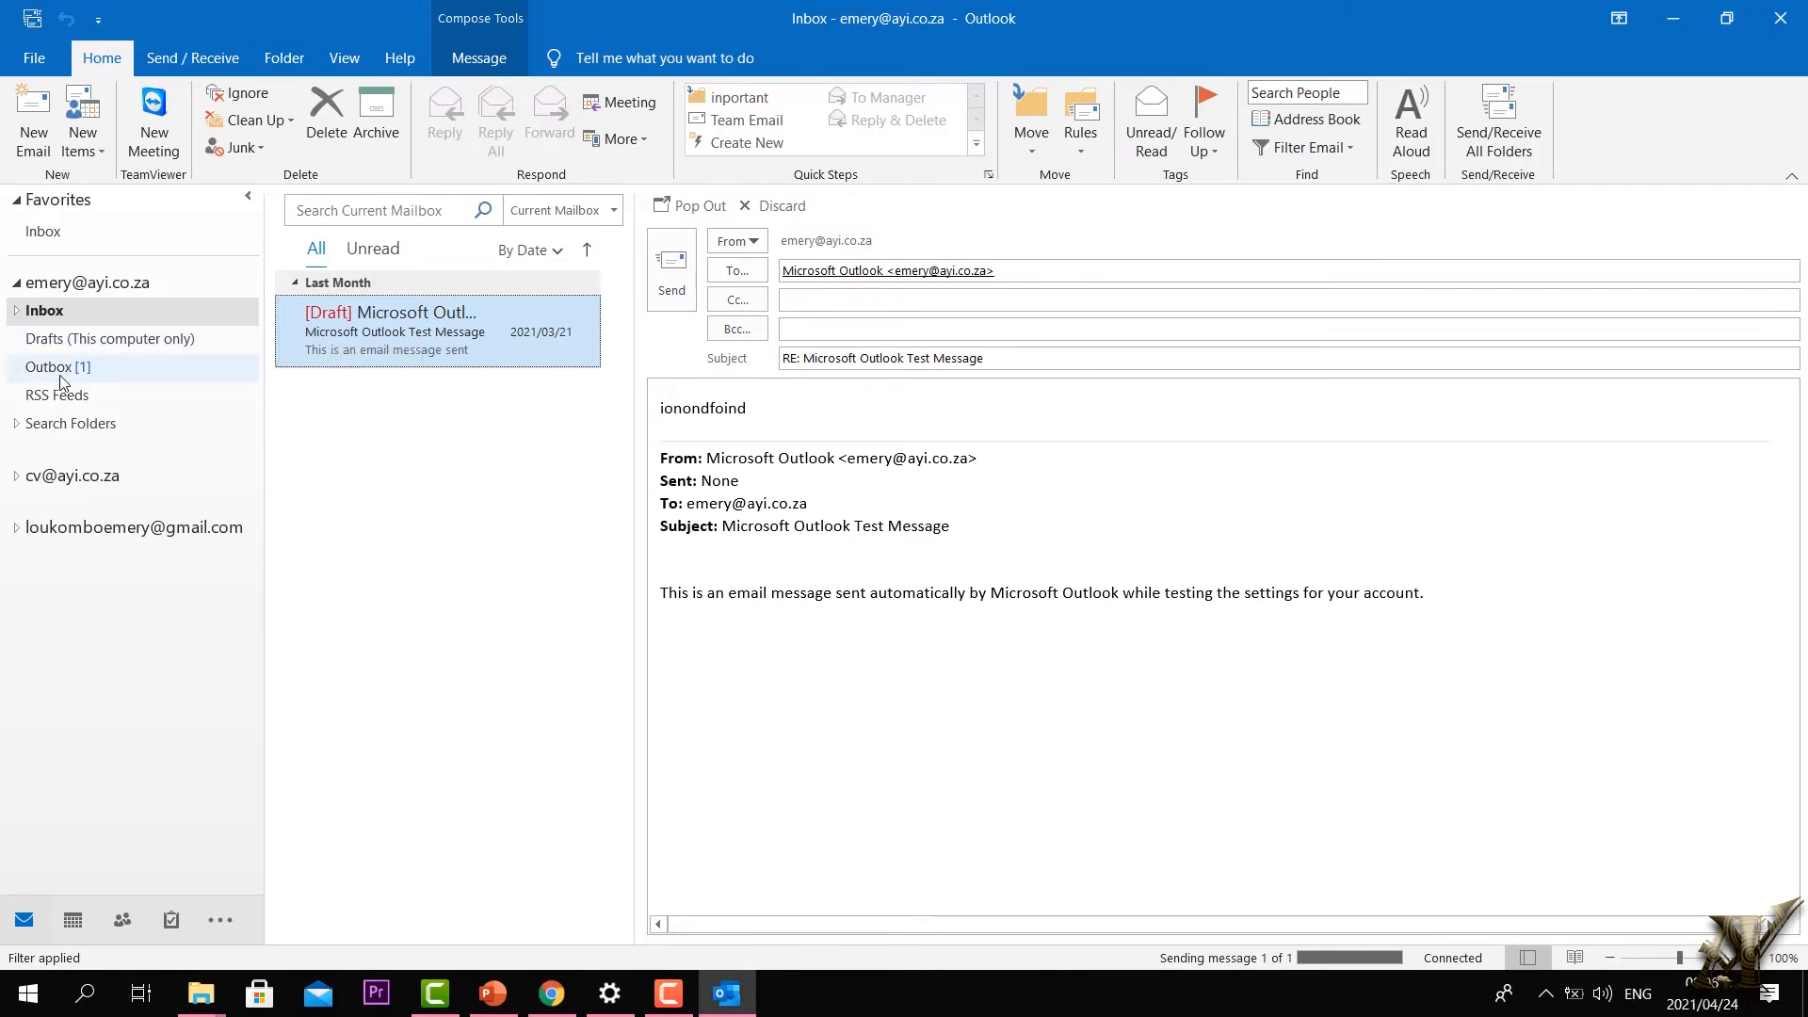
# Step: Check the second account's Inbox subfolders, then collapse them again
pyautogui.click(16, 423)
pyautogui.click(16, 423)
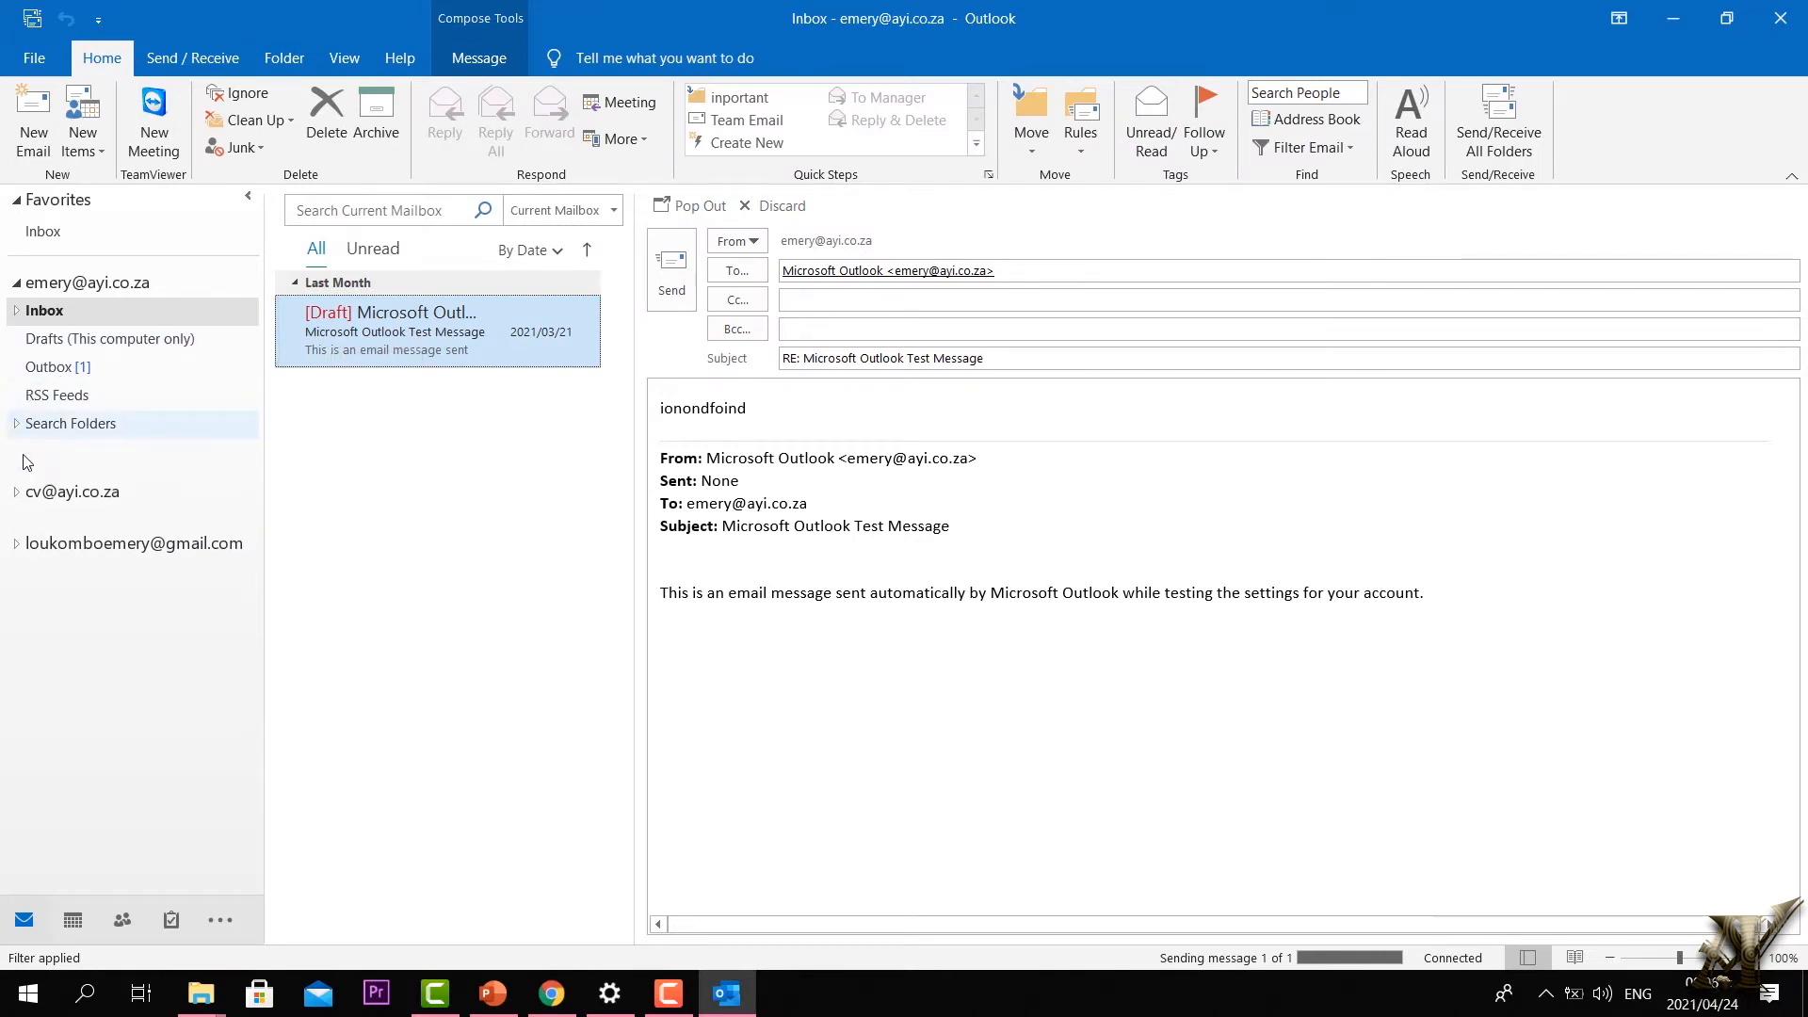
pyautogui.click(16, 476)
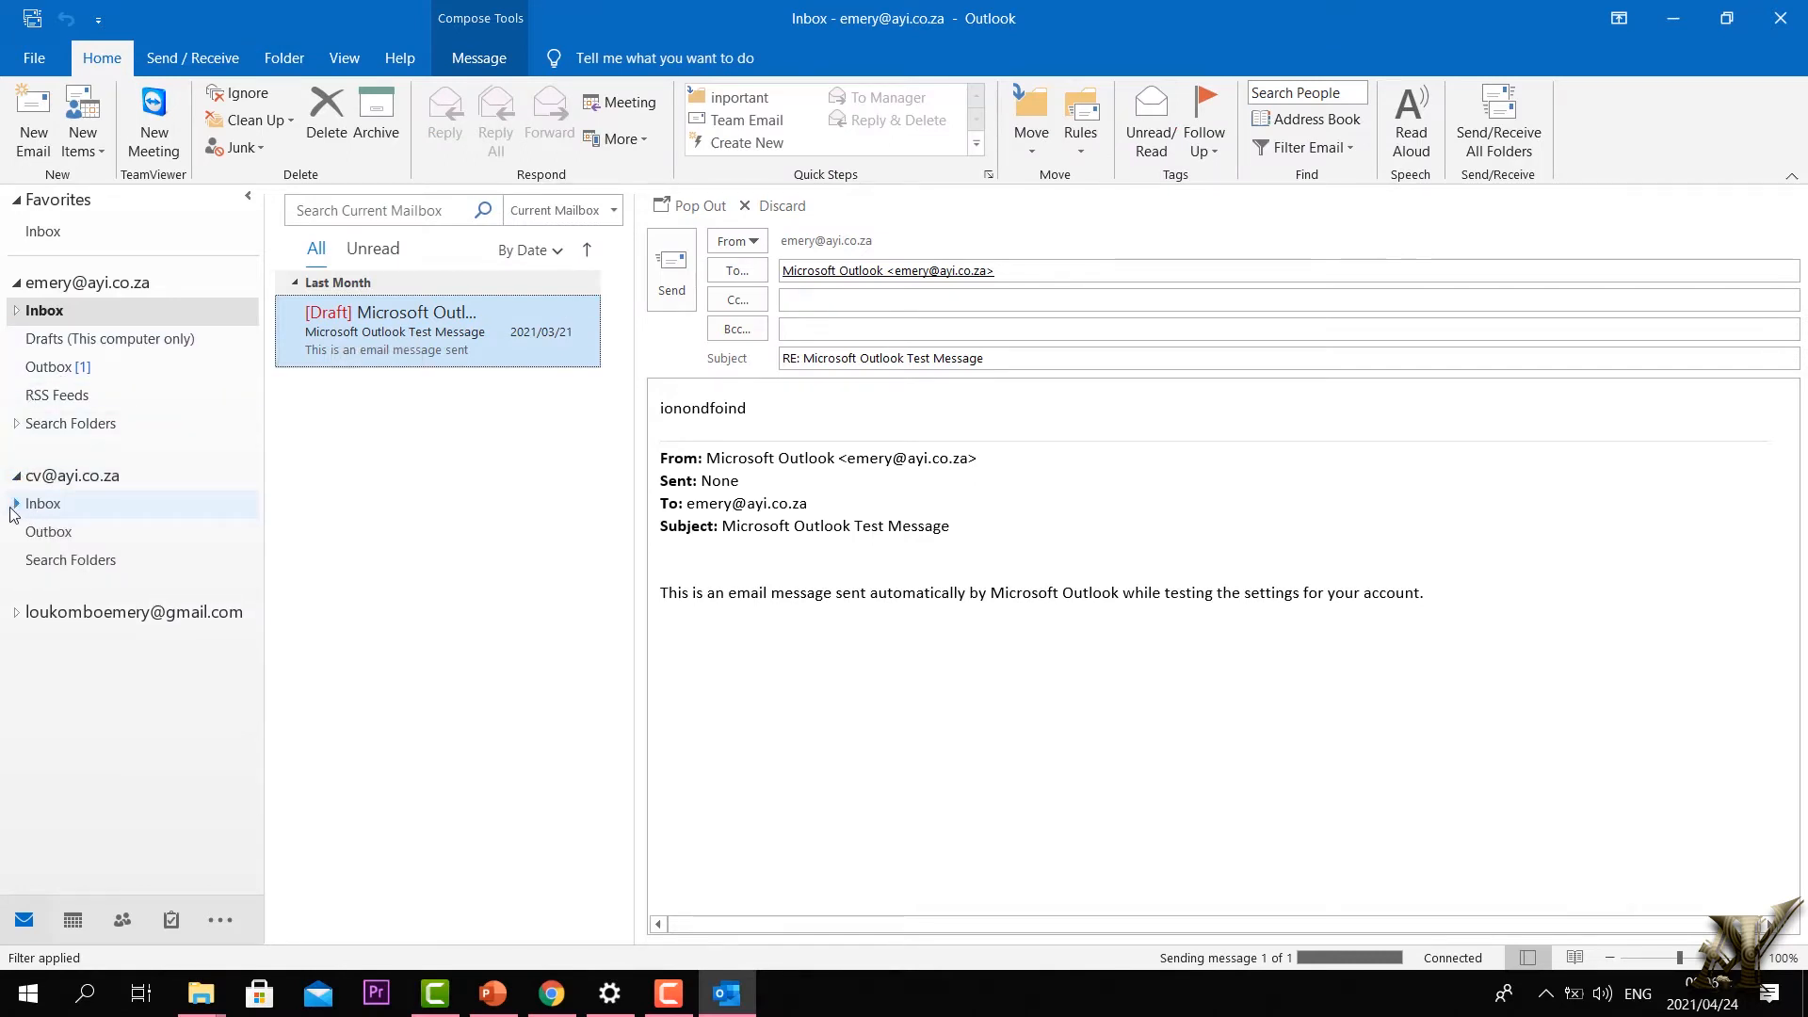
pyautogui.click(16, 504)
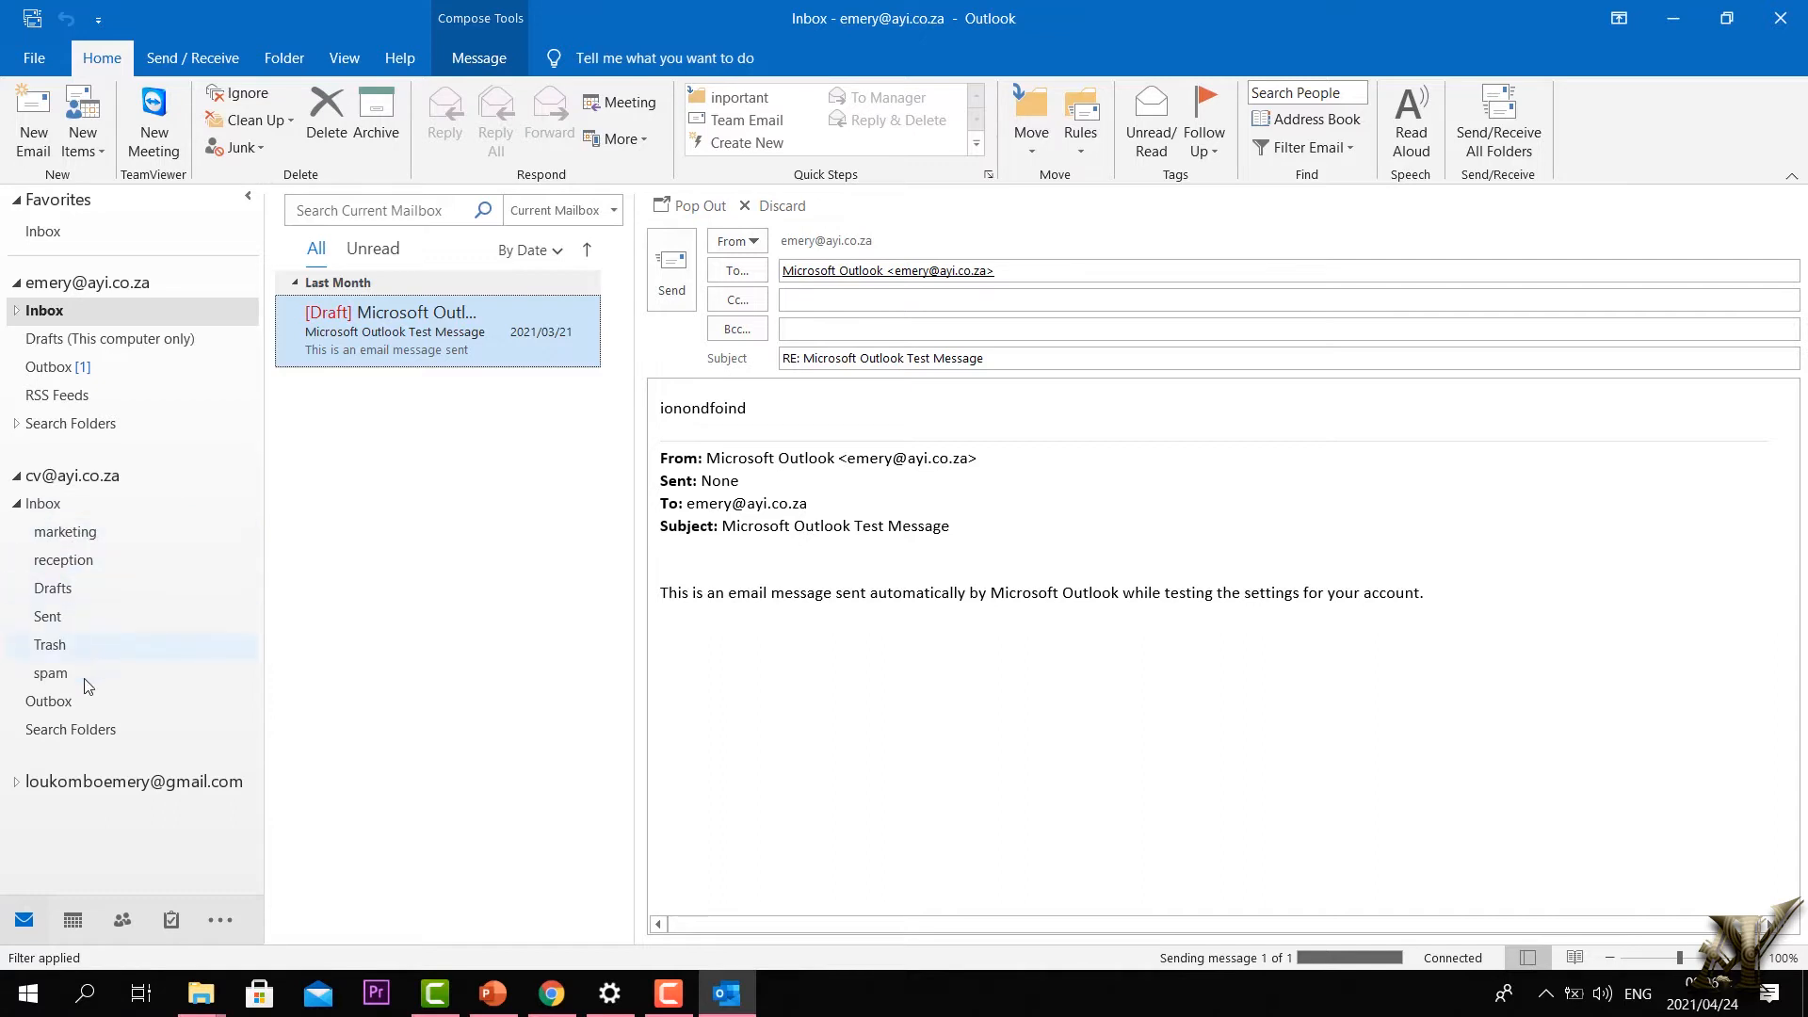
pyautogui.click(16, 504)
# Step: Show the first account's Inbox subfolders and discard a blank new email
pyautogui.click(16, 310)
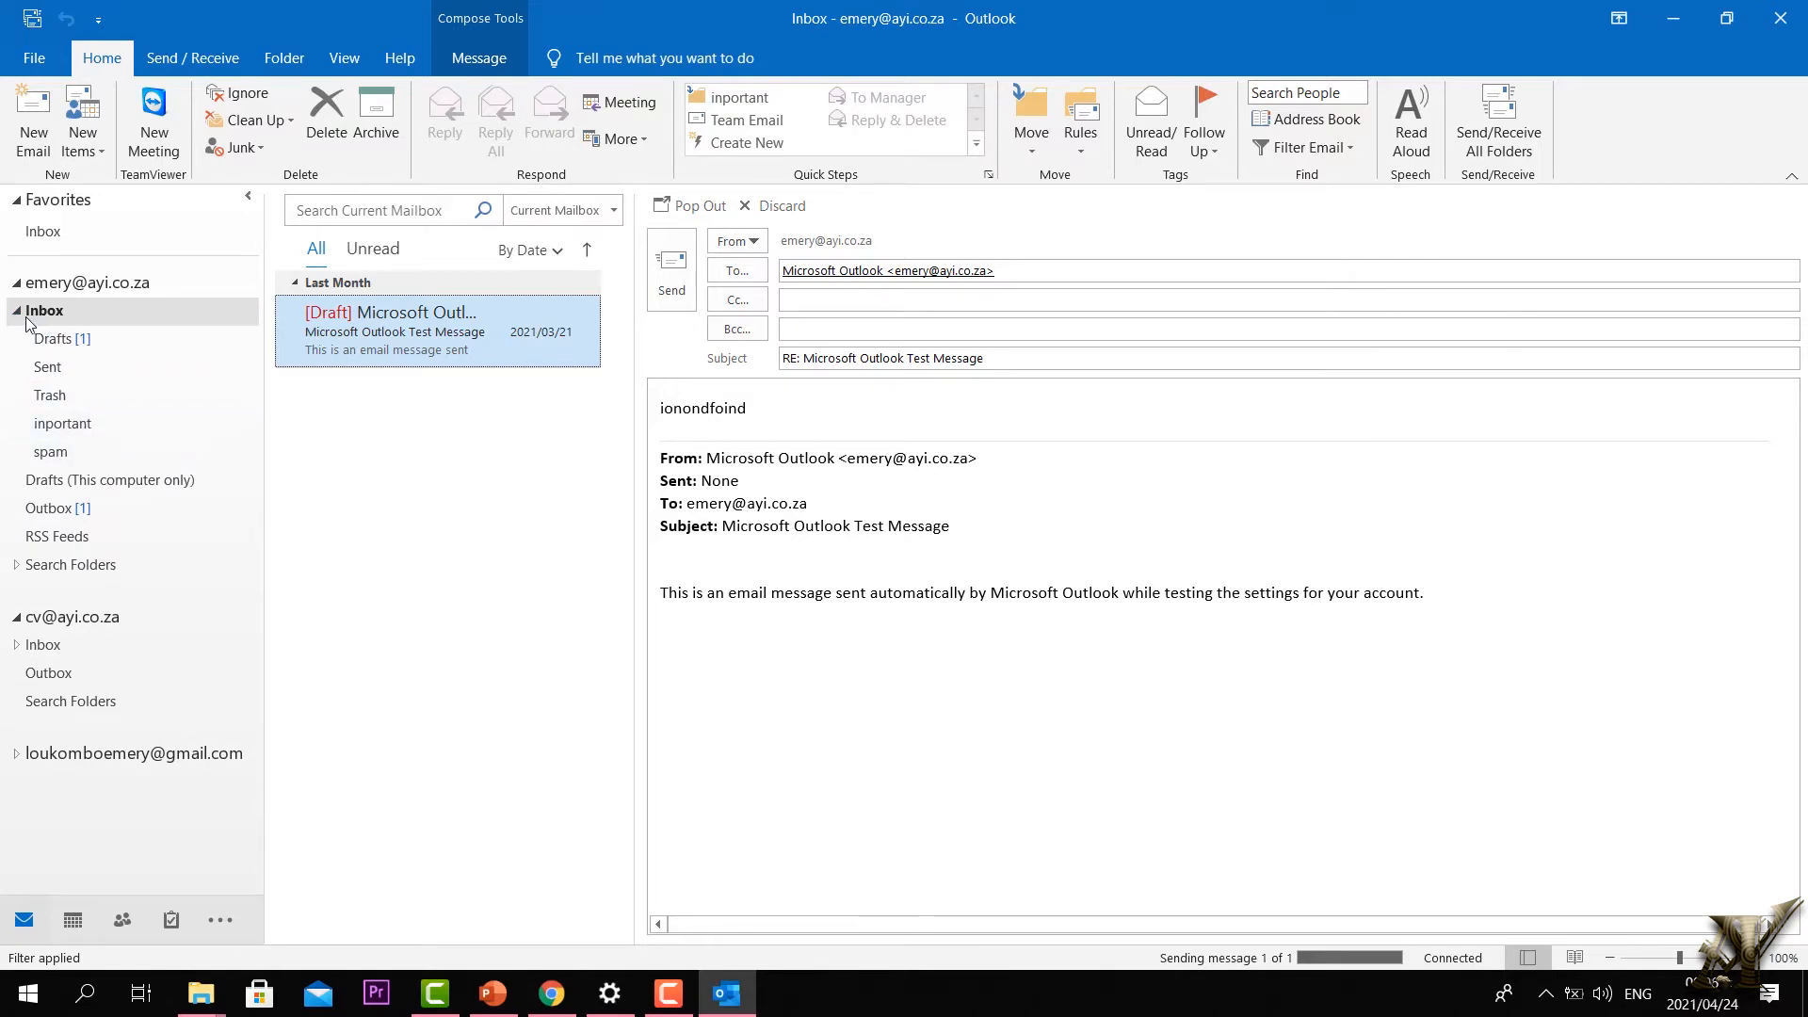
pyautogui.click(38, 124)
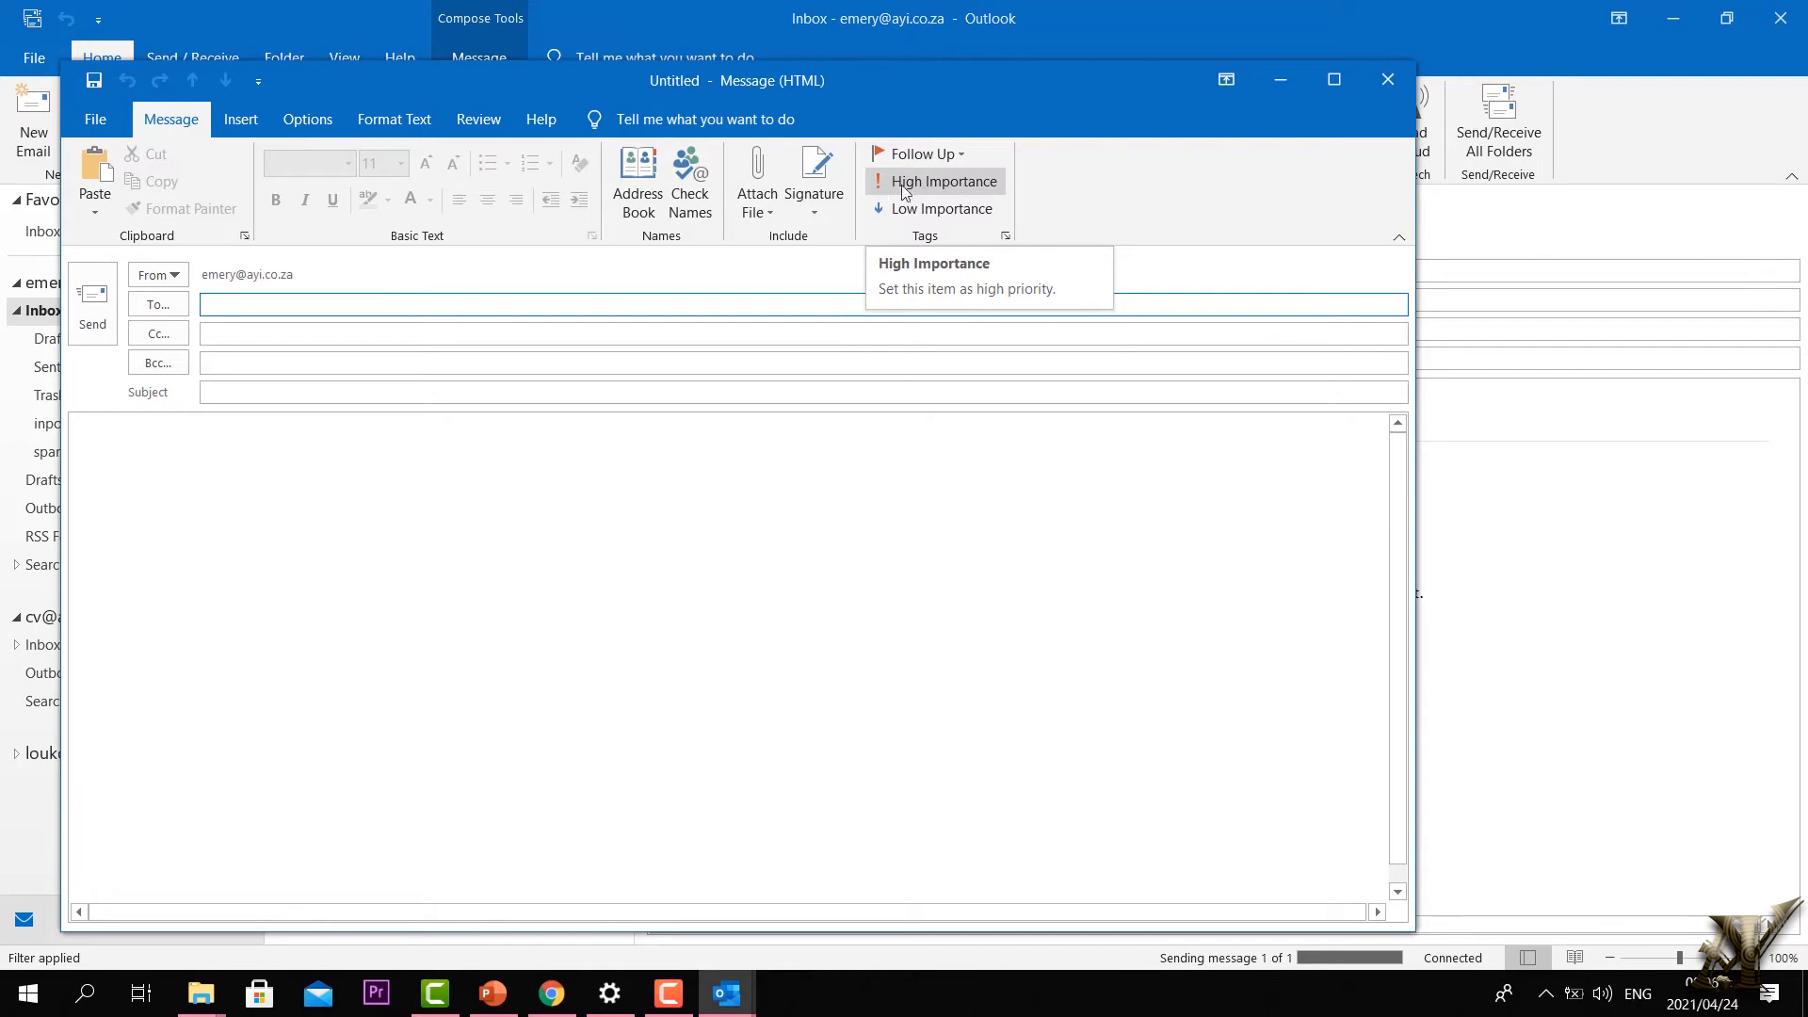
pyautogui.click(1390, 83)
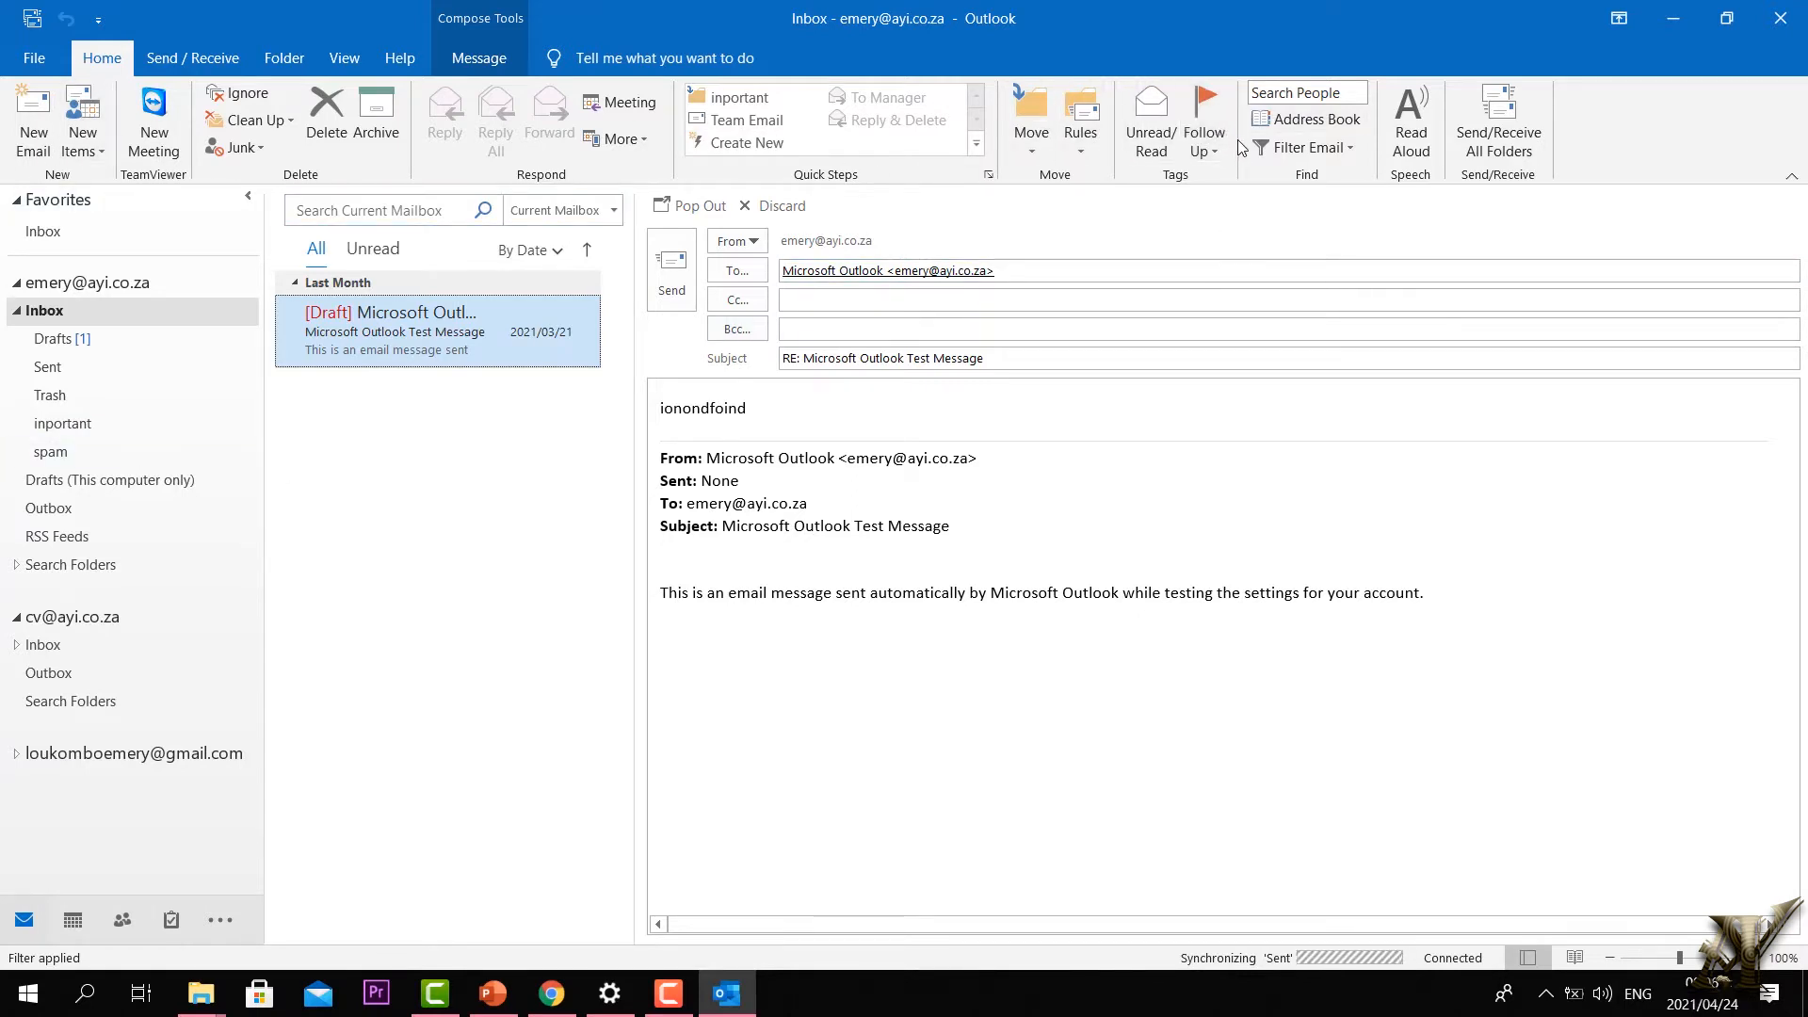
# Step: Flag the draft reply for follow-up and mark it as unread
pyautogui.click(1213, 139)
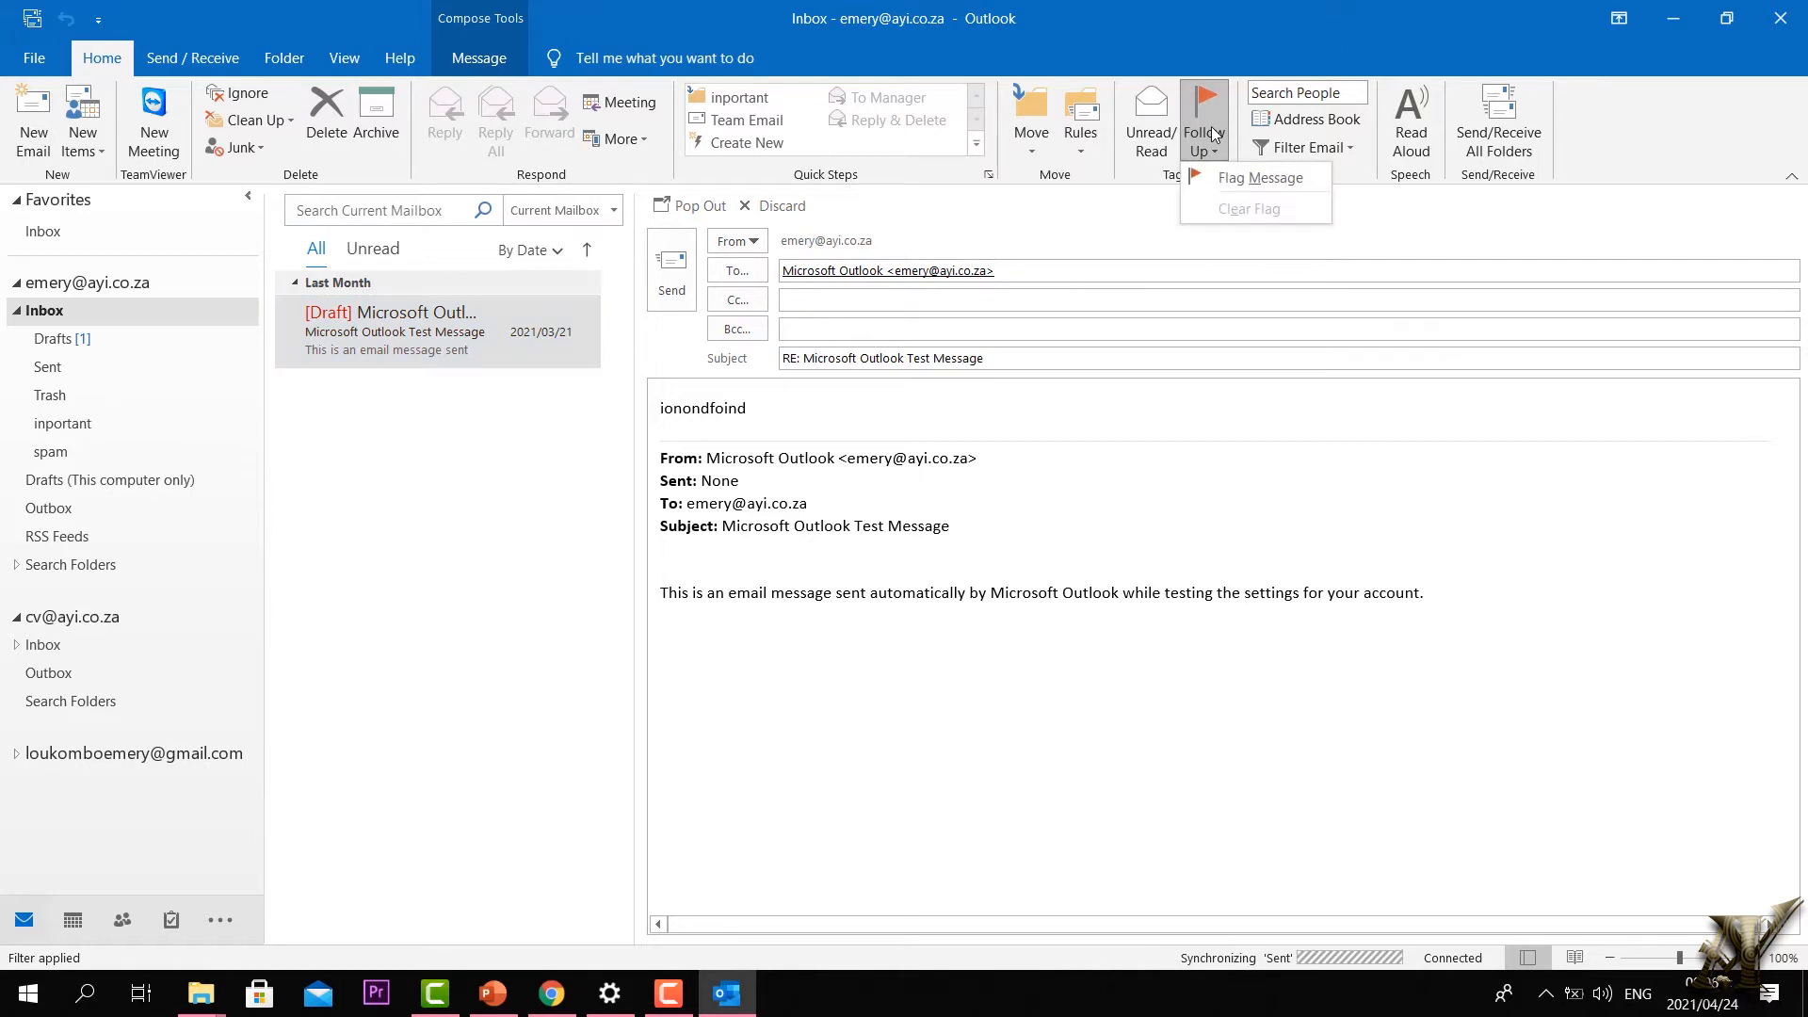
pyautogui.click(1222, 181)
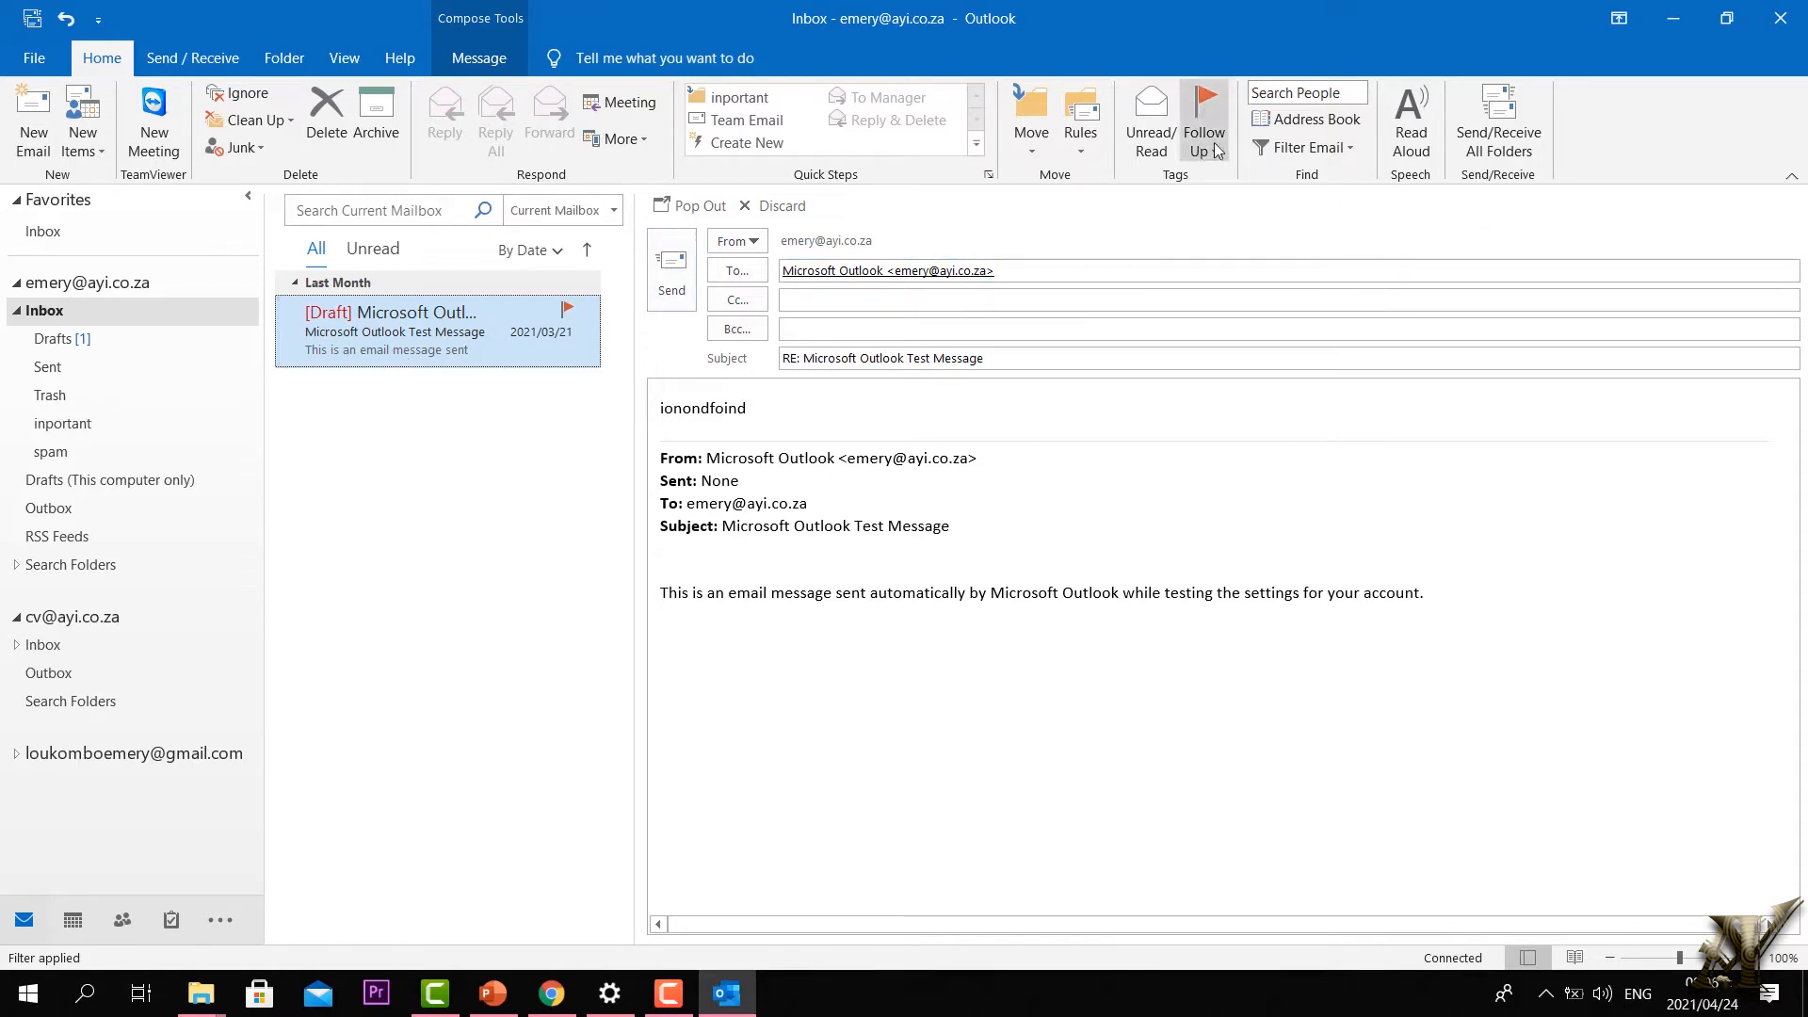
pyautogui.click(1153, 151)
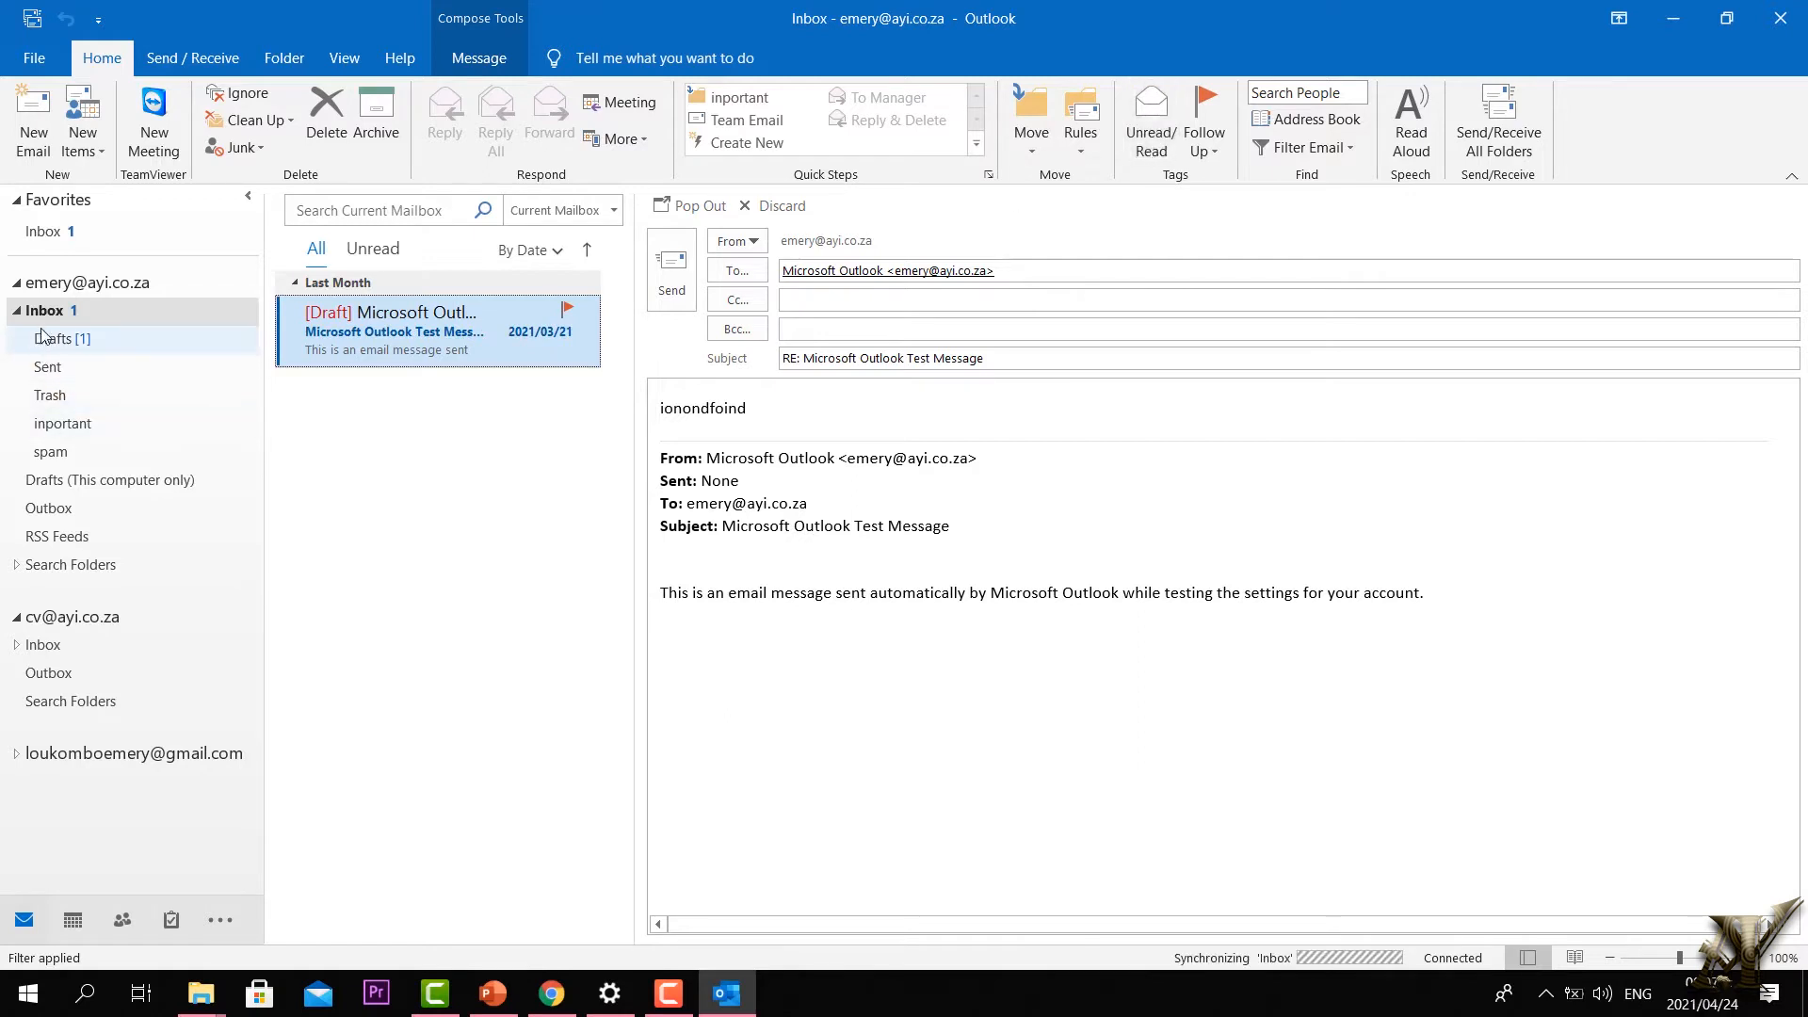
# Step: Reopen the follow-up options without changes, then open the second account's Inbox
pyautogui.click(255, 319)
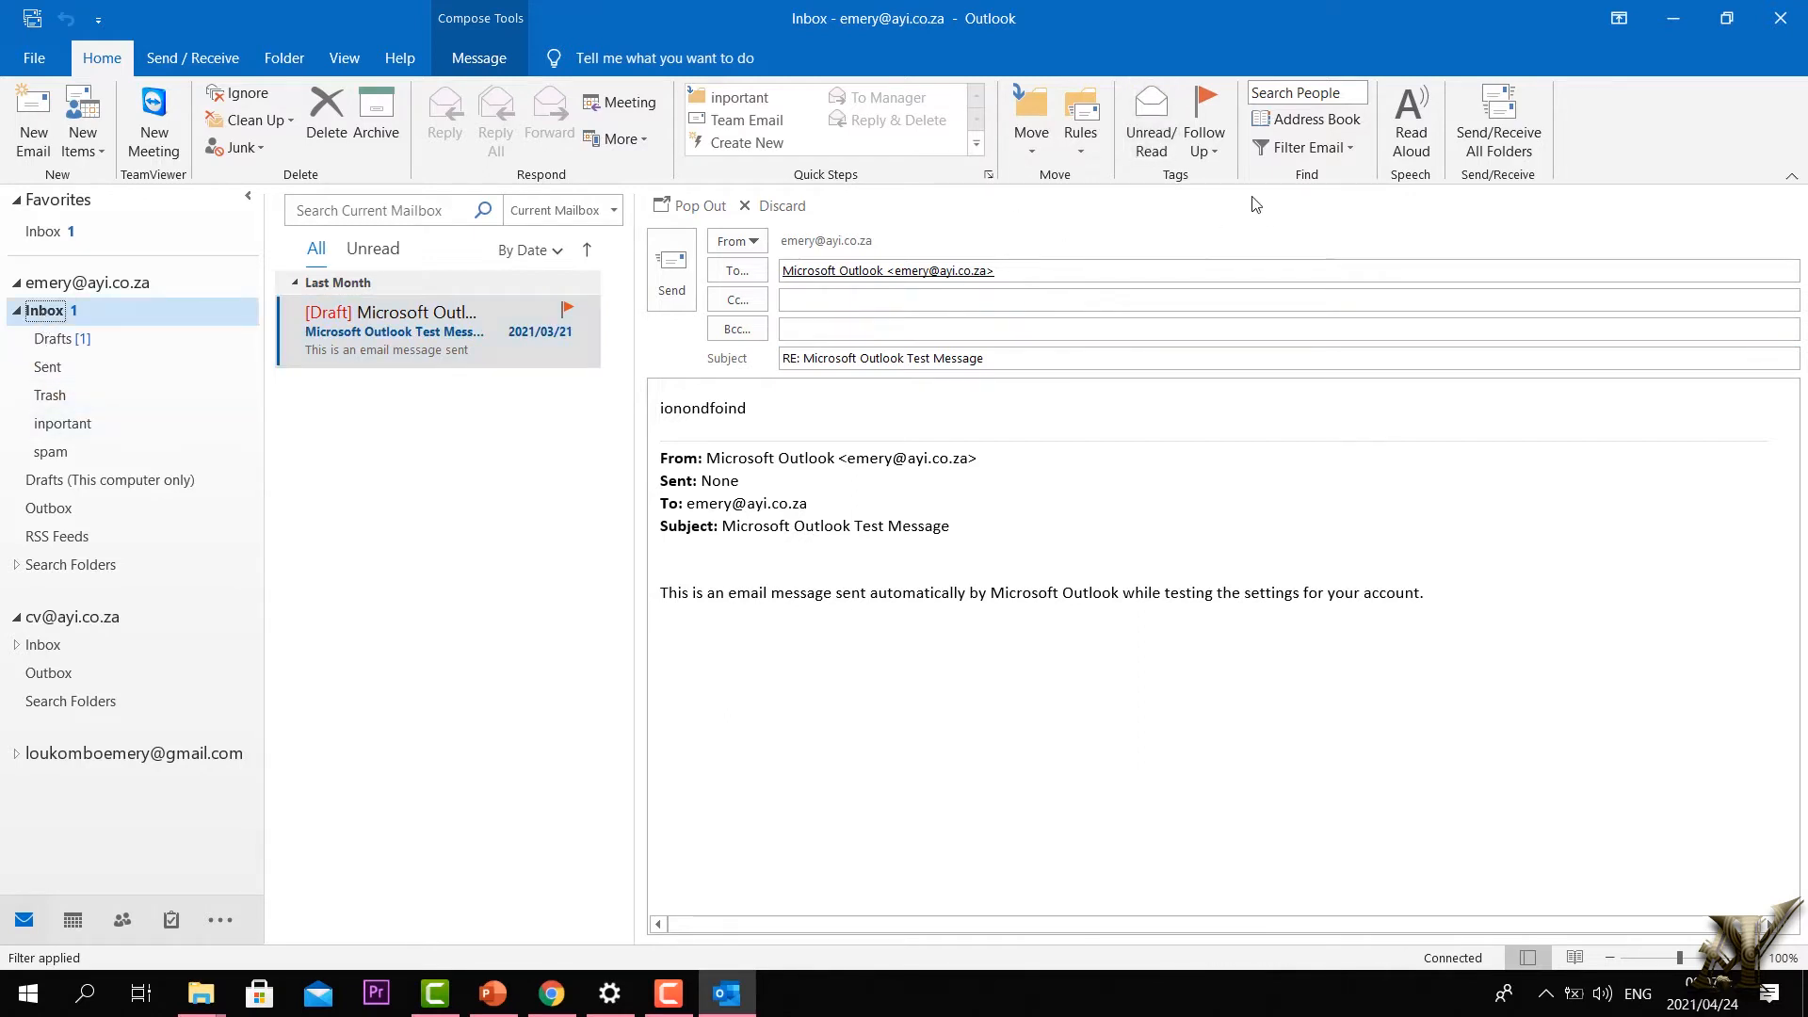
pyautogui.click(1203, 143)
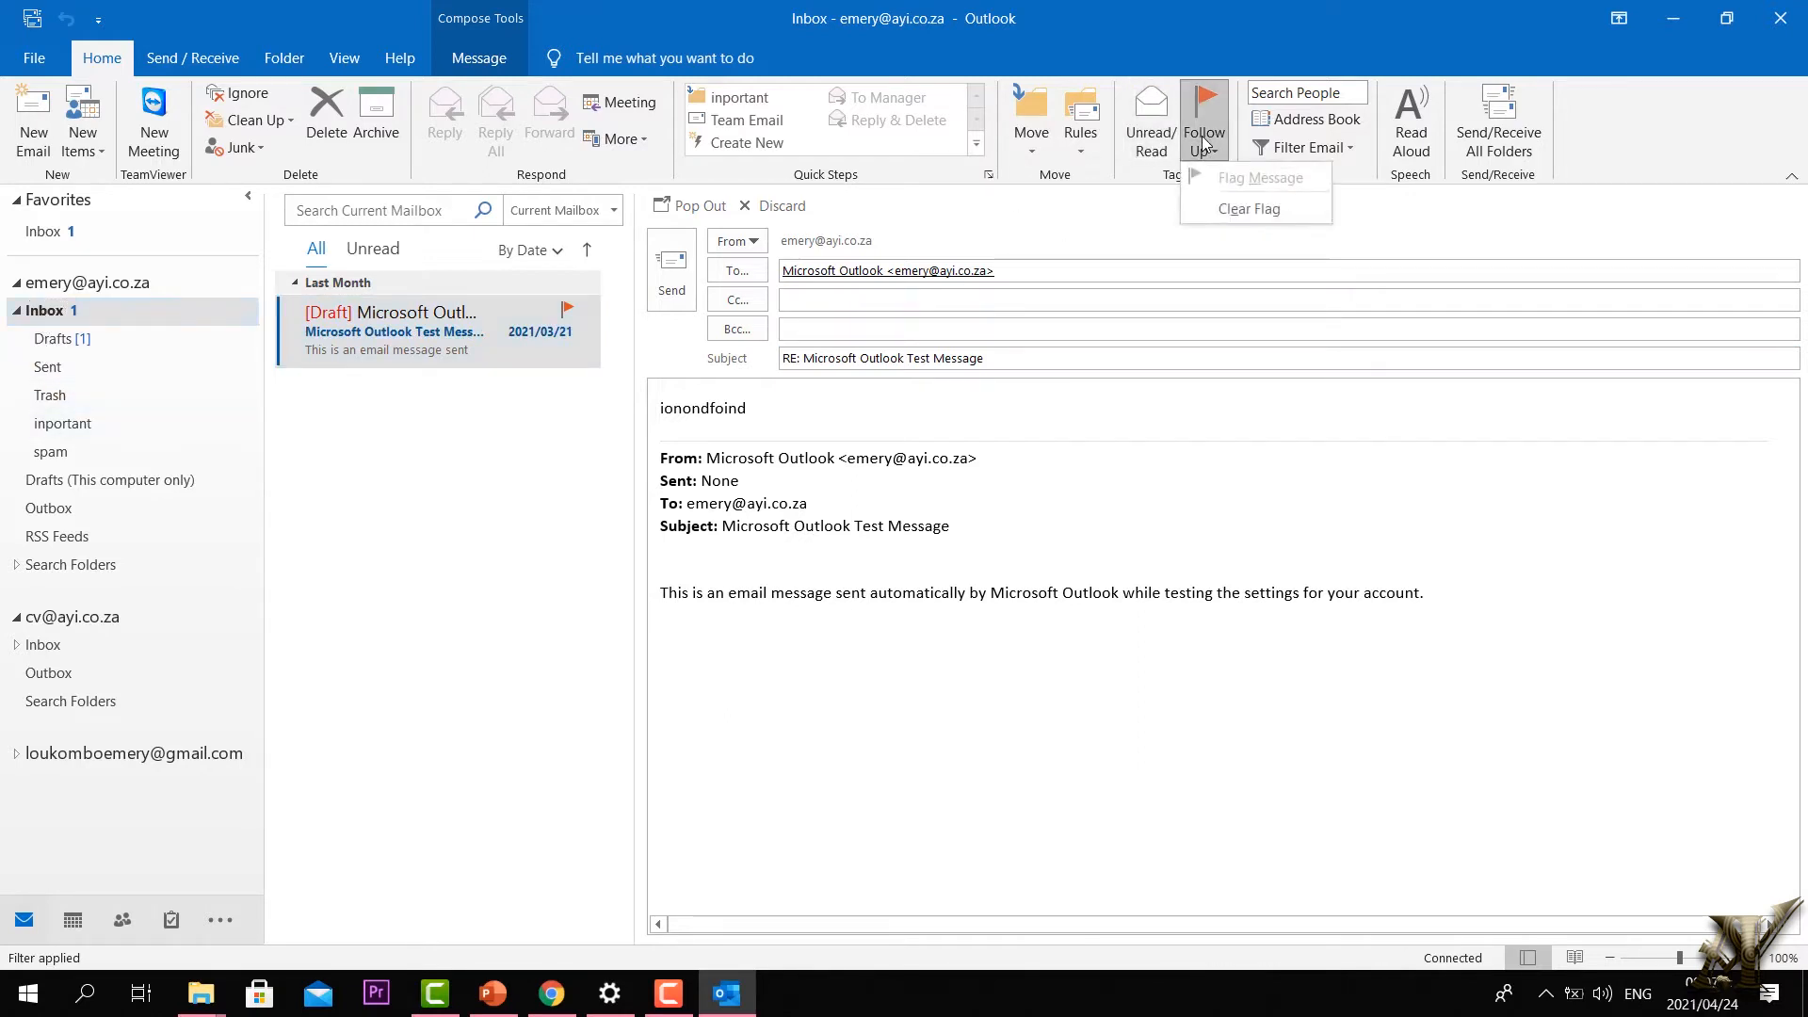
pyautogui.click(73, 341)
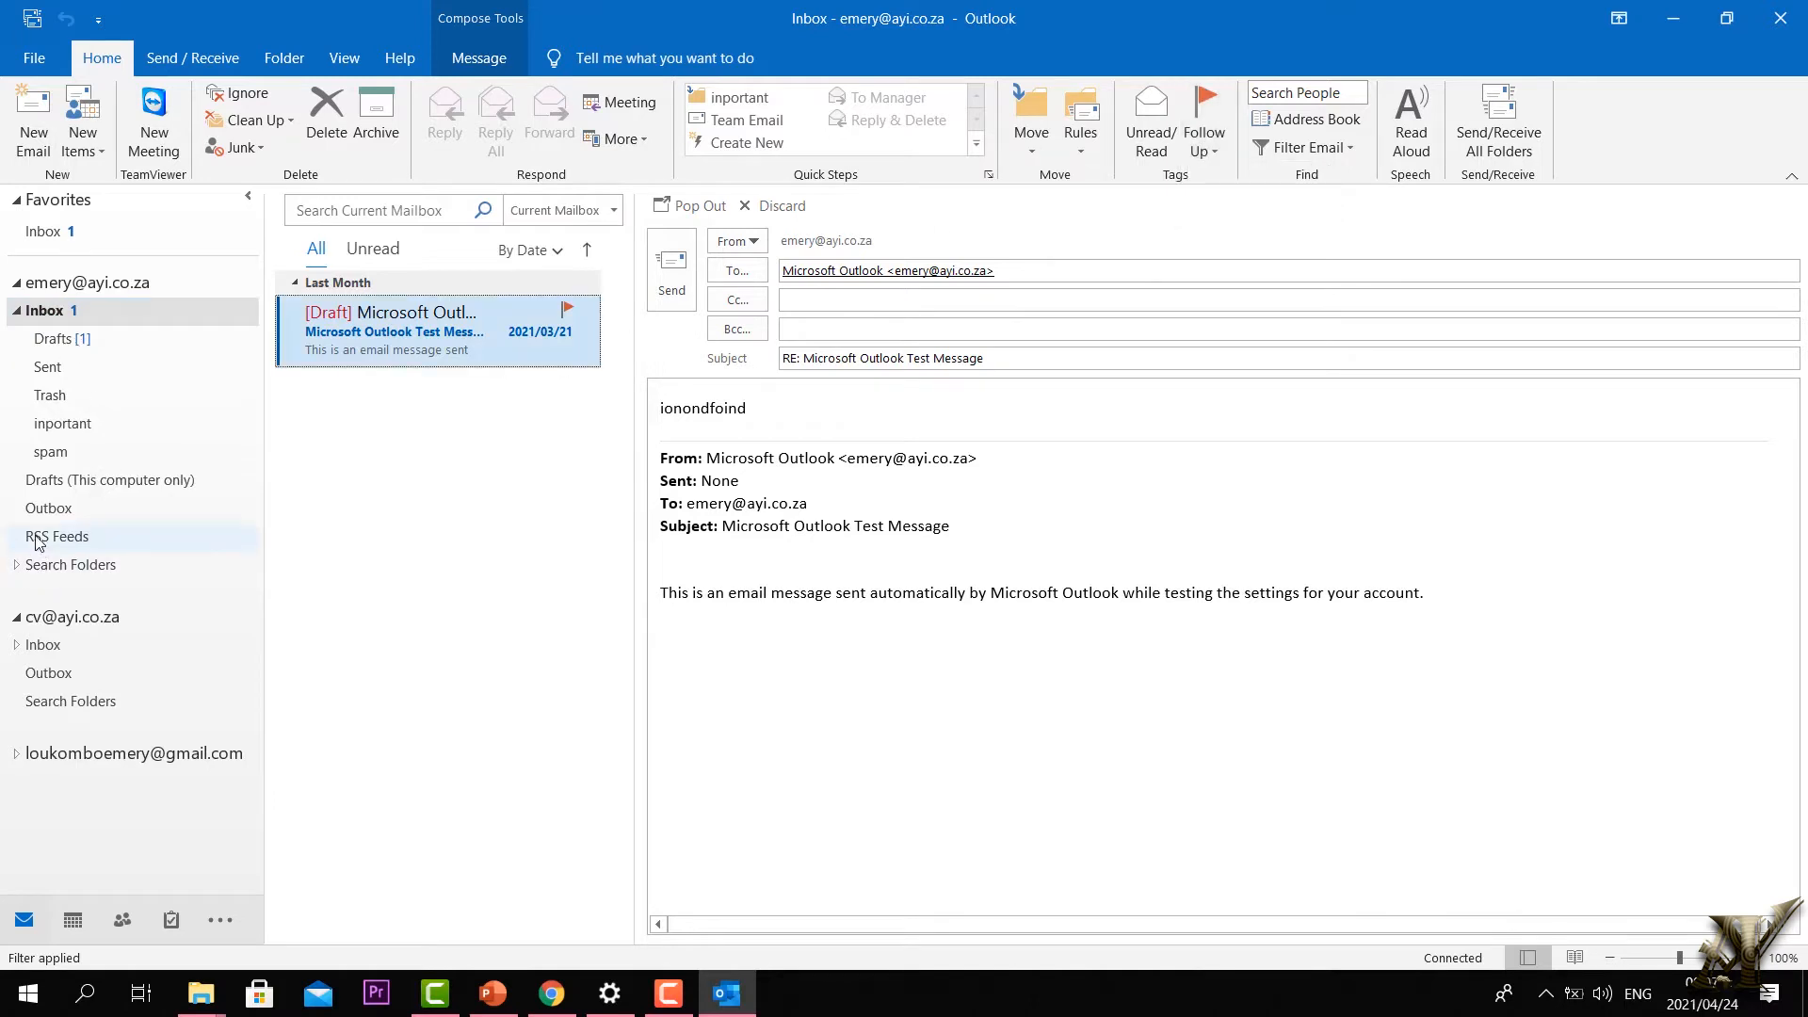
pyautogui.click(17, 618)
pyautogui.click(17, 617)
pyautogui.click(44, 644)
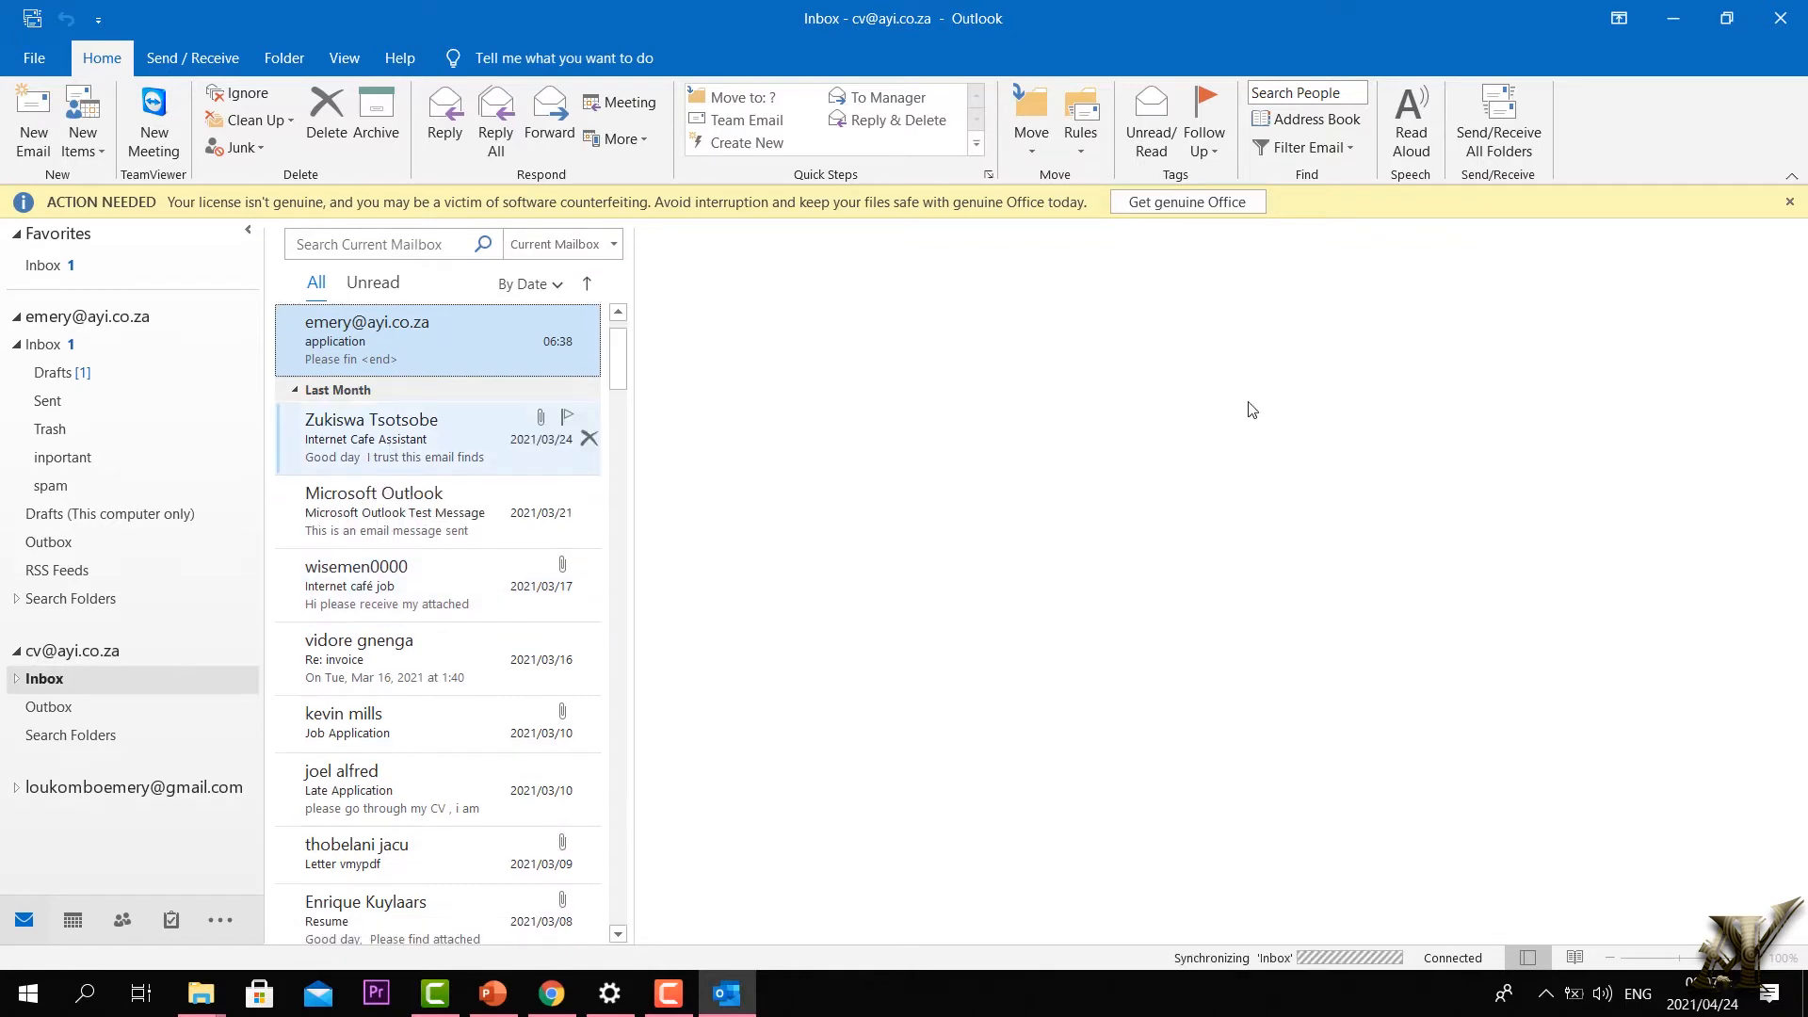
# Step: Dismiss the licence banner and run Send/Receive All Folders
pyautogui.click(1790, 203)
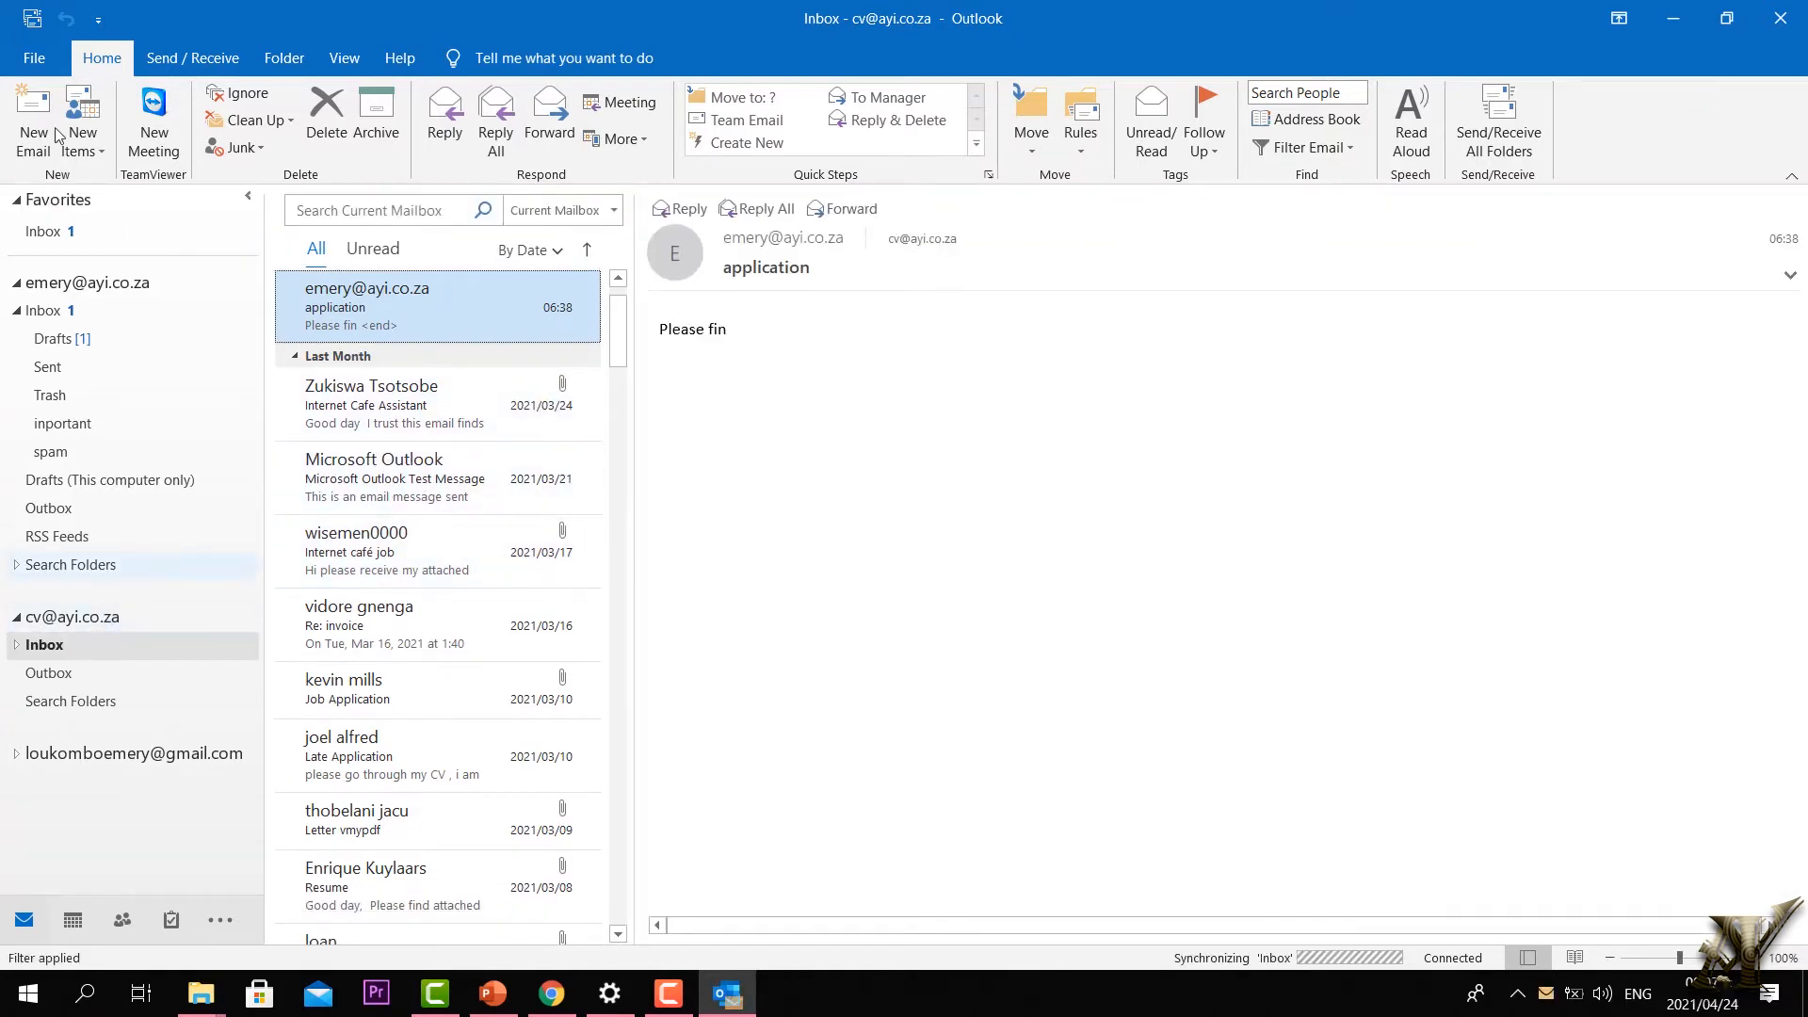
pyautogui.click(182, 59)
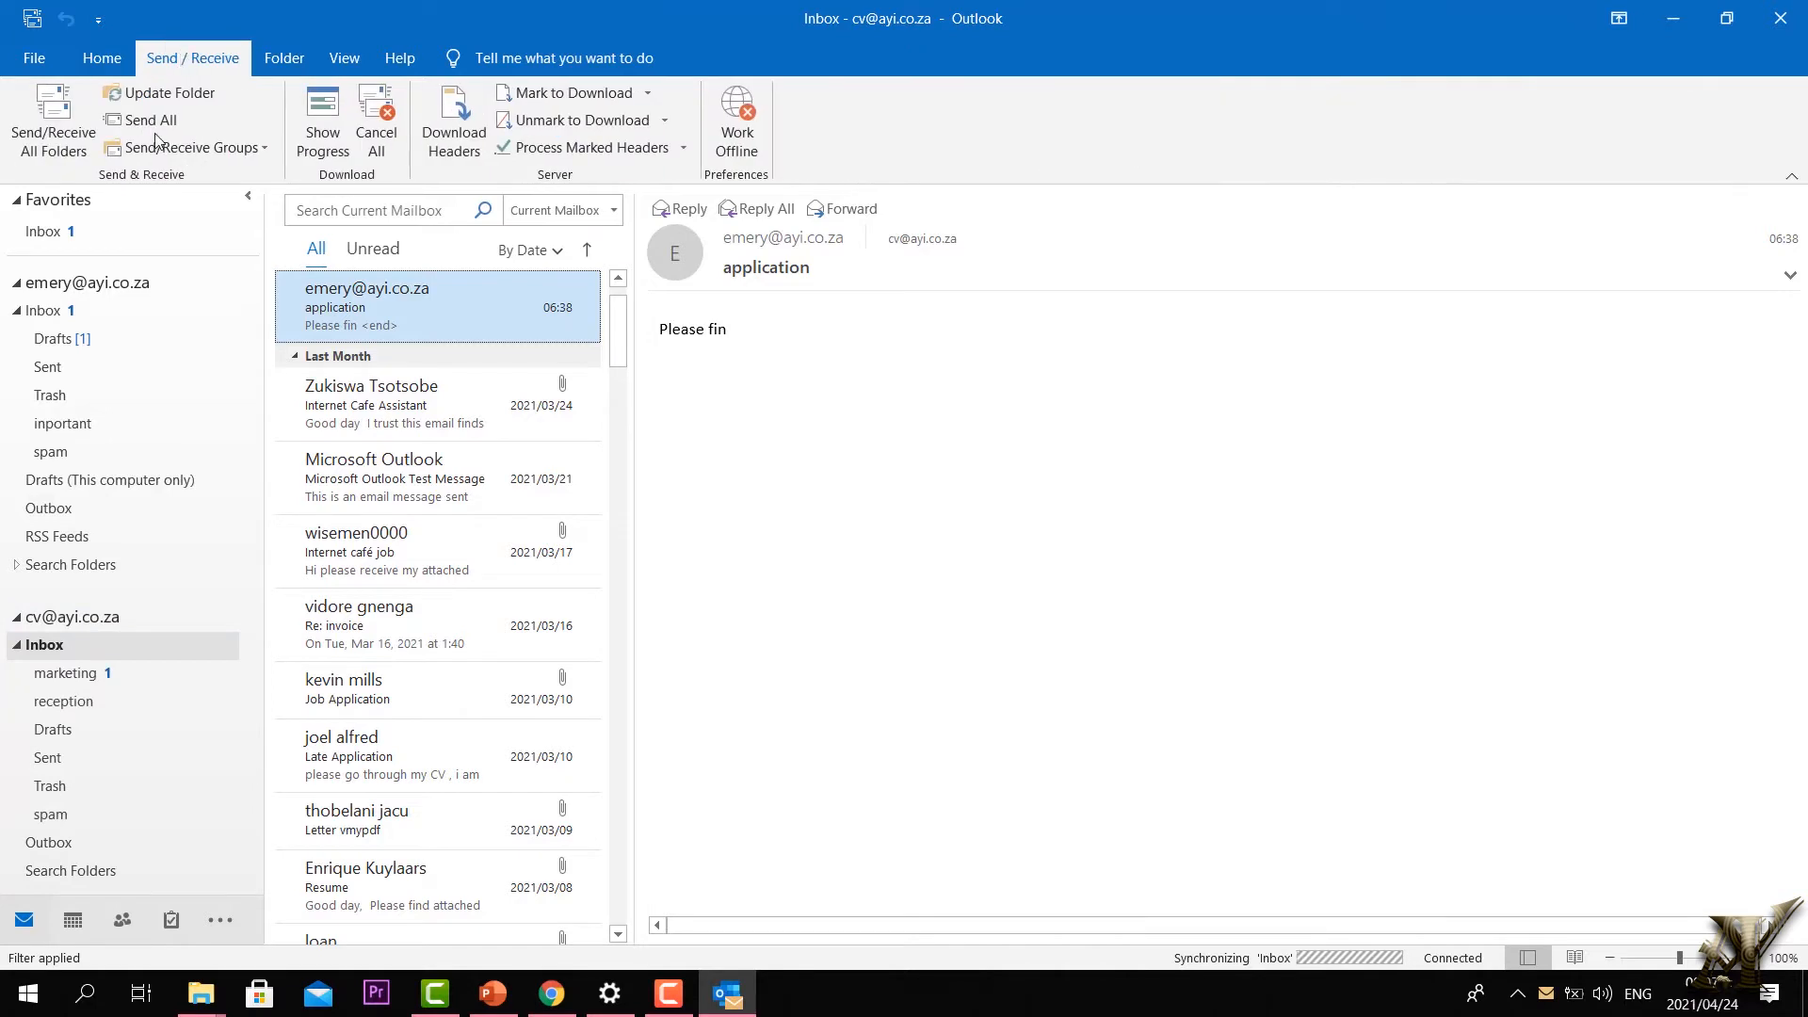
pyautogui.click(38, 140)
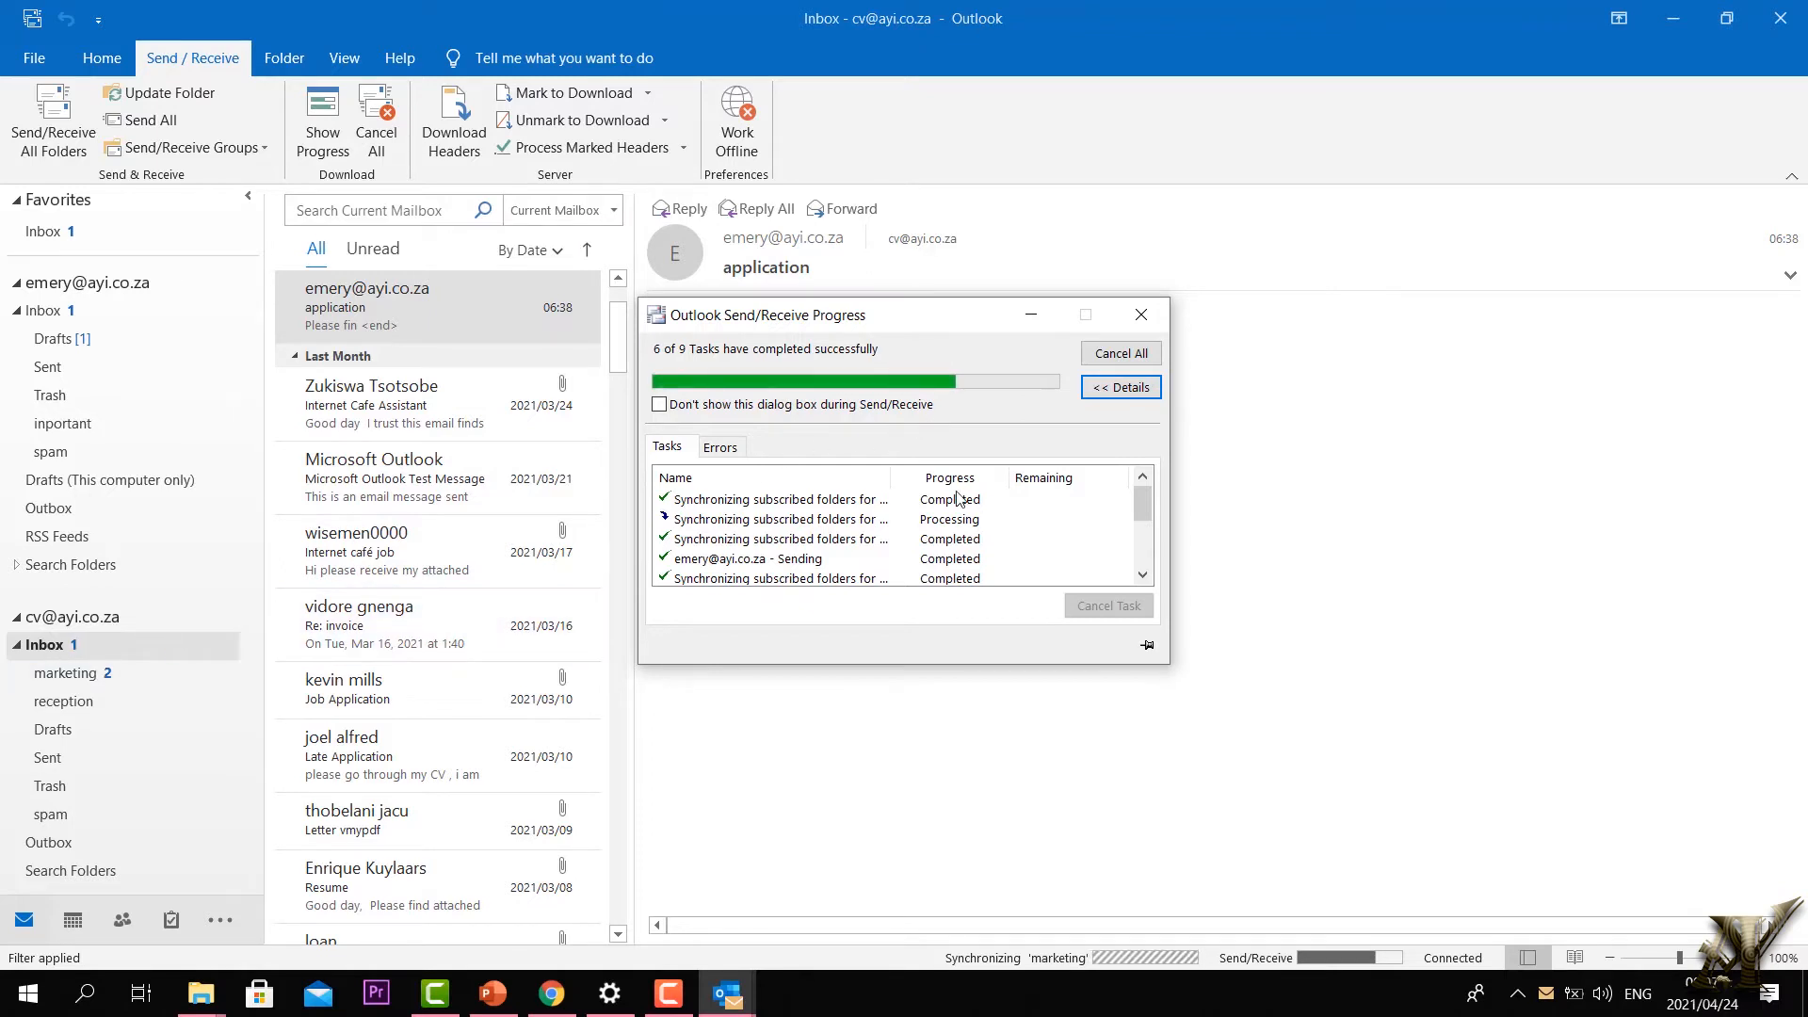
# Step: Close the progress window and read both test emails in the marketing folder
pyautogui.click(1149, 323)
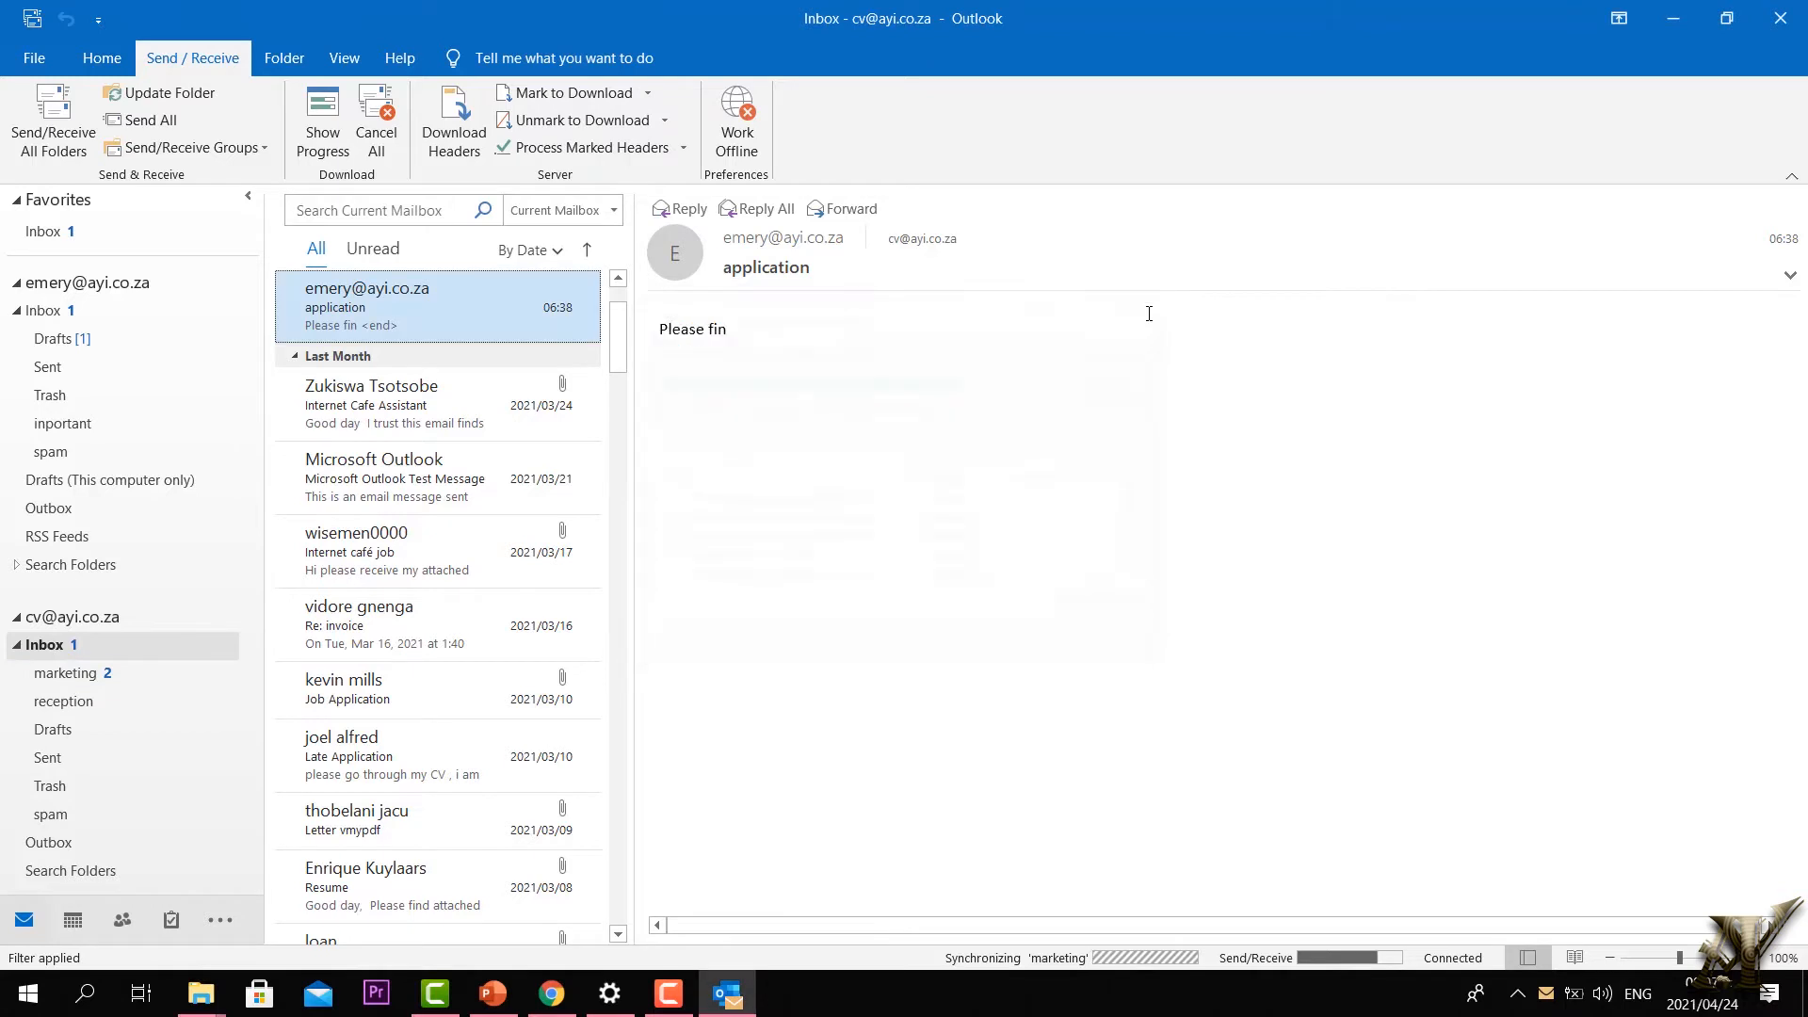
pyautogui.click(57, 682)
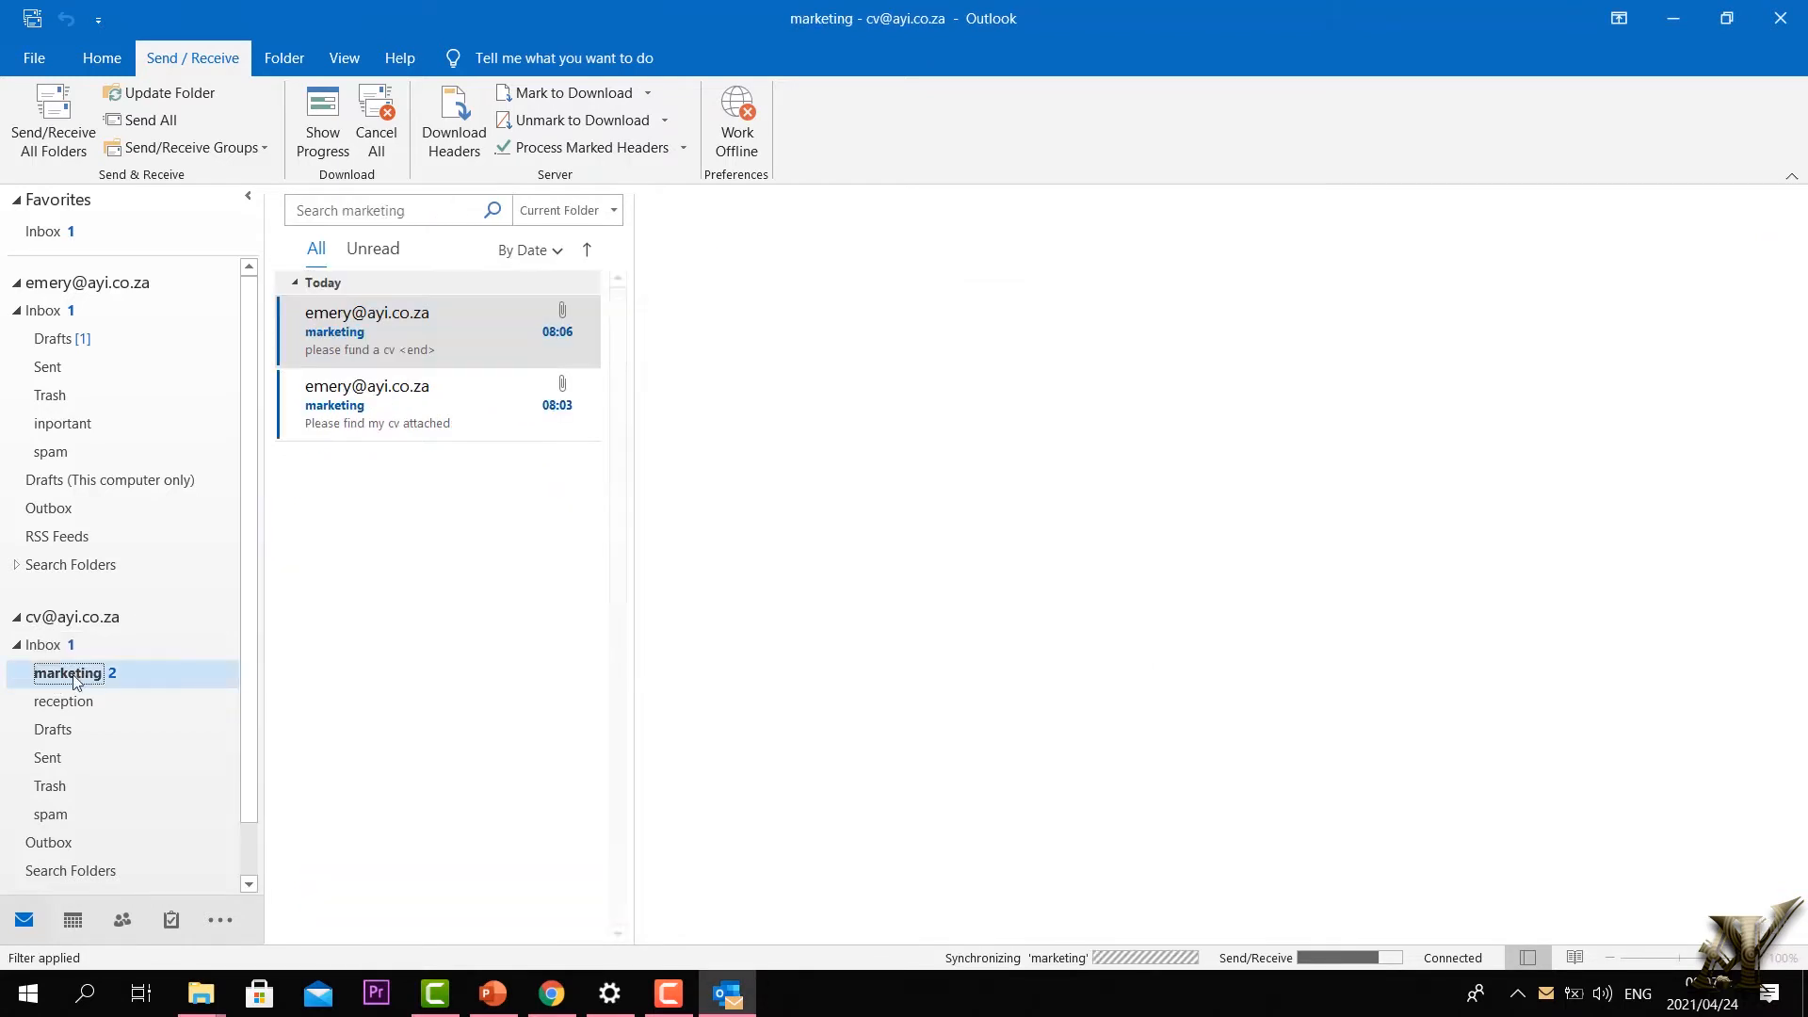
pyautogui.click(367, 329)
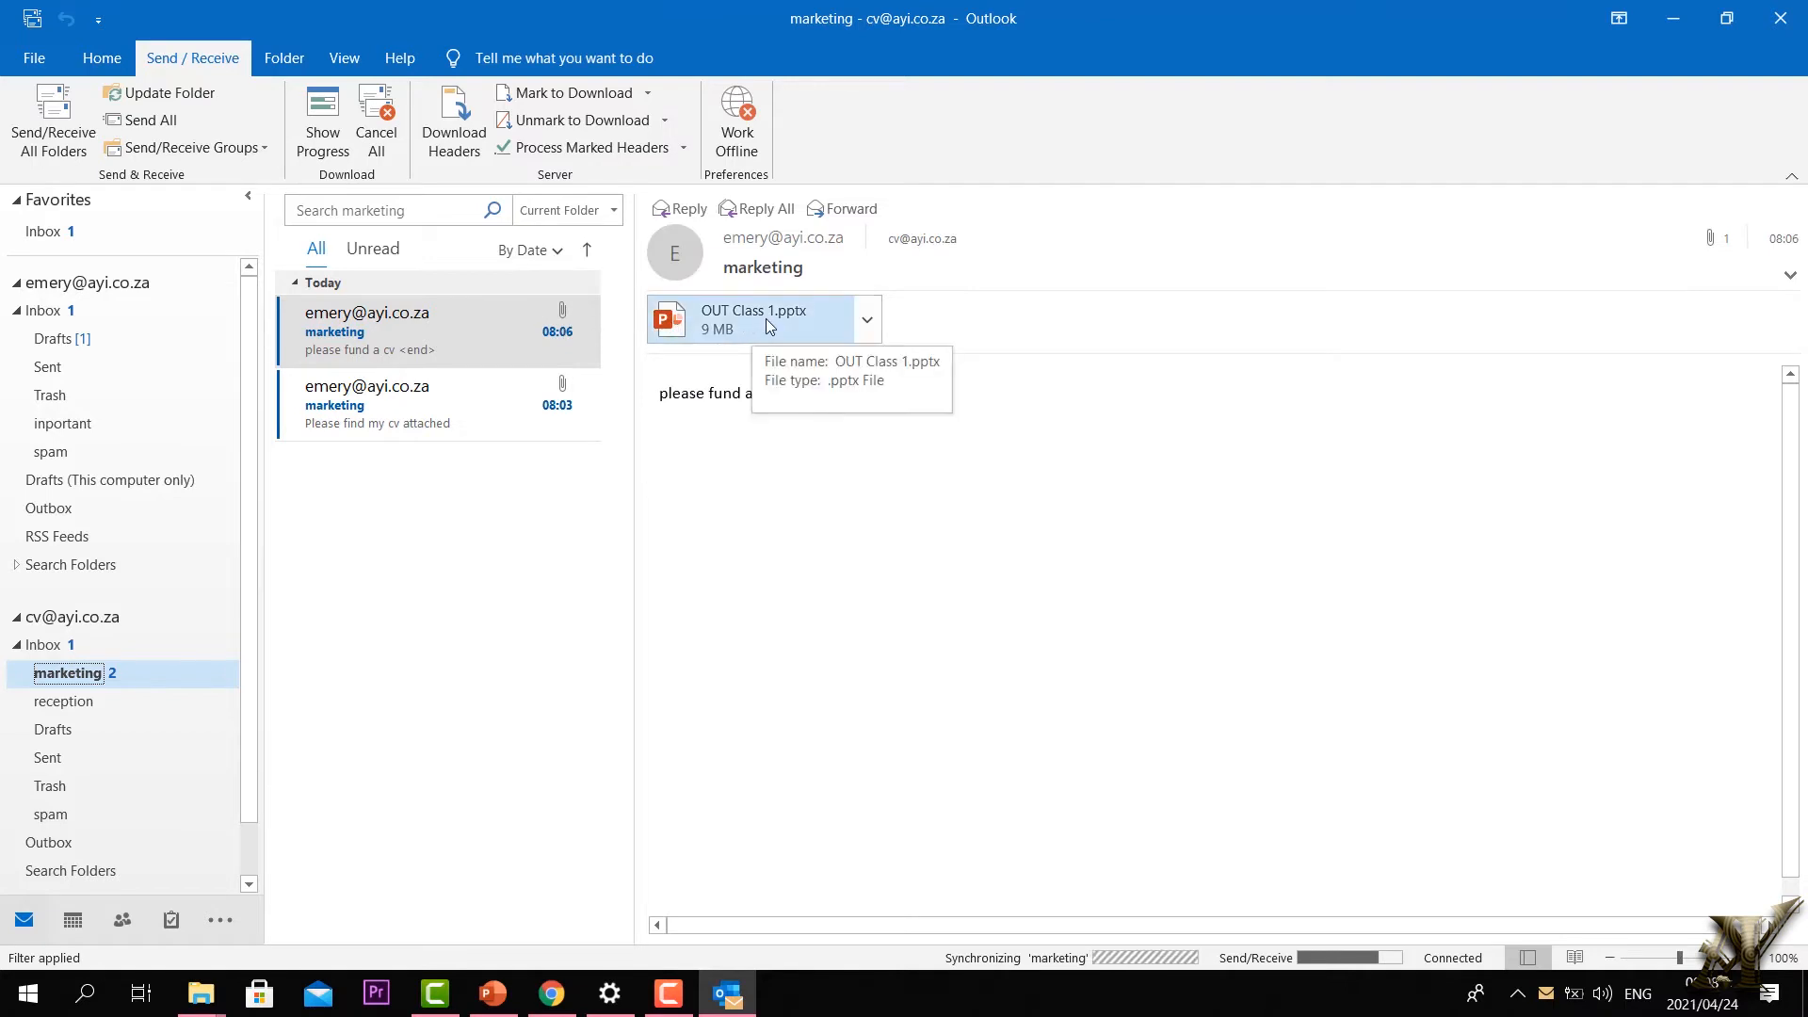
pyautogui.click(384, 403)
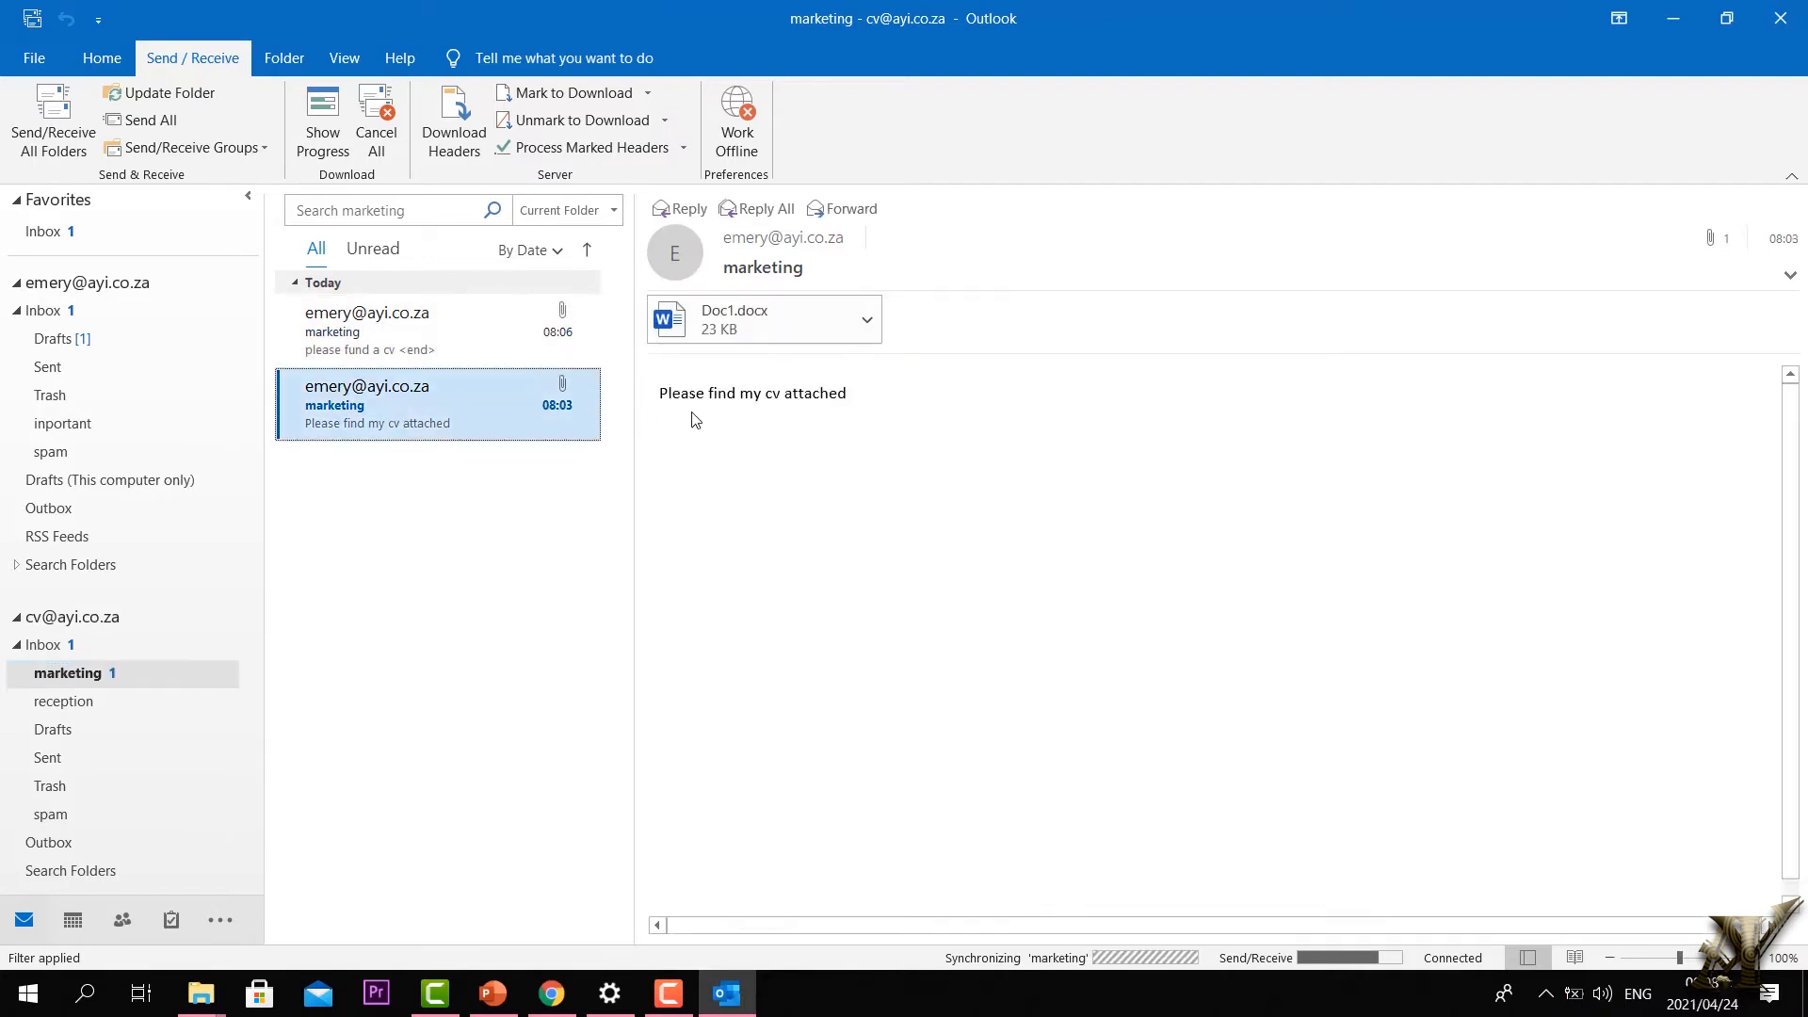
# Step: Re-expand the second account's Inbox and open the empty reception folder
pyautogui.doubleClick(26, 650)
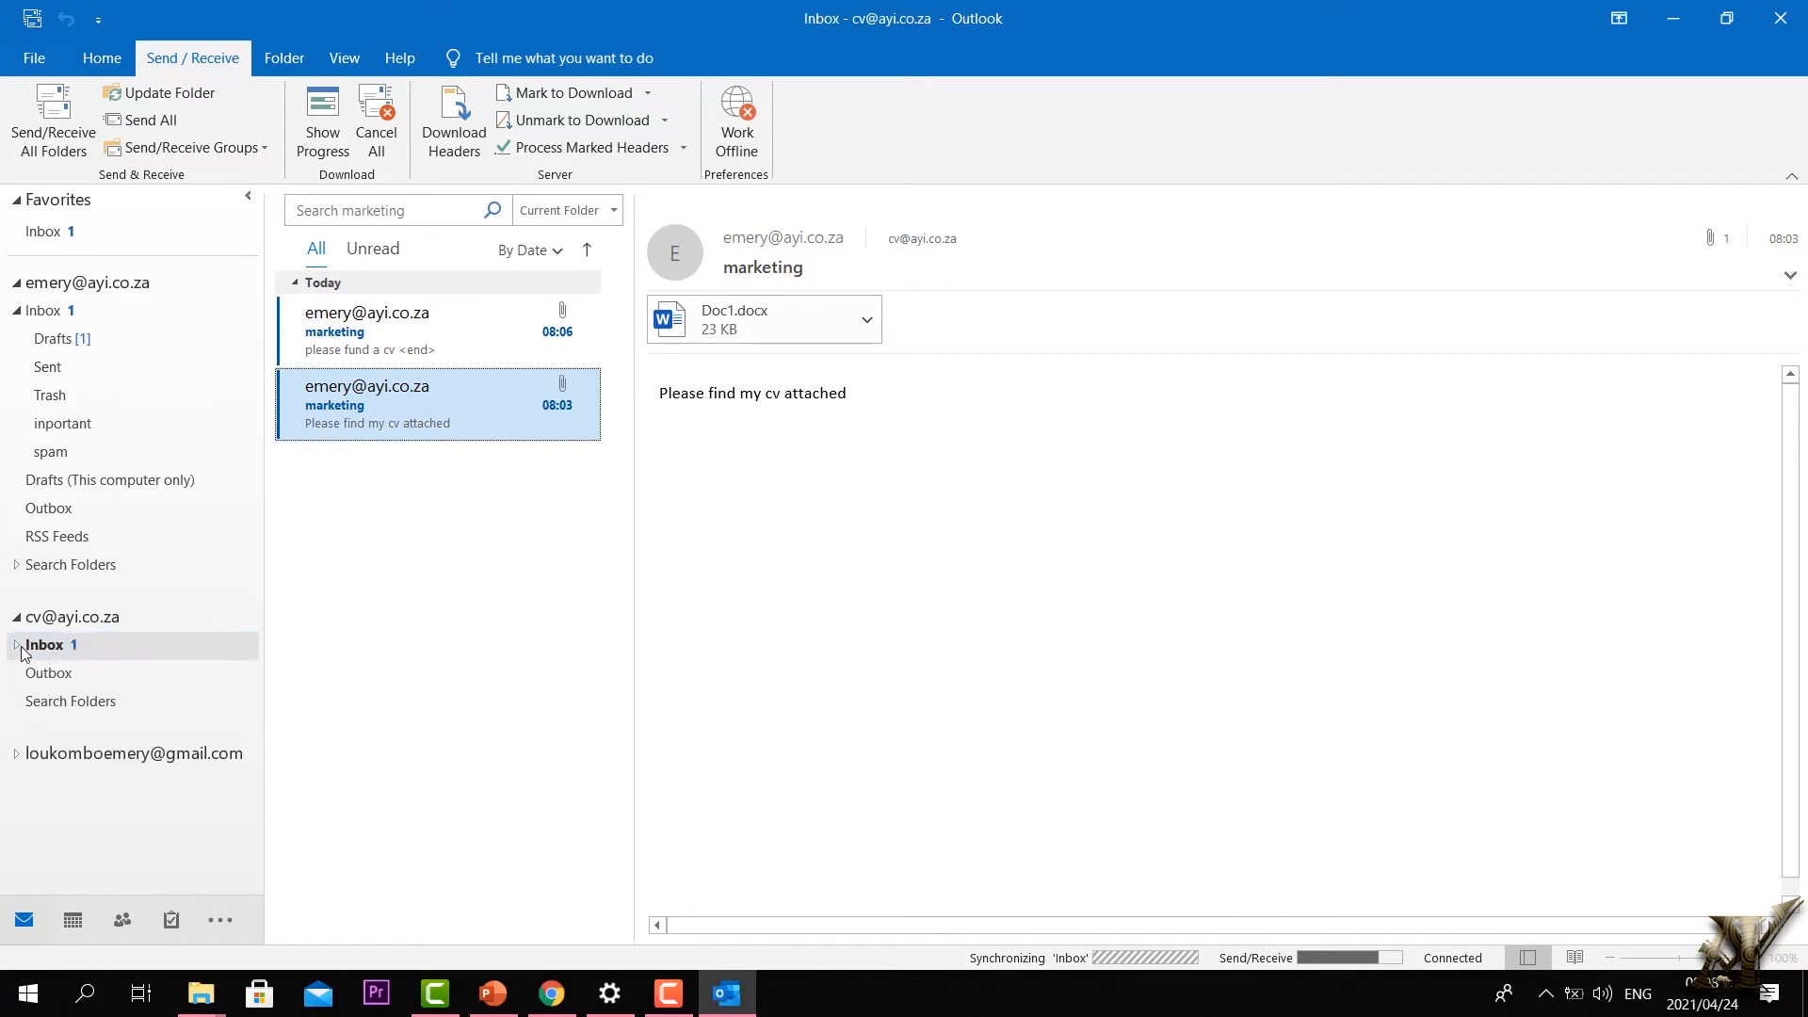
pyautogui.click(18, 644)
pyautogui.click(76, 702)
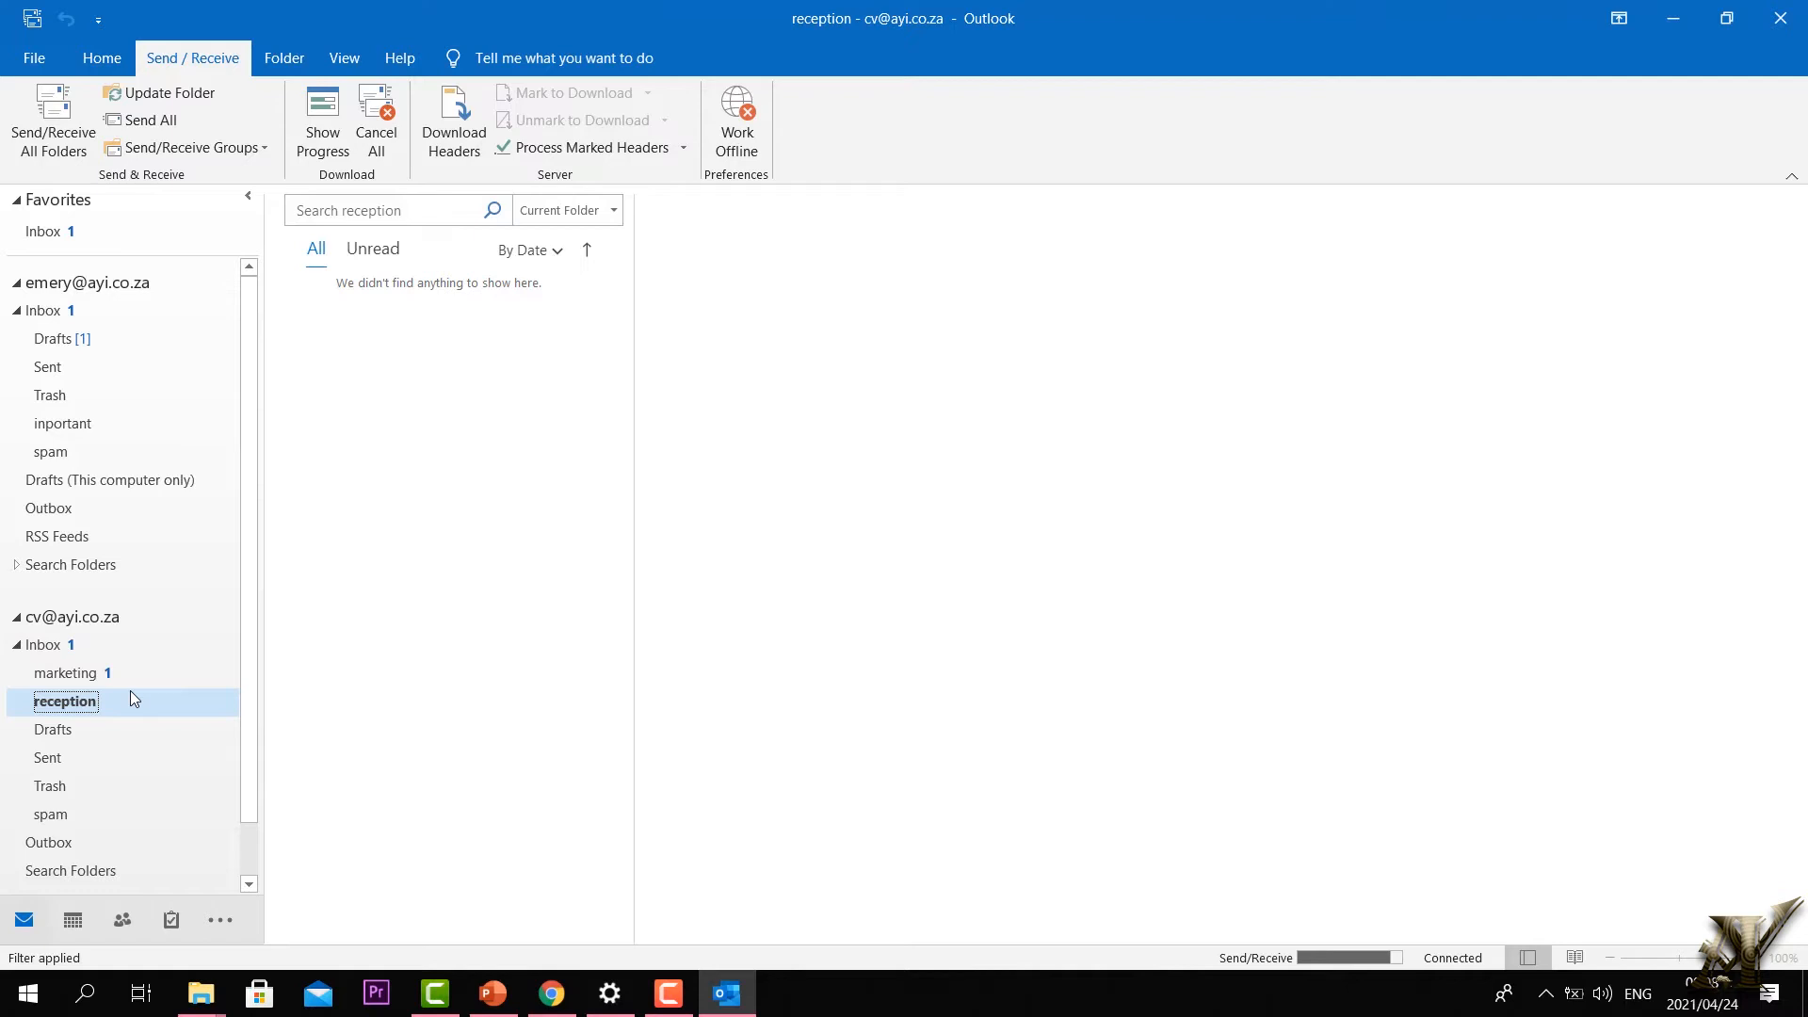
# Step: Expand the cv account's Inbox to list marketing and reception, then select the account's top level
pyautogui.click(49, 643)
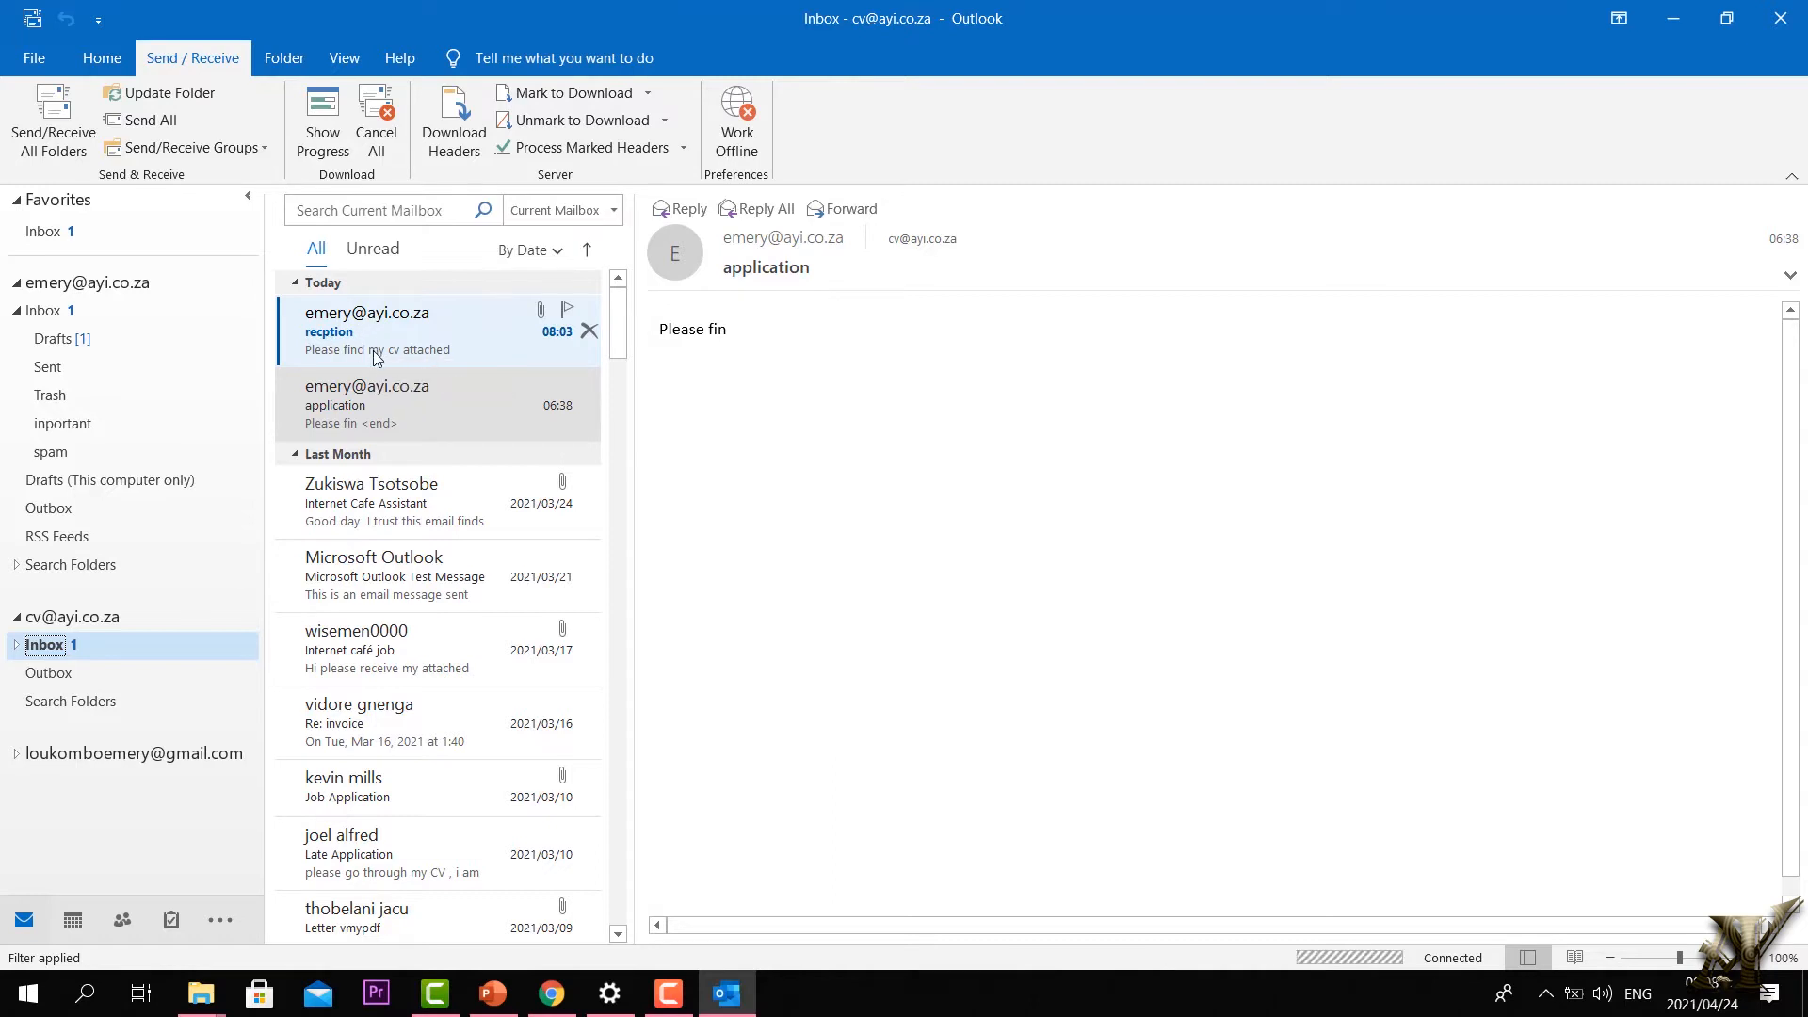
pyautogui.click(16, 645)
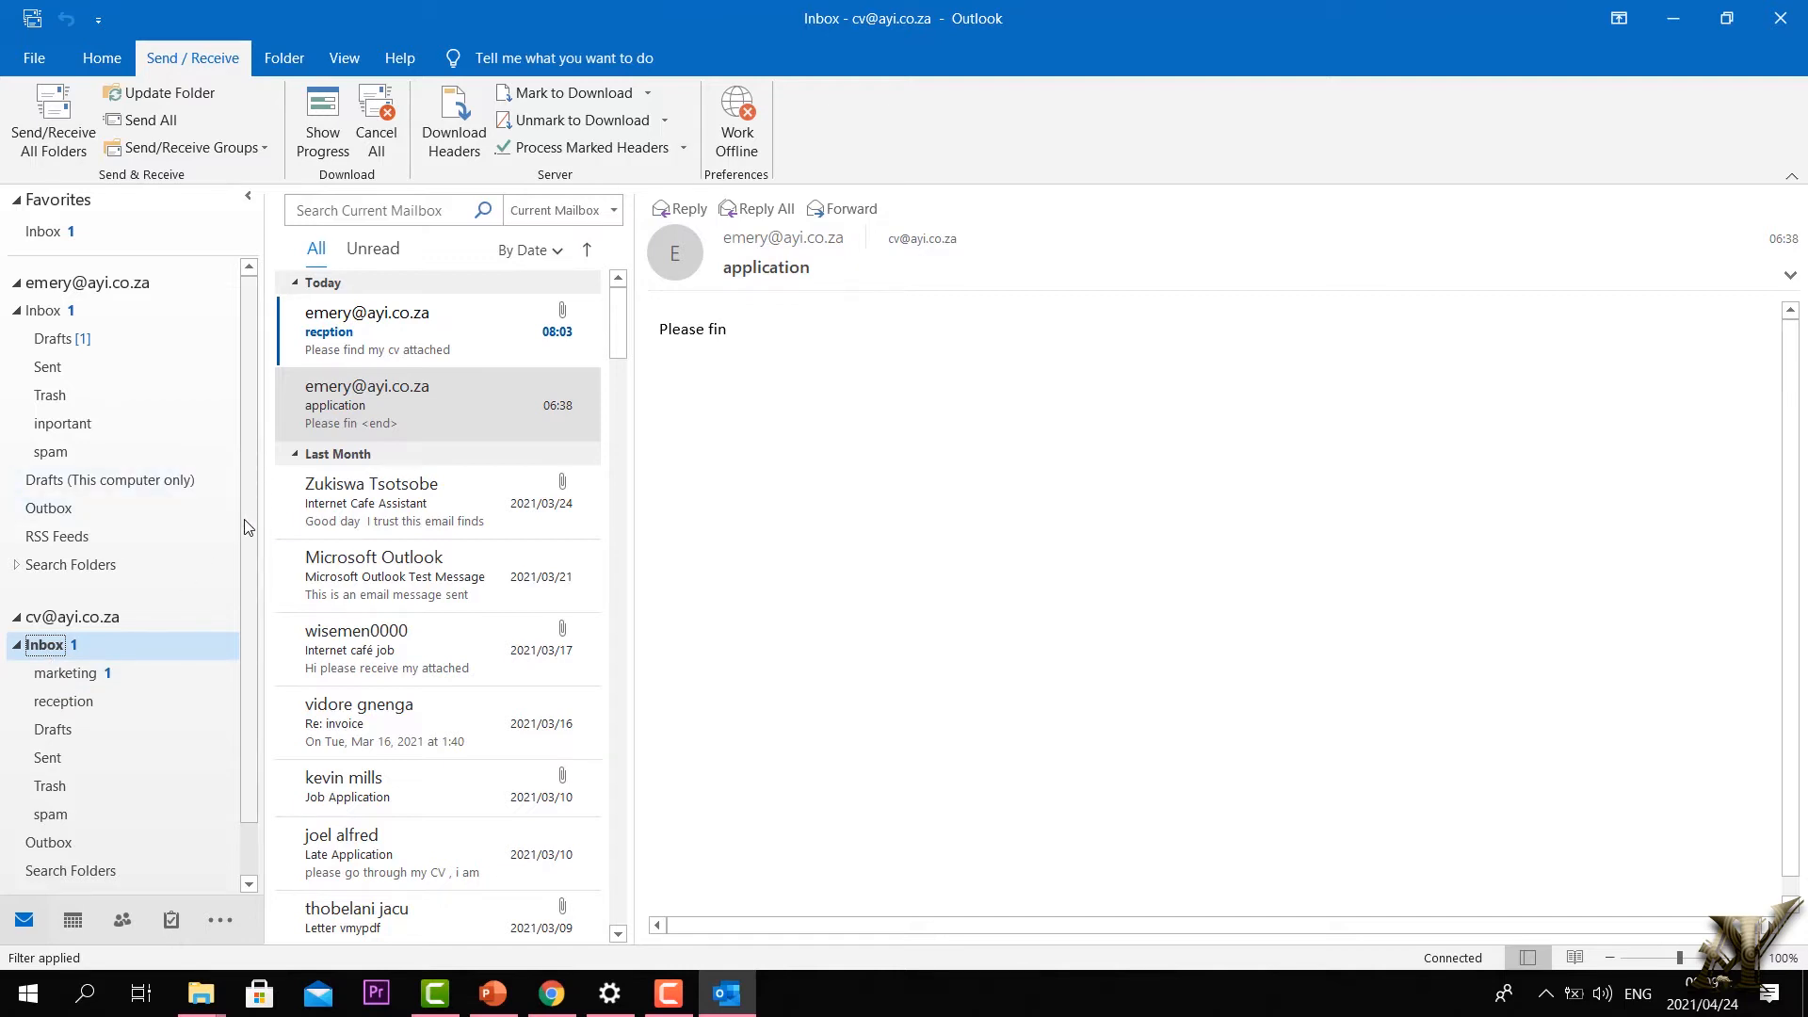
pyautogui.scroll(-10, 380, 581)
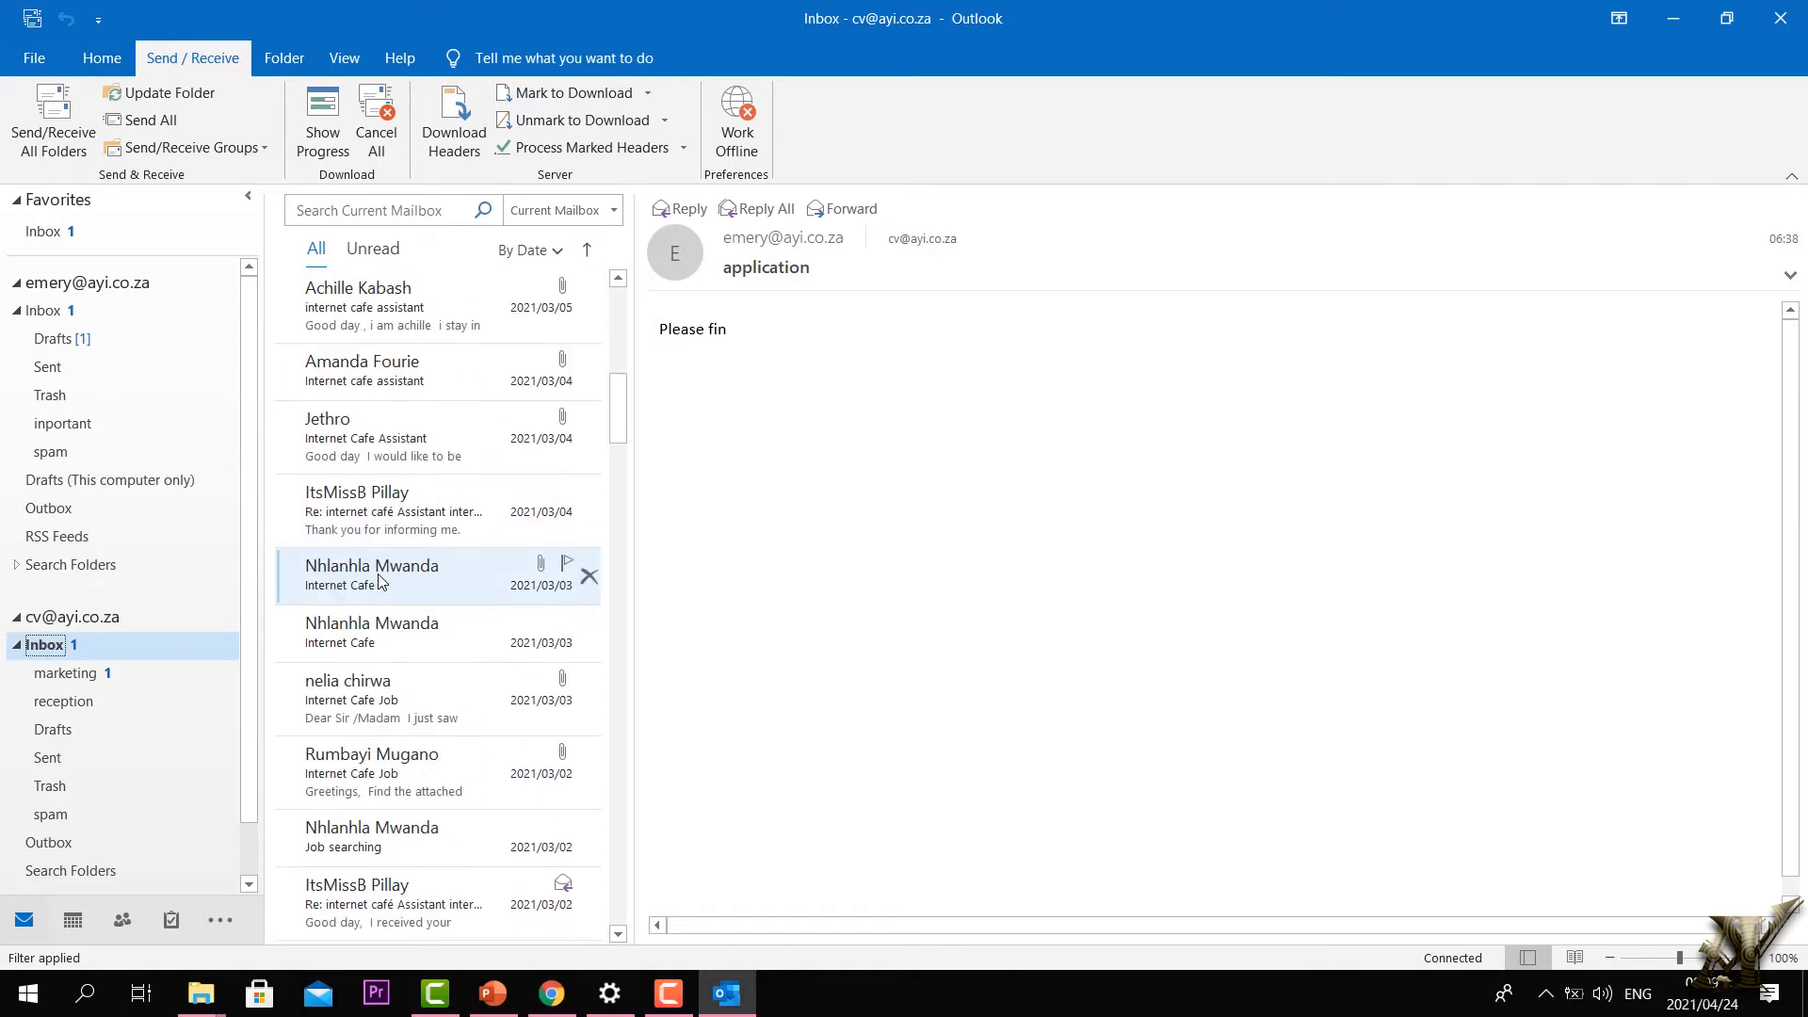
pyautogui.scroll(10, 379, 581)
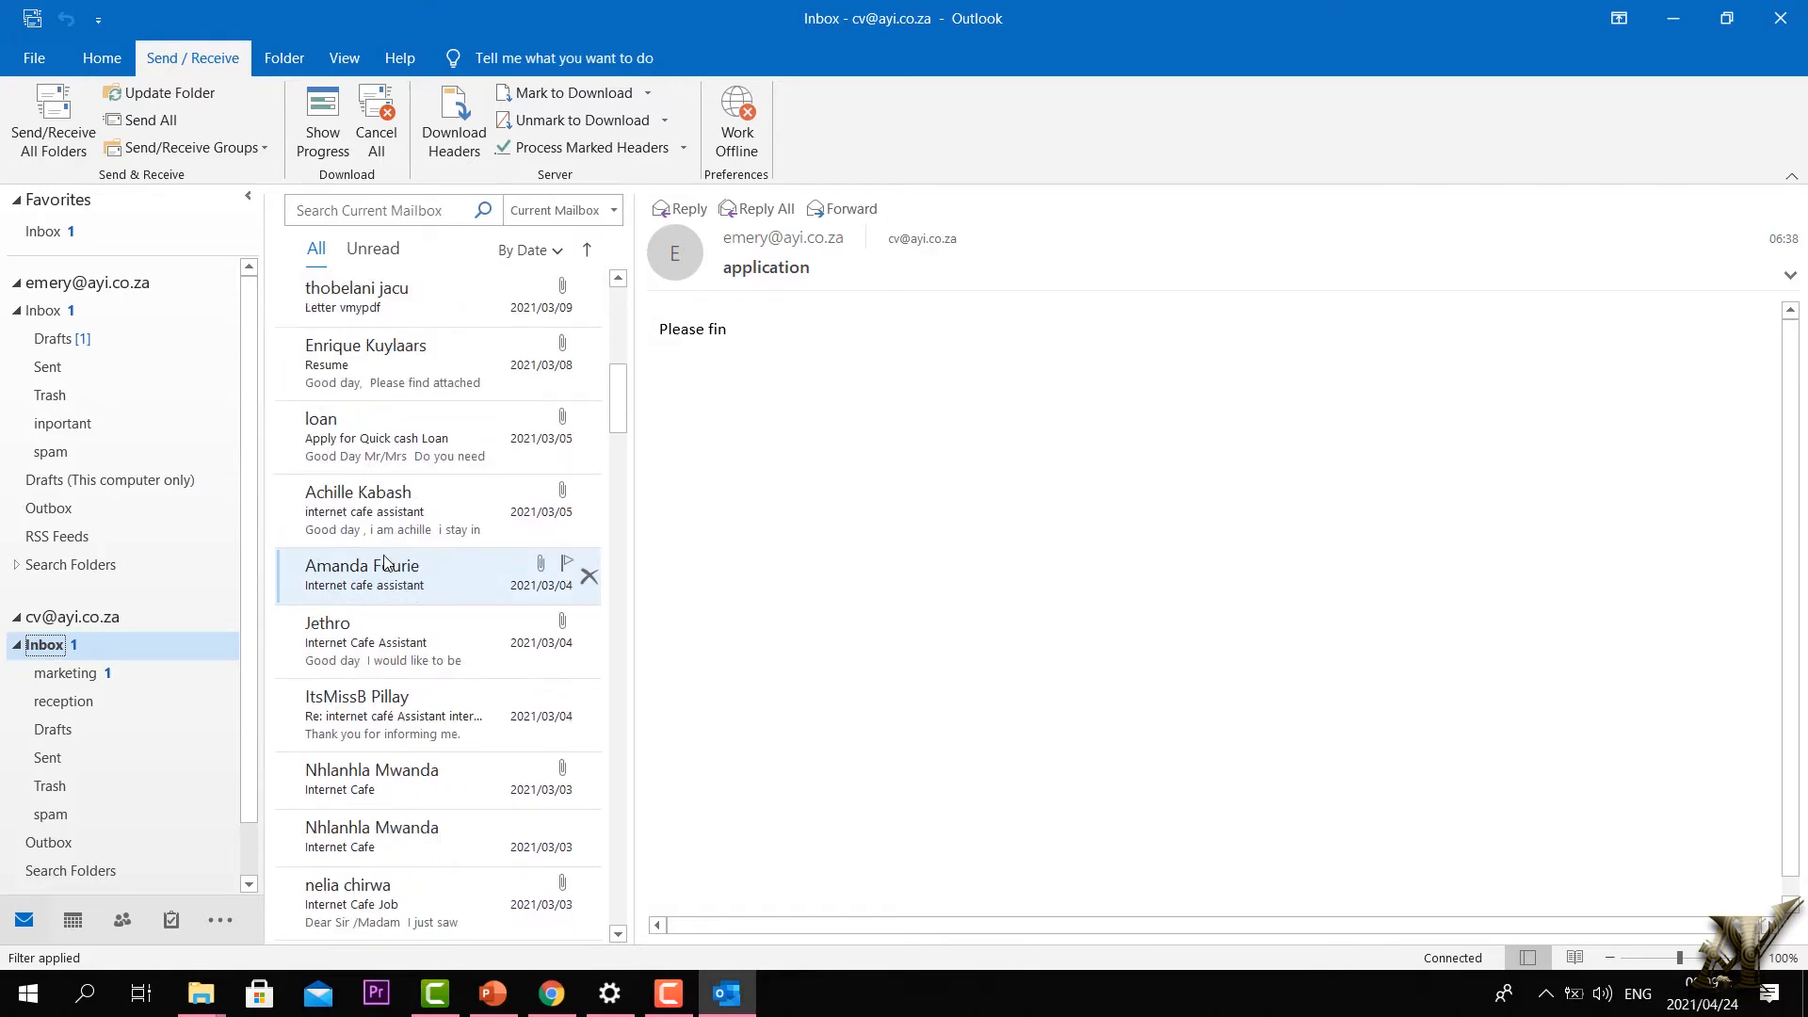
pyautogui.click(30, 618)
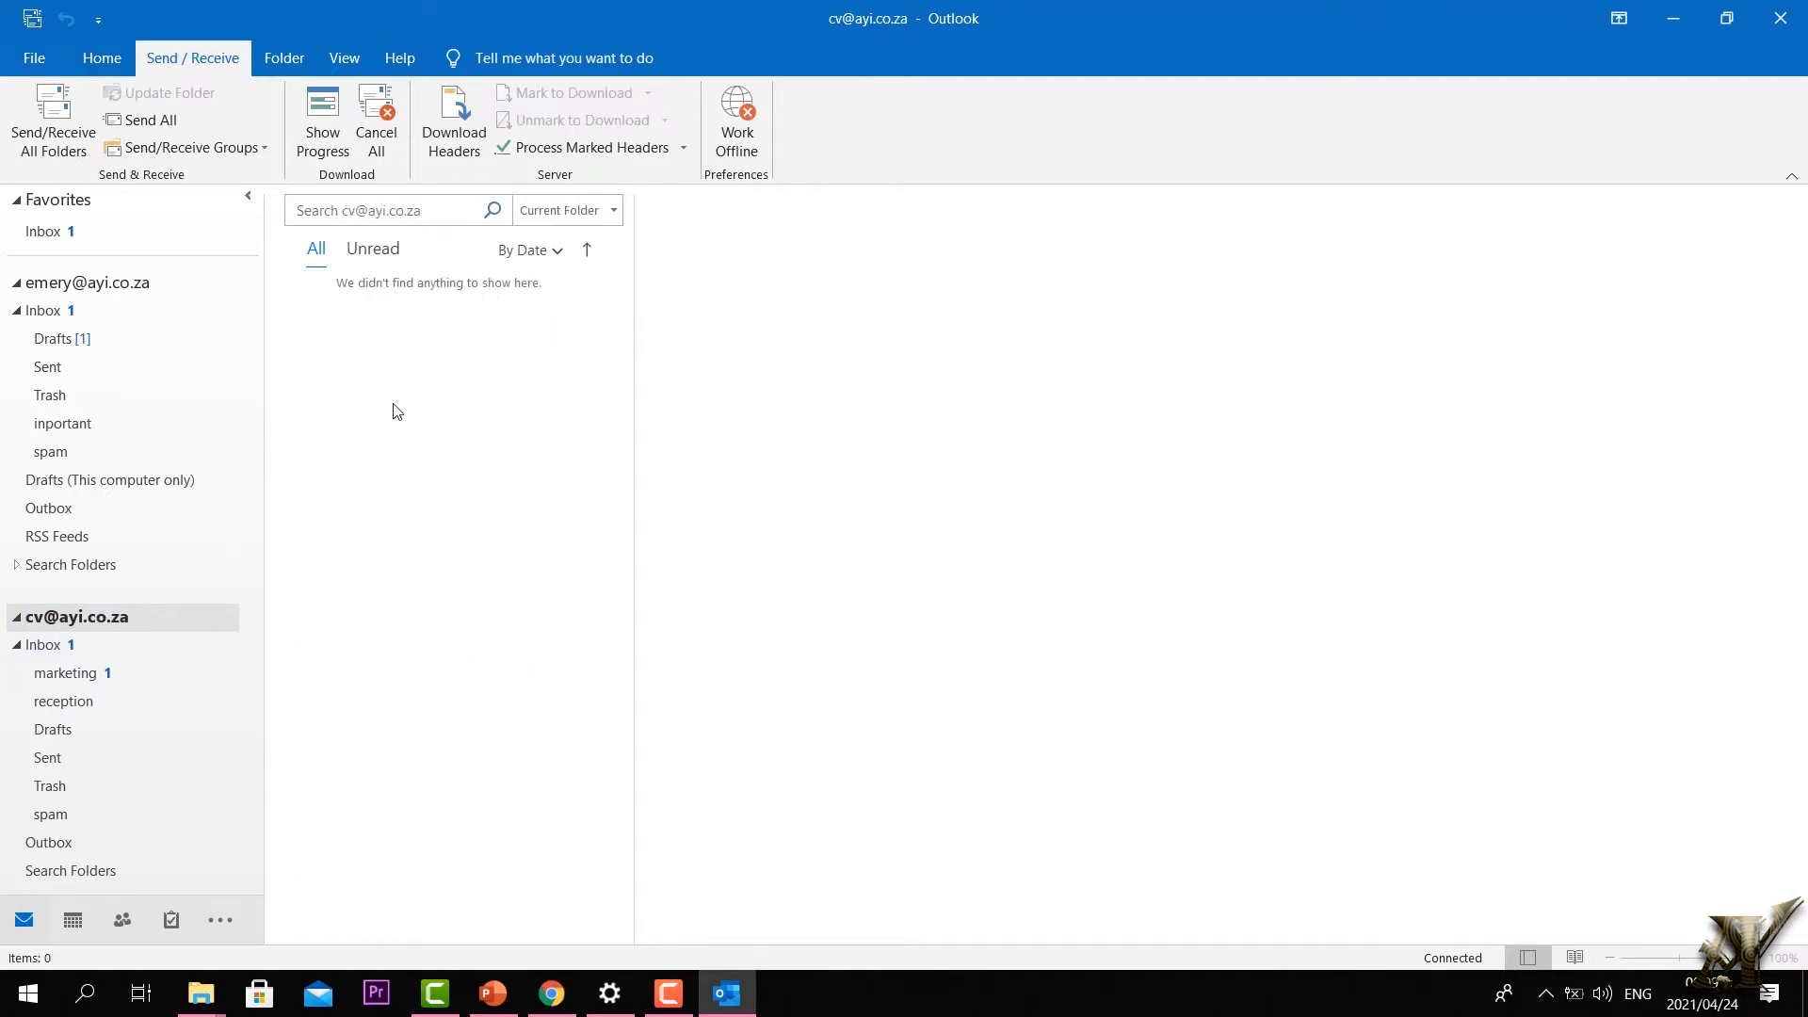
# Step: Open the marketing subfolder, then move back to the second account's Inbox
pyautogui.click(56, 675)
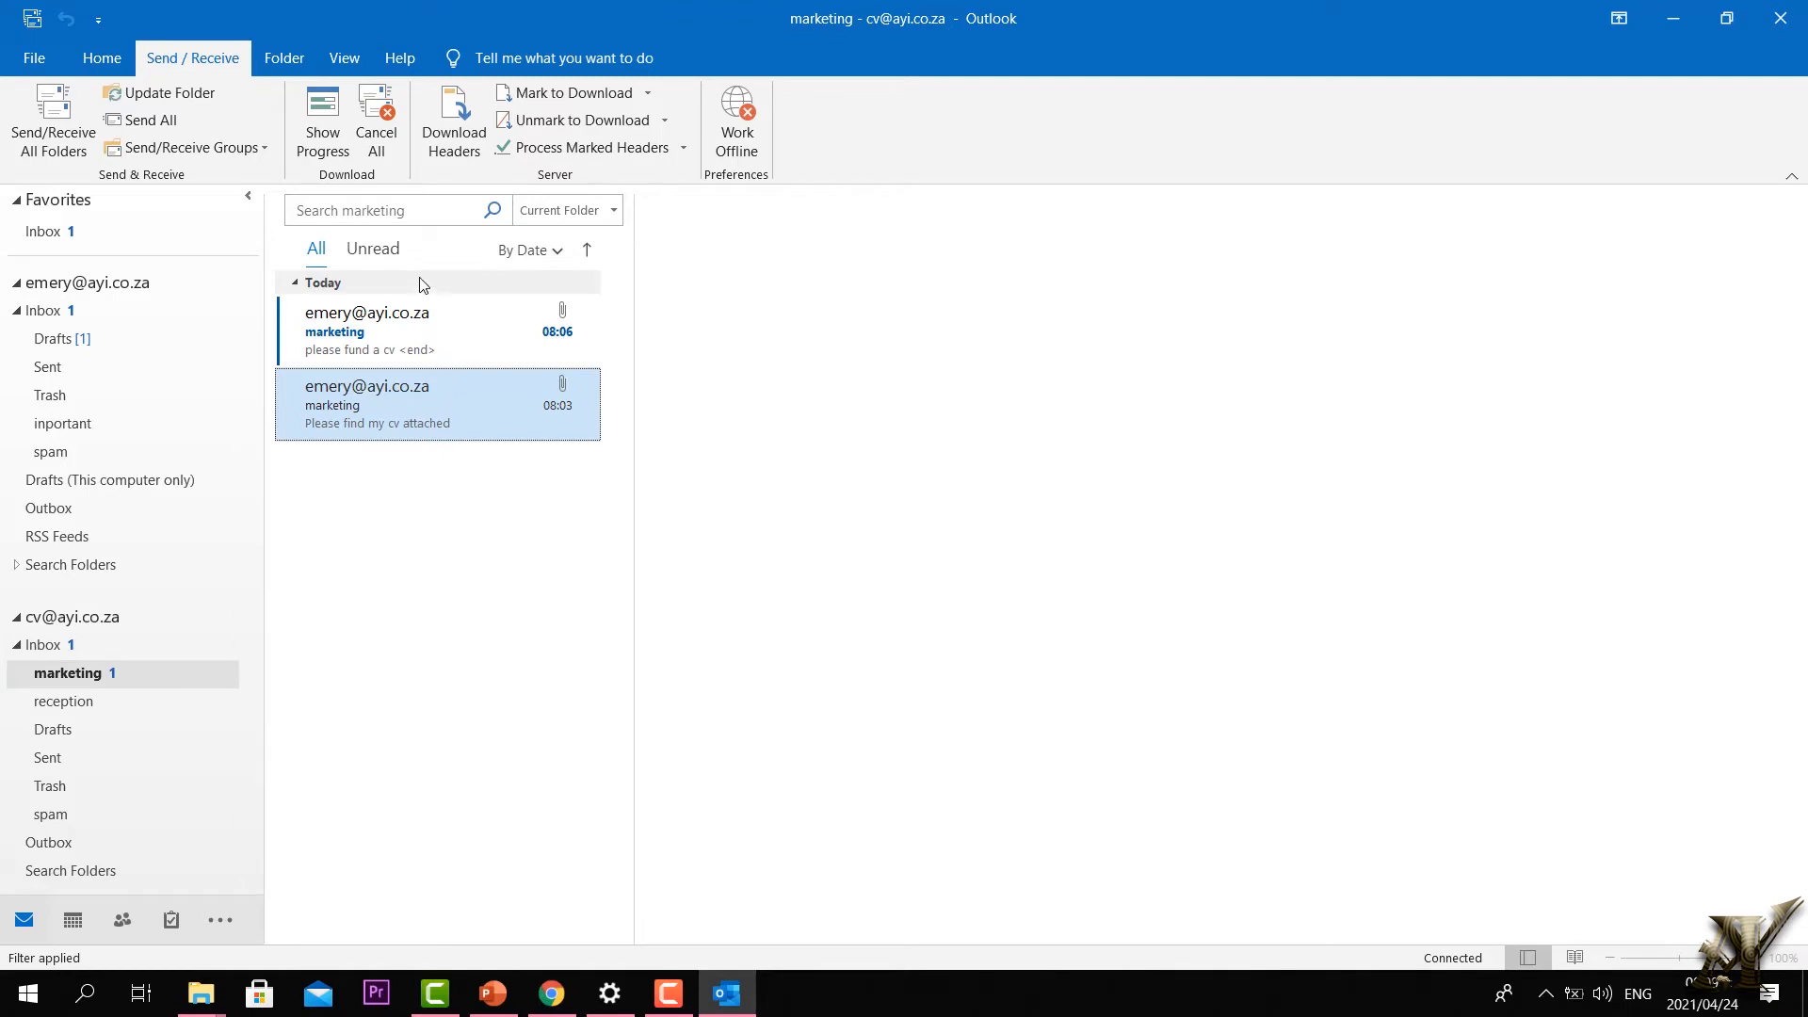
pyautogui.click(36, 624)
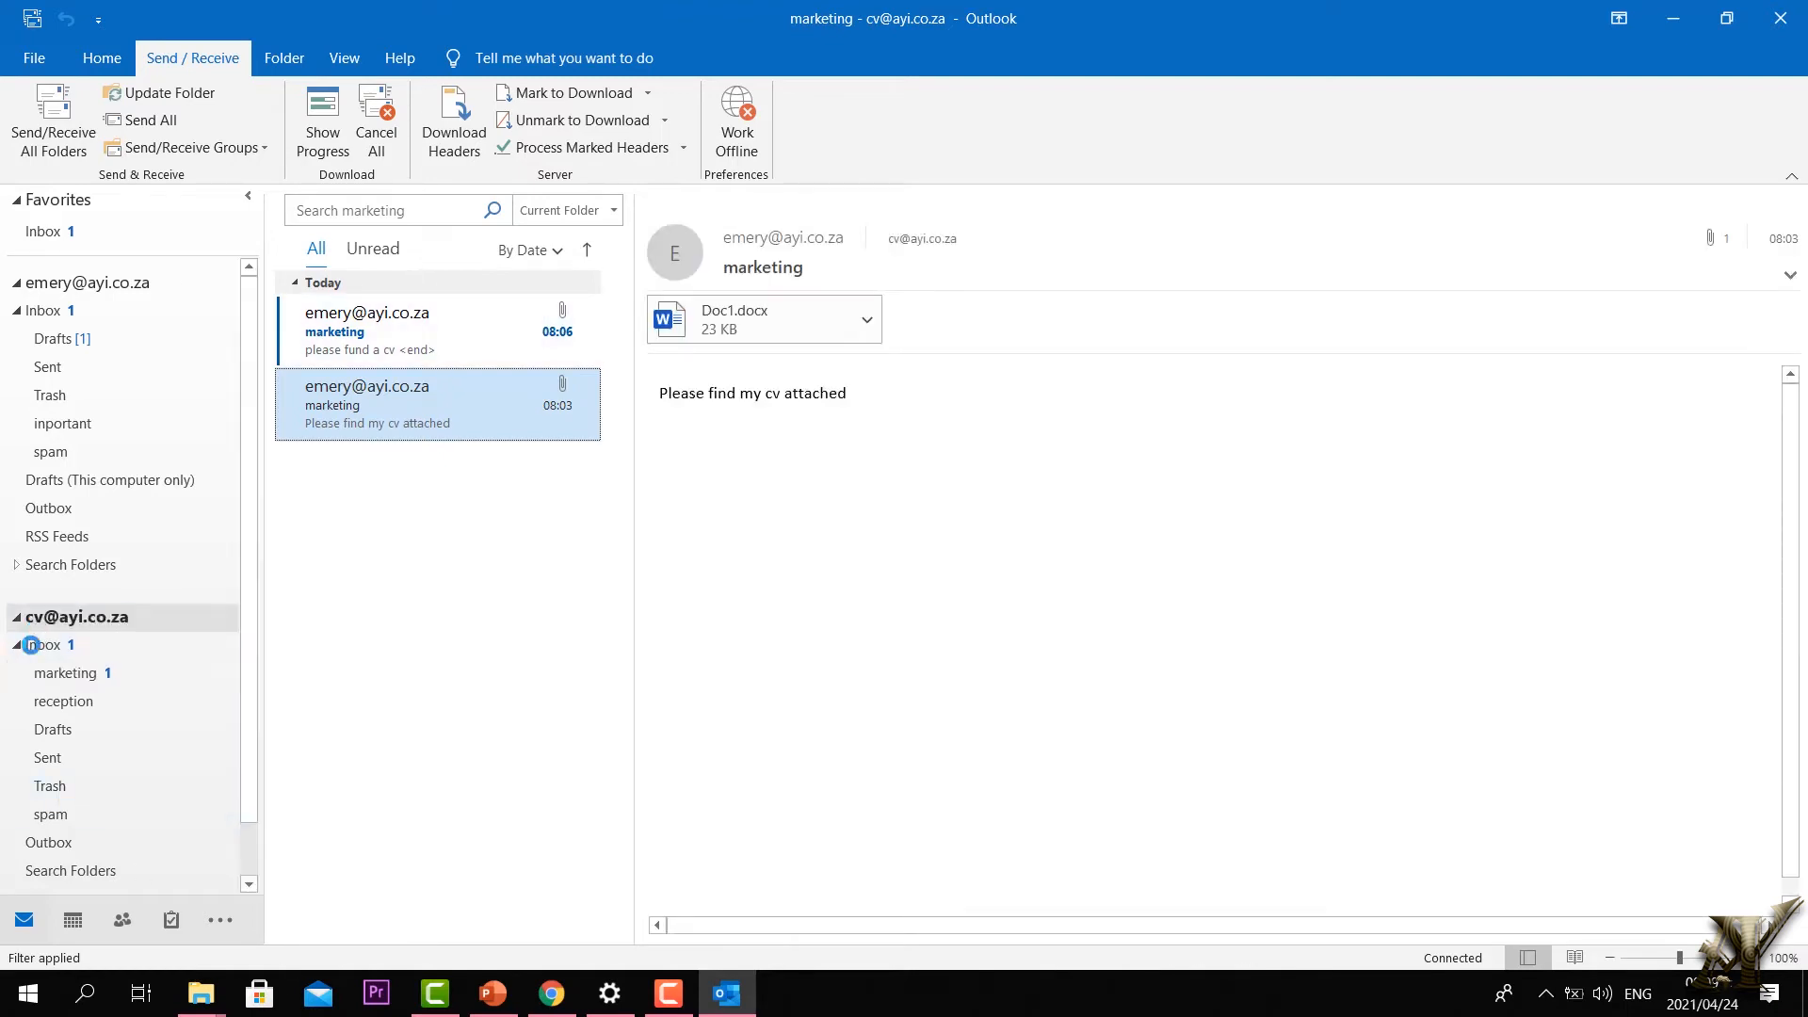
pyautogui.click(34, 644)
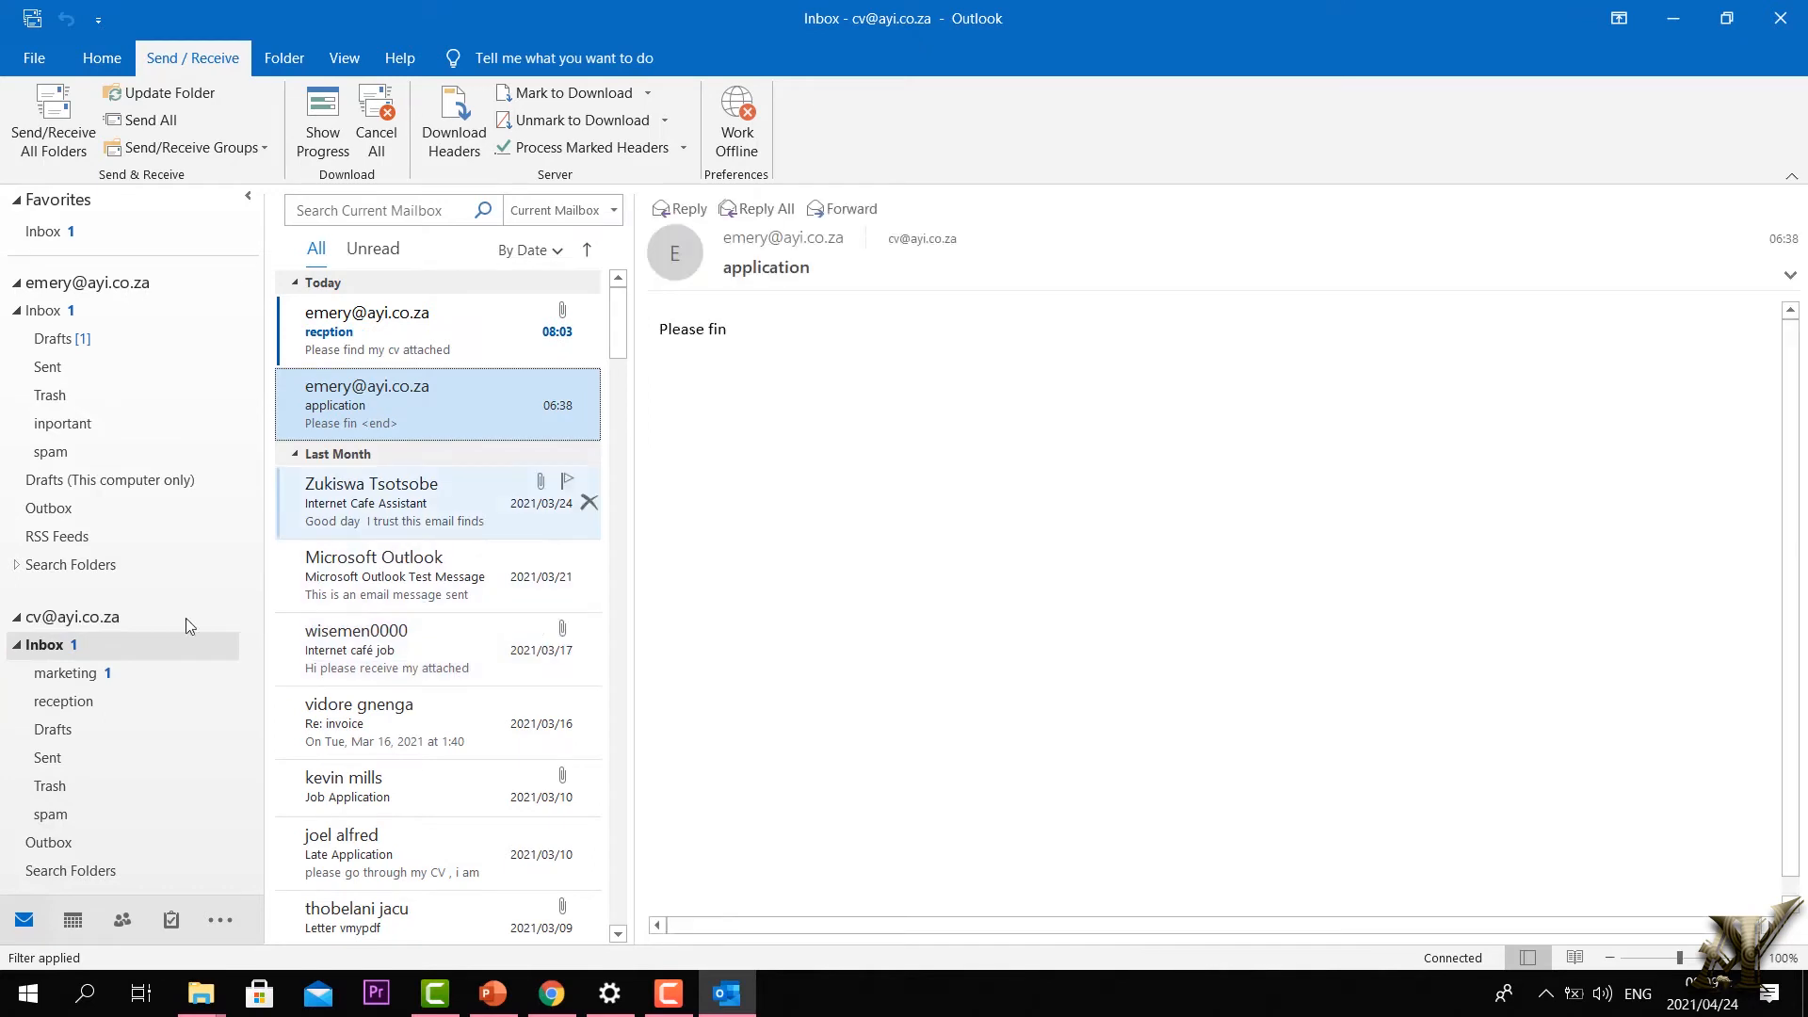
pyautogui.click(34, 627)
pyautogui.click(42, 654)
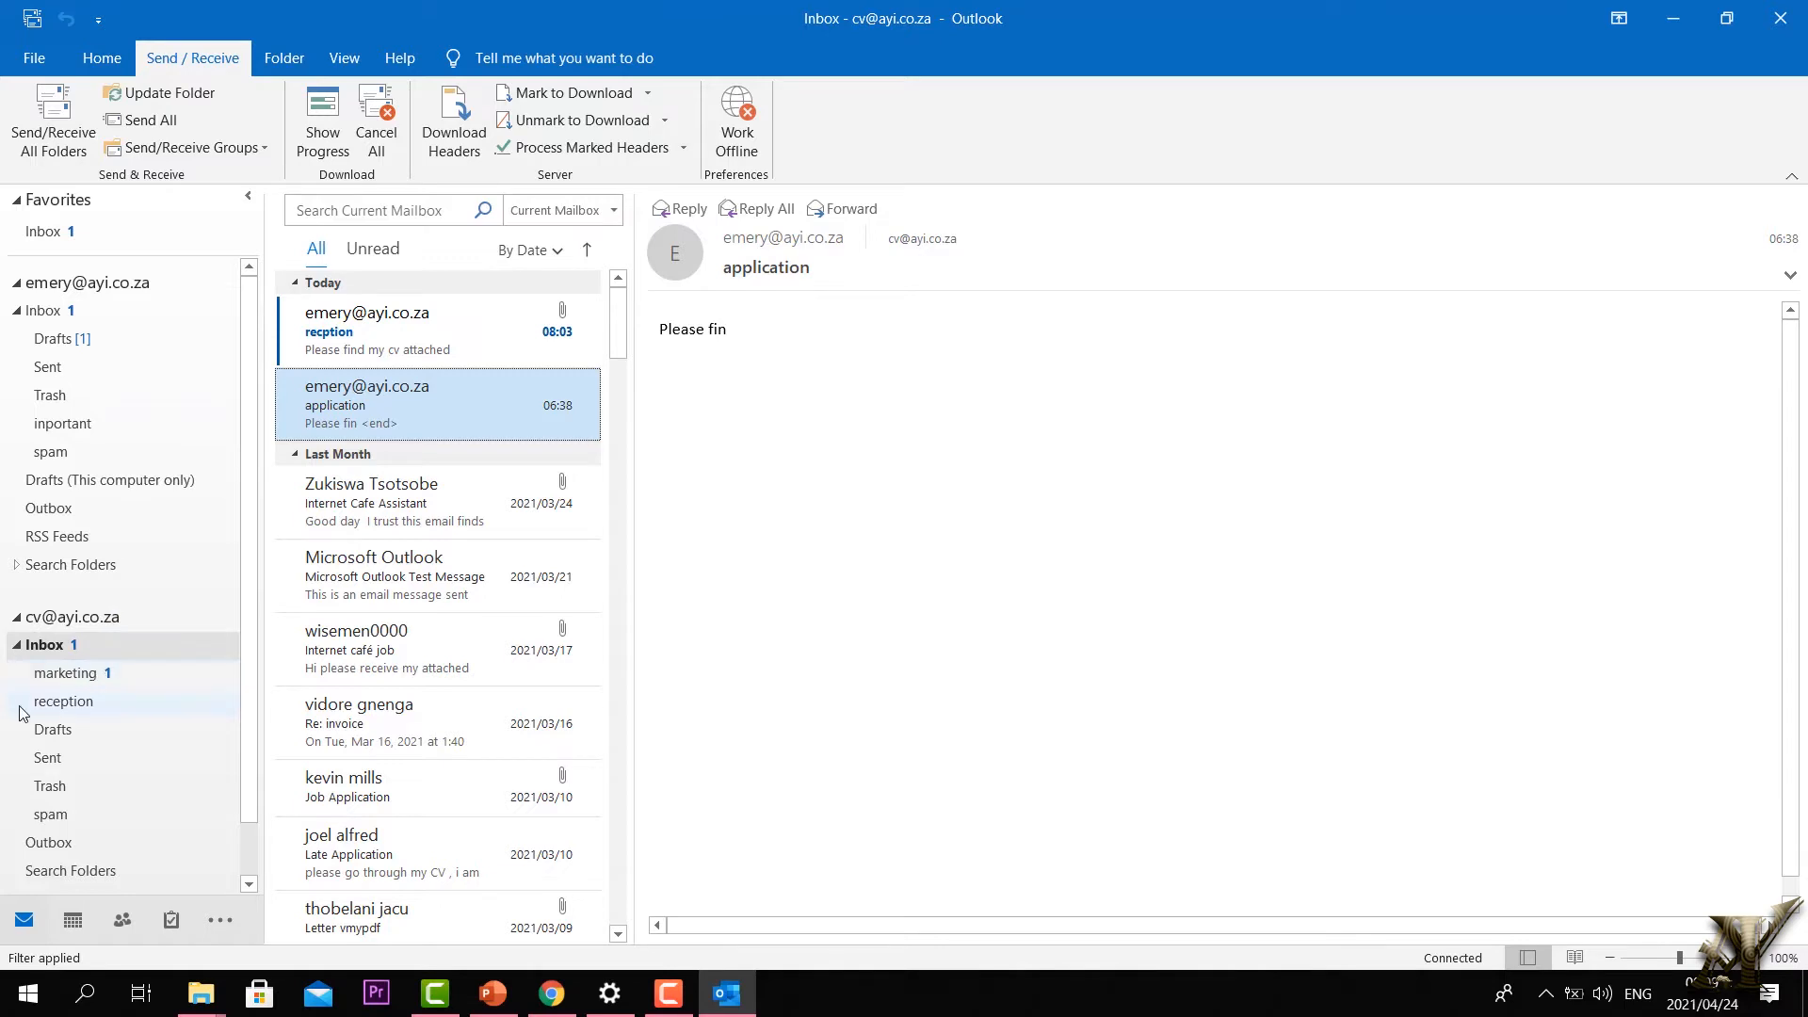
pyautogui.click(52, 648)
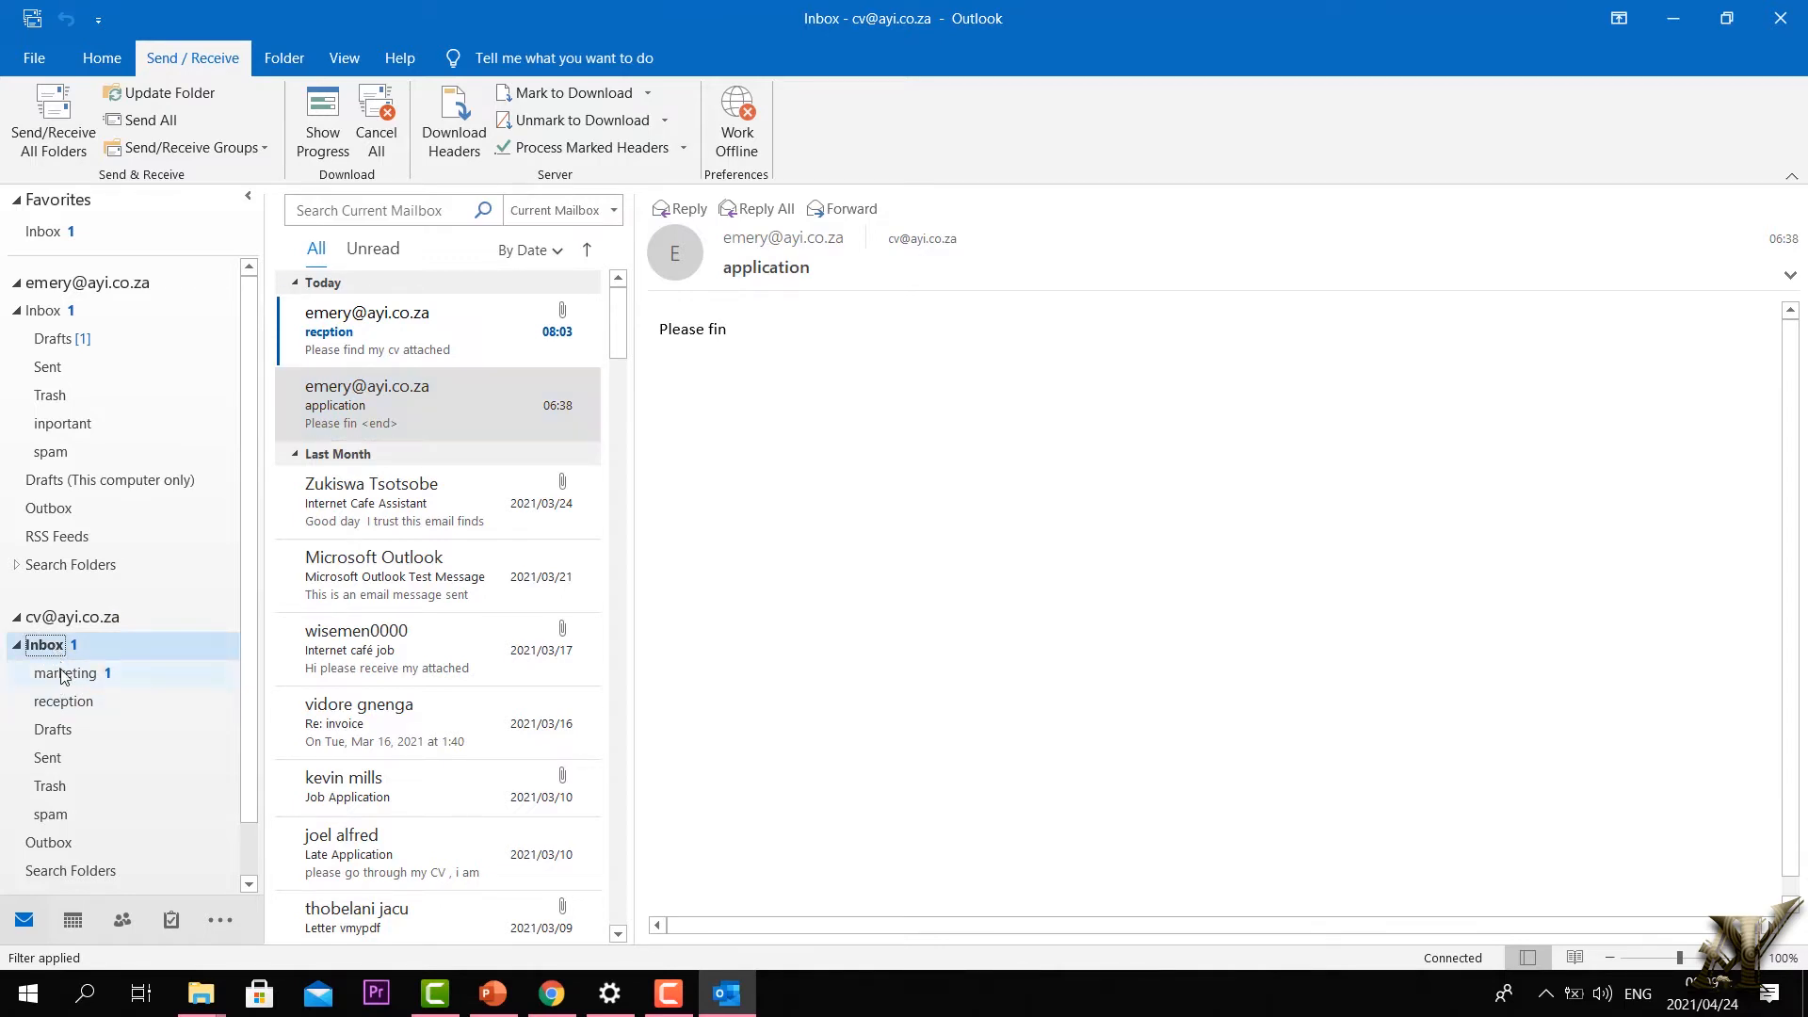
# Step: Recheck marketing and the empty reception folder, then switch to the first account's Inbox
pyautogui.click(63, 675)
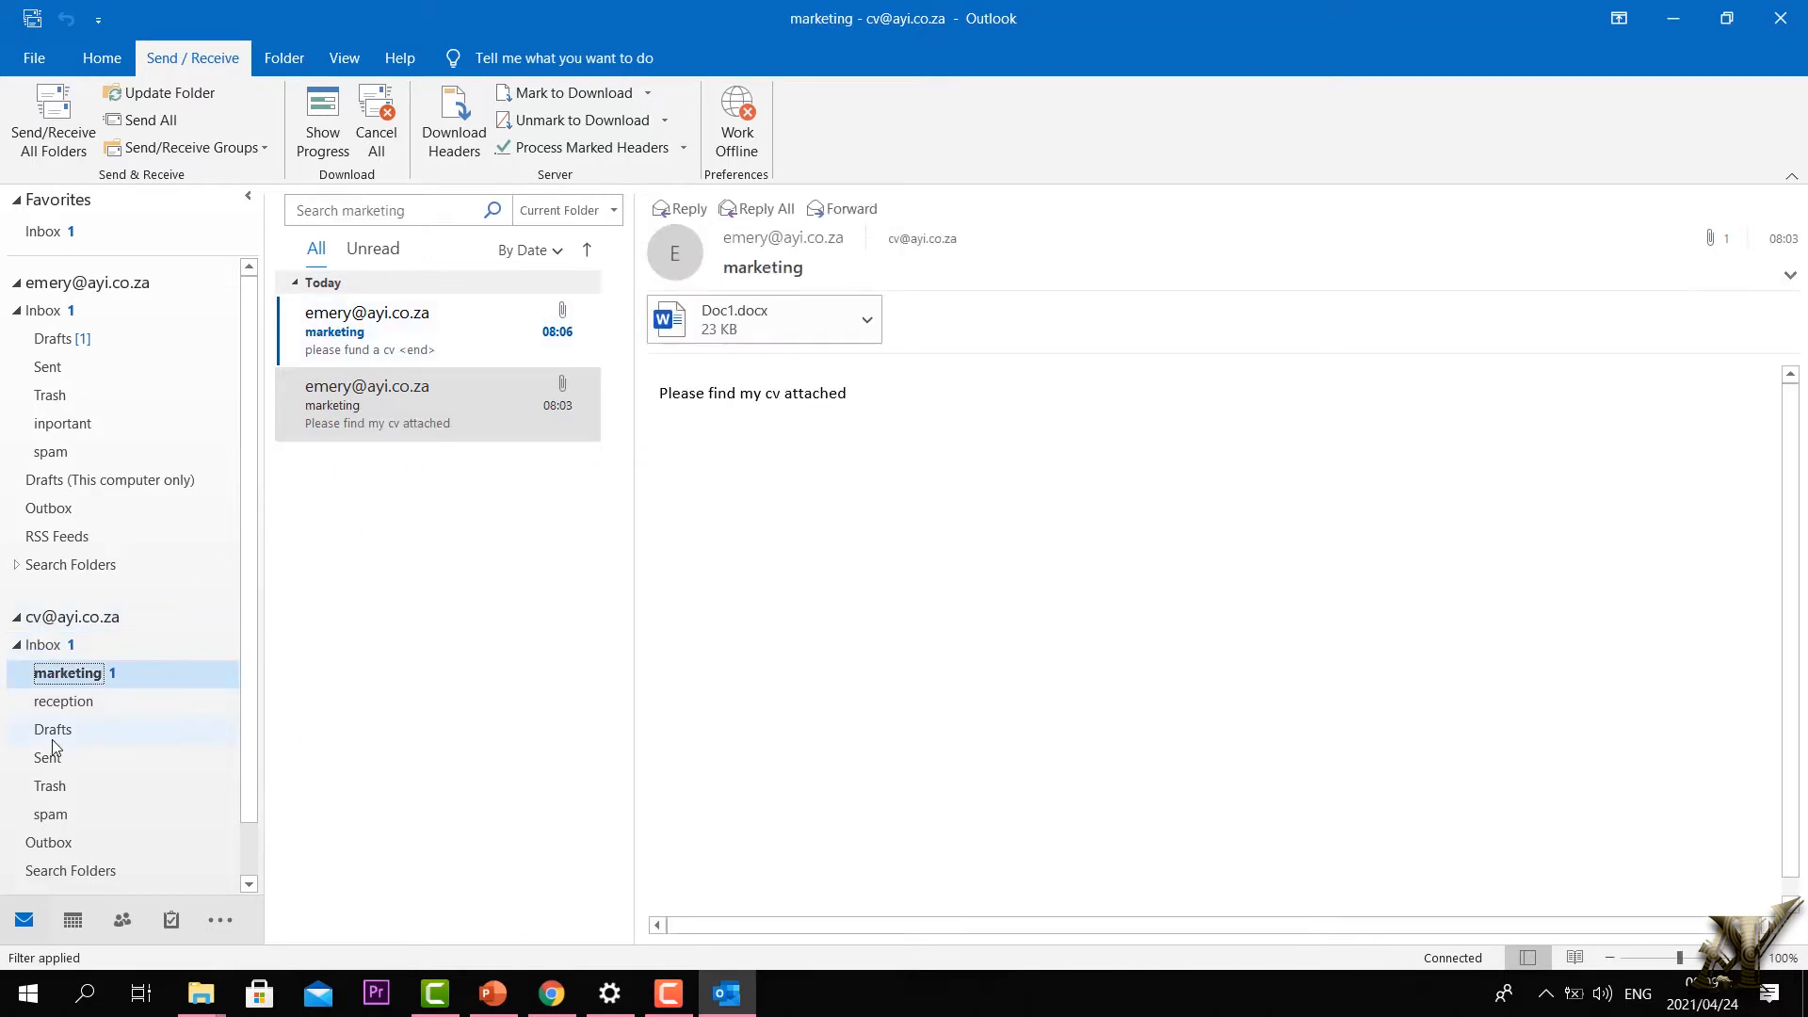
pyautogui.click(66, 703)
pyautogui.click(66, 702)
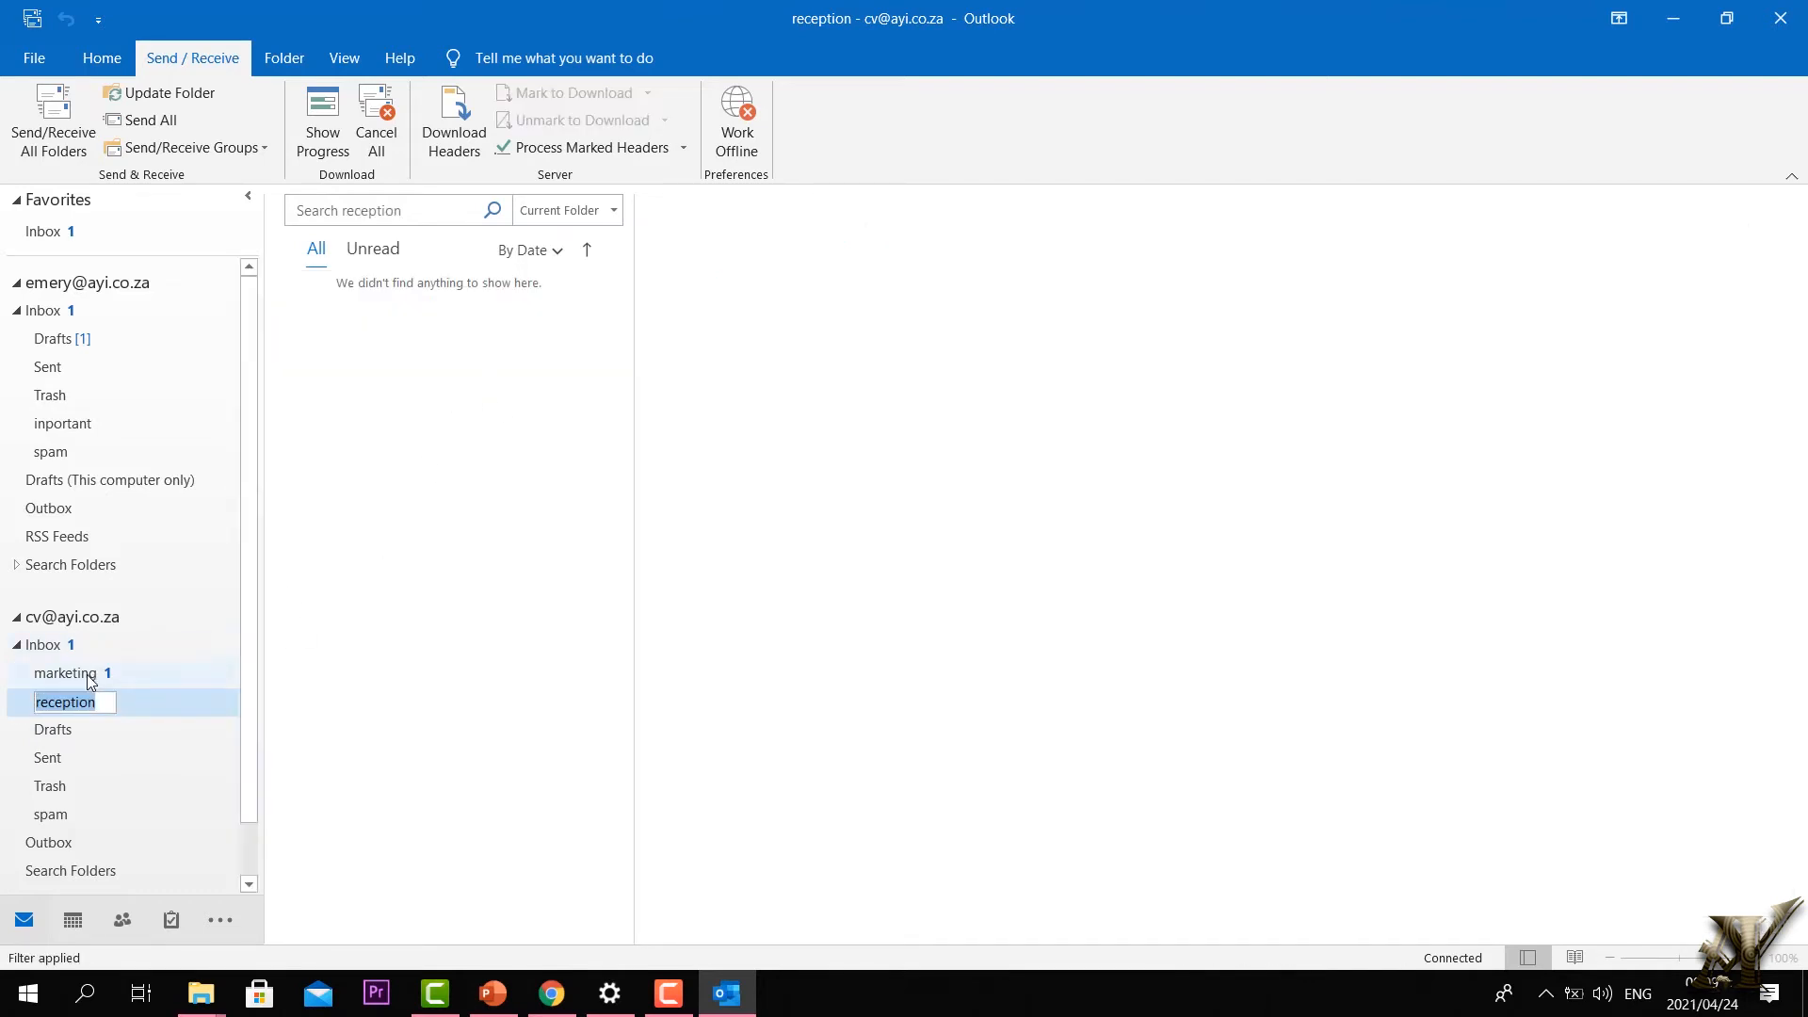
pyautogui.click(56, 650)
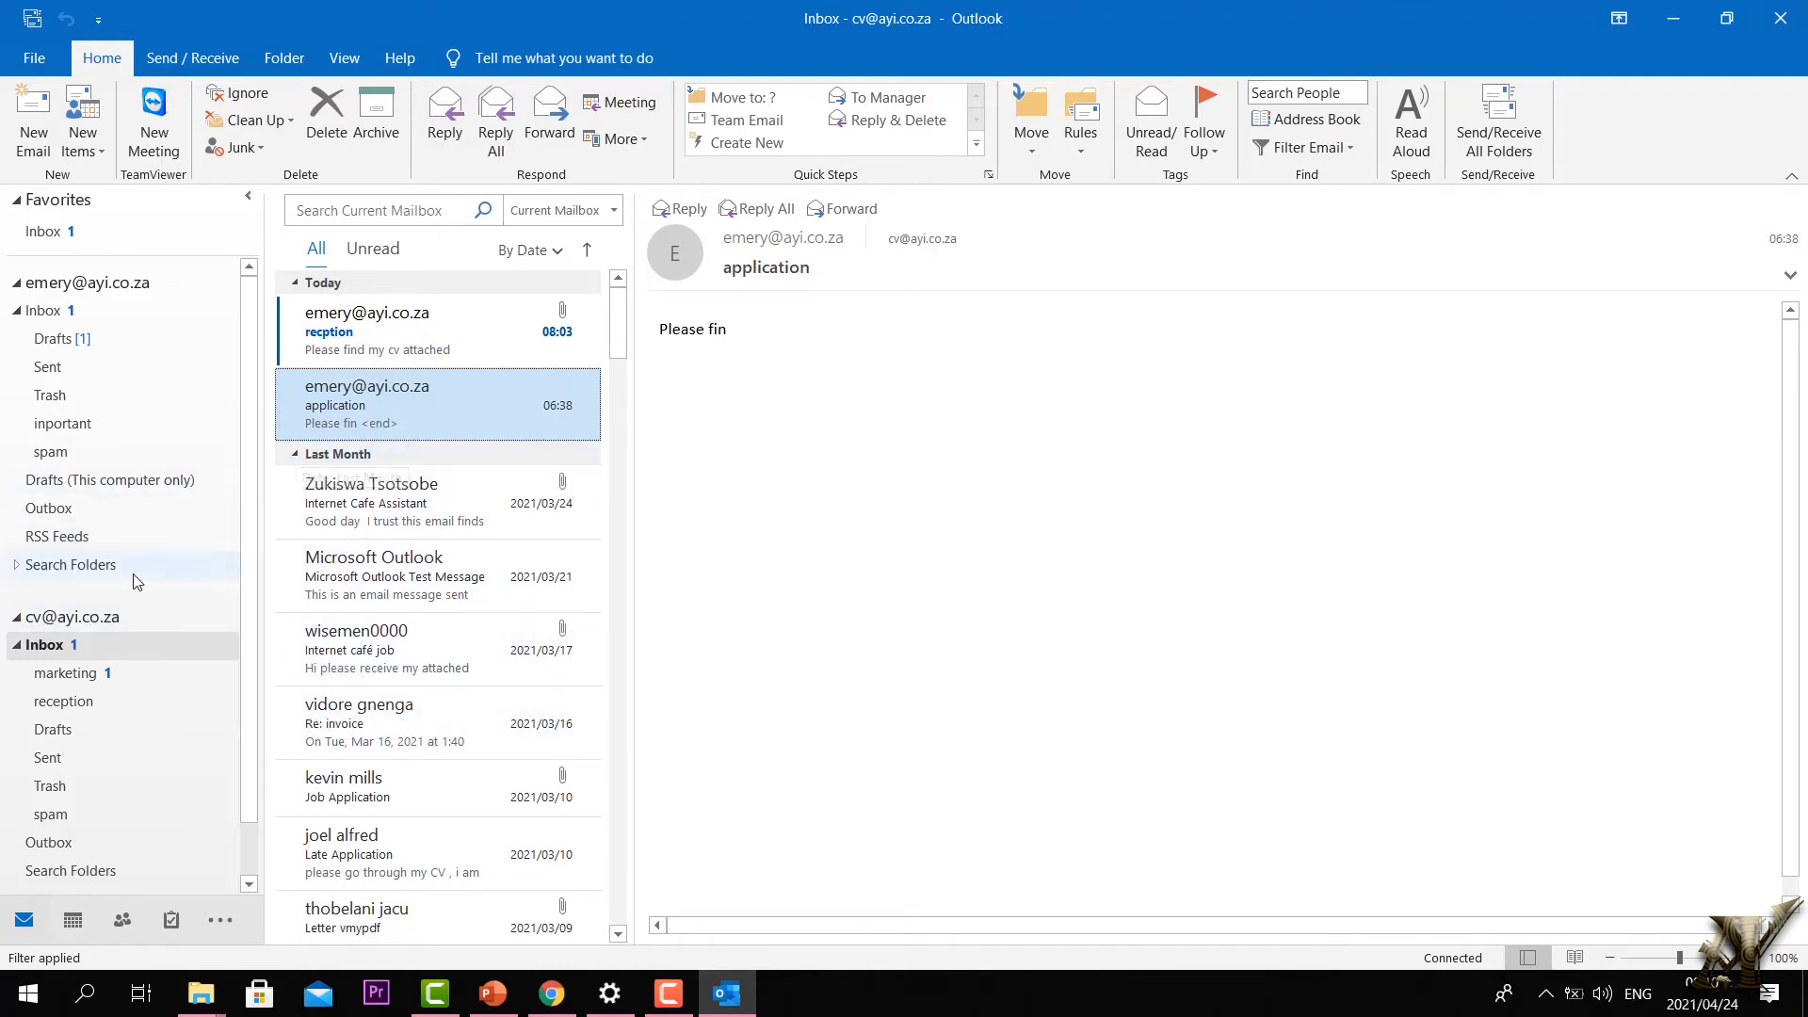
pyautogui.click(45, 648)
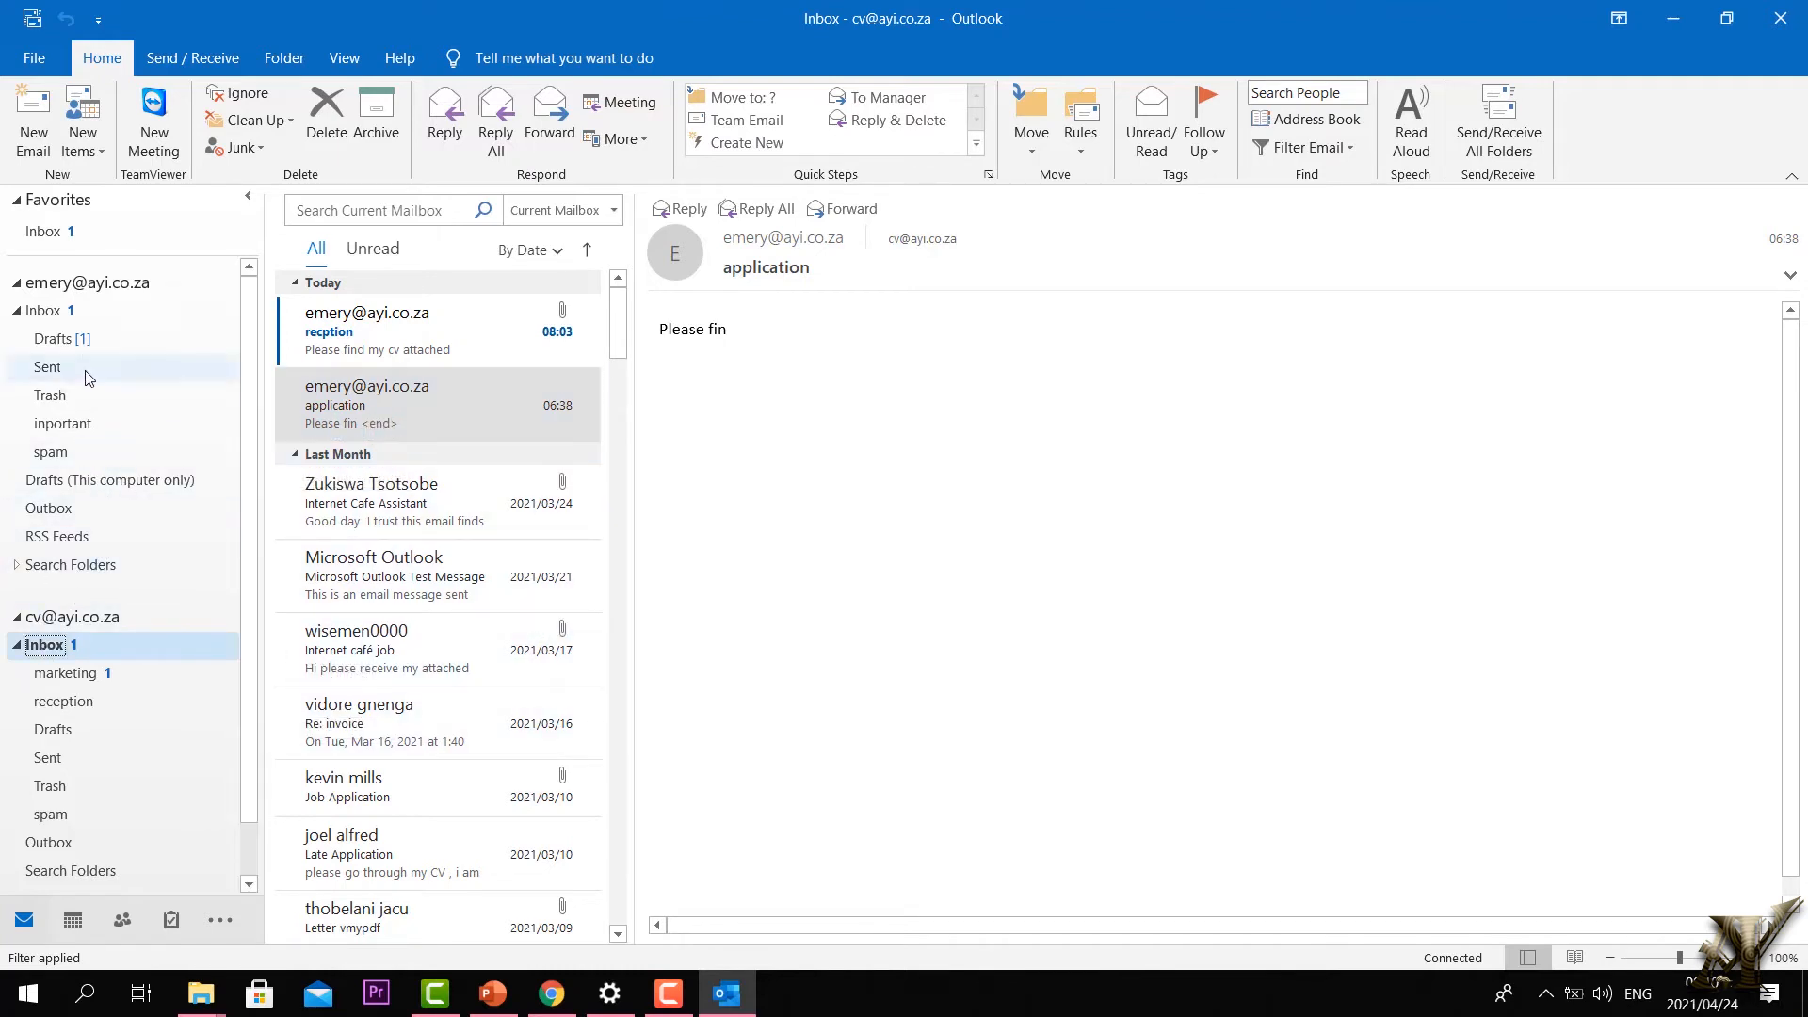
pyautogui.click(45, 311)
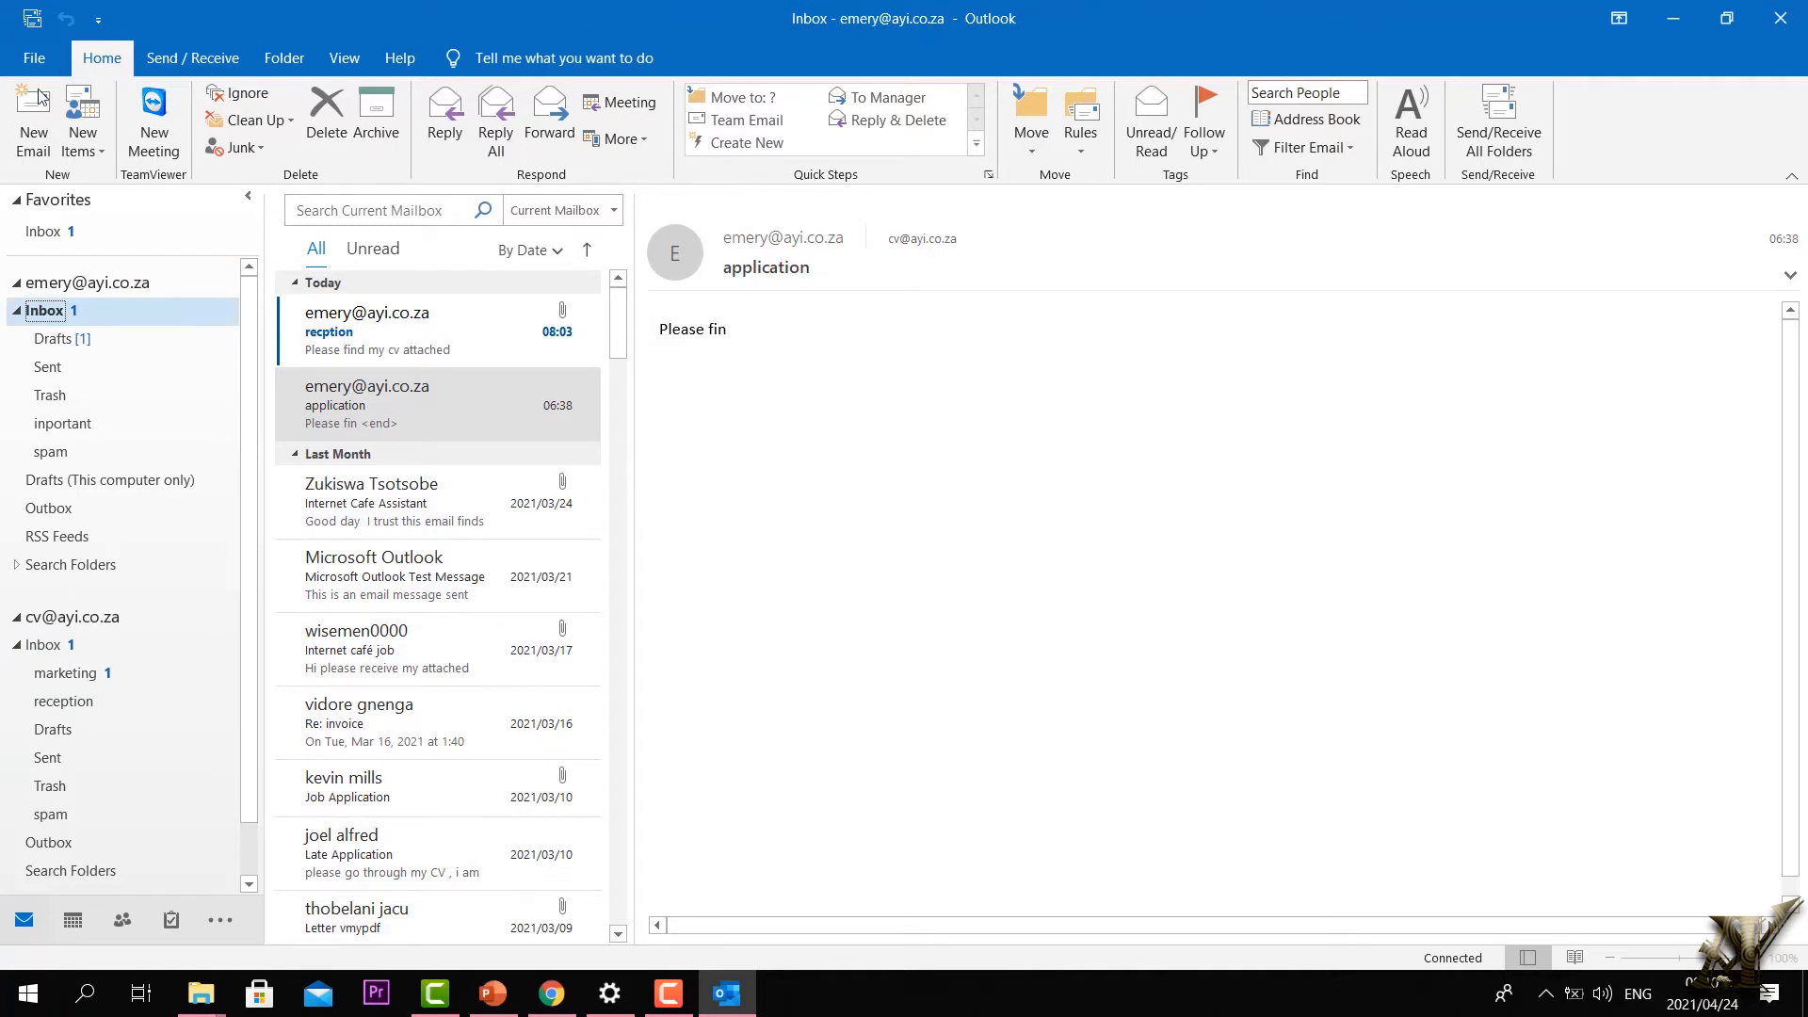
# Step: Collapse the Inbox subfolders, dismiss the licence bar and mark the draft reply as read
pyautogui.press('Left')
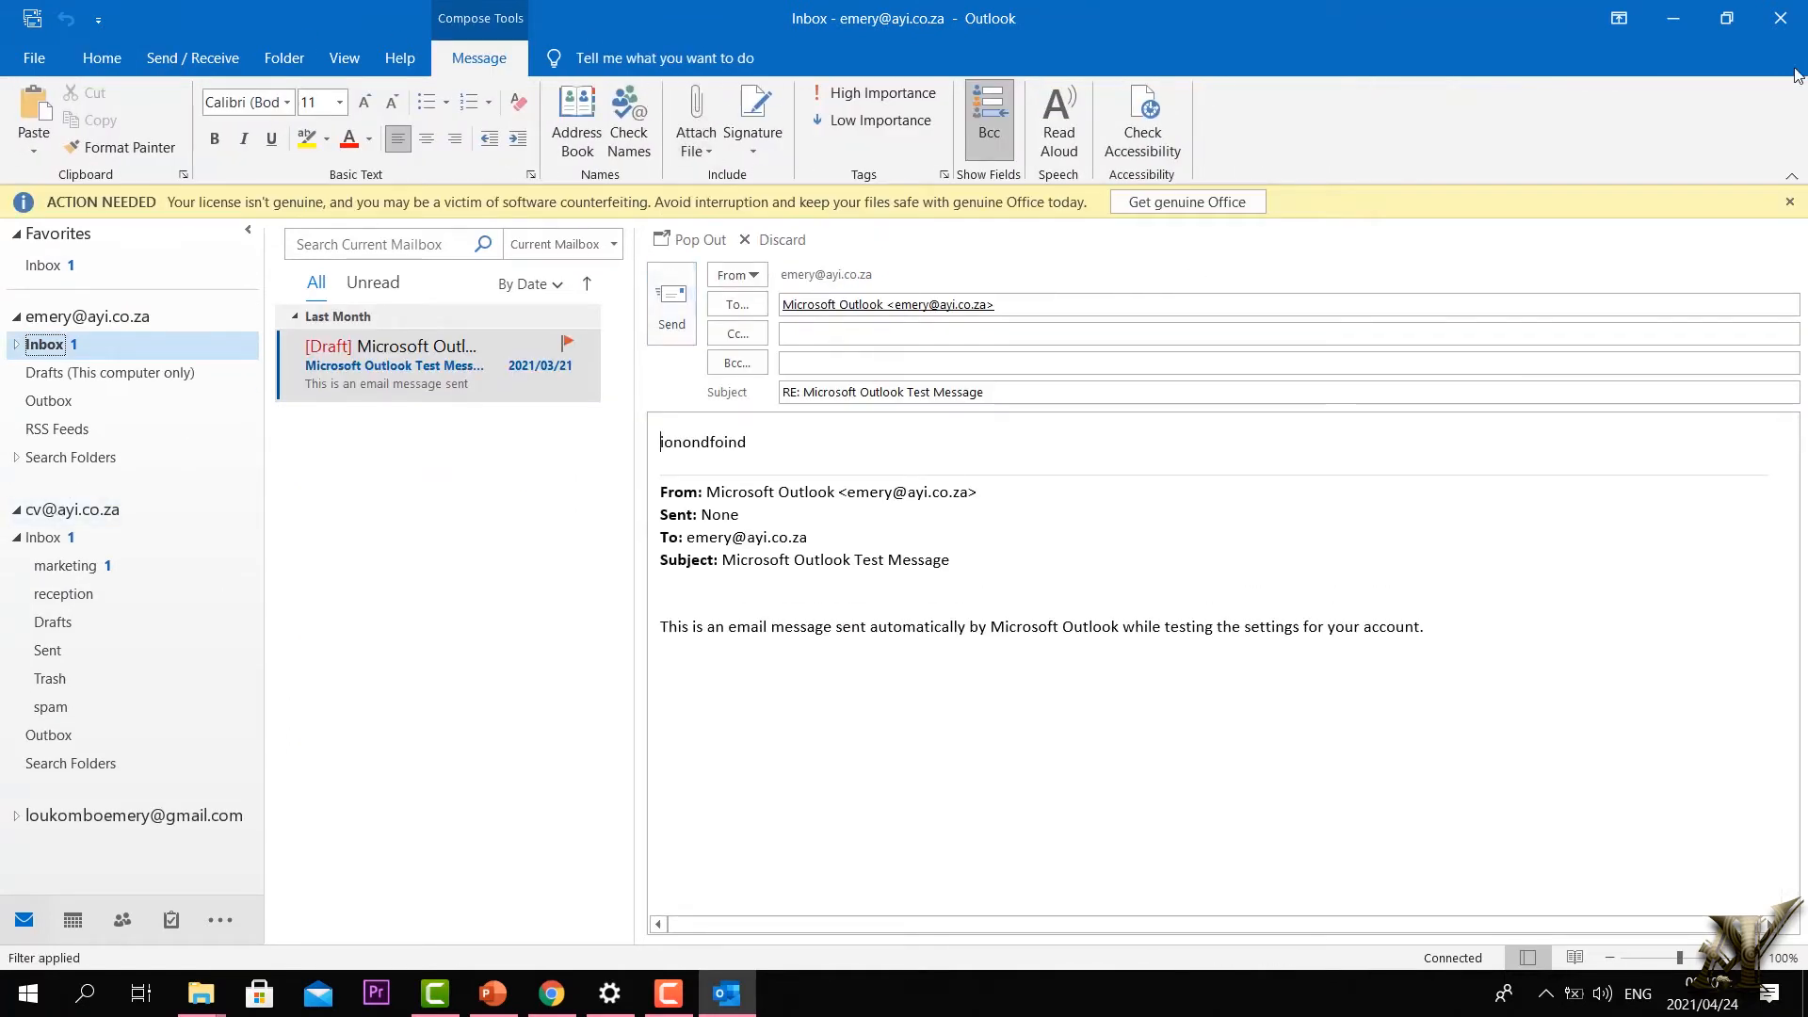
pyautogui.click(1789, 203)
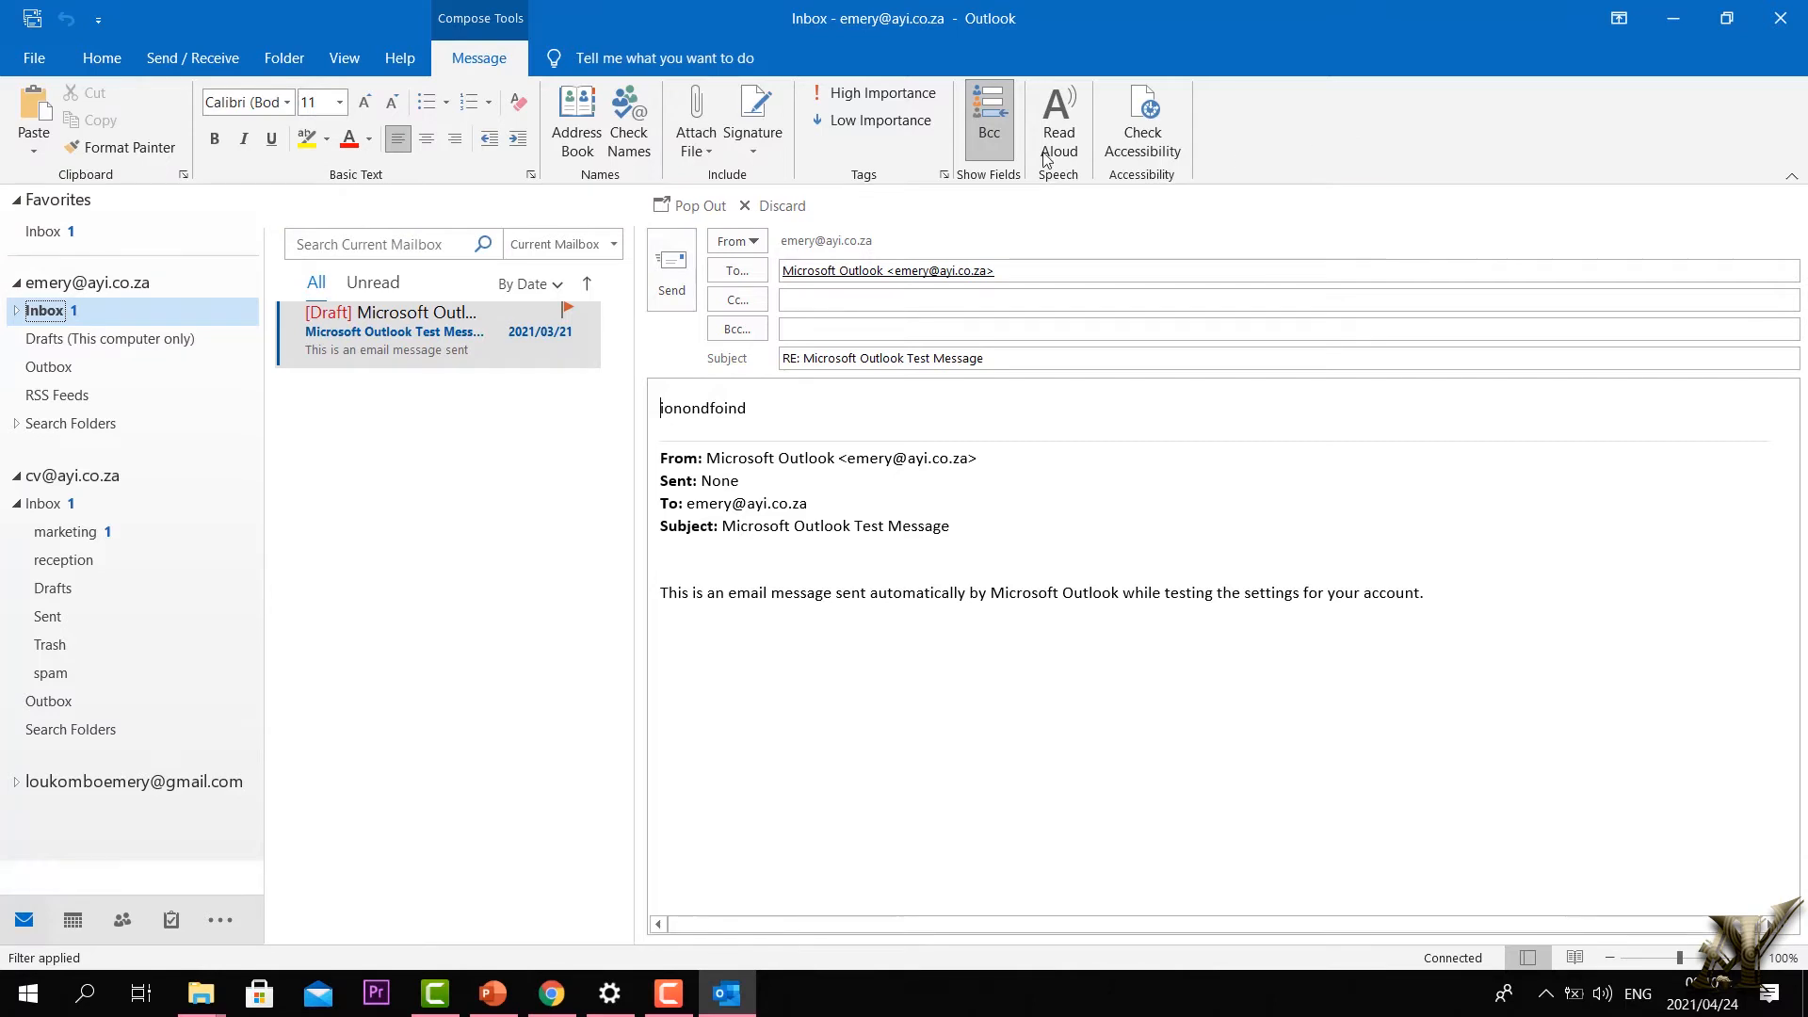
pyautogui.click(98, 61)
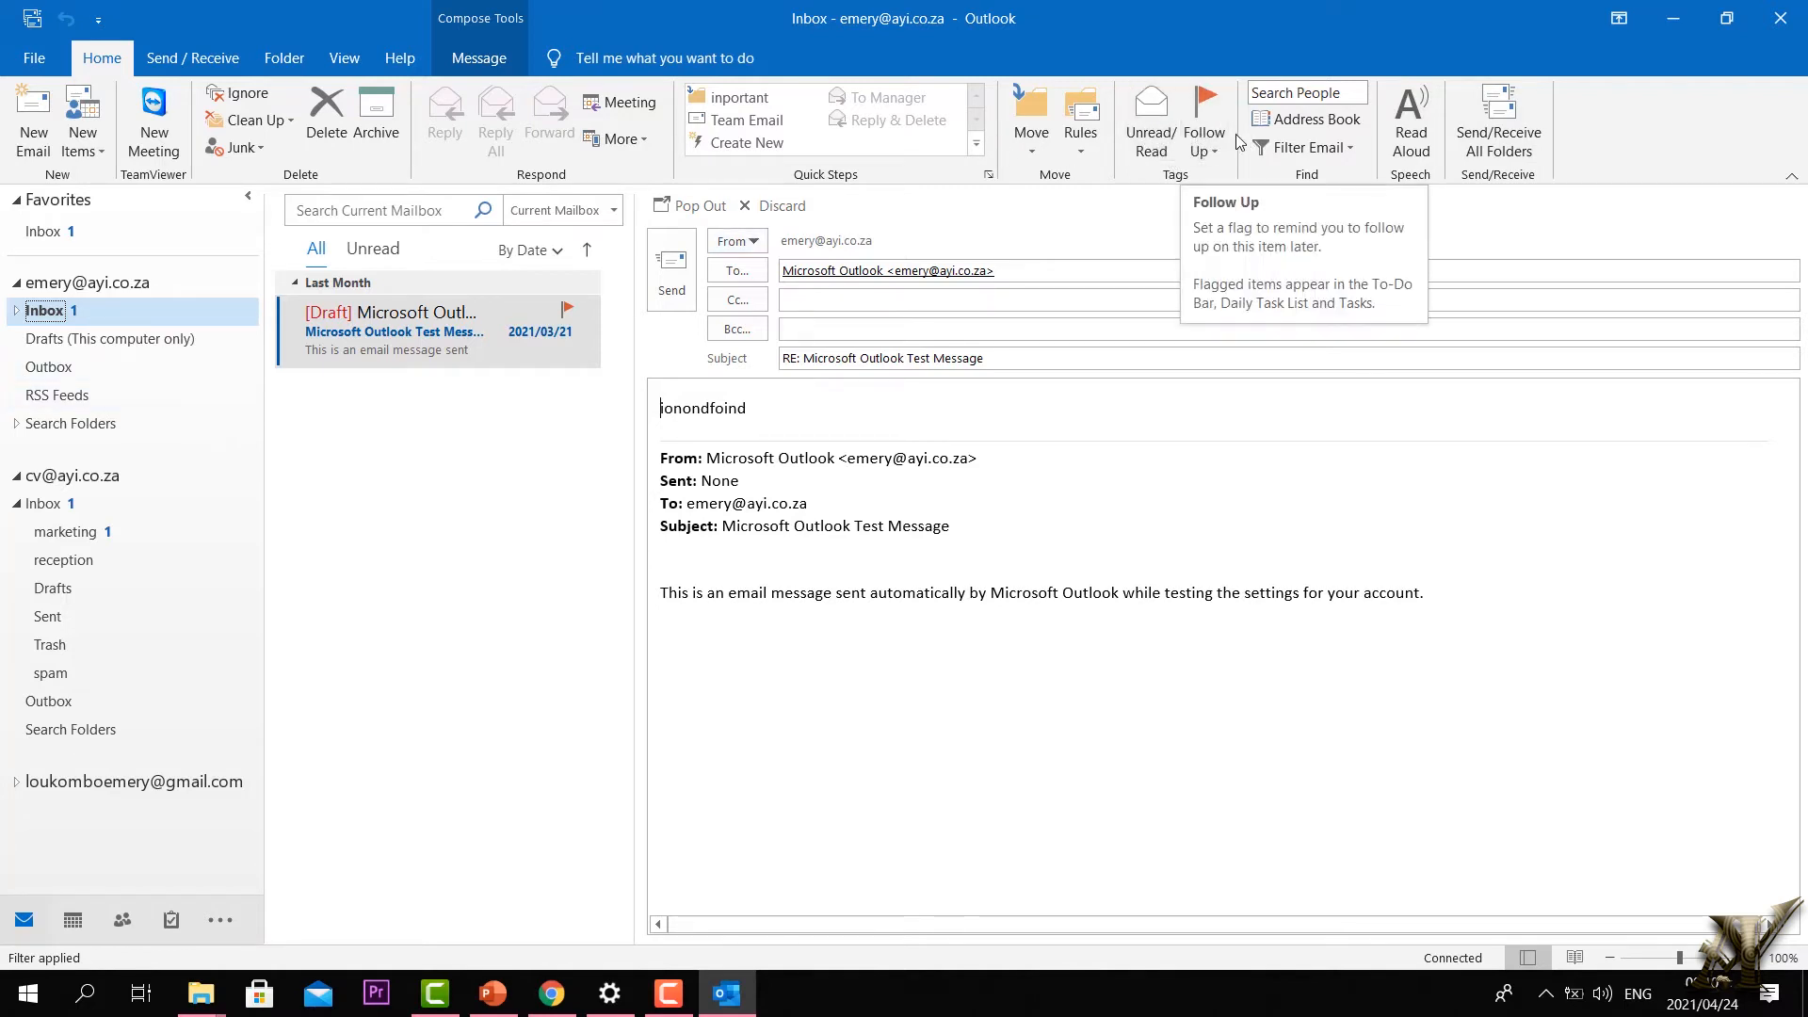
pyautogui.click(1151, 141)
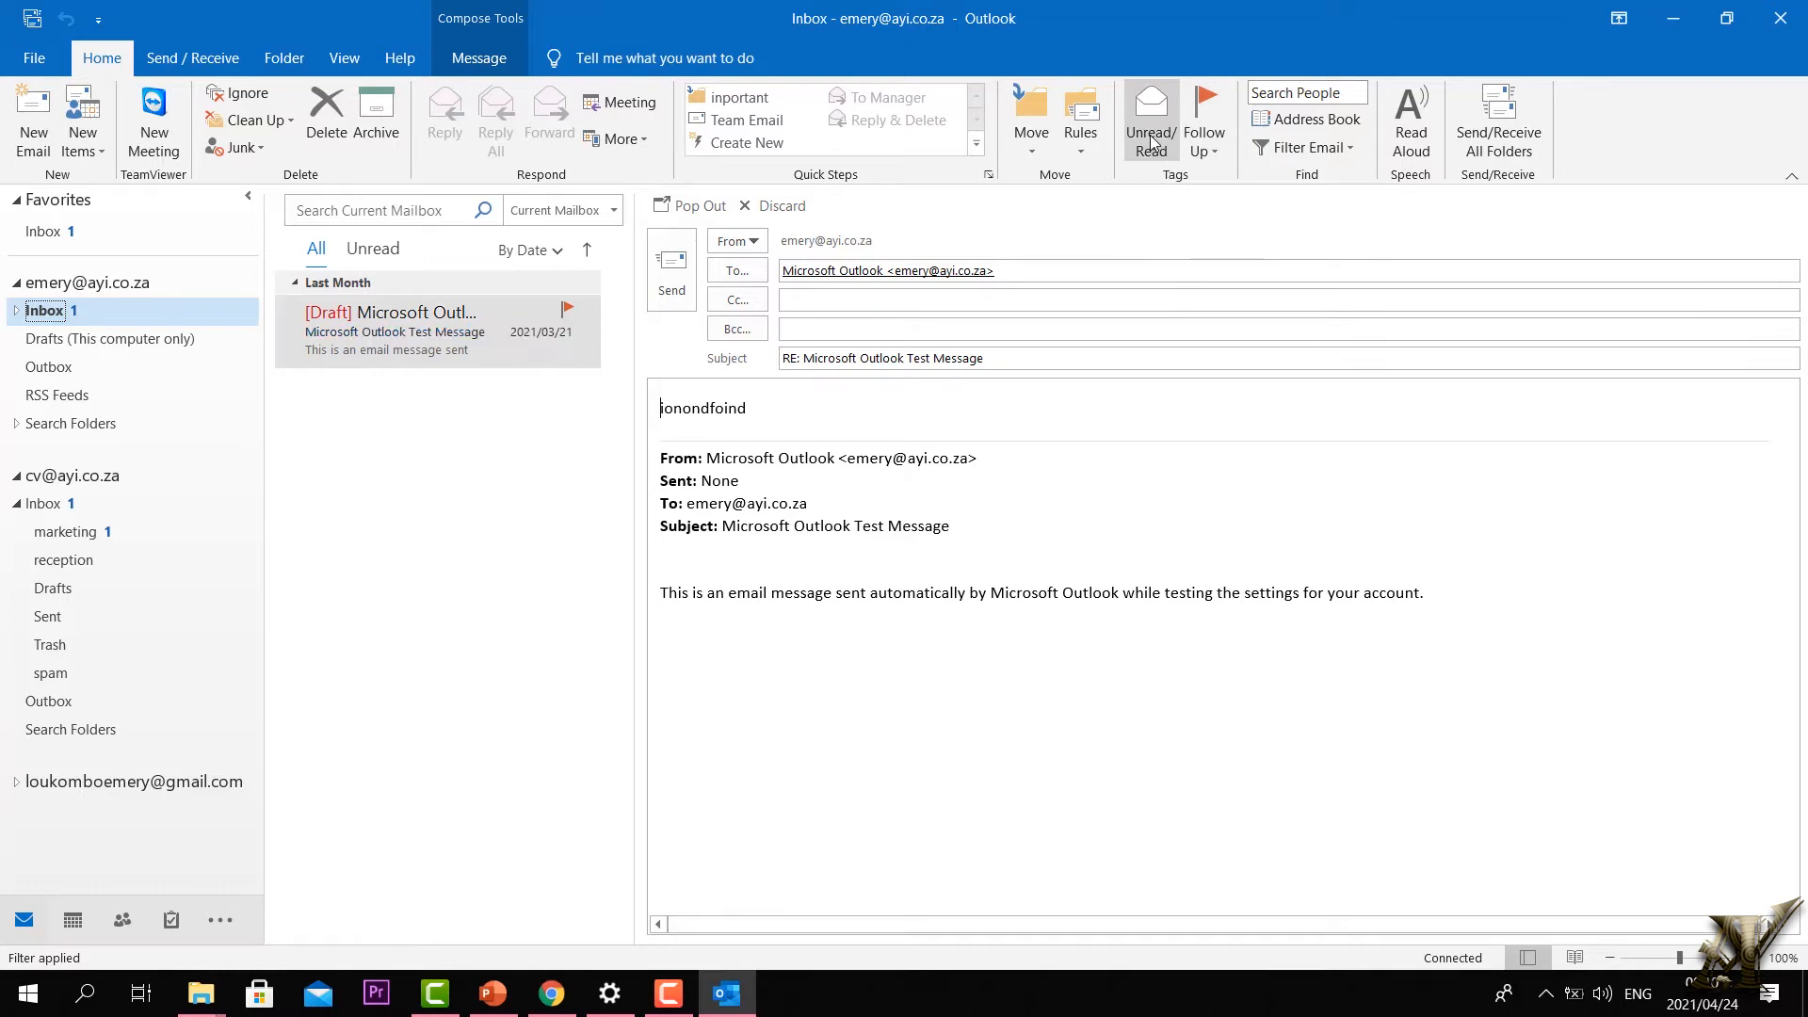
pyautogui.click(1211, 151)
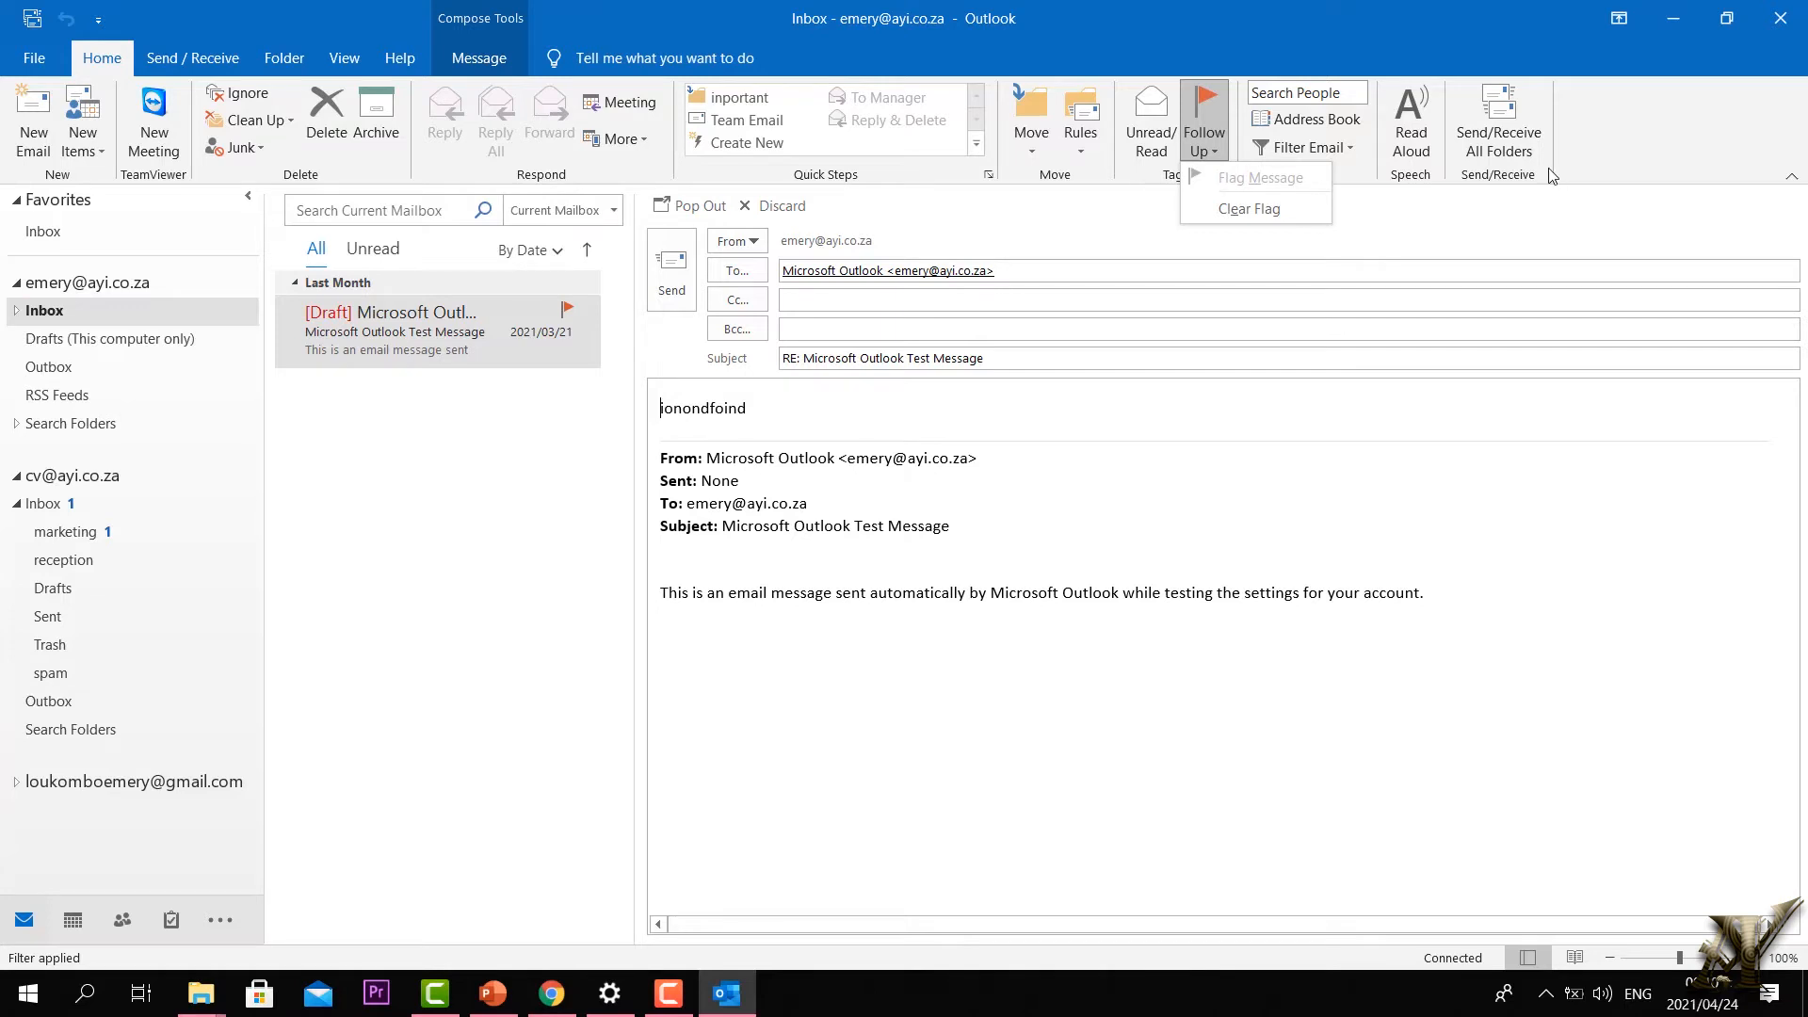
# Step: Open the Address Book showing the single saved contact, then close it
pyautogui.click(1313, 127)
pyautogui.click(1313, 126)
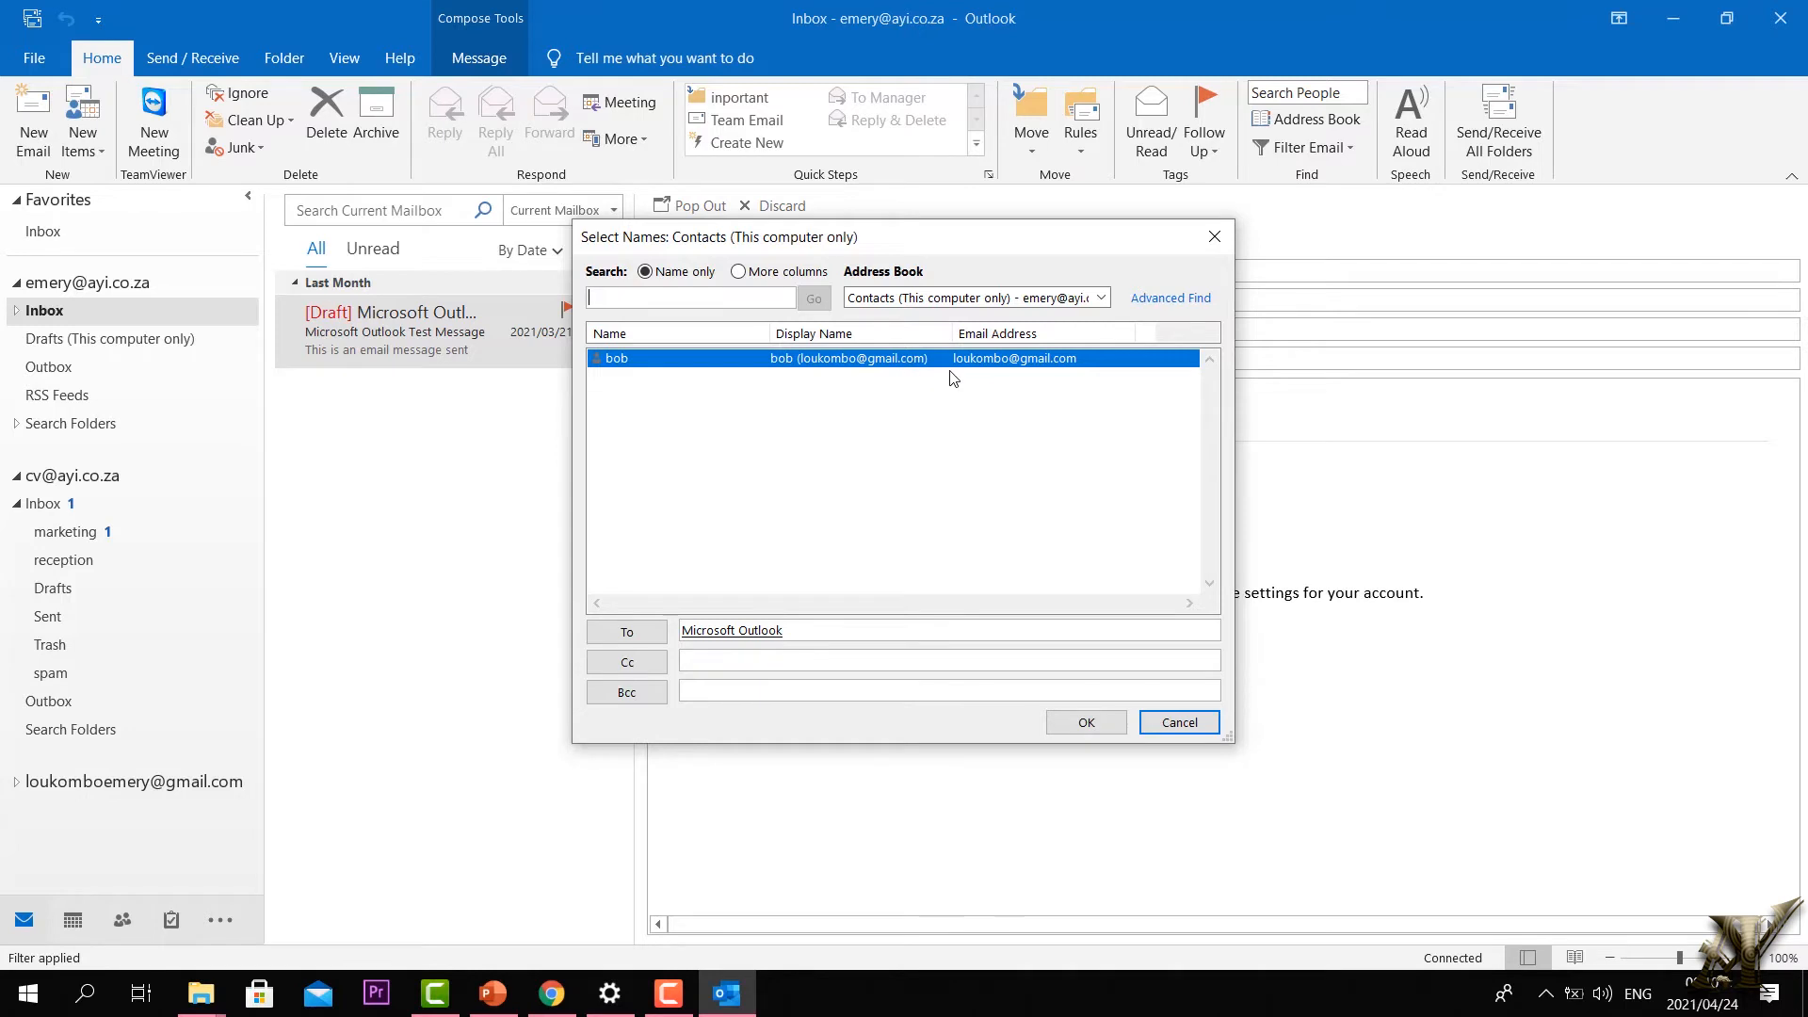
pyautogui.click(1214, 237)
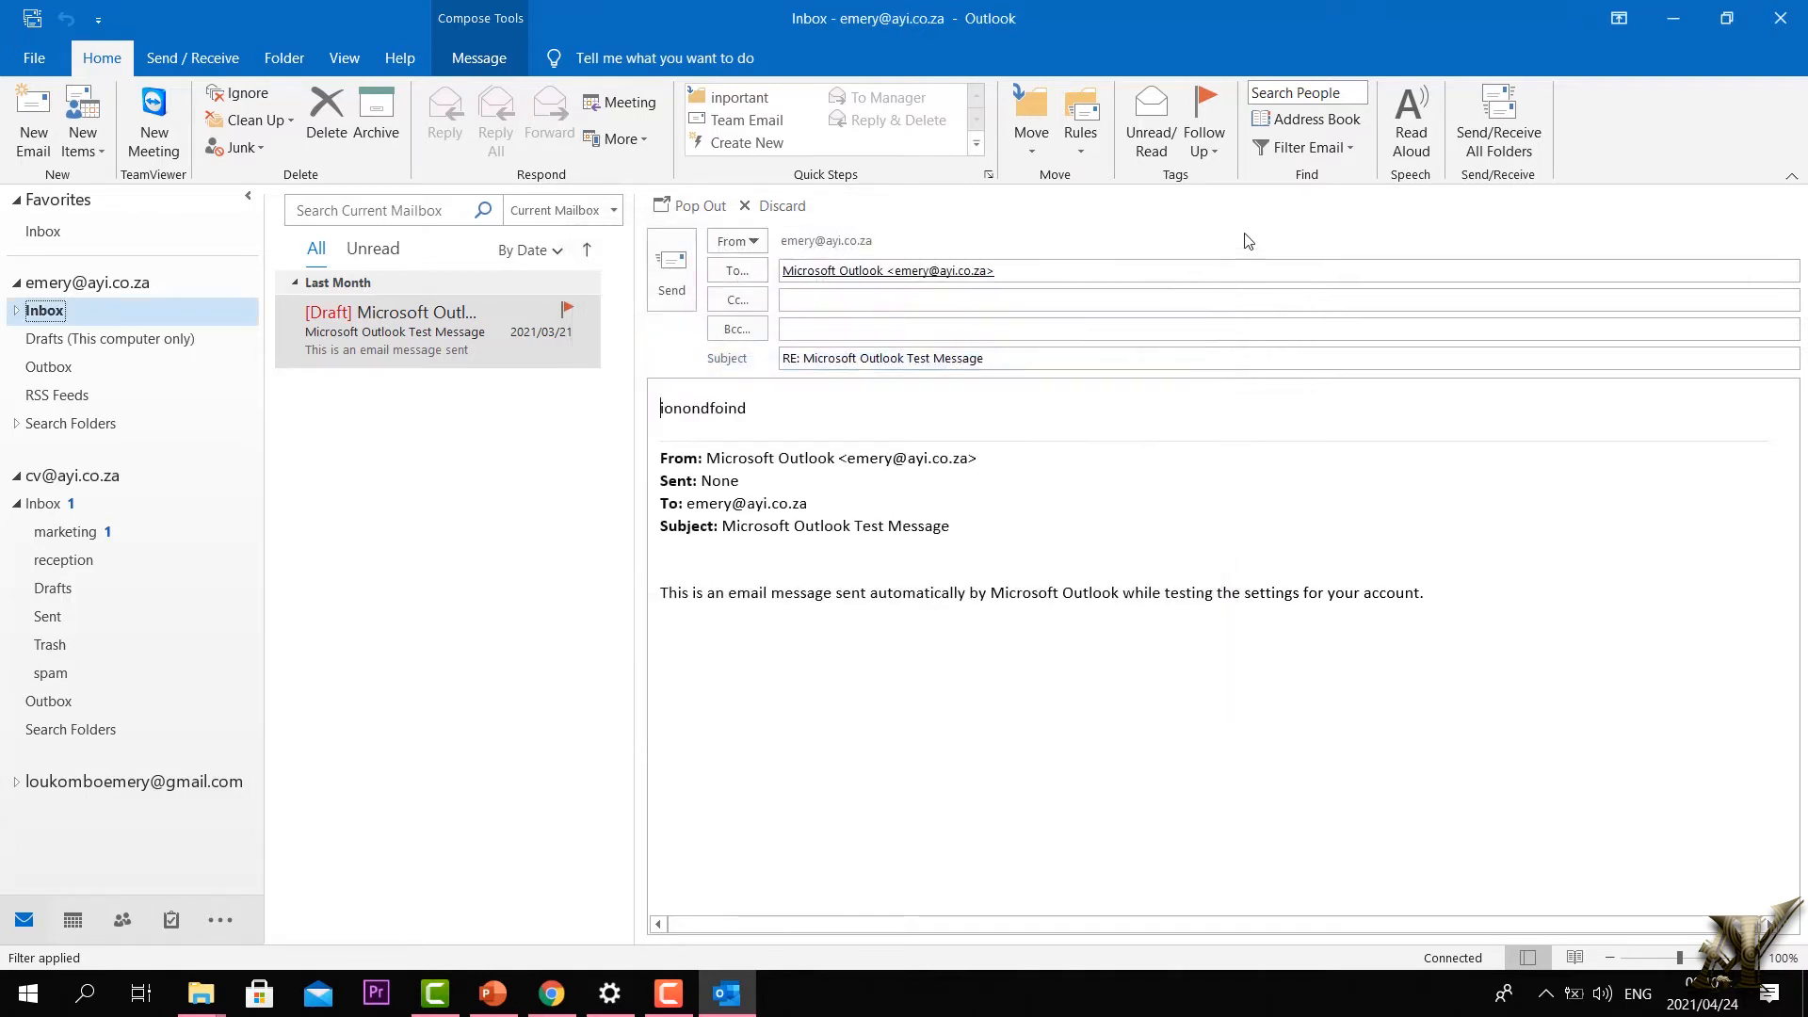
pyautogui.click(1351, 150)
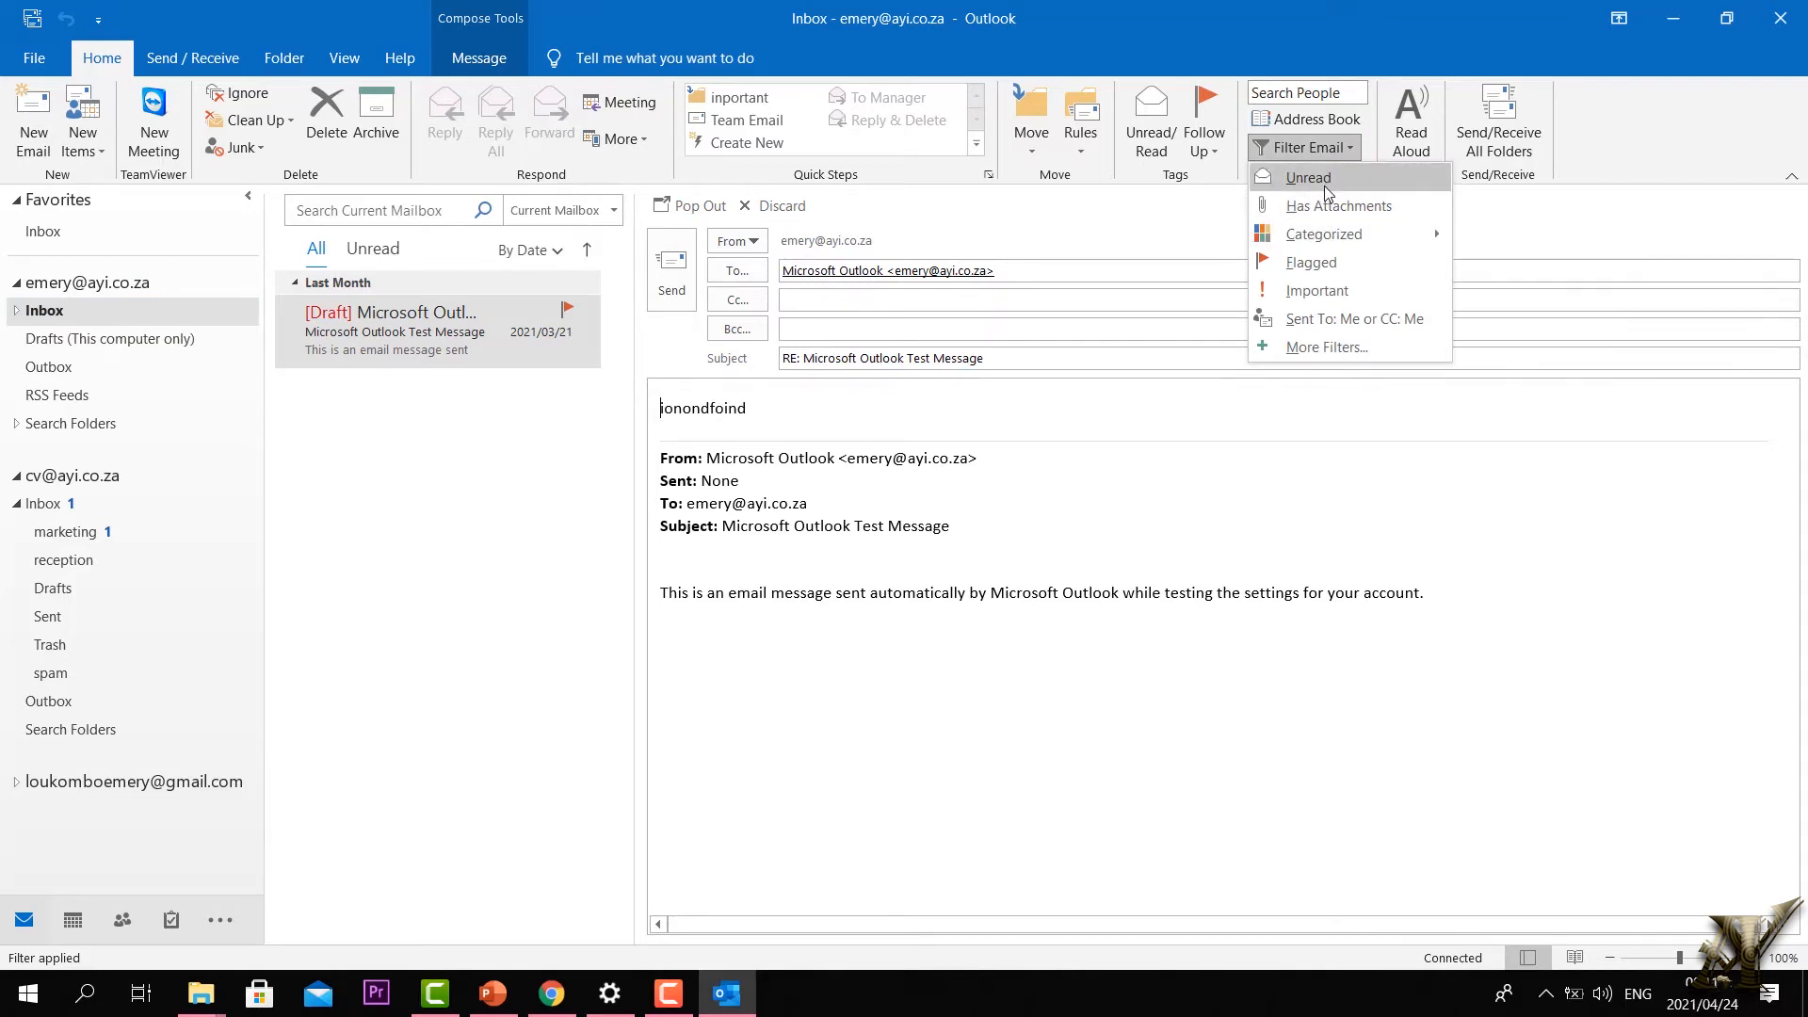
# Step: Show only unread messages in the third account's Inbox
pyautogui.click(1320, 181)
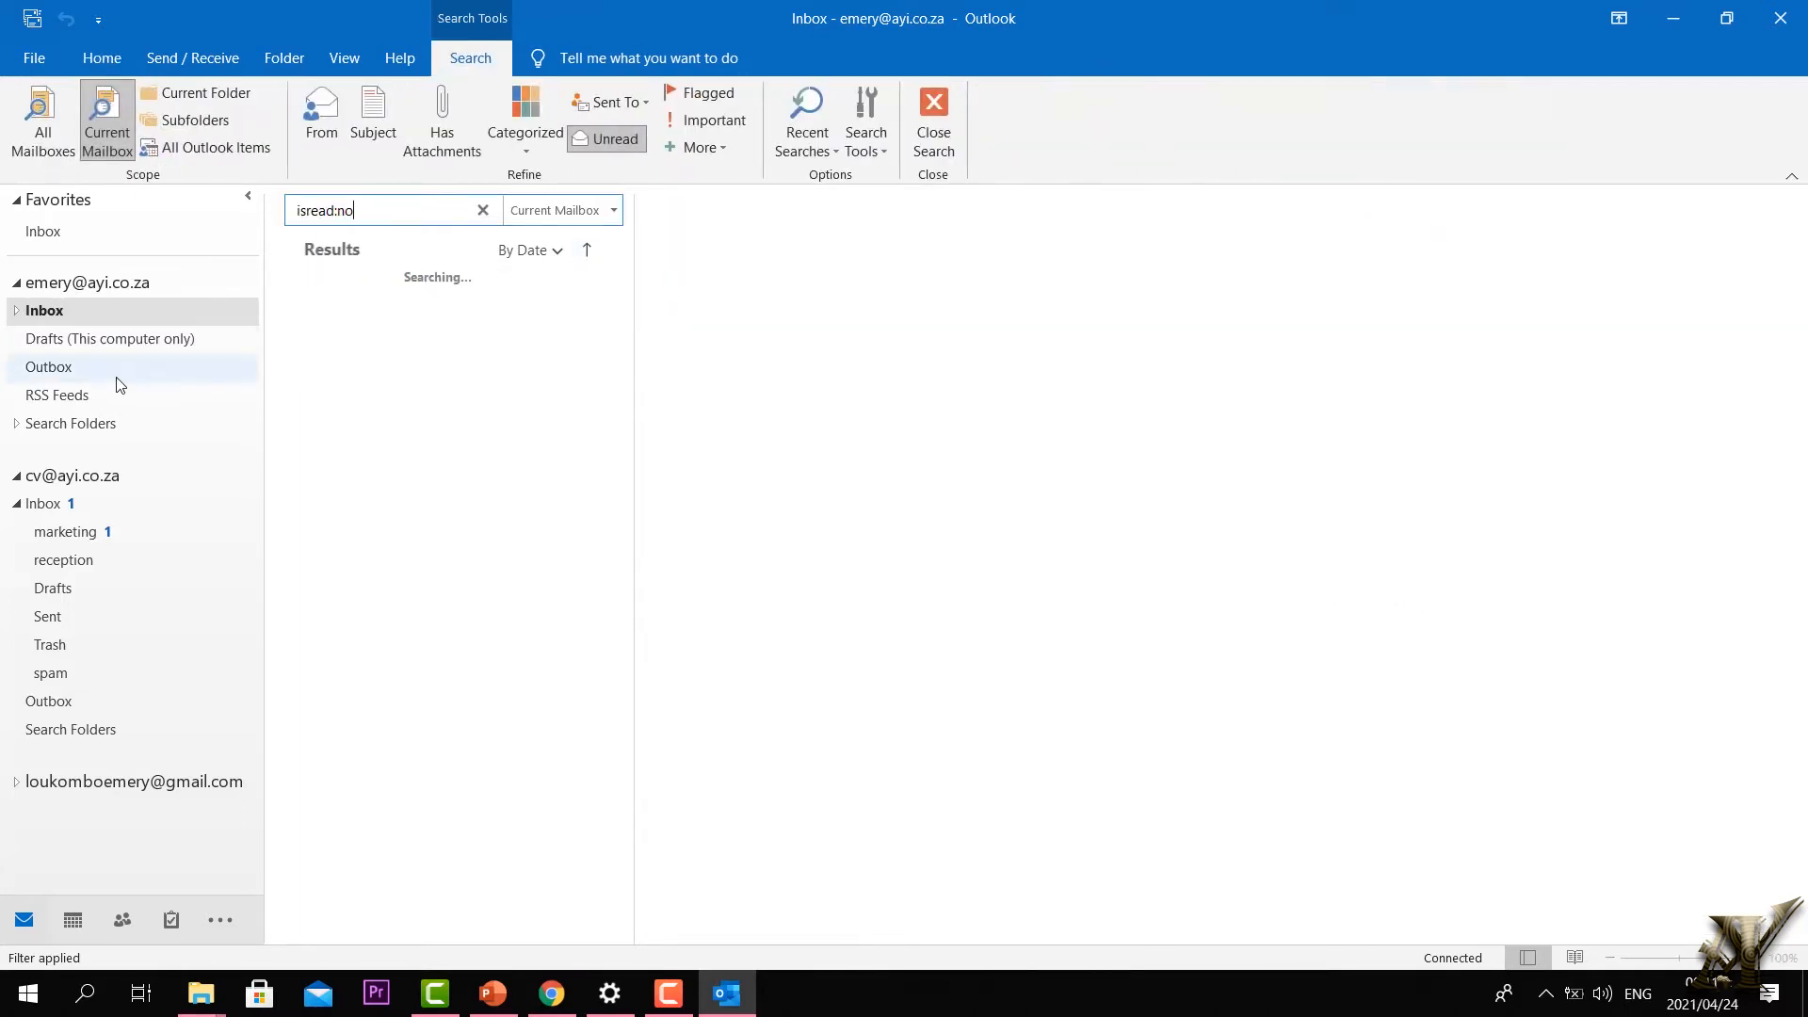
pyautogui.click(20, 284)
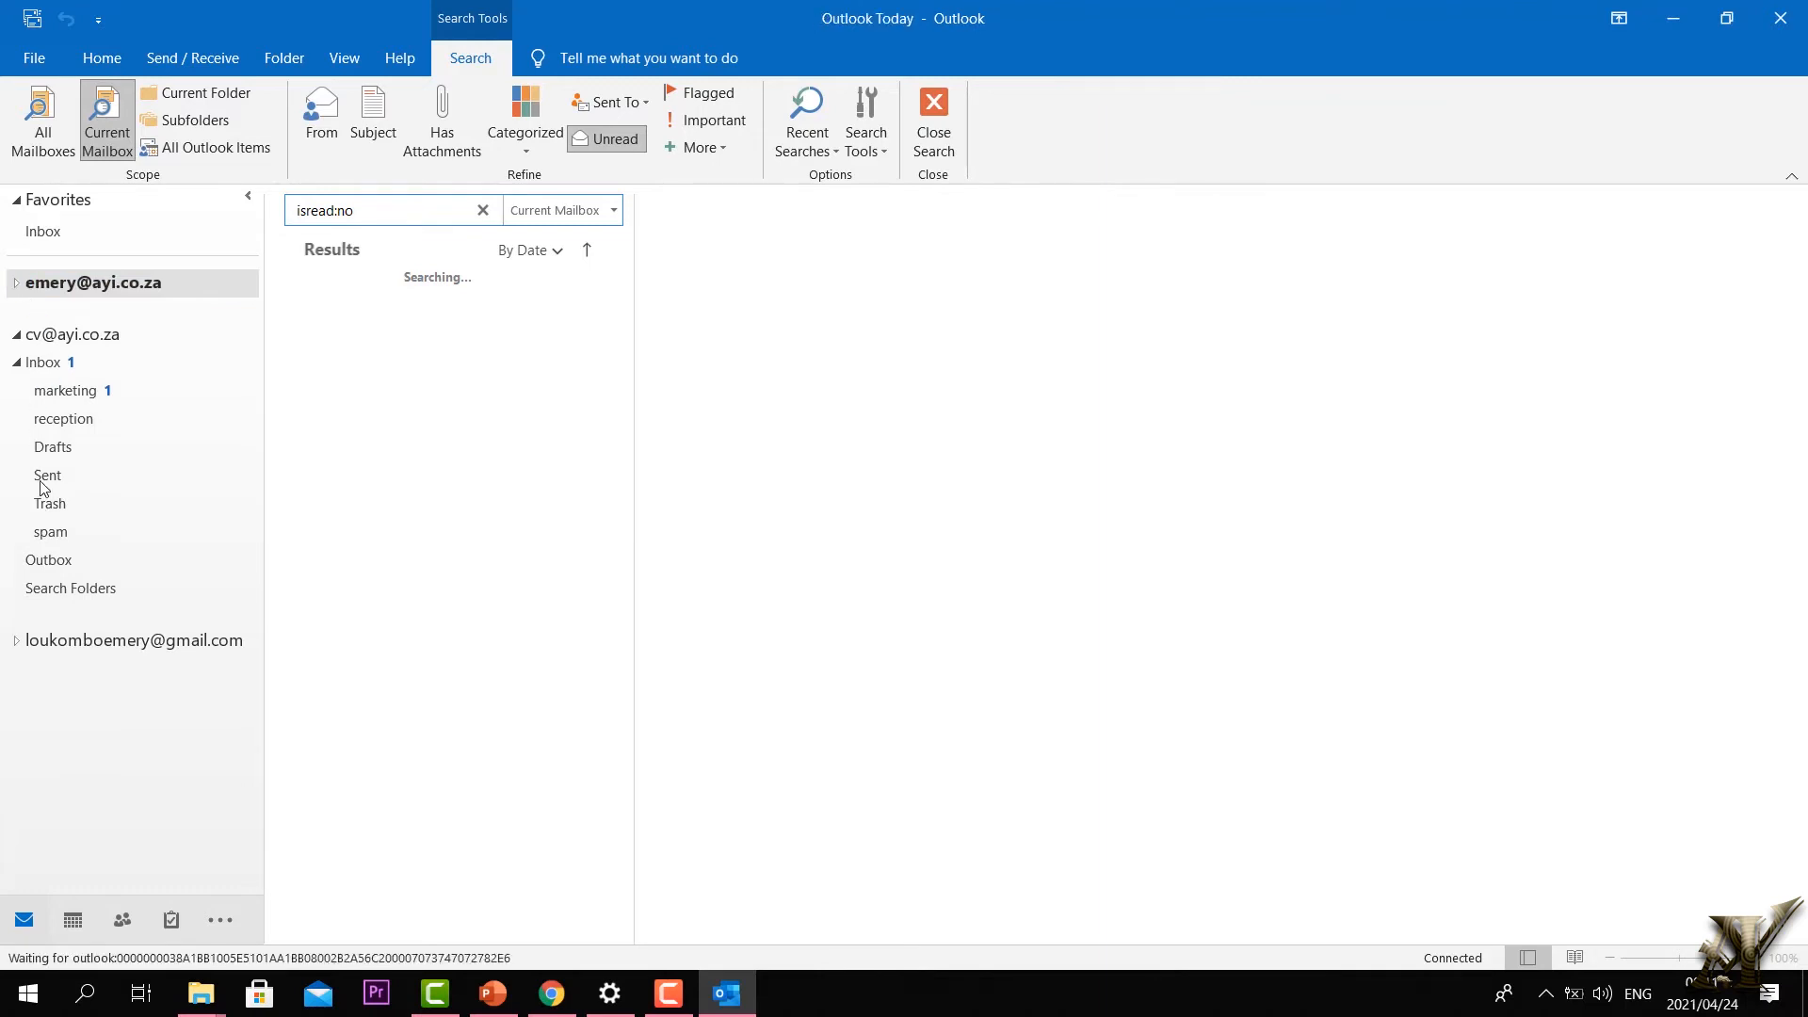
pyautogui.click(16, 641)
pyautogui.click(52, 672)
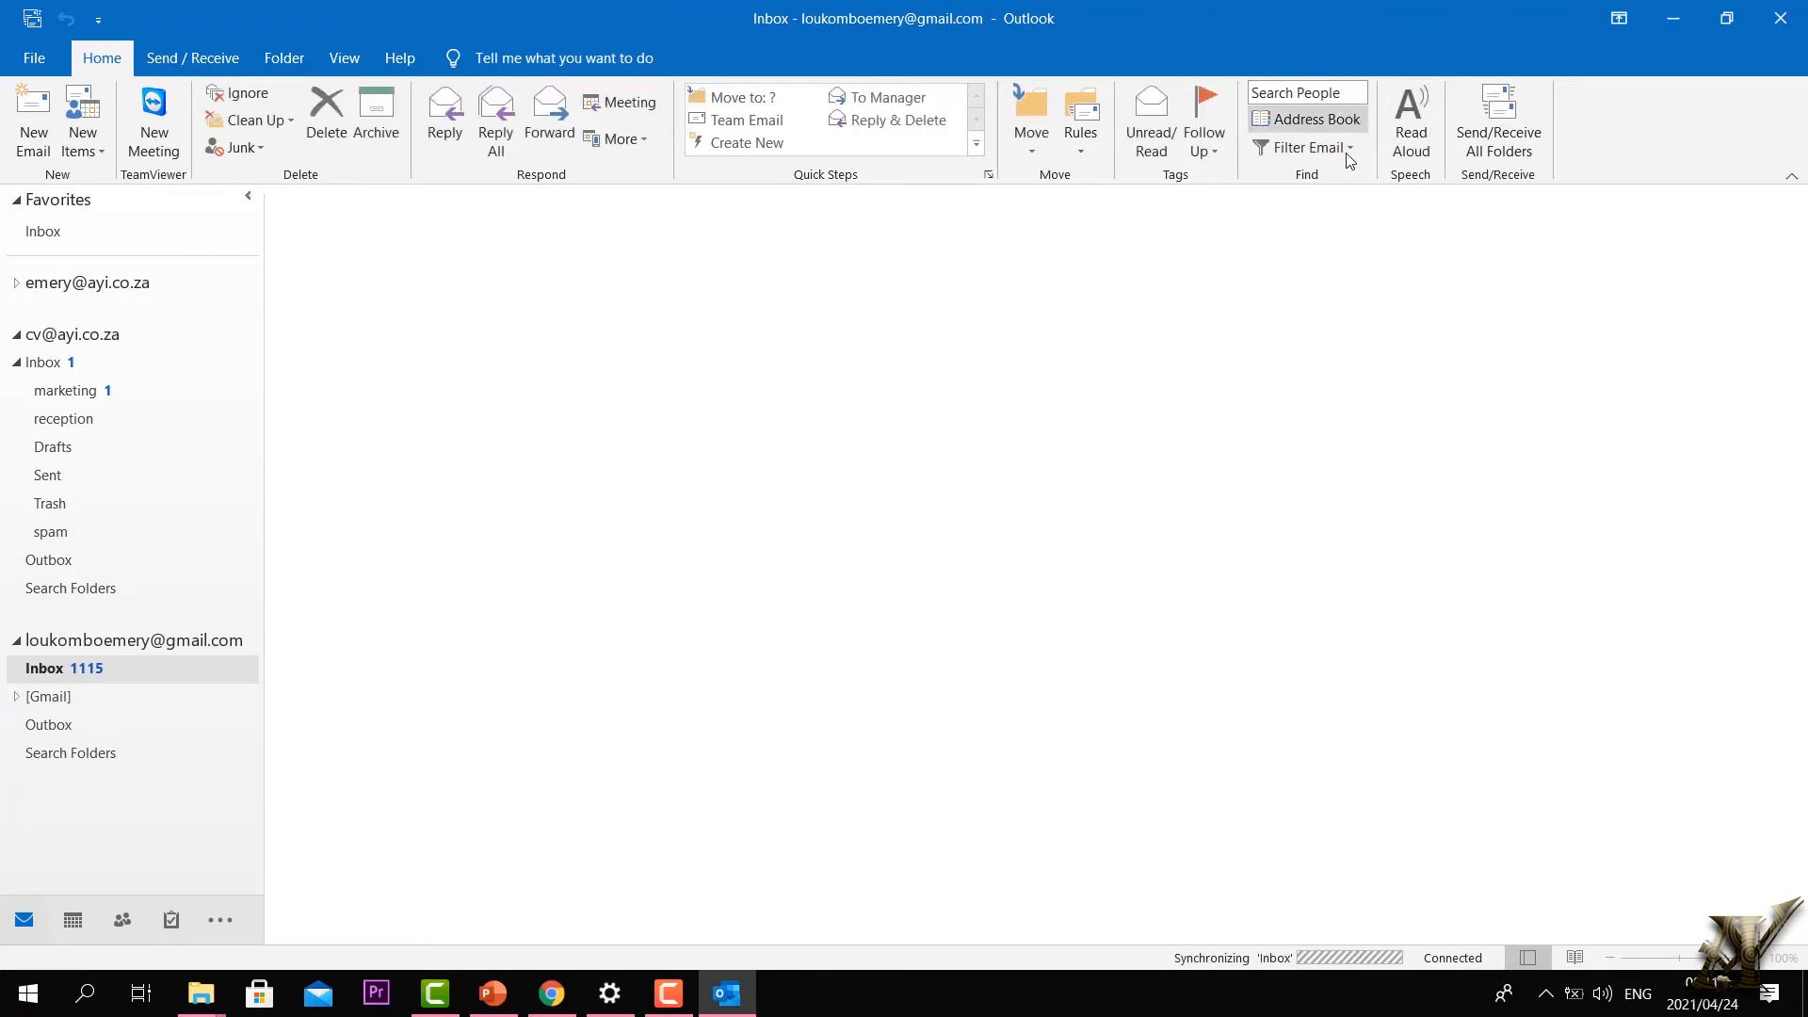
pyautogui.click(1342, 147)
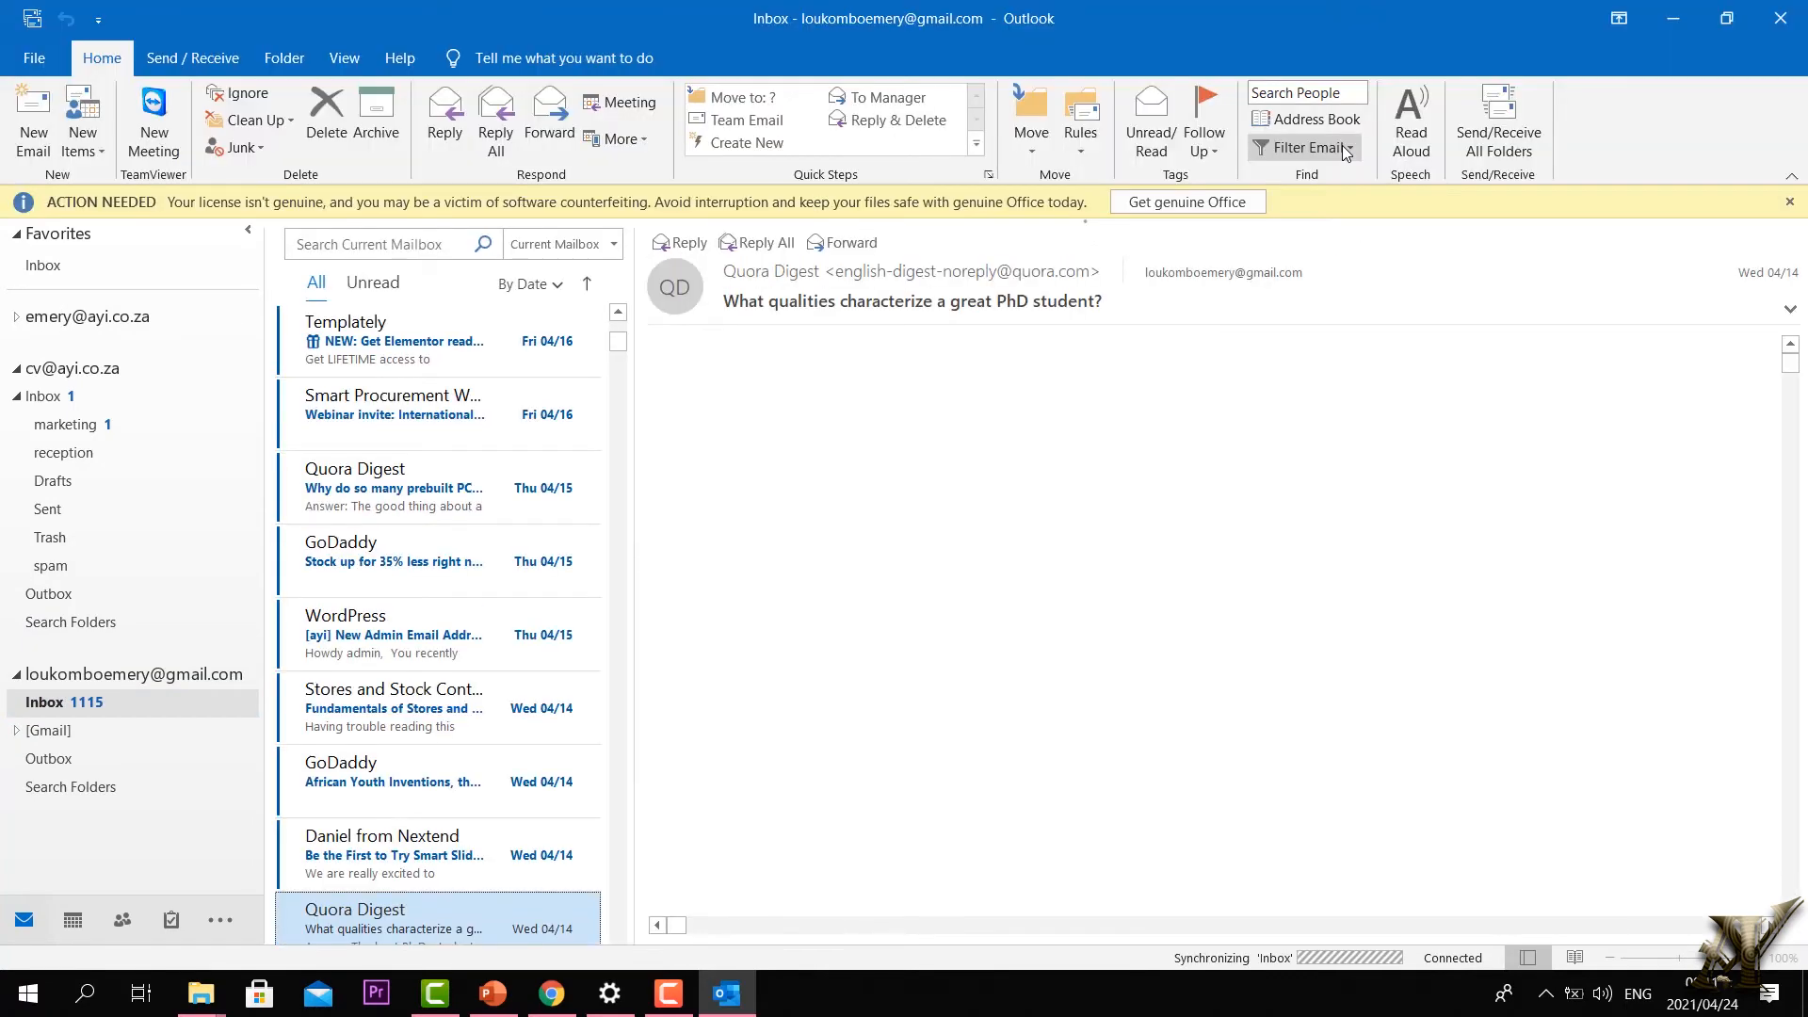
pyautogui.click(1352, 149)
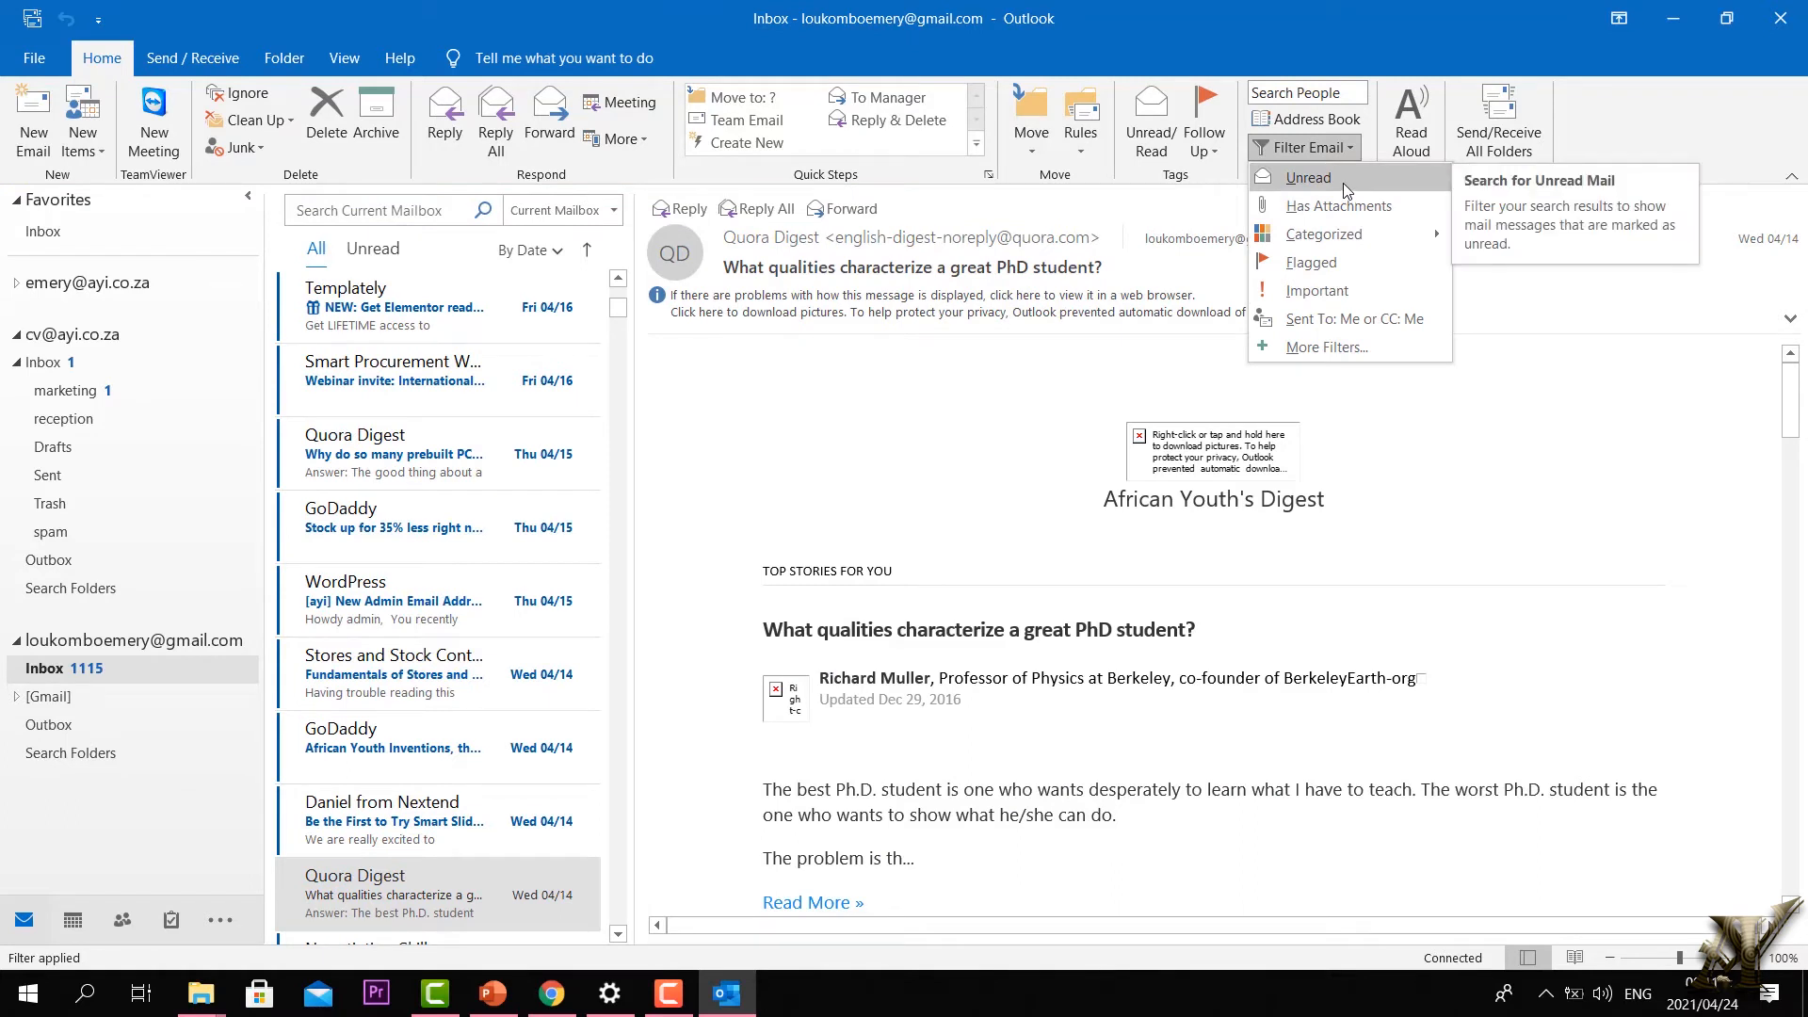
pyautogui.click(1343, 179)
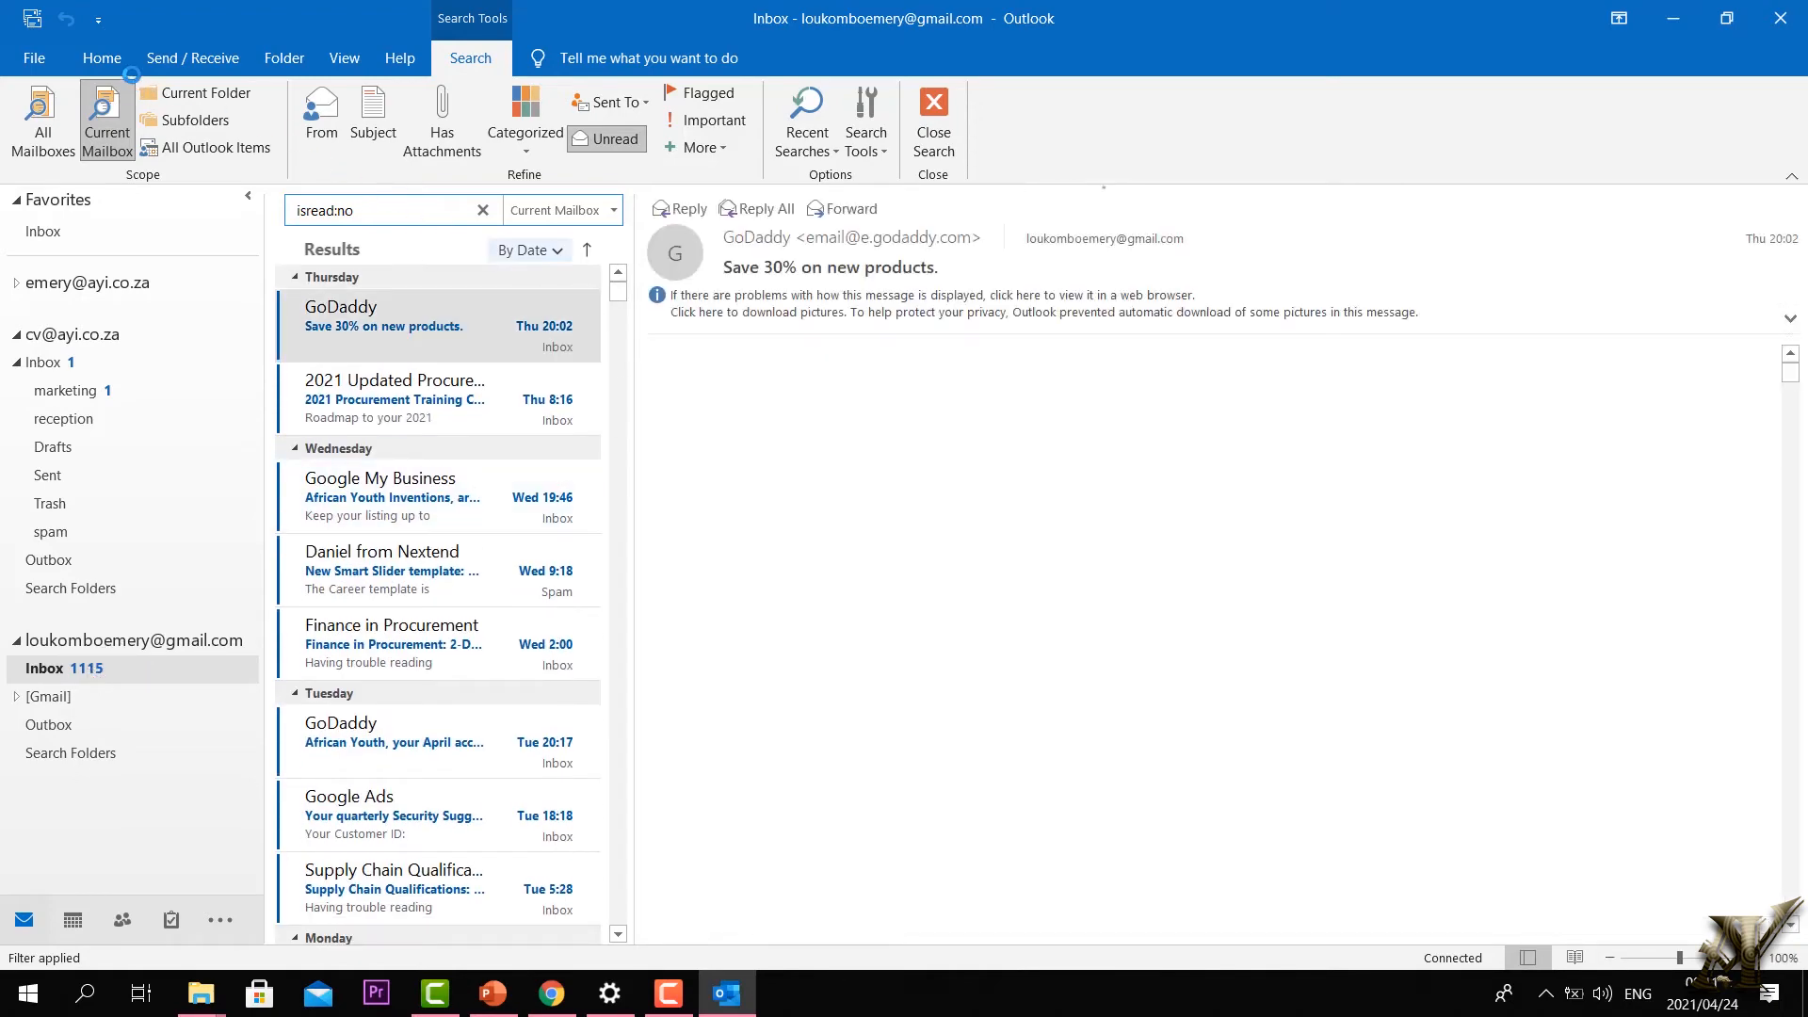
# Step: Narrow the unread search to mail with attachments, then clear it by selecting the Gmail account
pyautogui.click(100, 58)
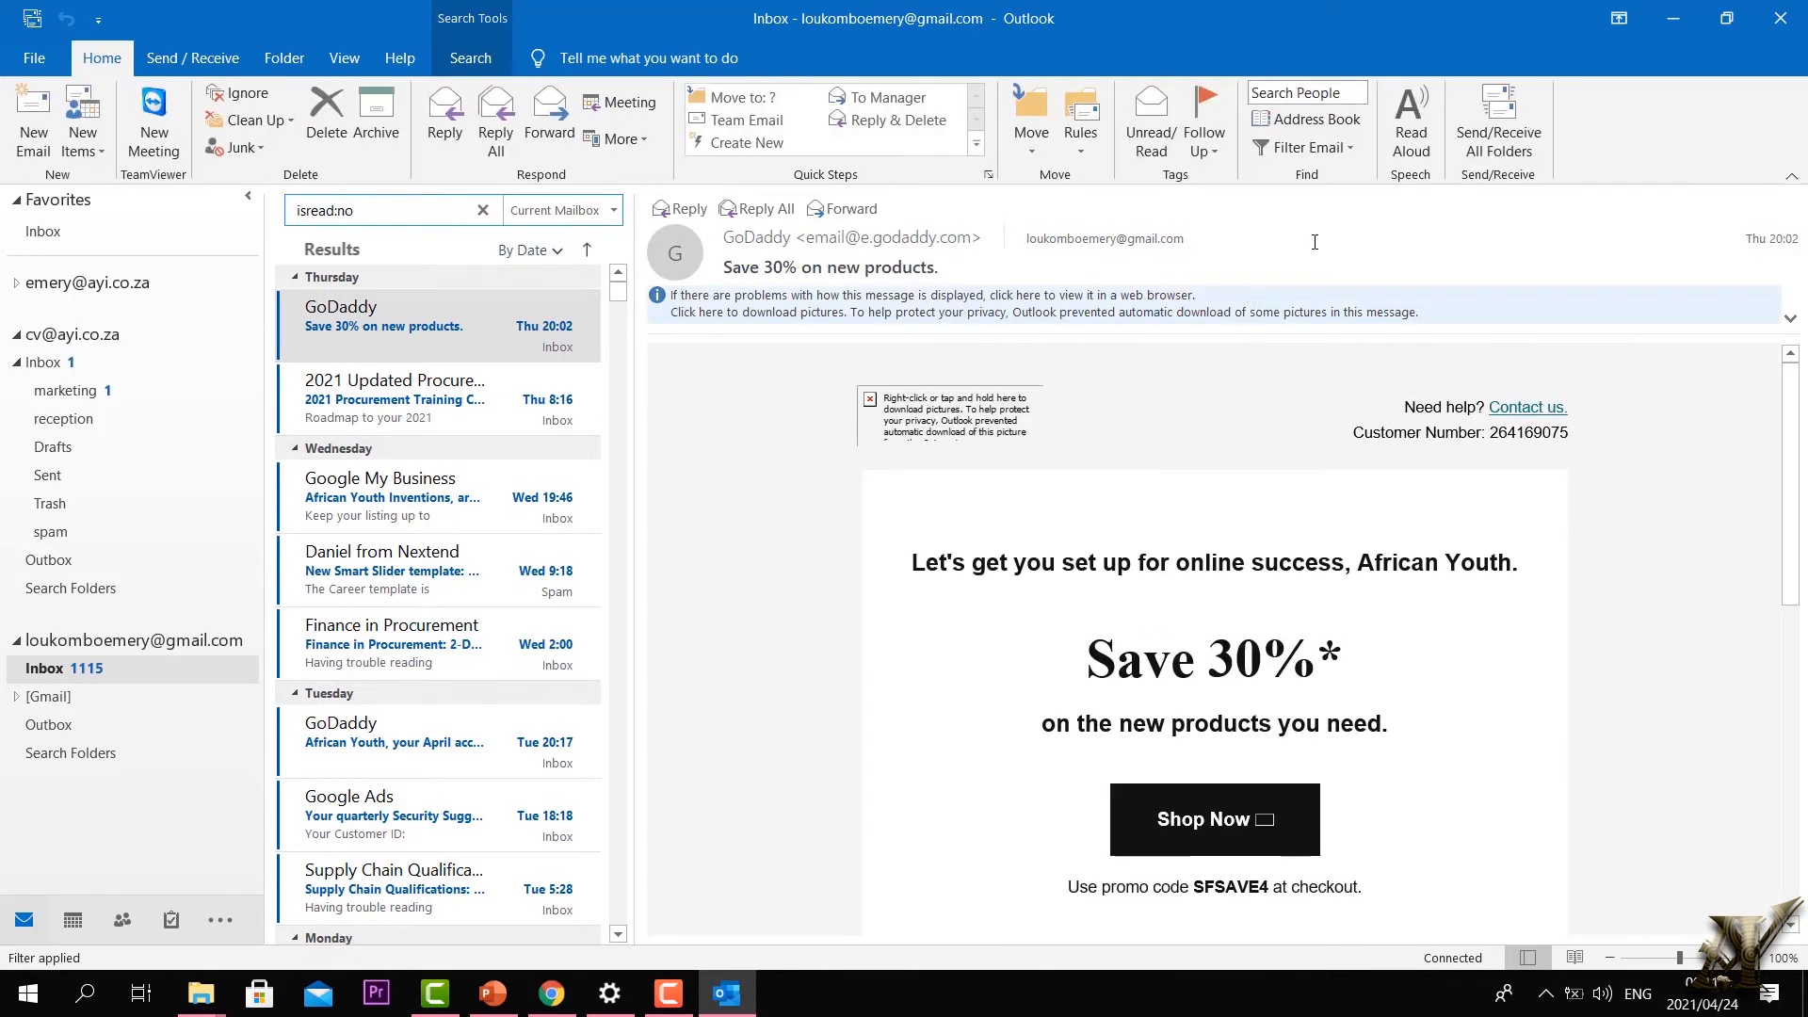
pyautogui.click(1355, 149)
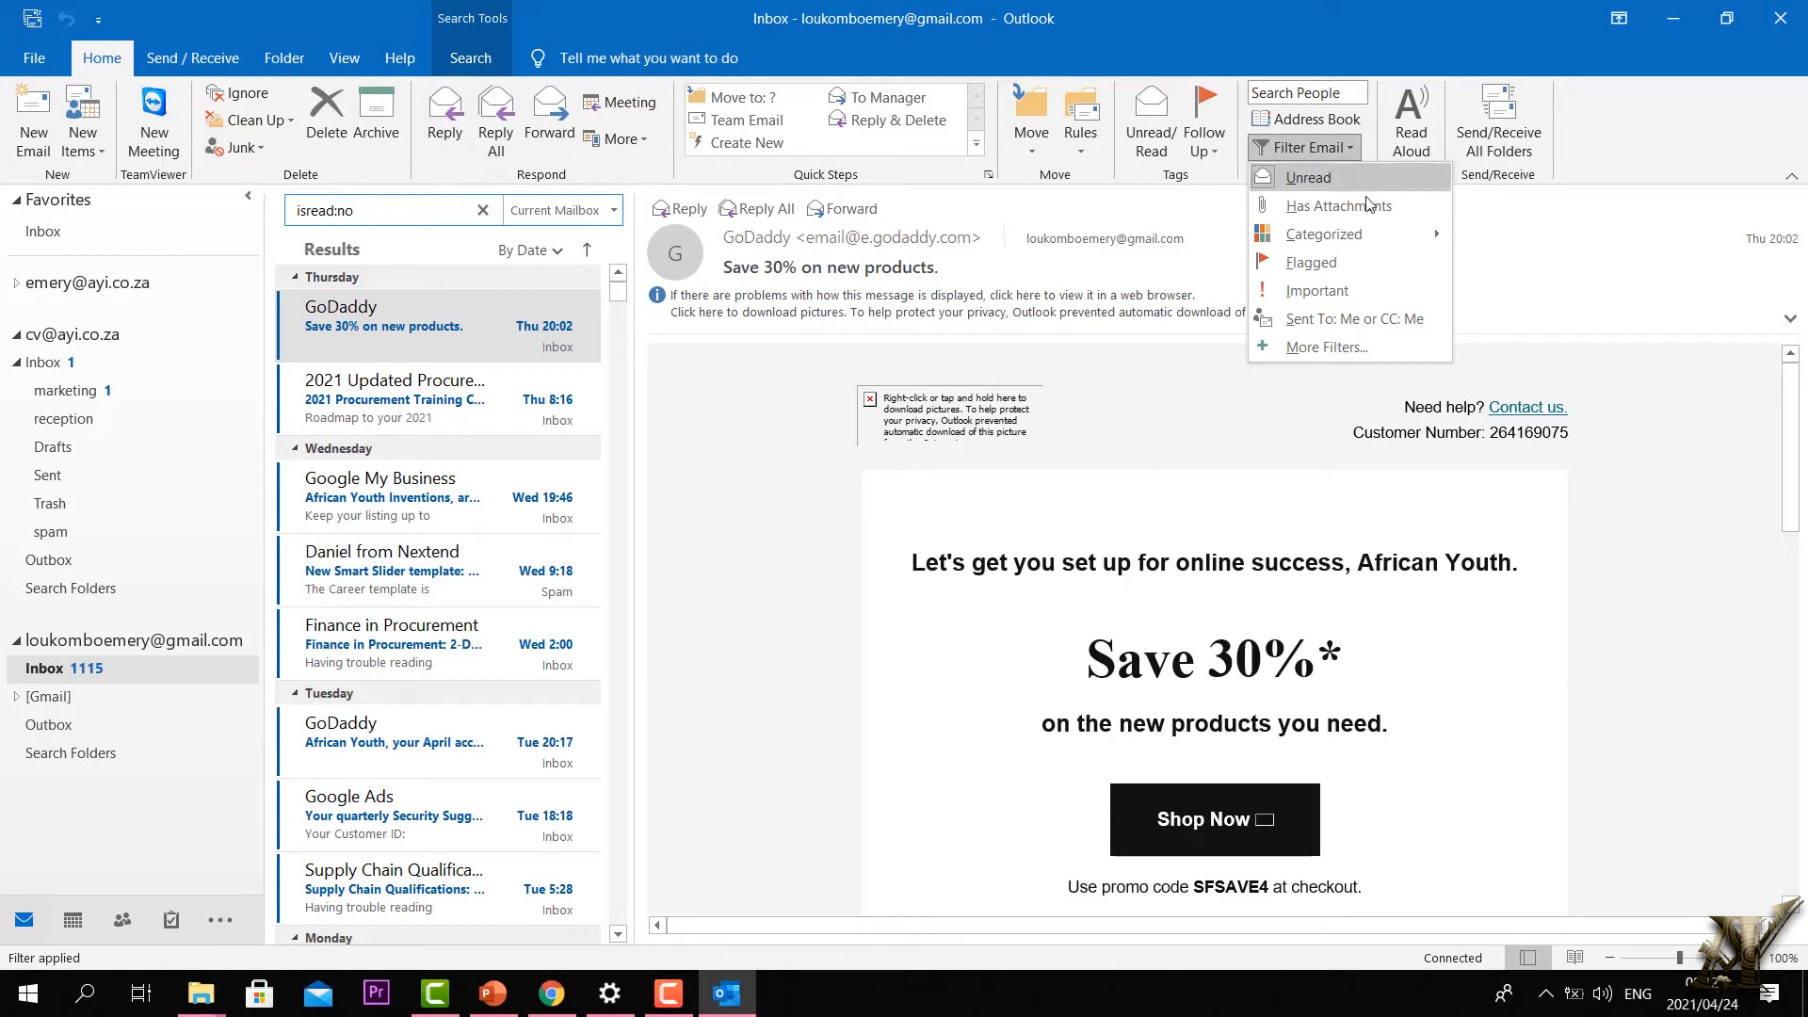
pyautogui.click(1340, 207)
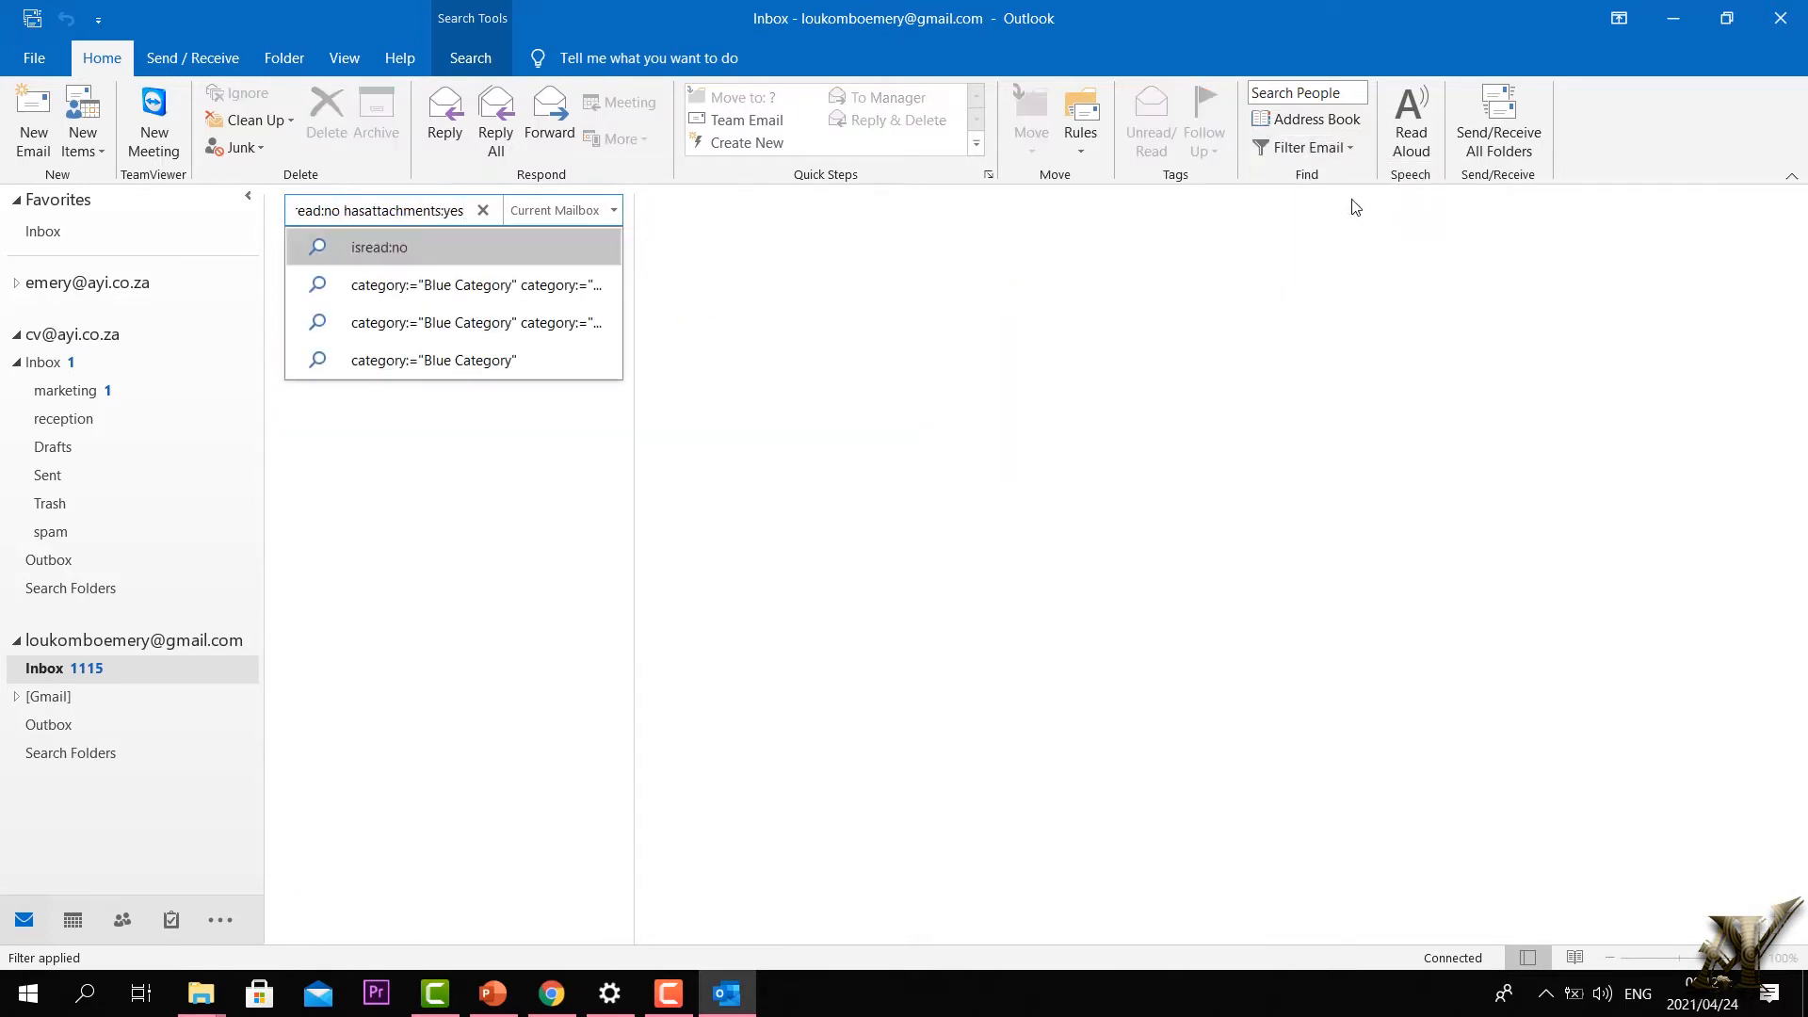
pyautogui.click(81, 648)
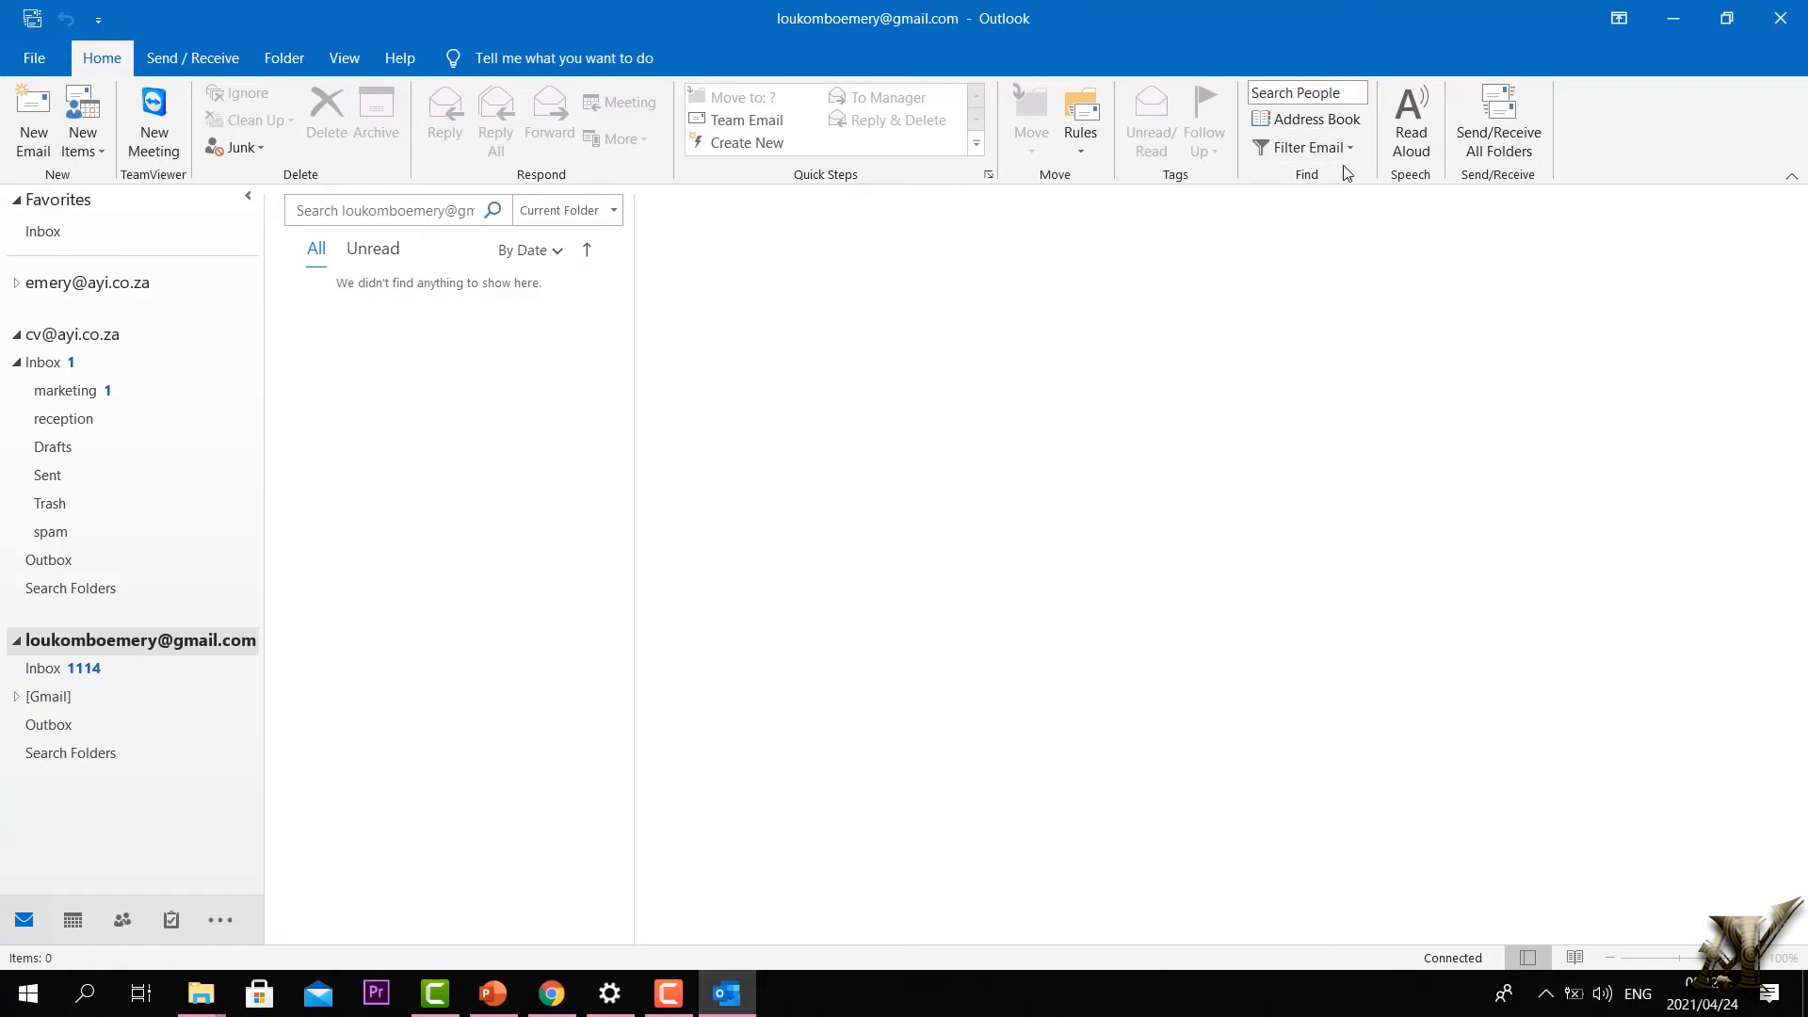
# Step: Filter the marketing/reception account's Inbox to messages with attachments and review the results
pyautogui.click(68, 370)
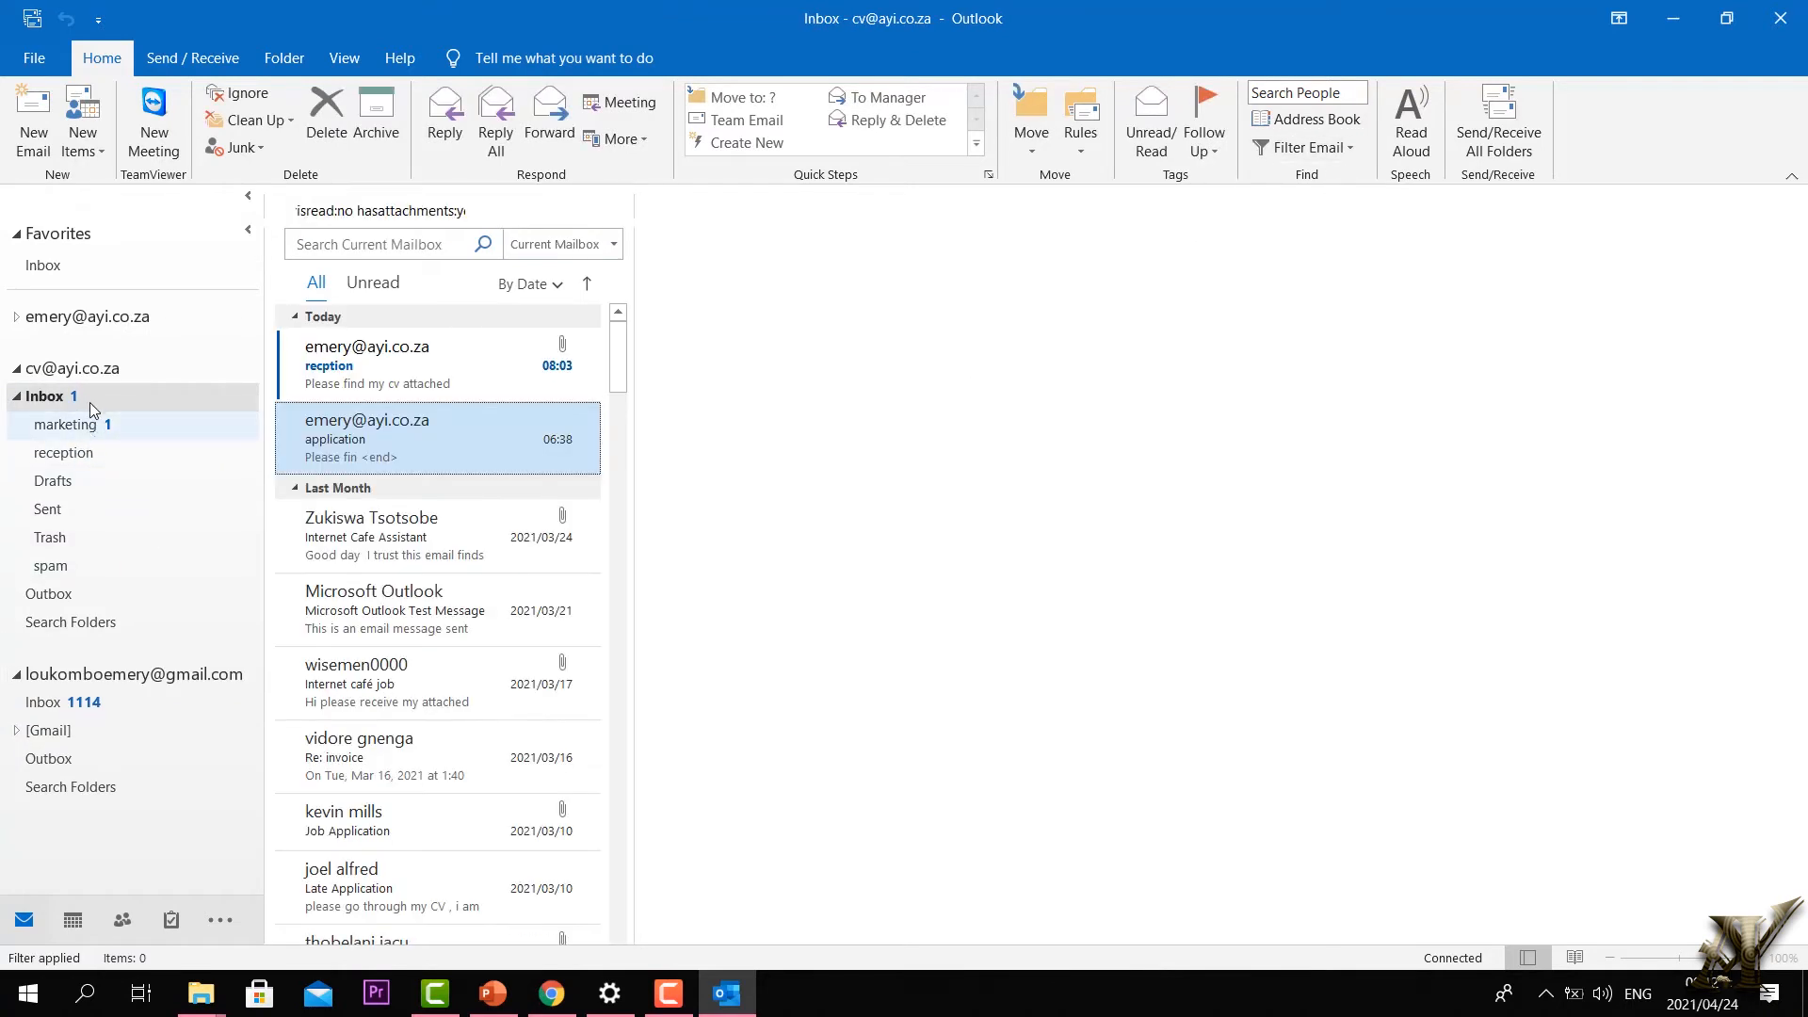
pyautogui.click(1313, 148)
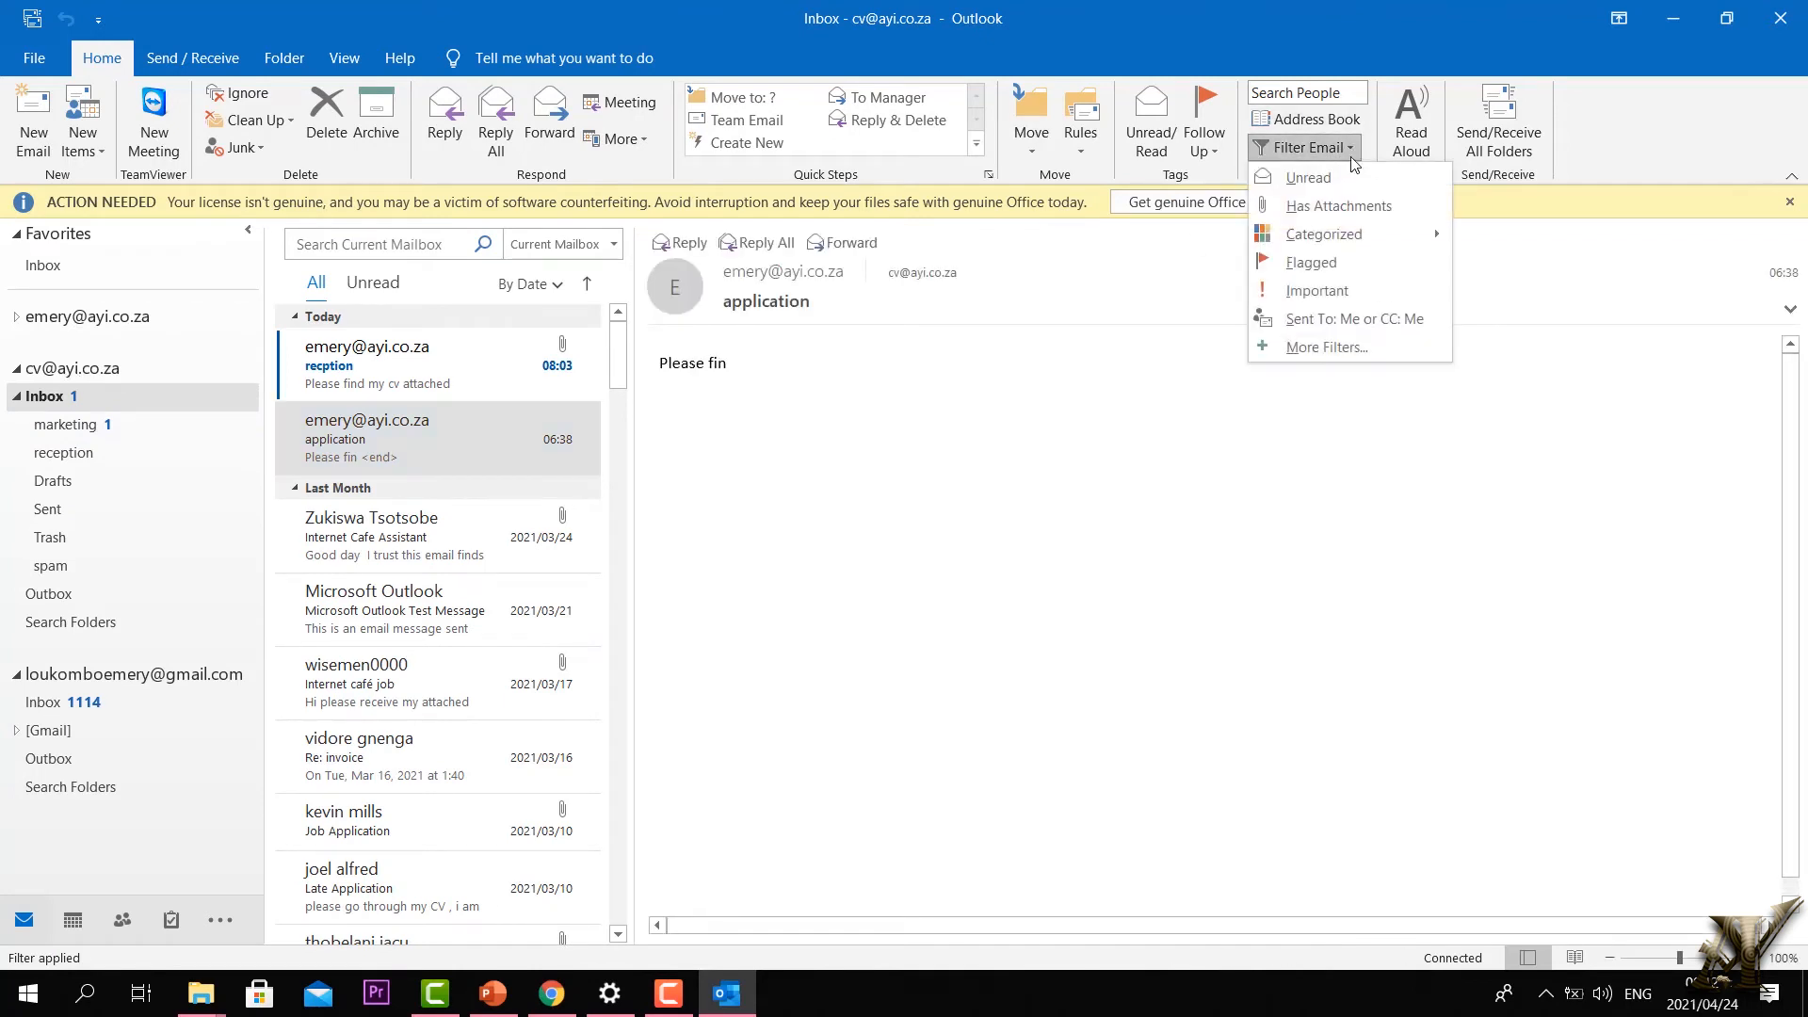
pyautogui.click(1352, 207)
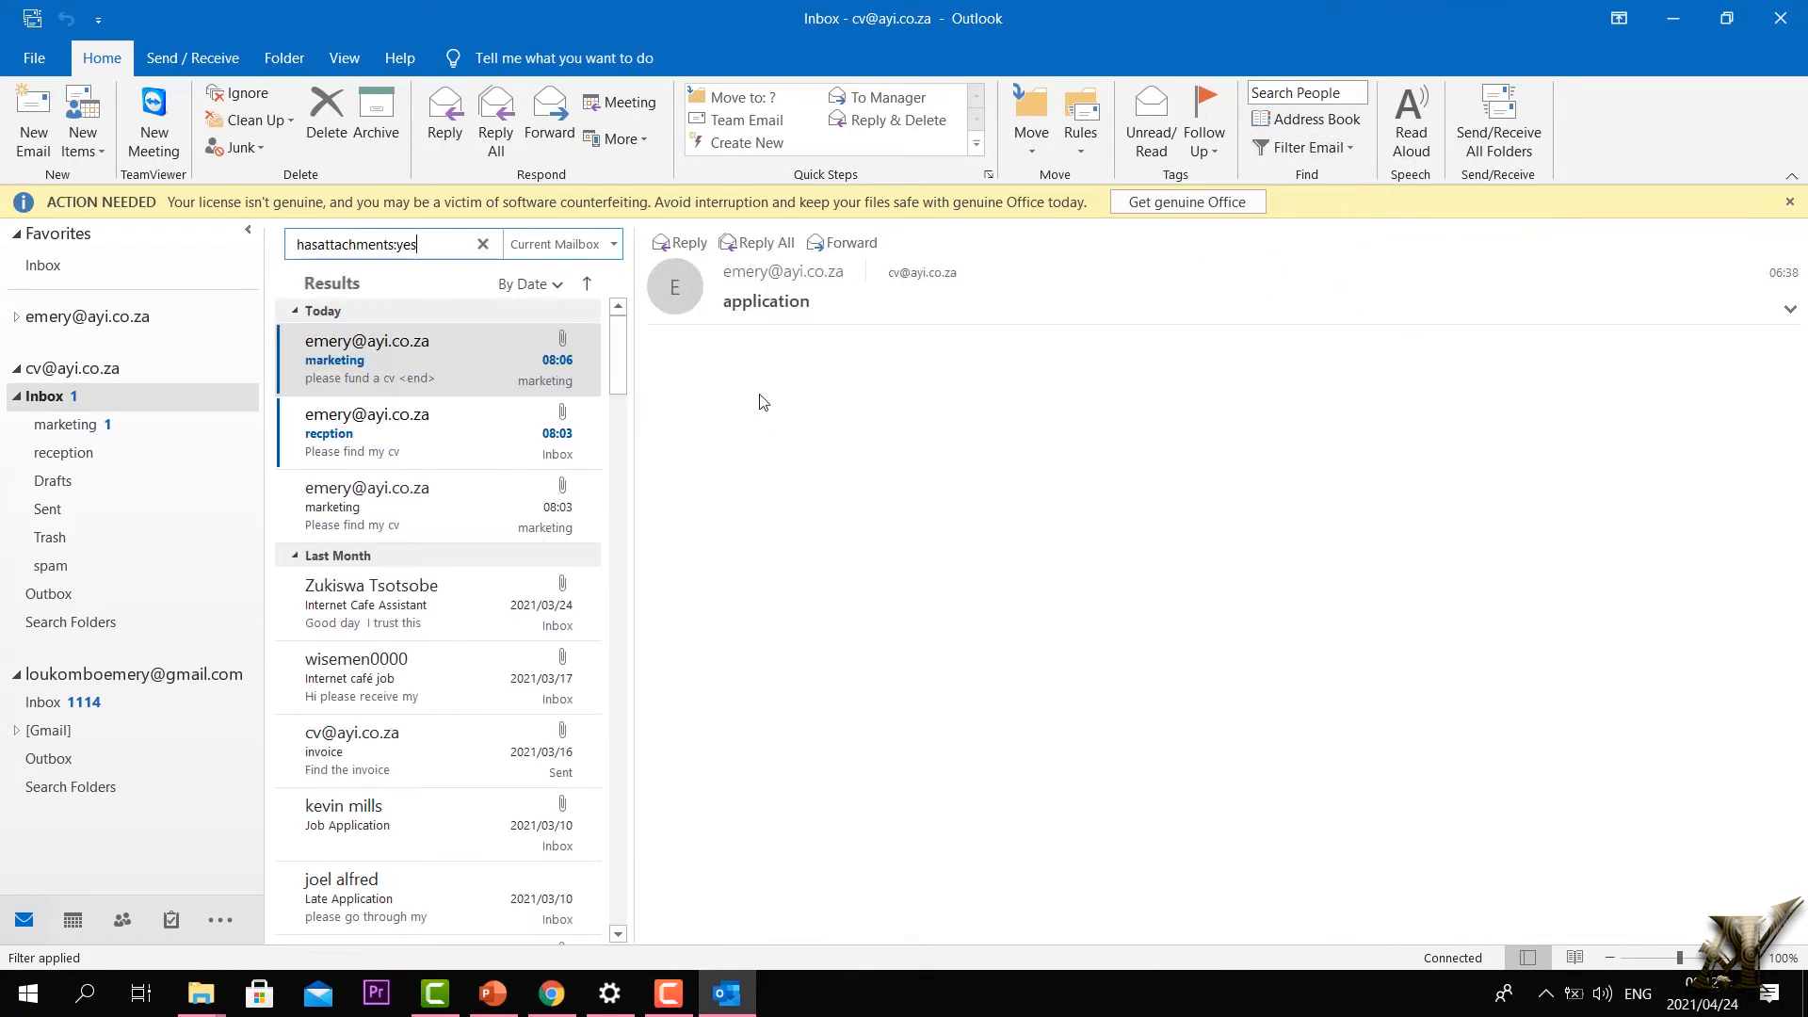
pyautogui.scroll(-10, 448, 452)
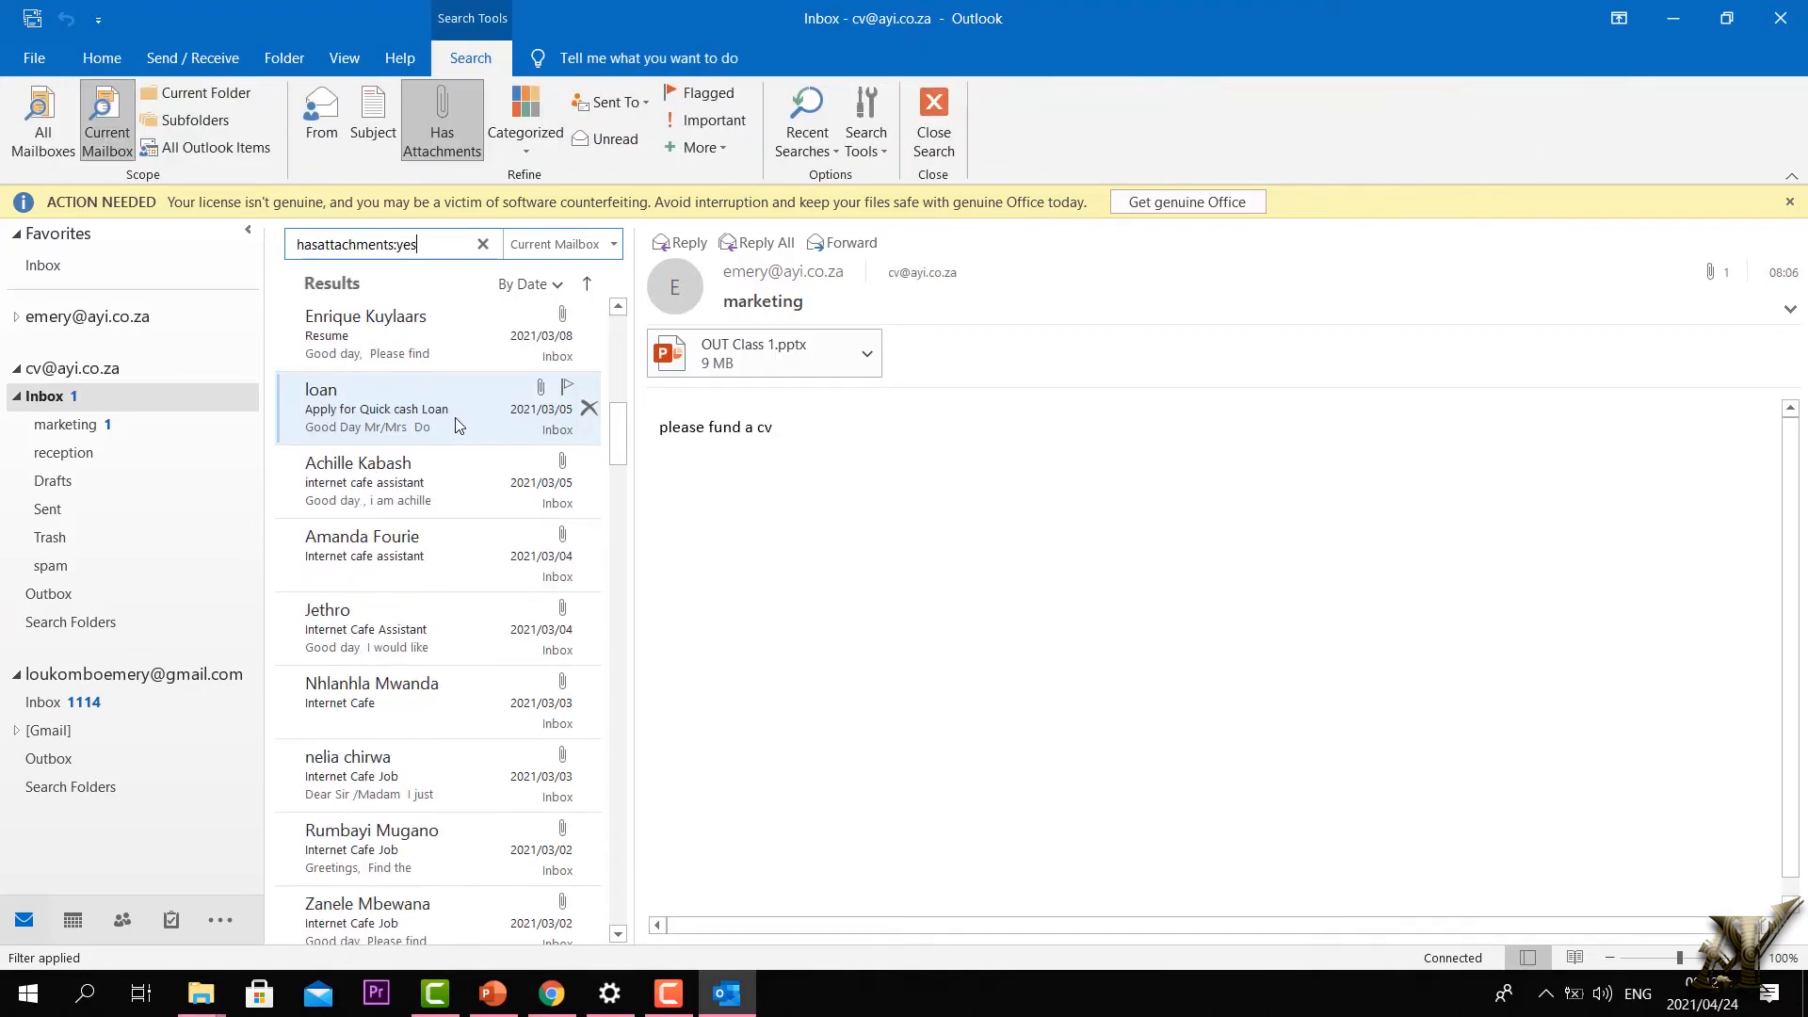
pyautogui.scroll(-15, 459, 425)
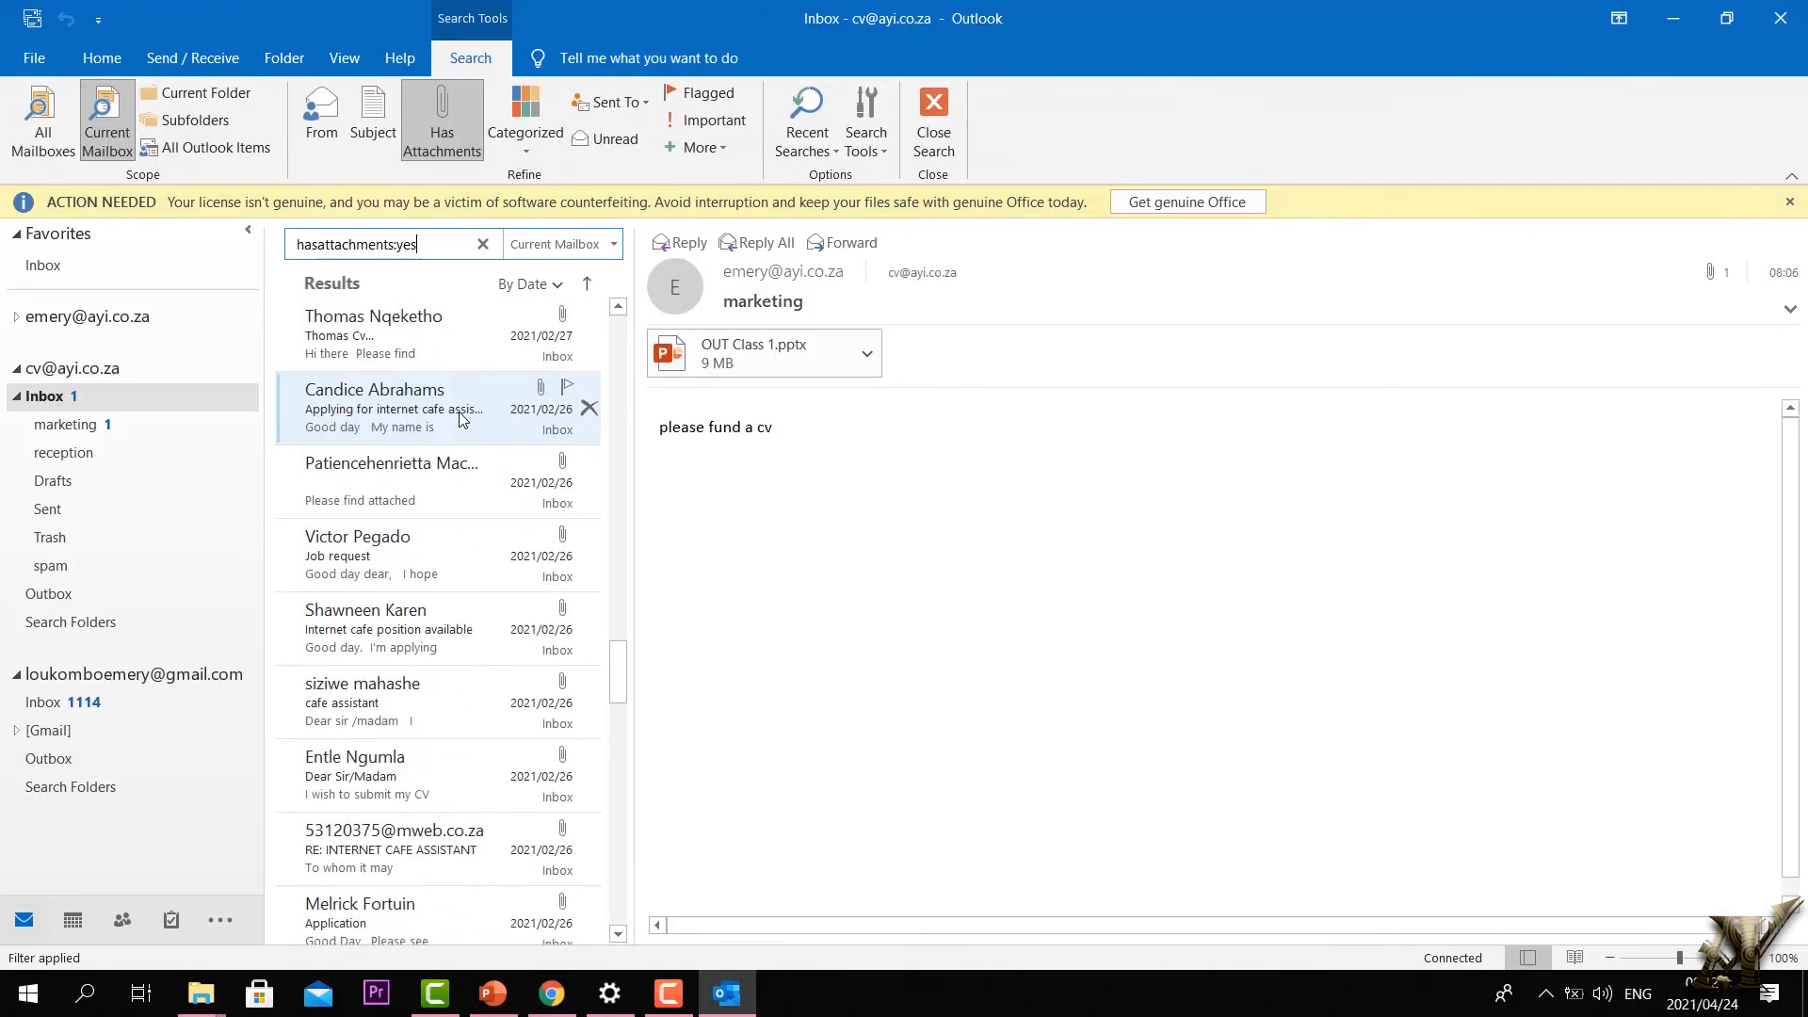
pyautogui.scroll(-5, 462, 414)
pyautogui.click(16, 396)
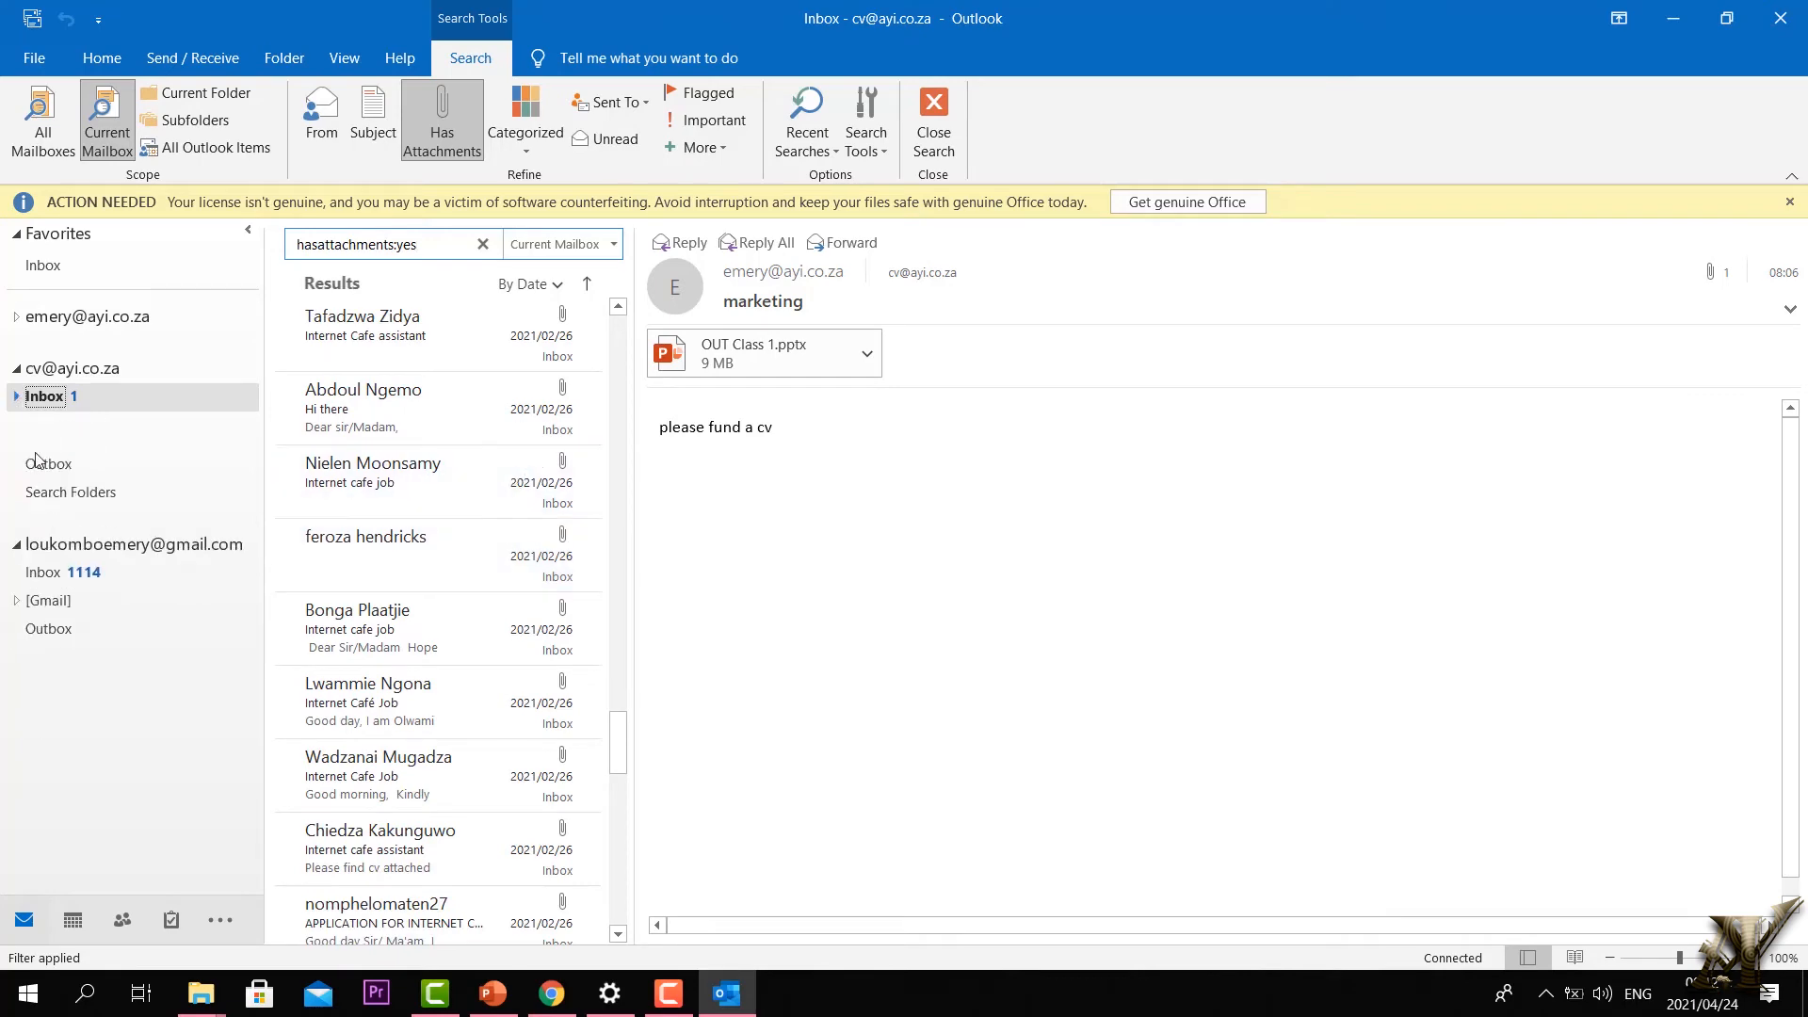
# Step: Show only high-importance mail in the Gmail Inbox, then clear the search
pyautogui.click(58, 534)
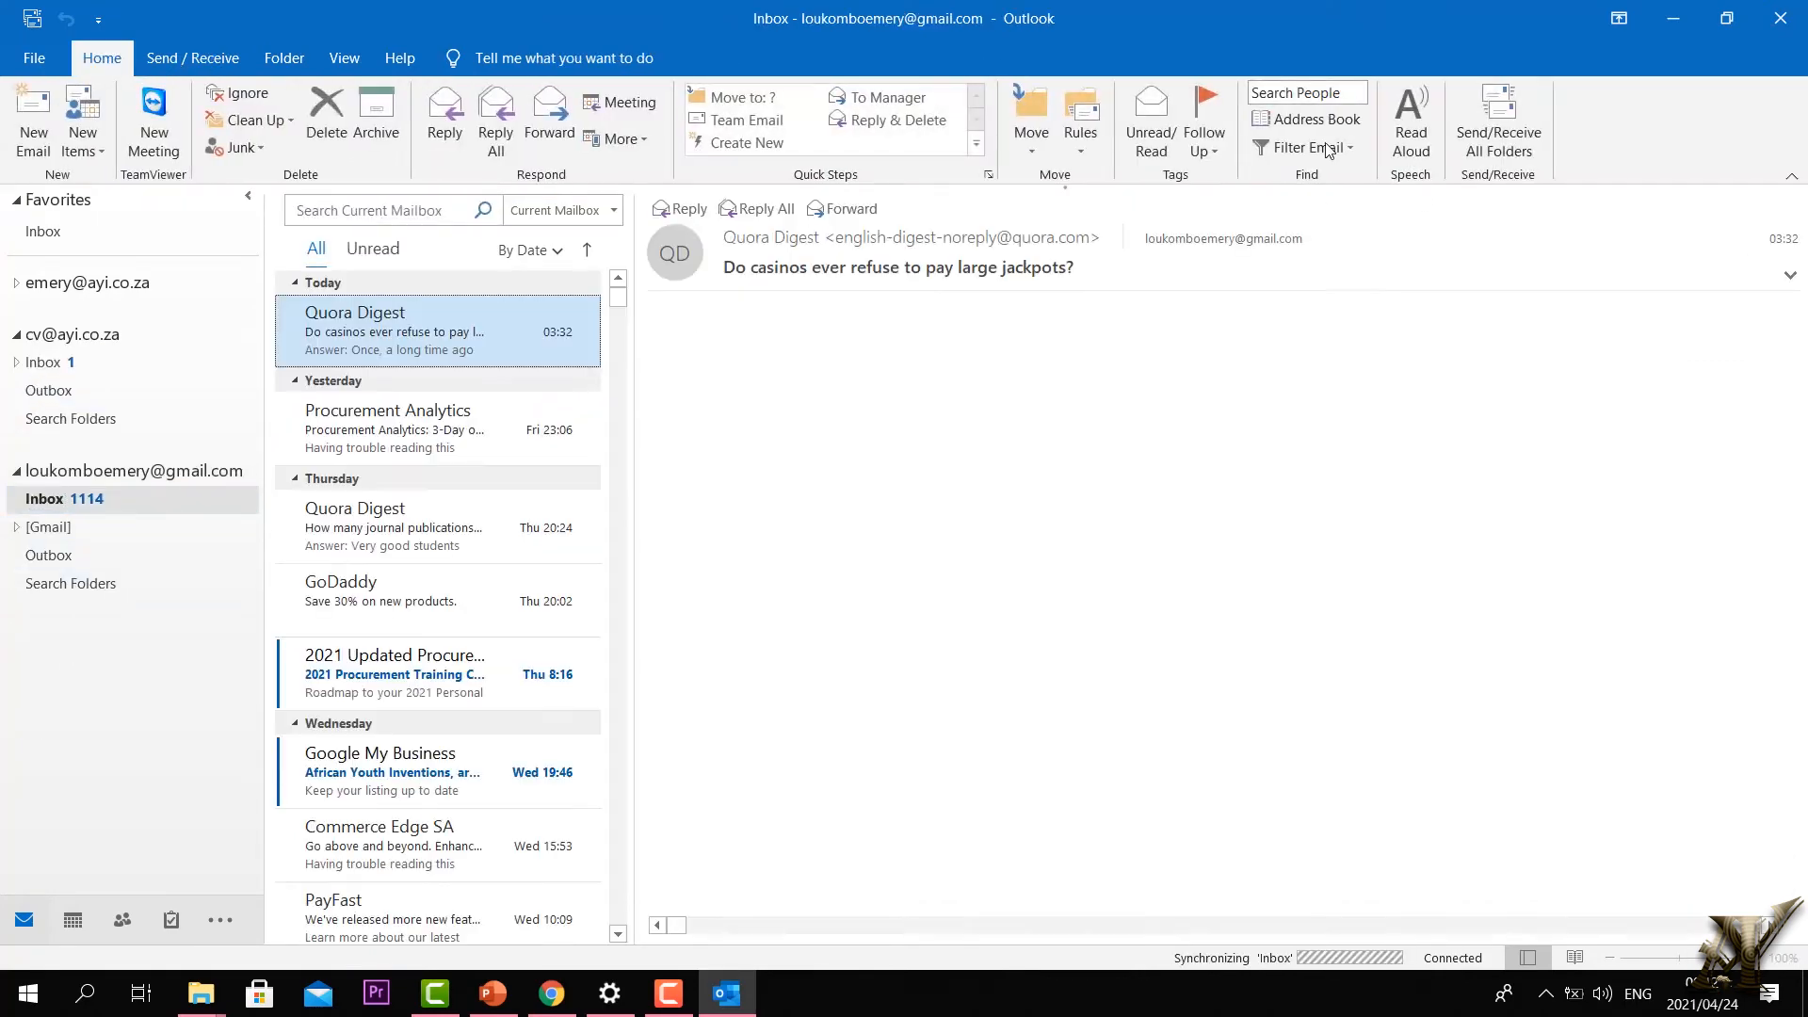
pyautogui.click(1353, 147)
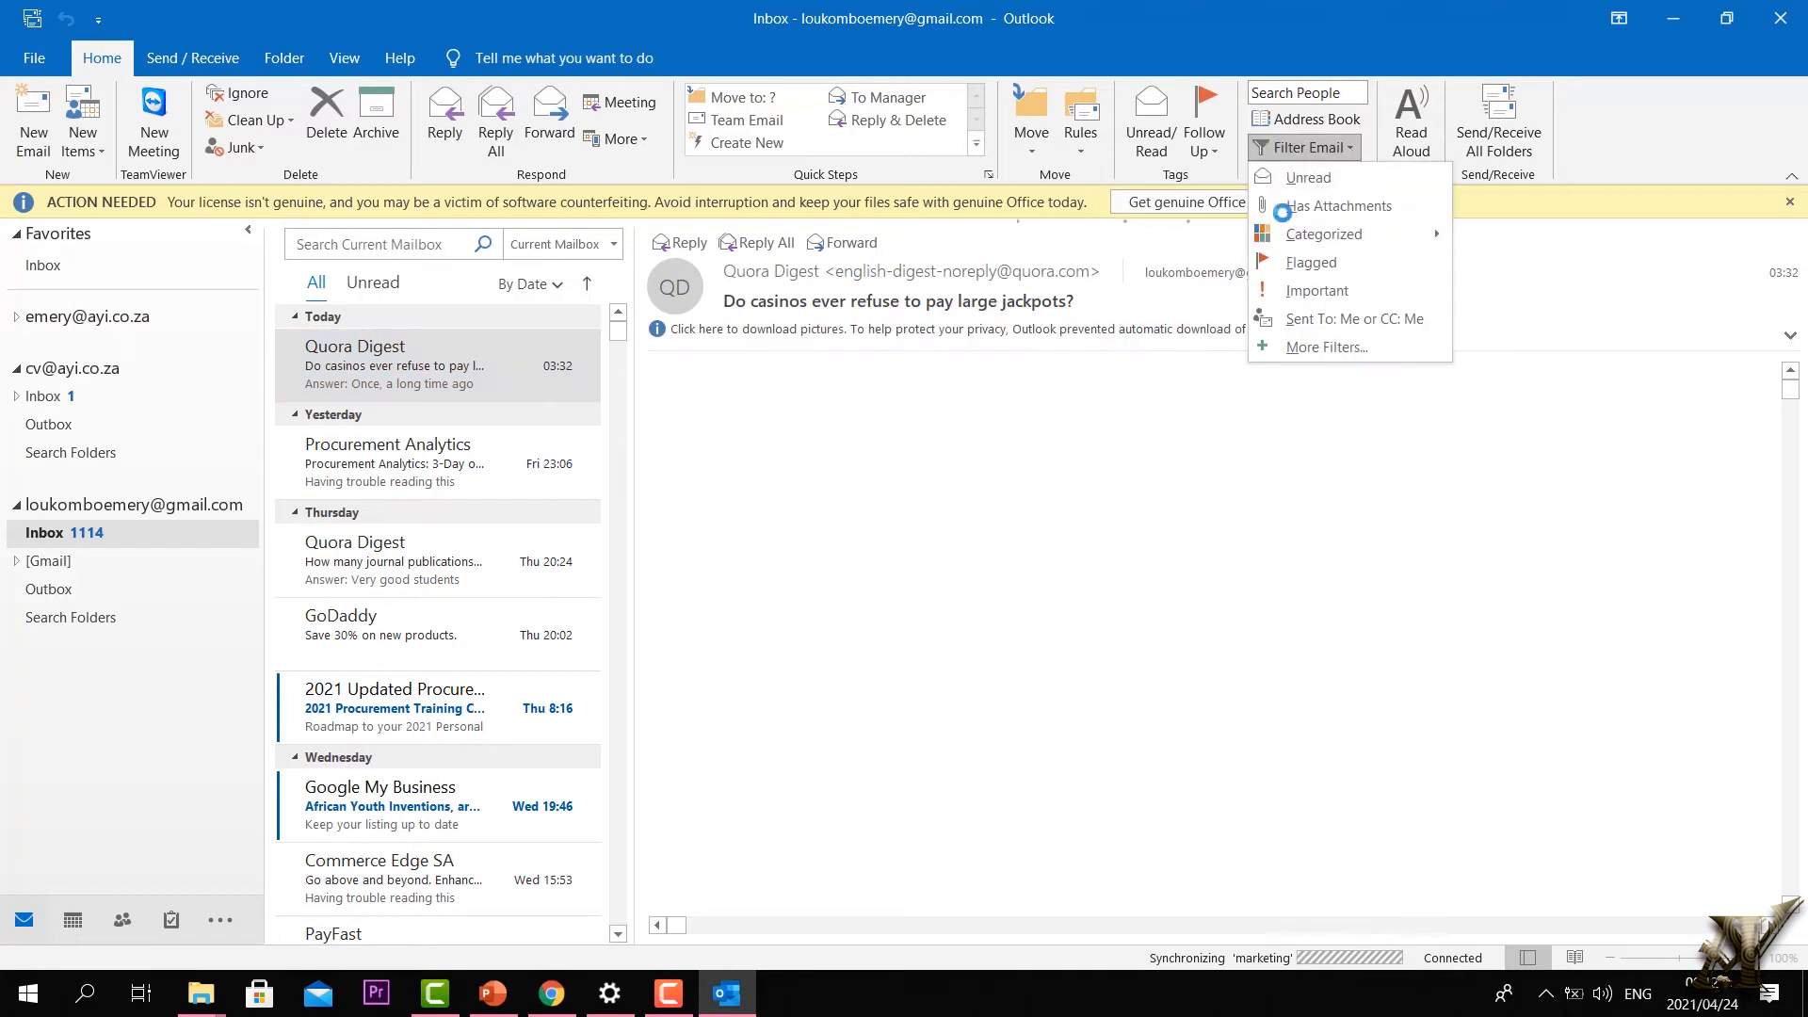
pyautogui.click(1318, 290)
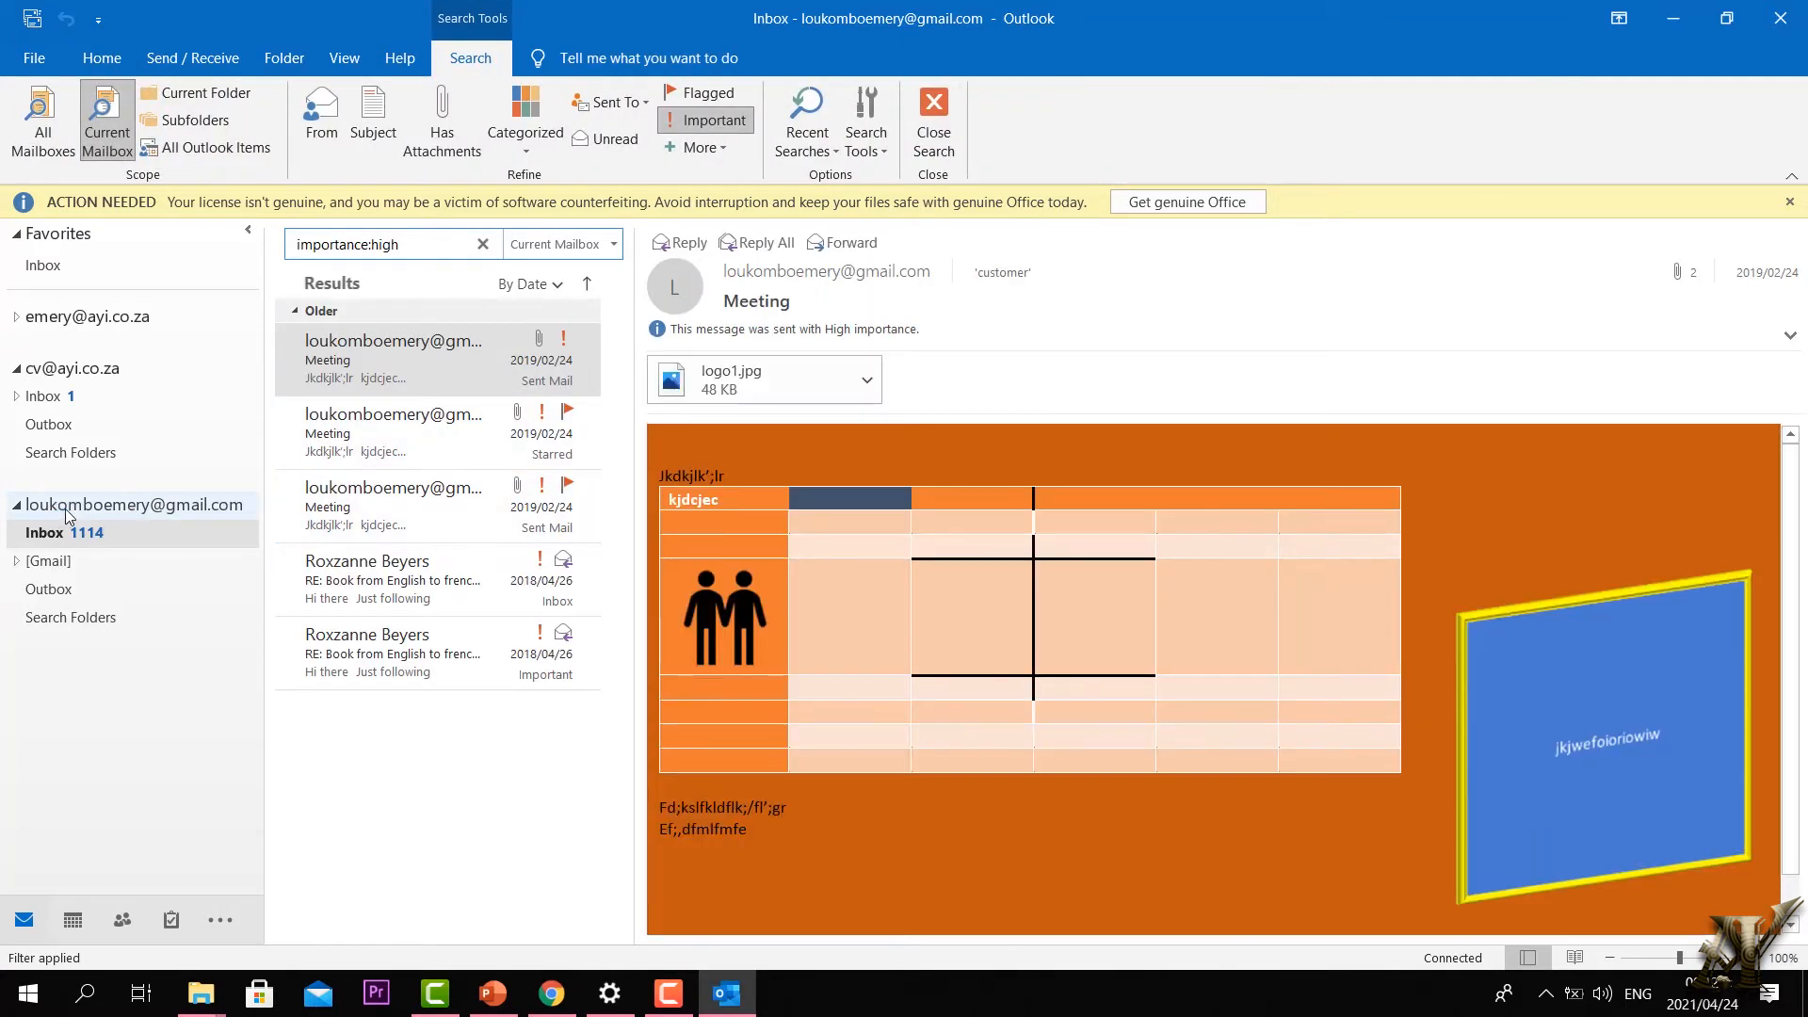
pyautogui.click(59, 509)
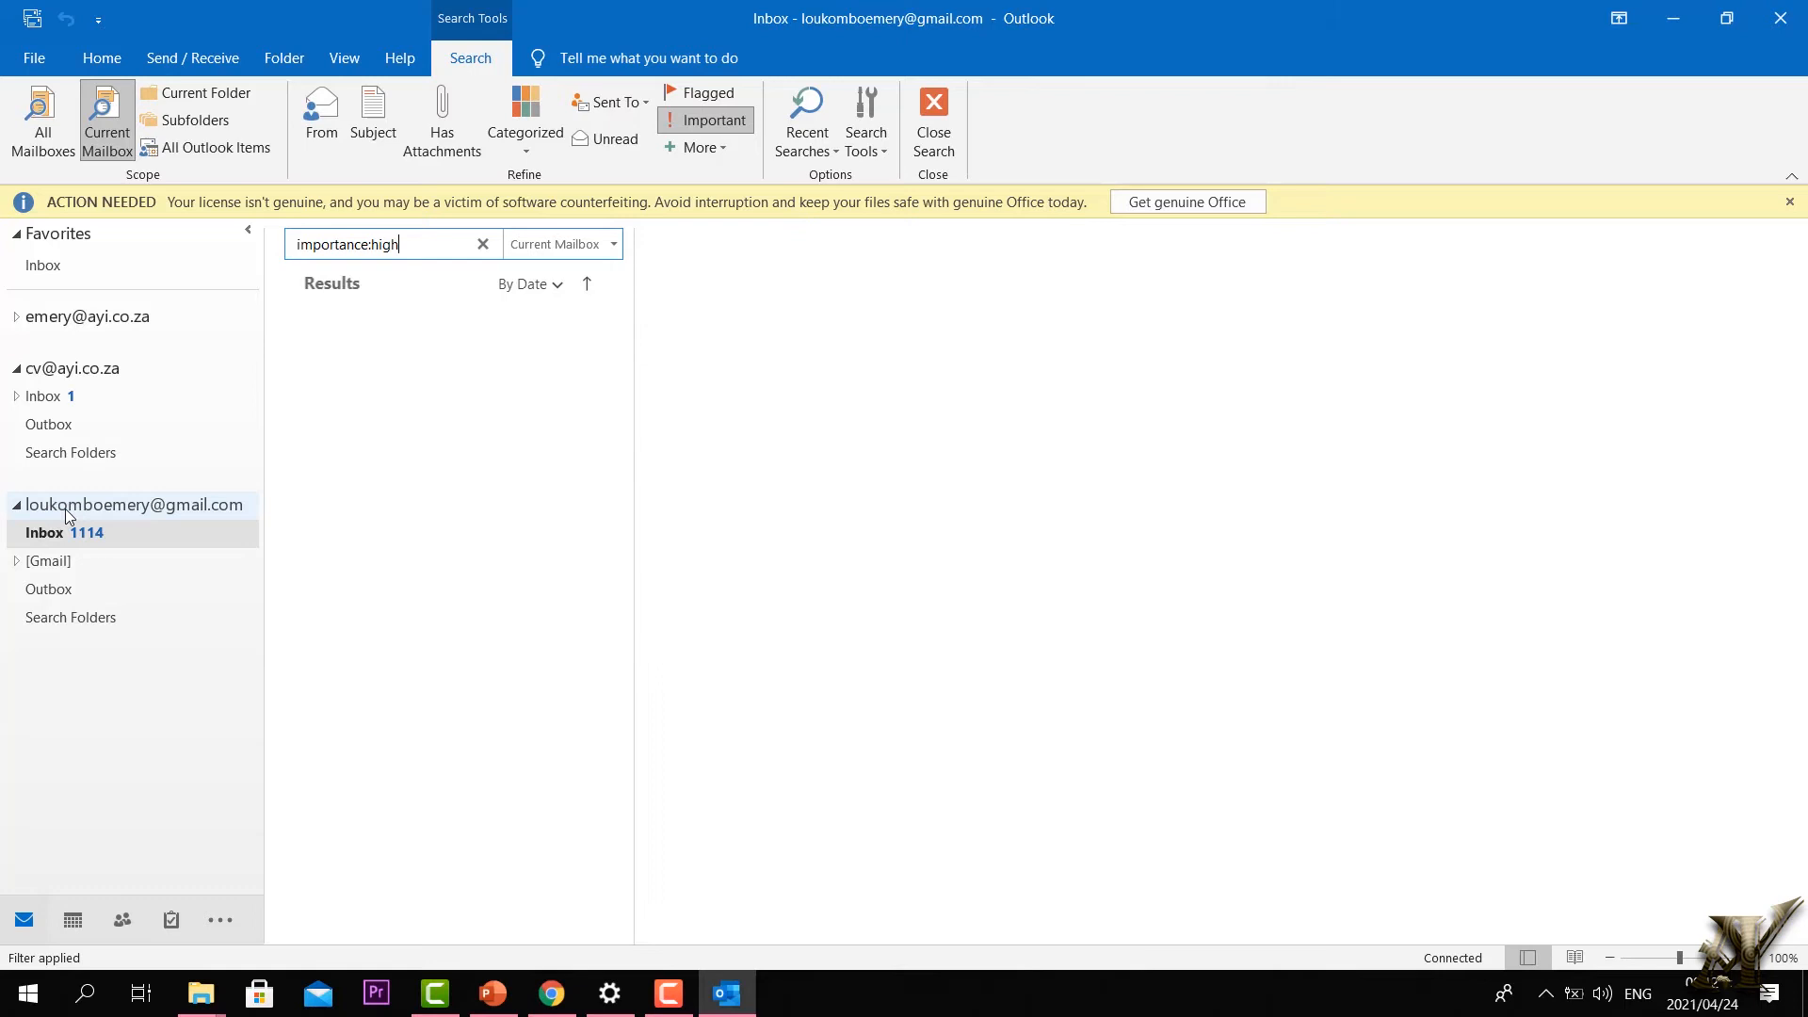
pyautogui.click(17, 369)
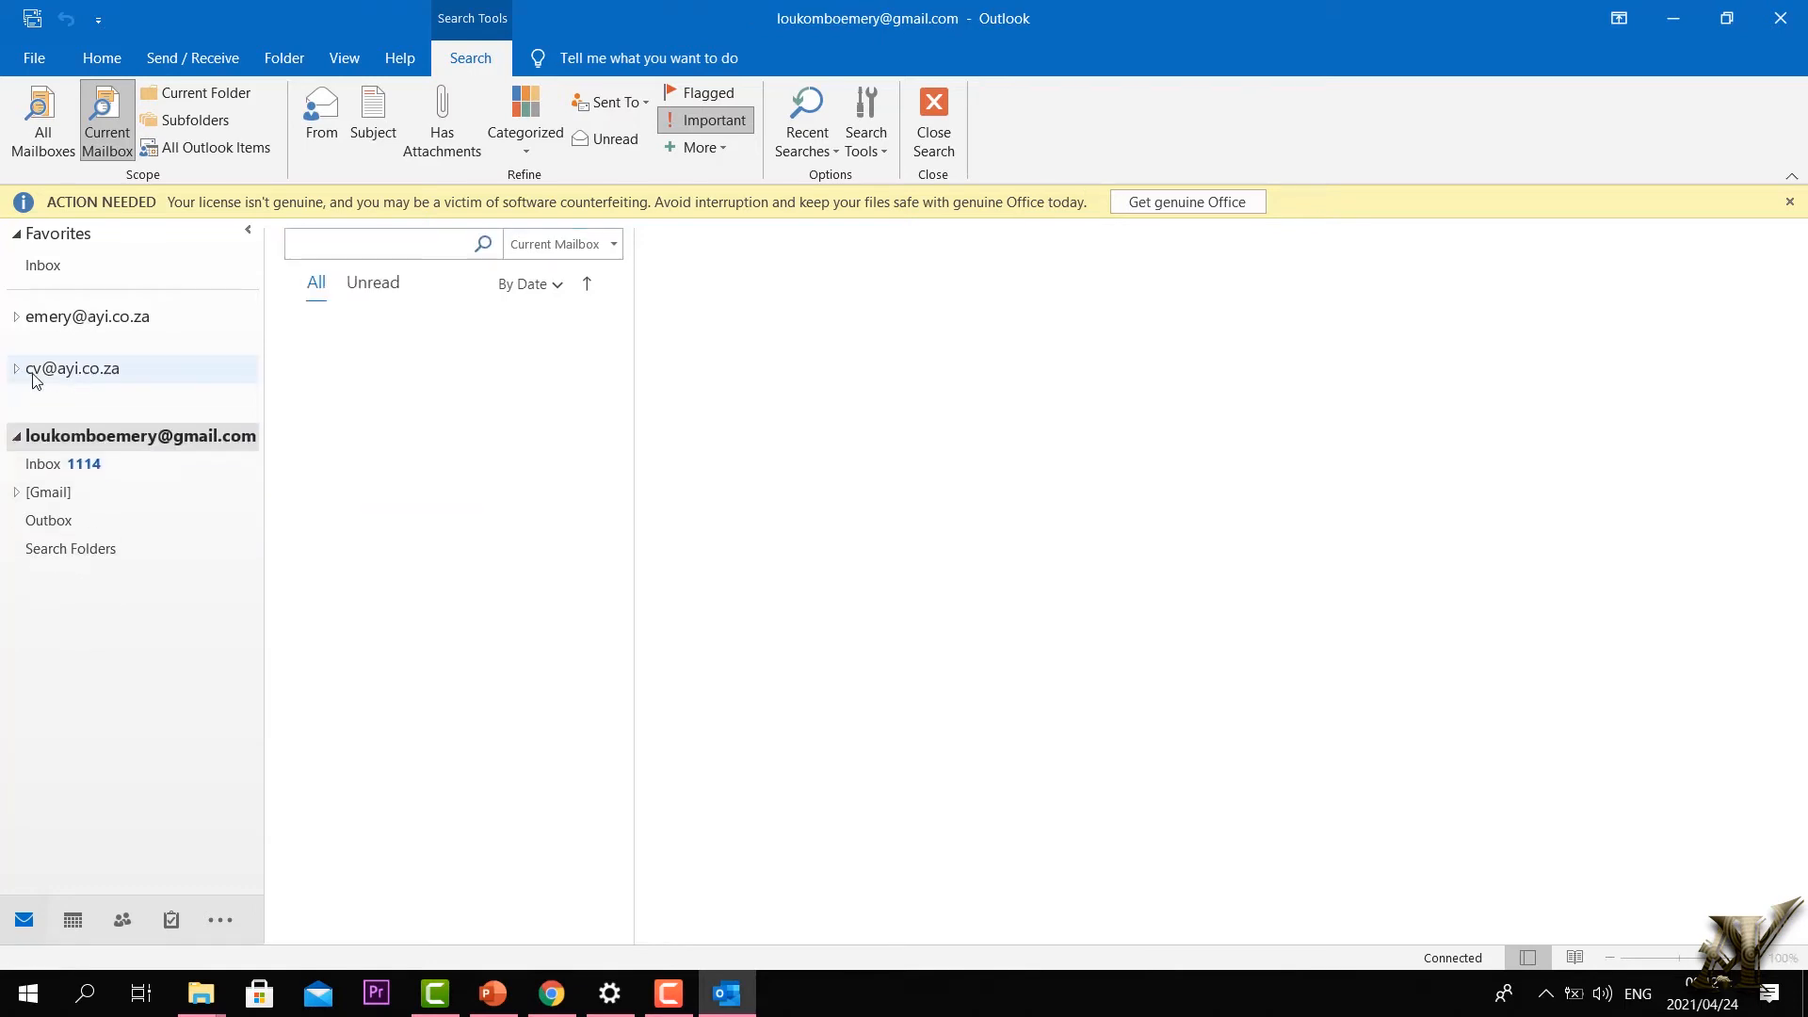
# Step: Open the other work account's Inbox after dismissing the licence warning bar
pyautogui.click(57, 320)
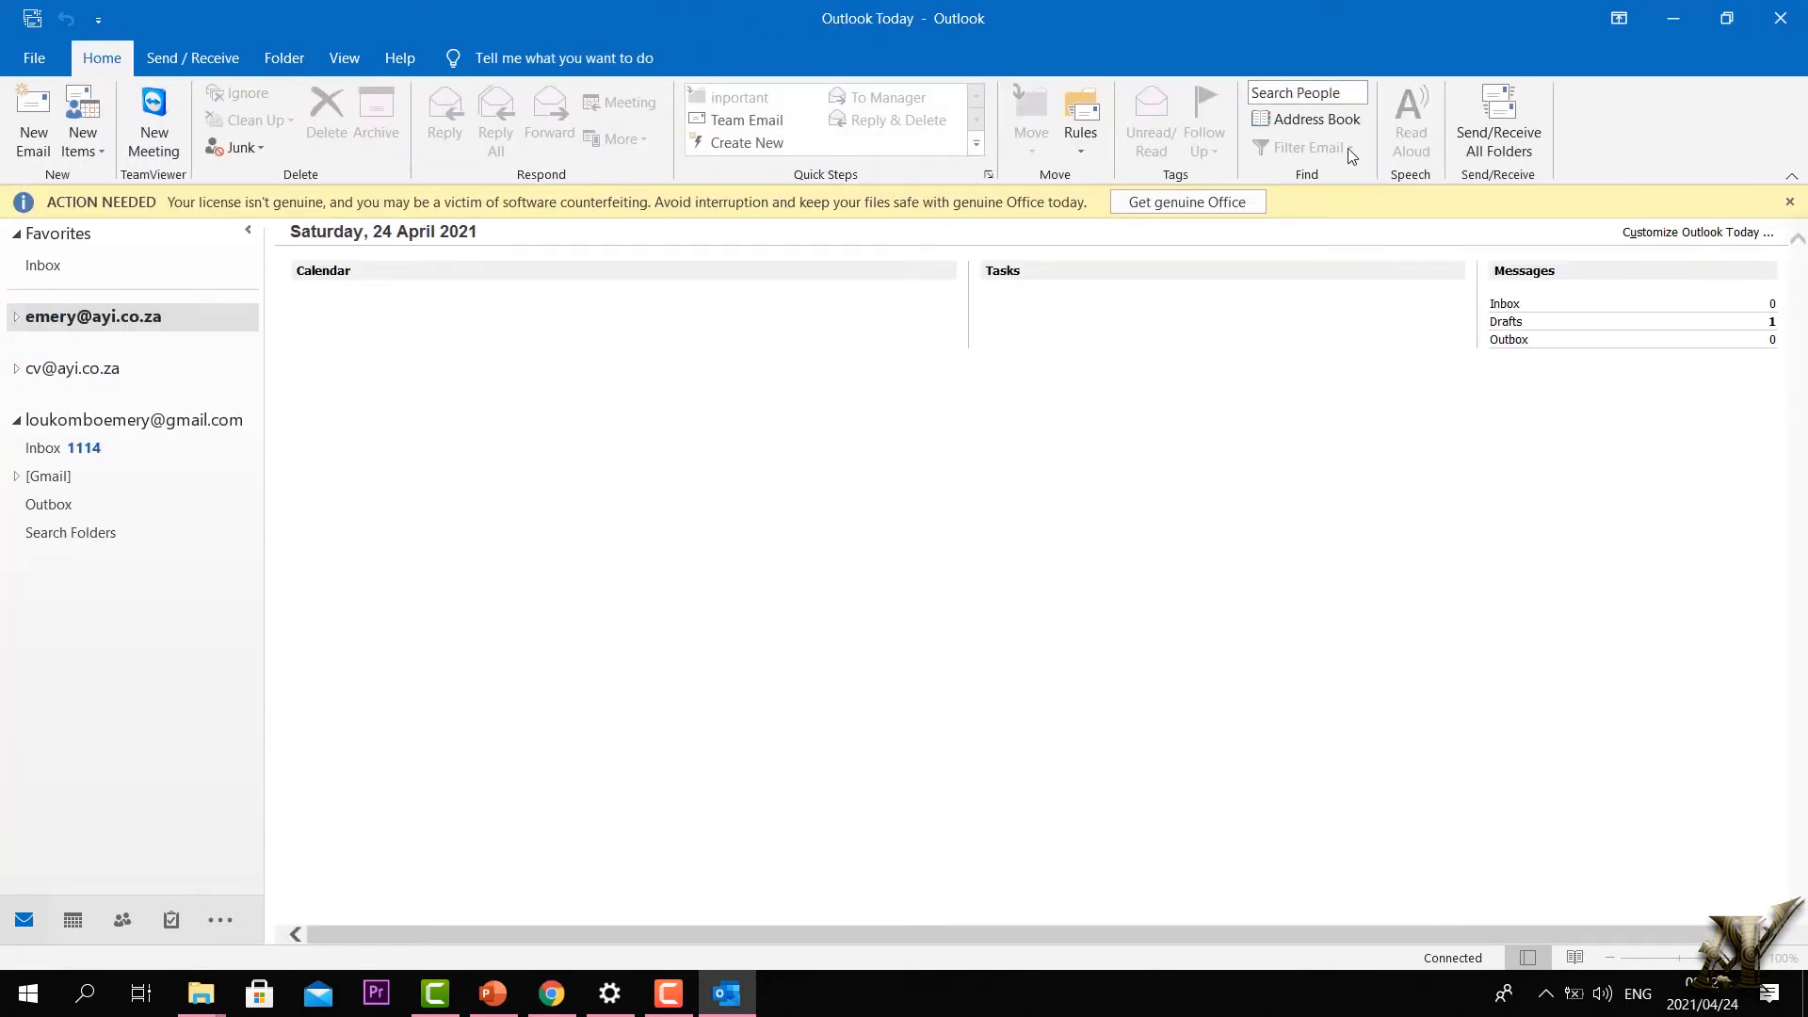
pyautogui.click(1790, 203)
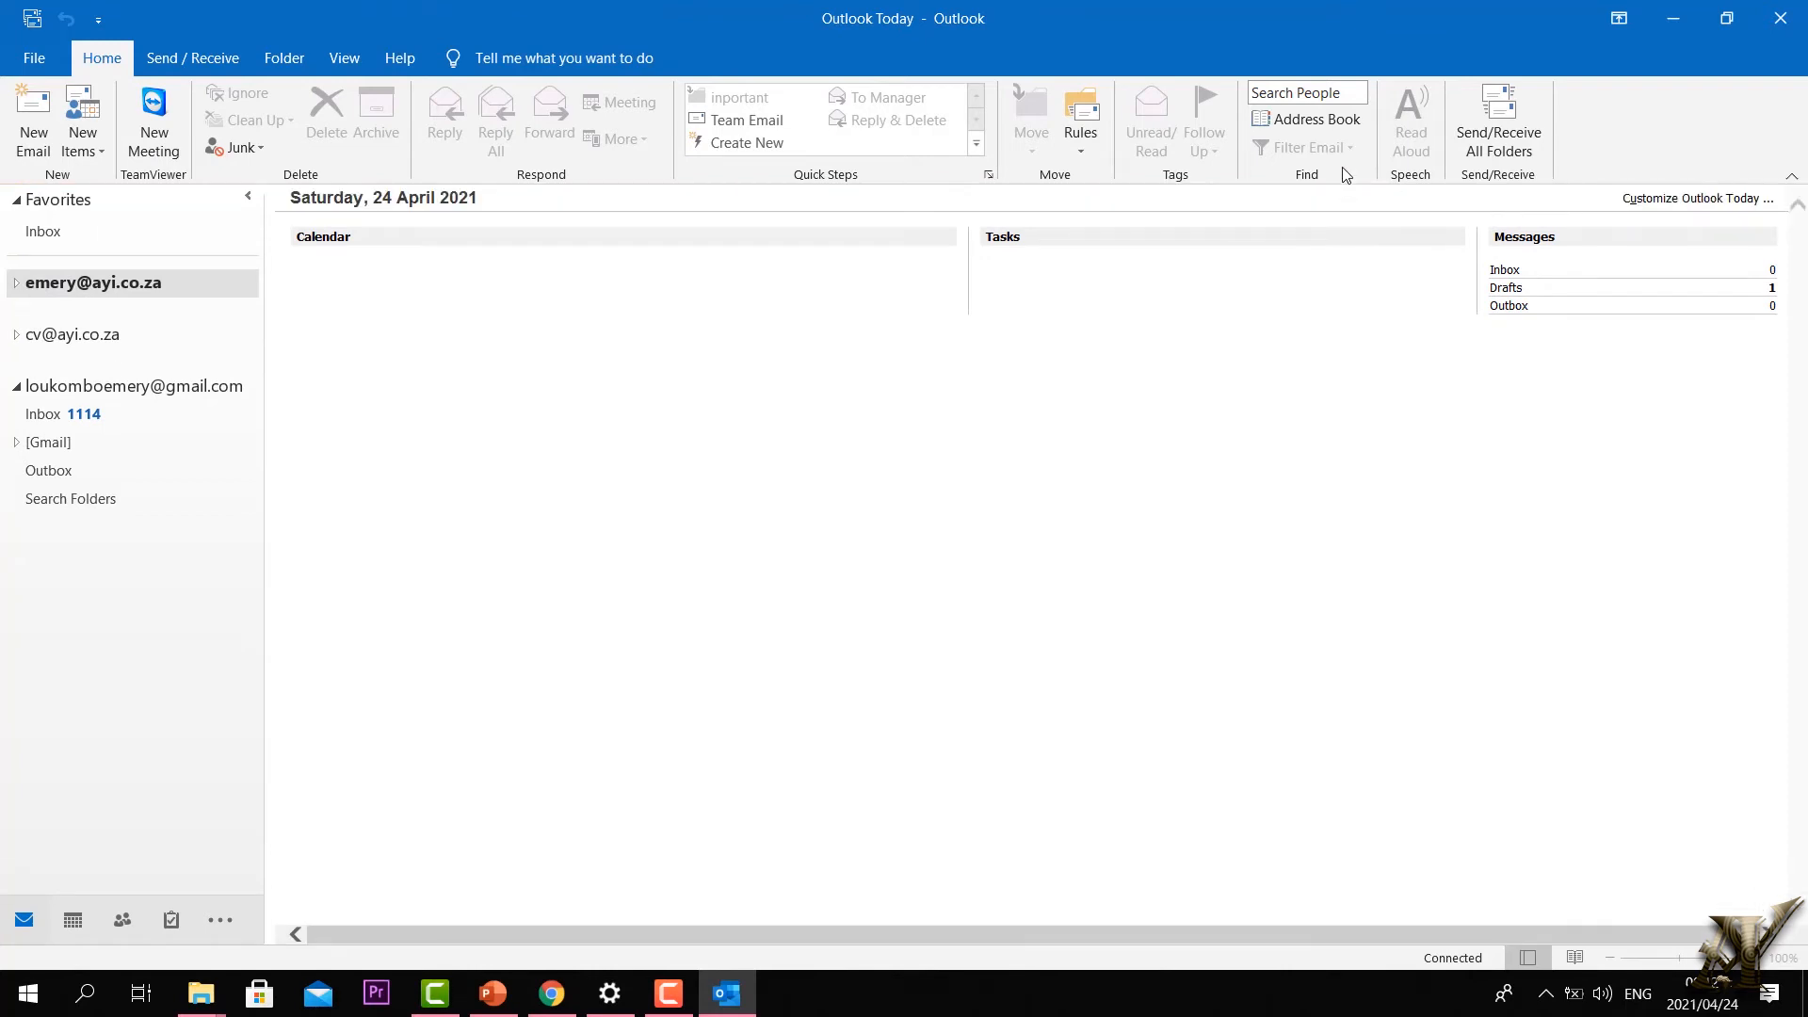
pyautogui.click(17, 283)
pyautogui.click(54, 309)
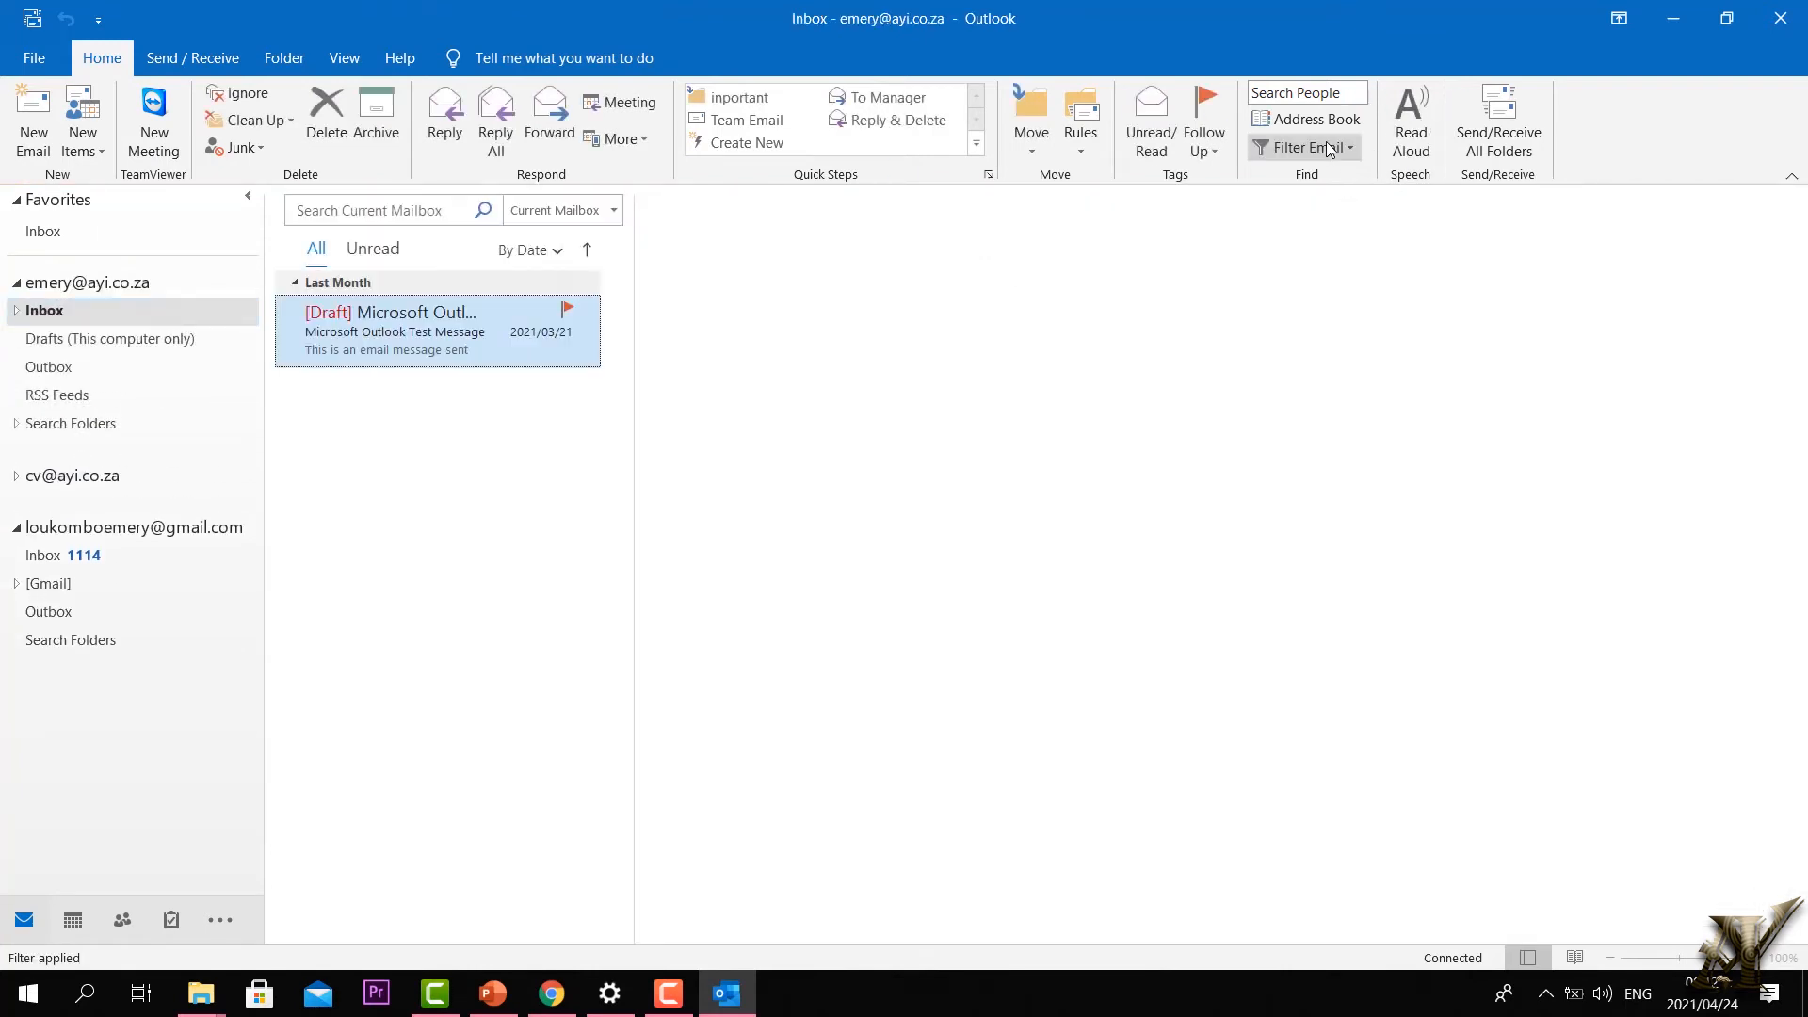
# Step: Browse the Address Book contacts, close it, and return to the Gmail Inbox
pyautogui.click(1349, 150)
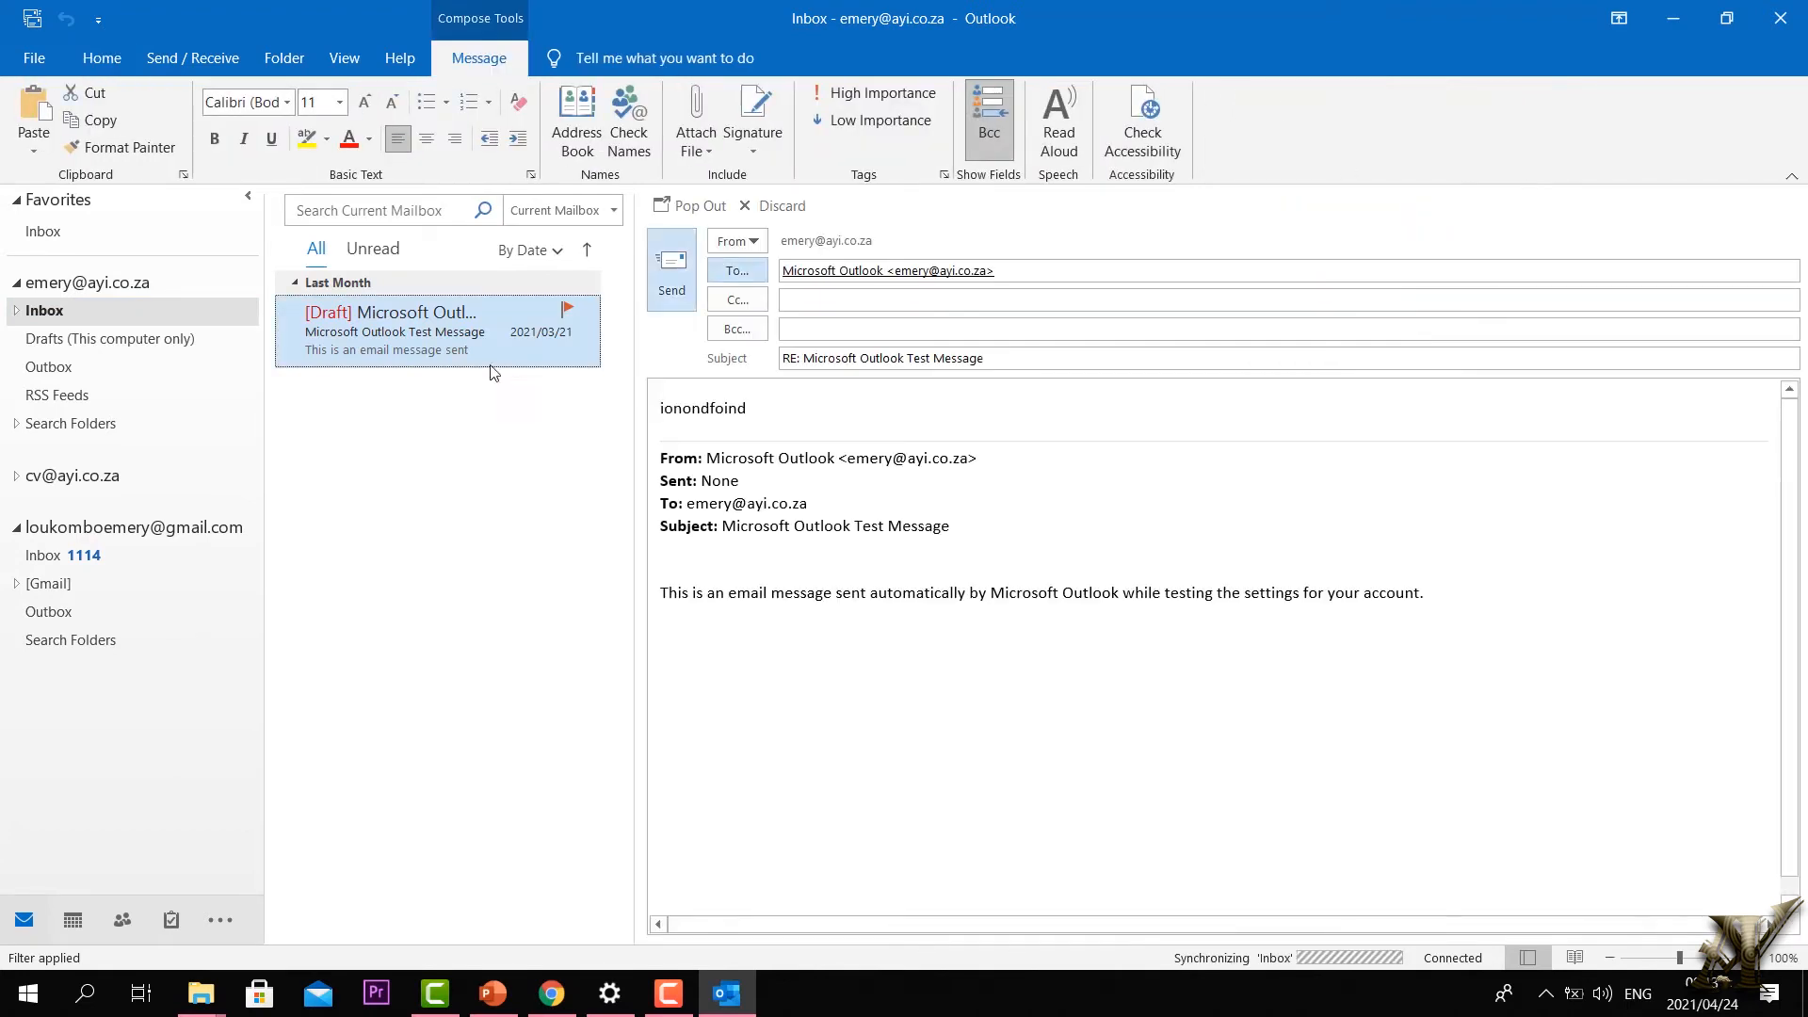
pyautogui.click(104, 59)
pyautogui.click(1348, 149)
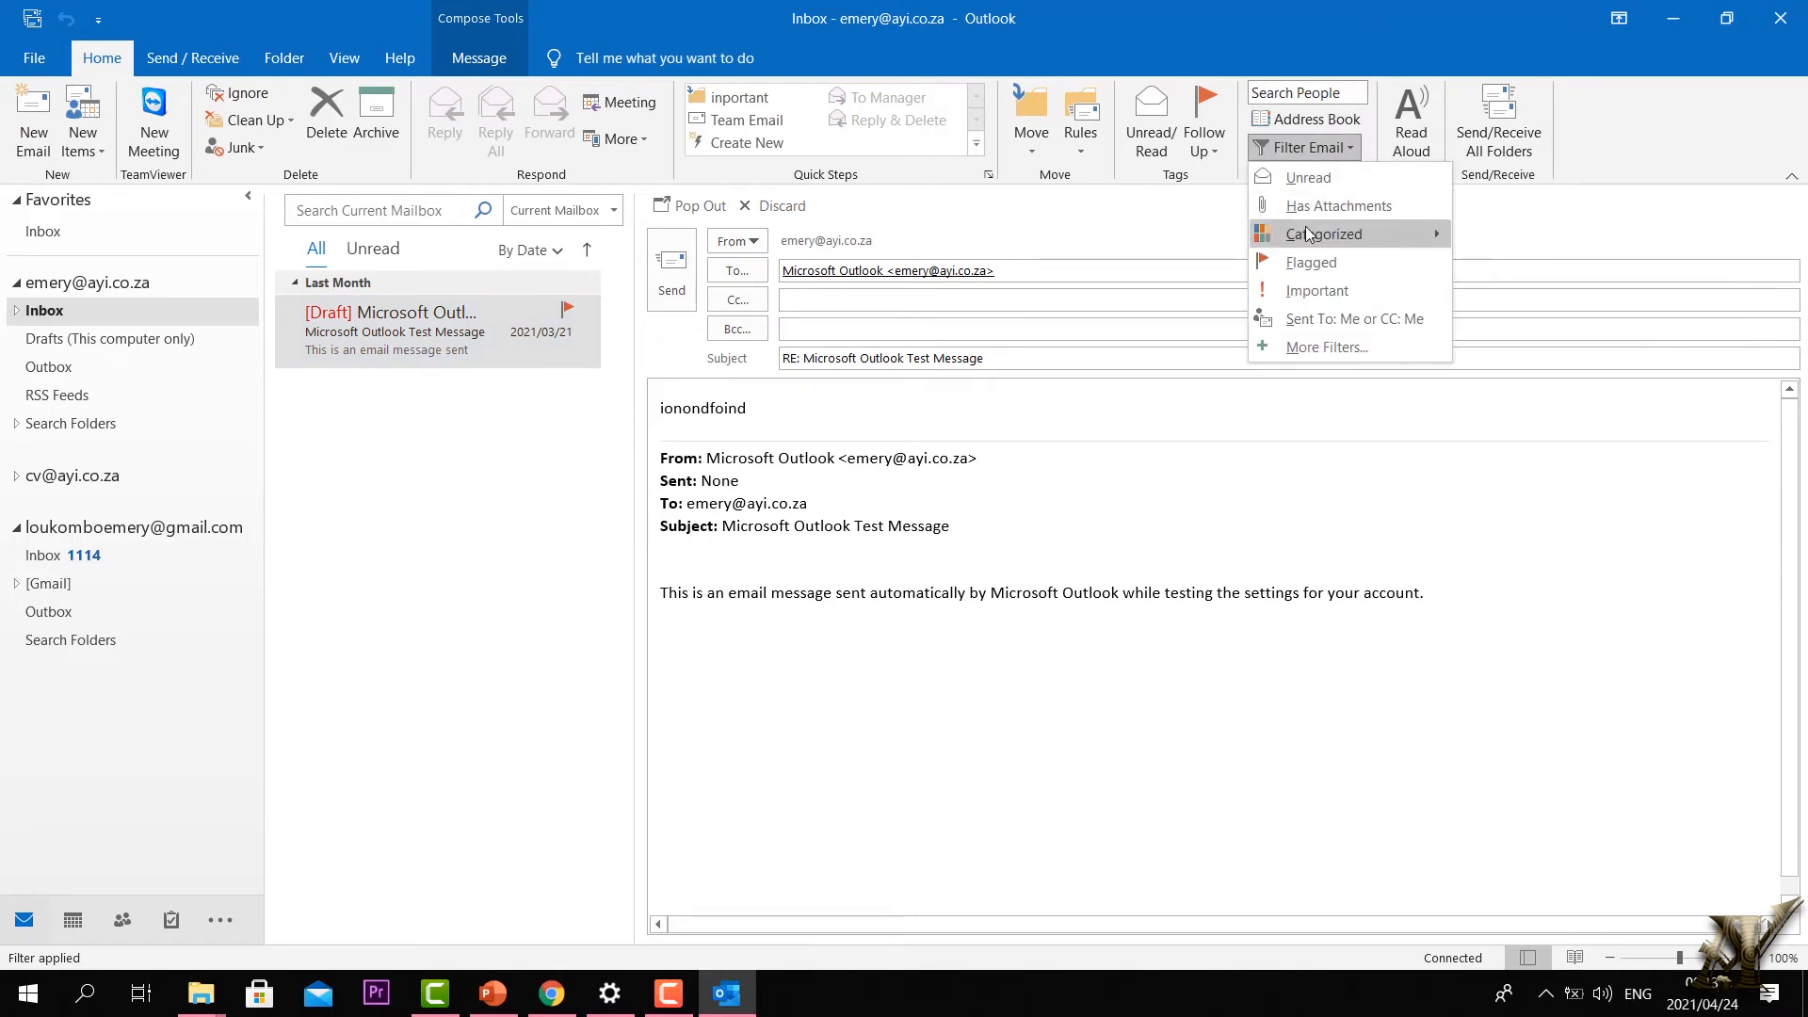
pyautogui.click(1346, 120)
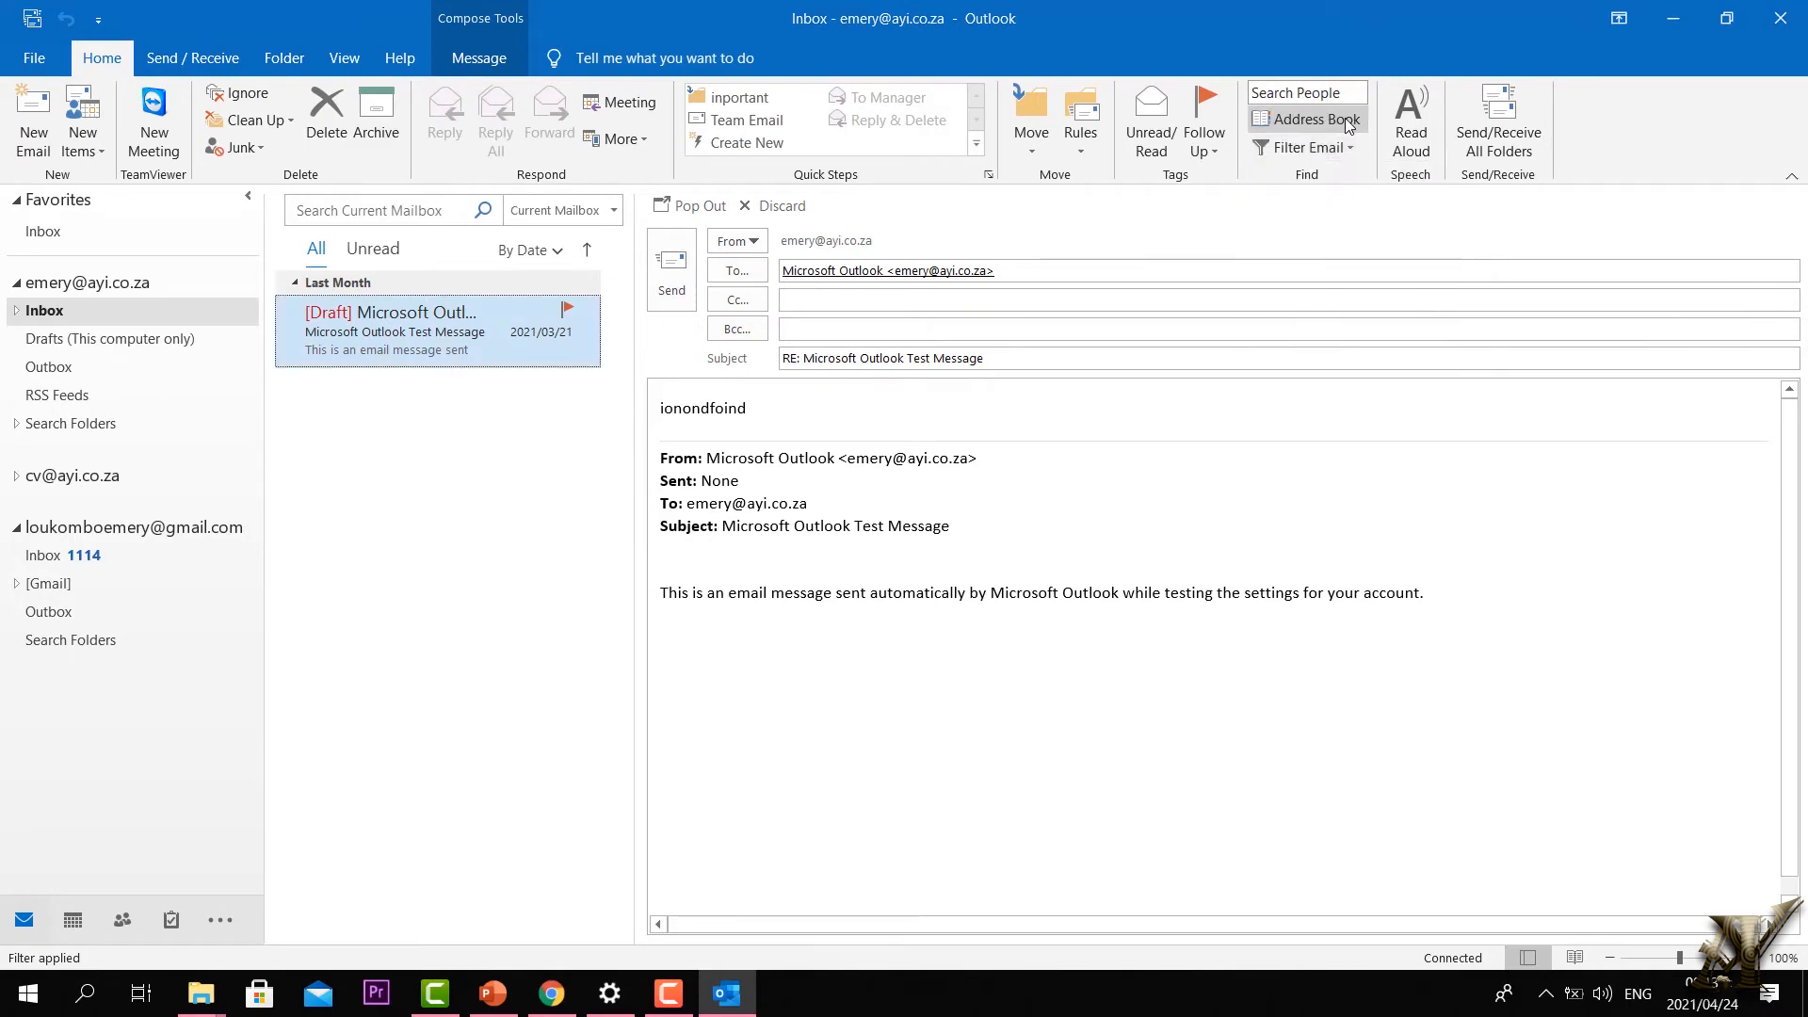
pyautogui.click(1345, 119)
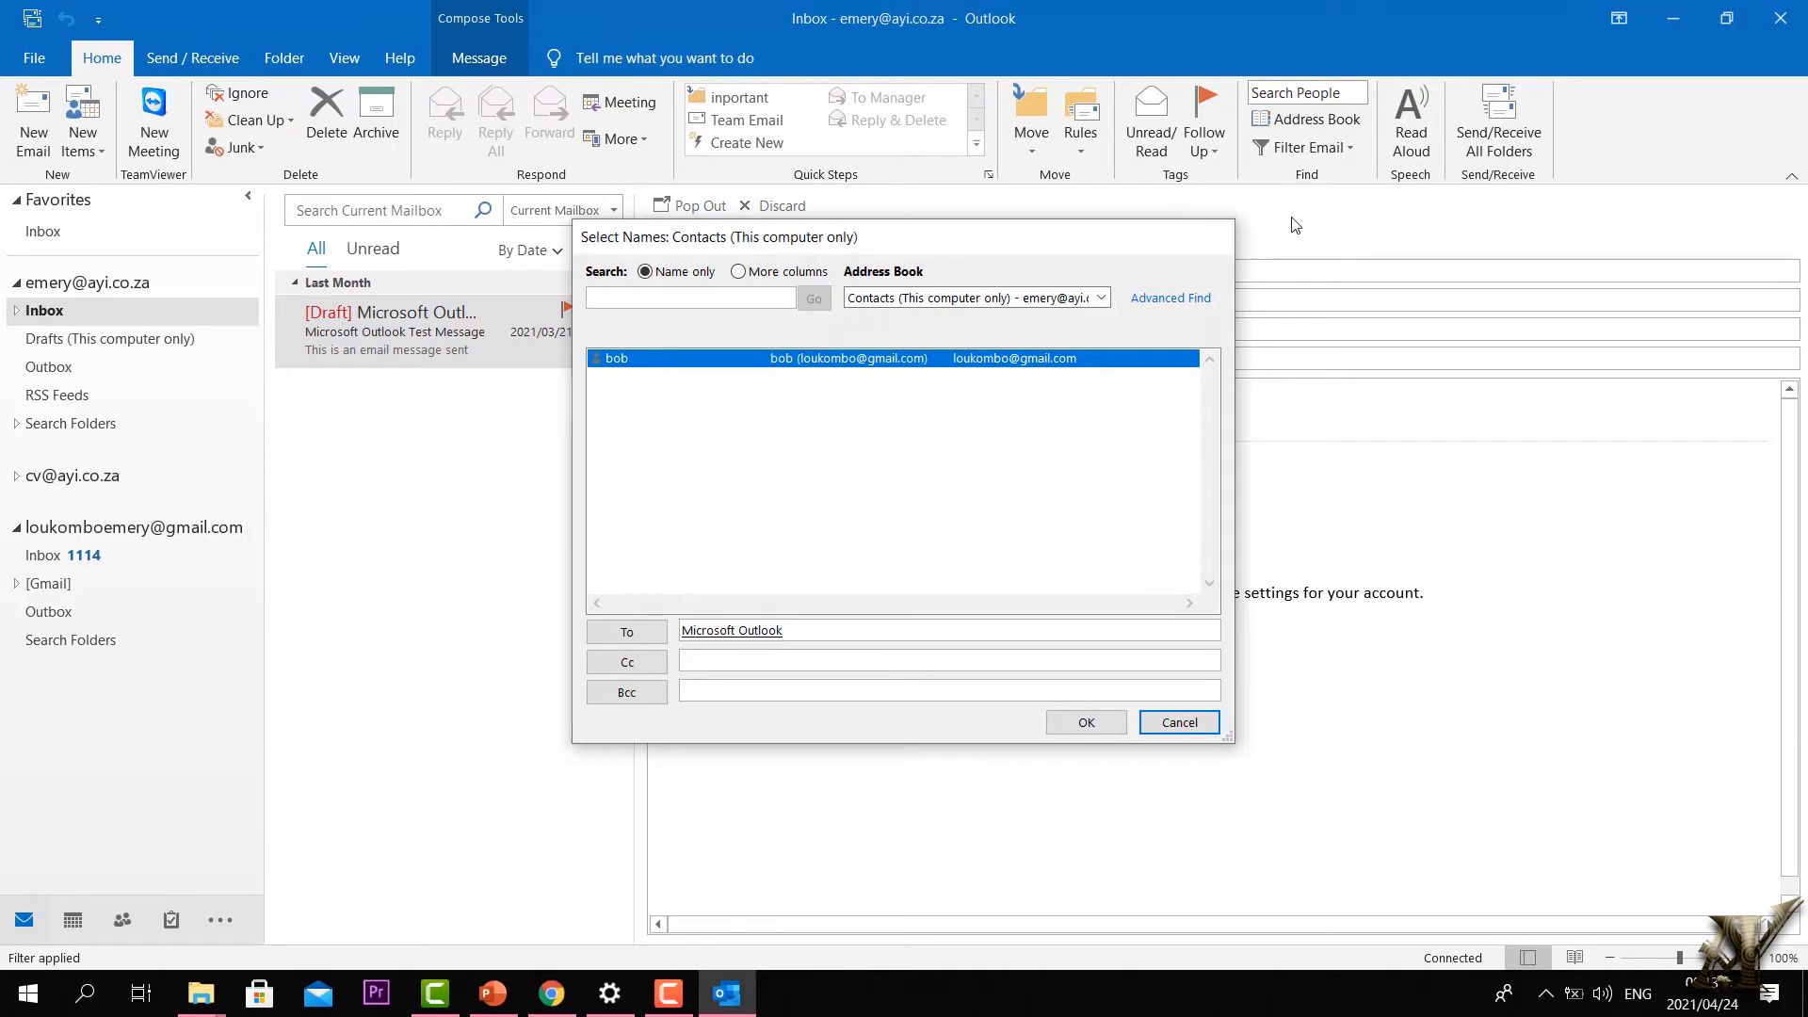
pyautogui.press('Escape')
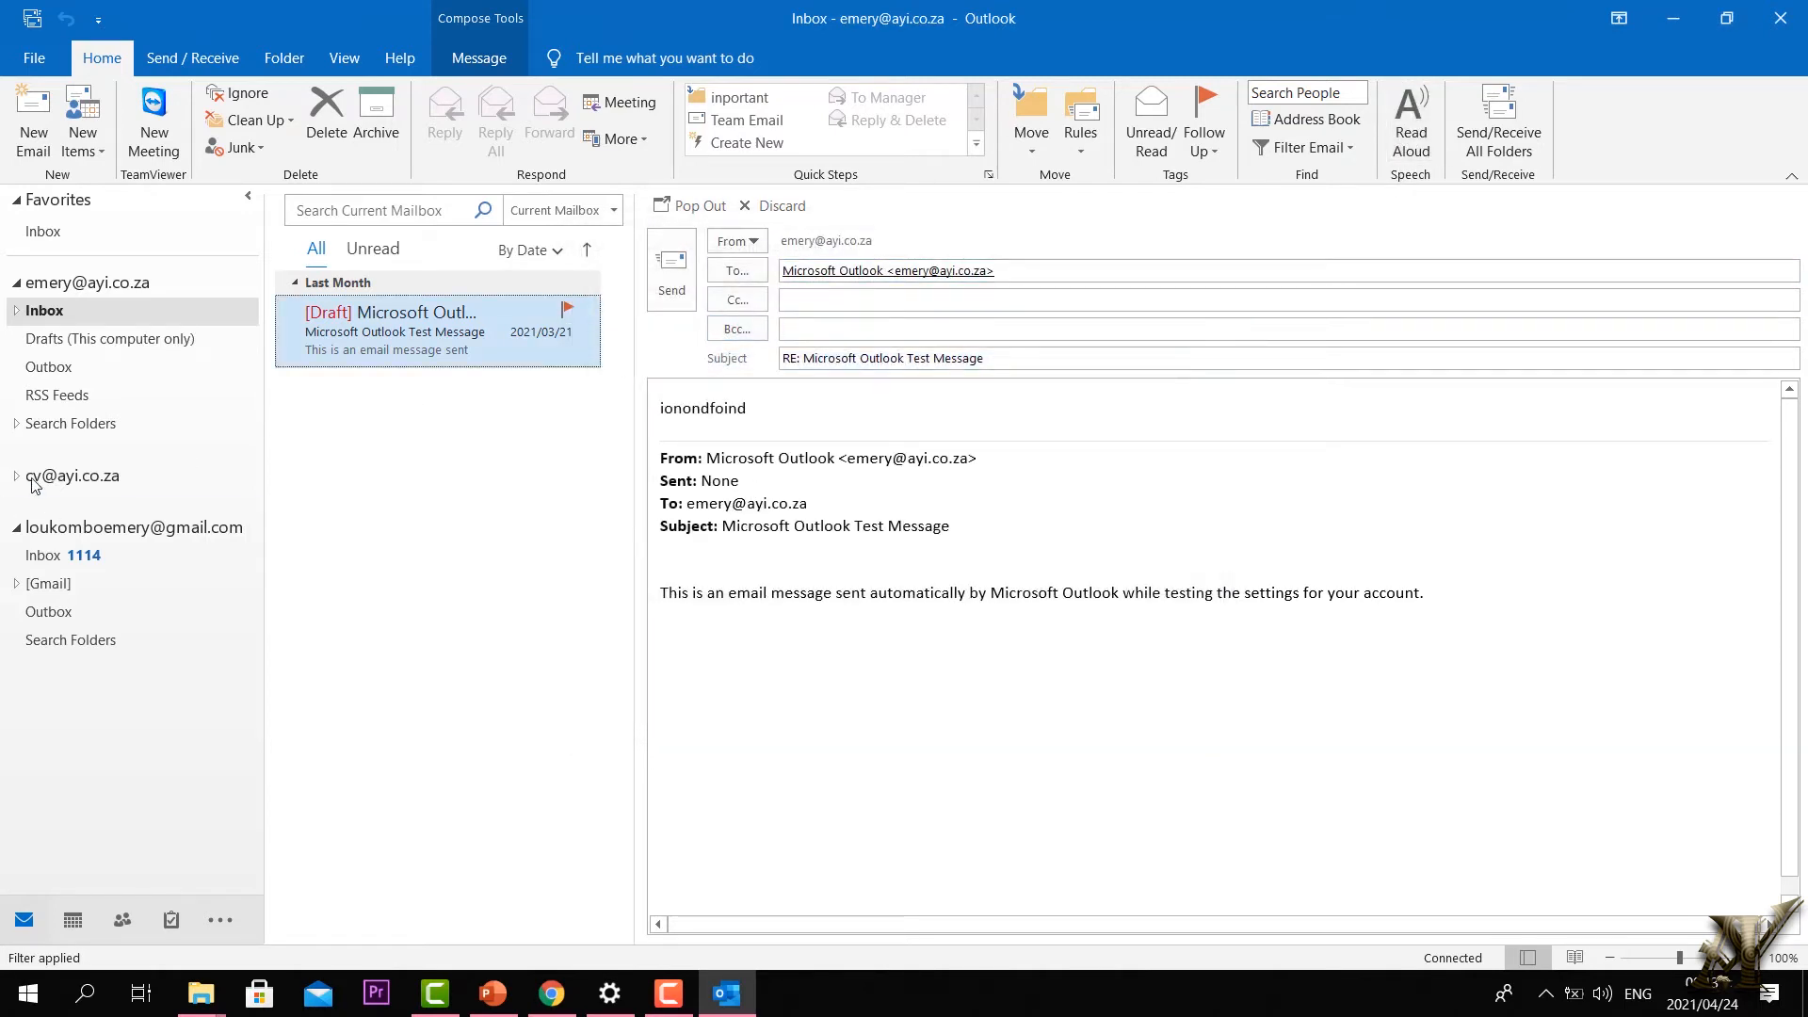
pyautogui.click(38, 554)
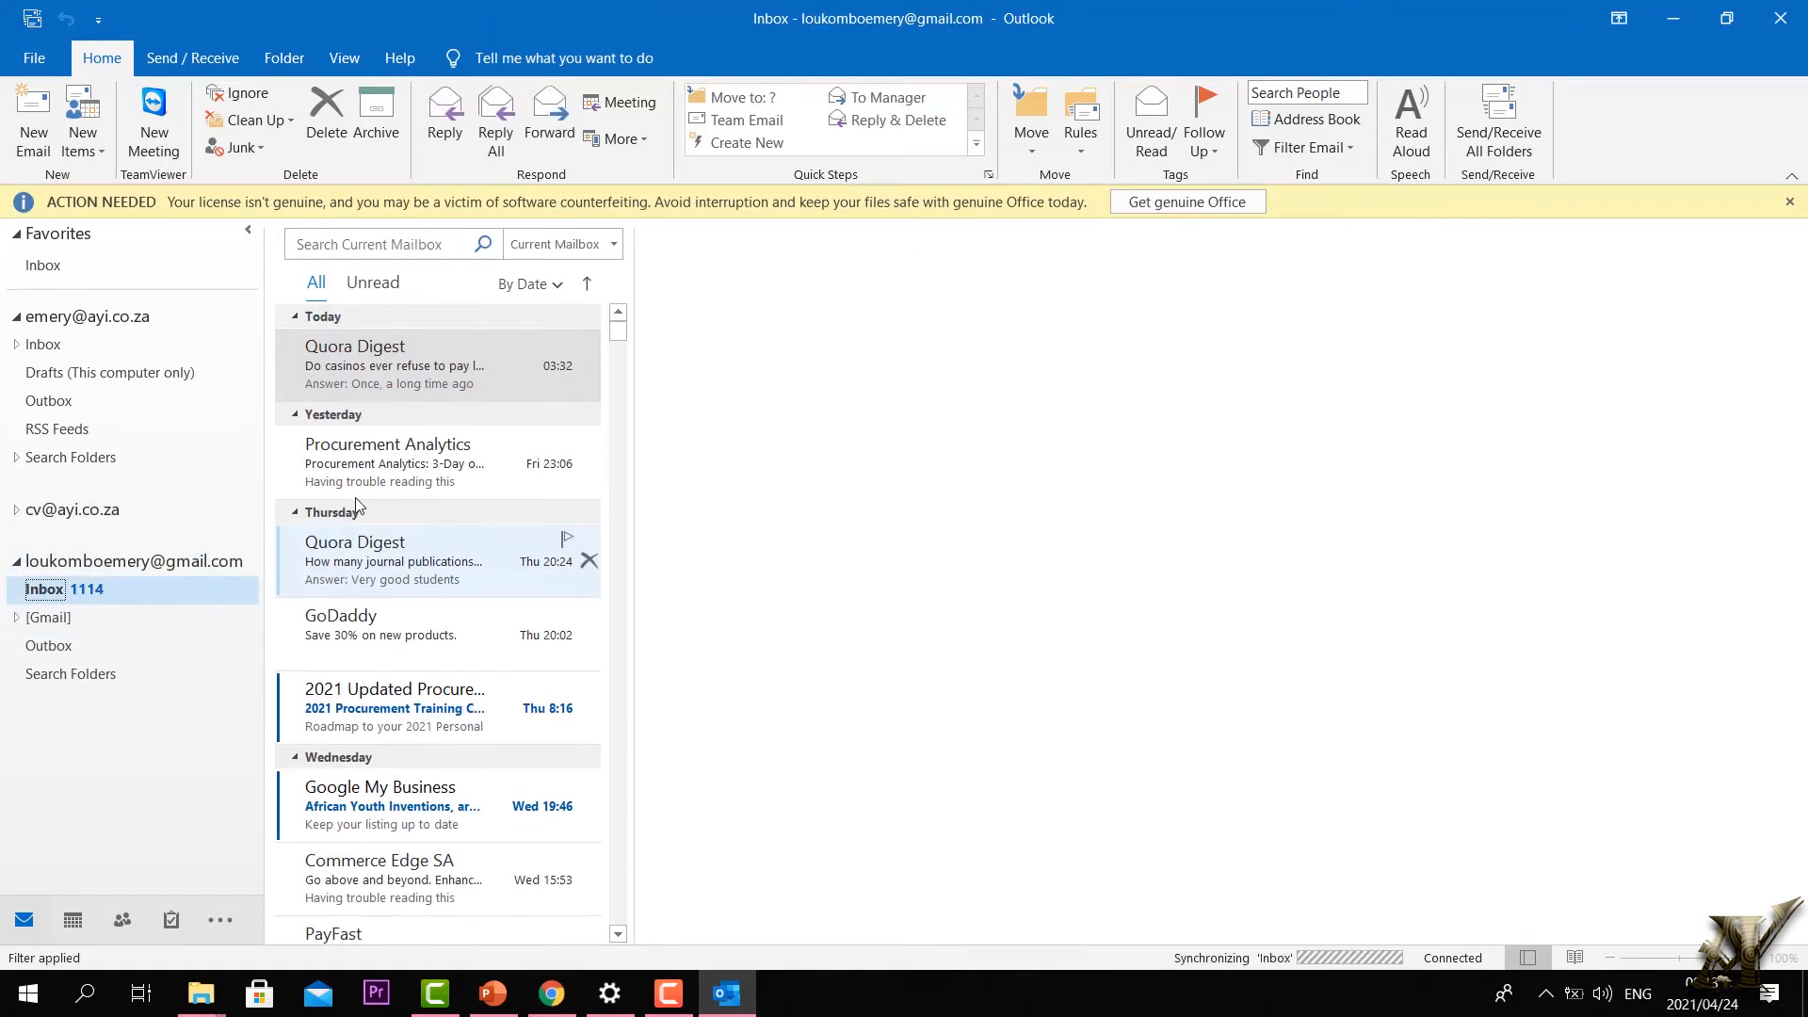
# Step: Open the Procurement Analytics training email in its own window and skim its contents
pyautogui.doubleClick(351, 439)
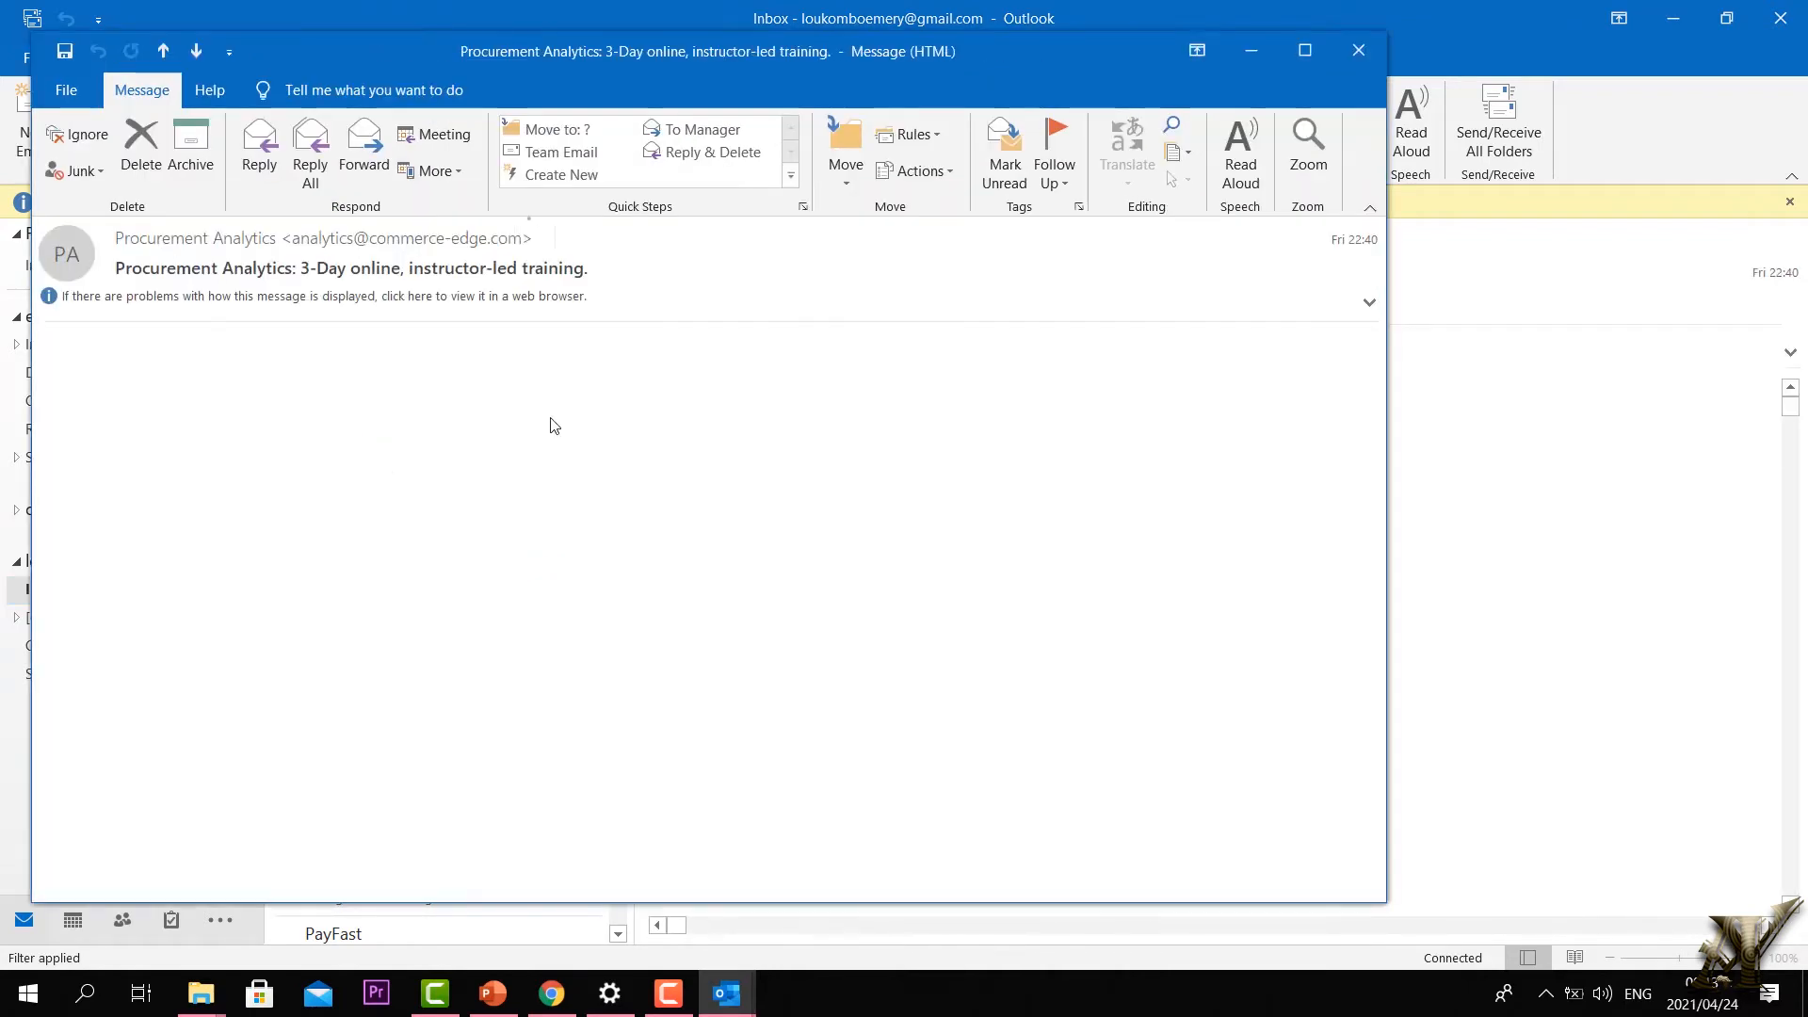
pyautogui.scroll(-3, 960, 386)
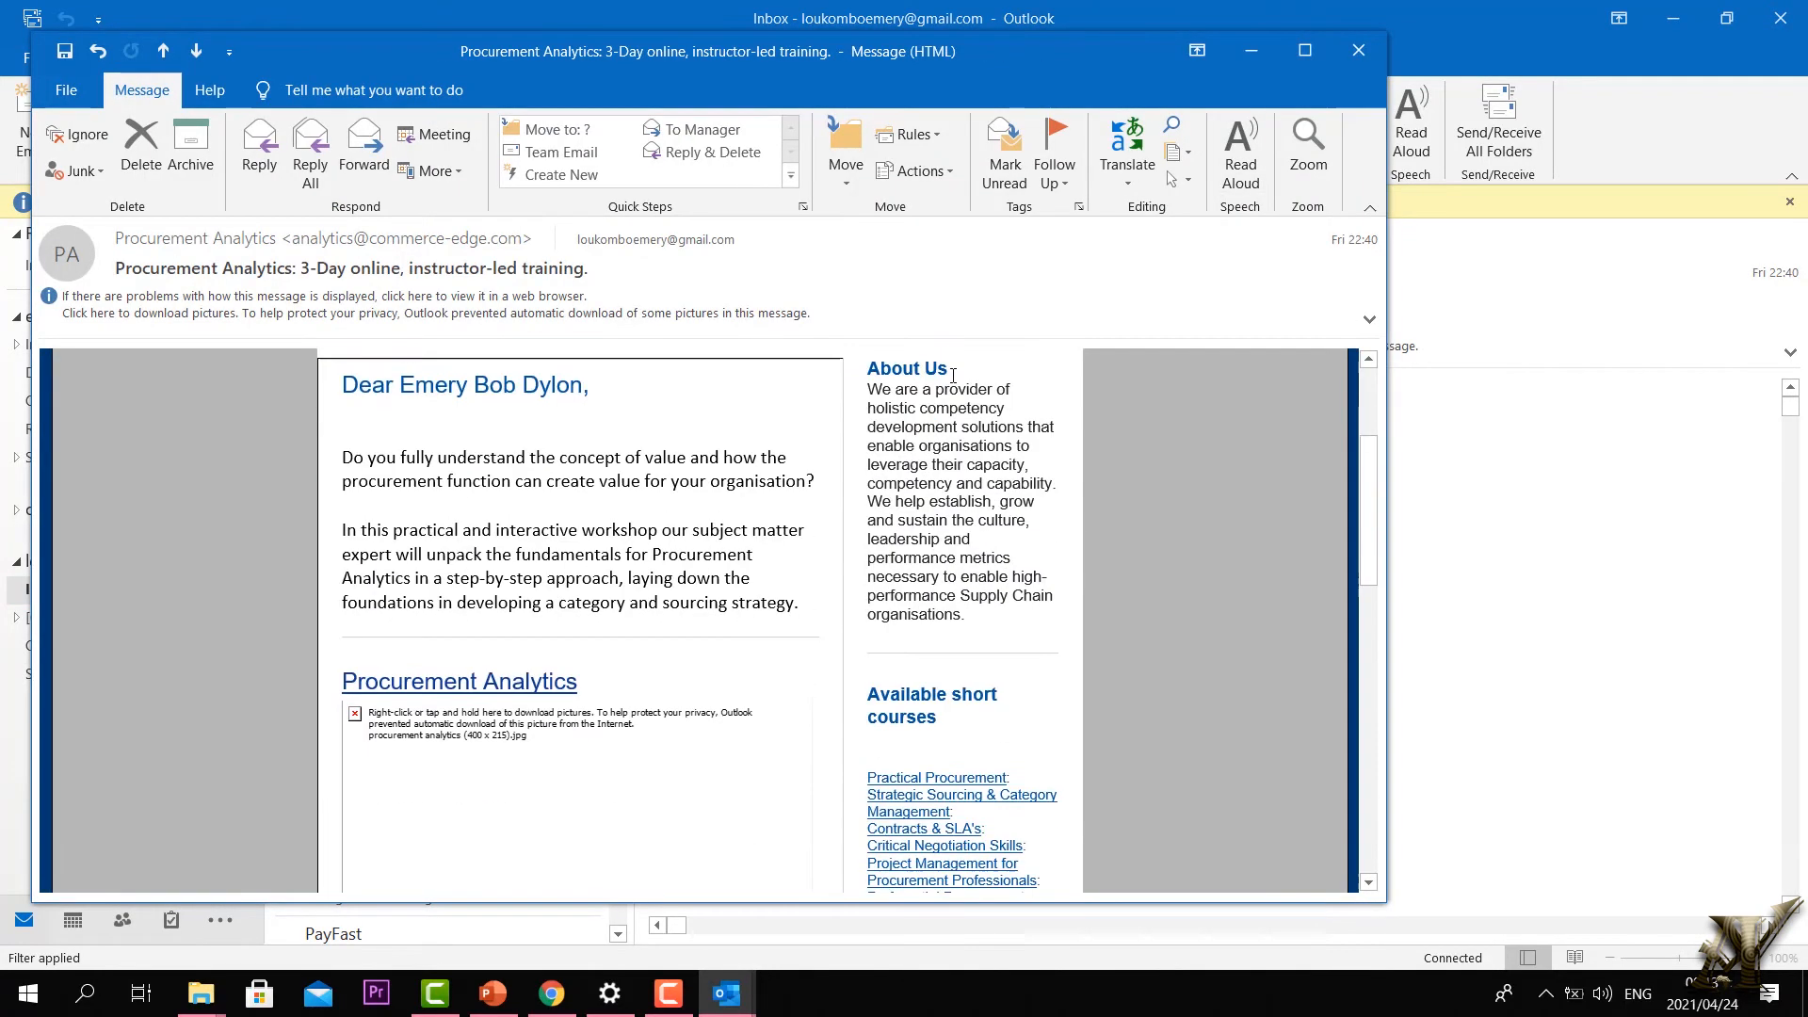
pyautogui.scroll(-5, 953, 375)
pyautogui.scroll(6, 770, 506)
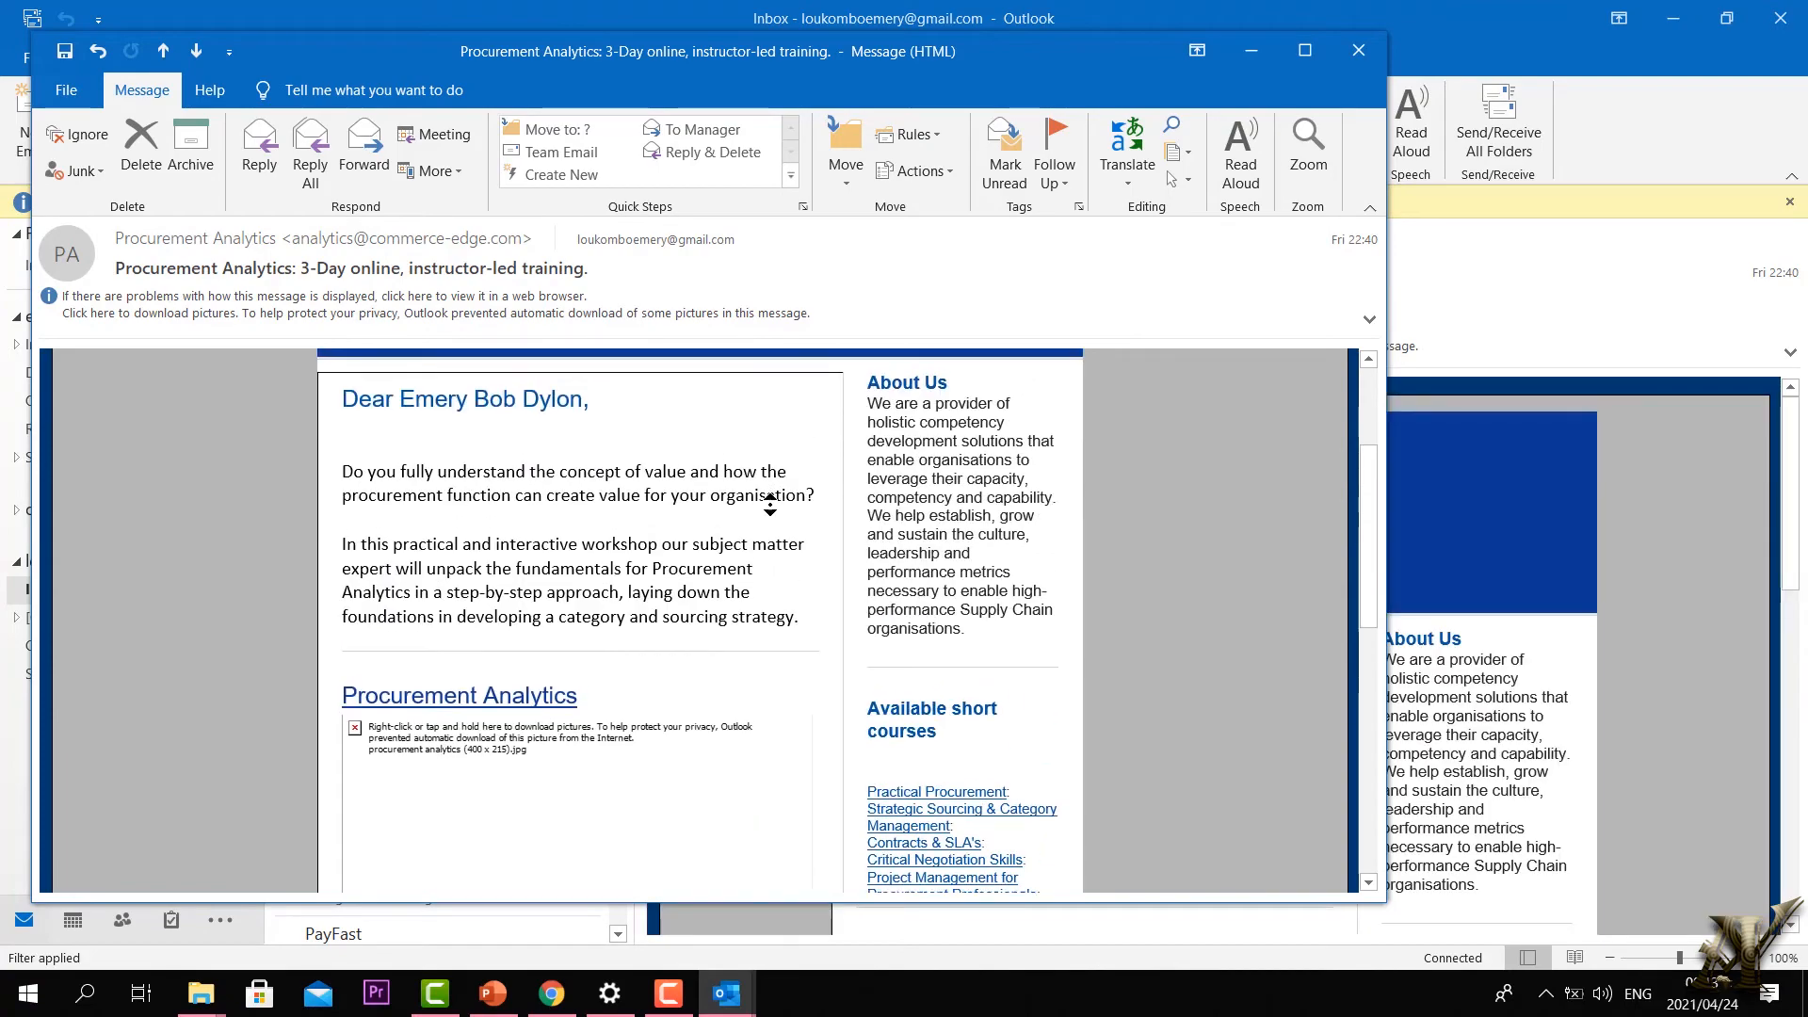
pyautogui.scroll(-5, 771, 505)
pyautogui.scroll(3, 711, 587)
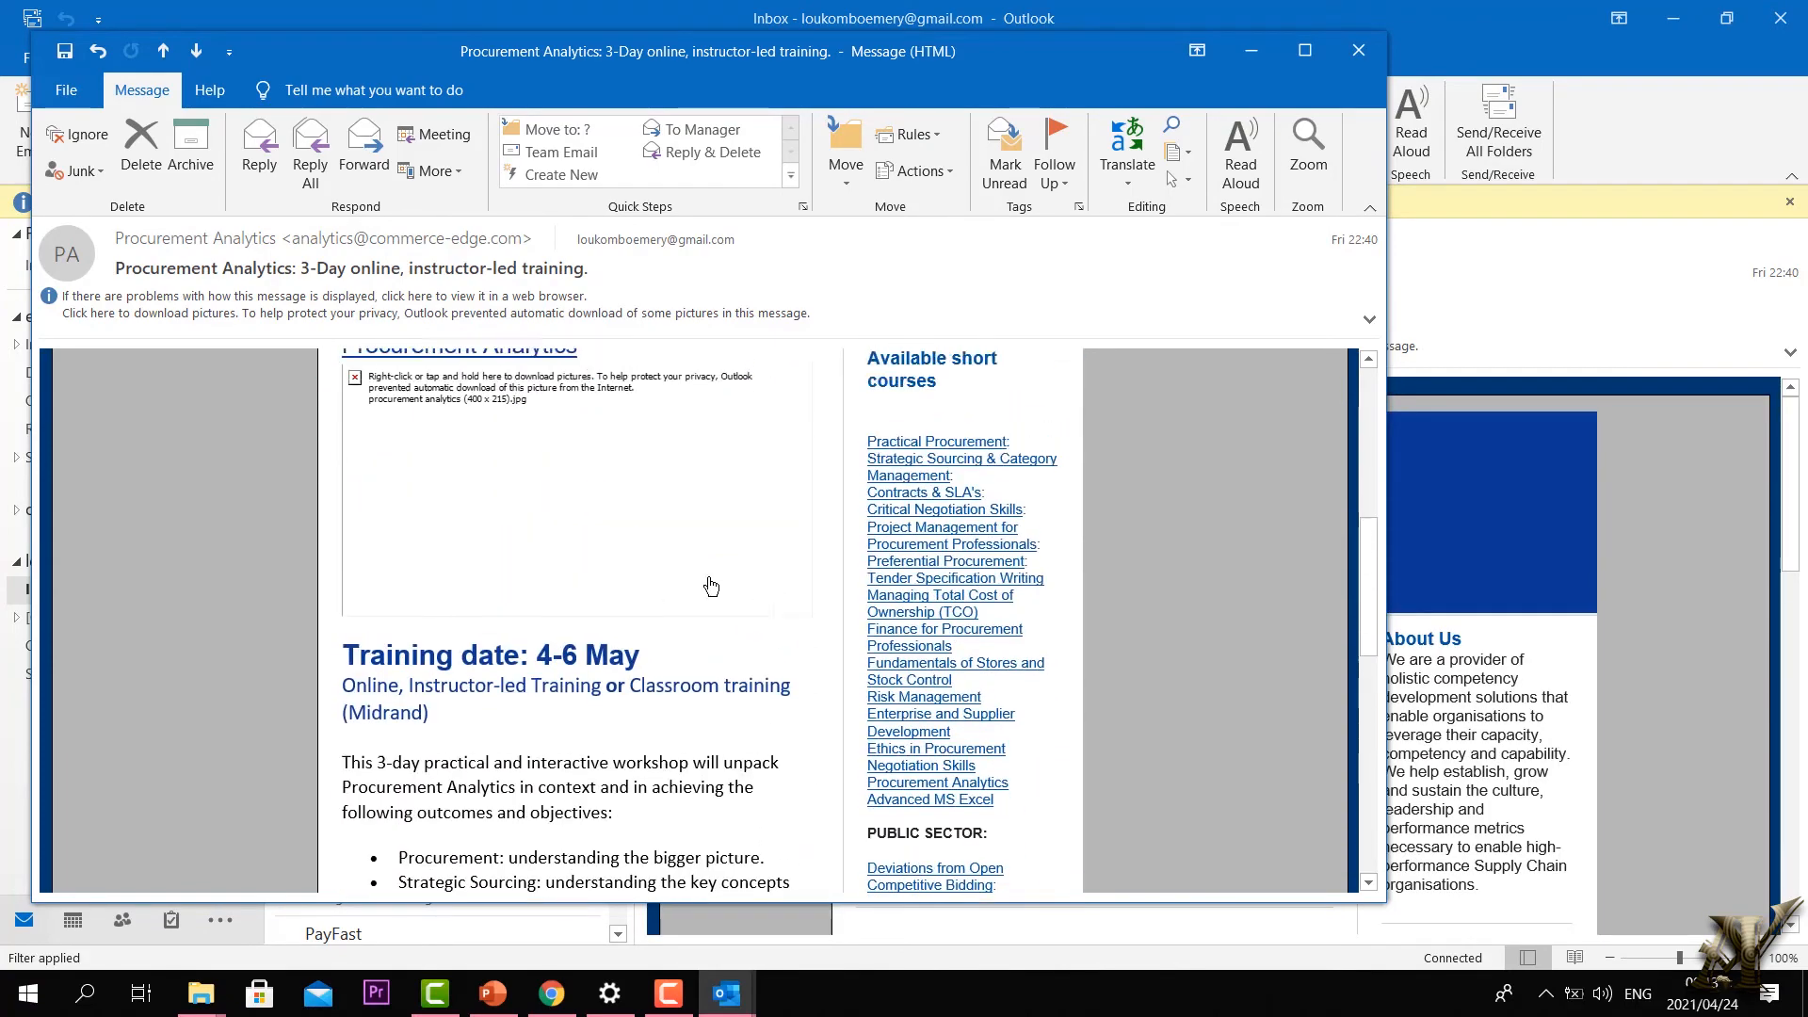
pyautogui.scroll(4, 711, 586)
# Step: Select the opening paragraphs, have them read aloud, then pause playback
pyautogui.moveTo(797, 617); pyautogui.dragTo(326, 373)
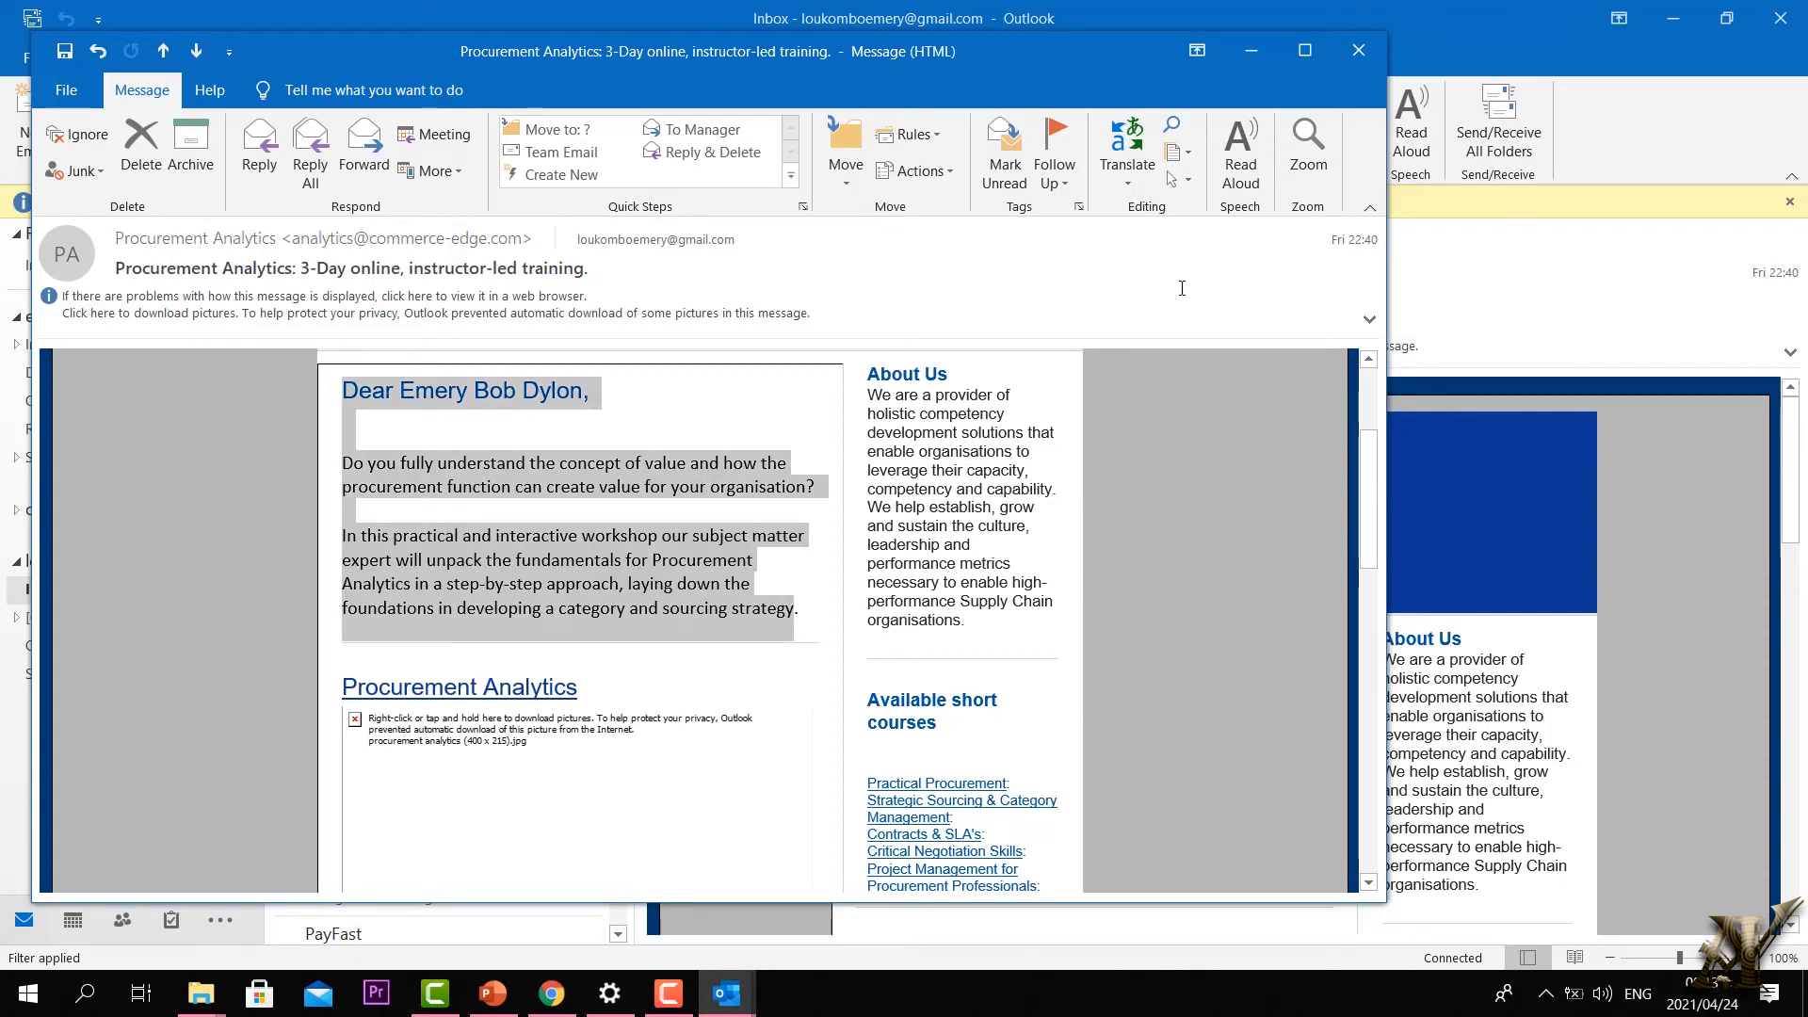
pyautogui.click(1242, 156)
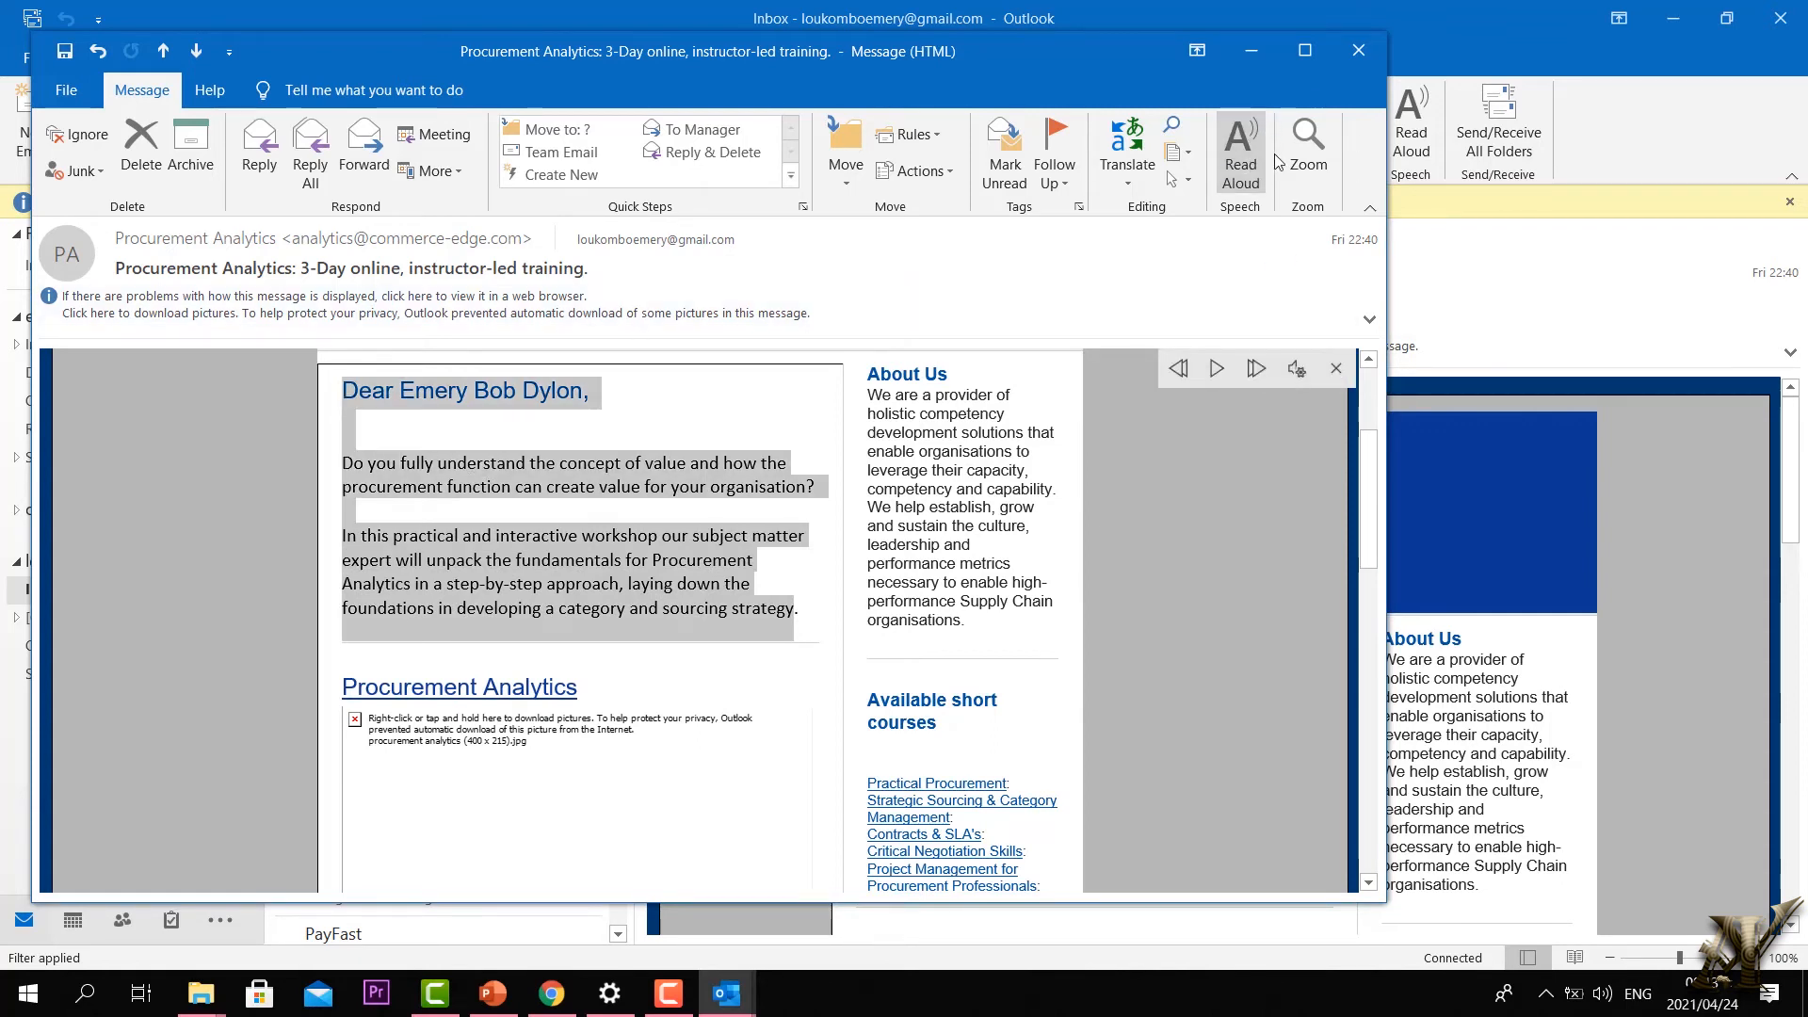
pyautogui.click(1218, 369)
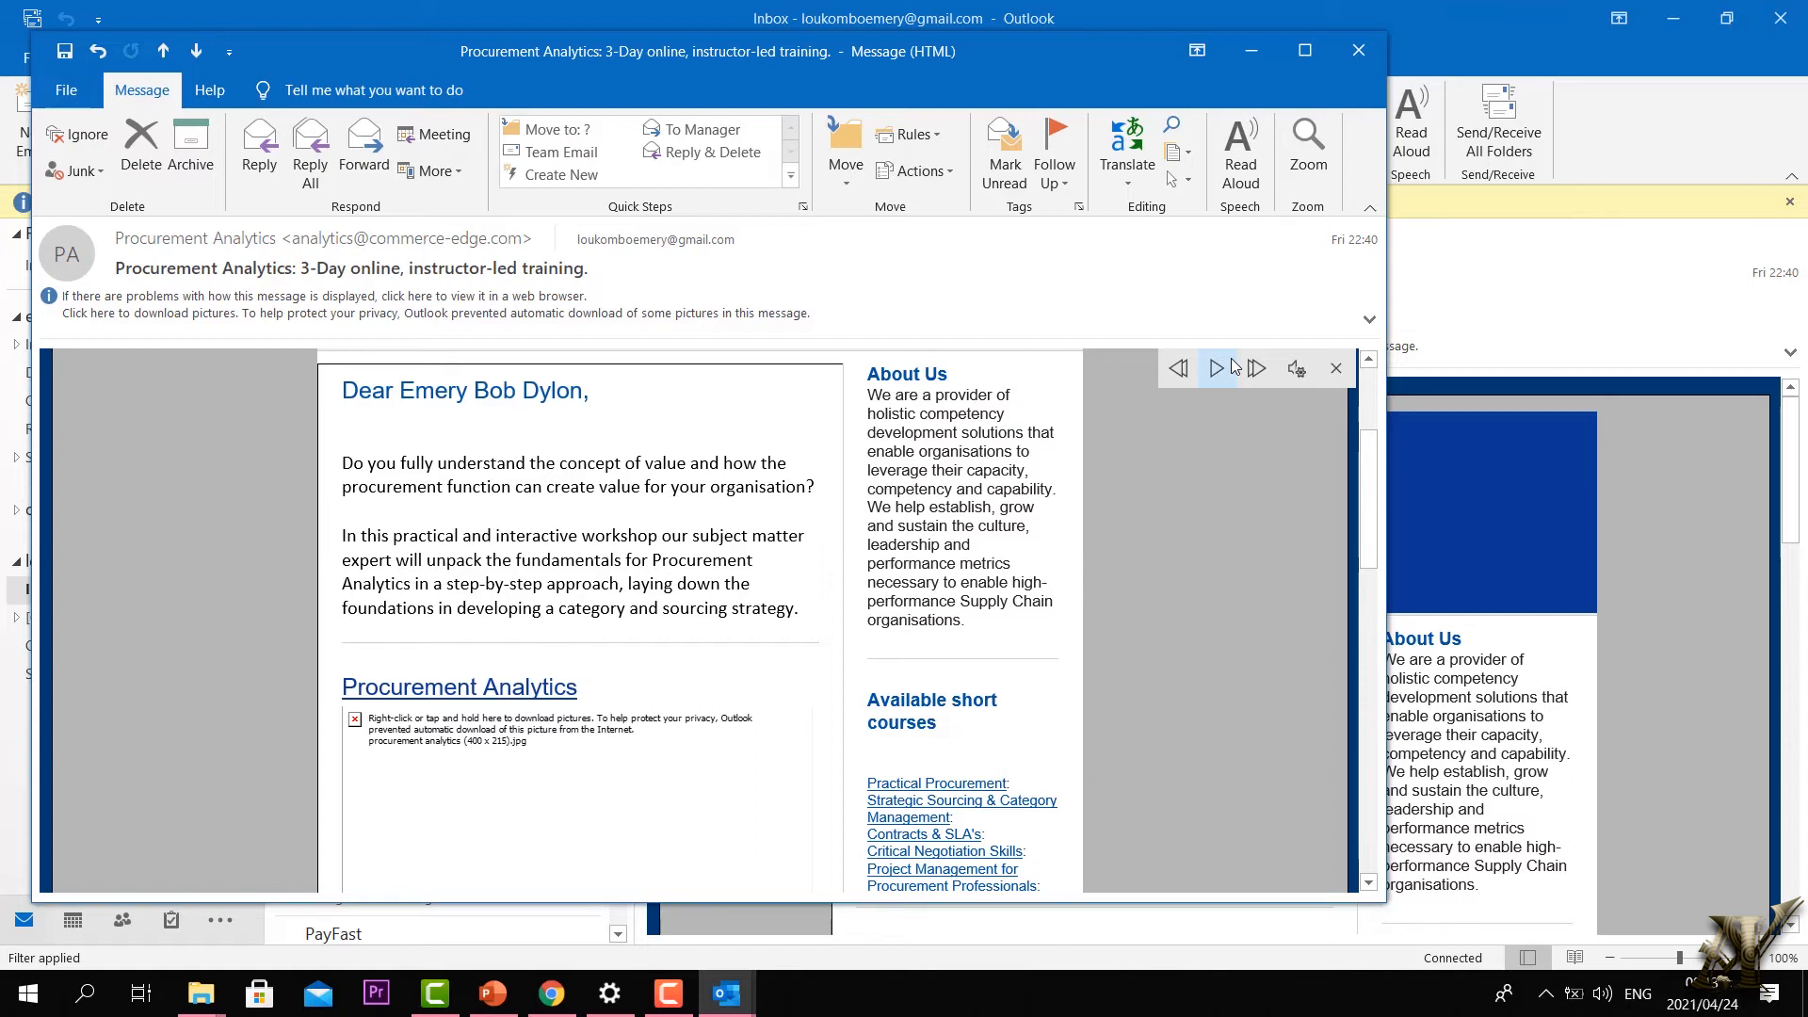
# Step: Start Read Aloud on the email, speed up the reading rate, and resume narration
pyautogui.click(1217, 370)
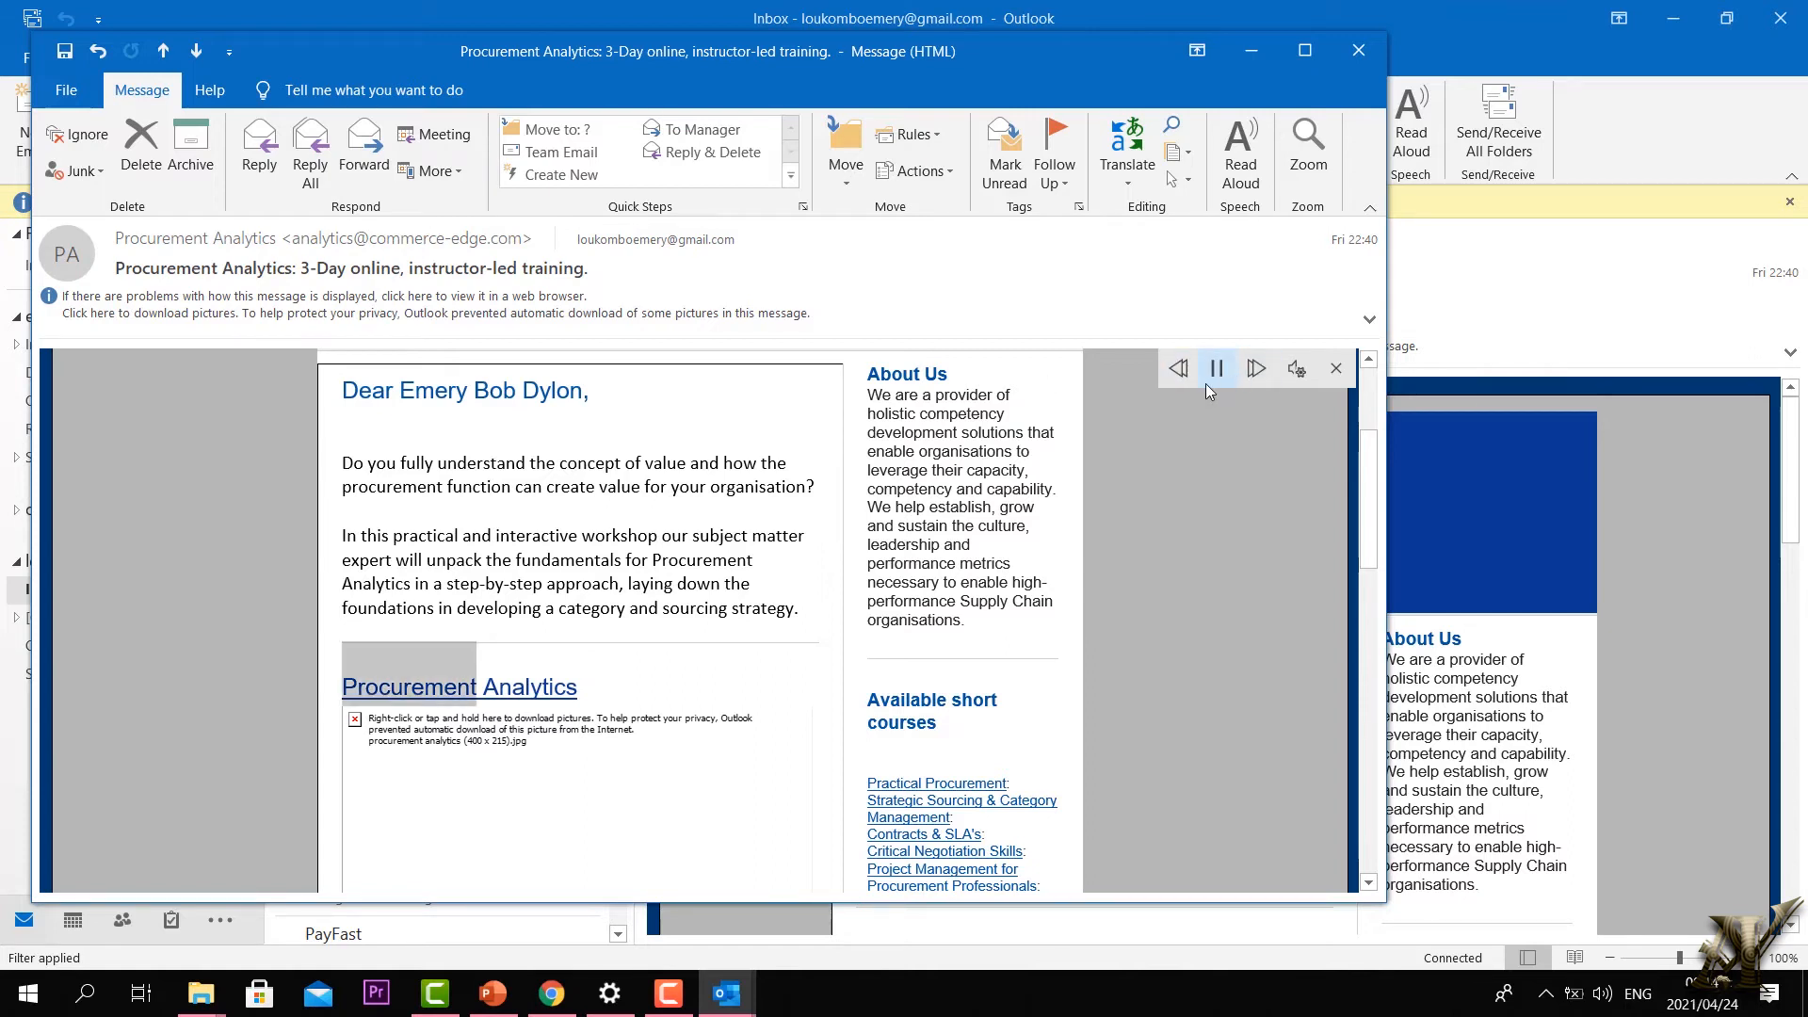
pyautogui.click(1209, 379)
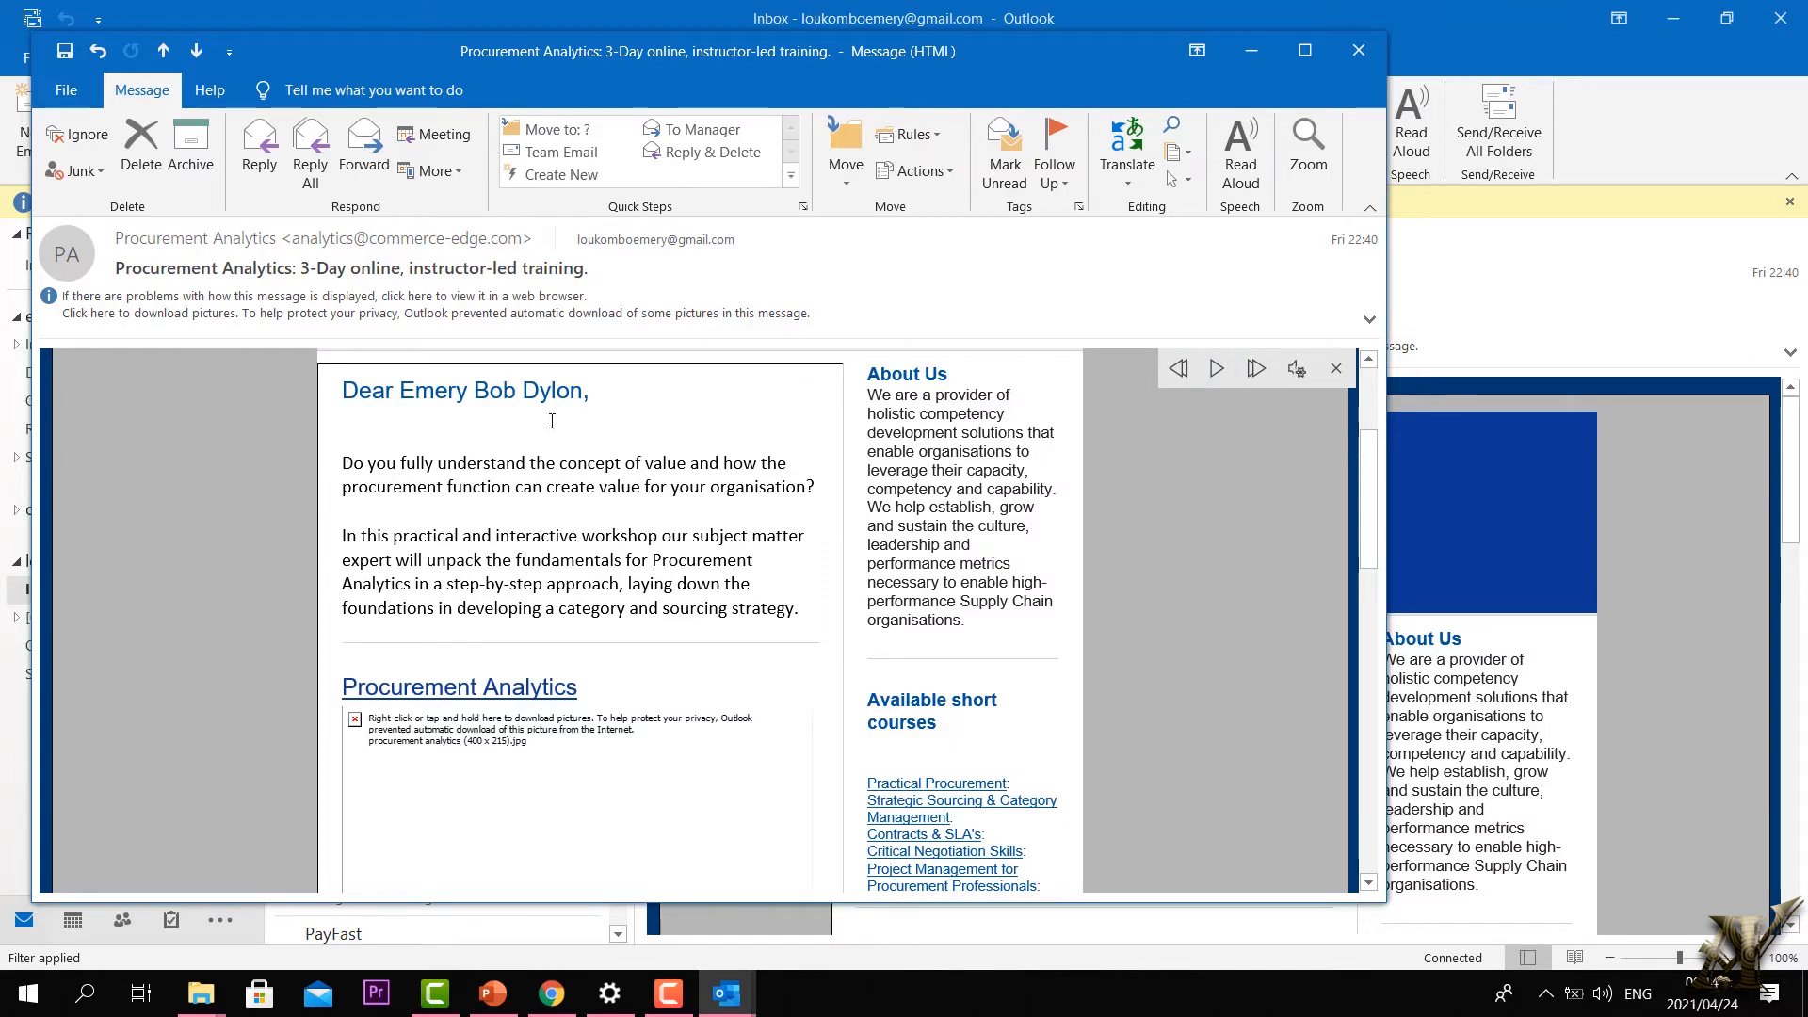
pyautogui.click(1279, 373)
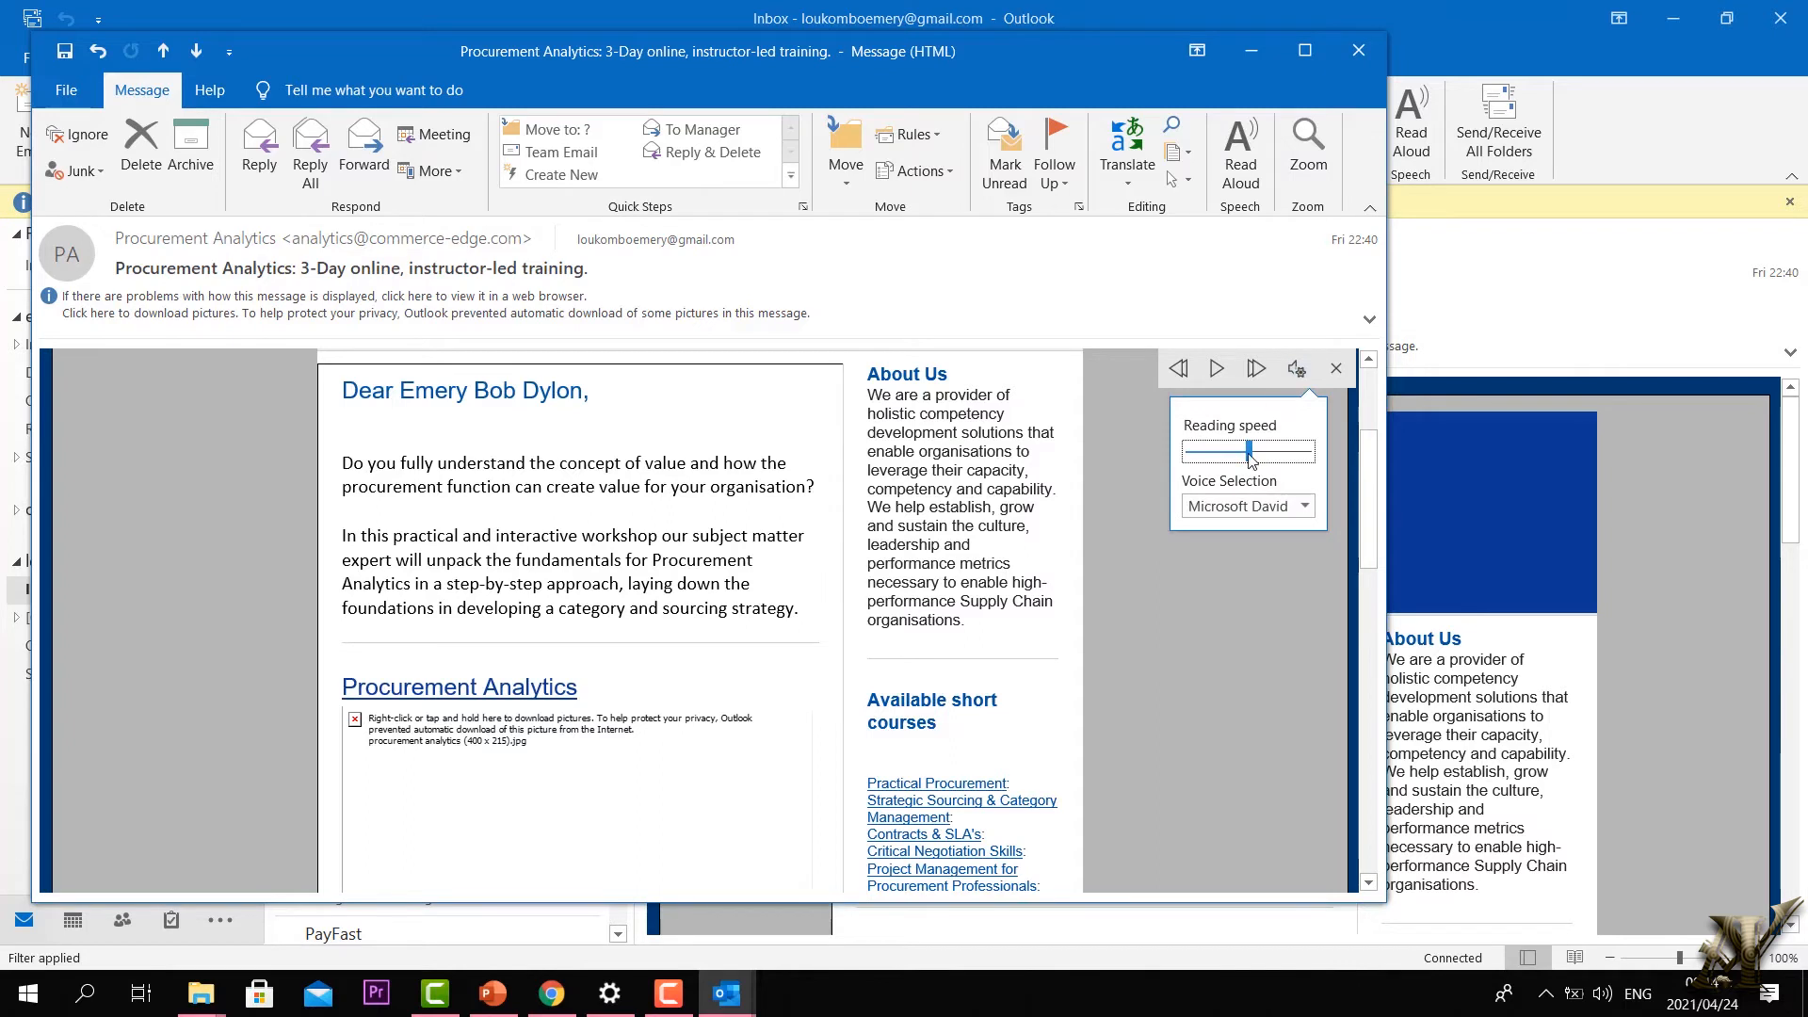
pyautogui.moveTo(1249, 458); pyautogui.dragTo(1304, 462)
pyautogui.moveTo(418, 489); pyautogui.dragTo(1117, 401)
pyautogui.click(1215, 370)
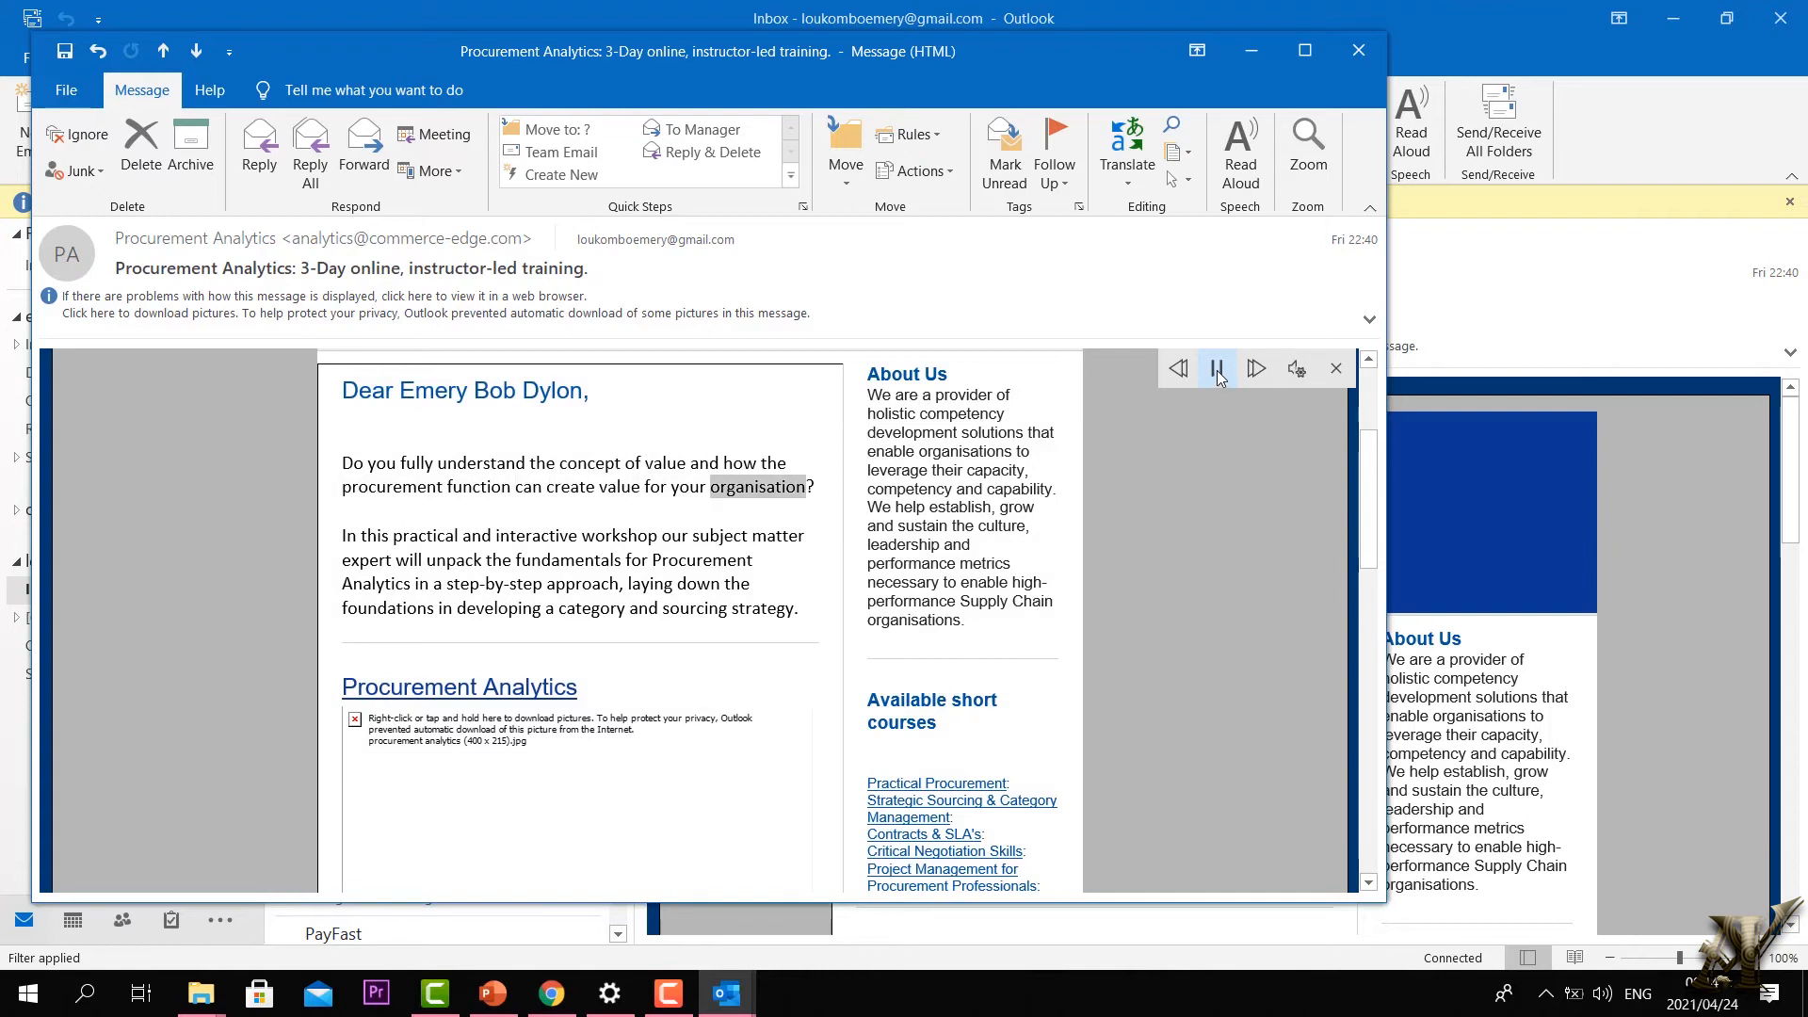
# Step: Slow the reading speed right down, then settle it at a middle value
pyautogui.click(1297, 369)
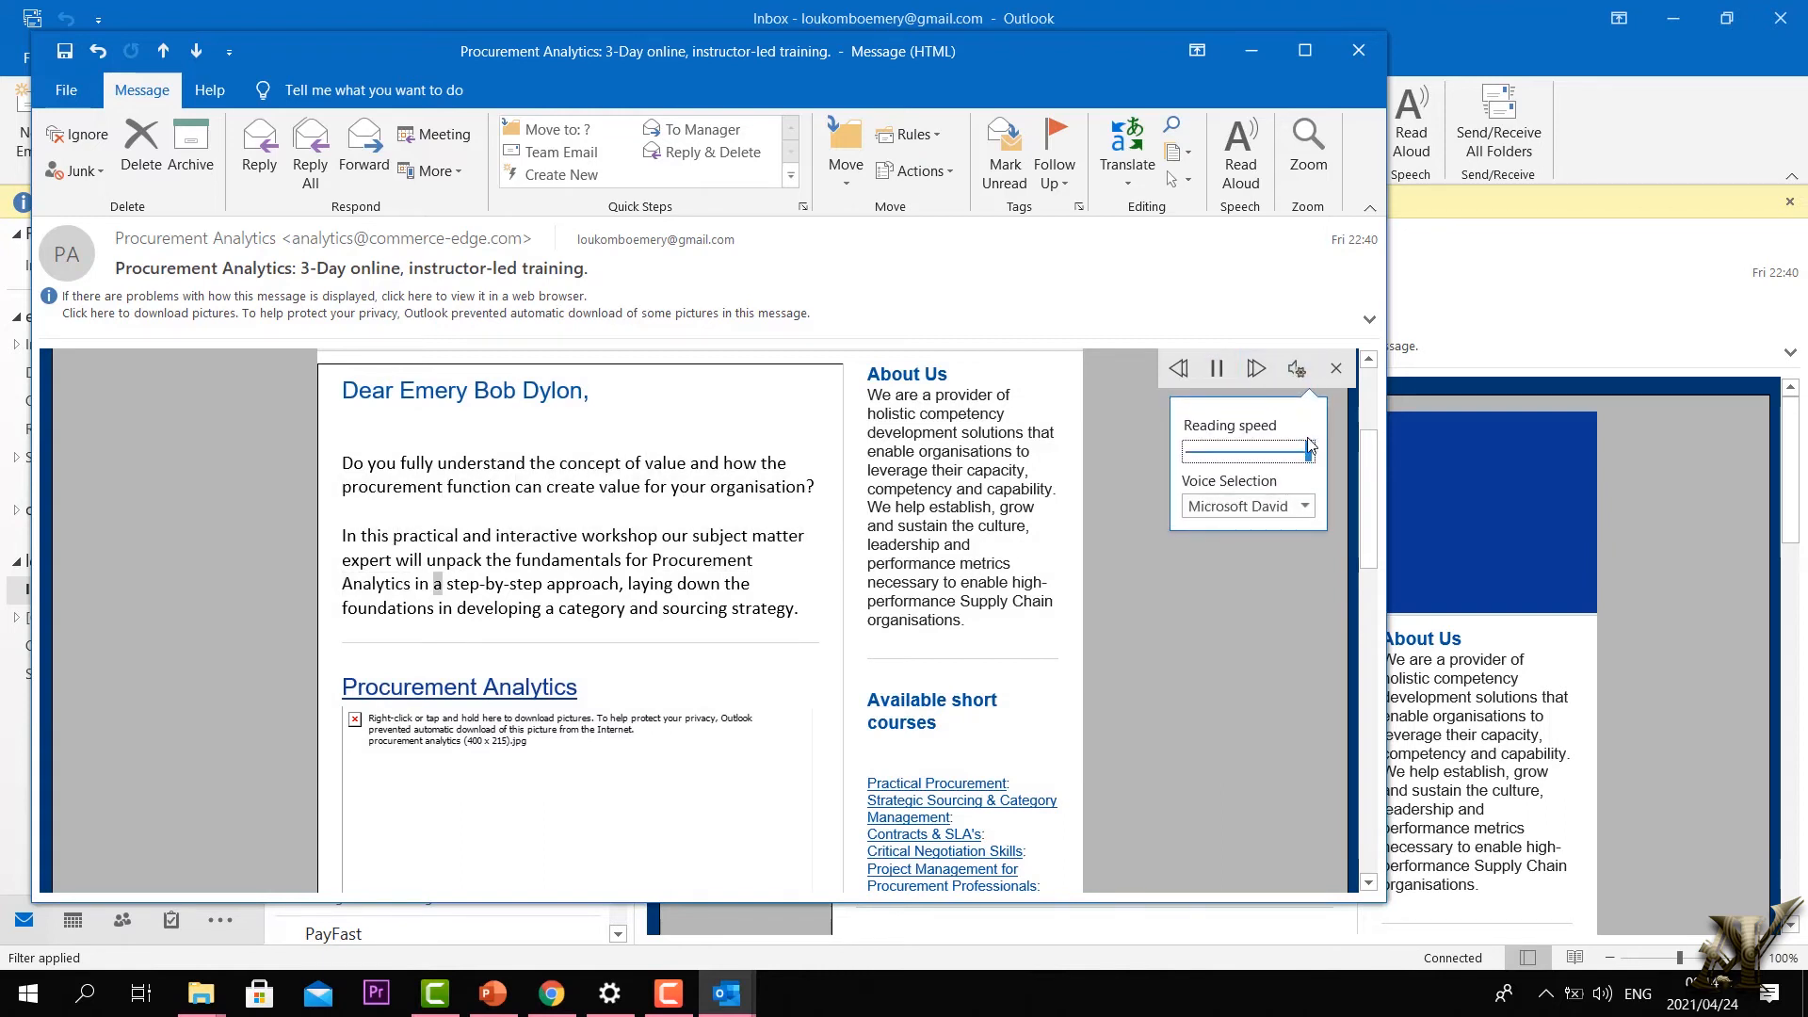
pyautogui.moveTo(1310, 451); pyautogui.dragTo(1202, 452)
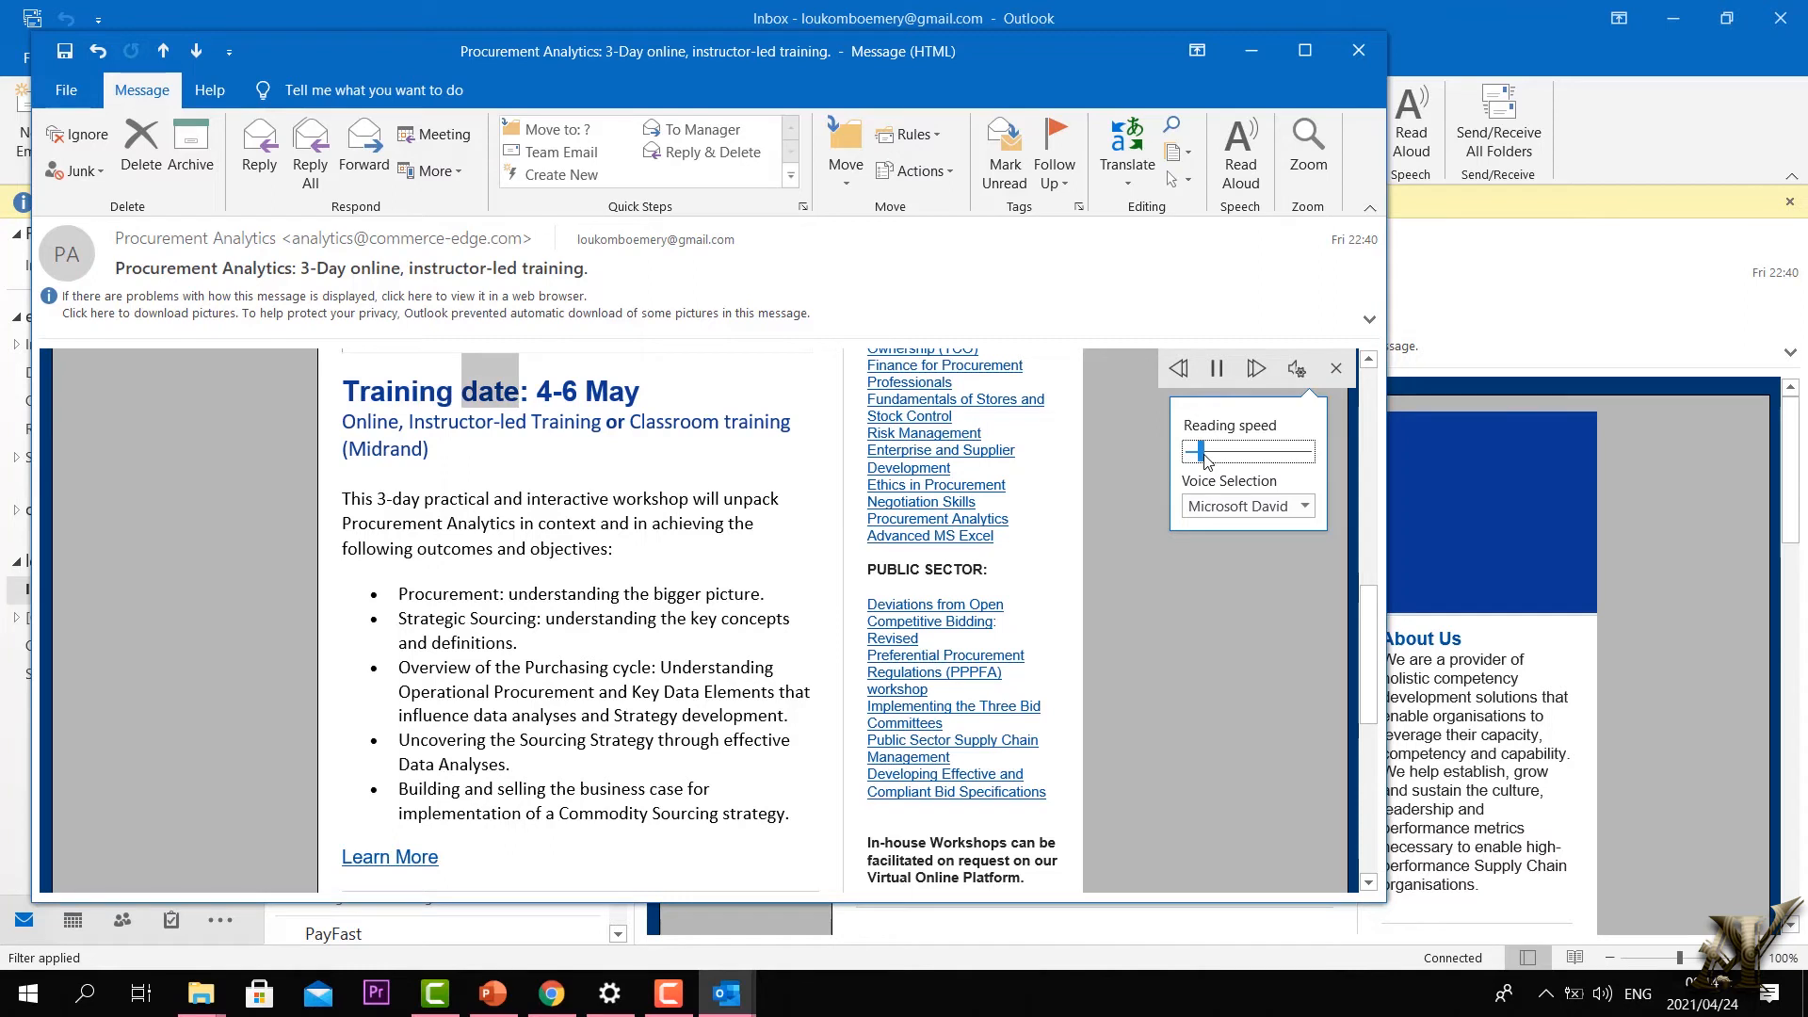
pyautogui.moveTo(1205, 456); pyautogui.dragTo(1248, 459)
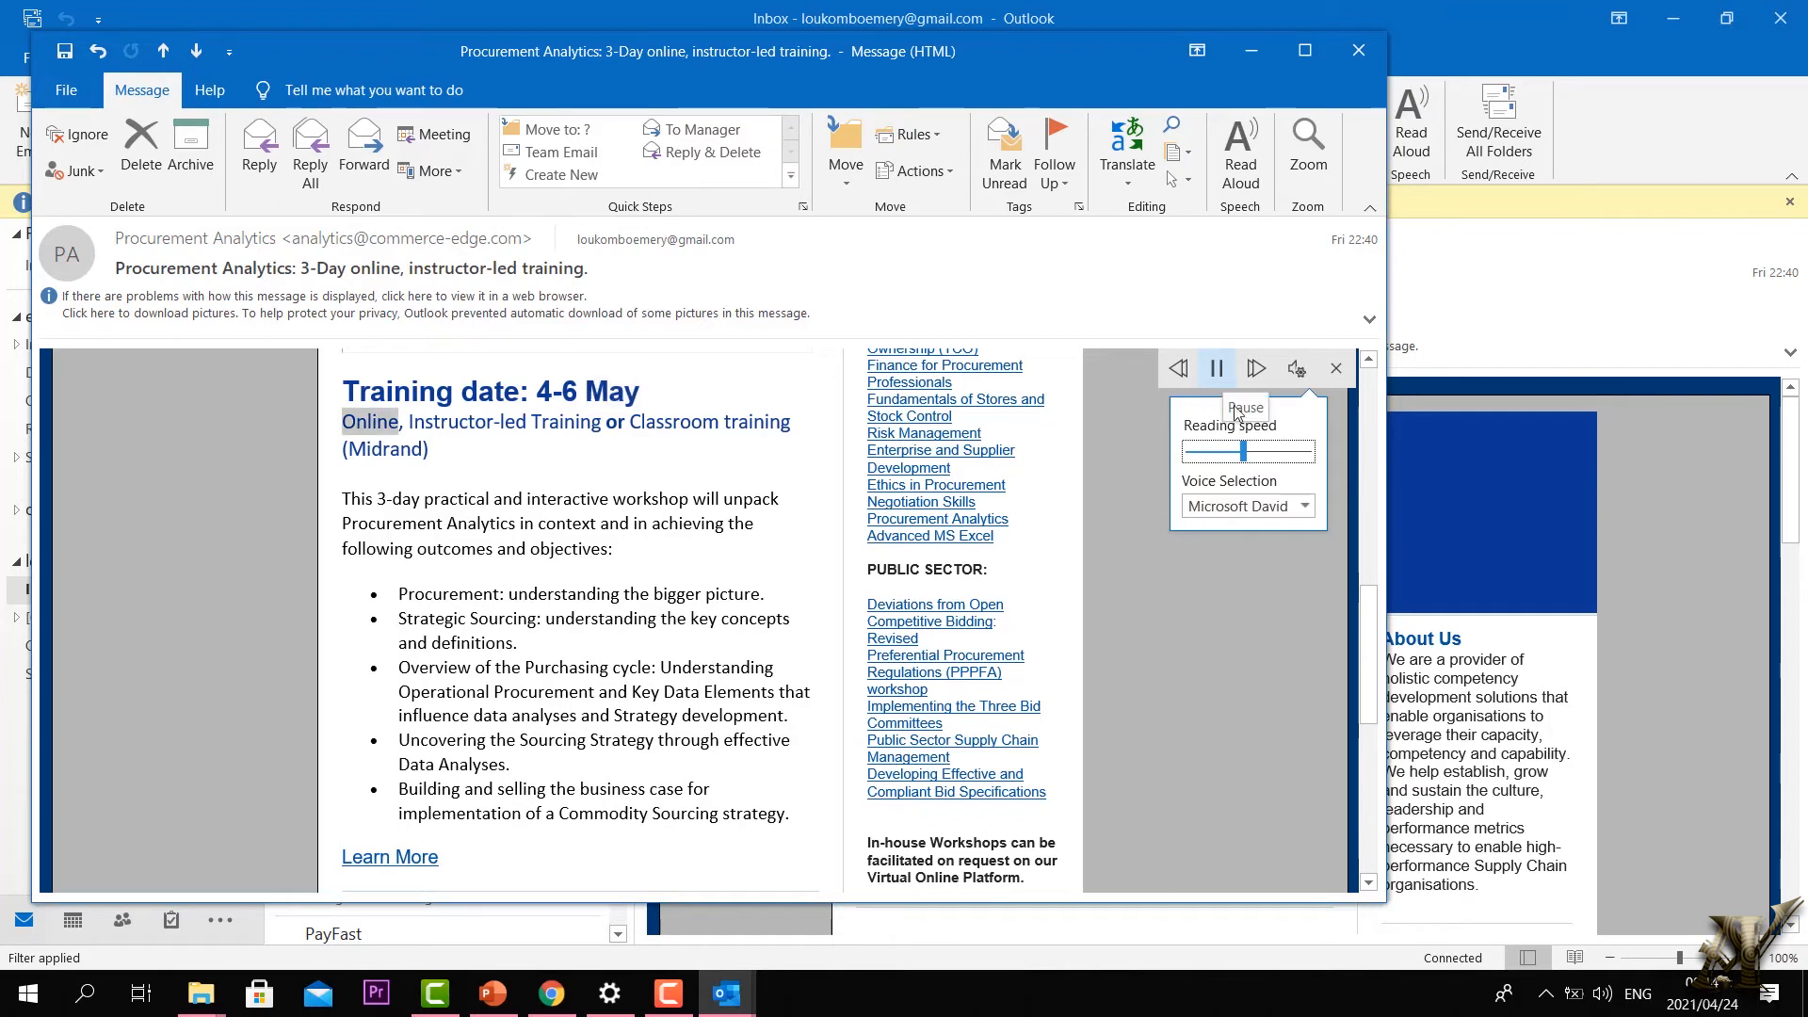
# Step: Switch the voice to Microsoft Zira, then Microsoft Mark, and stop and close Read Aloud
pyautogui.click(1306, 507)
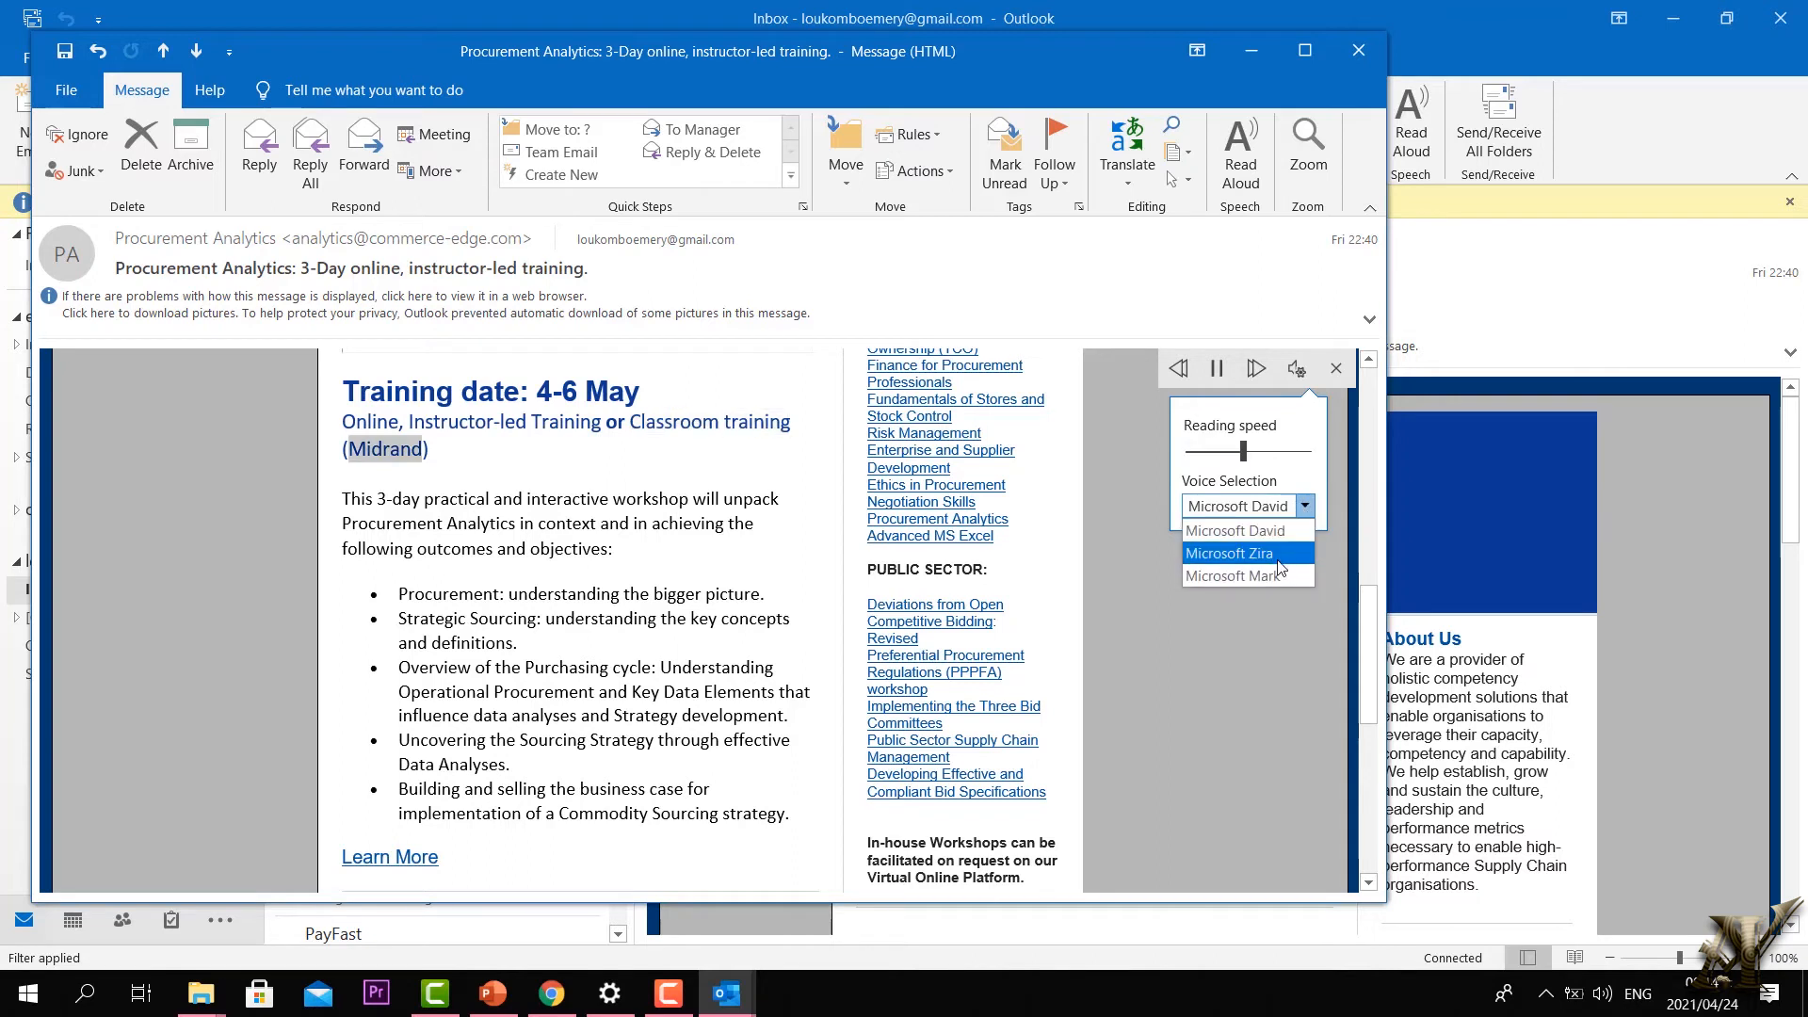
pyautogui.click(1280, 565)
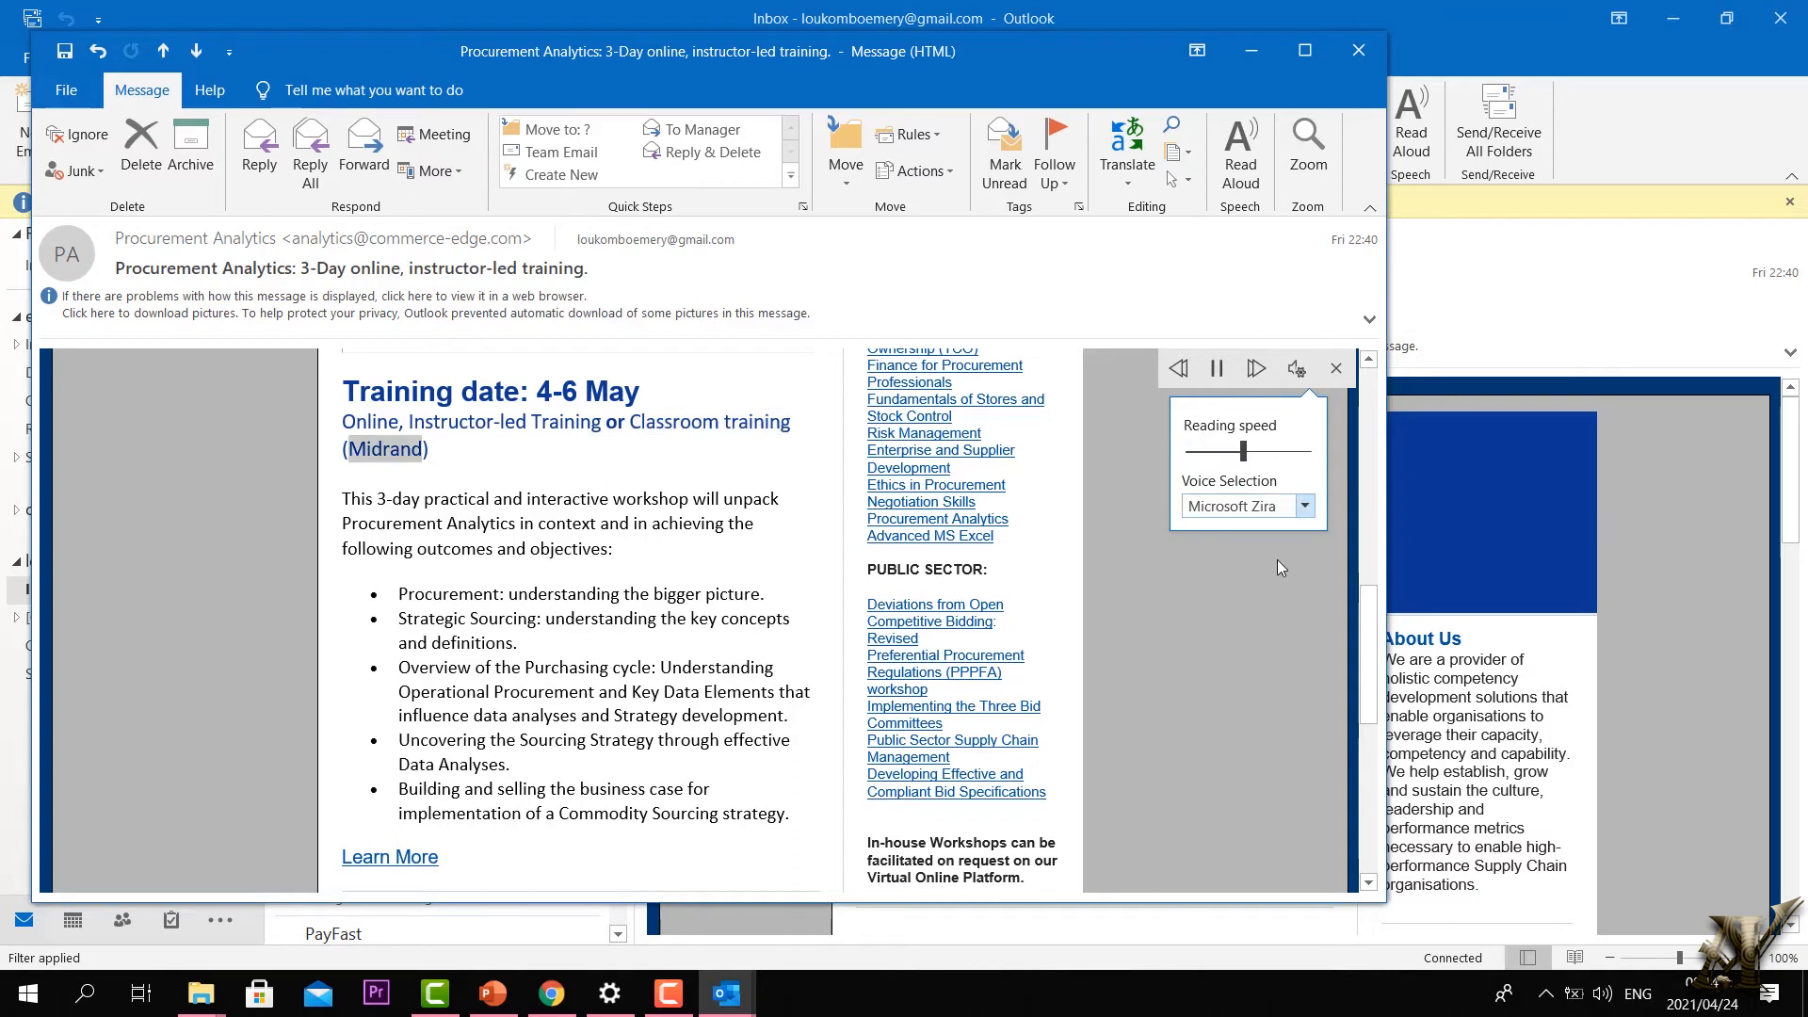
pyautogui.click(1305, 508)
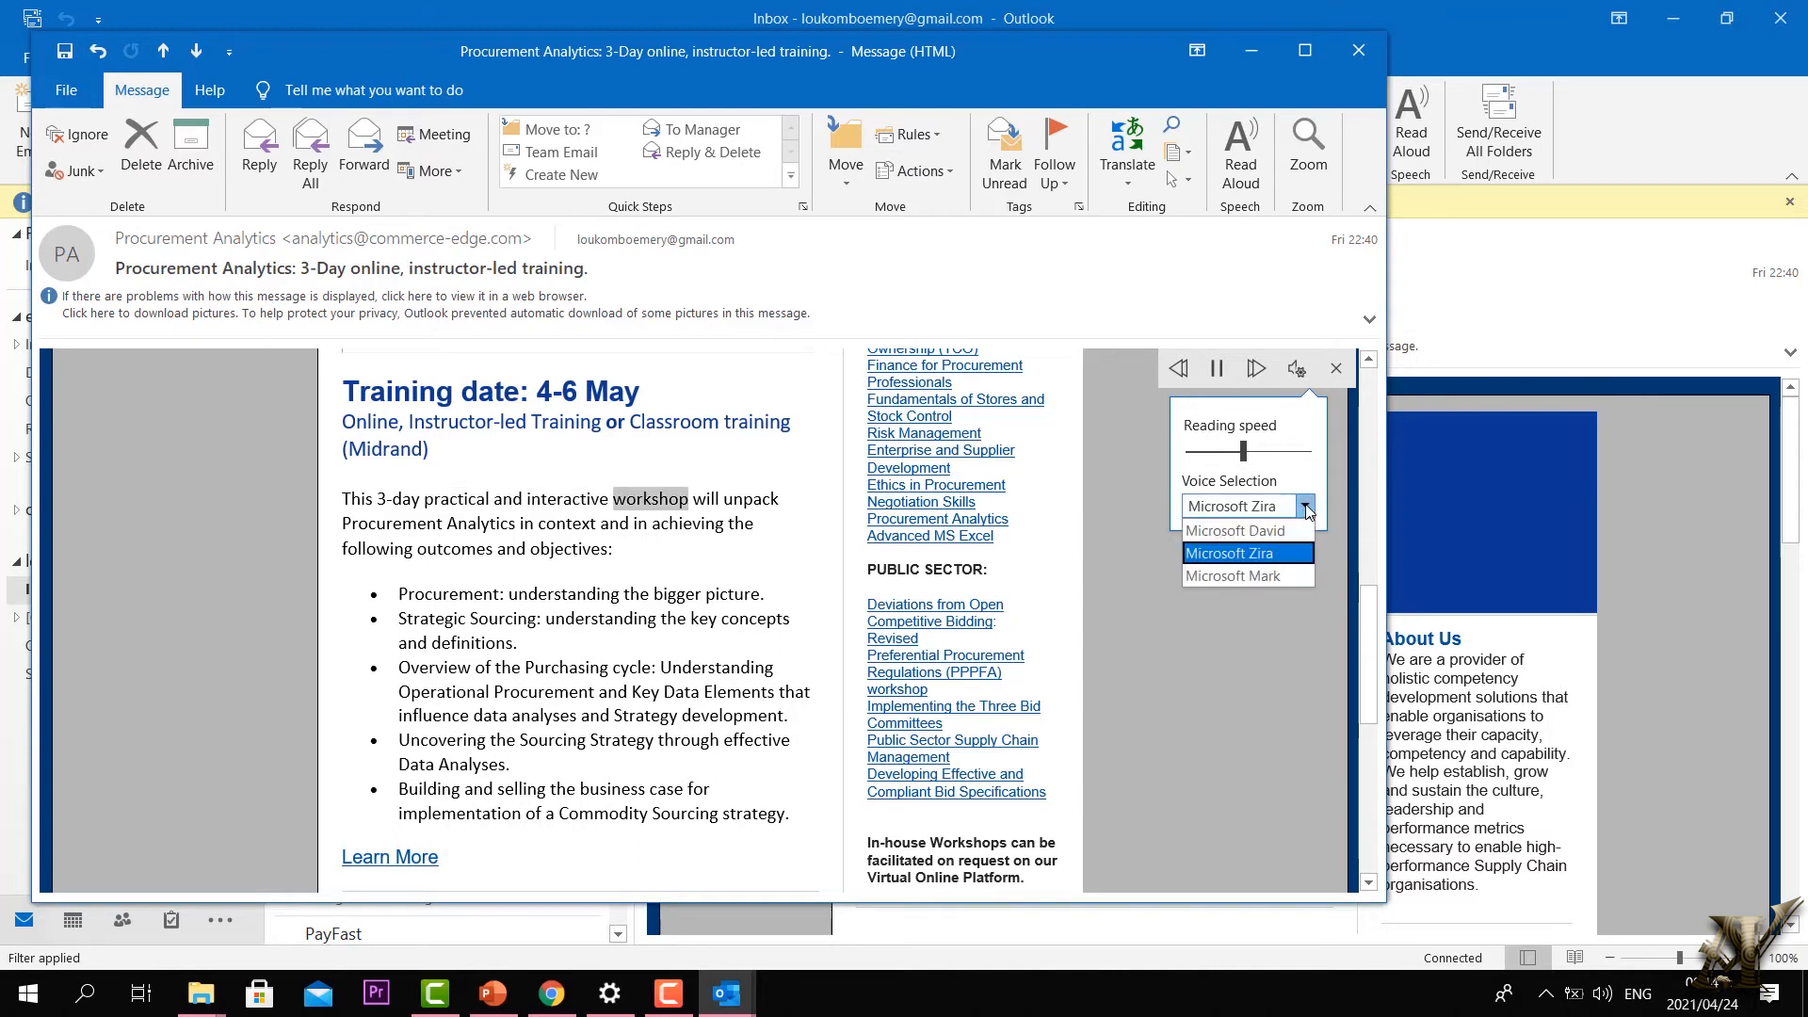
pyautogui.click(1282, 578)
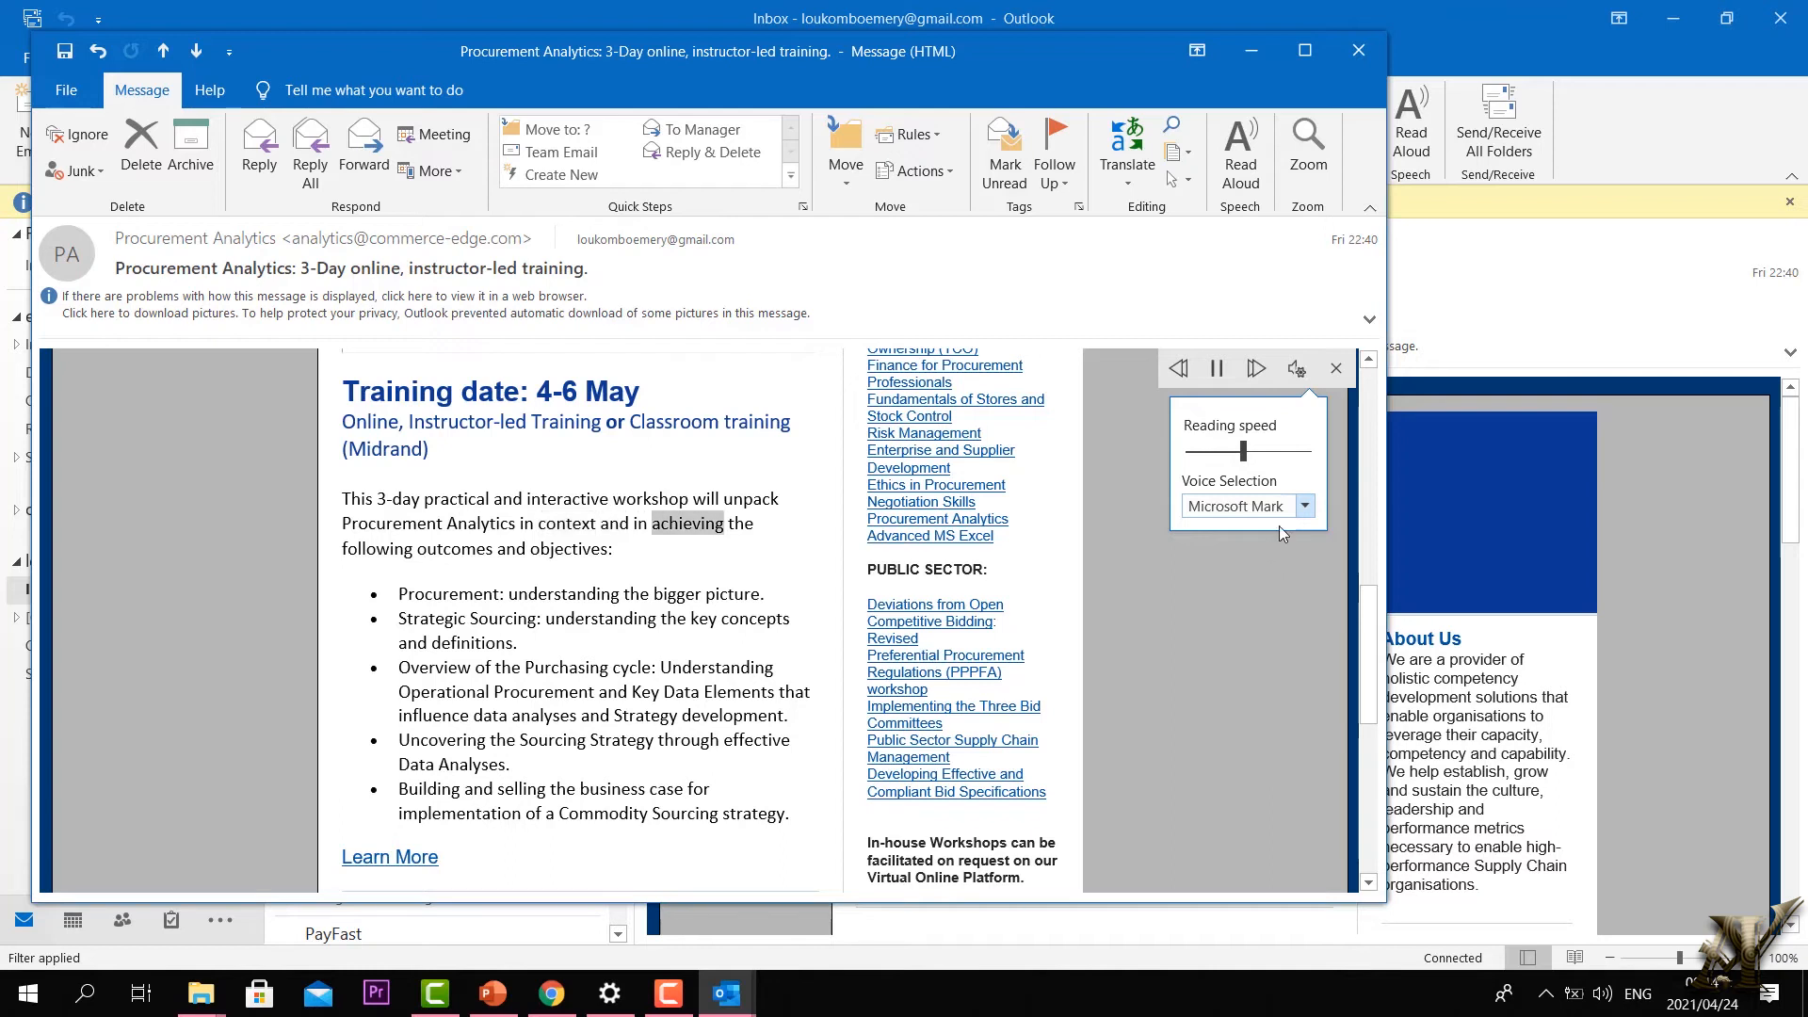
pyautogui.click(1217, 369)
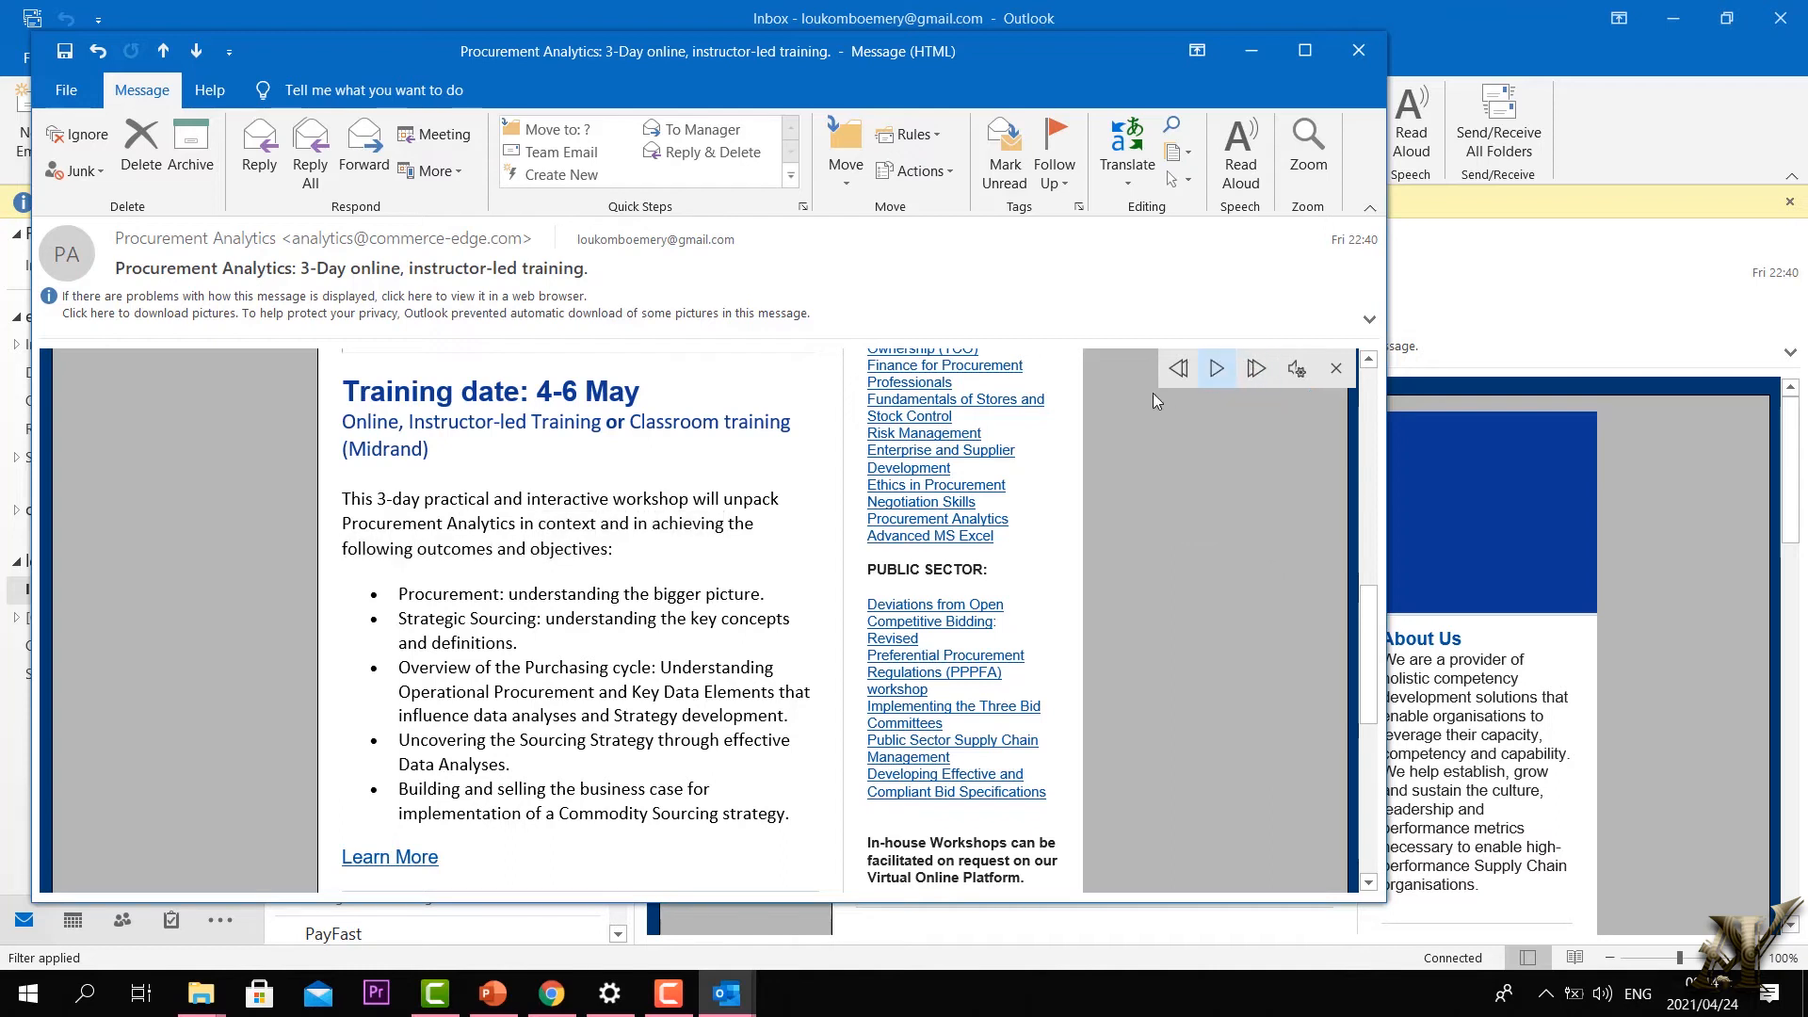
pyautogui.click(1336, 369)
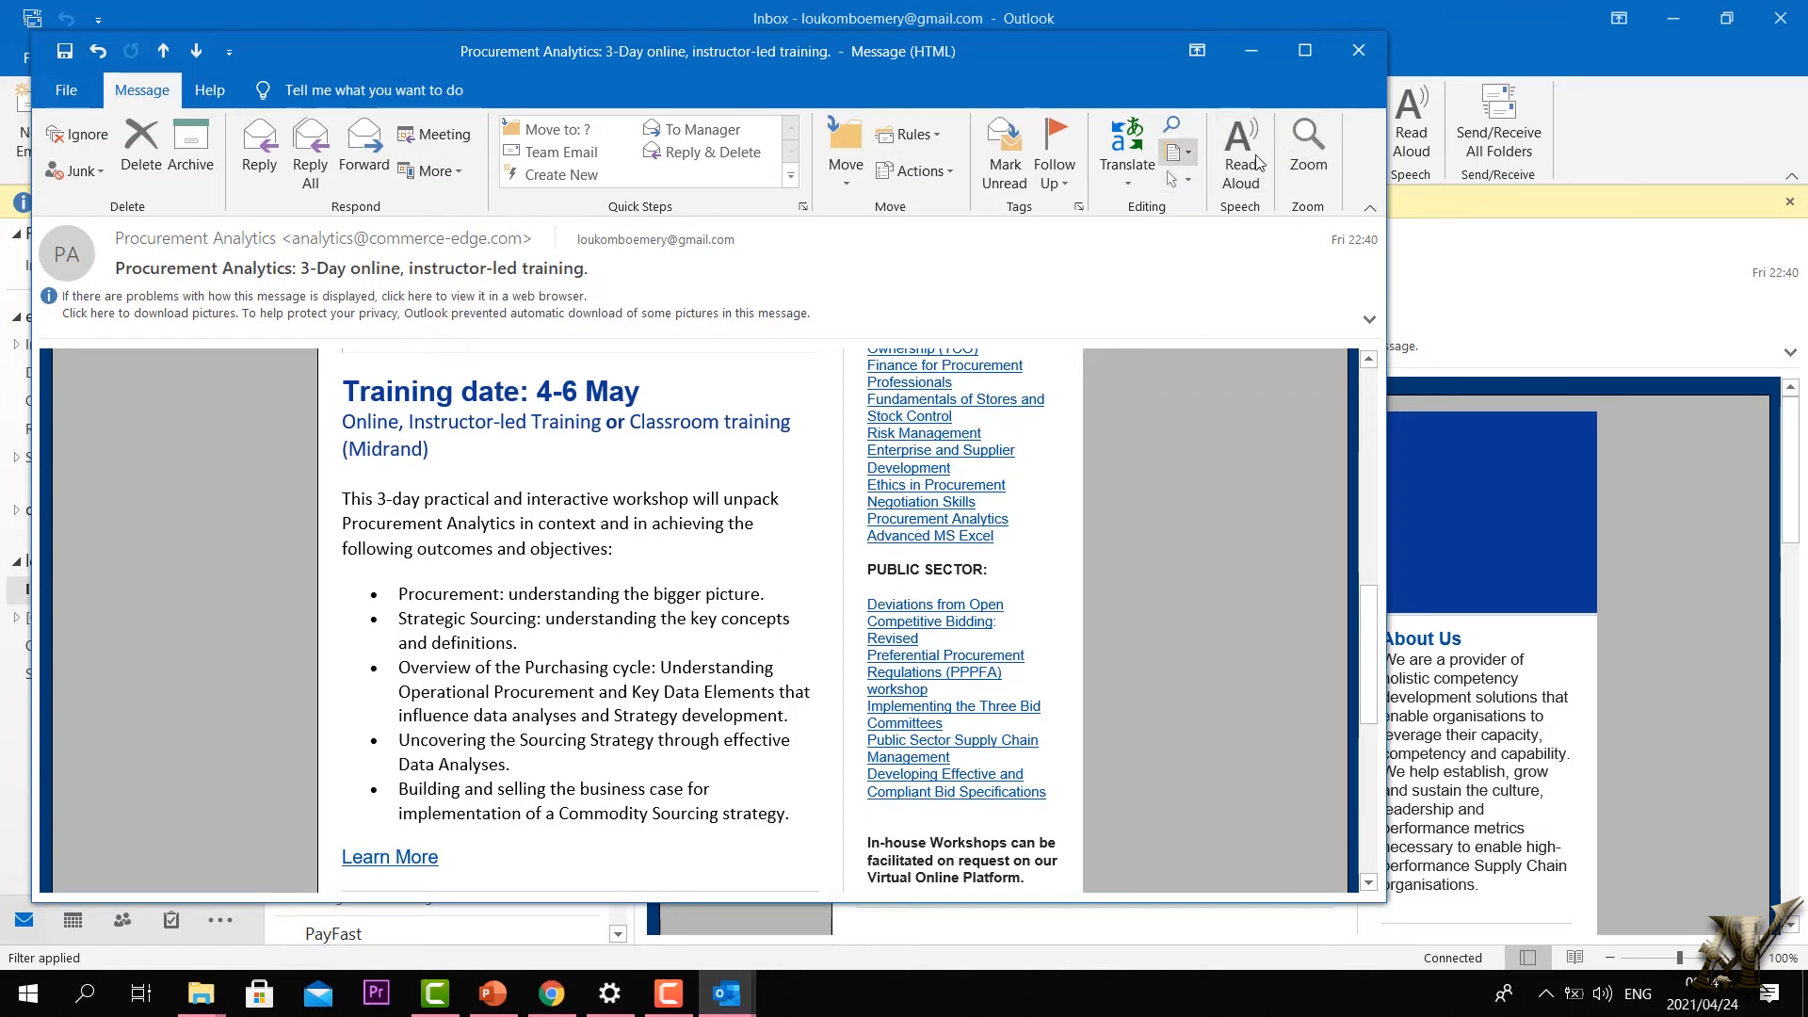
# Step: Close the email window and dismiss the licence warning banner
pyautogui.click(1356, 54)
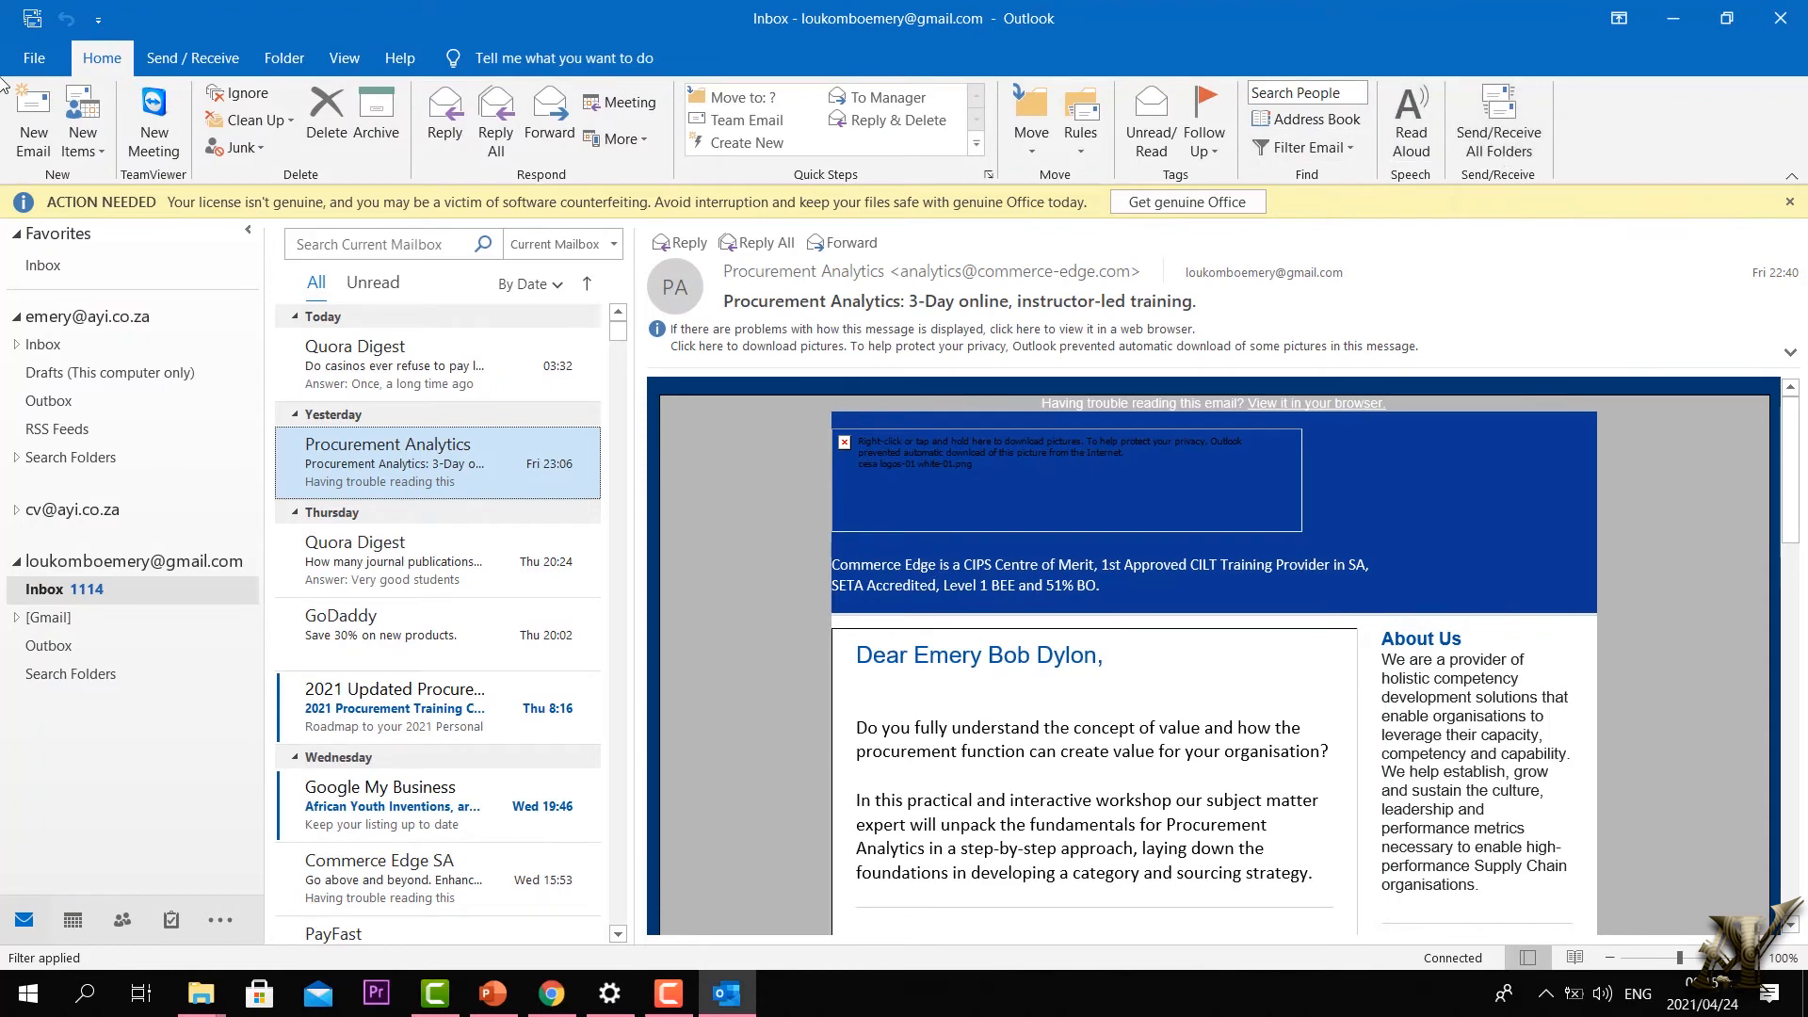
pyautogui.click(192, 58)
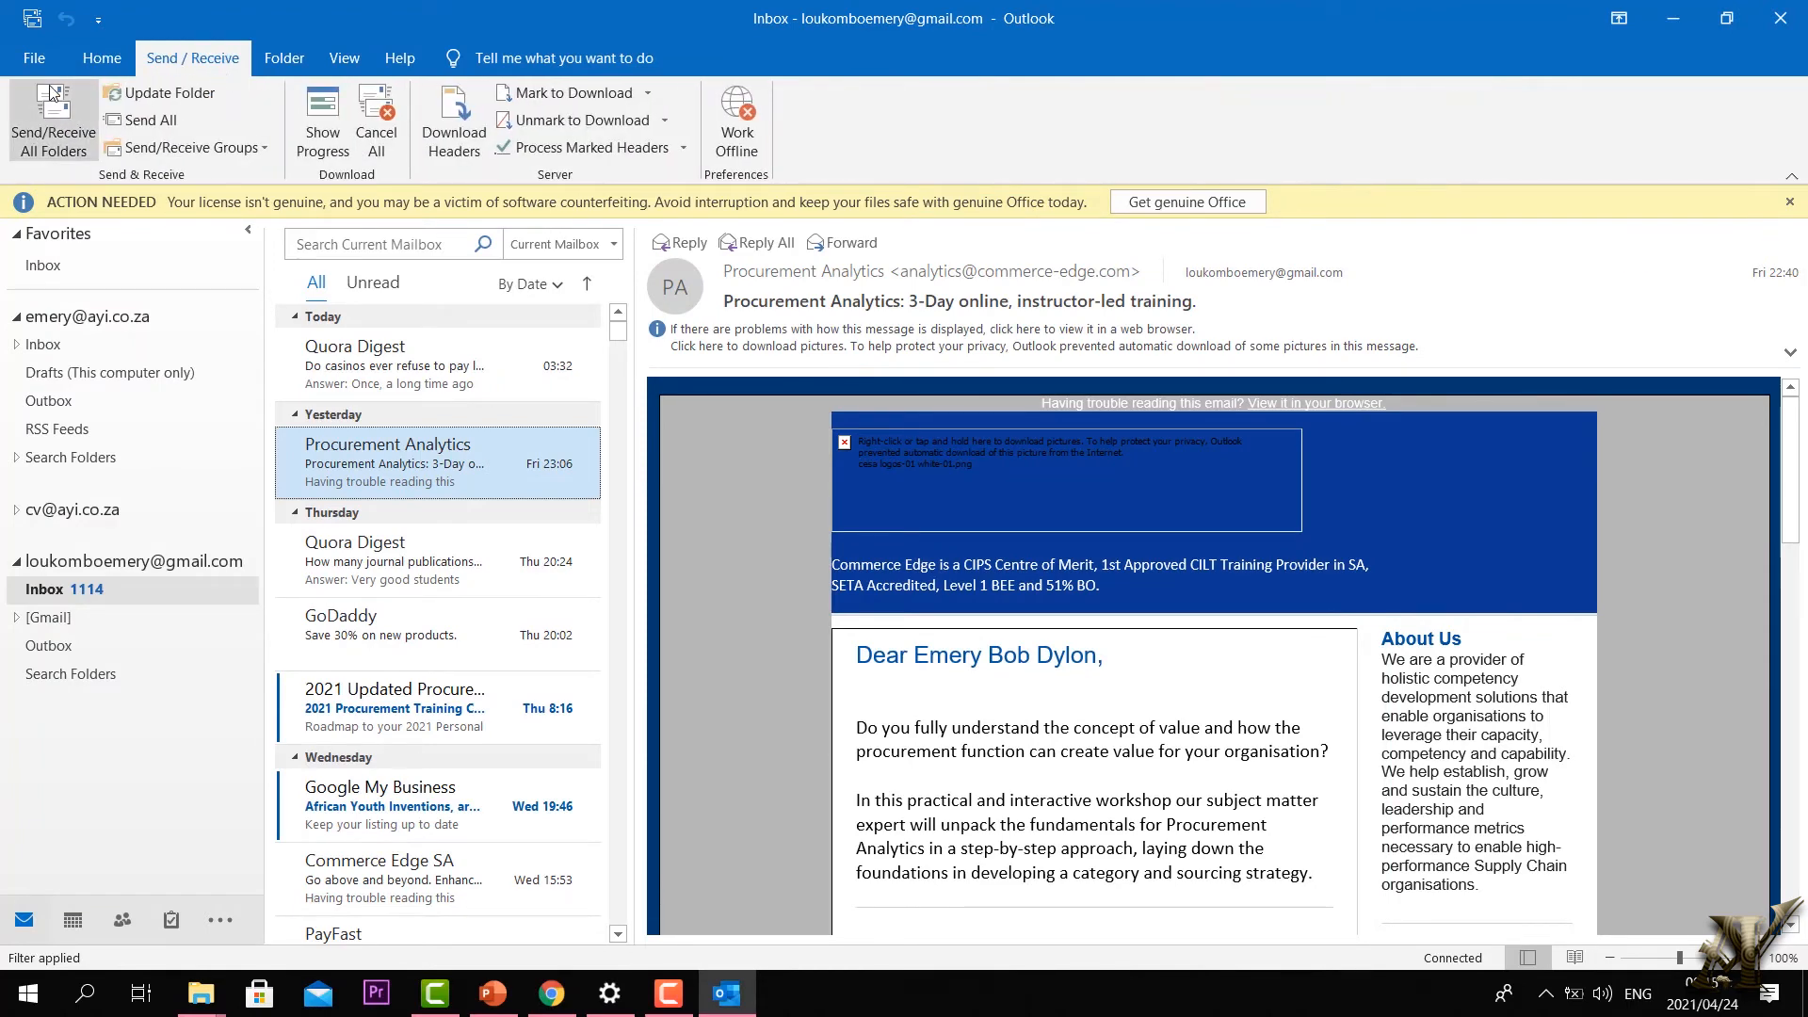
pyautogui.click(1789, 202)
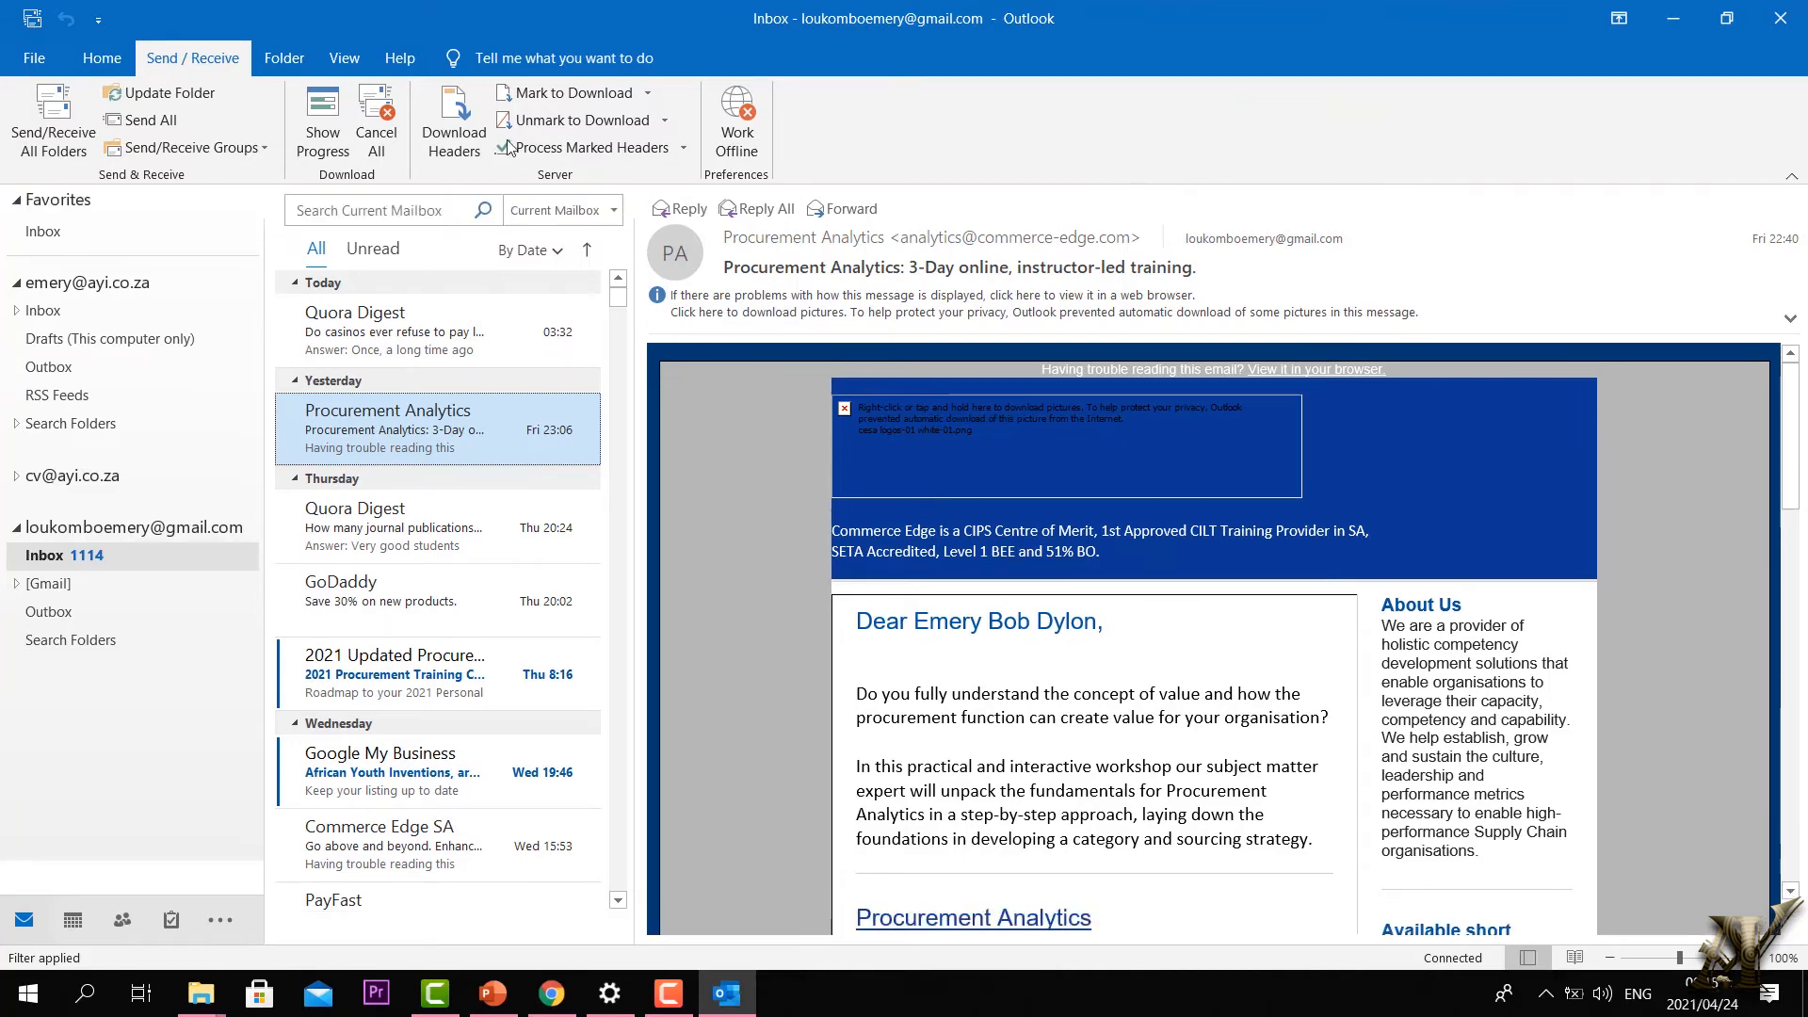
# Step: Run Send/Receive All Folders and close the progress window
pyautogui.click(102, 58)
pyautogui.click(1525, 139)
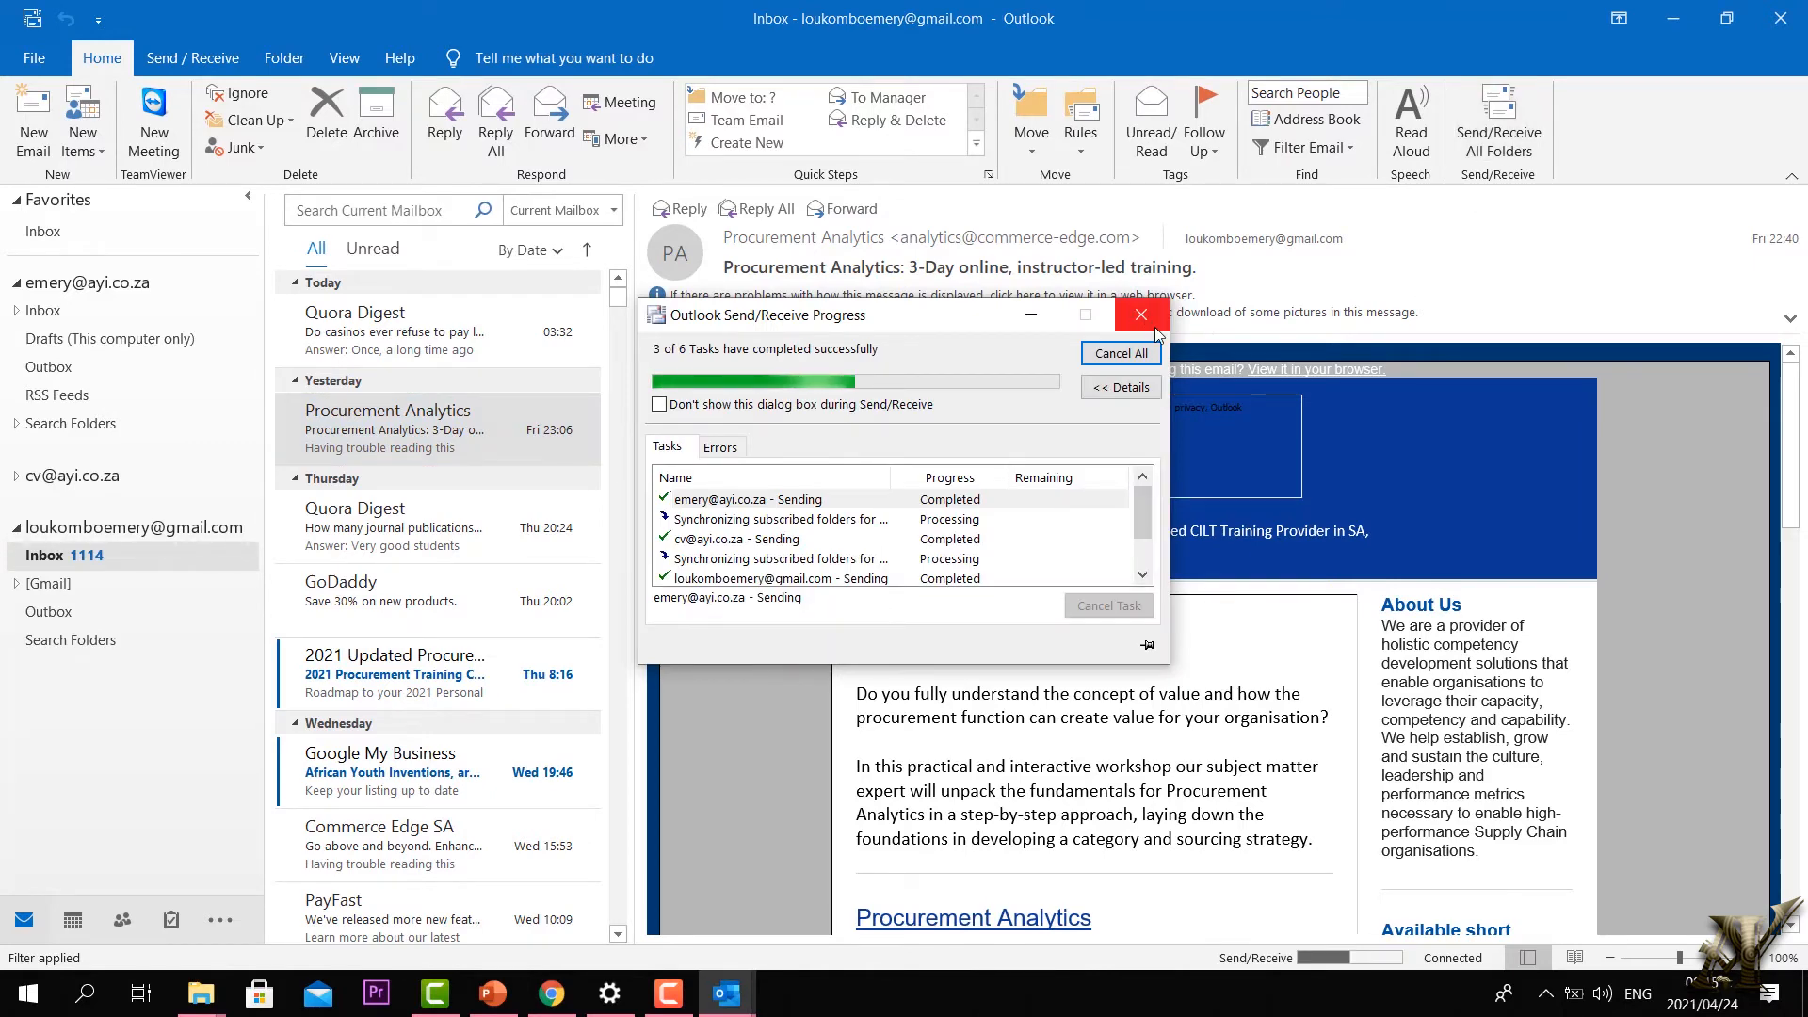
pyautogui.click(1141, 315)
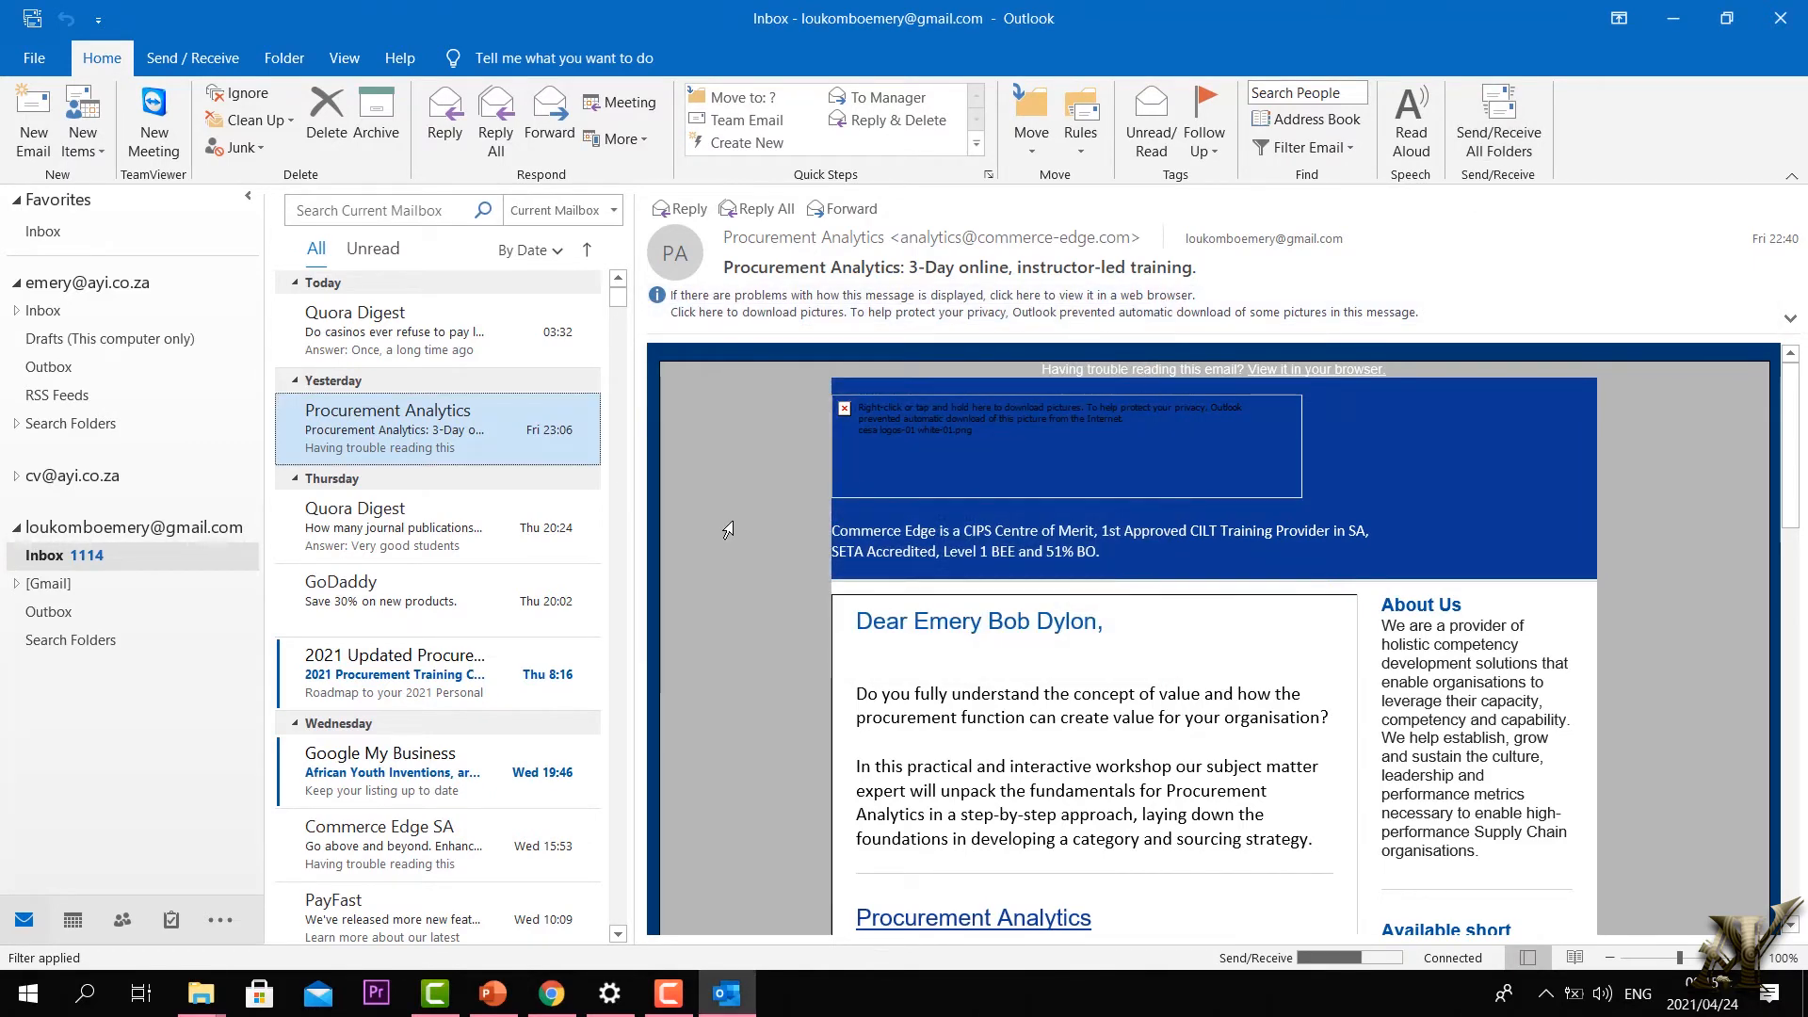
# Step: Start a new contact from New Items and discard it without saving
pyautogui.click(104, 156)
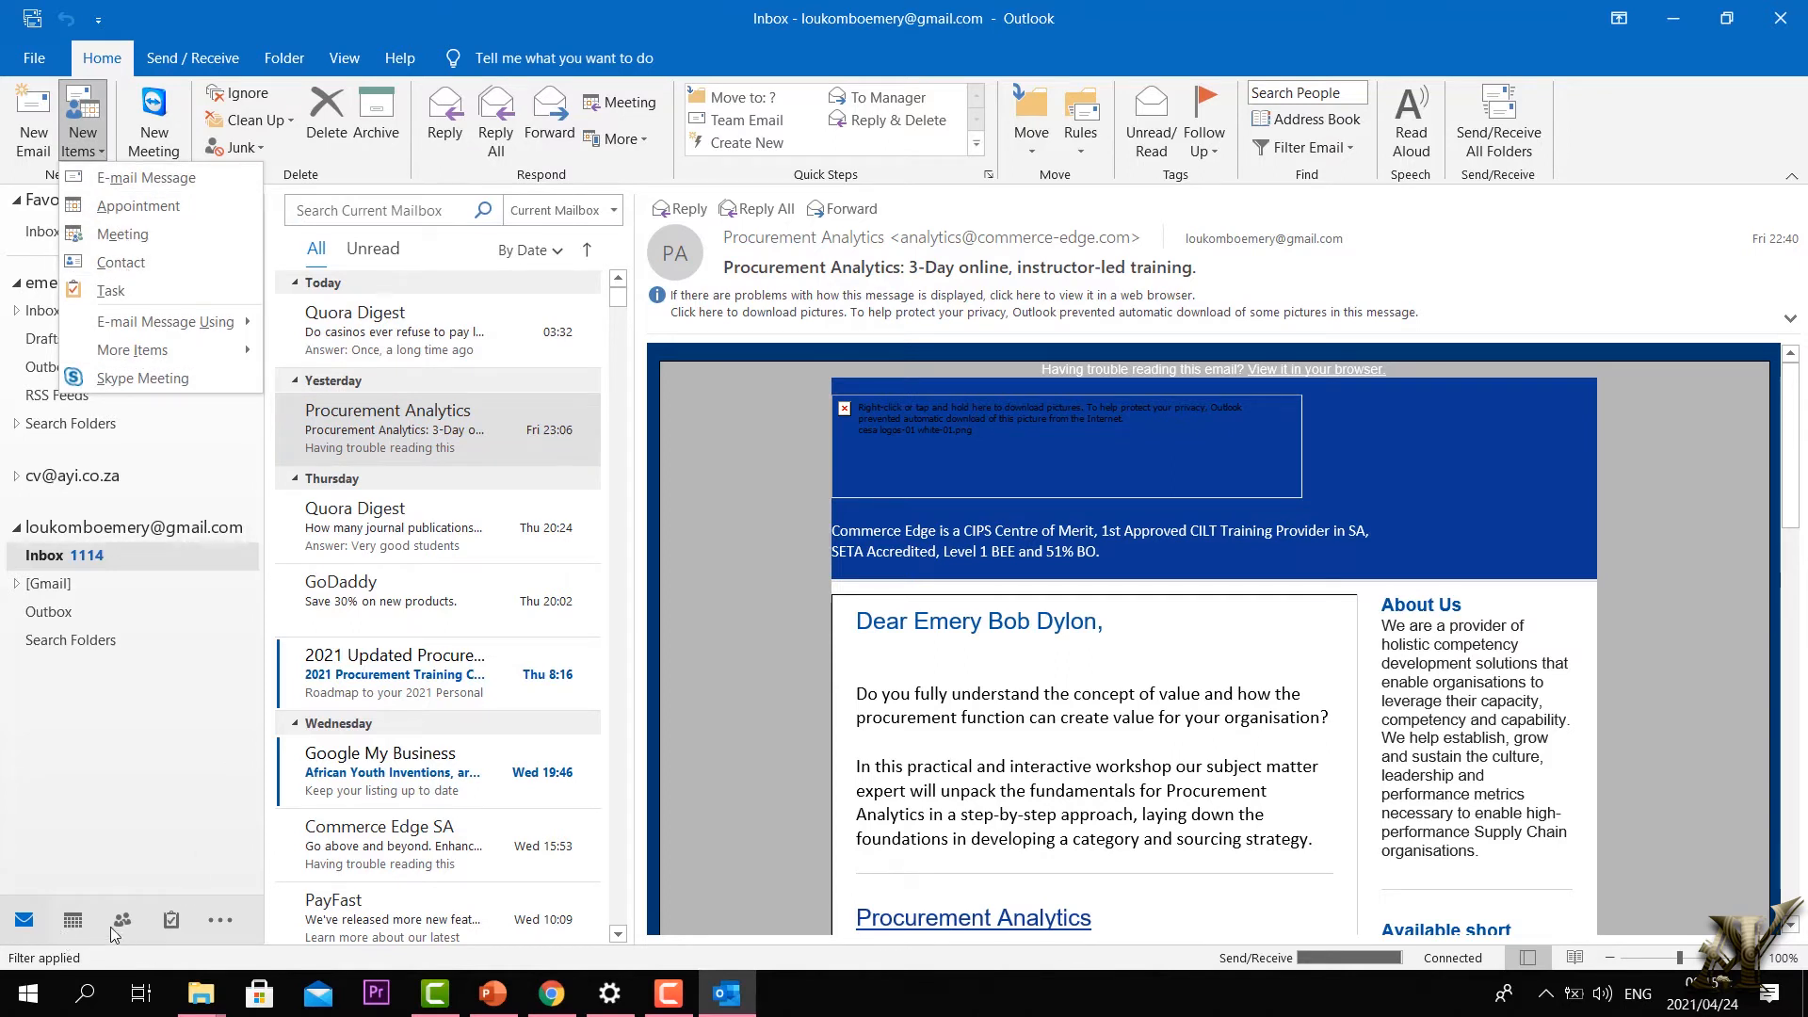
pyautogui.click(141, 264)
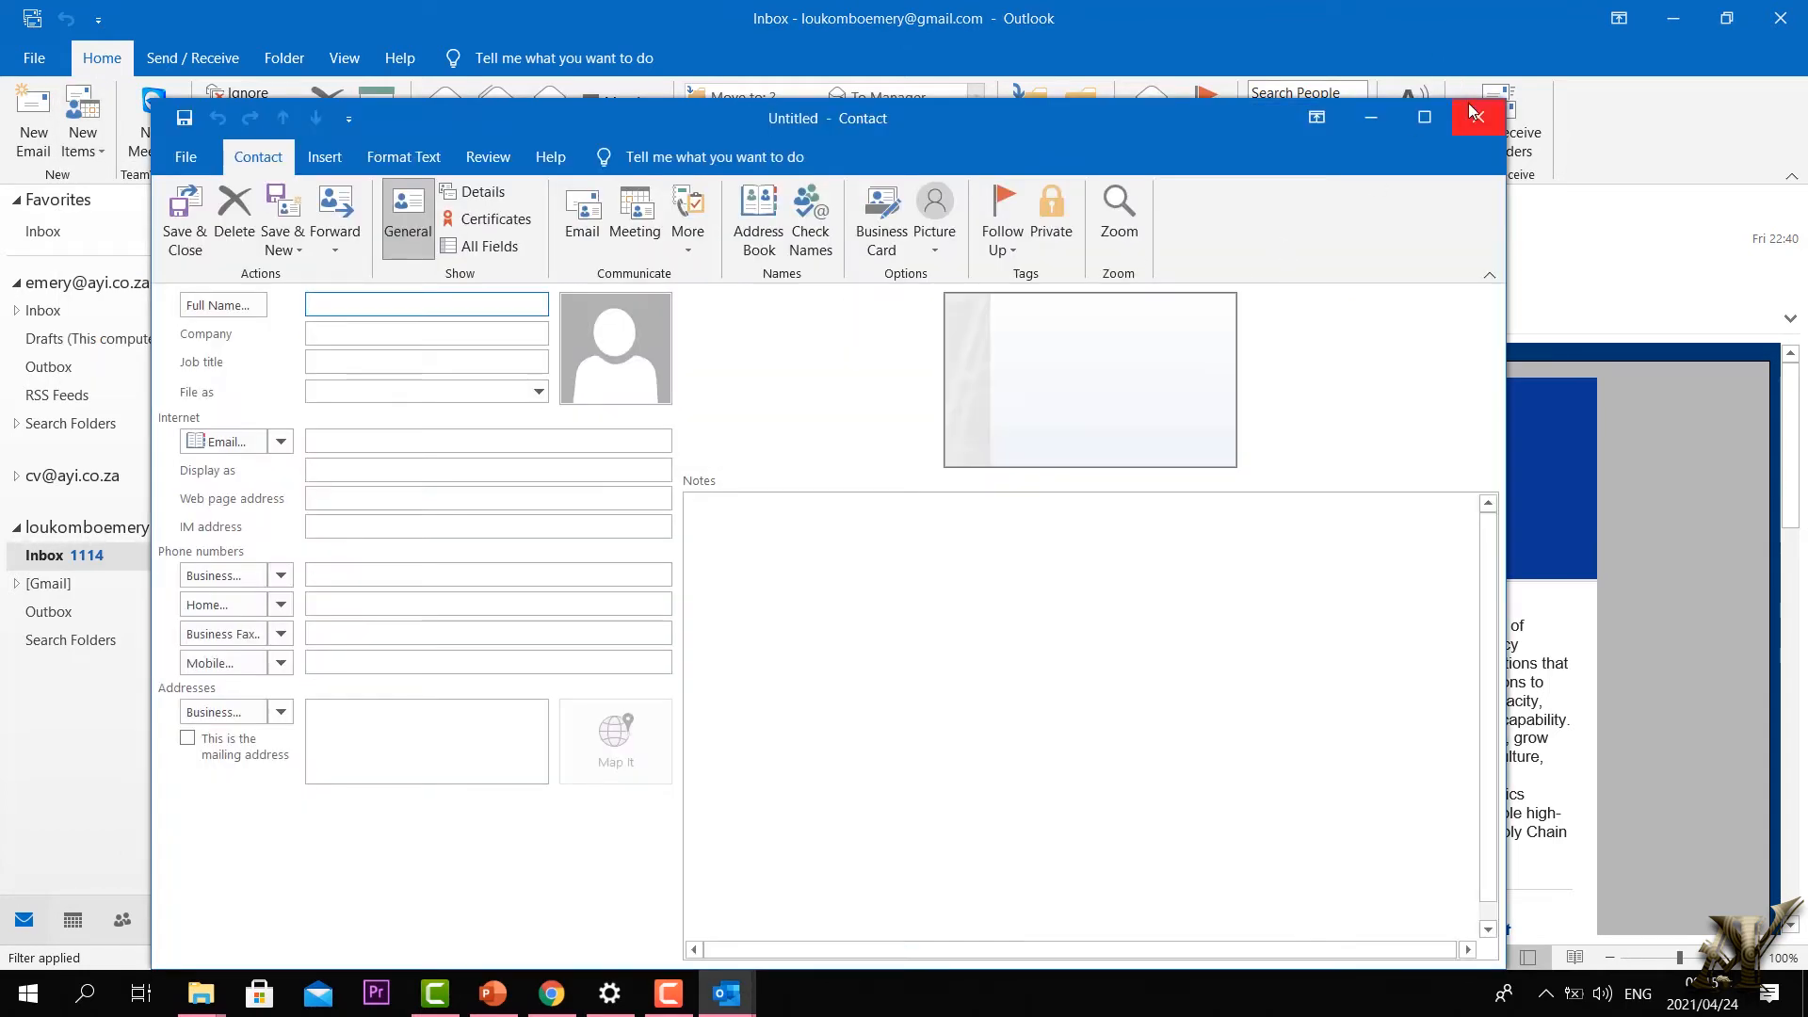
pyautogui.click(1471, 108)
# Step: Switch to the People view listing the two saved contacts and dismiss the licence banner
pyautogui.click(103, 149)
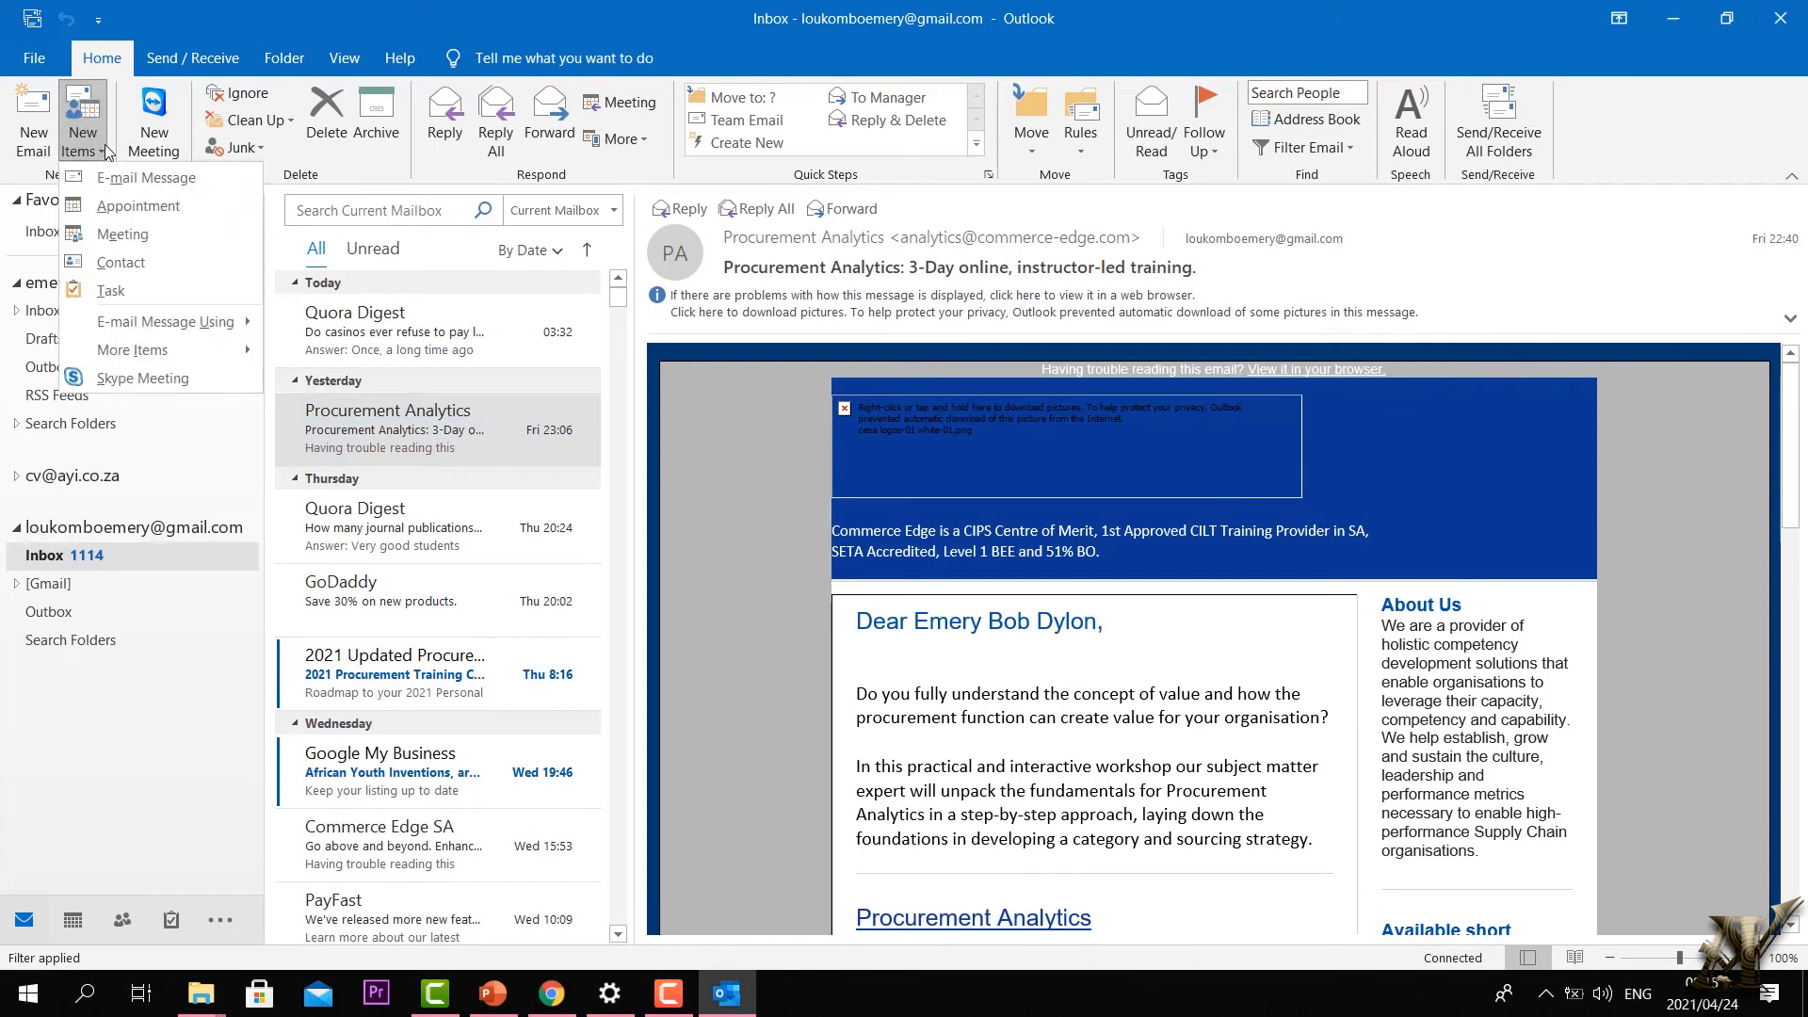
pyautogui.click(121, 923)
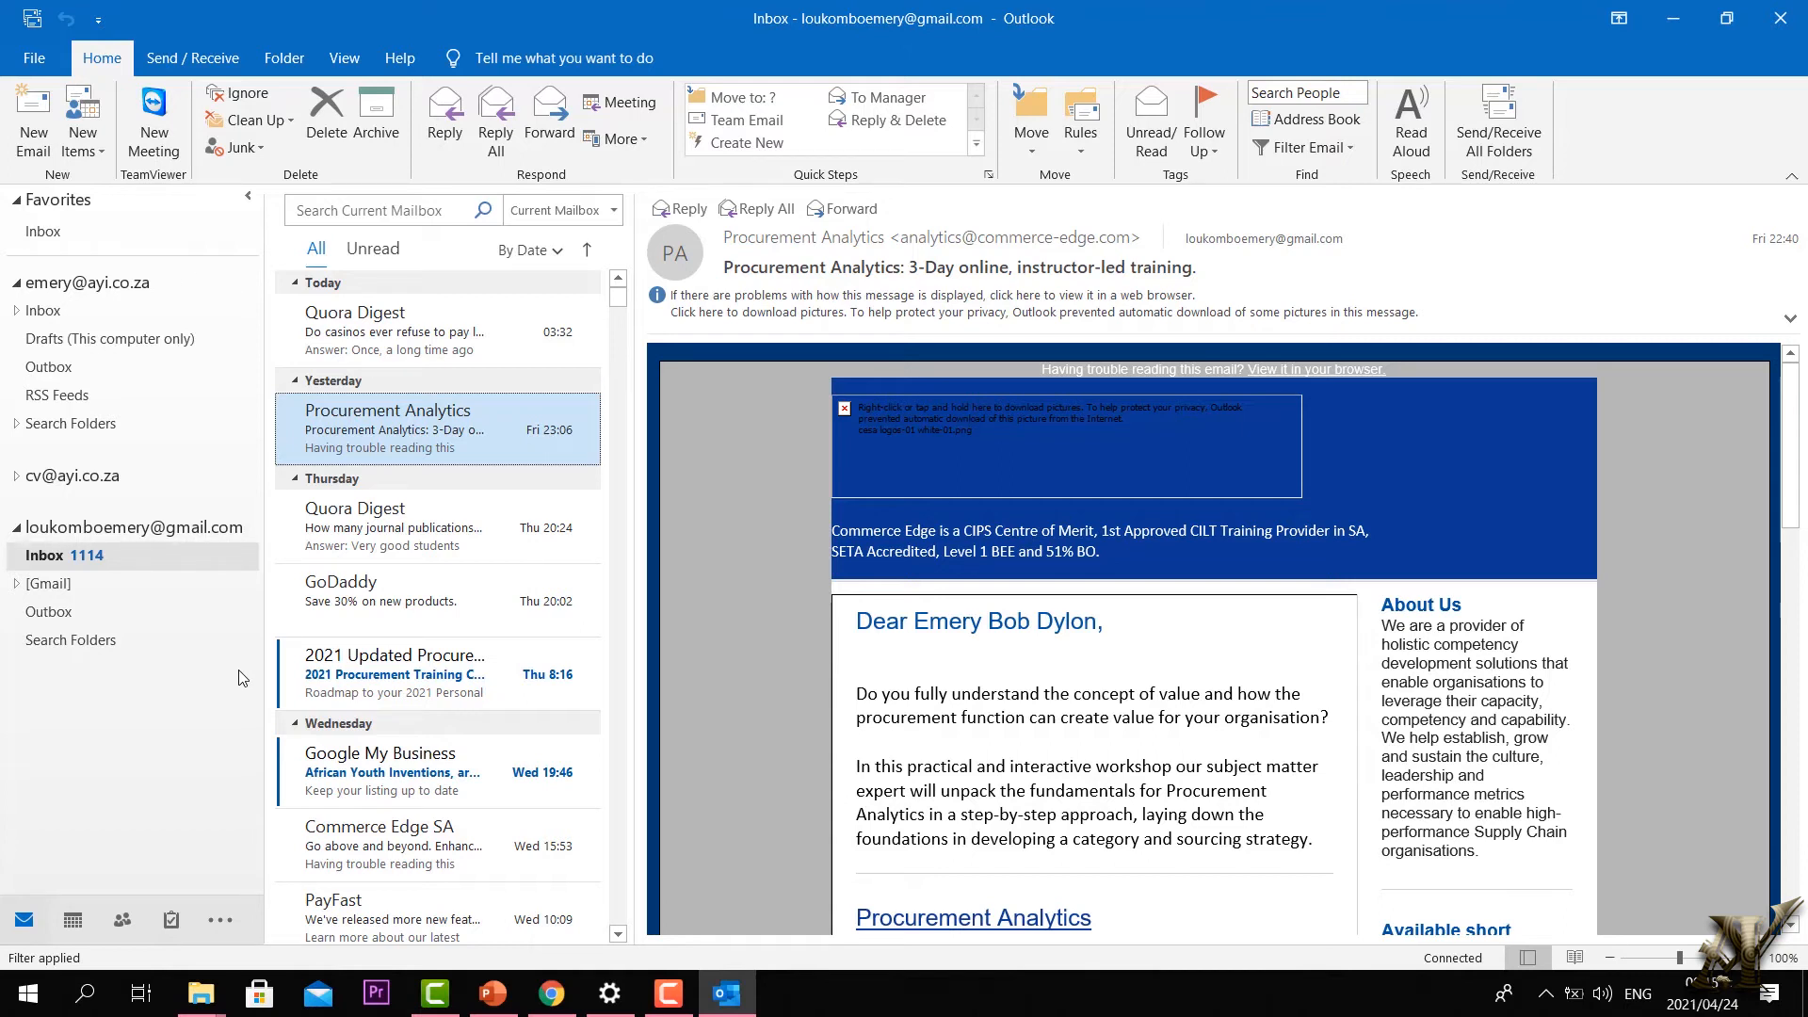
pyautogui.click(120, 923)
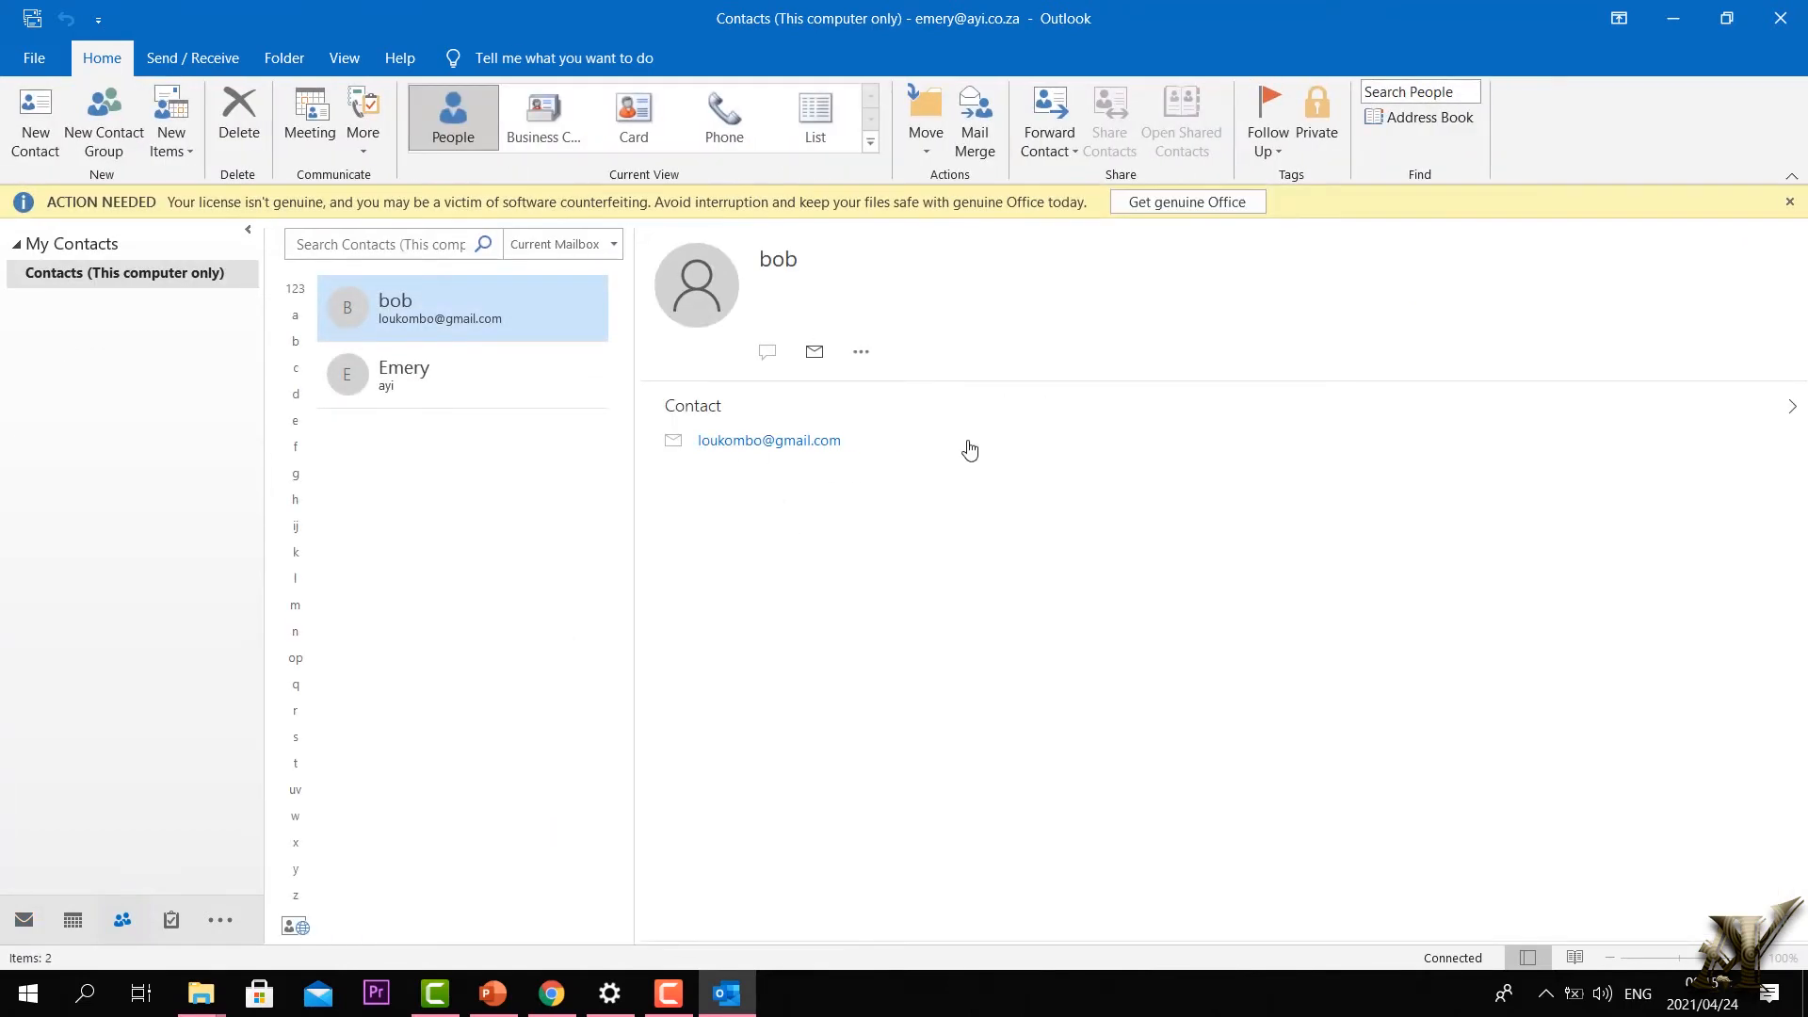
pyautogui.click(1790, 202)
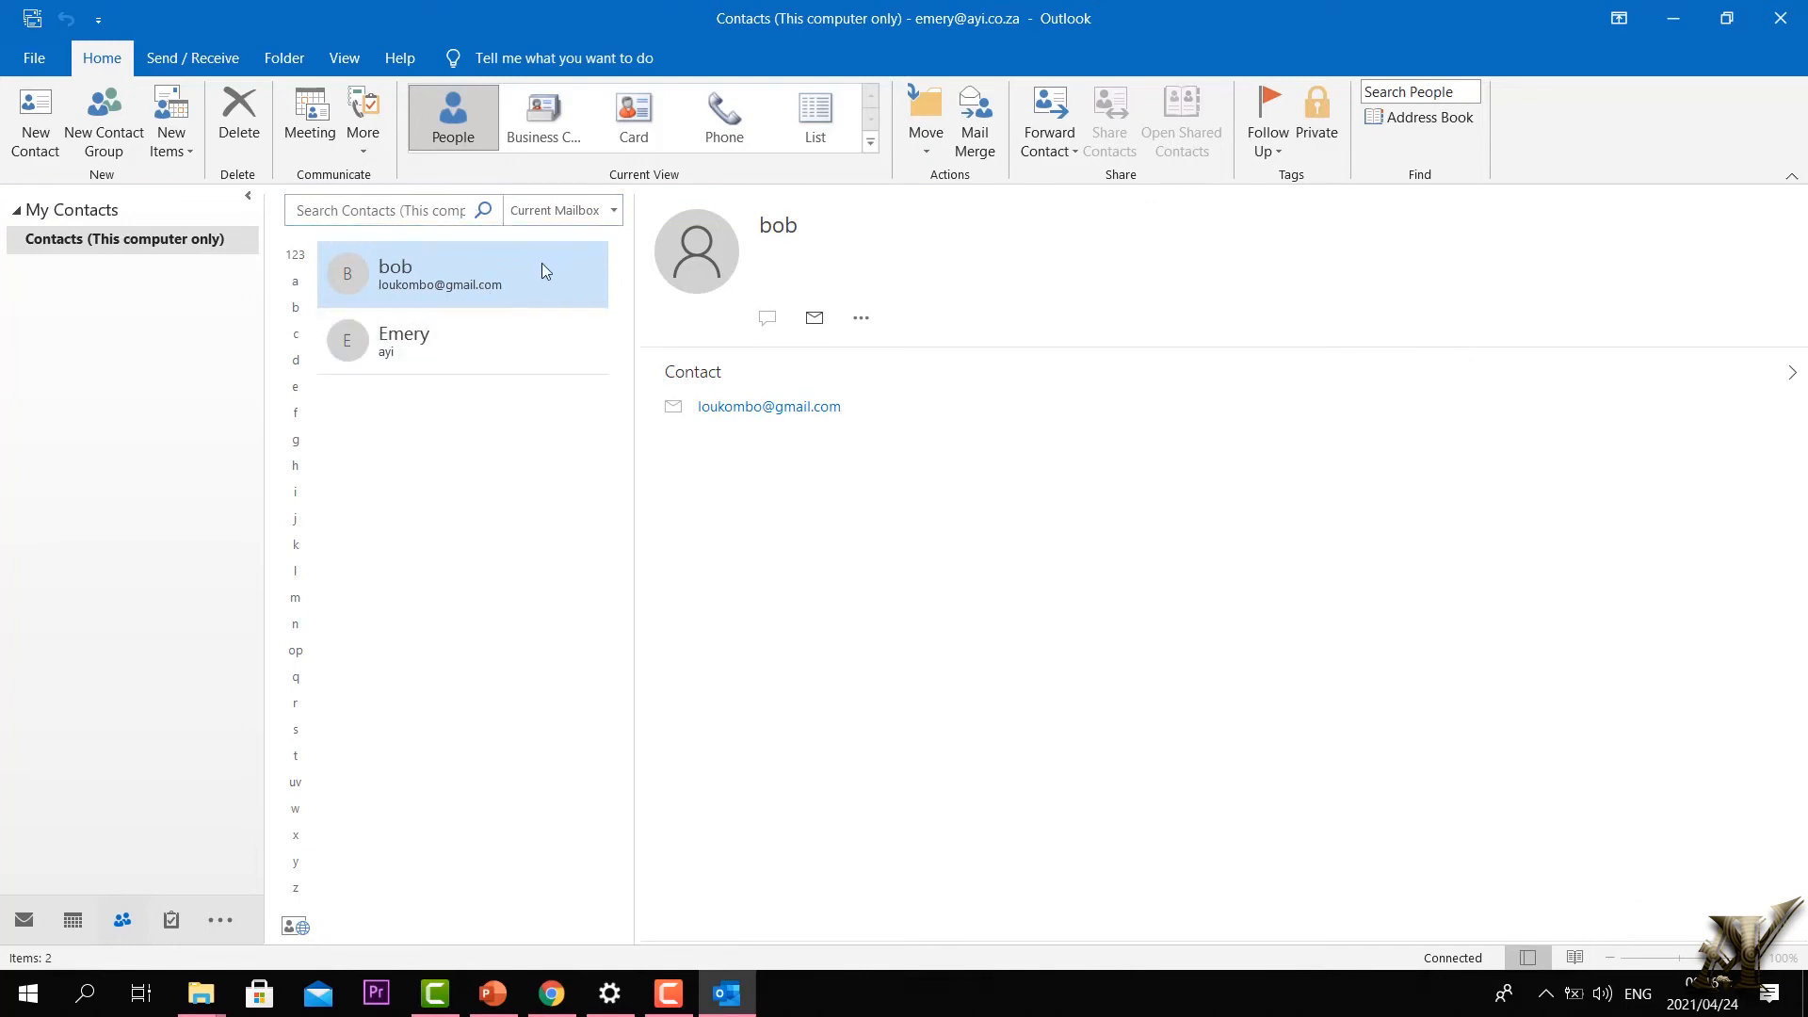
# Step: Create a new contact with the person's full name, company AYI training and job title Graphic designer
pyautogui.click(36, 130)
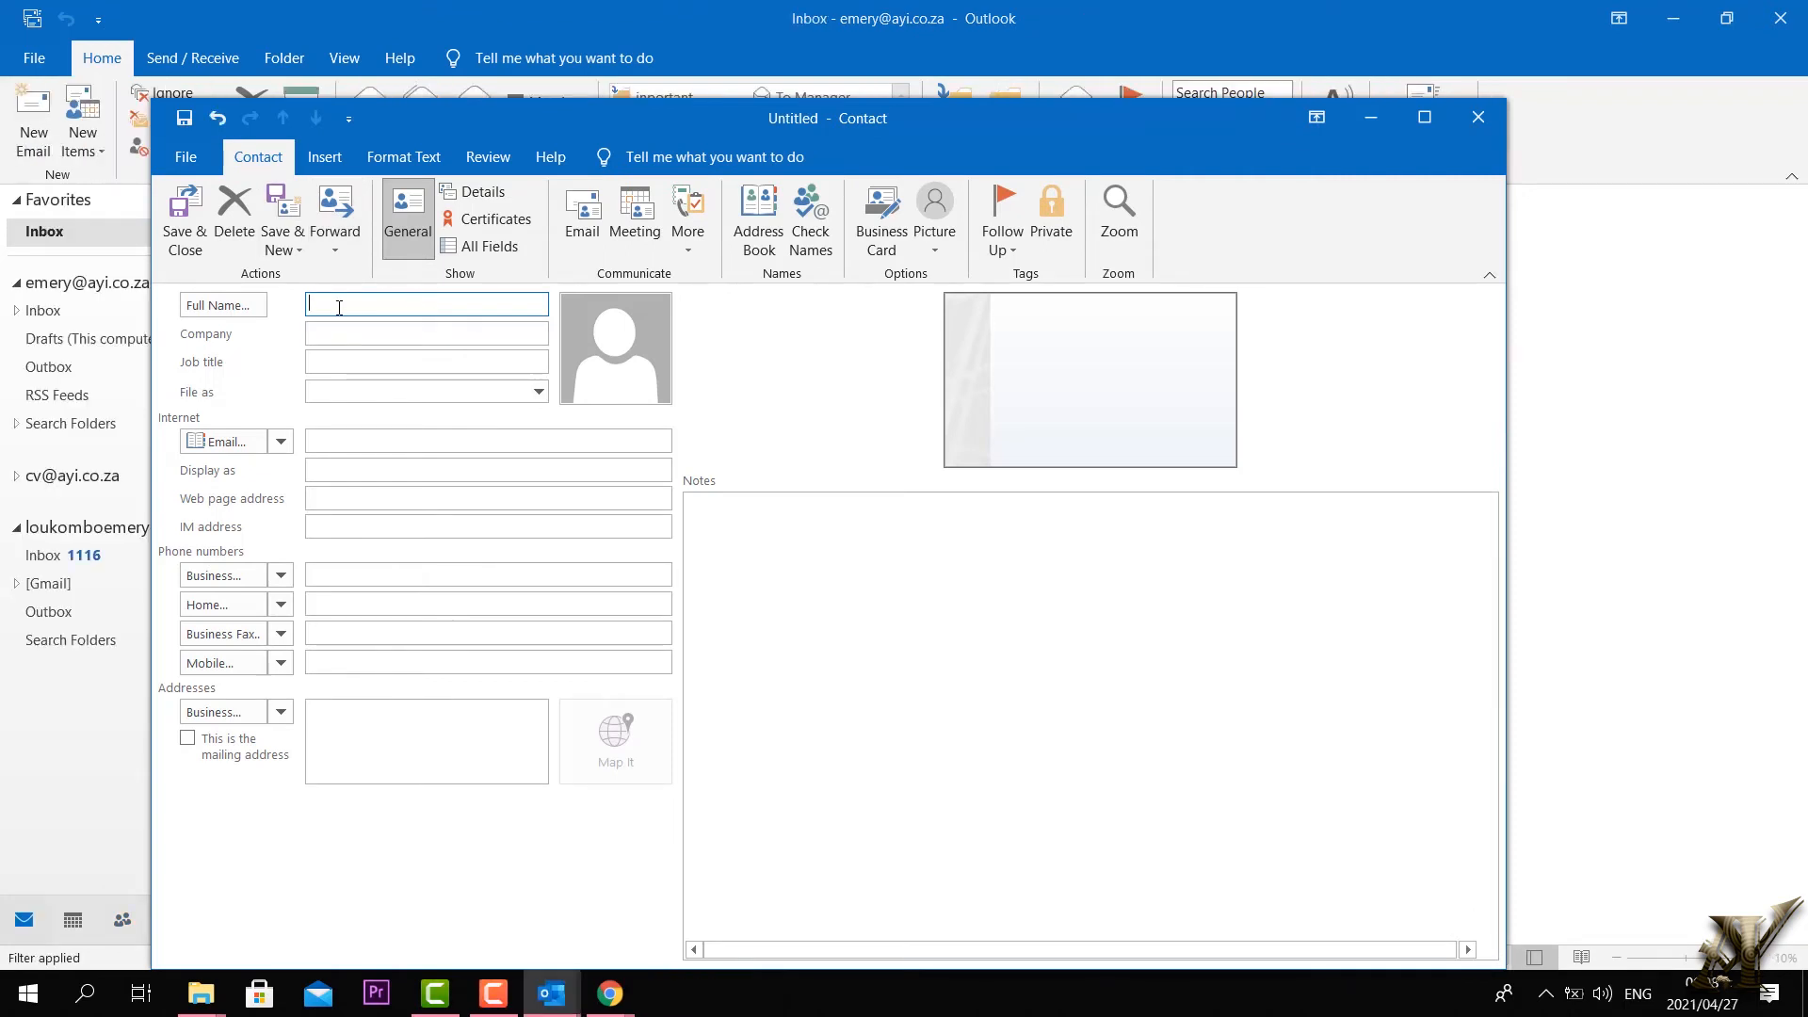
pyautogui.click(342, 337)
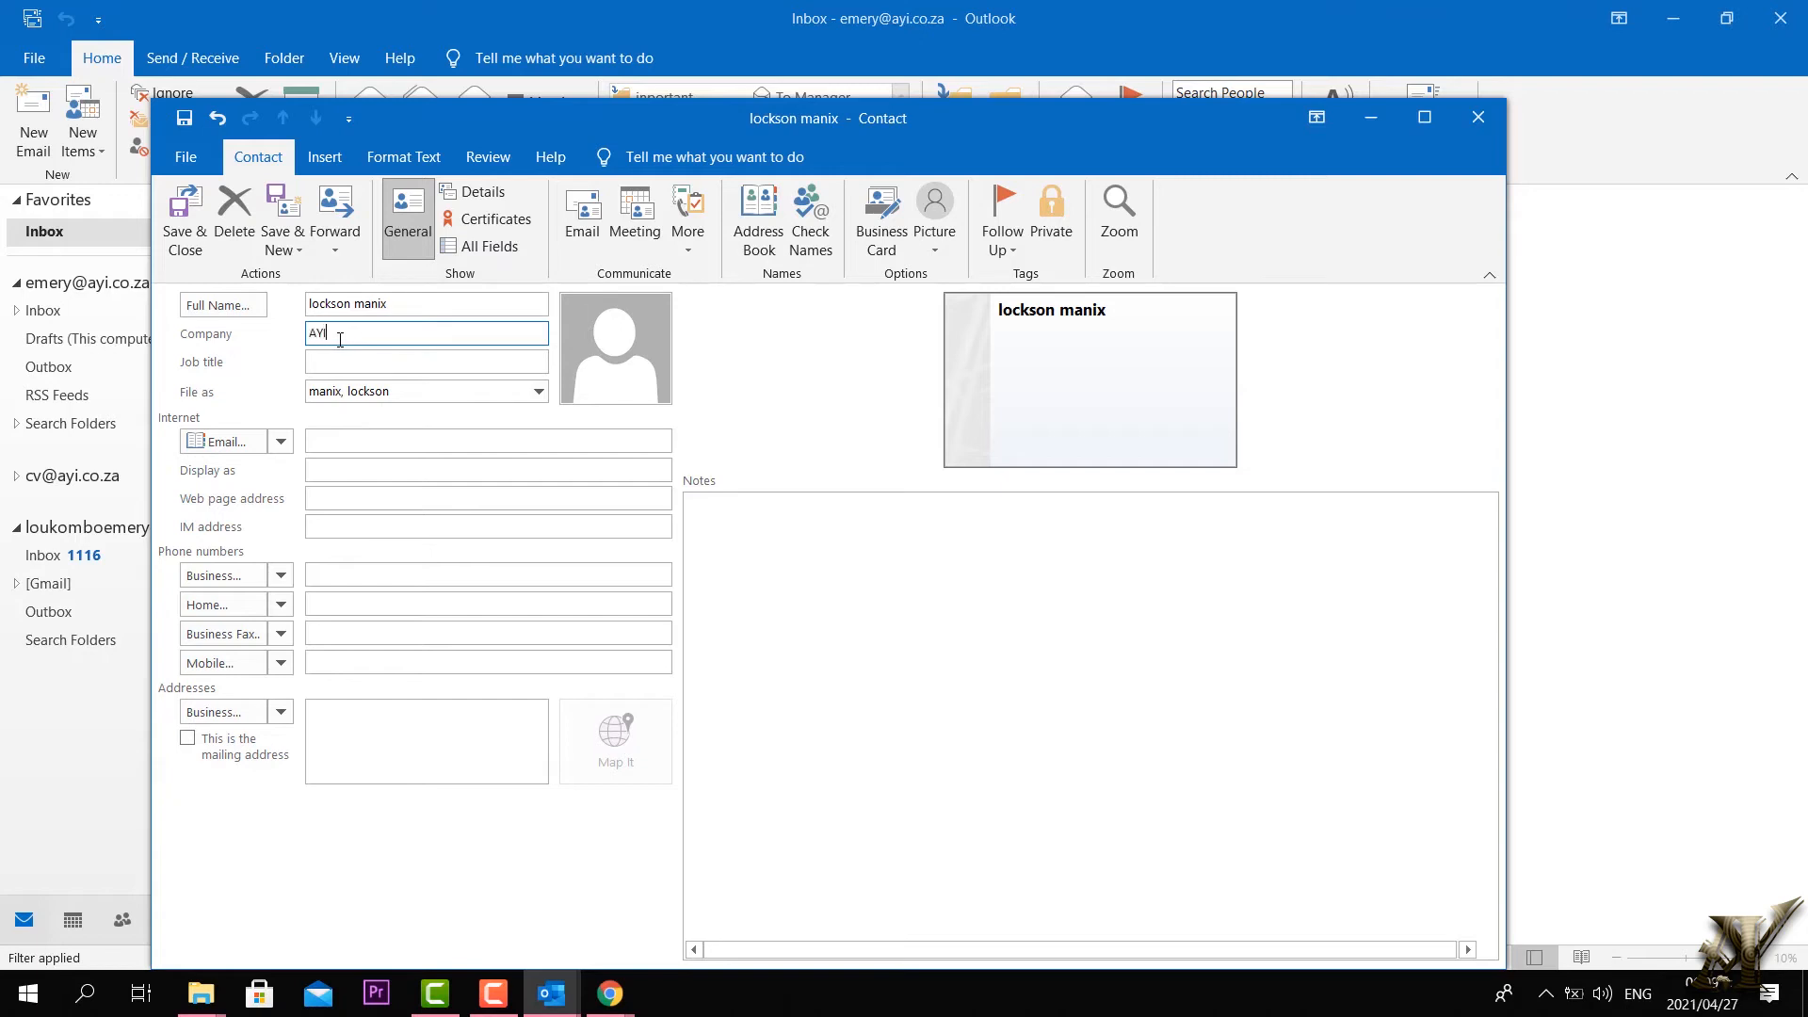
pyautogui.write('AYI training Centre')
pyautogui.click(393, 364)
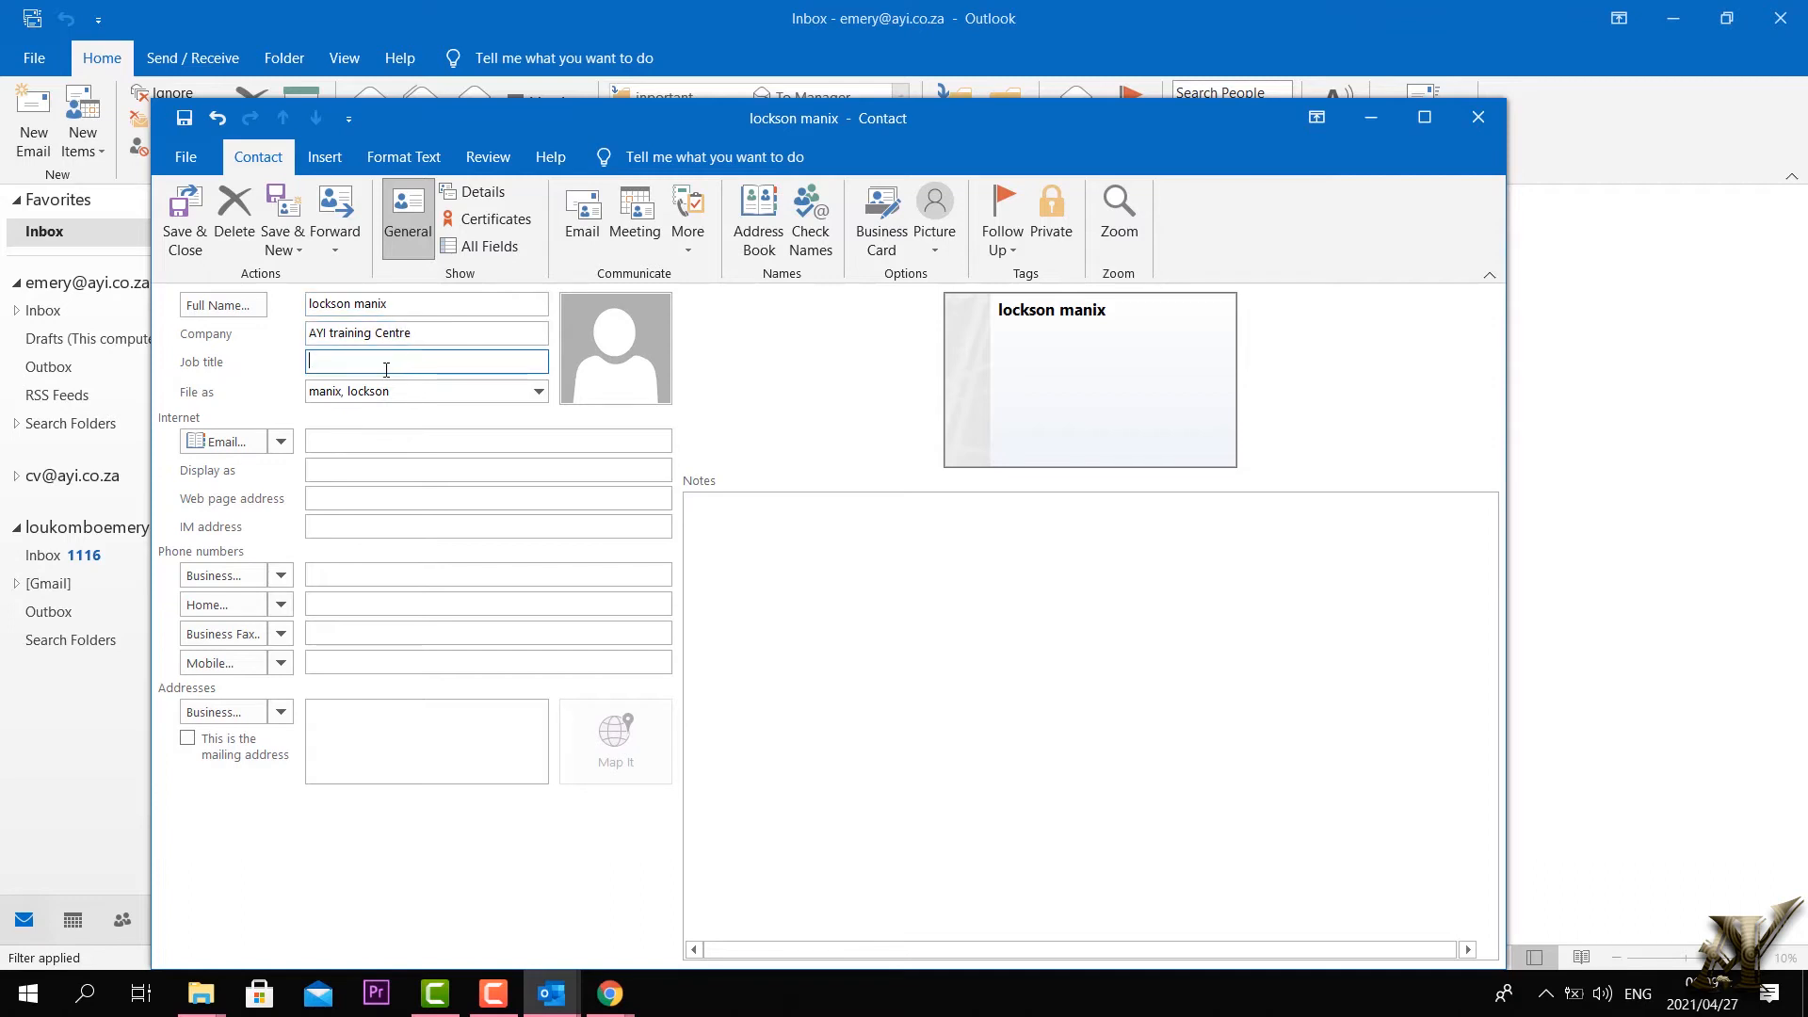
pyautogui.write('Graphic designer')
pyautogui.press('Tab')
# Step: Fill in the contact's e-mail address and web page address
pyautogui.click(384, 442)
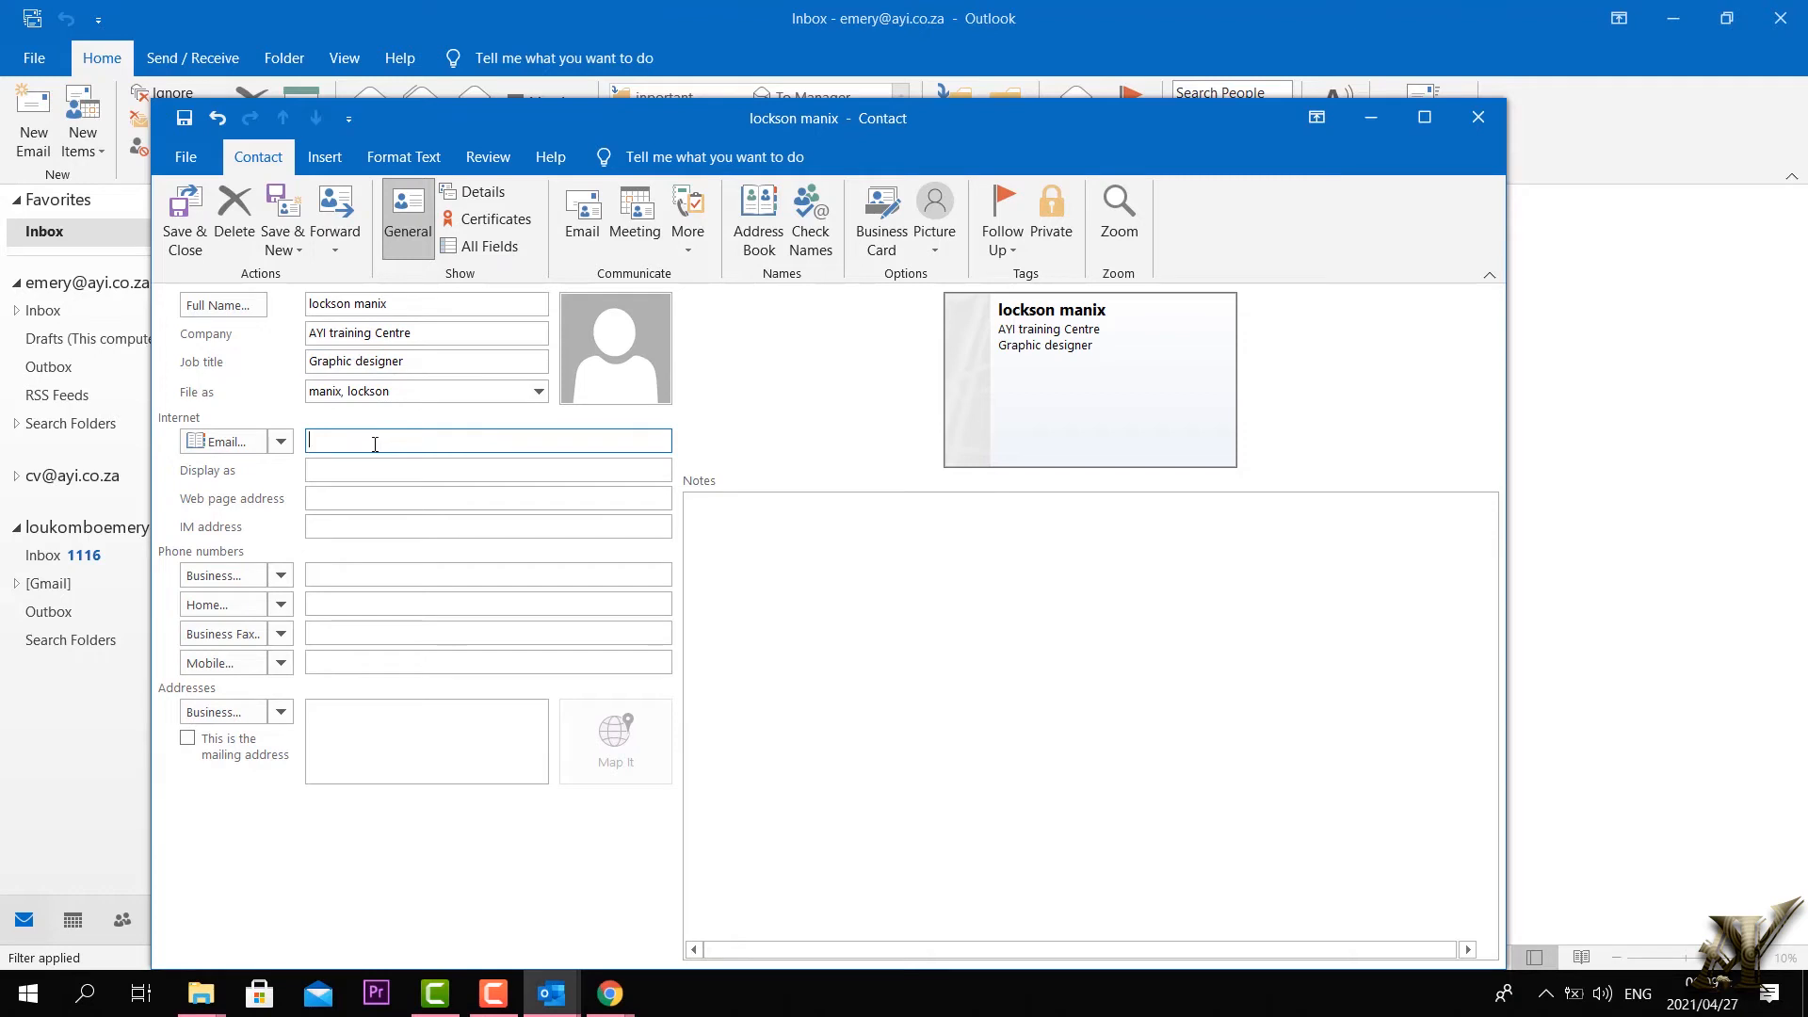
pyautogui.press('Tab')
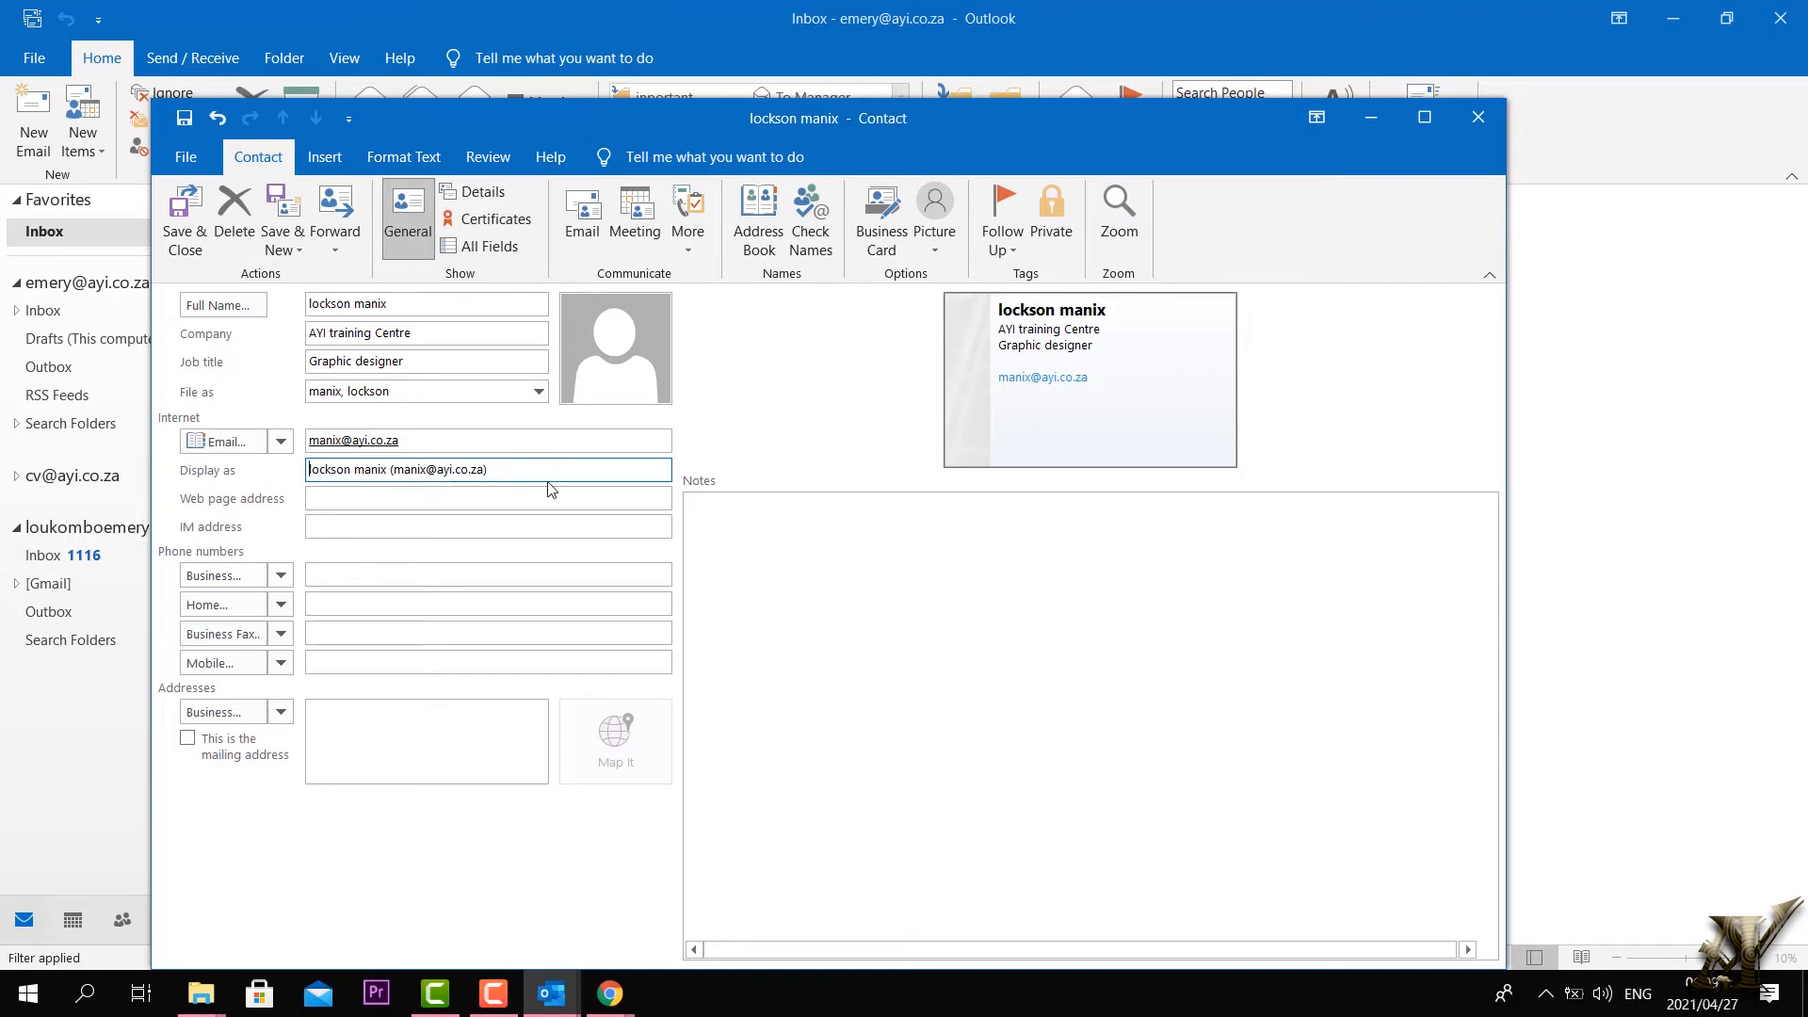
pyautogui.moveTo(545, 477); pyautogui.dragTo(393, 478)
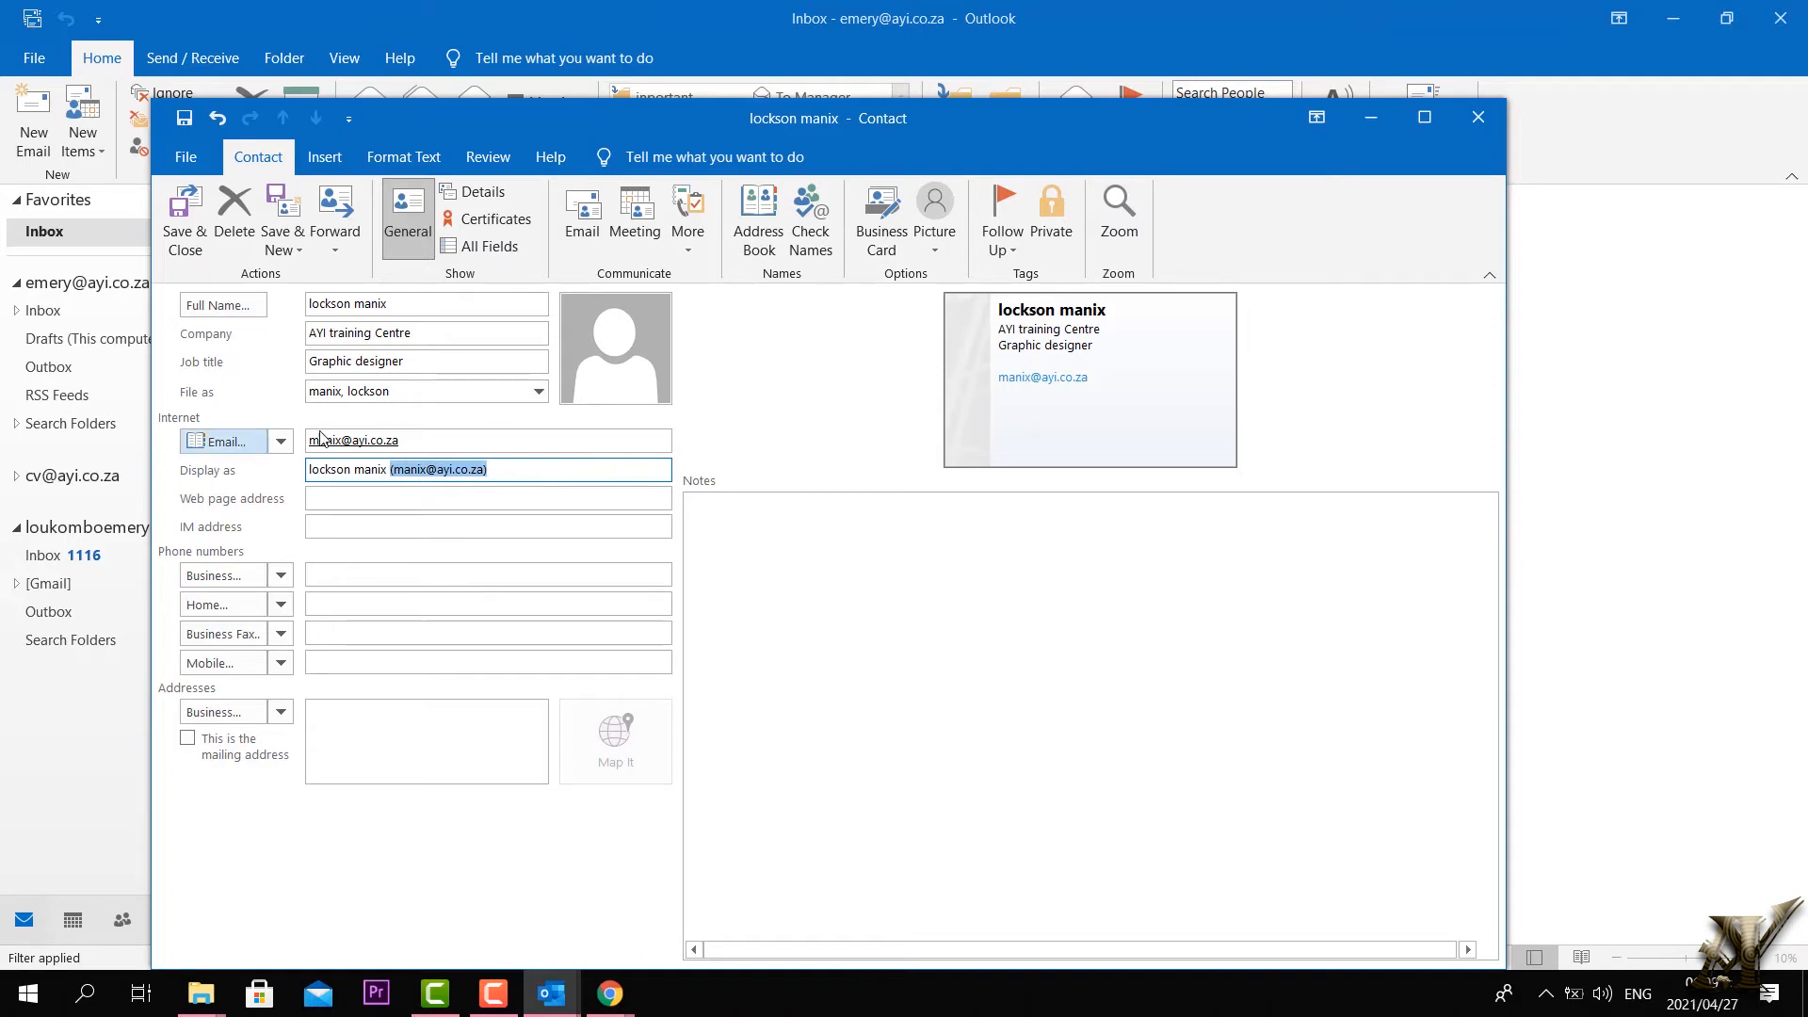
pyautogui.click(332, 501)
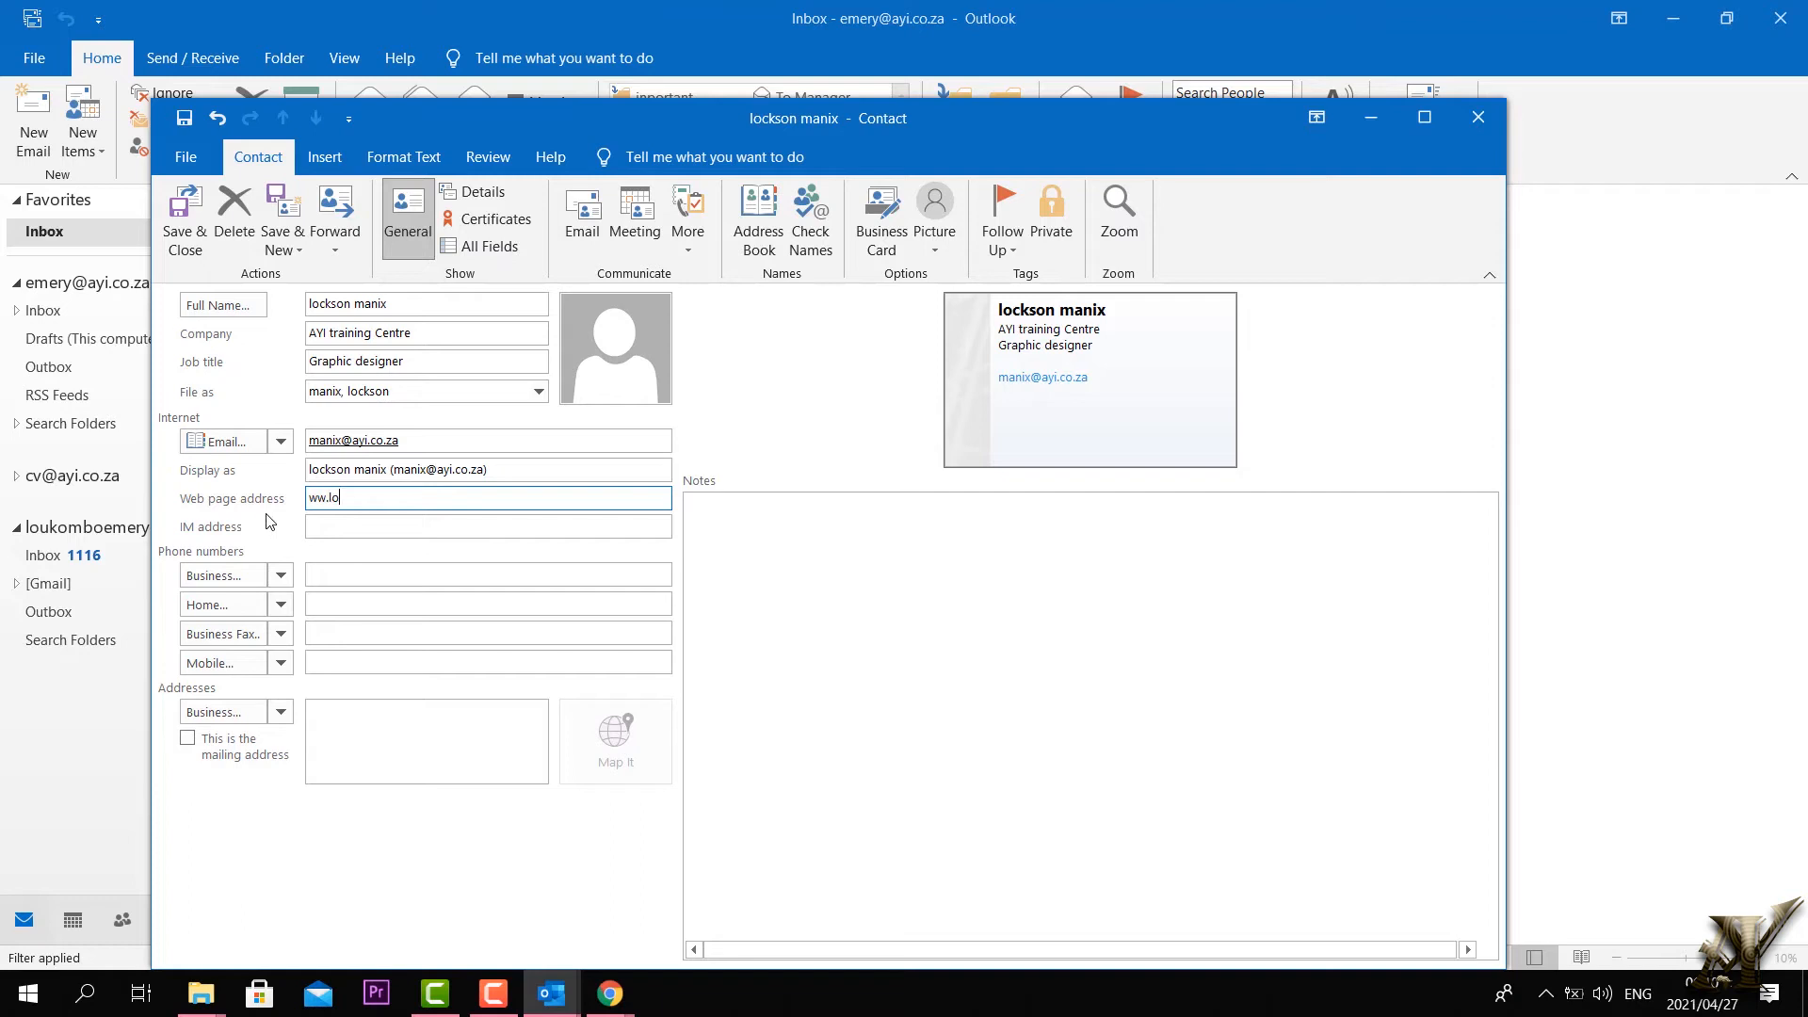
pyautogui.press('Tab')
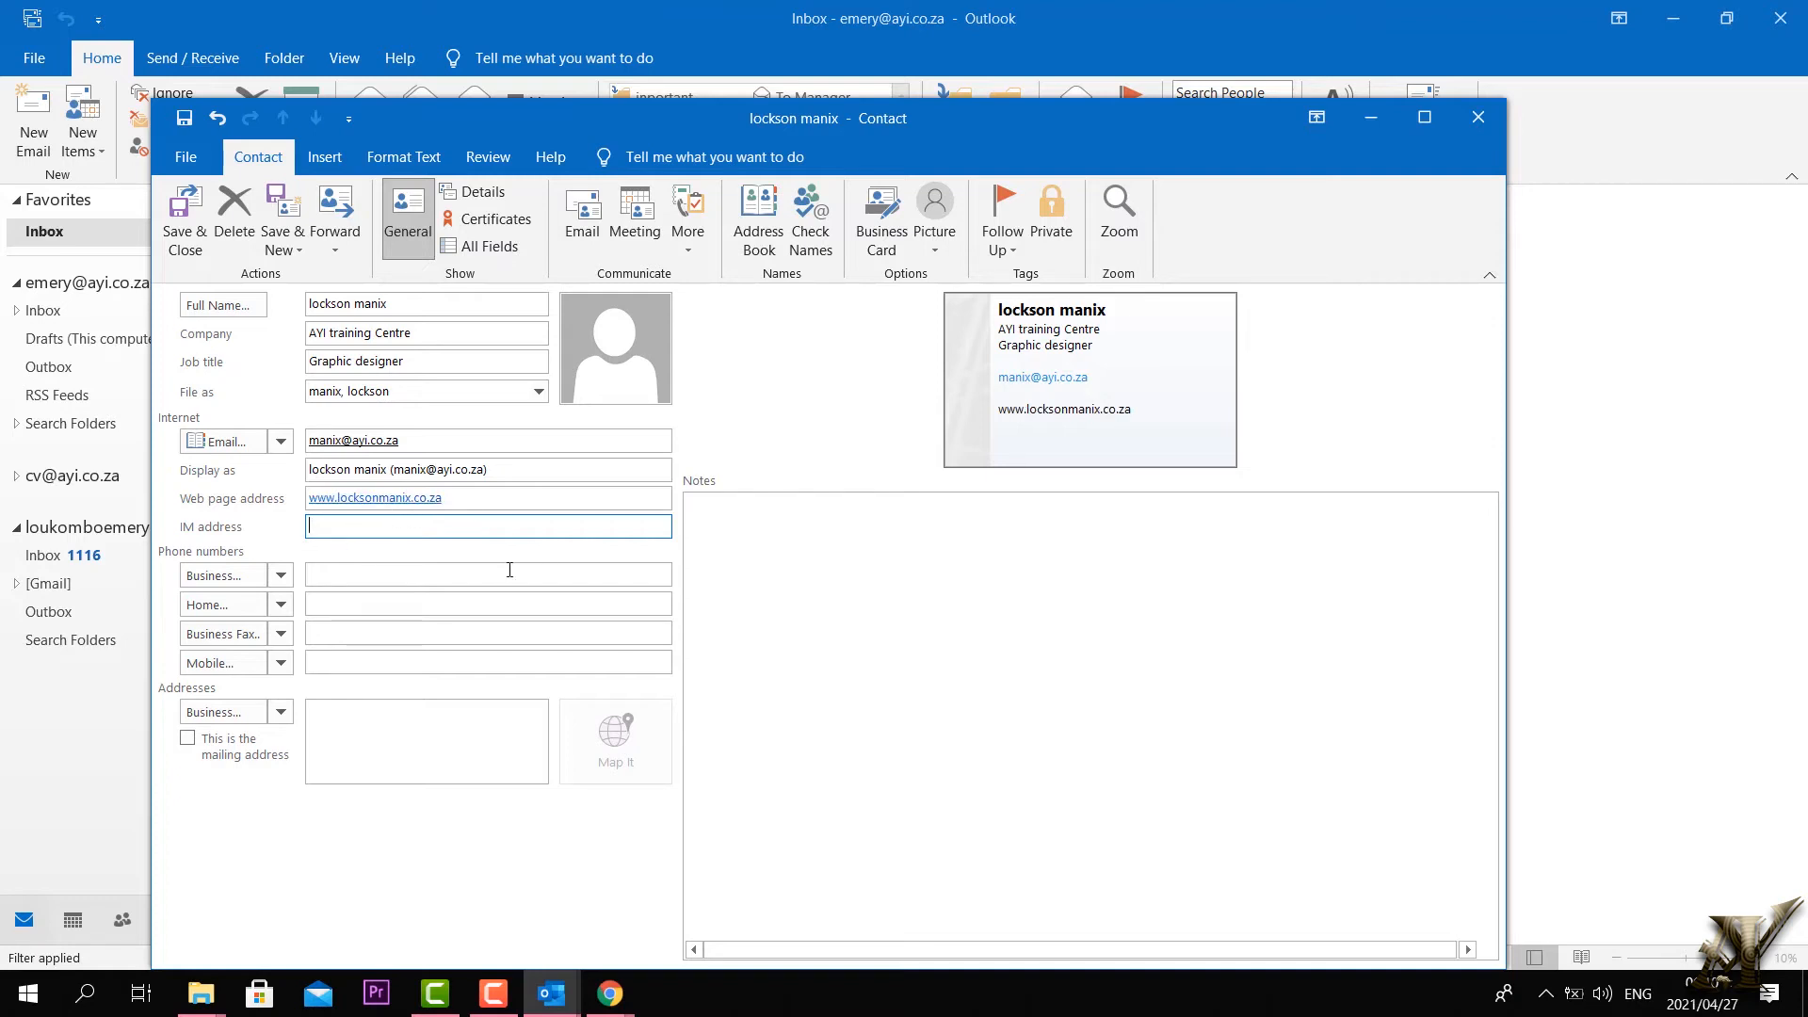
# Step: Enter the contact's business, home and mobile phone numbers, correcting the business number
pyautogui.click(377, 574)
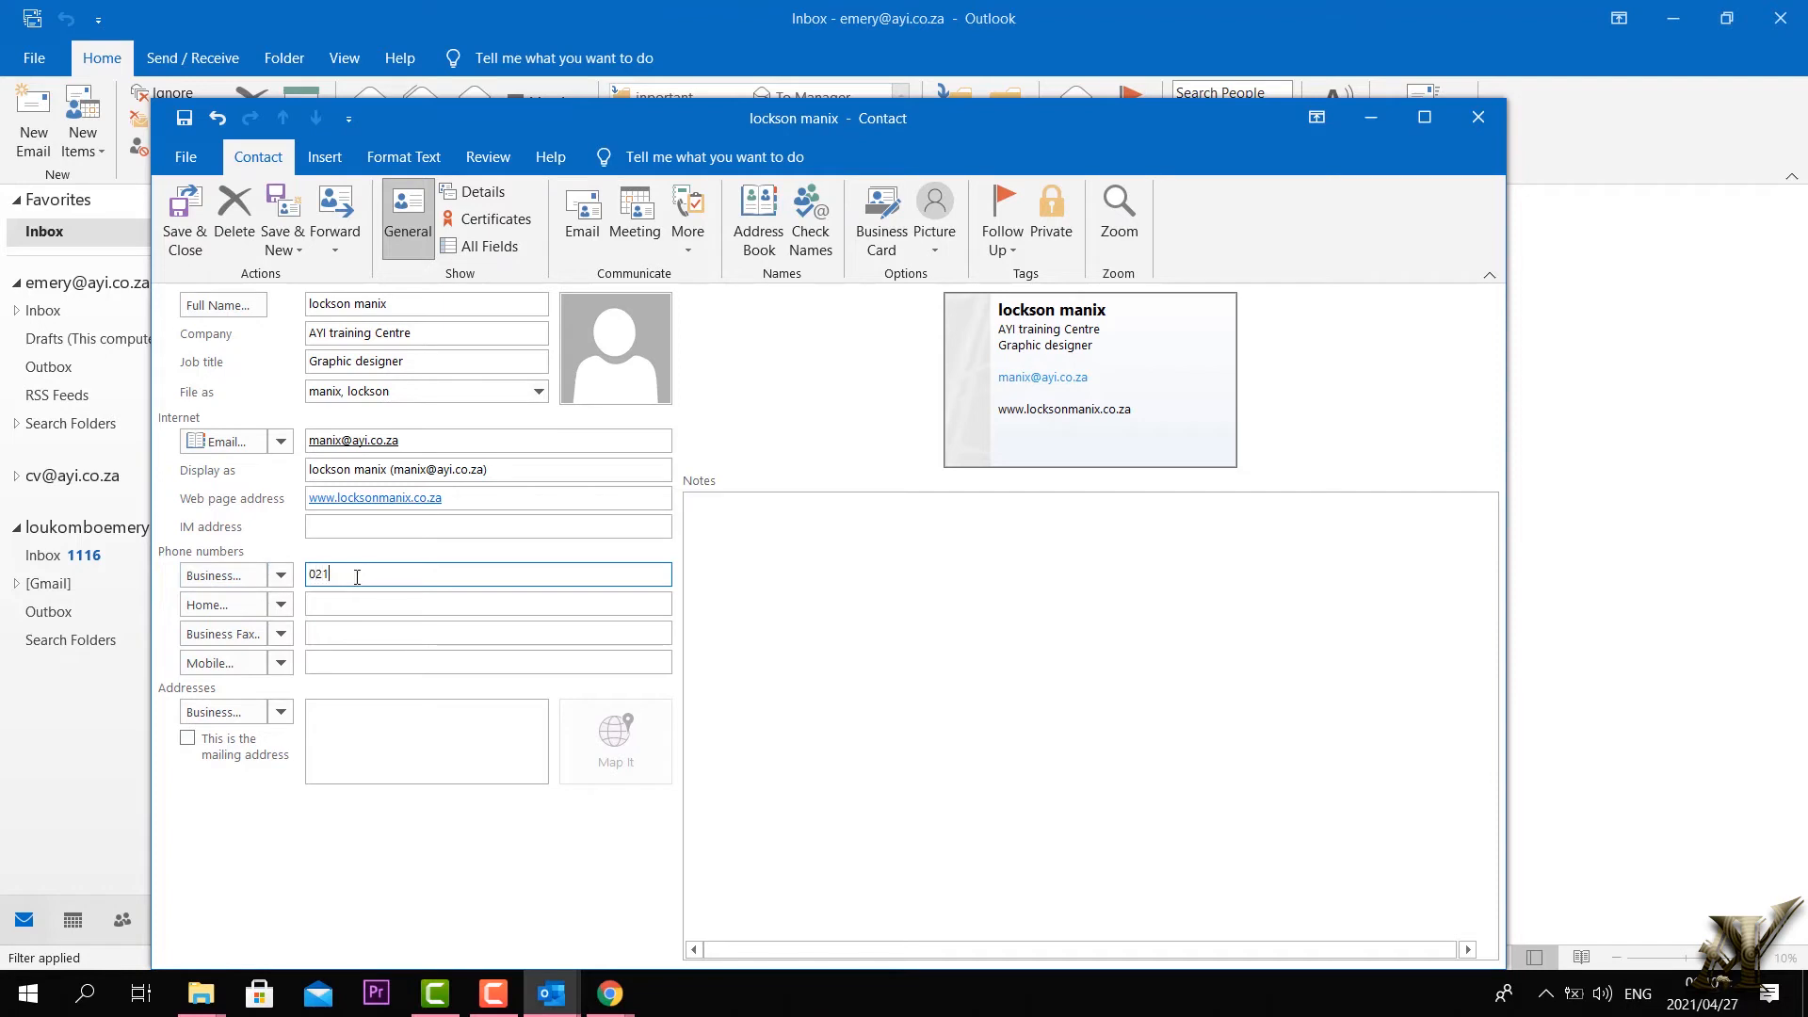
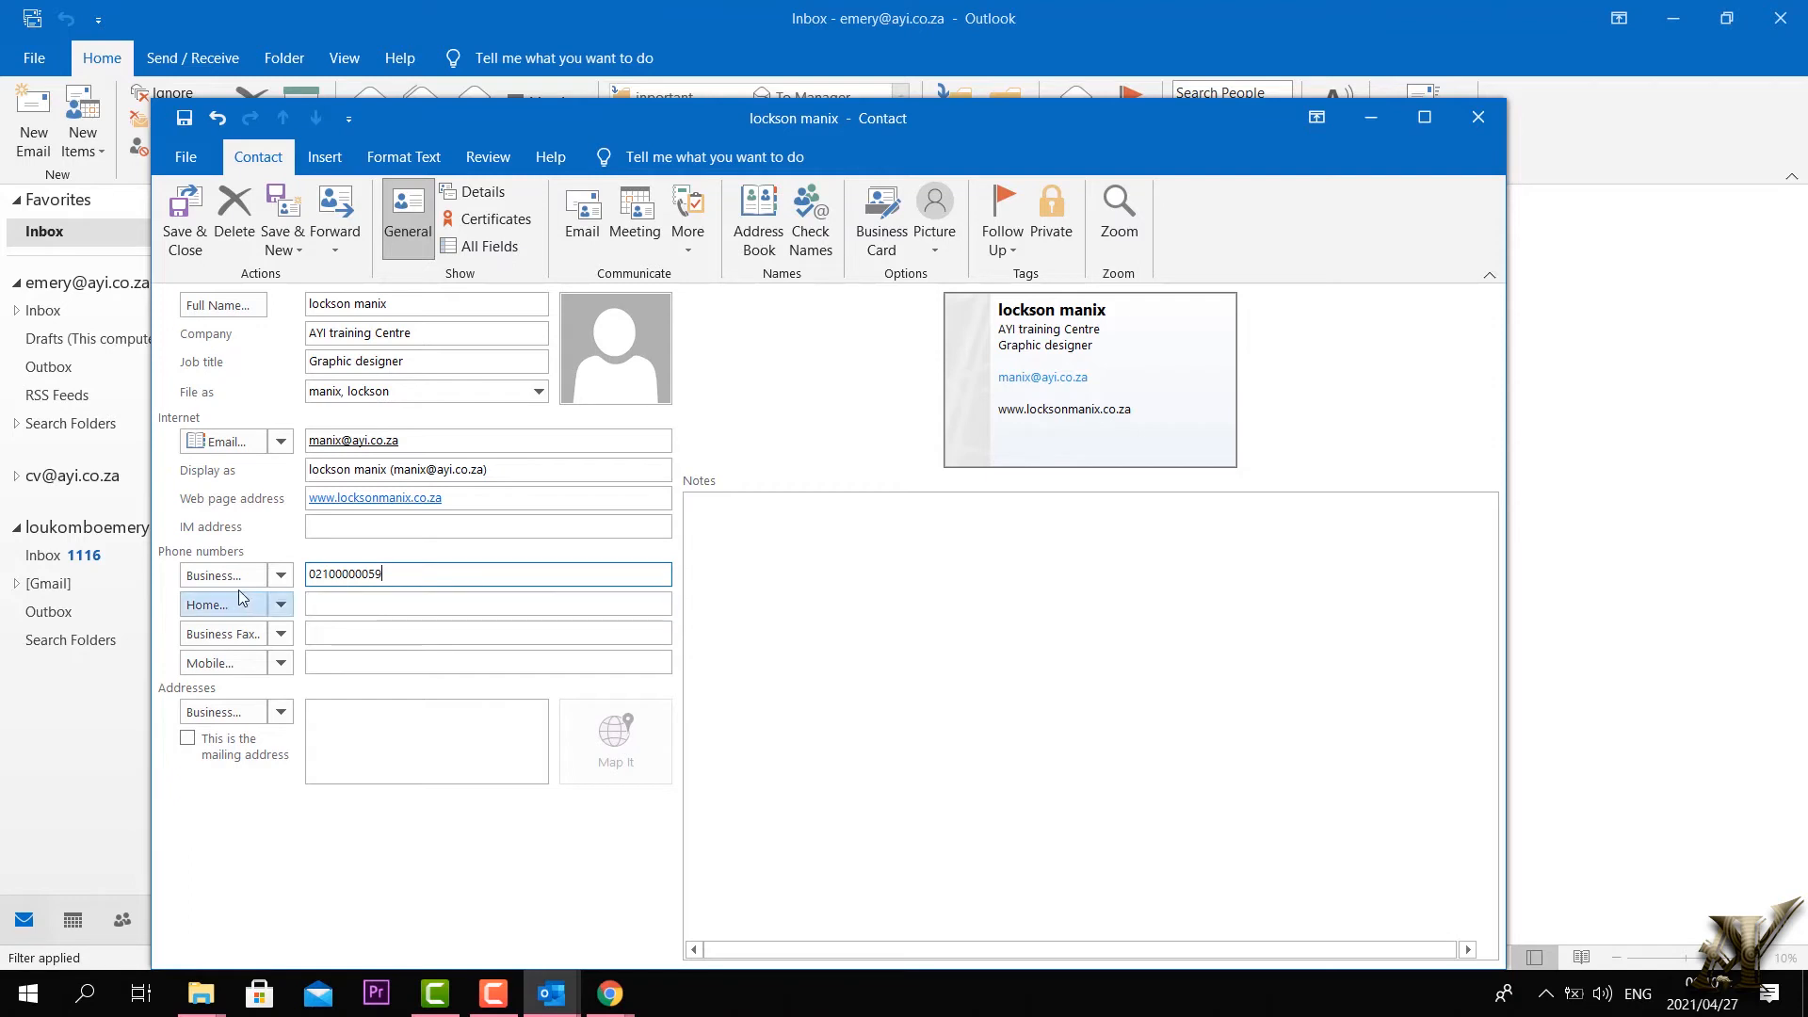
pyautogui.press('Tab')
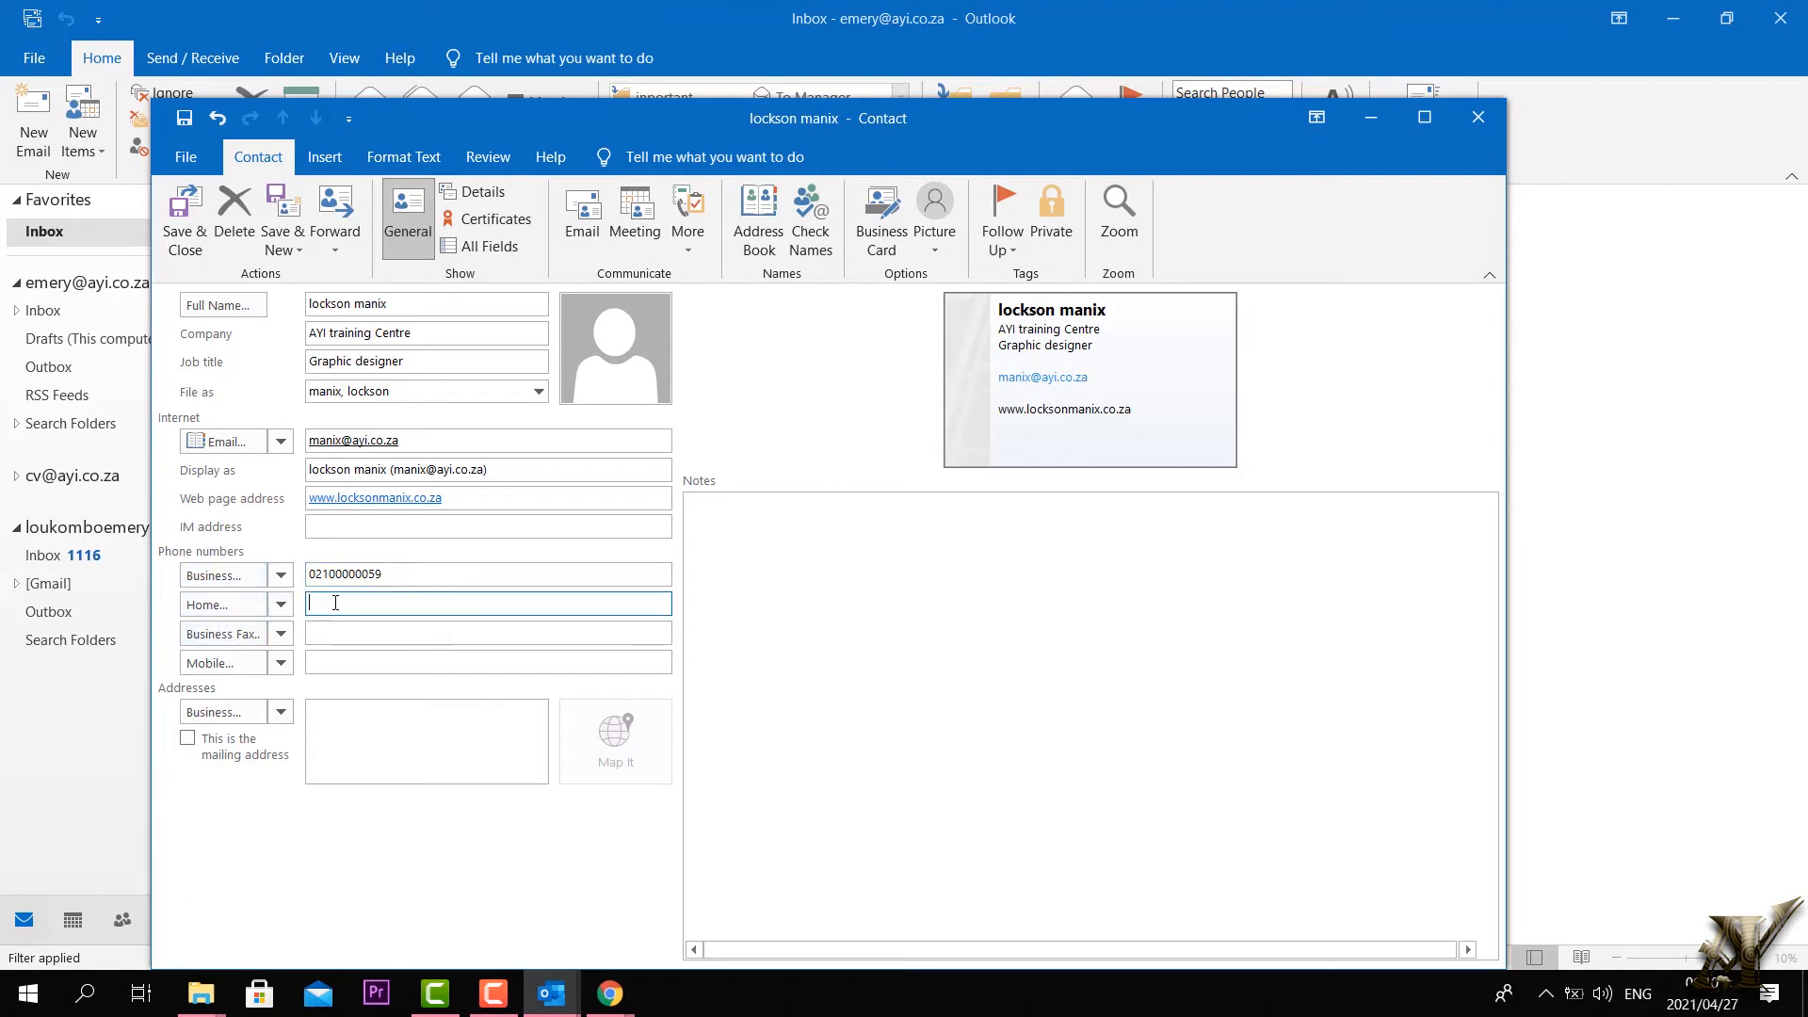
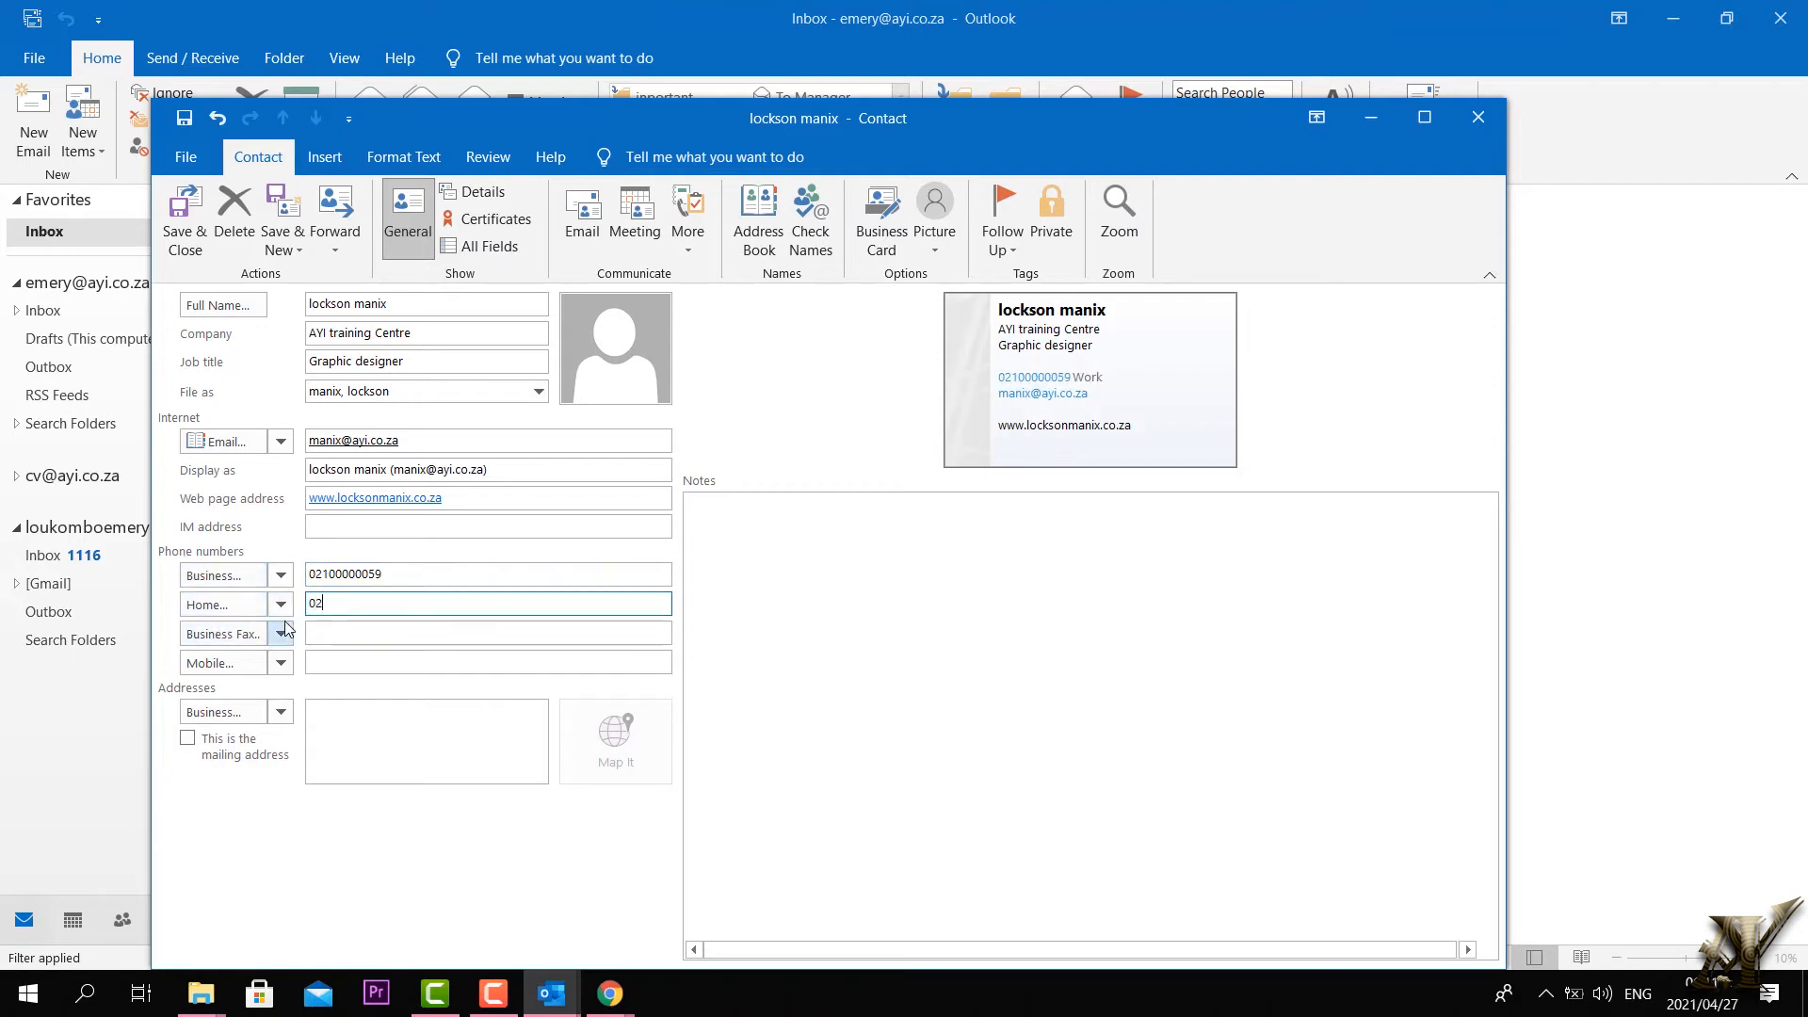
pyautogui.click(381, 577)
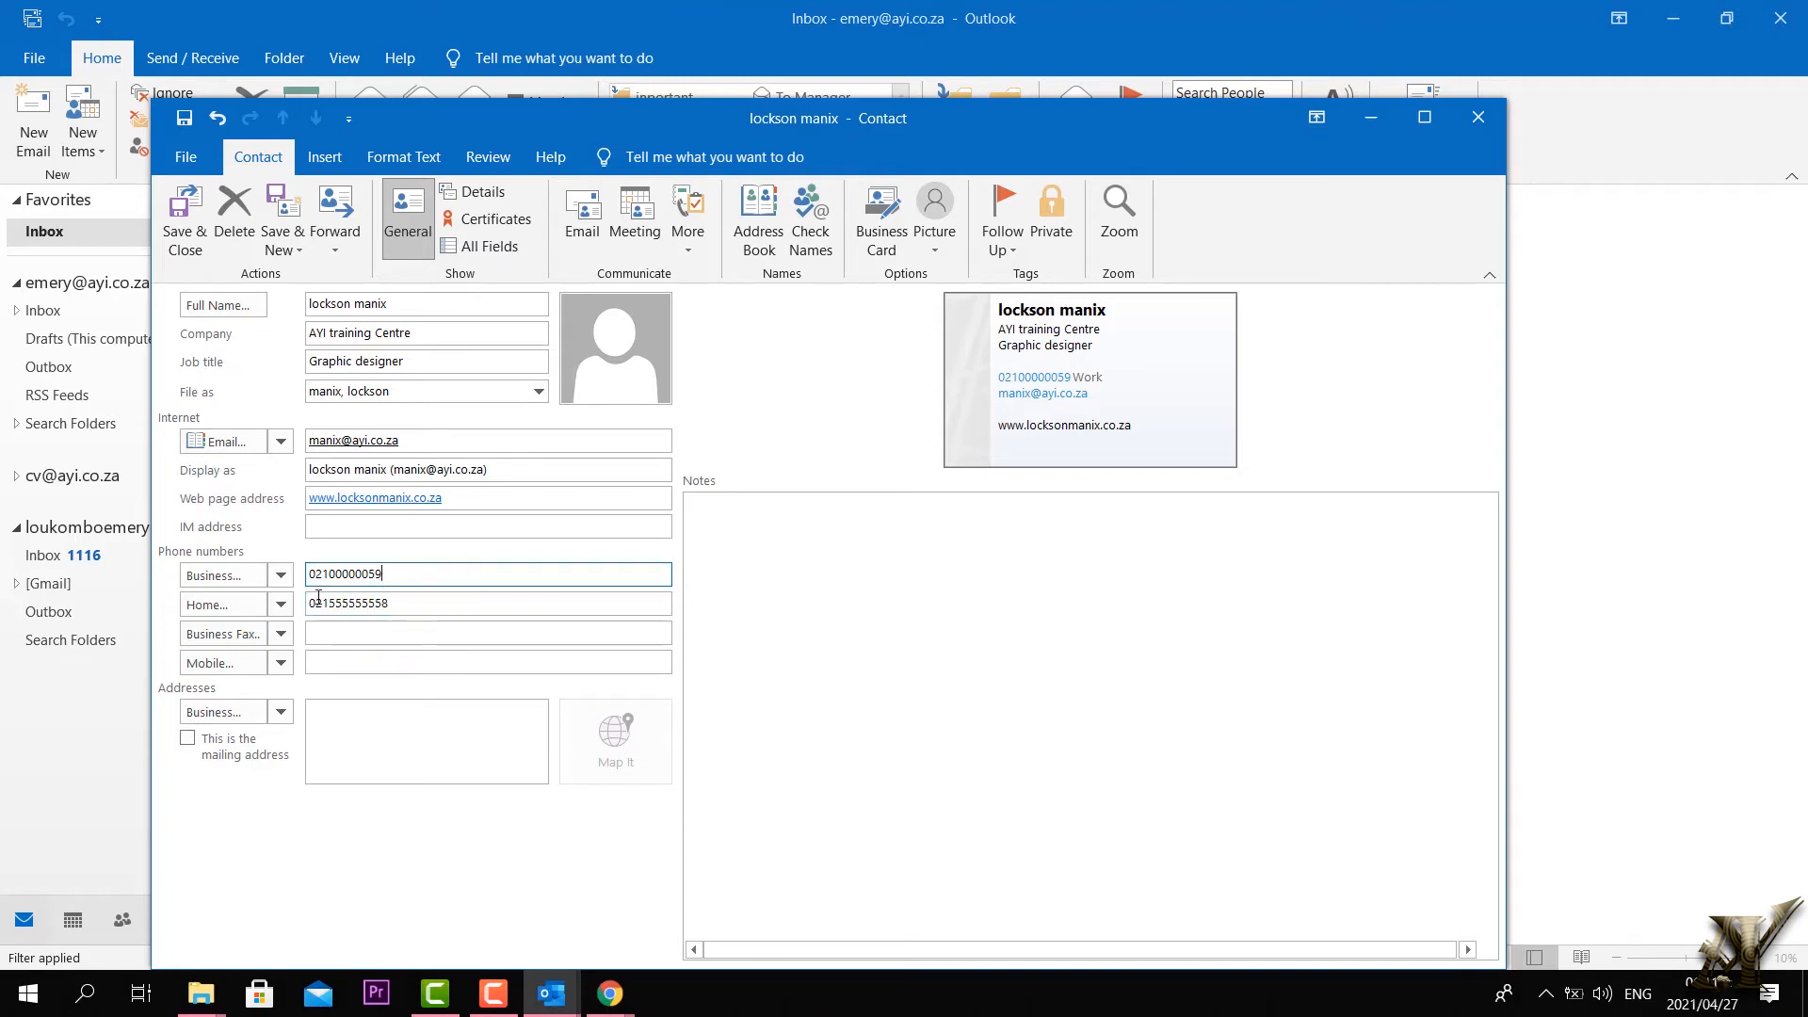
pyautogui.write('2')
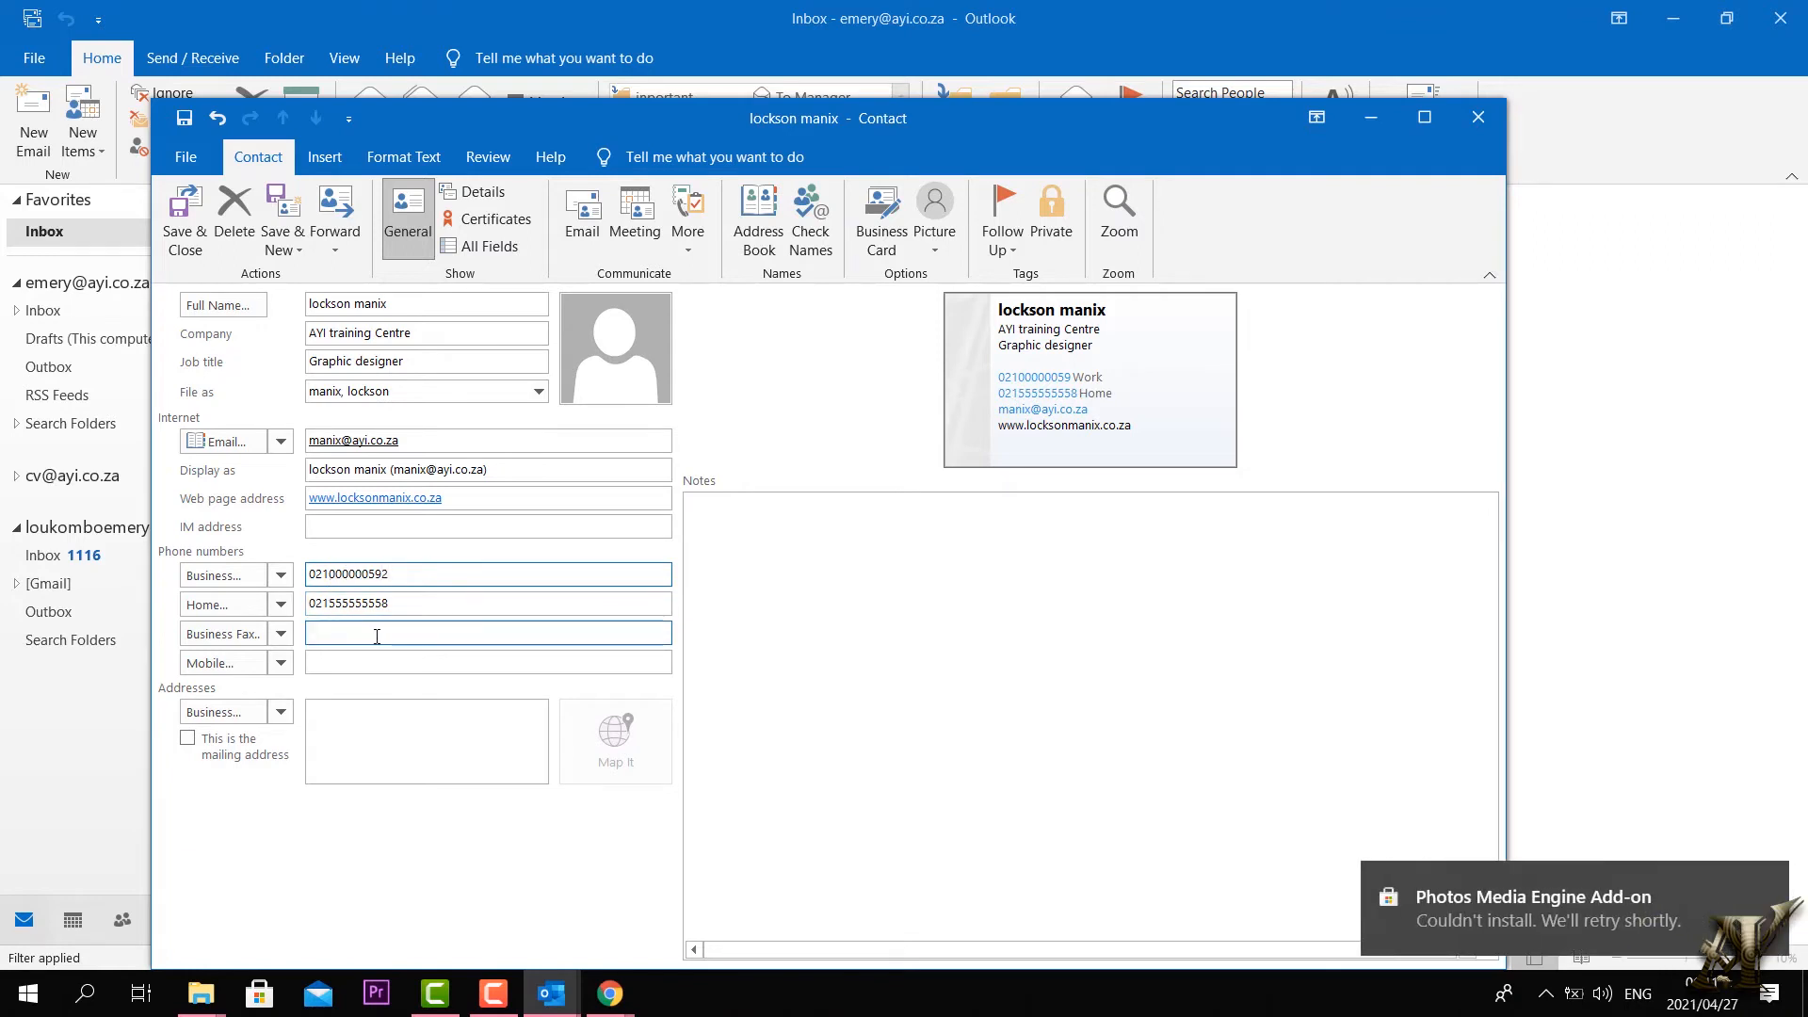
pyautogui.click(343, 630)
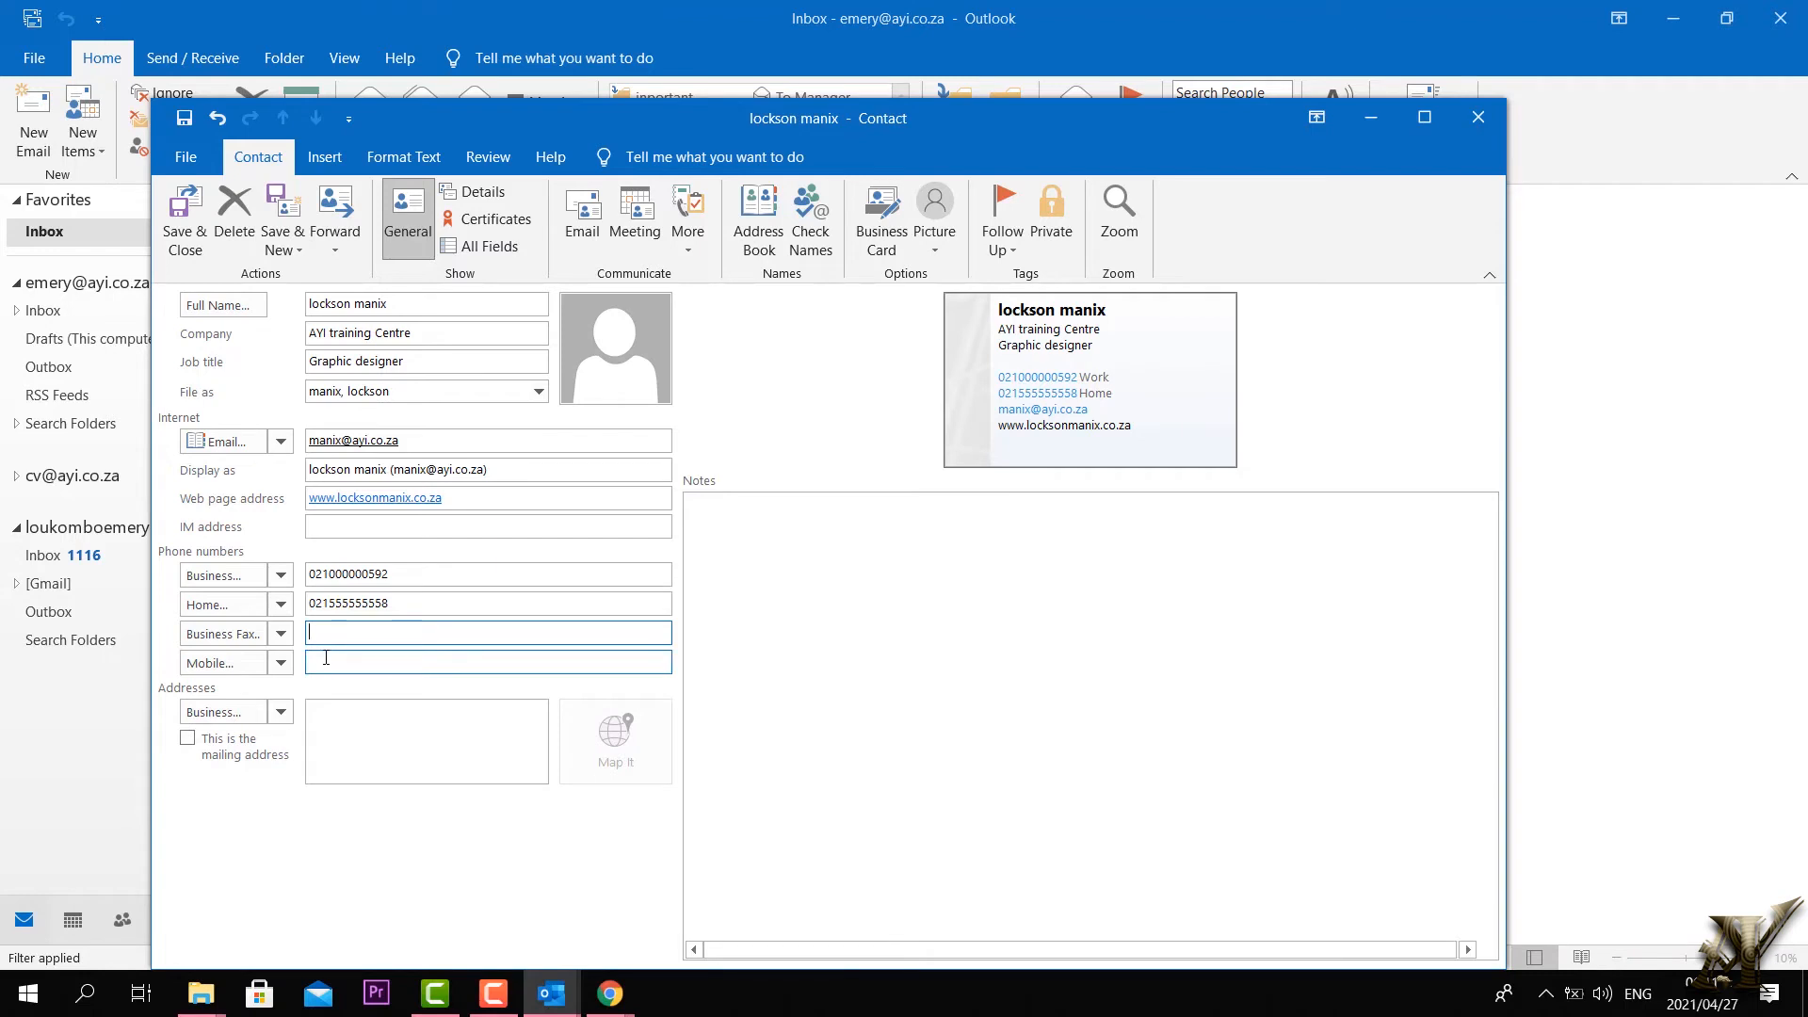
pyautogui.click(326, 662)
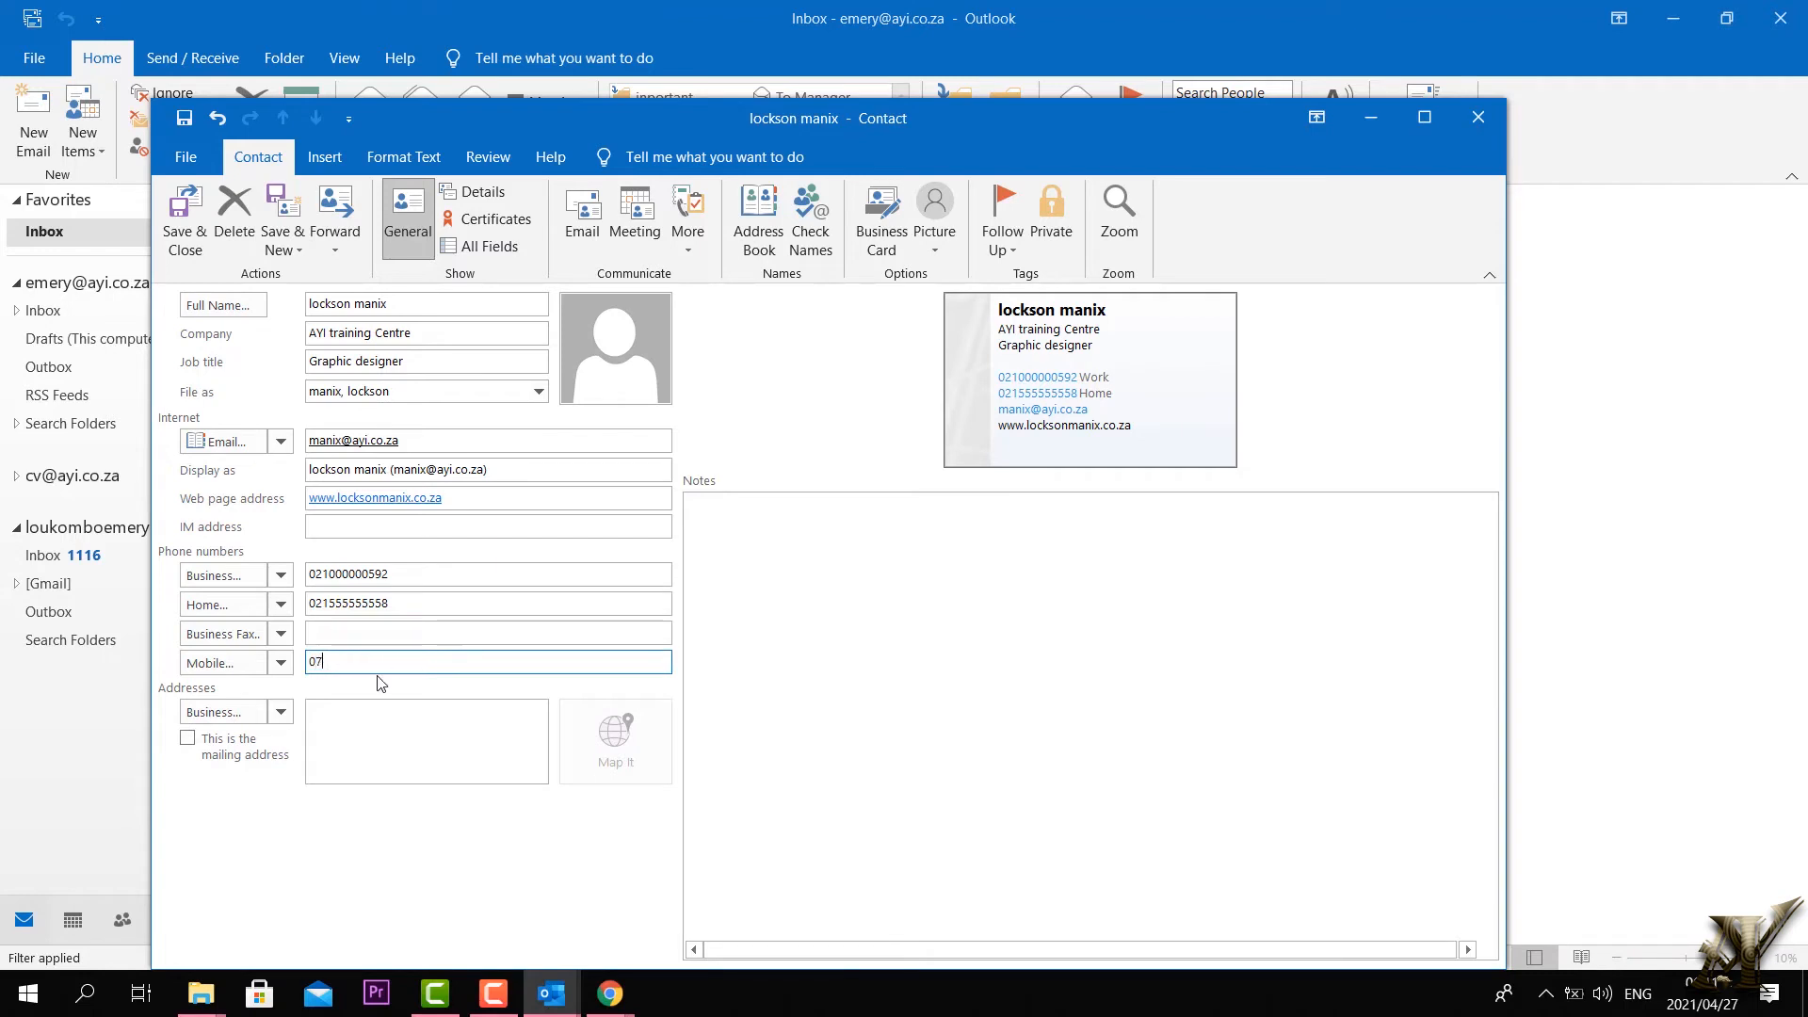
# Step: Type the business street address and look it up with Map It
pyautogui.click(354, 733)
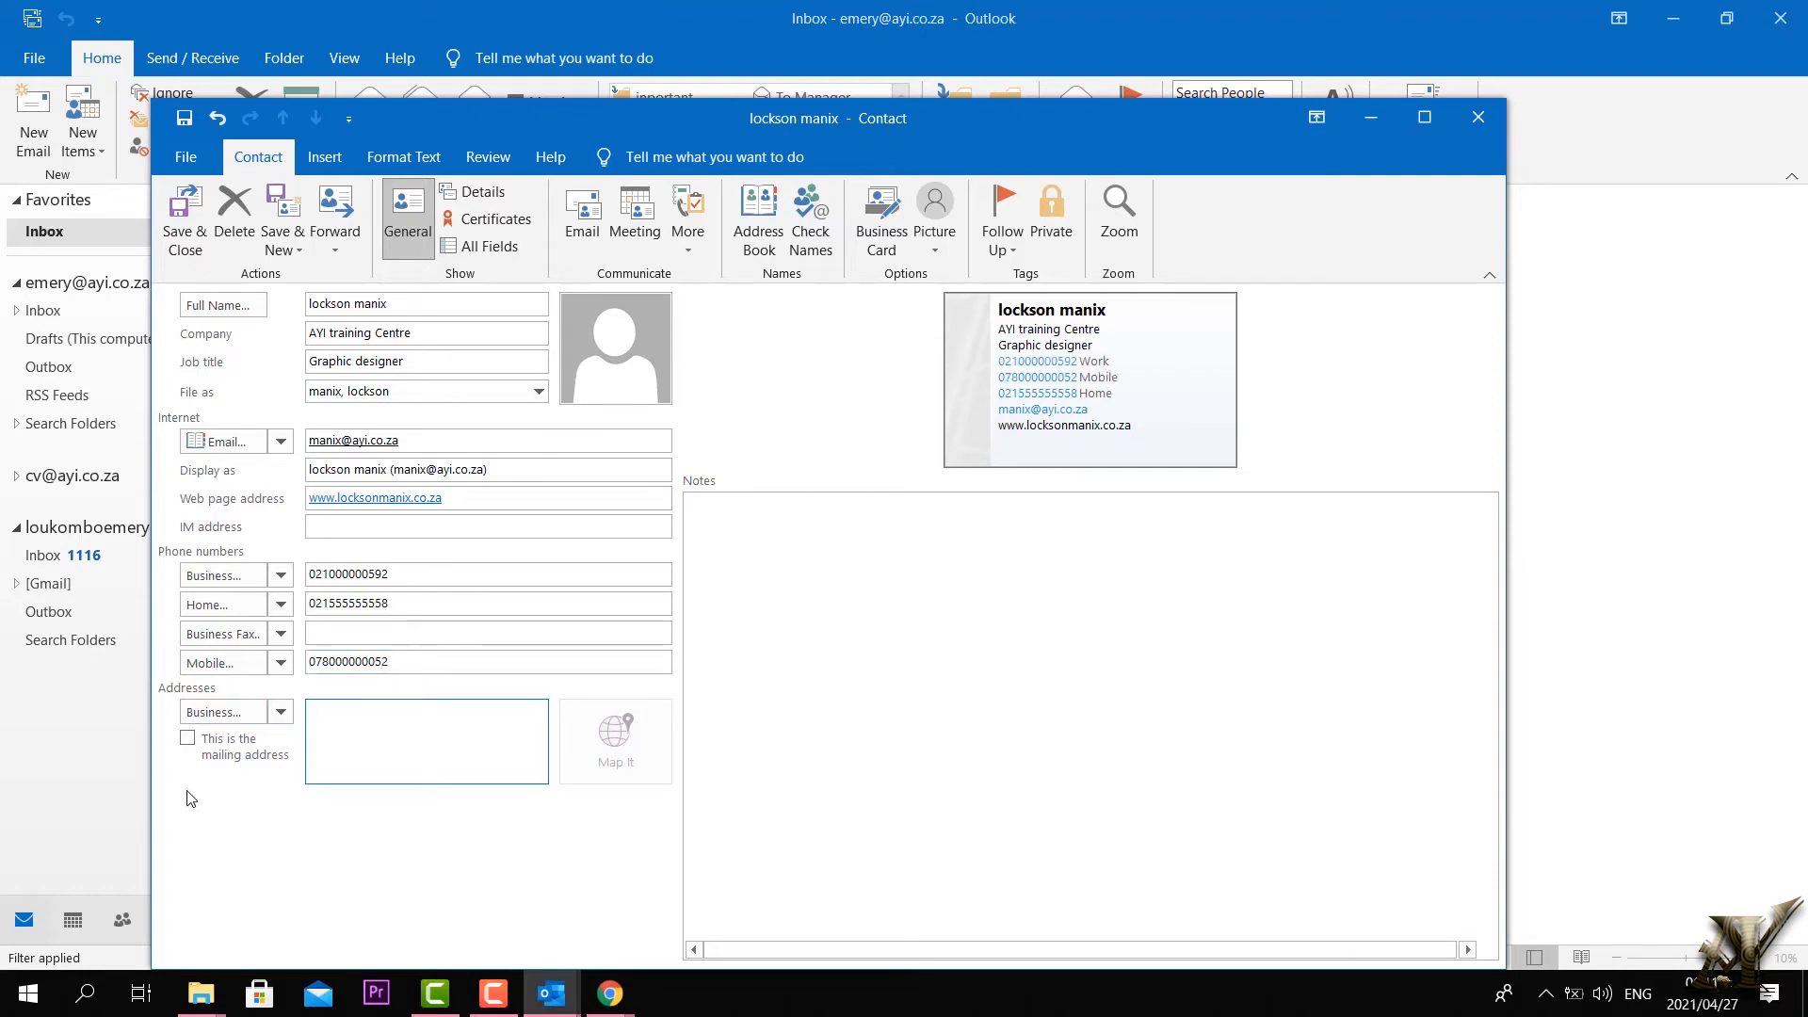
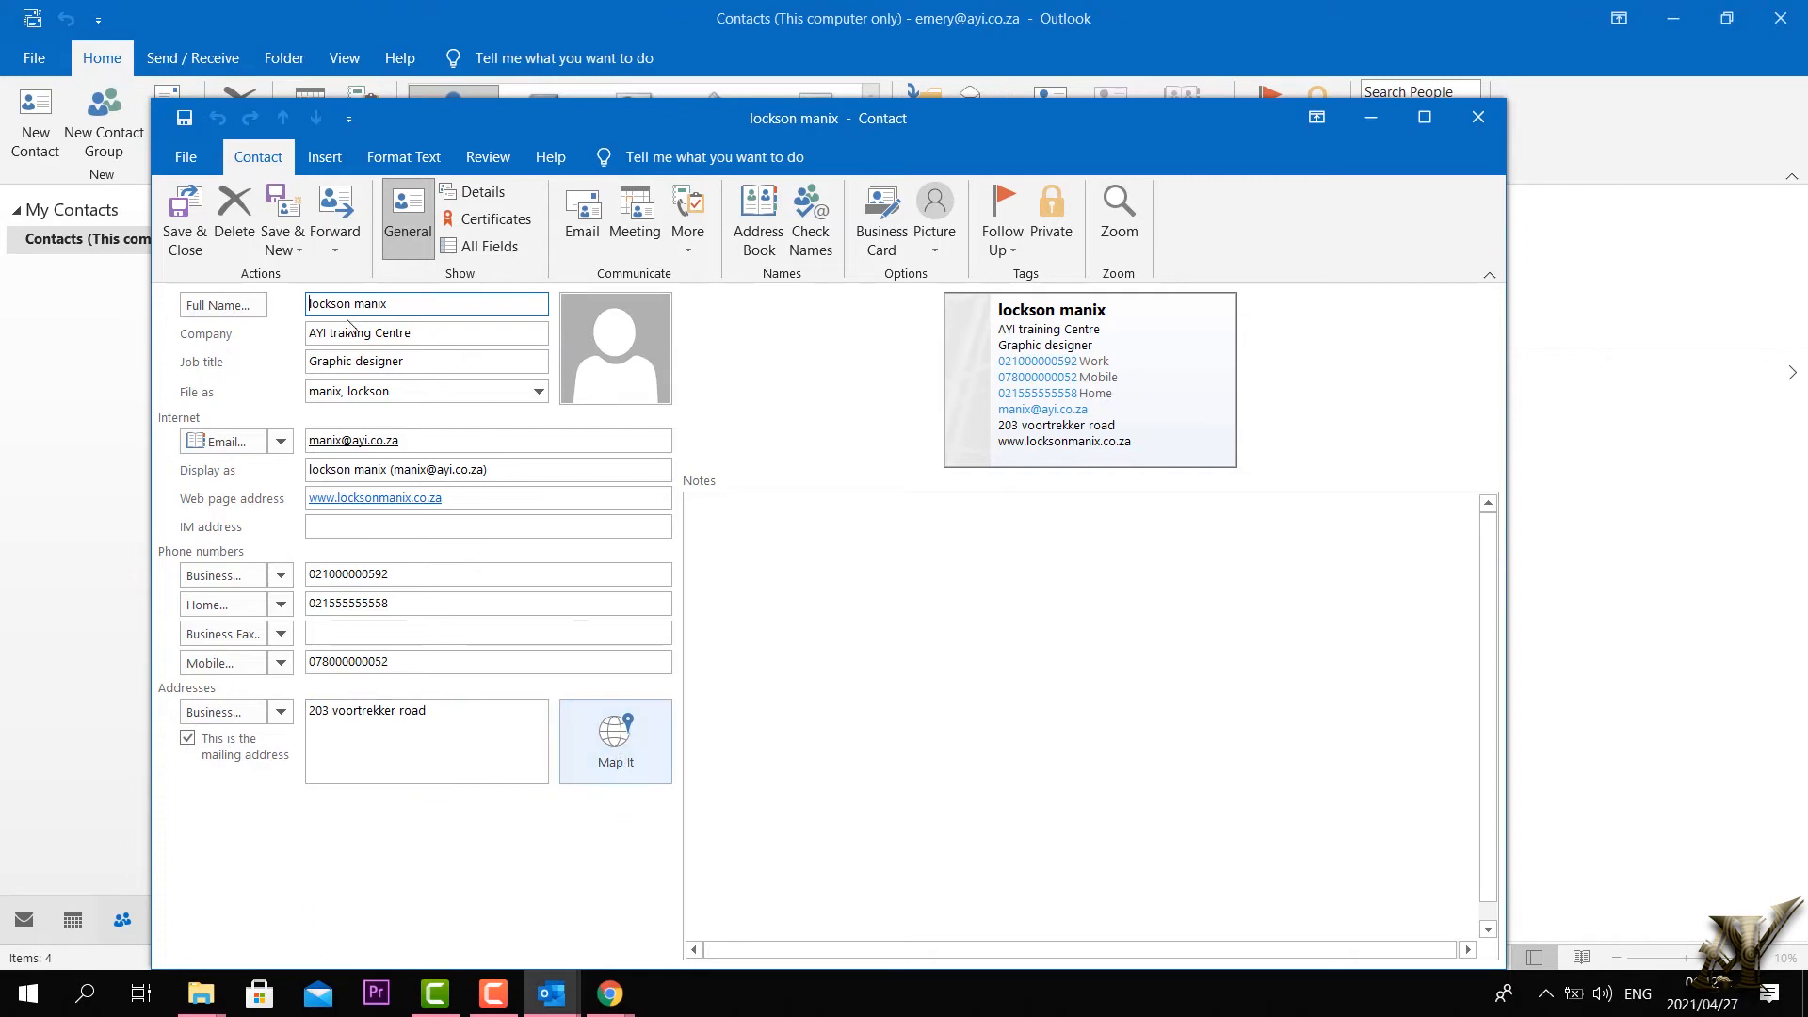
pyautogui.click(400, 644)
pyautogui.click(619, 761)
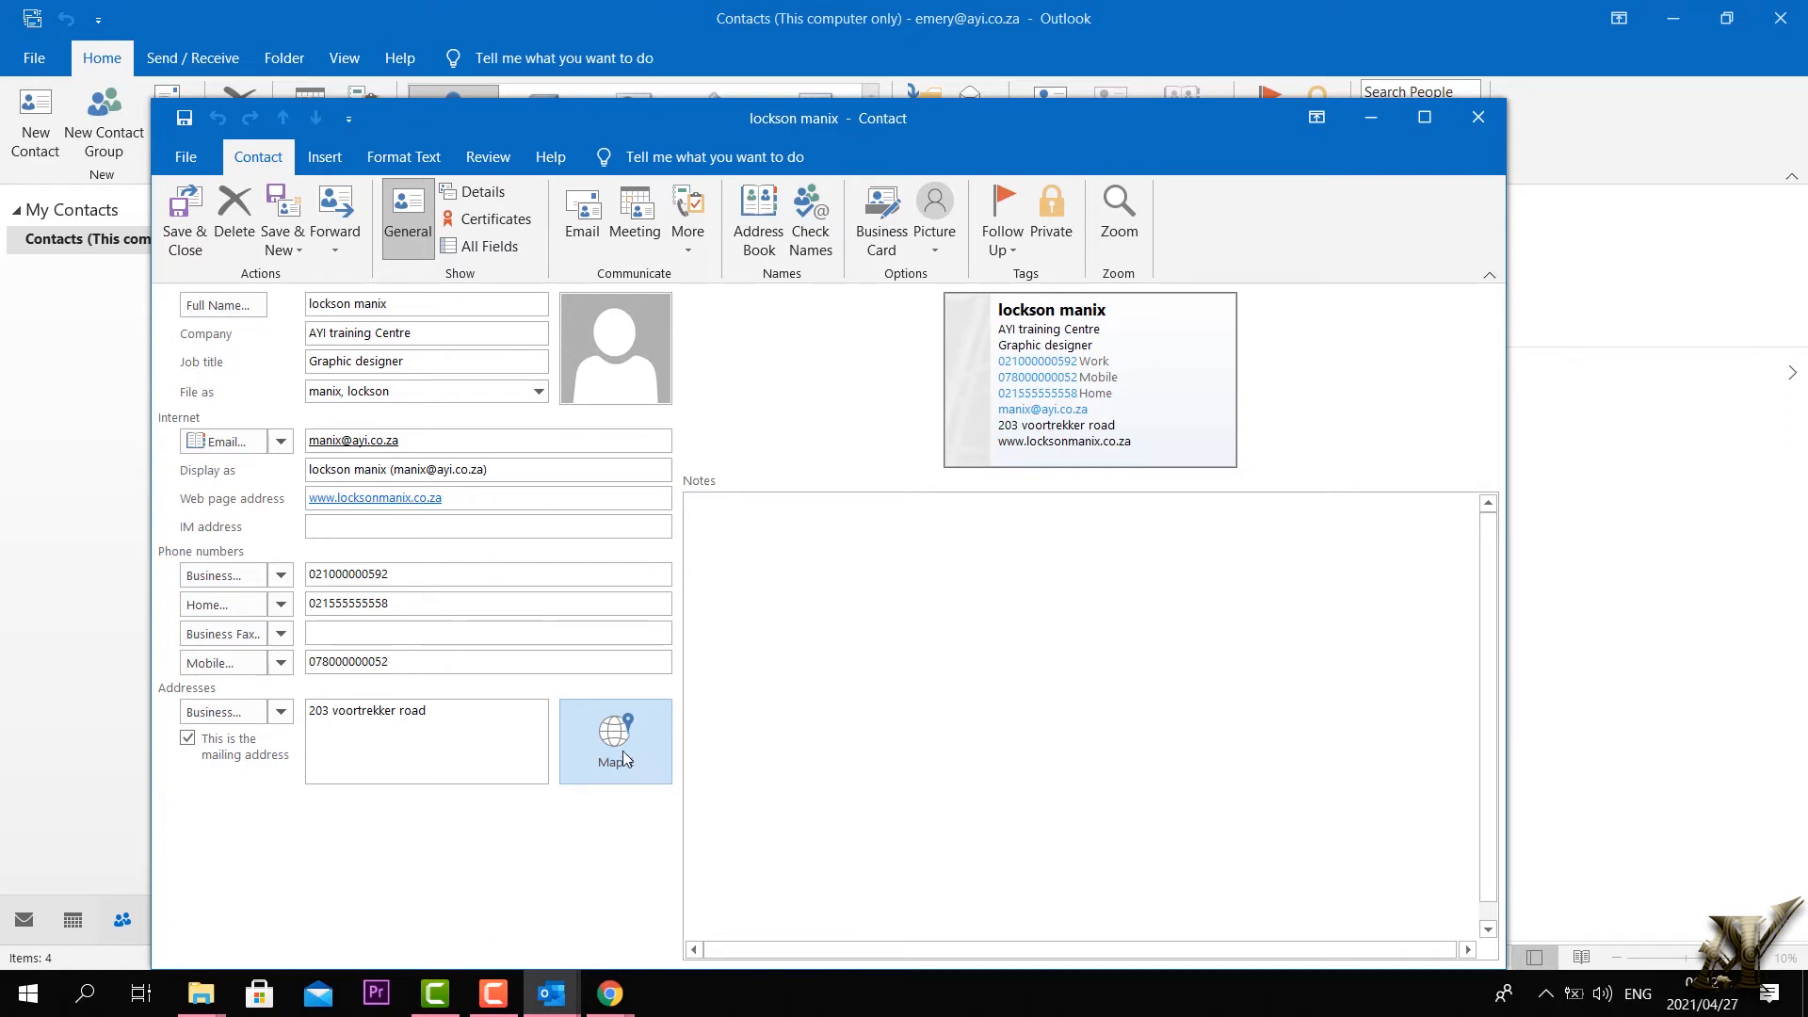
pyautogui.click(622, 751)
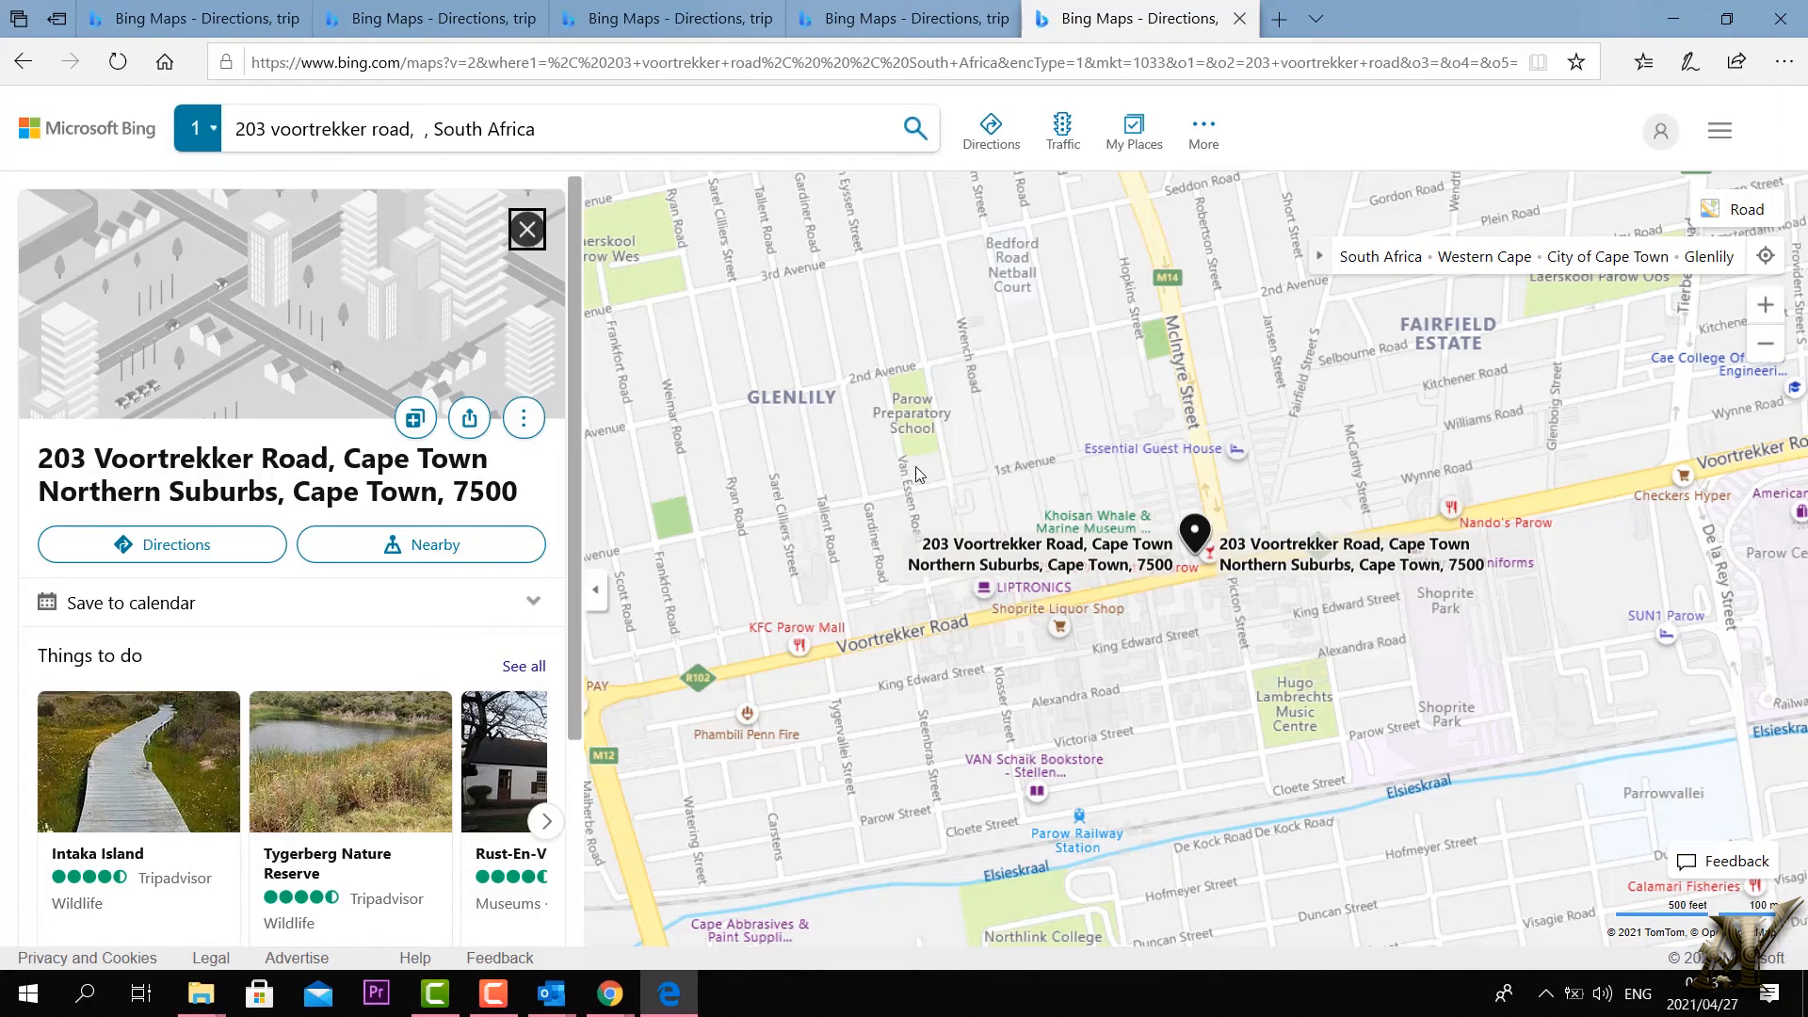
# Step: Select the full street address in the Bing Maps details panel and switch back to Outlook
pyautogui.scroll(-1, 1164, 499)
pyautogui.scroll(-1, 1164, 499)
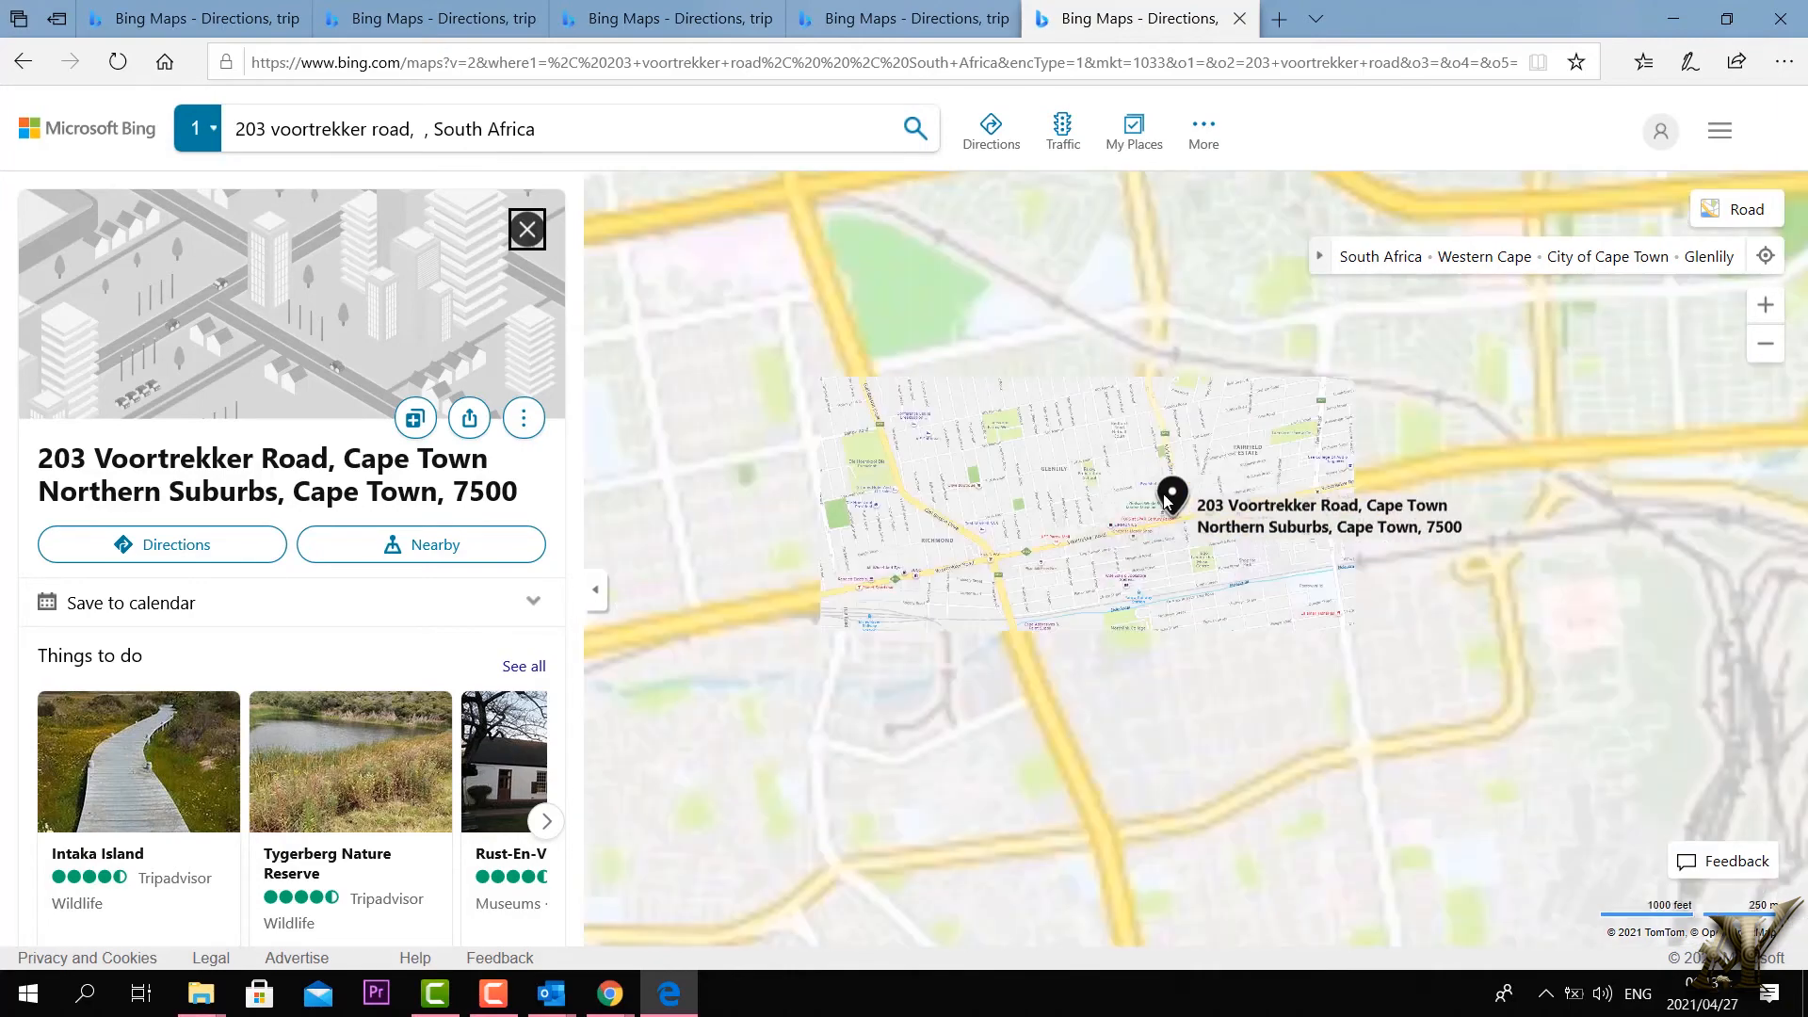
pyautogui.scroll(1, 1165, 499)
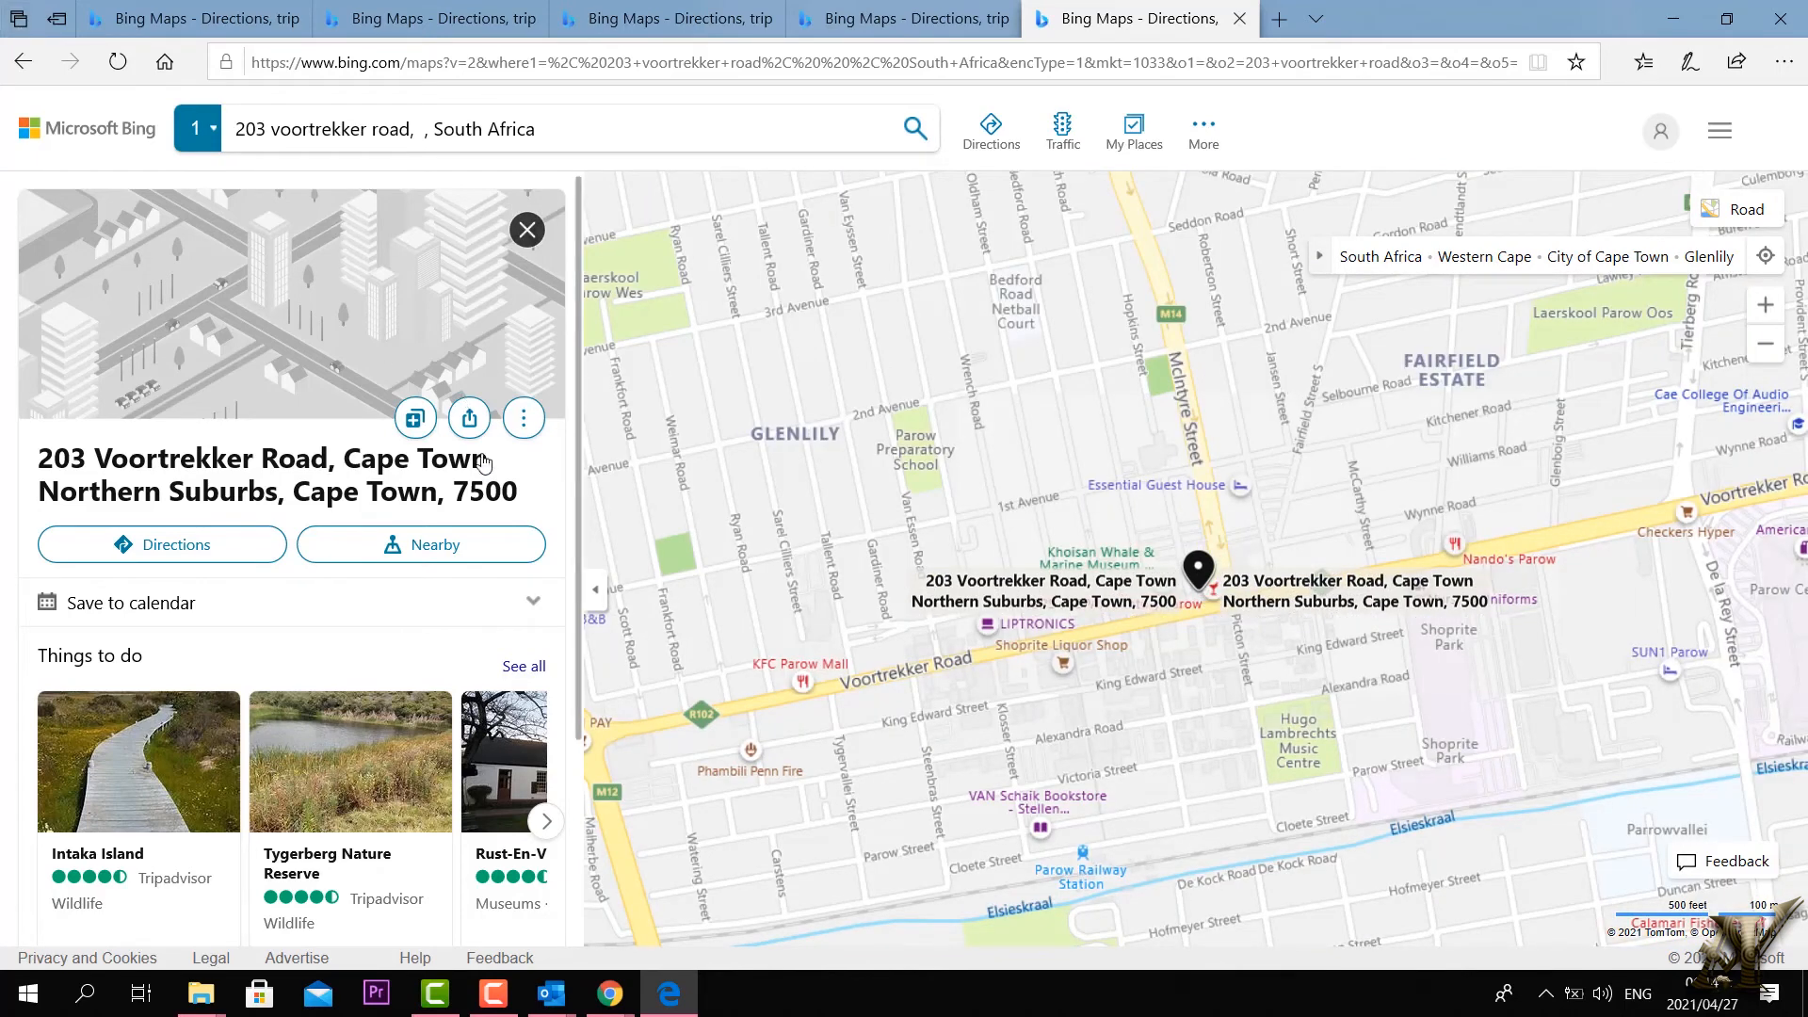
pyautogui.moveTo(525, 499); pyautogui.dragTo(3, 459)
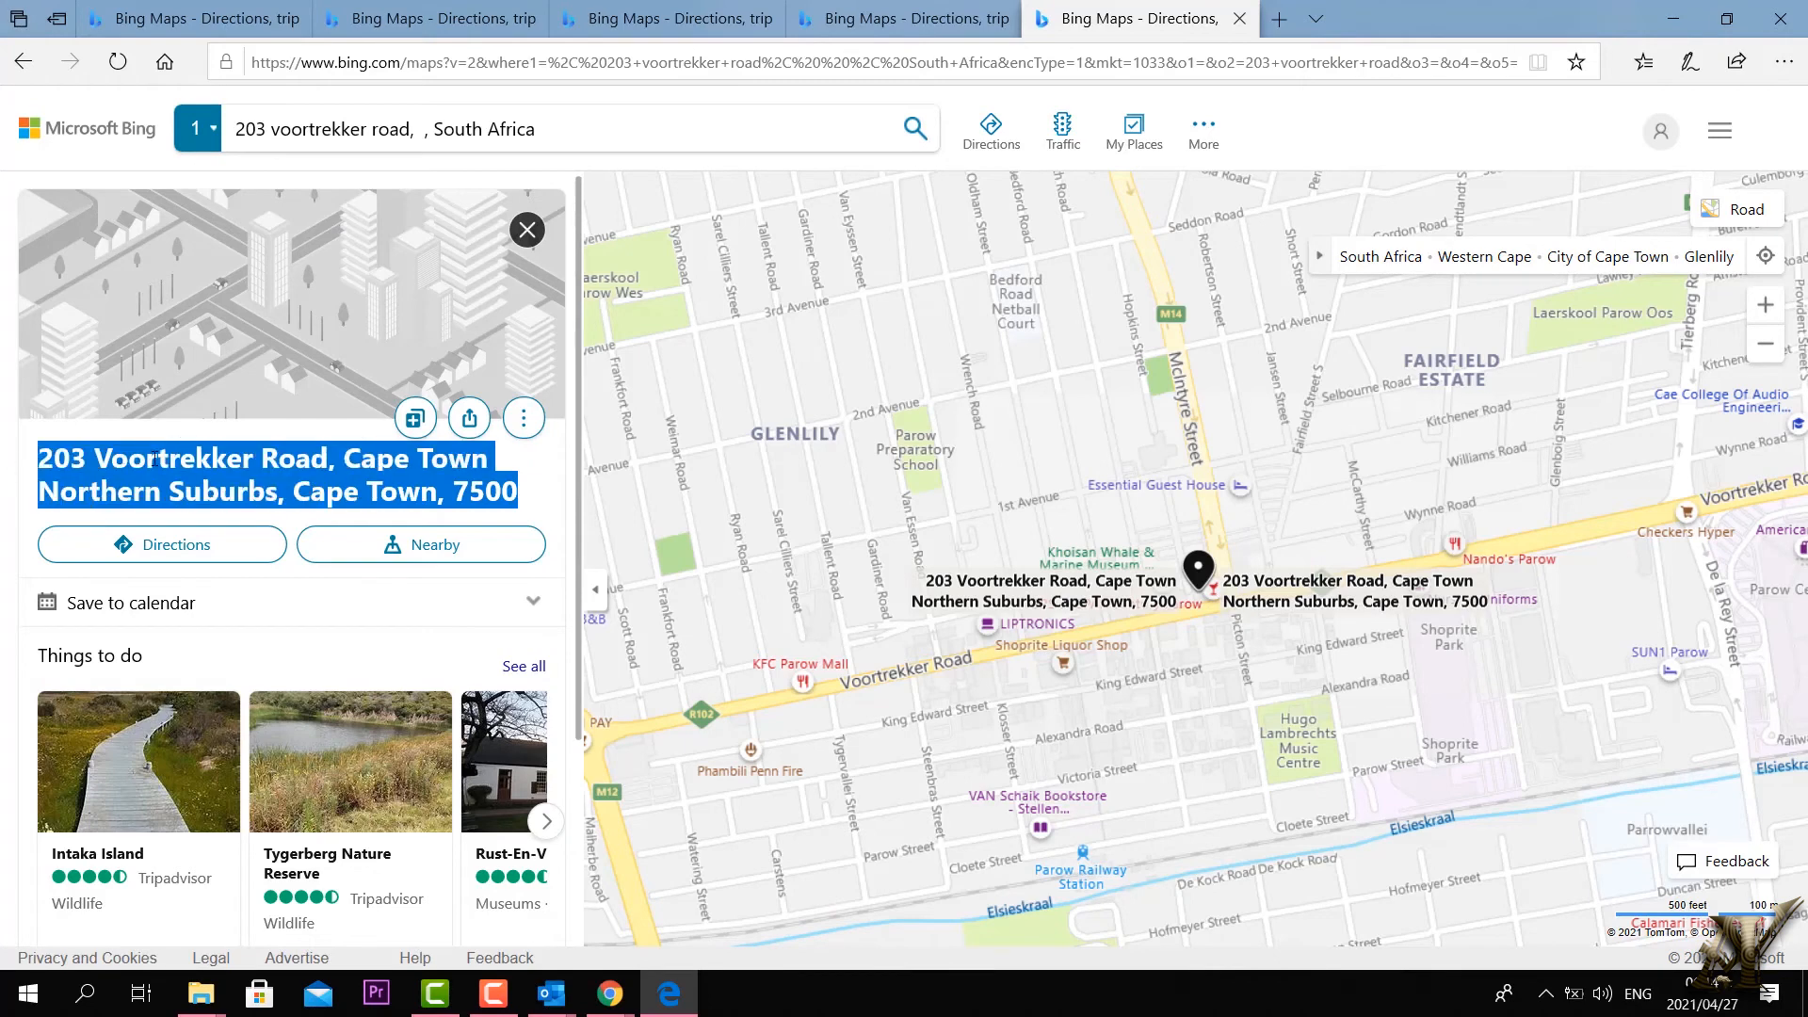
pyautogui.hotkey('alt', 'Tab')
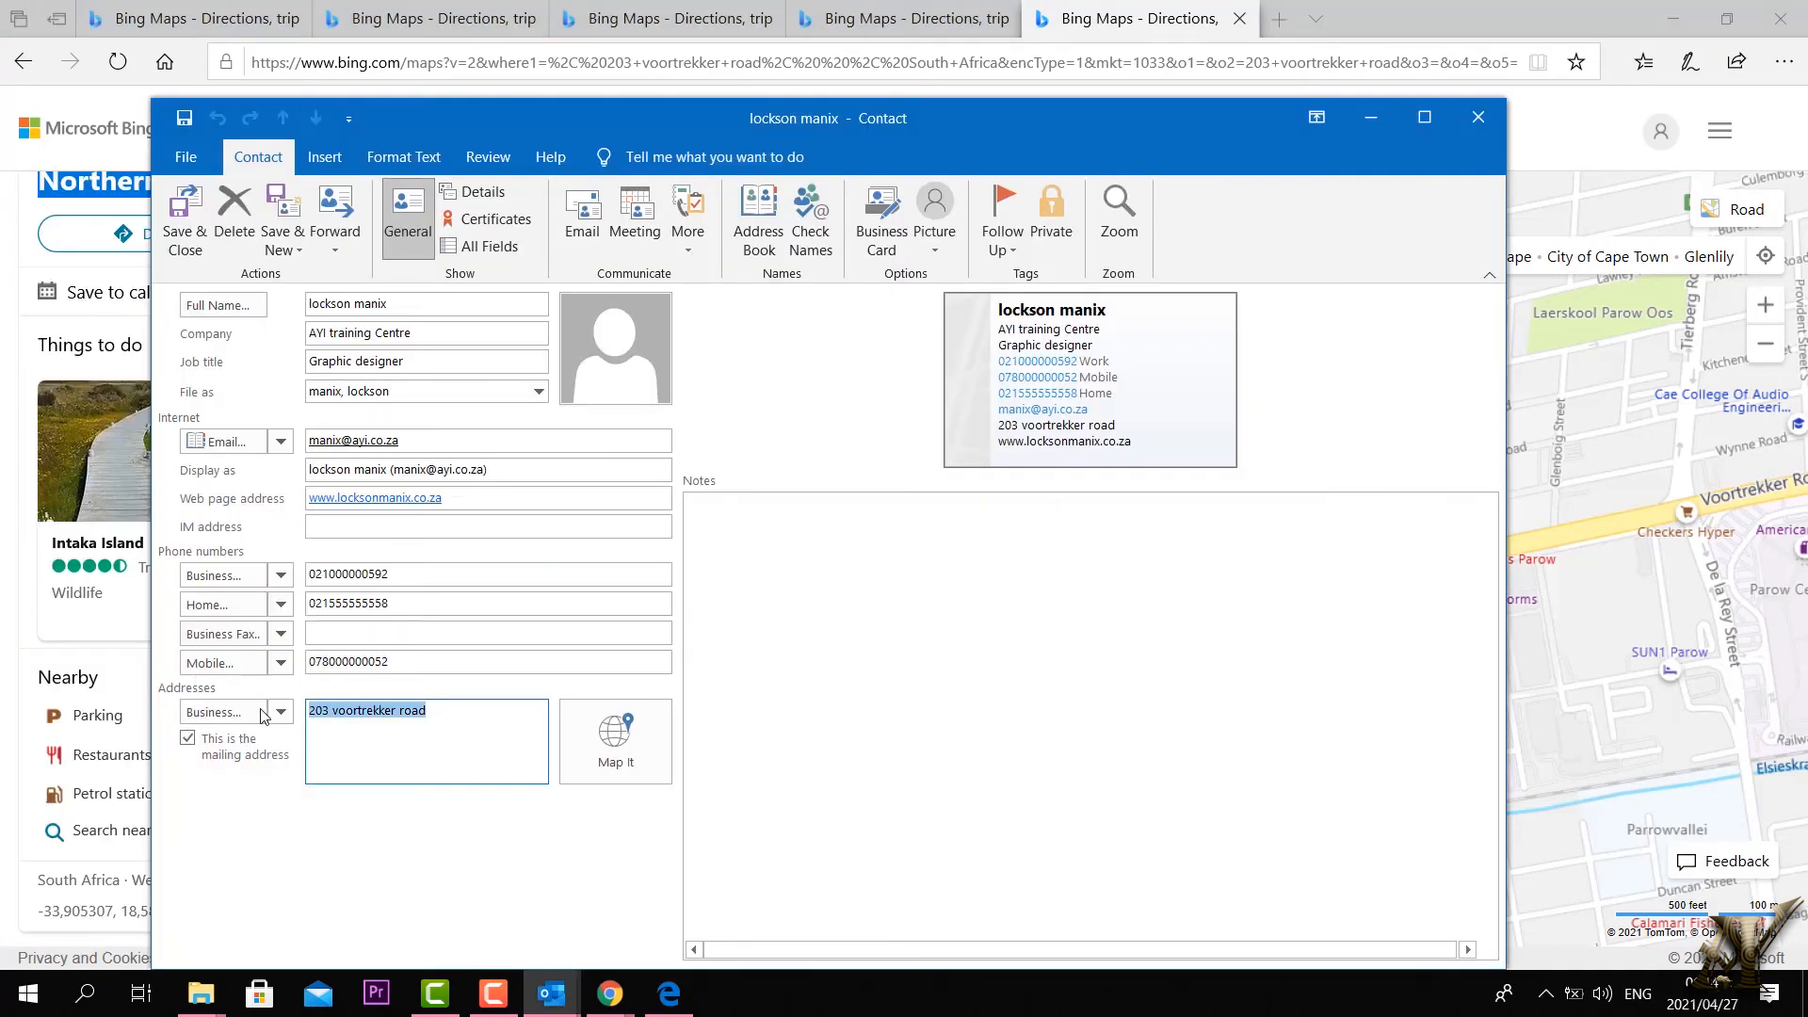
# Step: Paste the full map address into the Business address box and save the contact
pyautogui.rightClick(358, 719)
pyautogui.click(421, 783)
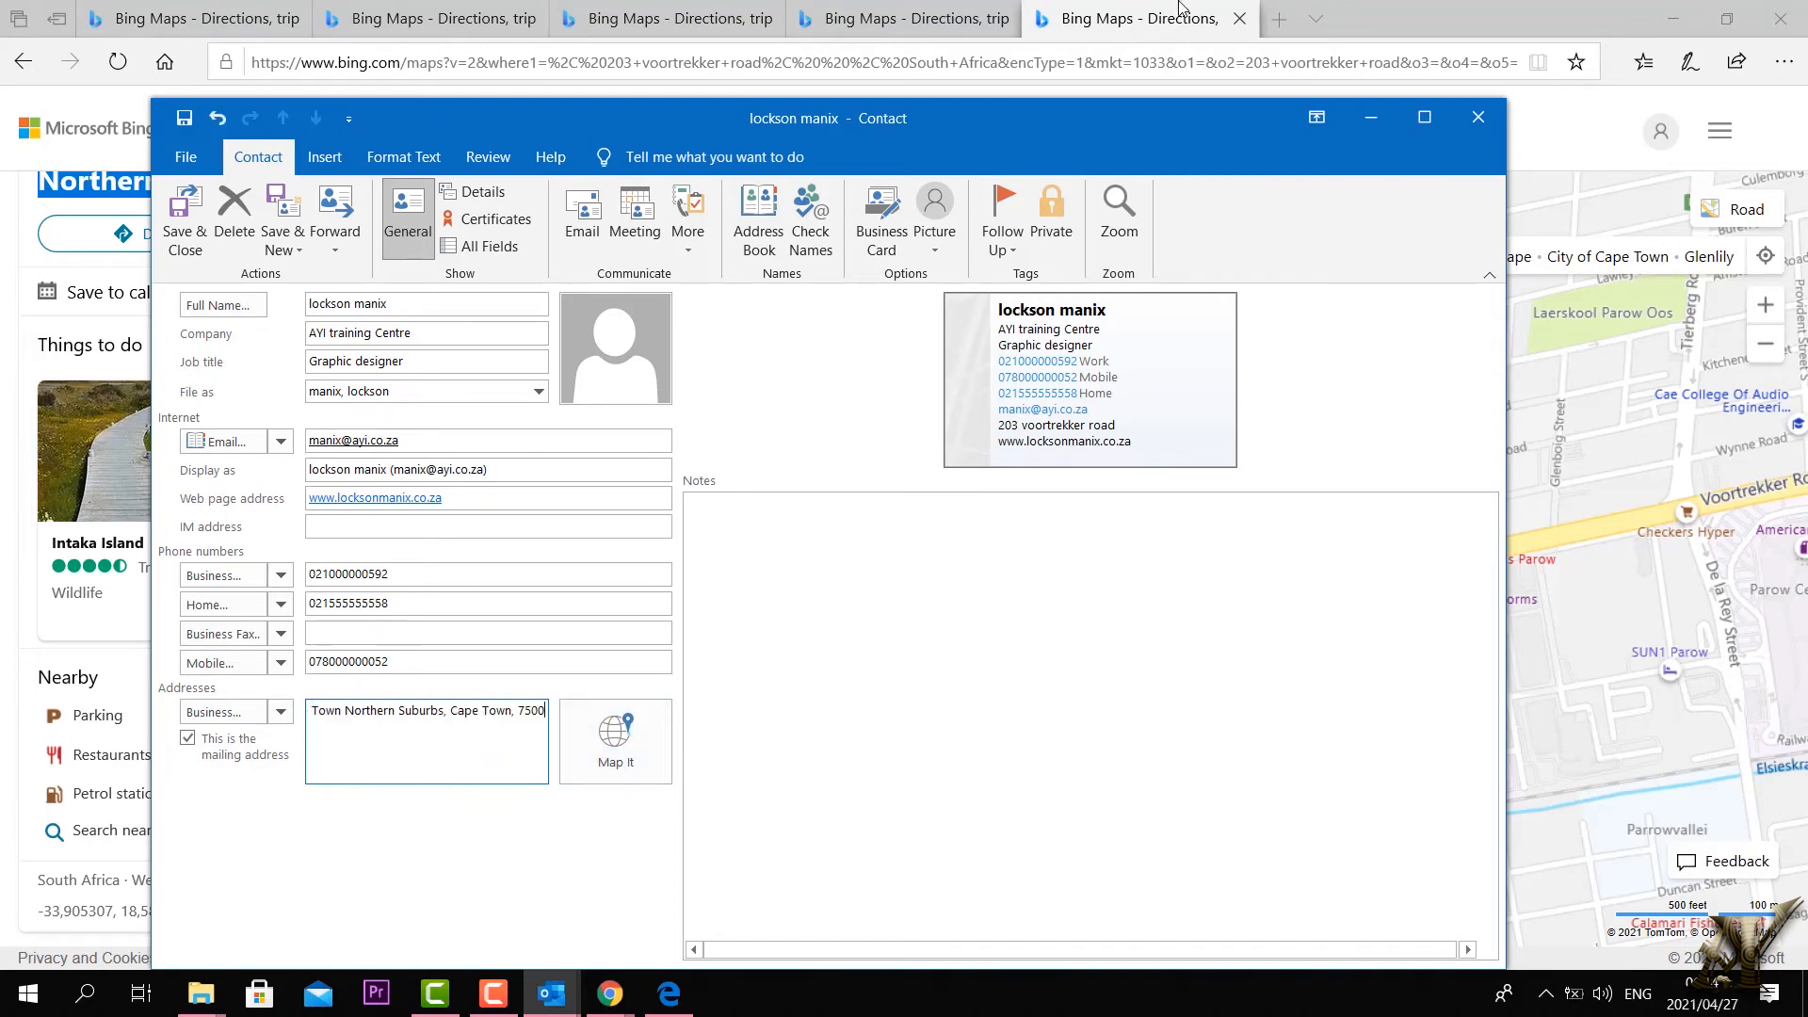
pyautogui.click(868, 27)
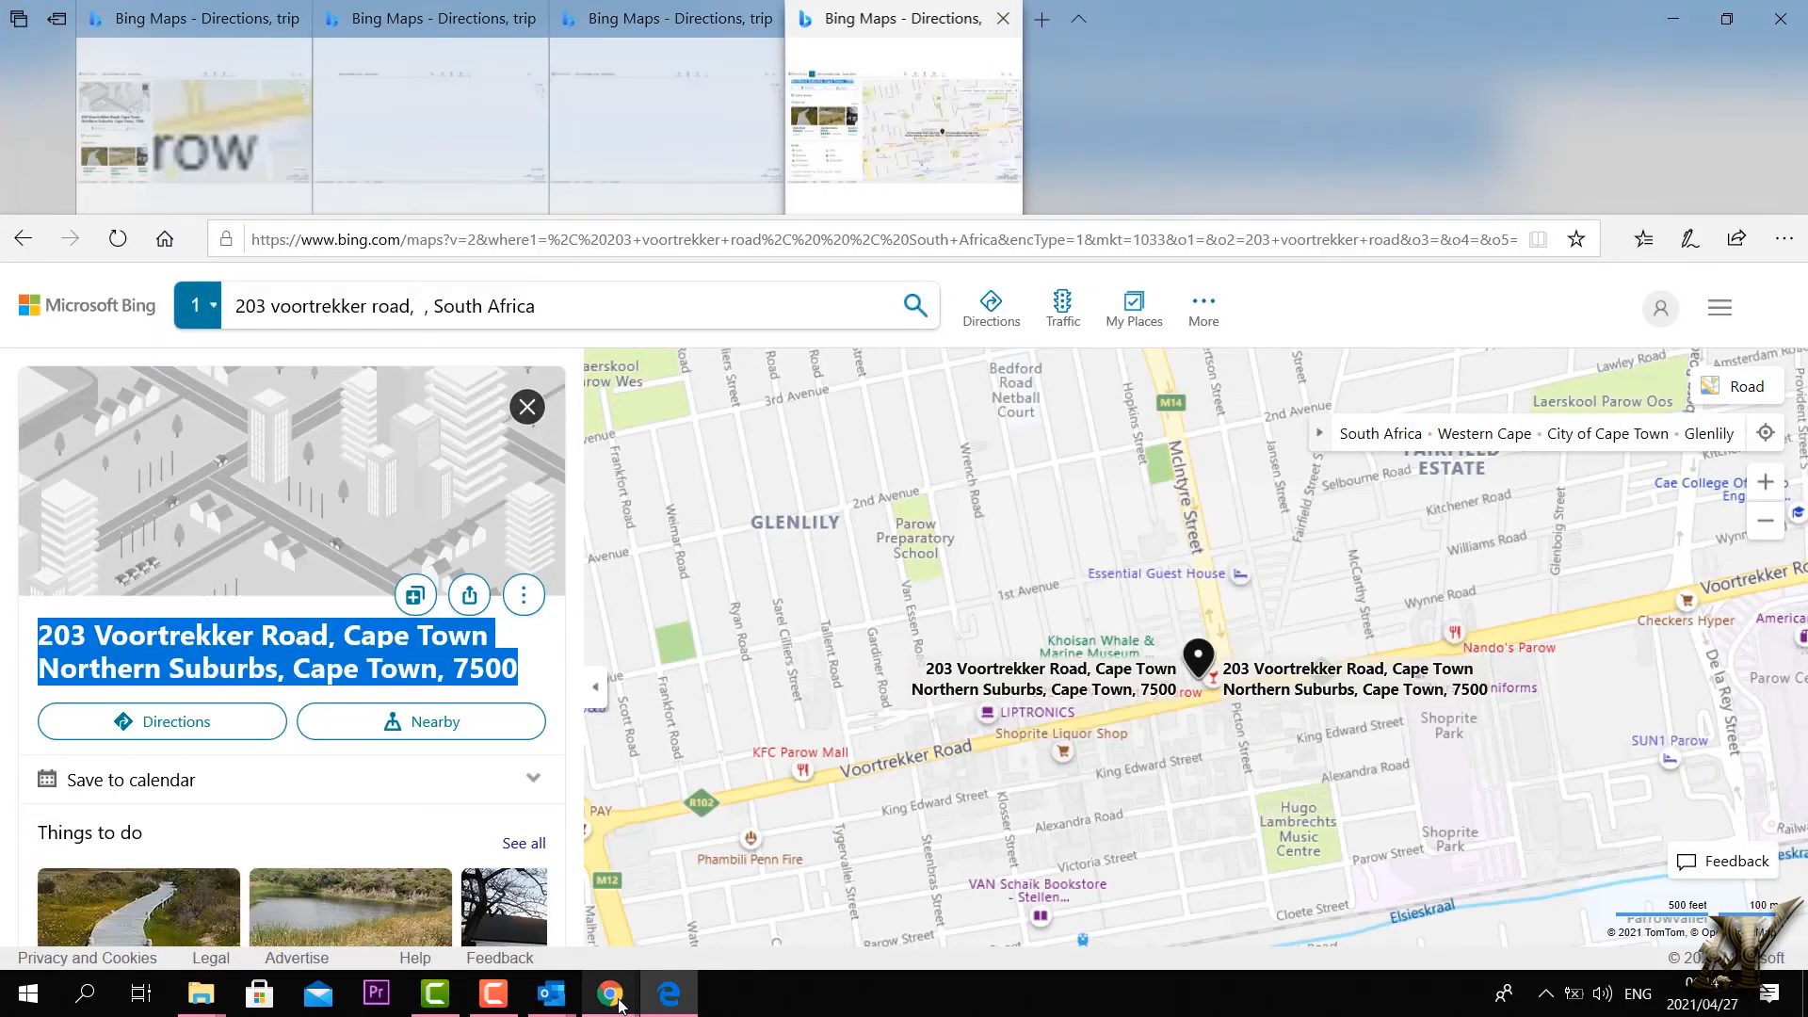
pyautogui.click(610, 1000)
pyautogui.click(669, 996)
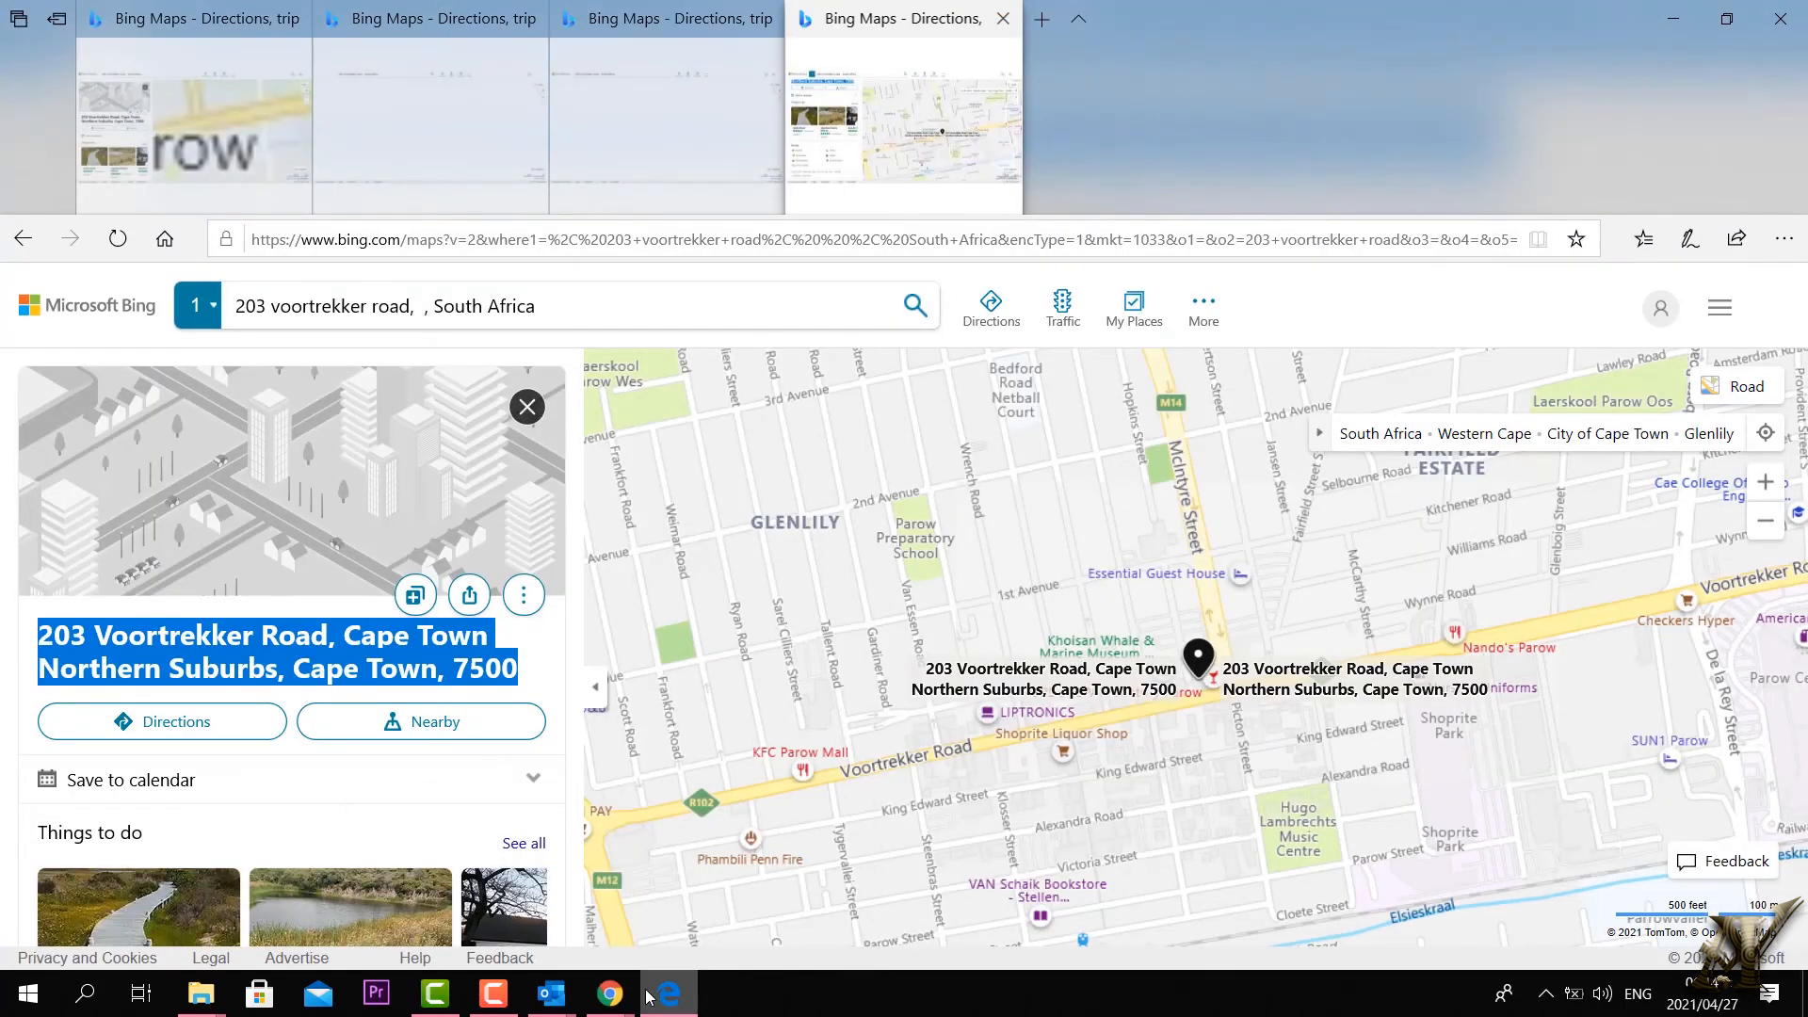
pyautogui.hotkey('alt', 'Tab')
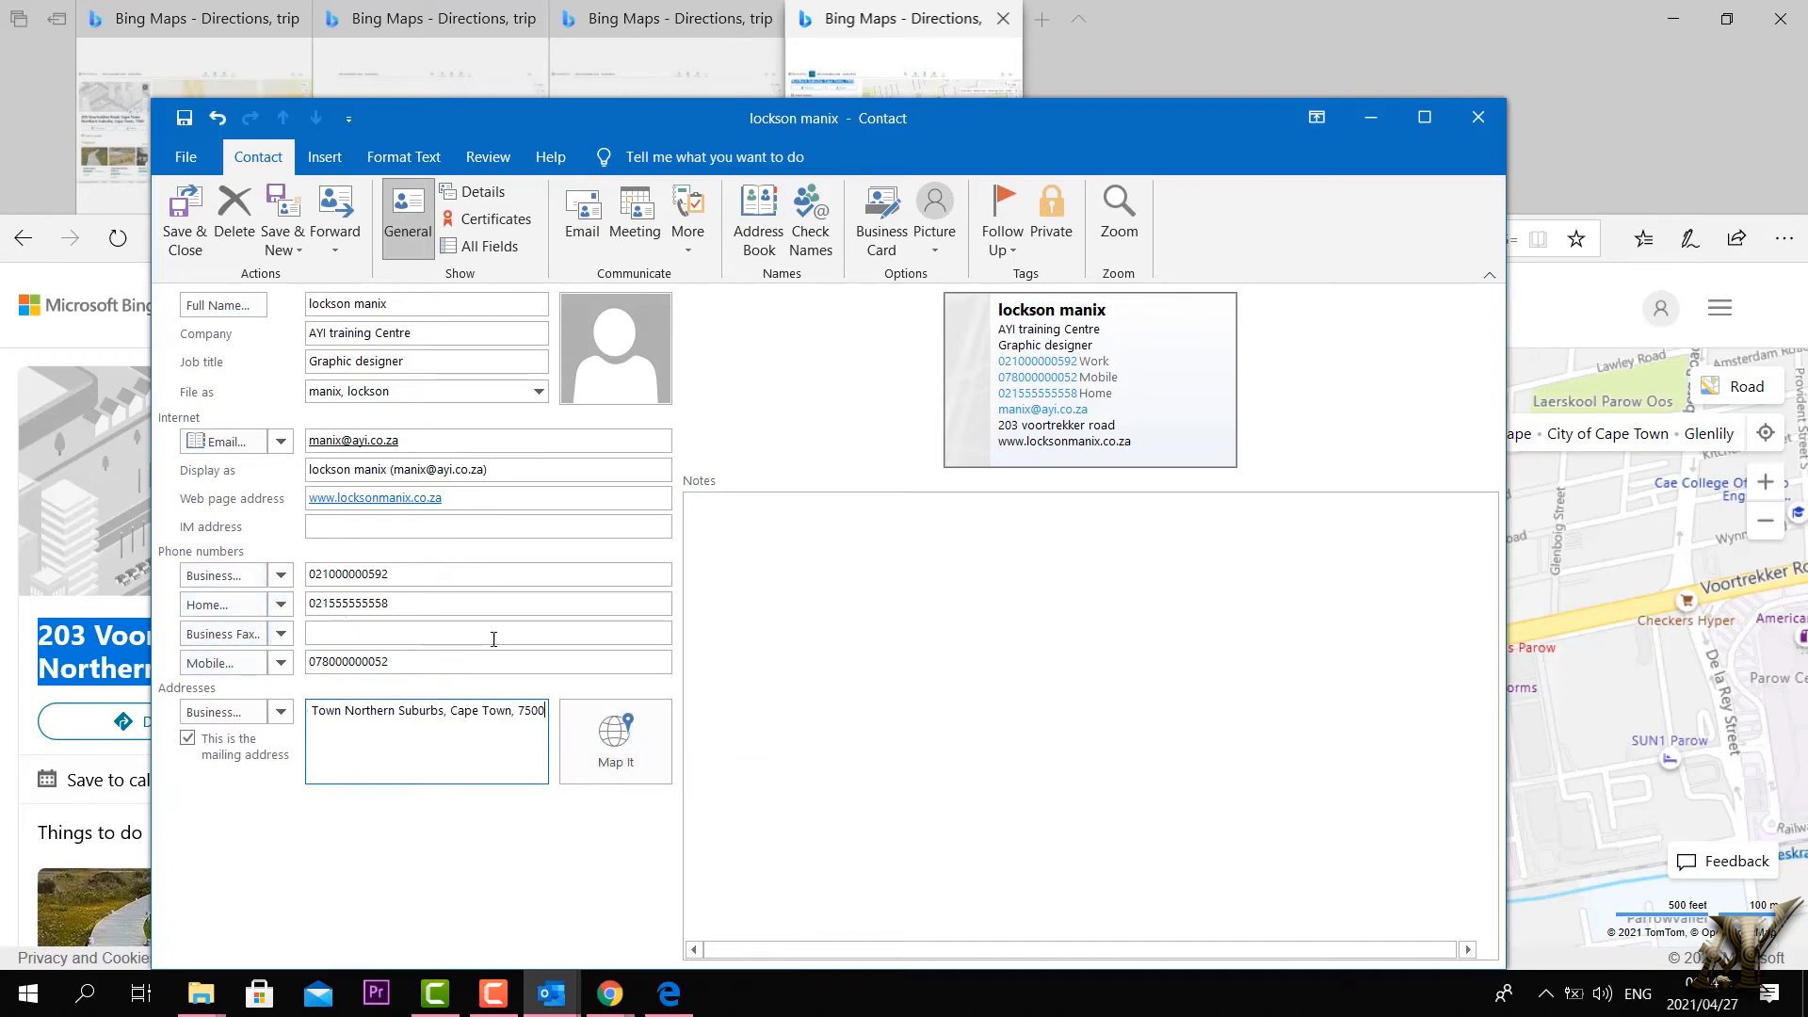
pyautogui.click(271, 235)
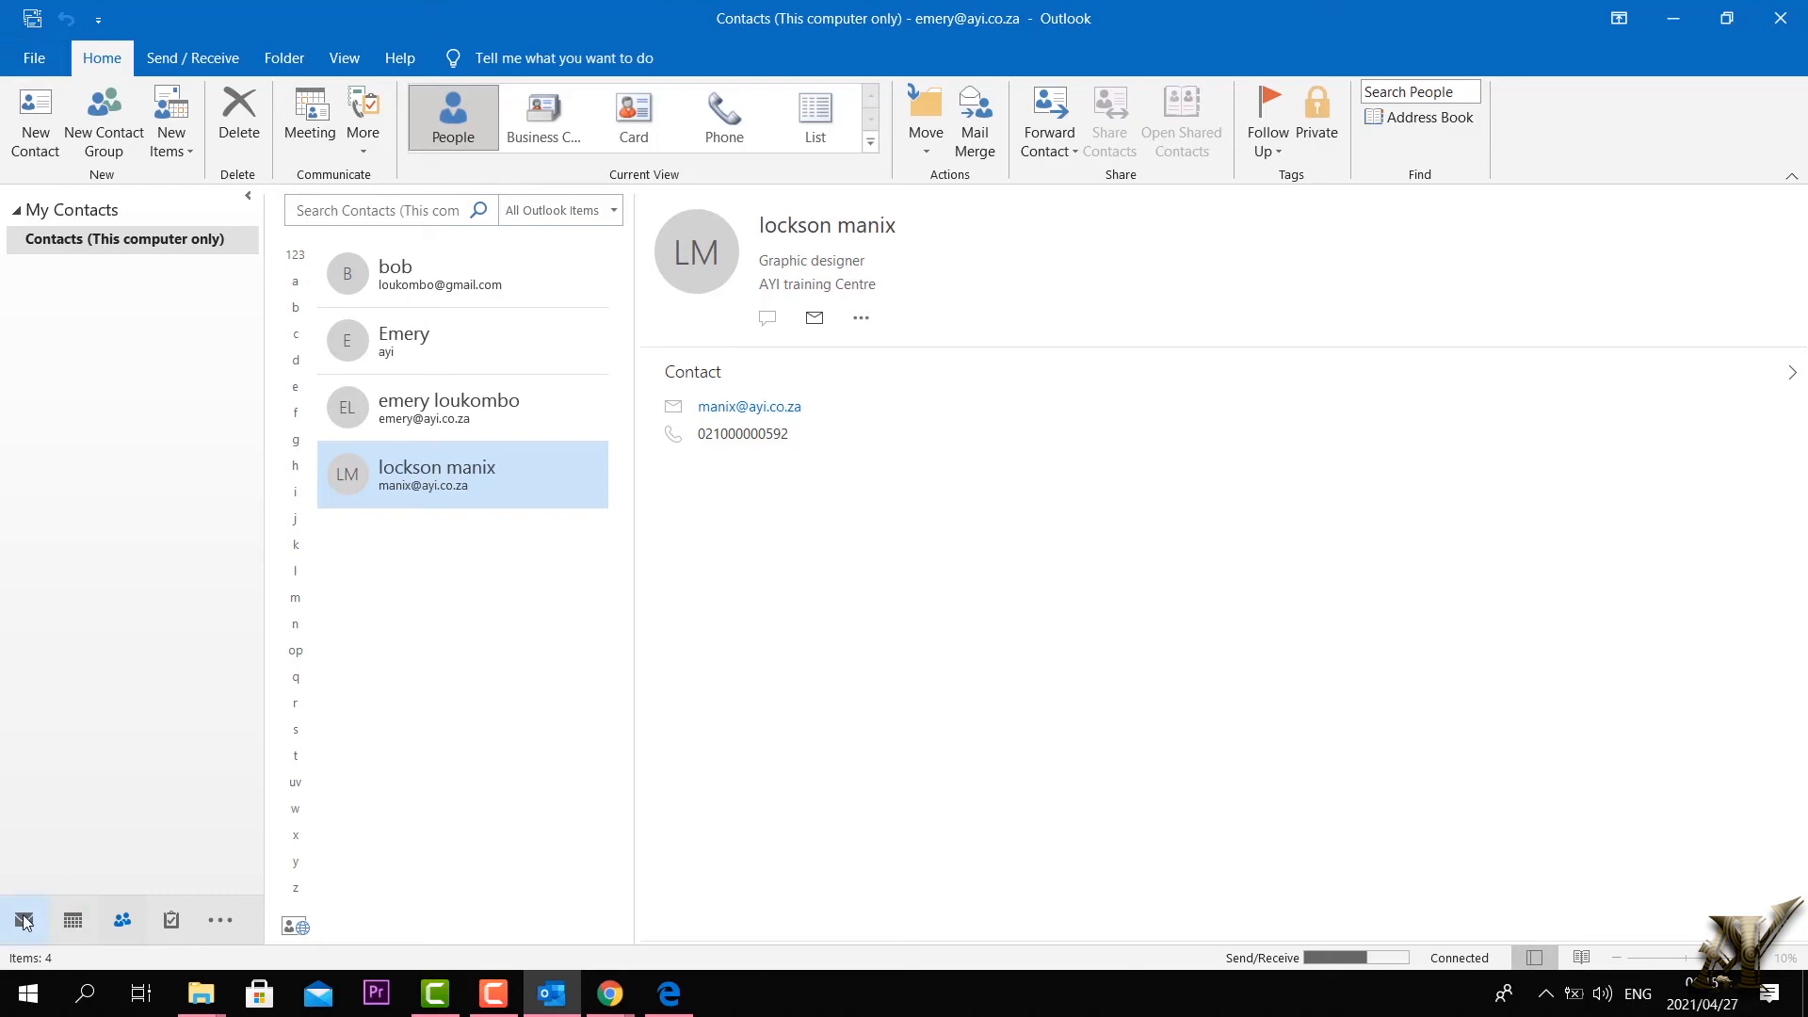
# Step: From the Mail view, start a new email and open its Address Book
pyautogui.click(23, 922)
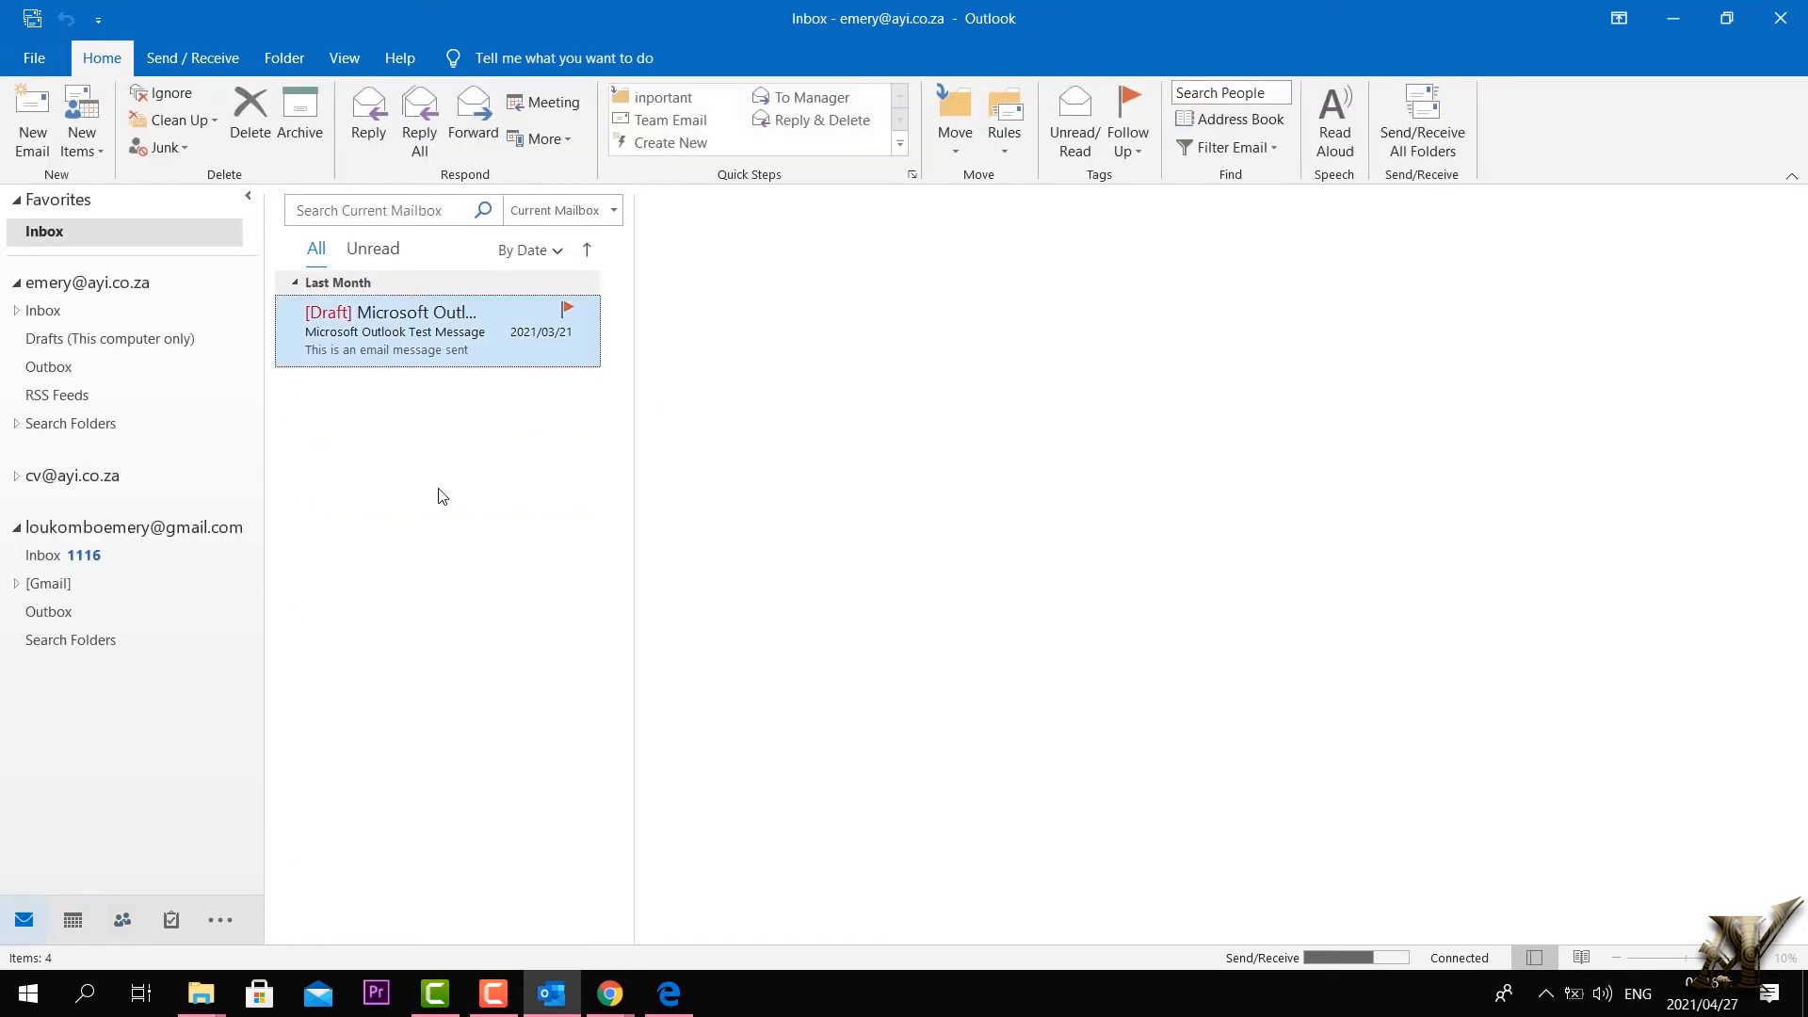
pyautogui.click(33, 141)
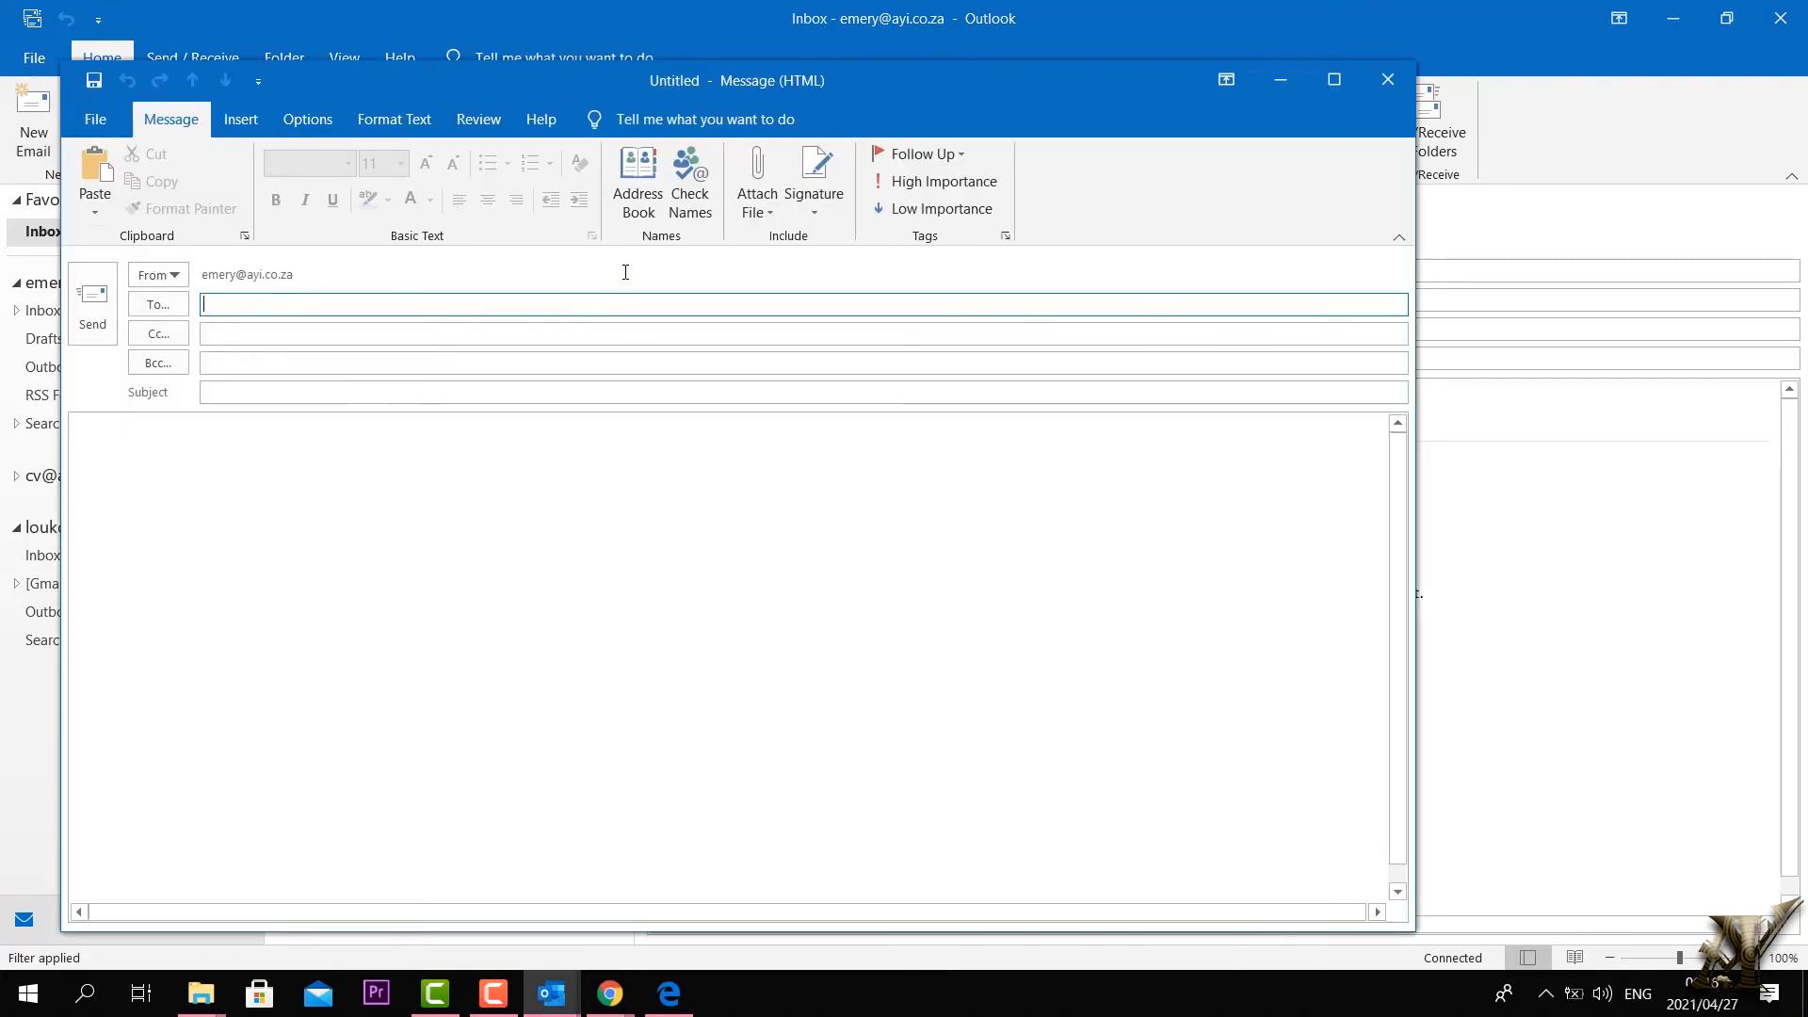
pyautogui.click(640, 194)
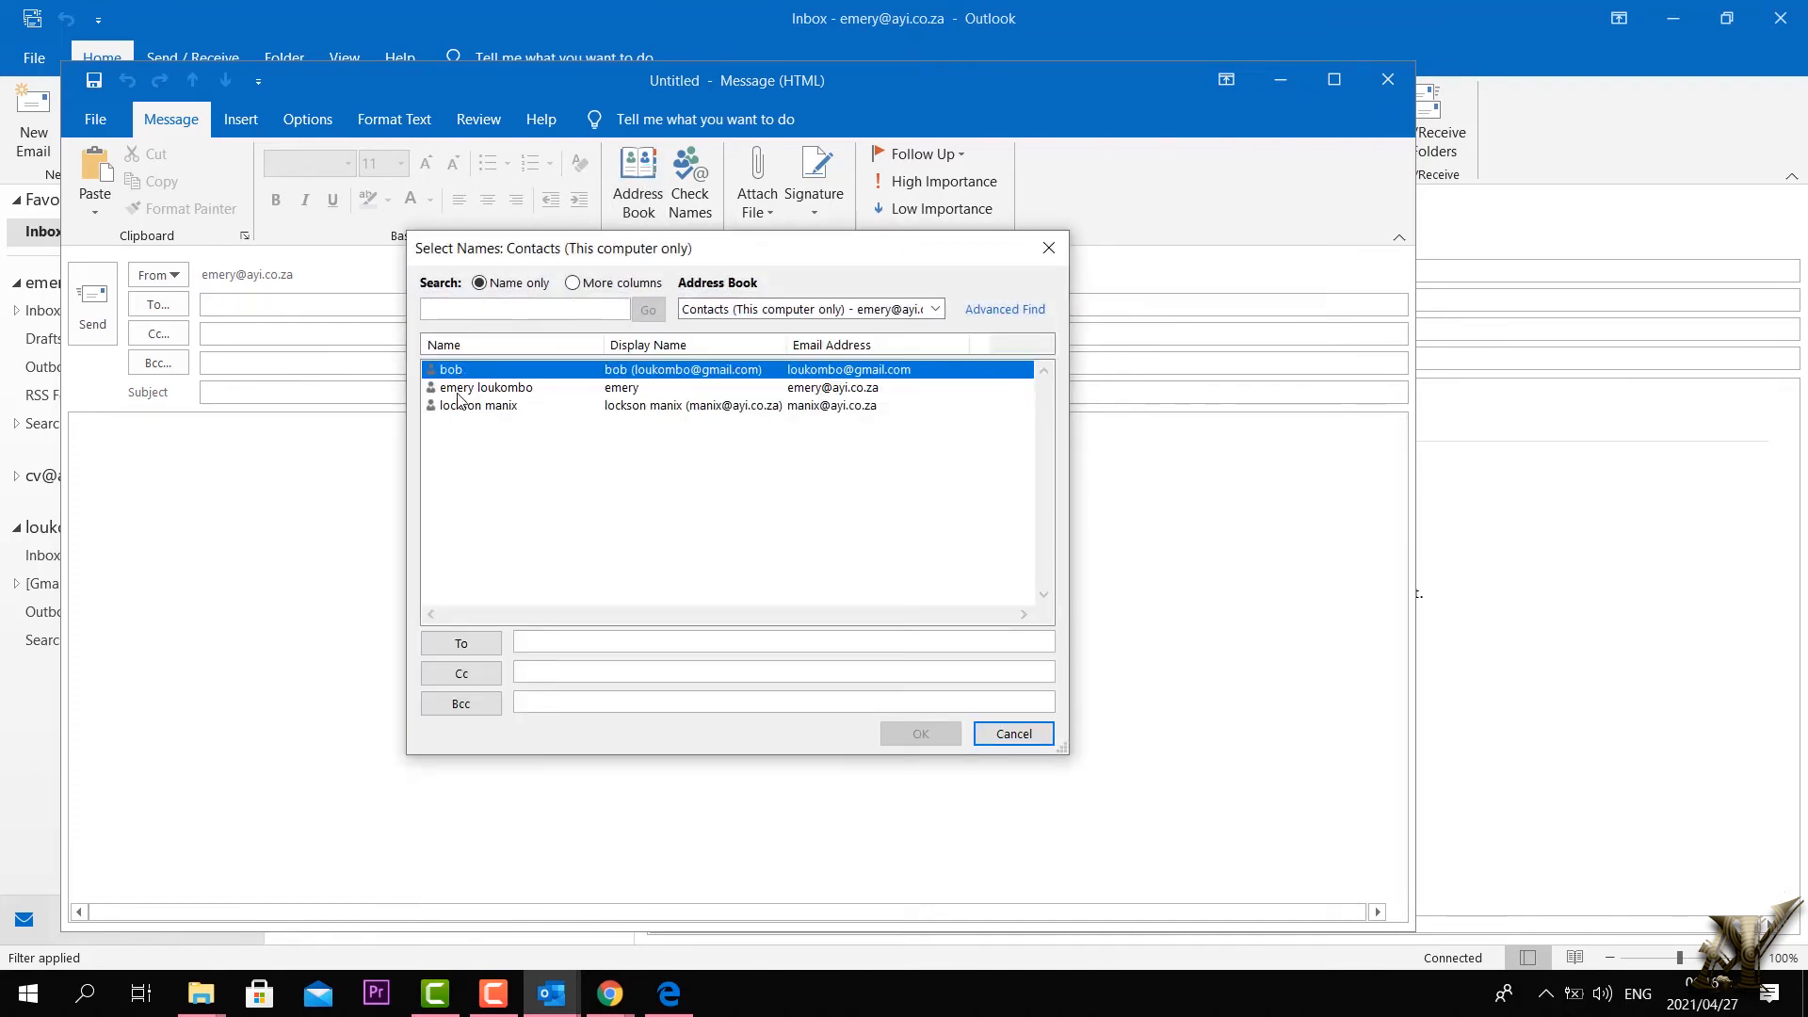
# Step: Pick a contact in Select Names and add it as a To recipient
pyautogui.click(457, 393)
pyautogui.click(457, 407)
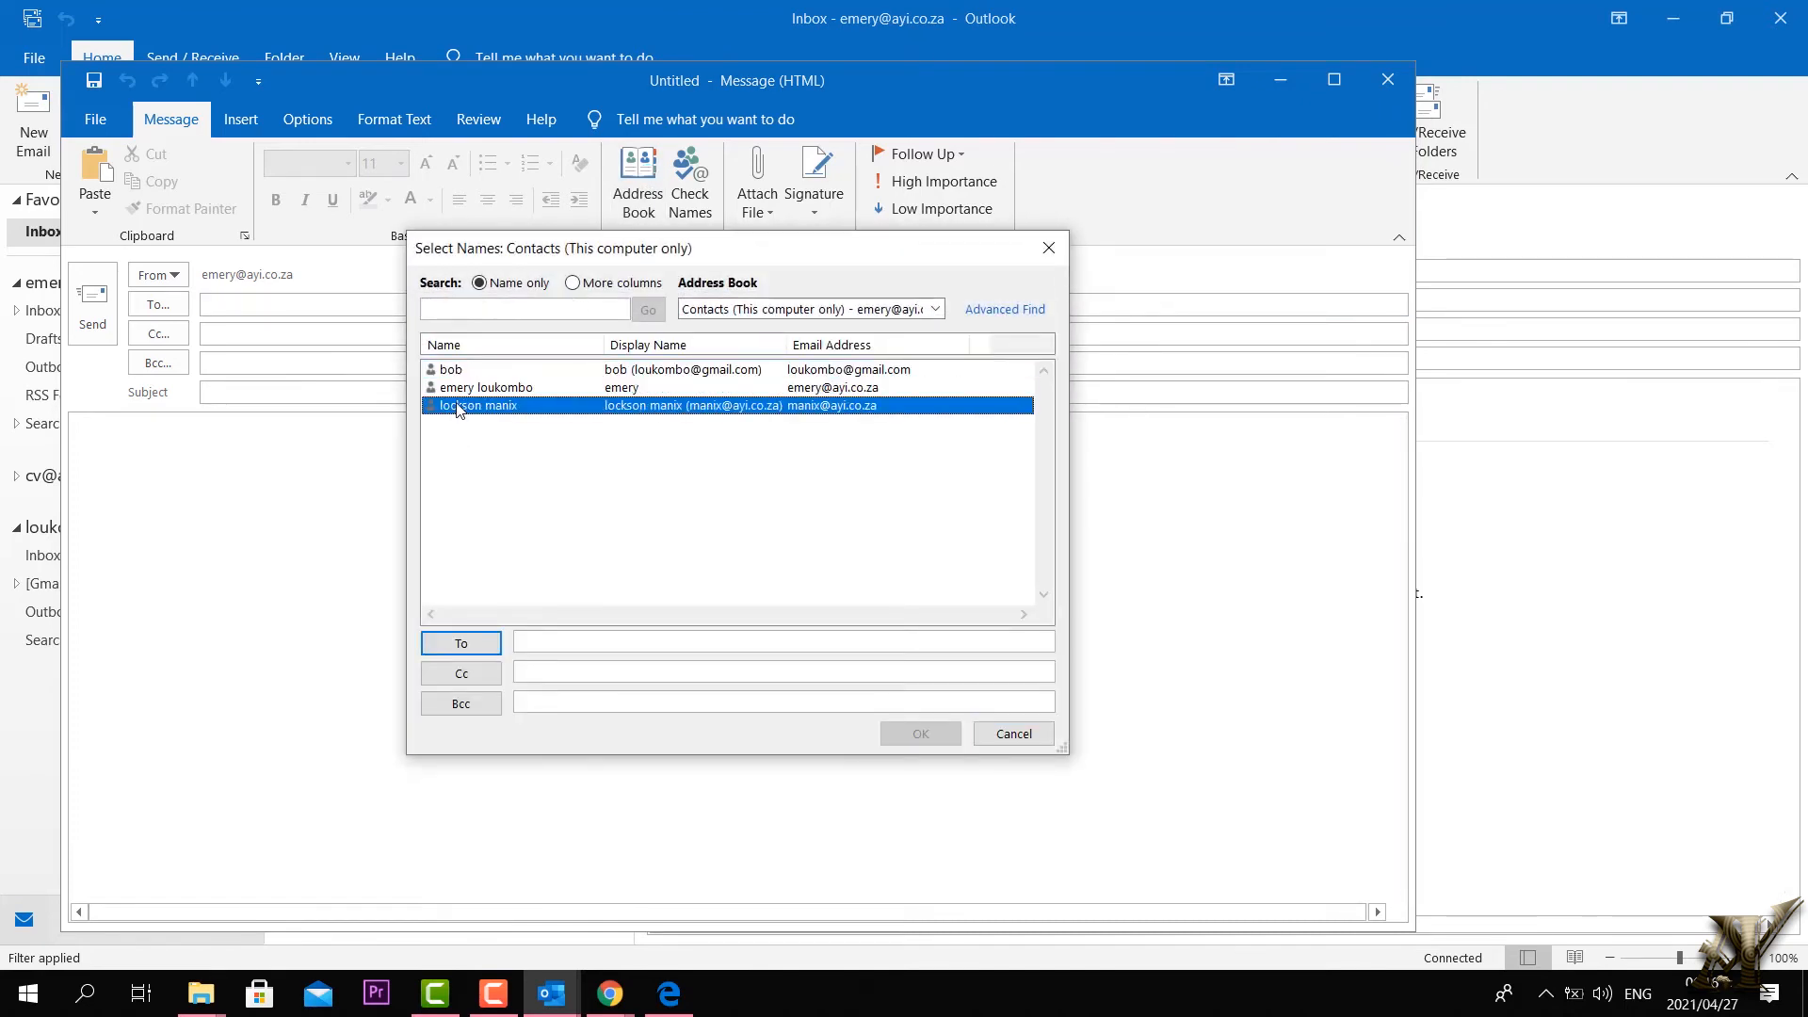
pyautogui.click(461, 389)
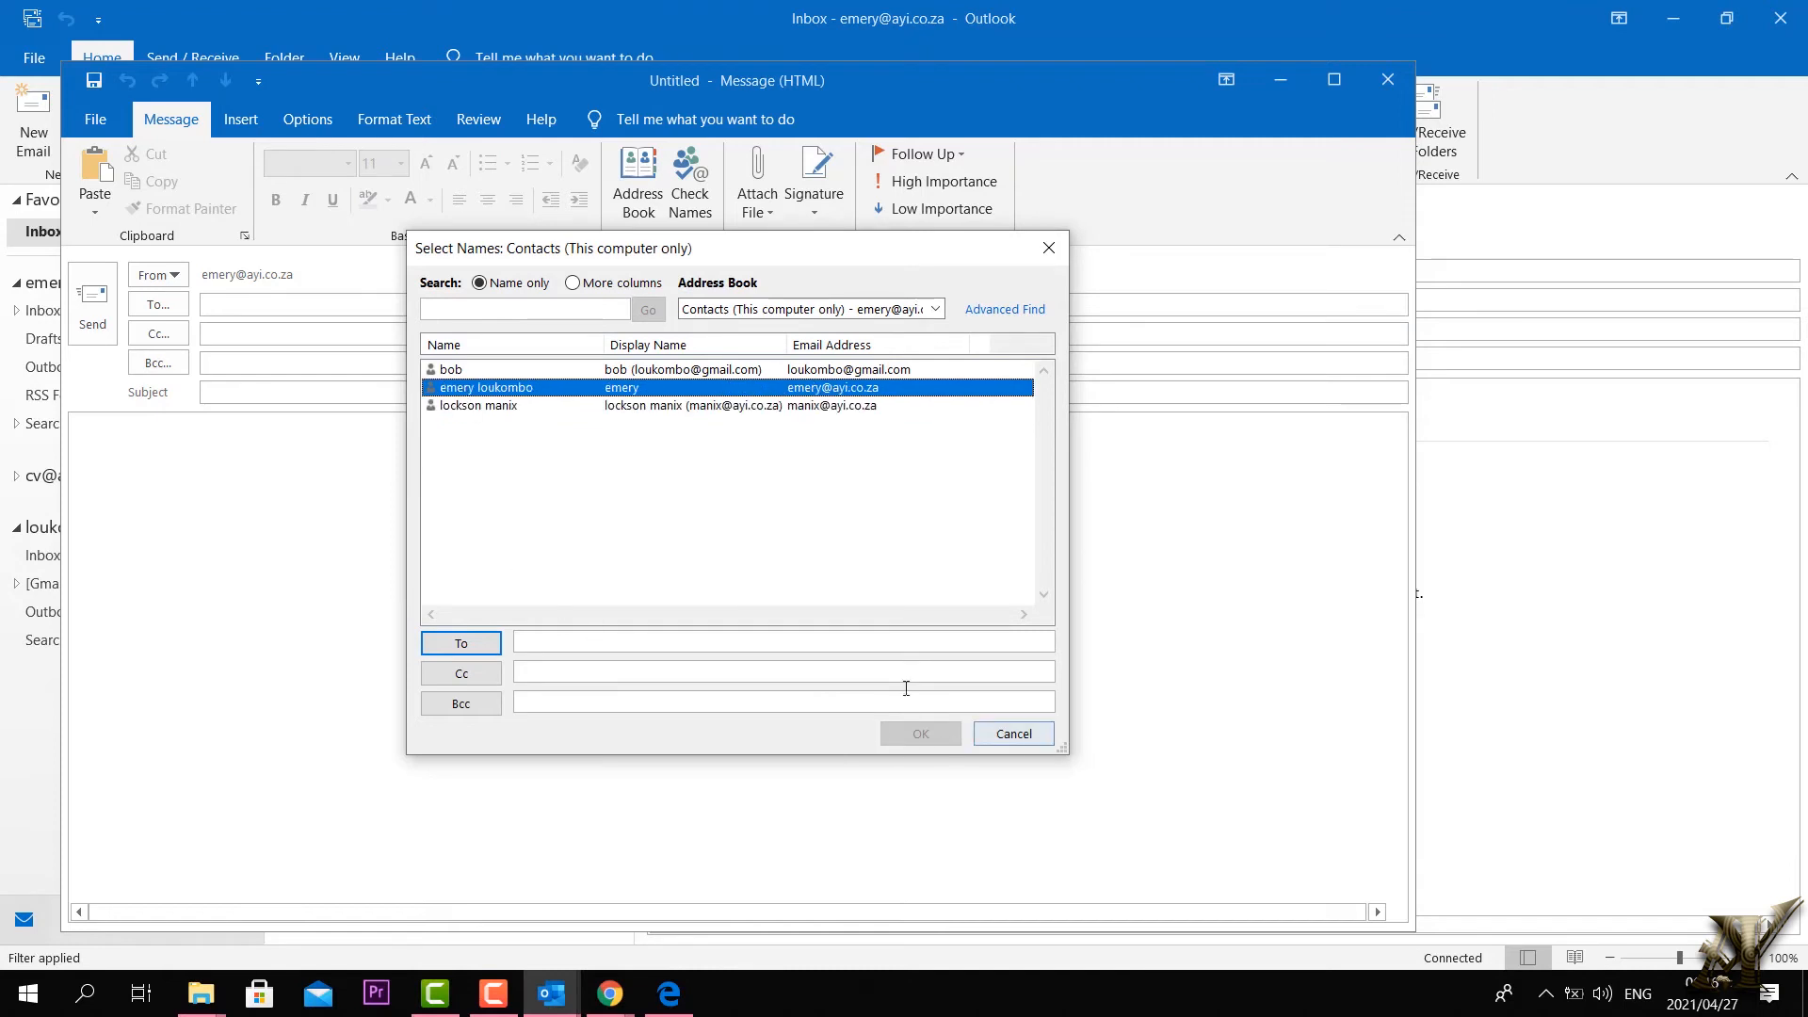
pyautogui.click(461, 411)
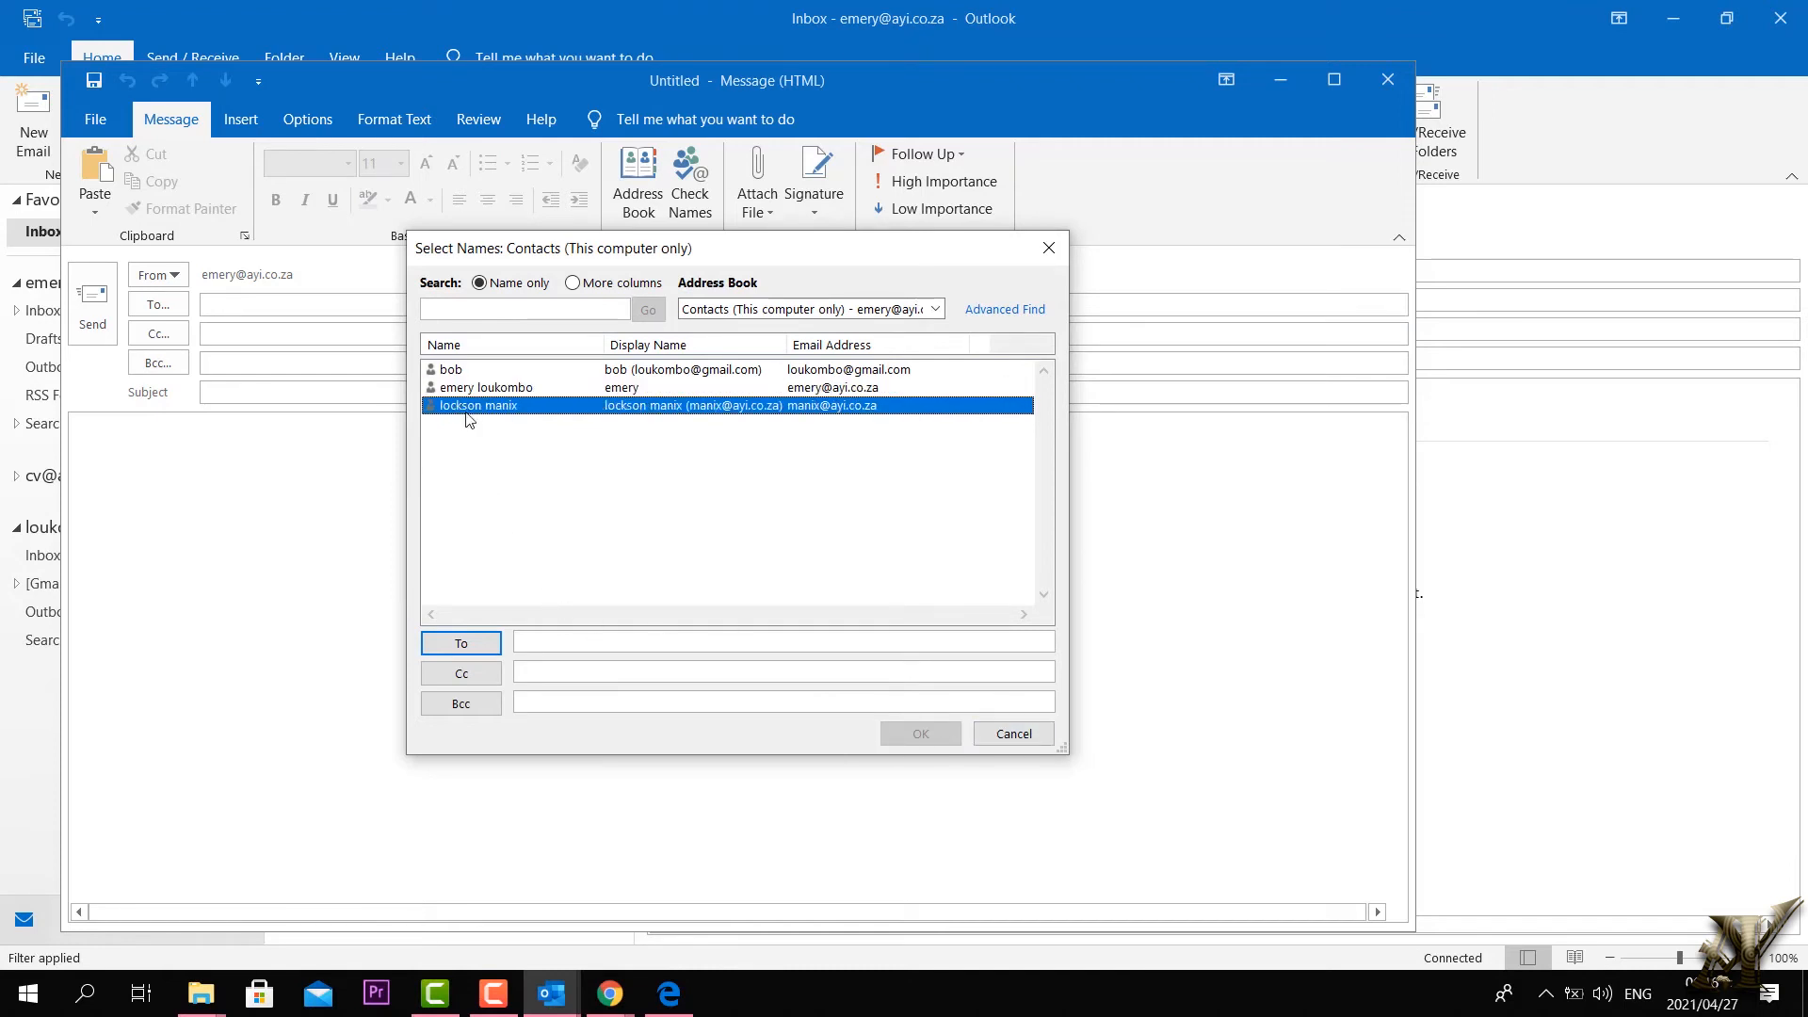
pyautogui.click(550, 646)
pyautogui.click(476, 642)
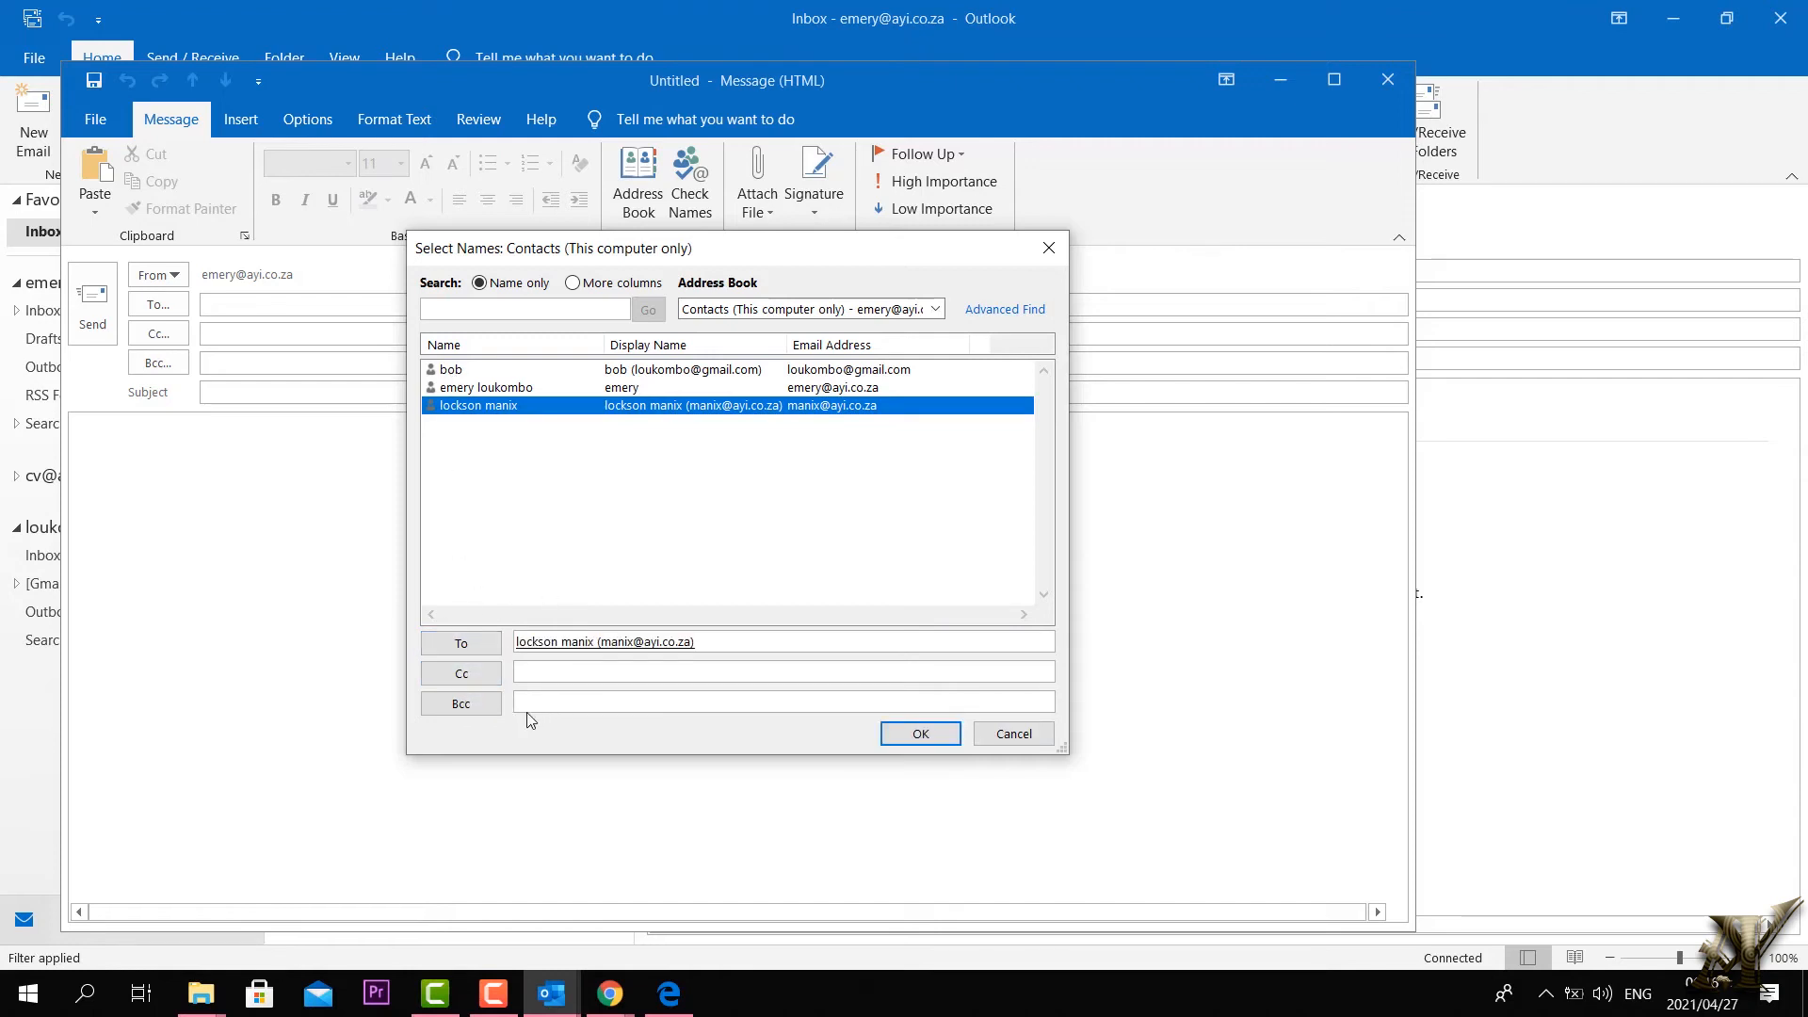
# Step: Put the second contact on Bcc and add the first and second contacts to Cc
pyautogui.click(464, 388)
pyautogui.click(461, 709)
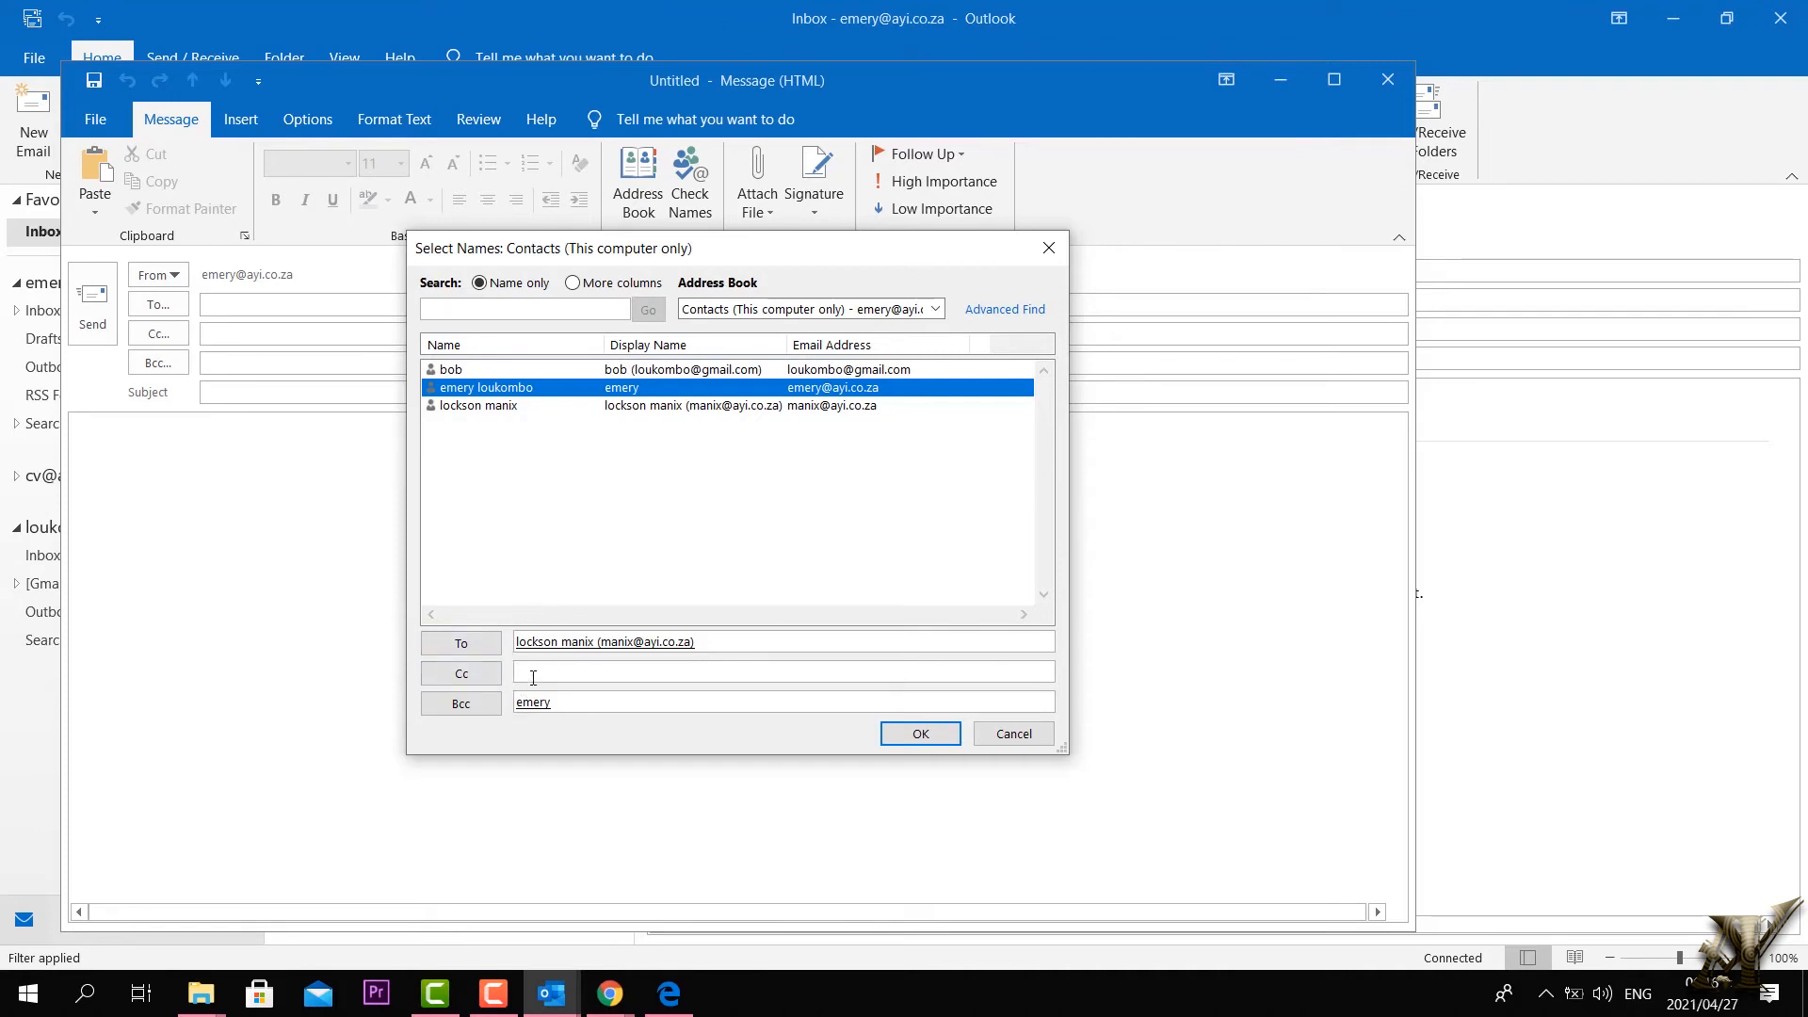
pyautogui.click(436, 373)
pyautogui.click(462, 673)
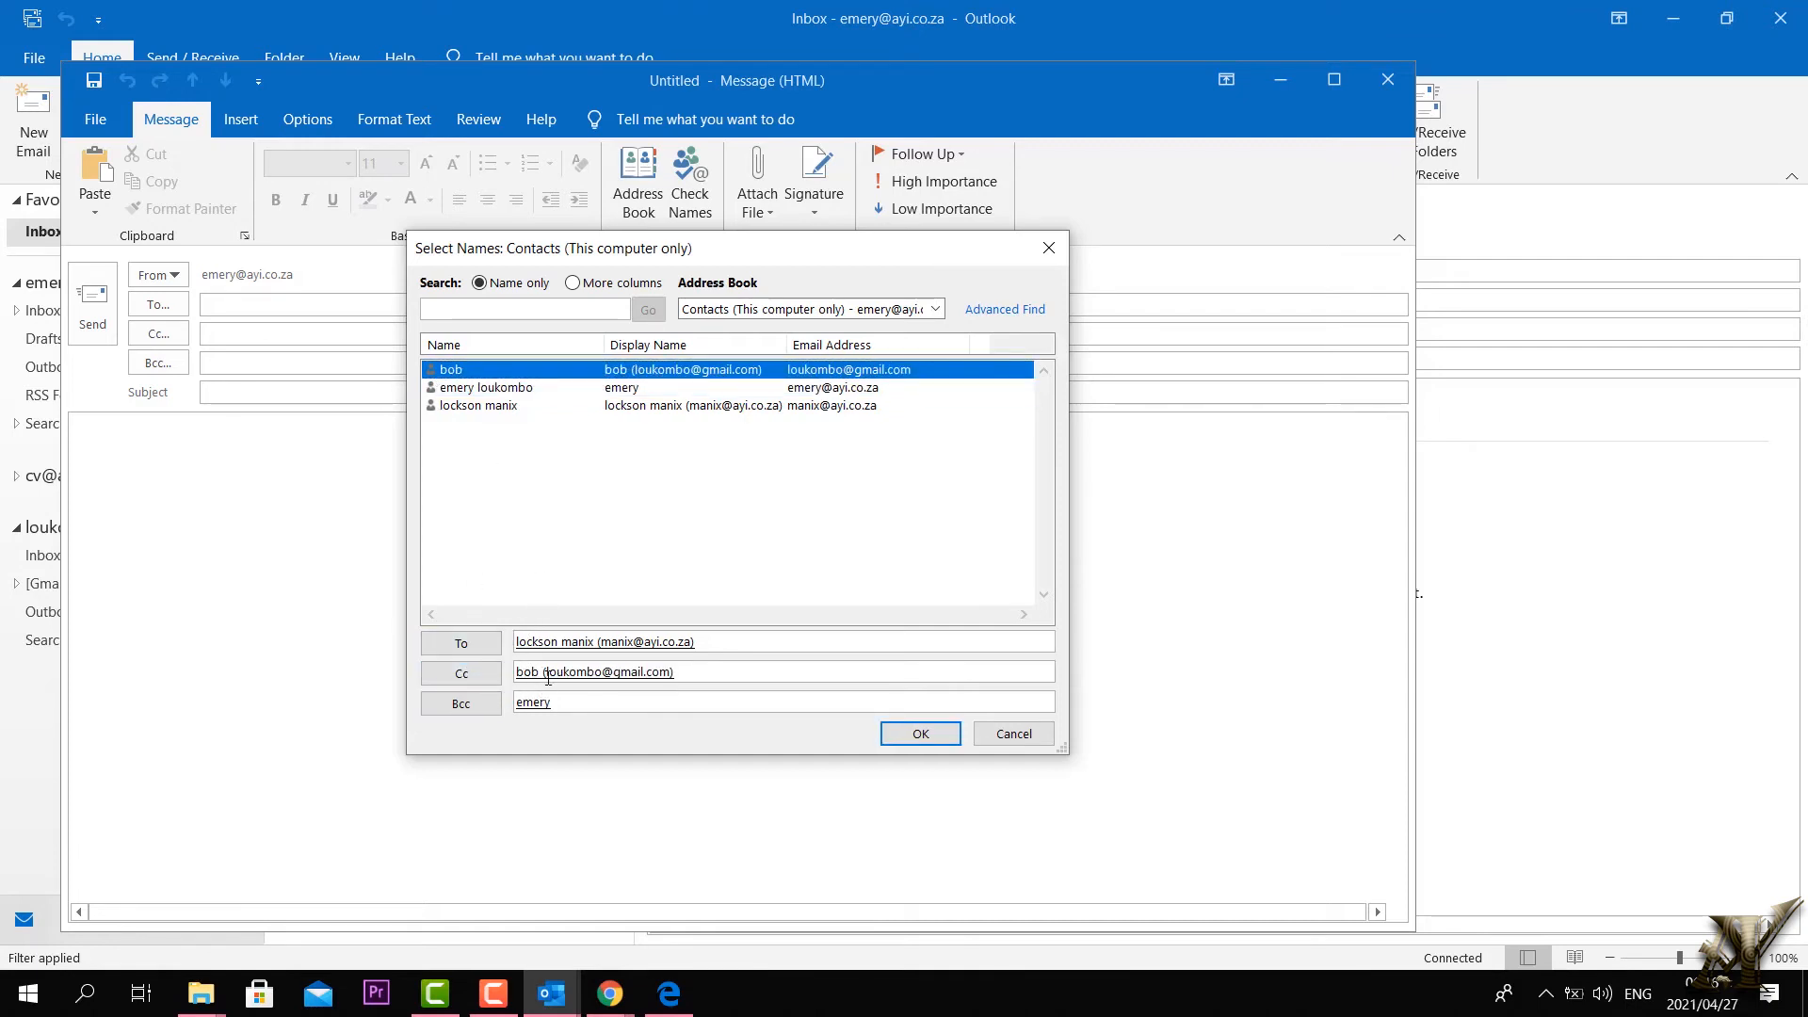
pyautogui.click(520, 641)
pyautogui.click(483, 389)
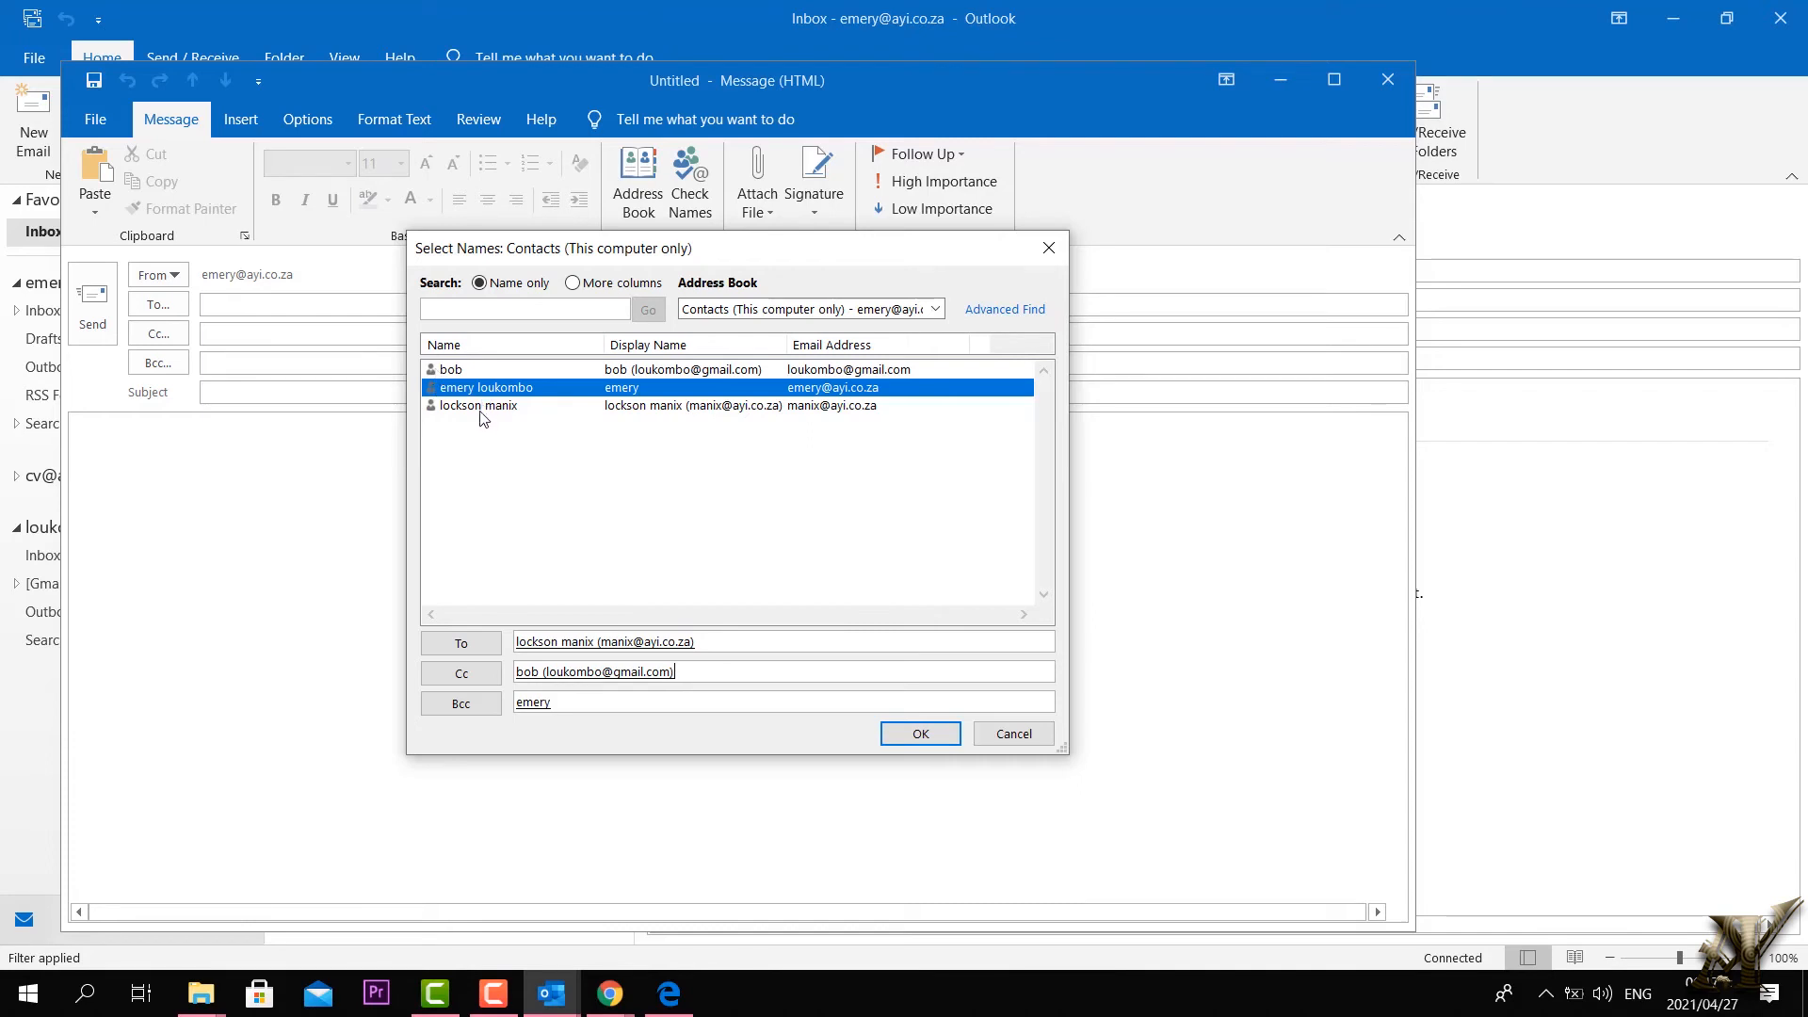
pyautogui.click(461, 672)
# Step: Remove the To recipient, add the third contact to Cc, and confirm the recipients
pyautogui.click(719, 674)
pyautogui.click(608, 643)
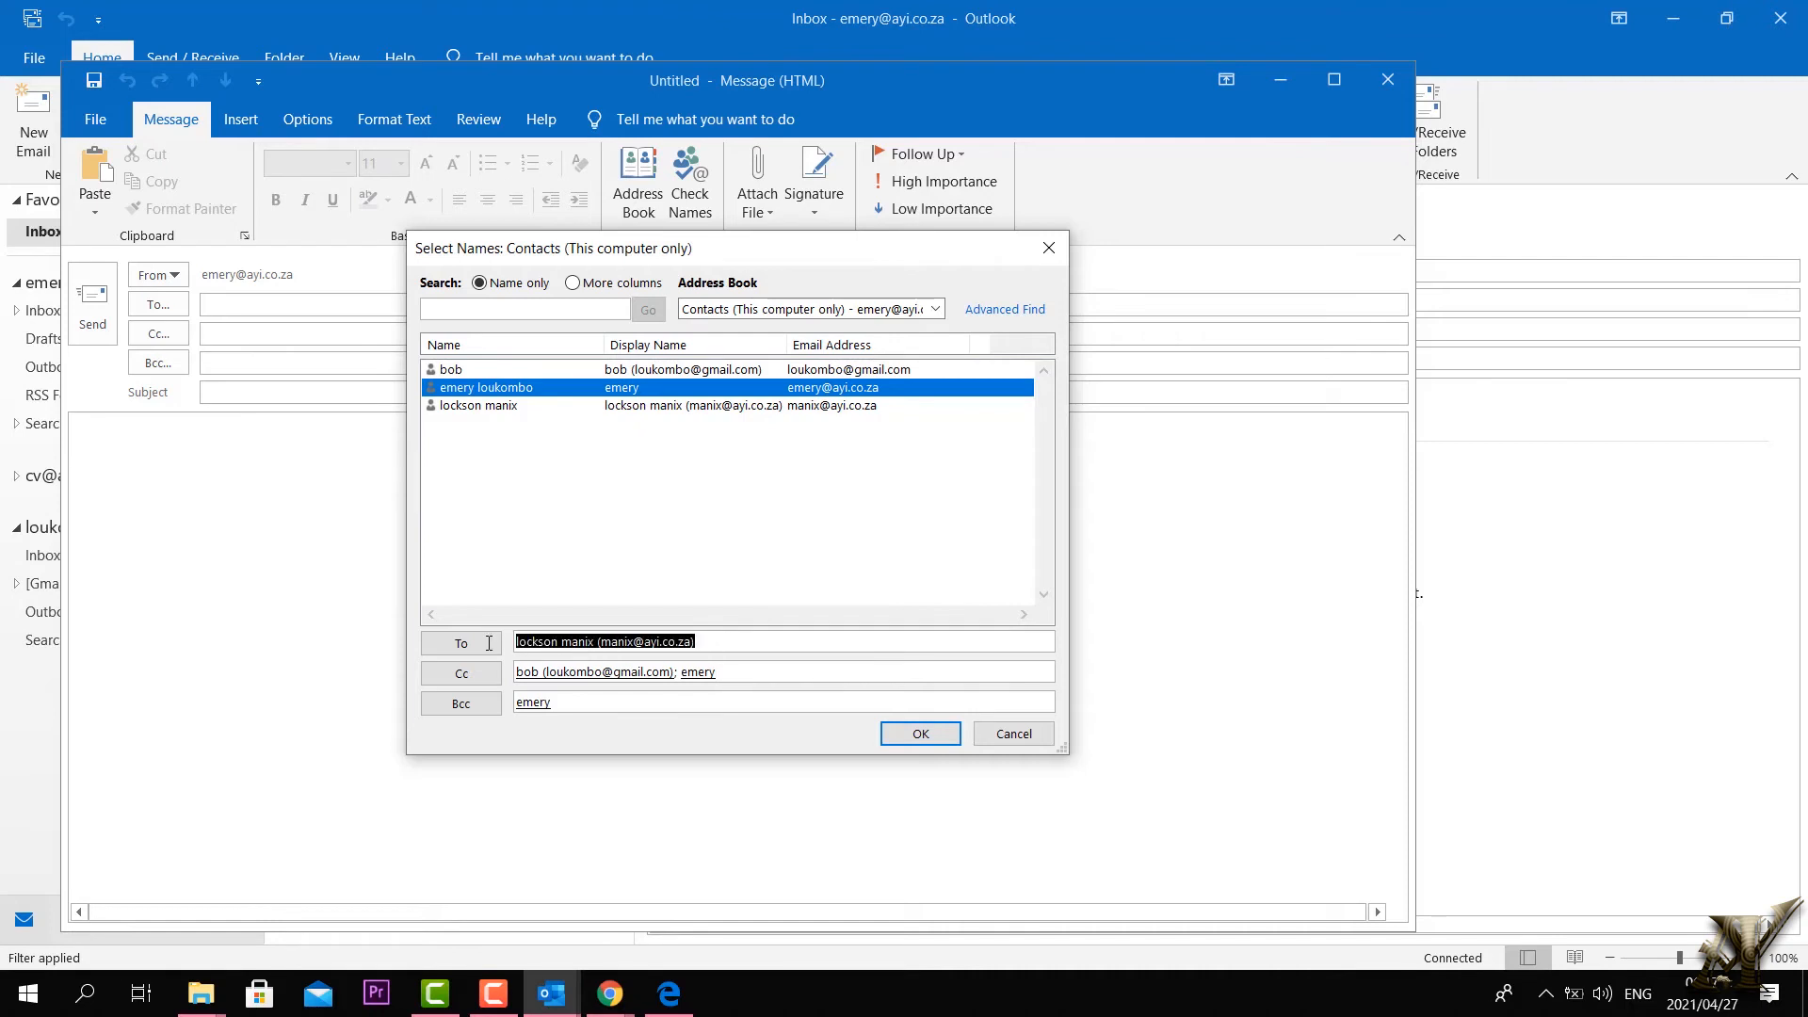
pyautogui.press('Delete')
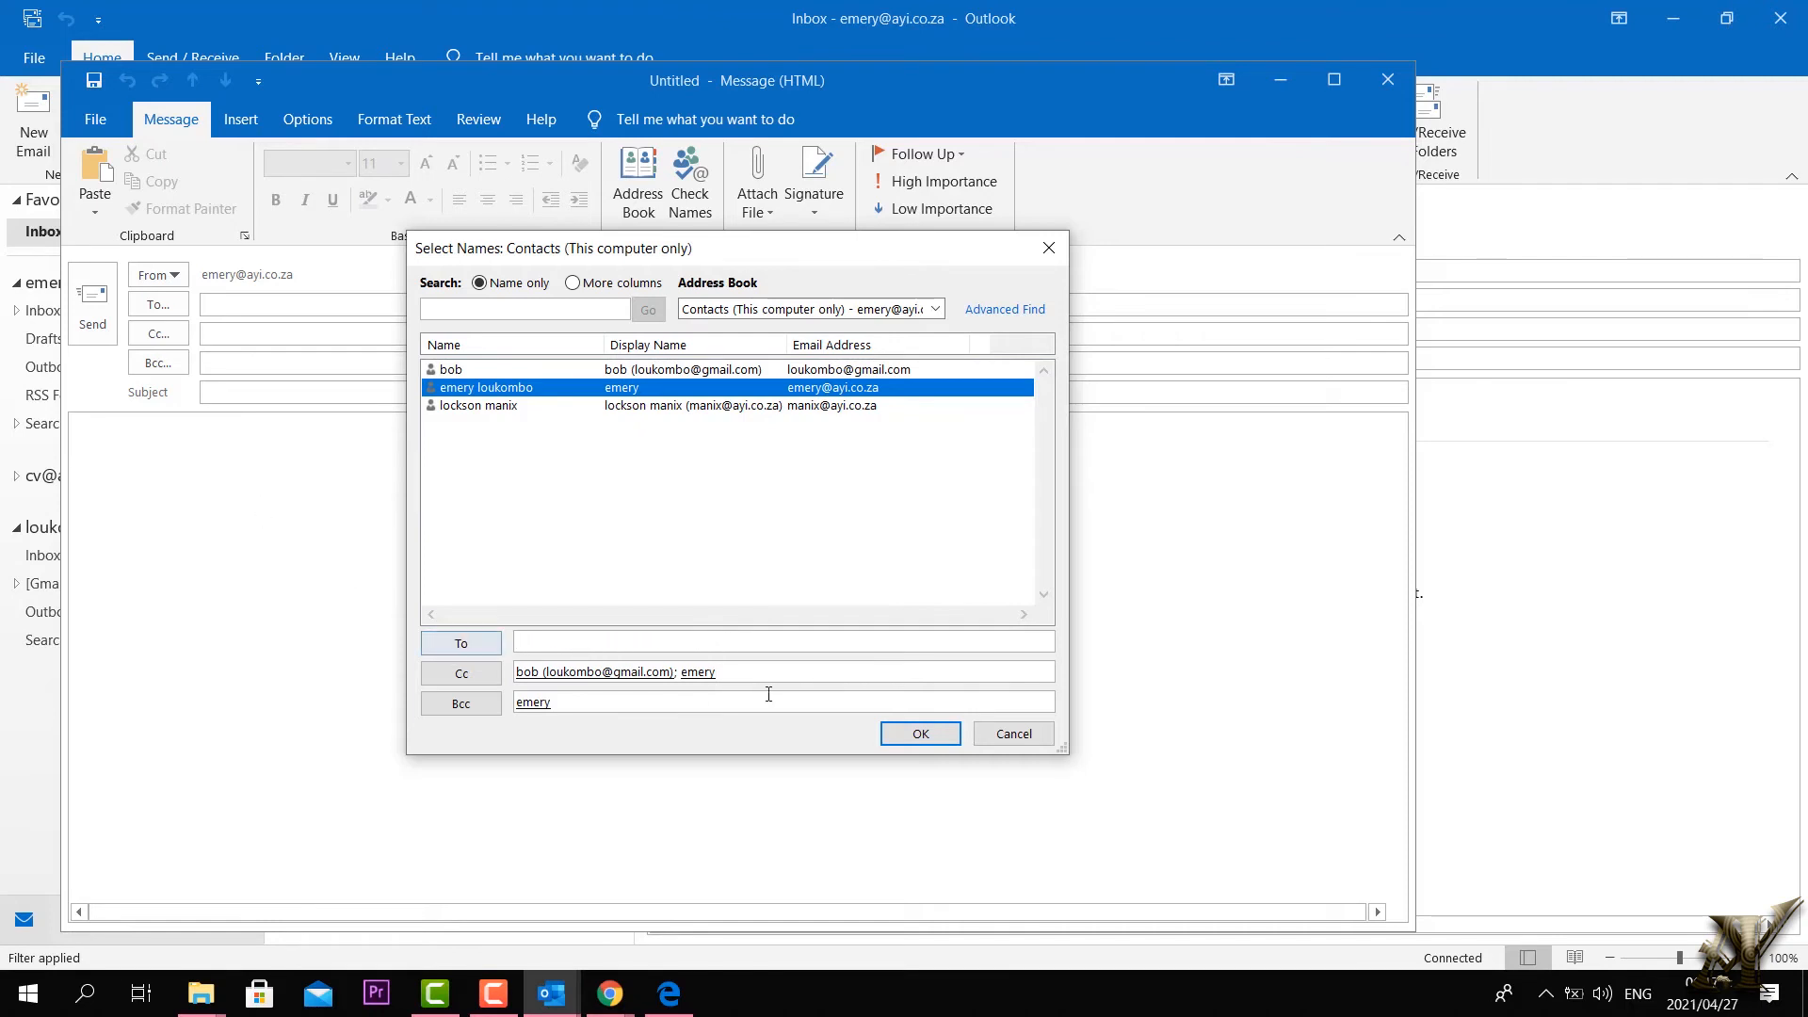
pyautogui.click(485, 411)
pyautogui.doubleClick(483, 413)
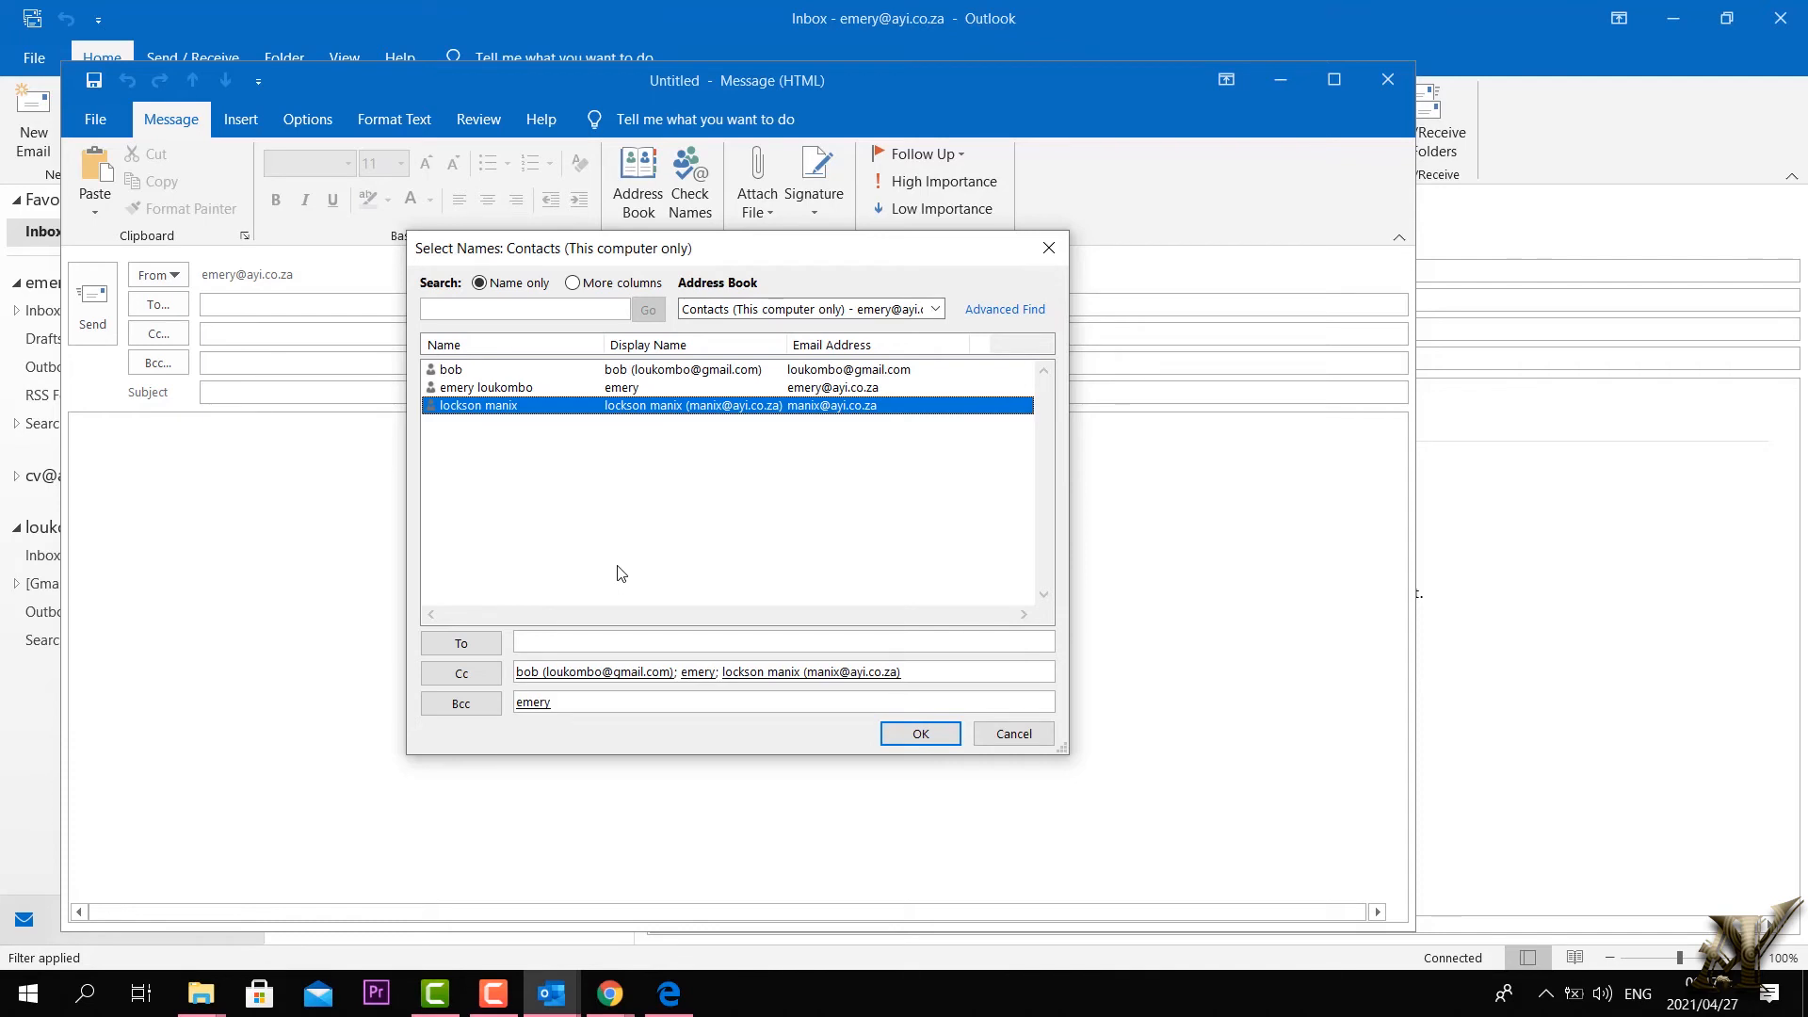
pyautogui.click(920, 733)
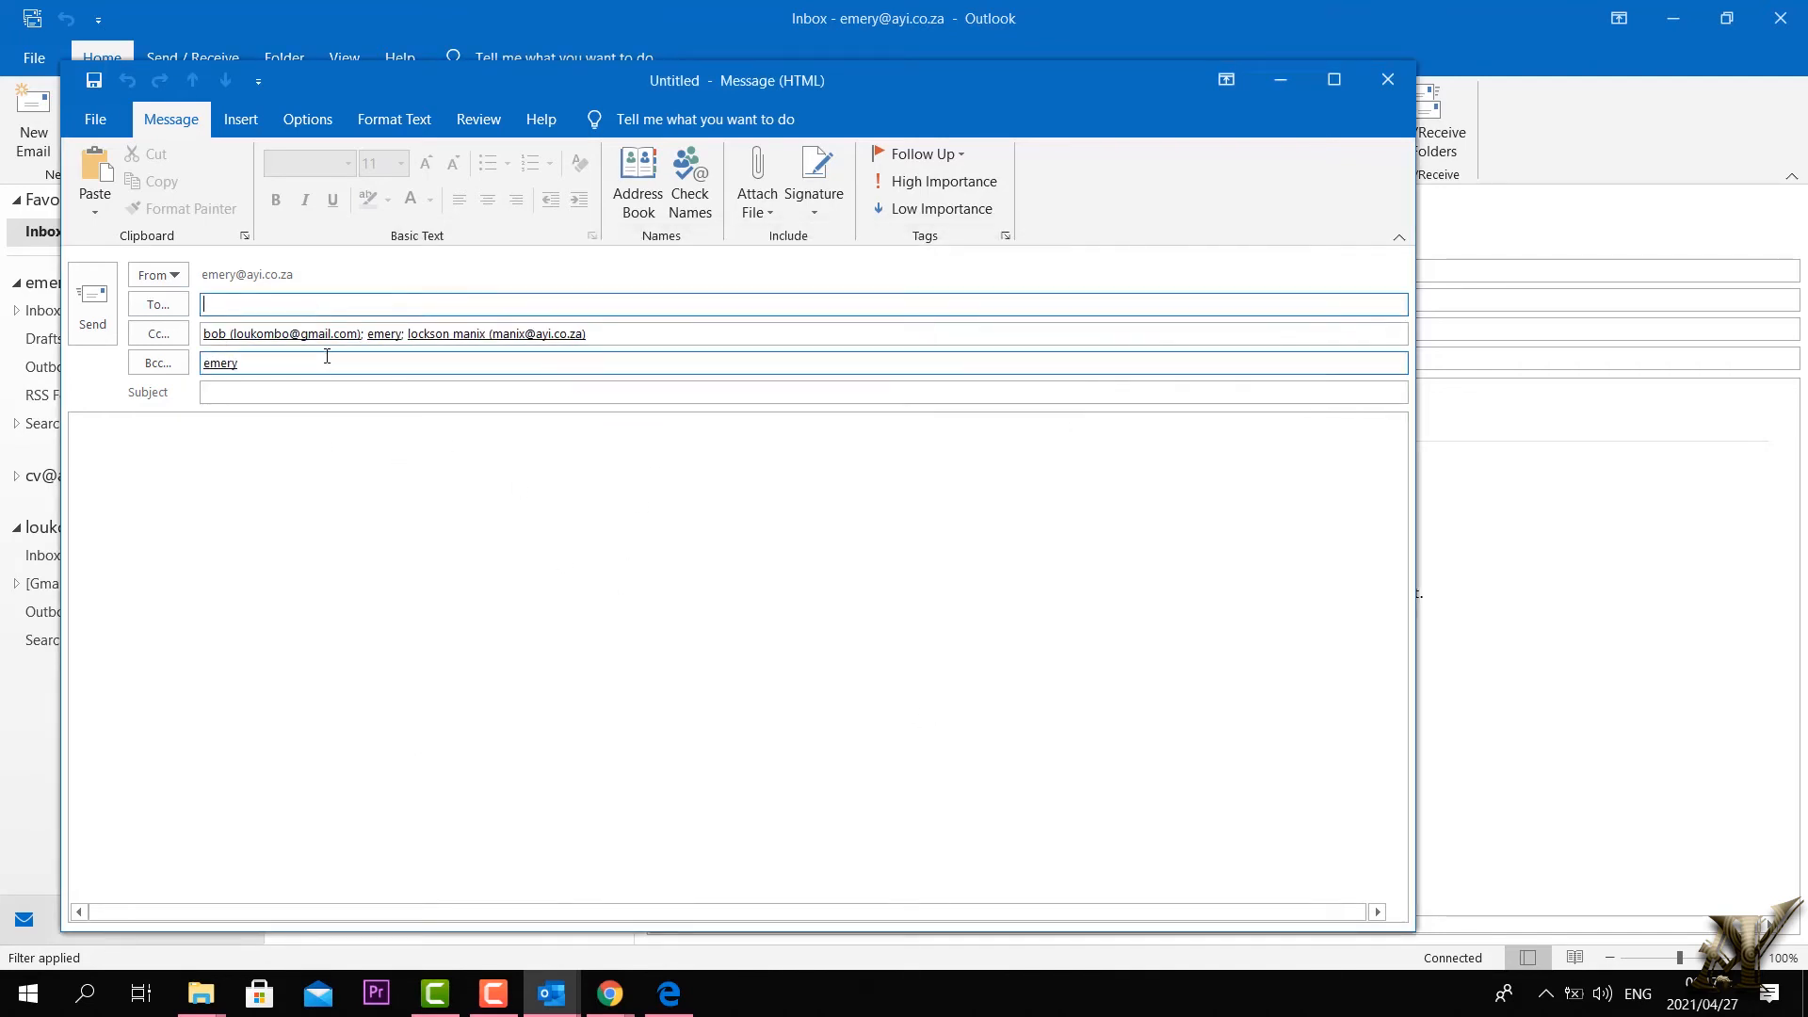
# Step: Close the addressed email, answering the save-changes prompt
pyautogui.click(181, 456)
pyautogui.click(214, 392)
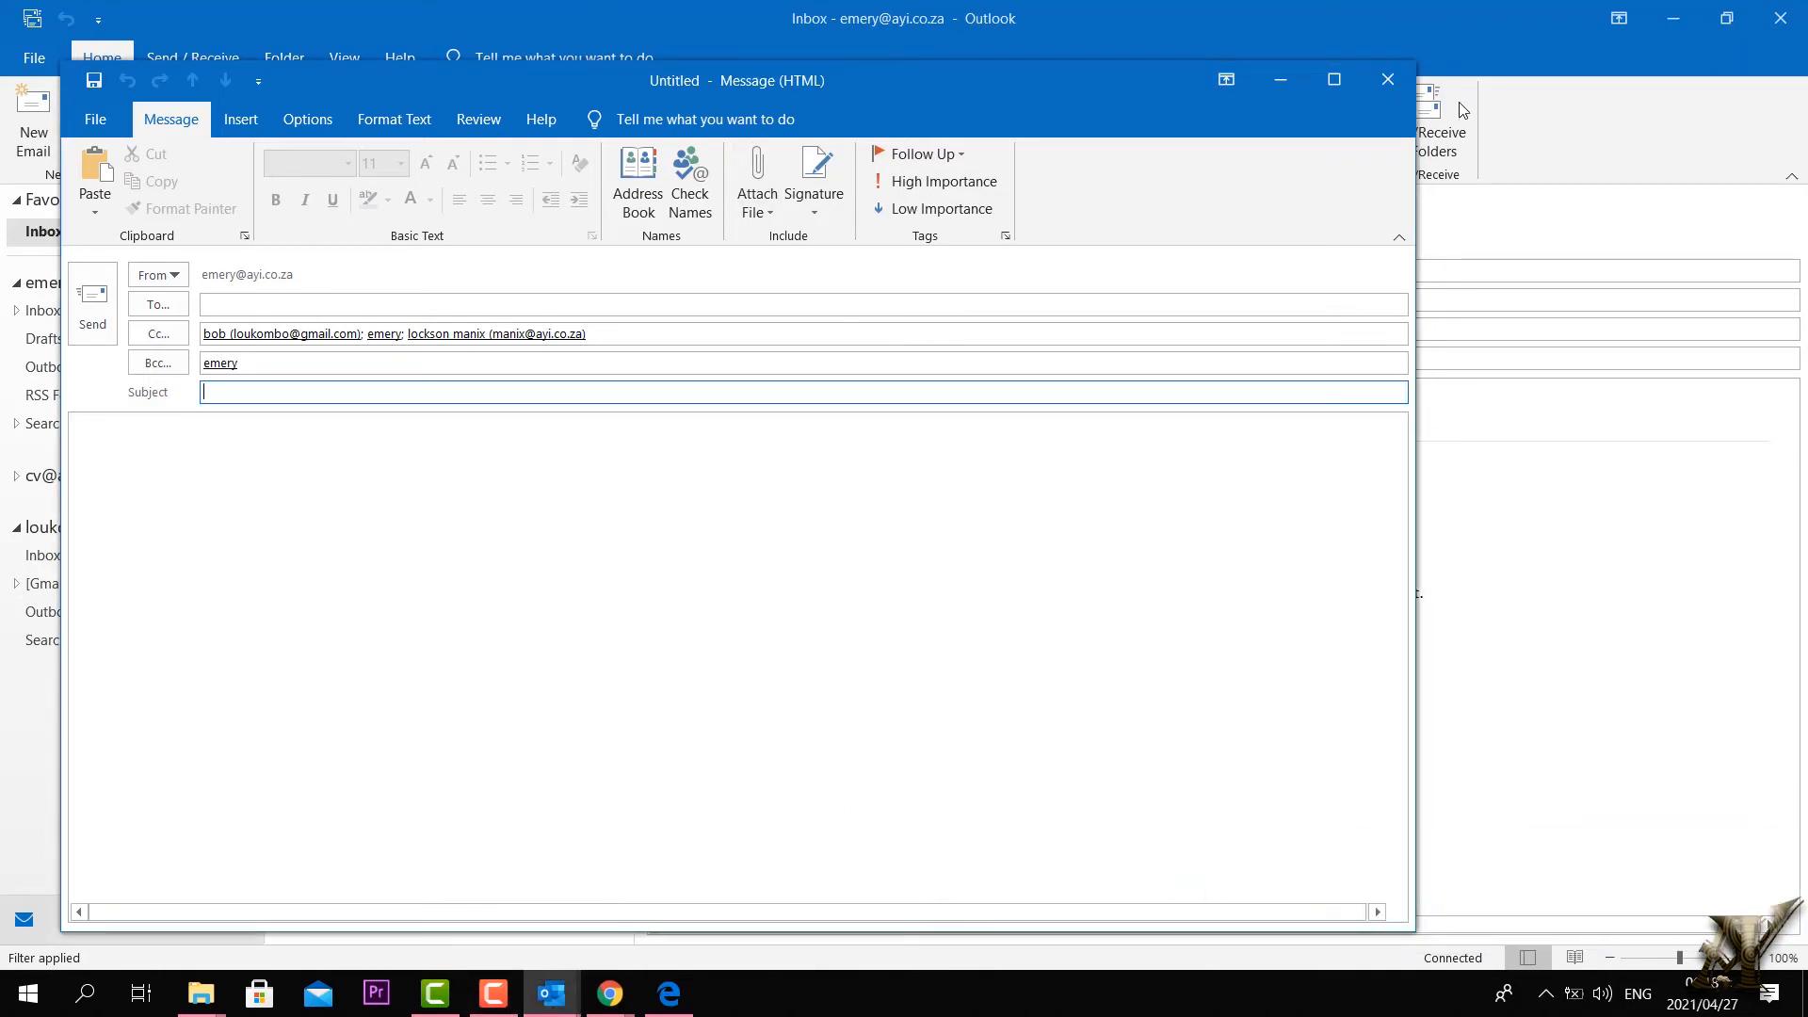
pyautogui.click(1403, 92)
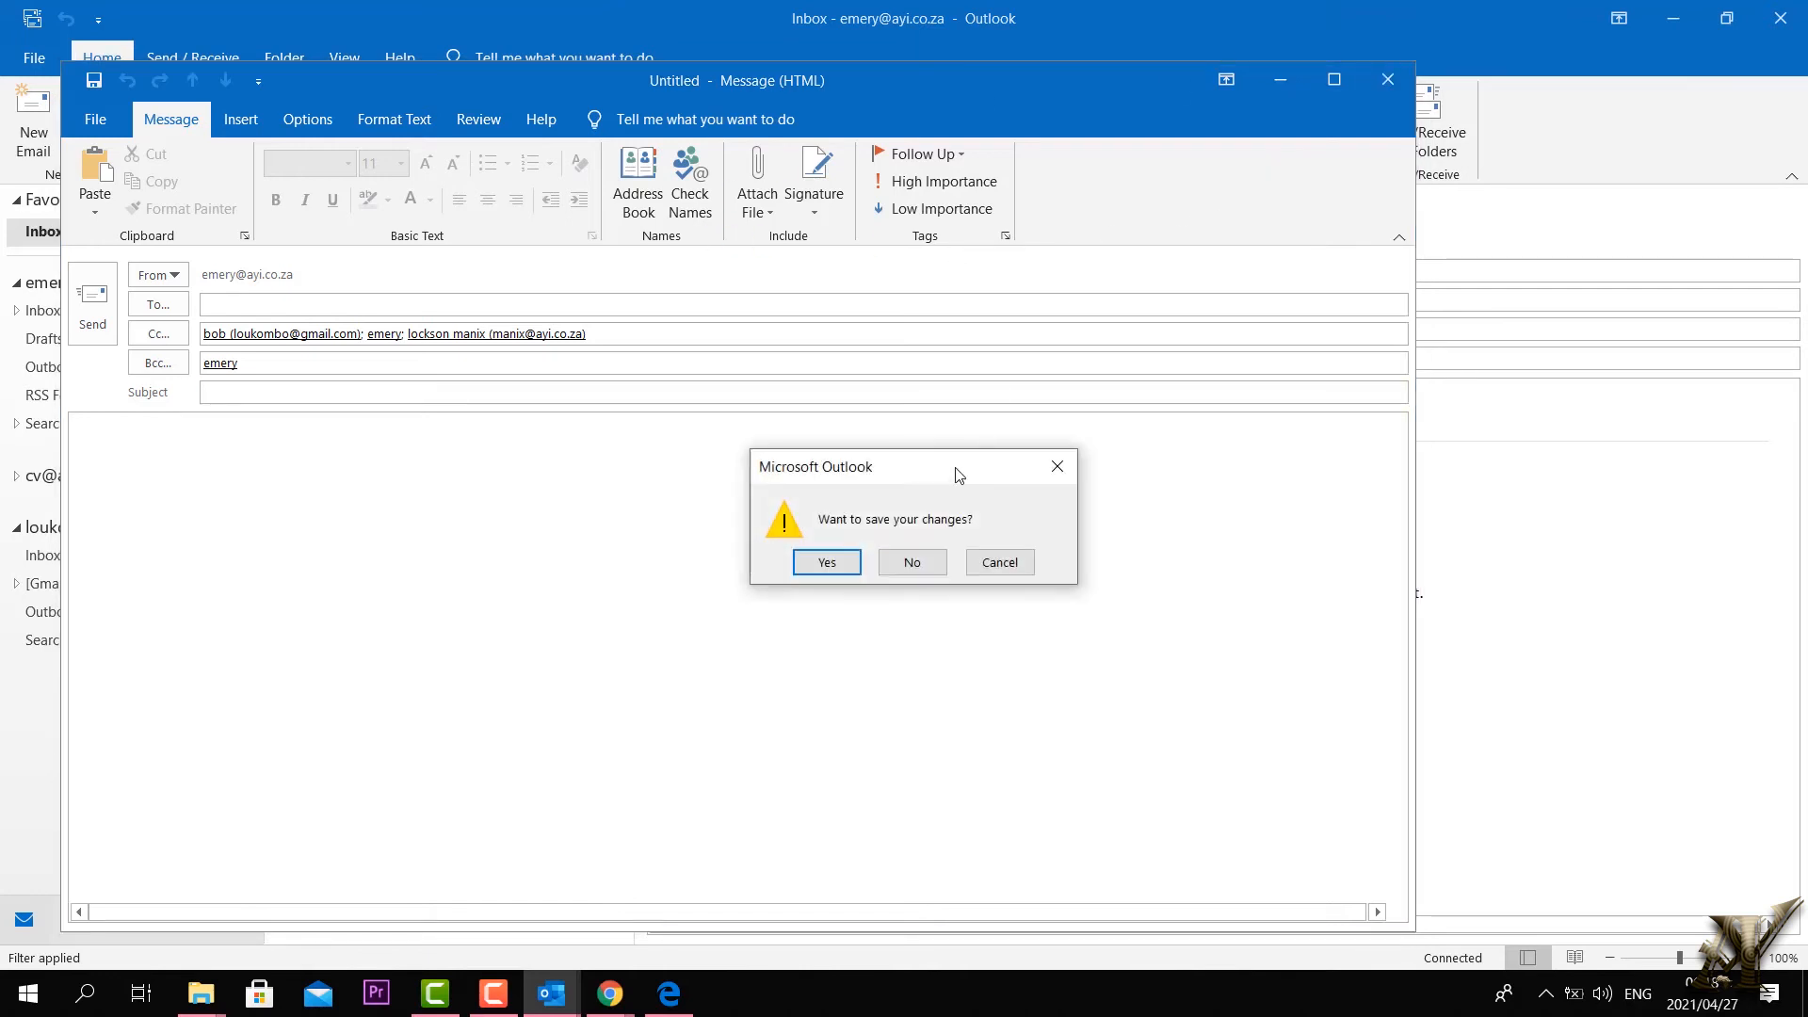
pyautogui.click(914, 561)
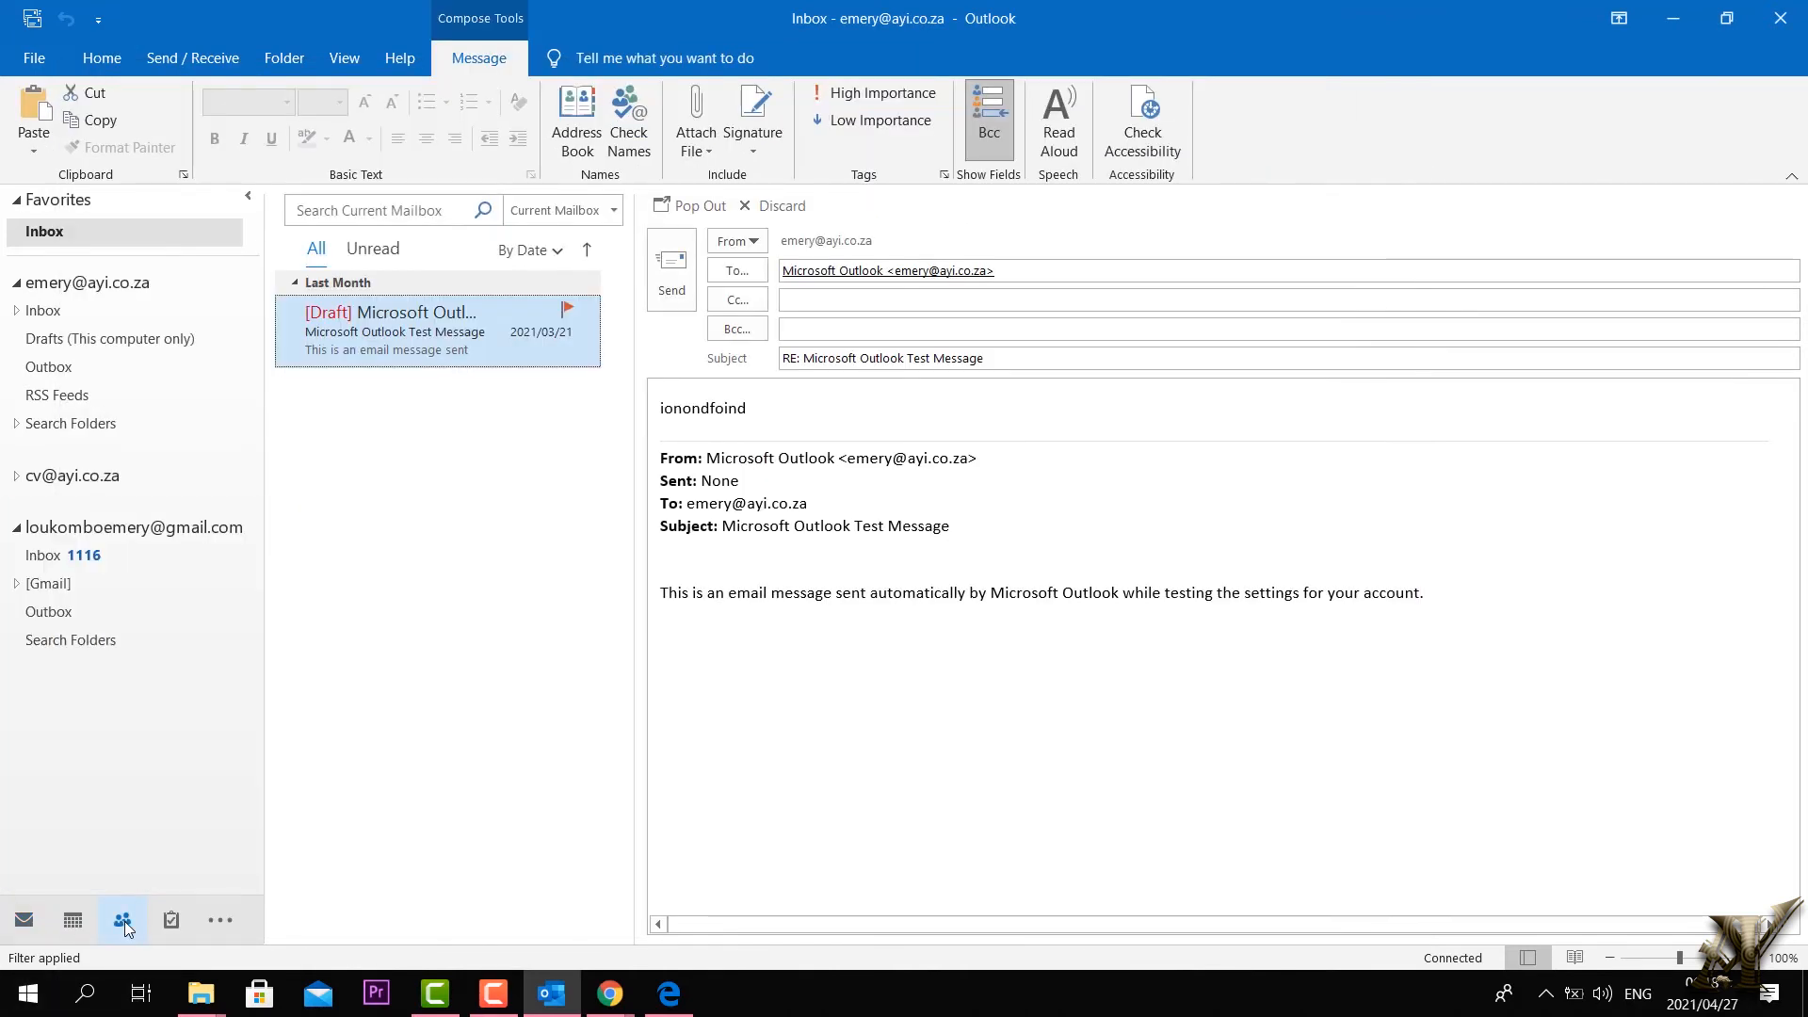
# Step: From the contacts list, create a contact group named 'my team' and show its Add Members choices
pyautogui.click(122, 920)
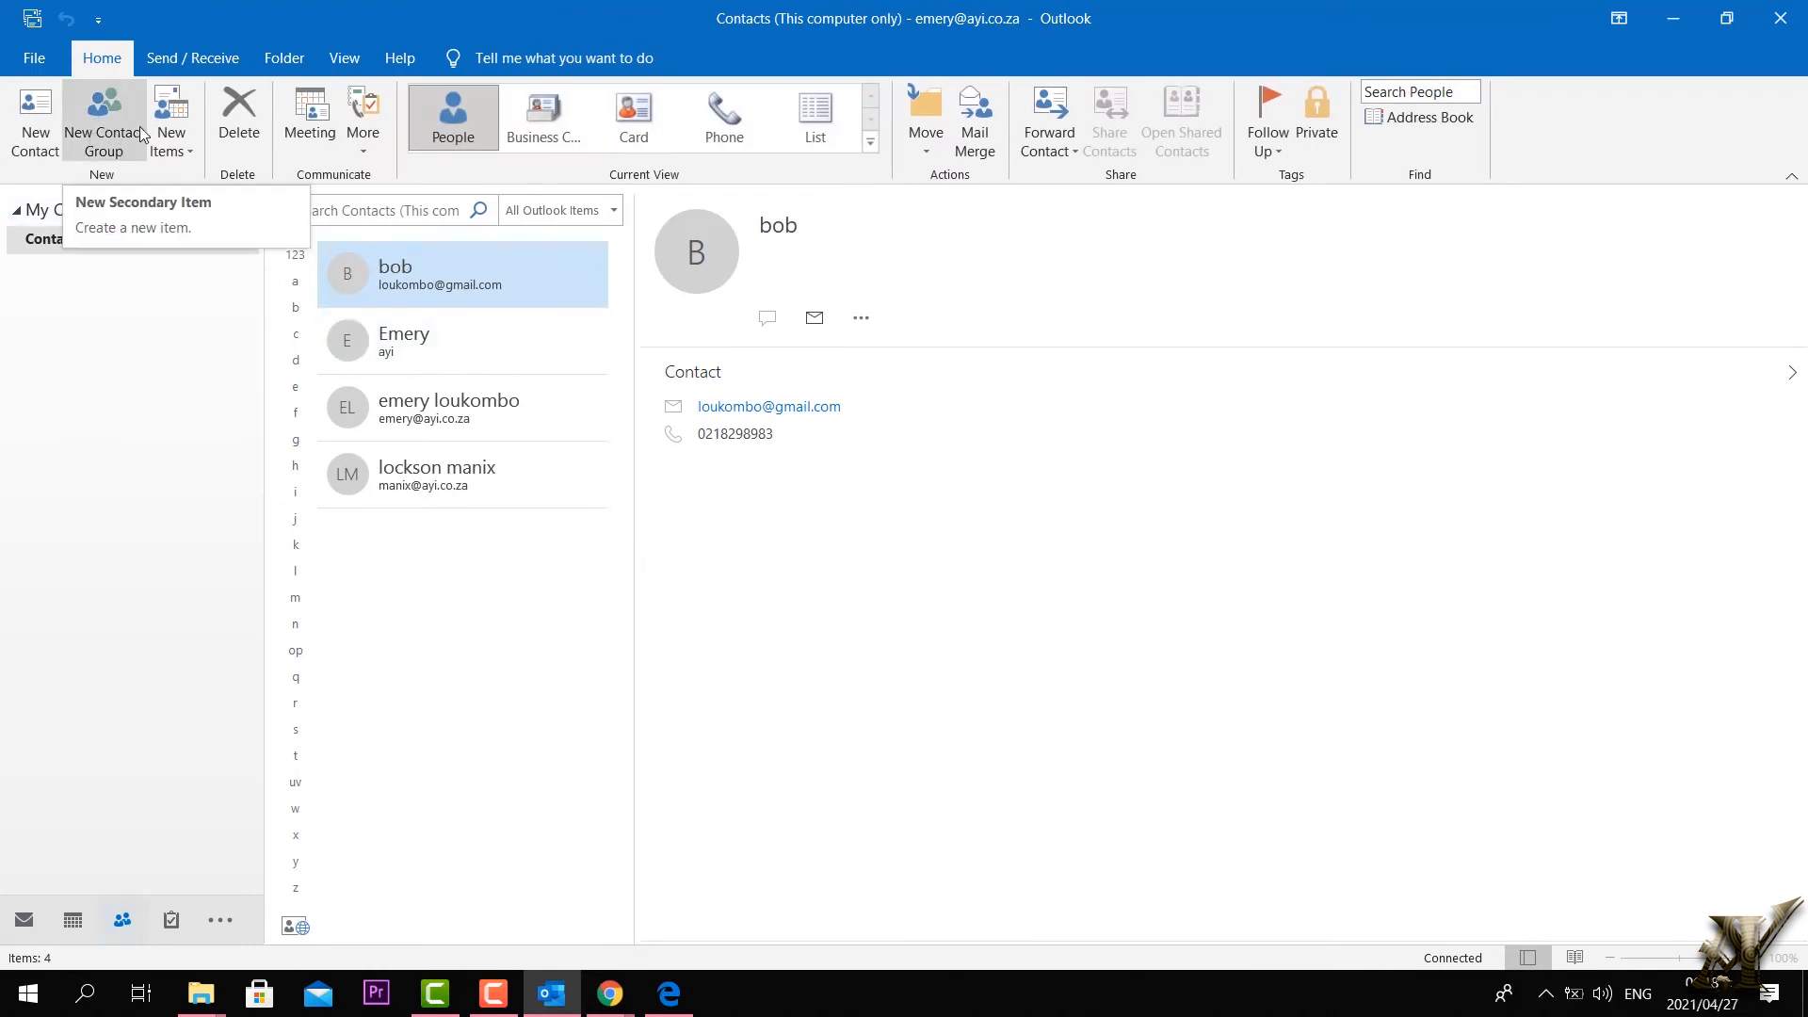
pyautogui.click(101, 129)
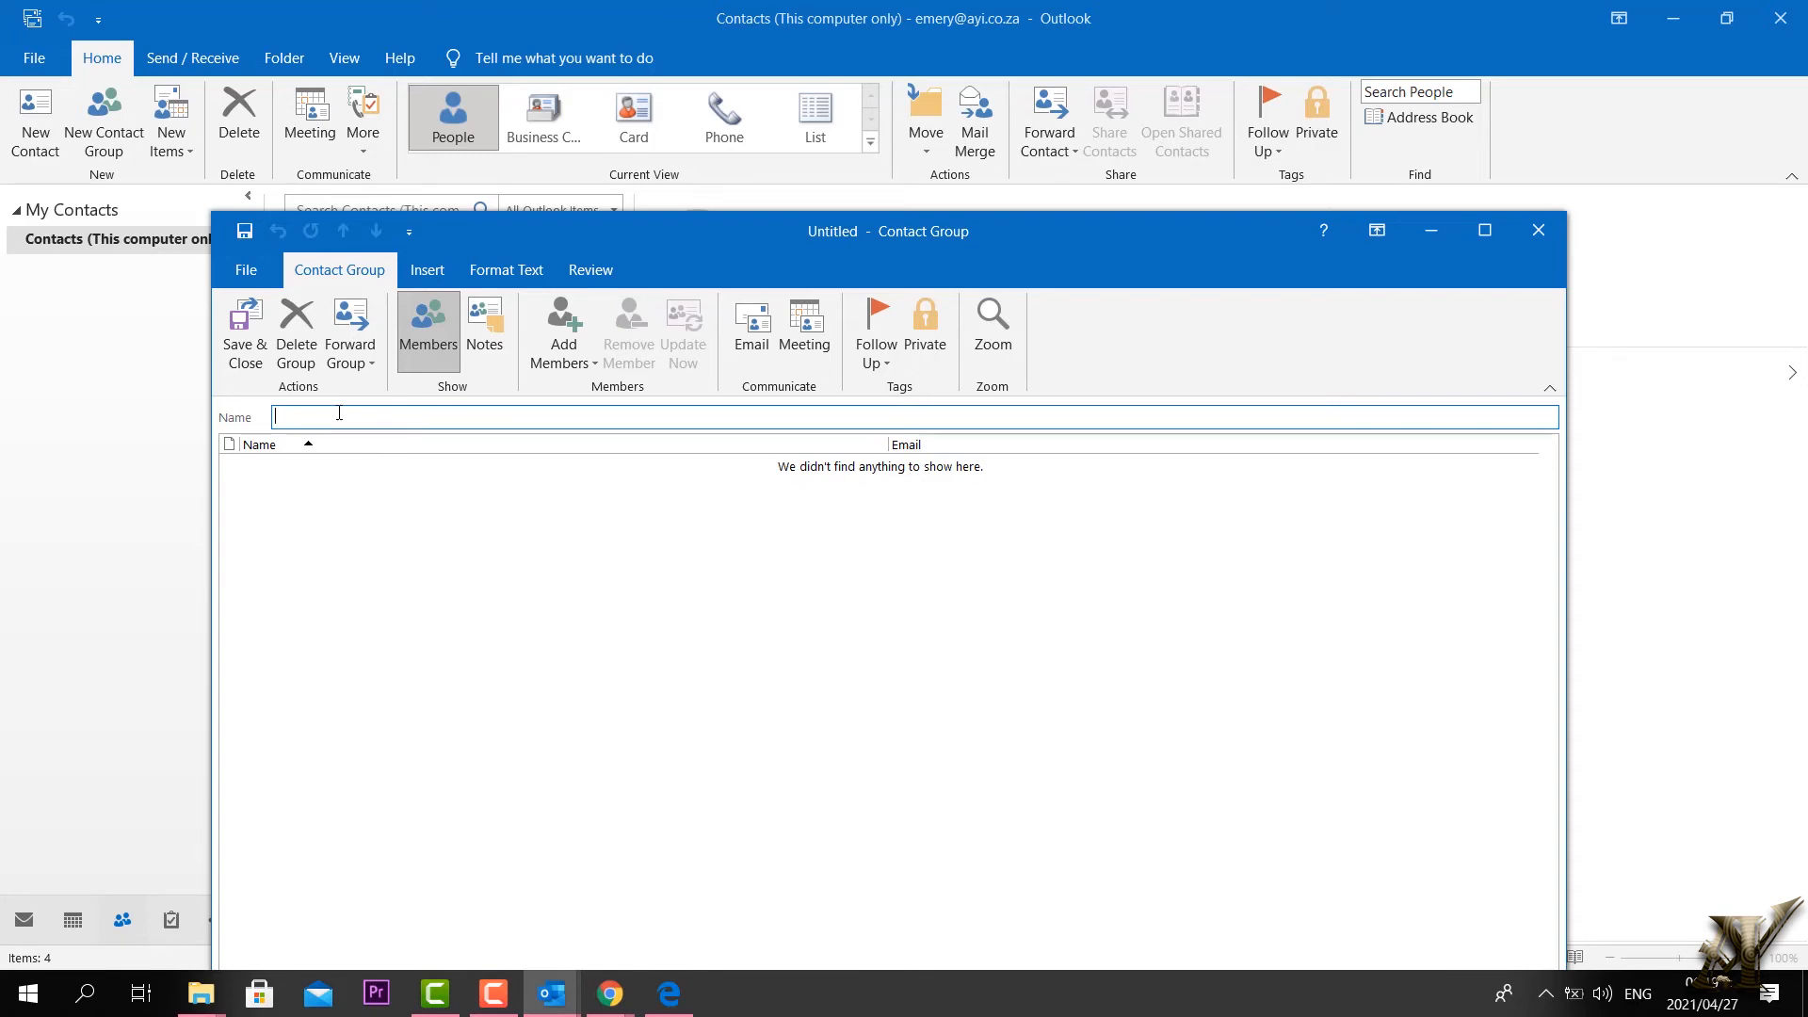
pyautogui.write('my team')
pyautogui.click(397, 624)
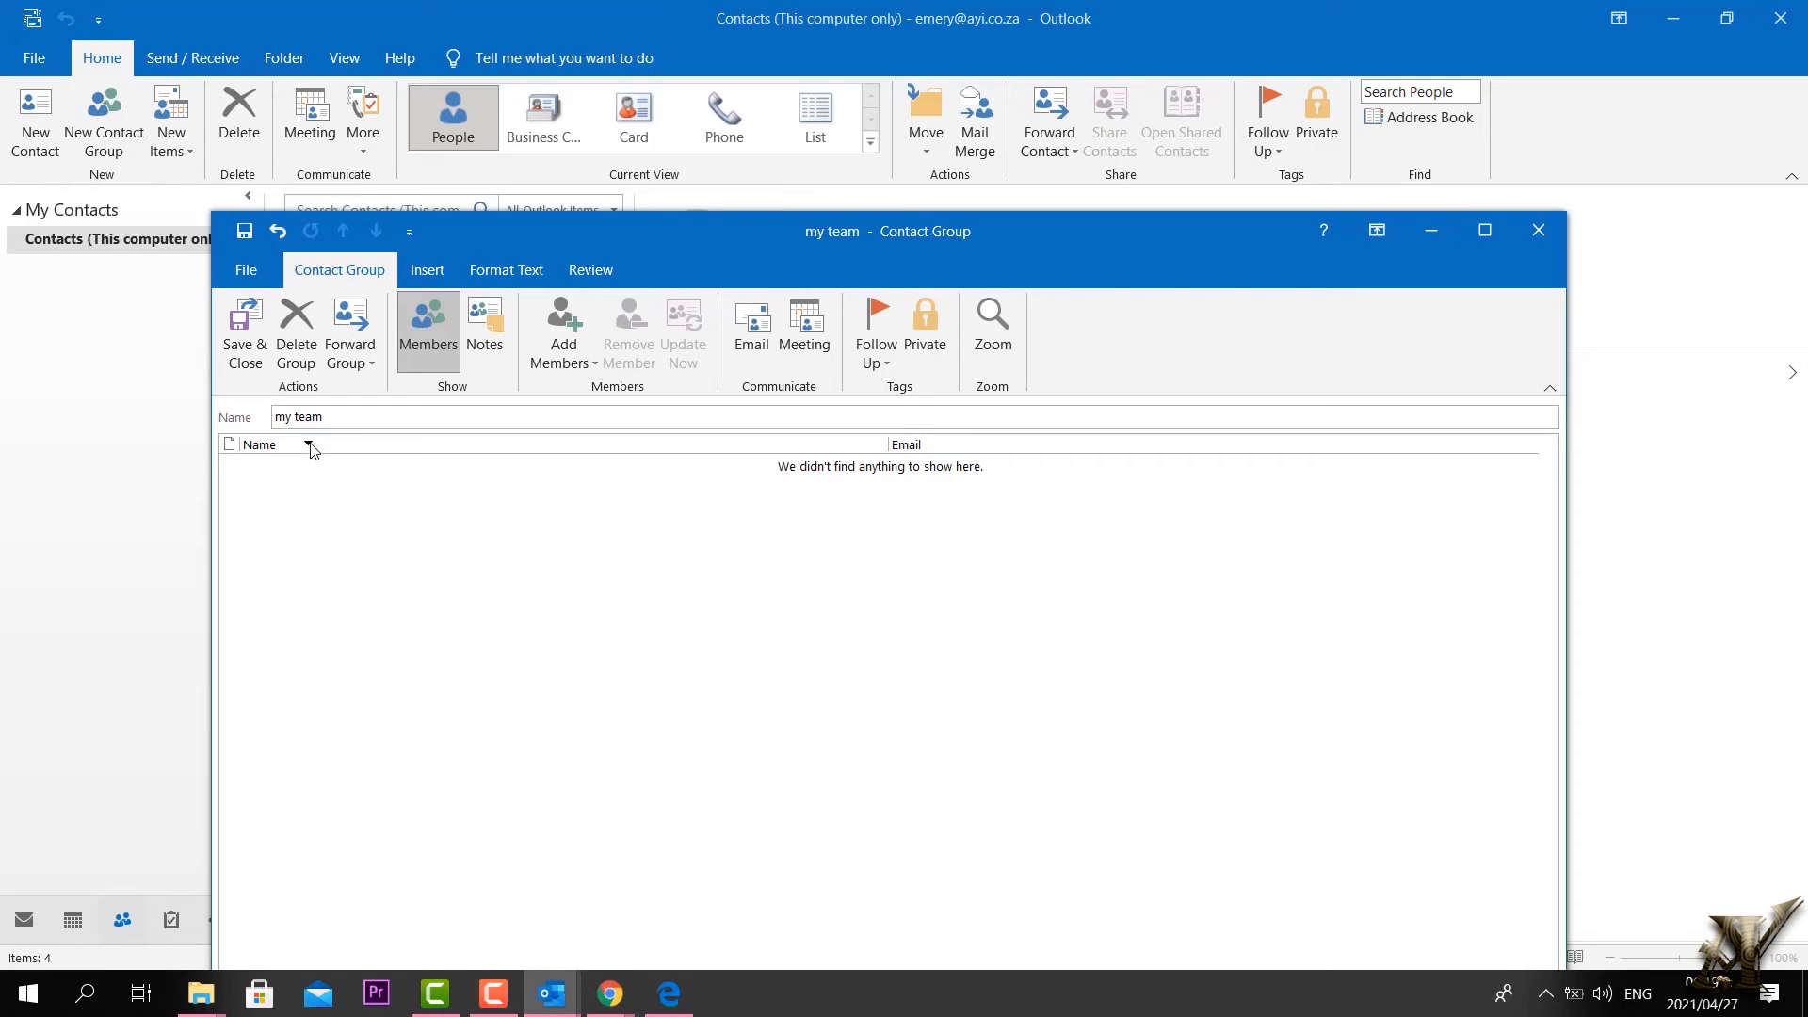
pyautogui.click(594, 365)
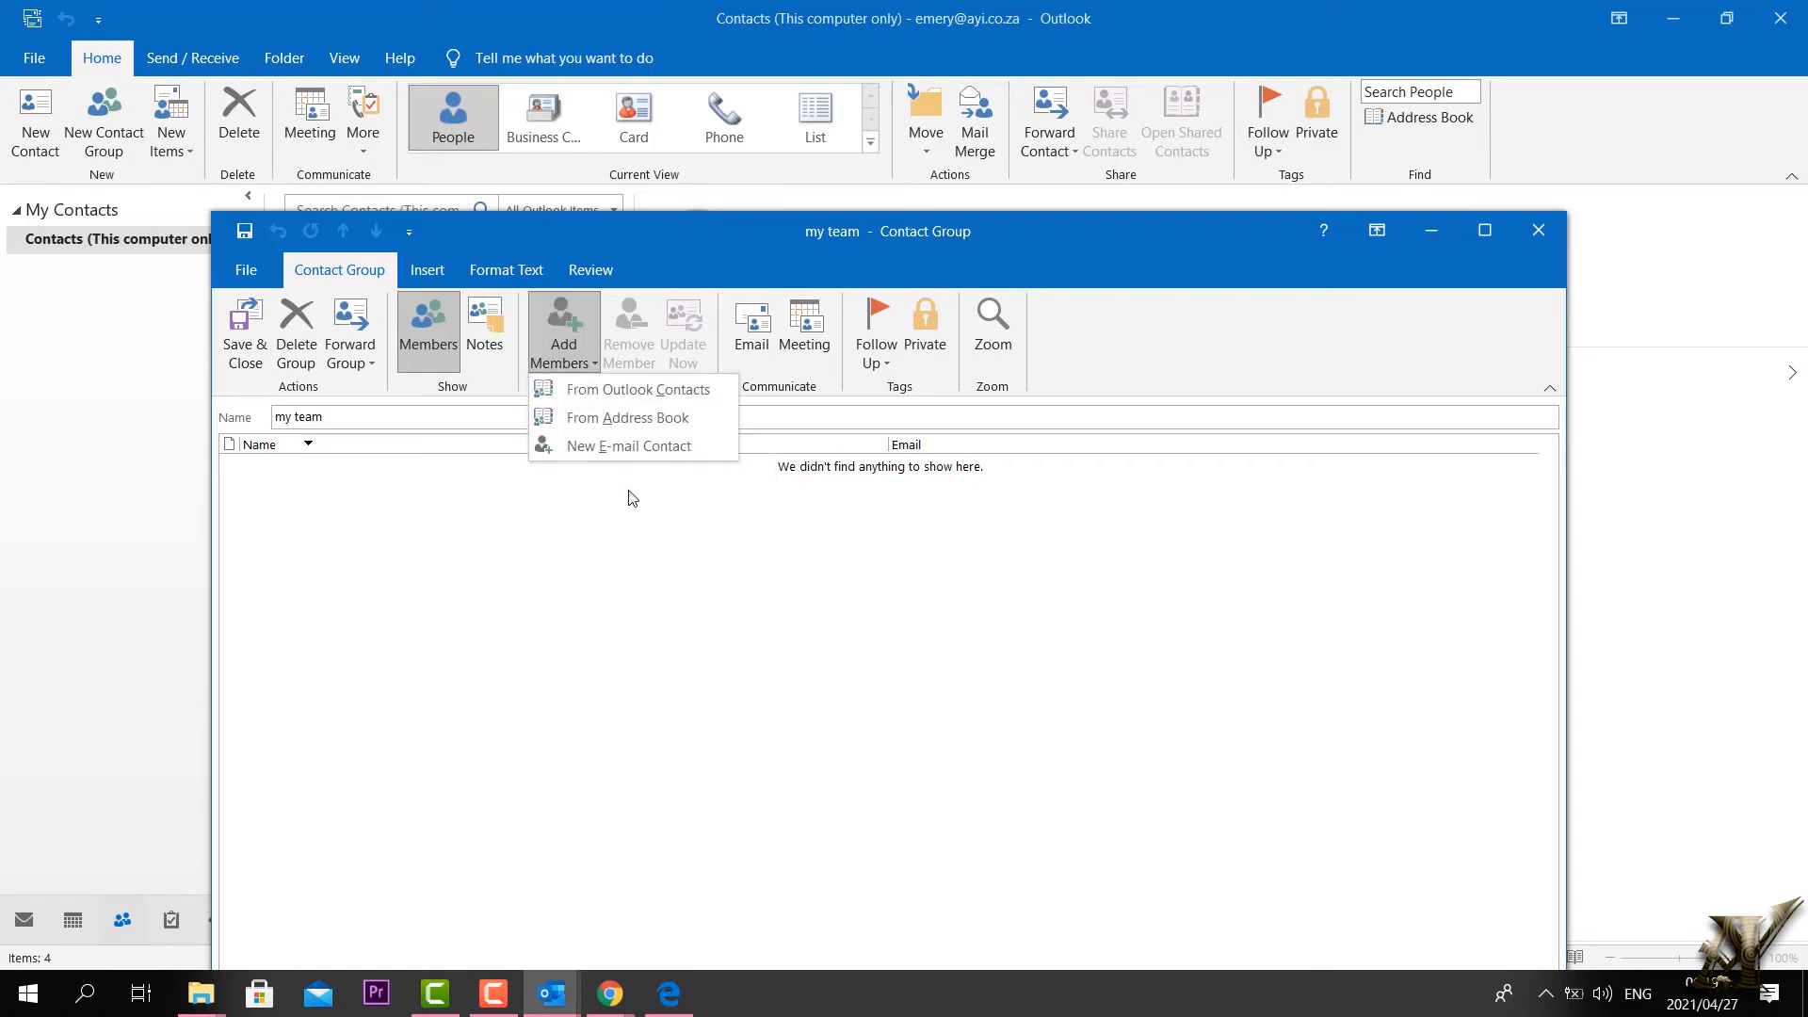
# Step: Add the second and third Outlook contacts as group members and confirm them
pyautogui.click(597, 391)
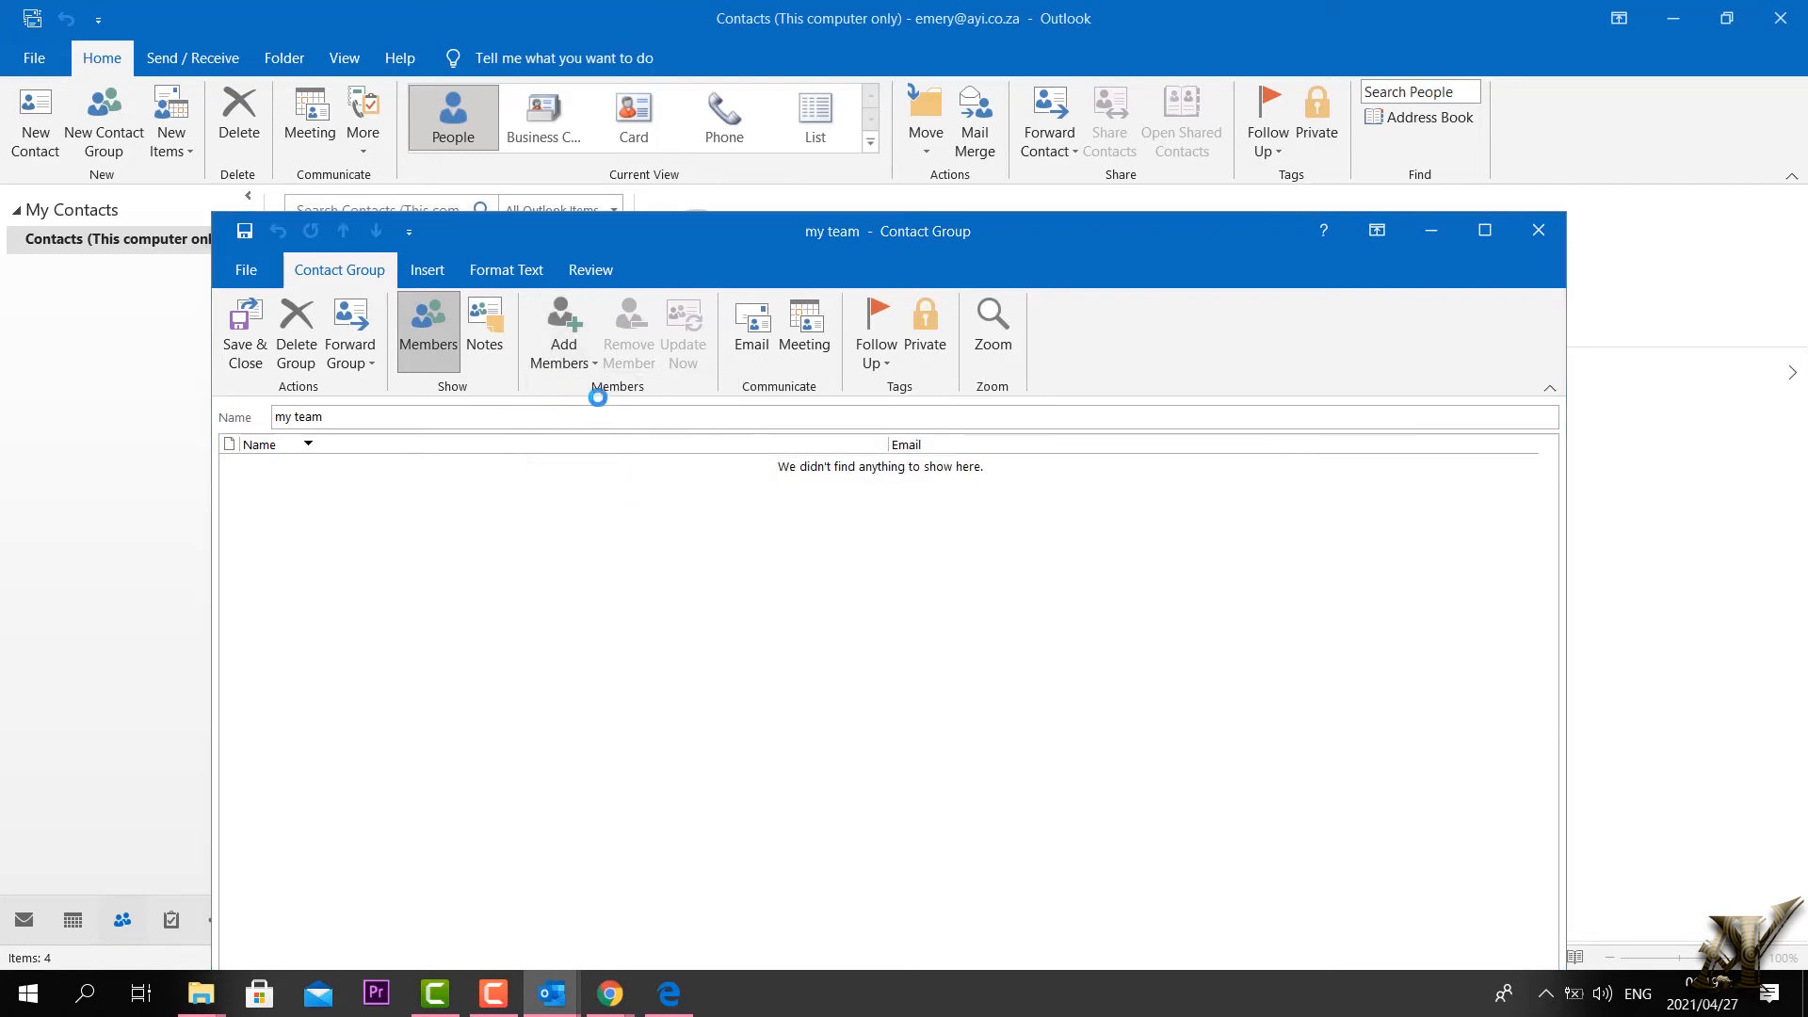
pyautogui.click(608, 540)
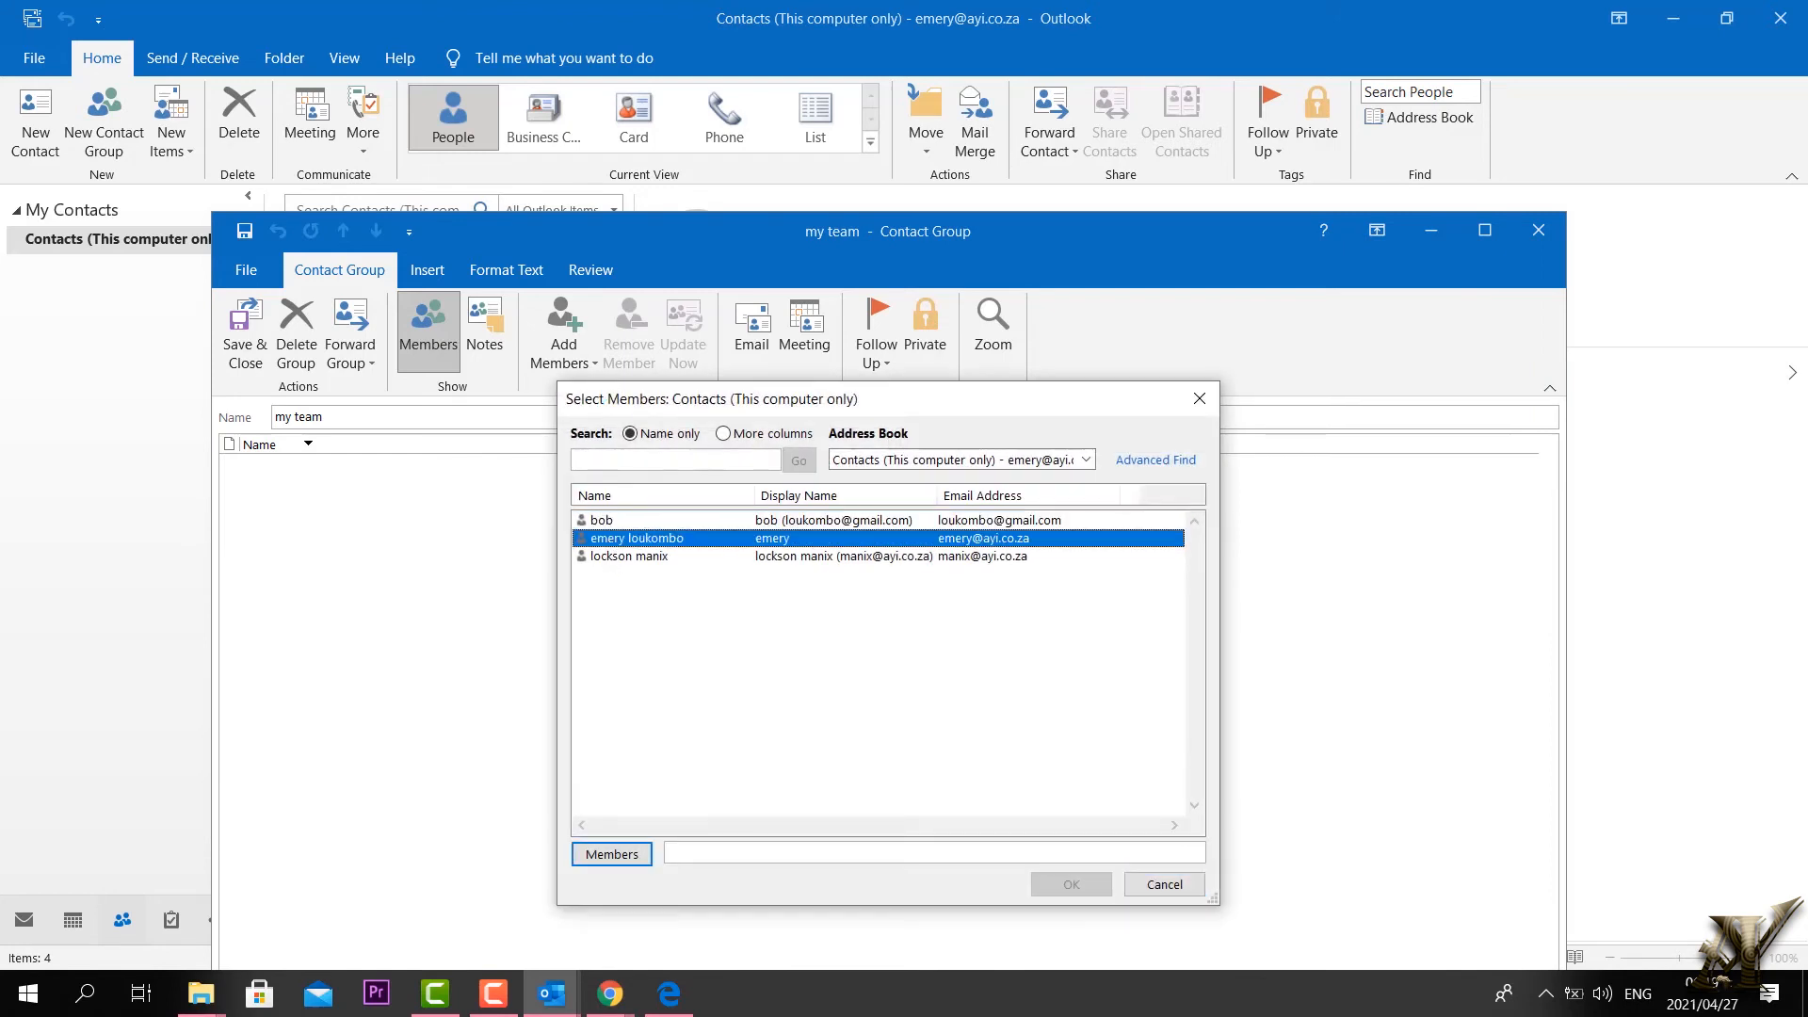
pyautogui.click(610, 853)
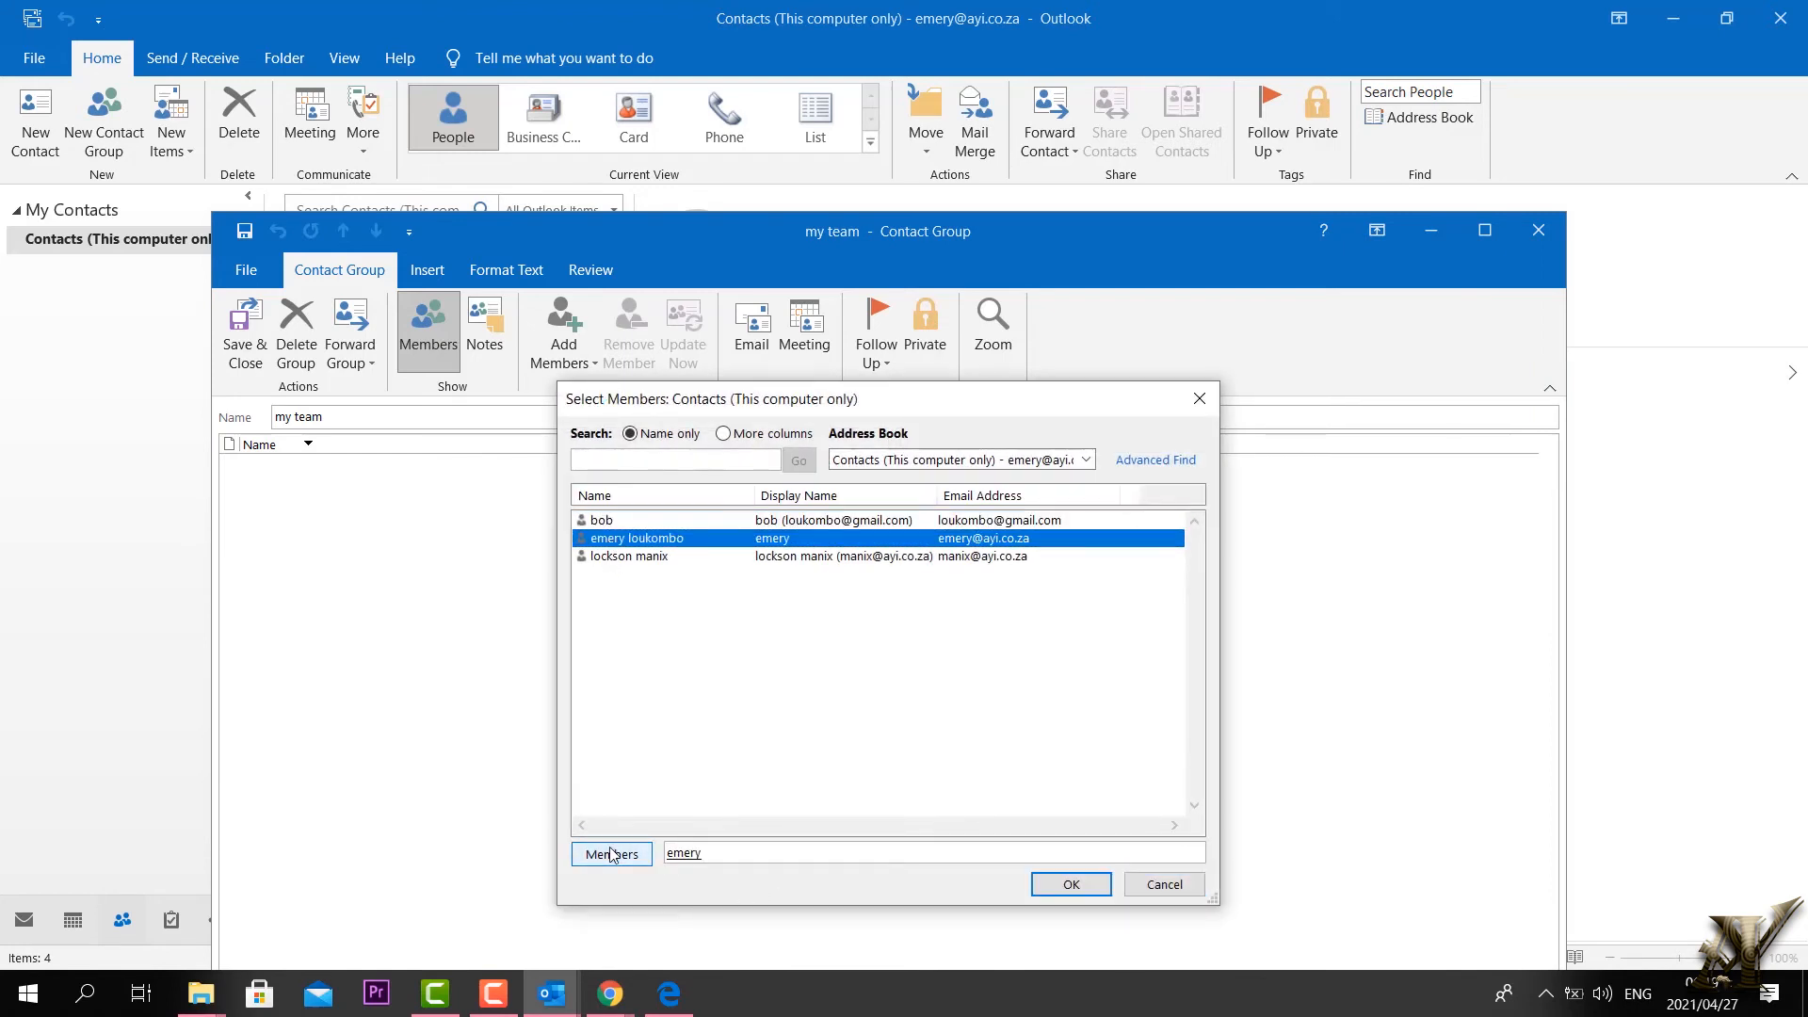
pyautogui.click(608, 558)
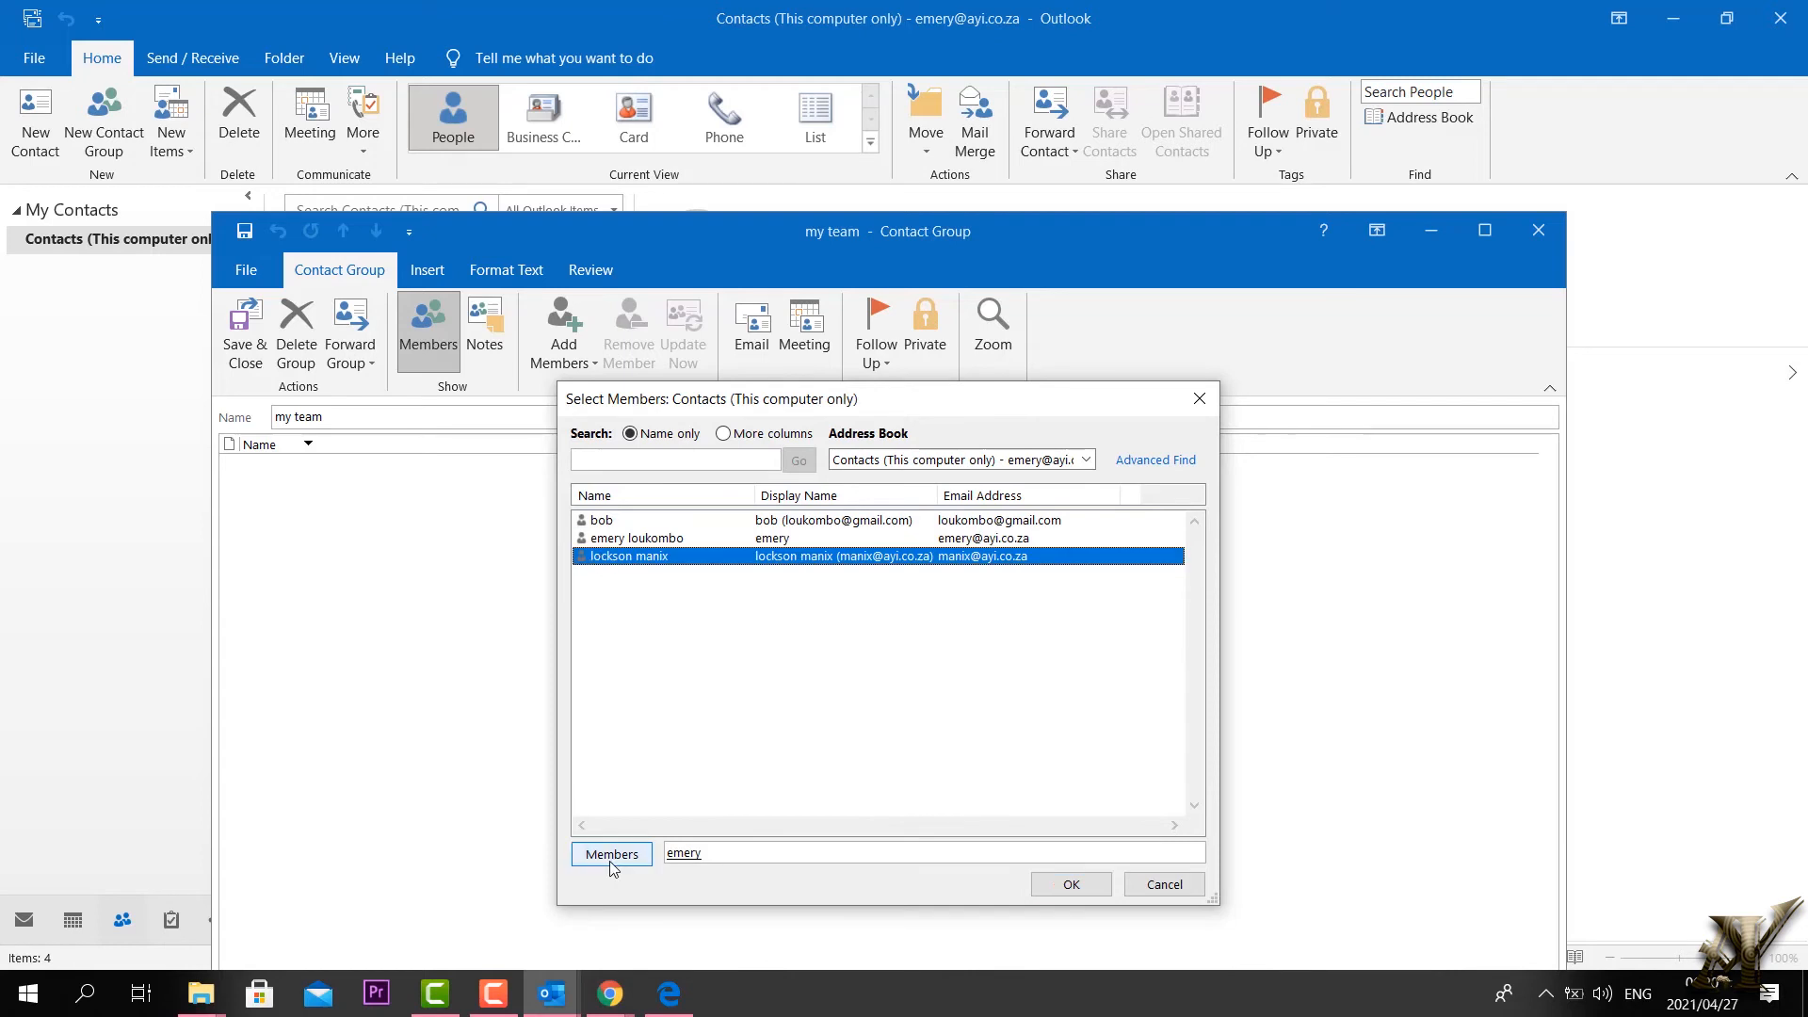
pyautogui.click(612, 861)
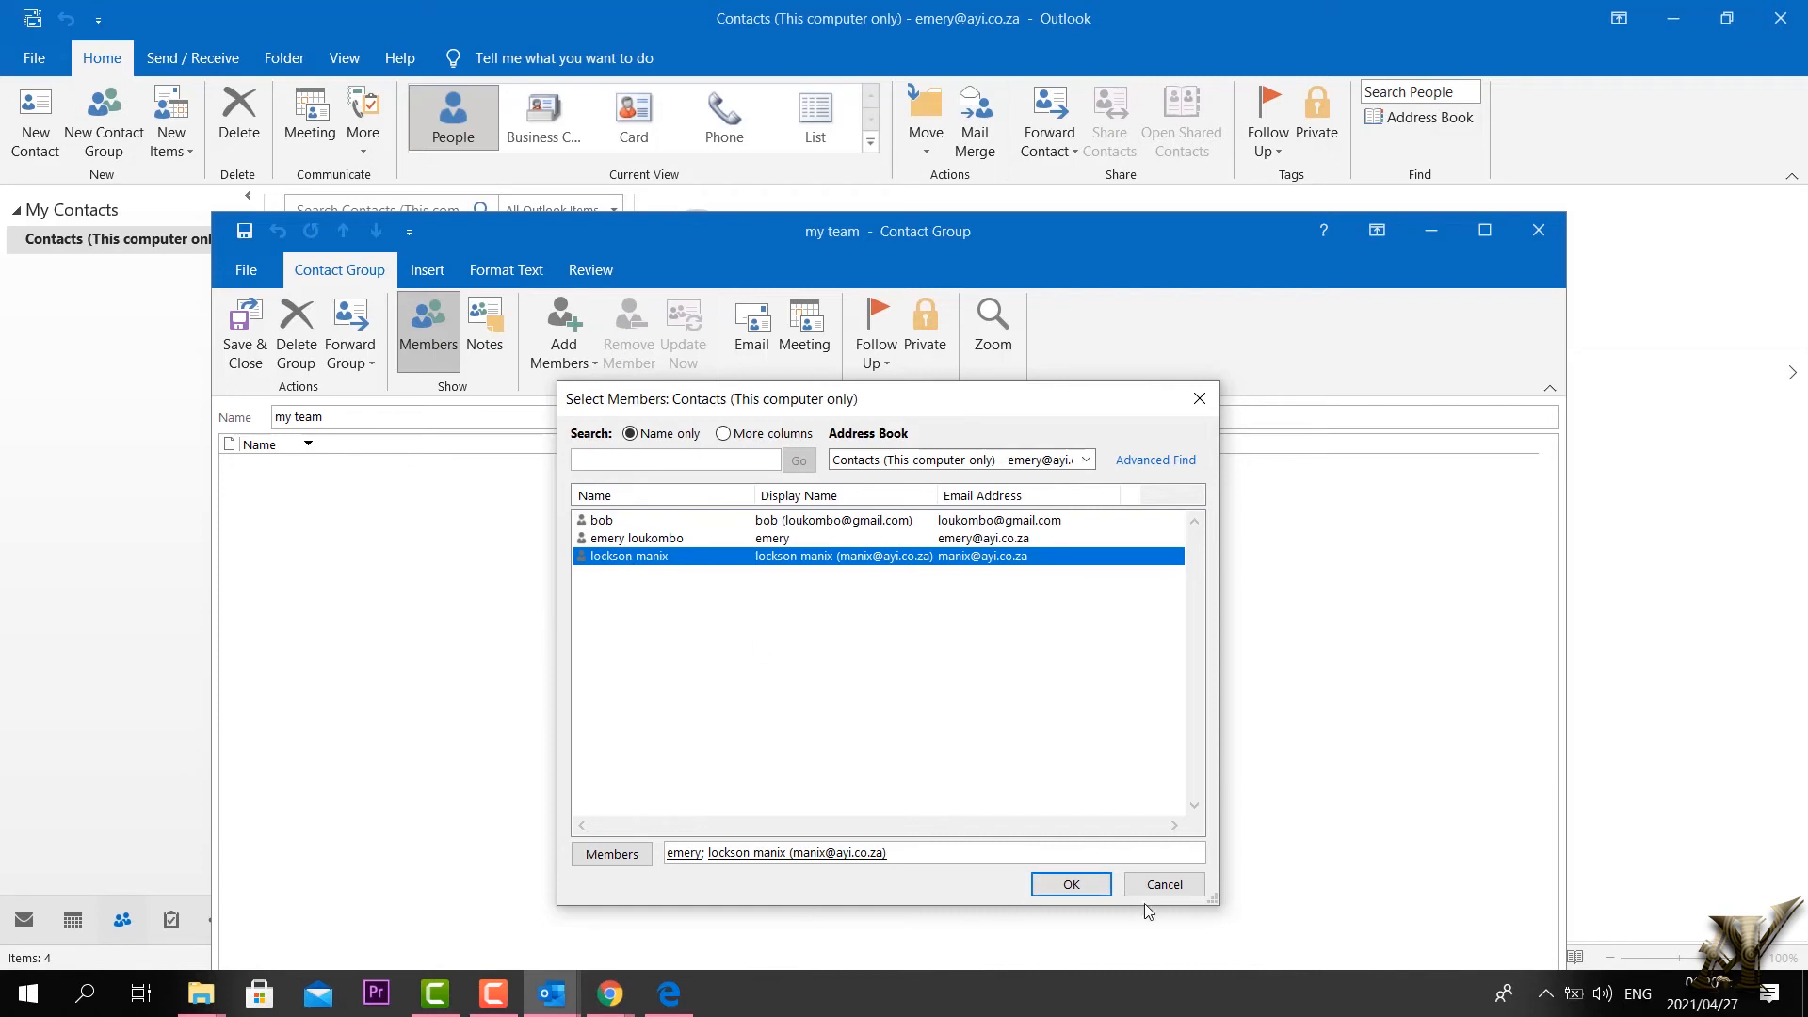
pyautogui.click(1072, 895)
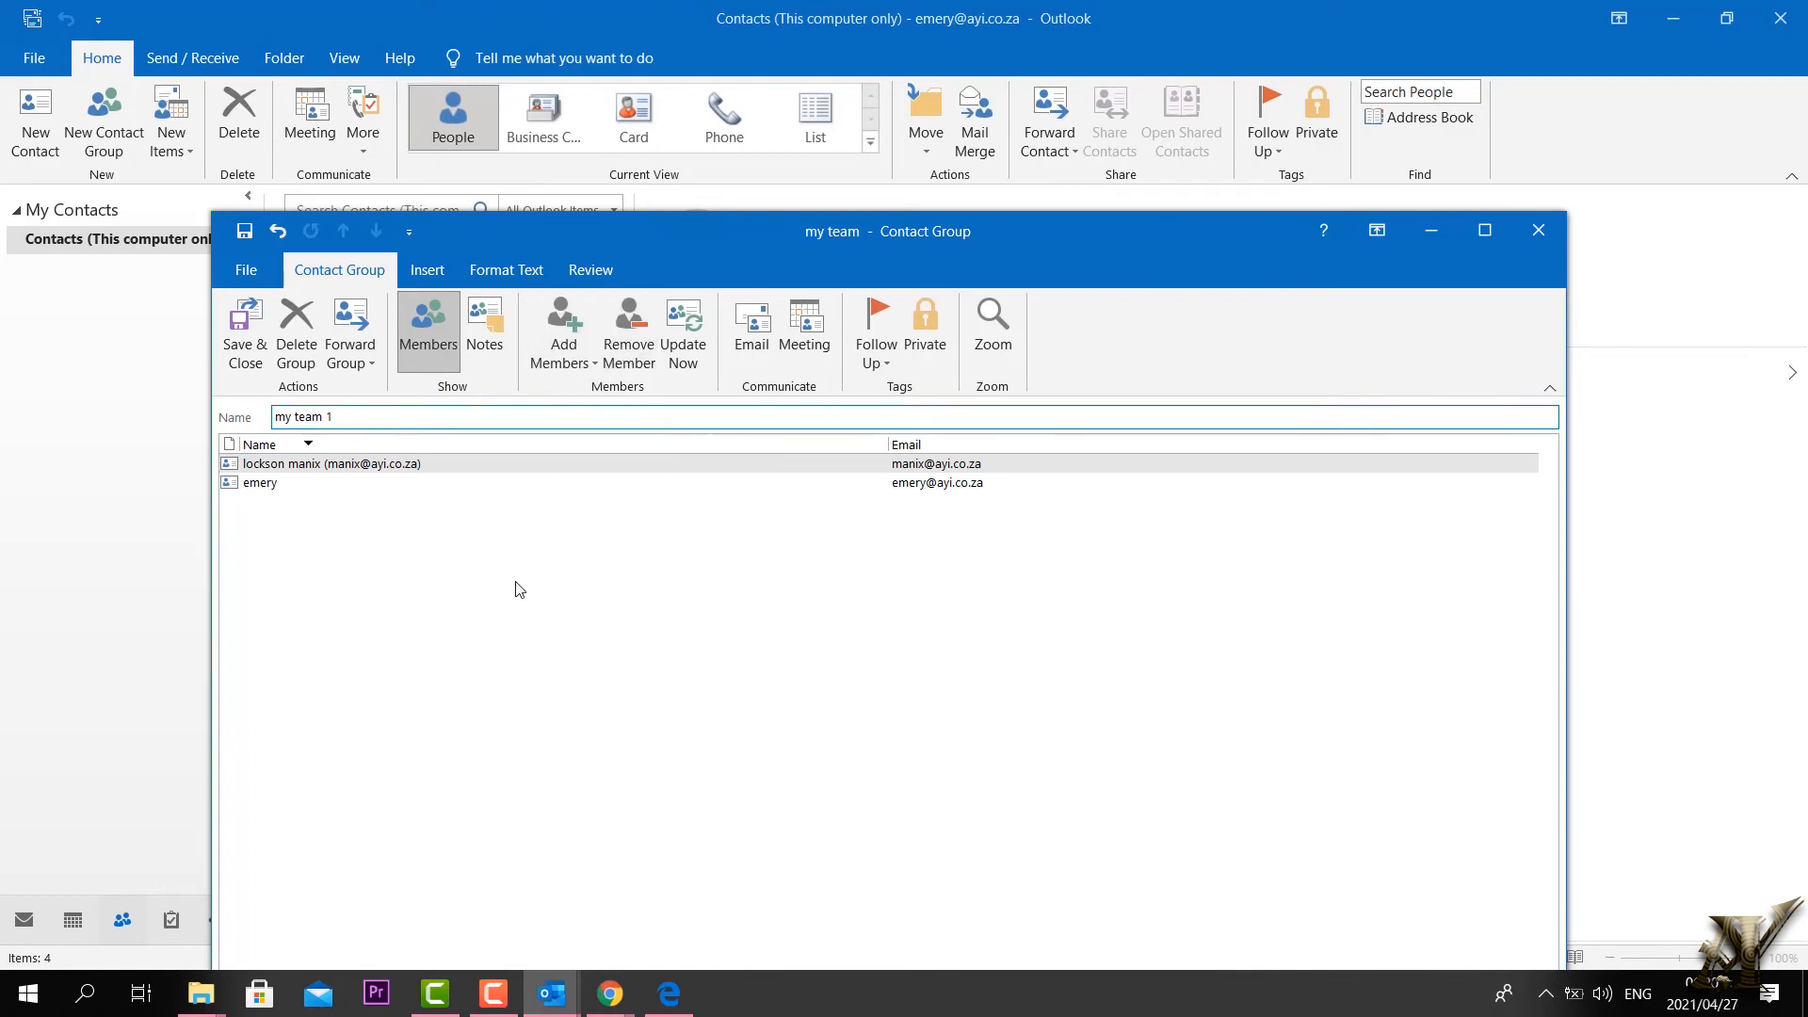
# Step: Apply the name 'my team 1', check the Follow Up options, and save and close the group
pyautogui.click(238, 501)
pyautogui.click(261, 484)
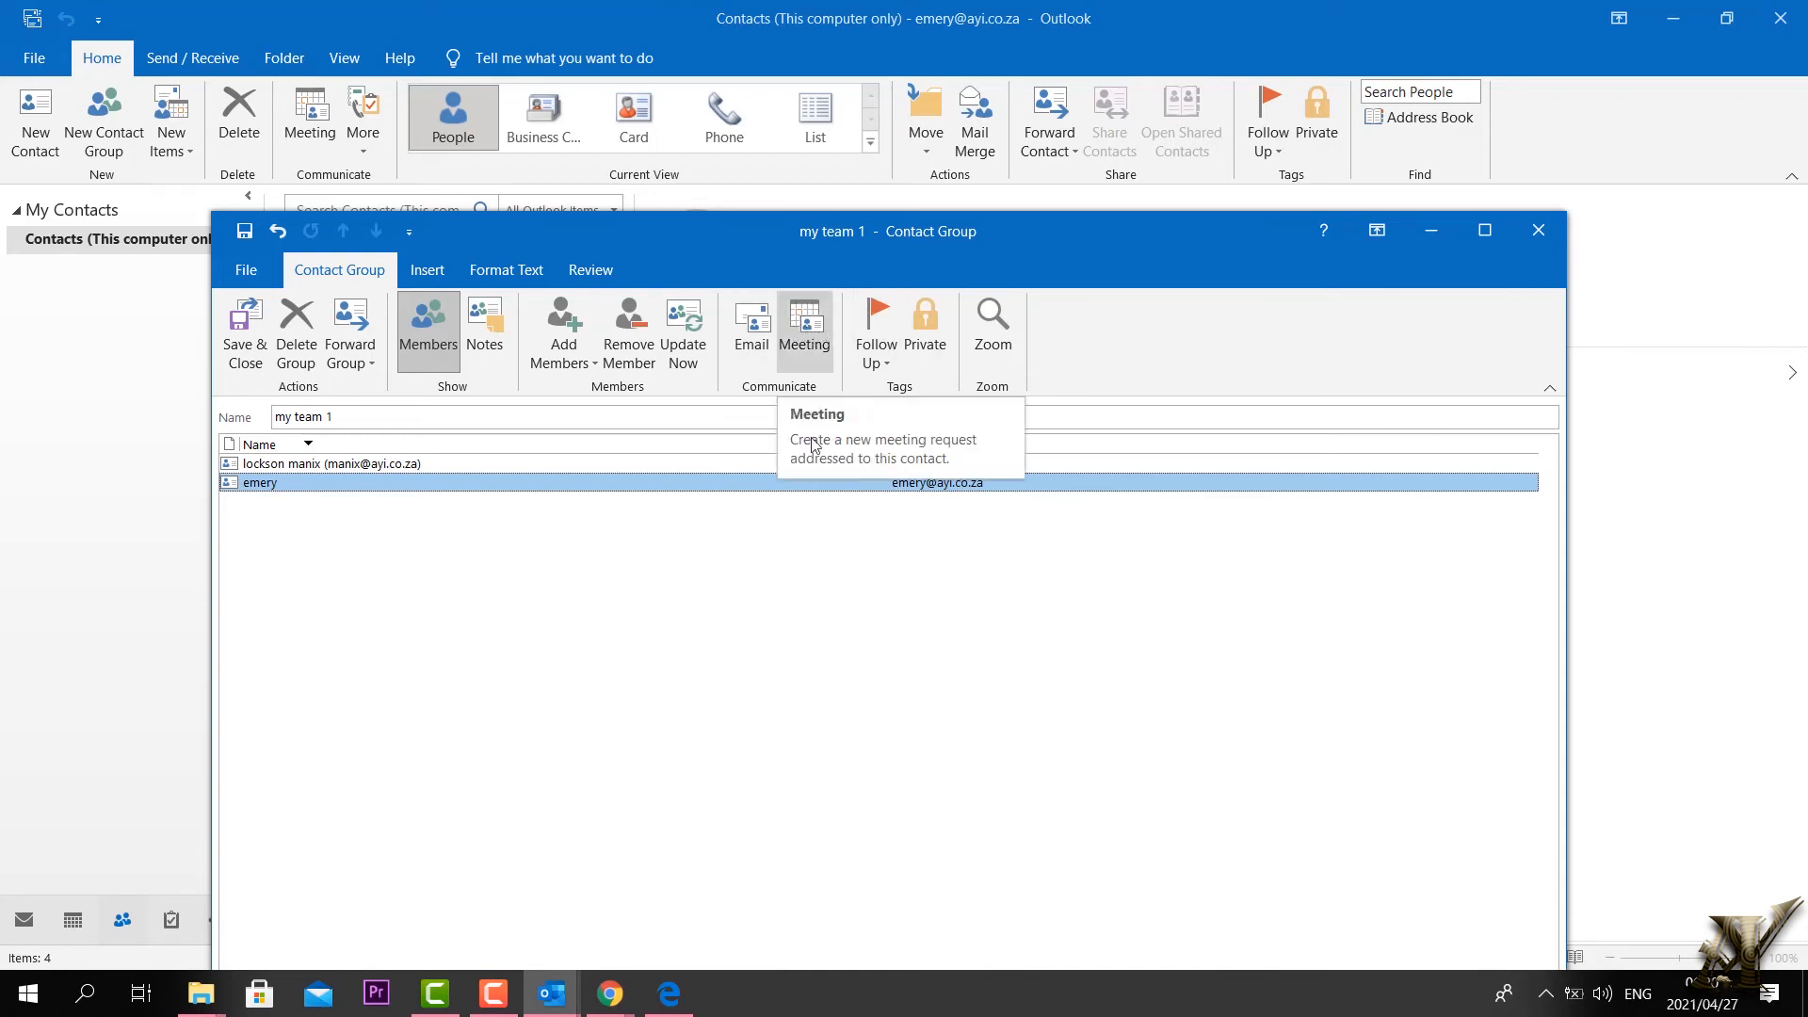
pyautogui.click(877, 348)
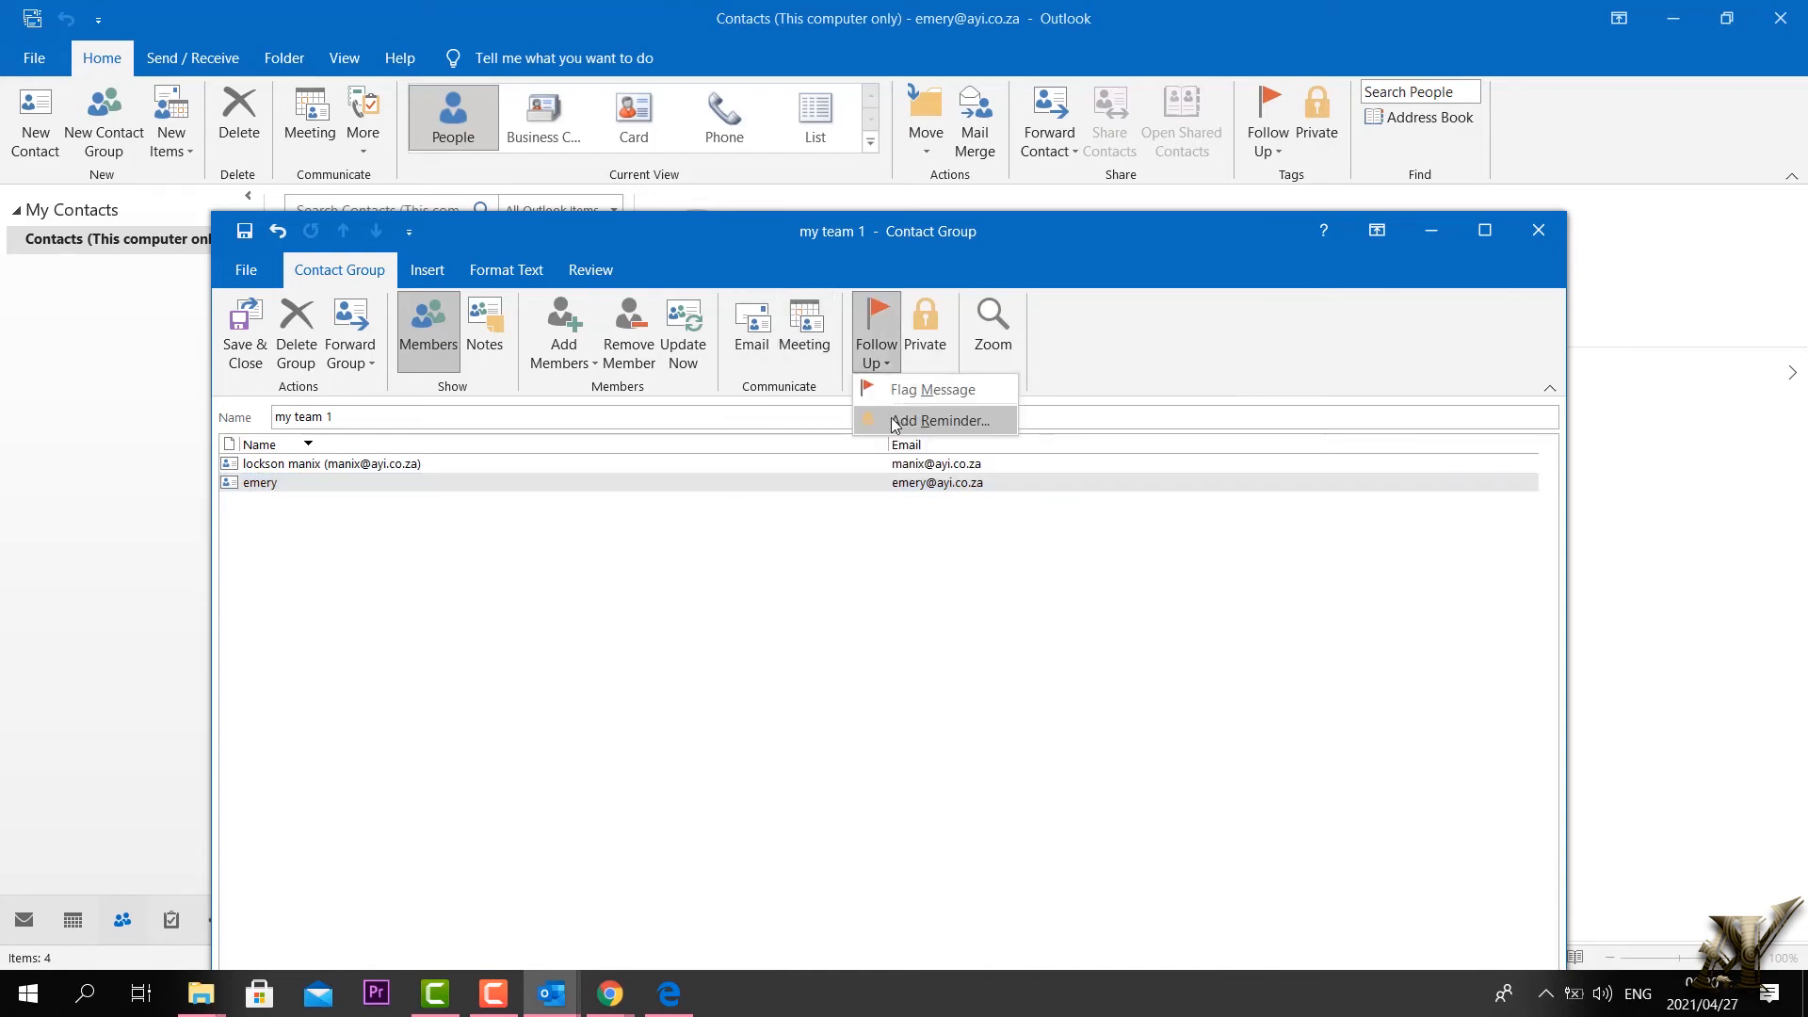
pyautogui.click(593, 597)
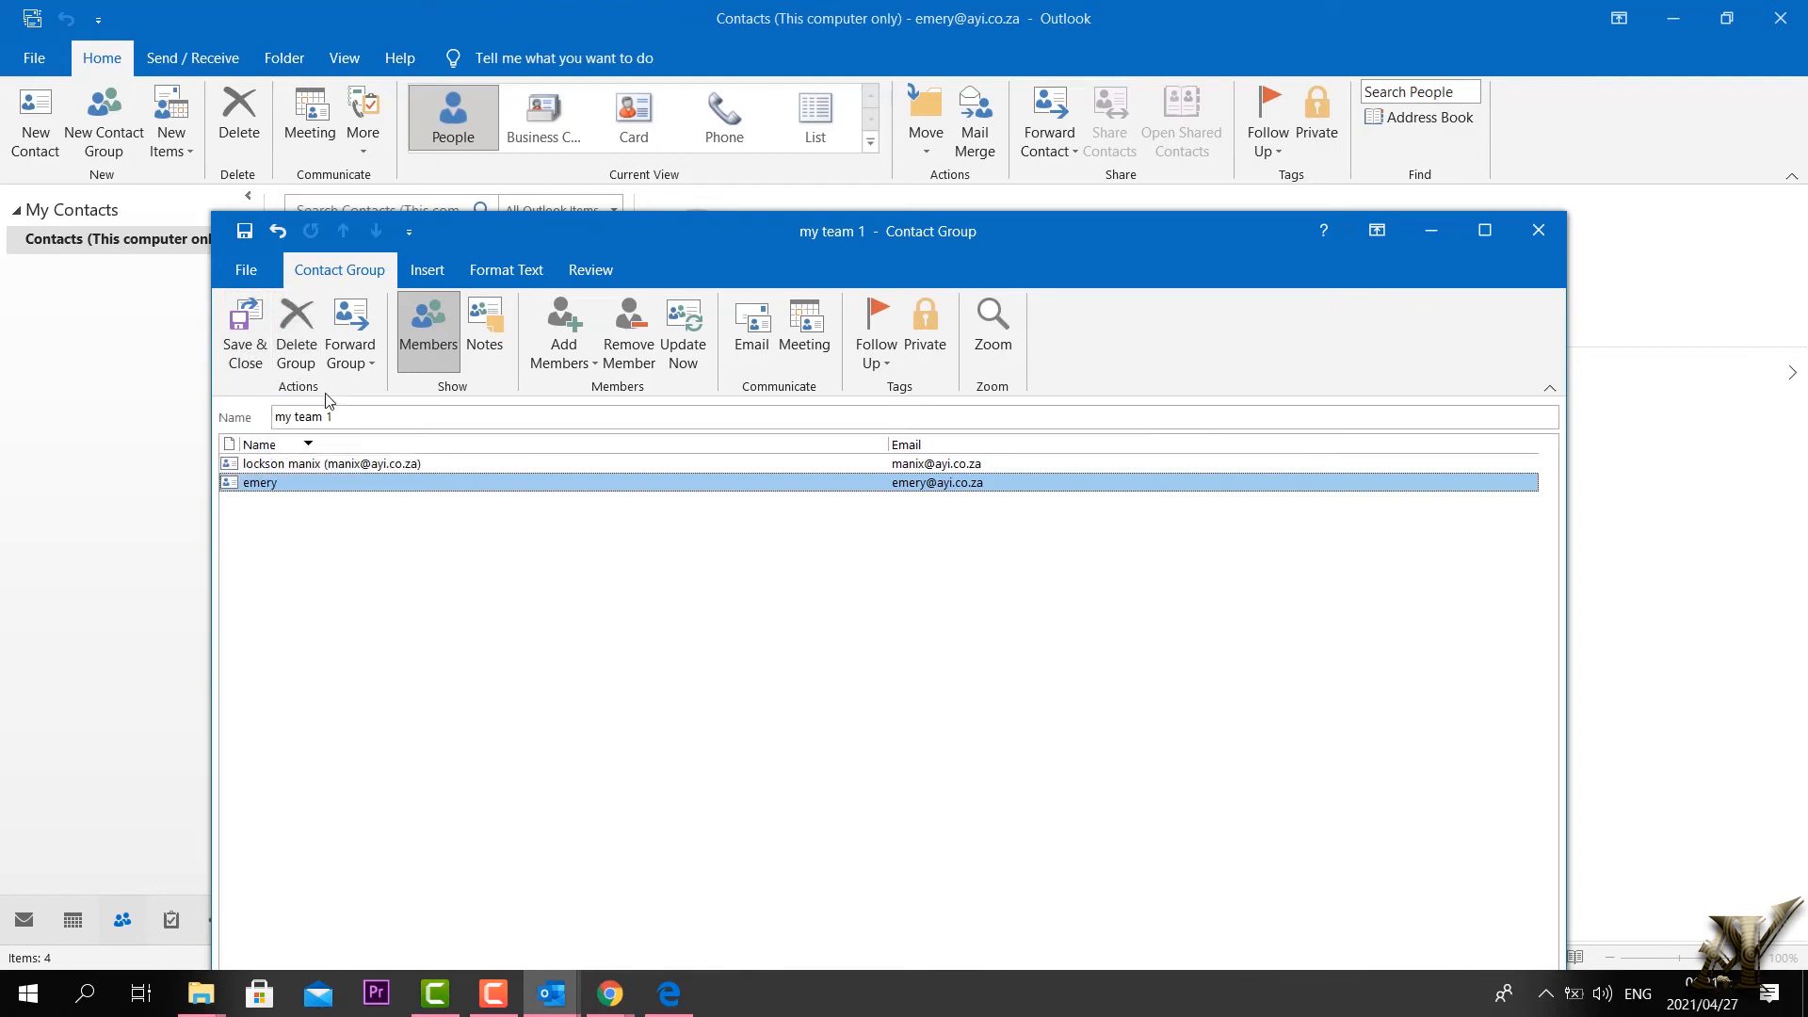
pyautogui.click(247, 350)
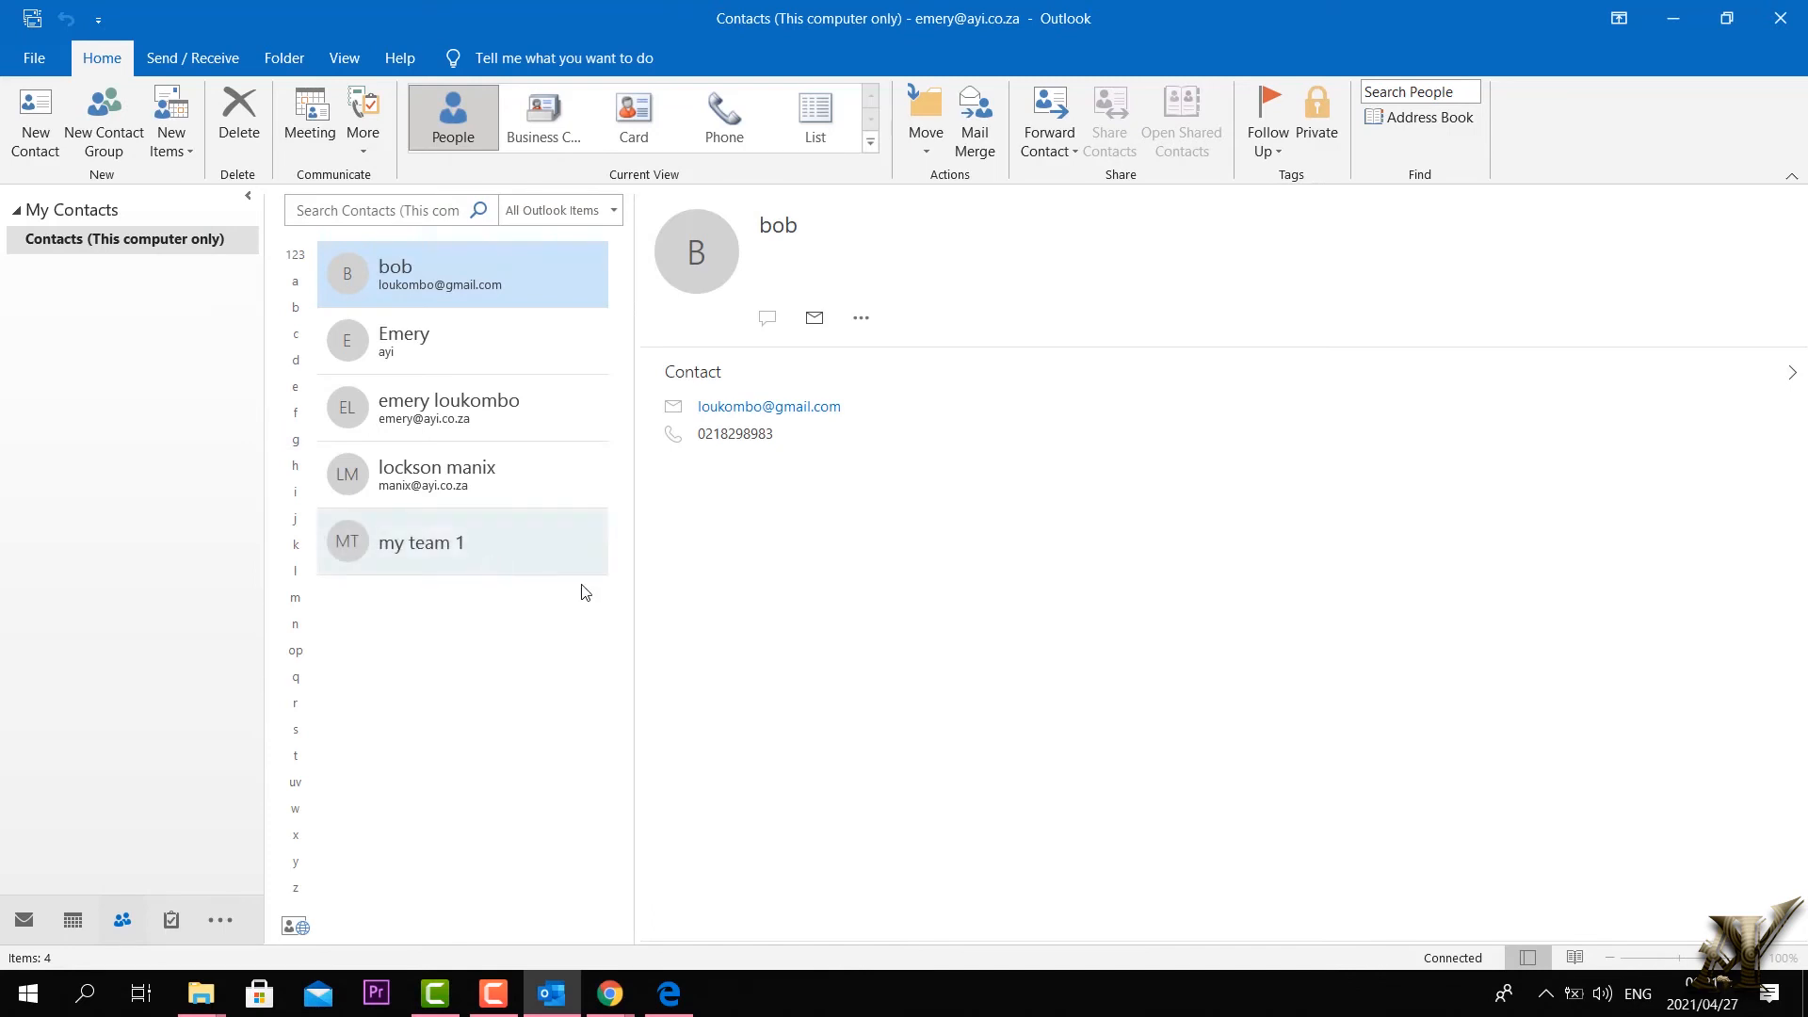
# Step: Review the my team 1 group's members, close it, and start a blank new contact
pyautogui.doubleClick(431, 538)
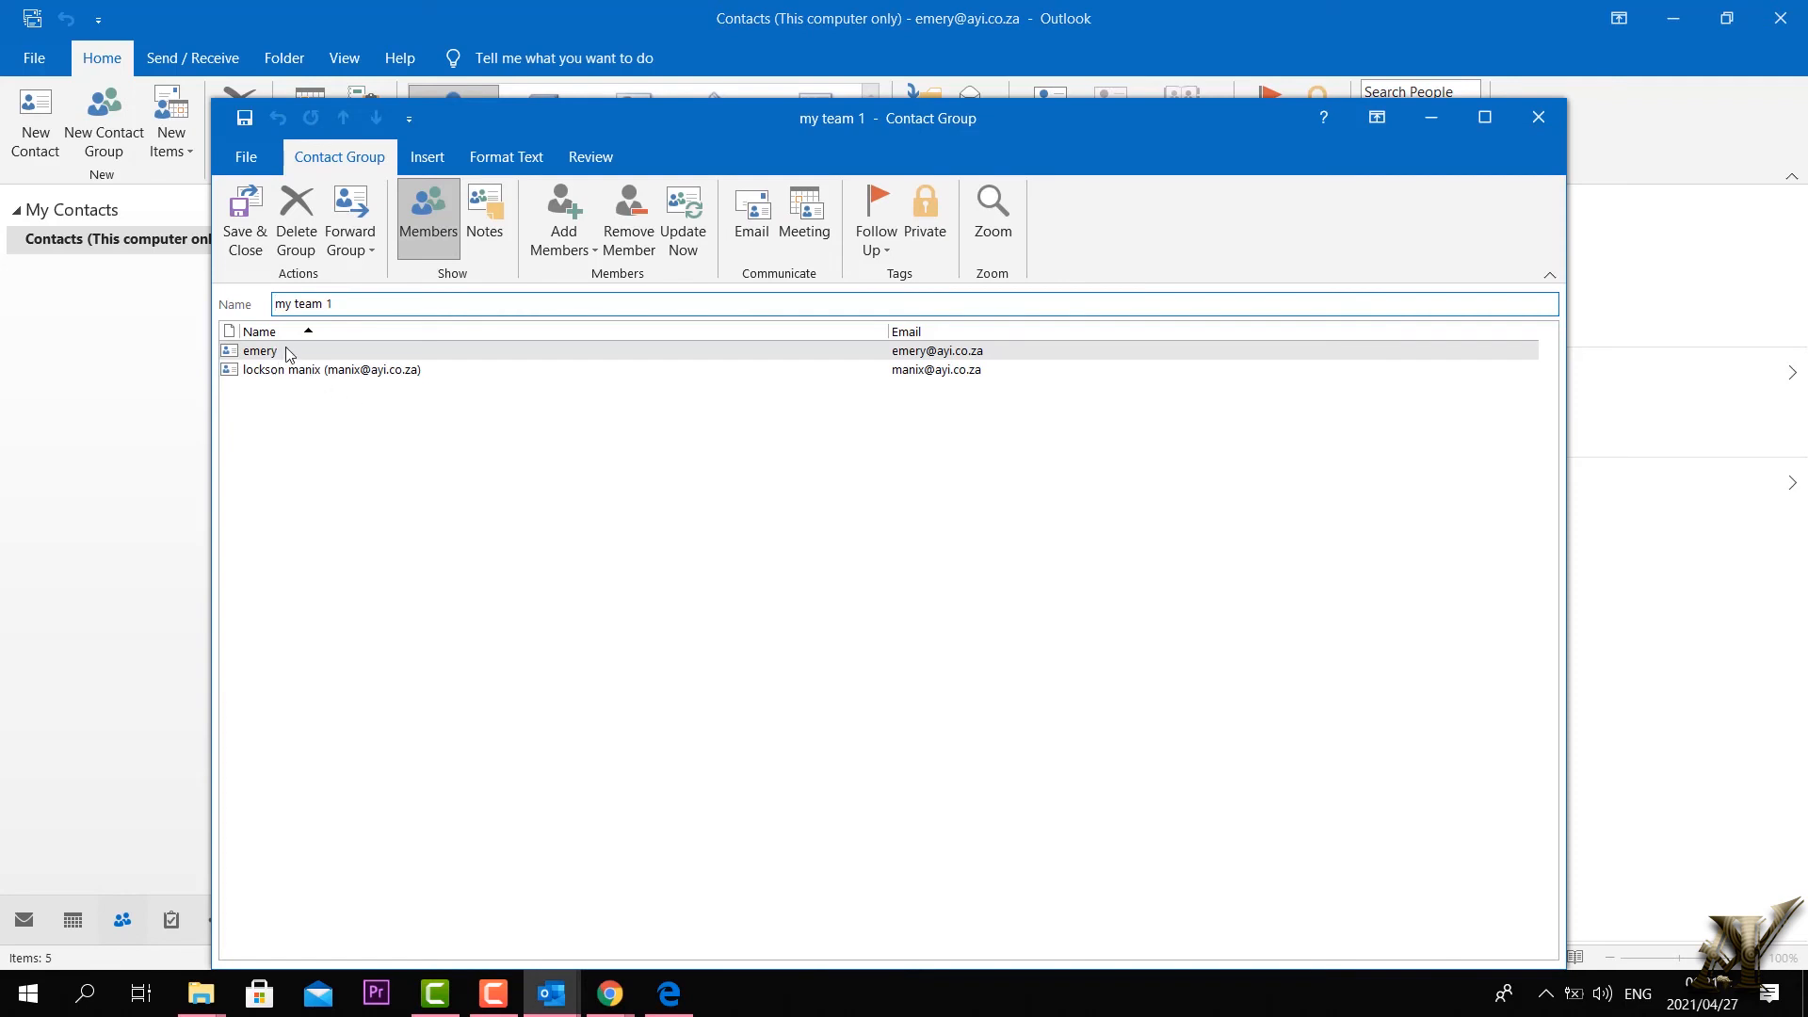
pyautogui.click(1527, 117)
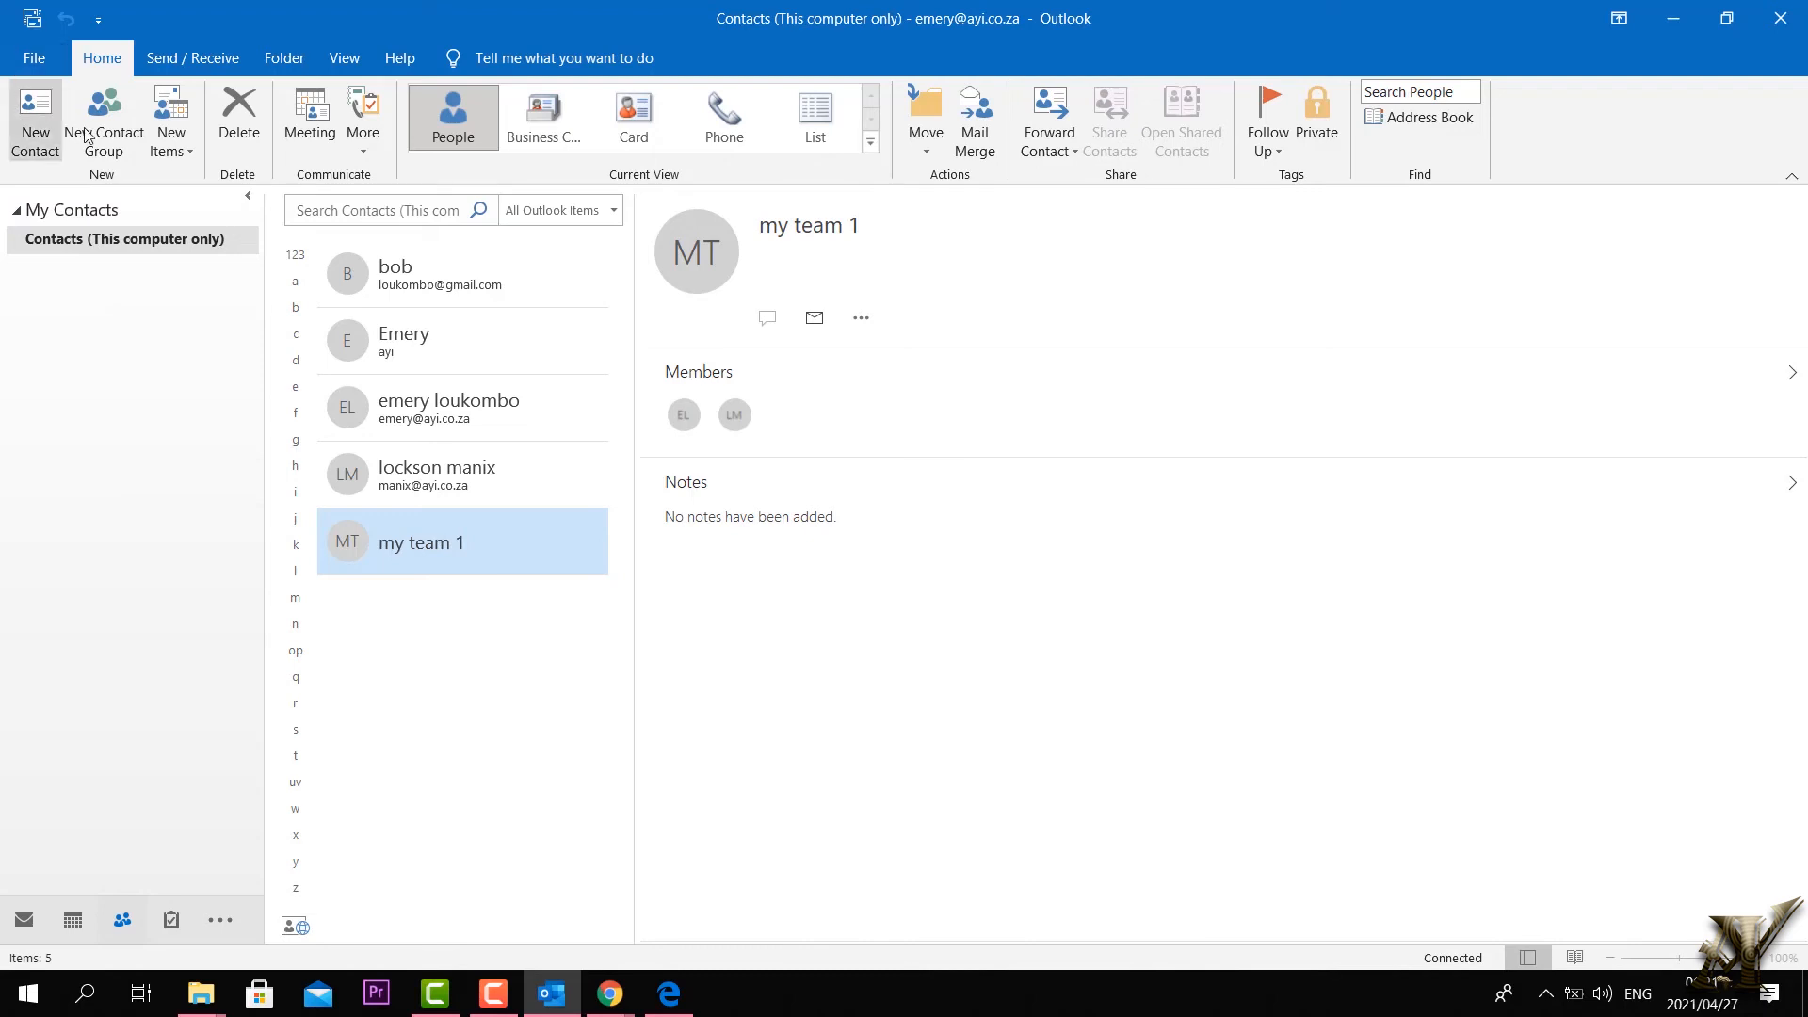
pyautogui.click(35, 132)
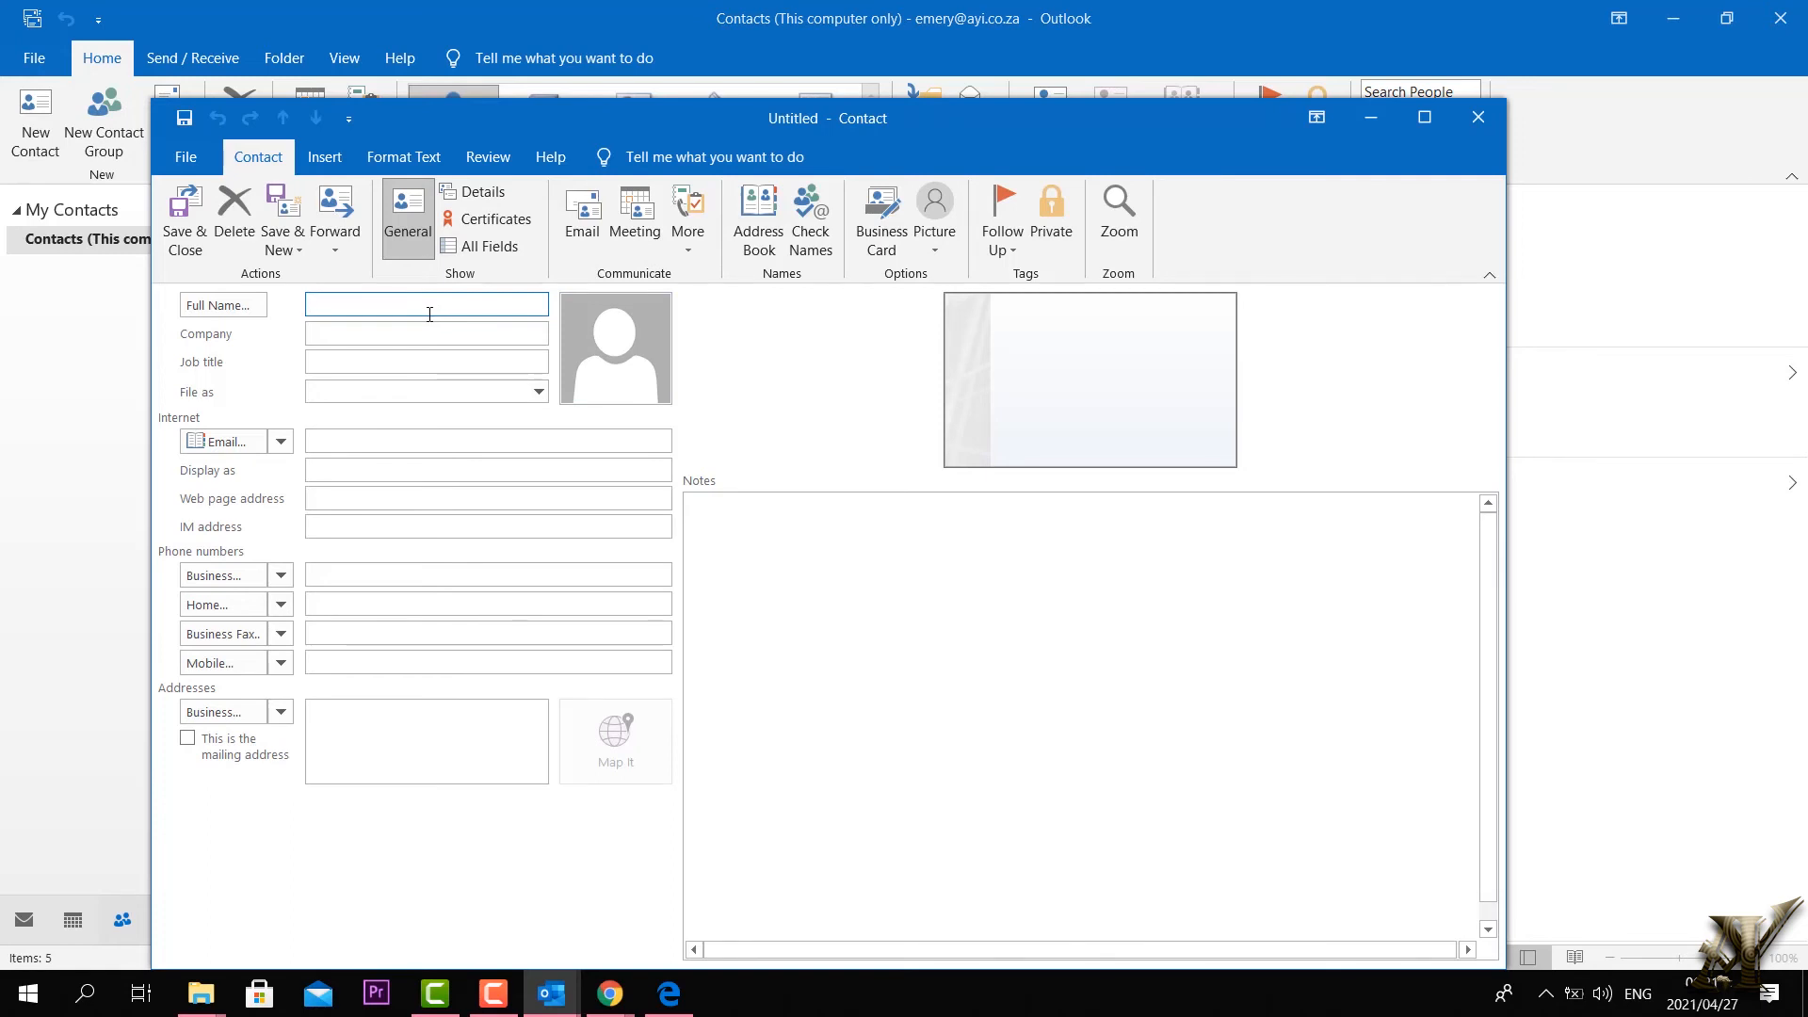
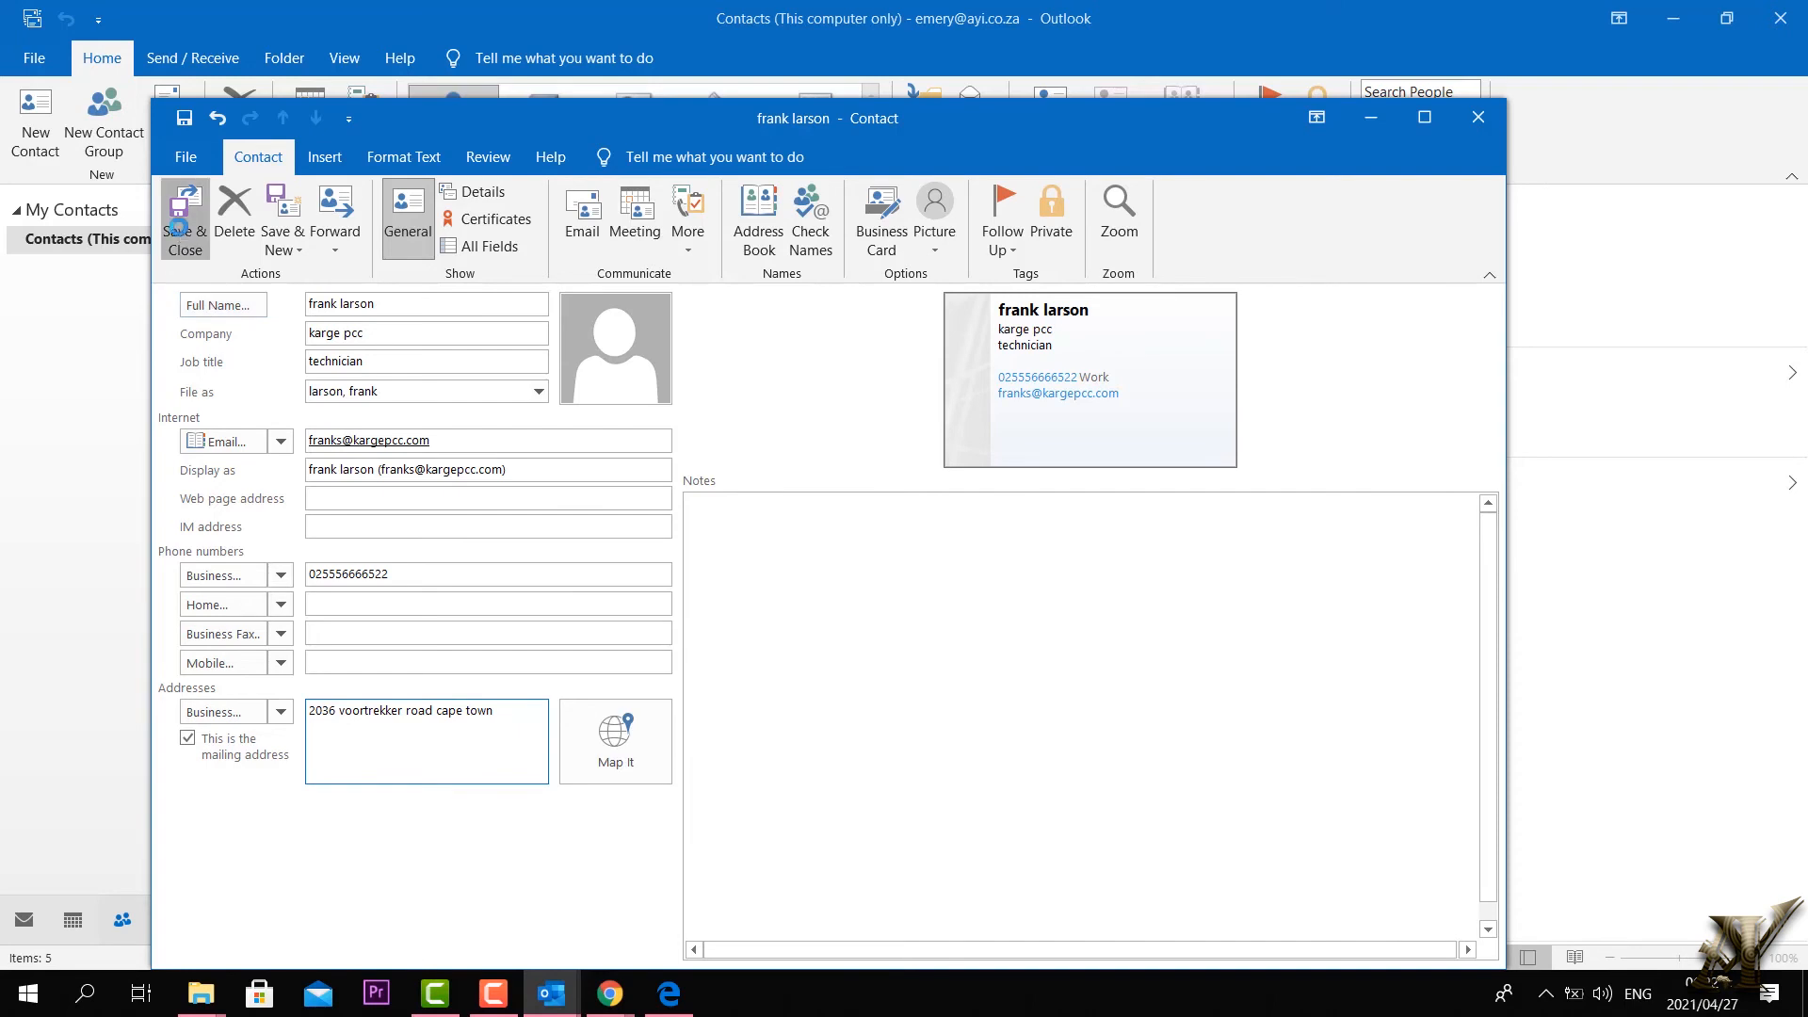
# Step: Enter the technician's details for company karge pcc, save the contact, and accept the address check
pyautogui.click(185, 226)
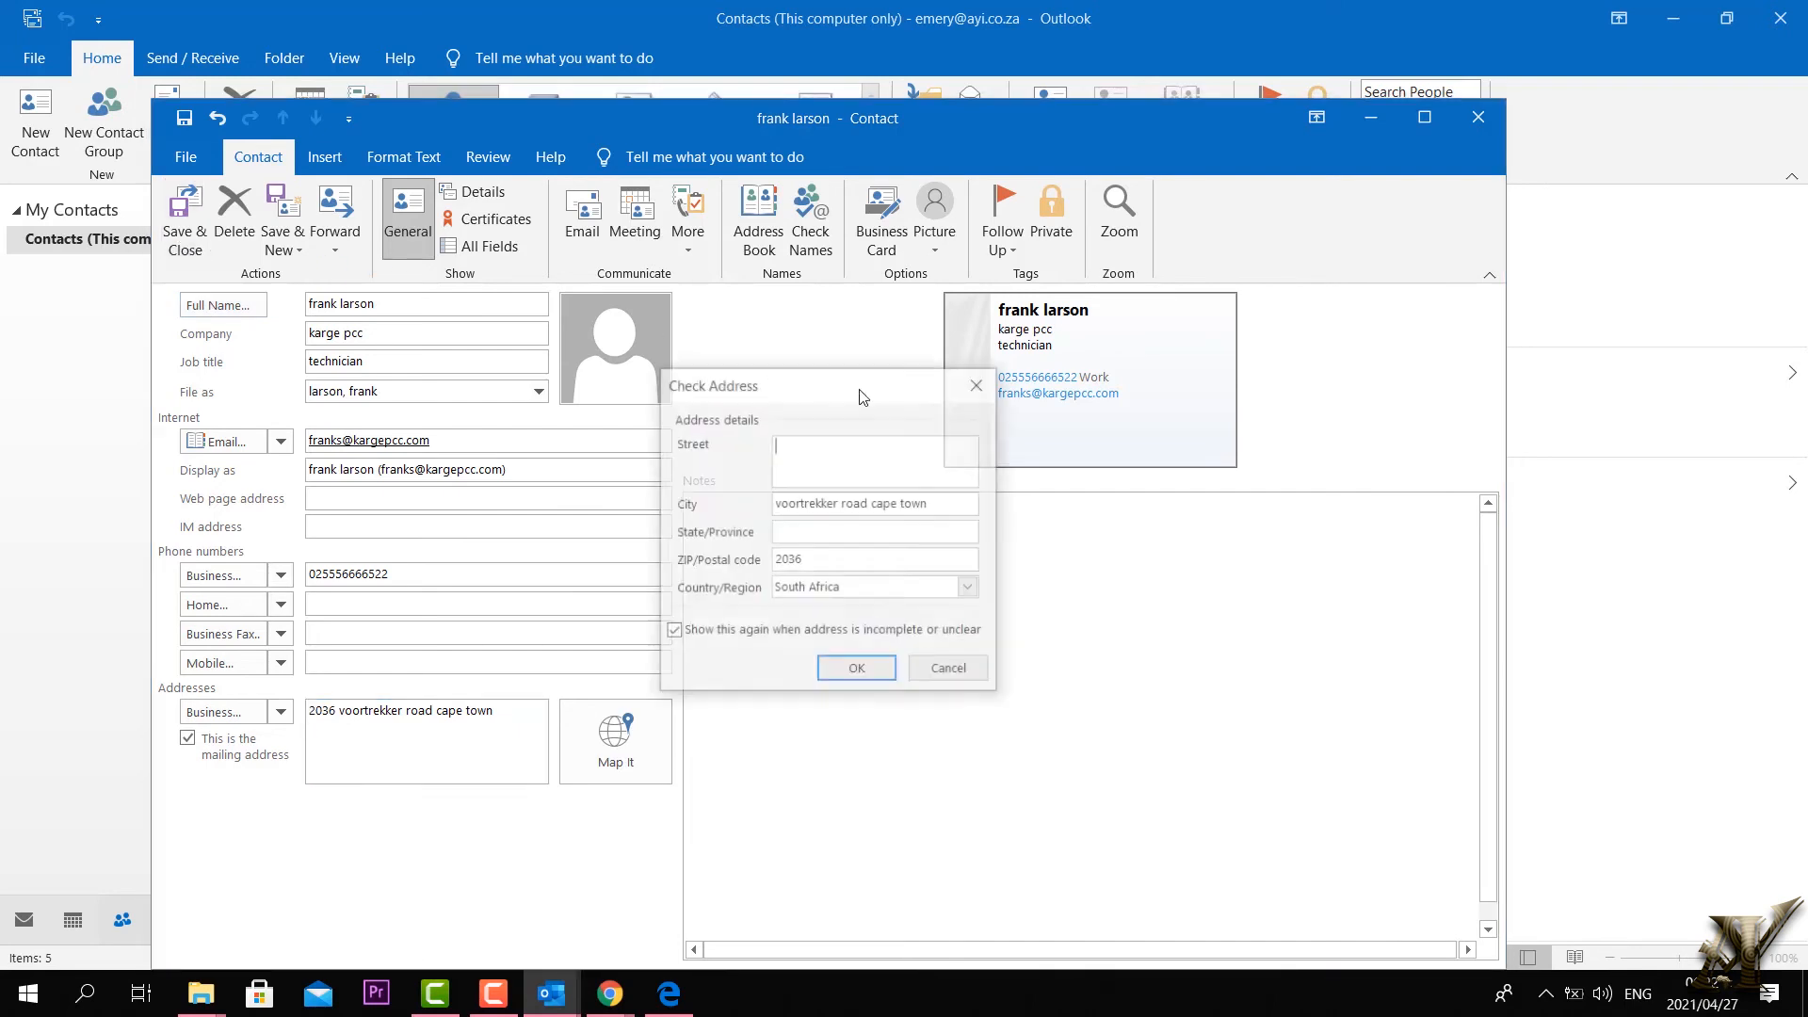
pyautogui.click(862, 678)
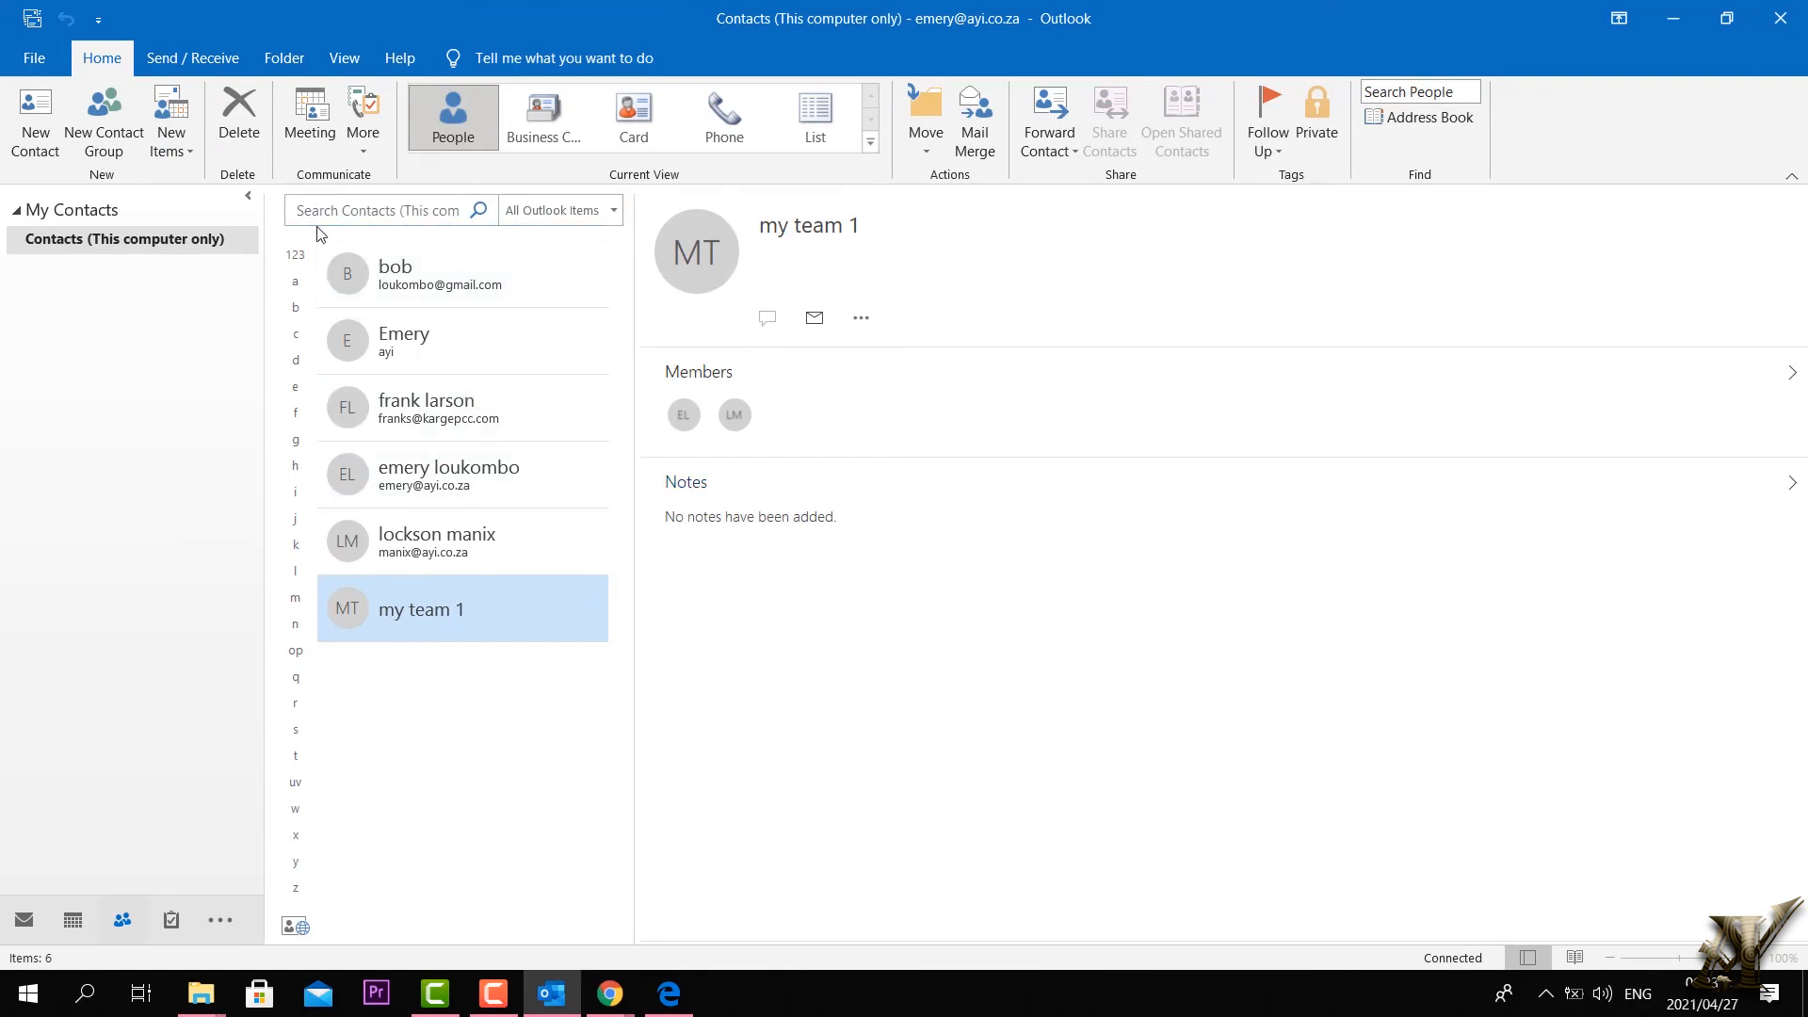
# Step: Create a contact group named 'my tema 2' and open the Outlook Contacts picker without adding anyone
pyautogui.click(105, 141)
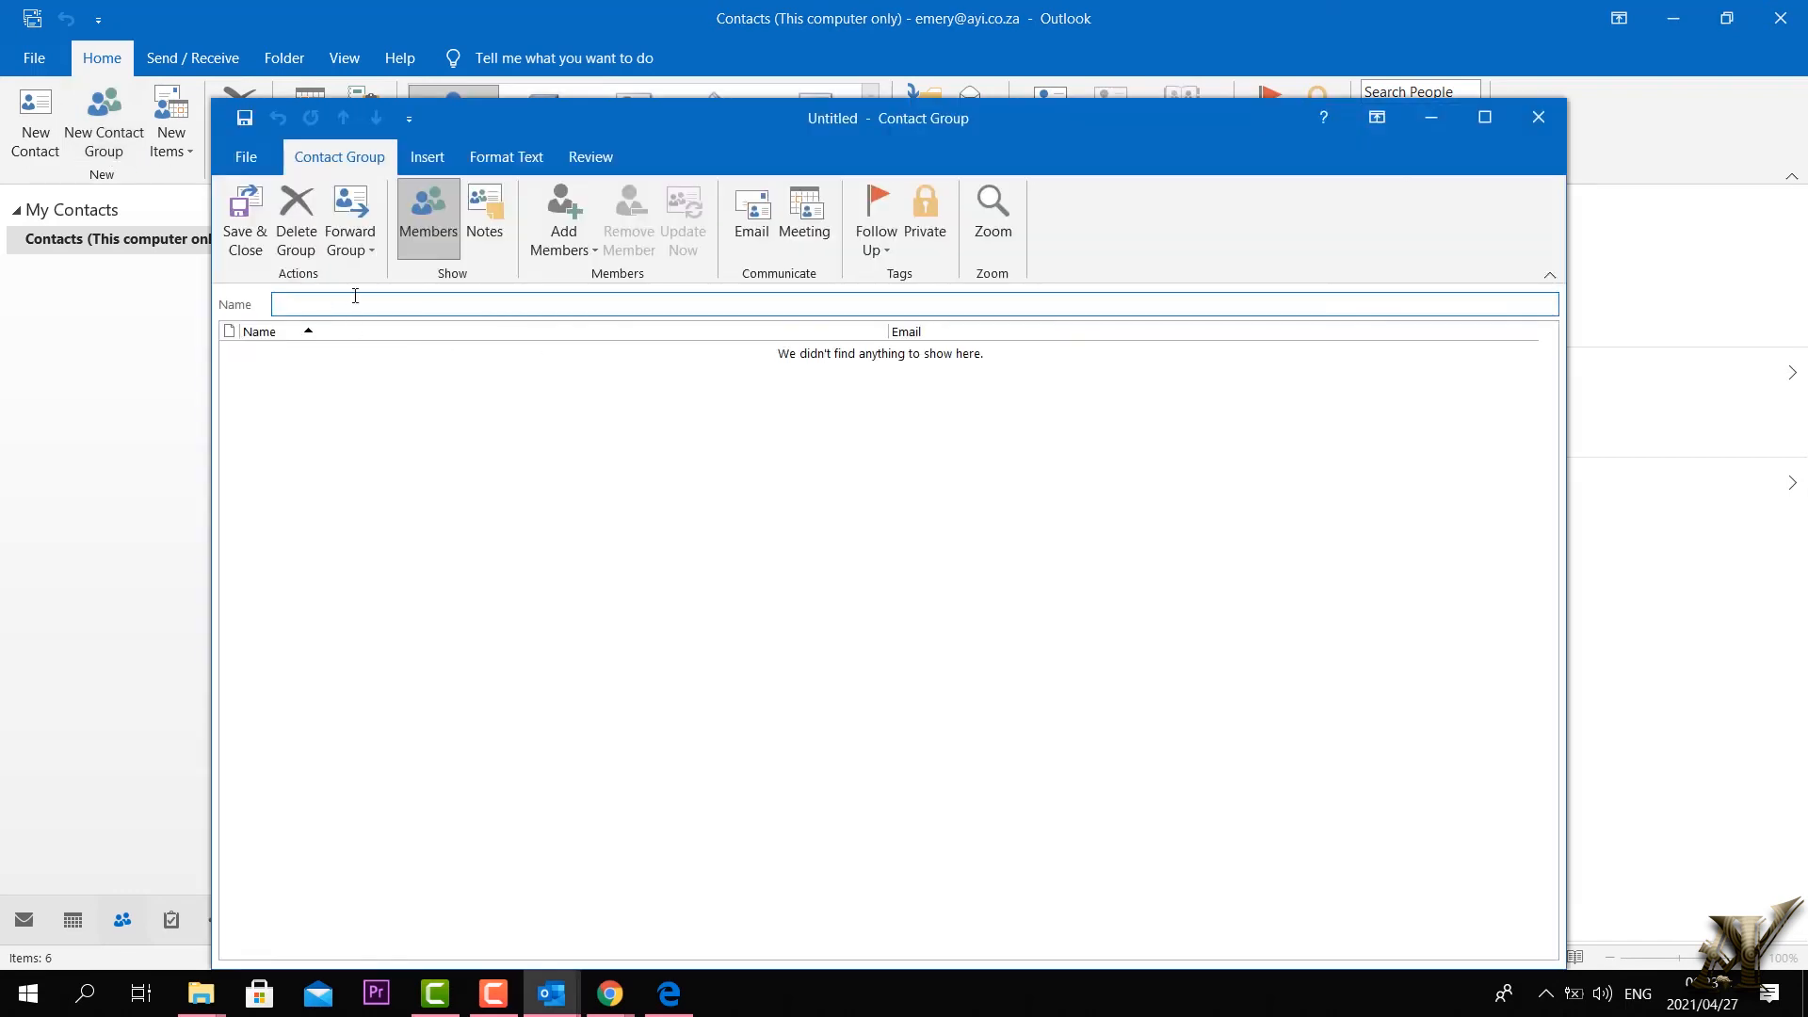
pyautogui.write('my tema 2')
pyautogui.click(346, 440)
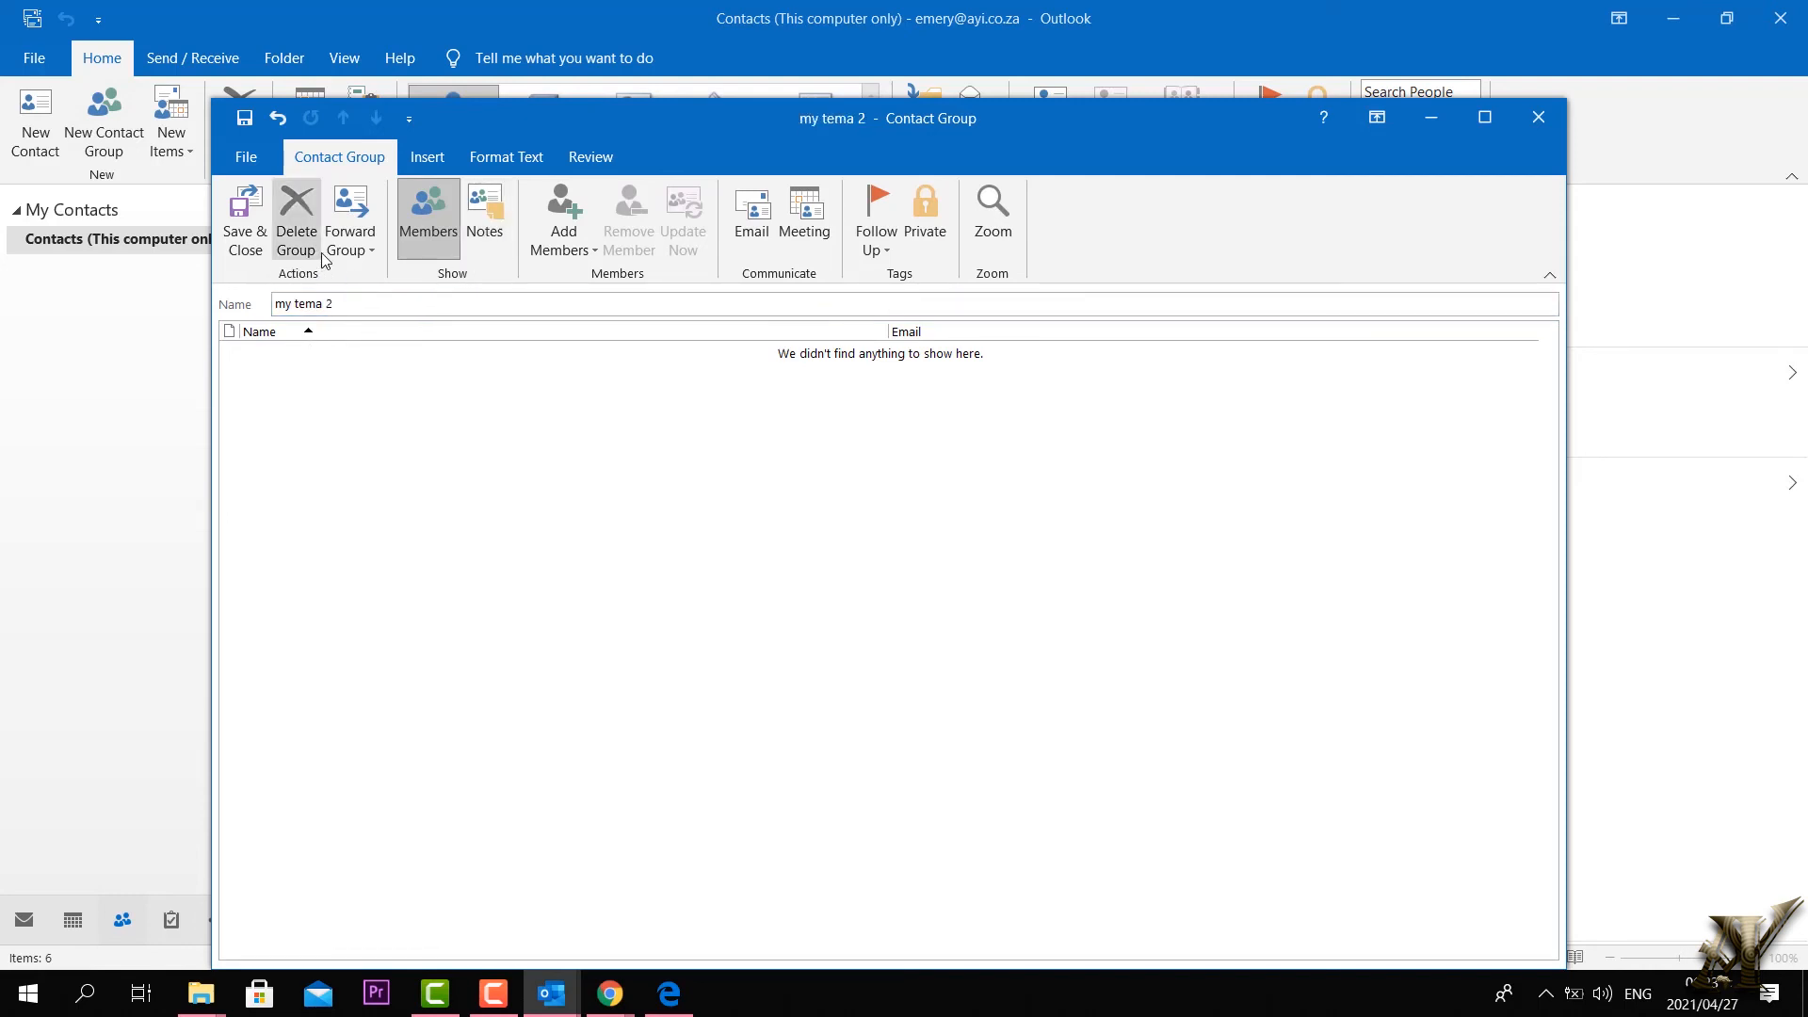
pyautogui.click(565, 228)
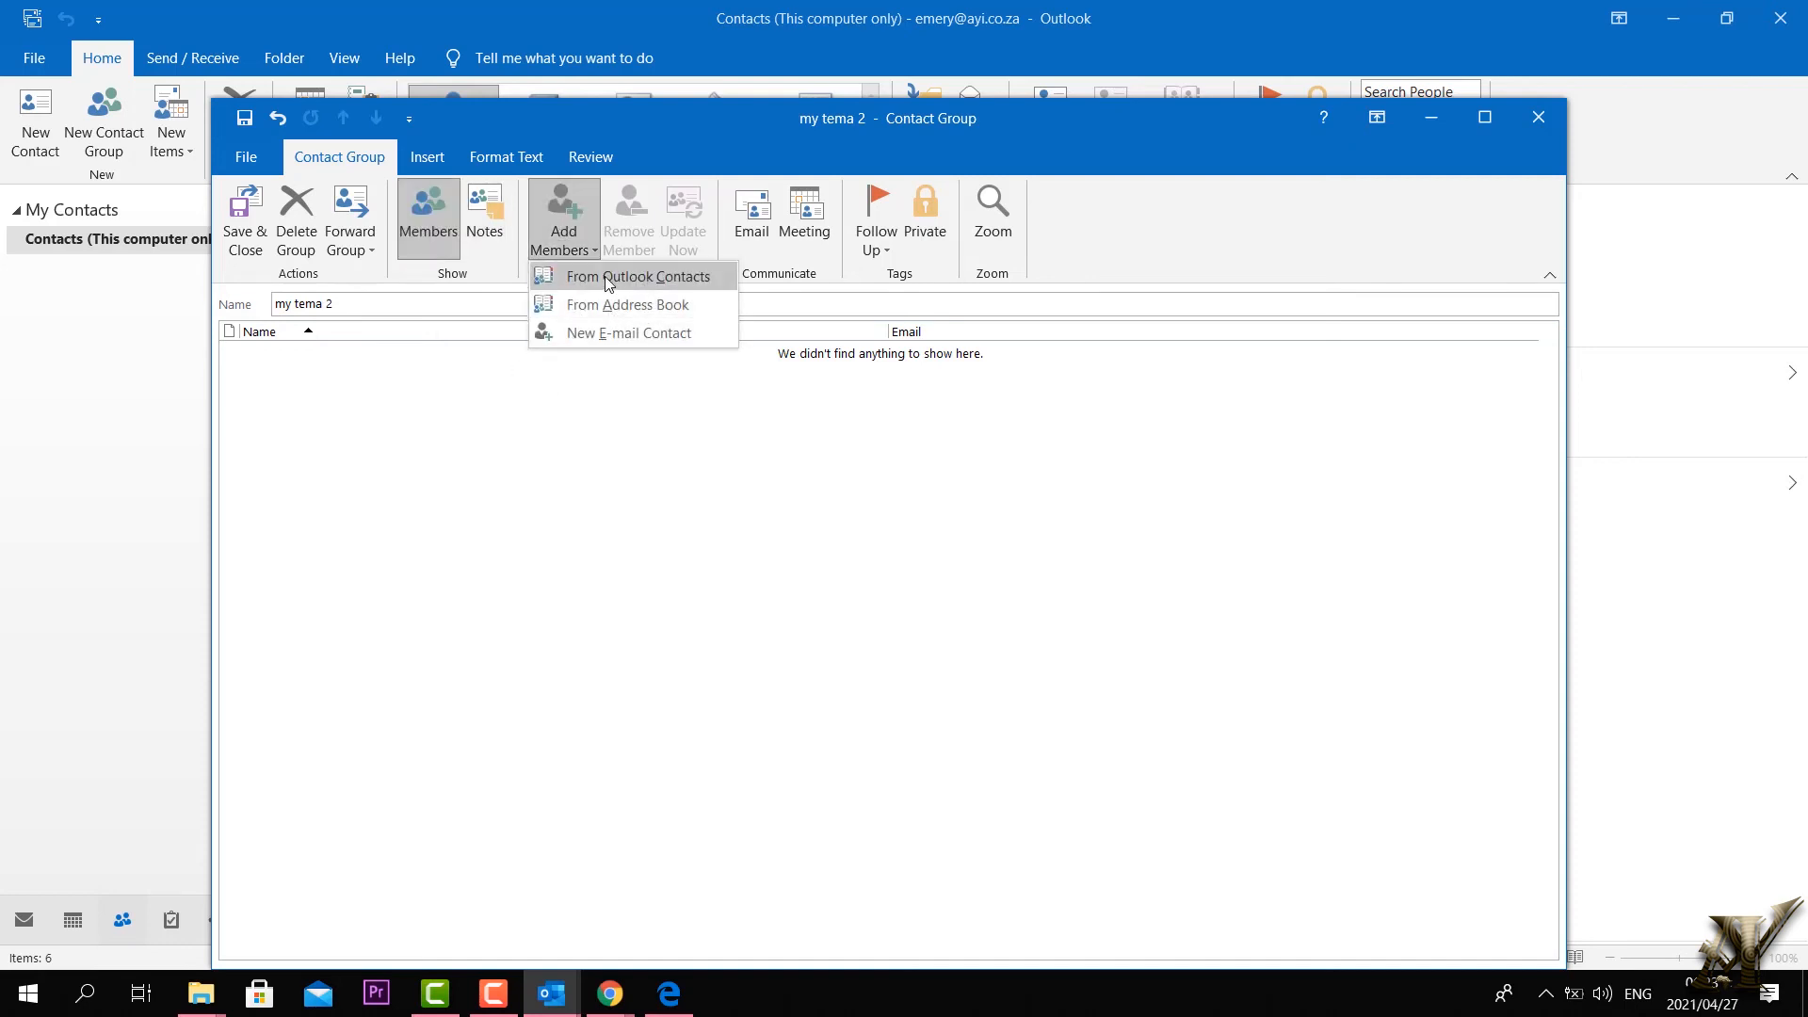
pyautogui.click(631, 276)
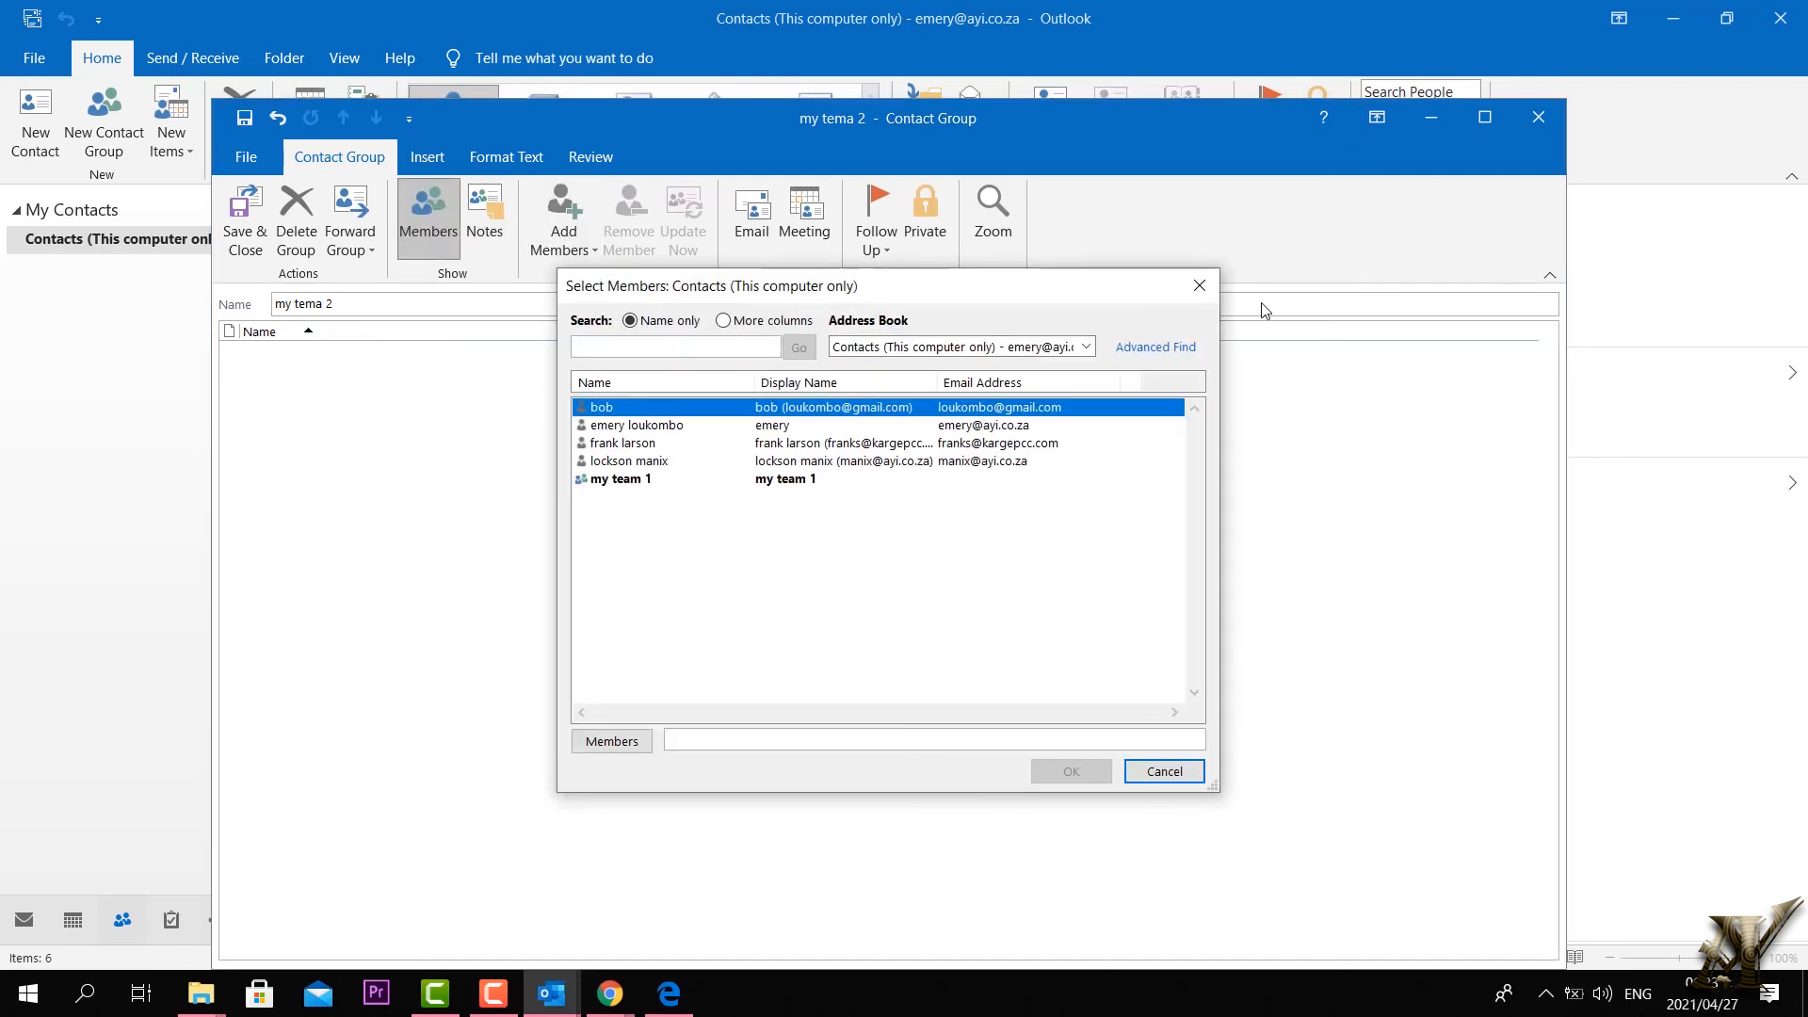
pyautogui.click(1200, 286)
# Step: Try the Address Book and New E-mail Contact member options, closing each without adding members
pyautogui.click(565, 230)
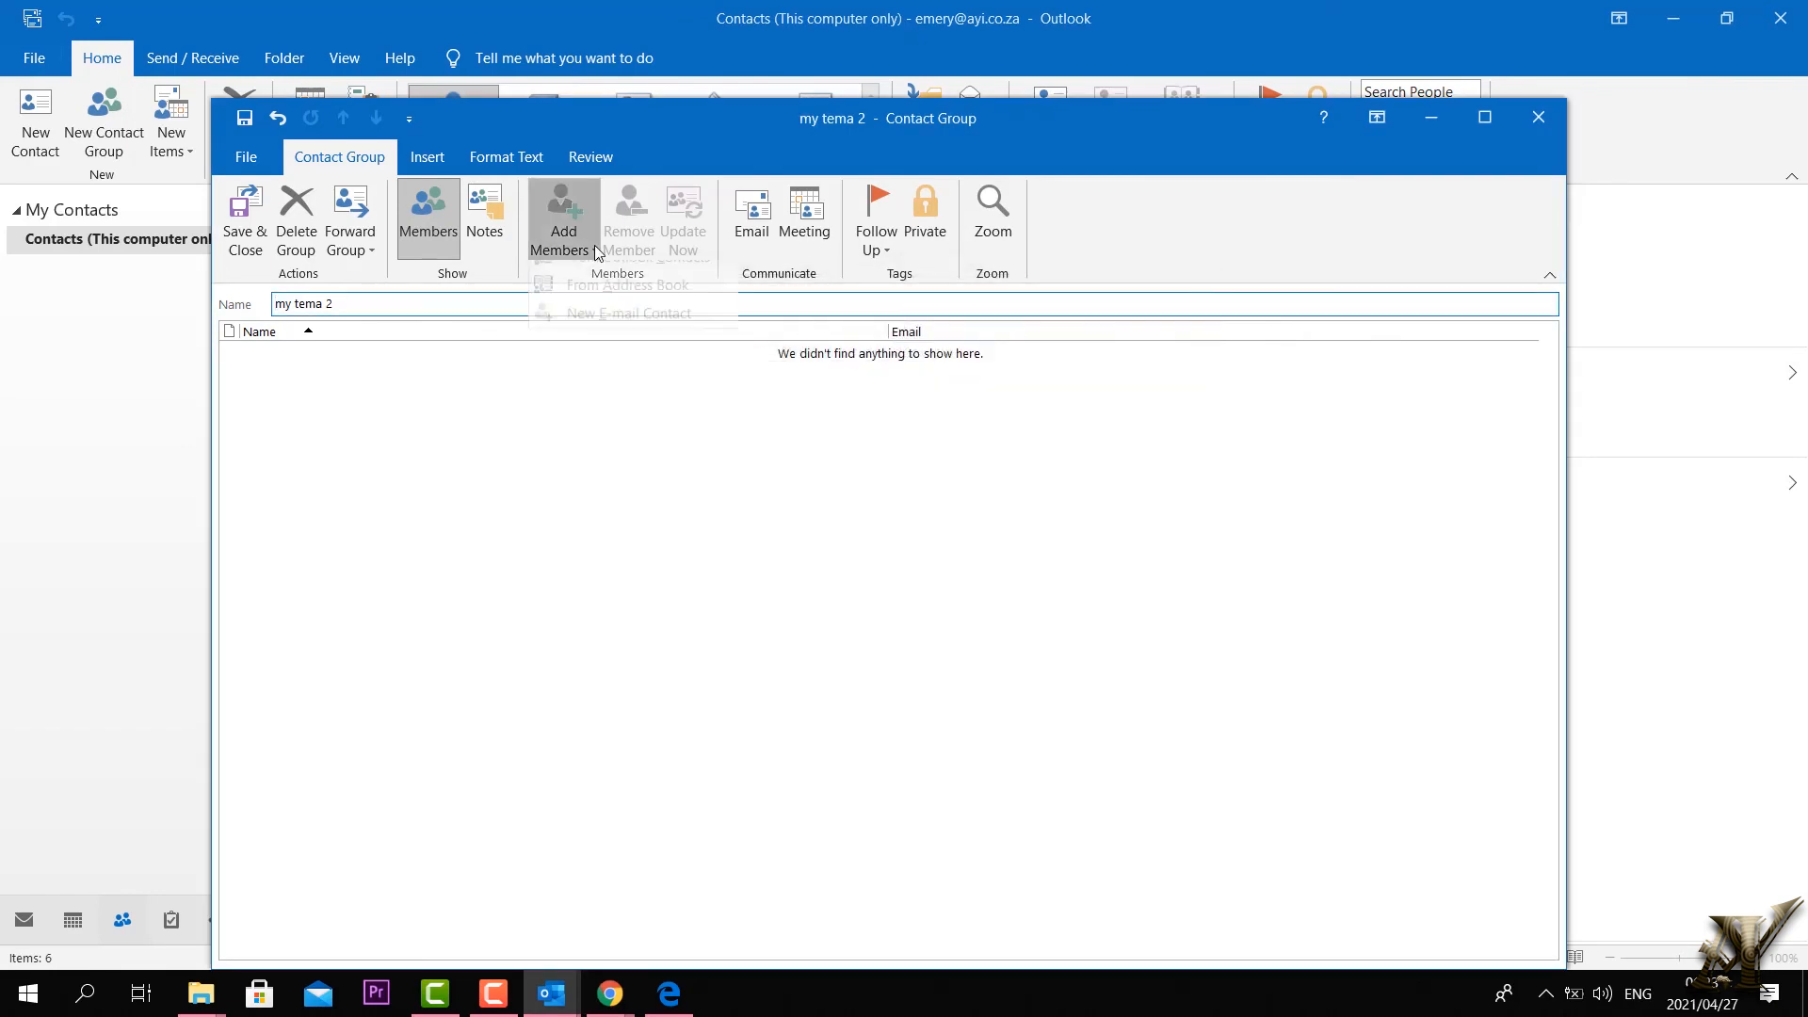
pyautogui.click(647, 306)
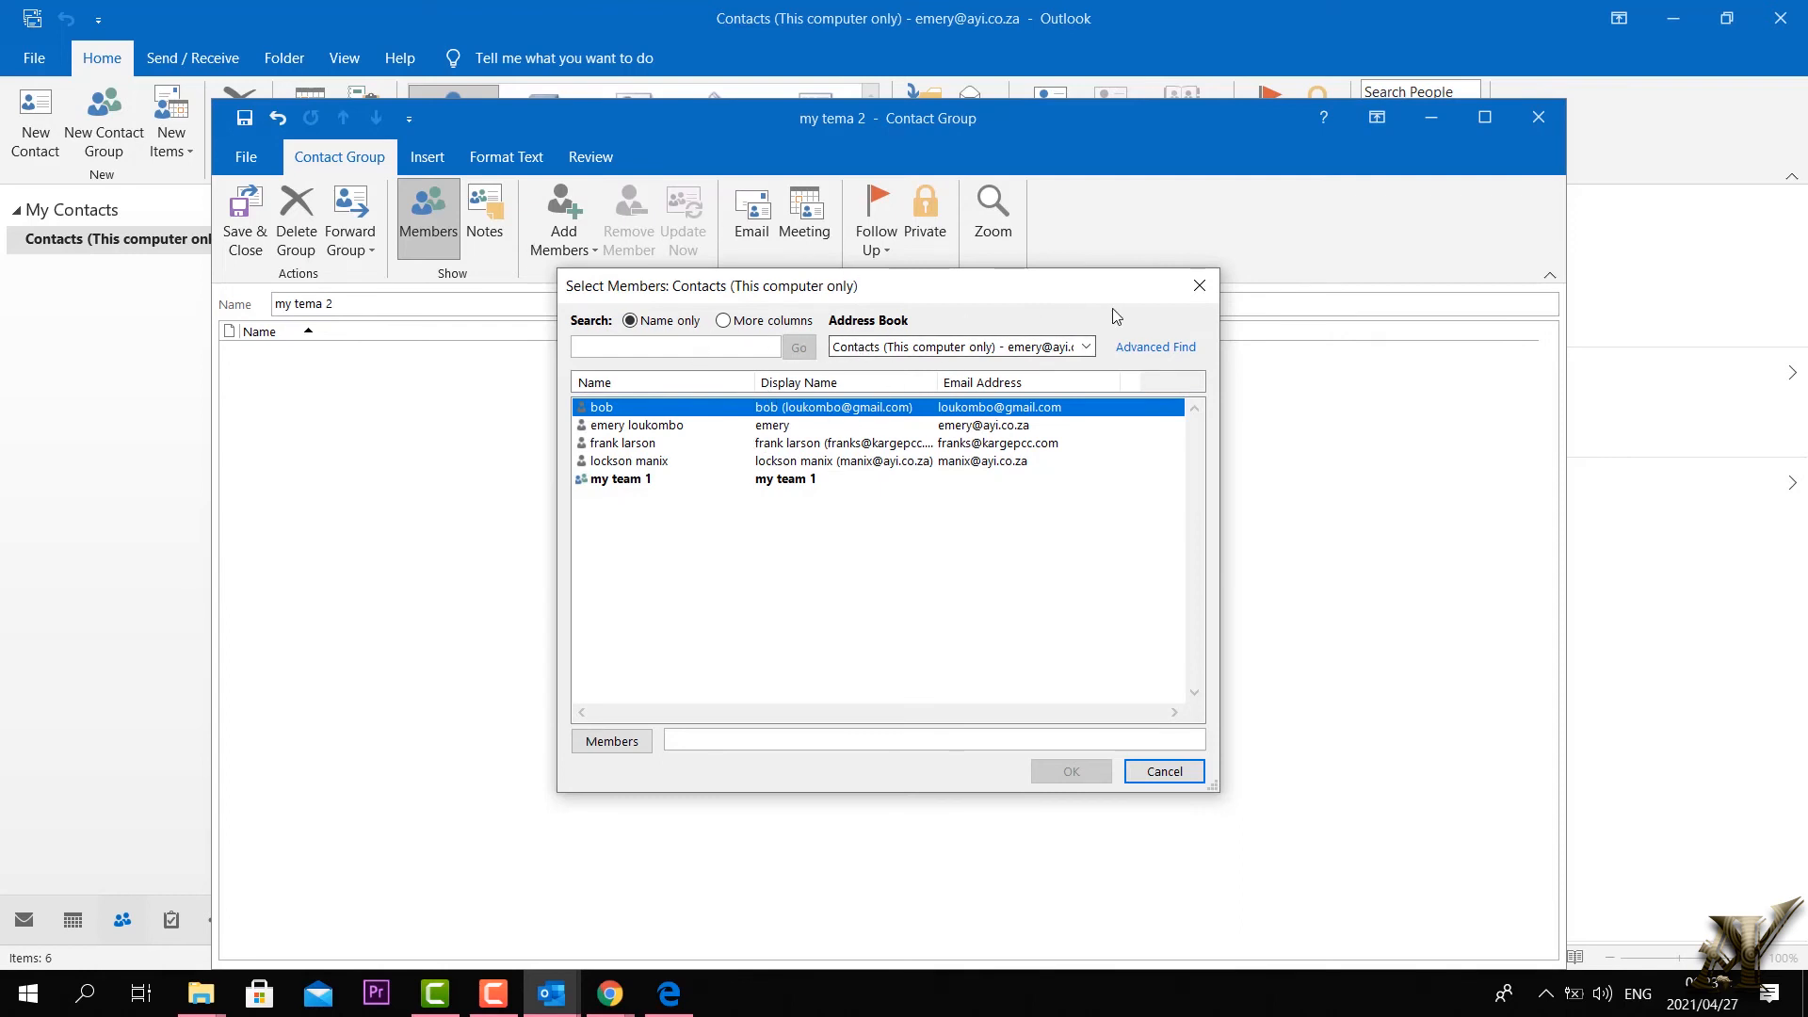
pyautogui.click(1200, 286)
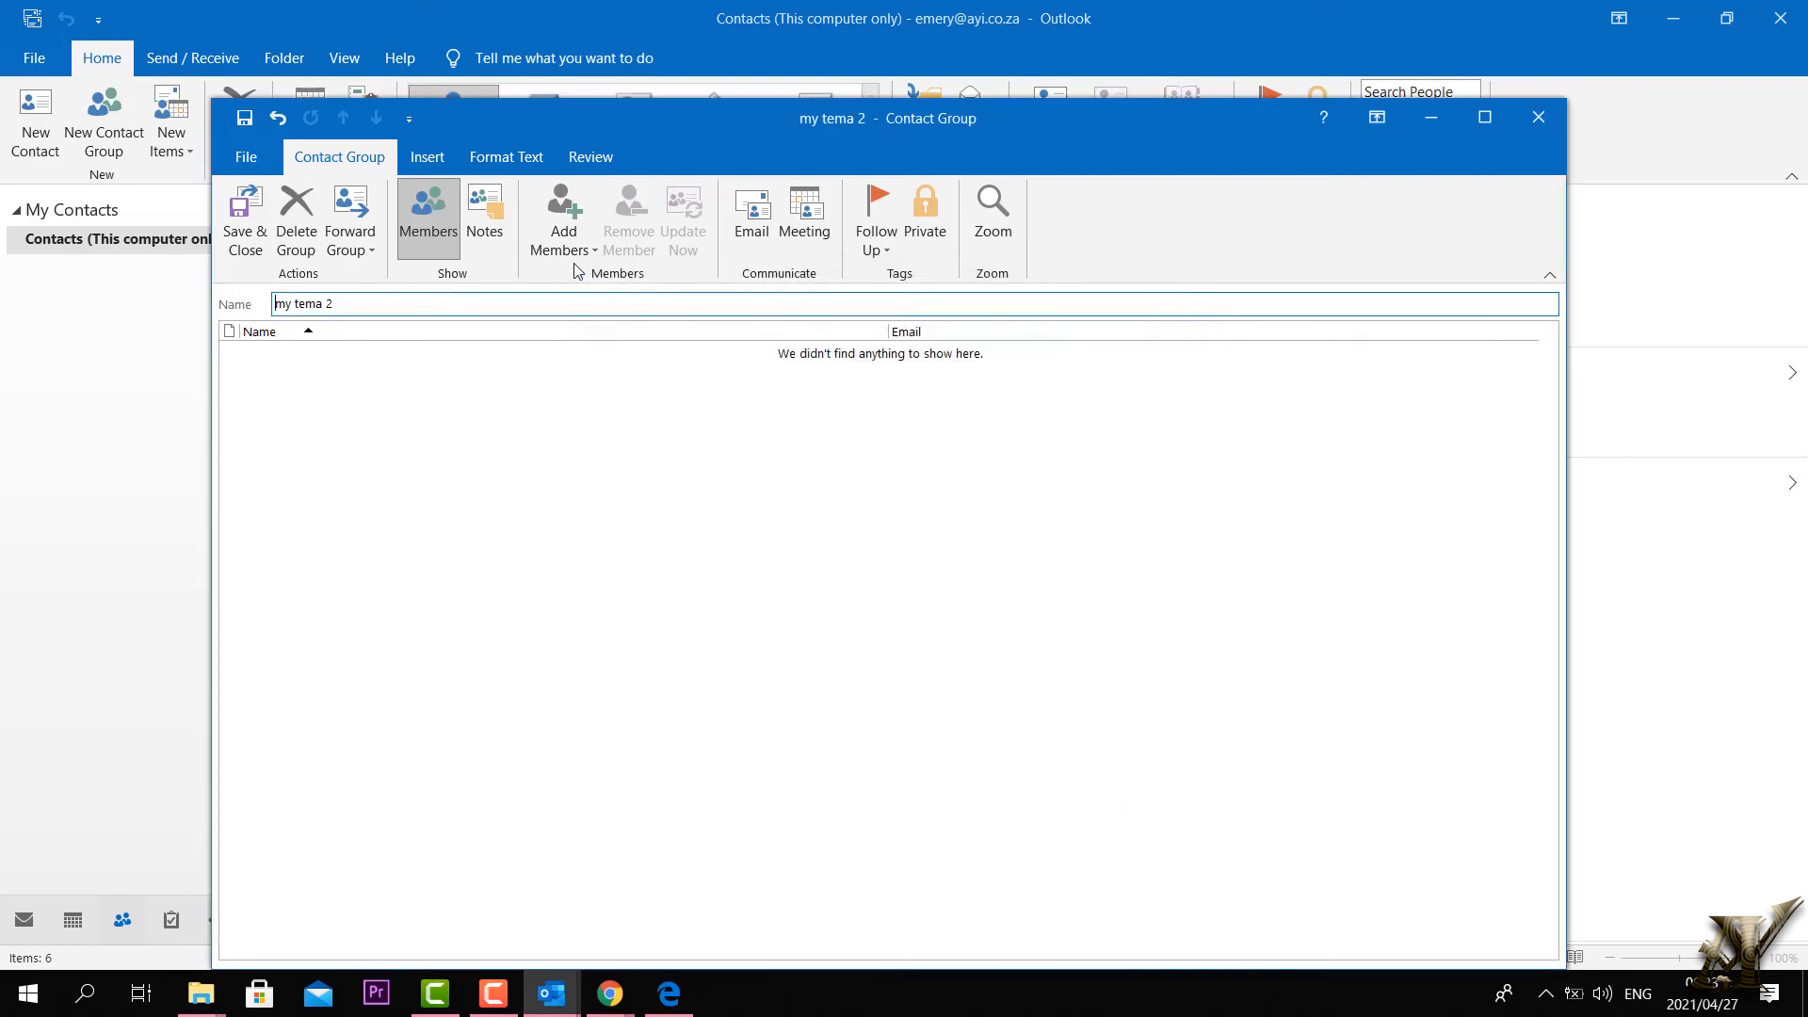
pyautogui.click(596, 249)
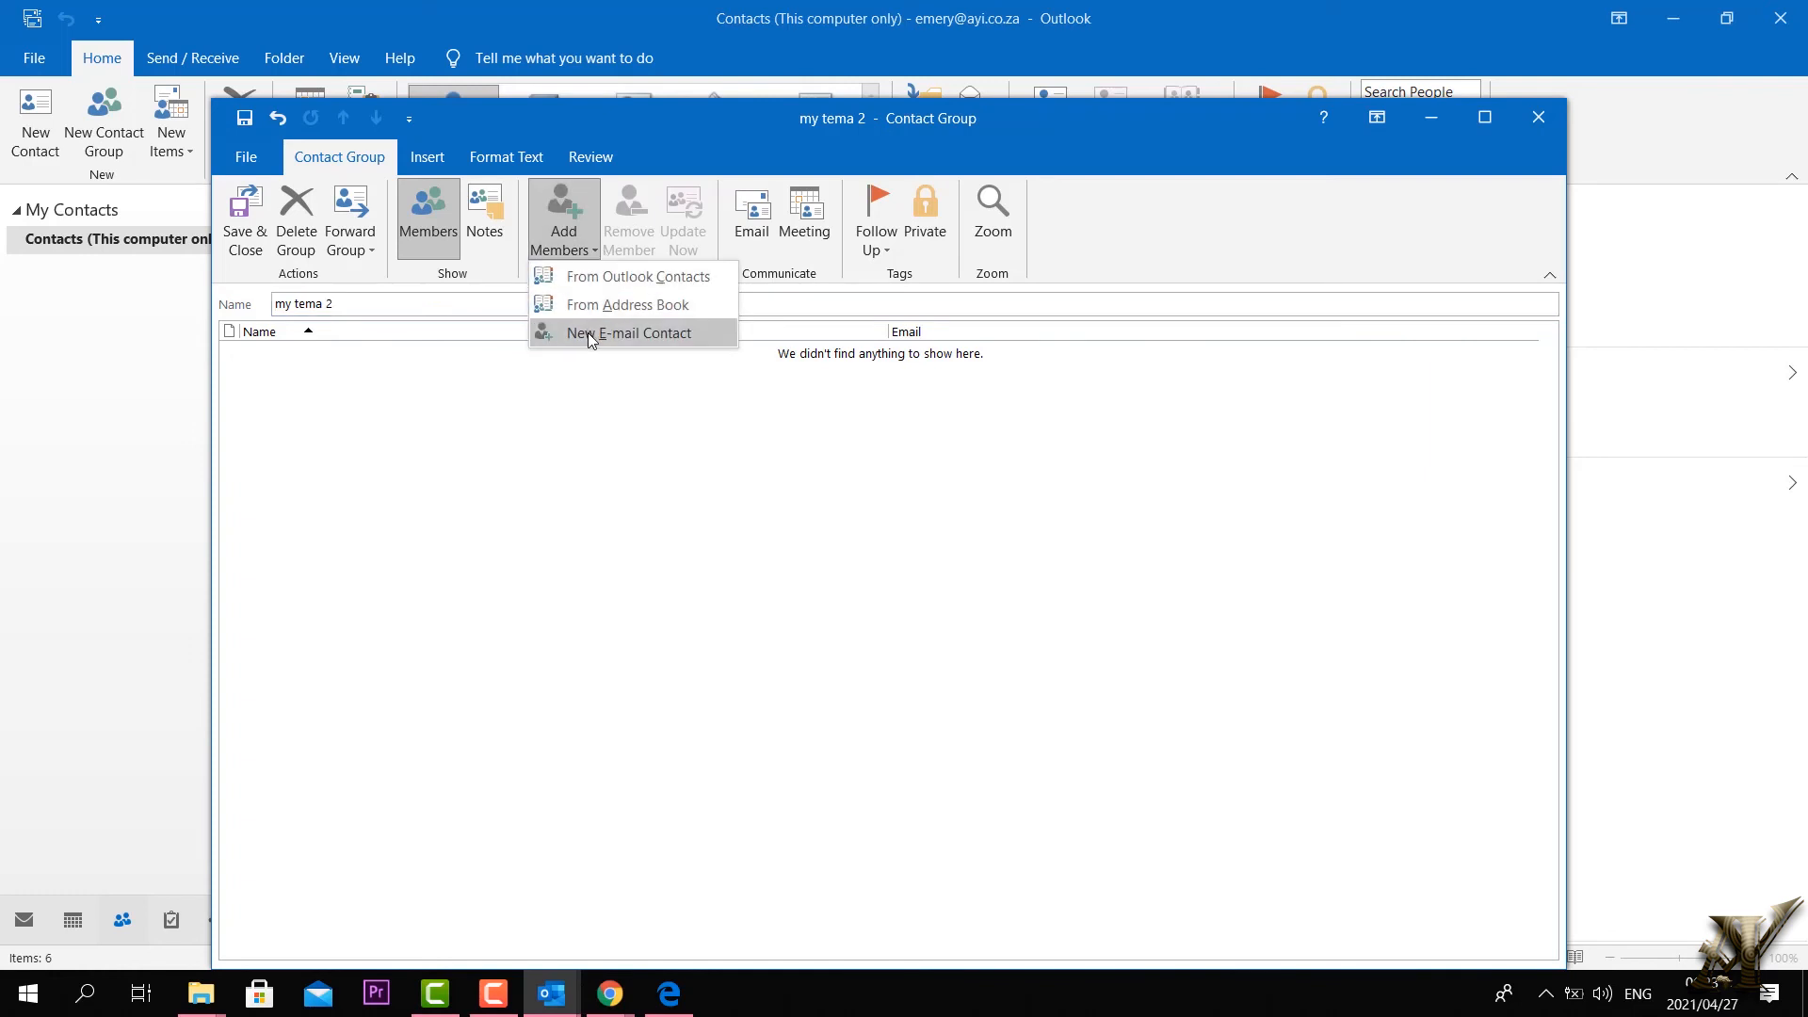
pyautogui.click(629, 334)
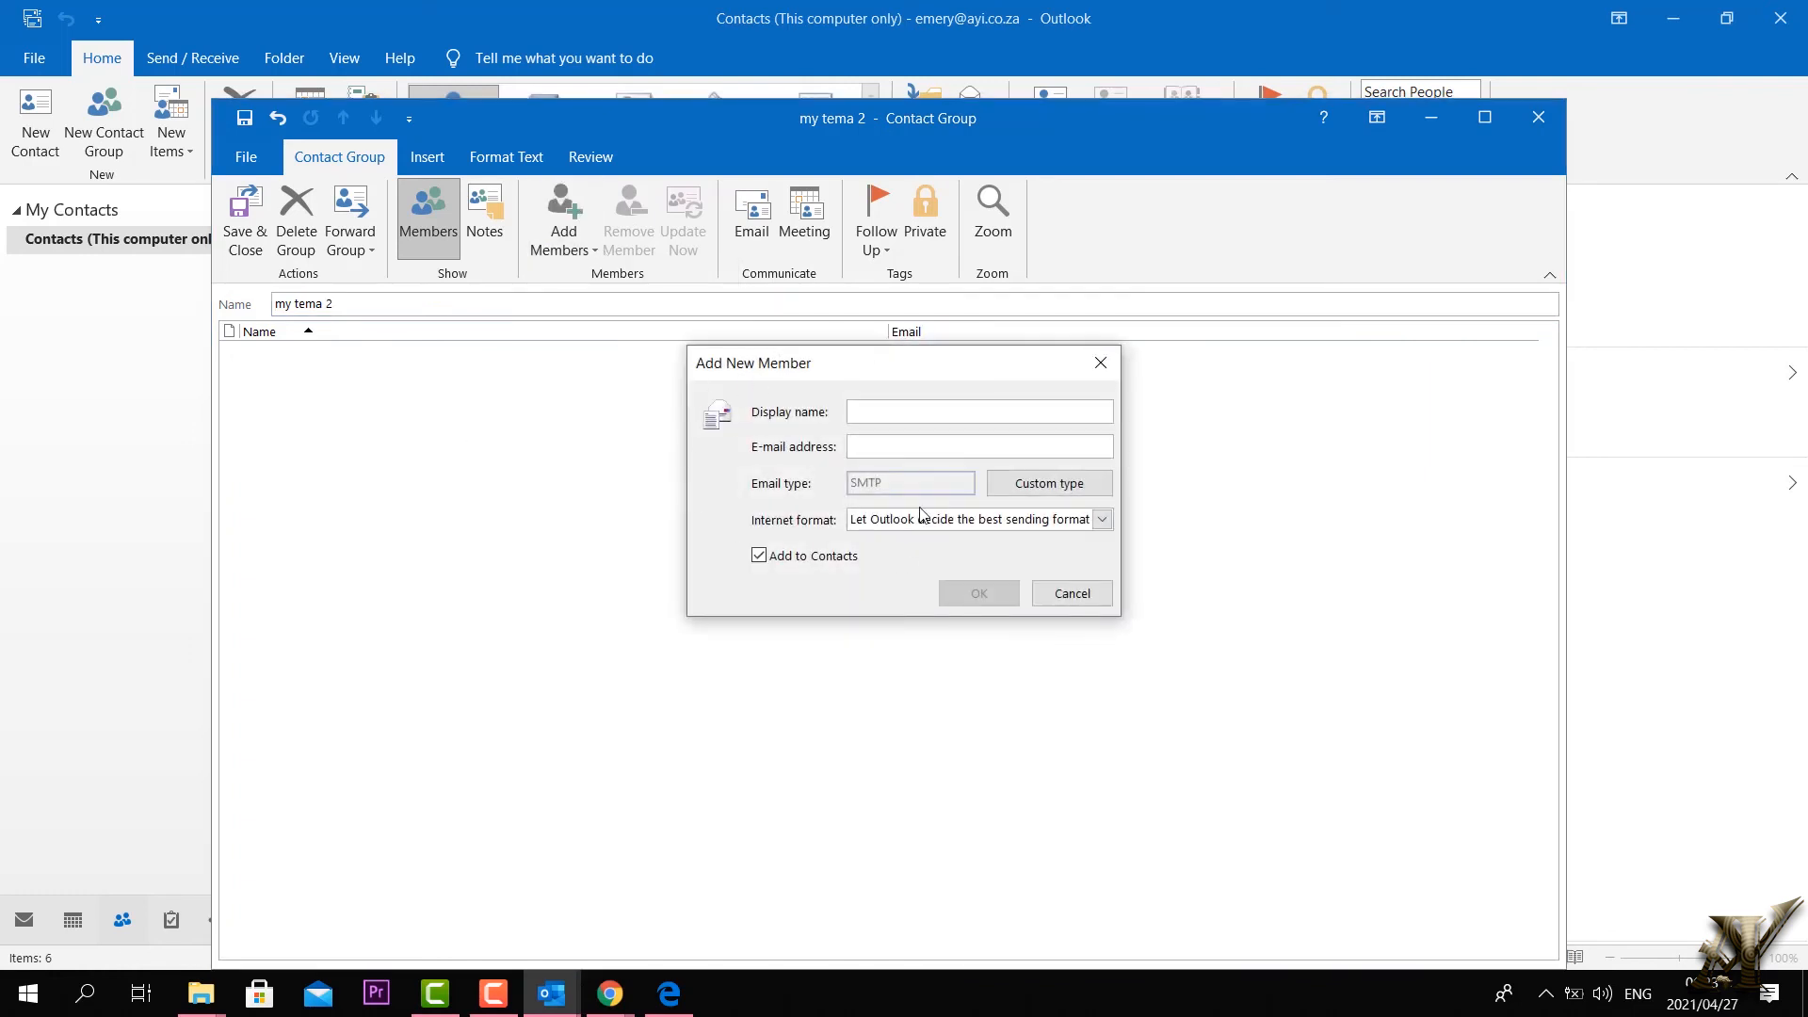
pyautogui.click(1101, 363)
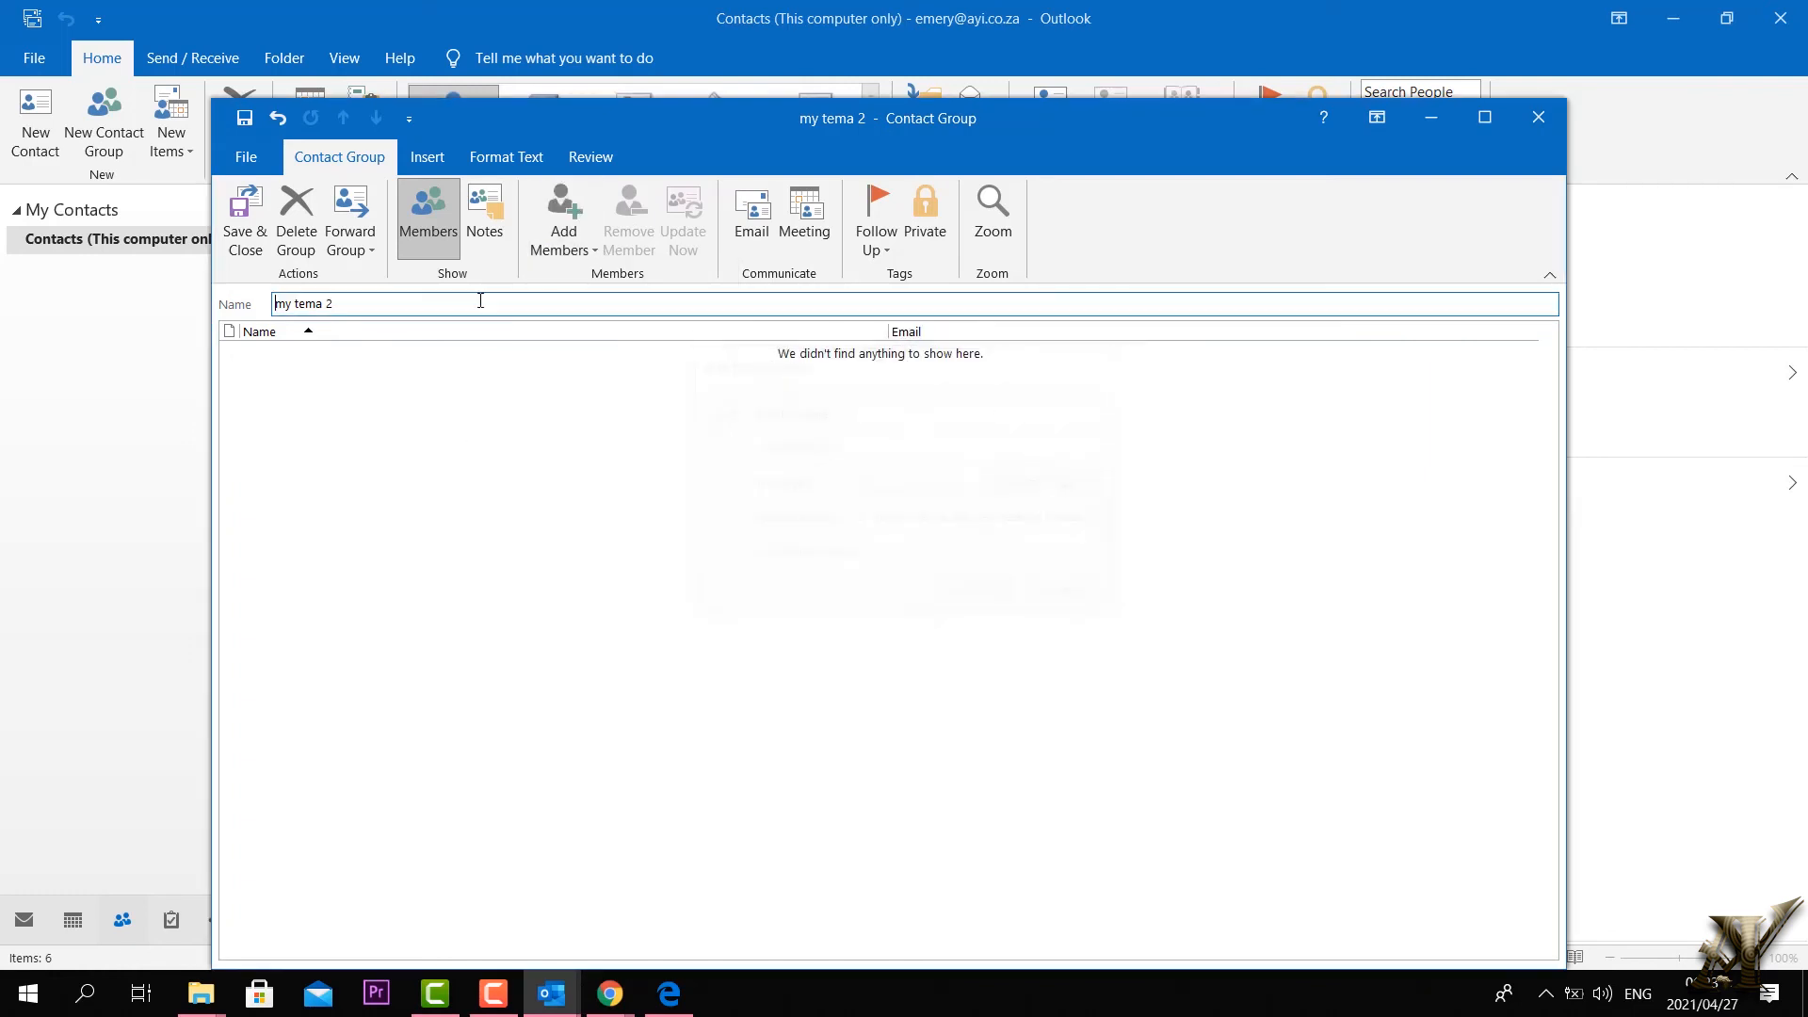
pyautogui.click(236, 230)
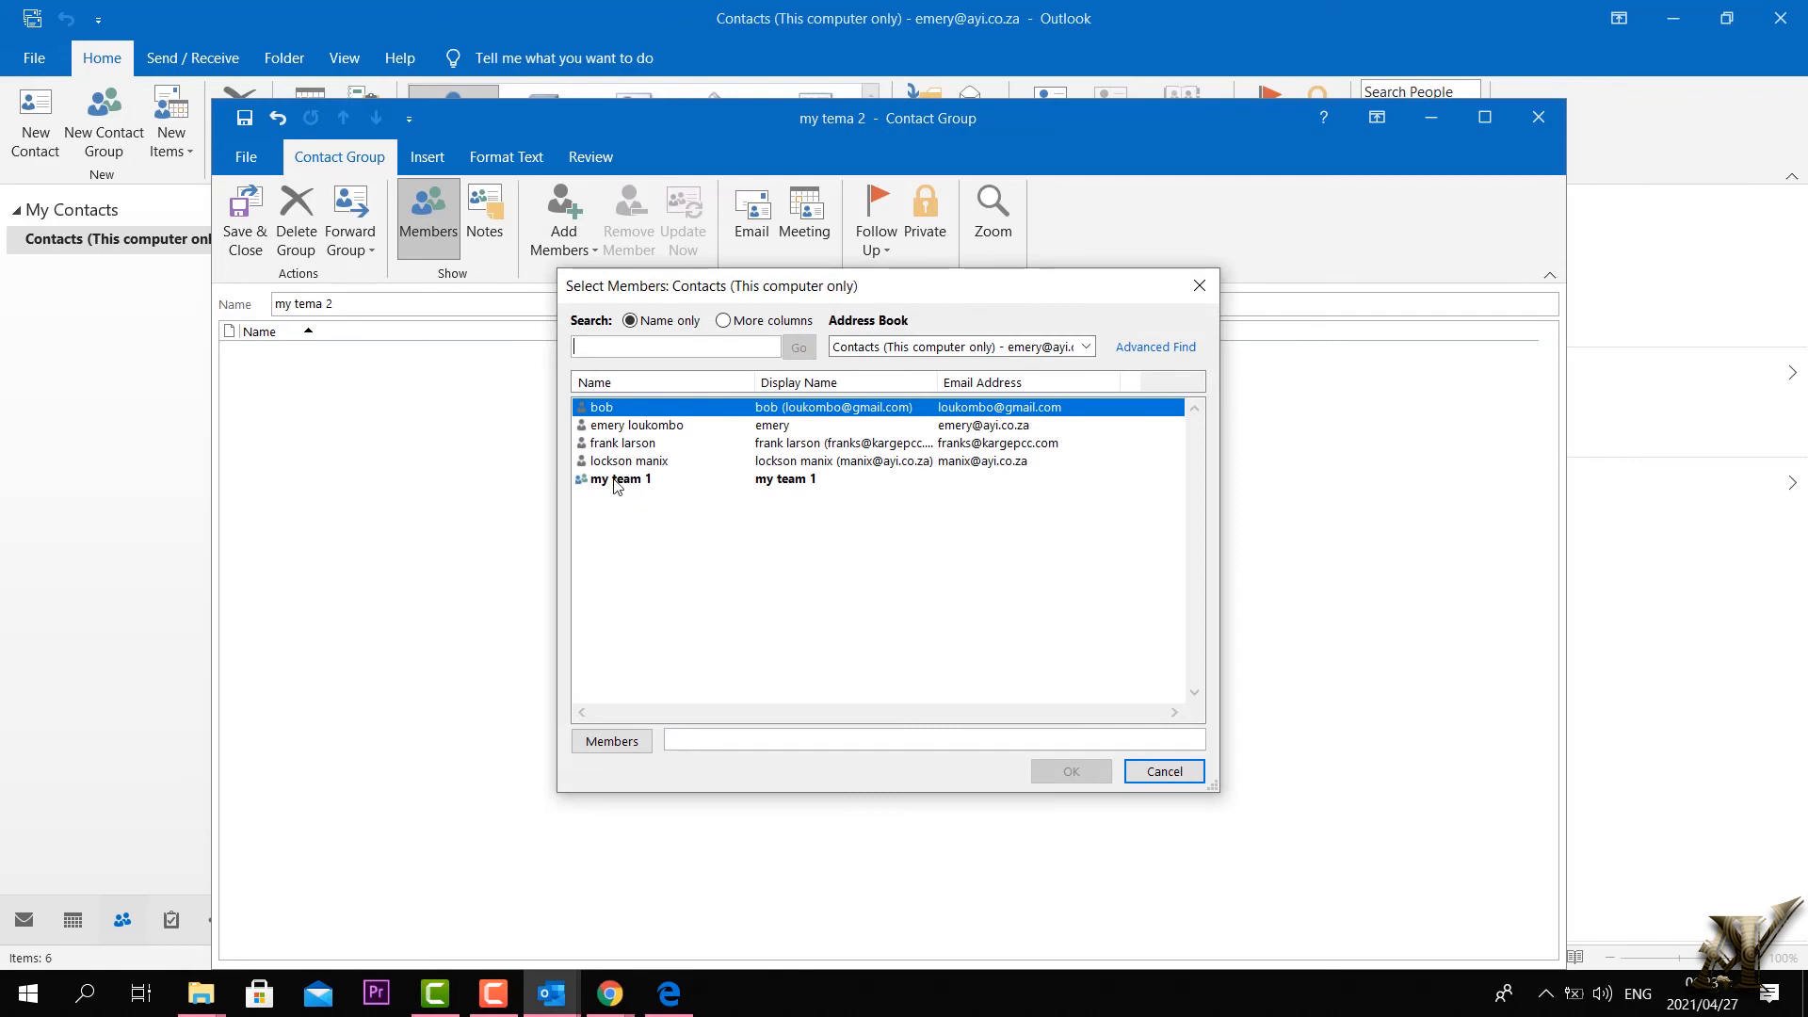
# Step: Add three contacts as members of my tema 2, save the group, then switch to Mail
pyautogui.click(624, 444)
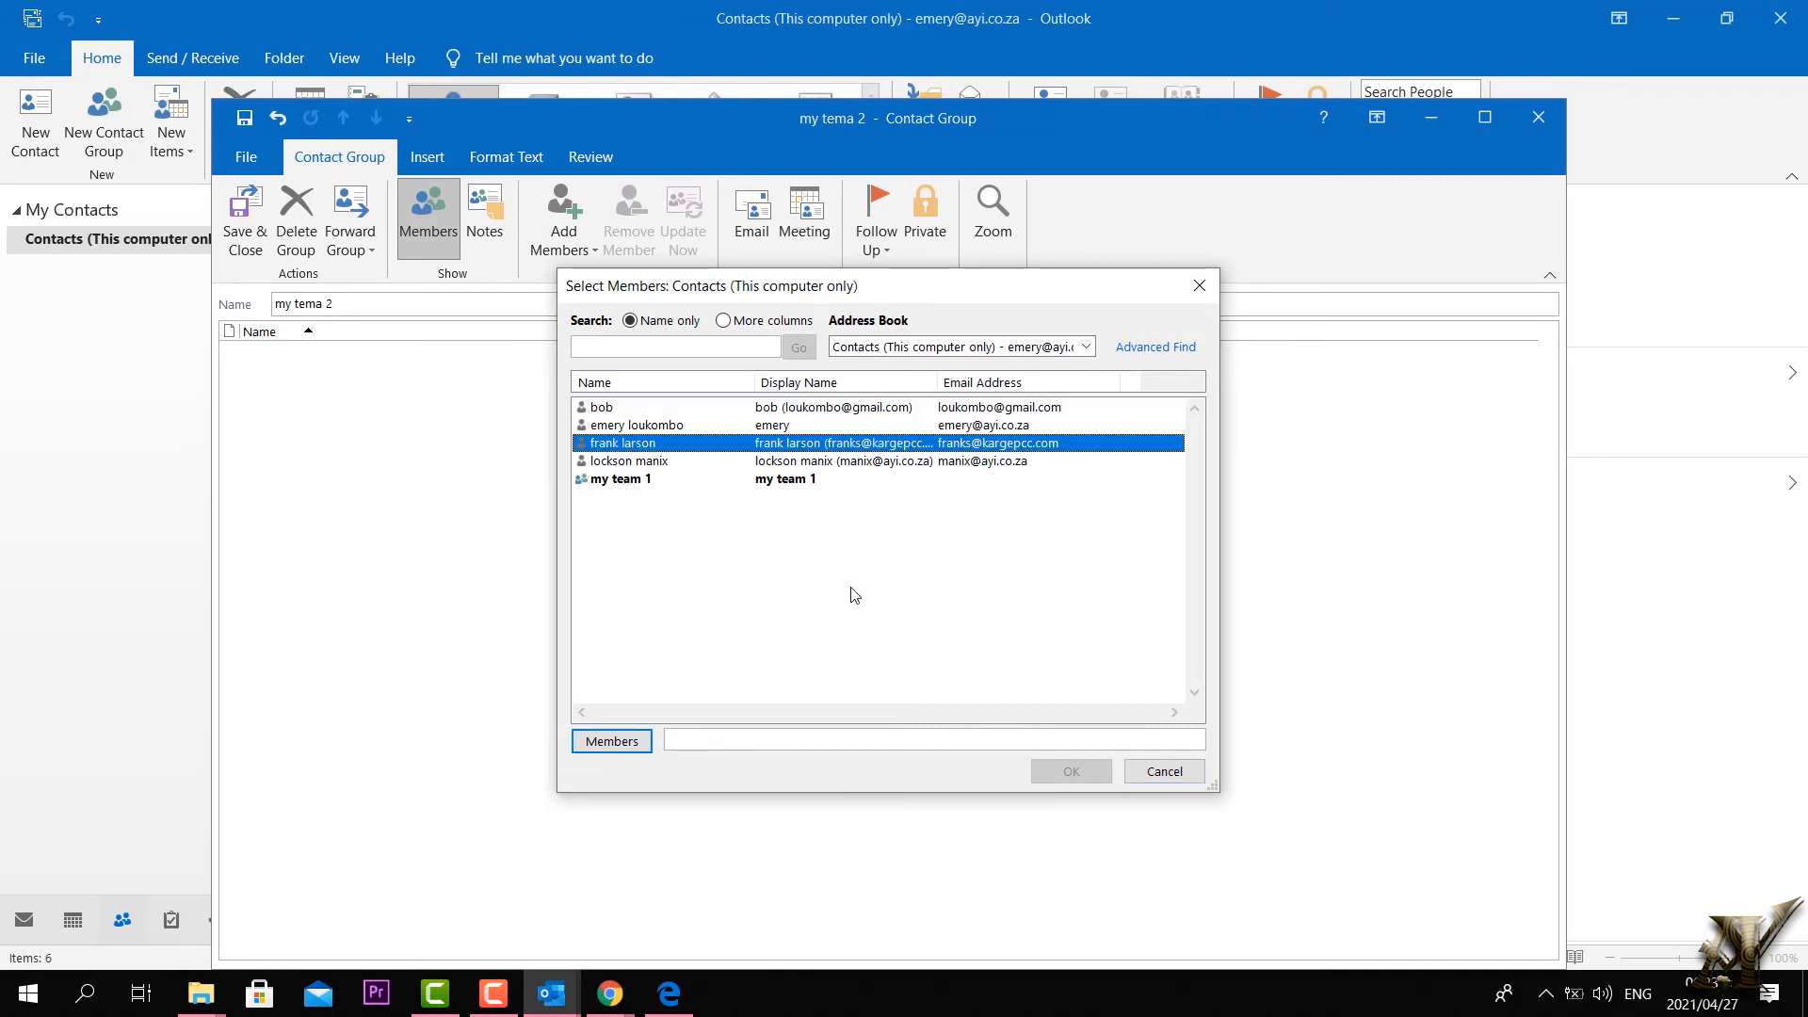
pyautogui.click(641, 750)
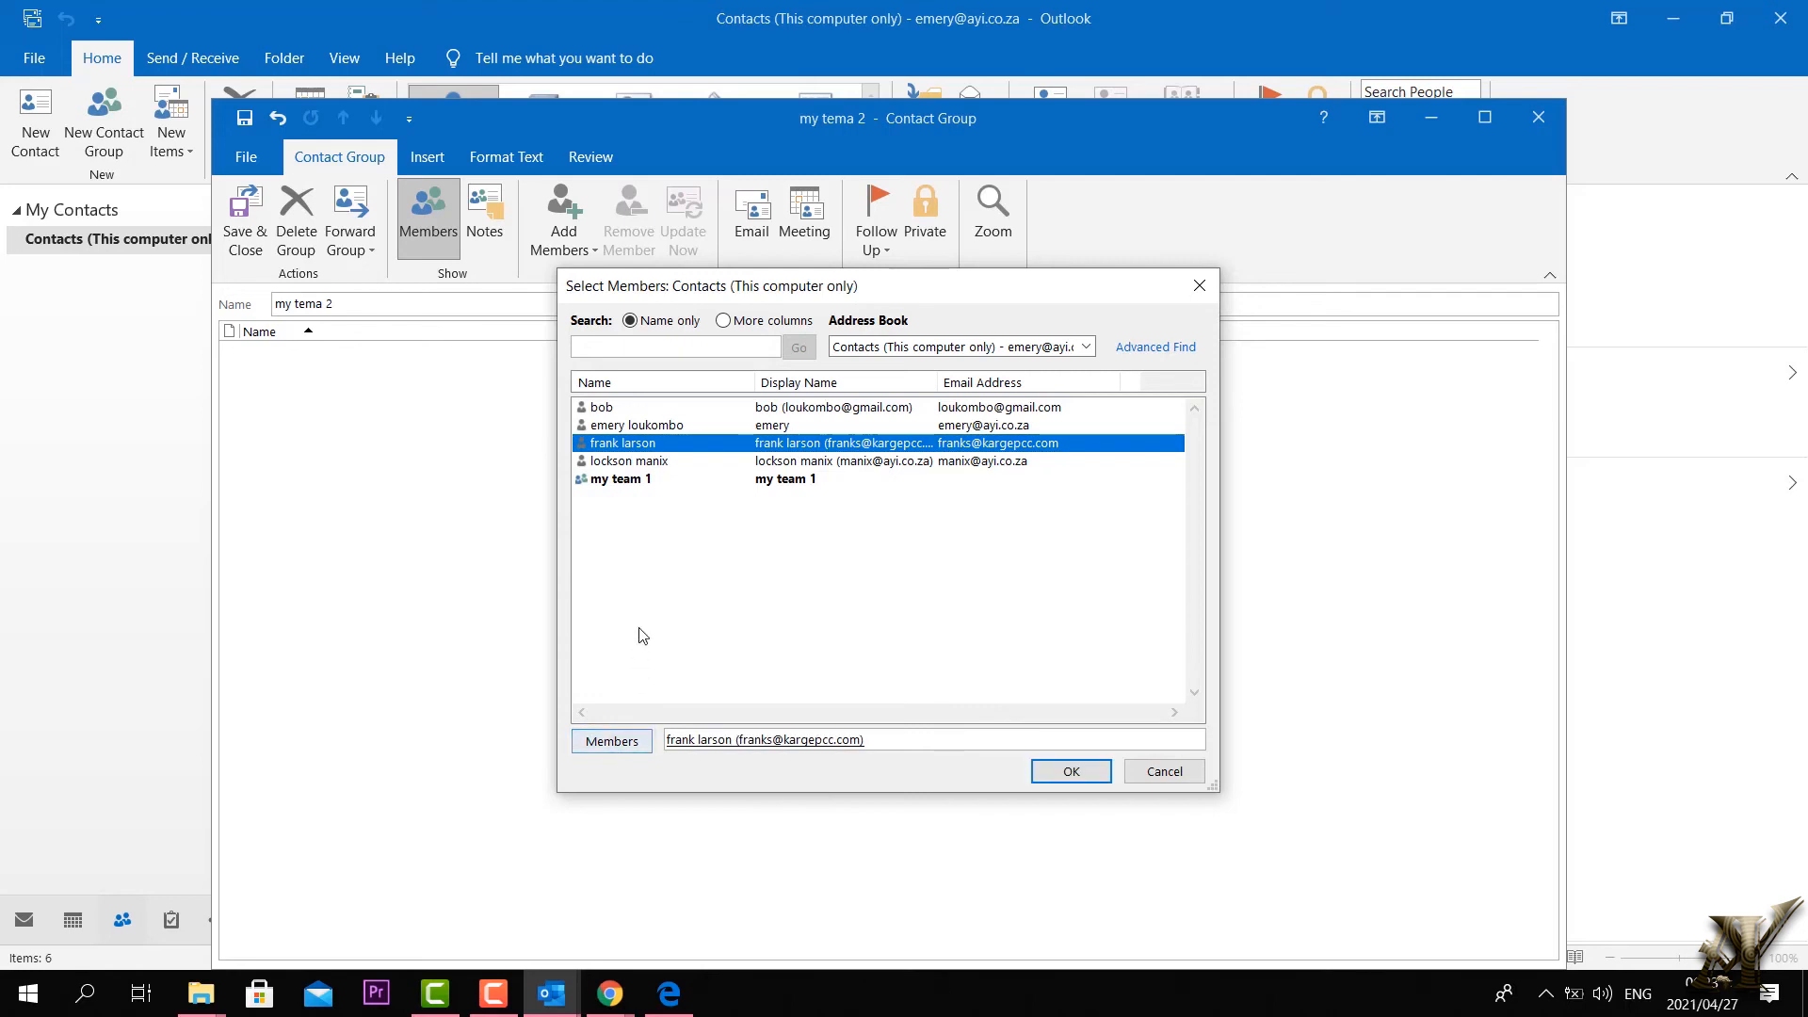
pyautogui.click(611, 427)
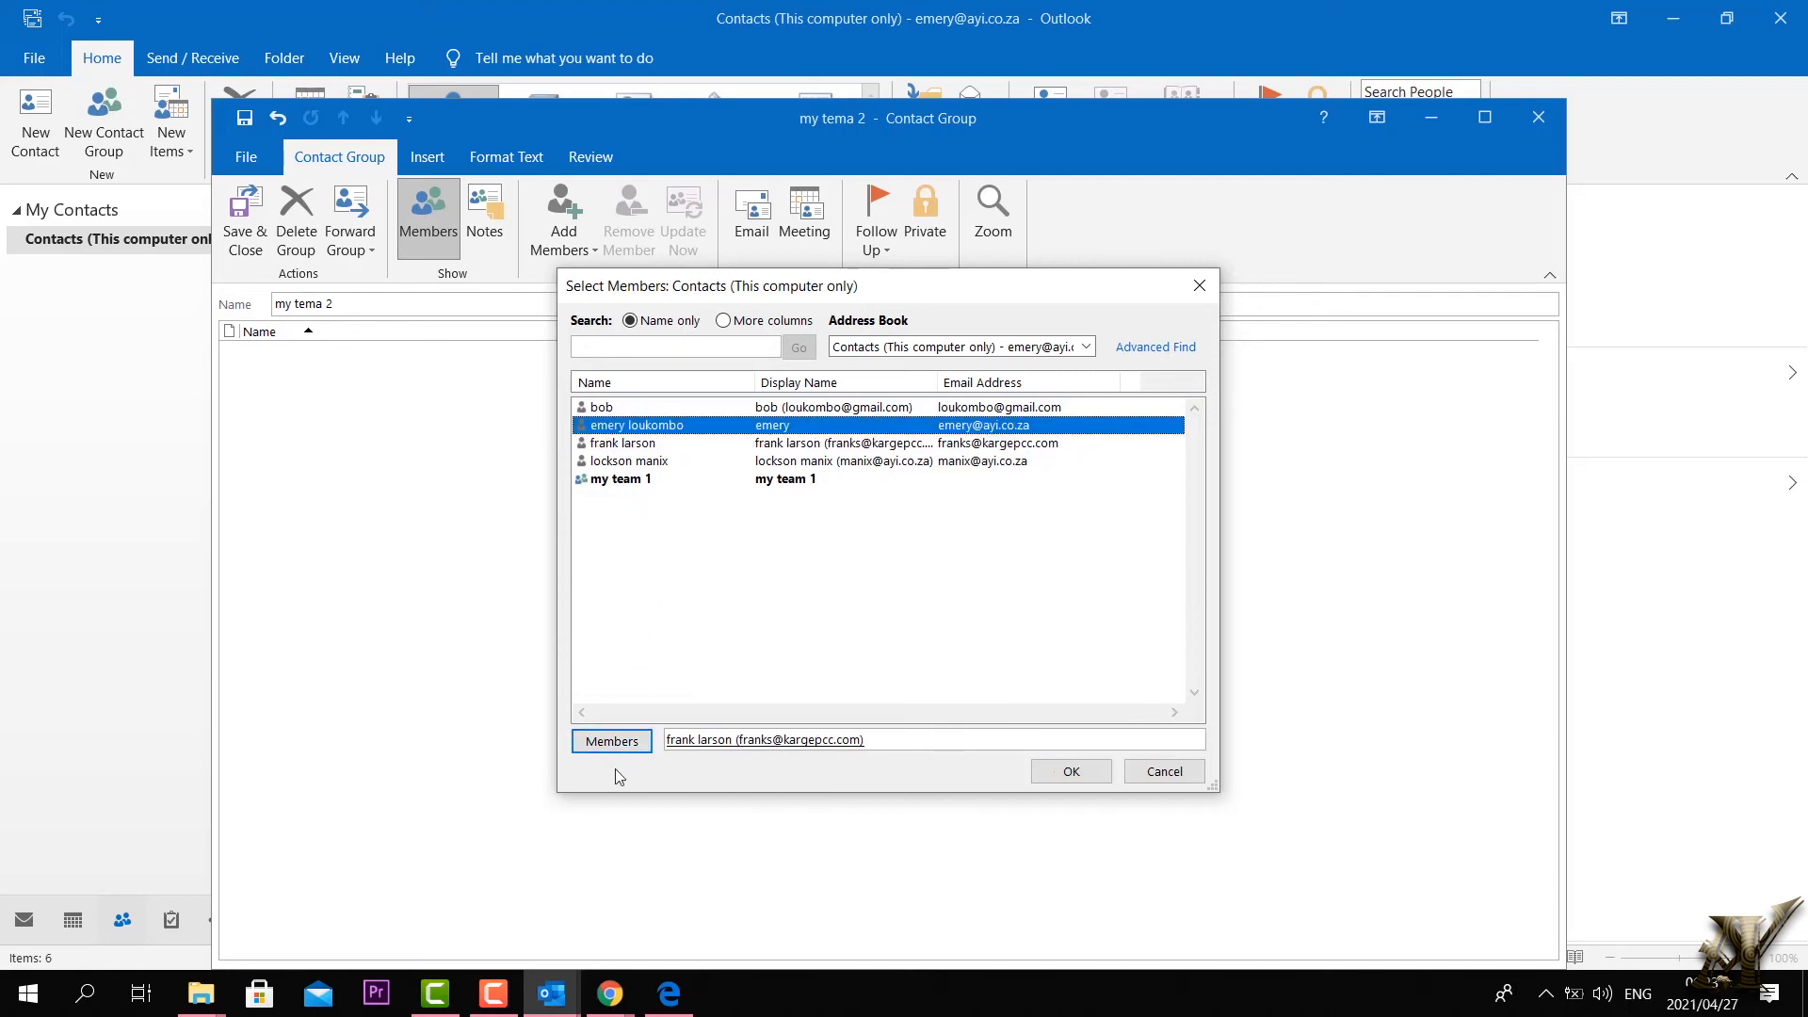
pyautogui.click(604, 741)
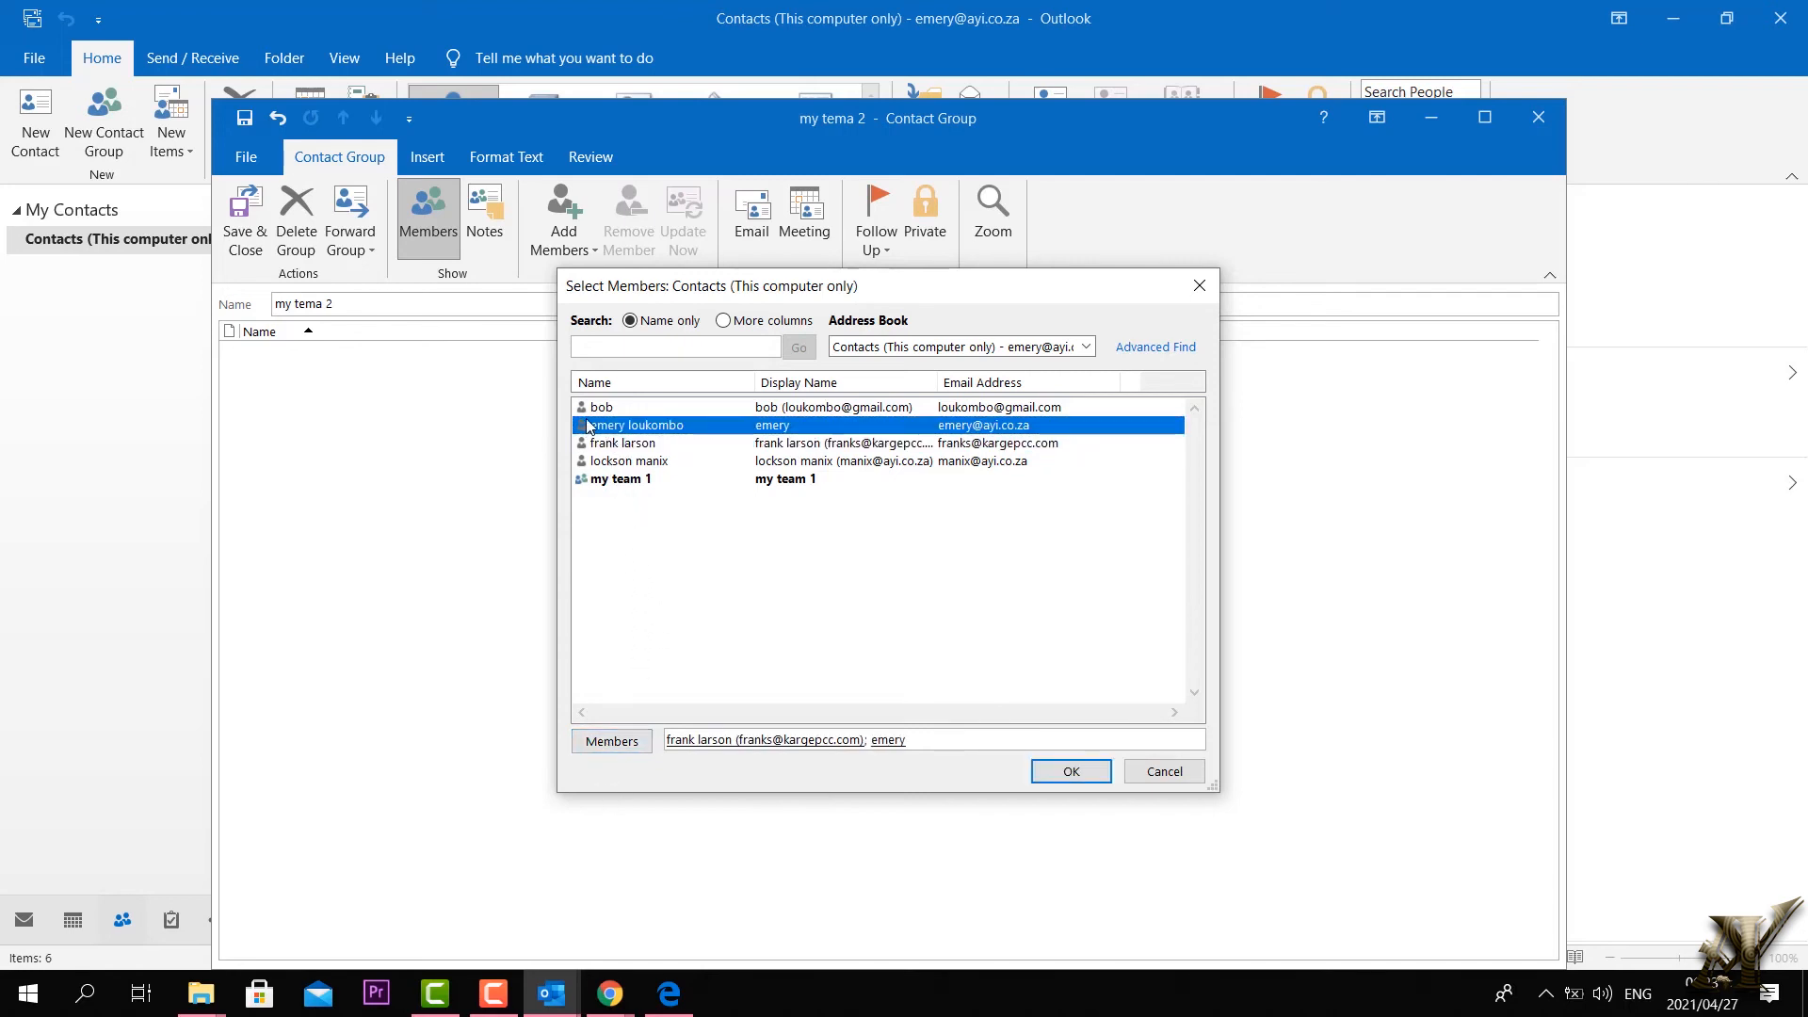
pyautogui.click(592, 413)
pyautogui.click(612, 742)
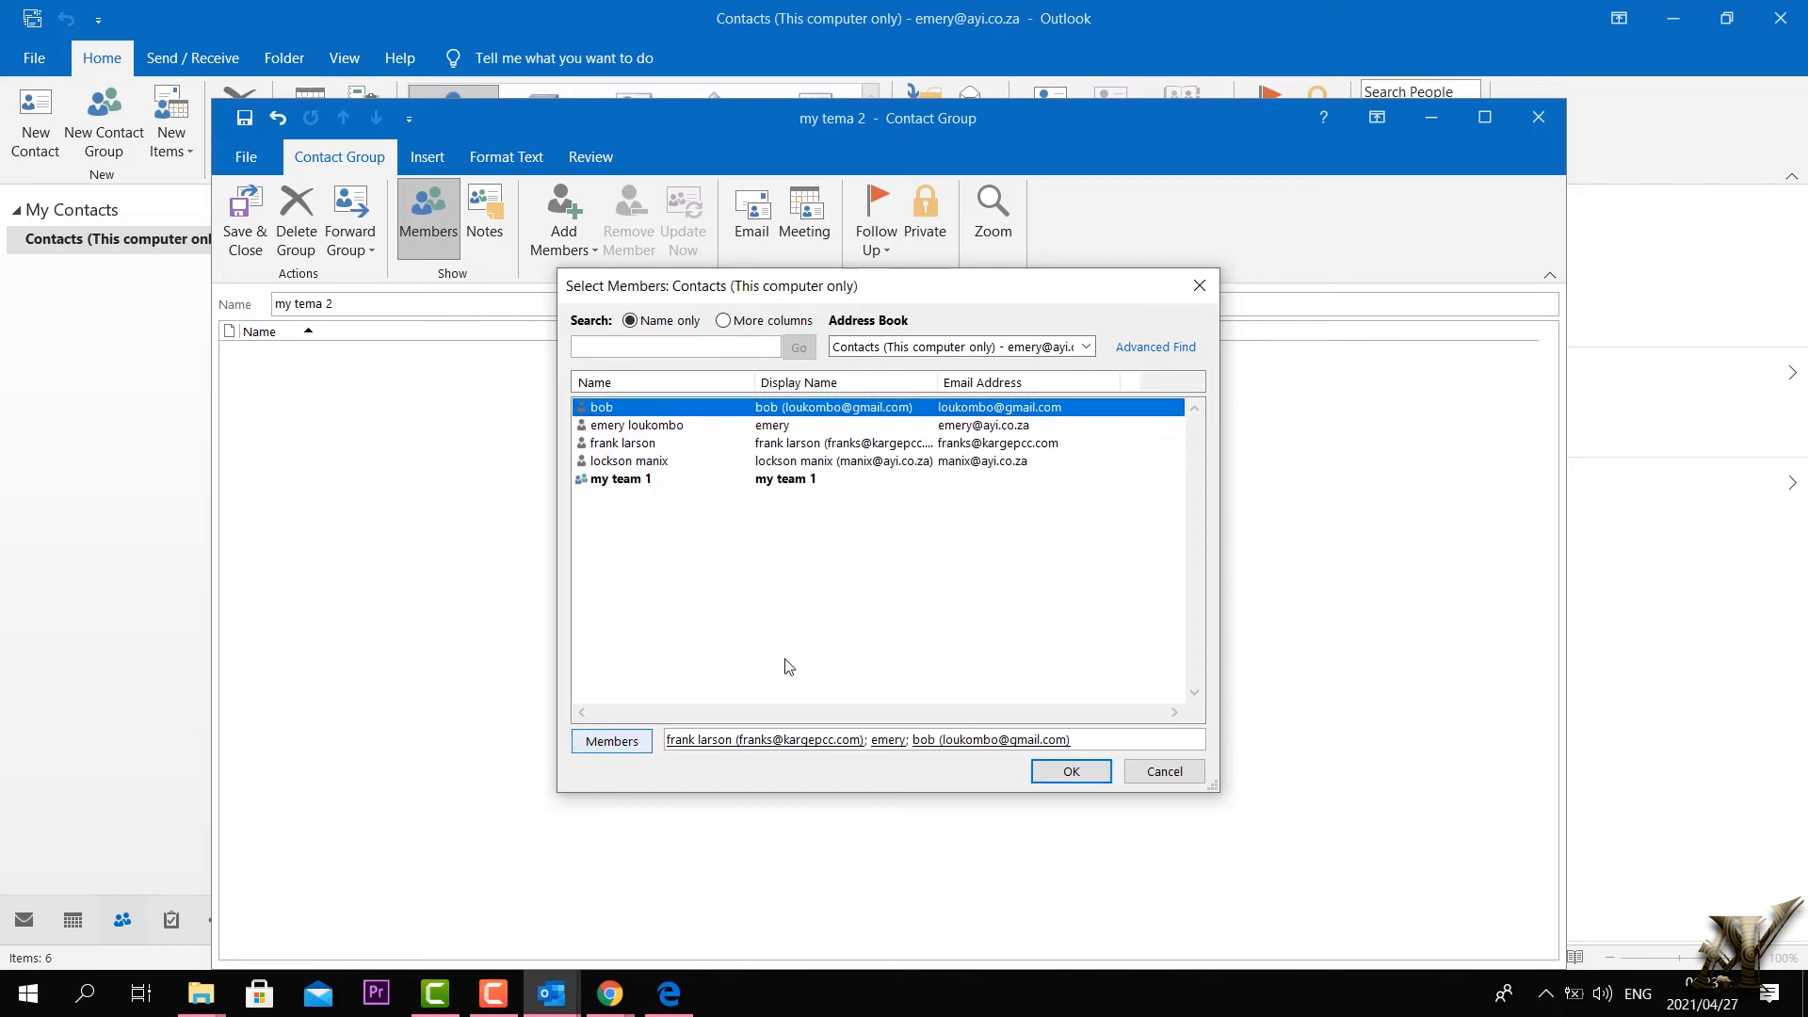
pyautogui.click(1071, 773)
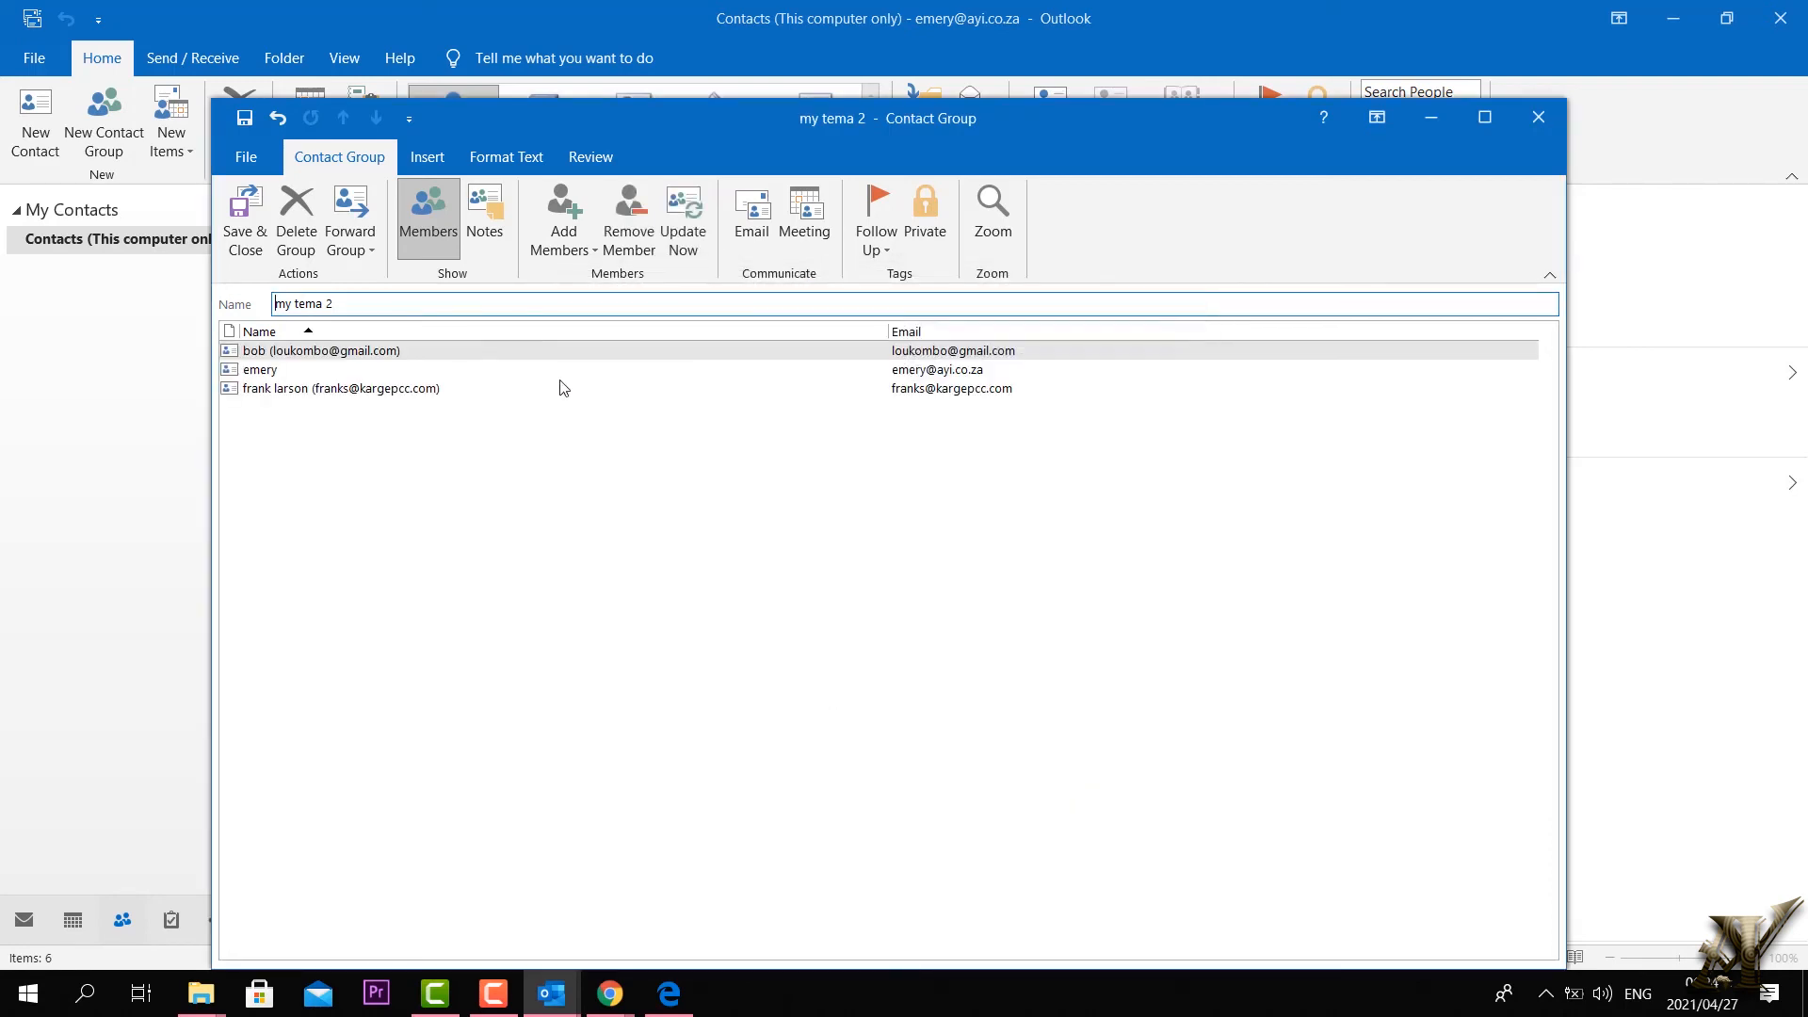
pyautogui.click(246, 233)
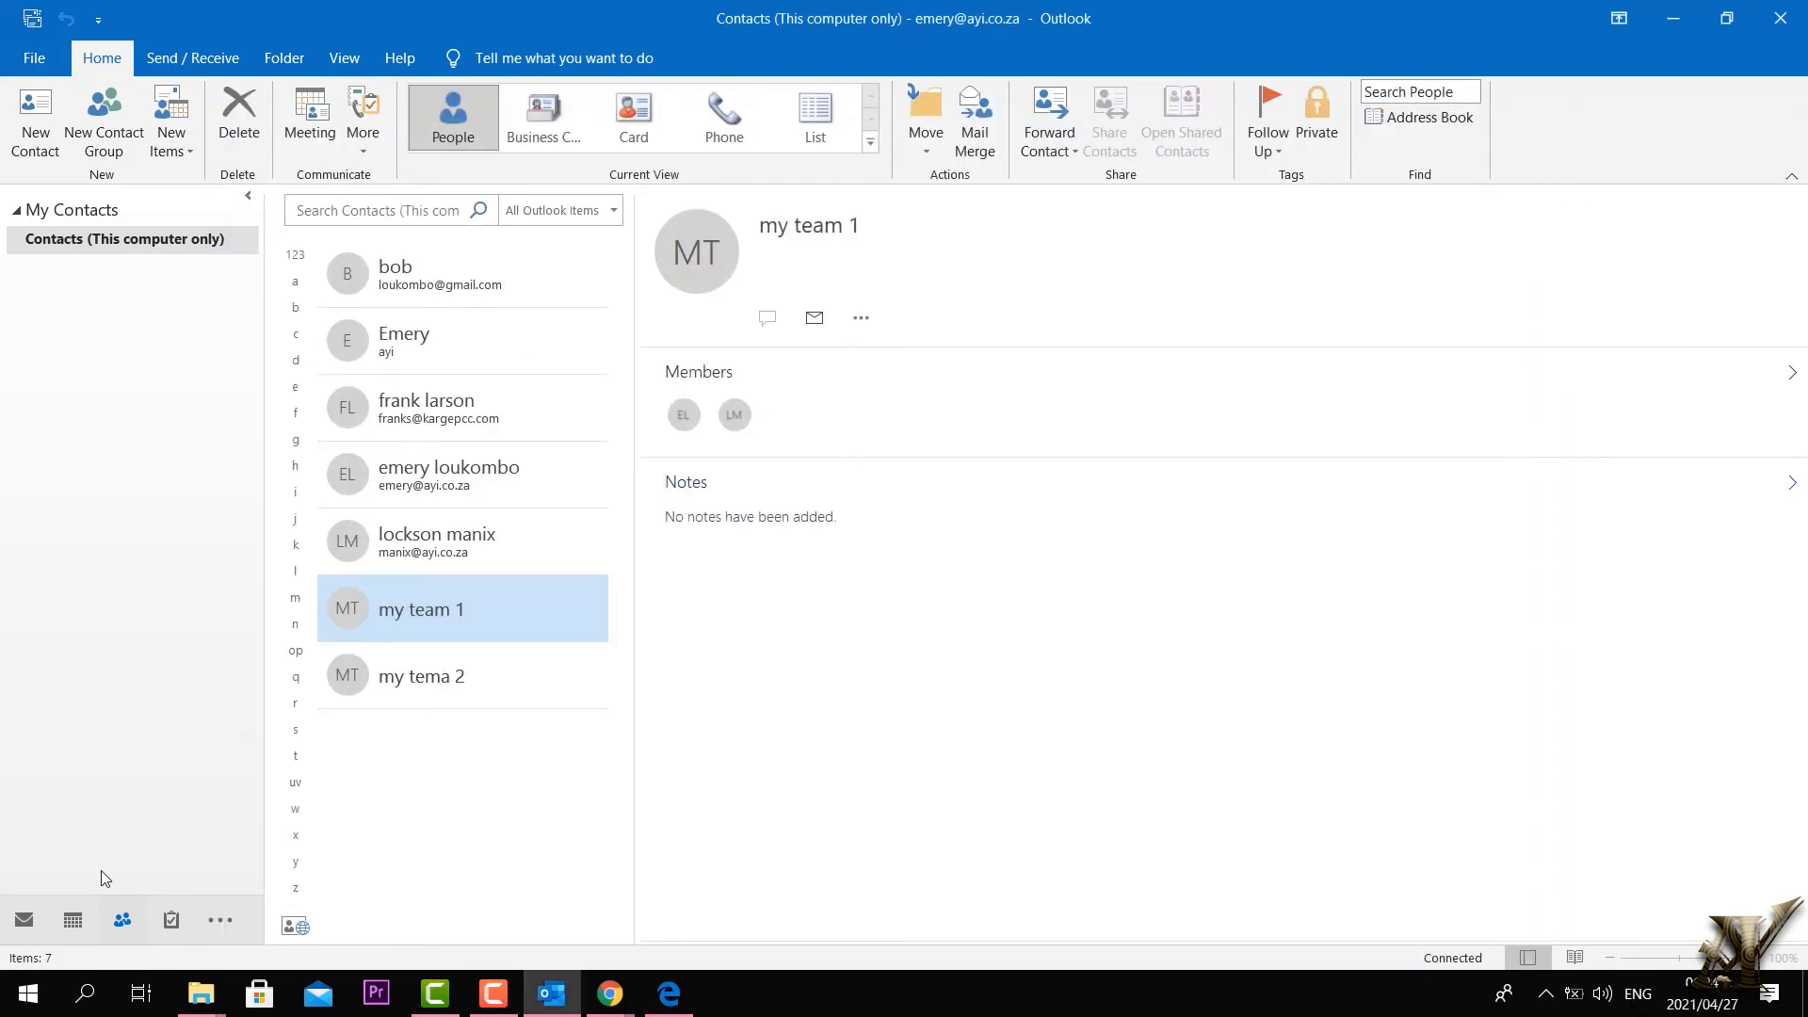
pyautogui.click(28, 917)
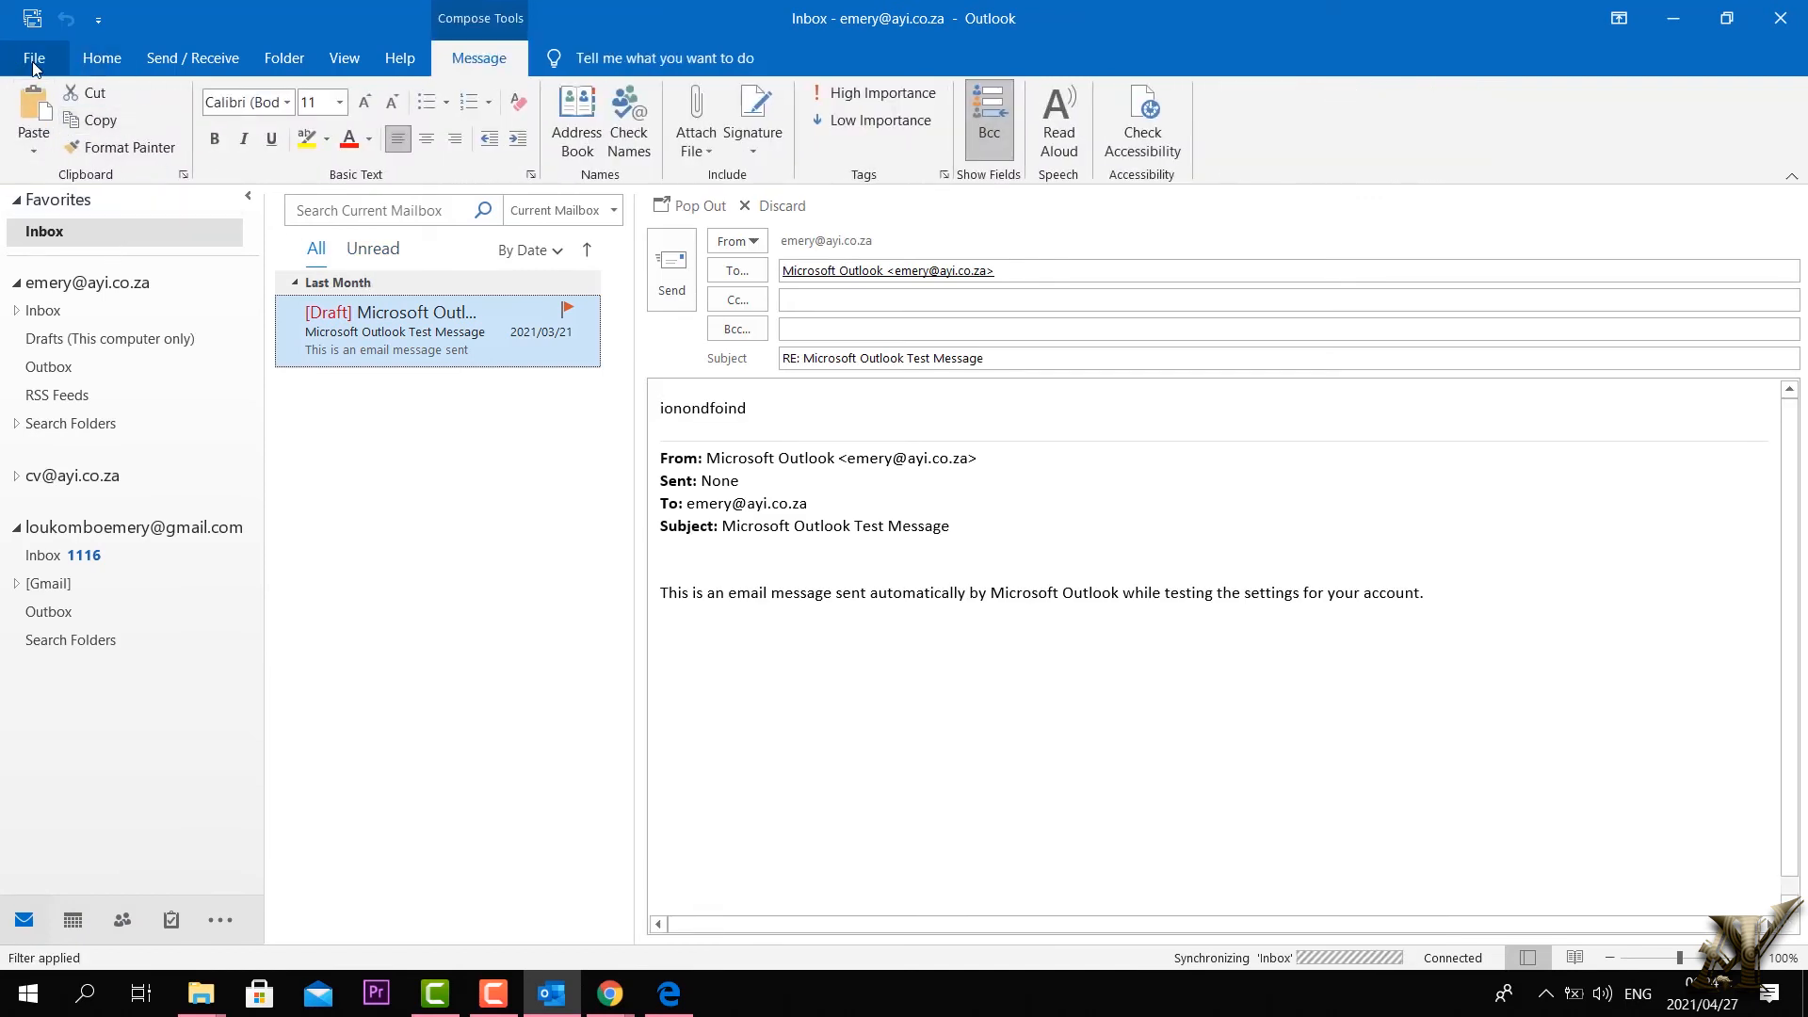
# Step: Start a new email and type a short line in its body
pyautogui.click(111, 69)
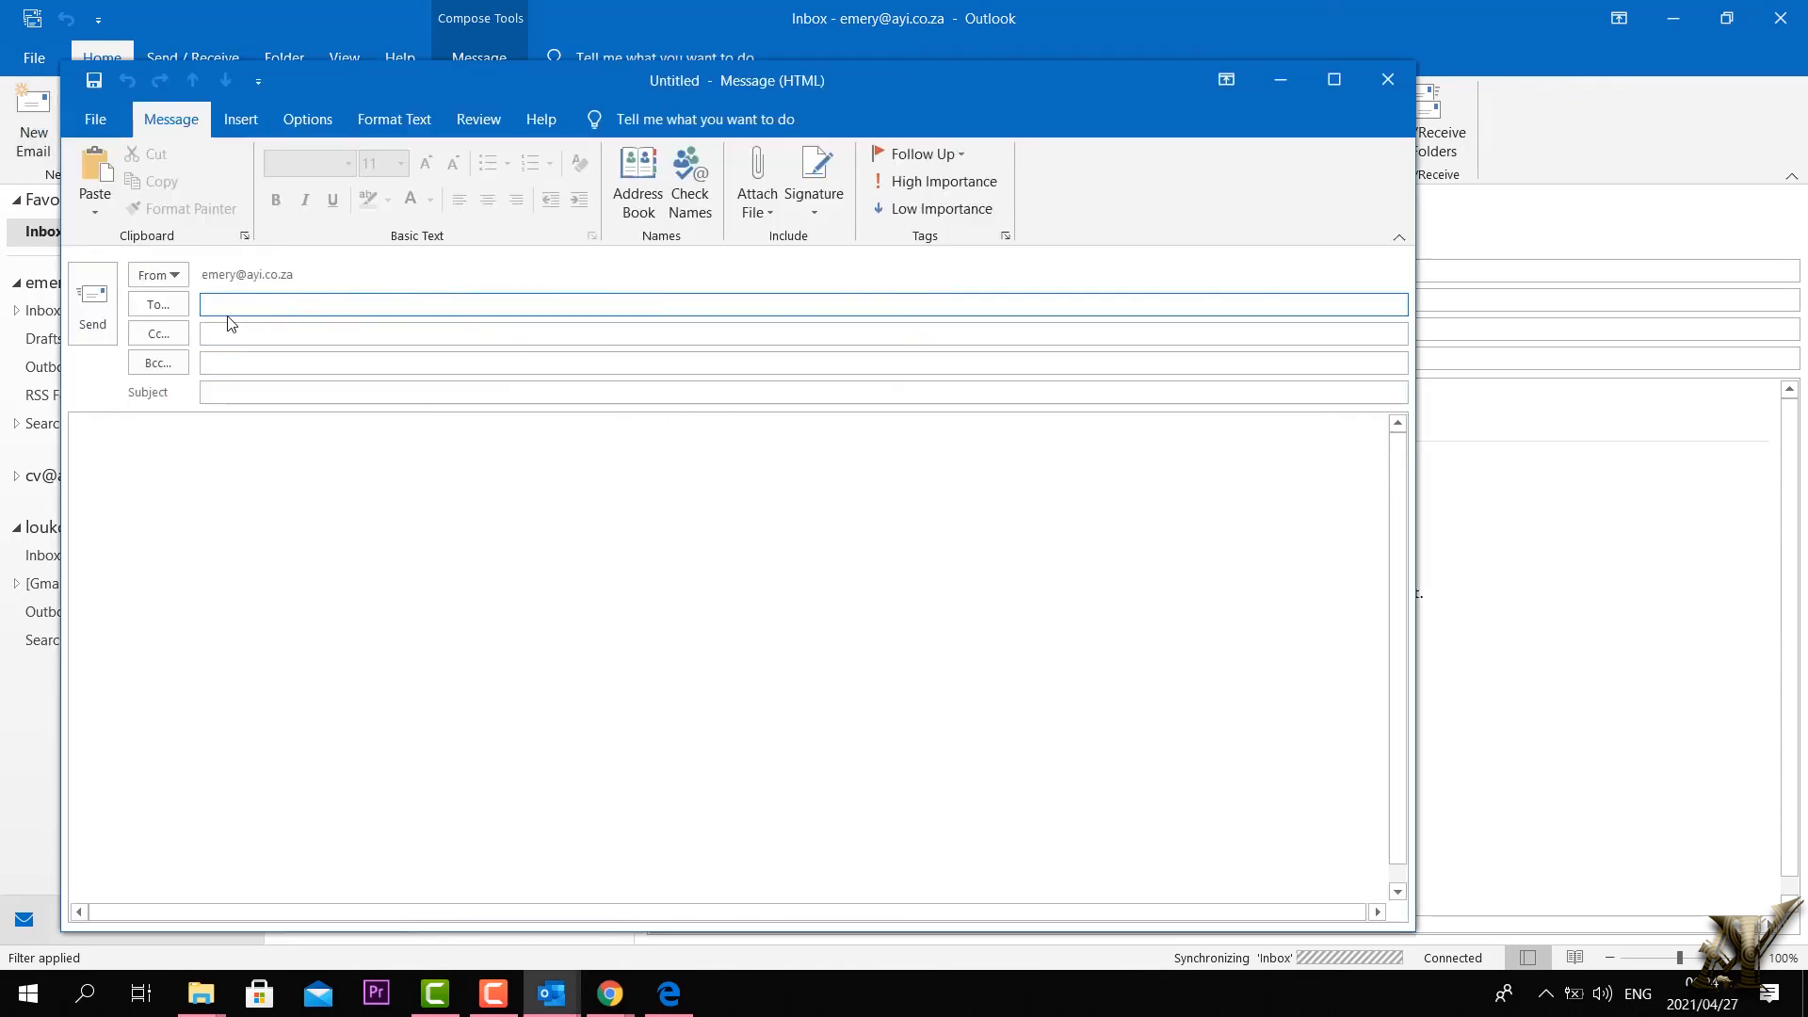
pyautogui.click(230, 448)
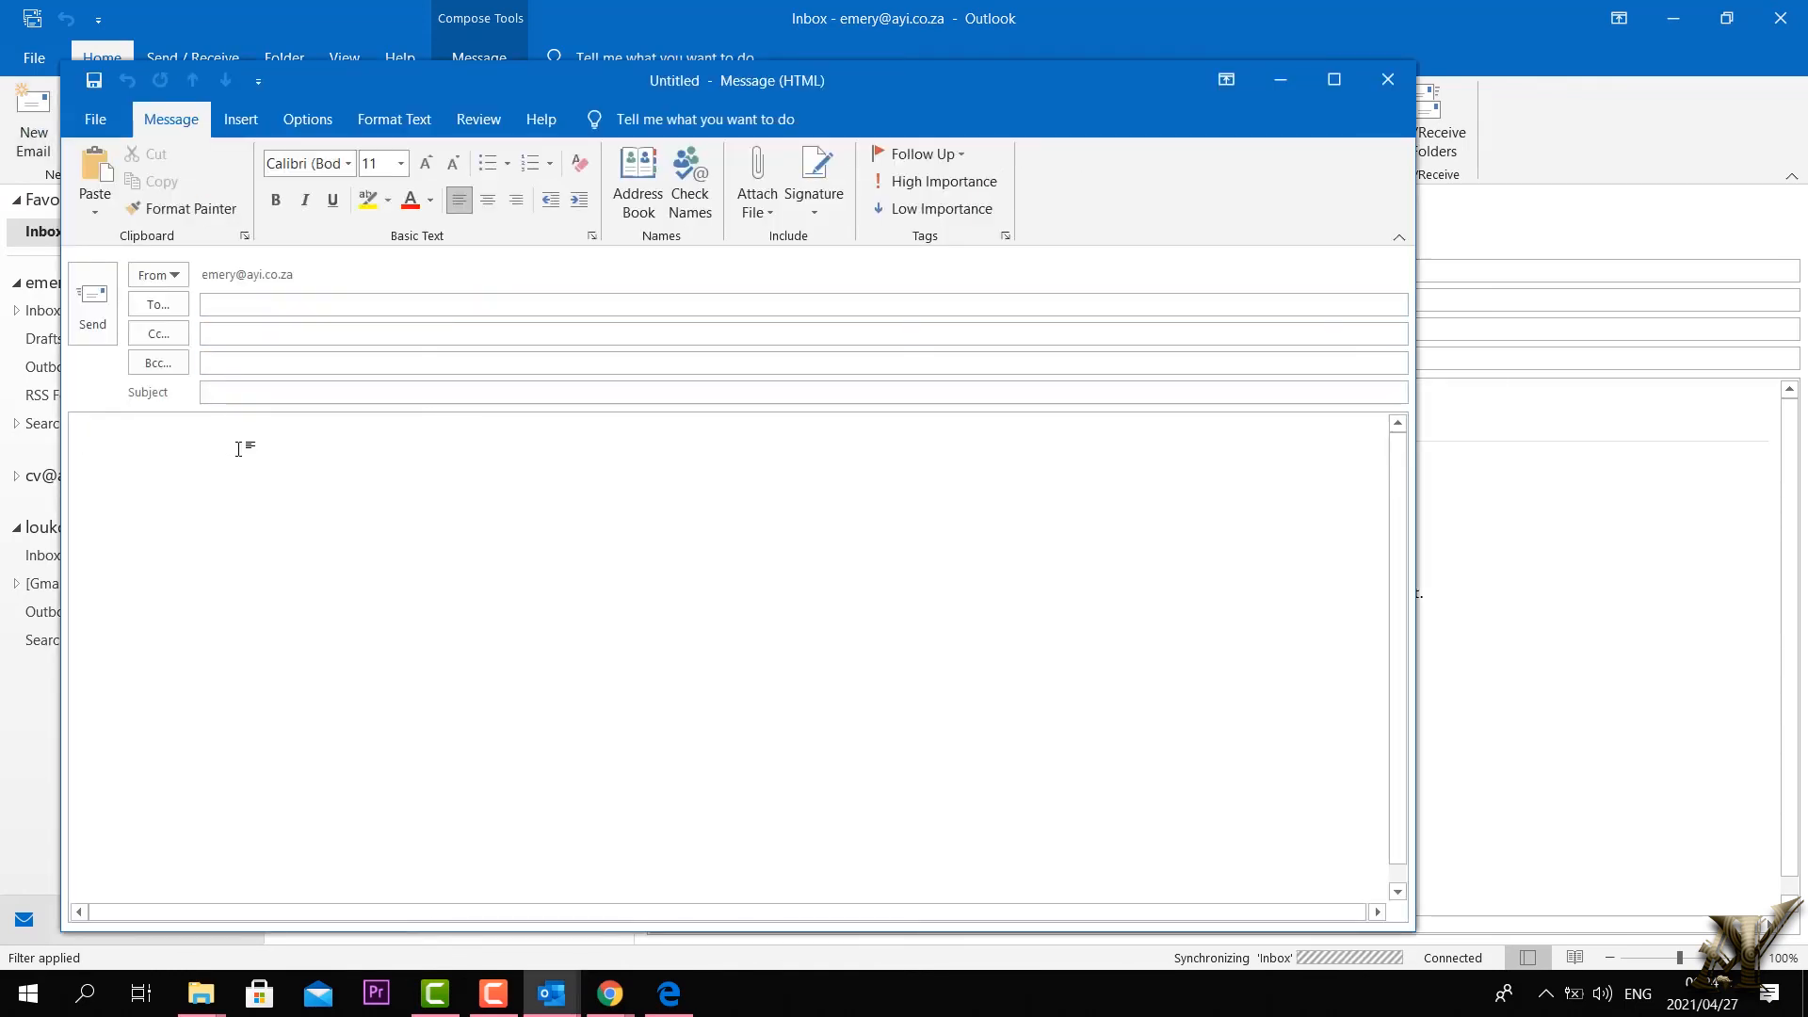
pyautogui.write('chgaihdihbvujuj')
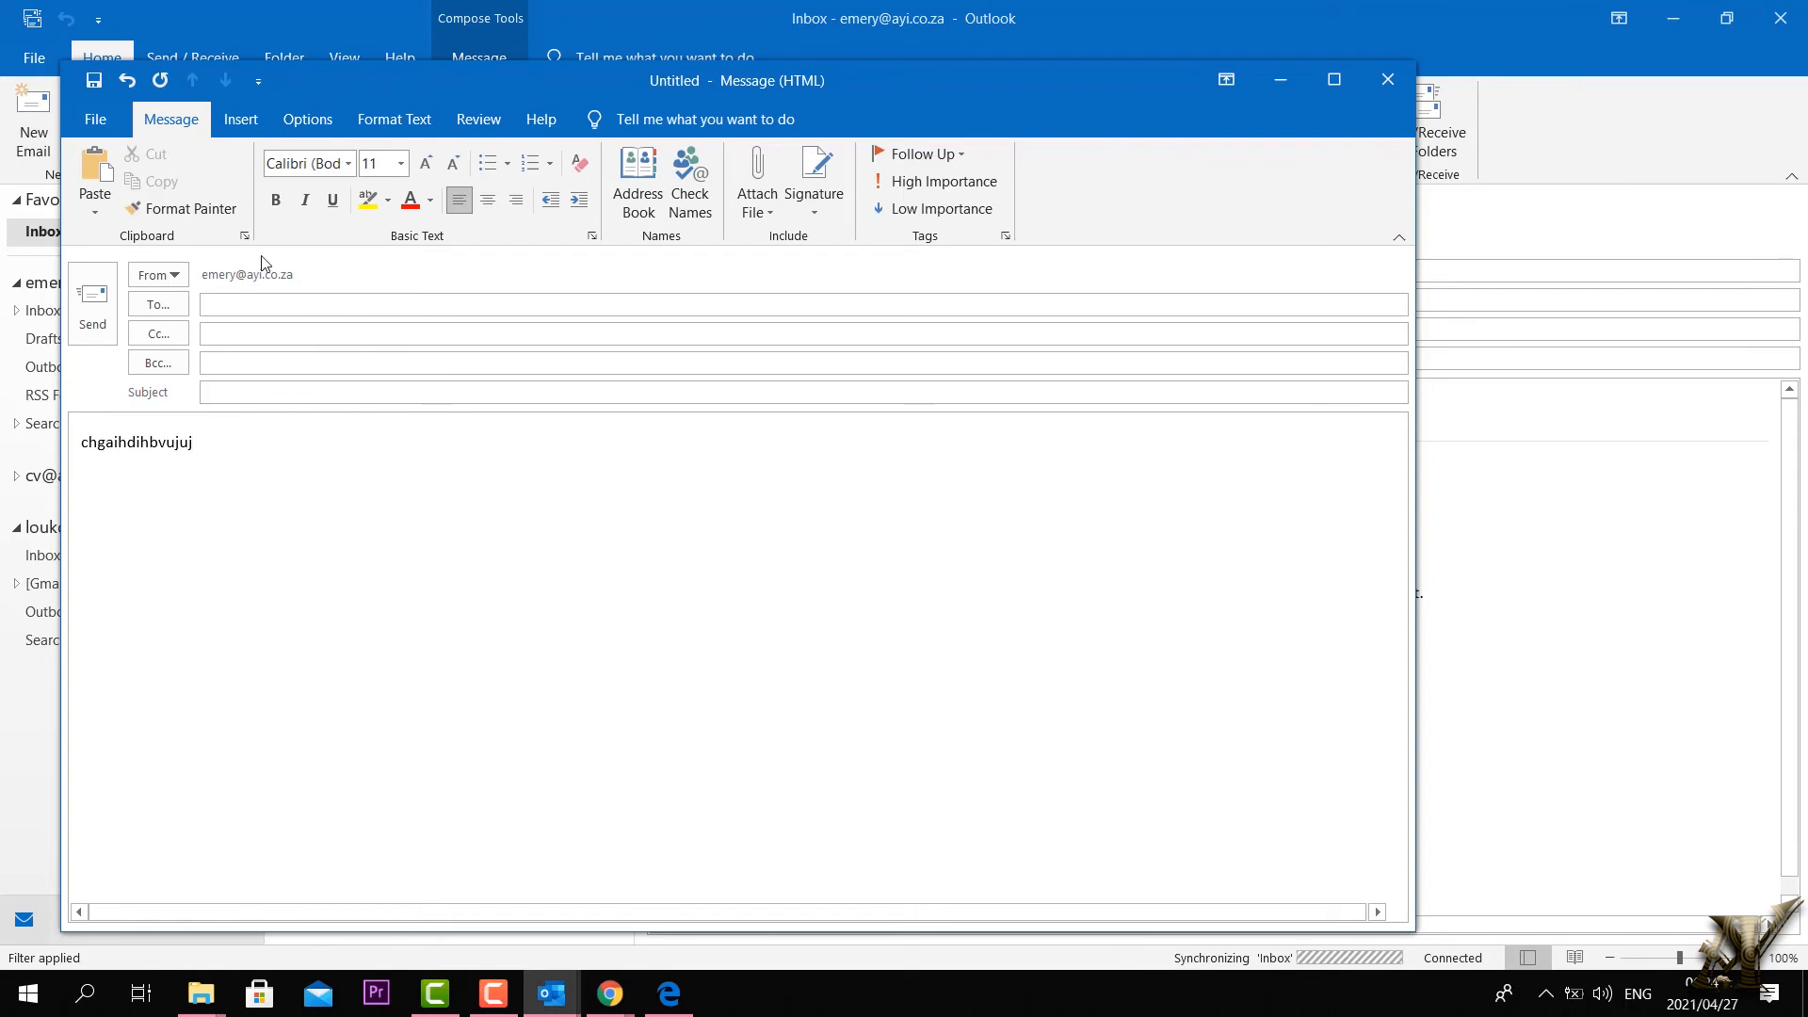
# Step: From the Cc line, open the address book and select the my tema 2 group
pyautogui.click(240, 307)
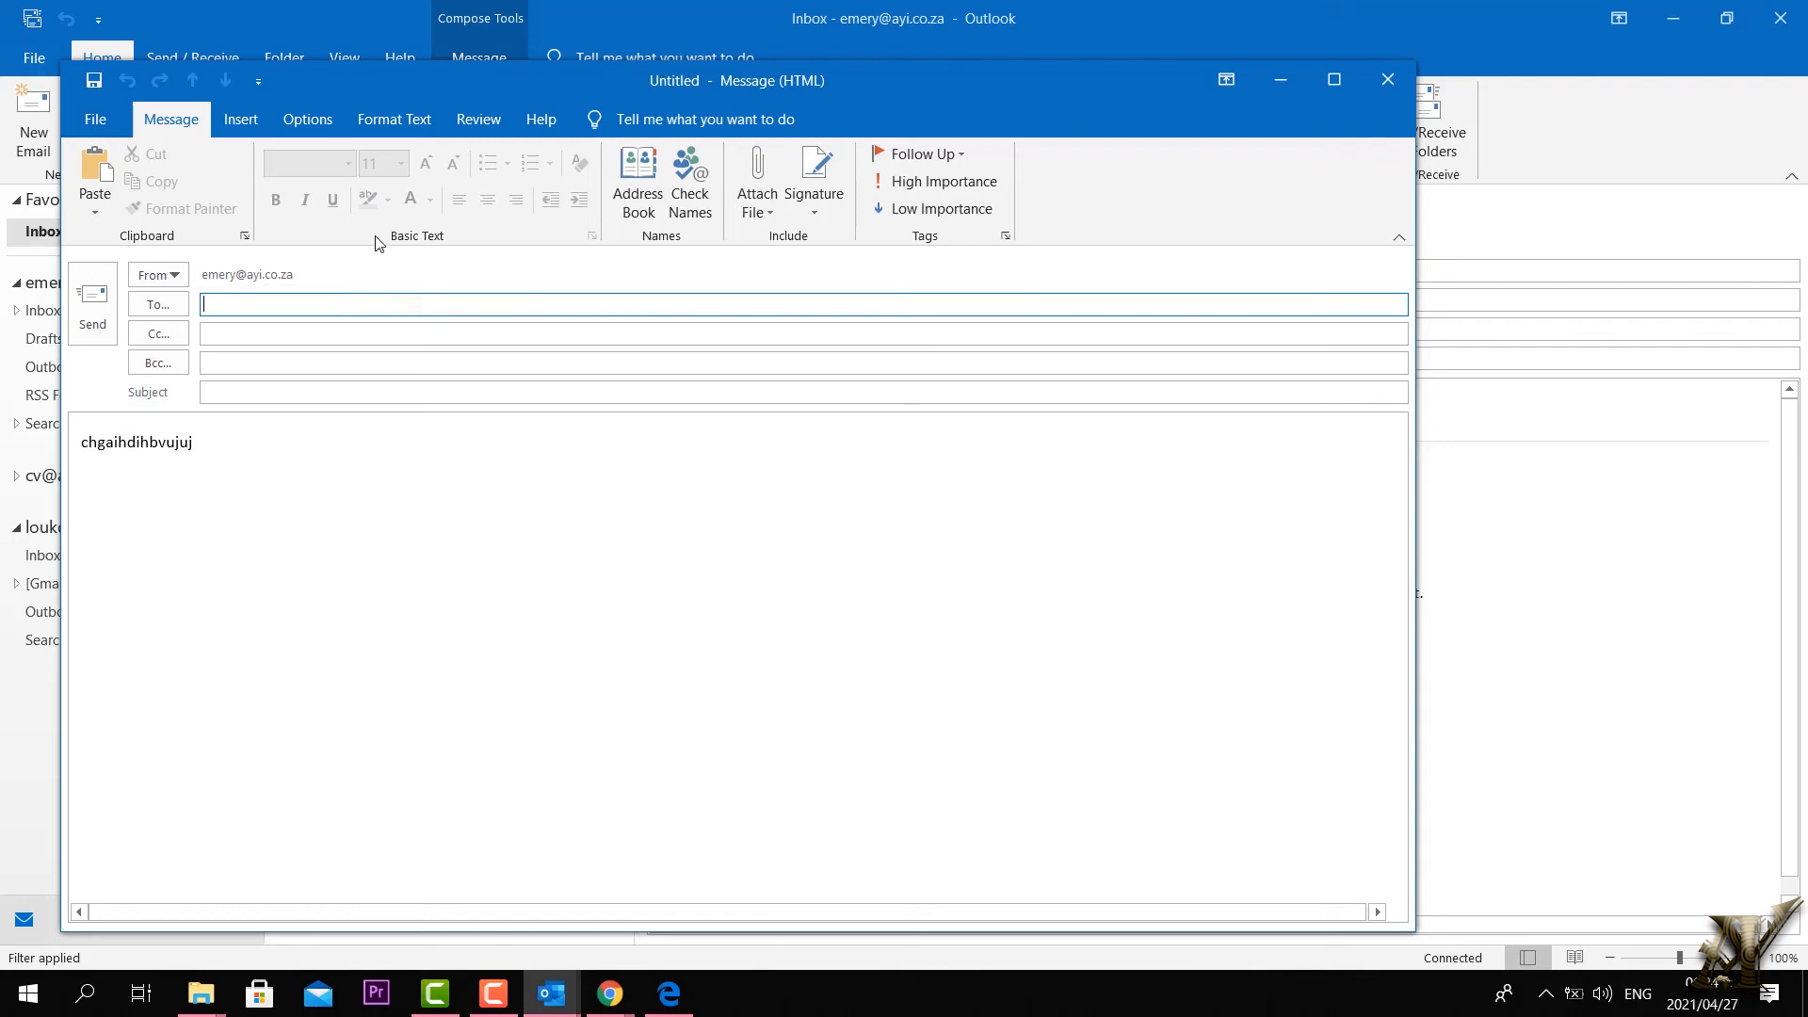
pyautogui.click(252, 330)
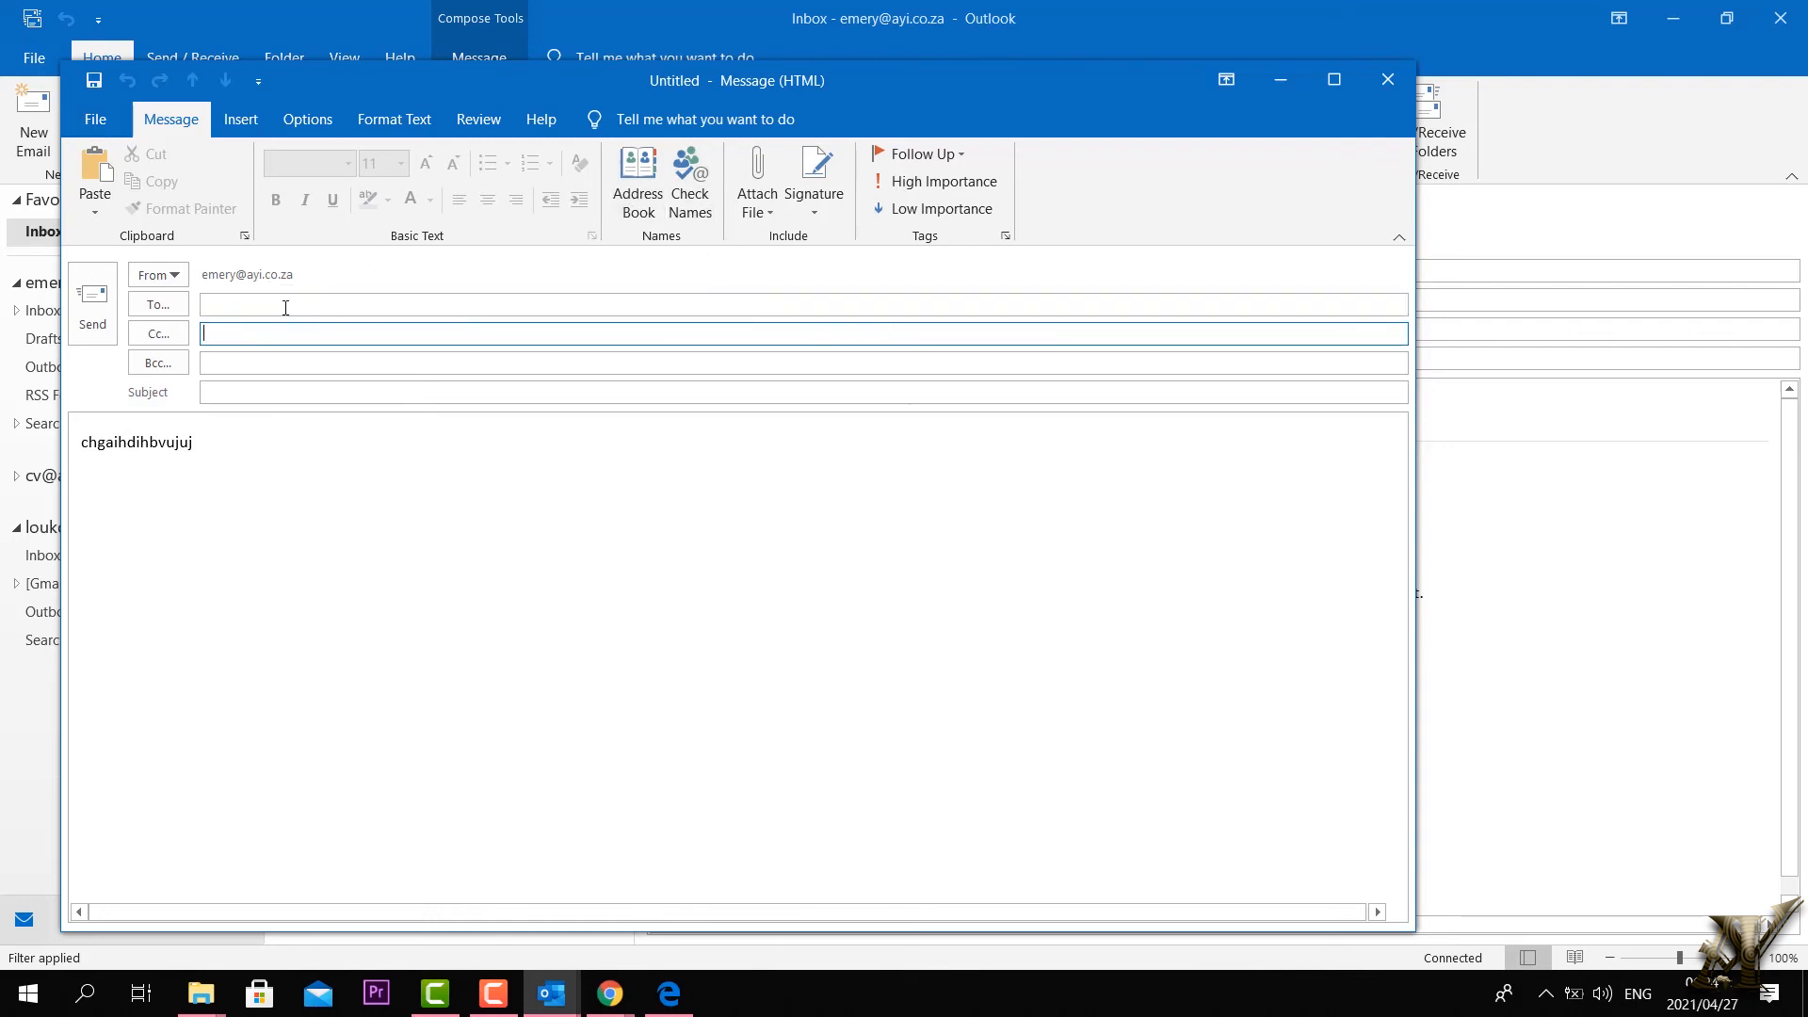
pyautogui.click(639, 193)
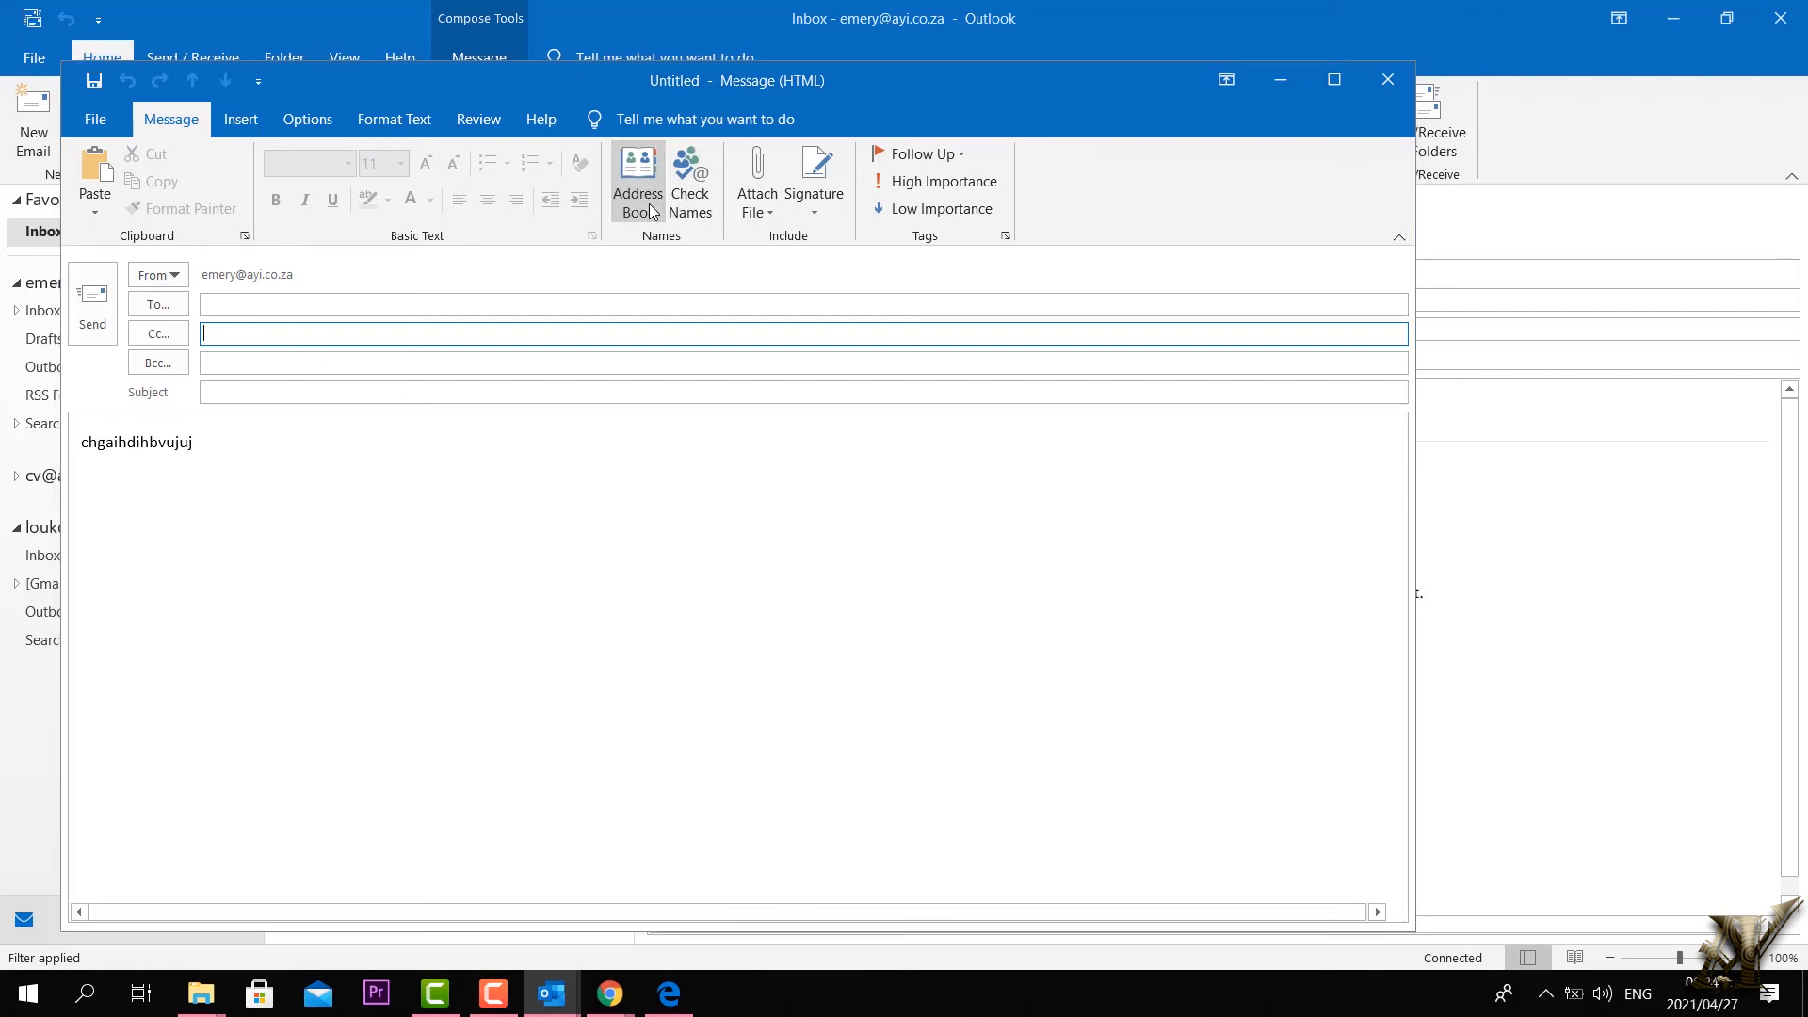
pyautogui.click(463, 459)
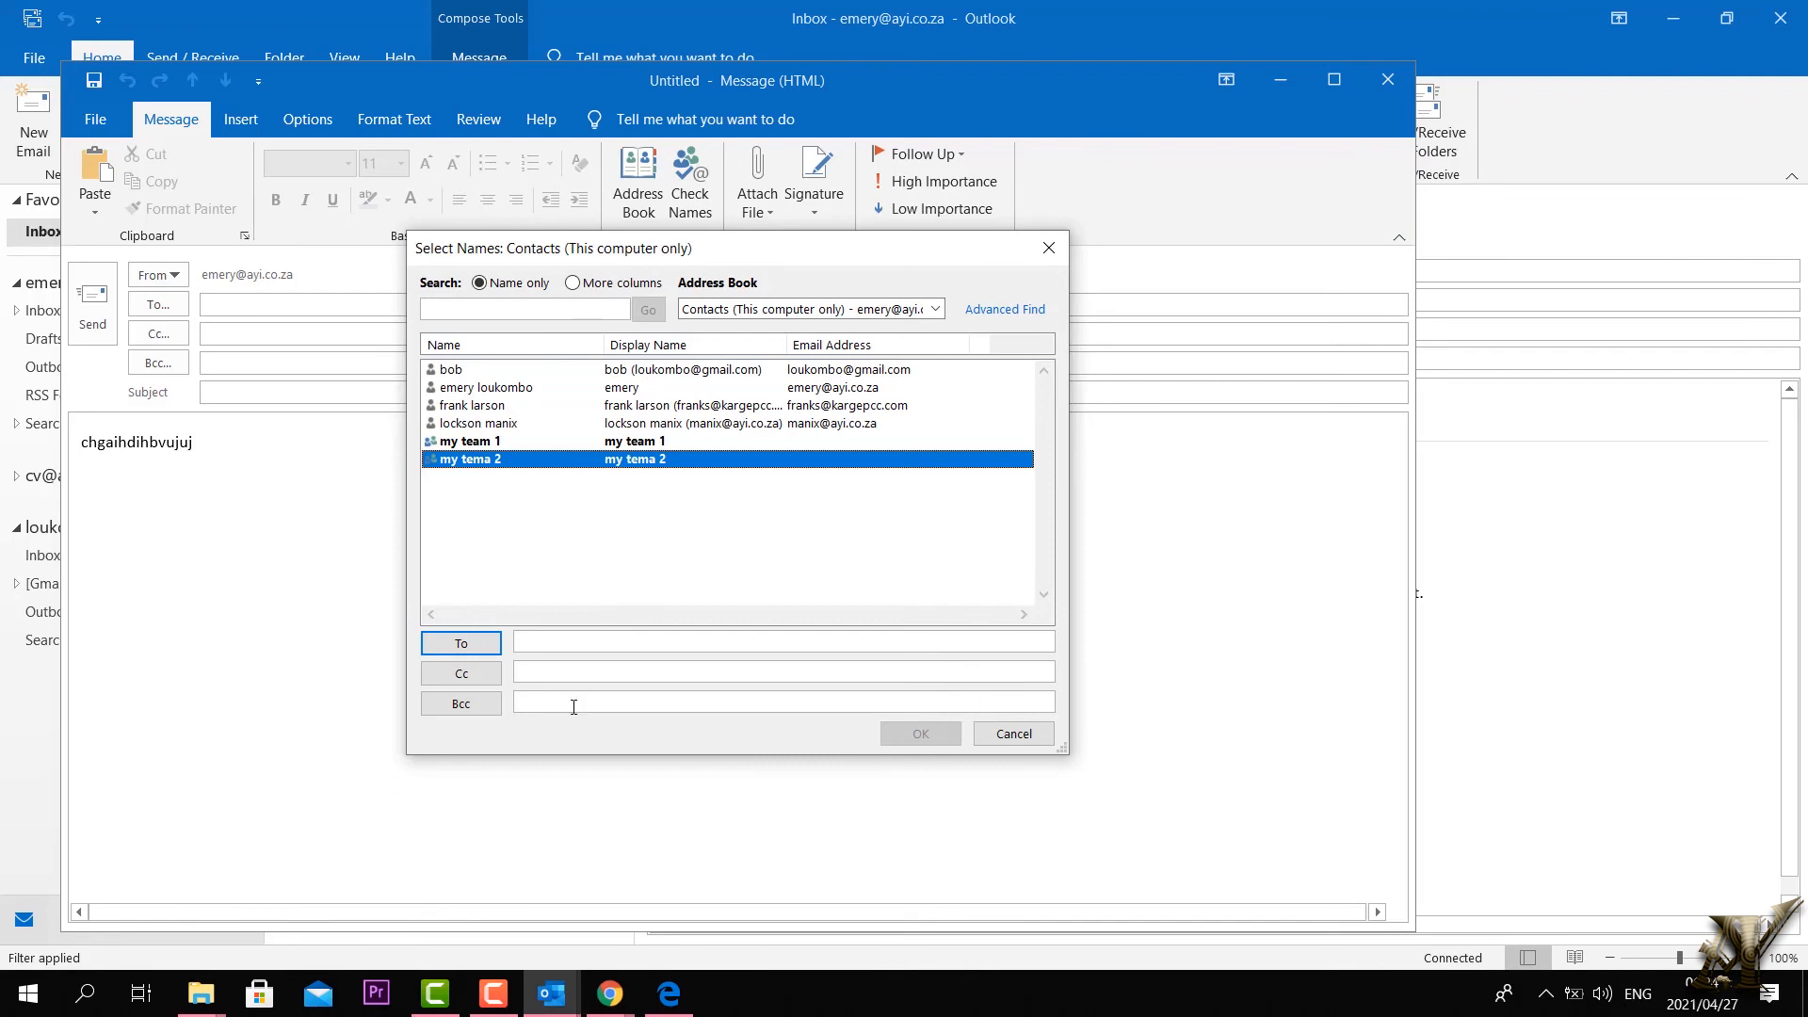
# Step: Put the my tema 2 group on the Bcc line instead of Cc and confirm
pyautogui.click(462, 675)
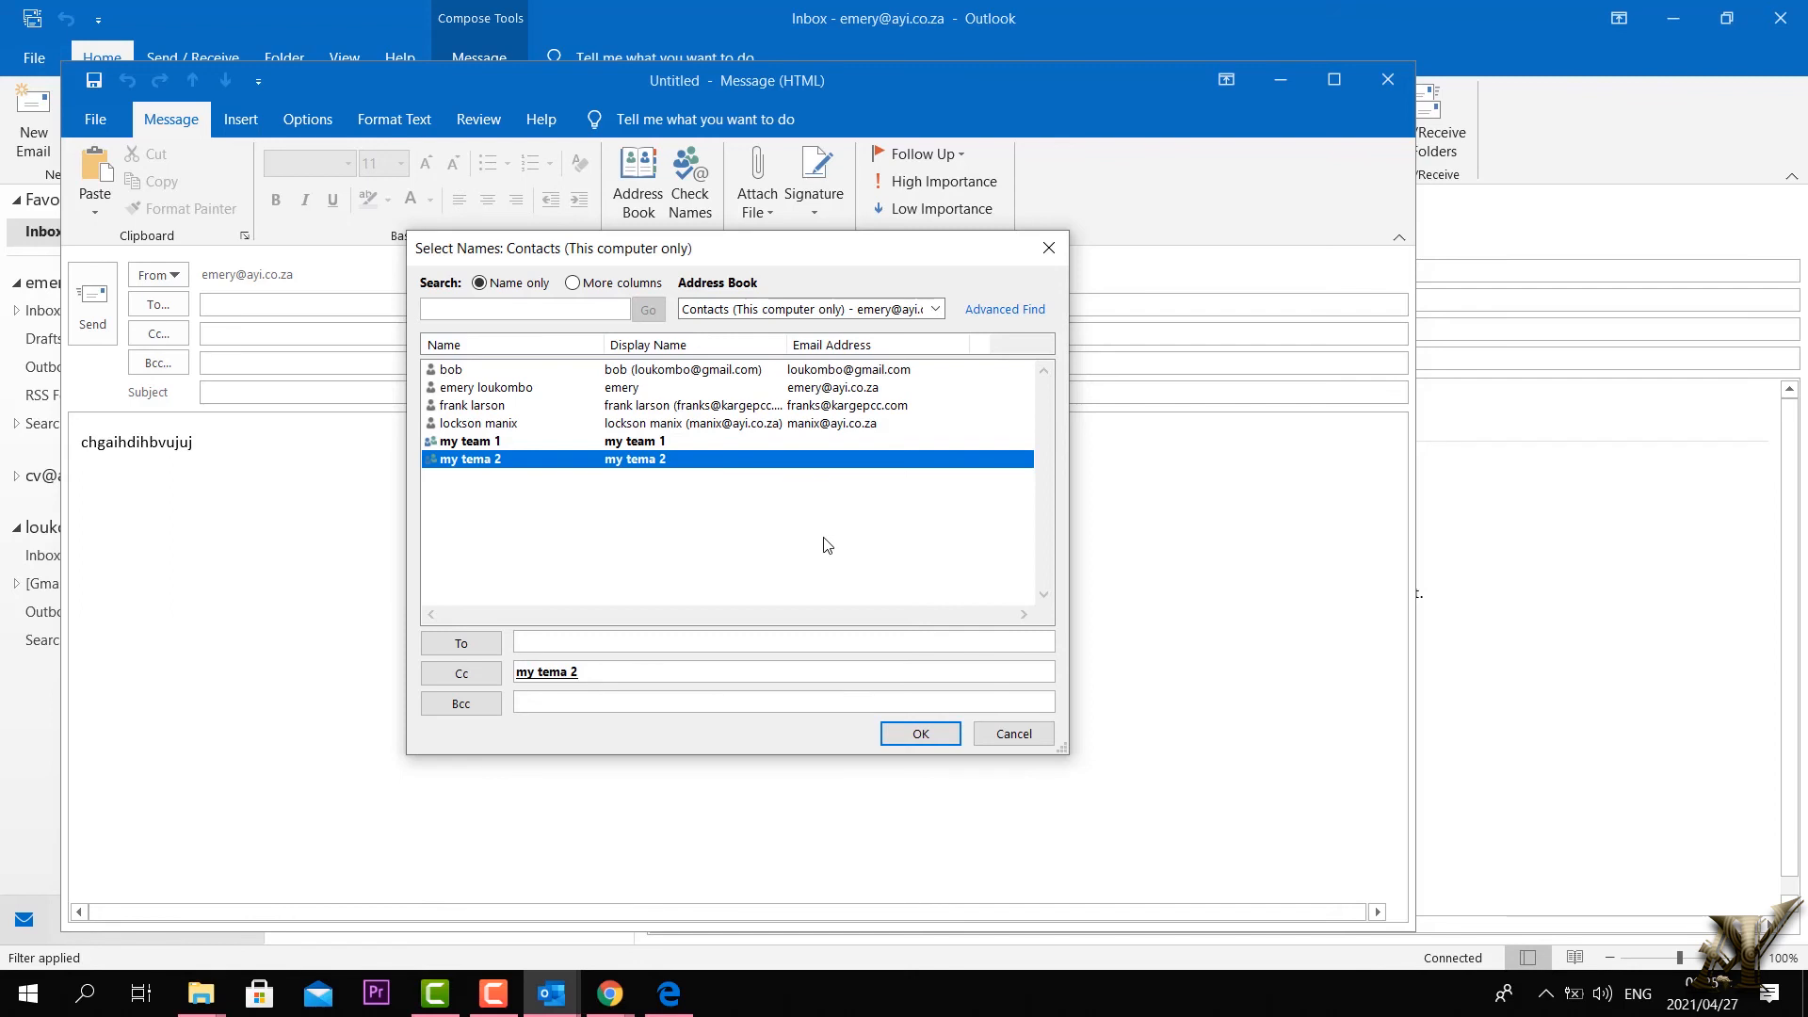
pyautogui.moveTo(546, 671); pyautogui.dragTo(535, 701)
pyautogui.click(920, 734)
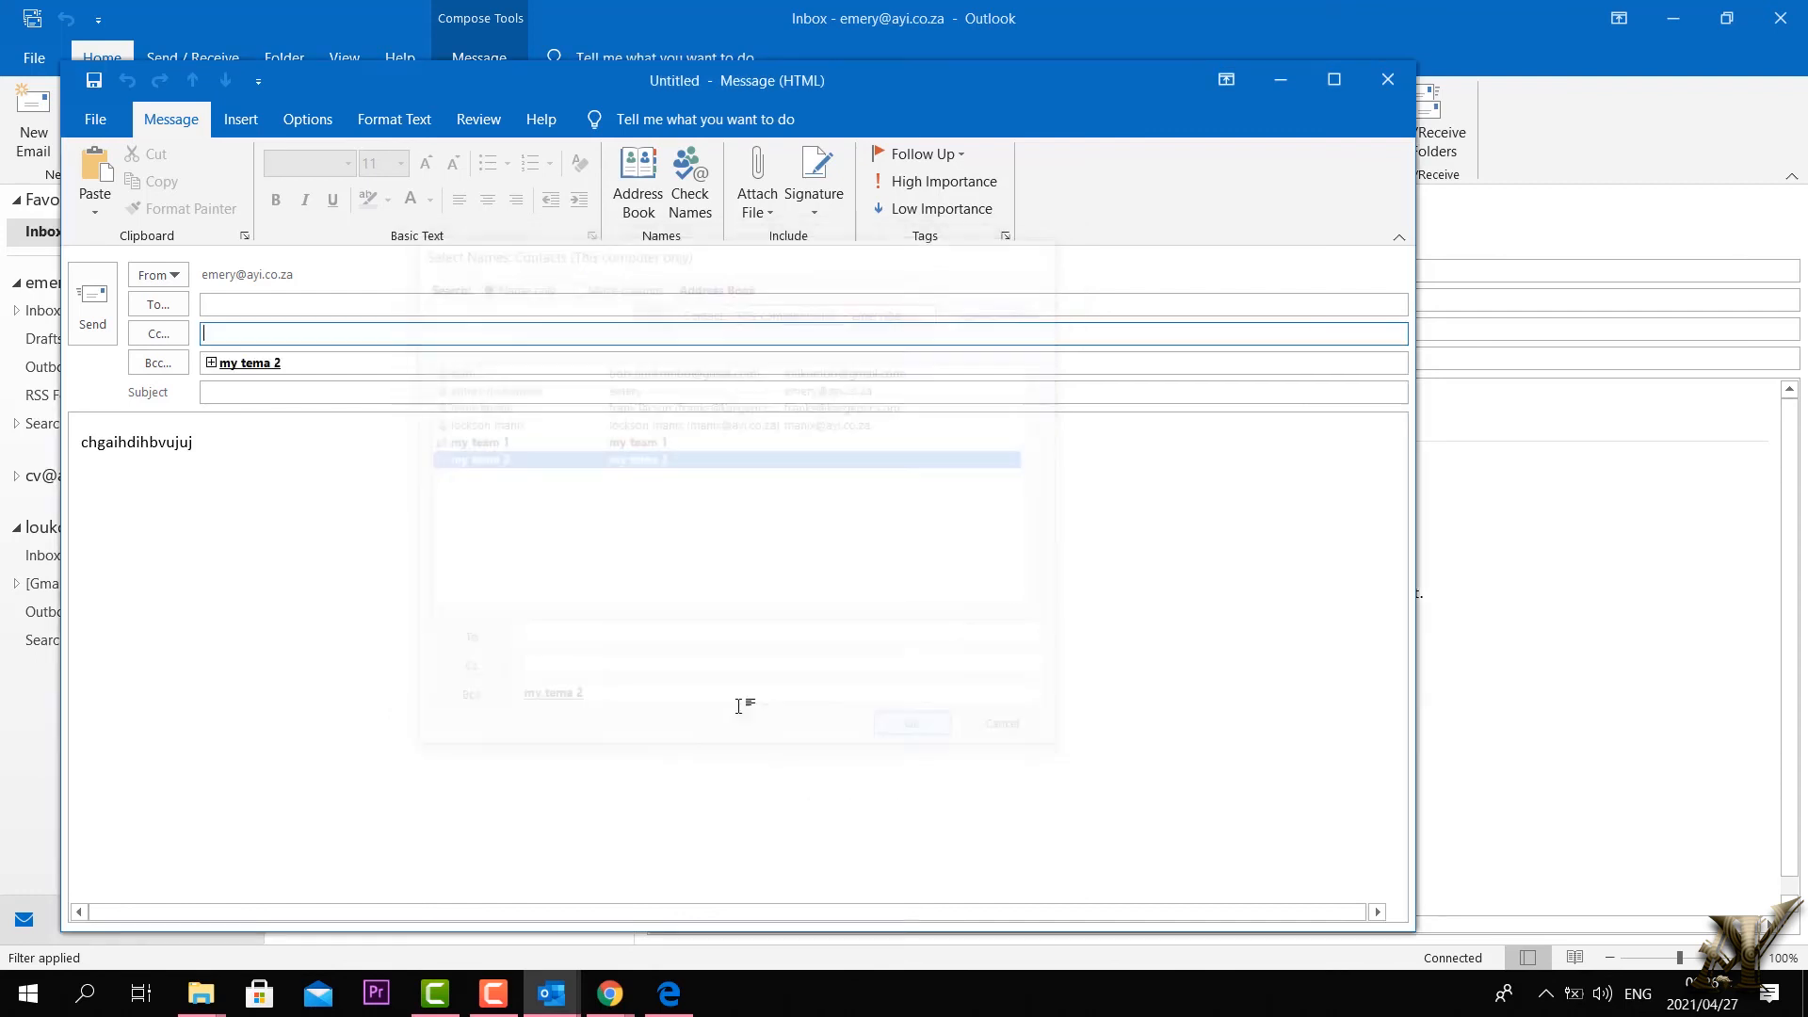
# Step: Replace the body text with a 'good day' greeting
pyautogui.click(200, 441)
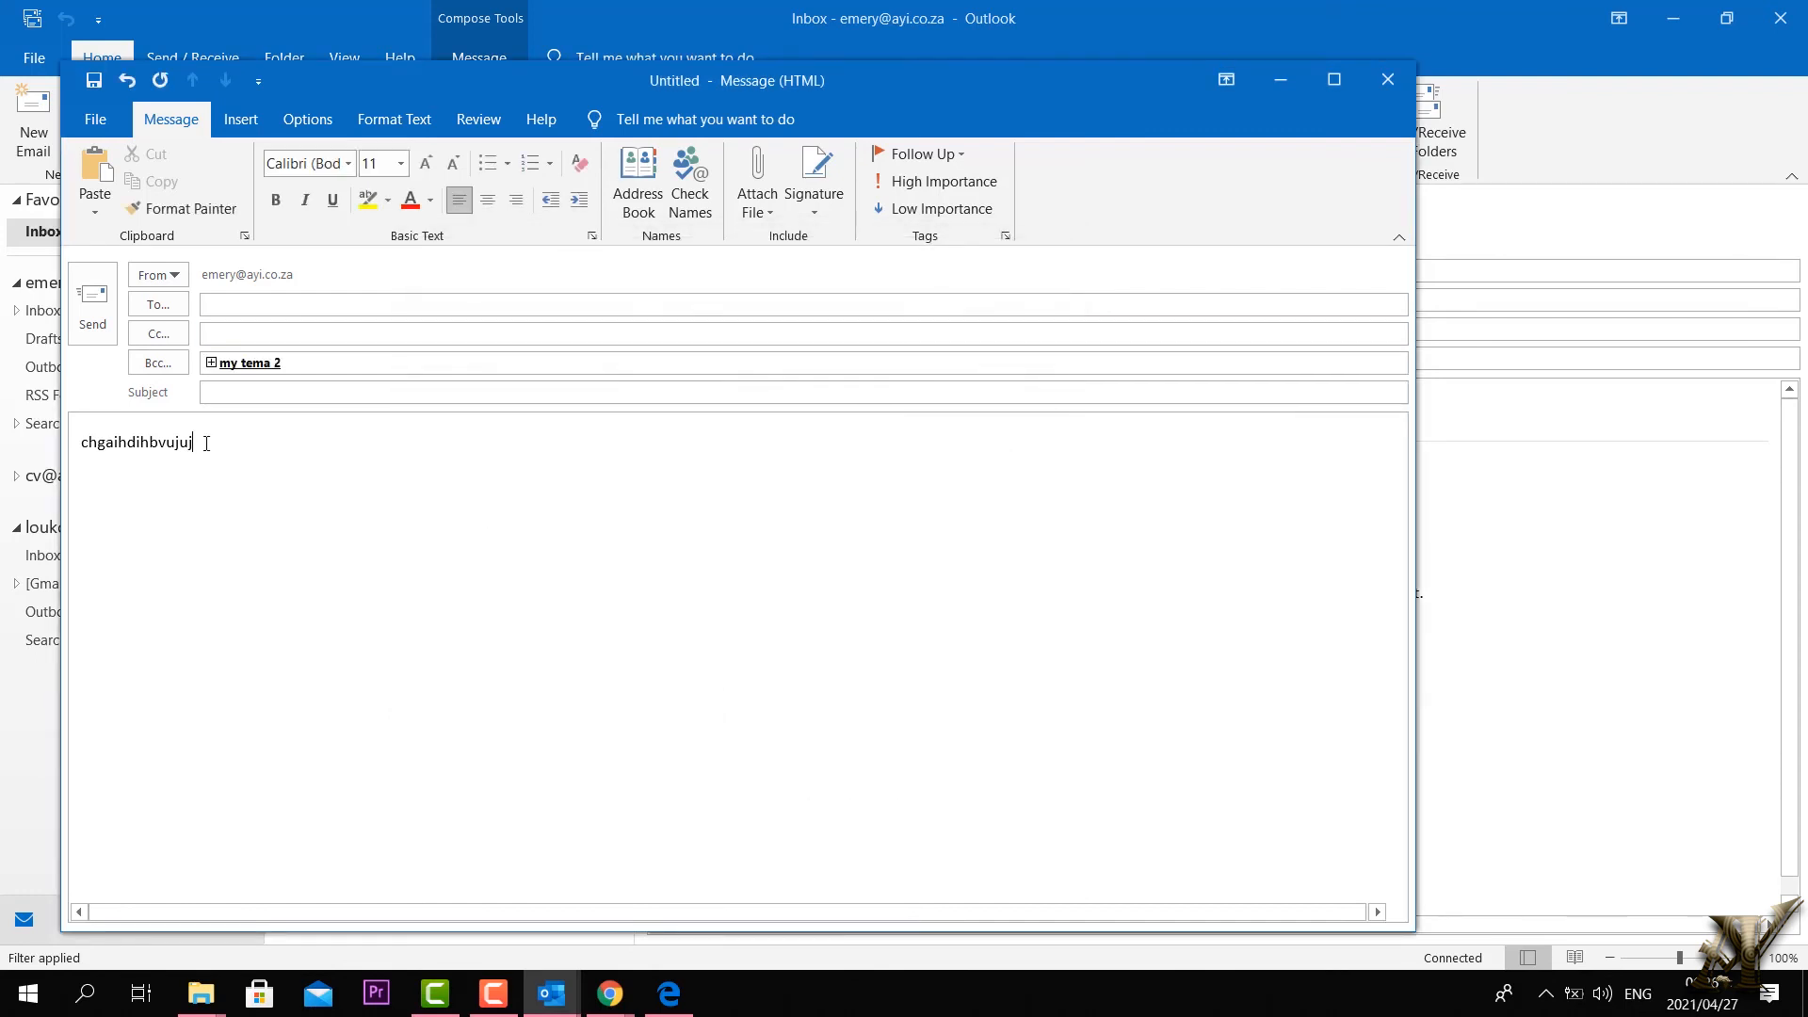
pyautogui.press('BackSpace')
pyautogui.press('BackSpace')
pyautogui.press('BackSpace')
pyautogui.press('BackSpace')
pyautogui.press('BackSpace')
pyautogui.press('BackSpace')
pyautogui.press('BackSpace')
pyautogui.press('BackSpace')
pyautogui.press('BackSpace')
pyautogui.press('BackSpace')
pyautogui.press('BackSpace')
pyautogui.press('BackSpace')
pyautogui.press('BackSpace')
pyautogui.press('BackSpace')
pyautogui.write('good day')
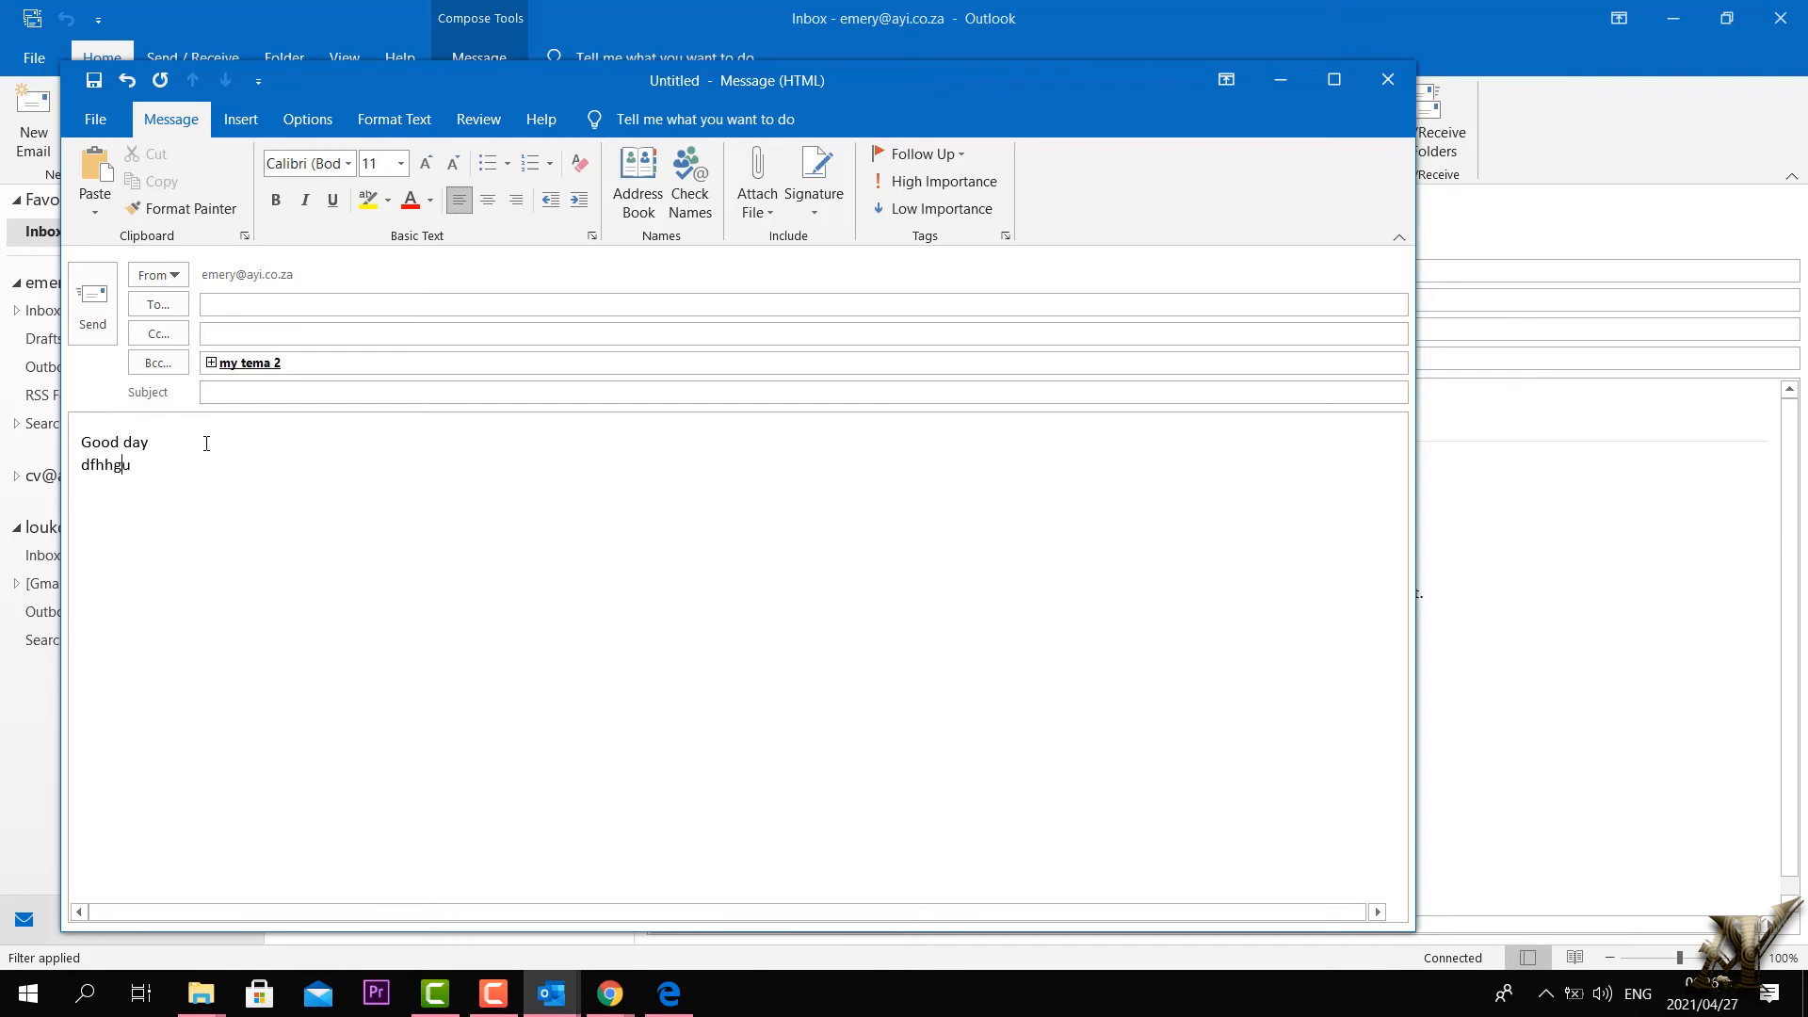
pyautogui.write('dfhhgu bh')
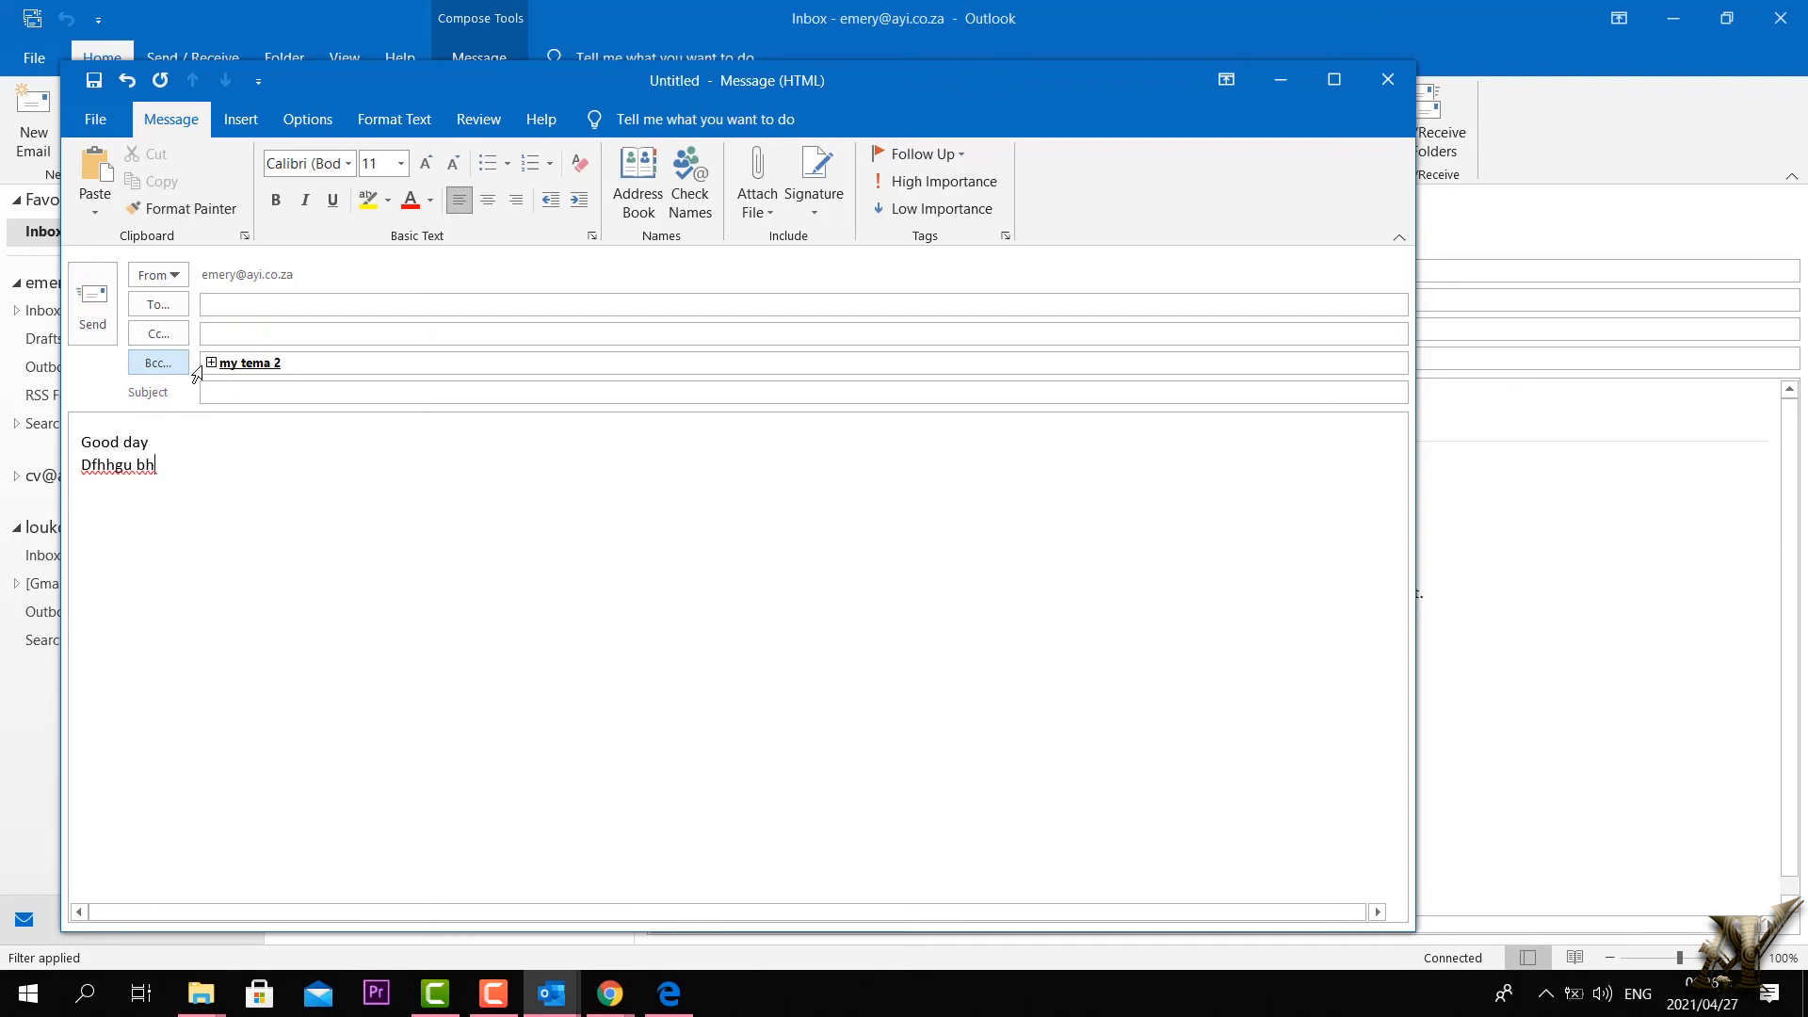
pyautogui.click(331, 368)
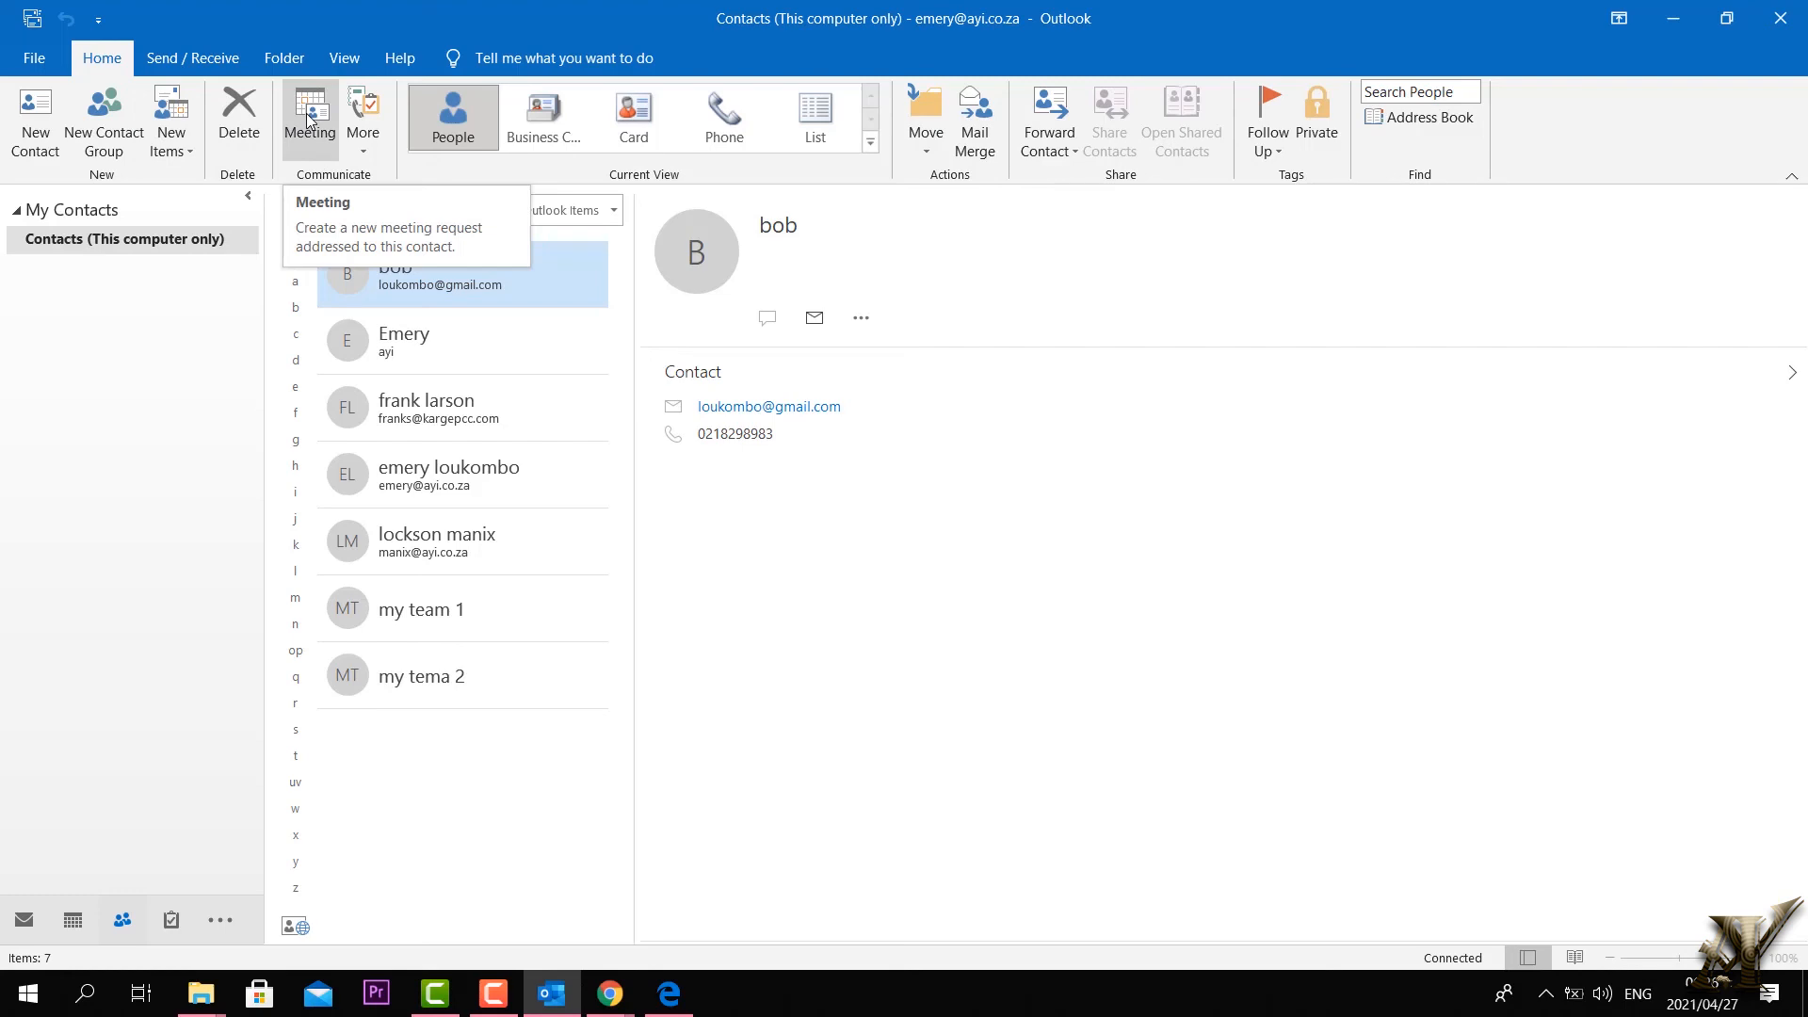
# Step: Select a contact and switch the Contacts current view to Business Card
pyautogui.click(375, 151)
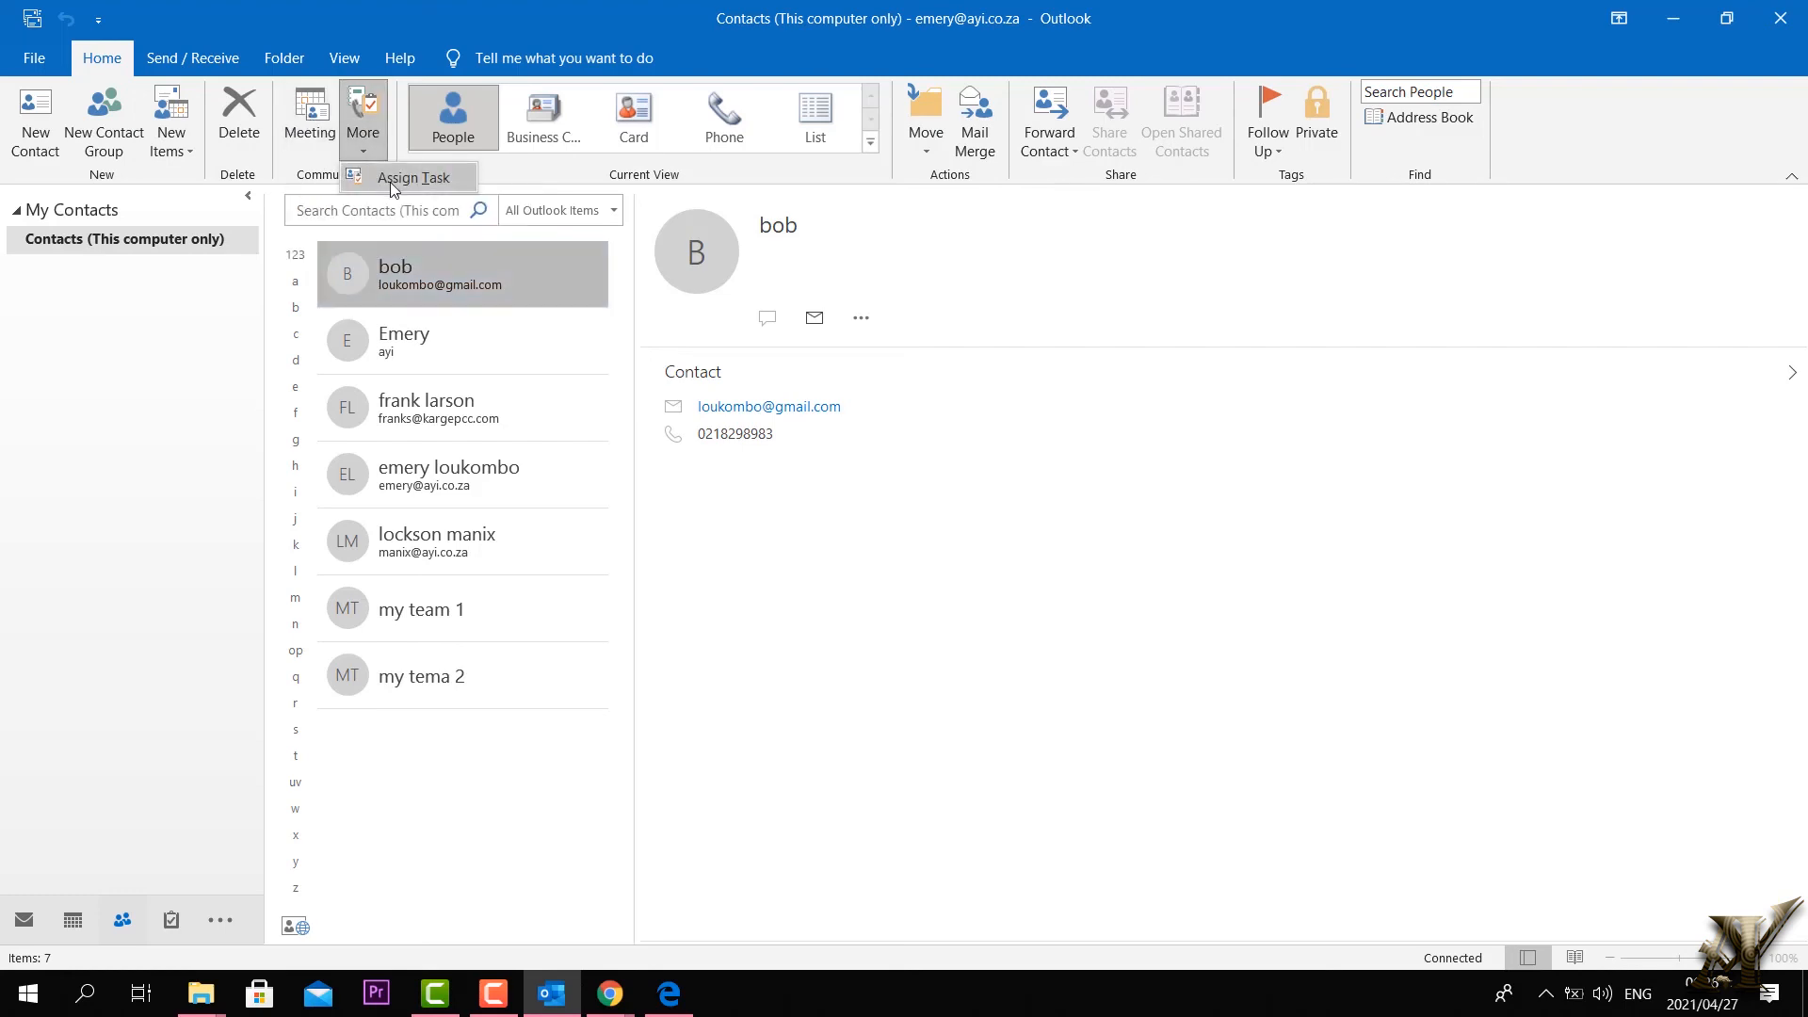
pyautogui.click(395, 181)
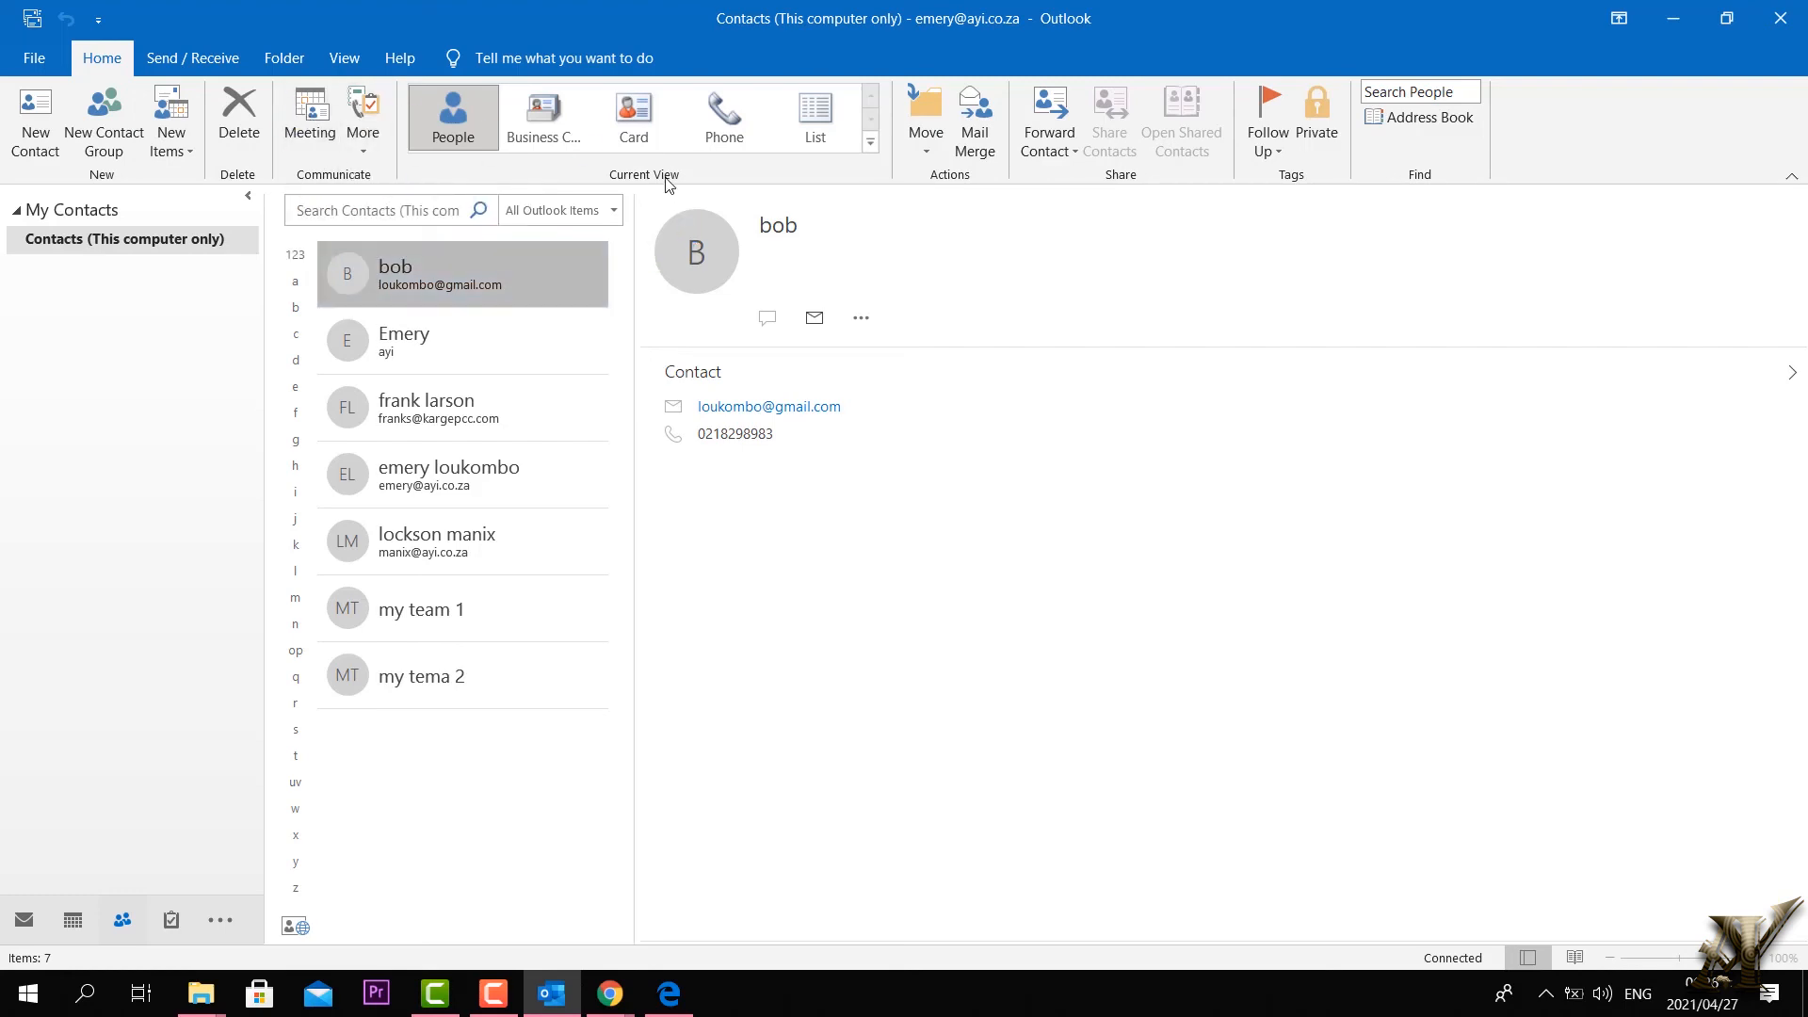
pyautogui.click(452, 279)
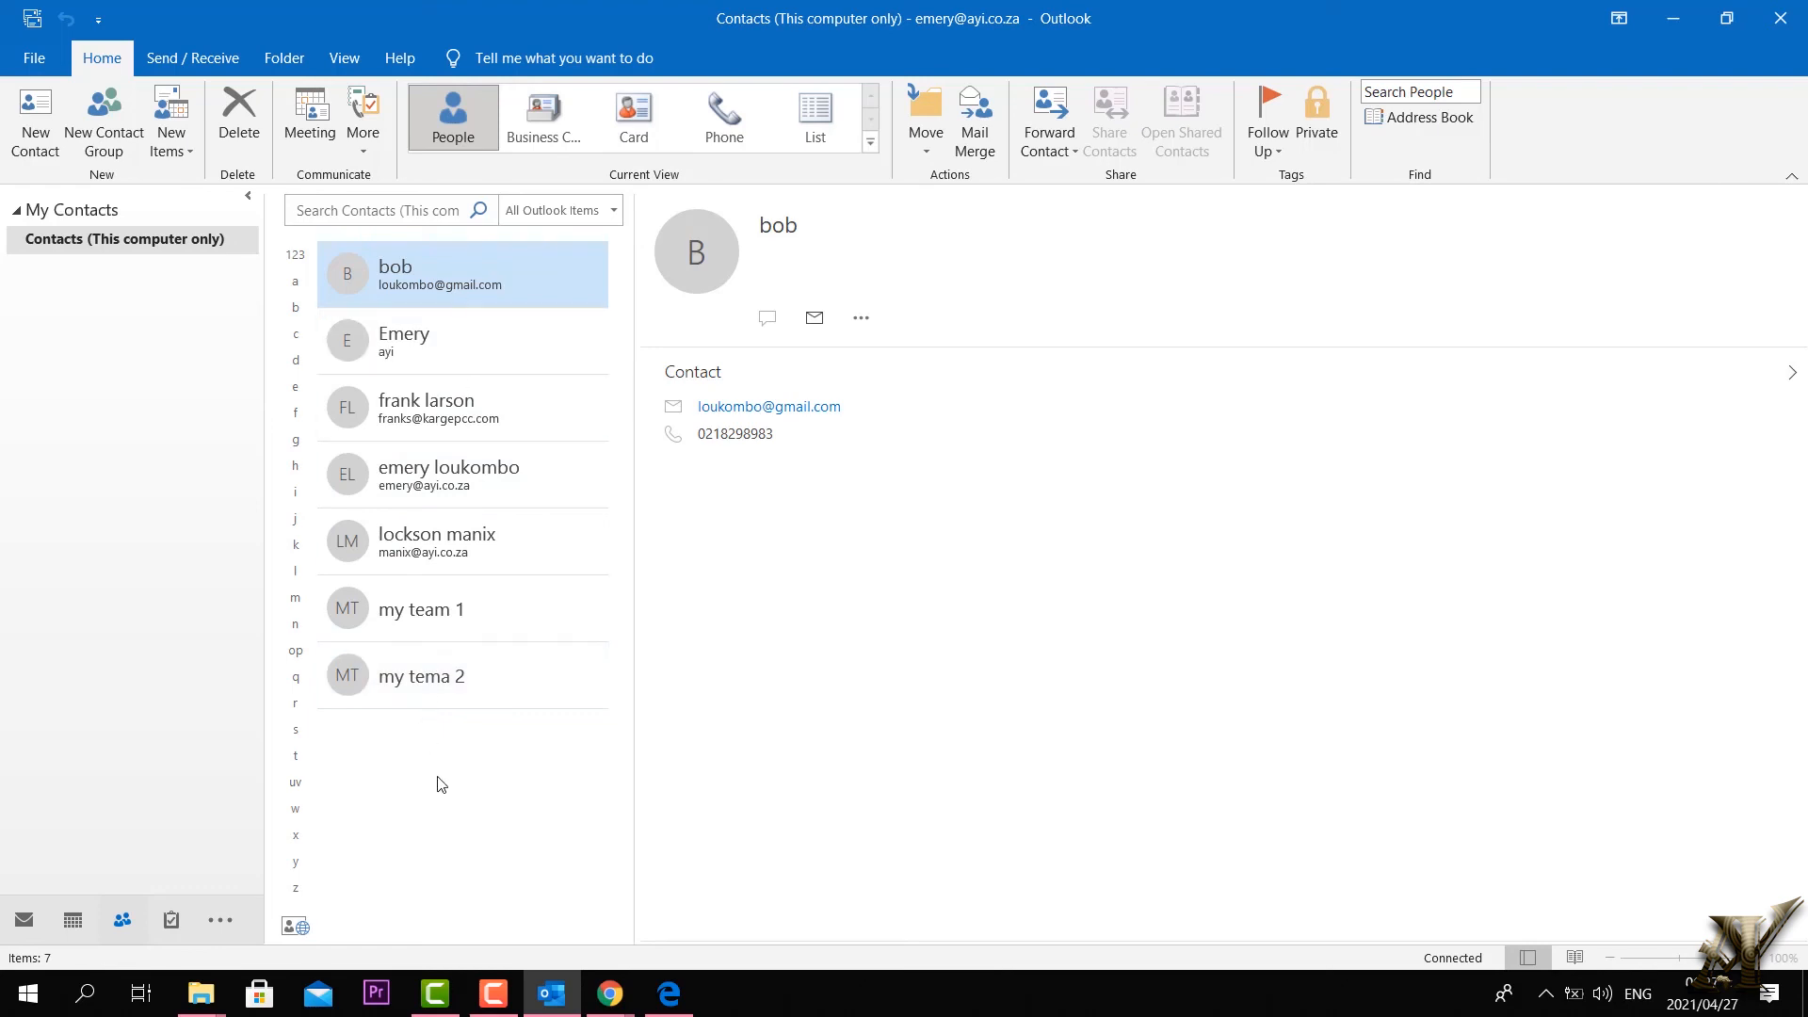
pyautogui.click(544, 137)
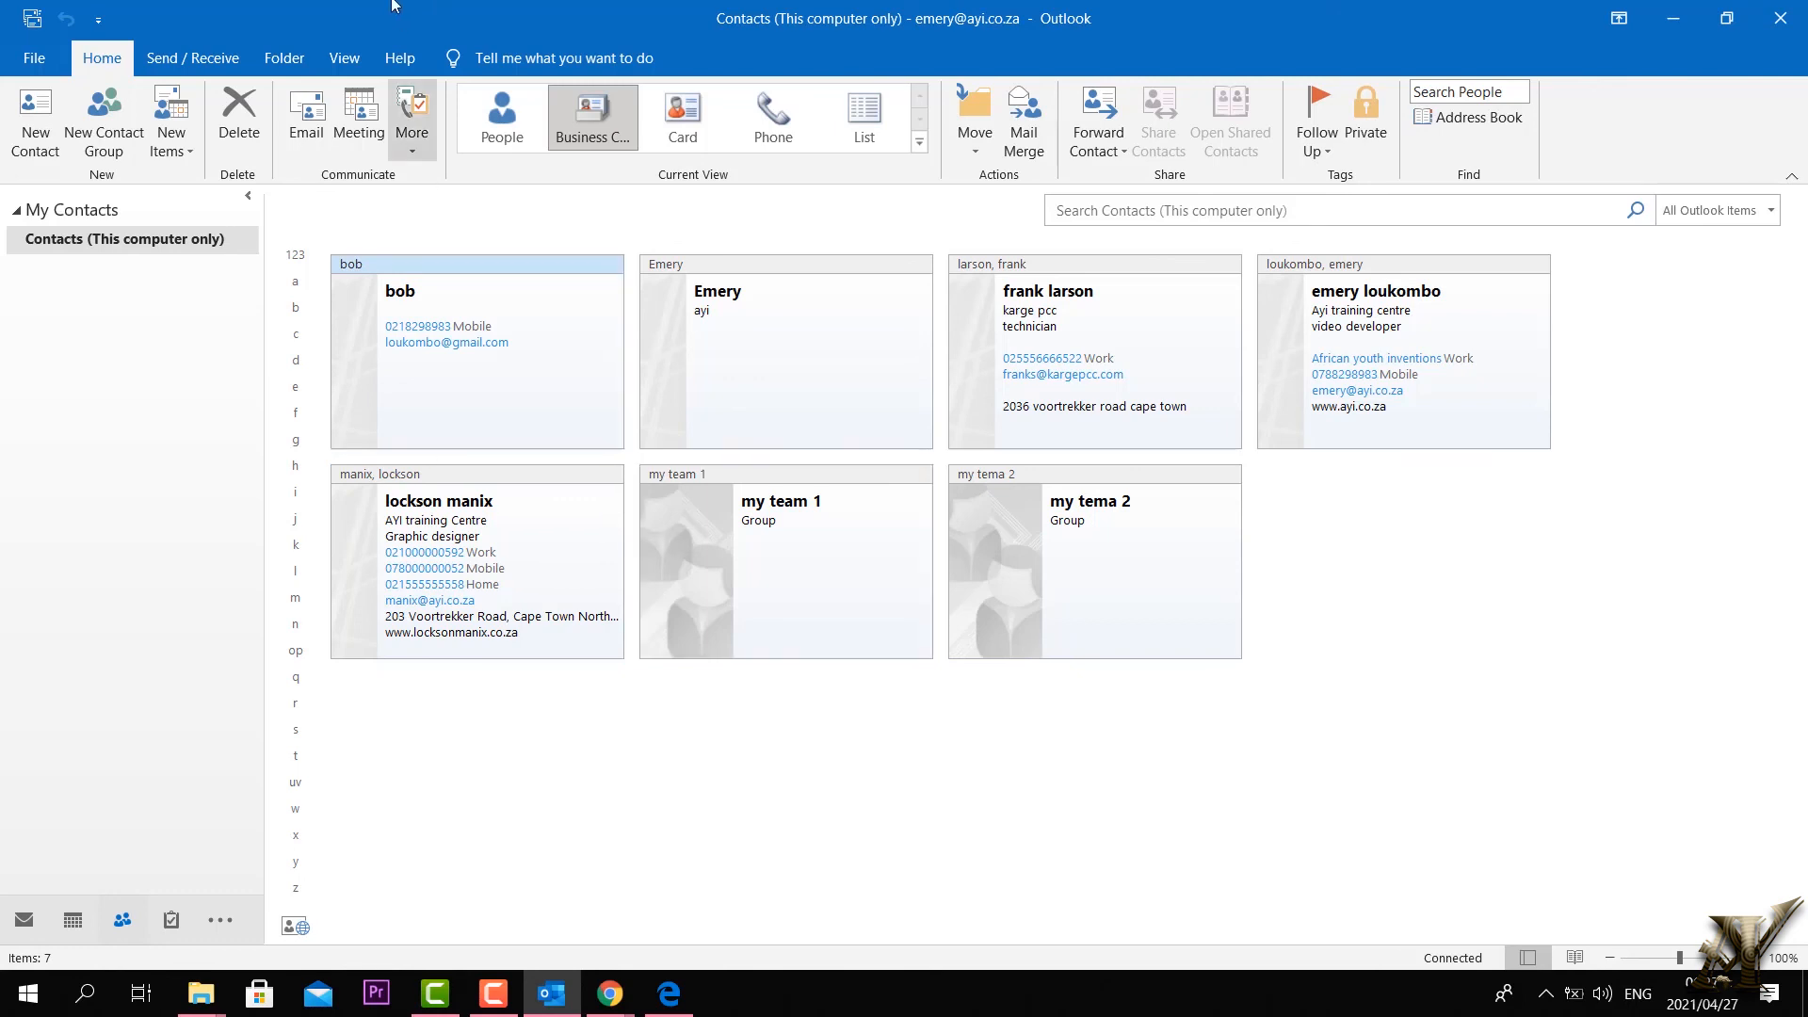
# Step: Show contacts as Business Card, Card, Phone and company-grouped List, then return to People
pyautogui.click(611, 141)
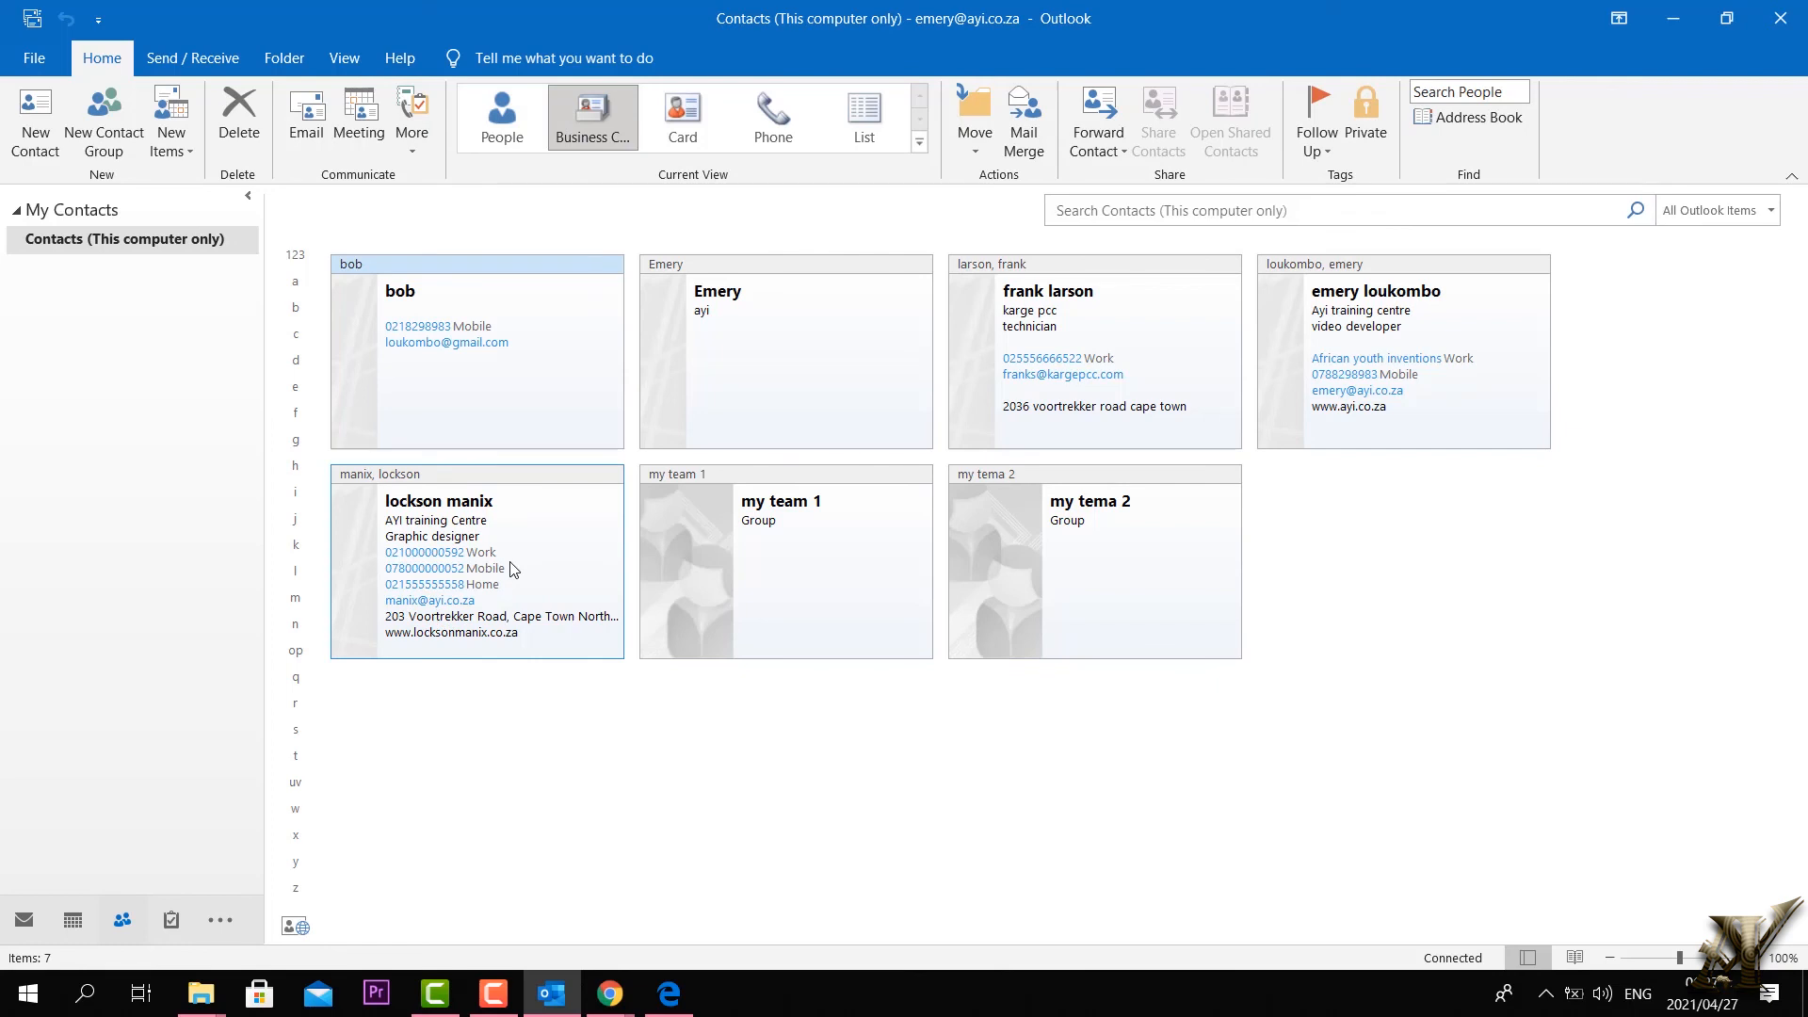
pyautogui.click(679, 111)
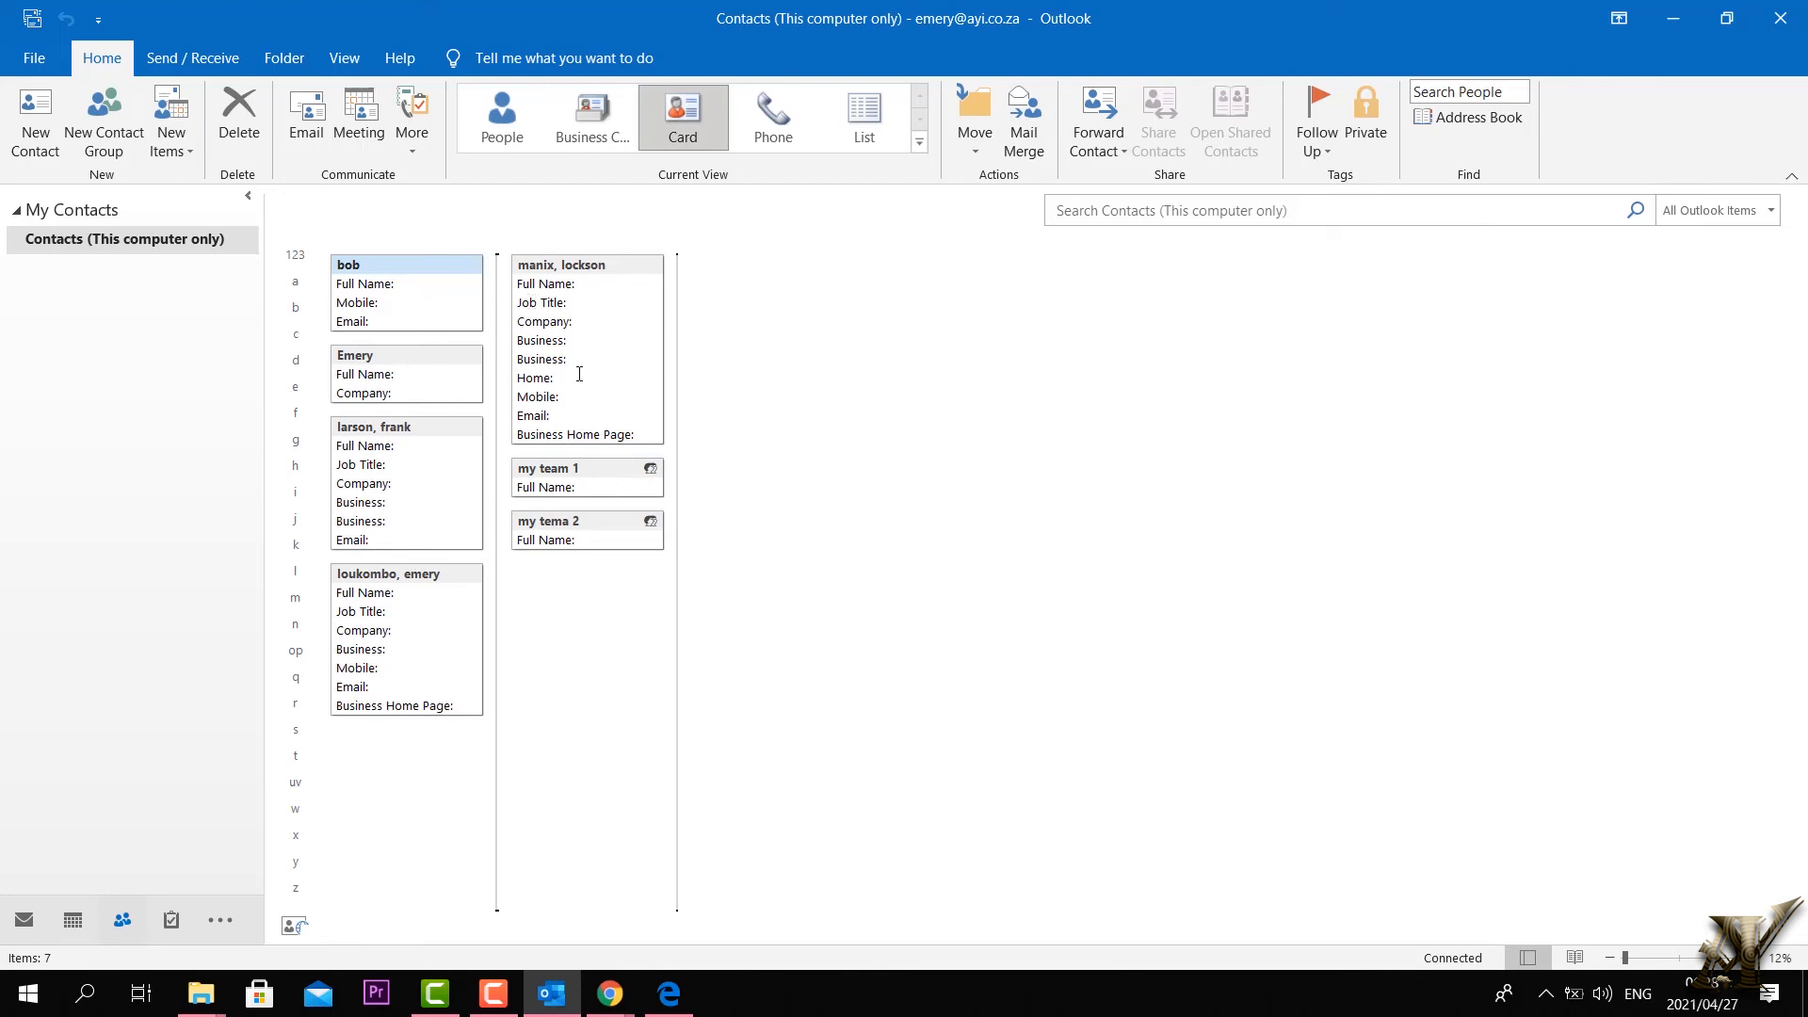
pyautogui.click(760, 140)
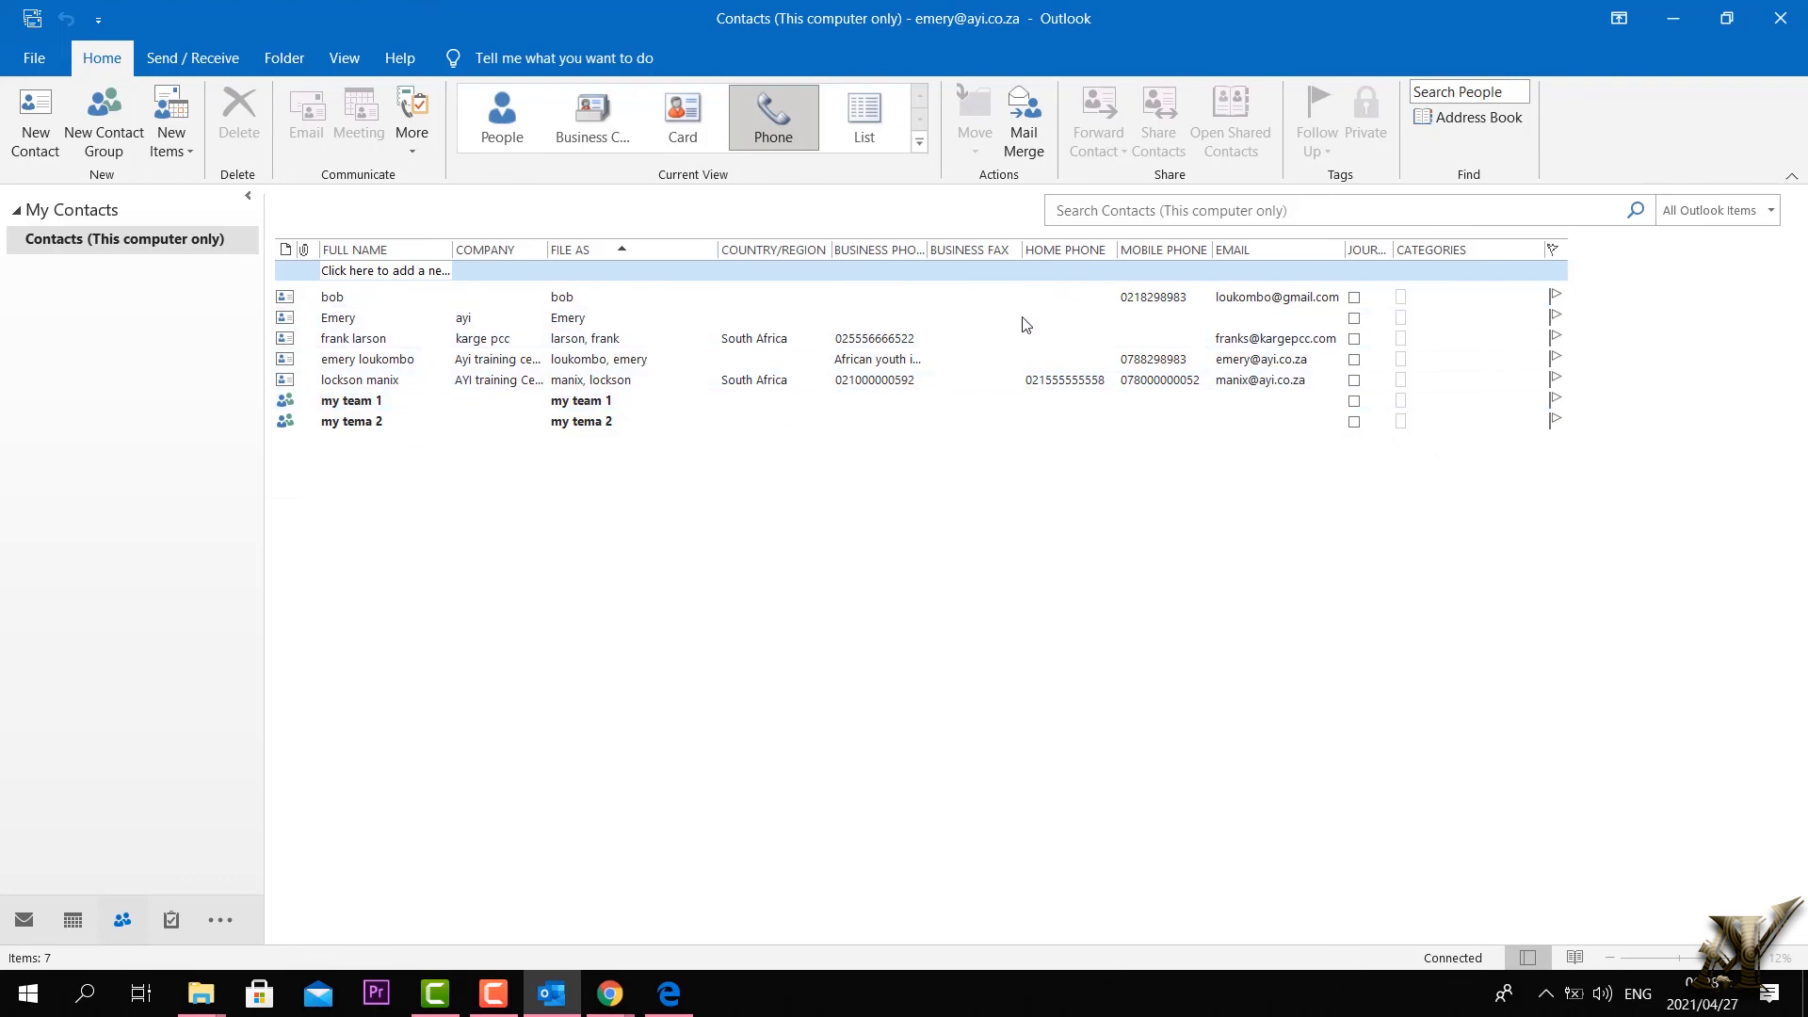
pyautogui.click(859, 117)
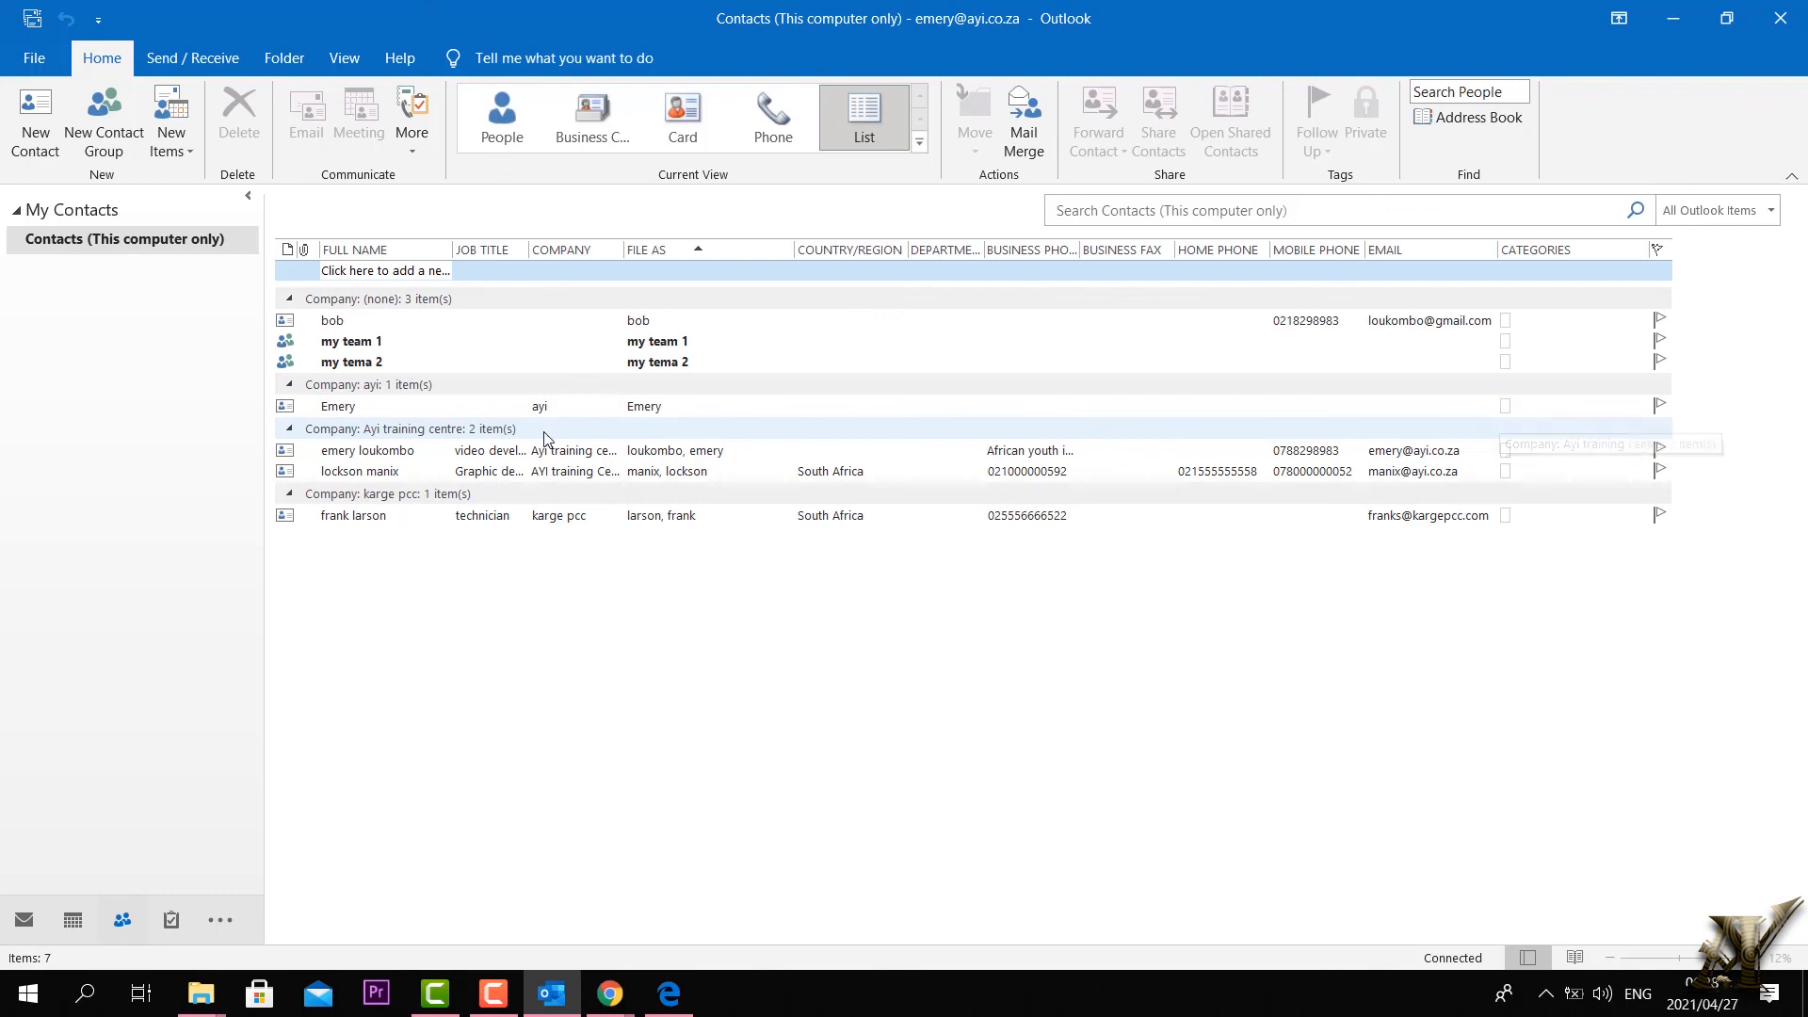
pyautogui.click(289, 431)
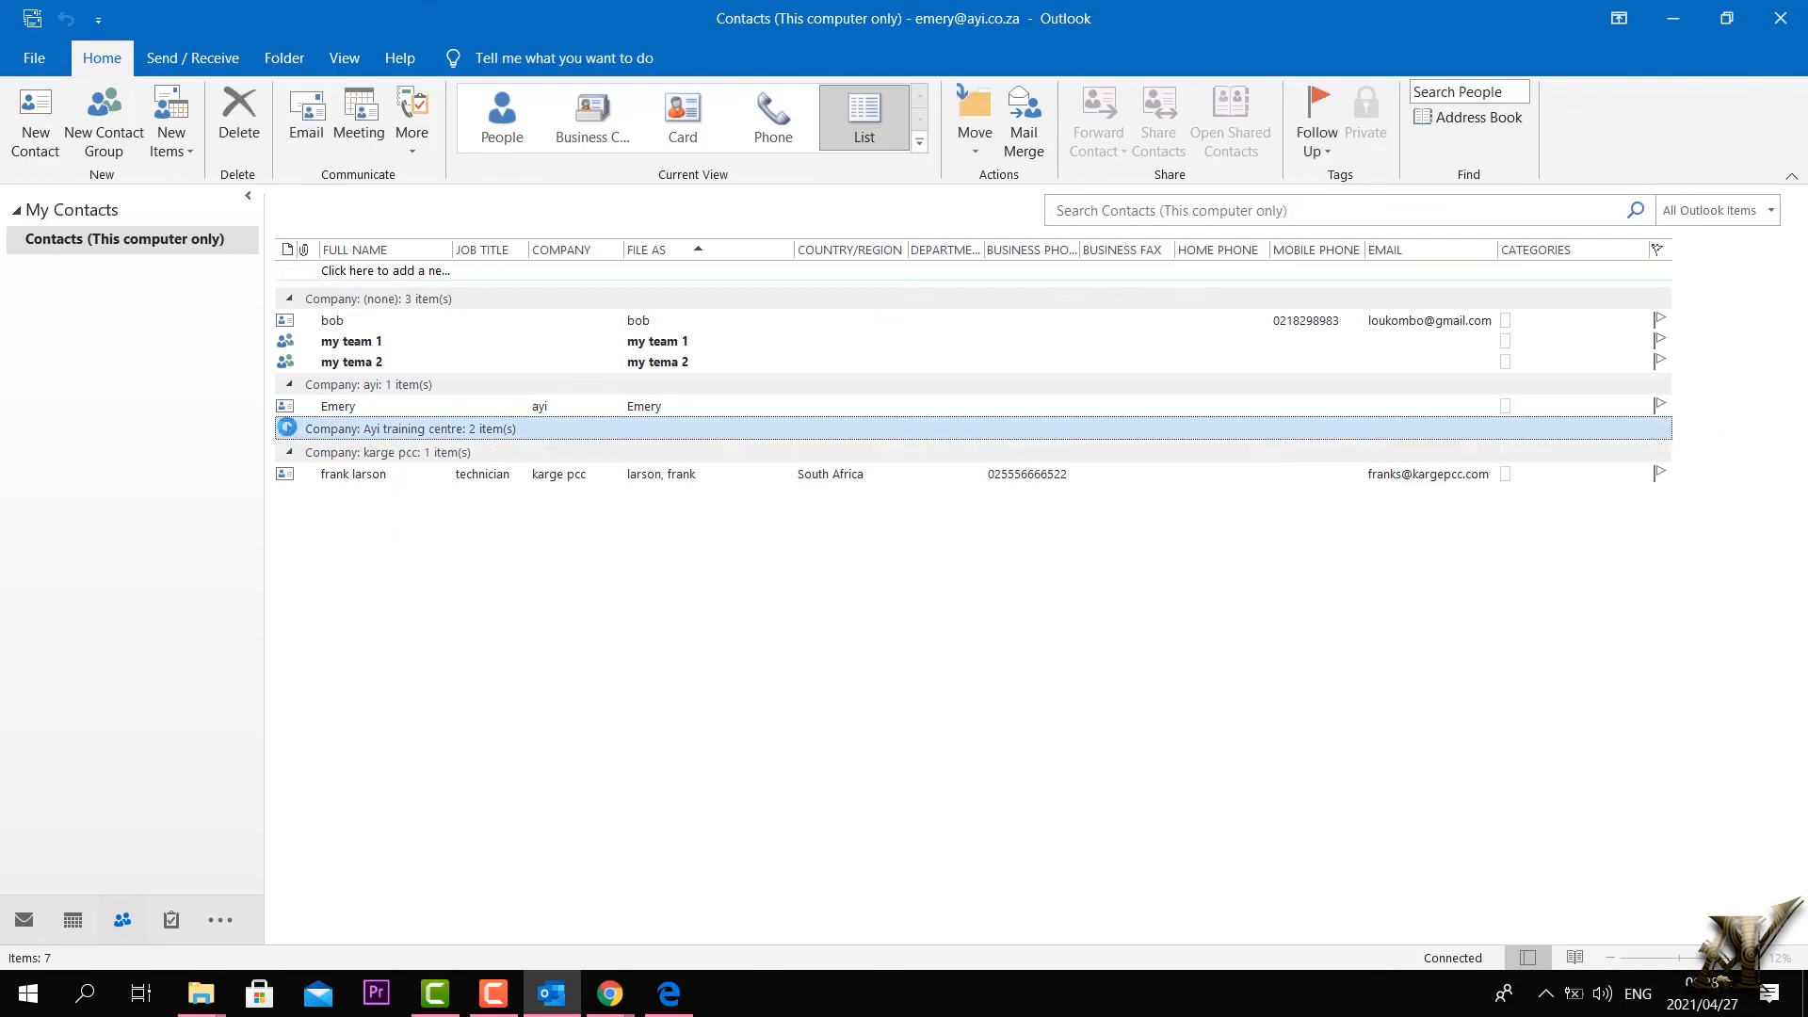
pyautogui.click(288, 428)
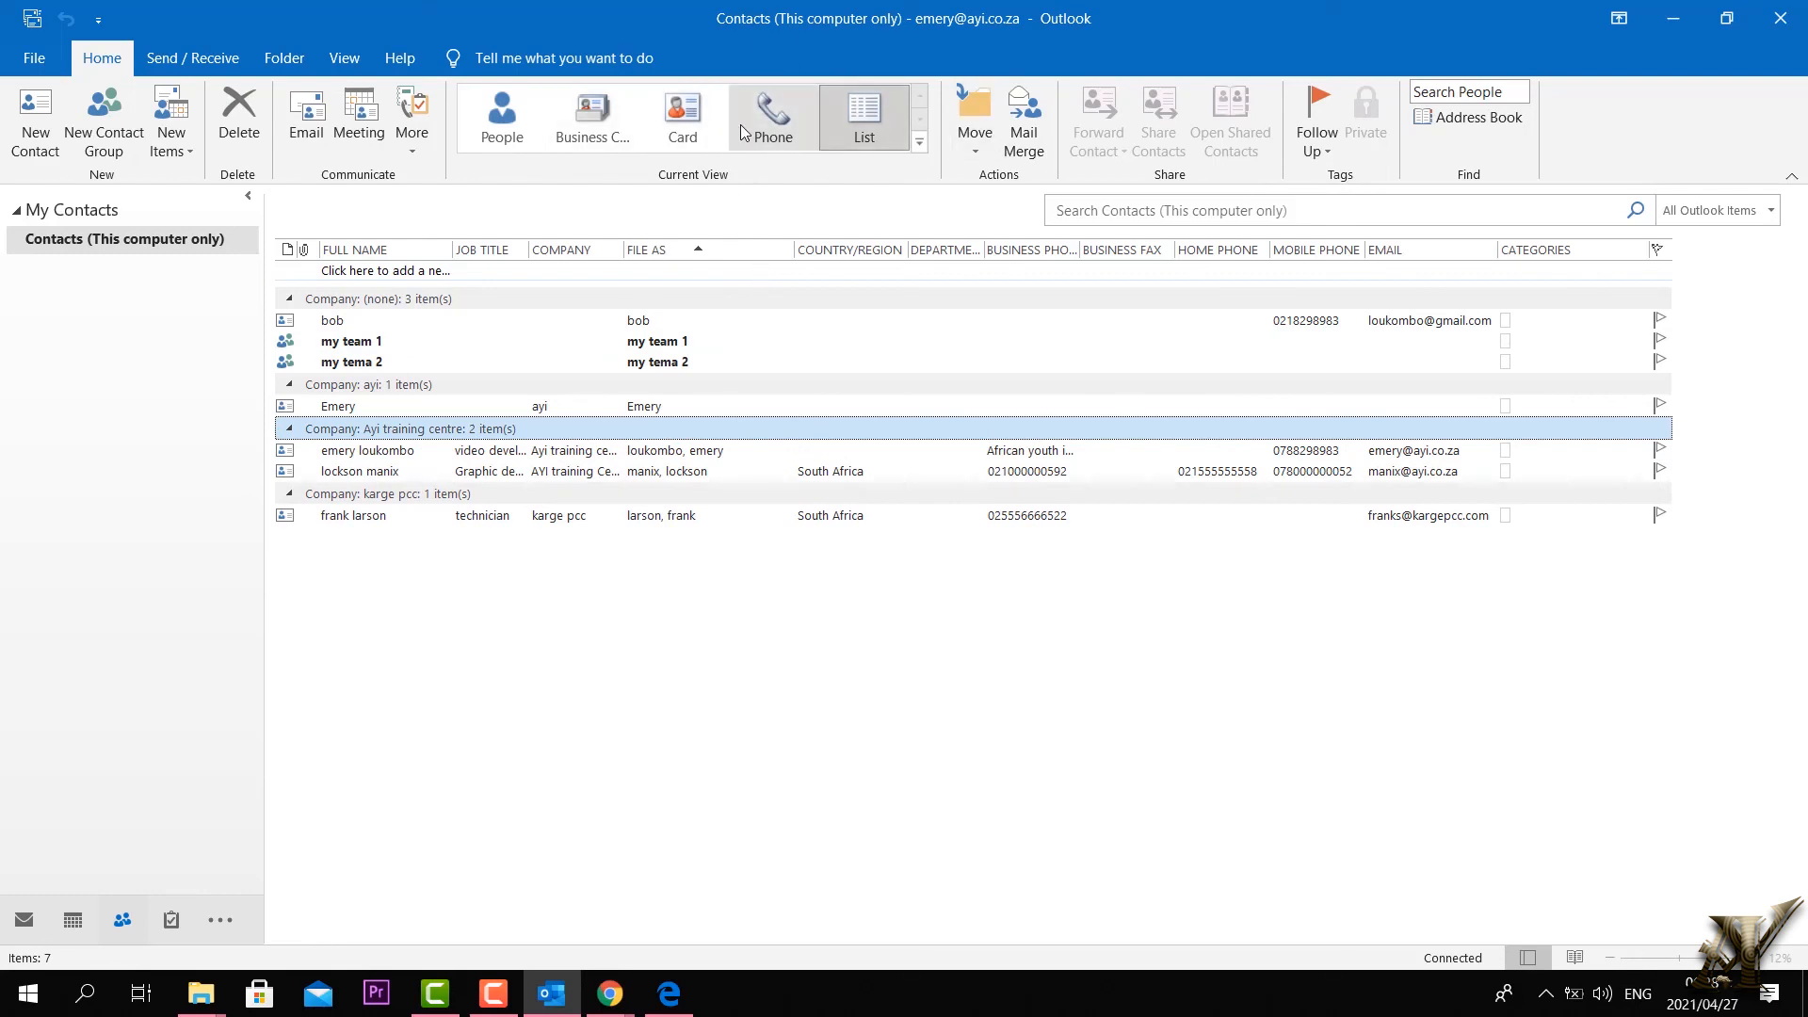
pyautogui.click(502, 127)
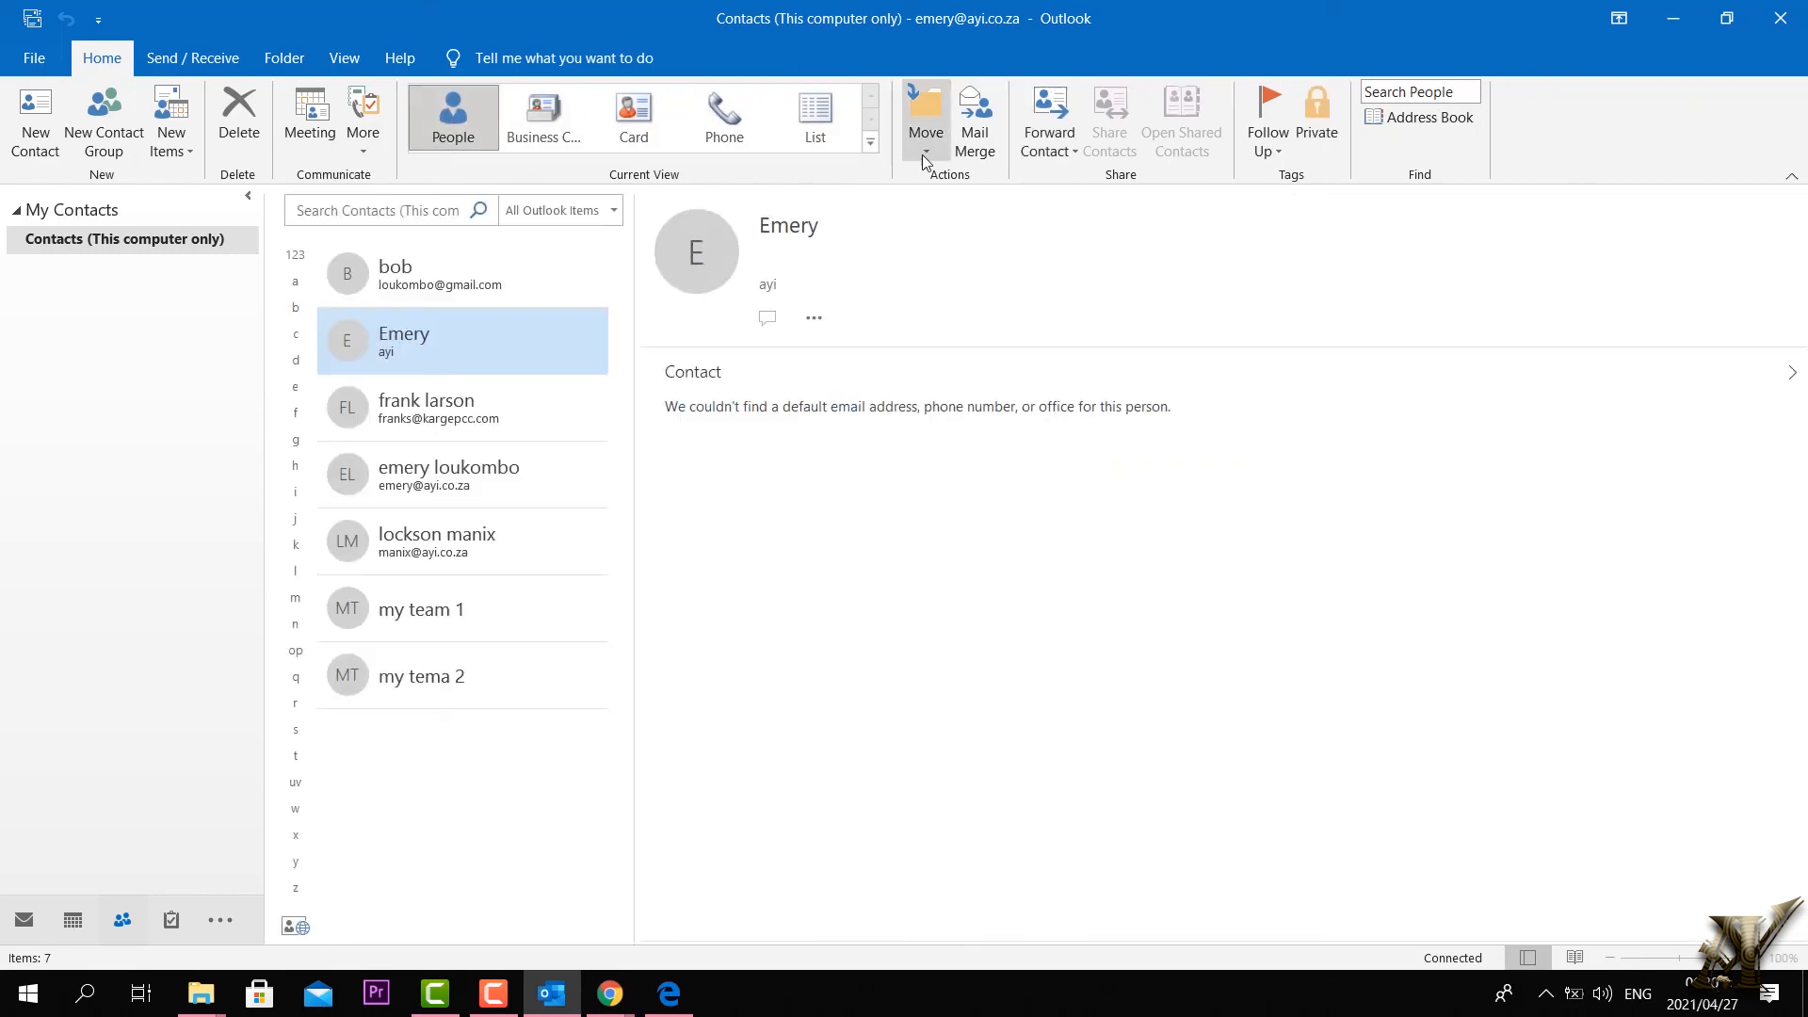
# Step: Try moving Emery, then bob to the marketing folder, and close the new message to bob
pyautogui.click(922, 154)
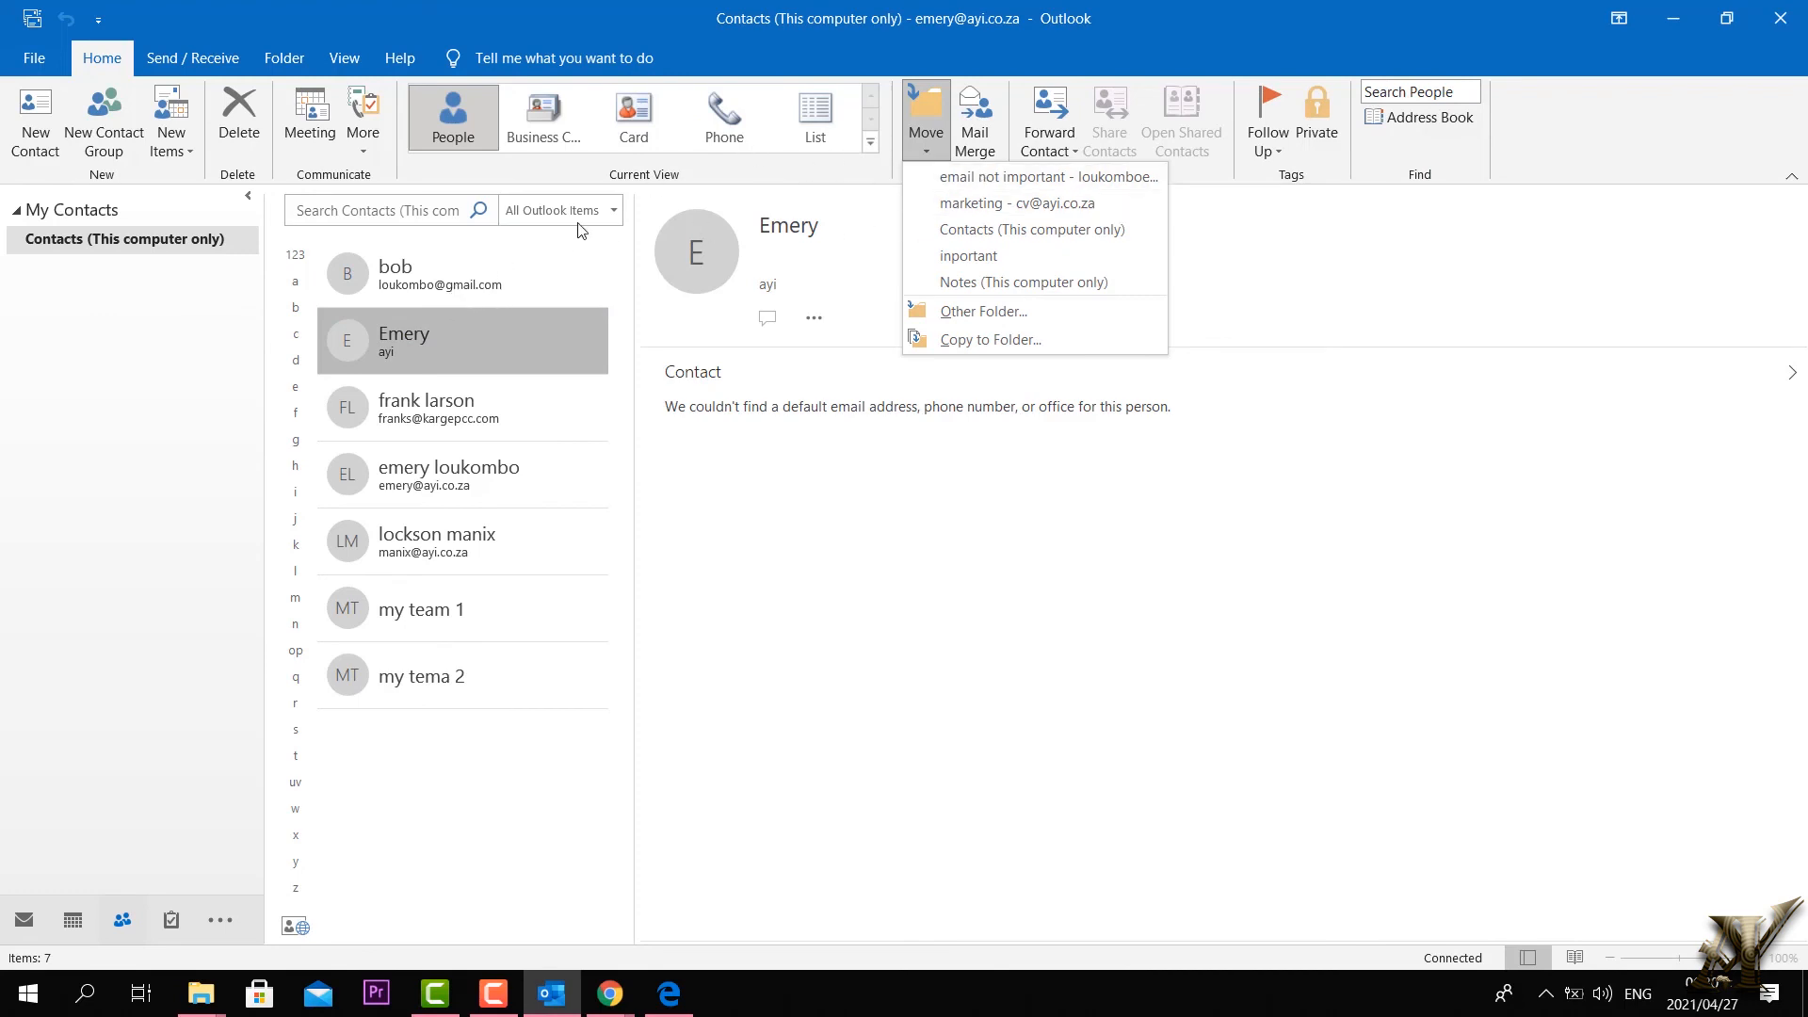
pyautogui.click(865, 499)
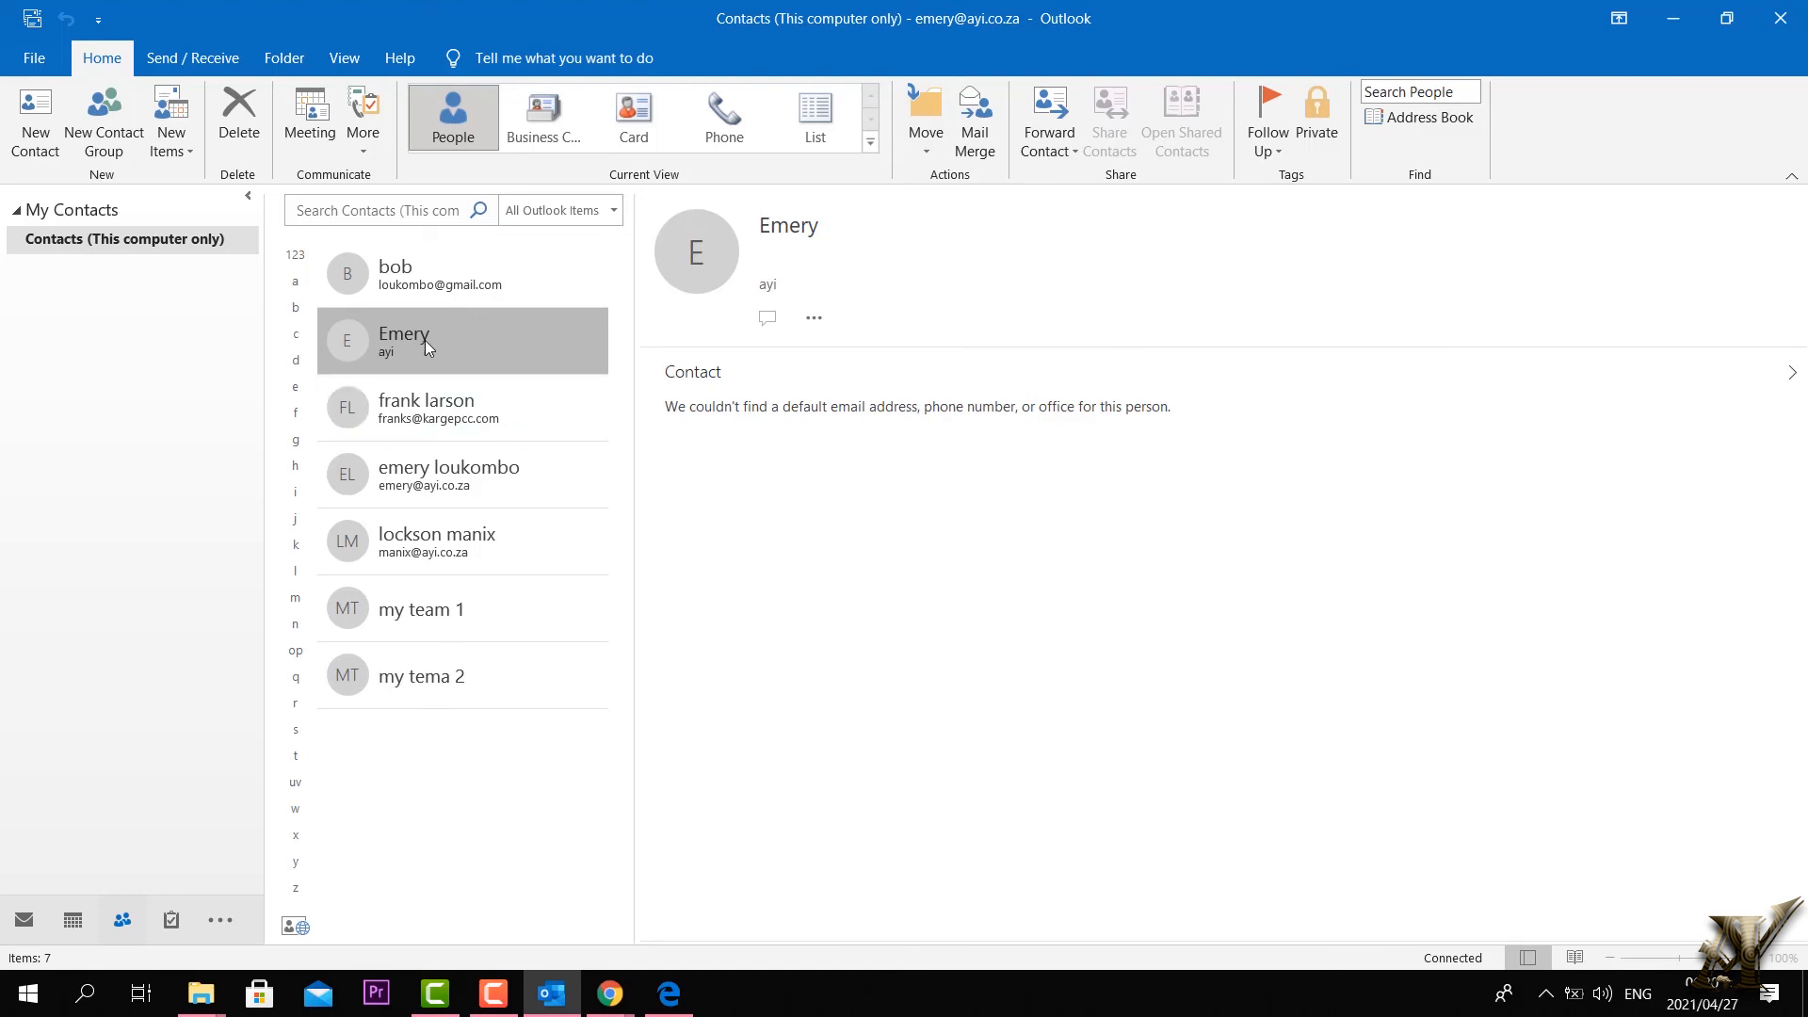
pyautogui.click(421, 259)
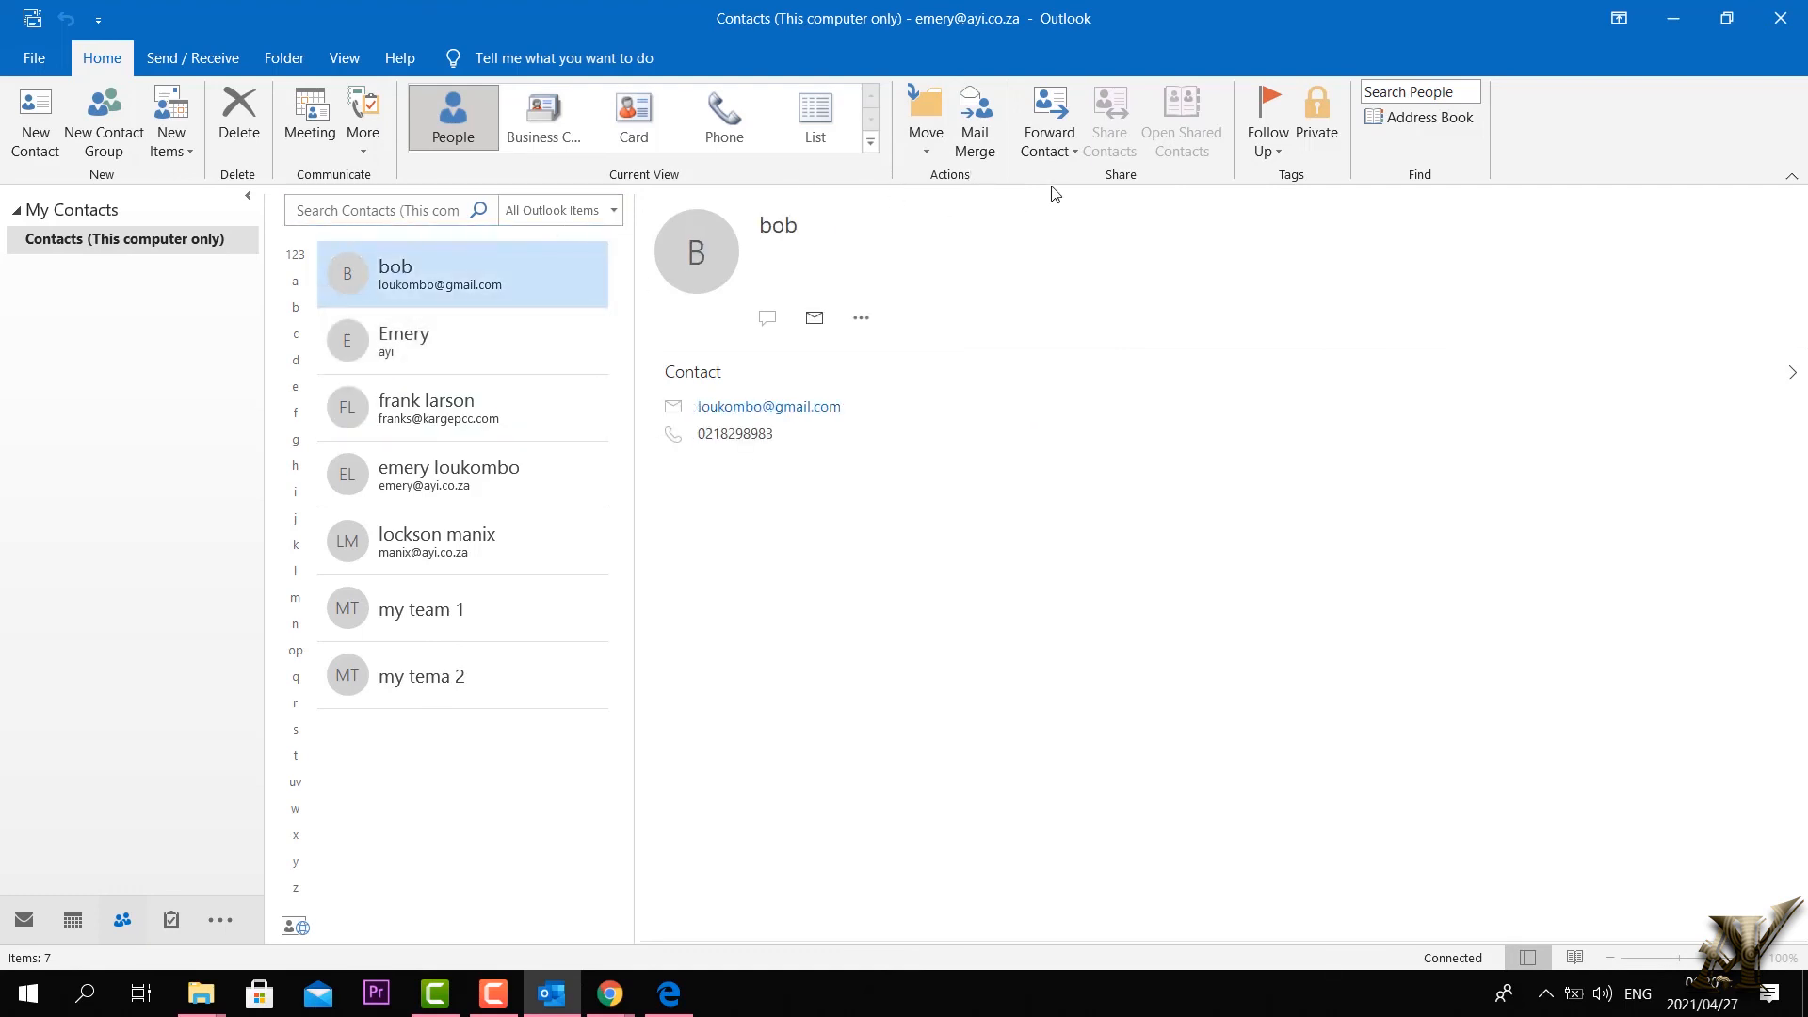
pyautogui.click(921, 141)
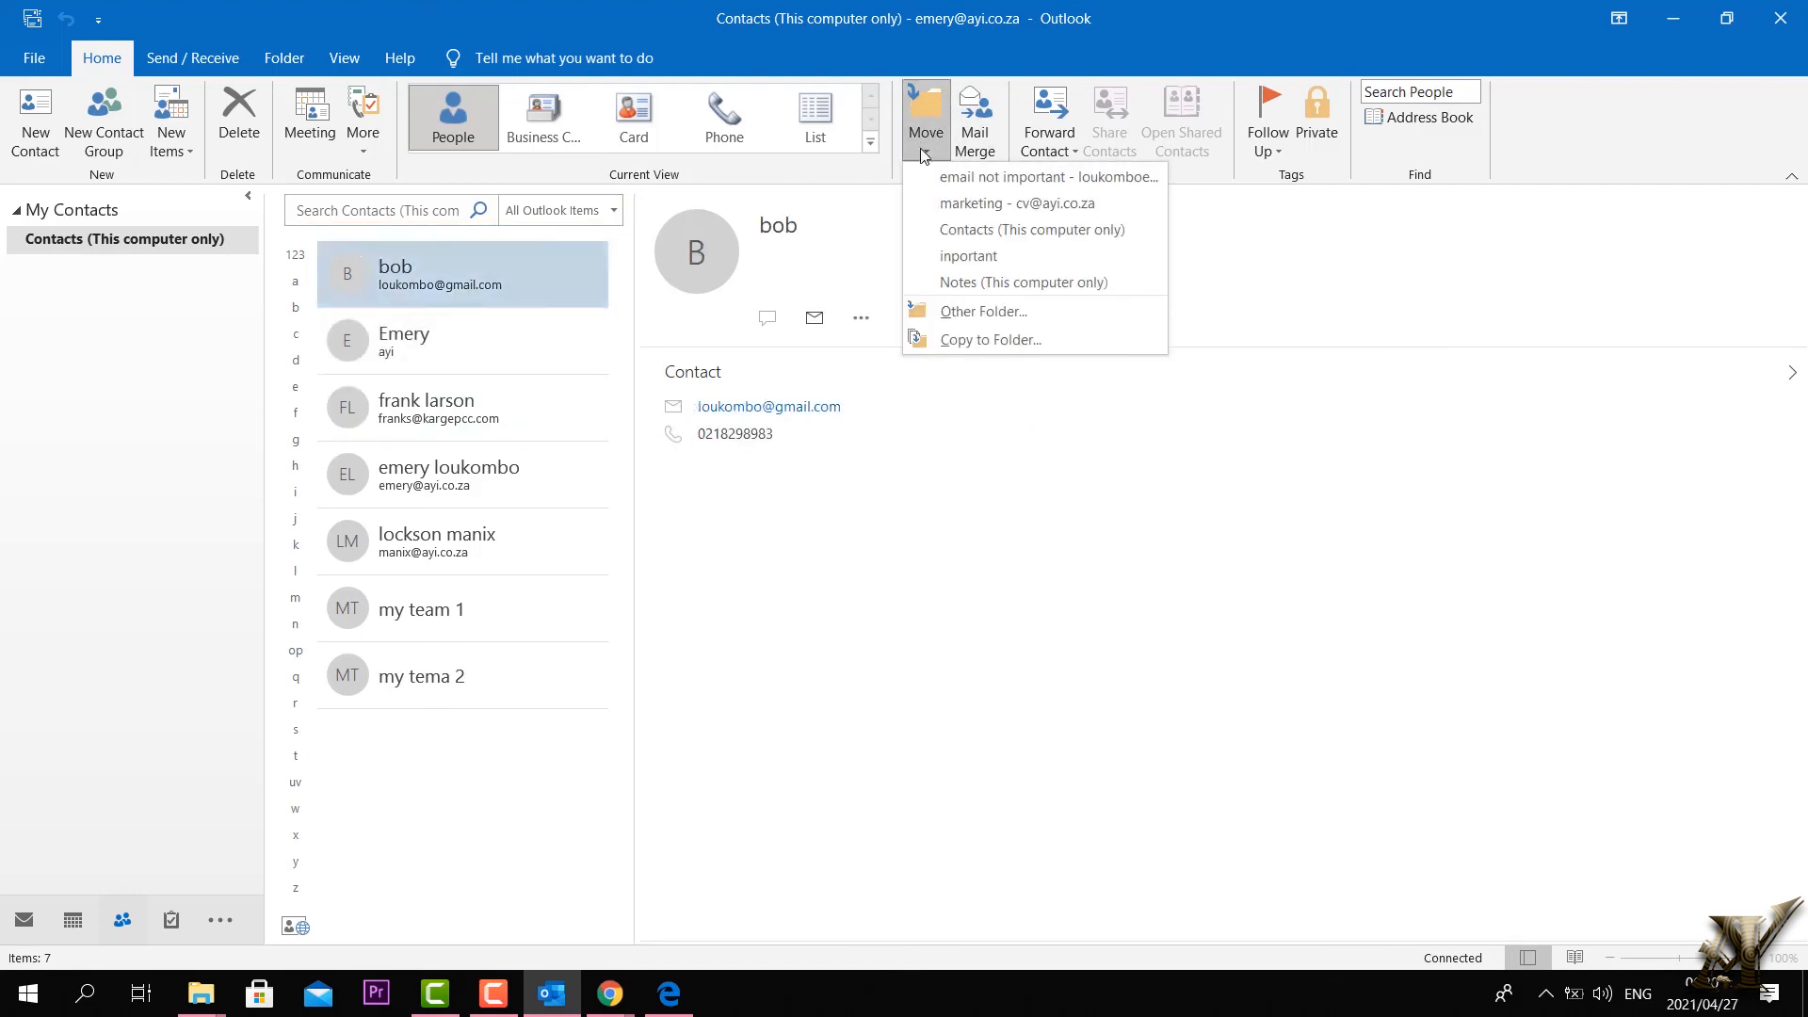
pyautogui.click(1056, 211)
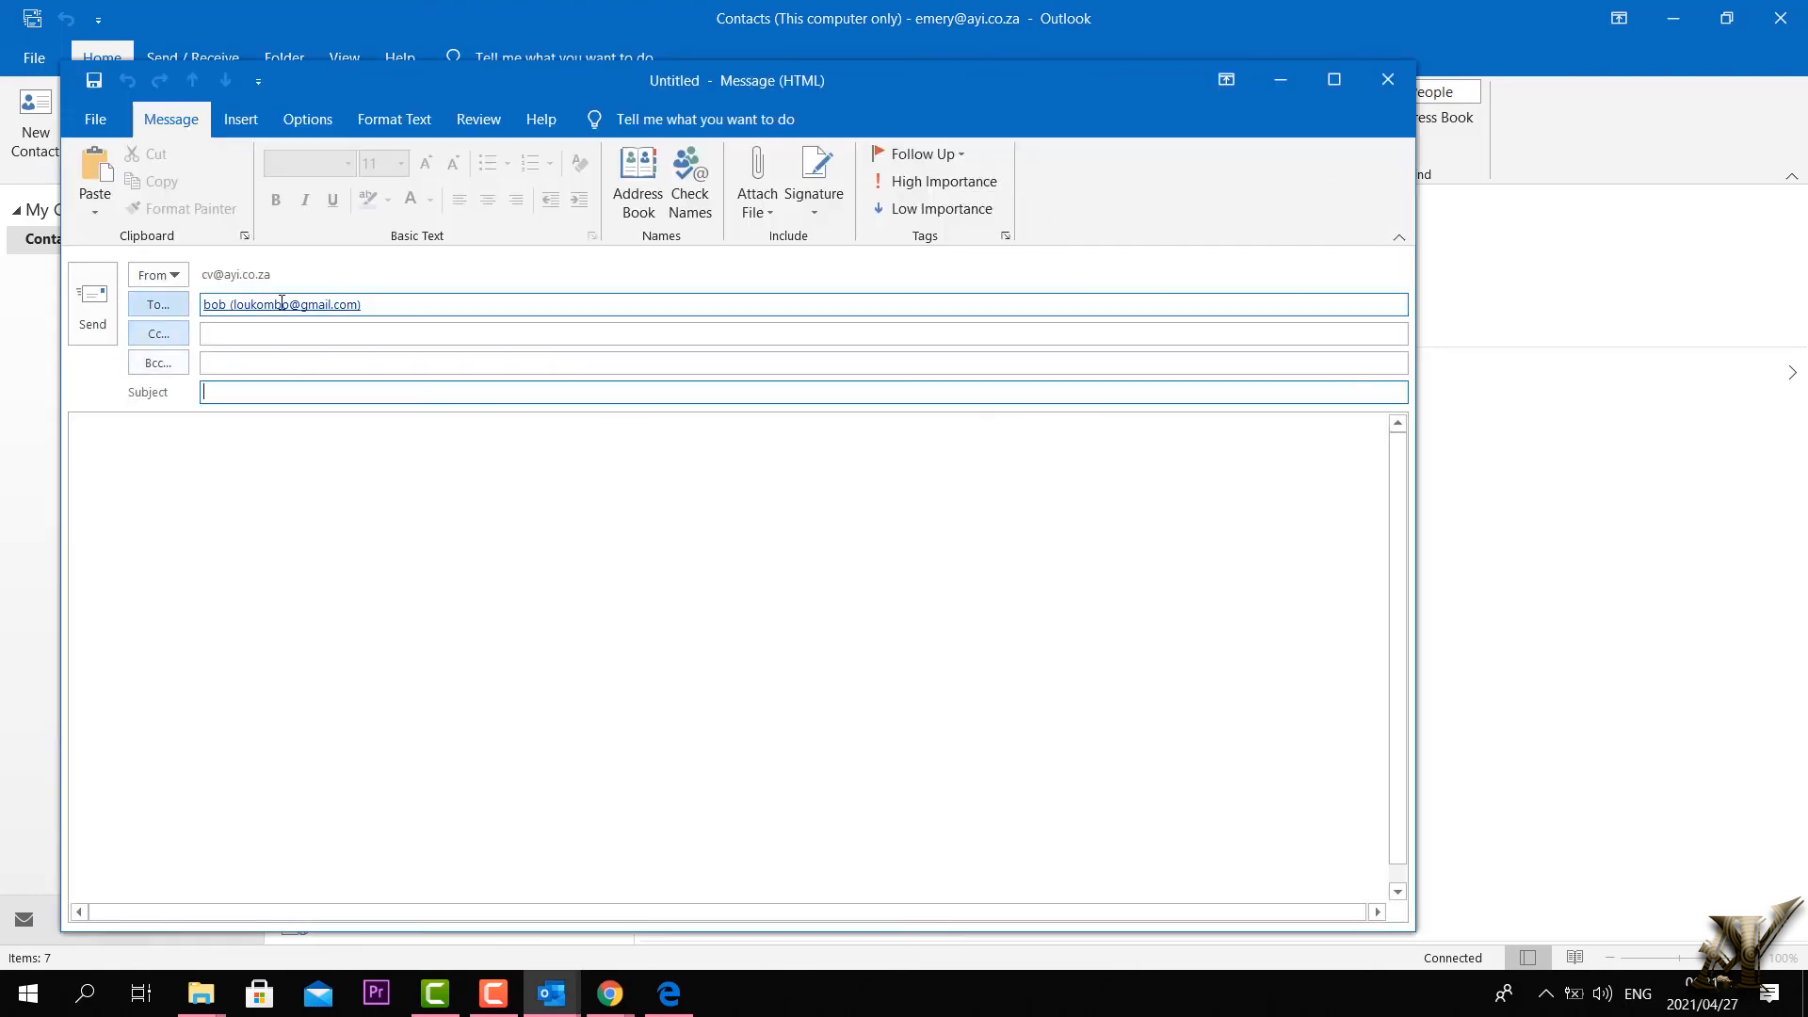
pyautogui.click(218, 565)
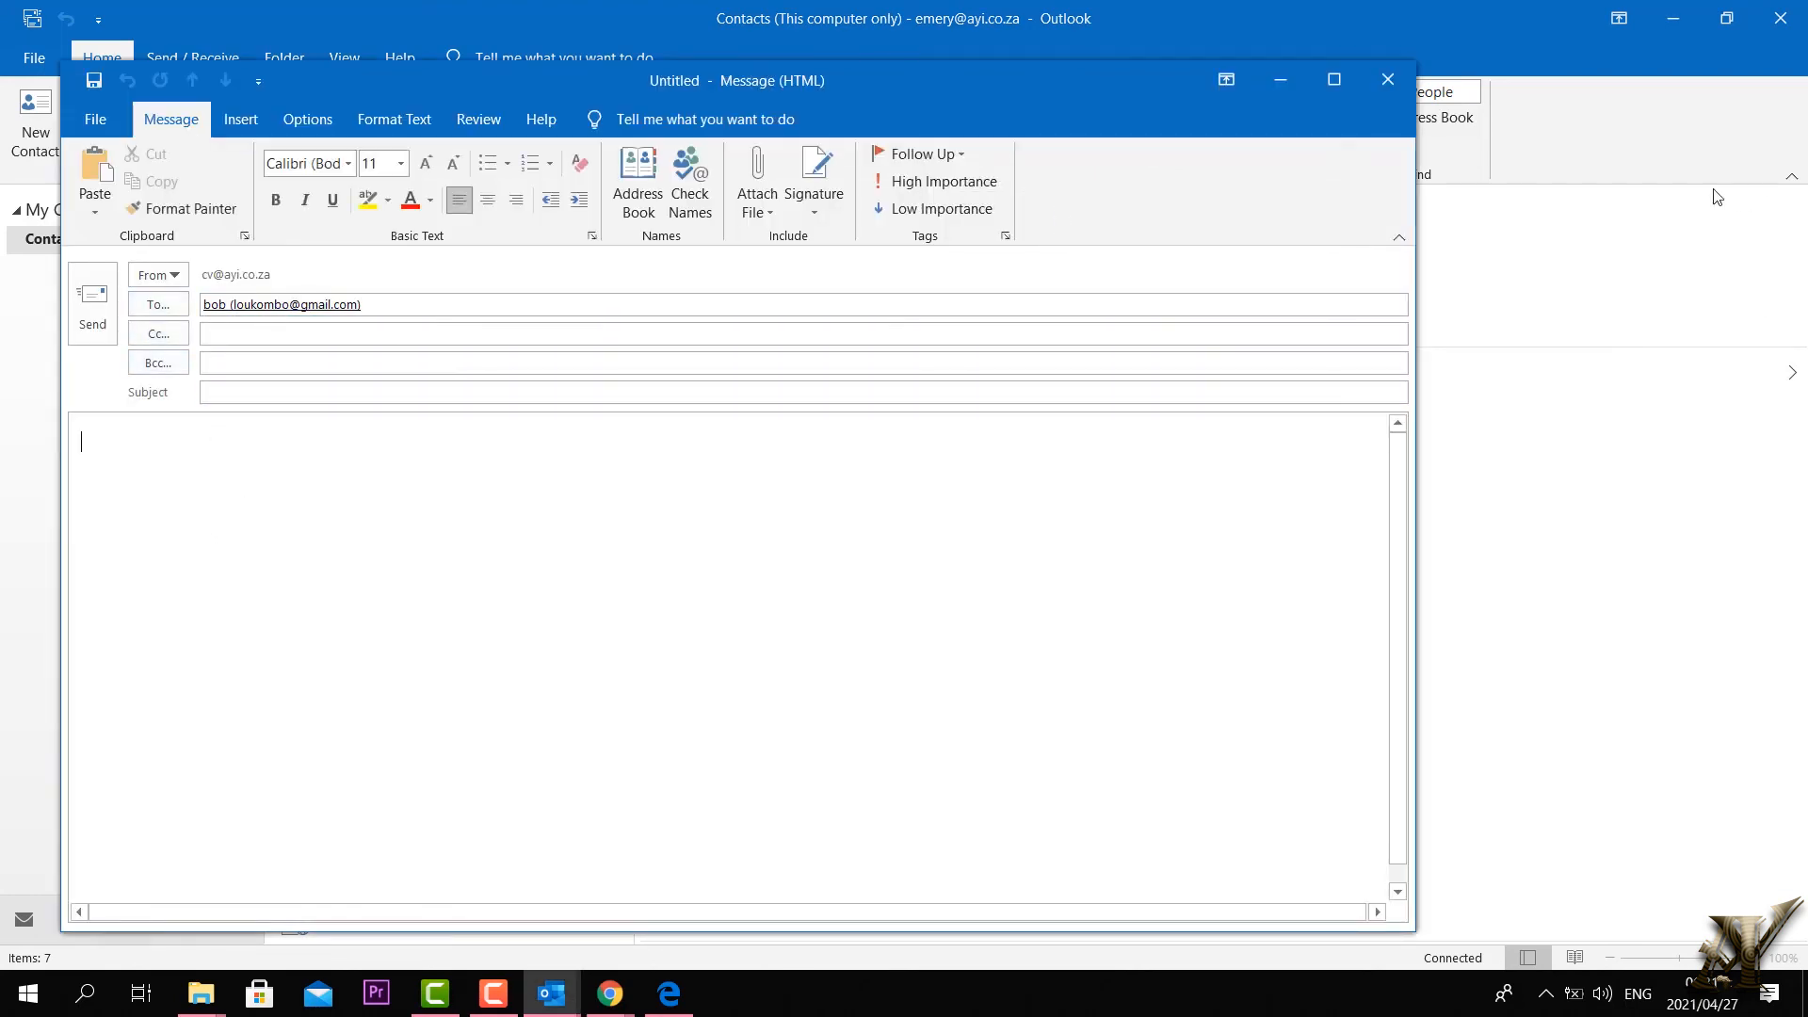
pyautogui.click(1387, 79)
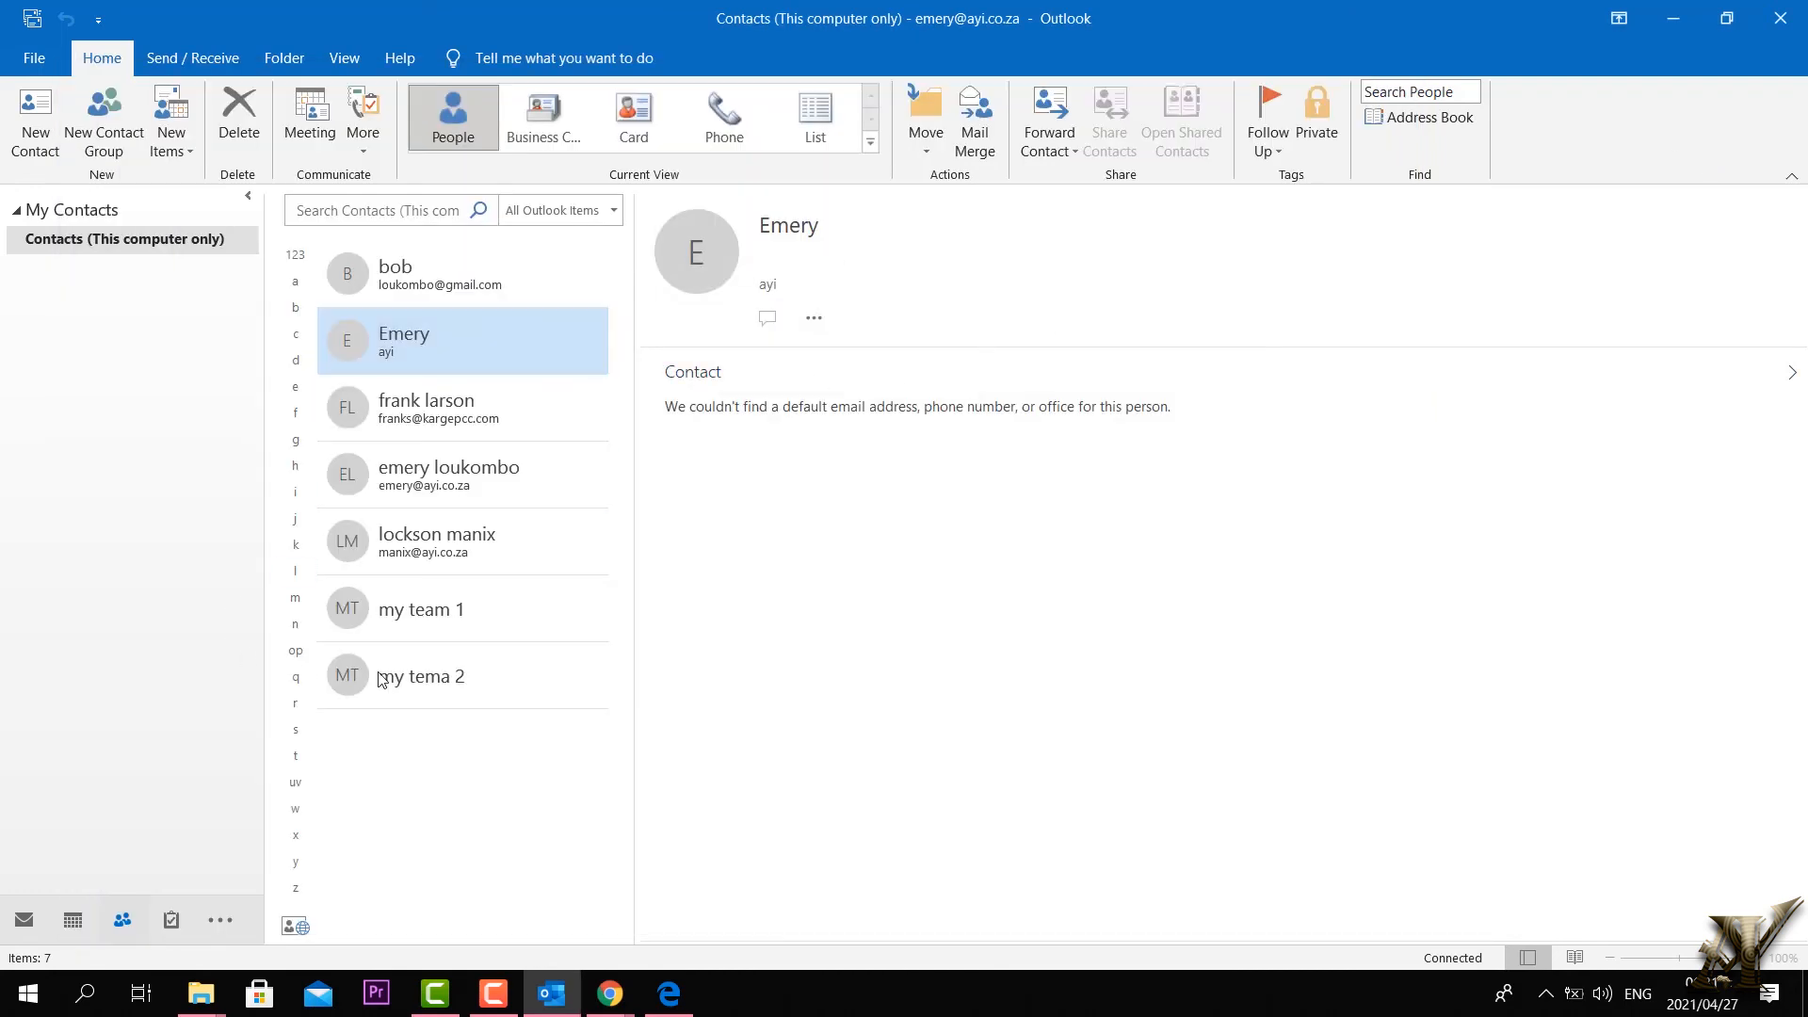
# Step: Select 'my team 1' and try merging into the existing bob document, then cancel the setup
pyautogui.click(402, 626)
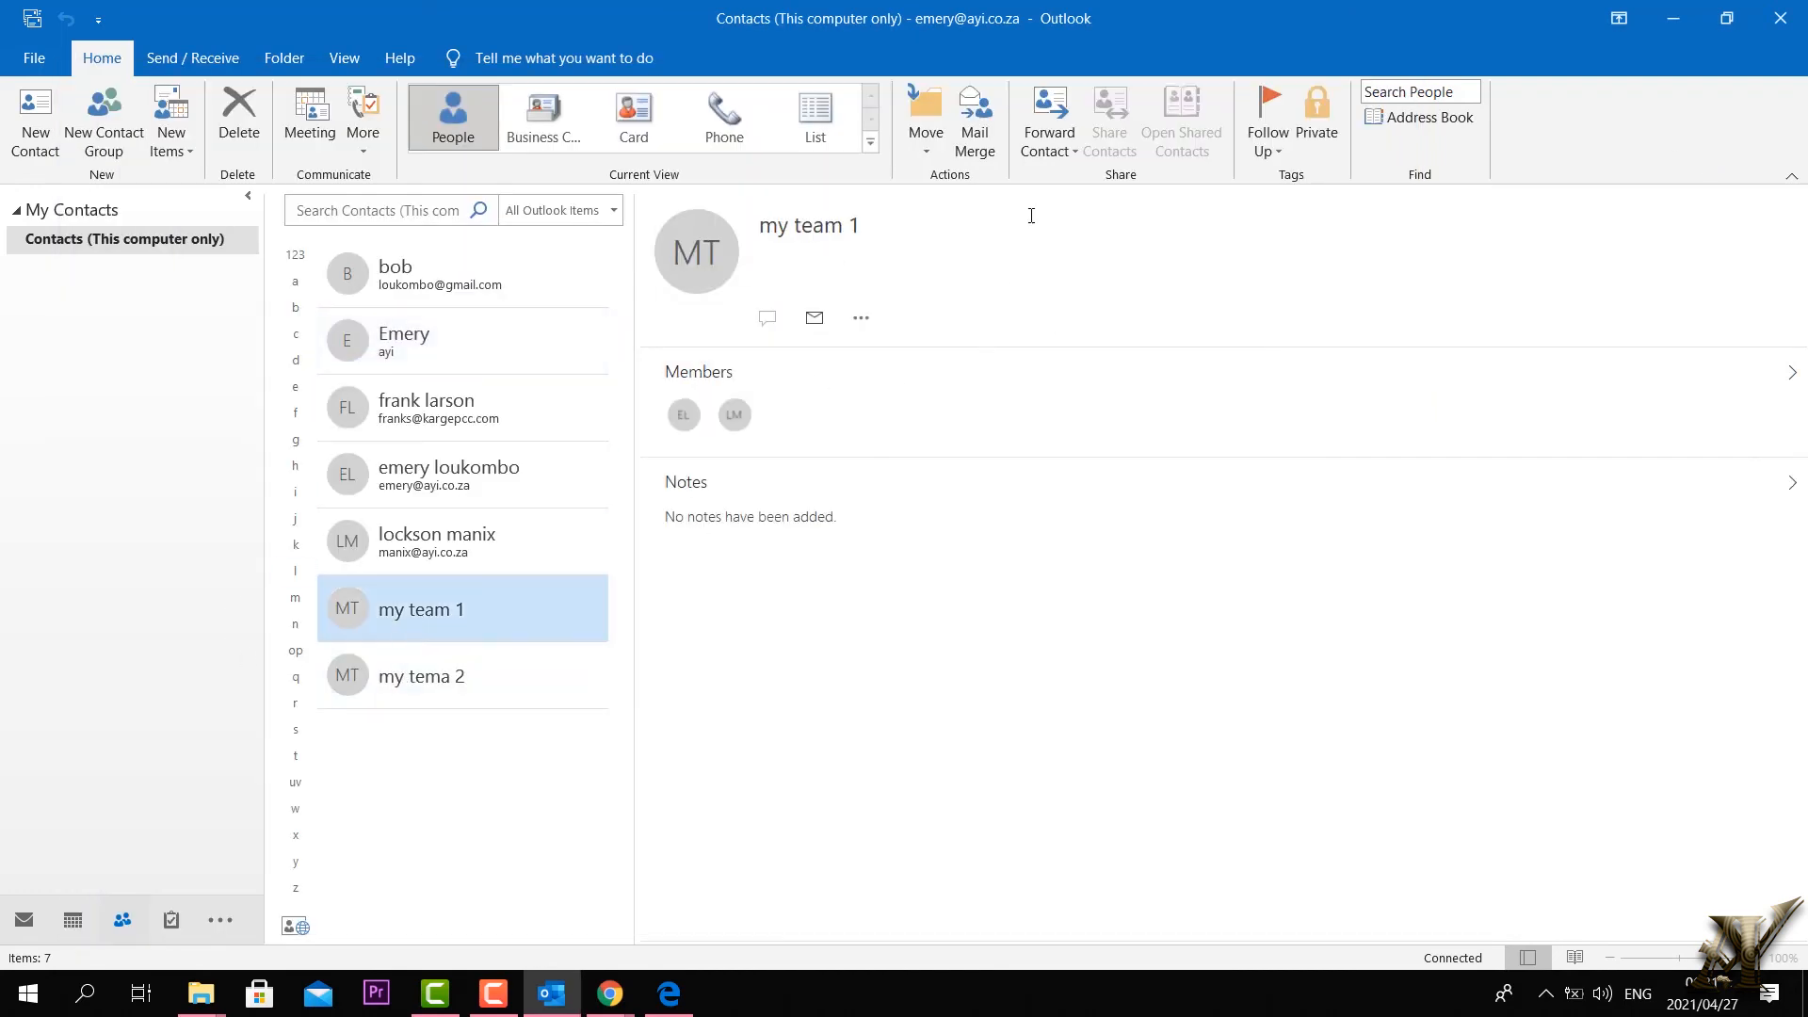
pyautogui.click(979, 143)
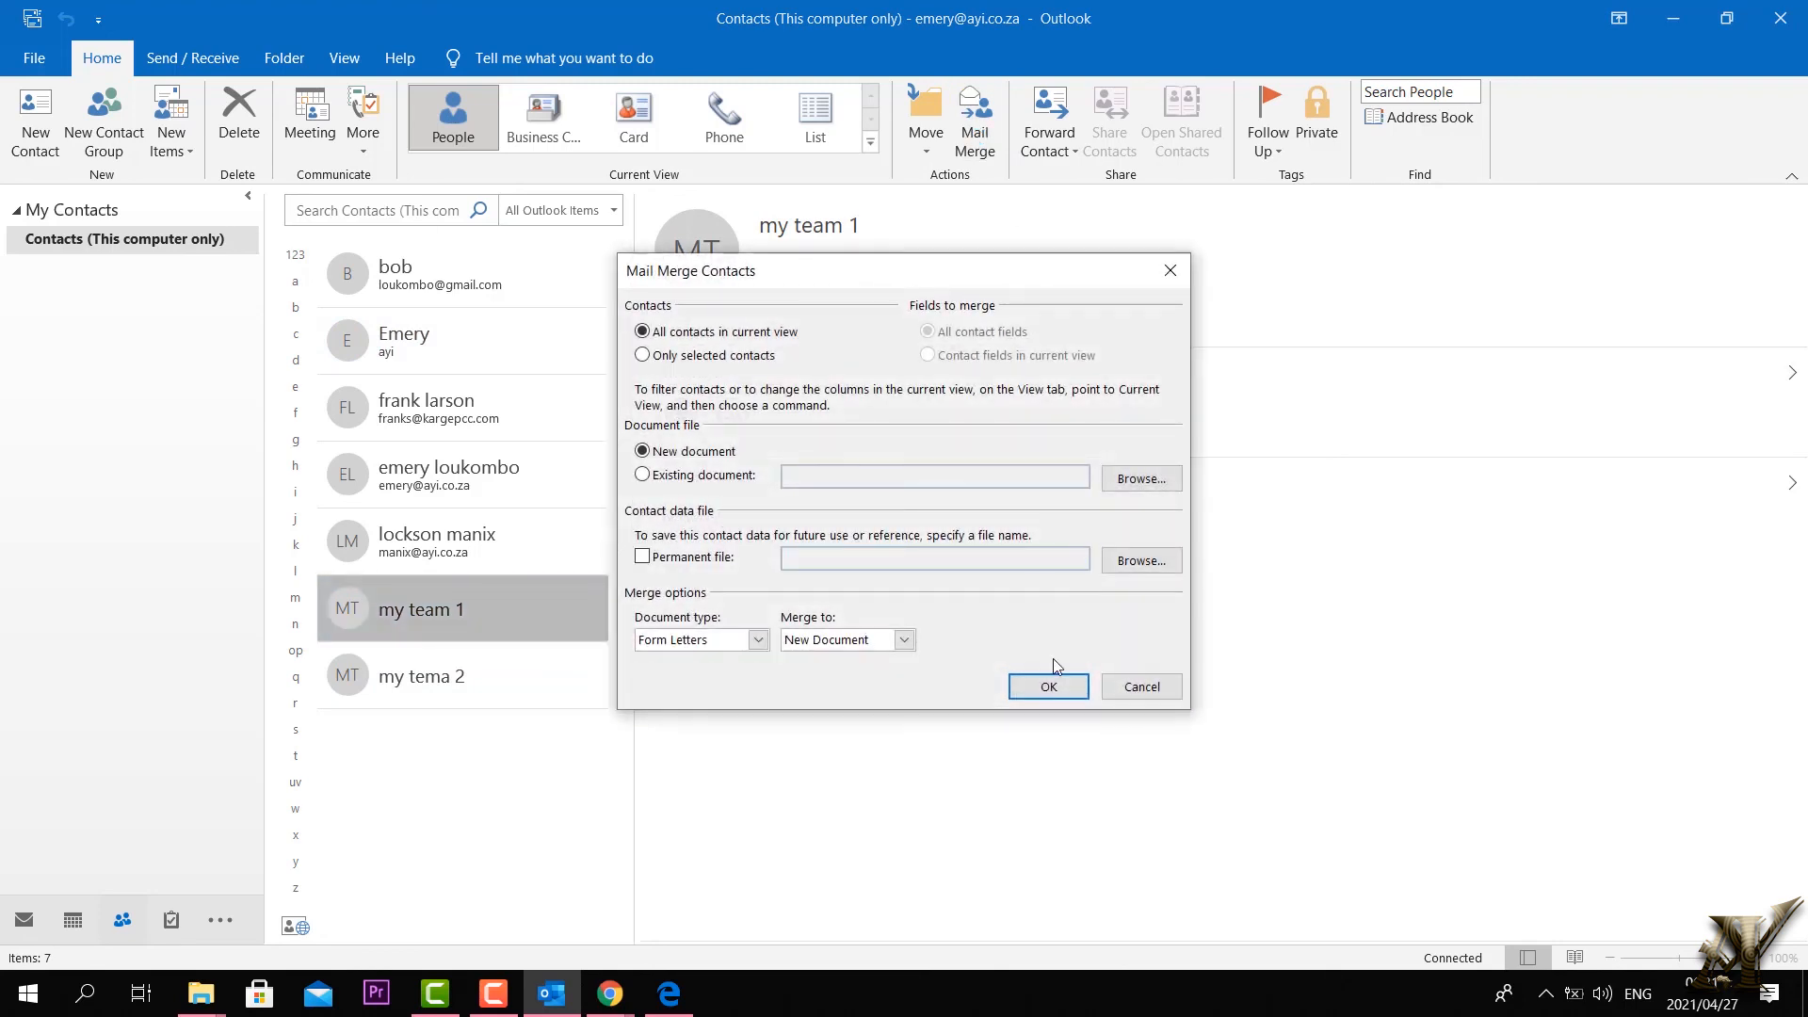
pyautogui.click(1116, 482)
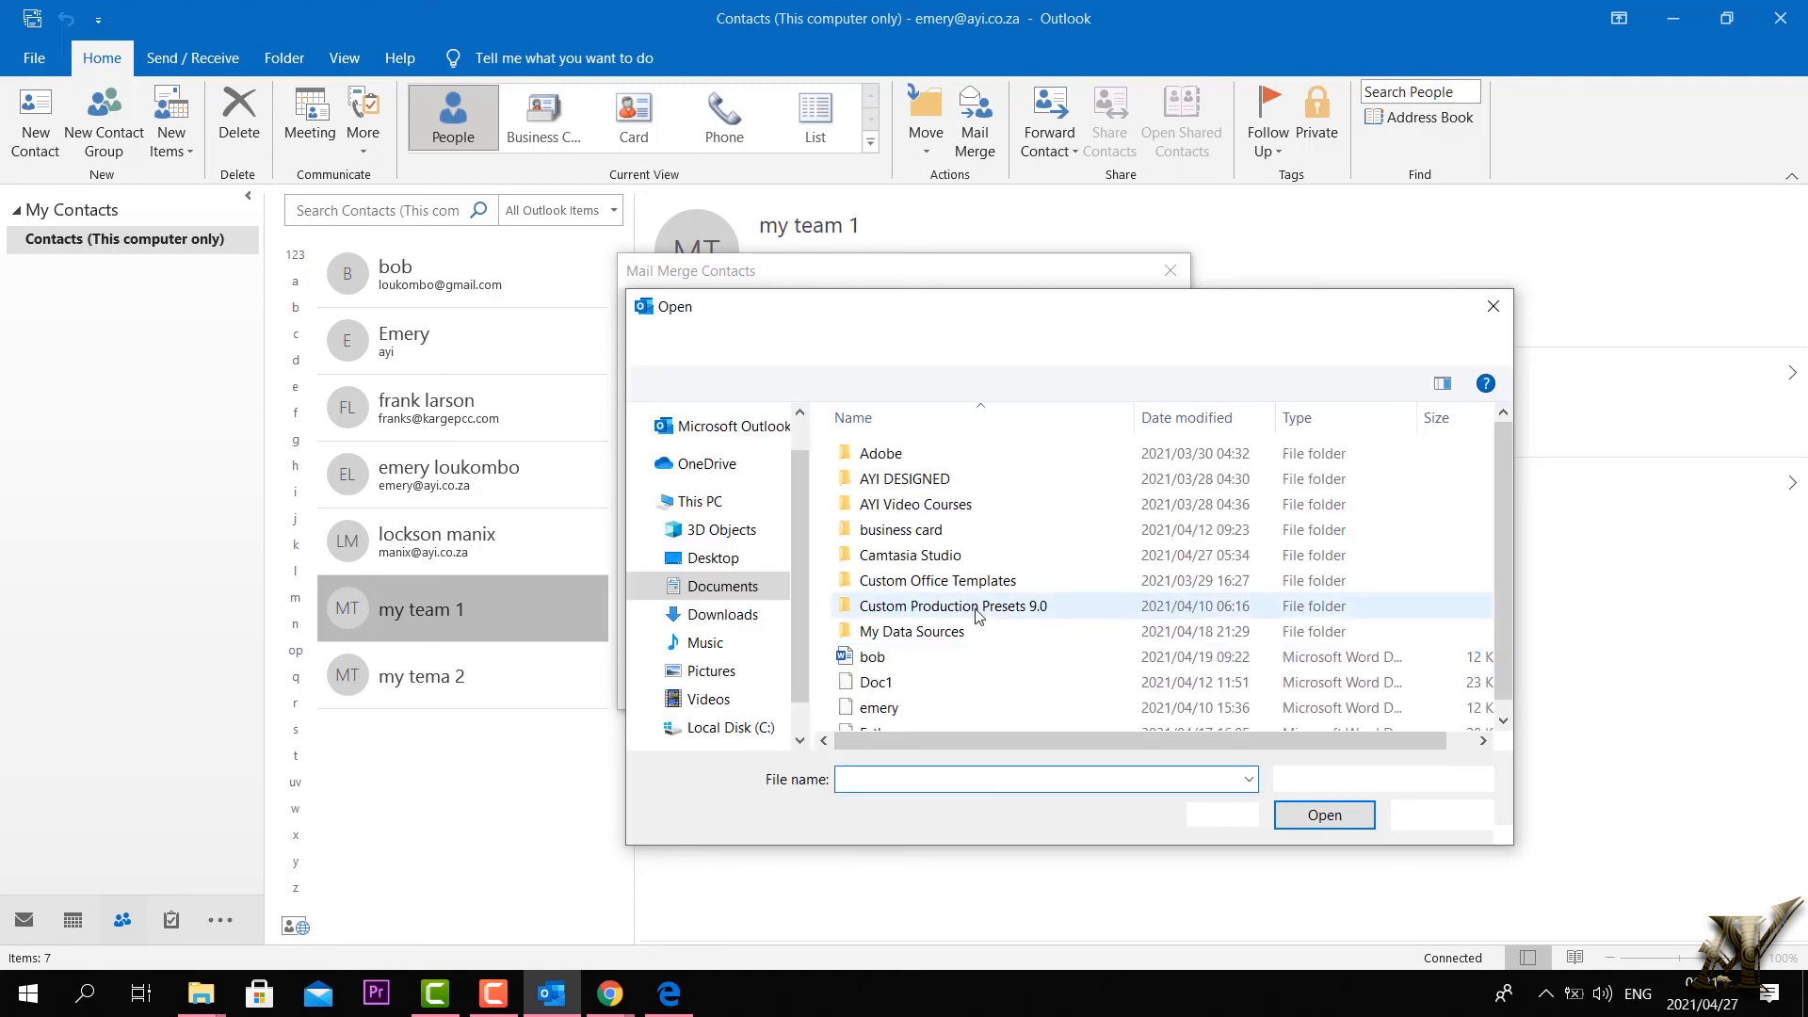
pyautogui.click(872, 657)
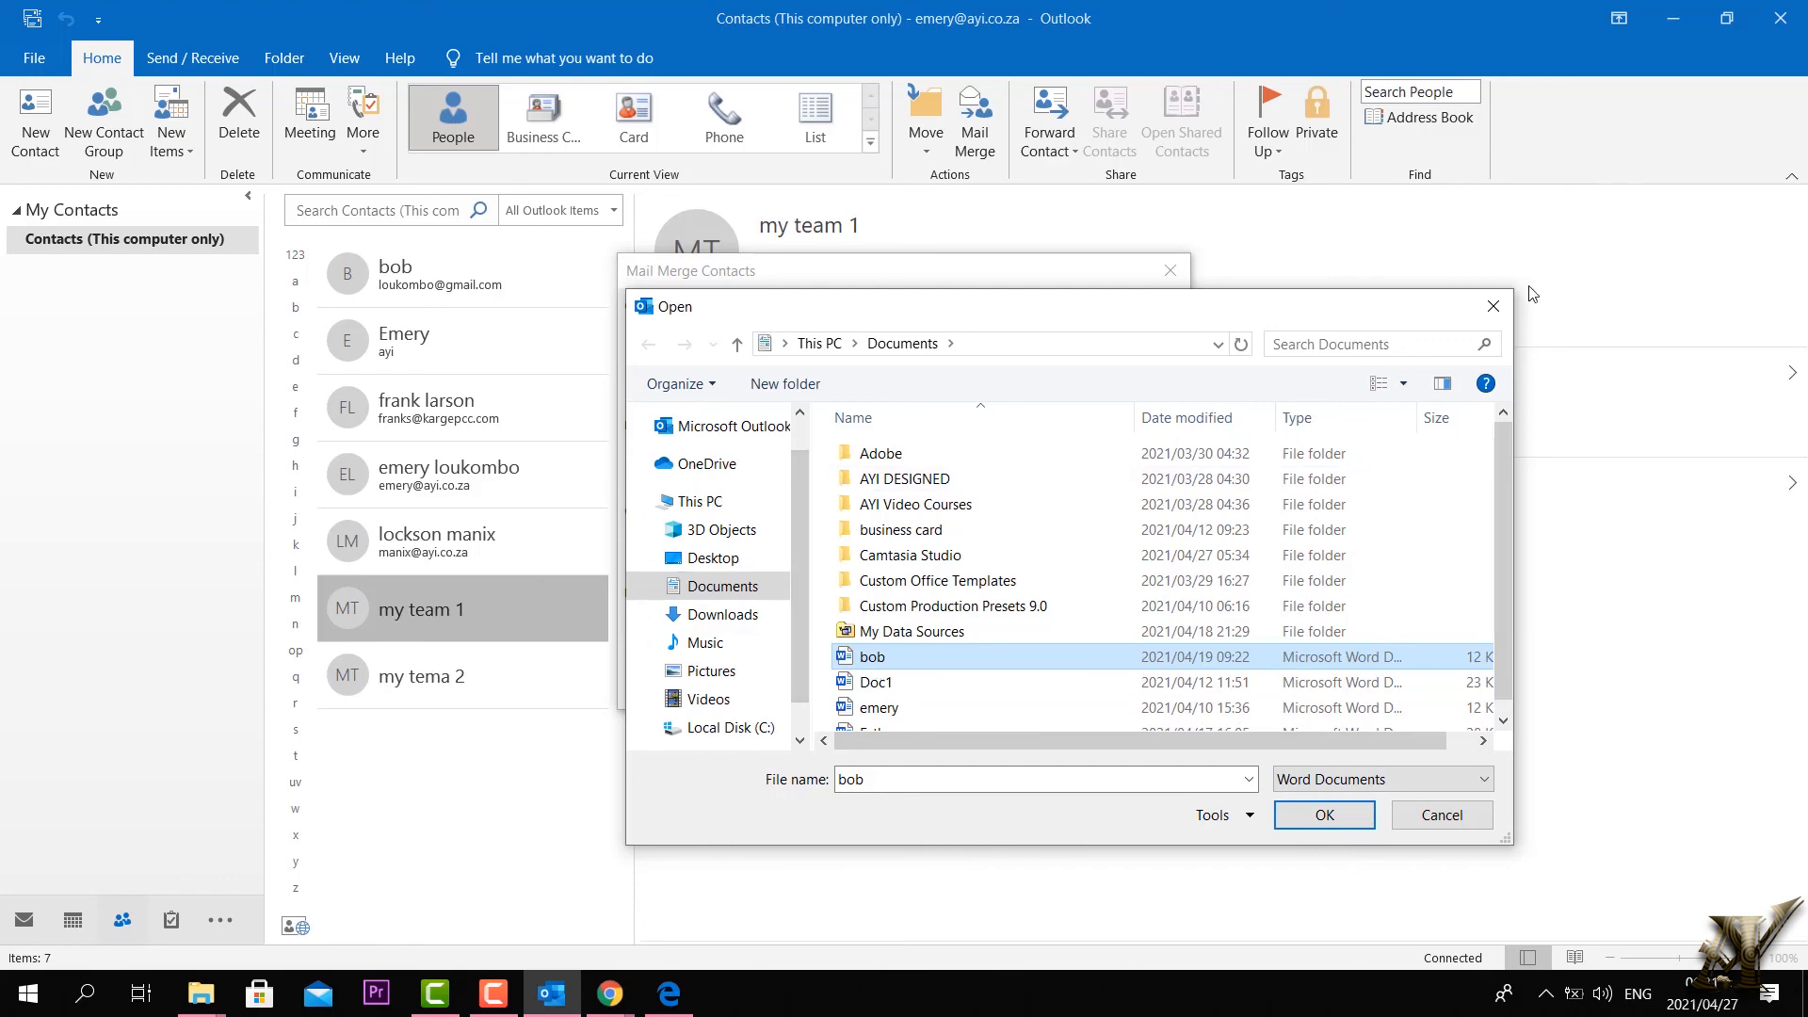
pyautogui.click(1494, 307)
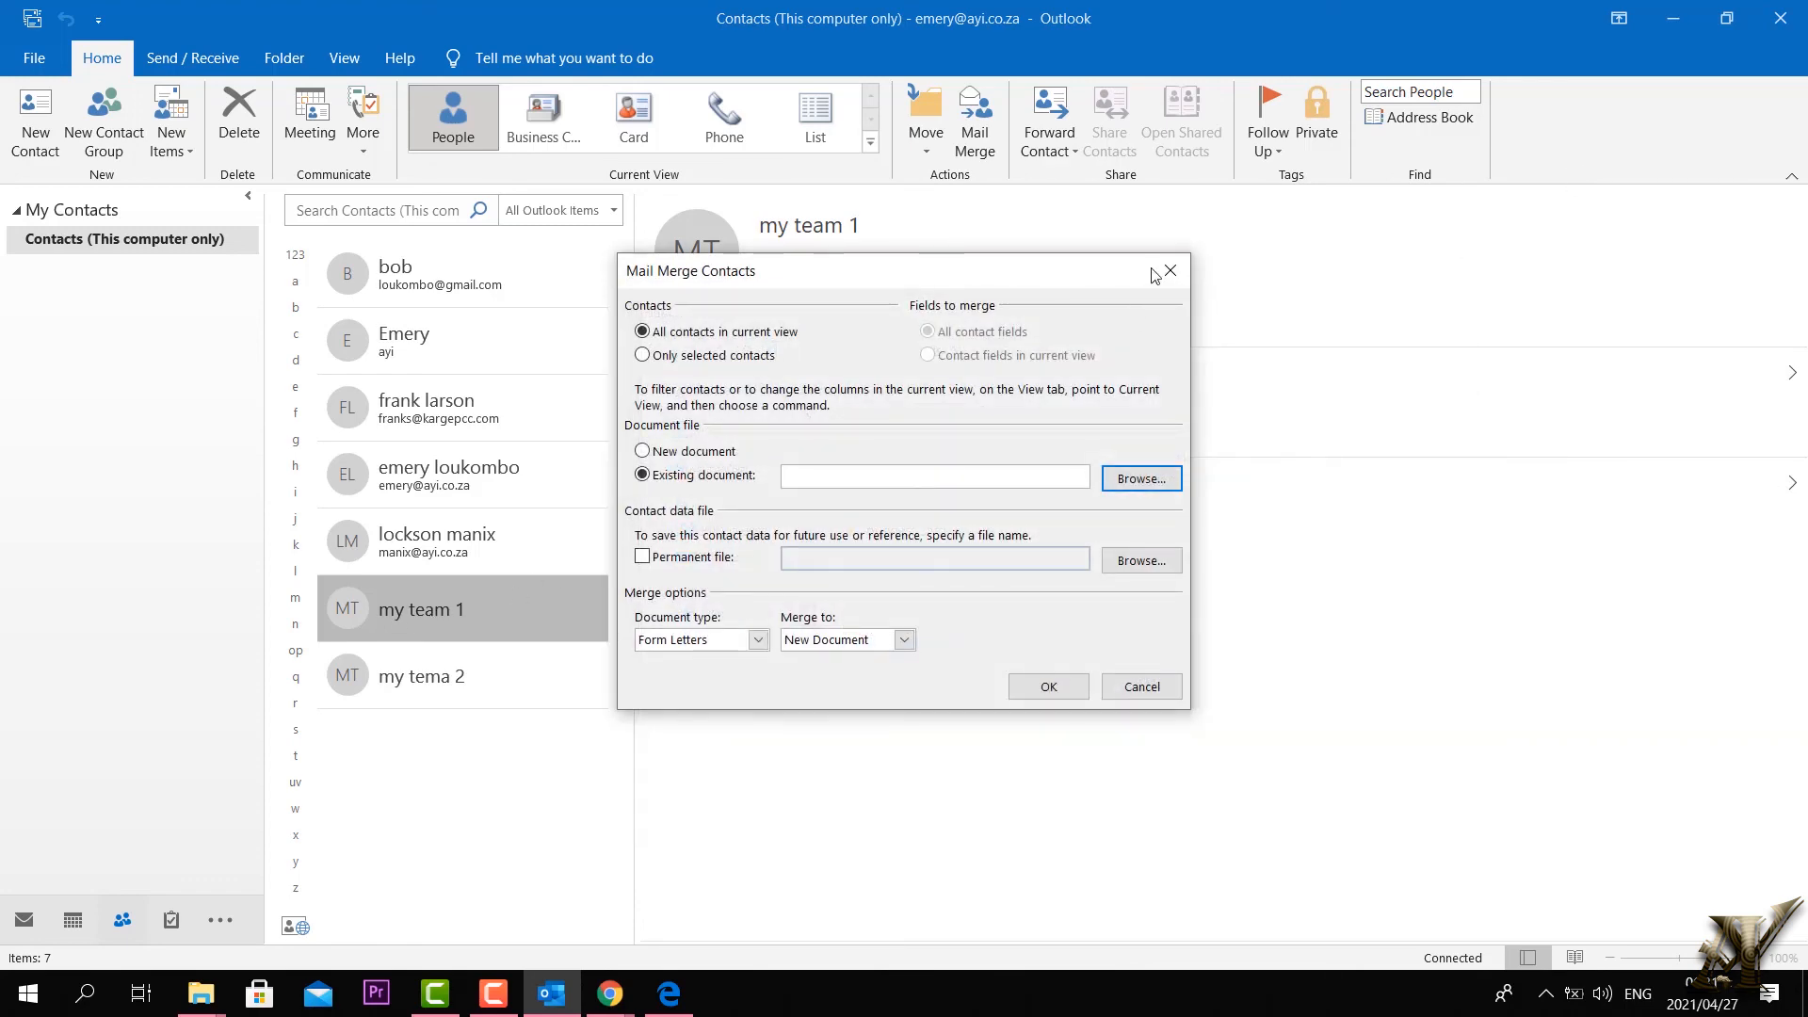
pyautogui.click(1168, 272)
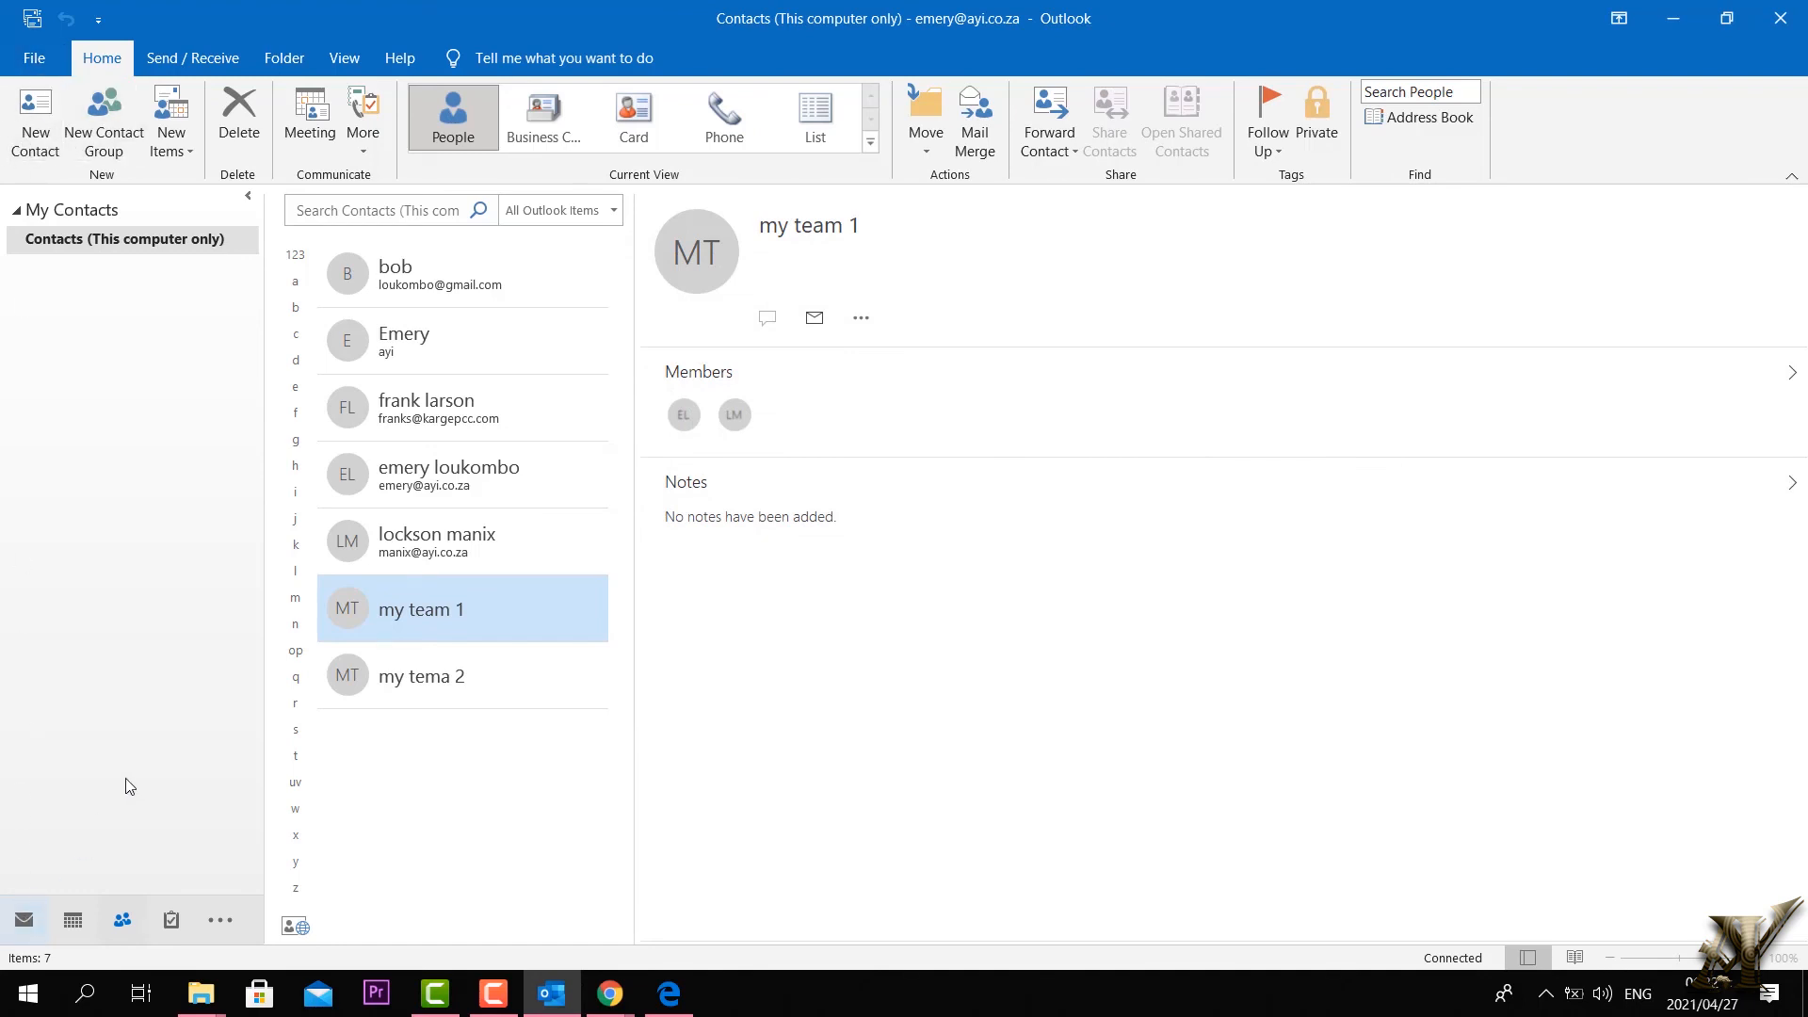
# Step: Merge the contacts into a new Word document, accepting that contact groups are excluded
pyautogui.click(979, 132)
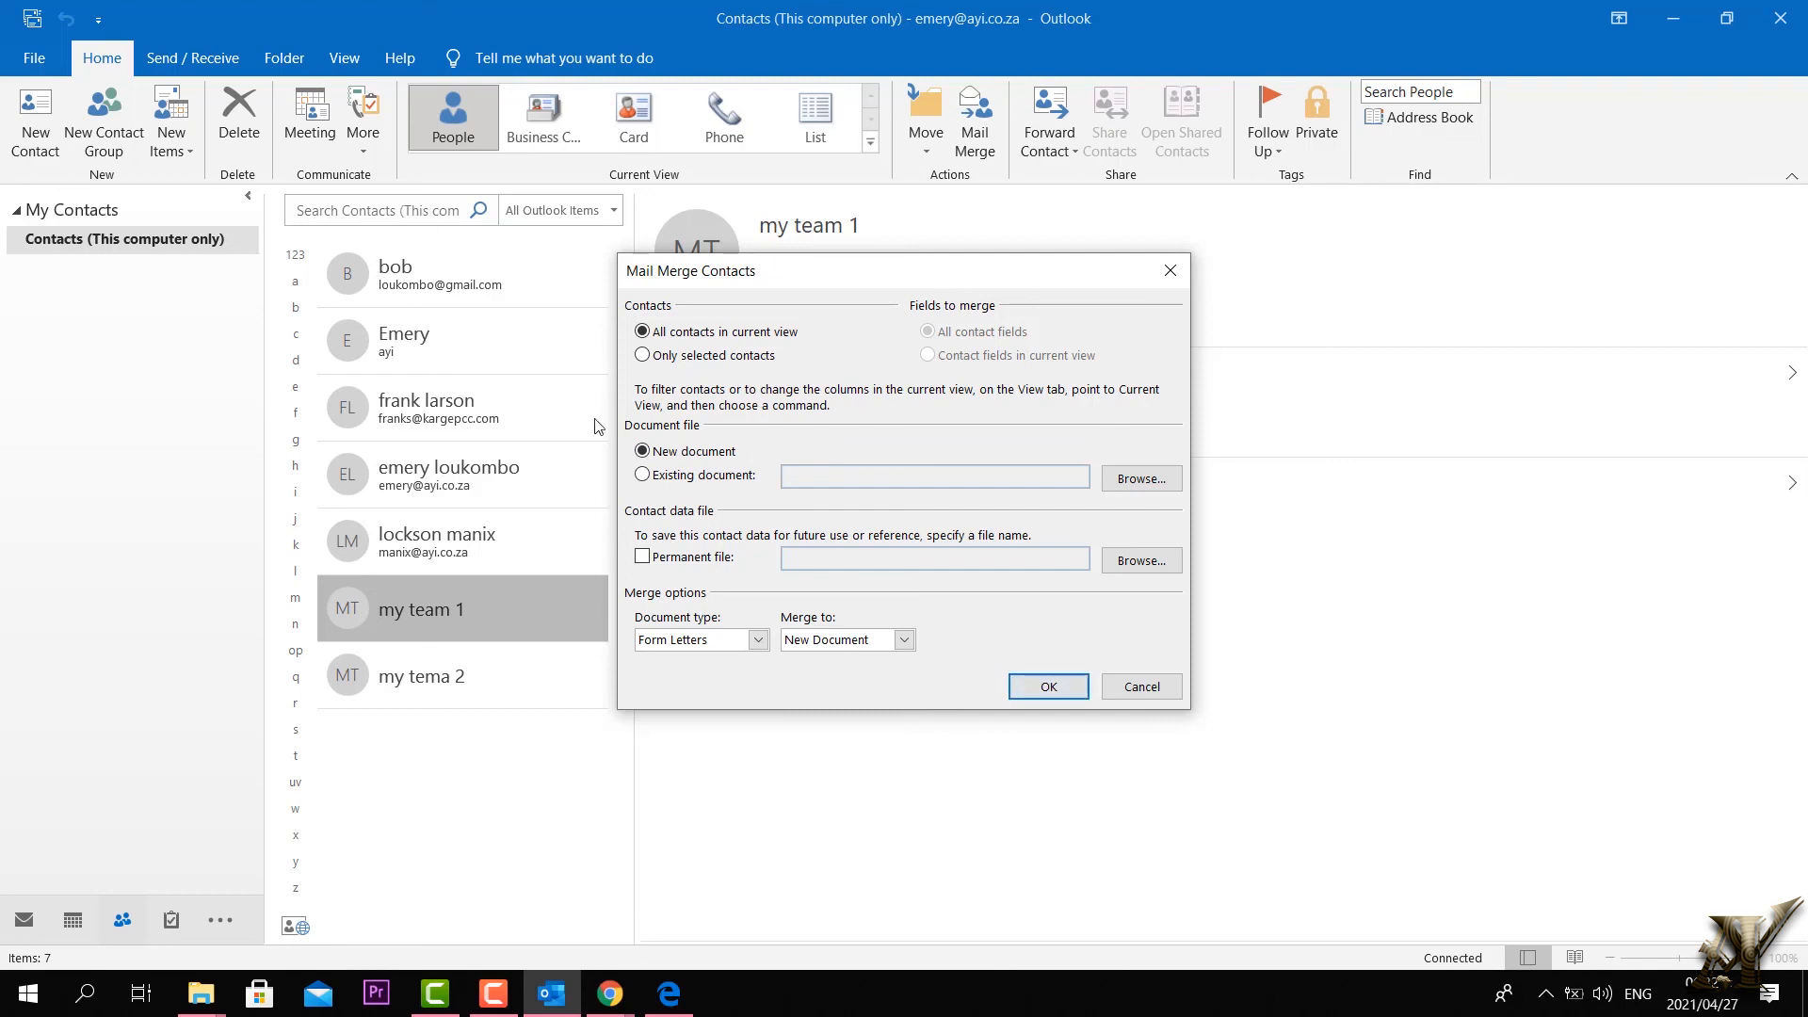
pyautogui.click(644, 476)
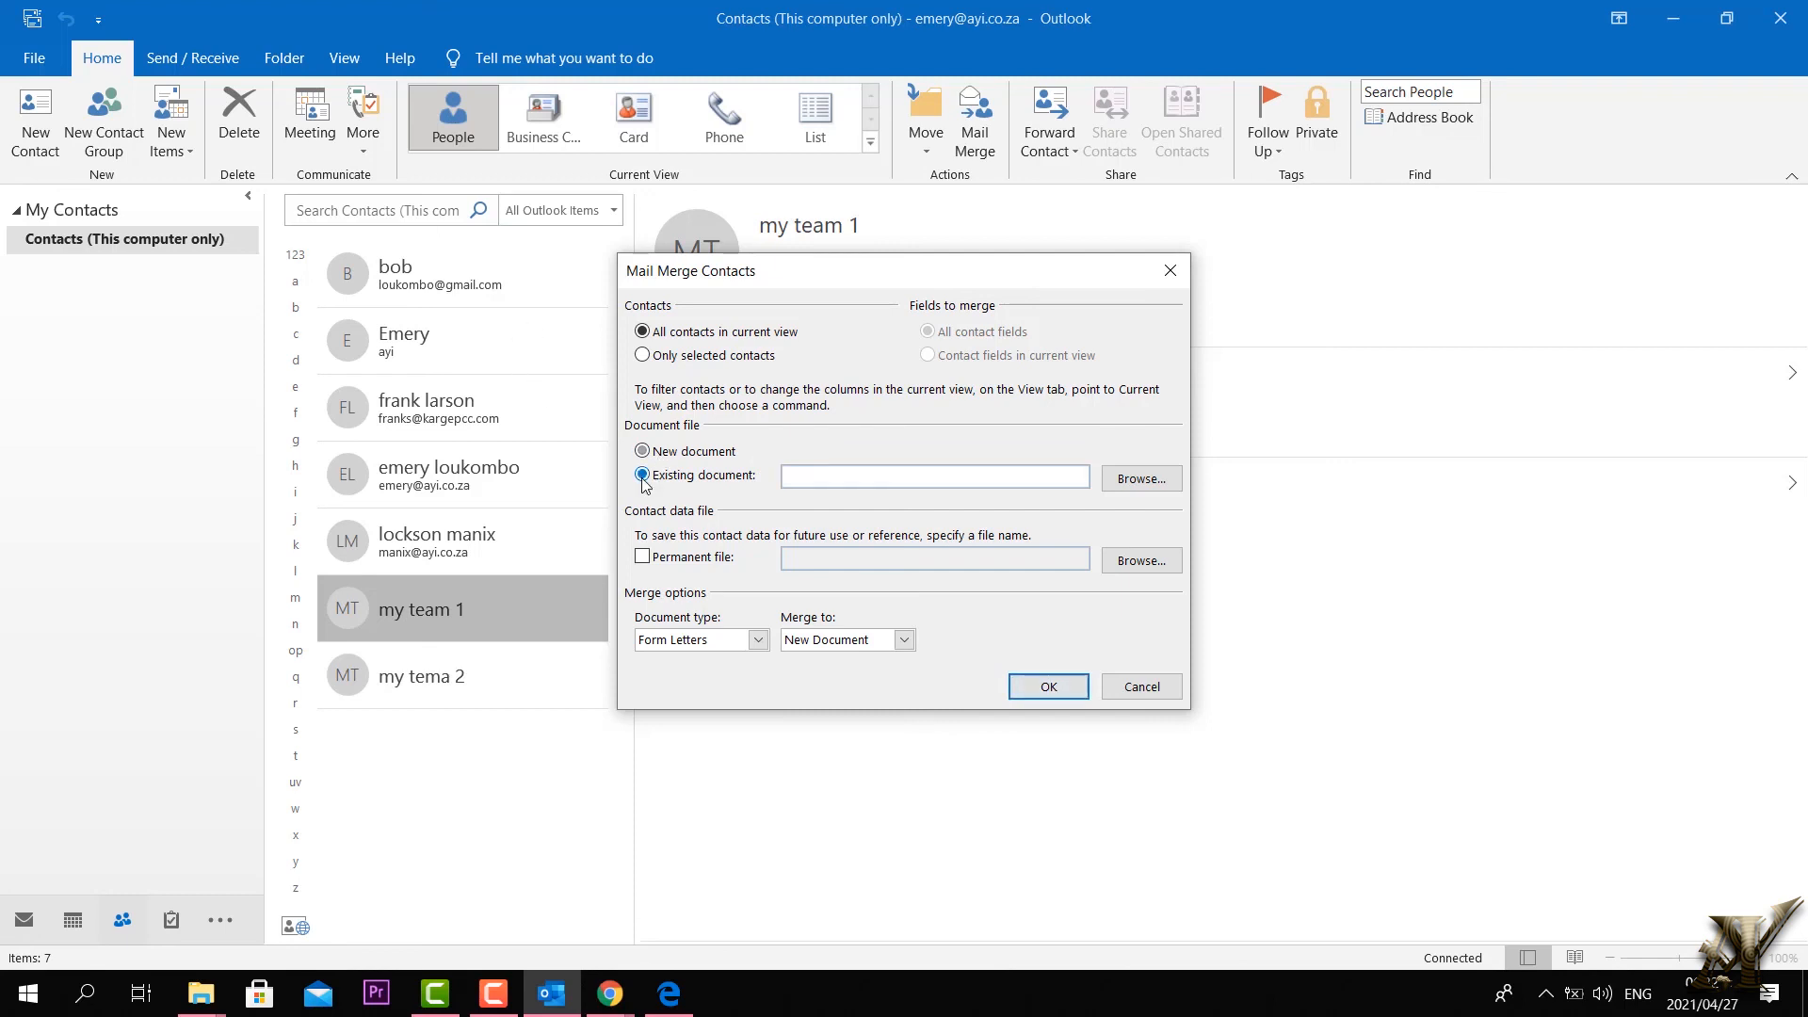
pyautogui.click(1122, 480)
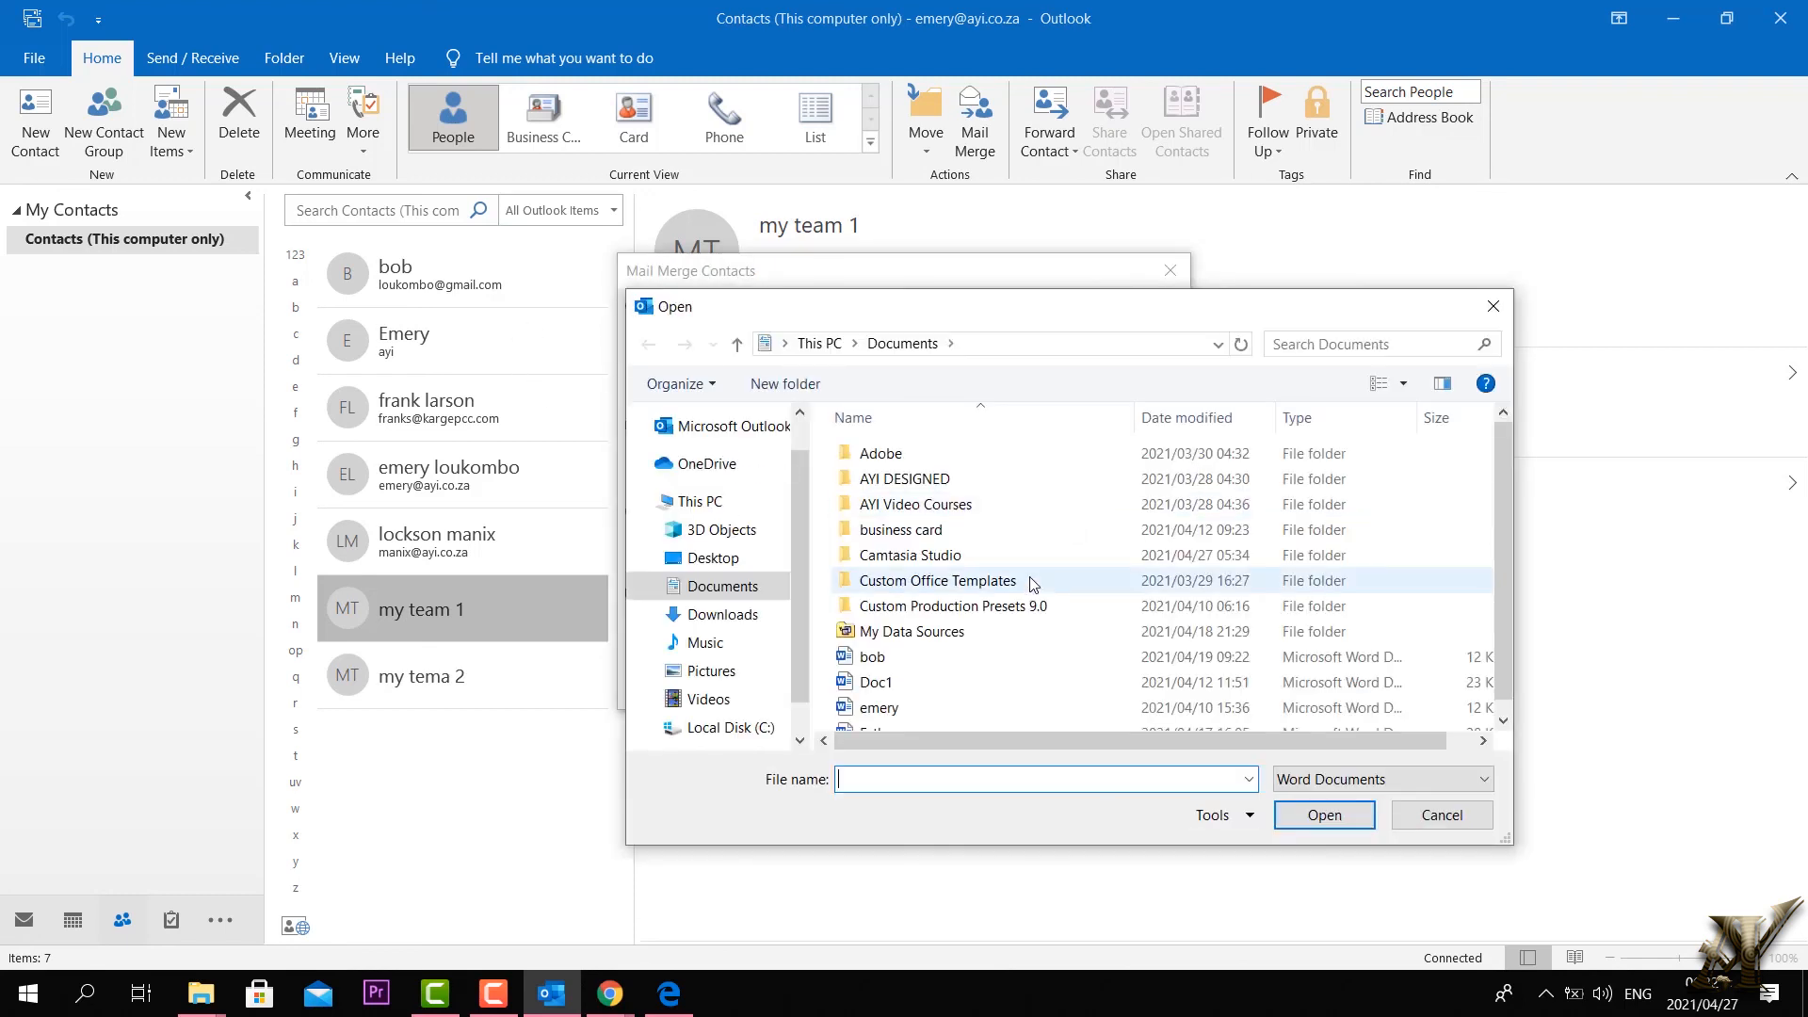
pyautogui.click(1490, 308)
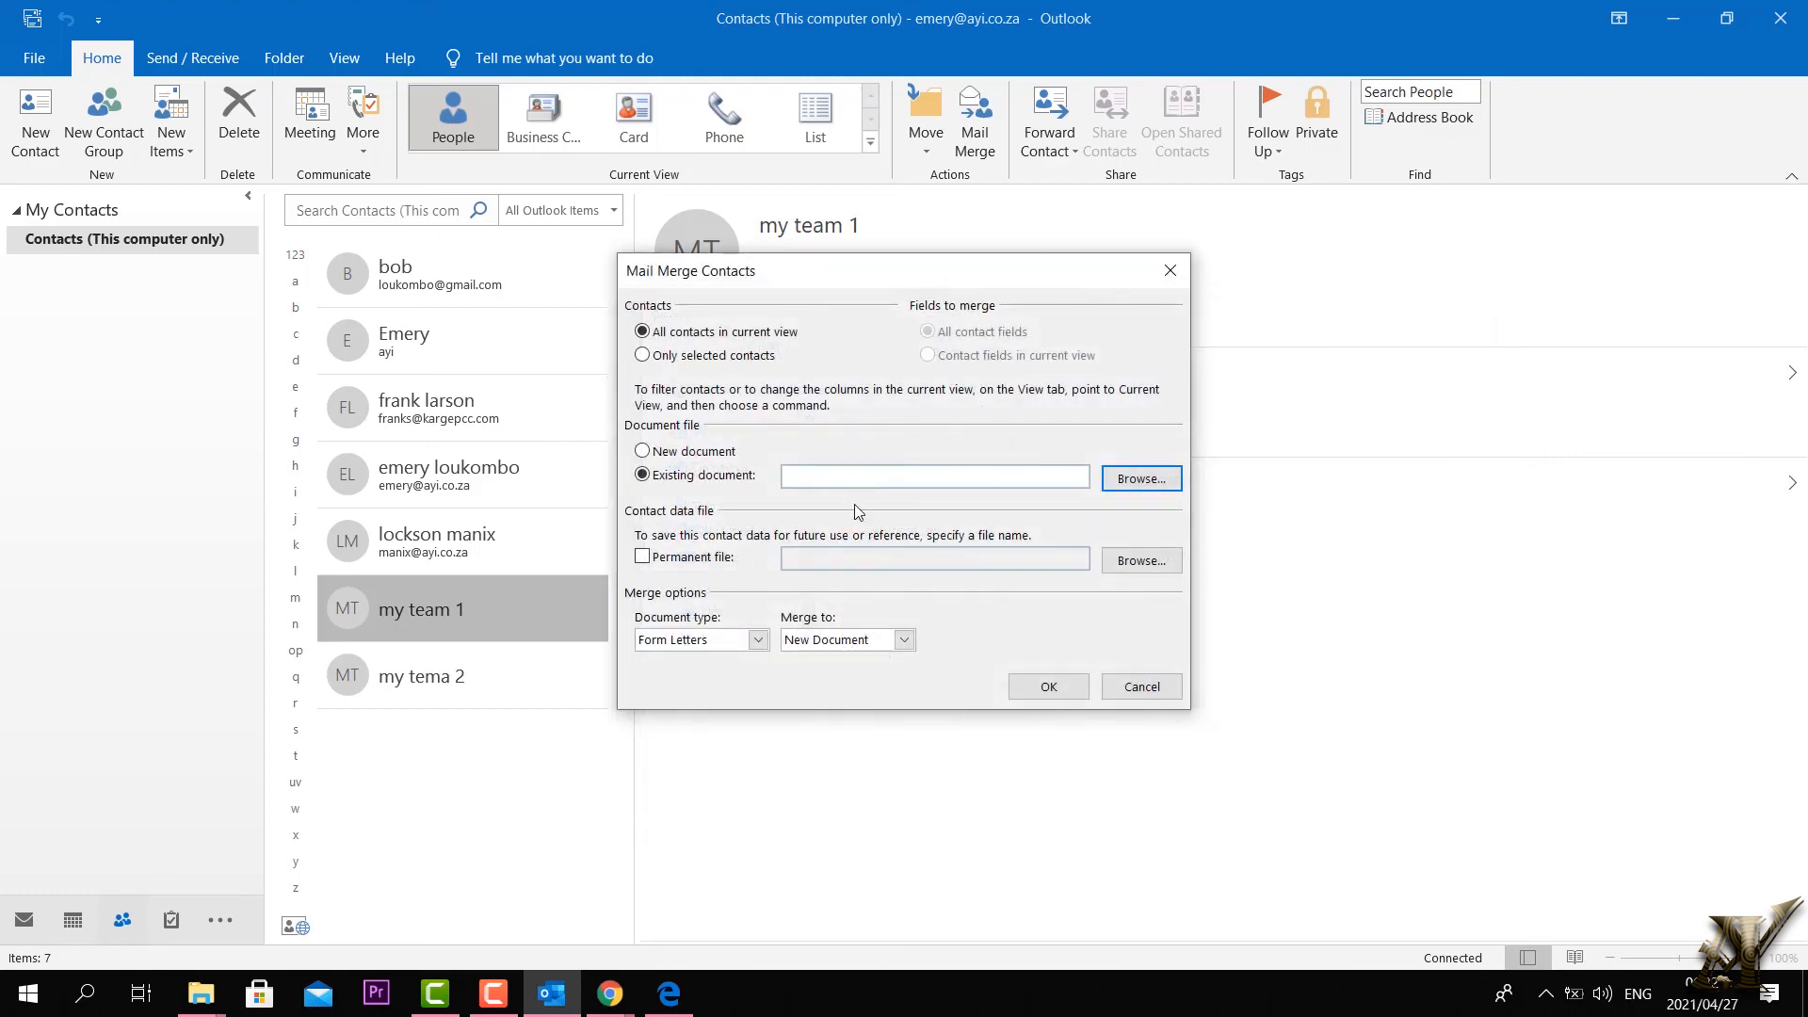
pyautogui.click(646, 452)
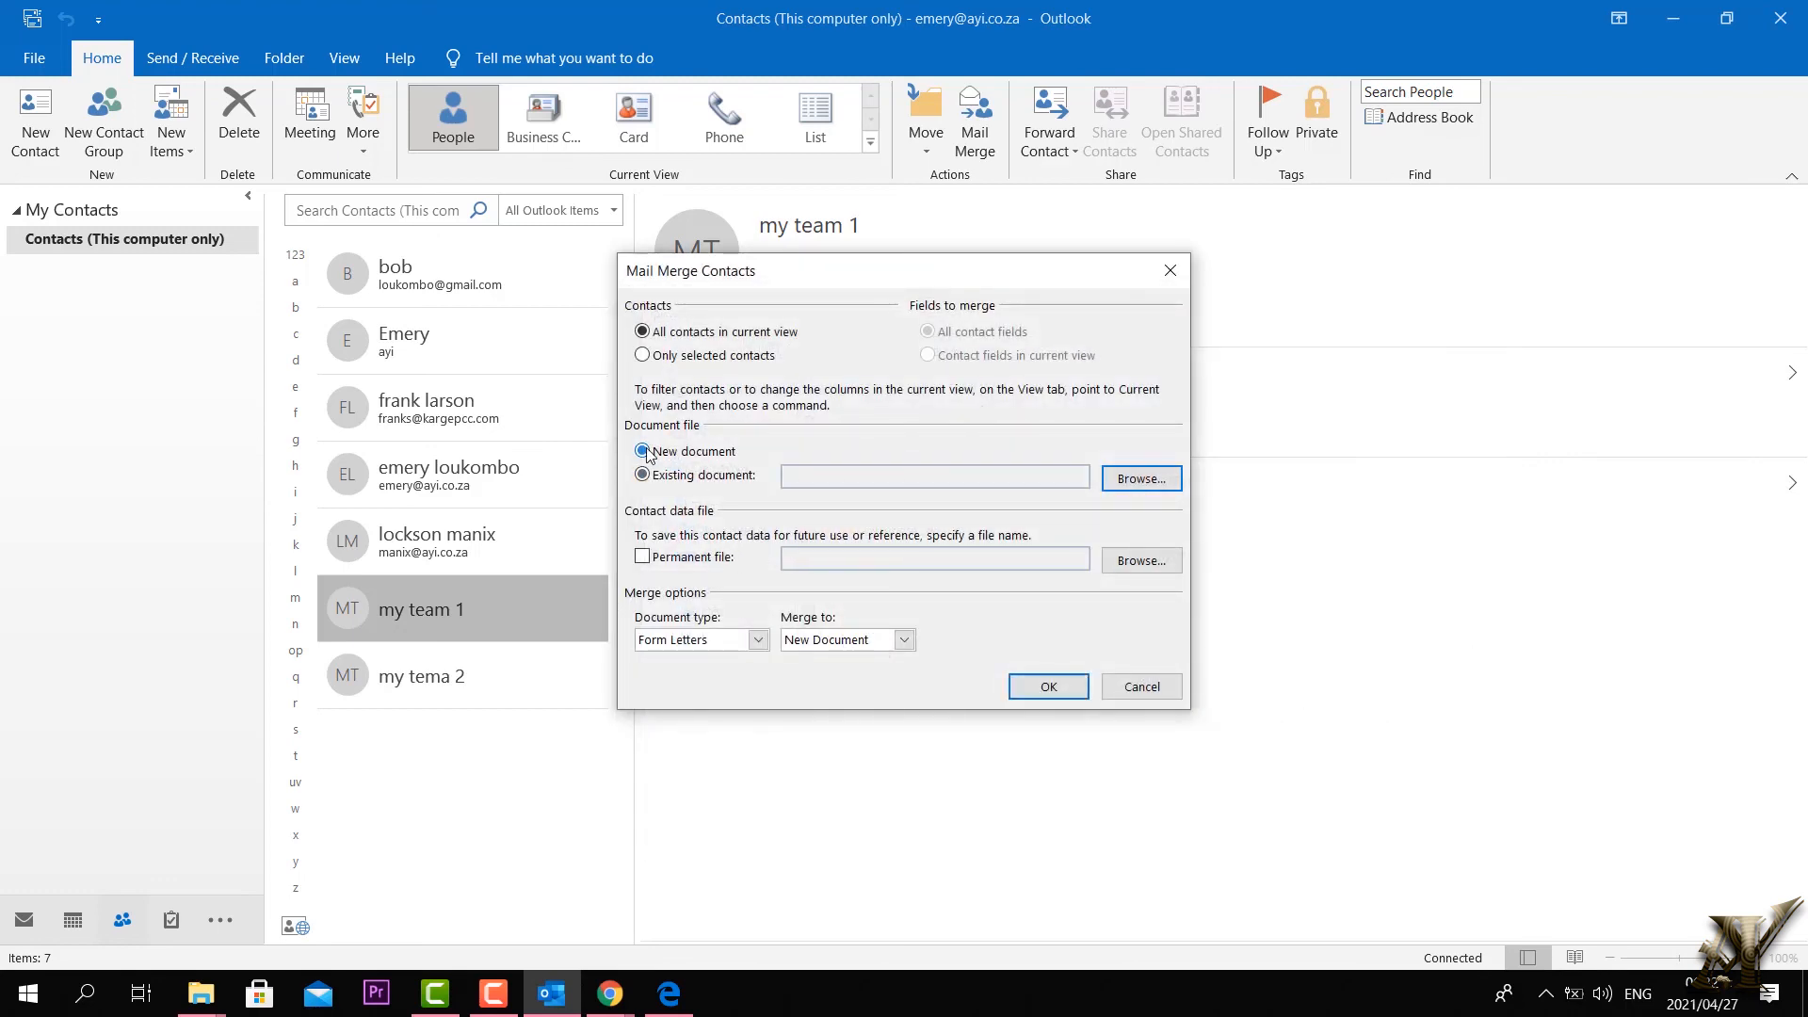
pyautogui.click(1049, 686)
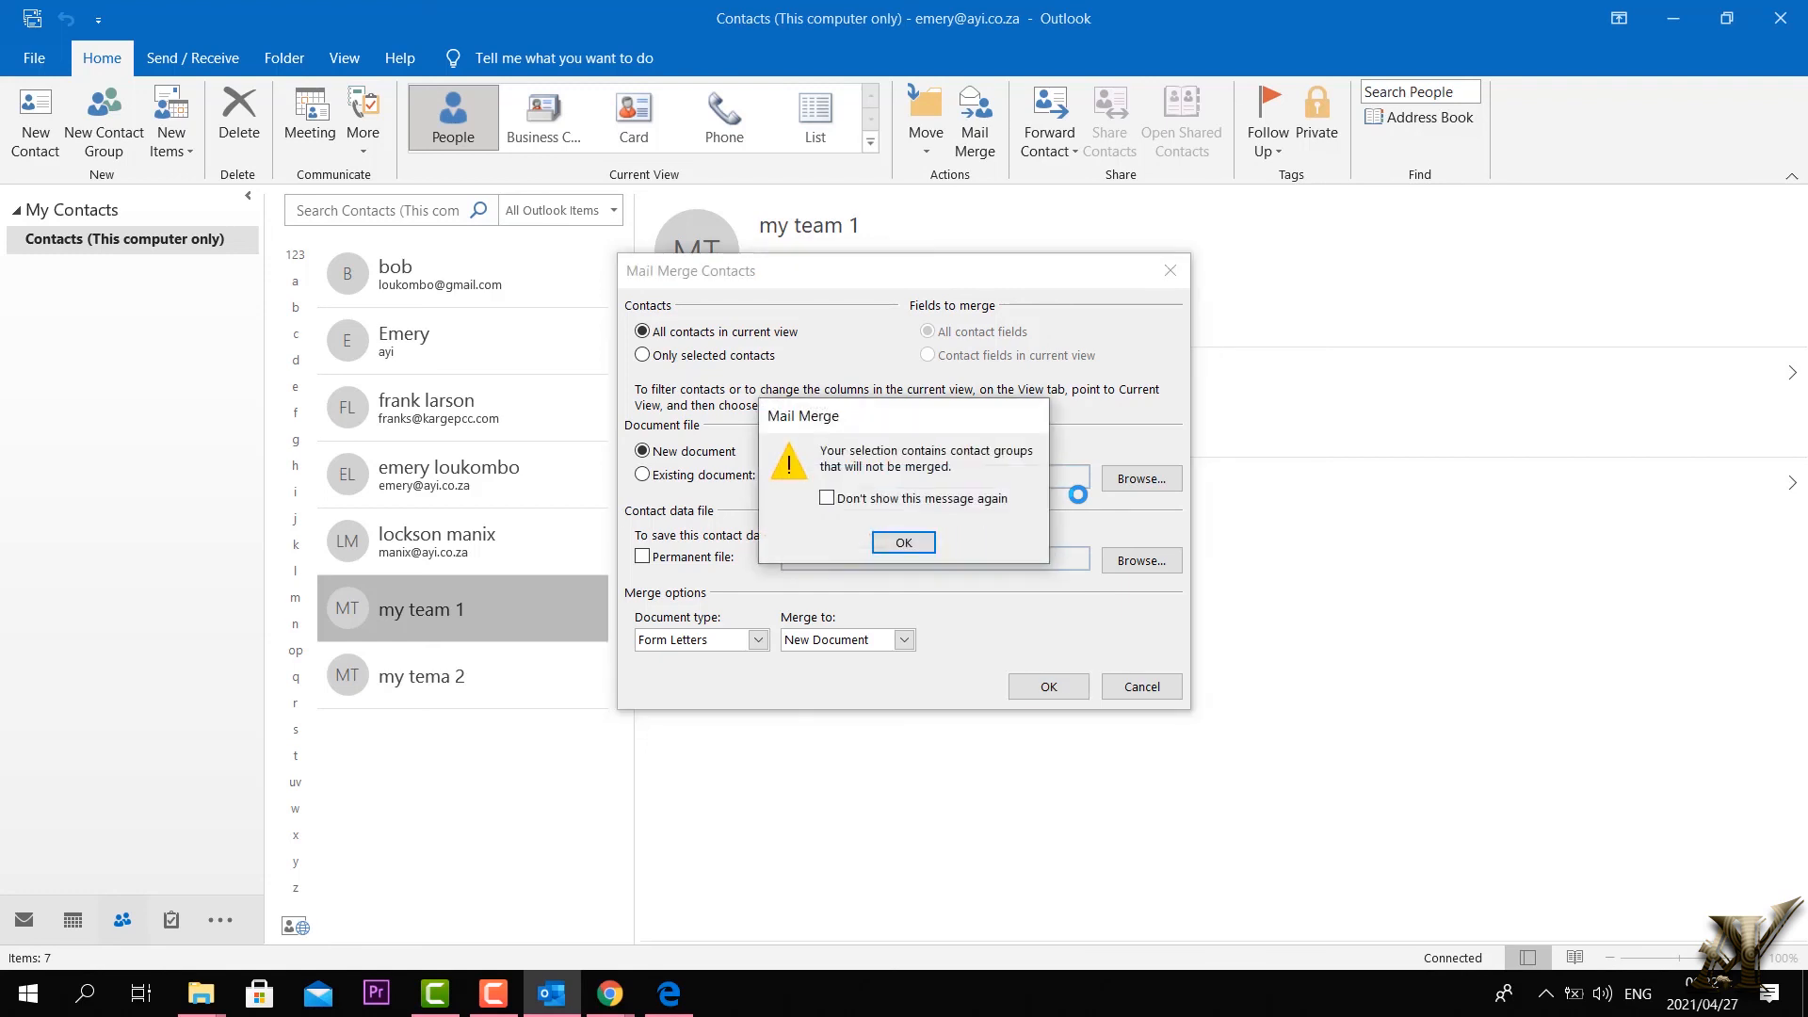
pyautogui.click(904, 544)
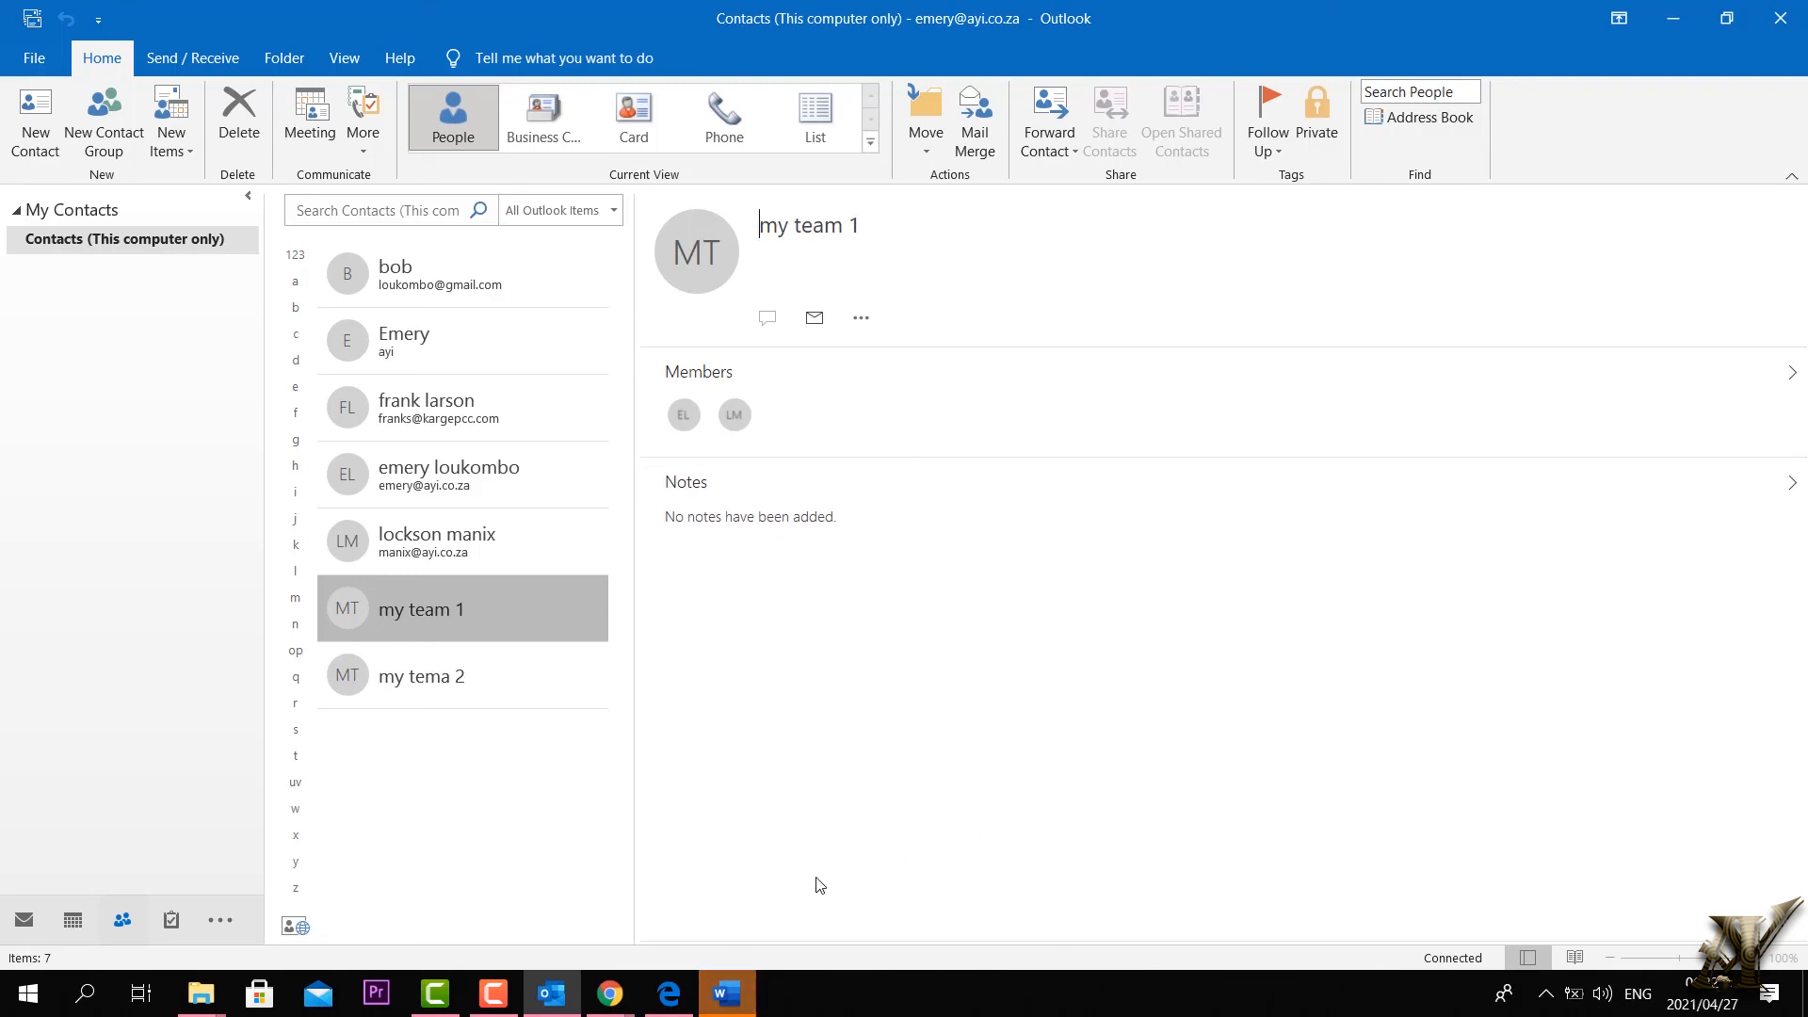
pyautogui.click(733, 999)
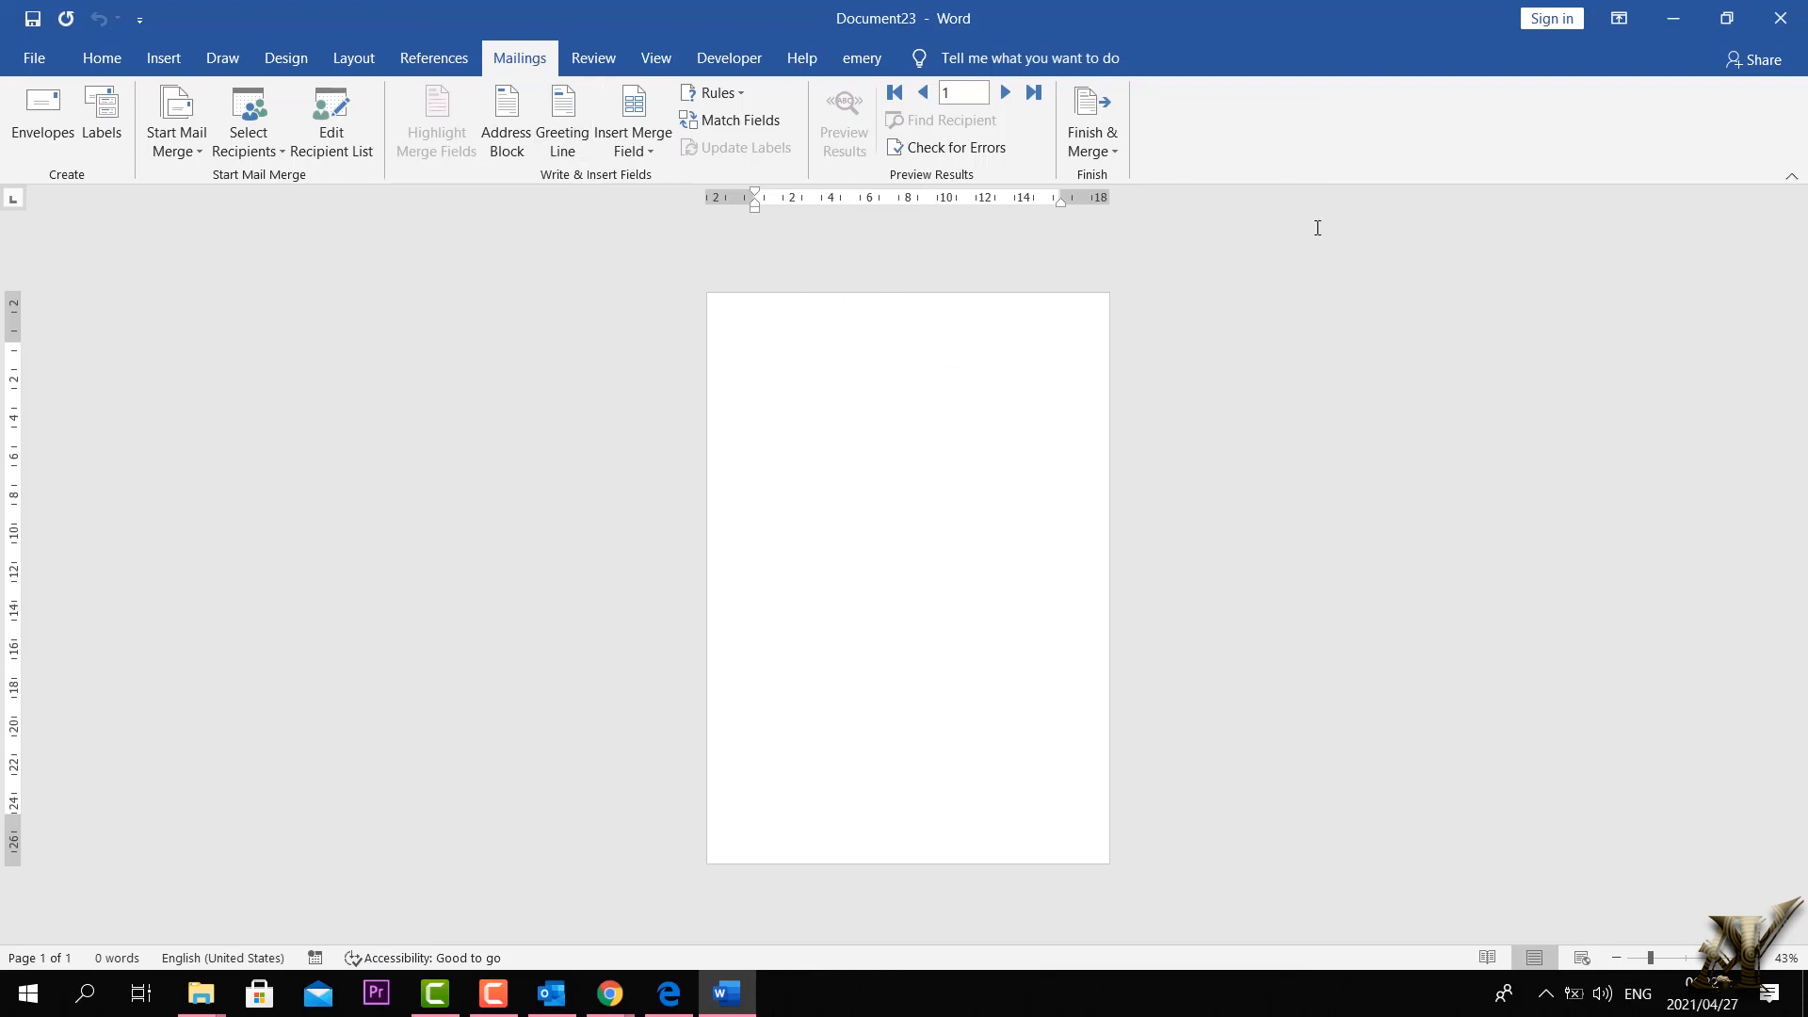
pyautogui.write('hh')
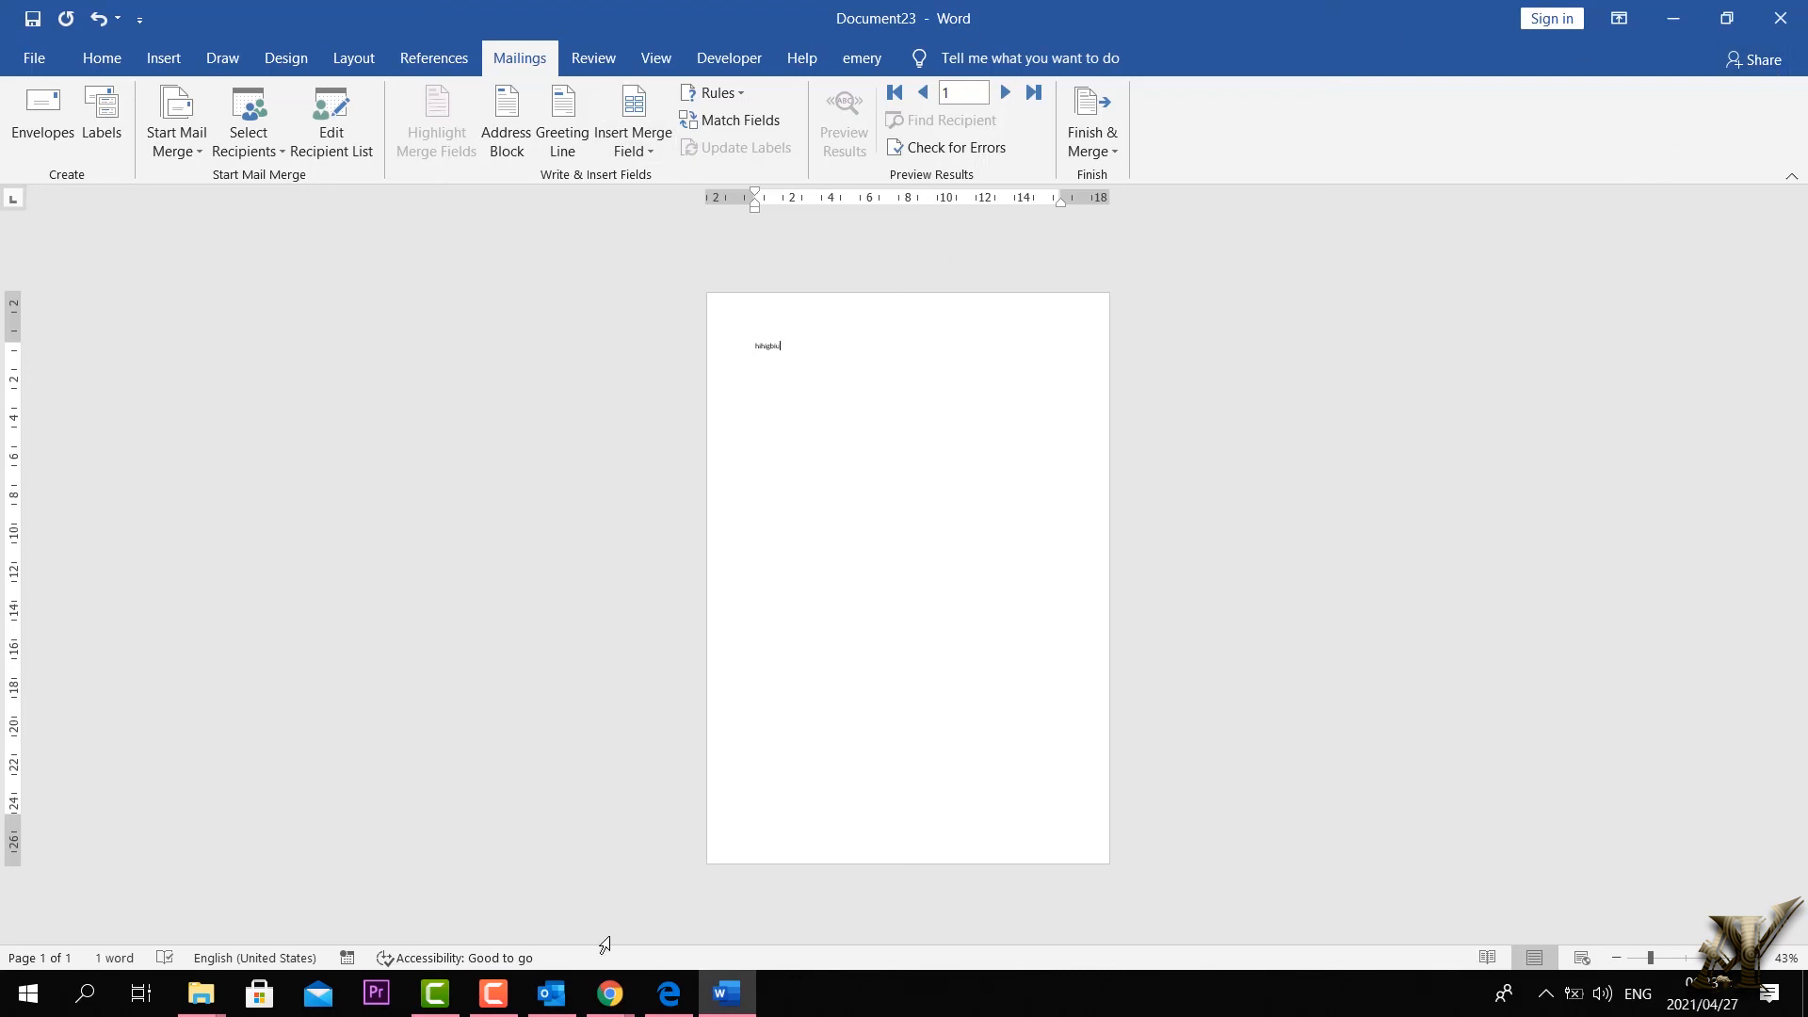
pyautogui.click(550, 995)
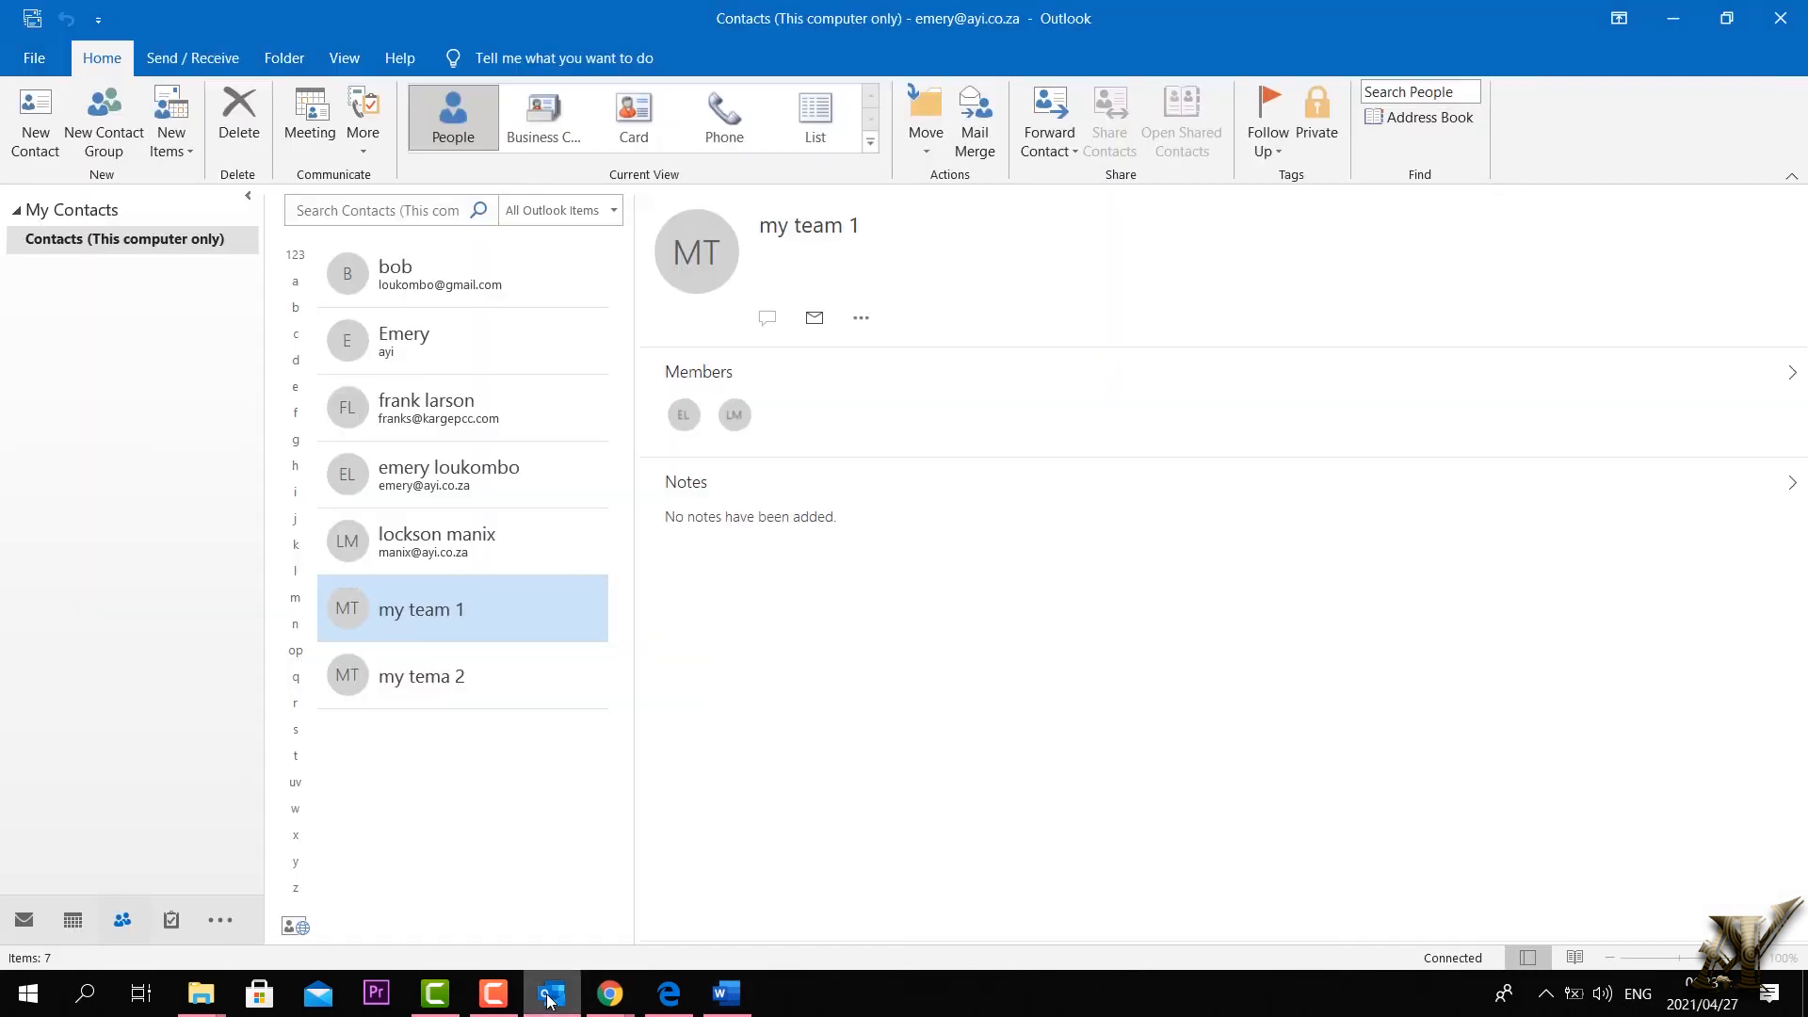
pyautogui.click(550, 996)
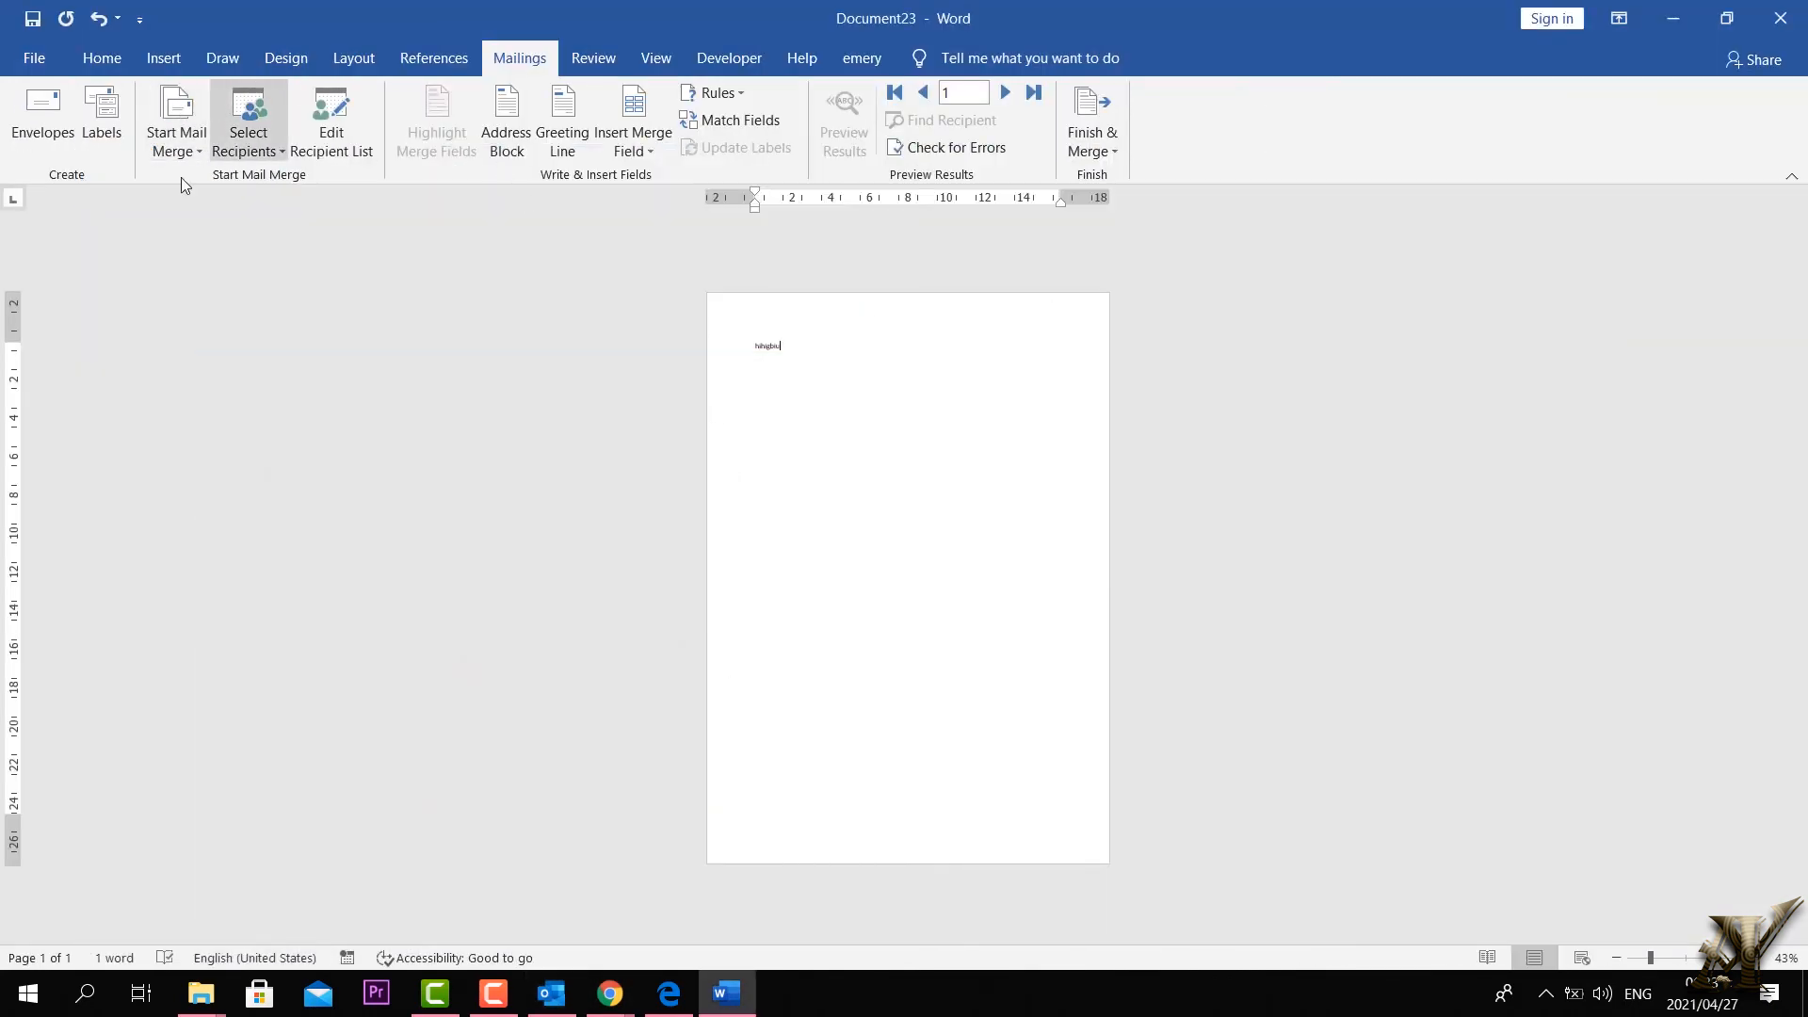
pyautogui.click(1673, 18)
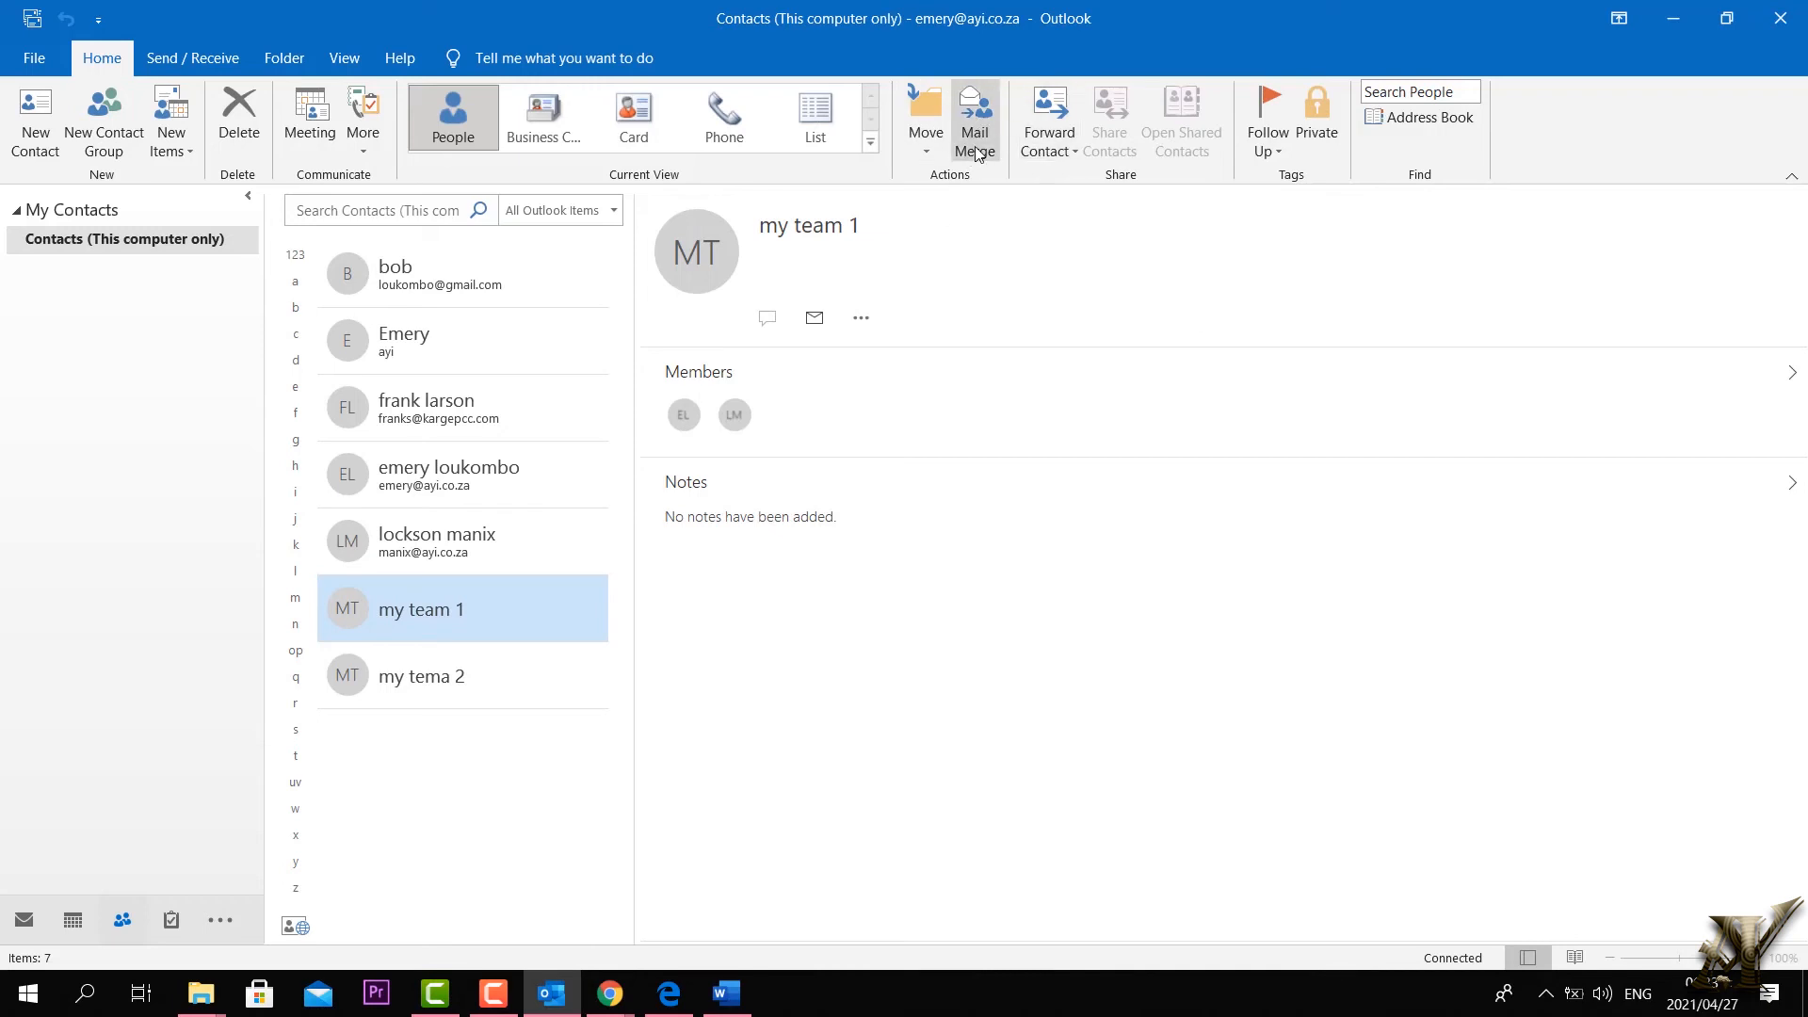
pyautogui.click(976, 149)
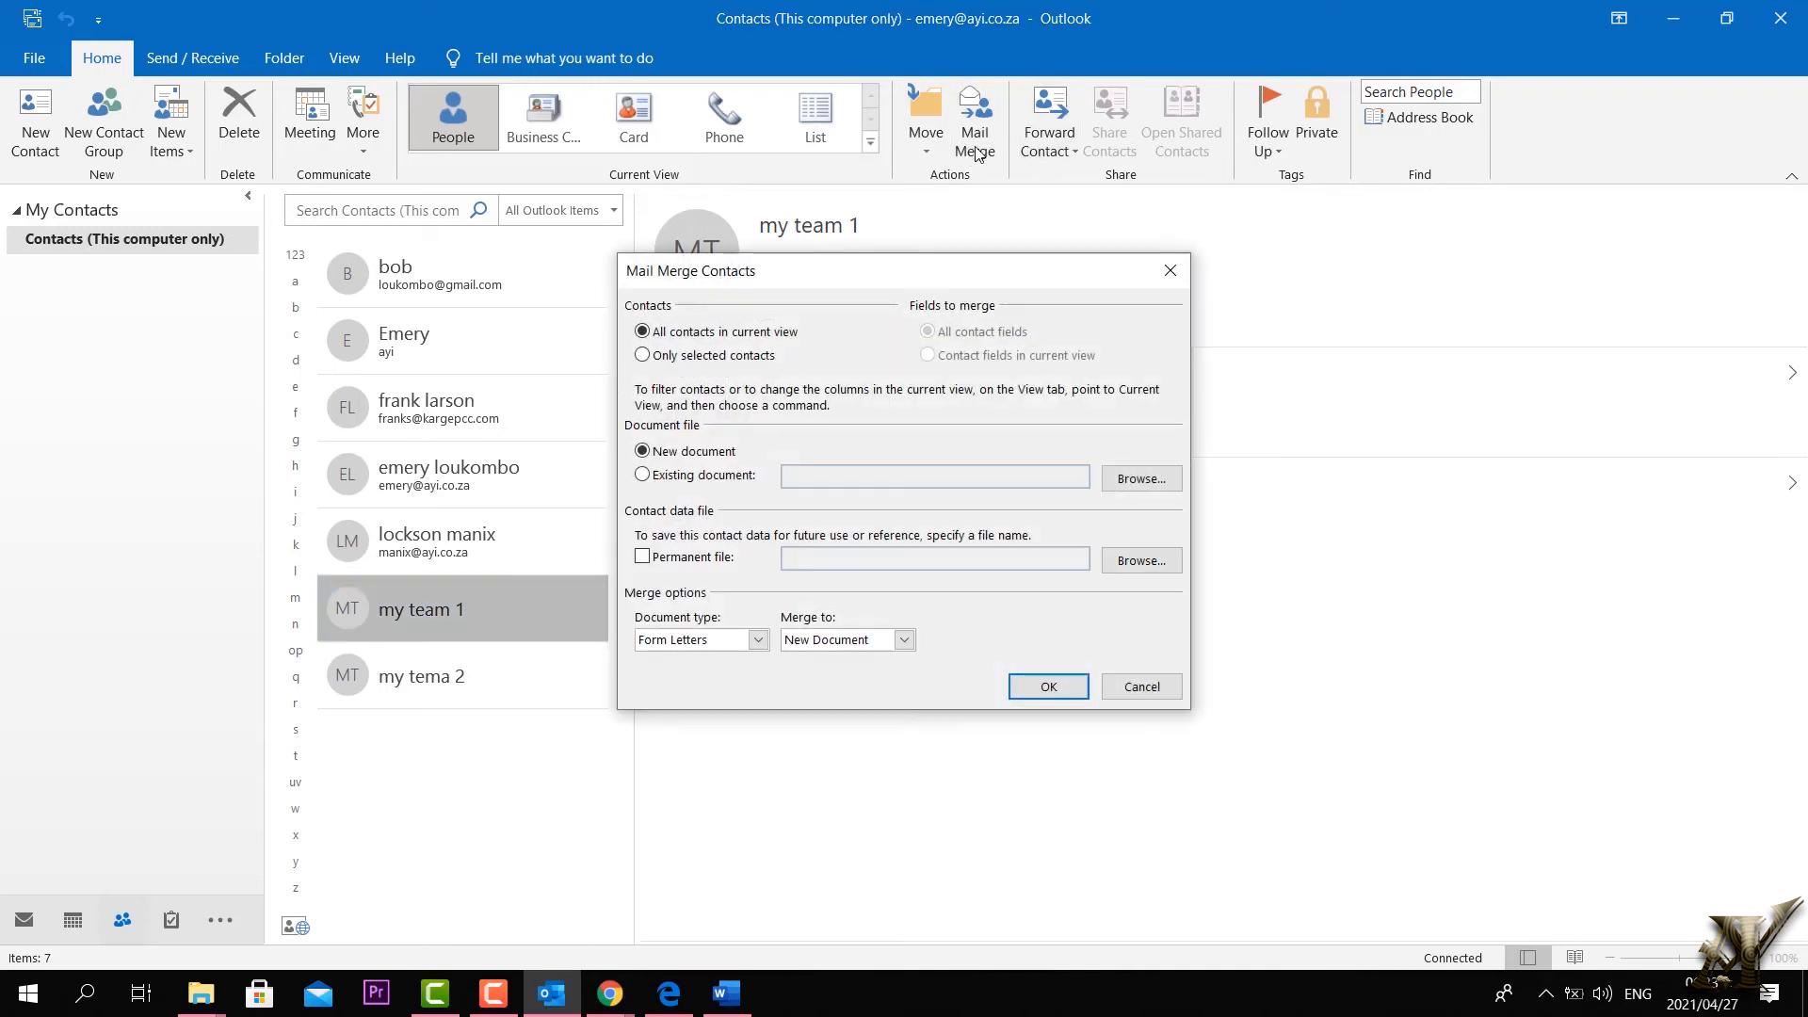
pyautogui.click(1137, 480)
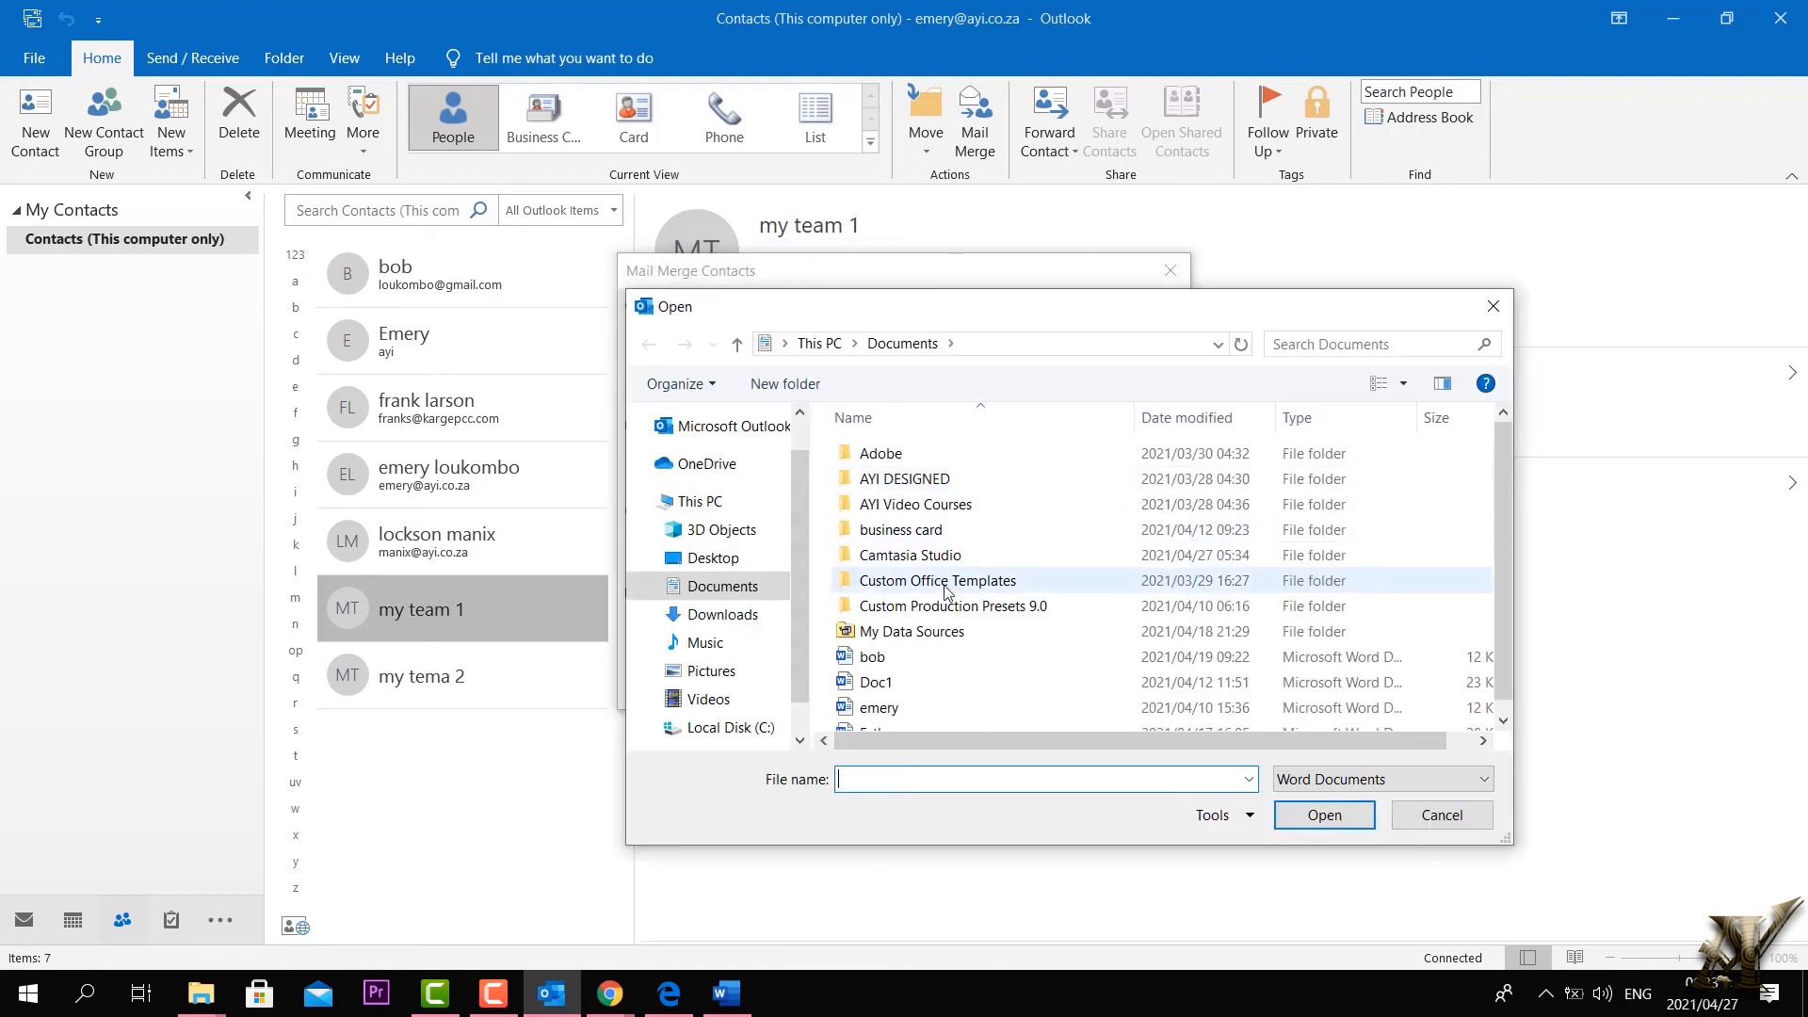
pyautogui.doubleClick(864, 710)
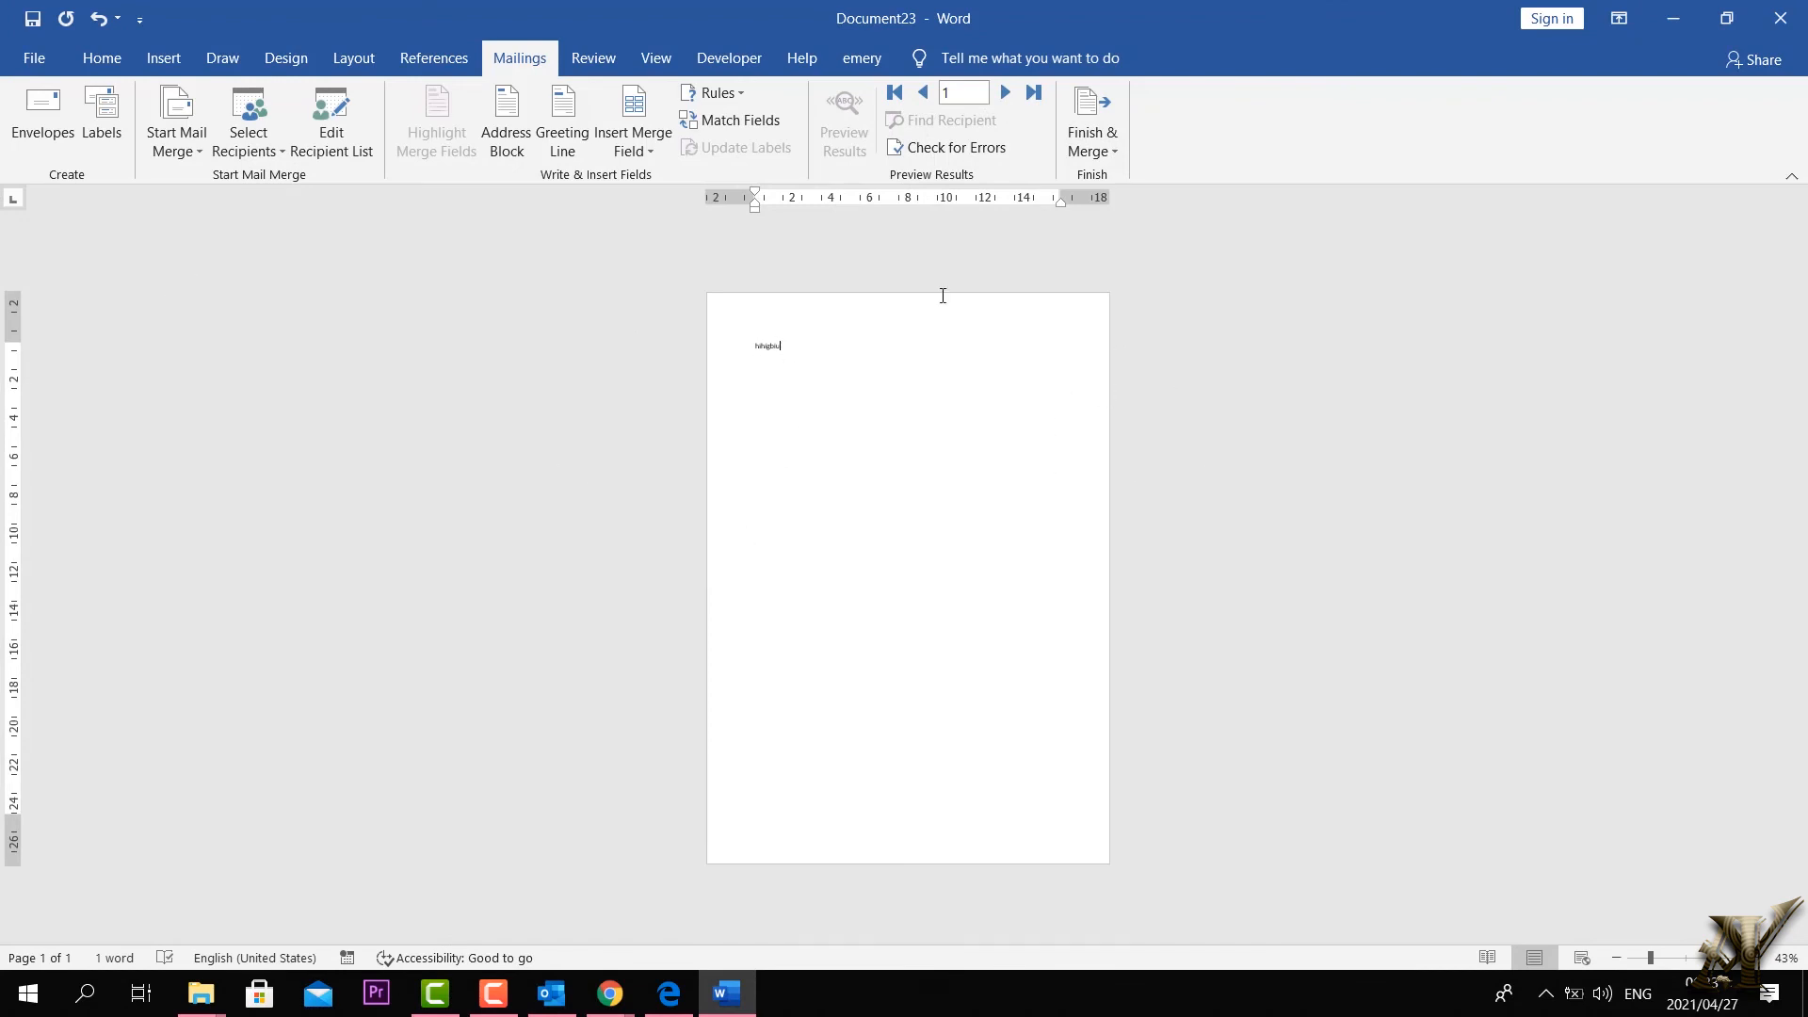
pyautogui.click(1669, 15)
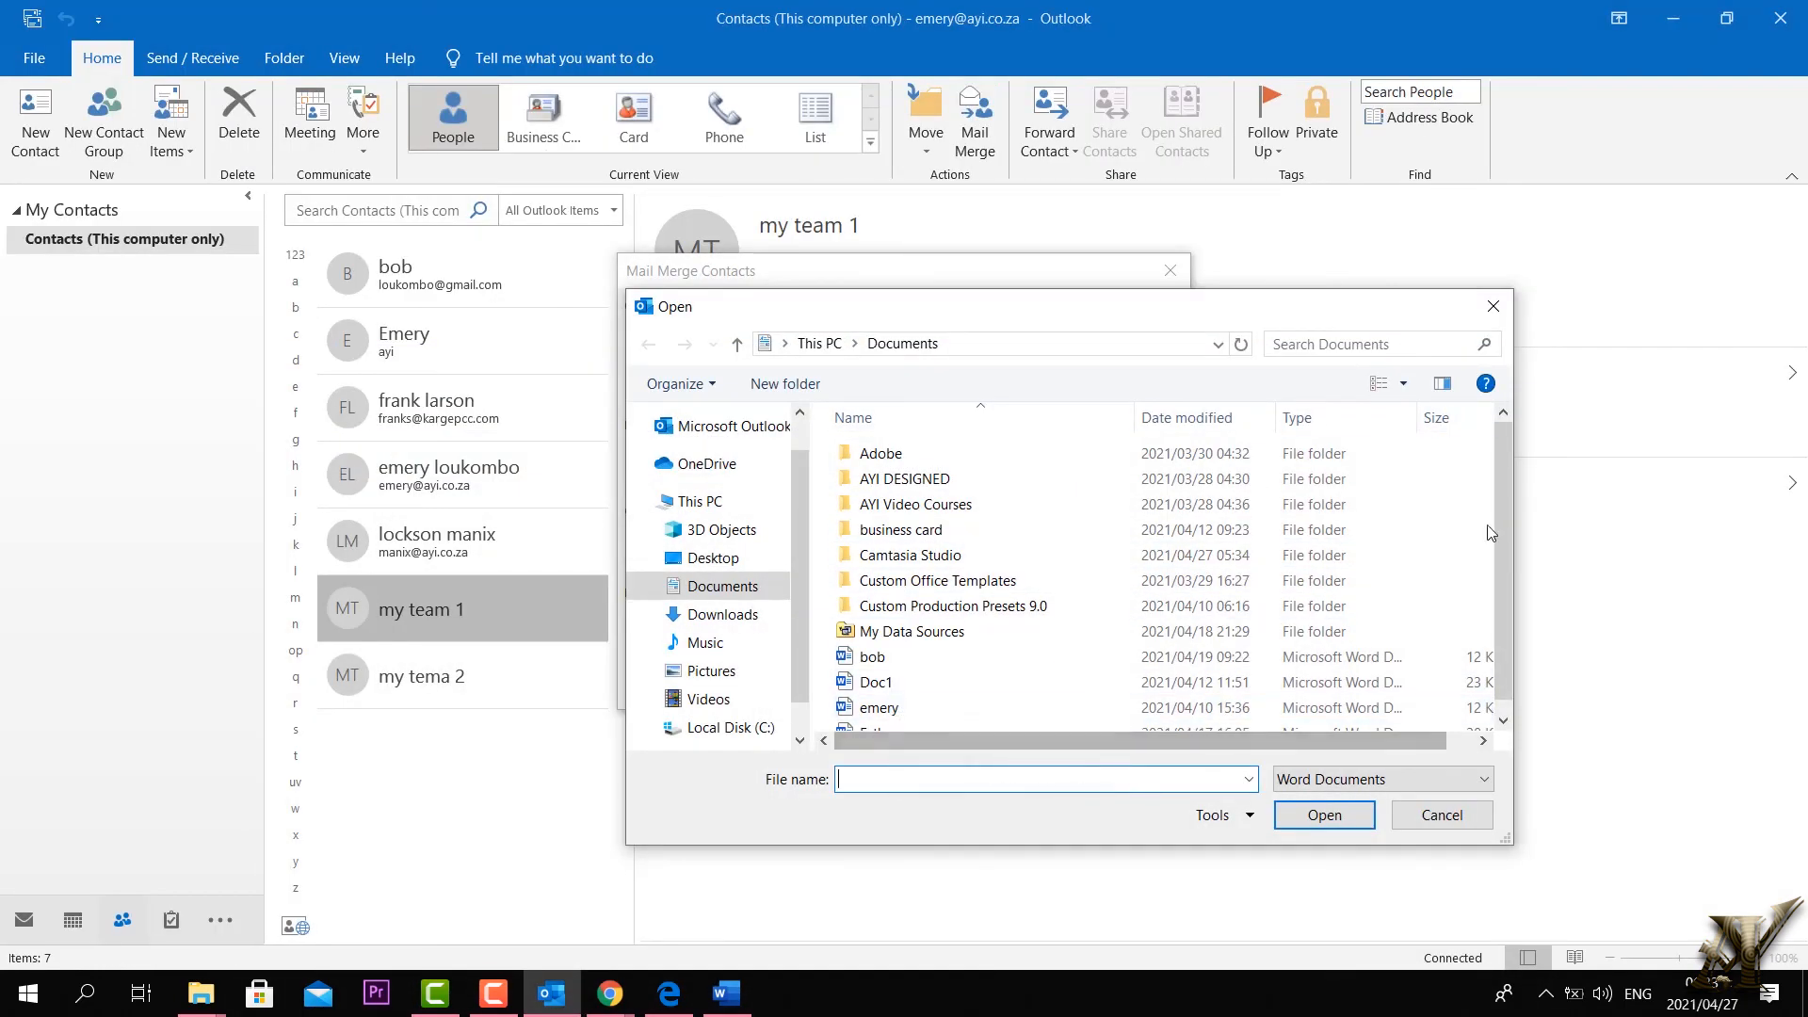
pyautogui.click(1493, 307)
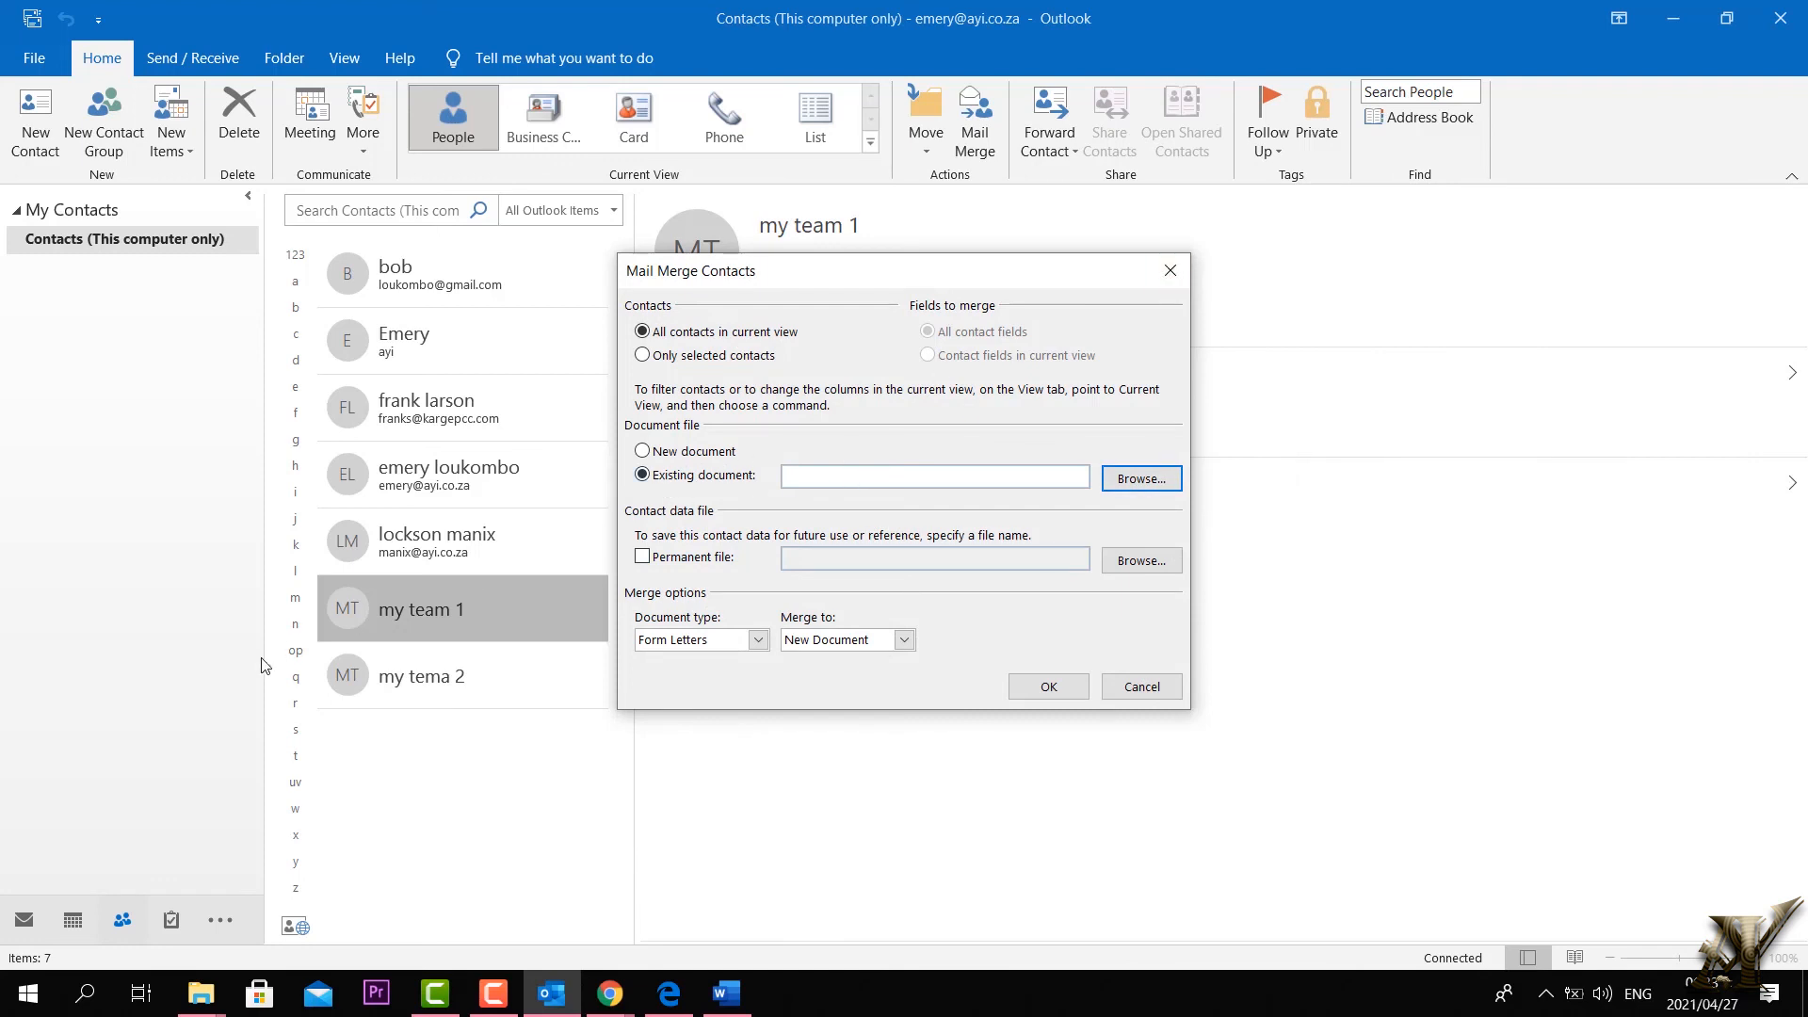
pyautogui.click(1170, 271)
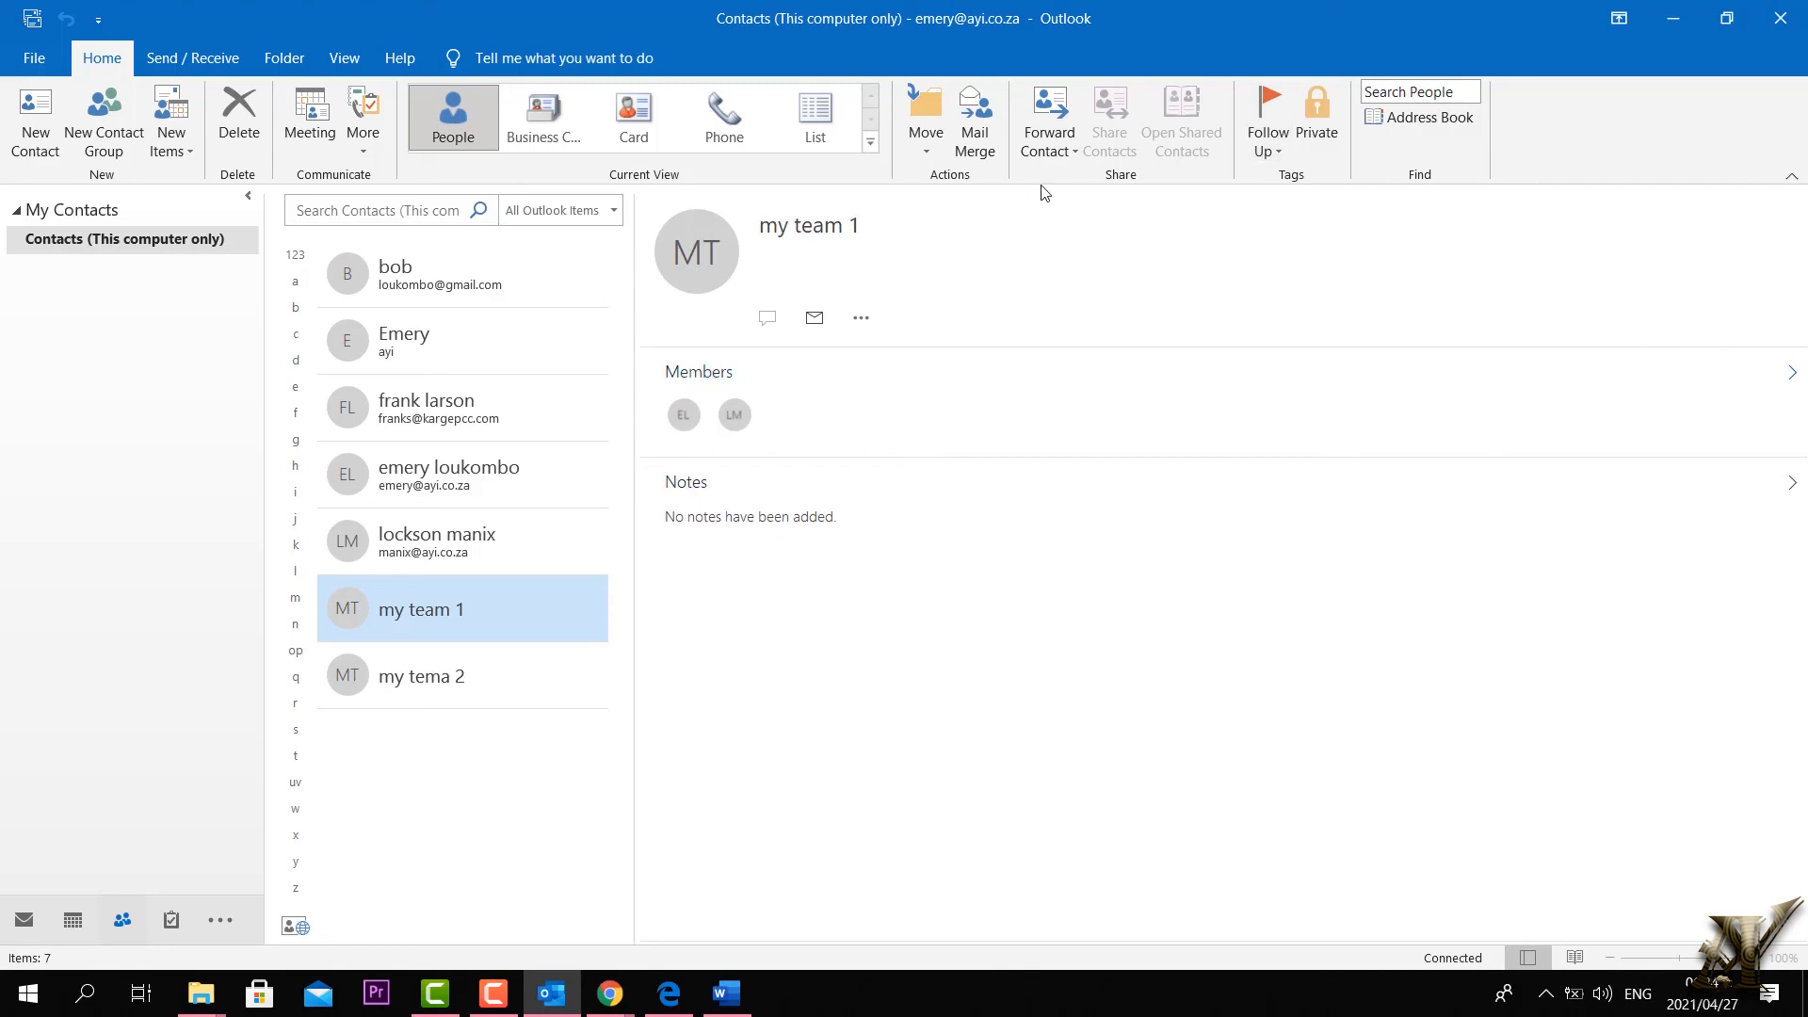
pyautogui.click(1074, 148)
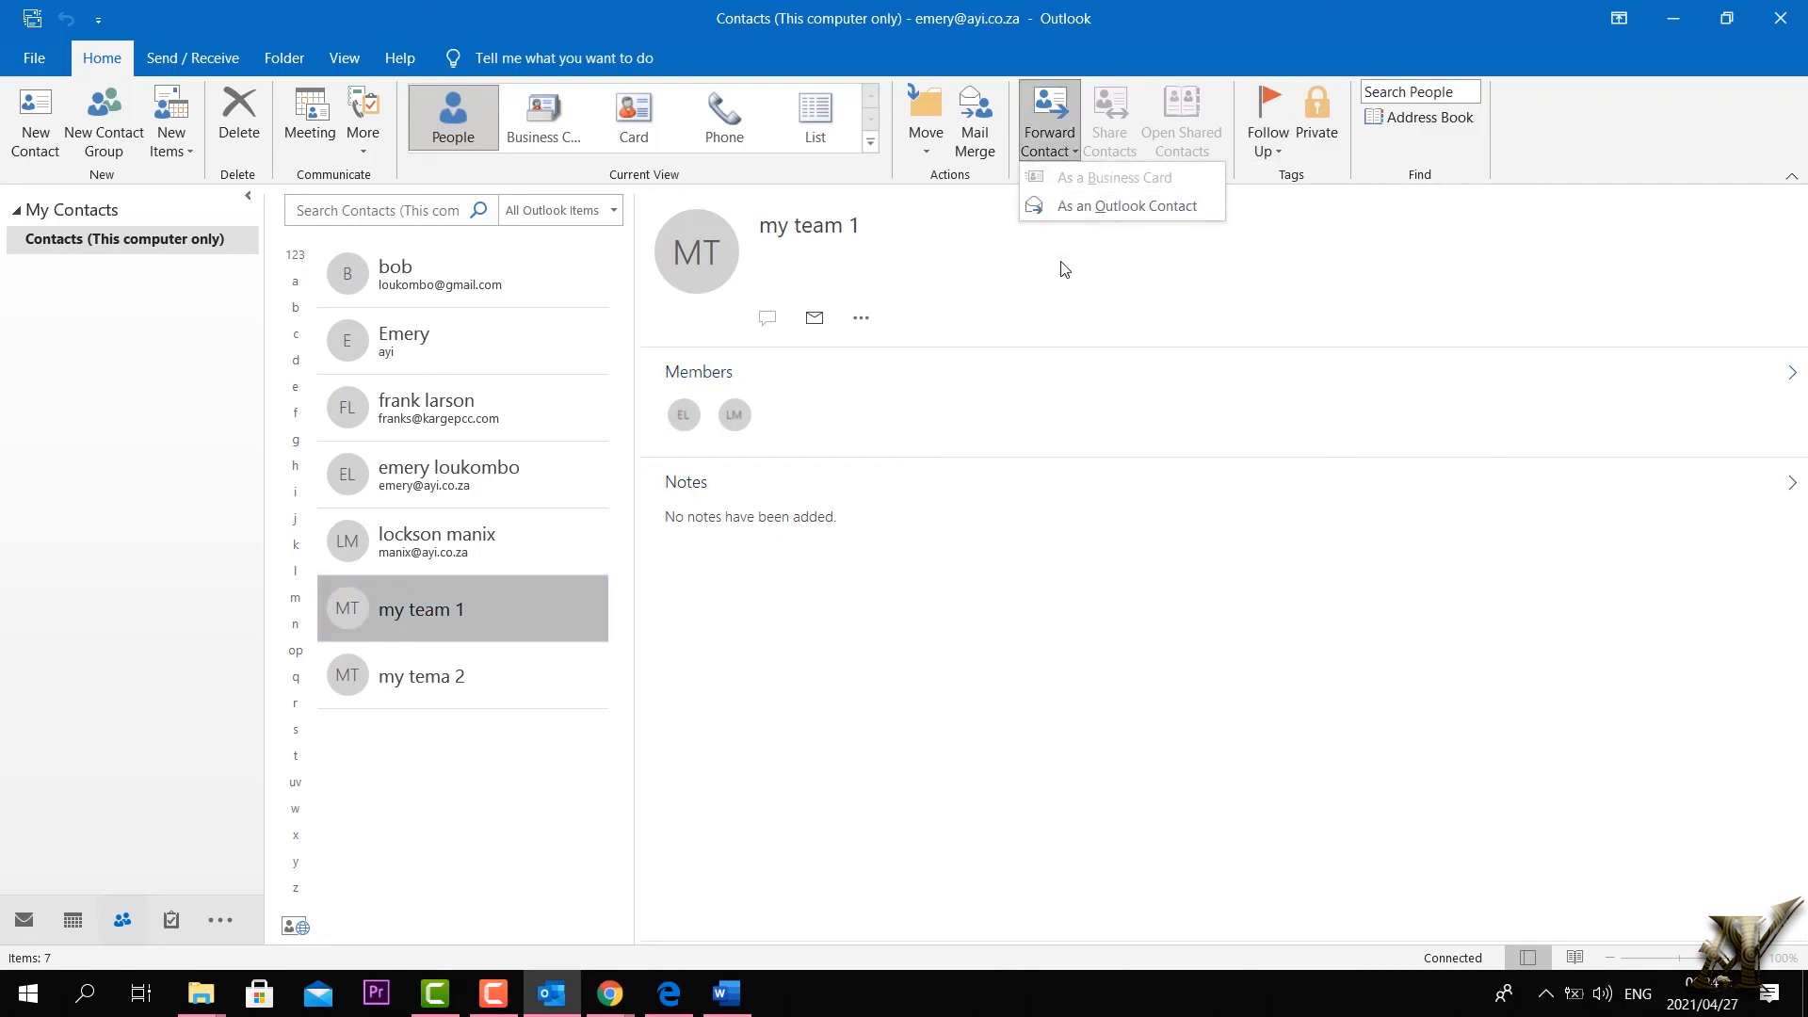
pyautogui.click(1076, 318)
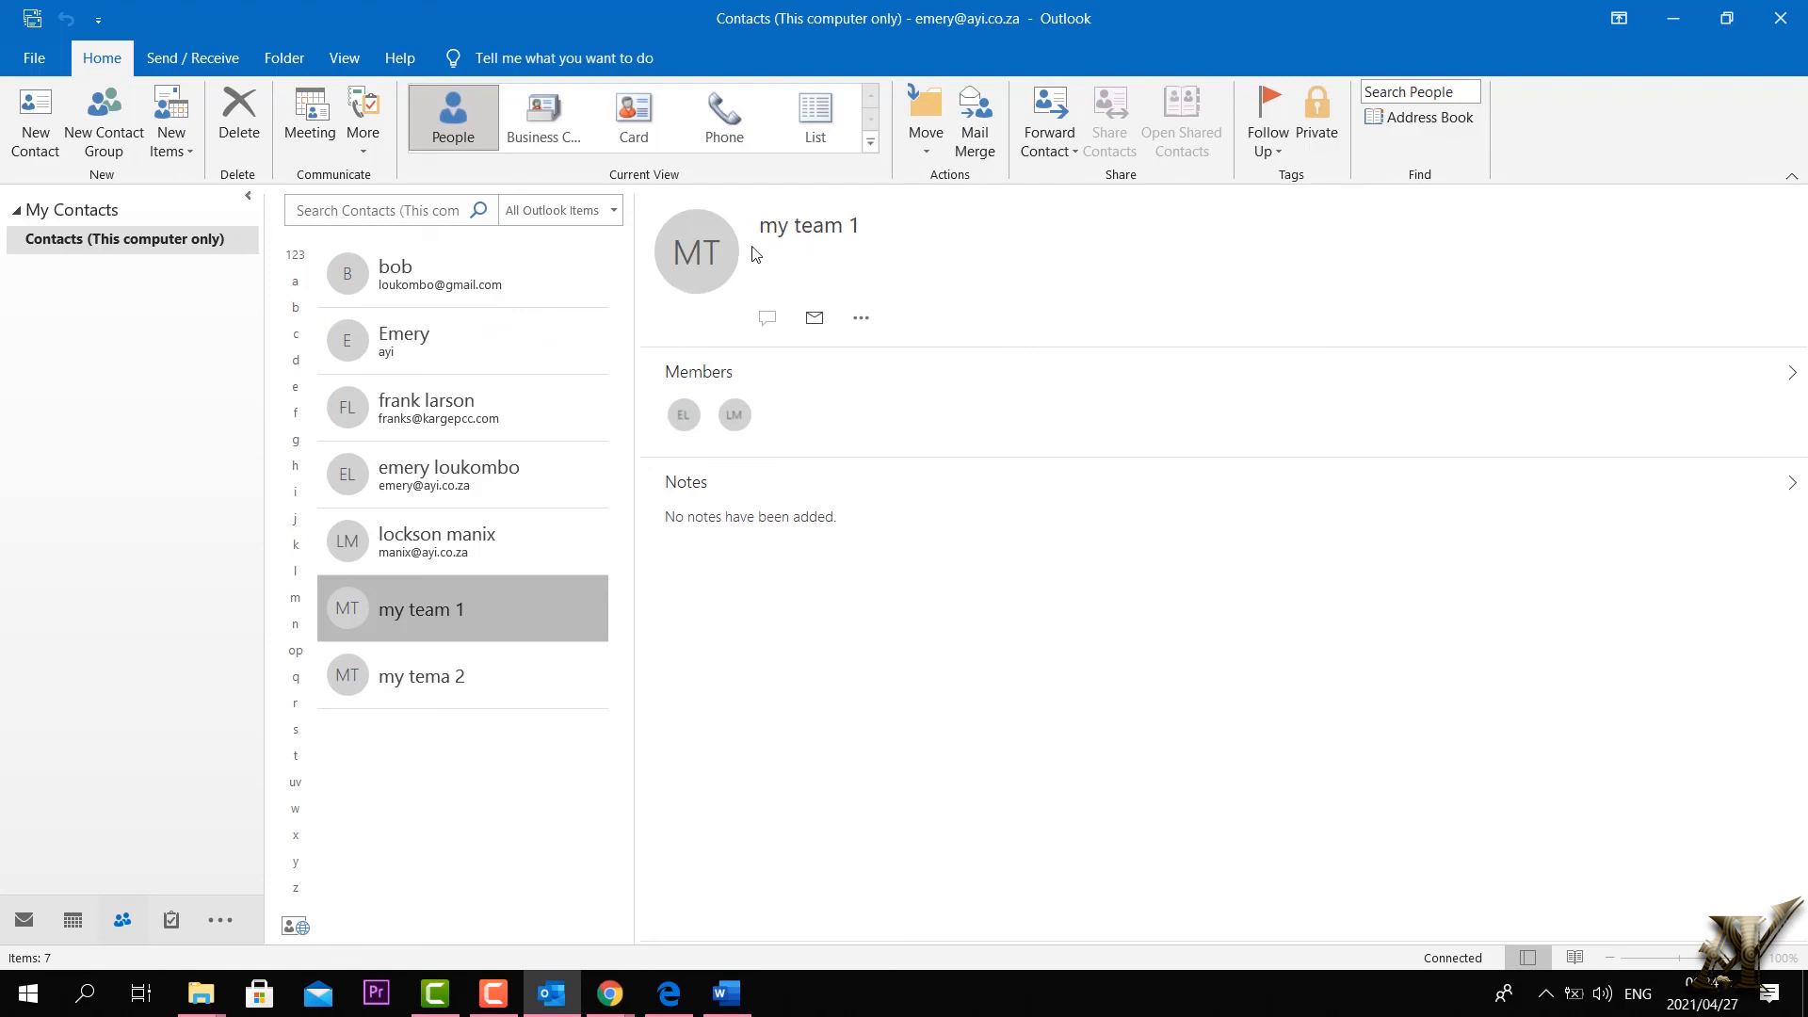
pyautogui.click(1075, 143)
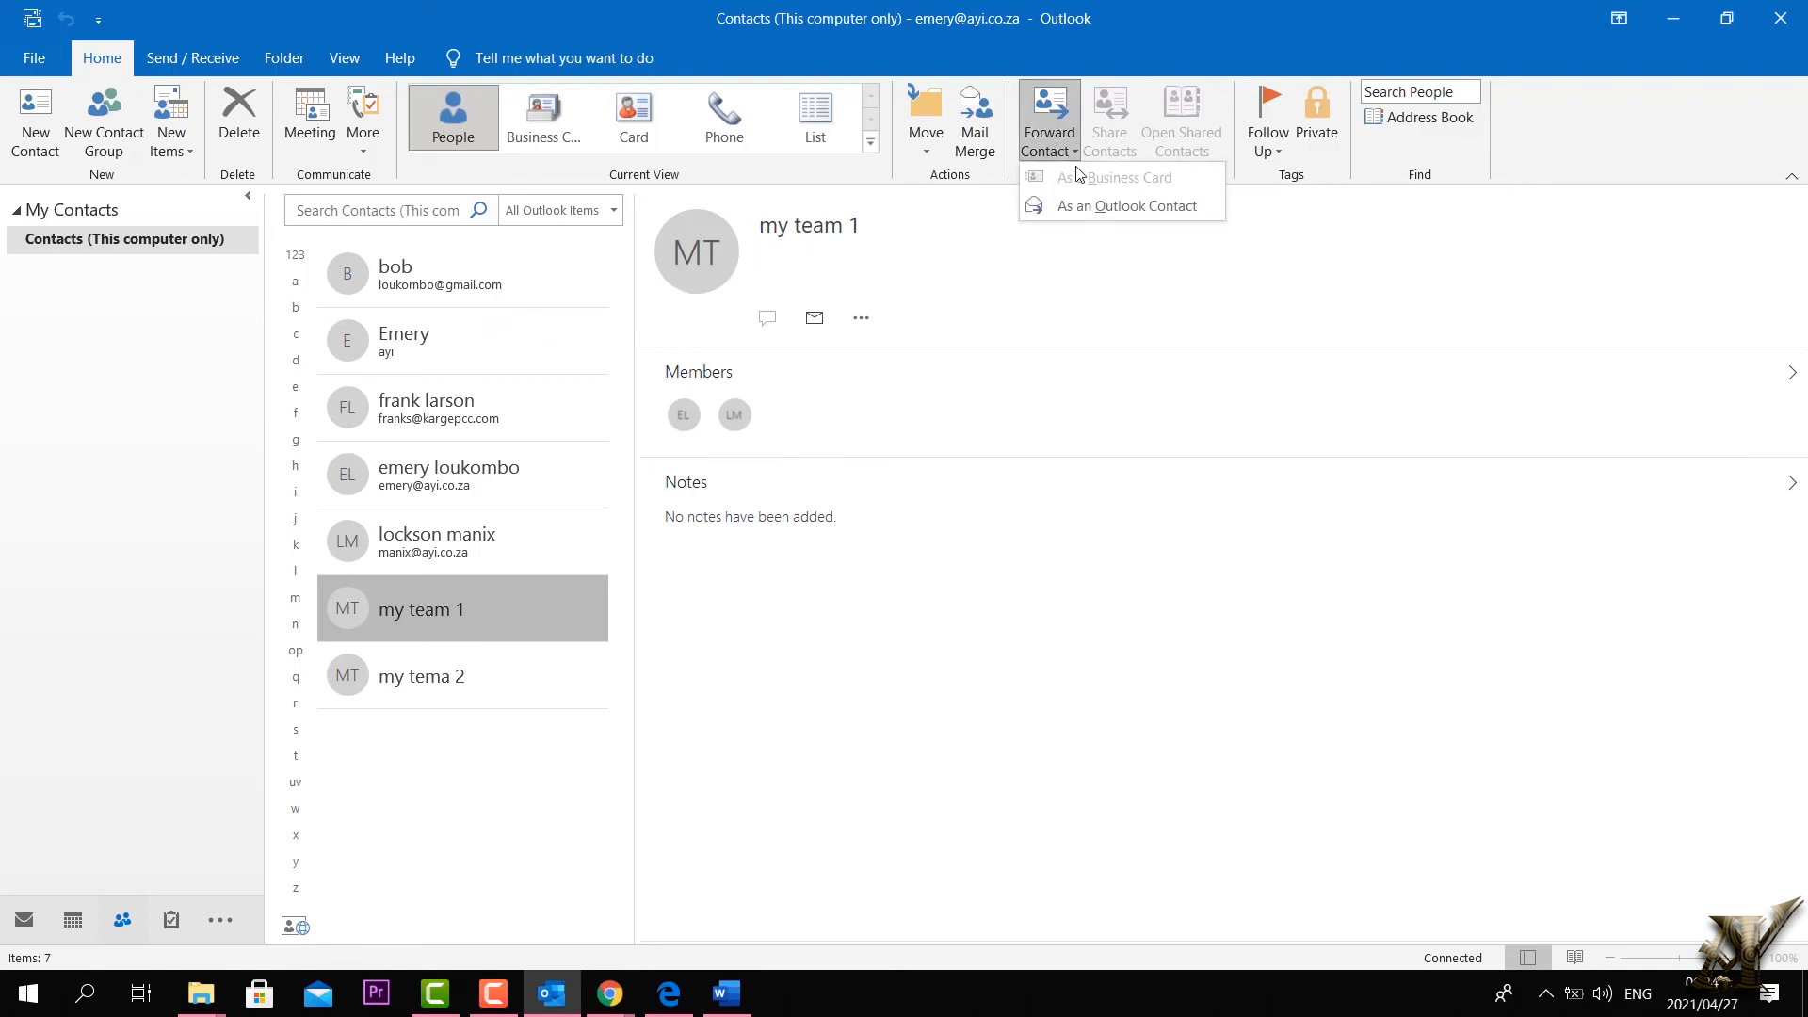
pyautogui.click(1121, 207)
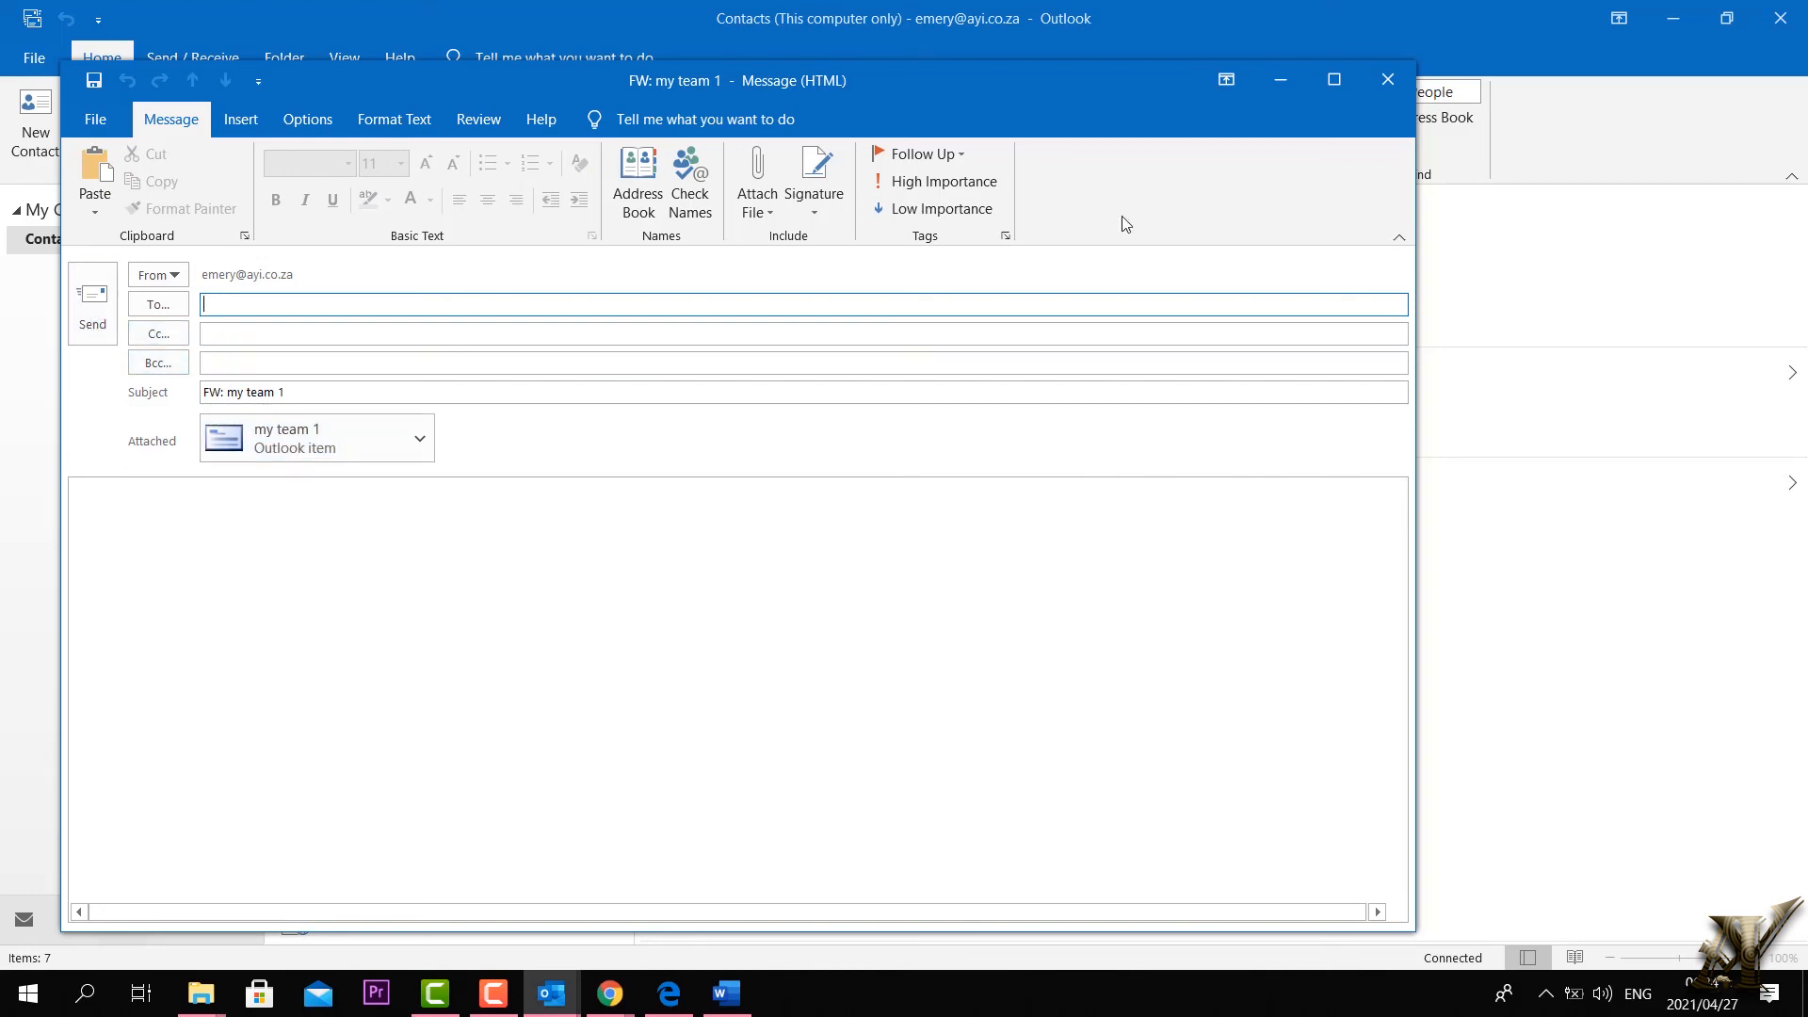
pyautogui.click(1388, 82)
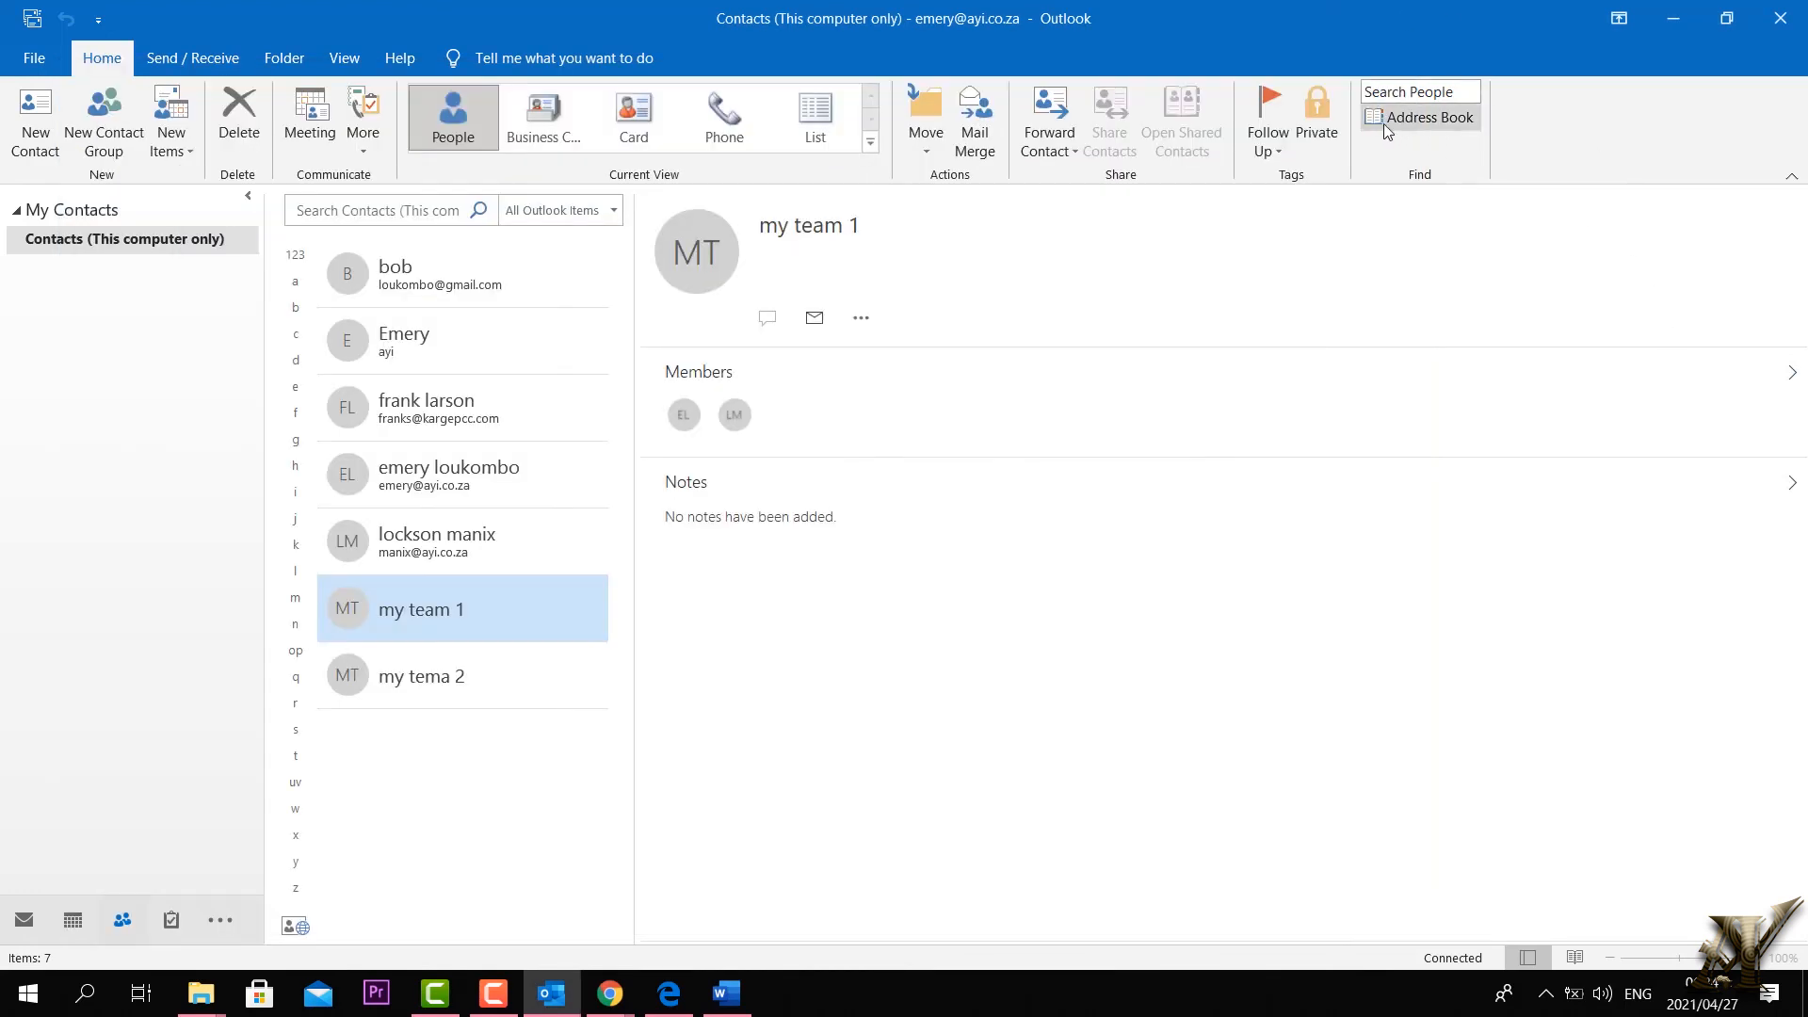
pyautogui.click(1281, 151)
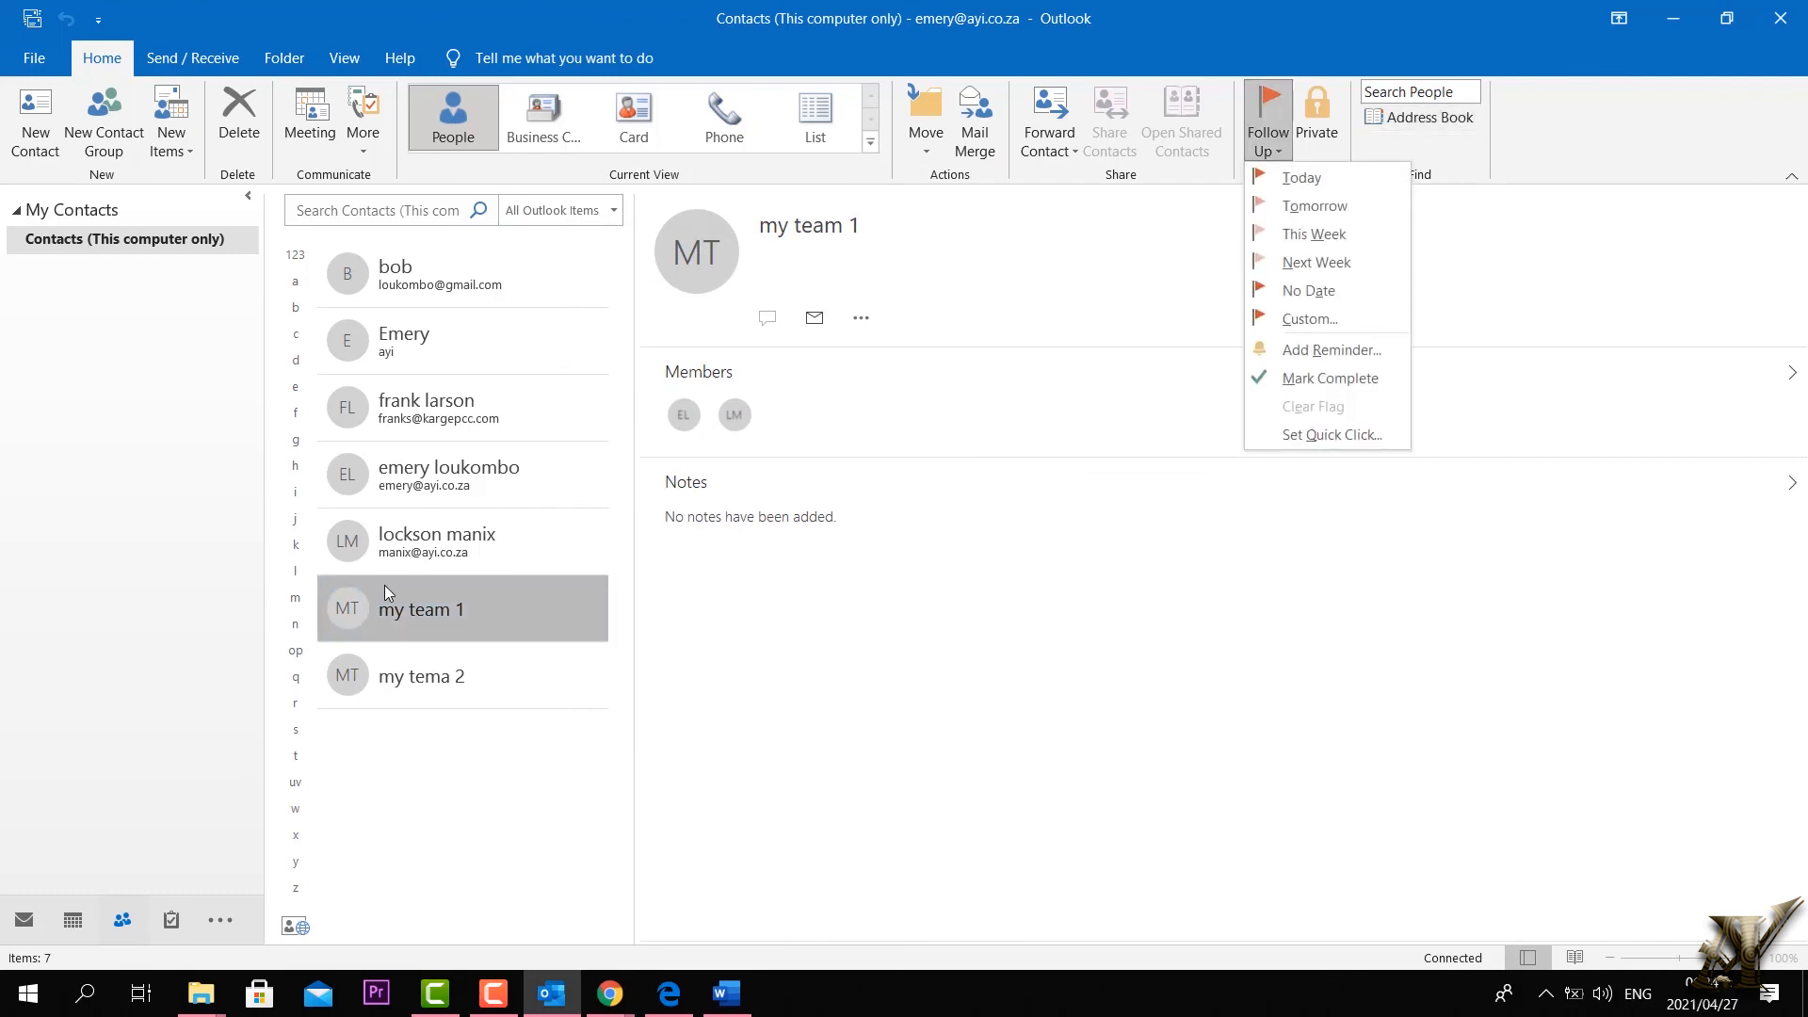
pyautogui.click(384, 597)
pyautogui.click(1283, 141)
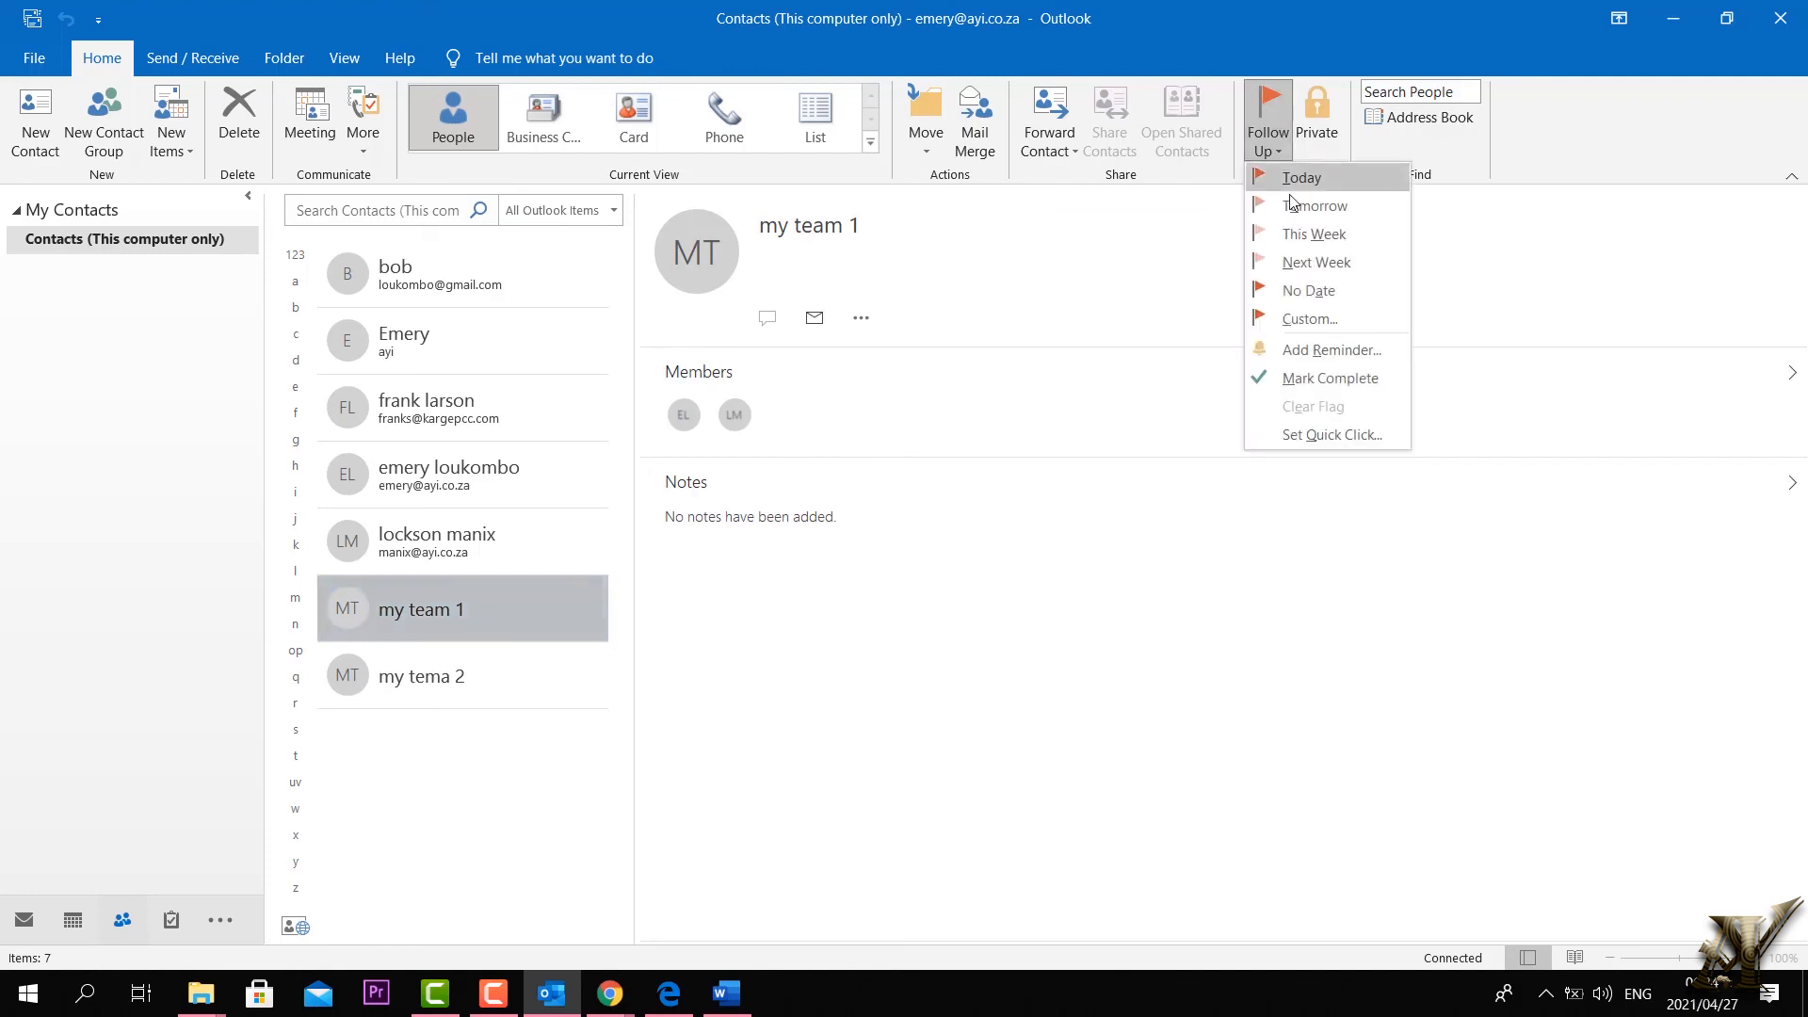
pyautogui.click(1302, 182)
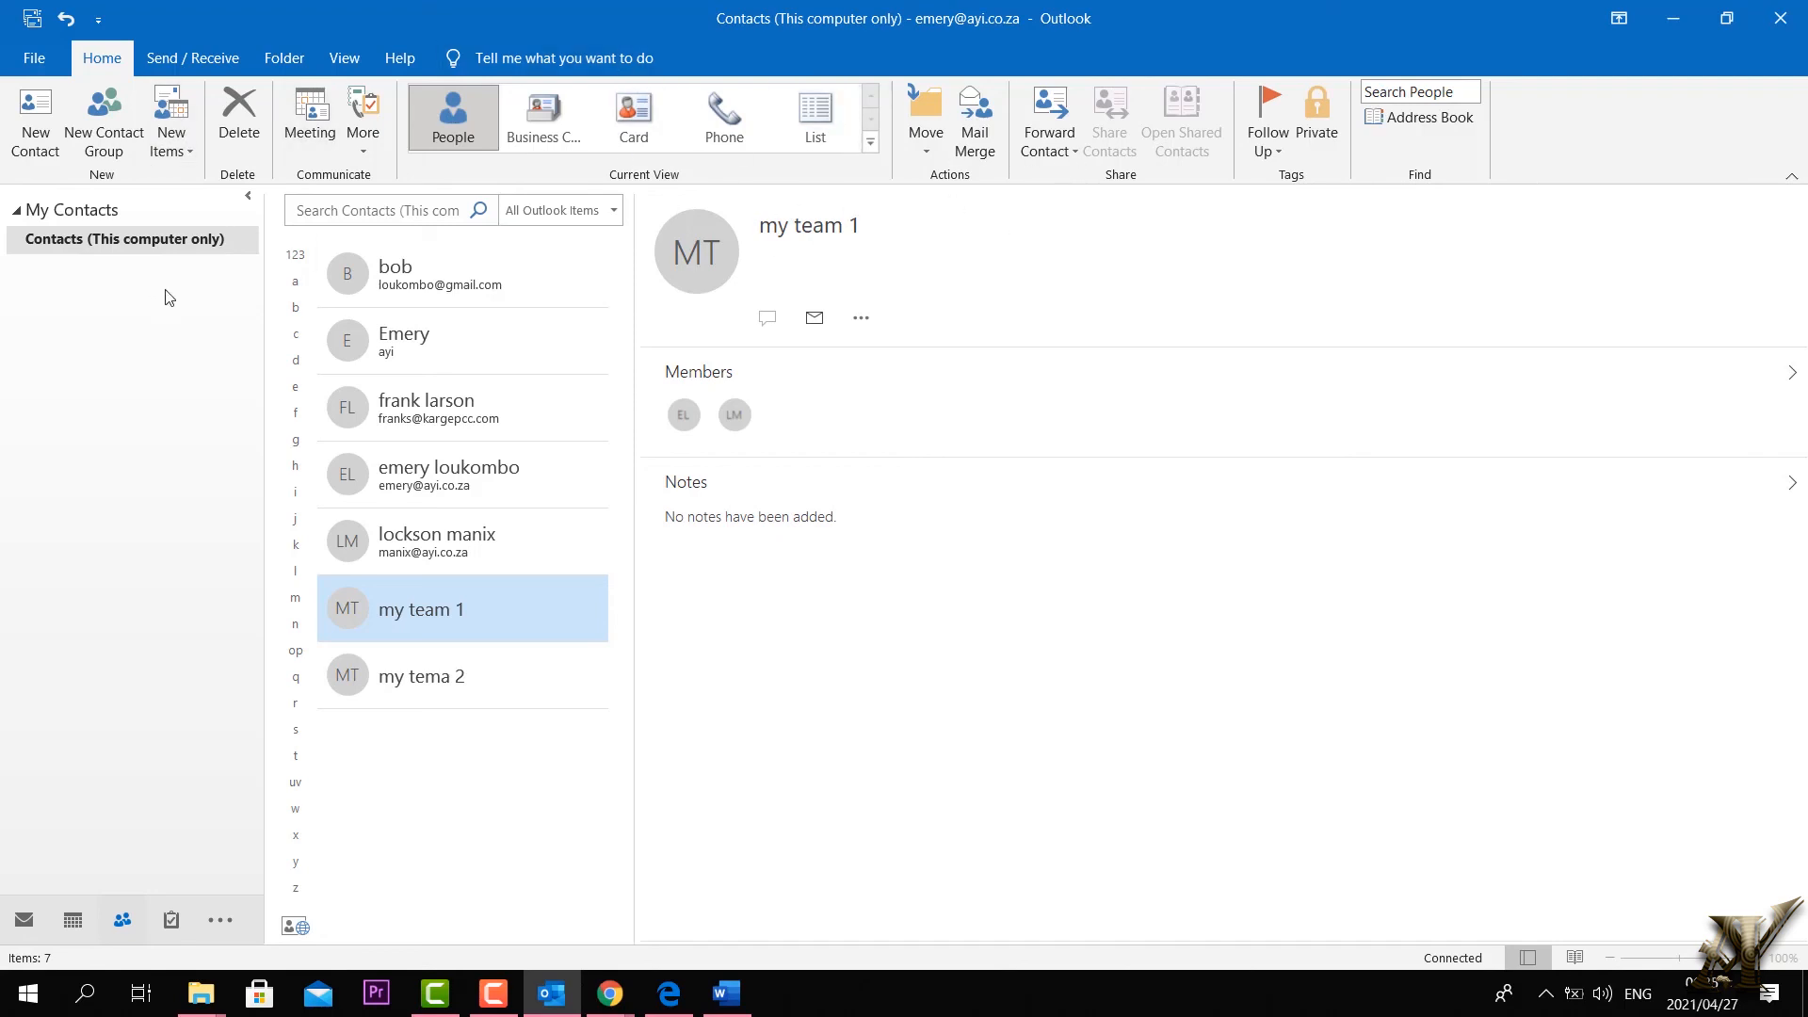
# Step: Leave the File backstage unchanged and show the Calendar's April–May 2021 month view
pyautogui.click(42, 56)
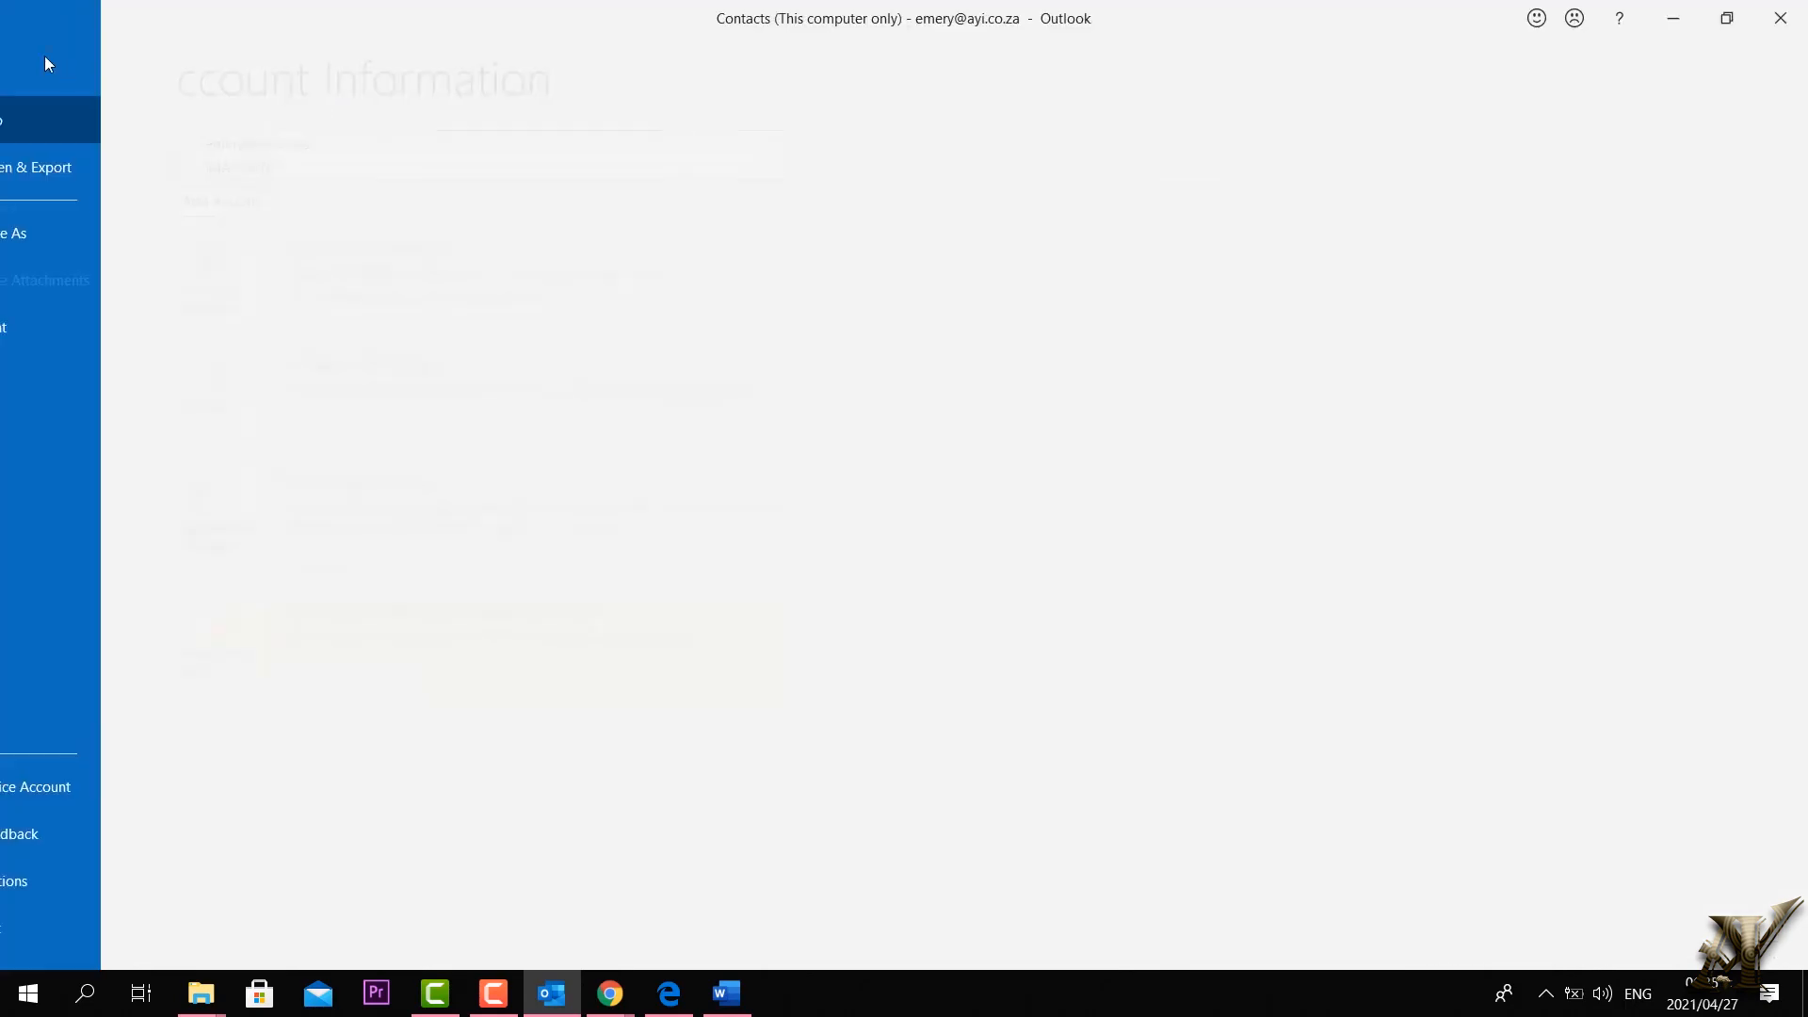
pyautogui.click(35, 71)
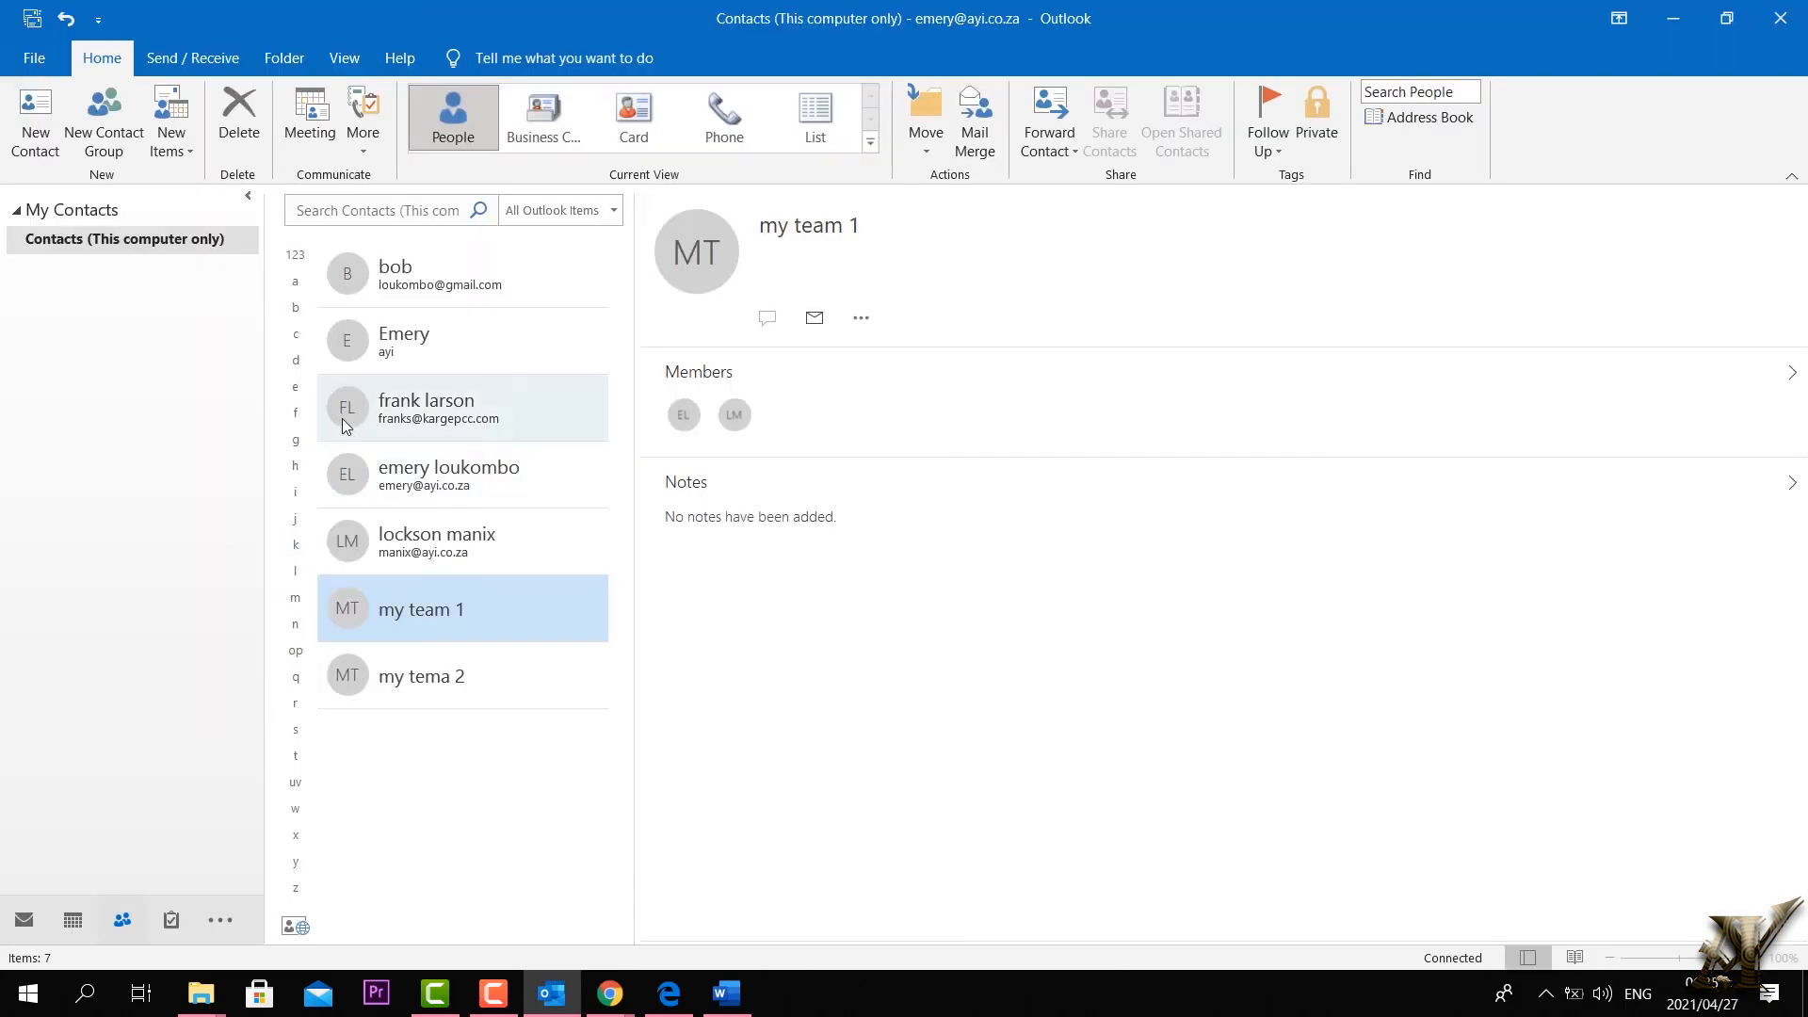
pyautogui.click(73, 921)
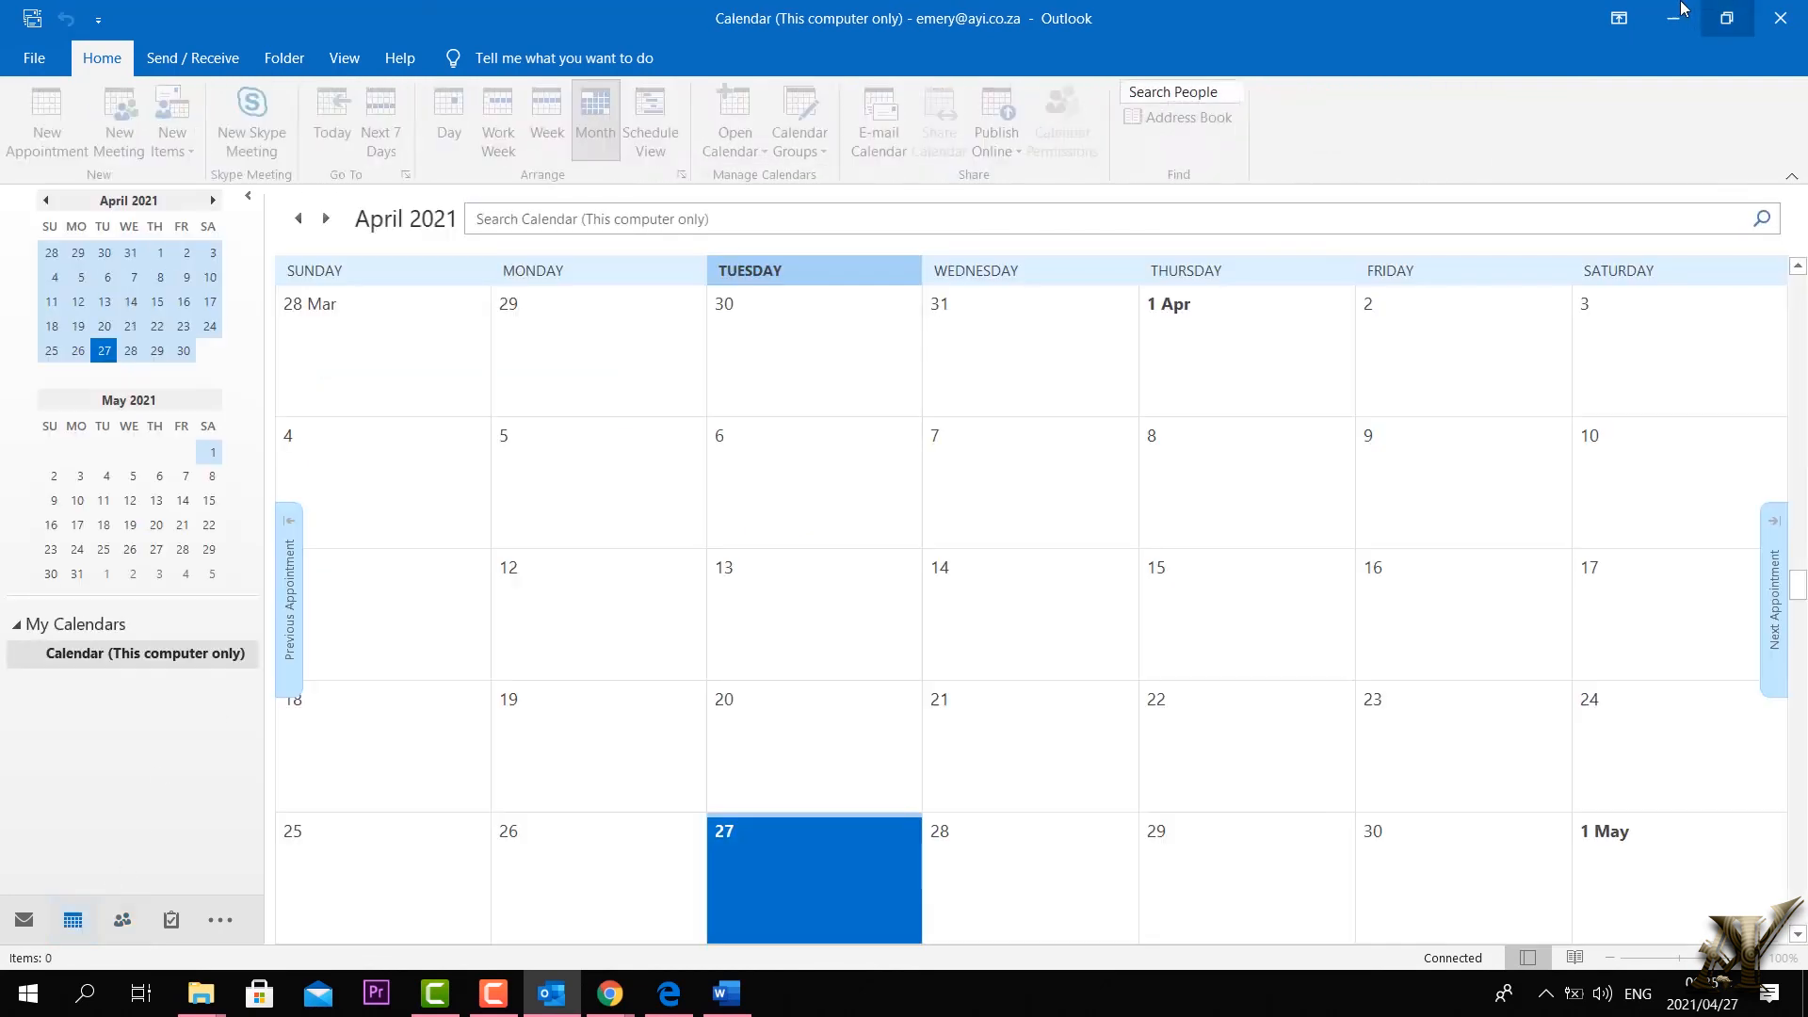
pyautogui.scroll(-5, 1183, 627)
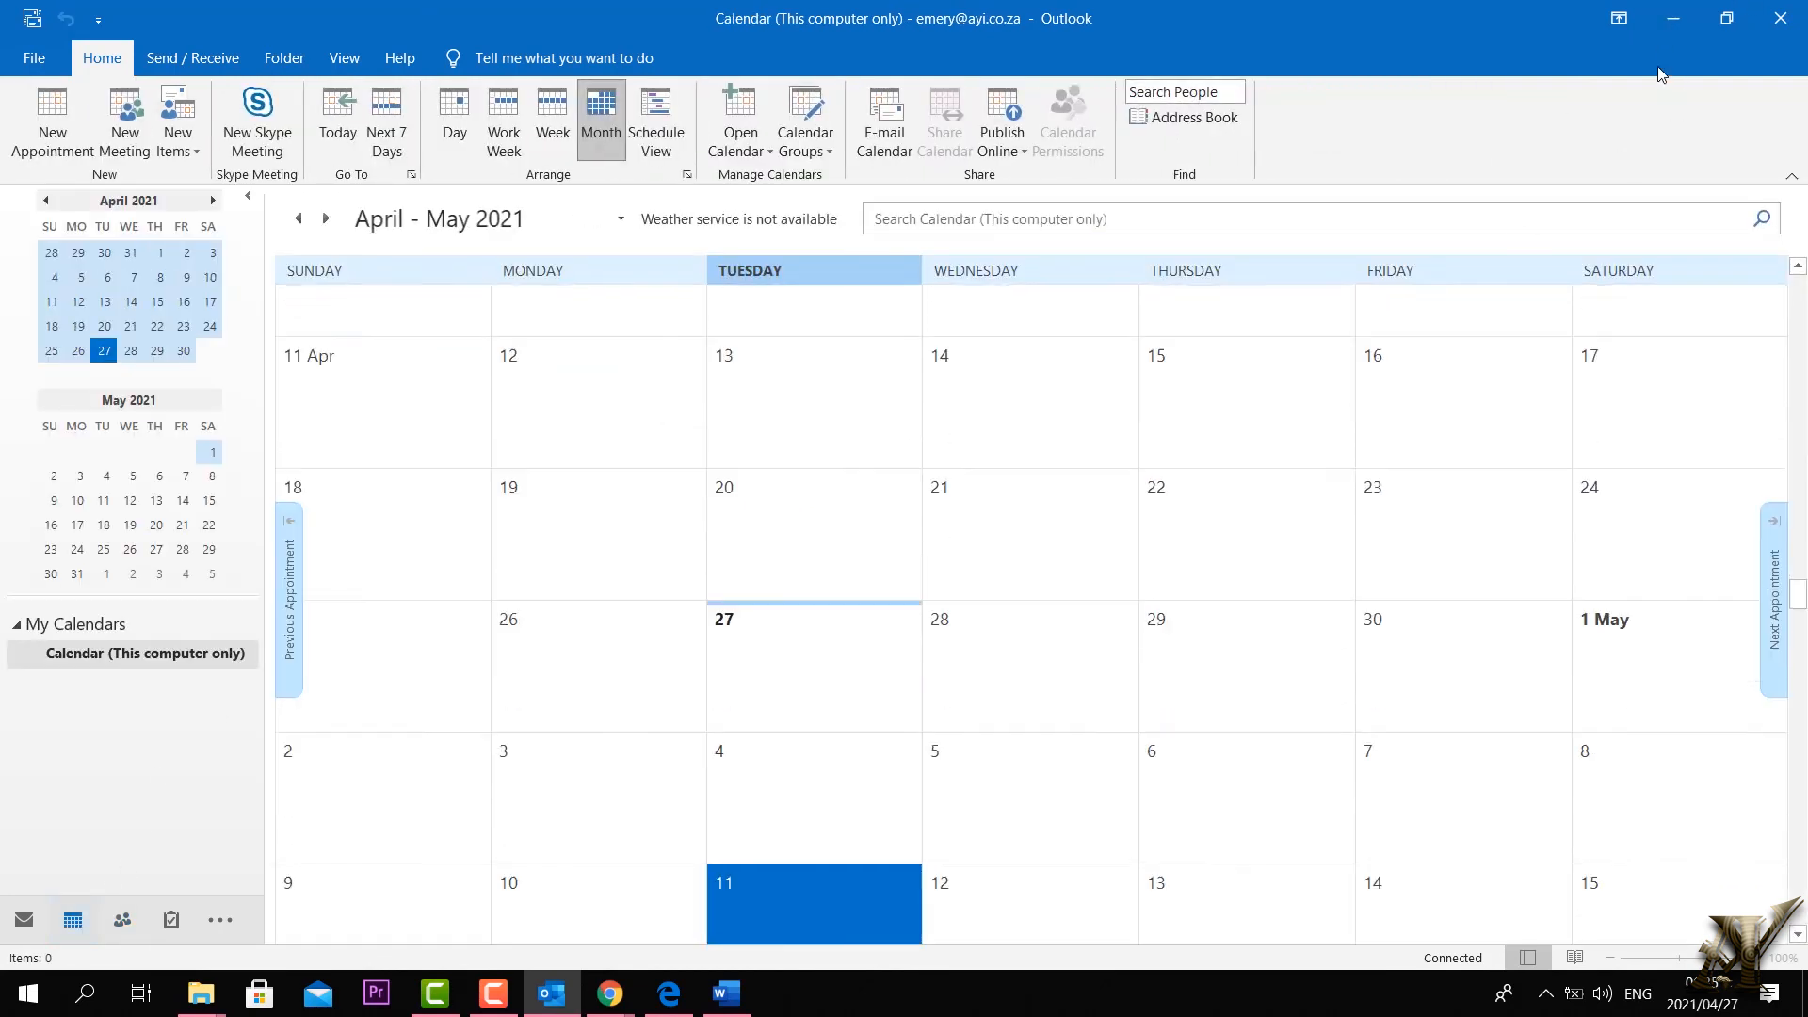